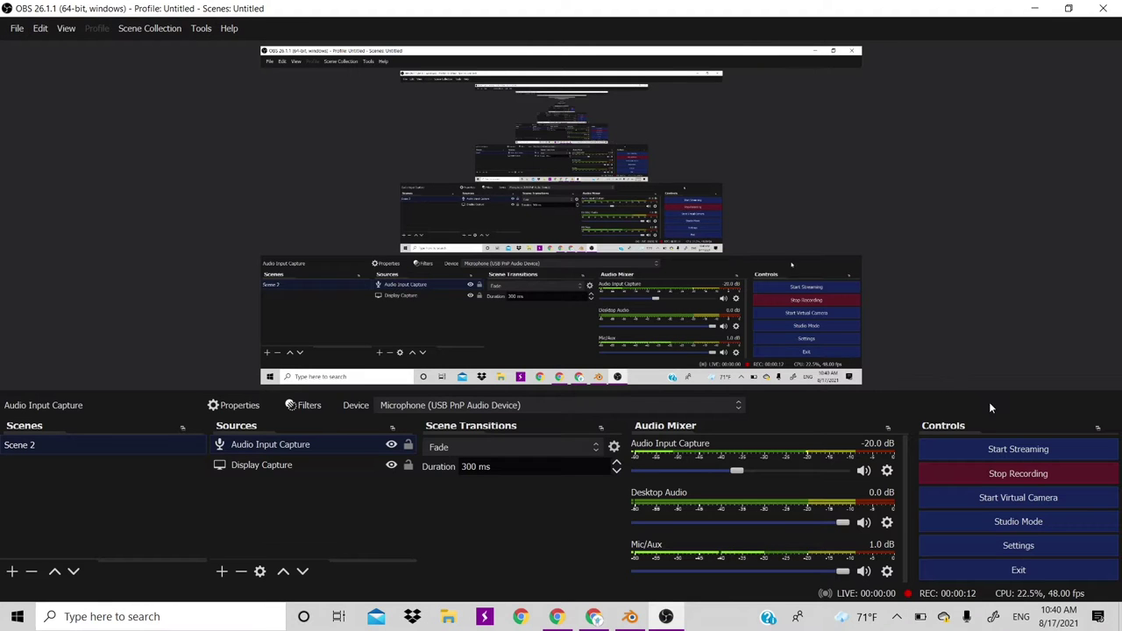
Bring Blender forward and open the amazonTruck.blend van project from Recent Files
{"action": "left_click", "coordinate": [645, 618]}
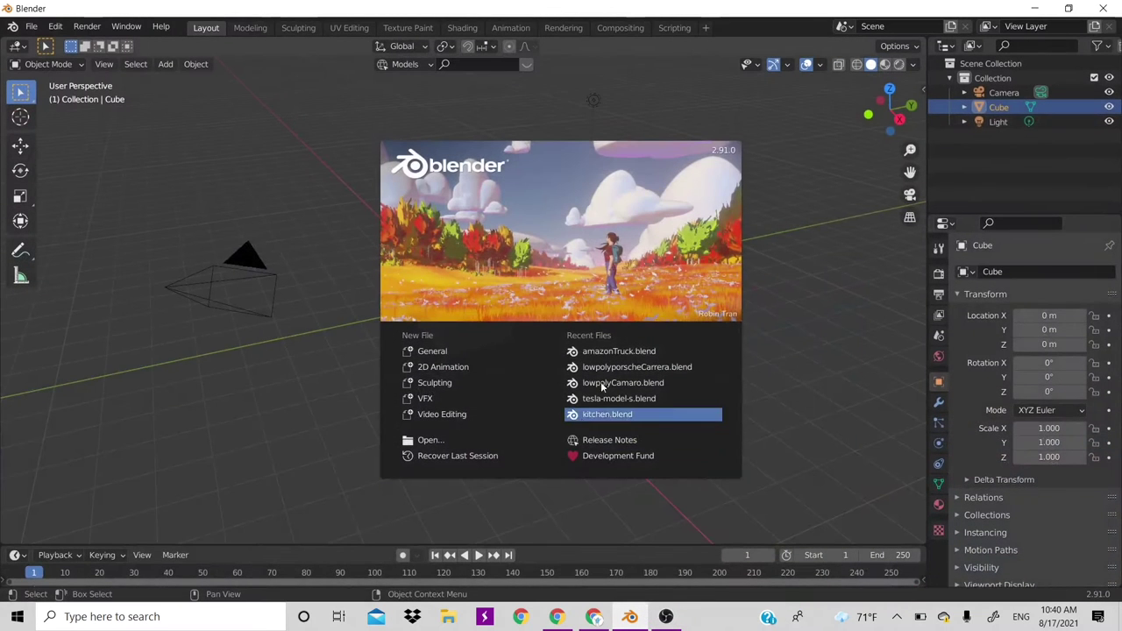
{"action": "left_click", "coordinate": [619, 355]}
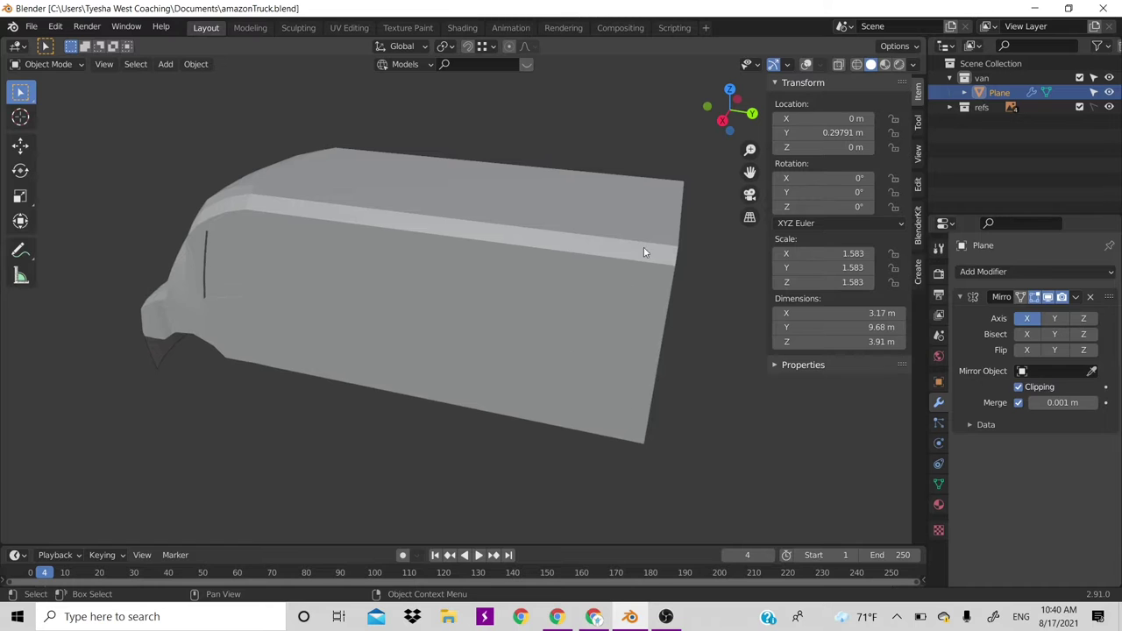
Hide the refs blueprint collection, restore grid and overlays, and enter Edit Mode on the van Plane
{"action": "left_click_drag", "start_coordinate": [728, 118], "coordinate": [784, 57]}
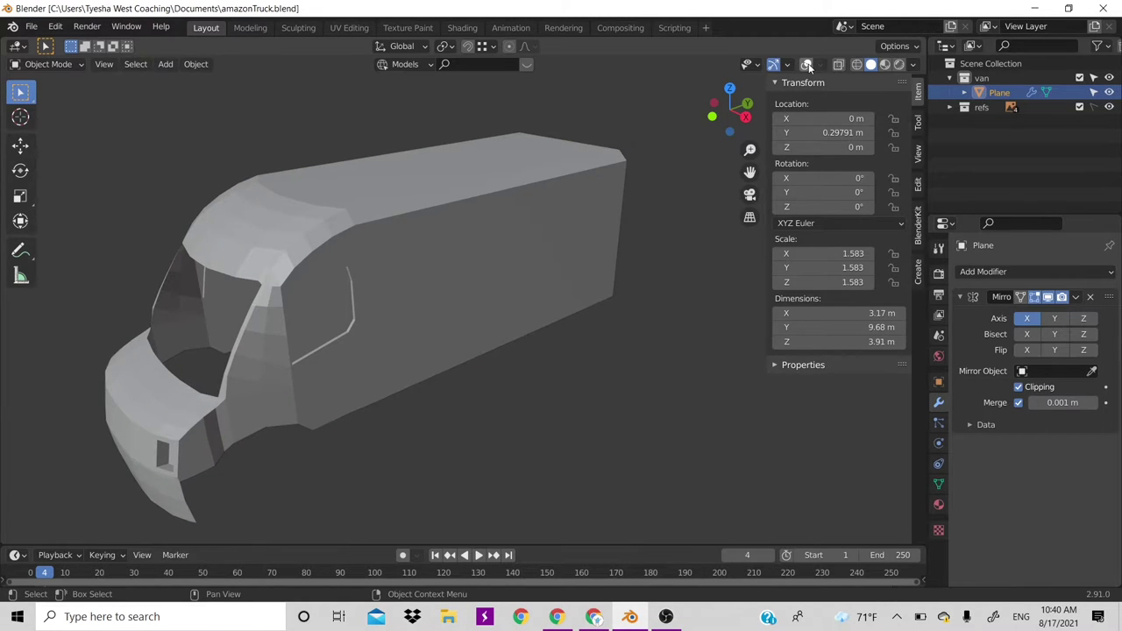
{"action": "left_click", "coordinate": [807, 66]}
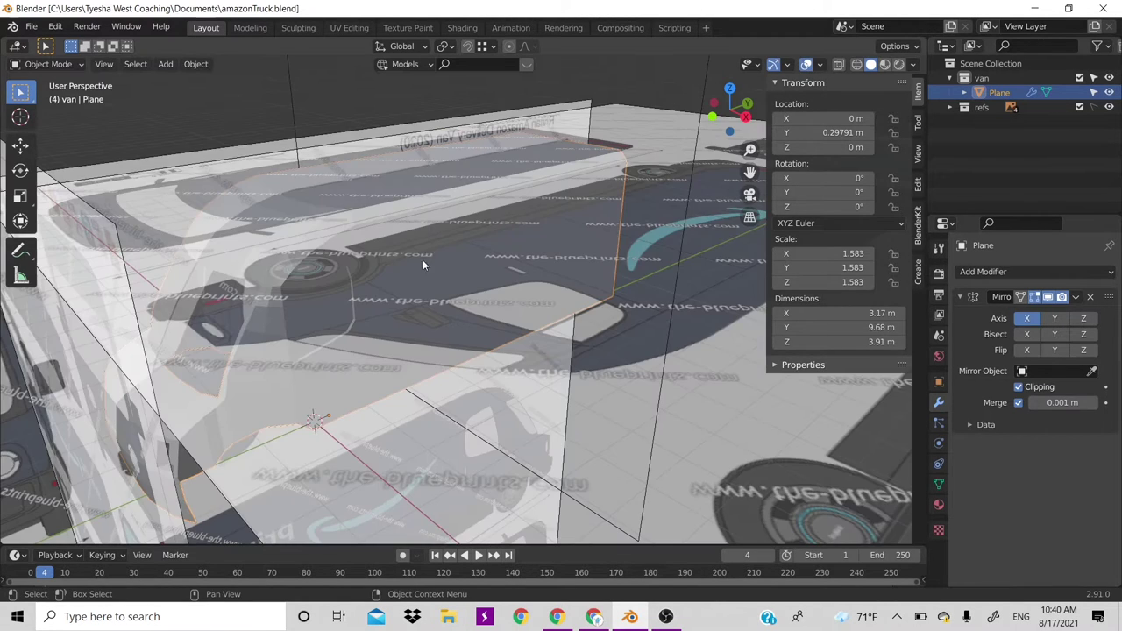
{"action": "left_click", "coordinate": [807, 66]}
{"action": "left_click", "coordinate": [1110, 107]}
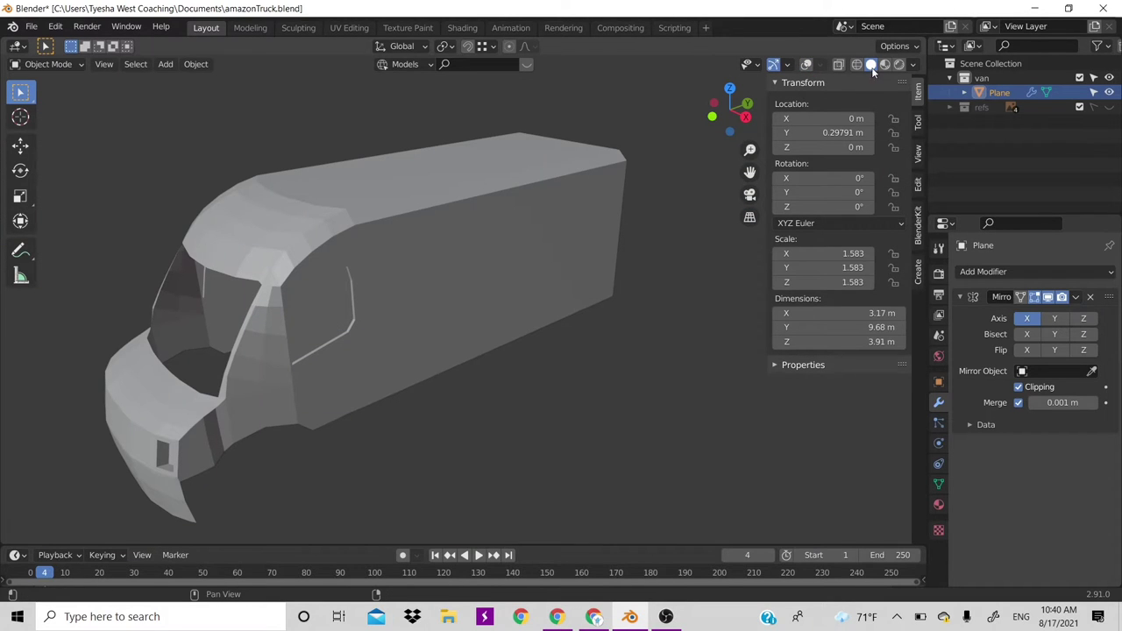
{"action": "left_click", "coordinate": [803, 65]}
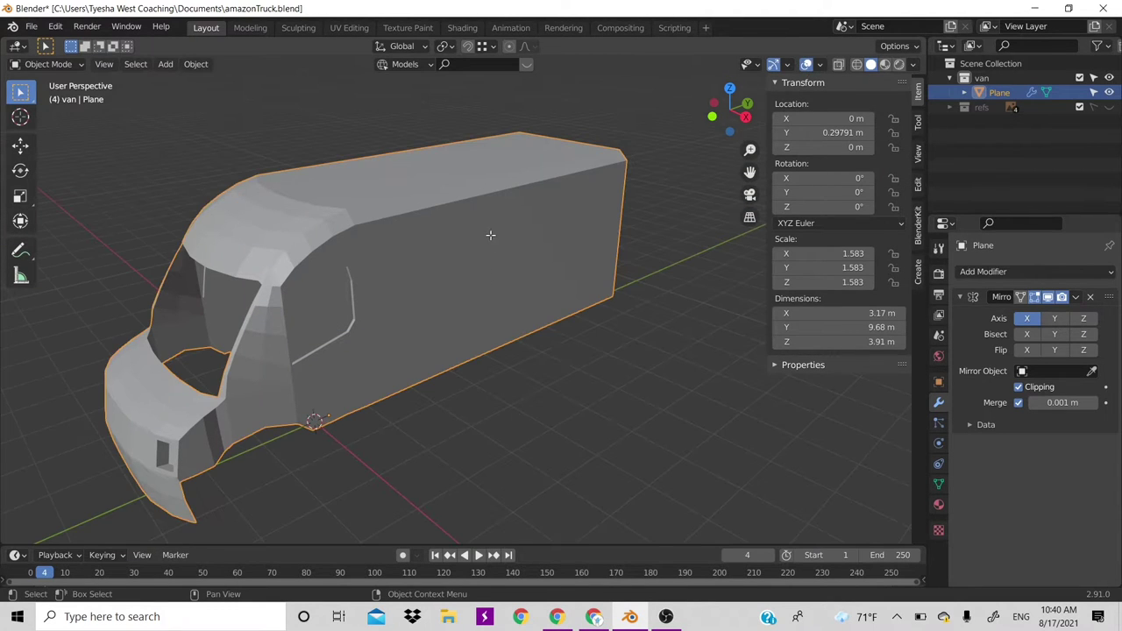
{"action": "key", "text": "Tab"}
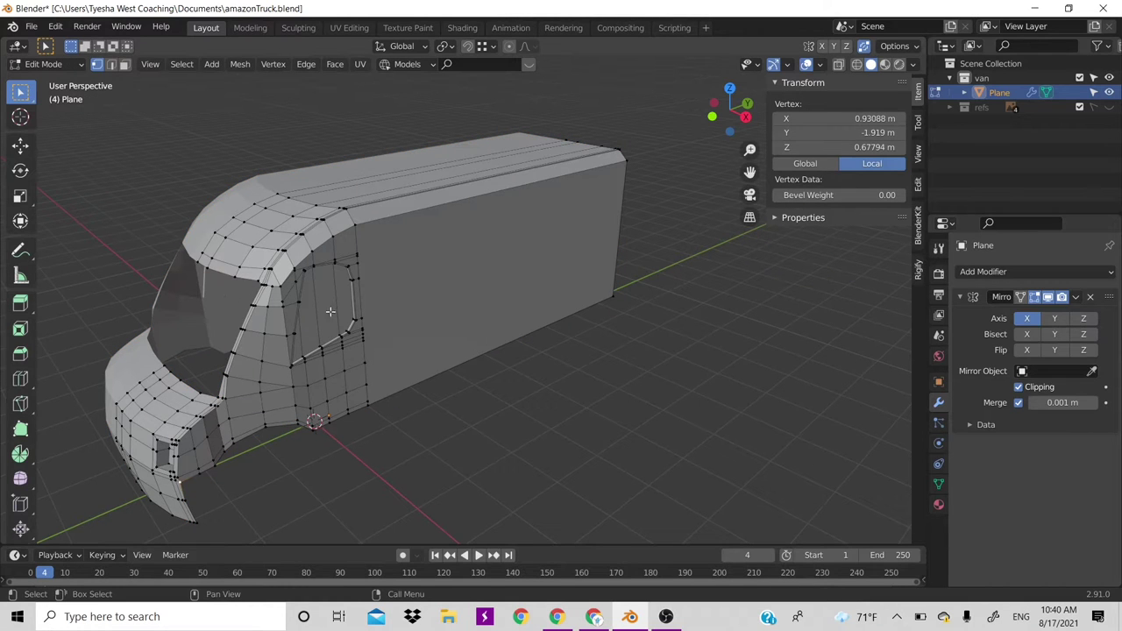
In face select, select the cab faces around the side window, the box side face and lower cab faces
{"action": "left_click", "coordinate": [352, 279], "text": "shift"}
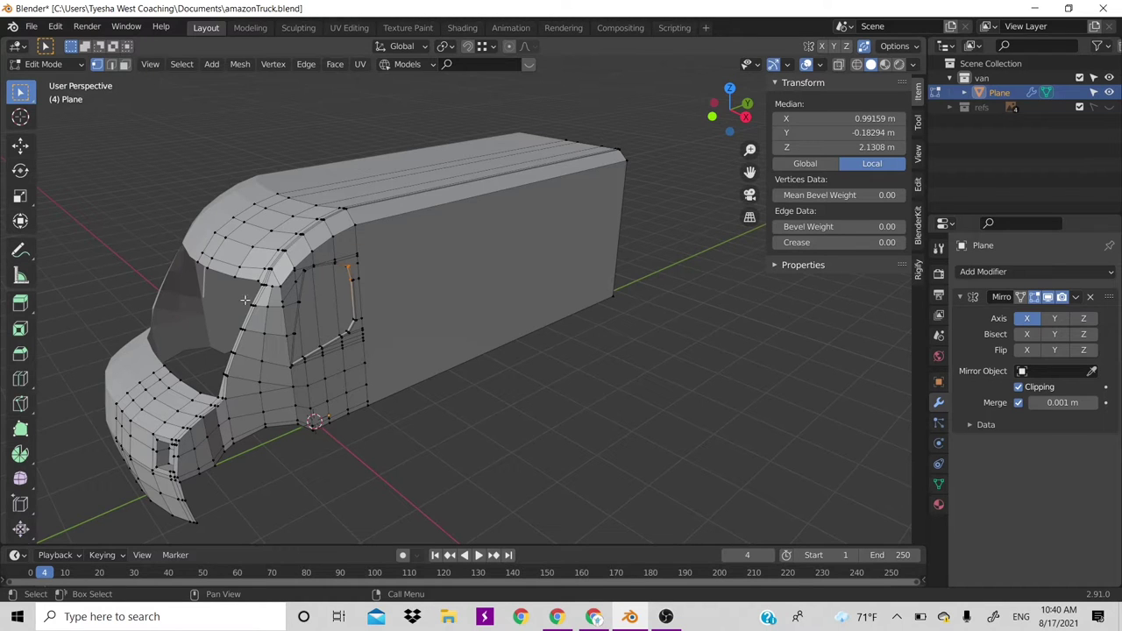
{"action": "key", "text": "3"}
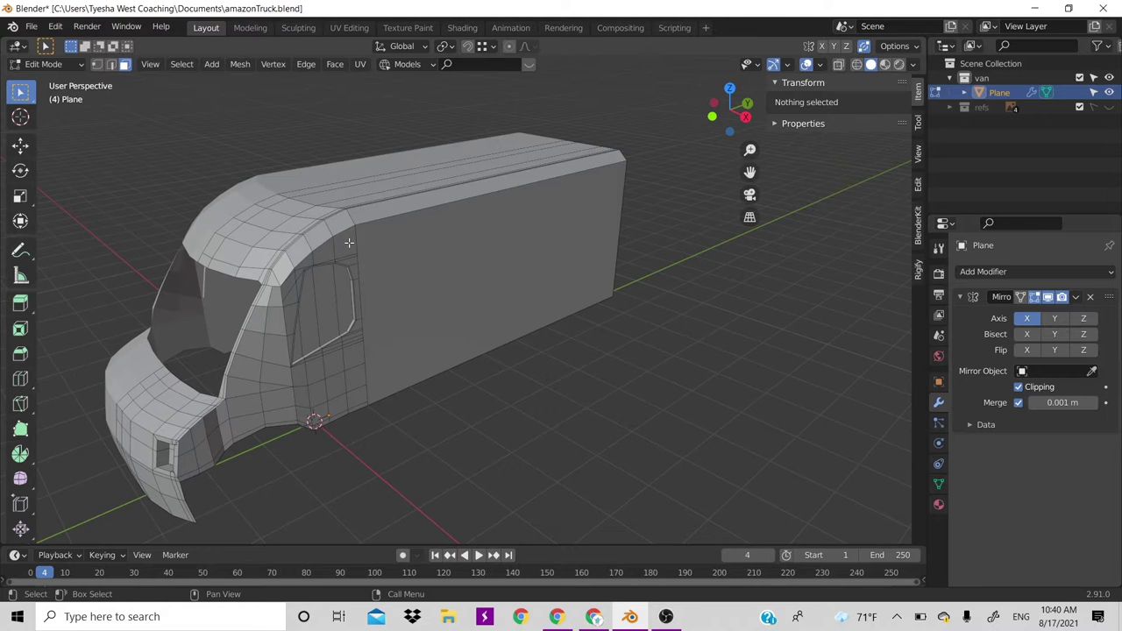
{"action": "left_click_drag", "start_coordinate": [349, 243], "coordinate": [327, 309]}
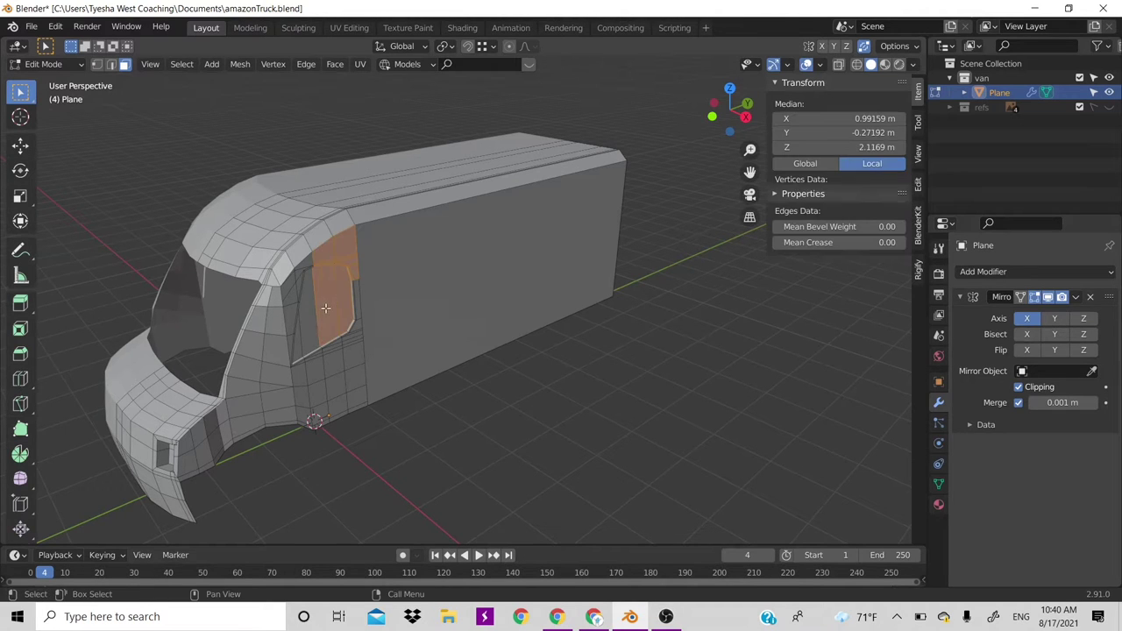
{"action": "left_click_drag", "start_coordinate": [340, 228], "coordinate": [302, 373], "text": "shift"}
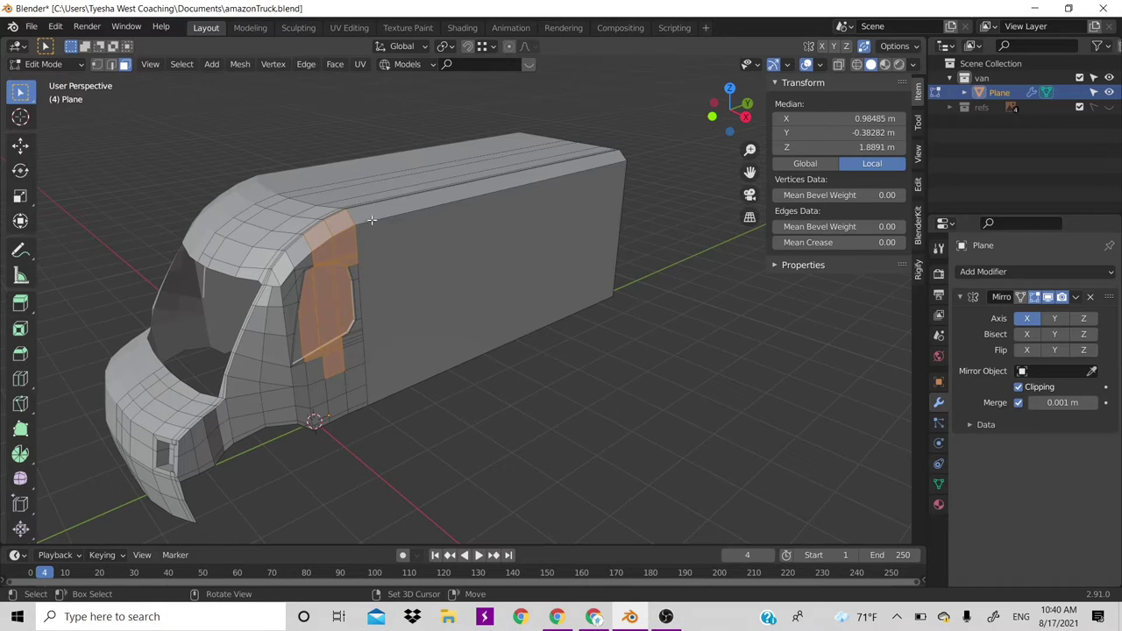
{"action": "left_click", "coordinate": [481, 343], "text": "shift"}
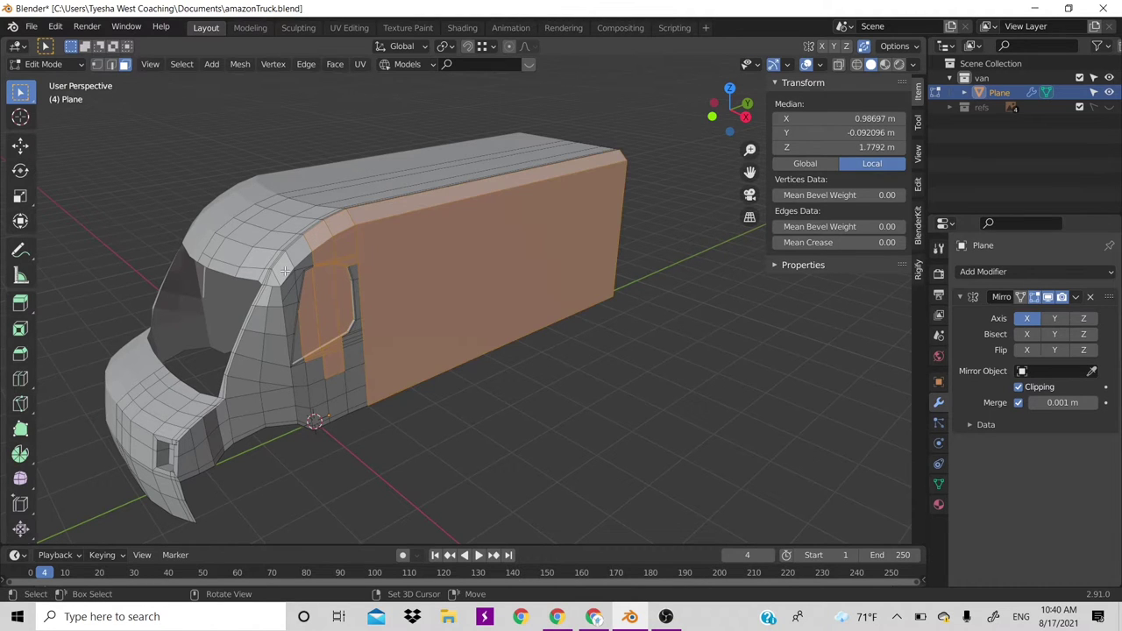
{"action": "left_click_drag", "start_coordinate": [285, 272], "coordinate": [358, 377], "text": "shift"}
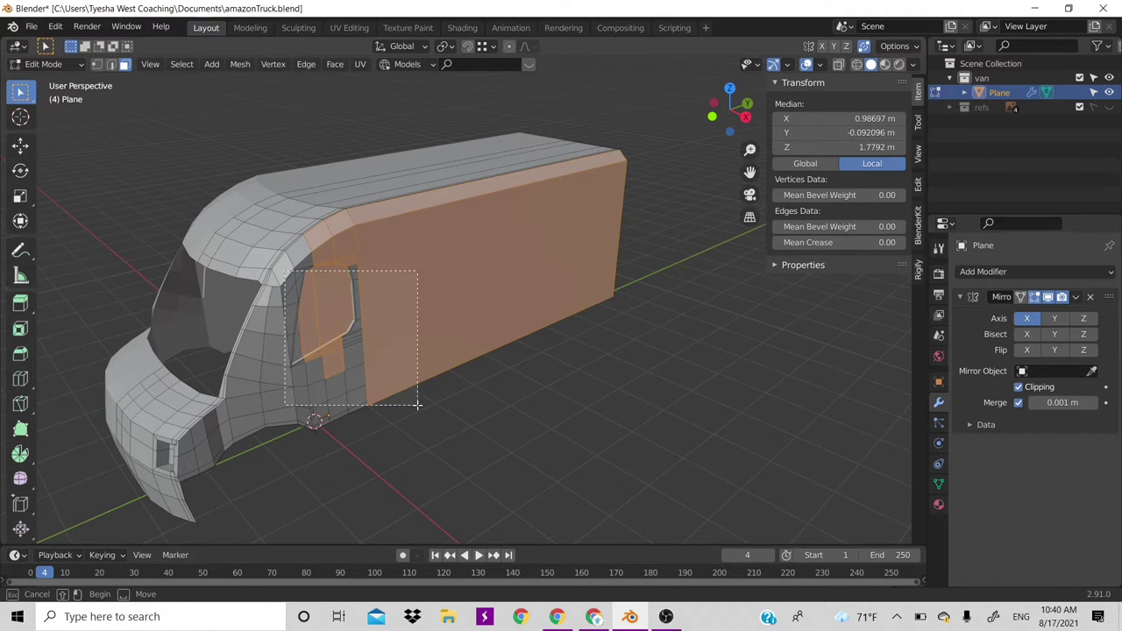
Refine the selection to exclude the window frame and include pillar, triangle and lower cab faces, then bring up Delete in Right view
{"action": "left_click", "coordinate": [272, 281], "text": "shift"}
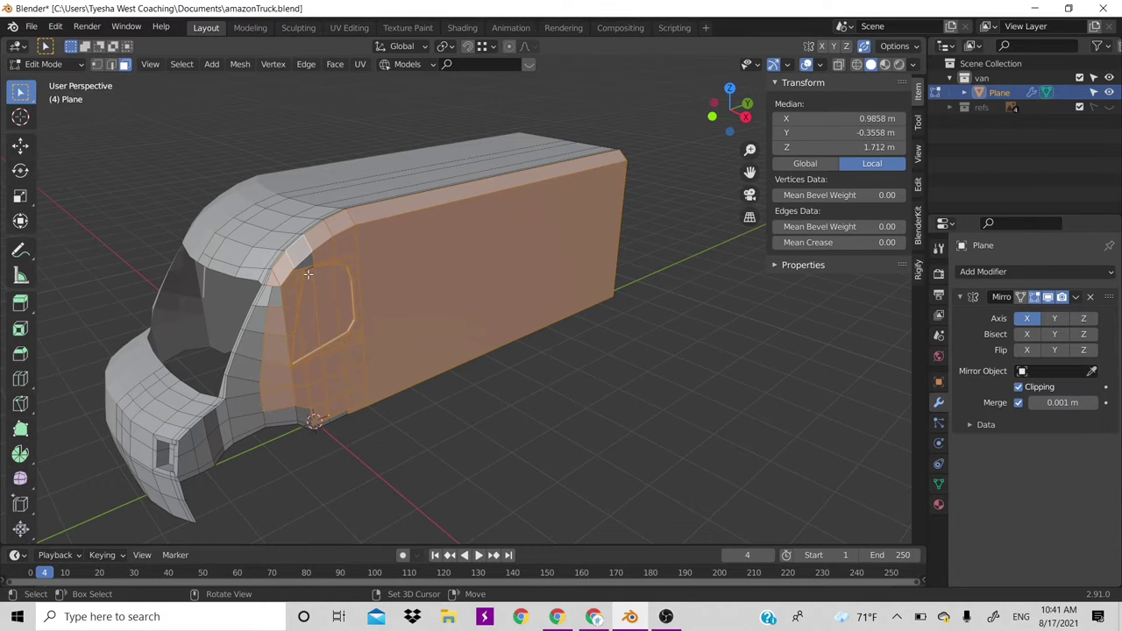
{"action": "left_click", "coordinate": [308, 267], "text": "shift"}
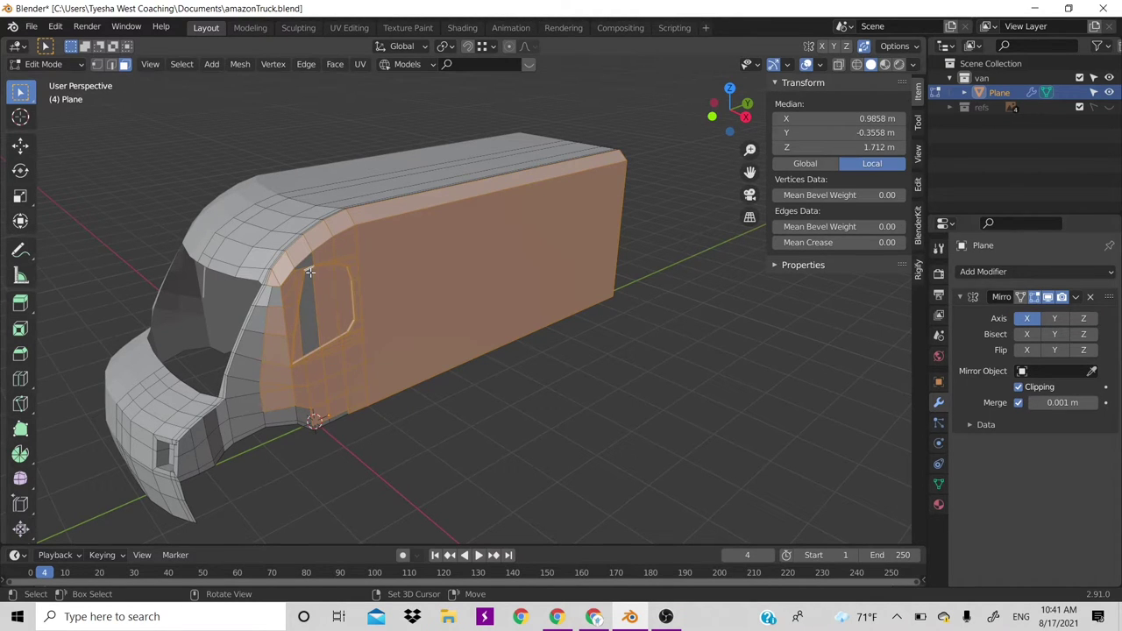
{"action": "left_click", "coordinate": [314, 272], "text": "shift"}
{"action": "left_click", "coordinate": [305, 256], "text": "shift"}
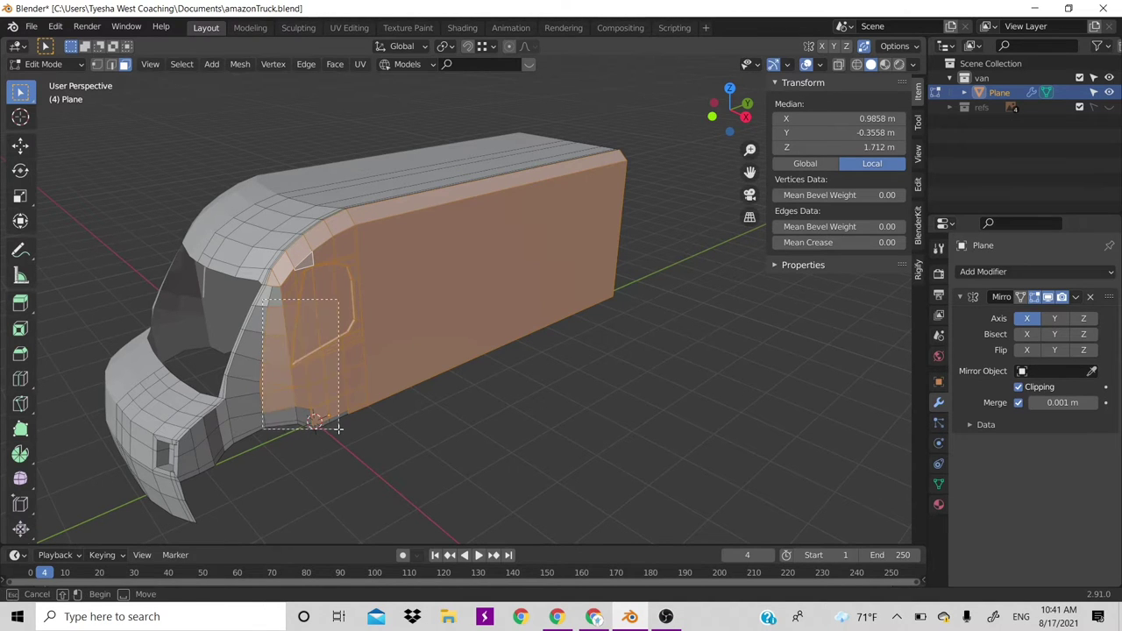
{"action": "left_click", "coordinate": [279, 375], "text": "shift"}
{"action": "left_click", "coordinate": [254, 379], "text": "shift"}
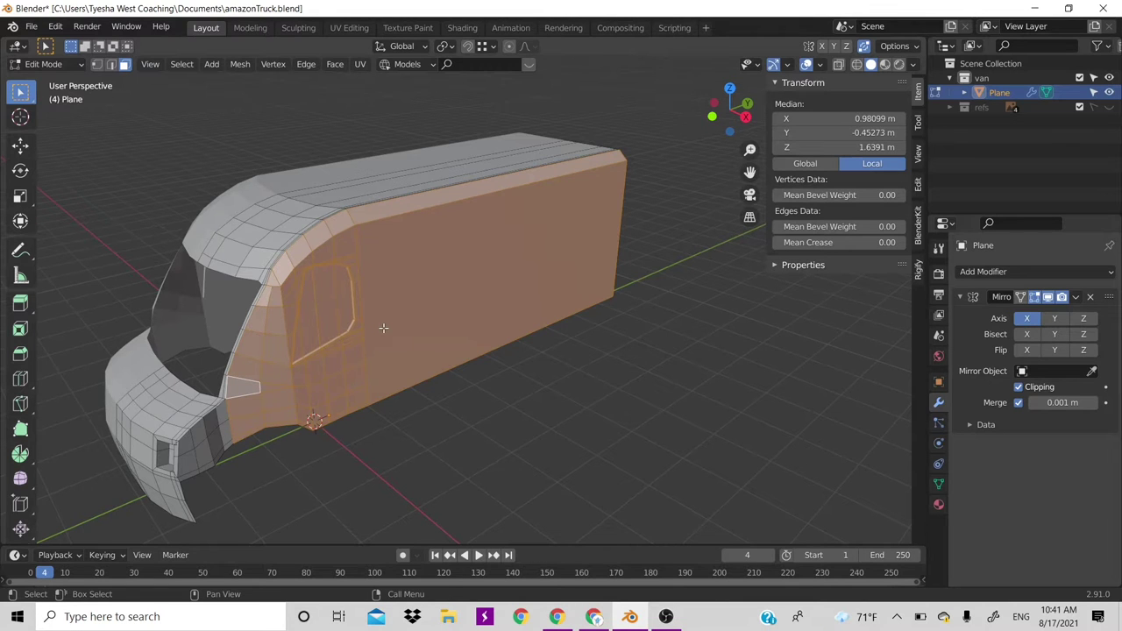
{"action": "key", "text": "KP_3"}
{"action": "key", "text": "x"}
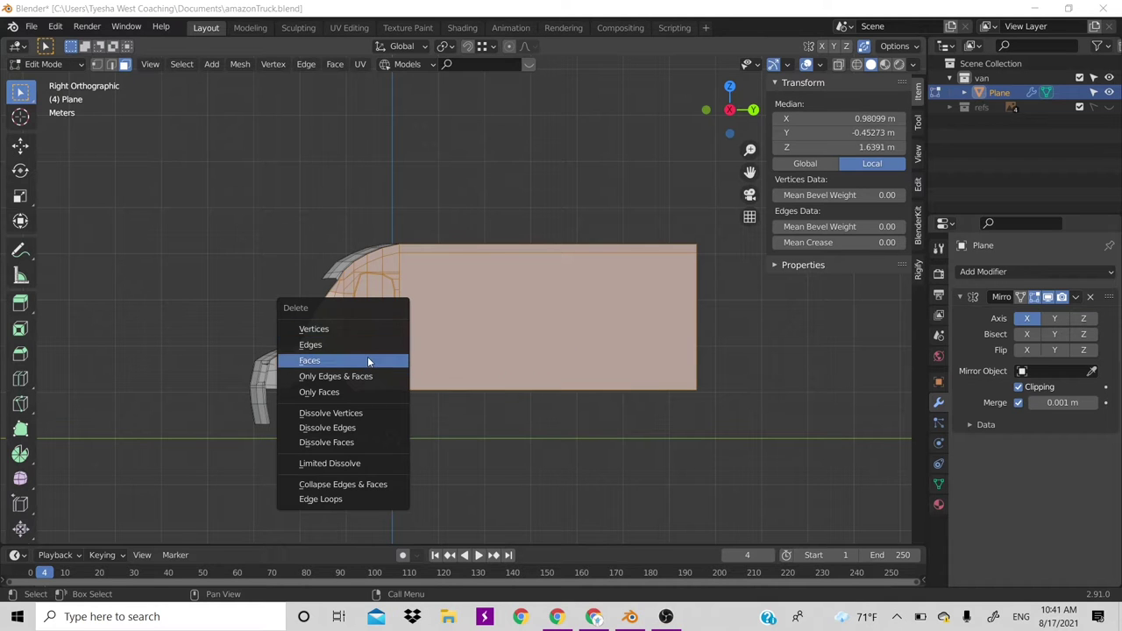
Delete the selected side faces and the two leftover loose edges
{"action": "left_click", "coordinate": [368, 358]}
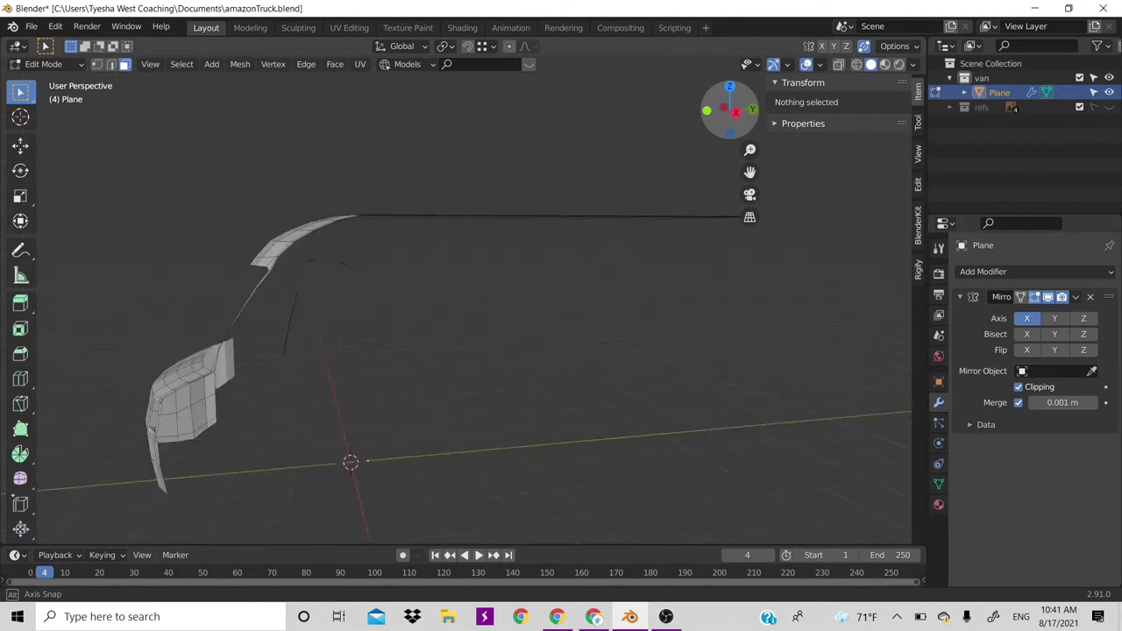
{"action": "left_click_drag", "start_coordinate": [753, 108], "coordinate": [276, 371]}
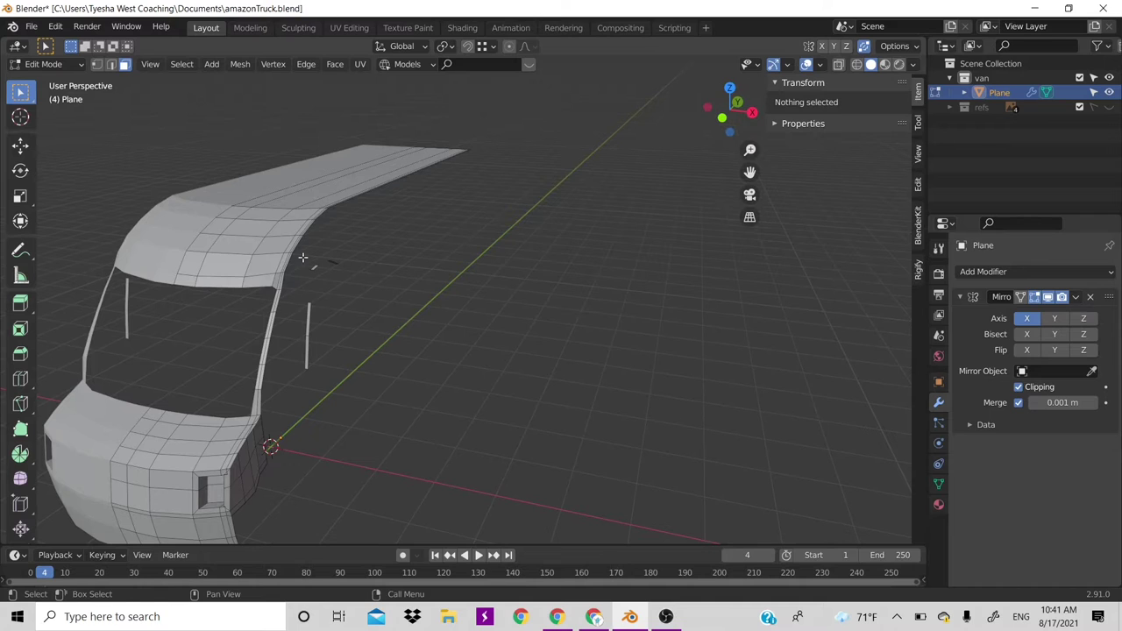
{"action": "left_click_drag", "start_coordinate": [302, 257], "coordinate": [439, 435]}
{"action": "key", "text": "x"}
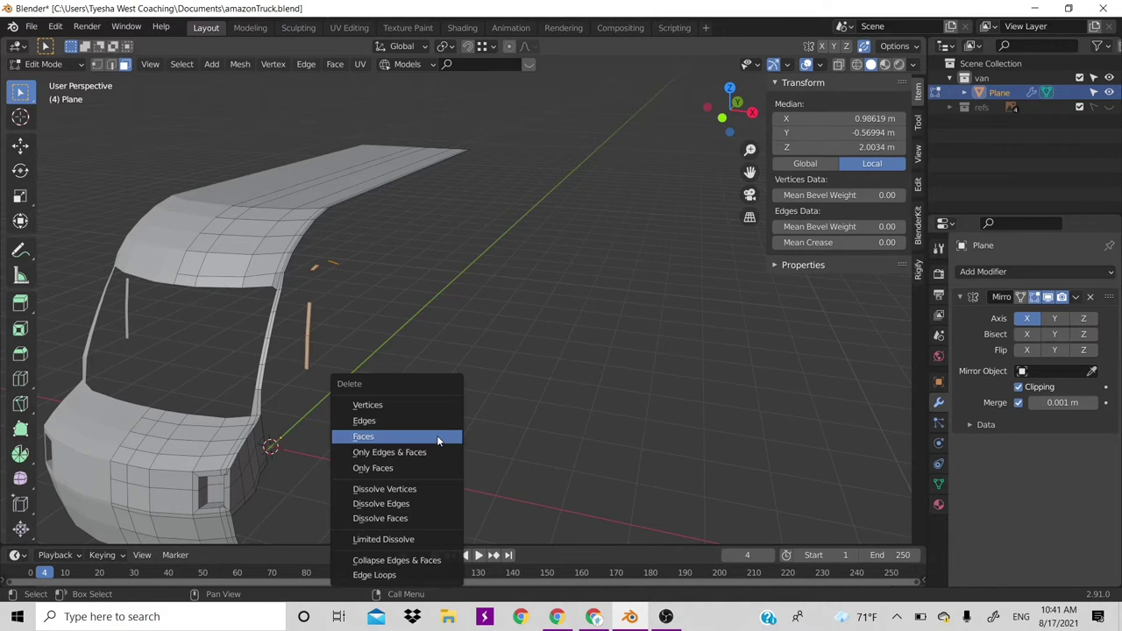
{"action": "left_click", "coordinate": [437, 437]}
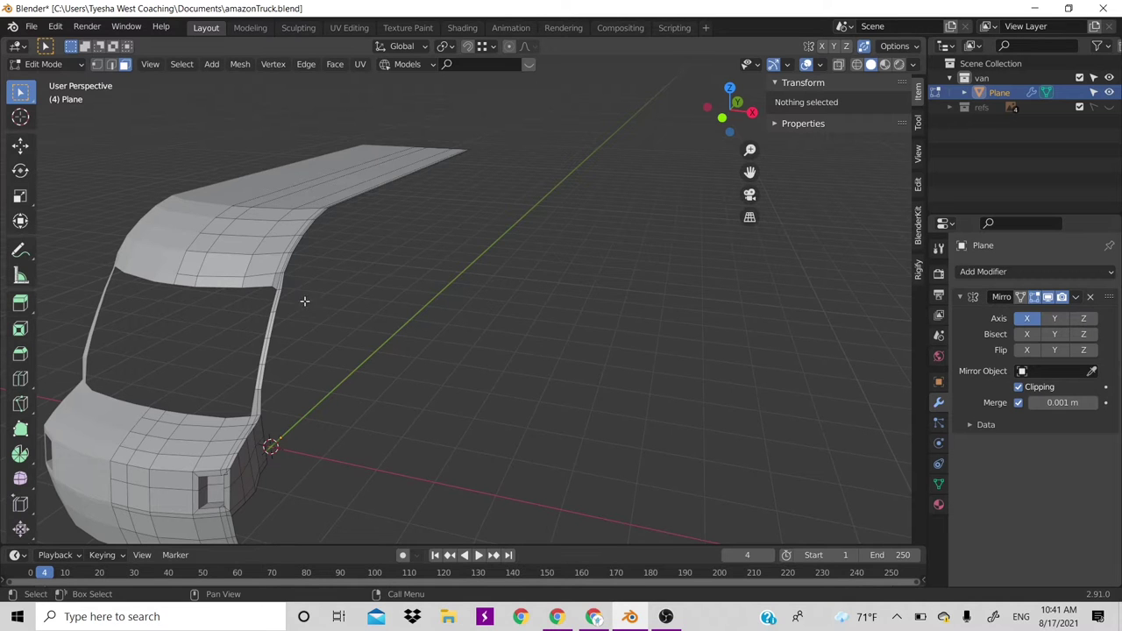
Select an edge along the roof strip in edge mode and switch to top view
{"action": "key", "text": "2"}
{"action": "left_click", "coordinate": [344, 209]}
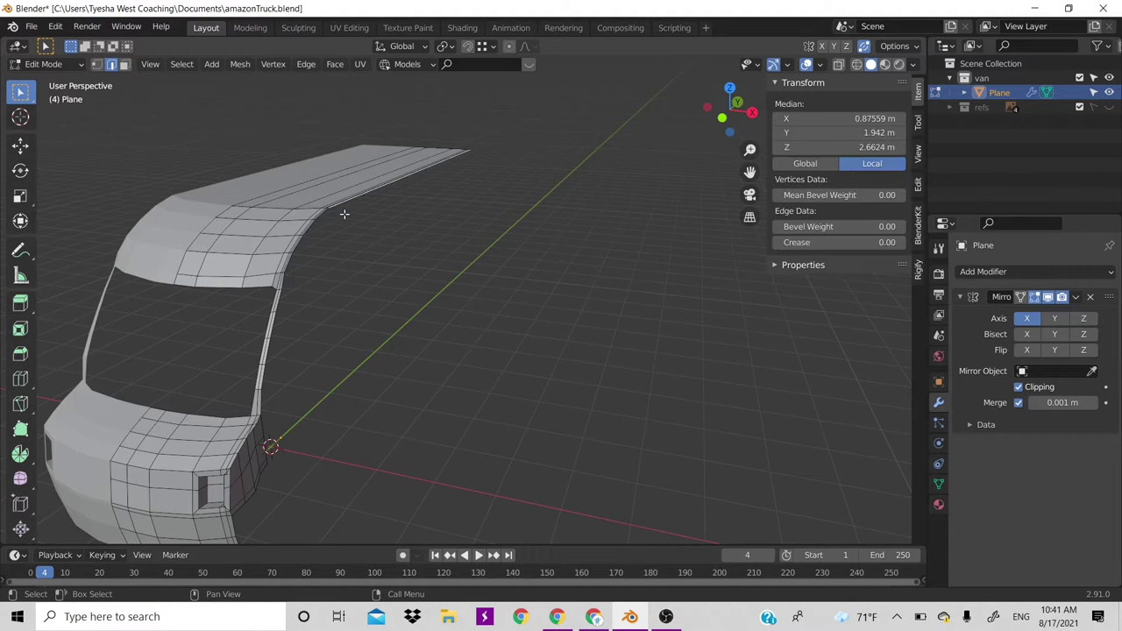
{"action": "key", "text": "KP_7"}
Move the roof-strip edge about 0.2 m outward along X from the top view
{"action": "scroll", "coordinate": [471, 238], "scroll_direction": "up", "scroll_amount": 1}
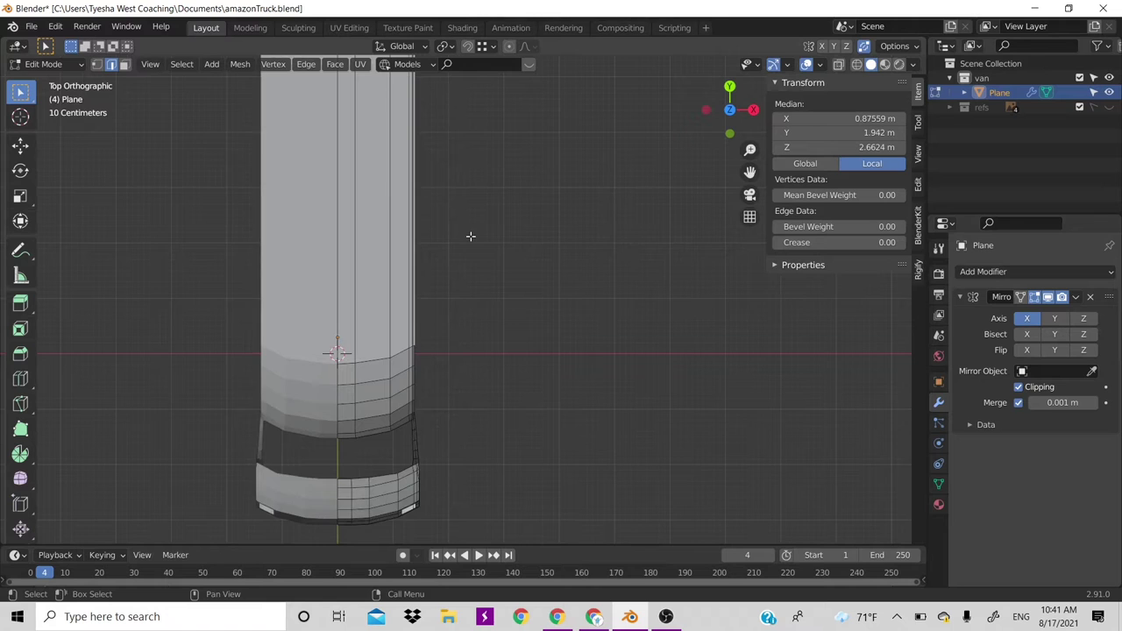
{"action": "scroll", "coordinate": [461, 323], "scroll_direction": "down", "scroll_amount": 3}
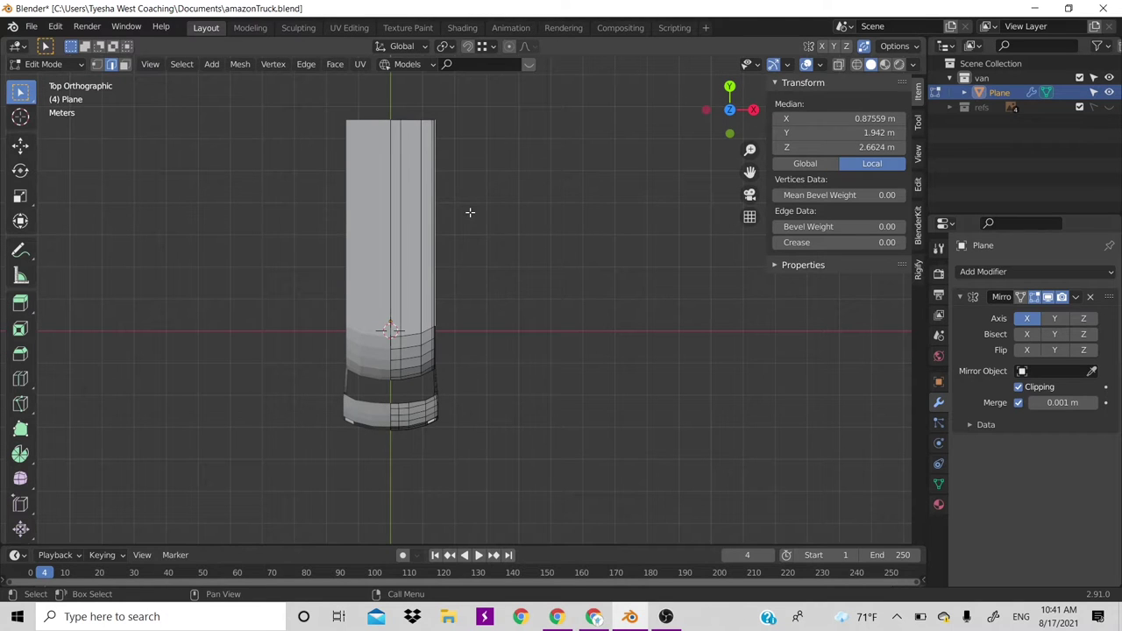
{"action": "scroll", "coordinate": [488, 293], "scroll_direction": "up", "scroll_amount": 1}
{"action": "scroll", "coordinate": [489, 293], "scroll_direction": "up", "scroll_amount": 2}
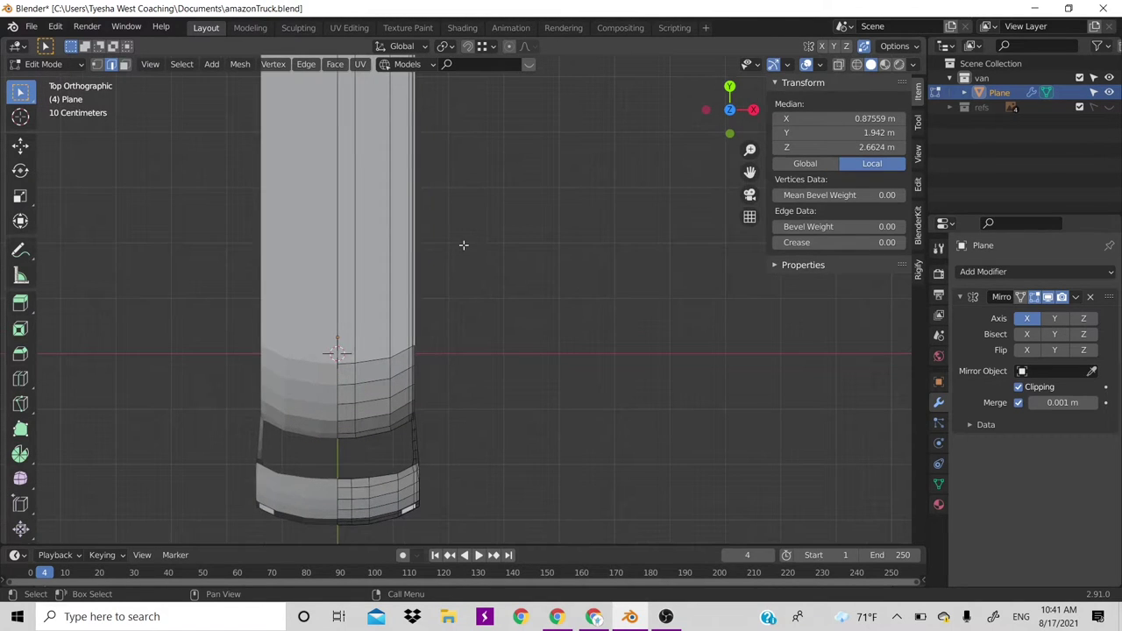
{"action": "key", "text": "g"}
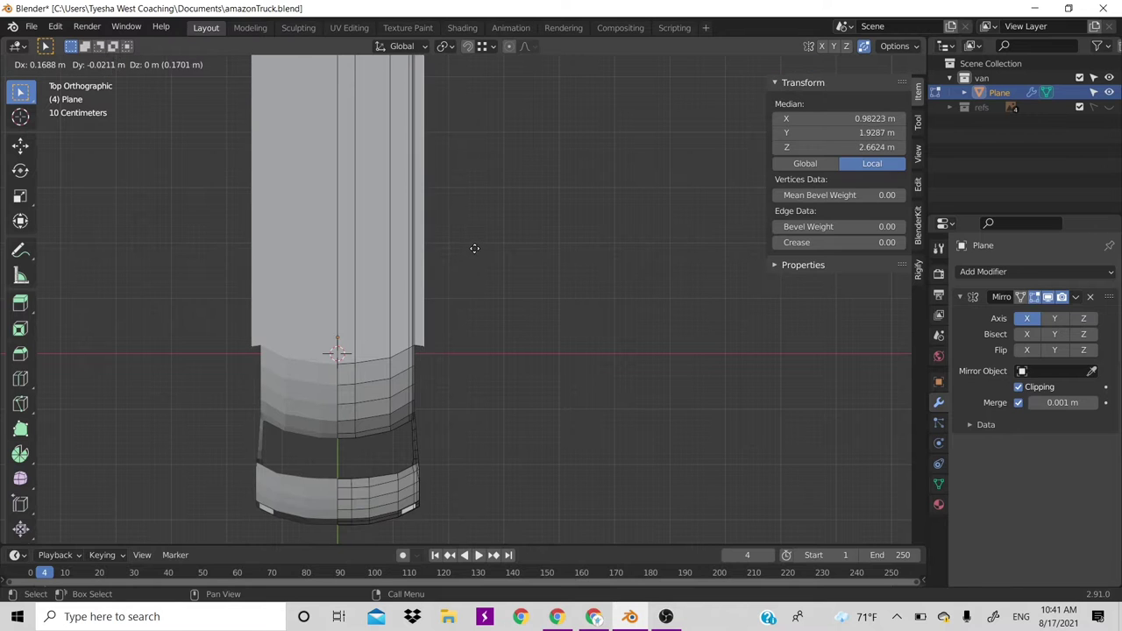
{"action": "key", "text": "x"}
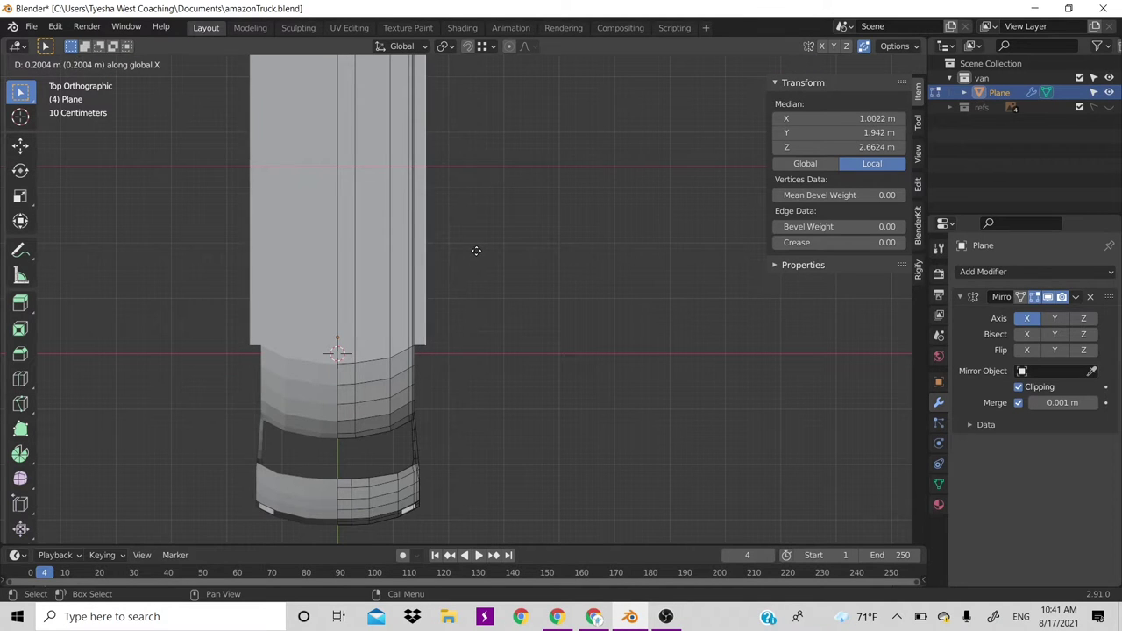
{"action": "left_click", "coordinate": [476, 251]}
In front view, lower the selected vertices along Z to about 2.53 m
{"action": "key", "text": "KP_1"}
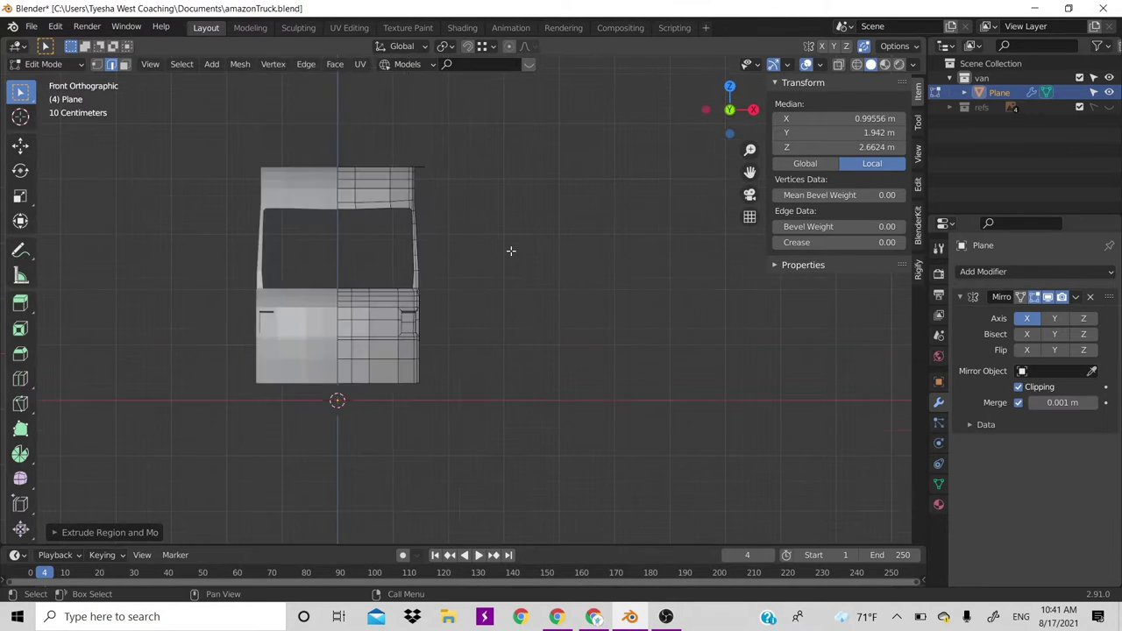
{"action": "key", "text": "g"}
{"action": "key", "text": "z"}
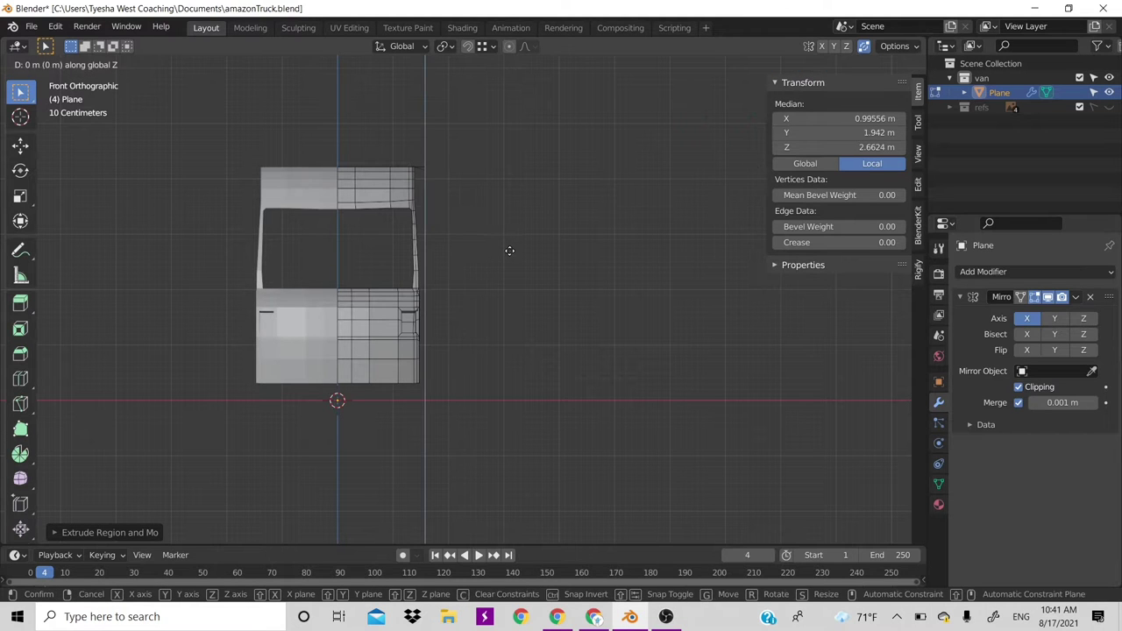
{"action": "left_click", "coordinate": [511, 258]}
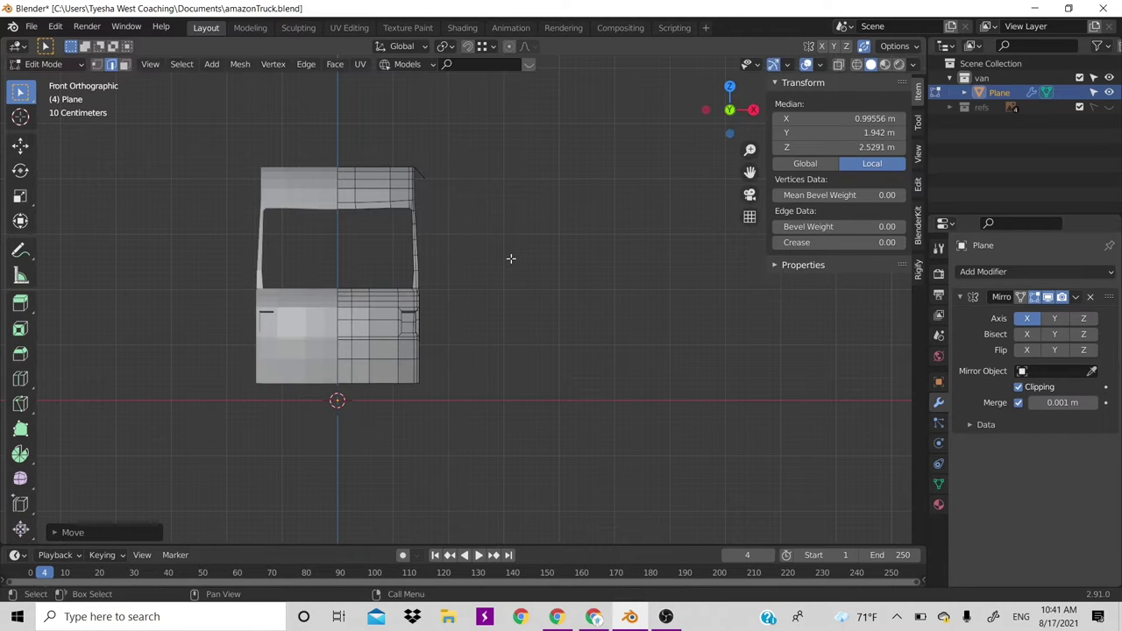
Show the blueprints again and move the cab-corner vertices onto the blueprint outline
{"action": "left_click", "coordinate": [1109, 107]}
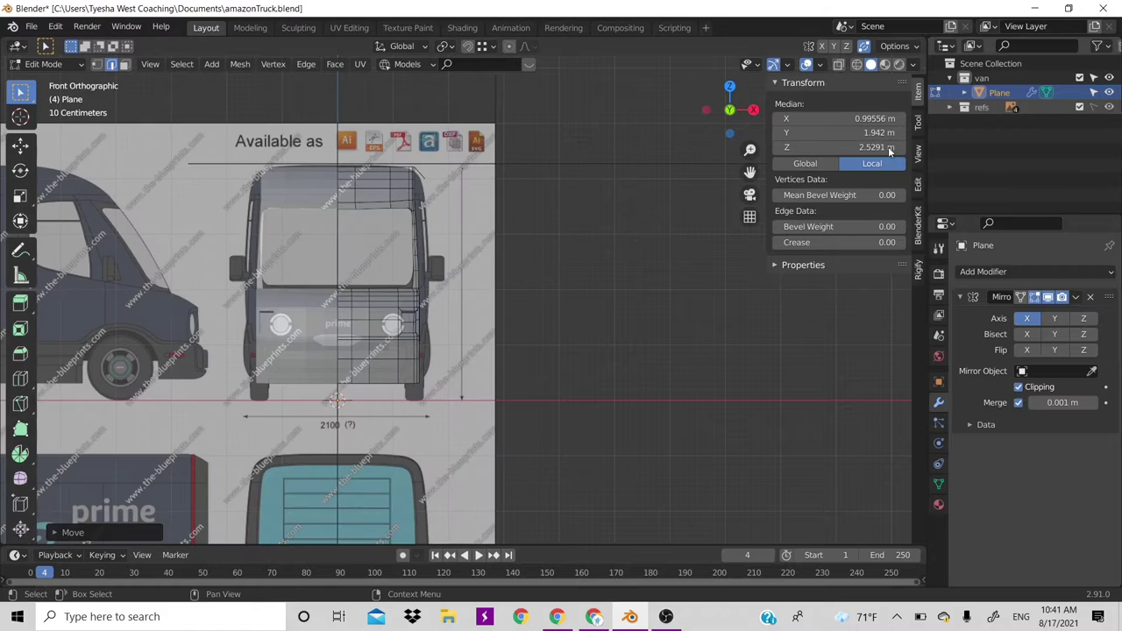
{"action": "scroll", "coordinate": [455, 218], "scroll_direction": "up", "scroll_amount": 3}
{"action": "scroll", "coordinate": [455, 218], "scroll_direction": "up", "scroll_amount": 1}
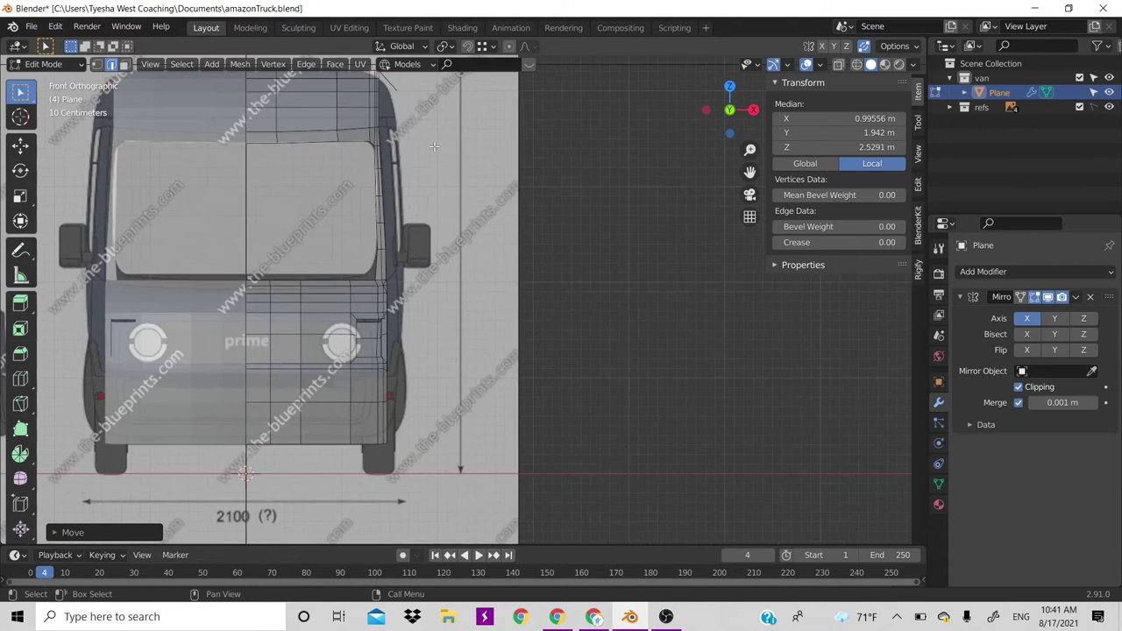
{"action": "key", "text": "g"}
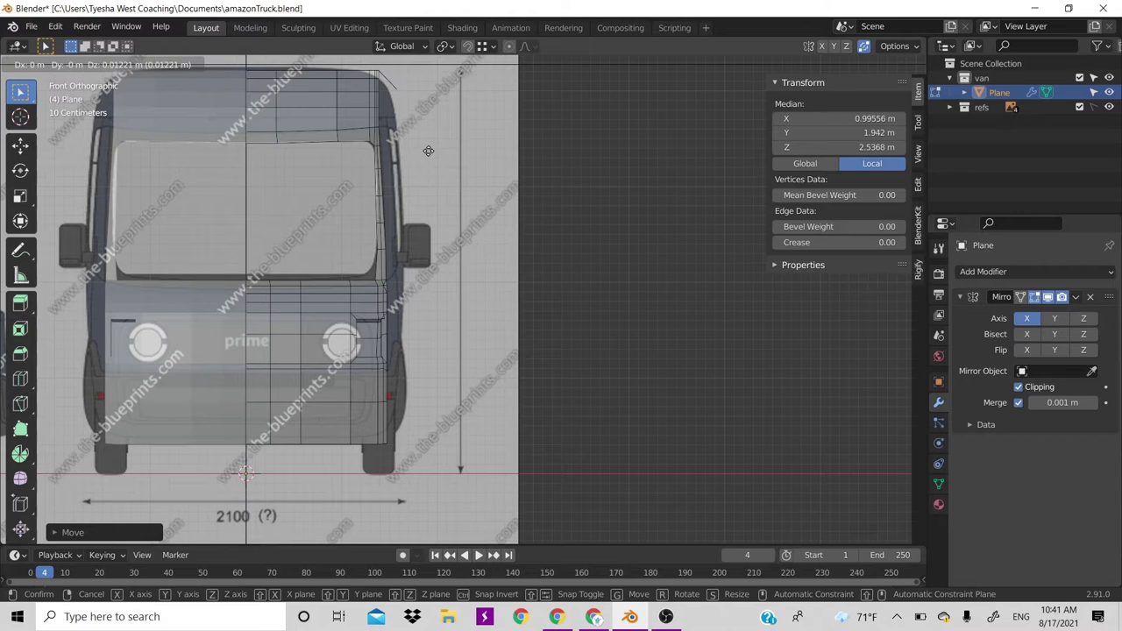
{"action": "left_click", "coordinate": [427, 151]}
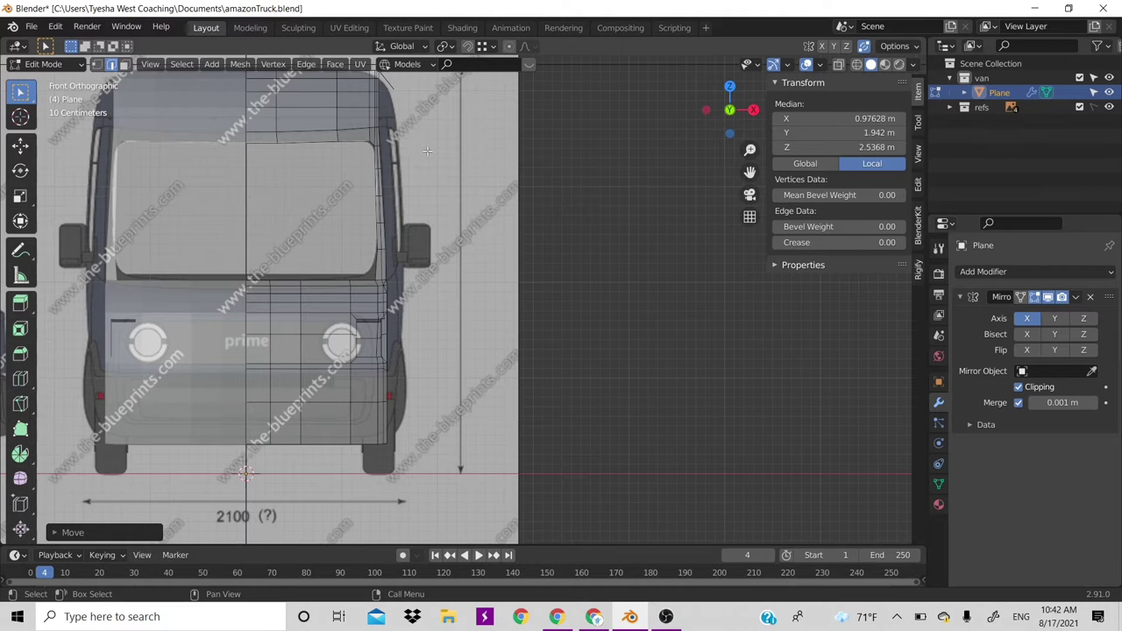
Check the cab from an angle, then in front view drag the edge down toward Z 1.99 m
{"action": "scroll", "coordinate": [427, 151], "scroll_direction": "down", "scroll_amount": 1}
{"action": "left_click_drag", "start_coordinate": [729, 88], "coordinate": [491, 181]}
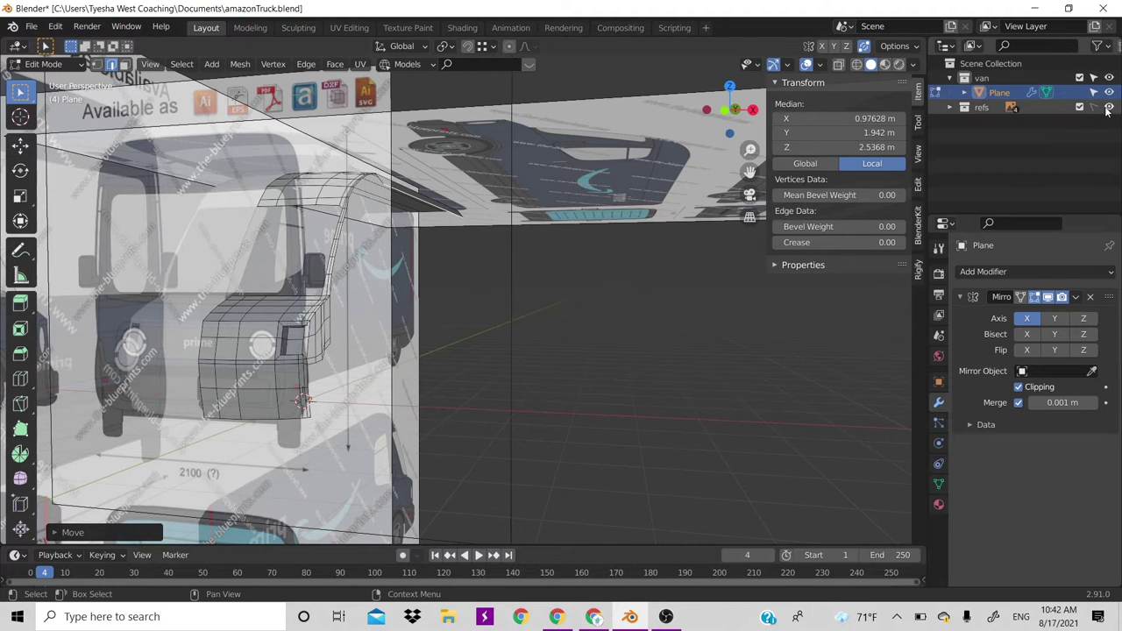
{"action": "key", "text": "KP_1"}
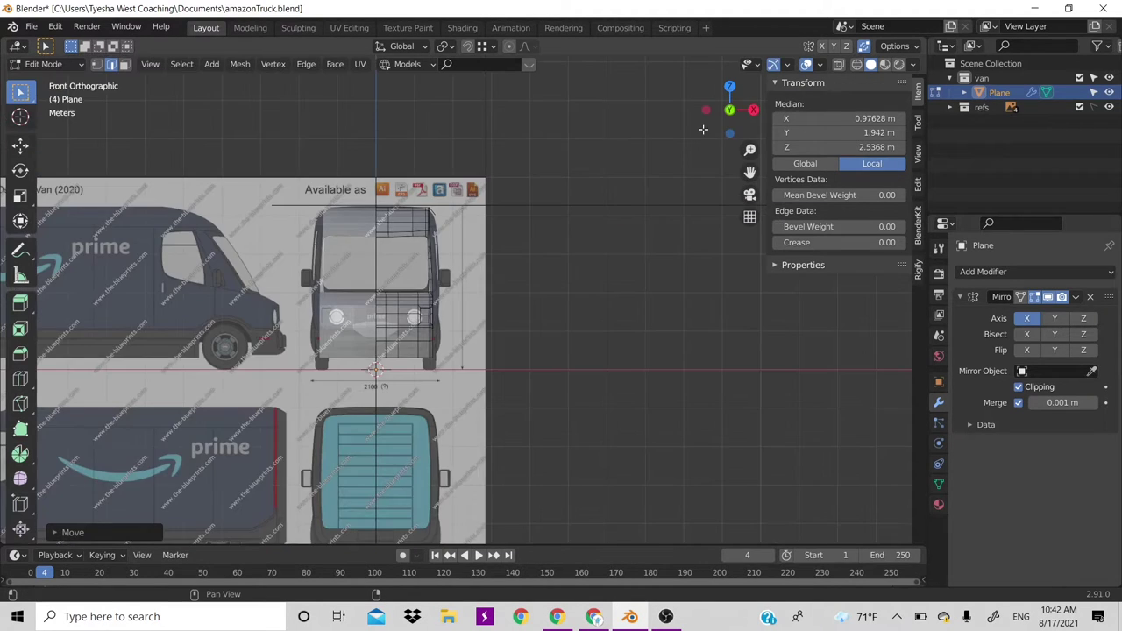
{"action": "scroll", "coordinate": [470, 197], "scroll_direction": "up", "scroll_amount": 3}
{"action": "scroll", "coordinate": [471, 173], "scroll_direction": "up", "scroll_amount": 1}
{"action": "key", "text": "g"}
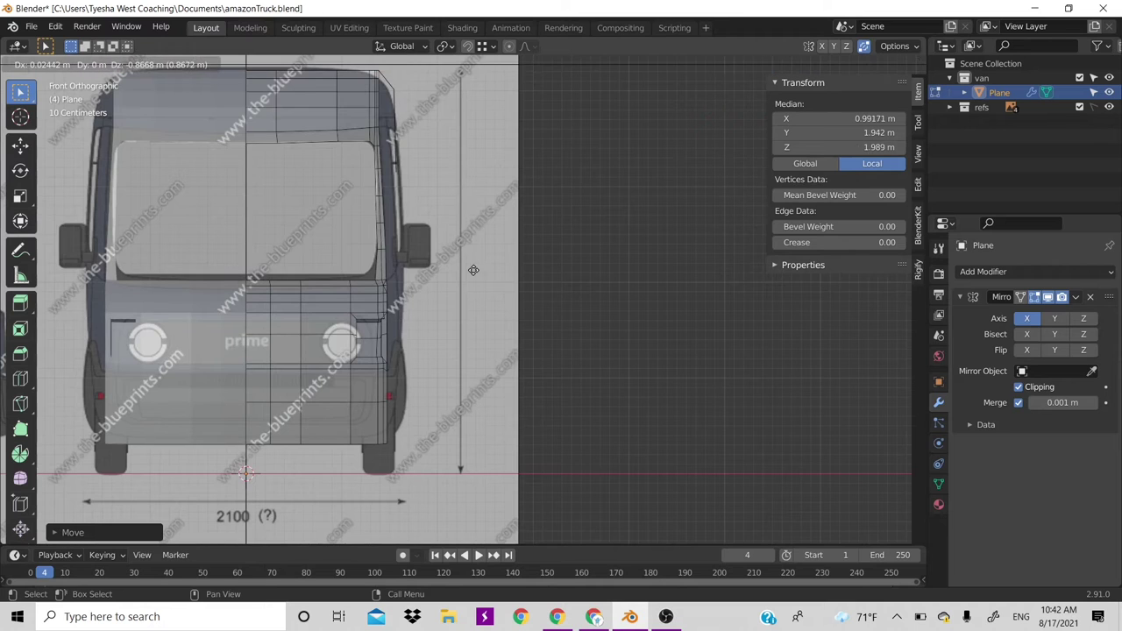
Confirm the downward extrusion, then extrude the side panel's bottom edge further down along Z in Right view
{"action": "left_click", "coordinate": [477, 437]}
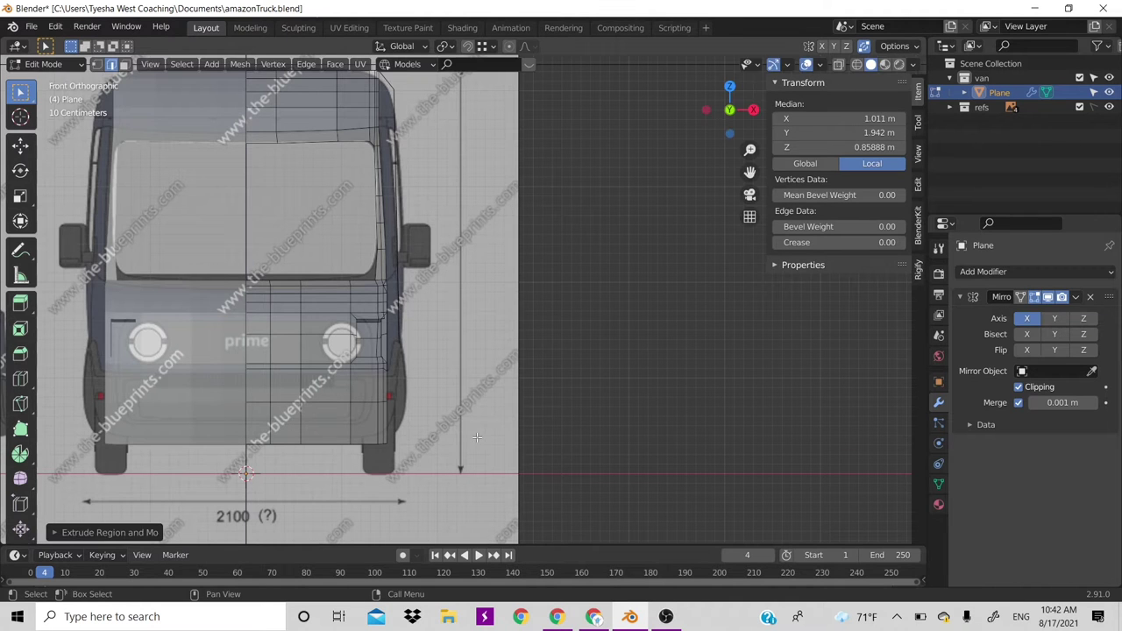
{"action": "key", "text": "KP_3"}
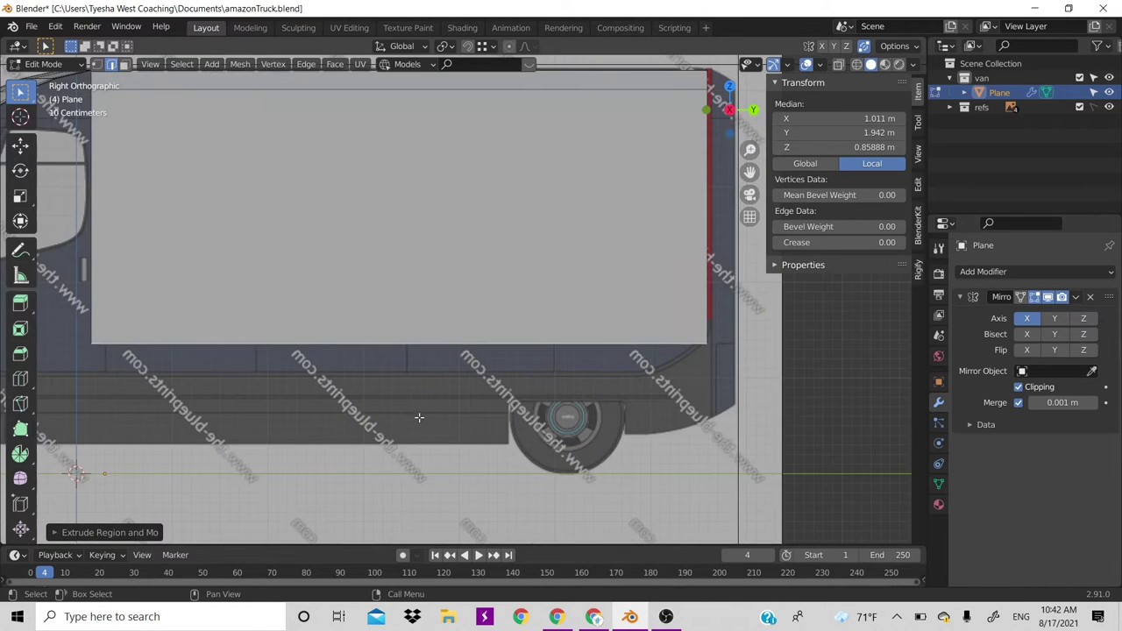
{"action": "middle_click_drag", "start_coordinate": [458, 400], "coordinate": [664, 415], "text": "shift"}
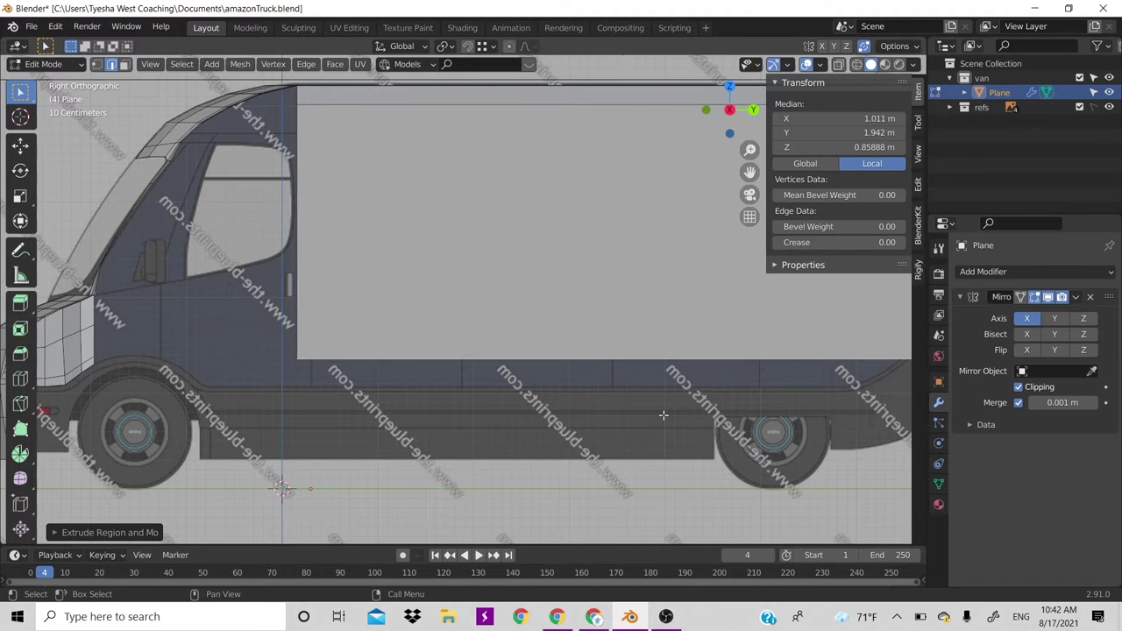
{"action": "key", "text": "KP_7"}
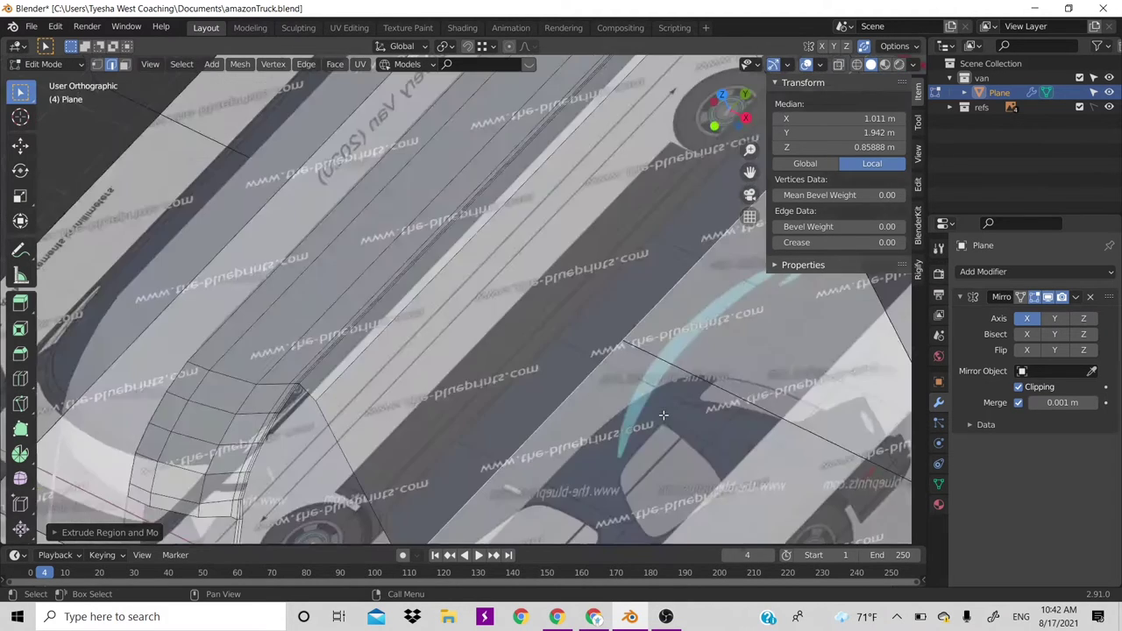
{"action": "key", "text": "KP_1"}
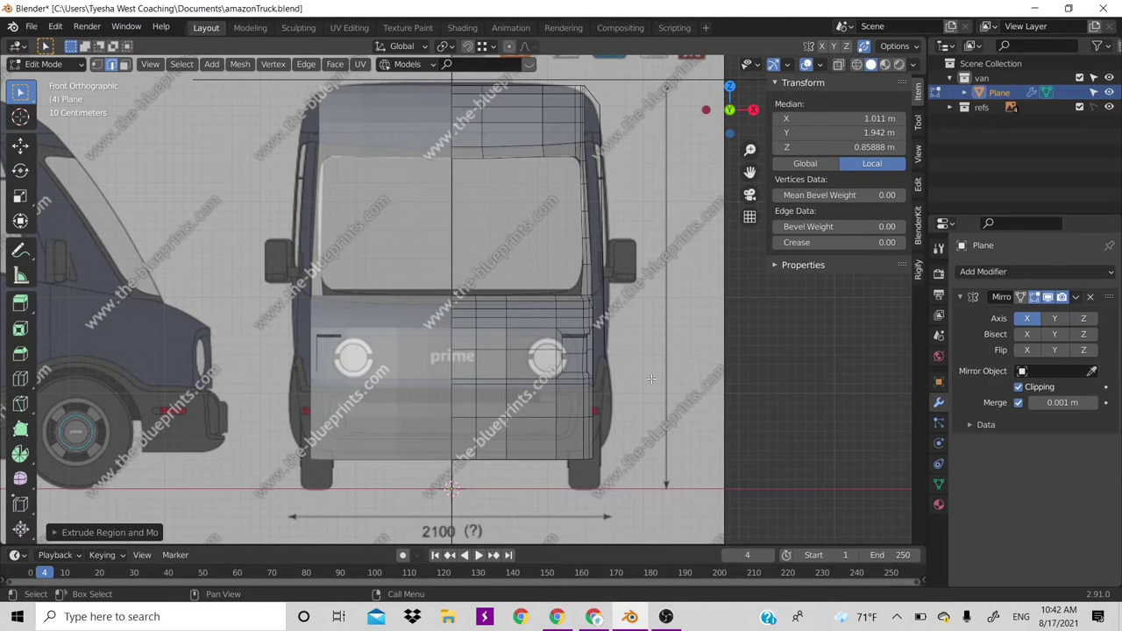
{"action": "key", "text": "KP_3"}
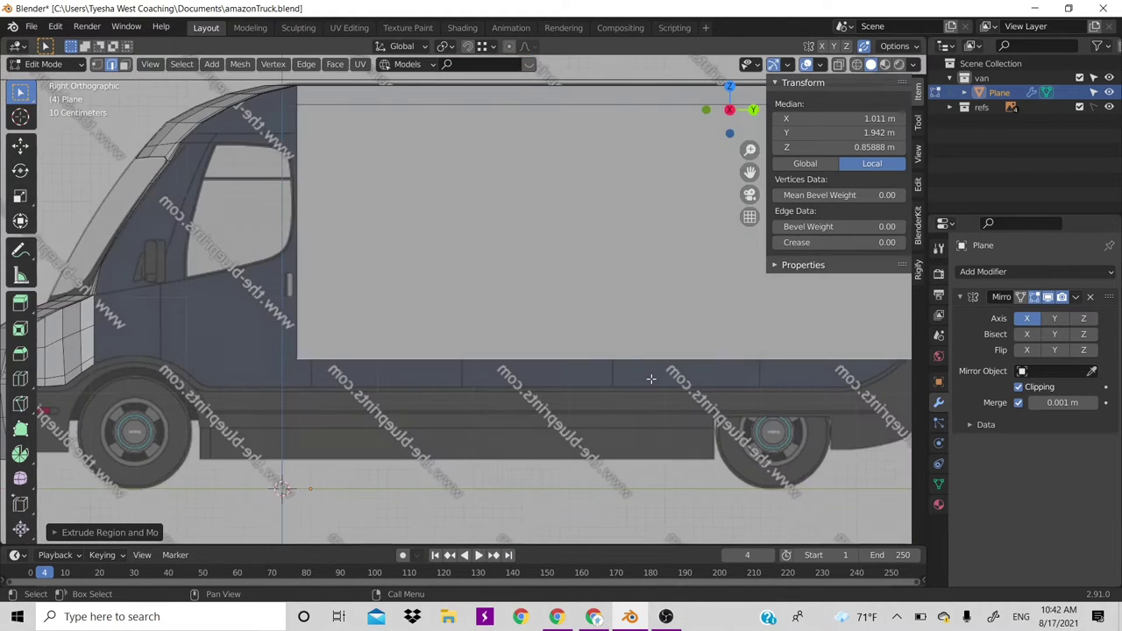
{"action": "key", "text": "e"}
{"action": "key", "text": "z"}
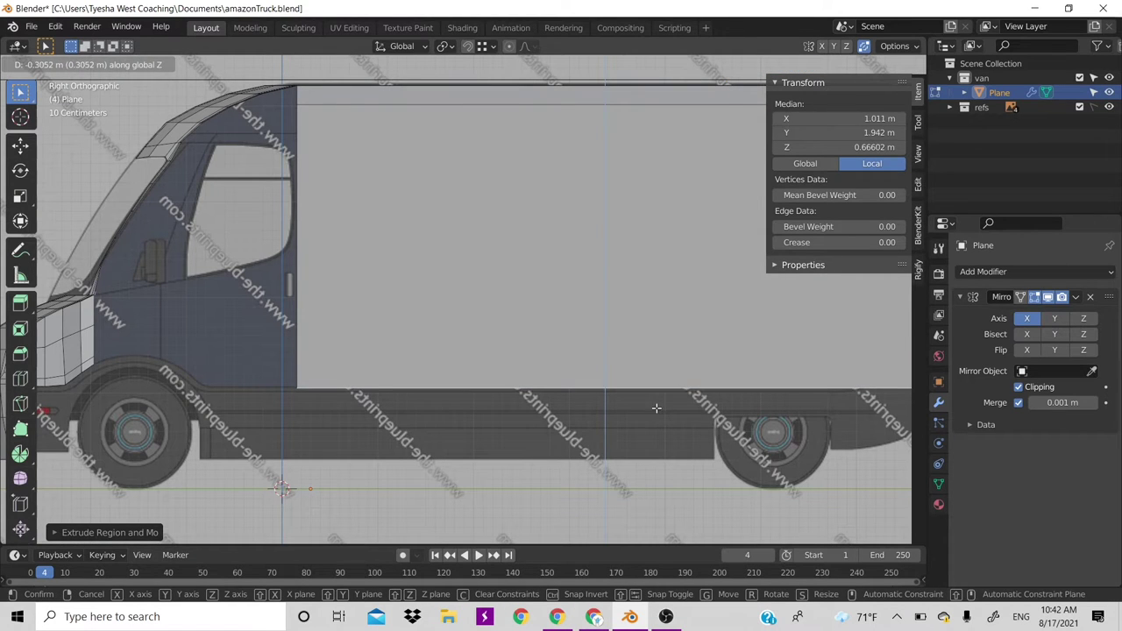
{"action": "left_click", "coordinate": [656, 406]}
Add two horizontal loop cuts across the side panel, at about Z 1.54 m and Z 2.35 m
{"action": "key", "text": "ctrl+r"}
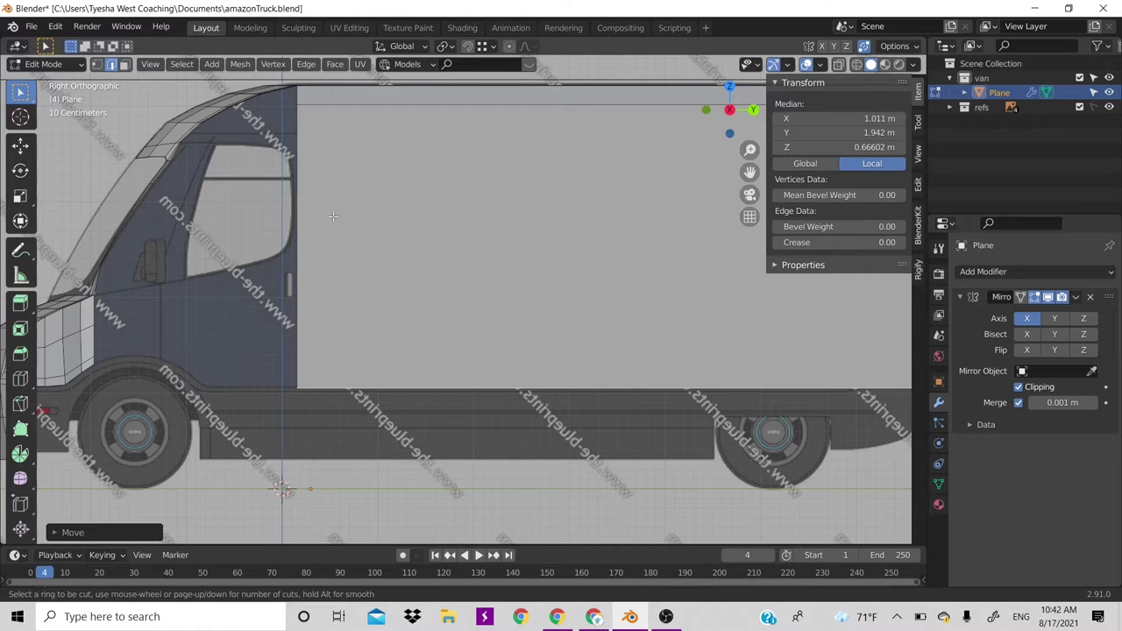
{"action": "left_click", "coordinate": [289, 221]}
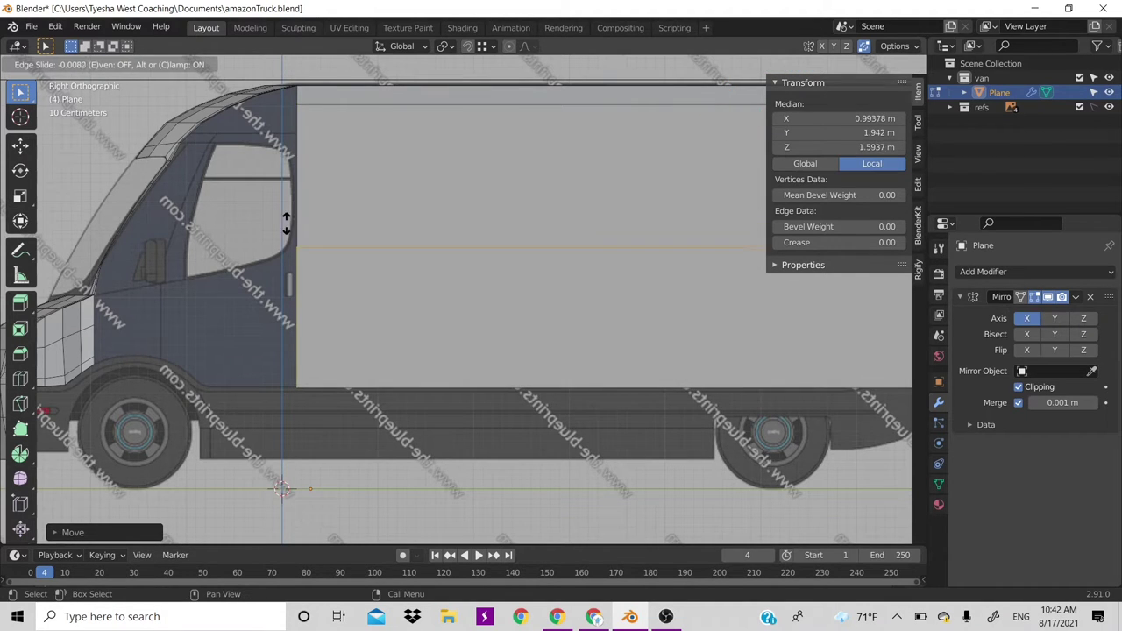
{"action": "left_click", "coordinate": [290, 181]}
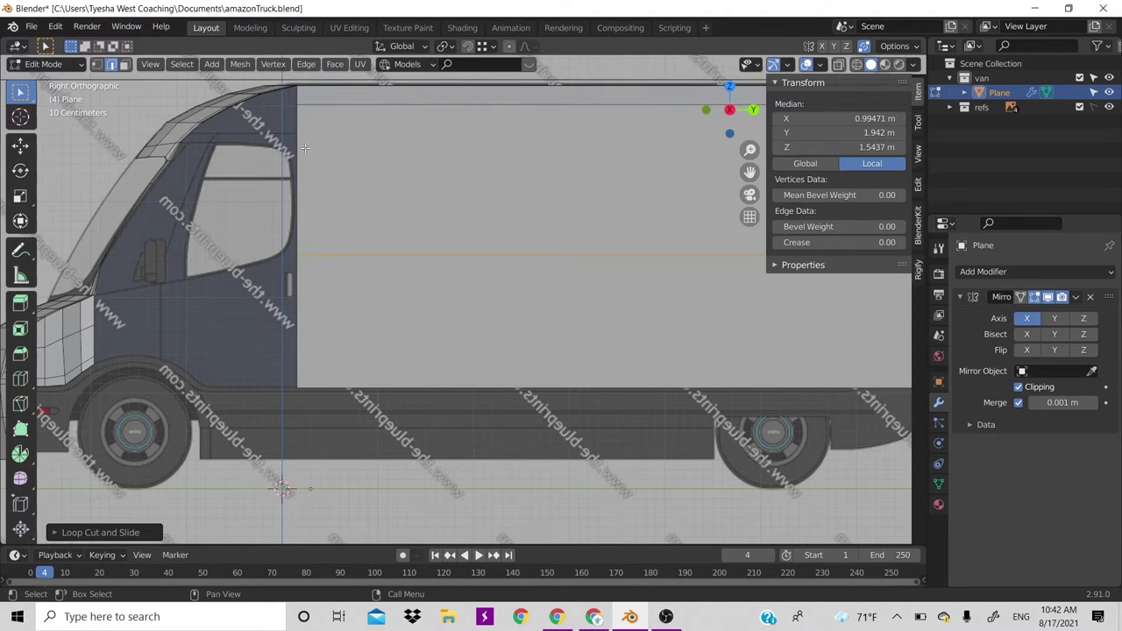
{"action": "key", "text": "Tab"}
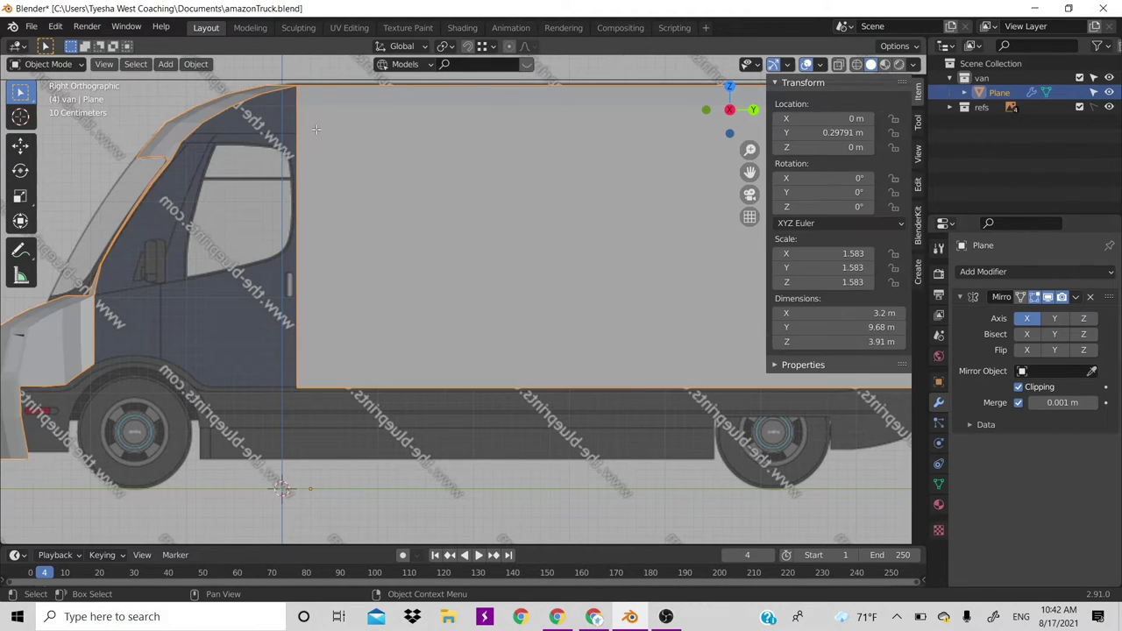
{"action": "key", "text": "Tab"}
{"action": "key", "text": "ctrl+r"}
{"action": "left_click", "coordinate": [317, 129]}
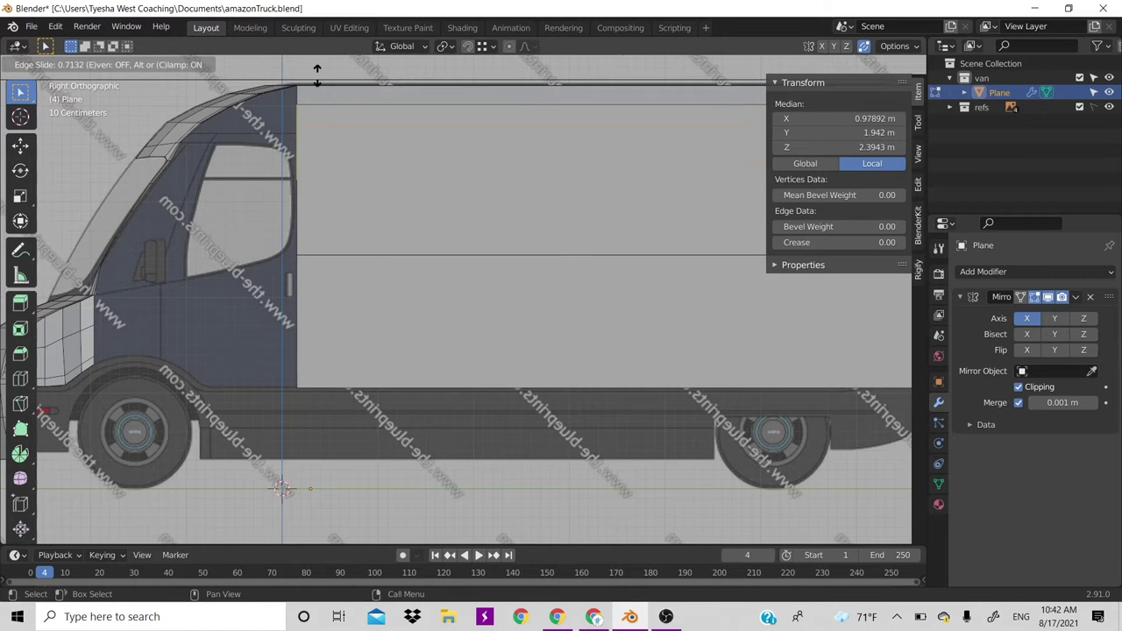
{"action": "left_click", "coordinate": [316, 82]}
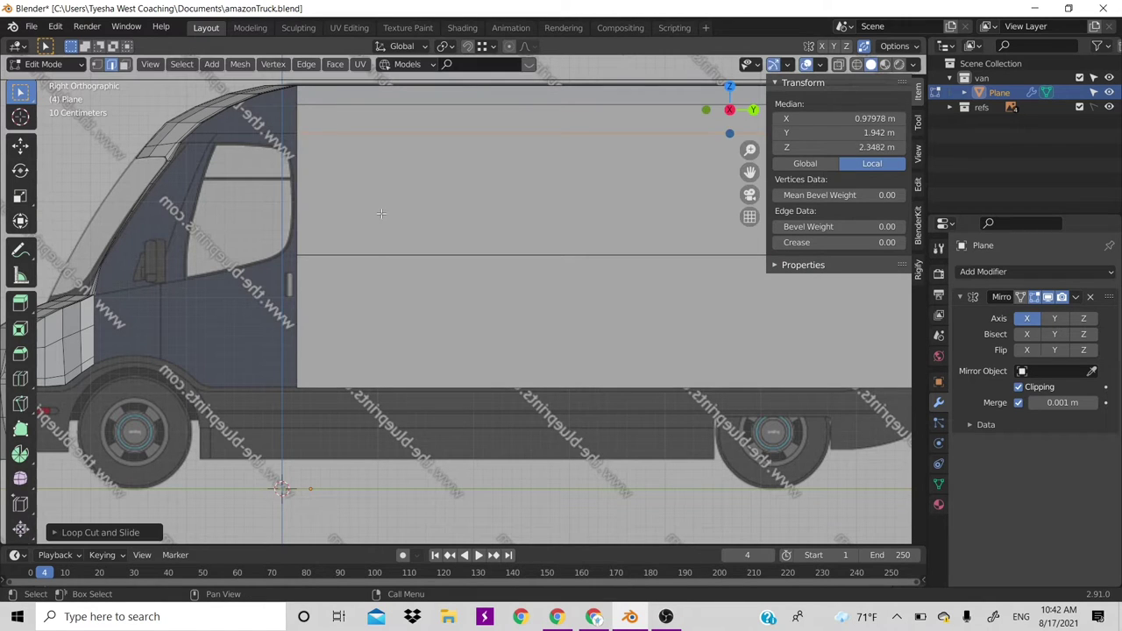
Select an edge path on the side panel and move it to a new position
{"action": "scroll", "coordinate": [430, 261], "scroll_direction": "down", "scroll_amount": 5}
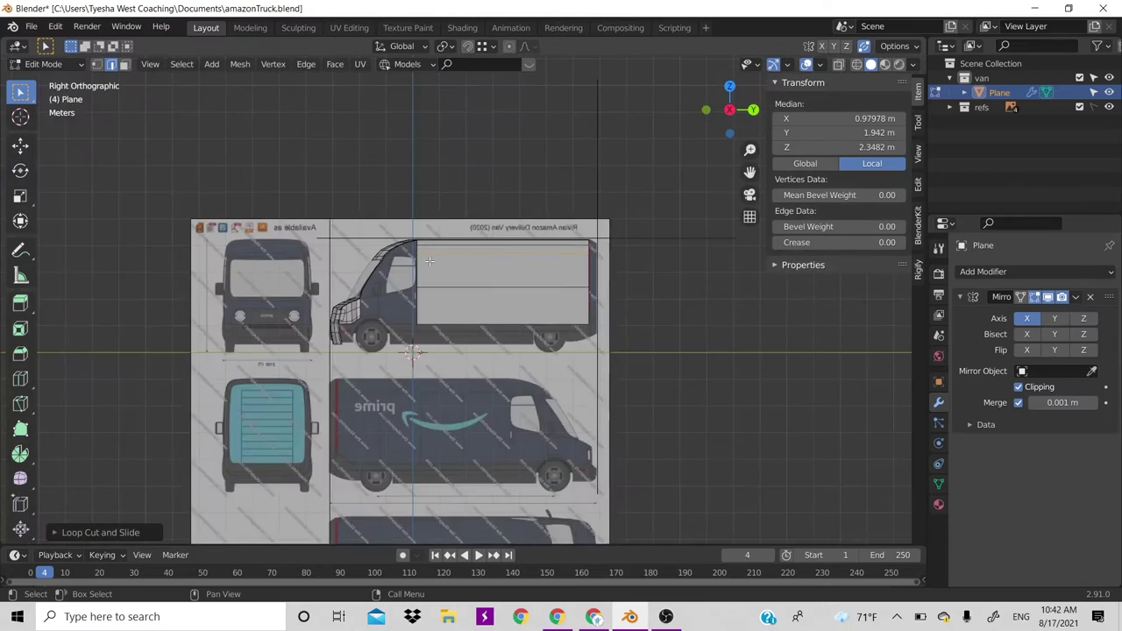
{"action": "scroll", "coordinate": [600, 133], "scroll_direction": "up", "scroll_amount": 2}
{"action": "mouse_move", "coordinate": [750, 97]}
{"action": "left_mouse_down"}
{"action": "mouse_move", "coordinate": [702, 104]}
{"action": "mouse_move", "coordinate": [728, 140]}
{"action": "mouse_move", "coordinate": [720, 105]}
{"action": "mouse_move", "coordinate": [750, 97]}
{"action": "left_mouse_up"}
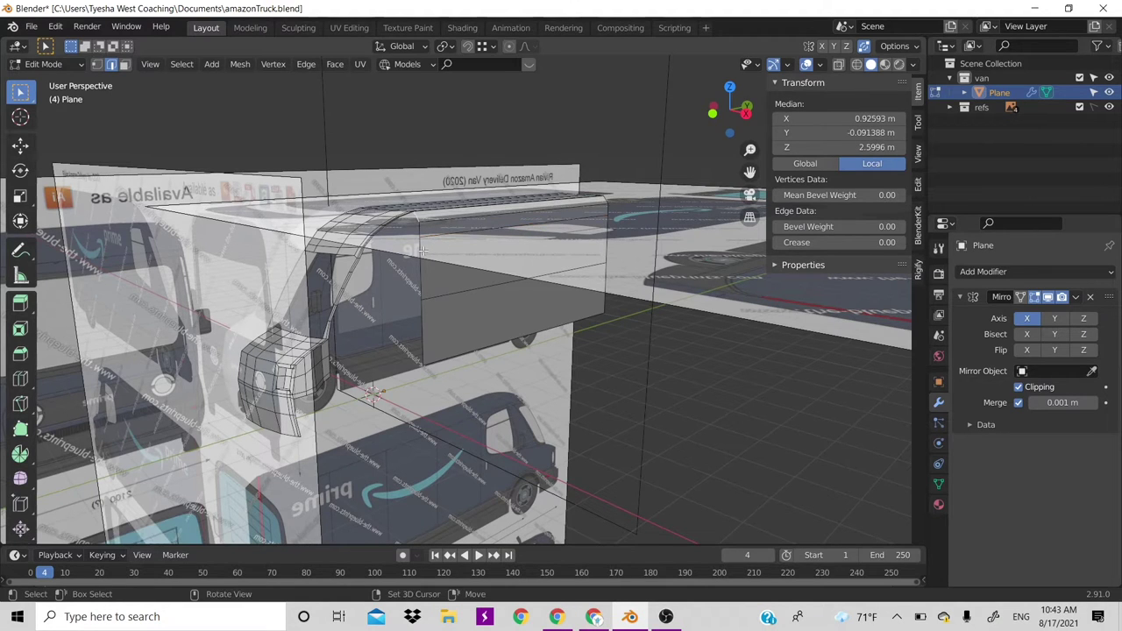
{"action": "left_click", "coordinate": [412, 242], "text": "ctrl"}
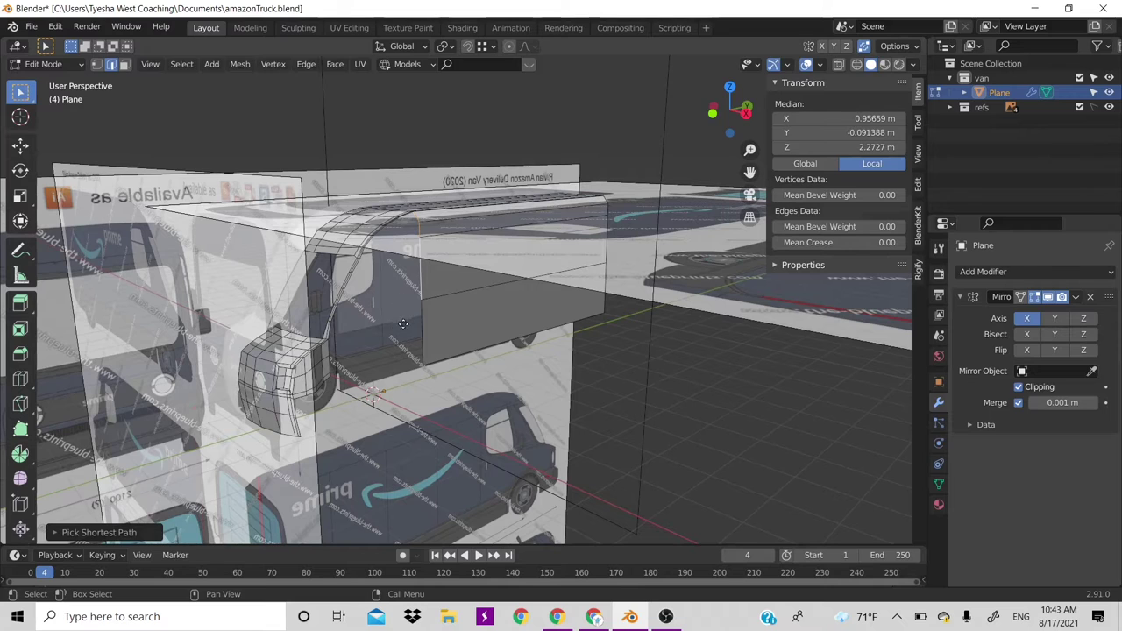
{"action": "key", "text": "g"}
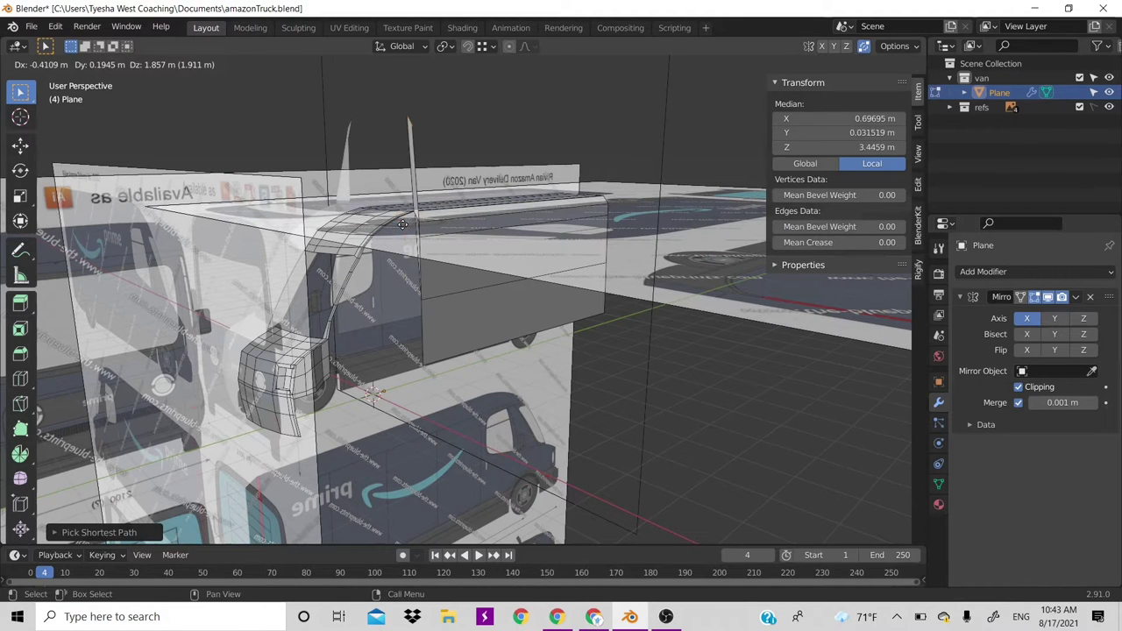
{"action": "left_click", "coordinate": [402, 265]}
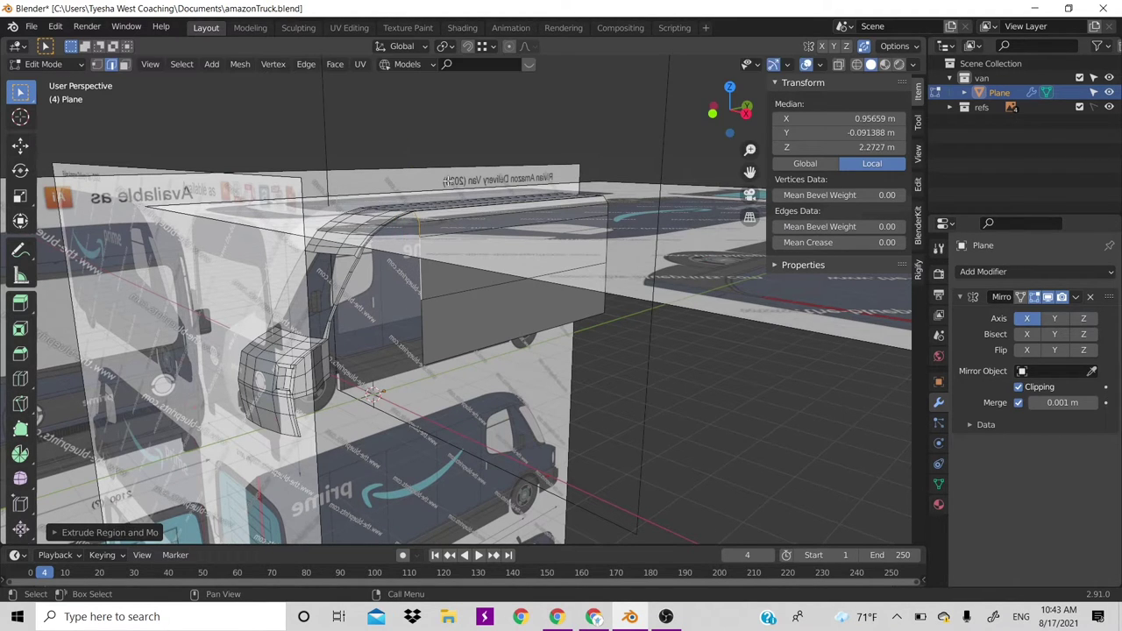
Hide the refs blueprint images so only the van mesh is visible
{"action": "scroll", "coordinate": [448, 181], "scroll_direction": "up", "scroll_amount": 3}
{"action": "scroll", "coordinate": [447, 181], "scroll_direction": "up", "scroll_amount": 2}
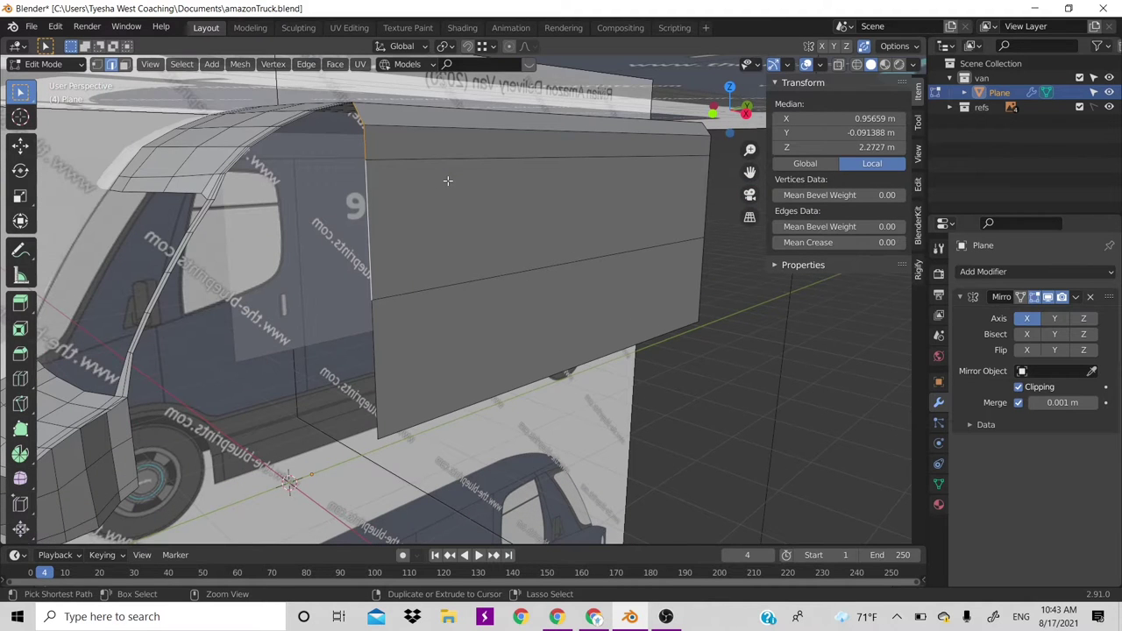
{"action": "mouse_move", "coordinate": [447, 181]}
{"action": "middle_mouse_down"}
{"action": "mouse_move", "coordinate": [529, 283]}
{"action": "mouse_move", "coordinate": [493, 263]}
{"action": "middle_mouse_up"}
{"action": "scroll", "coordinate": [493, 263], "scroll_direction": "up", "scroll_amount": 2}
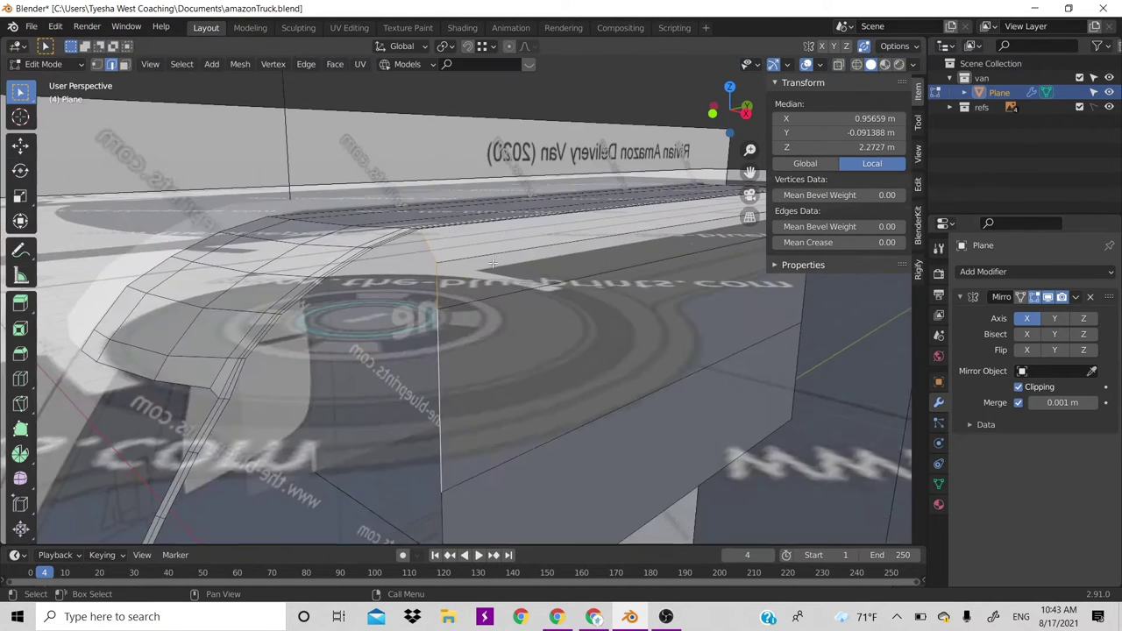
{"action": "scroll", "coordinate": [493, 263], "scroll_direction": "up", "scroll_amount": 2}
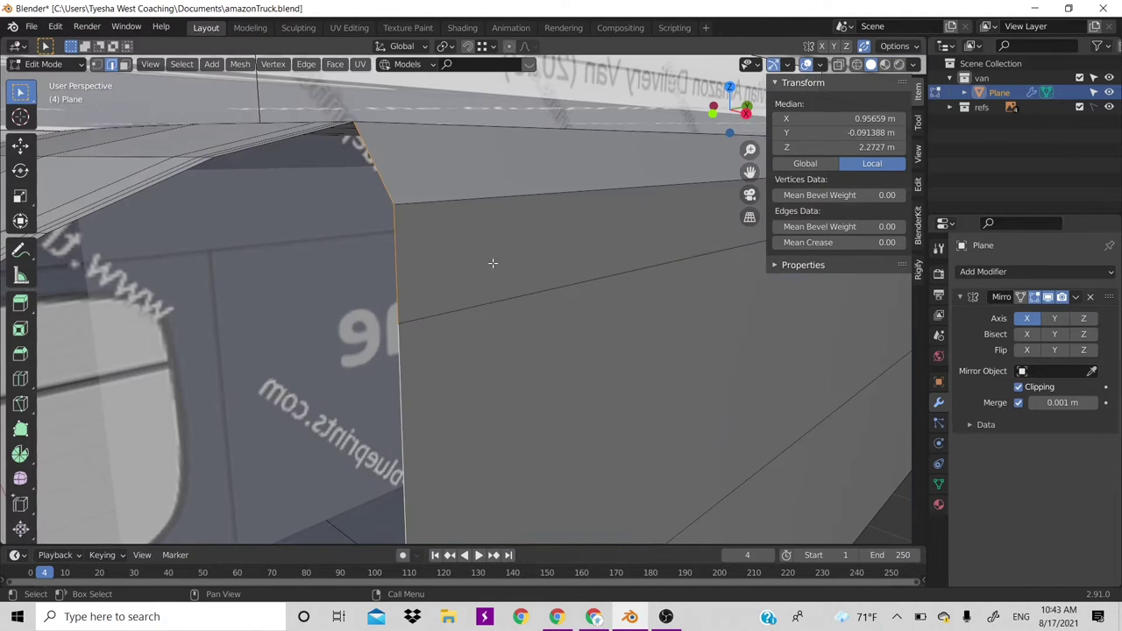
{"action": "left_click", "coordinate": [1110, 107]}
{"action": "scroll", "coordinate": [339, 295], "scroll_direction": "down", "scroll_amount": 2}
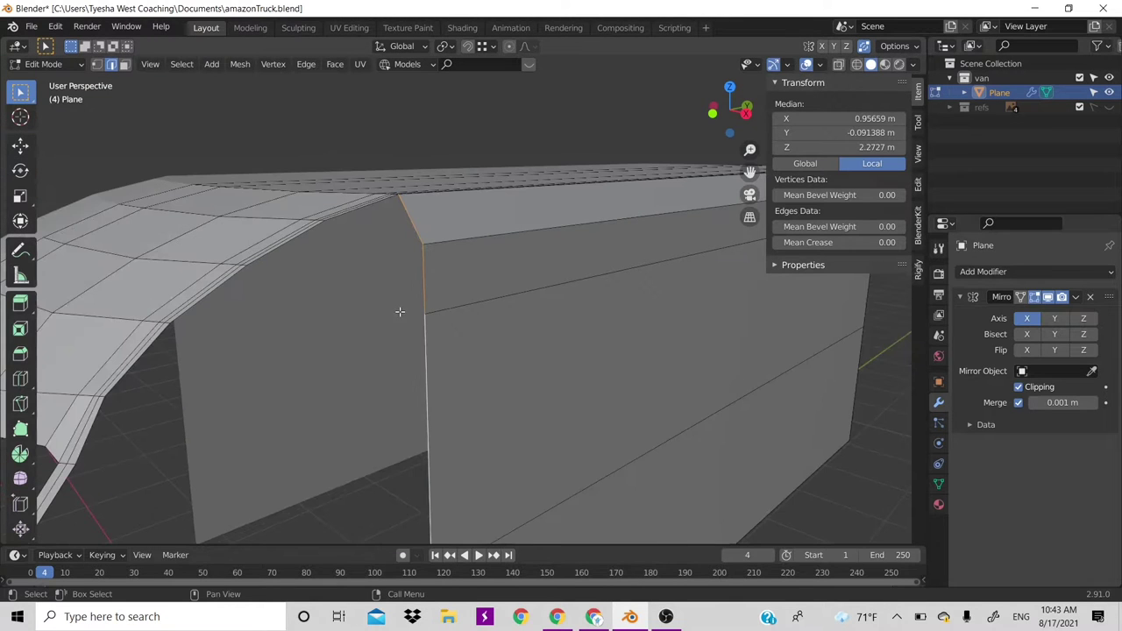
{"action": "scroll", "coordinate": [409, 323], "scroll_direction": "down", "scroll_amount": 3}
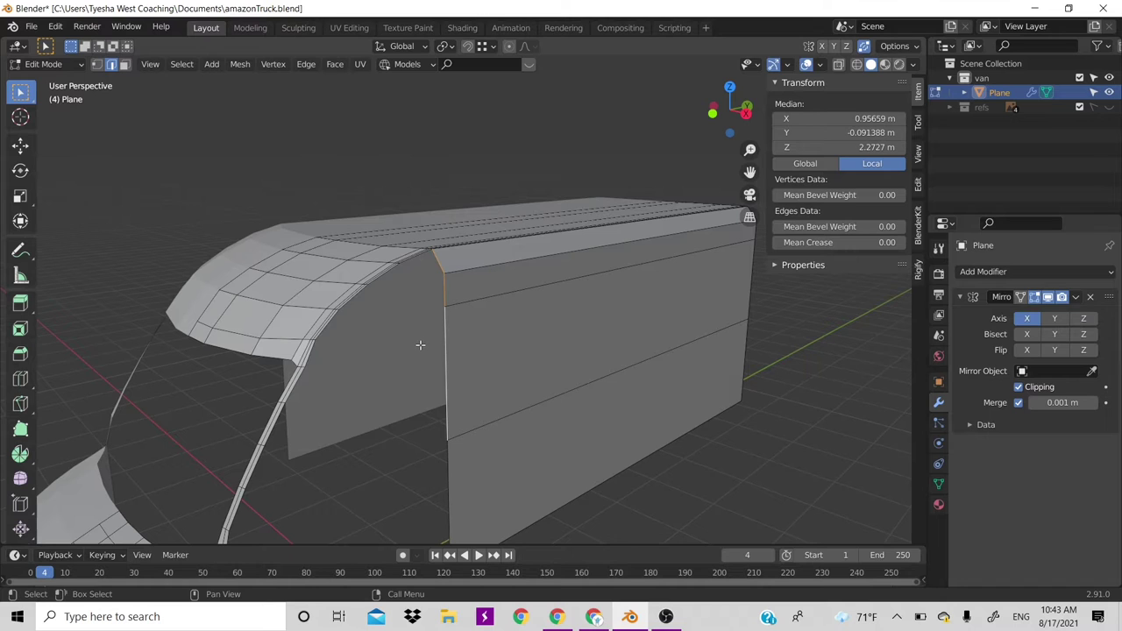
Cancel an attempted strip extrusion, select another panel edge, and switch to Right Orthographic view
{"action": "key", "text": "e"}
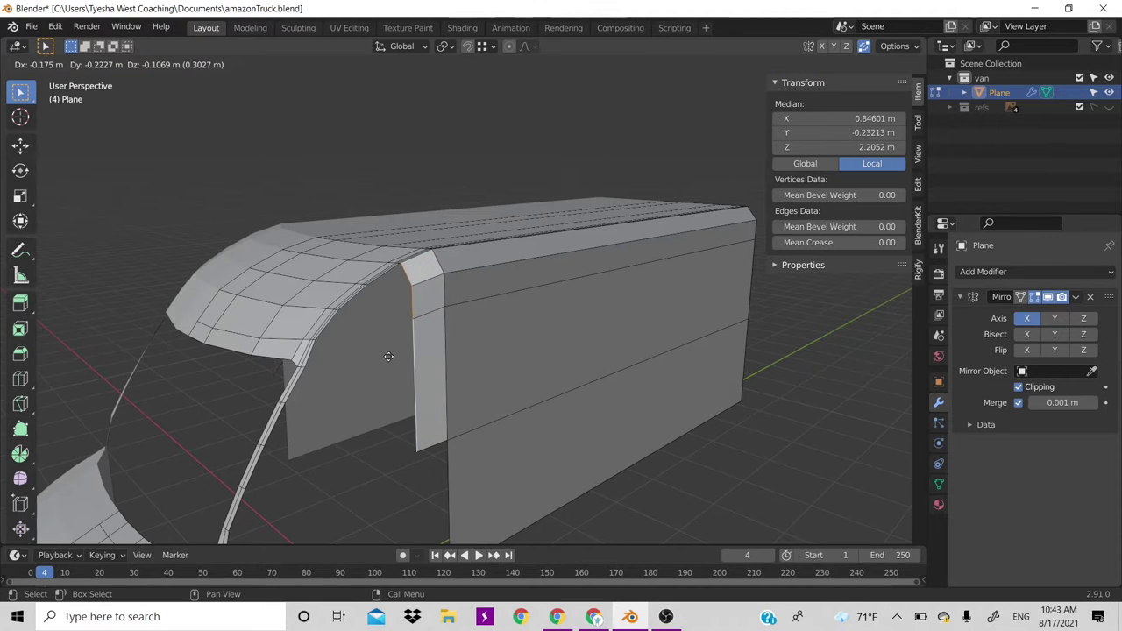
{"action": "right_click", "coordinate": [389, 352]}
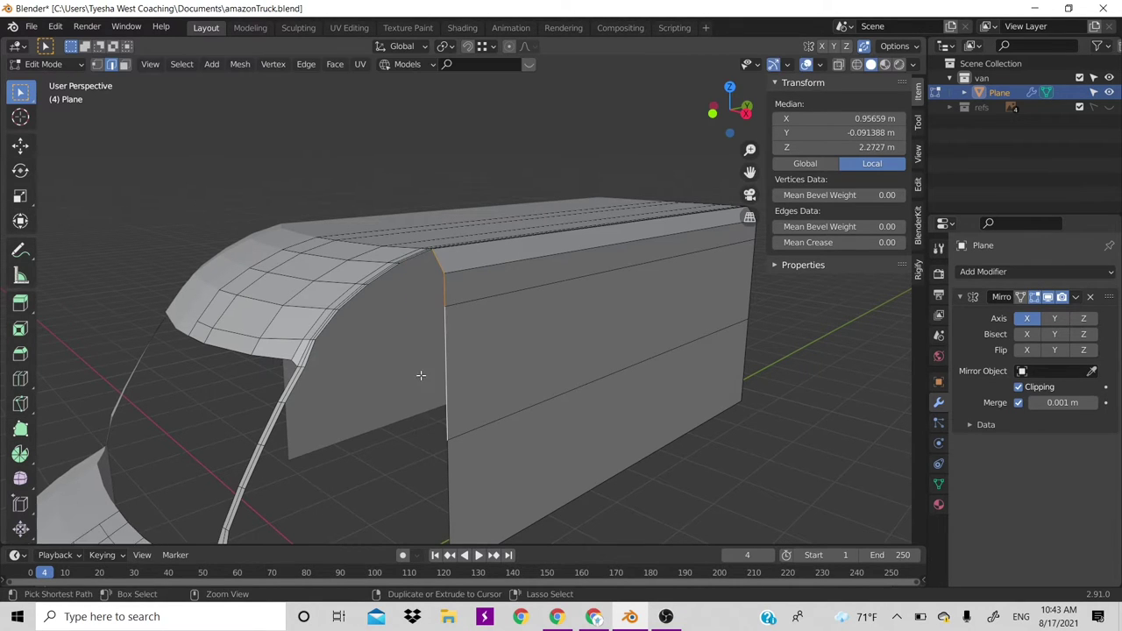
{"action": "left_click", "coordinate": [446, 473]}
{"action": "scroll", "coordinate": [569, 493], "scroll_direction": "down", "scroll_amount": 2}
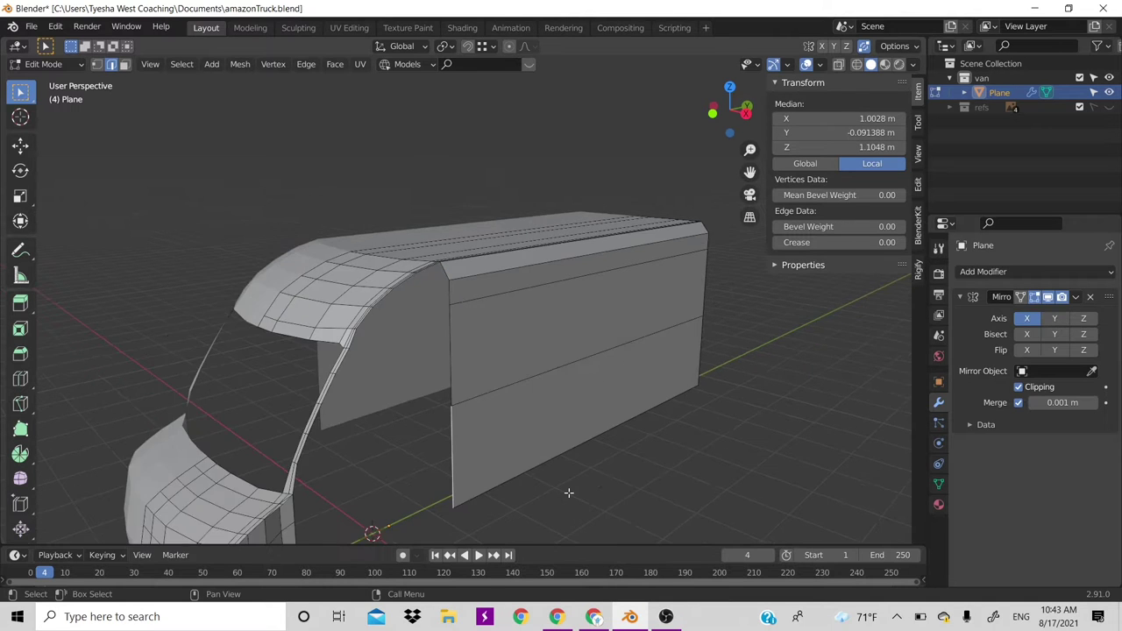
{"action": "scroll", "coordinate": [569, 493], "scroll_direction": "down", "scroll_amount": 2}
{"action": "key", "text": "KP_5"}
{"action": "key", "text": "KP_3"}
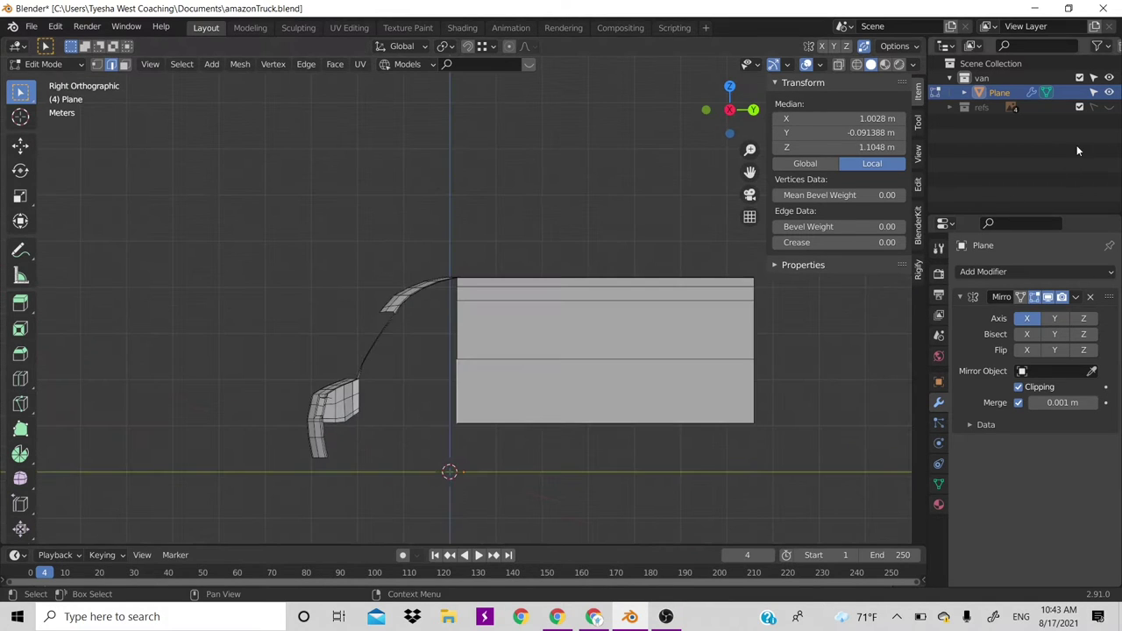
Show the blueprints, shift the edge inward along Y to about −0.13 m, and loop-cut the new strip
{"action": "left_click", "coordinate": [1109, 107]}
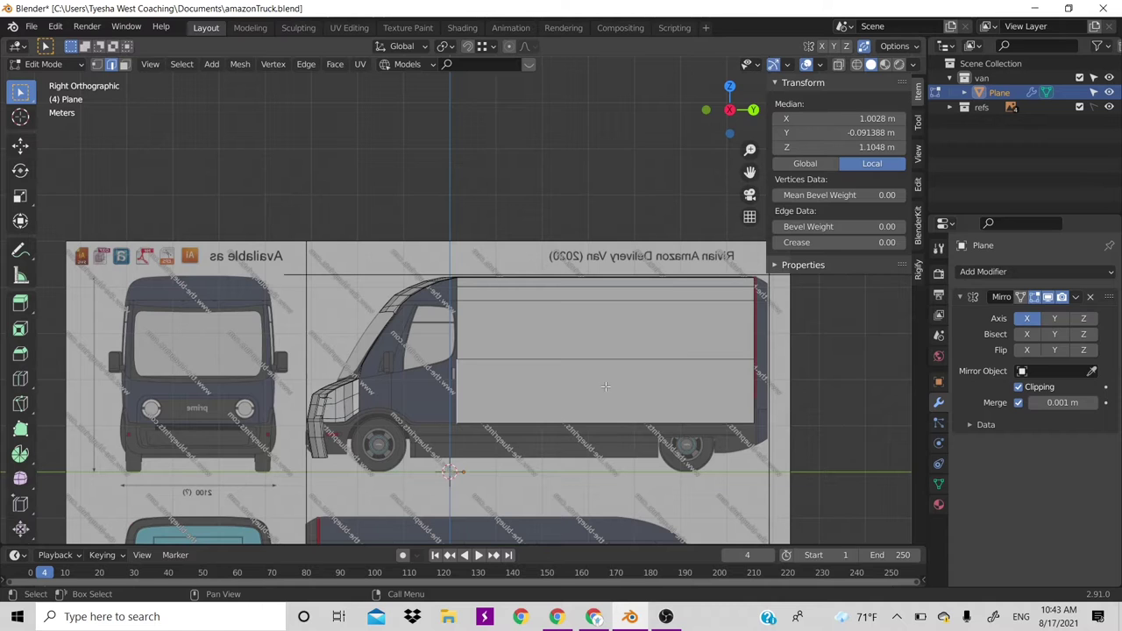
{"action": "key", "text": "g"}
{"action": "key", "text": "y"}
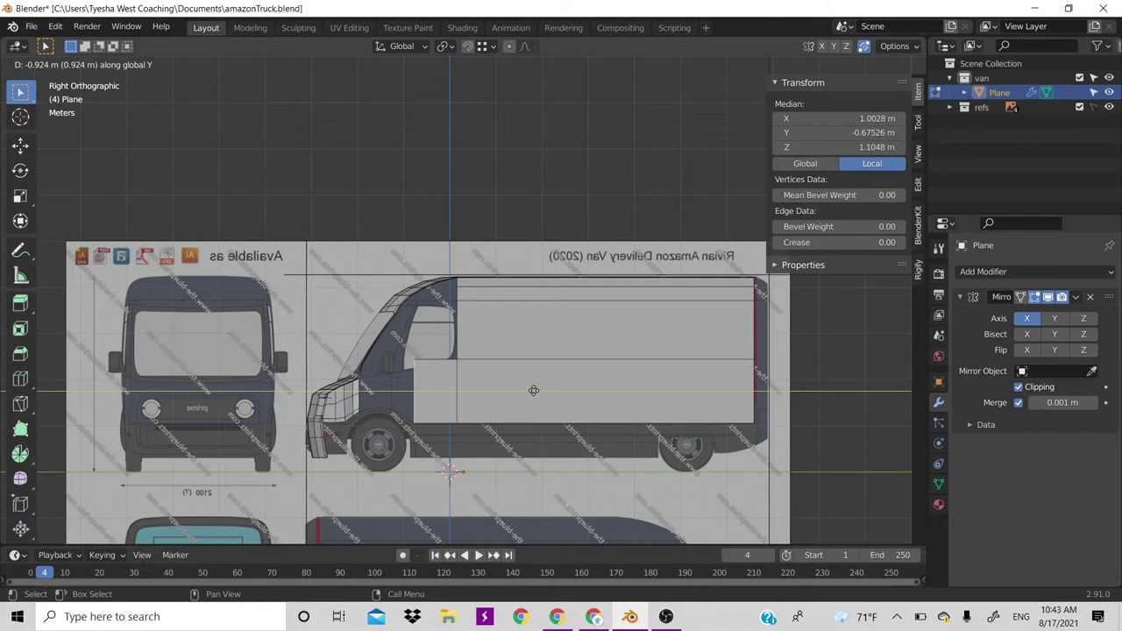
{"action": "left_click", "coordinate": [534, 390]}
{"action": "key", "text": "ctrl+r"}
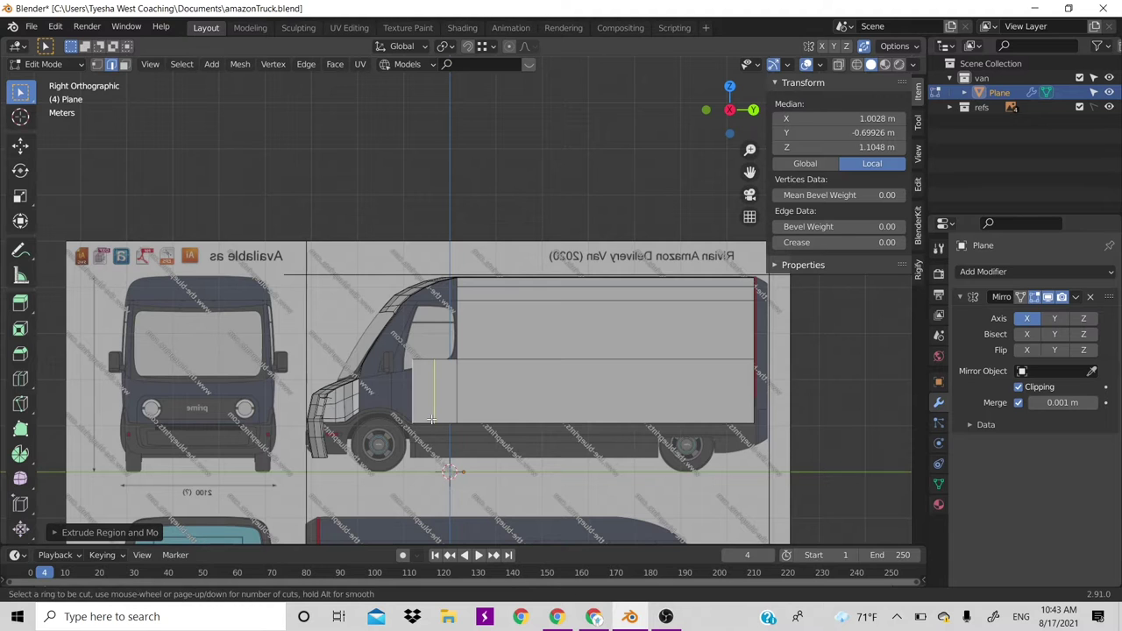
{"action": "scroll", "coordinate": [431, 419], "scroll_direction": "up", "scroll_amount": 5}
{"action": "left_click", "coordinate": [431, 419]}
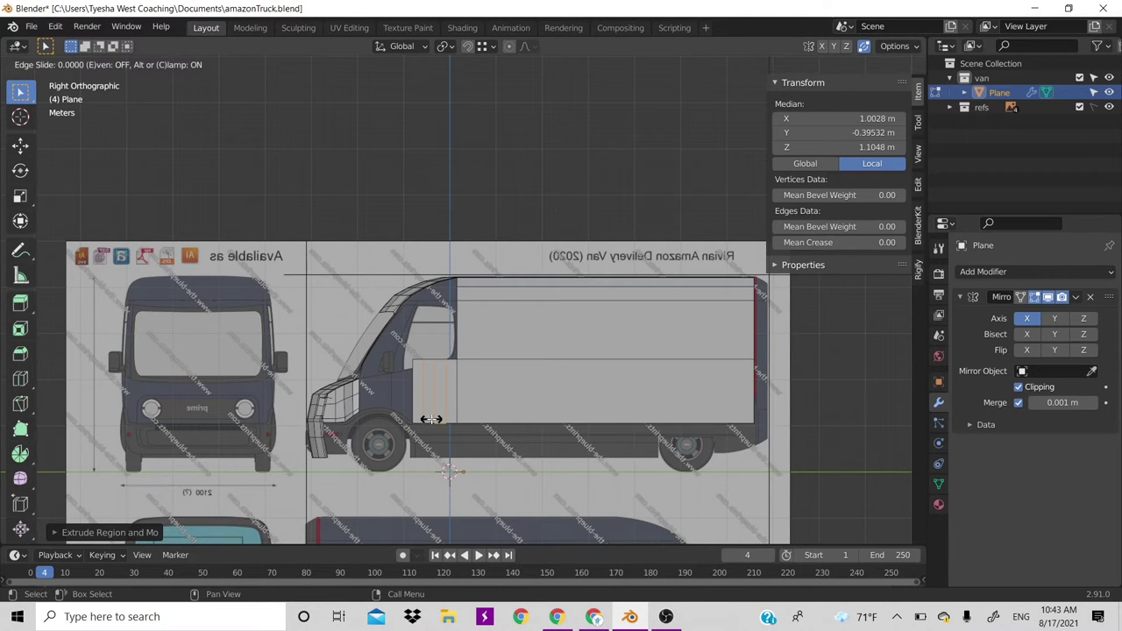
{"action": "right_click", "coordinate": [431, 420]}
In vertex mode, move the strip's first two top vertices onto the window's lower outline
{"action": "key", "text": "1"}
{"action": "scroll", "coordinate": [400, 397], "scroll_direction": "up", "scroll_amount": 1}
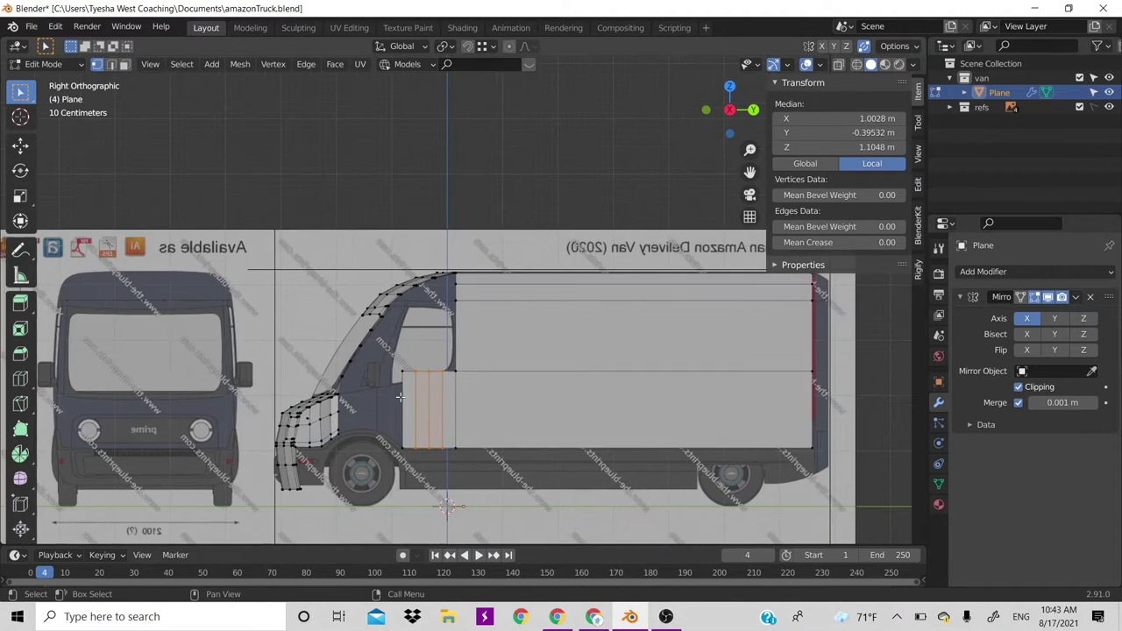
{"action": "left_click", "coordinate": [401, 381]}
{"action": "key", "text": "g"}
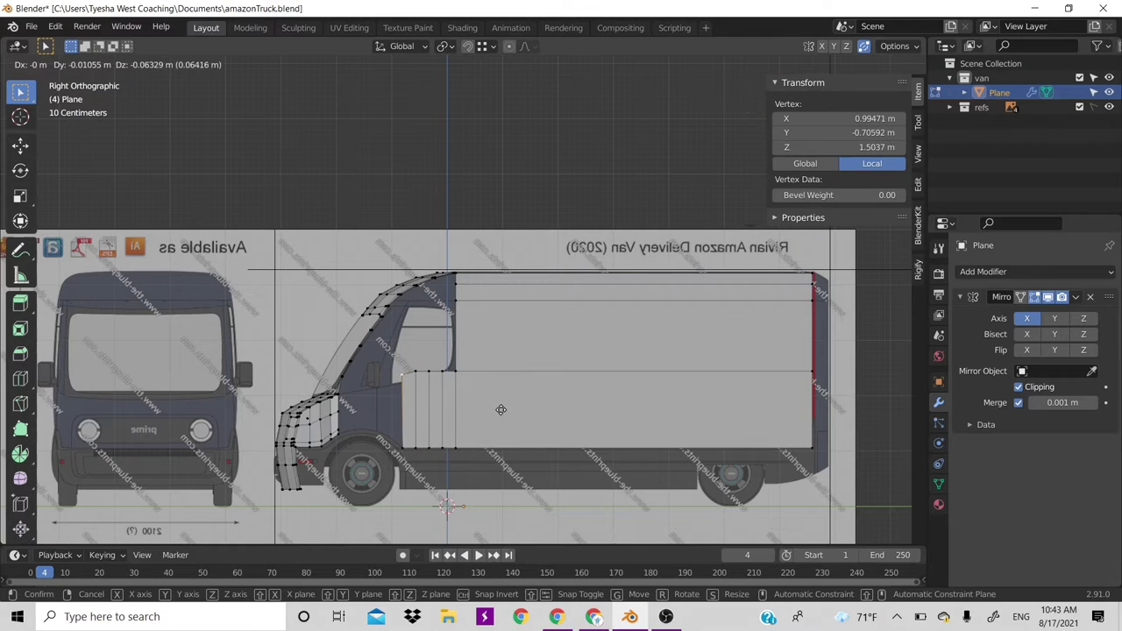
{"action": "left_click", "coordinate": [432, 372]}
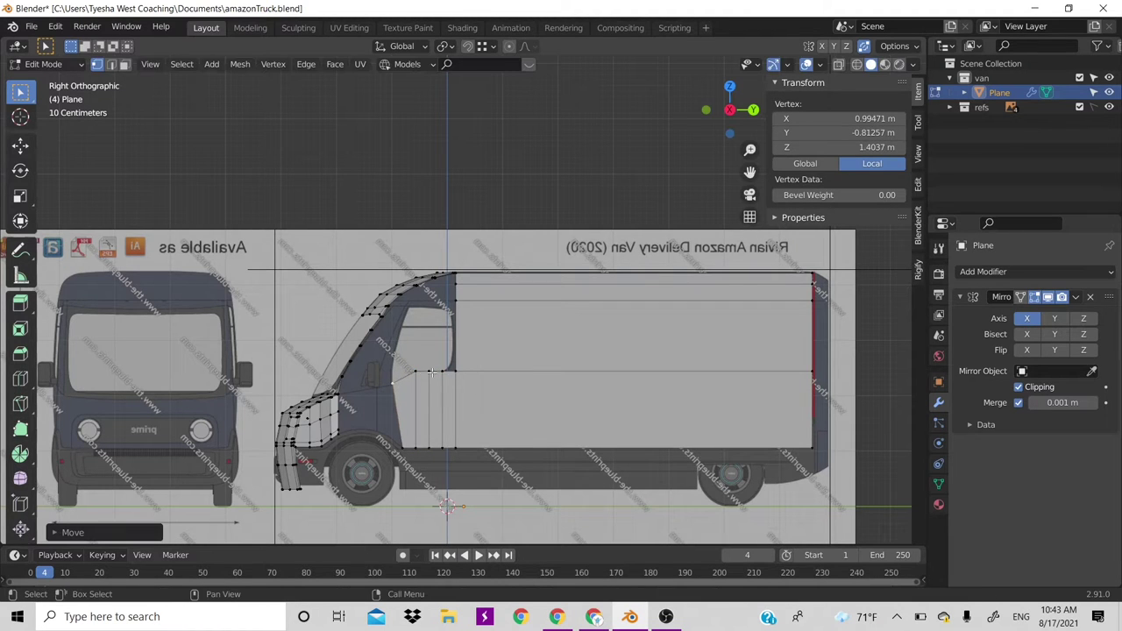
{"action": "left_click", "coordinate": [418, 374]}
{"action": "key", "text": "g"}
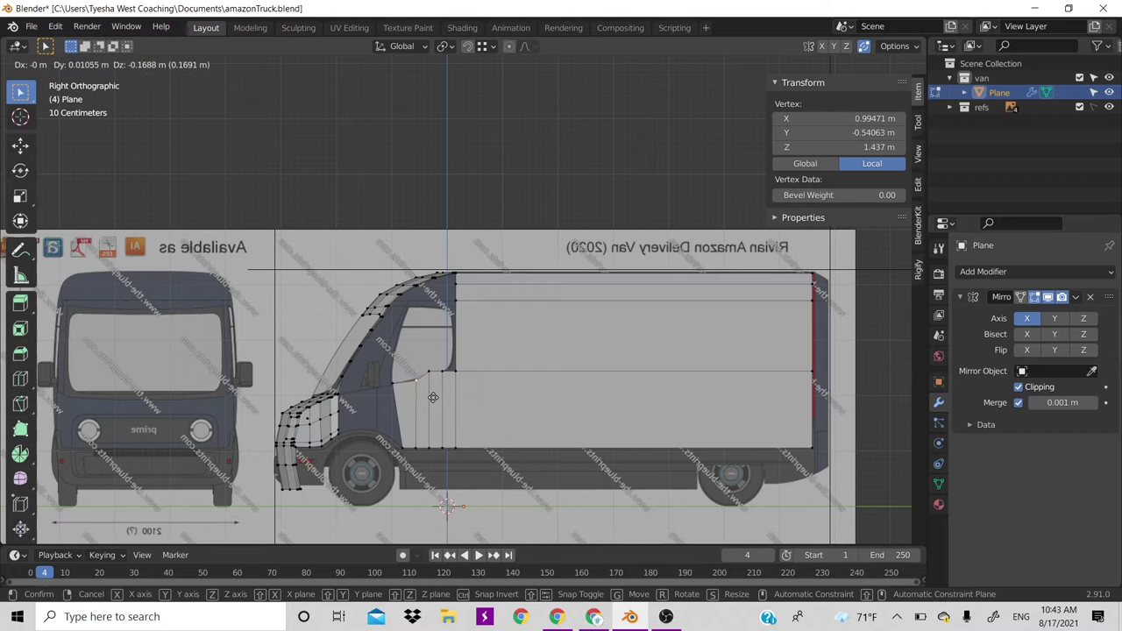
{"action": "left_click", "coordinate": [430, 394]}
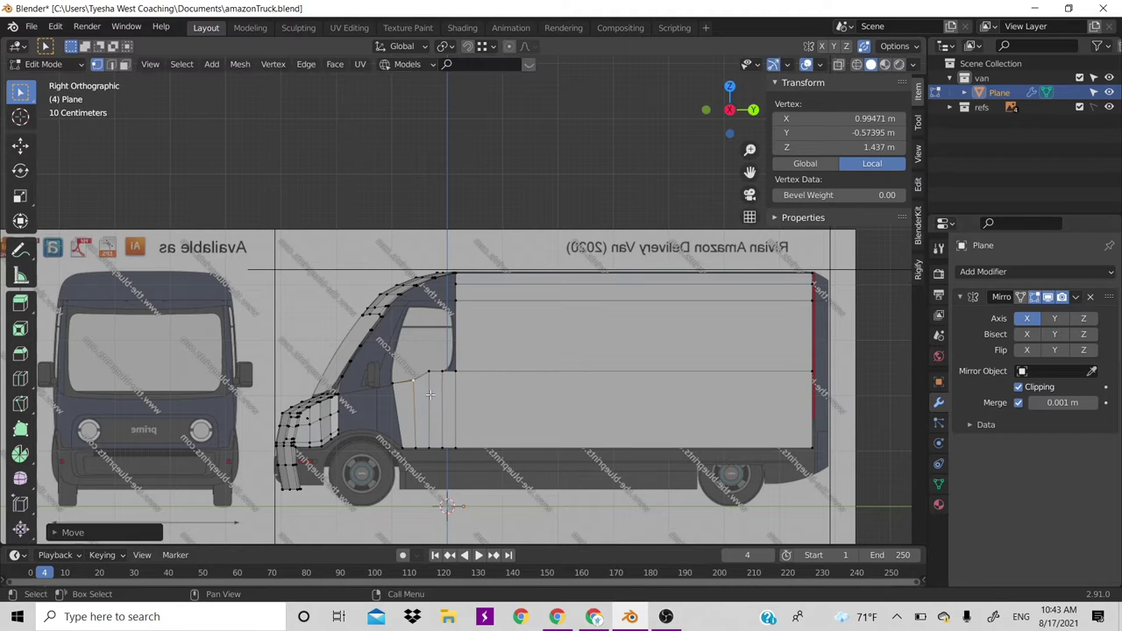
Align the remaining top vertices with the window line, undoing the last misplaced move
{"action": "left_click", "coordinate": [430, 373]}
{"action": "key", "text": "g"}
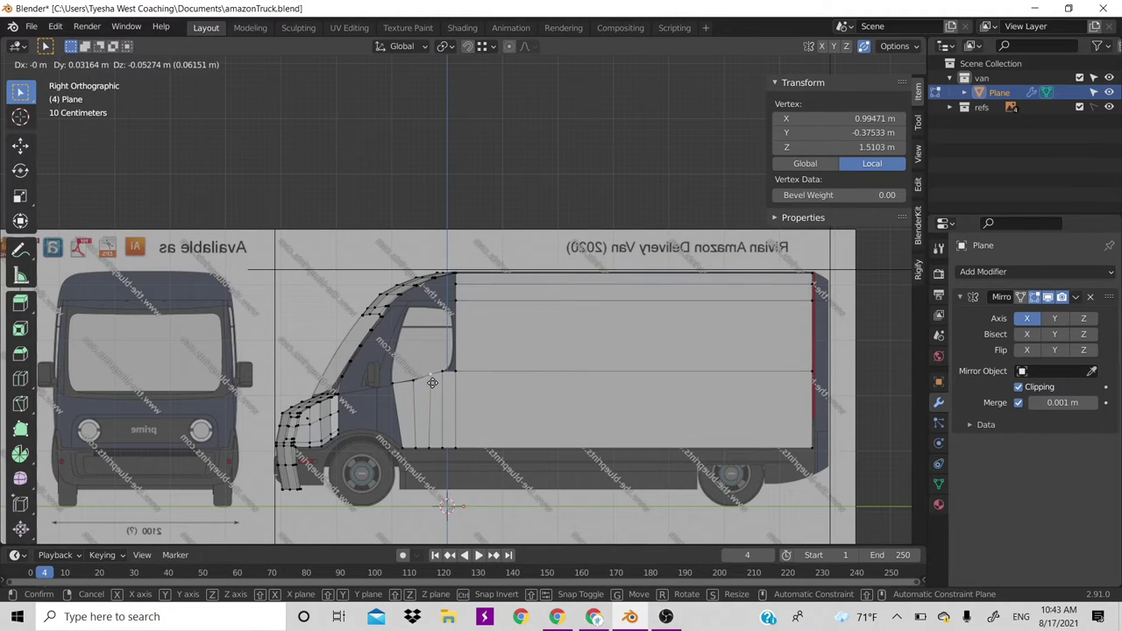
{"action": "left_click", "coordinate": [438, 380]}
{"action": "left_click", "coordinate": [441, 377]}
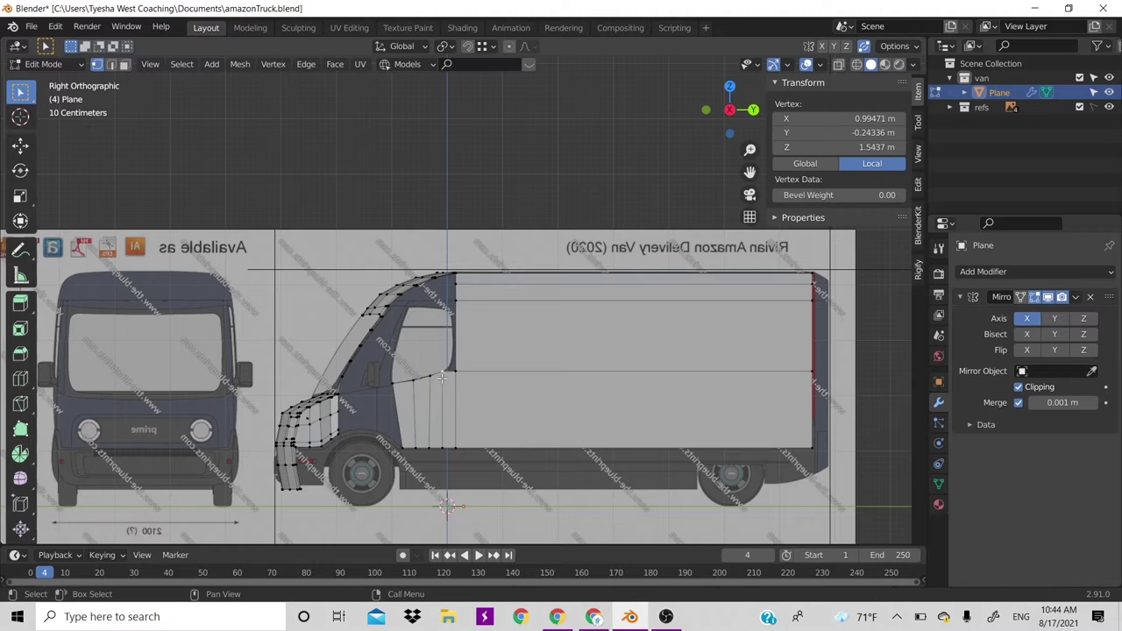
{"action": "key", "text": "g"}
{"action": "left_click", "coordinate": [477, 390]}
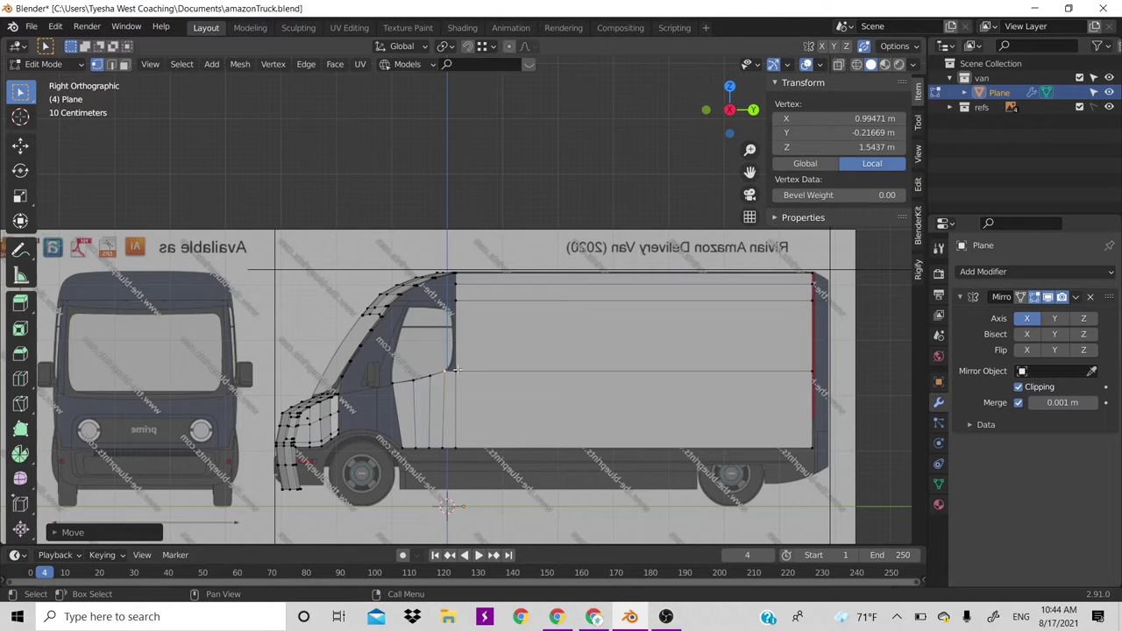
{"action": "key", "text": "ctrl+z"}
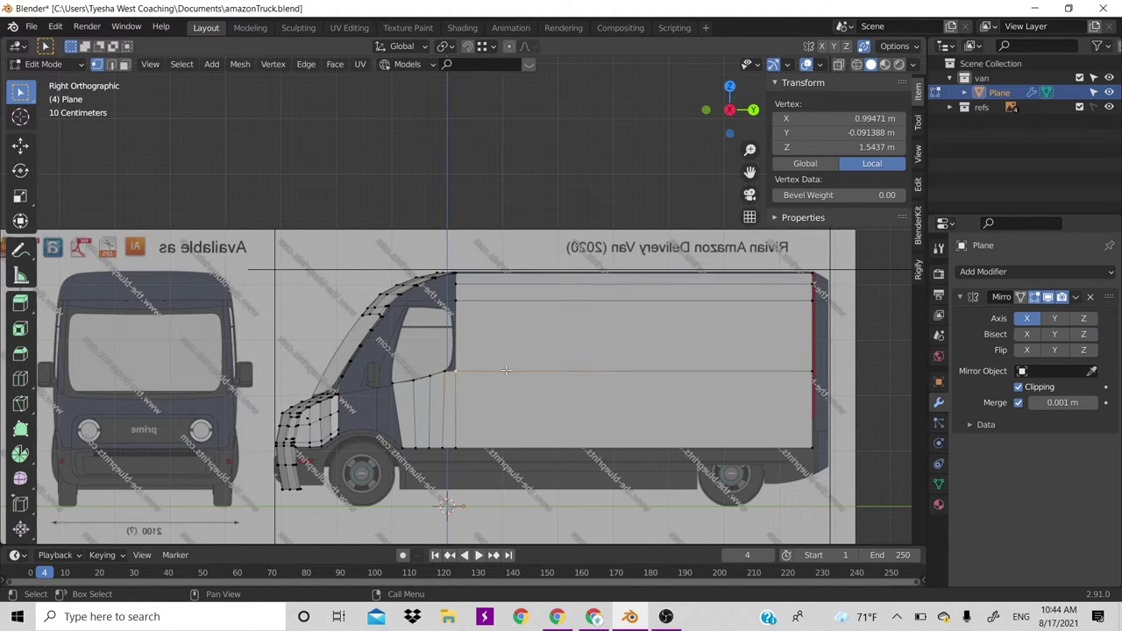
{"action": "key", "text": "g"}
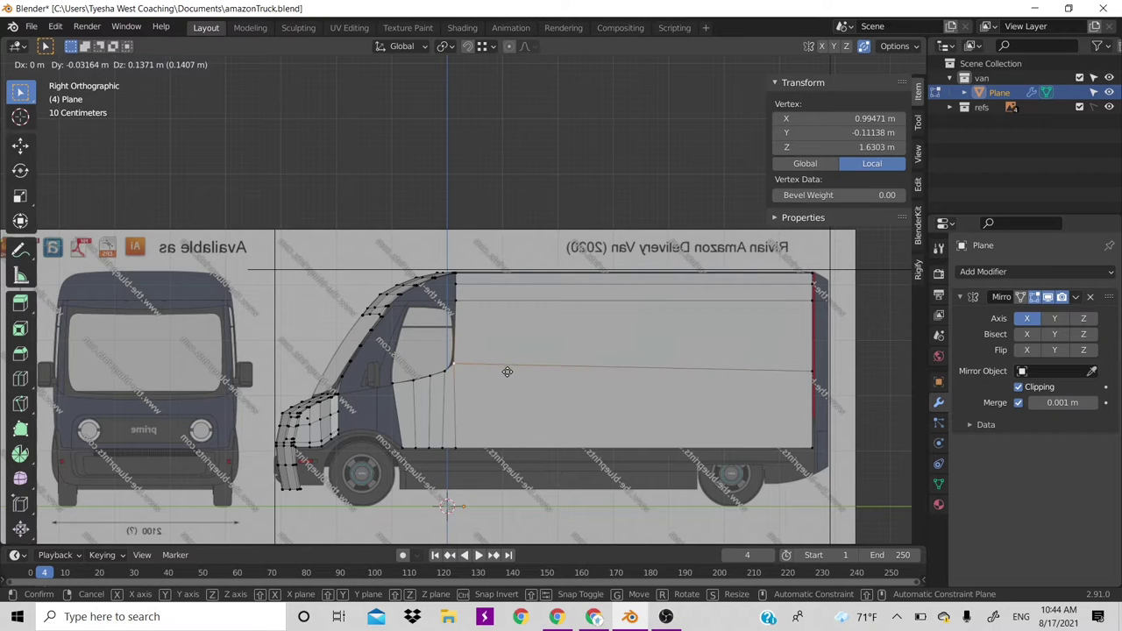
{"action": "key", "text": "Escape"}
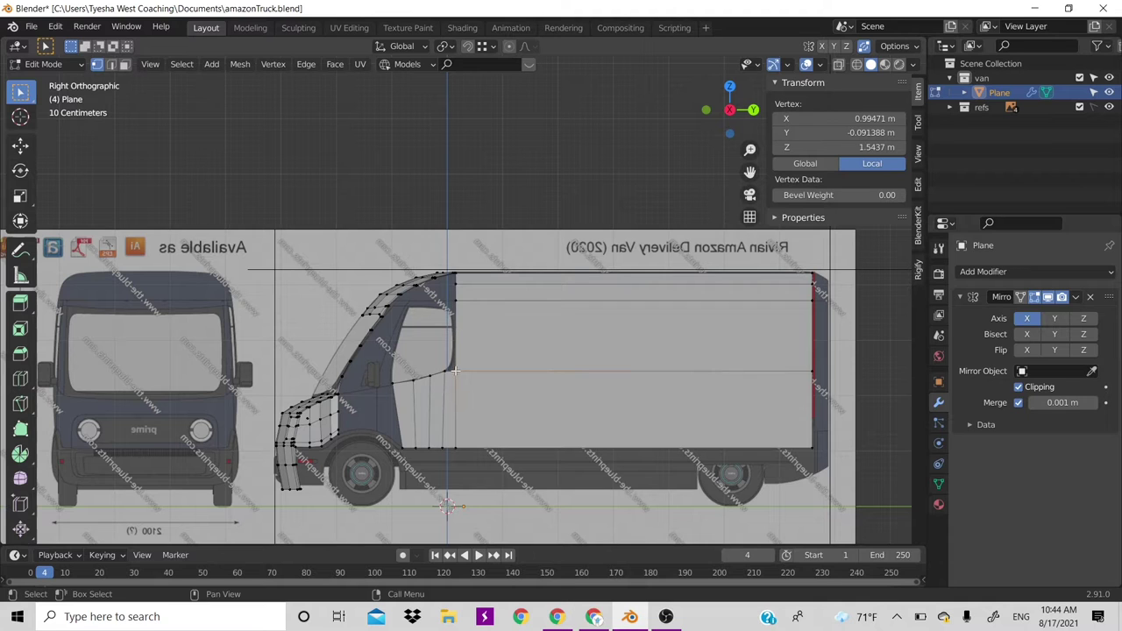
Move the vertical edge behind the cab window along Y to extend the window frame strip
{"action": "scroll", "coordinate": [477, 373], "scroll_direction": "up", "scroll_amount": 2}
{"action": "scroll", "coordinate": [482, 382], "scroll_direction": "up", "scroll_amount": 1}
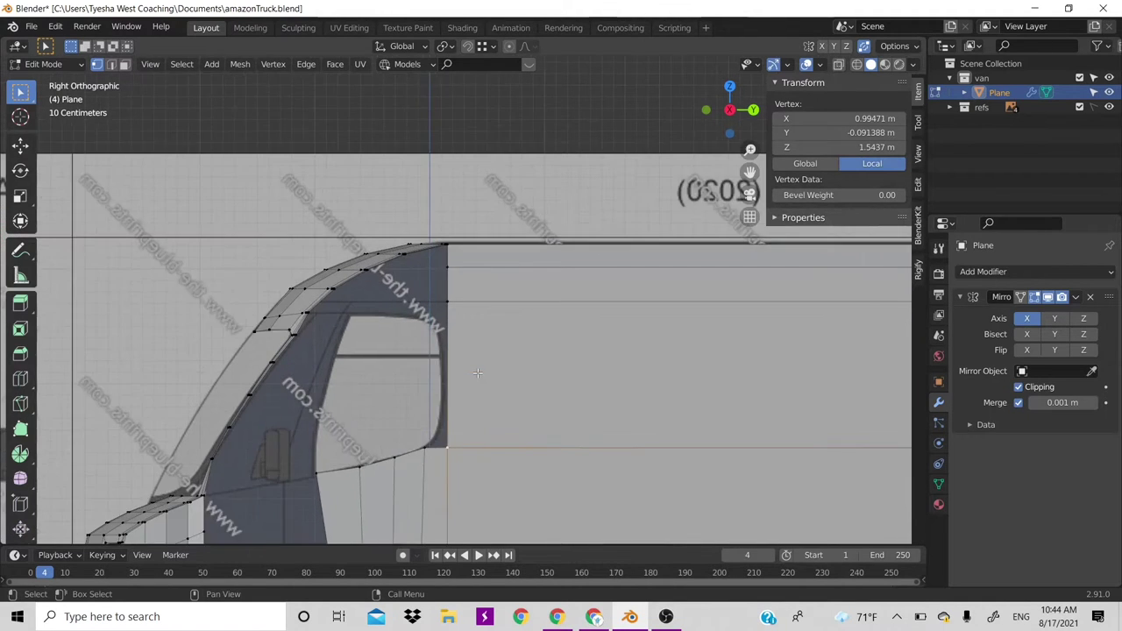
{"action": "scroll", "coordinate": [488, 390], "scroll_direction": "up", "scroll_amount": 1}
{"action": "middle_click_drag", "start_coordinate": [493, 398], "coordinate": [466, 323], "text": "shift"}
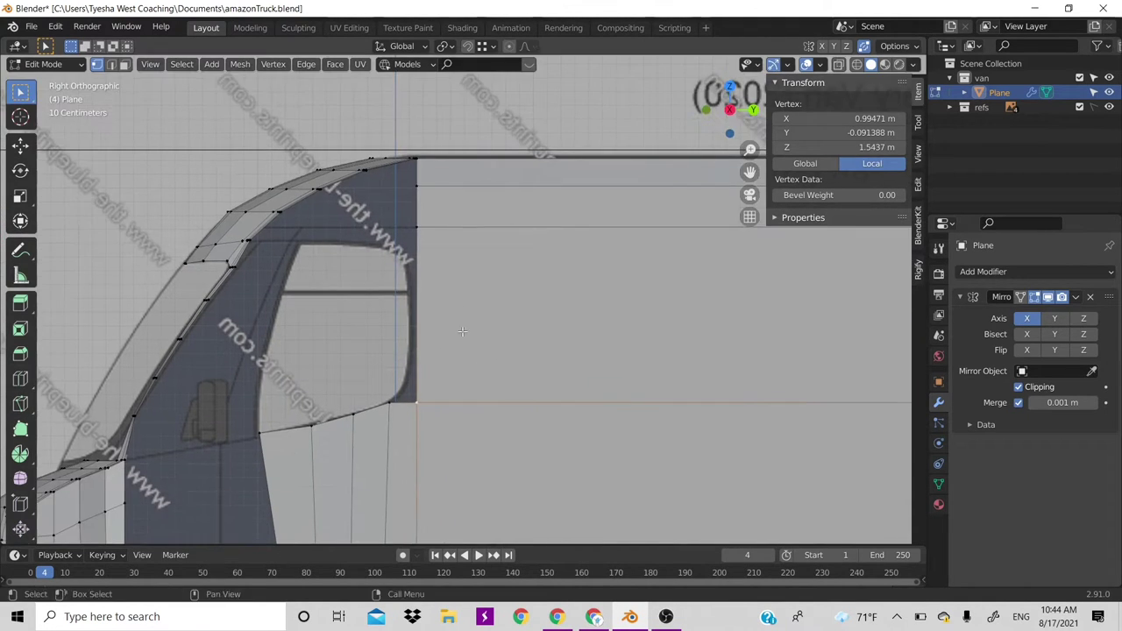
{"action": "key", "text": "2"}
{"action": "left_click", "coordinate": [418, 294]}
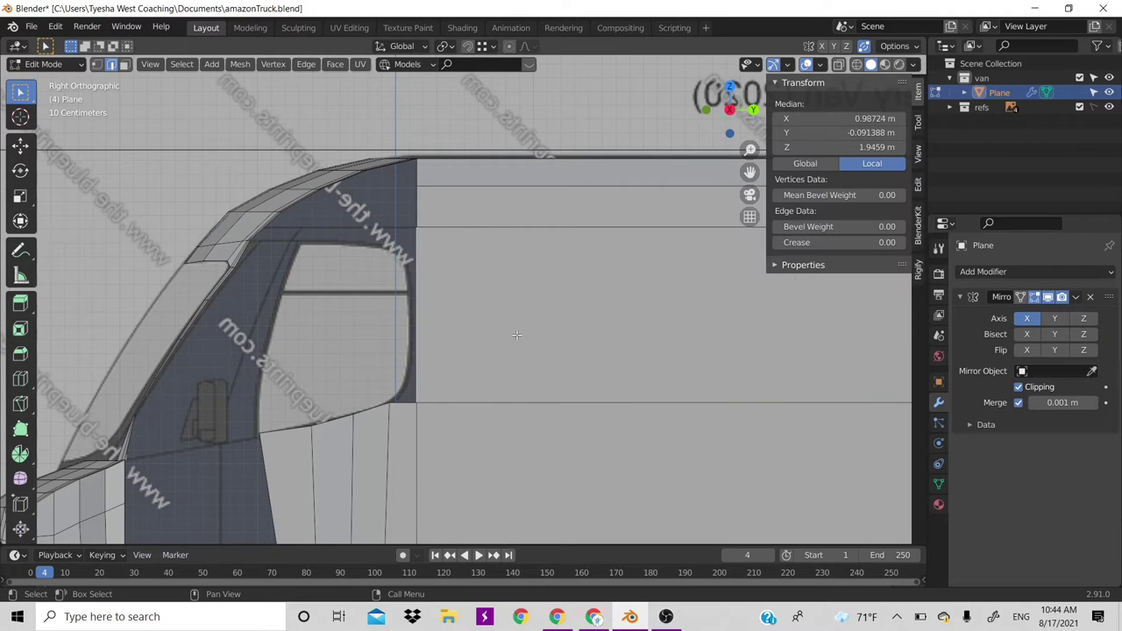
{"action": "key", "text": "g"}
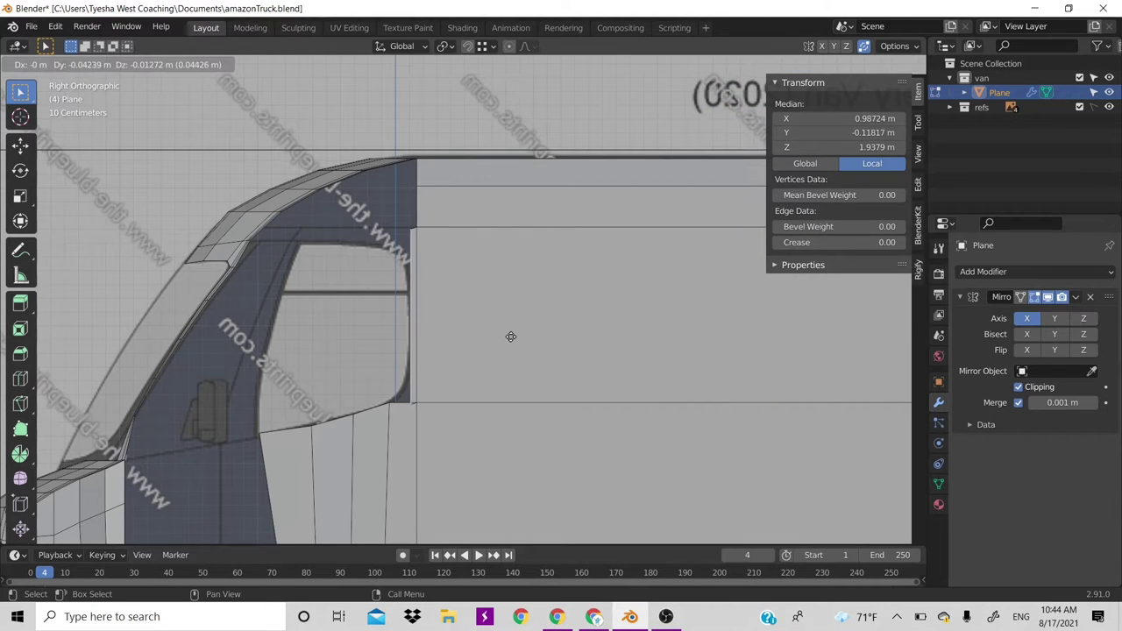
{"action": "key", "text": "x"}
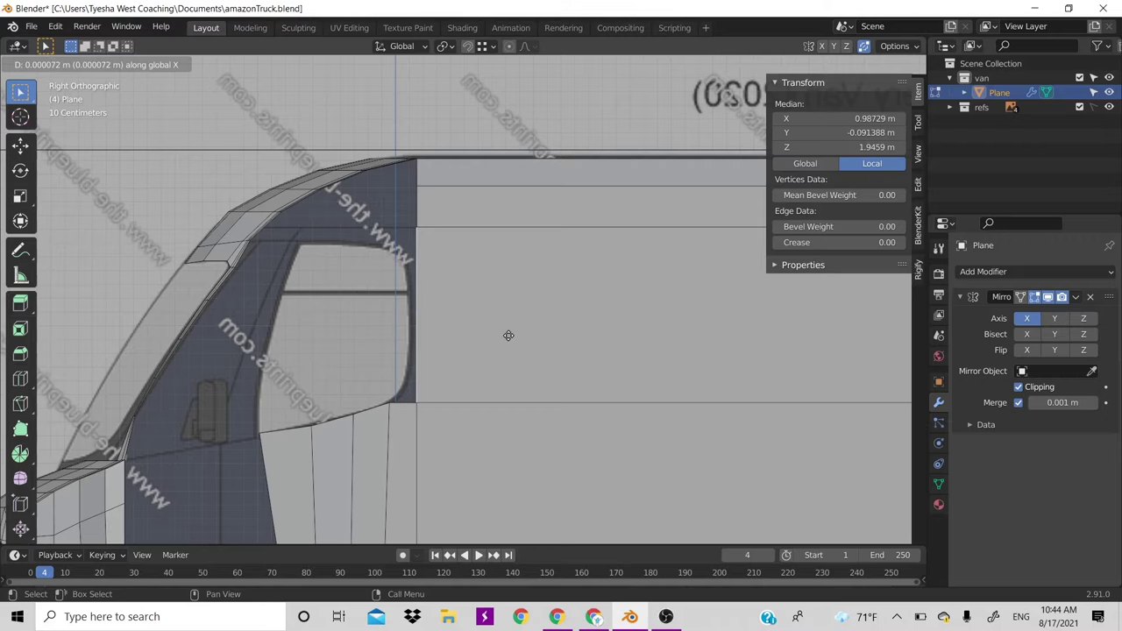
{"action": "key", "text": "y"}
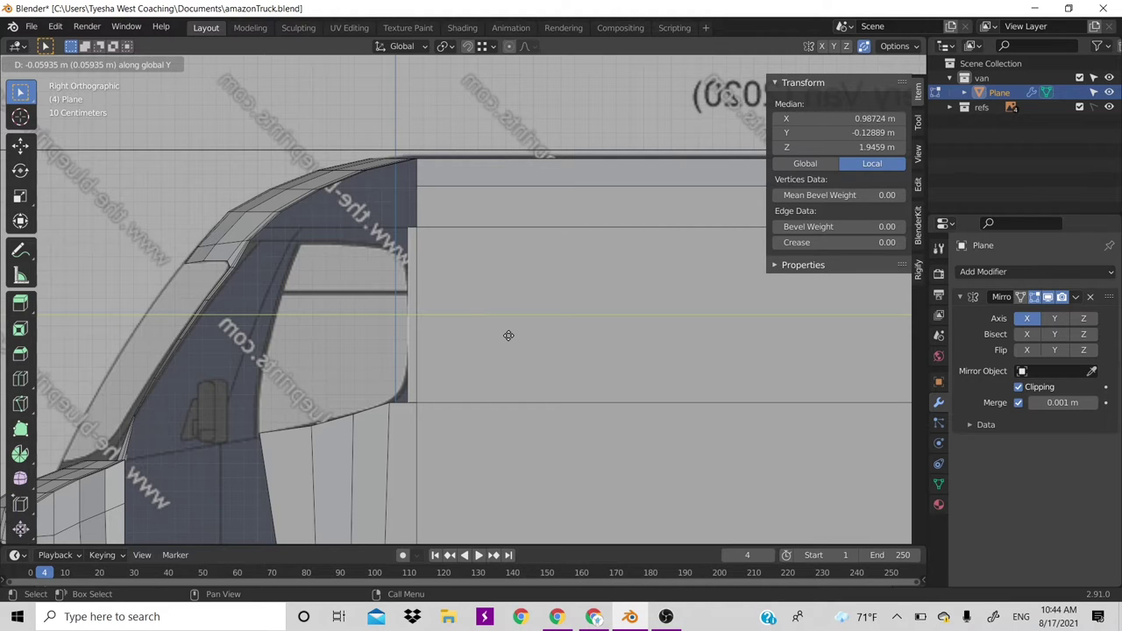
{"action": "left_click", "coordinate": [507, 335]}
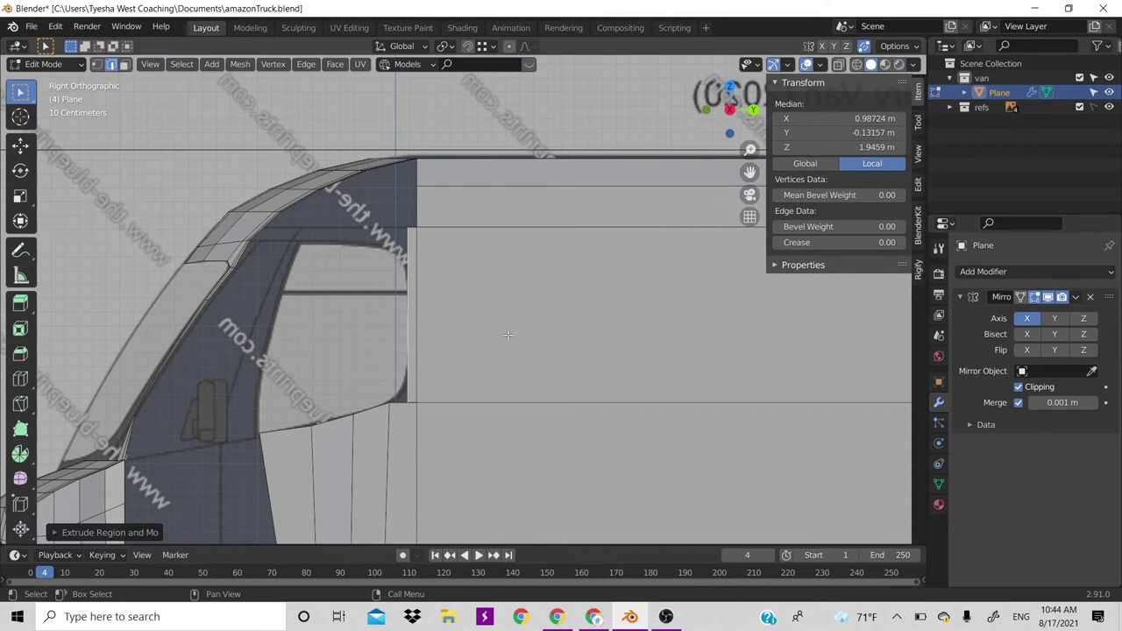
Move the rear window frame's lower corner vertex onto the blueprint line
{"action": "key", "text": "1"}
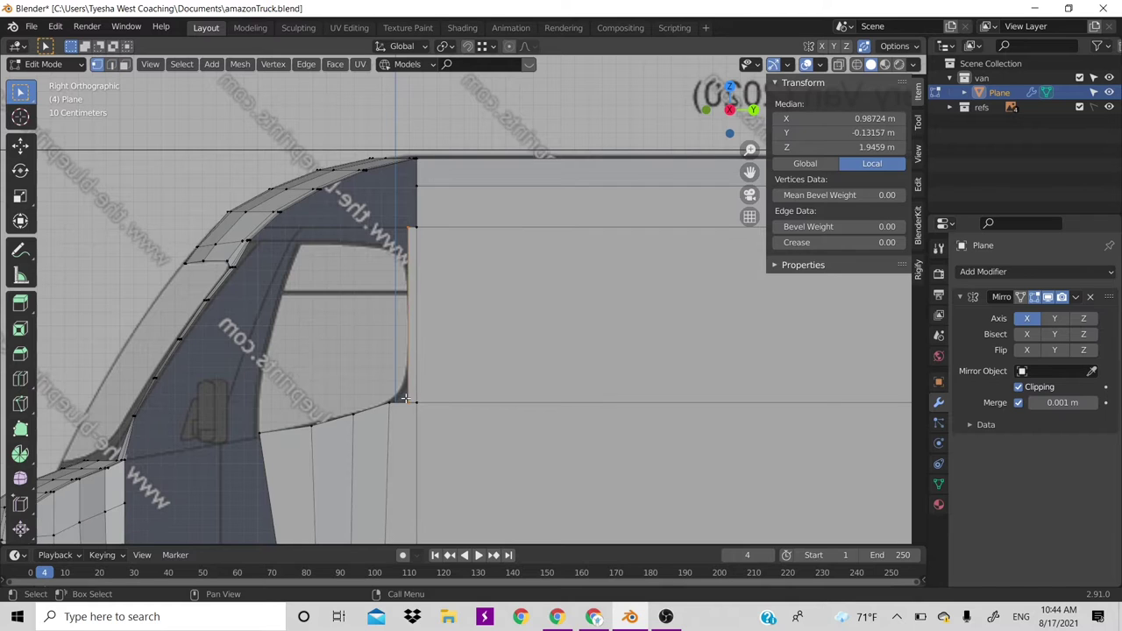
{"action": "left_click", "coordinate": [410, 404]}
{"action": "key", "text": "g"}
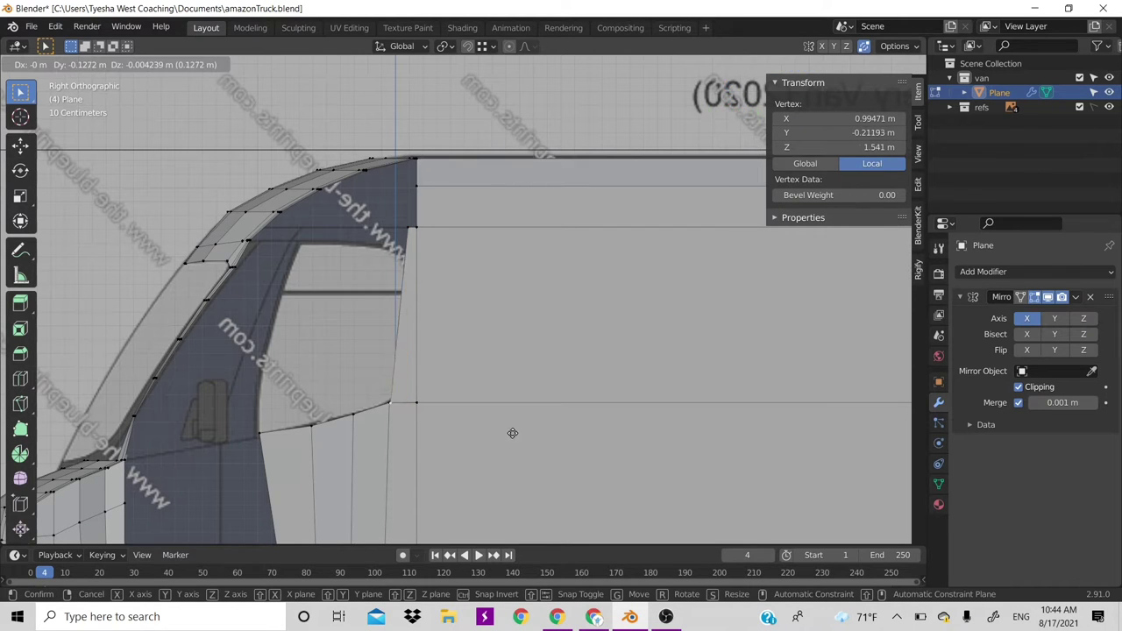
{"action": "left_click", "coordinate": [476, 424]}
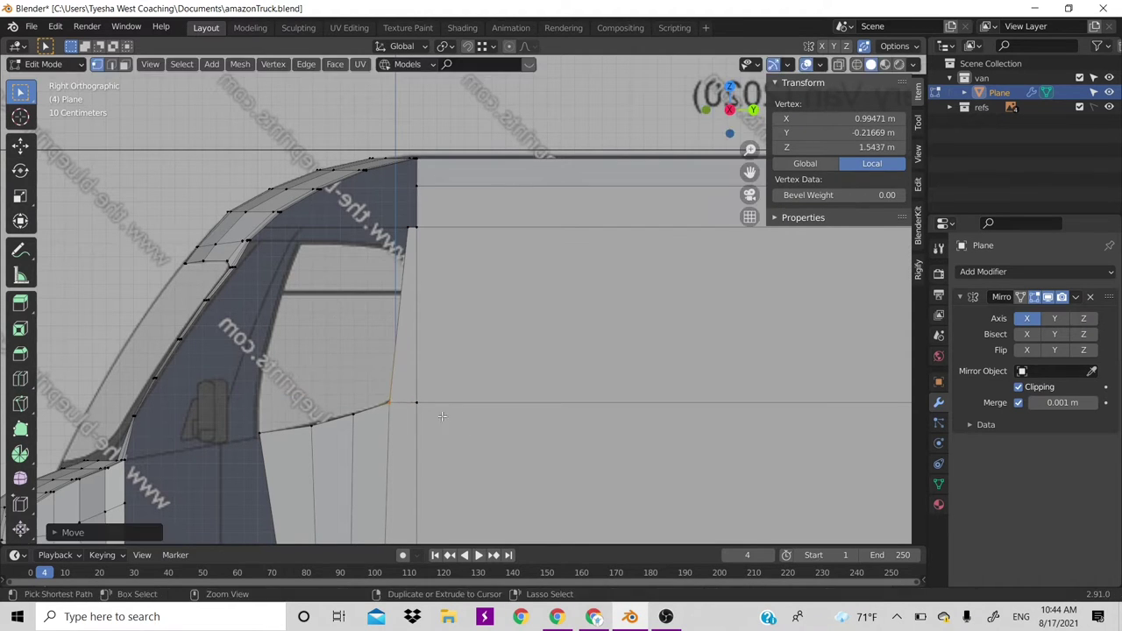
Loop-cut the frame strip and shift its new vertices onto the window outline, one X-constrained
{"action": "key", "text": "ctrl+r"}
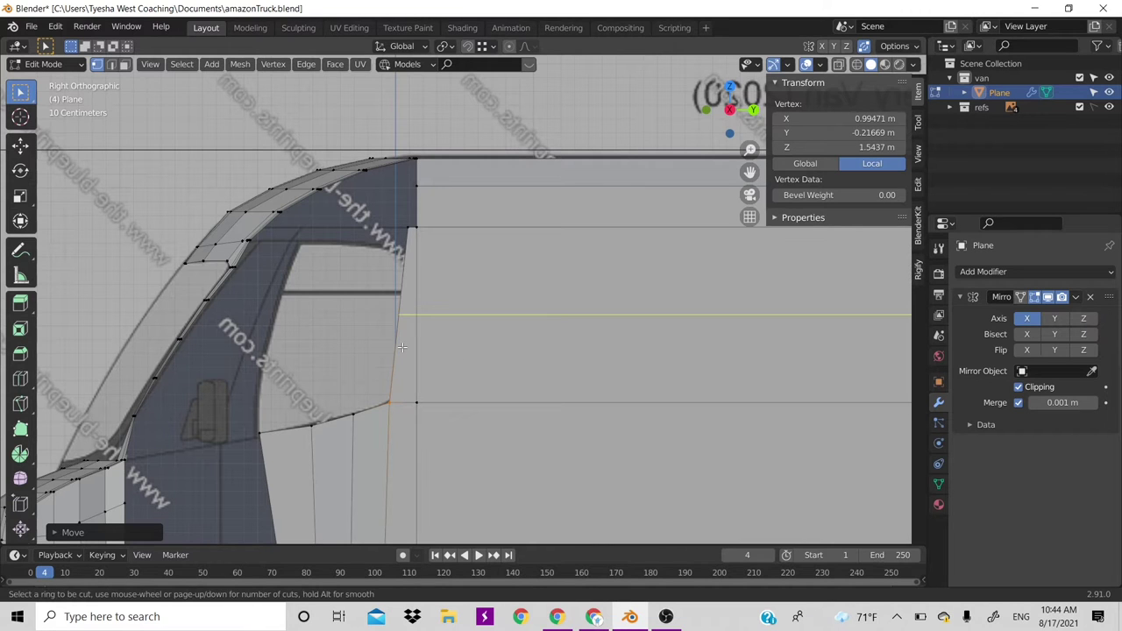
{"action": "left_click", "coordinate": [402, 349]}
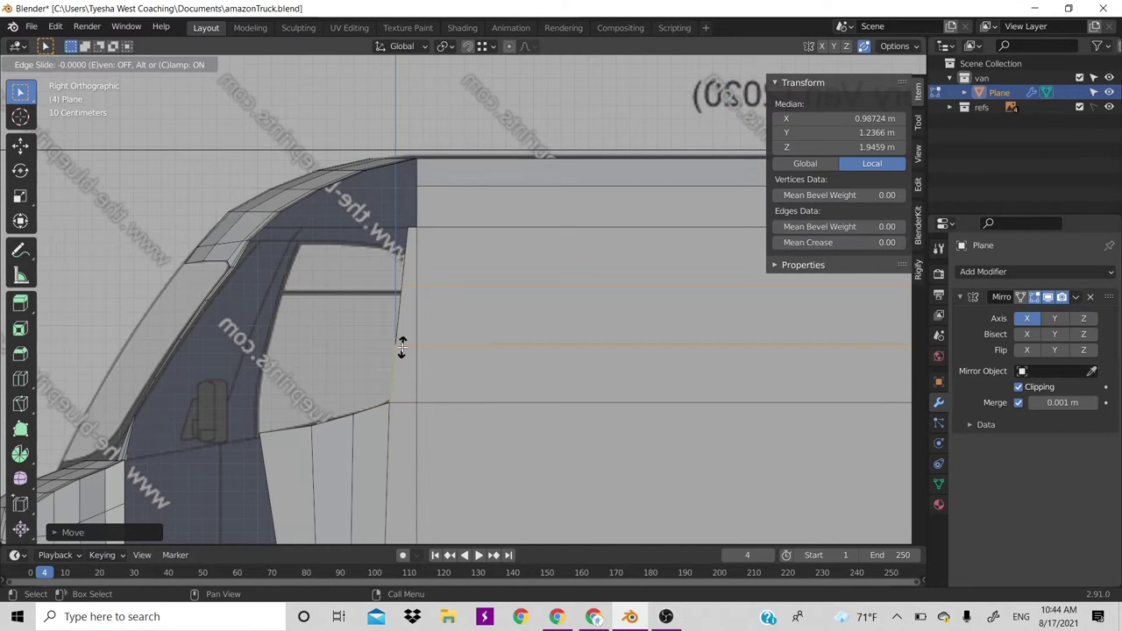
{"action": "left_click", "coordinate": [397, 363]}
{"action": "left_click", "coordinate": [400, 344]}
{"action": "key", "text": "g"}
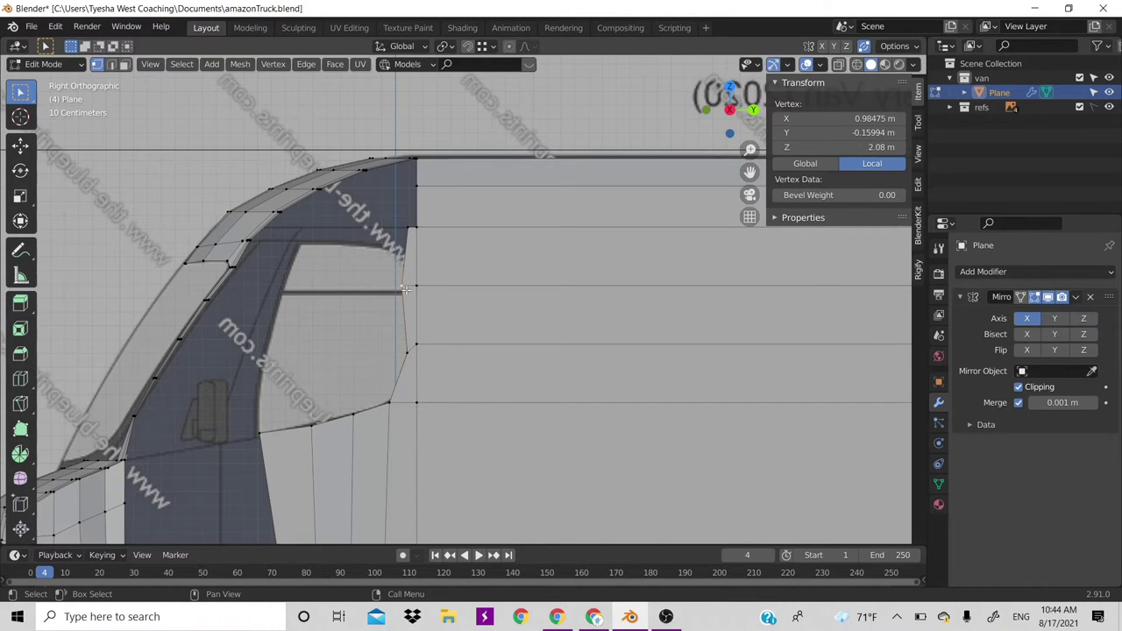
{"action": "left_click", "coordinate": [434, 297]}
{"action": "left_click", "coordinate": [438, 298]}
{"action": "key", "text": "g"}
{"action": "key", "text": "x"}
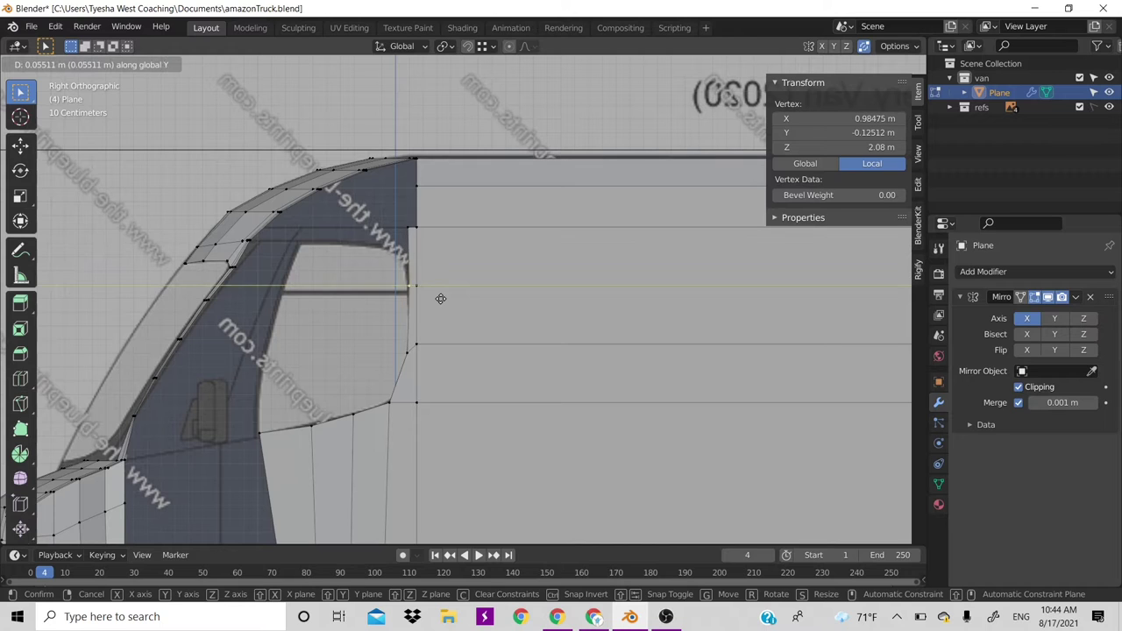
{"action": "left_click", "coordinate": [431, 282]}
Add a centred loop near the lower corner and curve its vertices along the rear window edge
{"action": "left_click", "coordinate": [415, 389]}
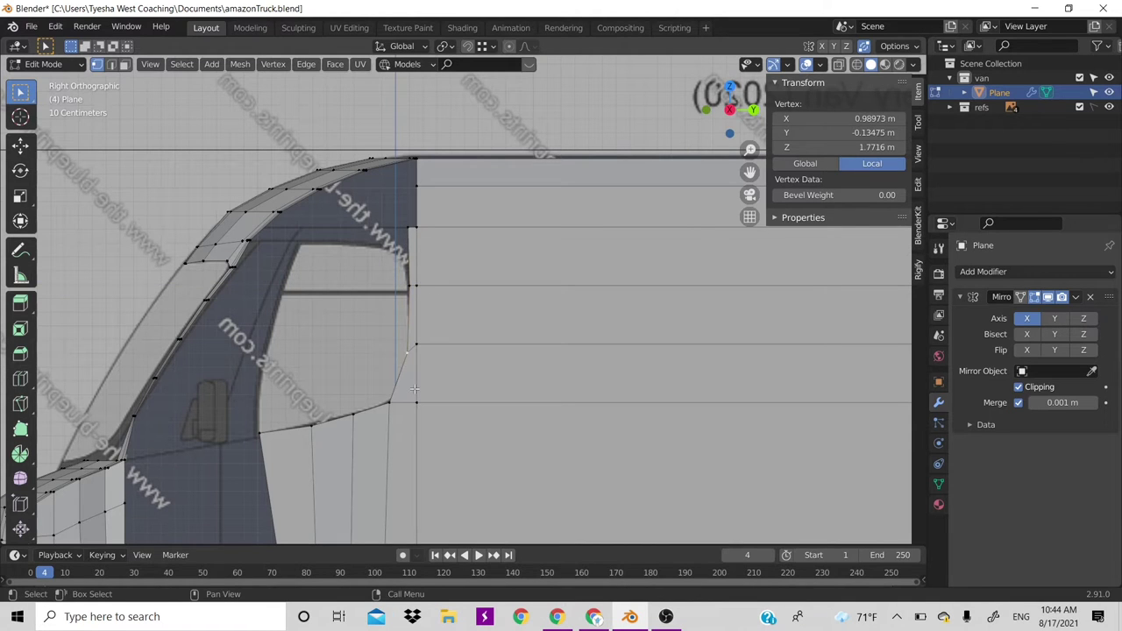
{"action": "key", "text": "ctrl+r"}
{"action": "left_click", "coordinate": [410, 381]}
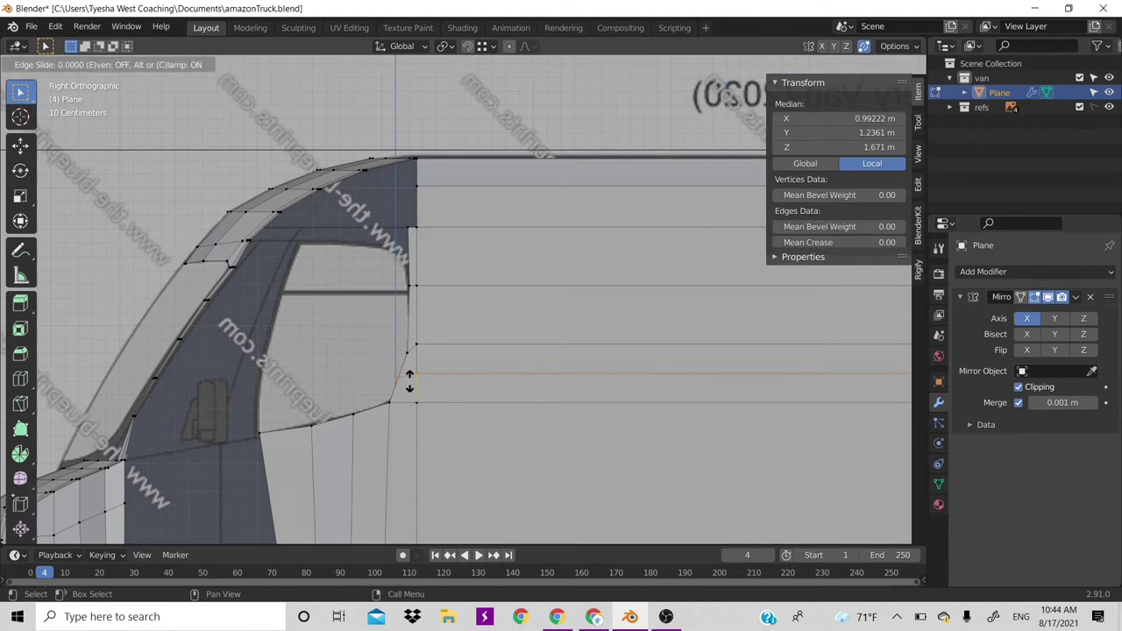
{"action": "right_click", "coordinate": [410, 381]}
{"action": "left_click", "coordinate": [401, 378]}
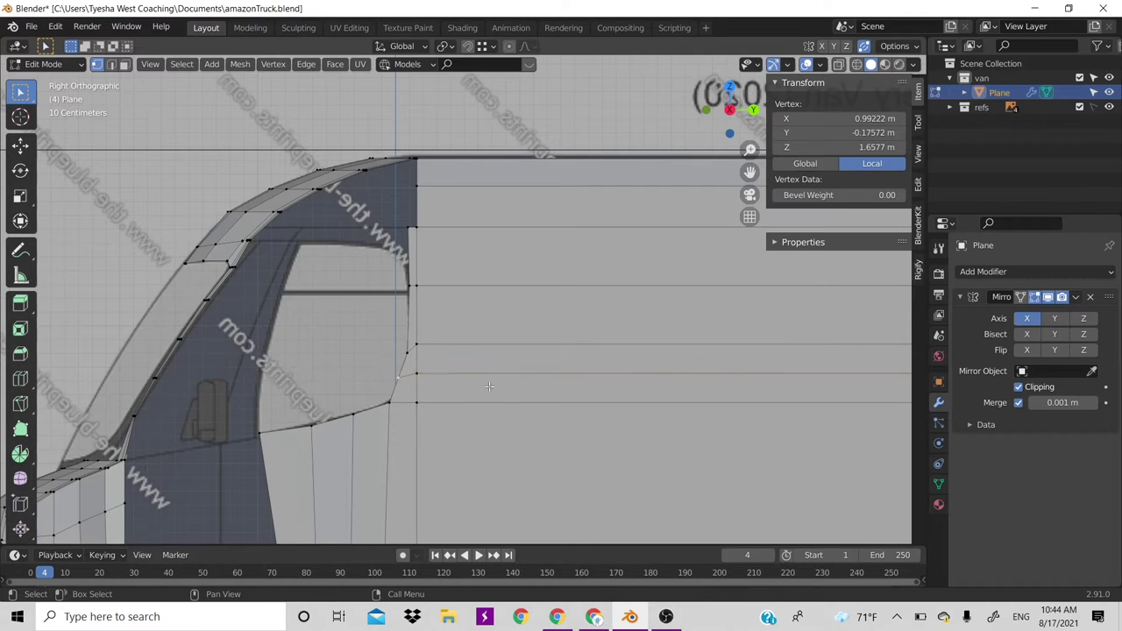
{"action": "key", "text": "g"}
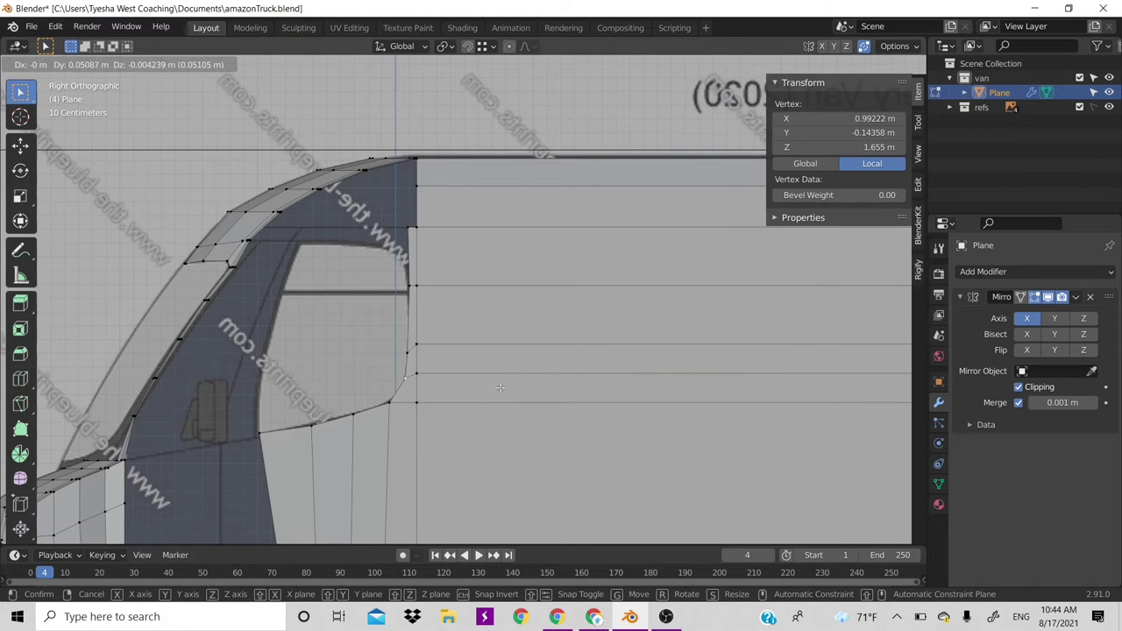
{"action": "left_click", "coordinate": [400, 354]}
{"action": "left_click", "coordinate": [403, 351]}
{"action": "key", "text": "g"}
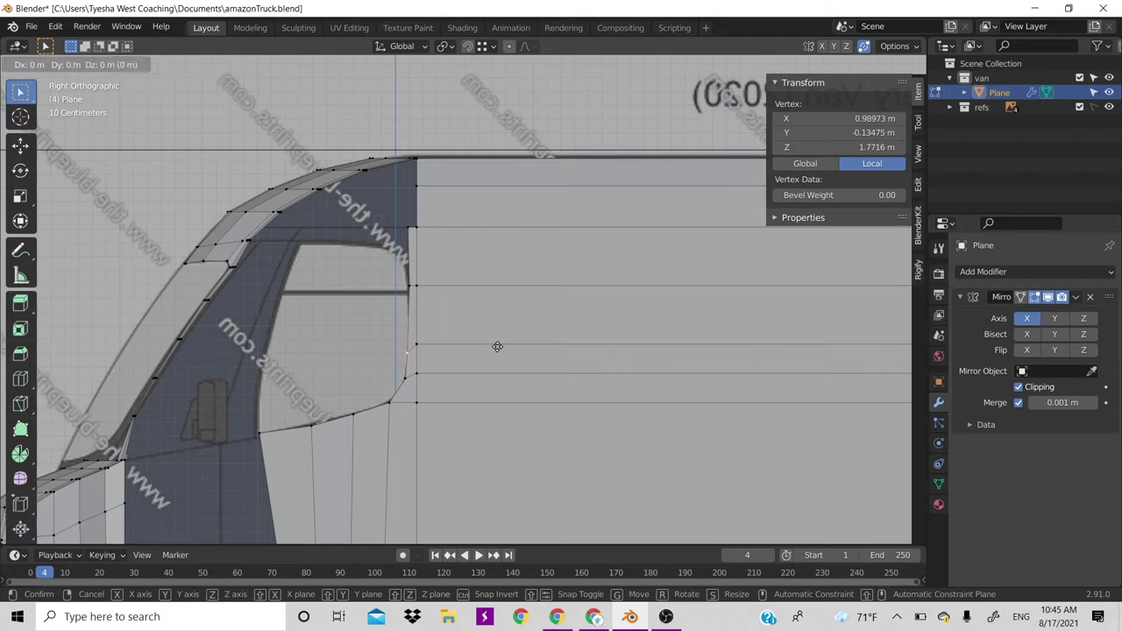
{"action": "left_click", "coordinate": [456, 302]}
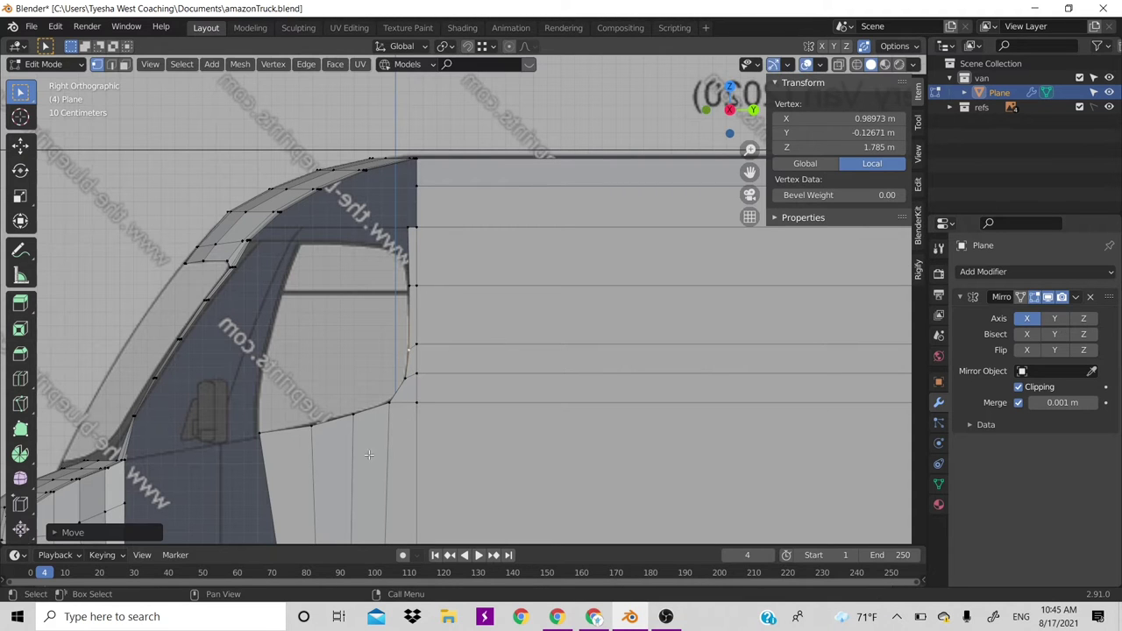
{"action": "scroll", "coordinate": [368, 454], "scroll_direction": "down", "scroll_amount": 1}
Extrude the lower door panel's front edge forward along Y twice to reach the front pillar
{"action": "scroll", "coordinate": [367, 463], "scroll_direction": "down", "scroll_amount": 1}
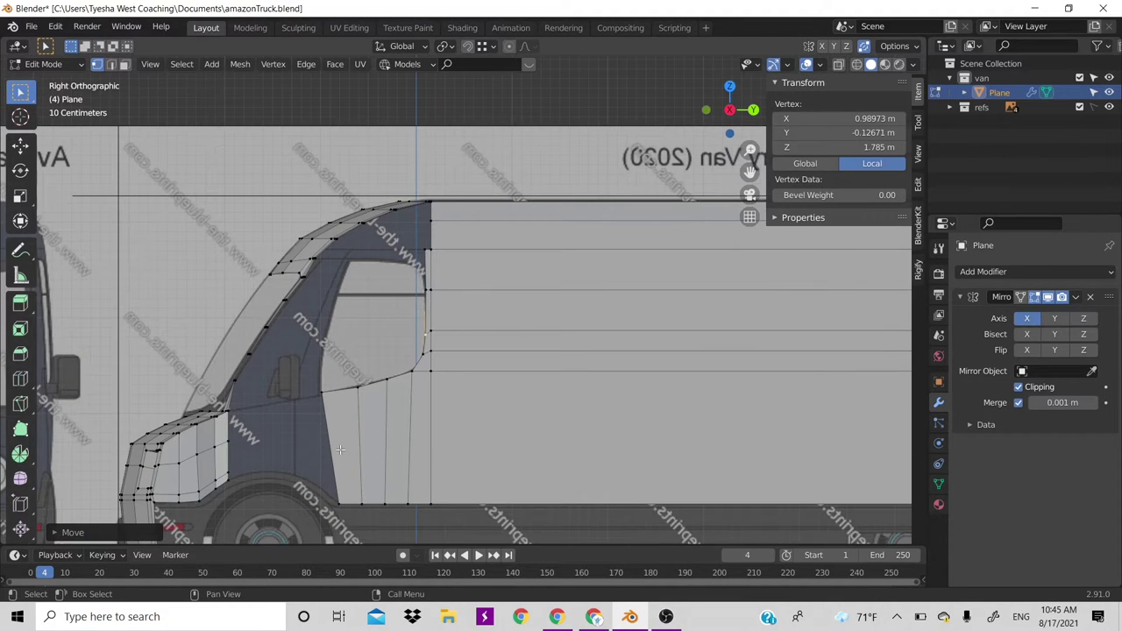
{"action": "key", "text": "g"}
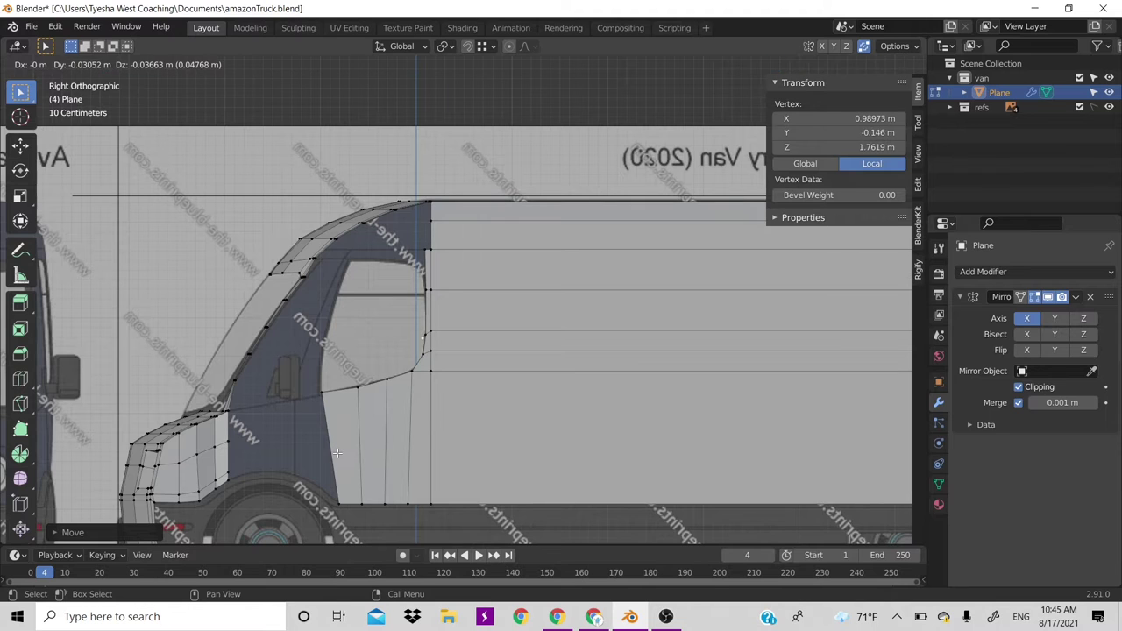
{"action": "right_click", "coordinate": [337, 454]}
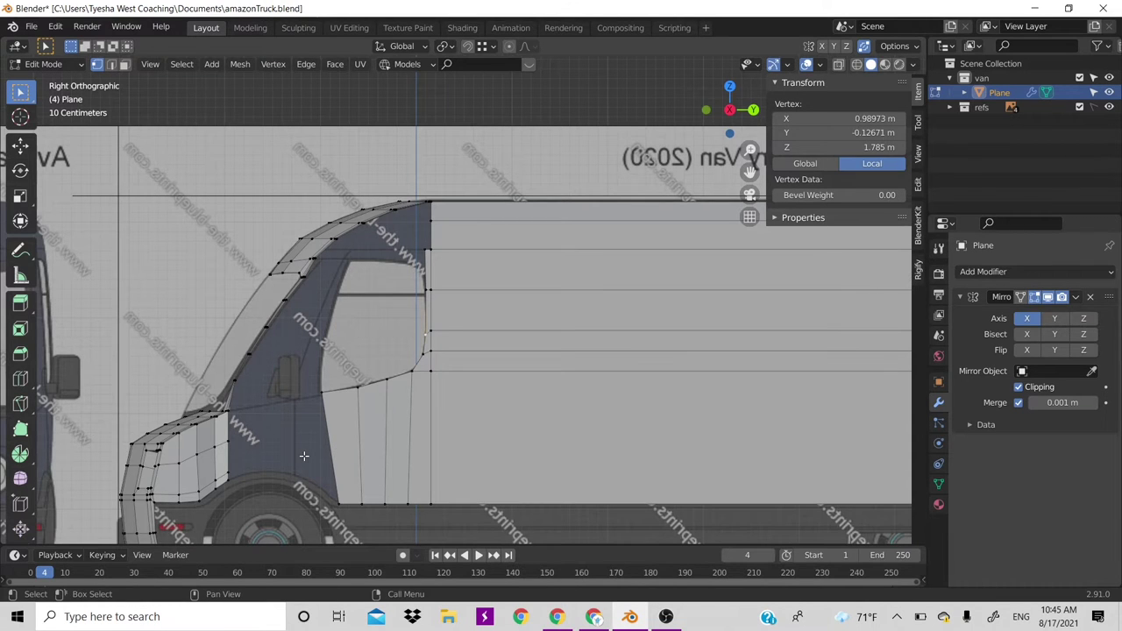
{"action": "key", "text": "2"}
{"action": "left_click", "coordinate": [331, 449]}
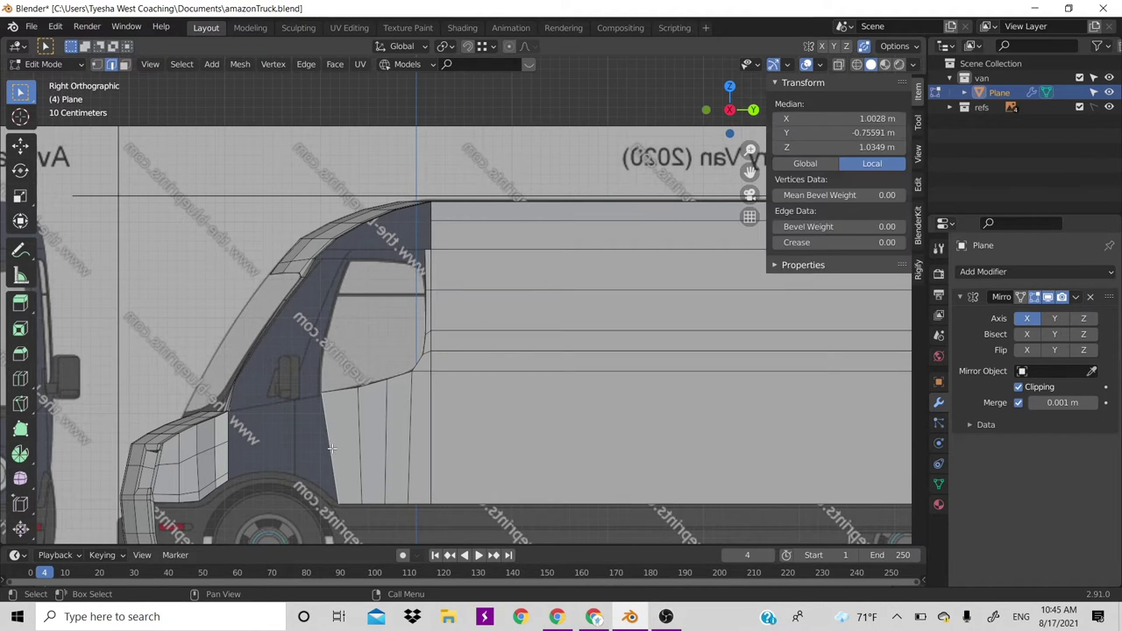
{"action": "key", "text": "g"}
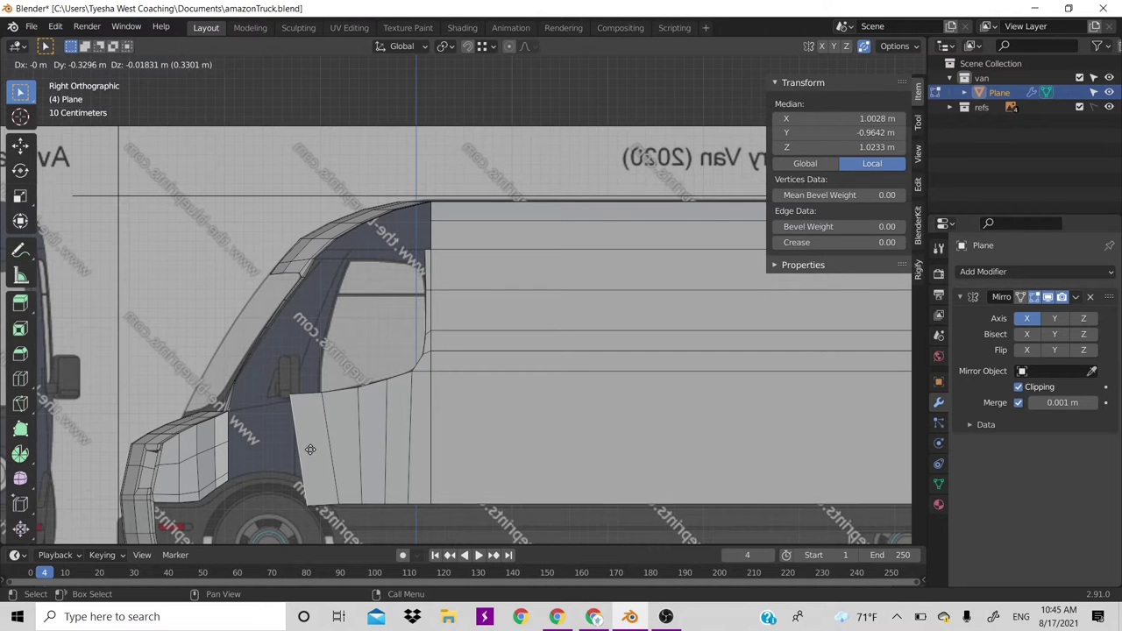
{"action": "key", "text": "y"}
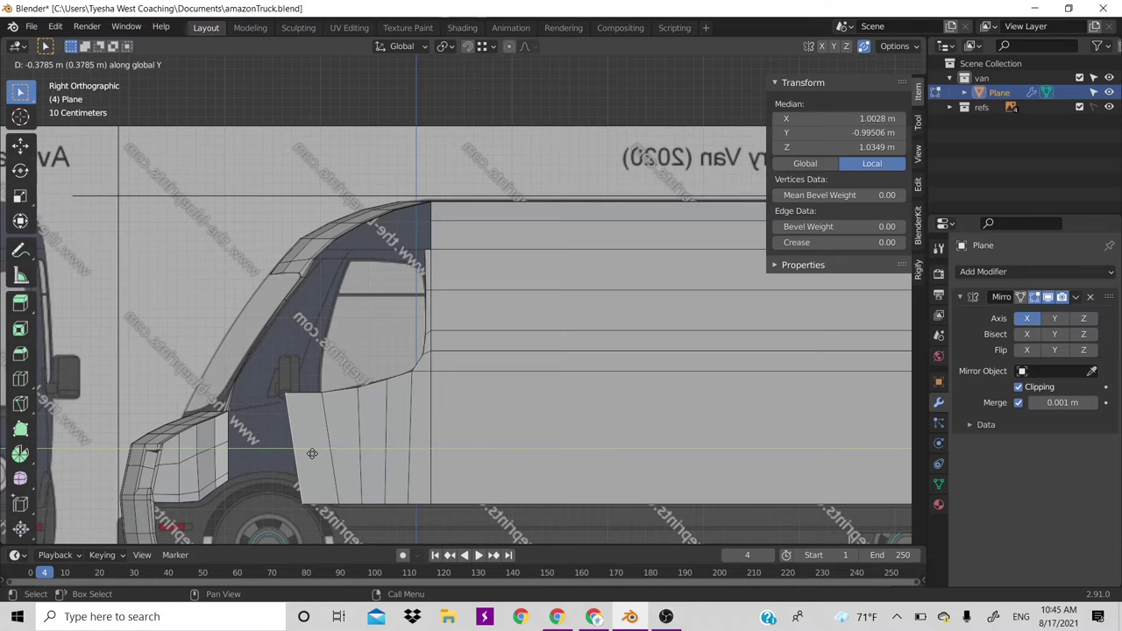
{"action": "left_click", "coordinate": [317, 456]}
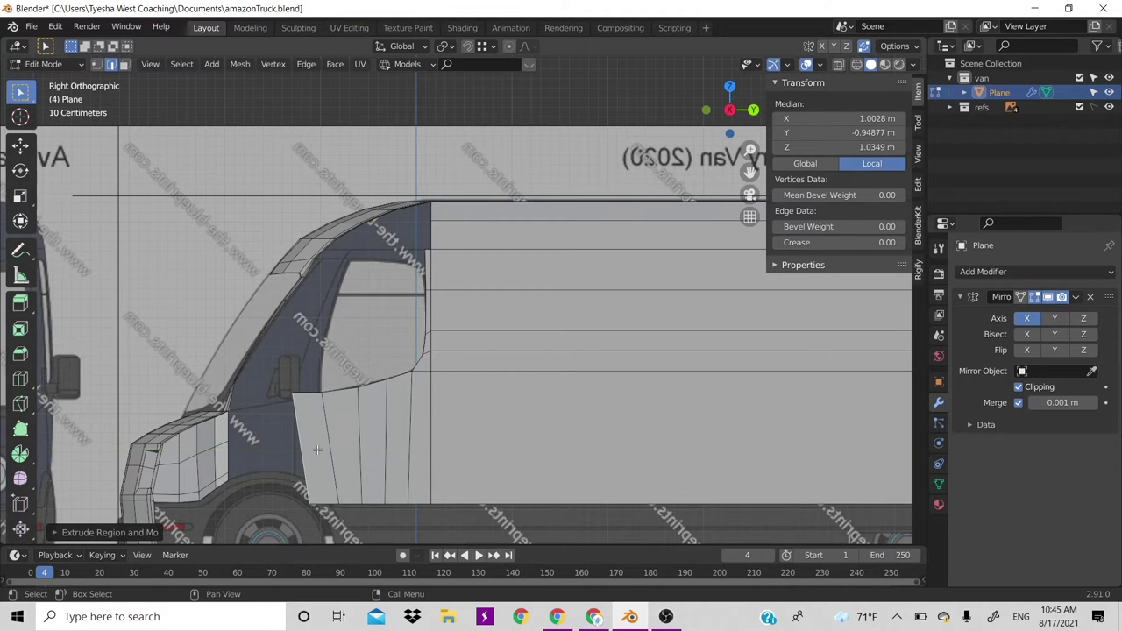
{"action": "key", "text": "g"}
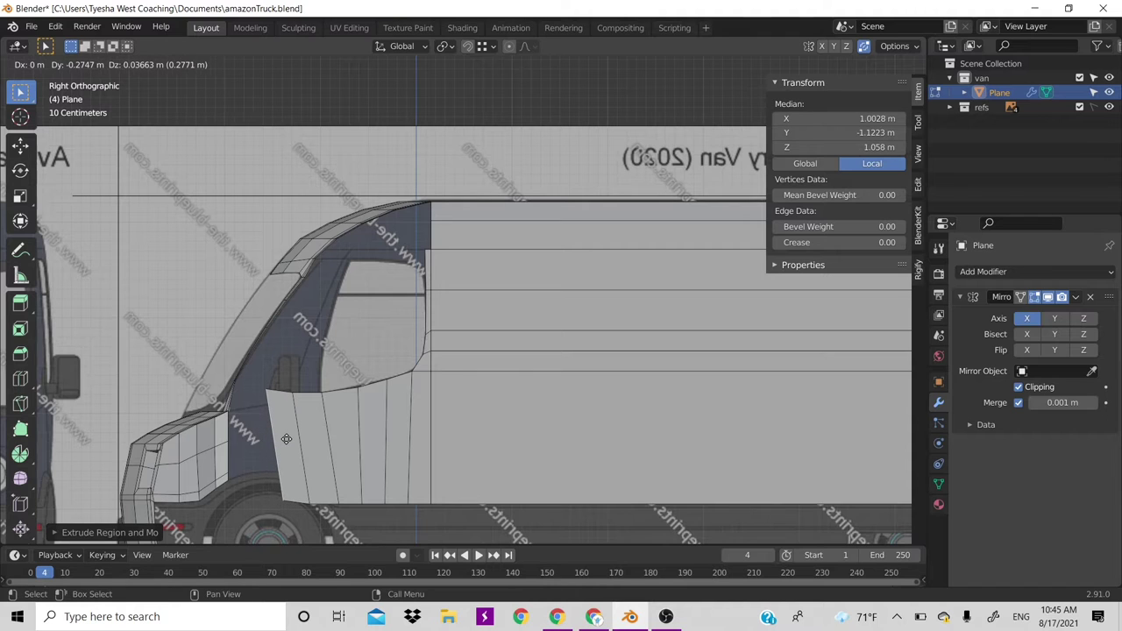
{"action": "key", "text": "y"}
{"action": "left_click", "coordinate": [288, 394]}
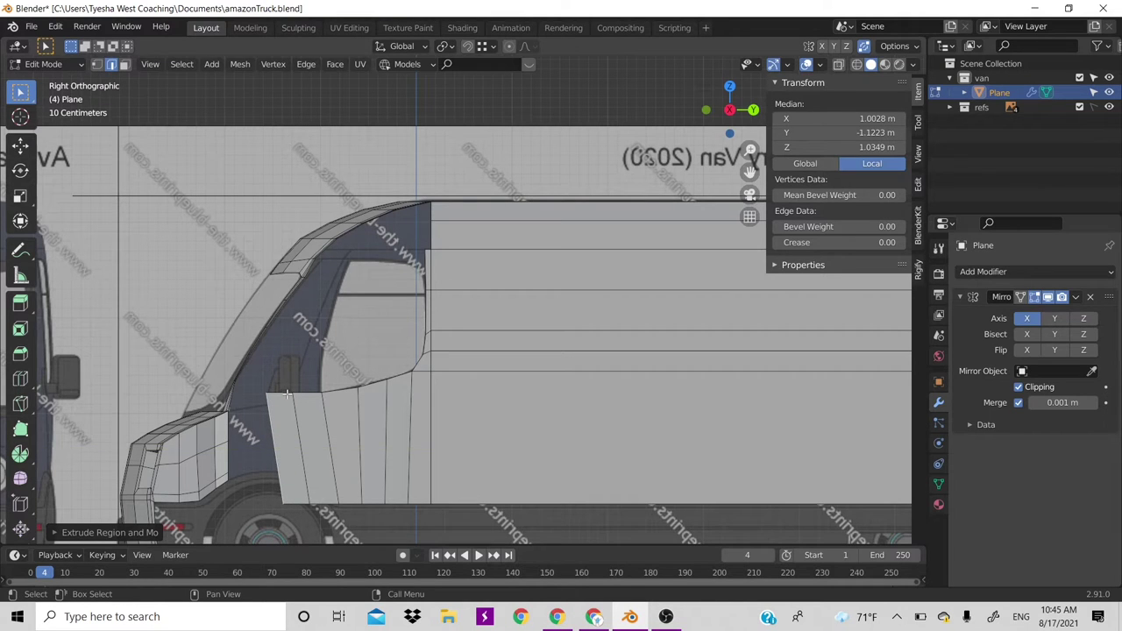
Select the door panel's top front vertex and turn on X-ray over the blueprint
{"action": "key", "text": "1"}
{"action": "left_click", "coordinate": [300, 398]}
{"action": "left_click", "coordinate": [319, 395]}
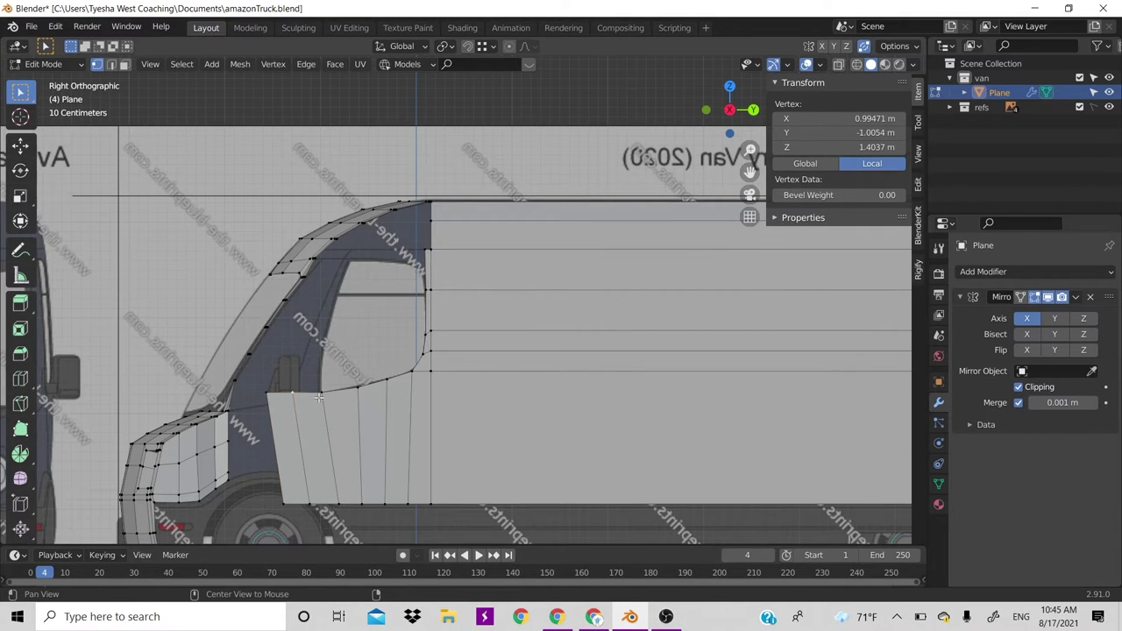
{"action": "key", "text": "alt+z"}
{"action": "key", "text": "g"}
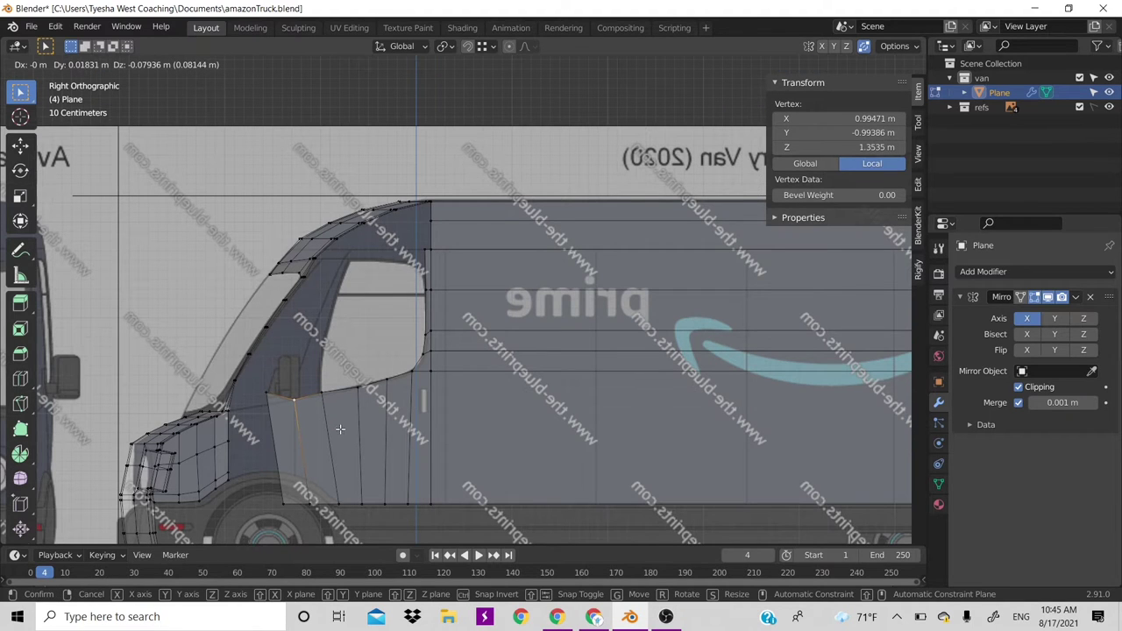
Place the top vertices on the door outline and pull the front corner vertex to the pillar
{"action": "left_click", "coordinate": [320, 397]}
{"action": "key", "text": "g"}
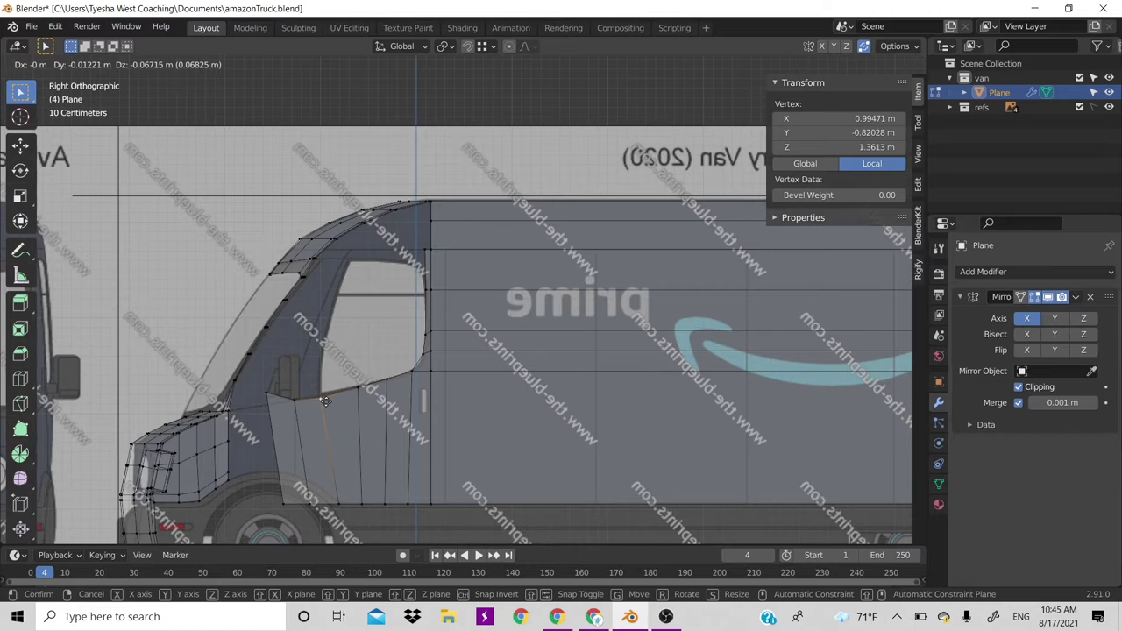
{"action": "left_click", "coordinate": [300, 400]}
{"action": "left_click", "coordinate": [291, 400]}
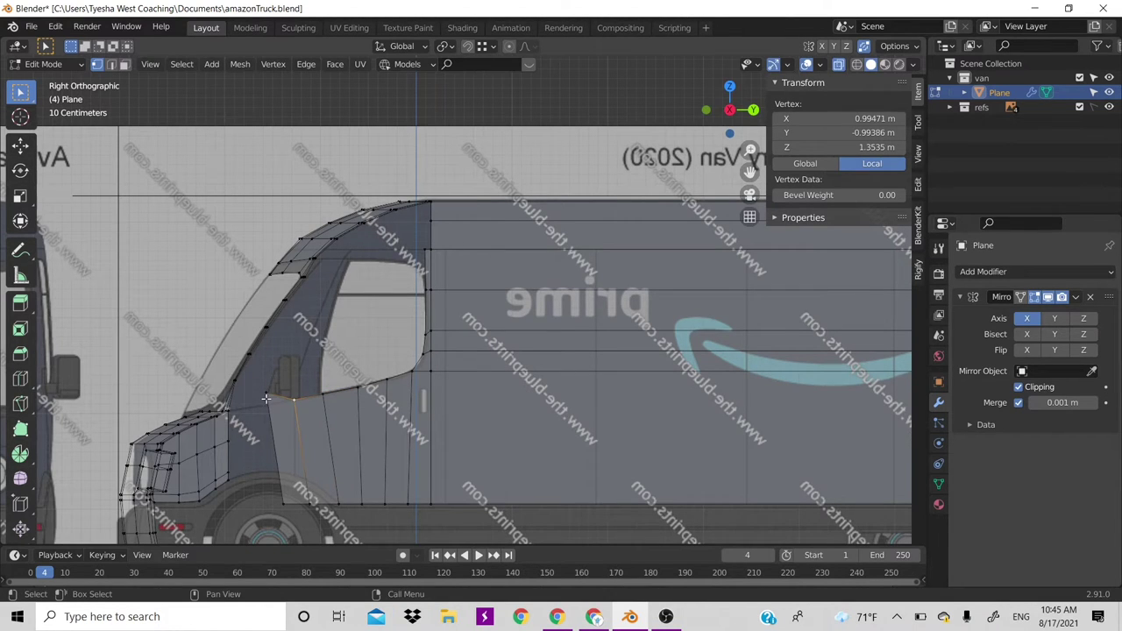
{"action": "key", "text": "g"}
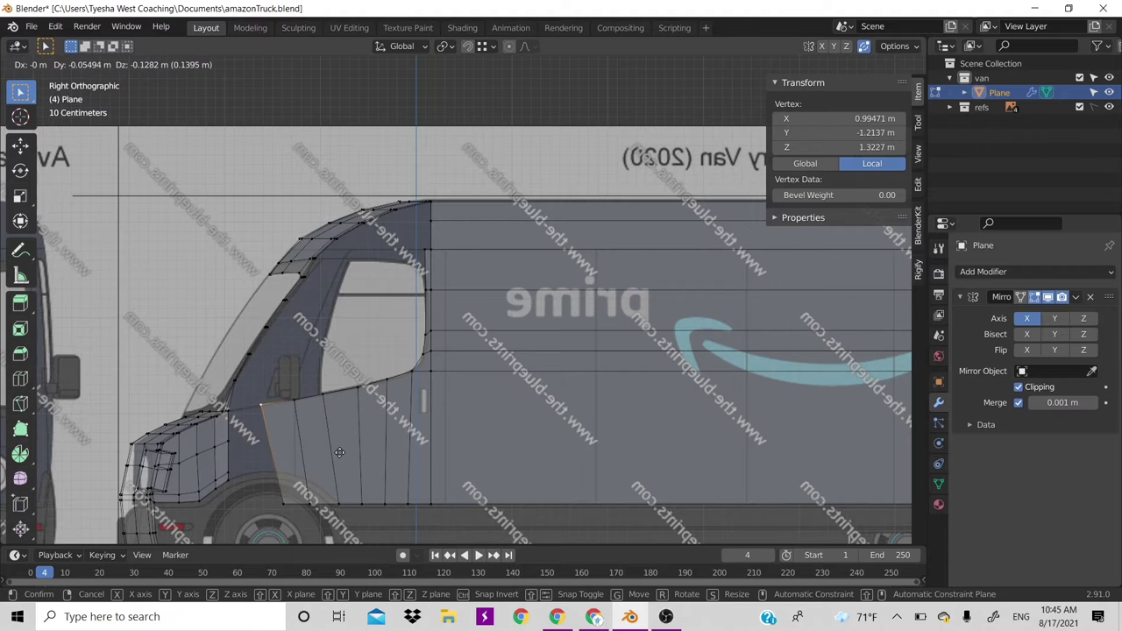
{"action": "left_click", "coordinate": [340, 452]}
Raise two bottom door vertices straight up along Z onto the wheel arch line
{"action": "scroll", "coordinate": [286, 411], "scroll_direction": "up", "scroll_amount": 2}
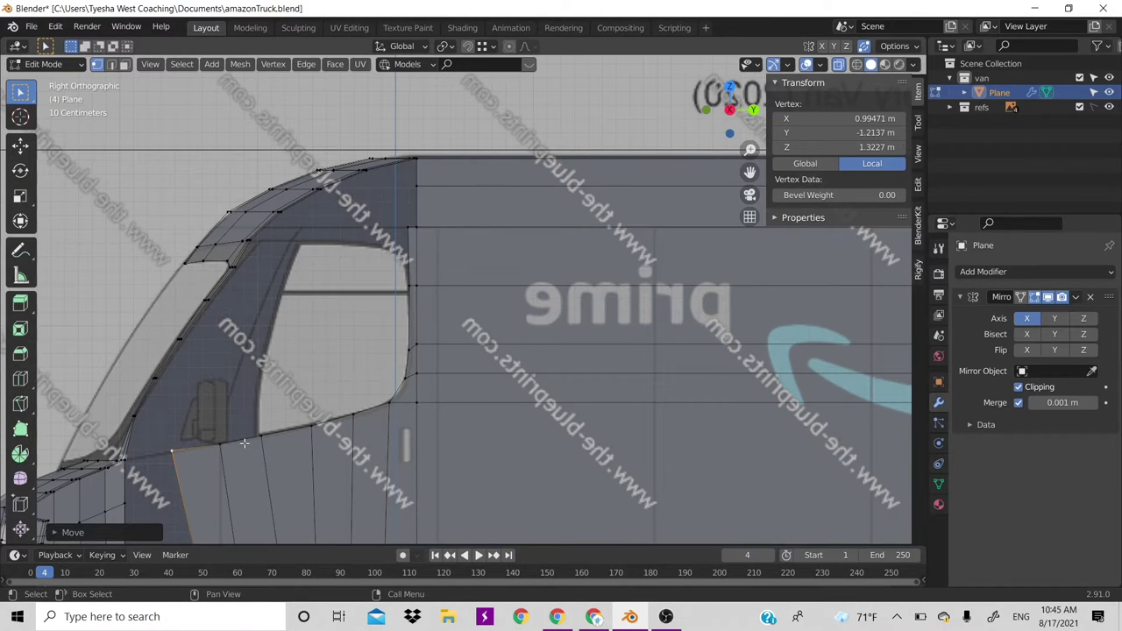
{"action": "middle_click_drag", "start_coordinate": [244, 444], "coordinate": [368, 344], "text": "shift"}
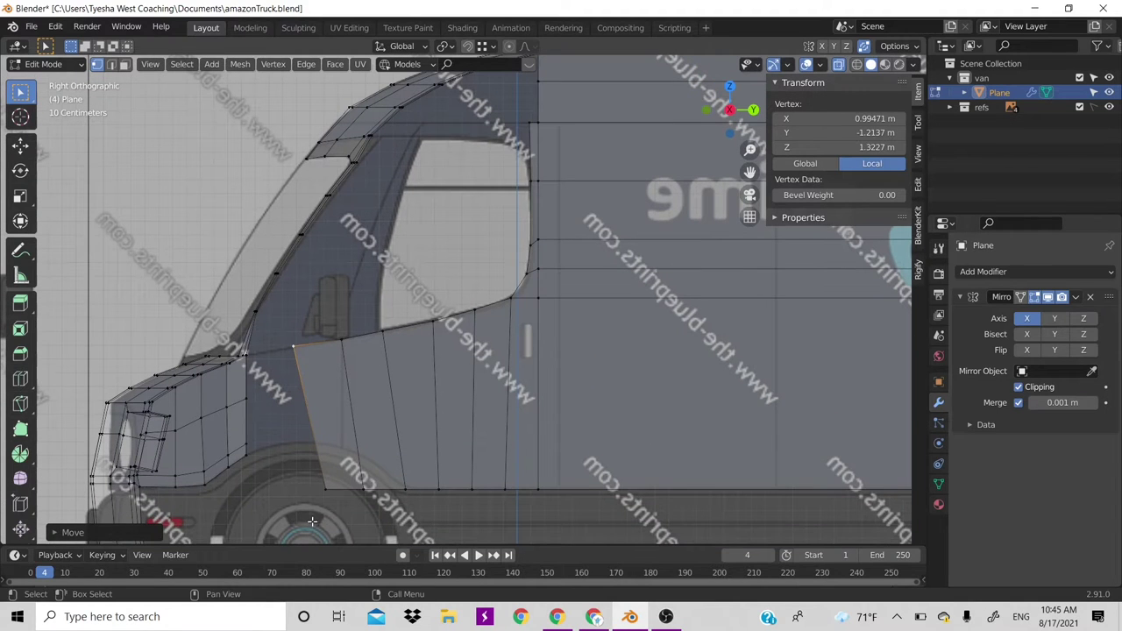
{"action": "left_click", "coordinate": [366, 489]}
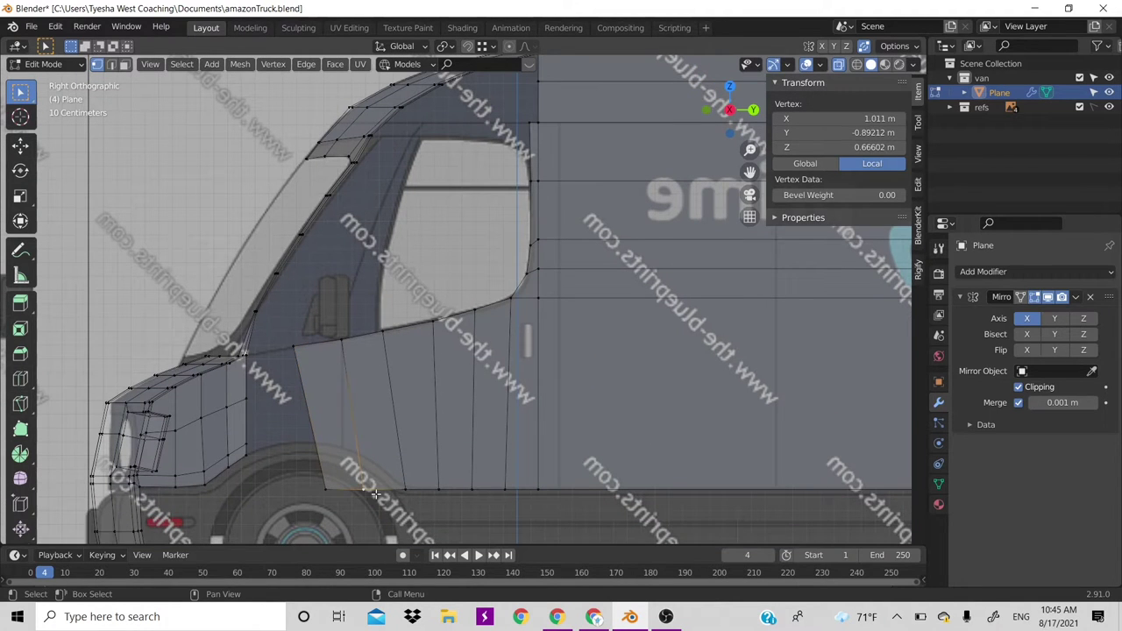
{"action": "key", "text": "g"}
{"action": "key", "text": "z"}
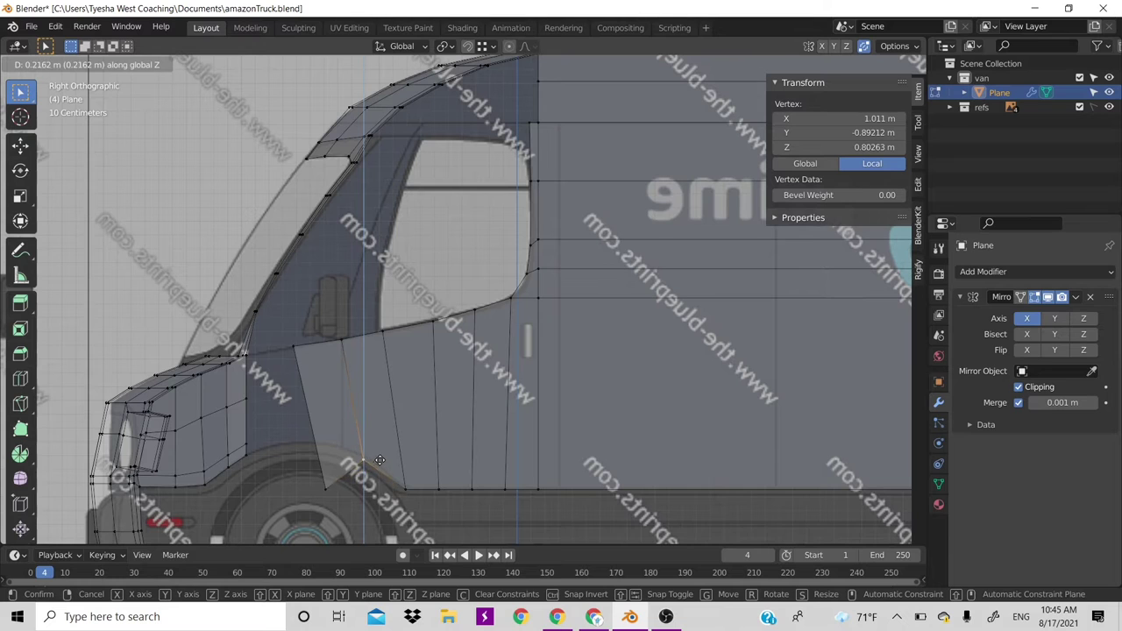
{"action": "left_click", "coordinate": [377, 459]}
{"action": "left_click", "coordinate": [330, 492]}
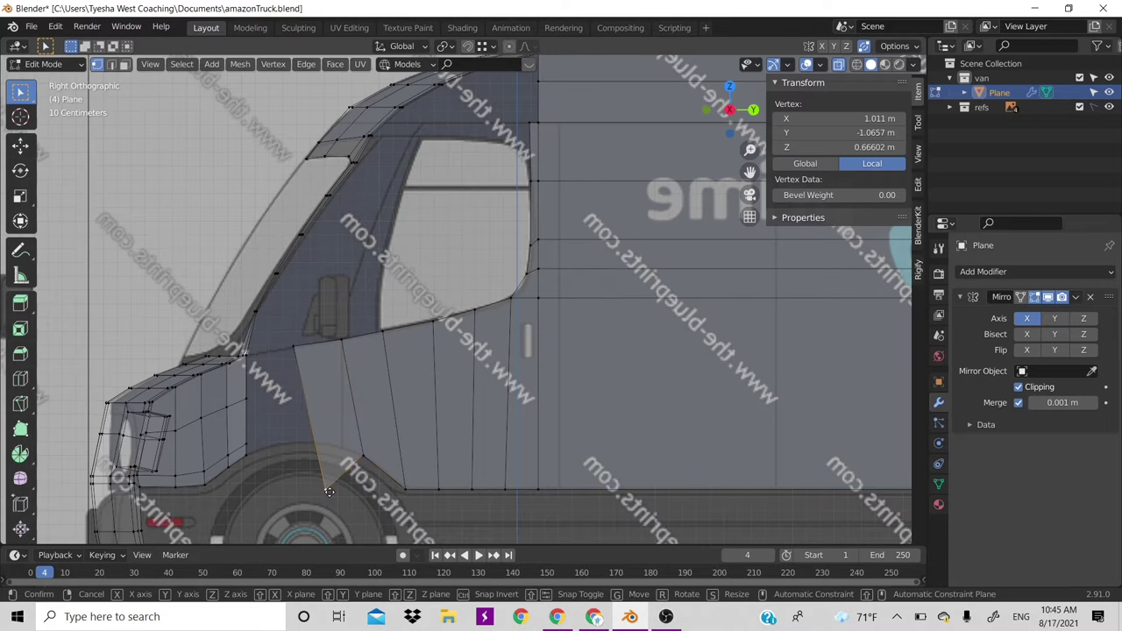
{"action": "key", "text": "g"}
{"action": "key", "text": "z"}
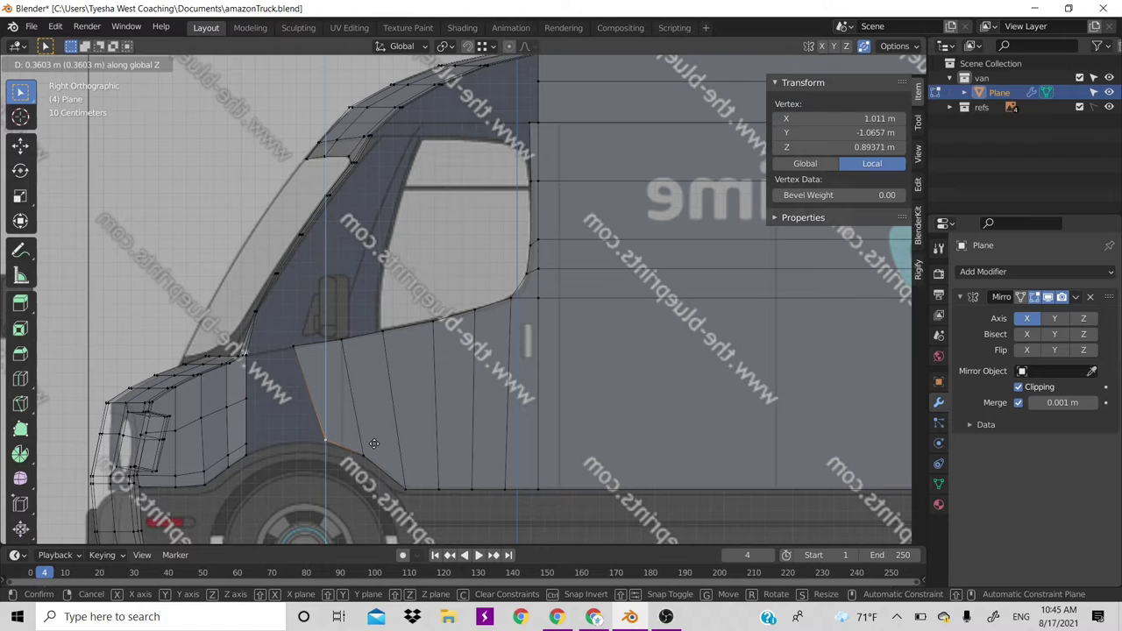
{"action": "left_click", "coordinate": [374, 445]}
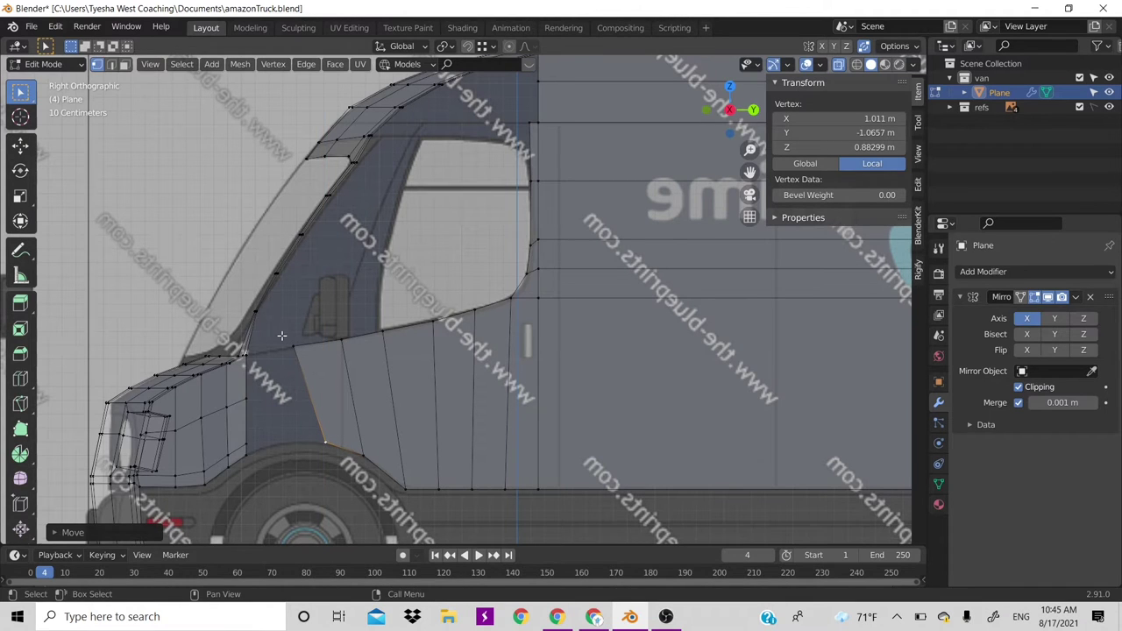
Add a horizontal loop cut across the lower door panel
{"action": "key", "text": "2"}
{"action": "key", "text": "alt+a"}
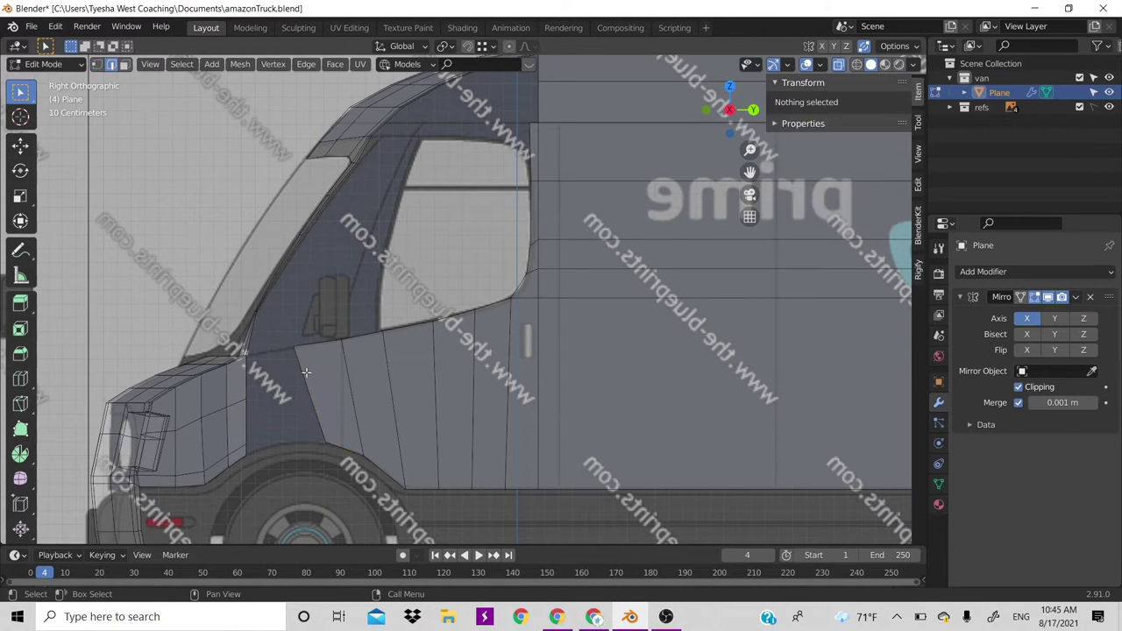
{"action": "left_click", "coordinate": [307, 375]}
{"action": "key", "text": "ctrl+r"}
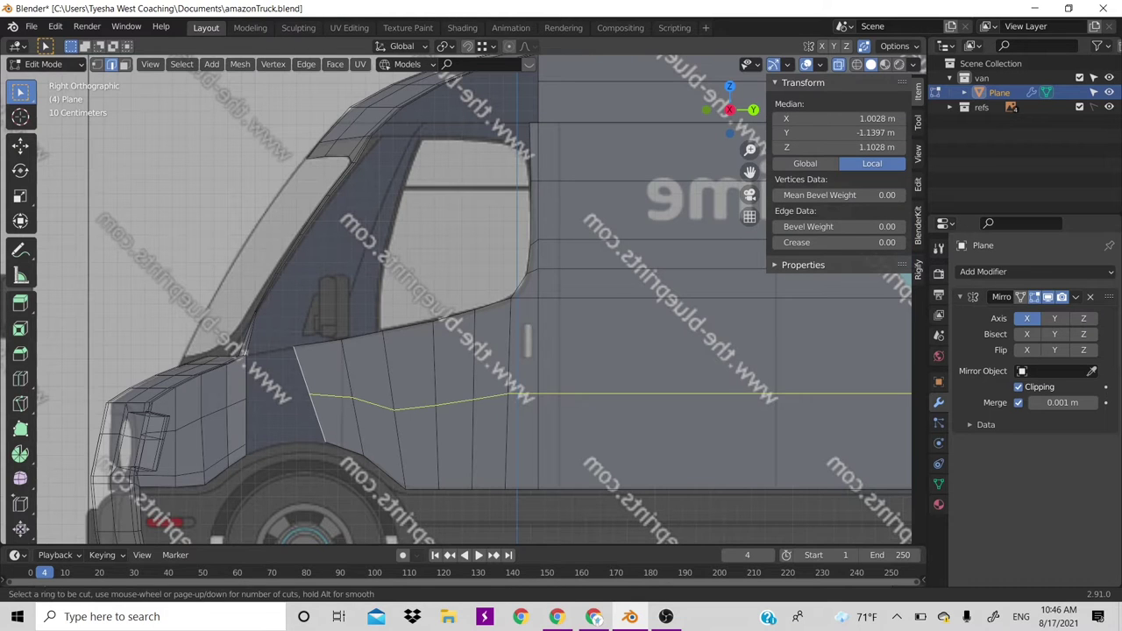
{"action": "left_click", "coordinate": [302, 410]}
{"action": "left_click", "coordinate": [302, 410]}
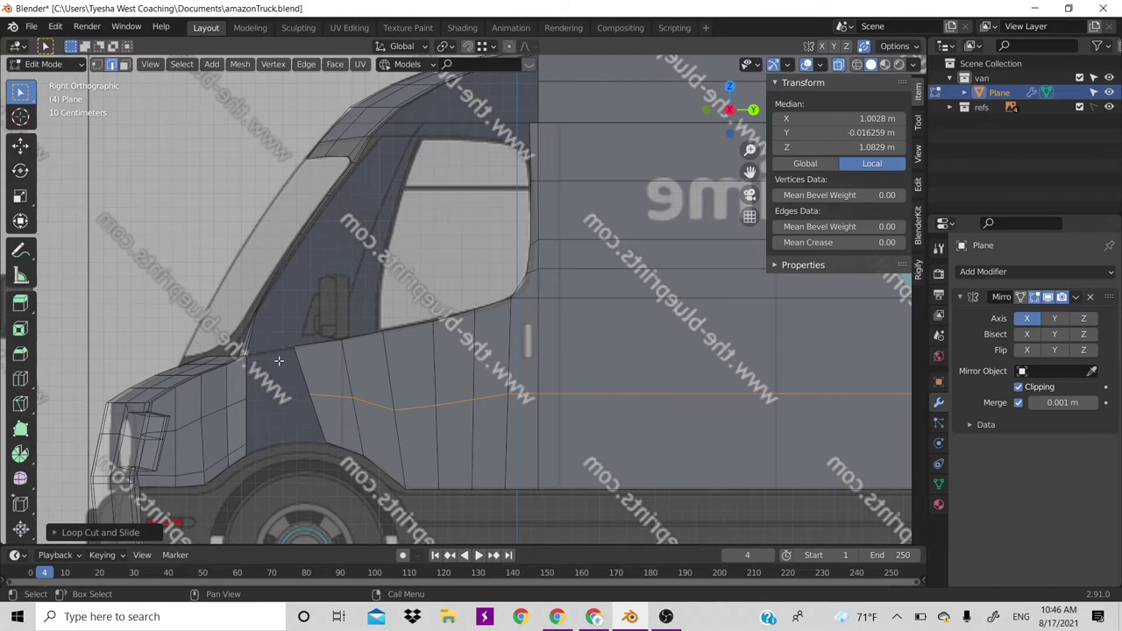
Extrude the door's front edge forward and reposition one of its new vertices
{"action": "left_click", "coordinate": [313, 409]}
{"action": "left_click", "coordinate": [300, 360], "text": "ctrl"}
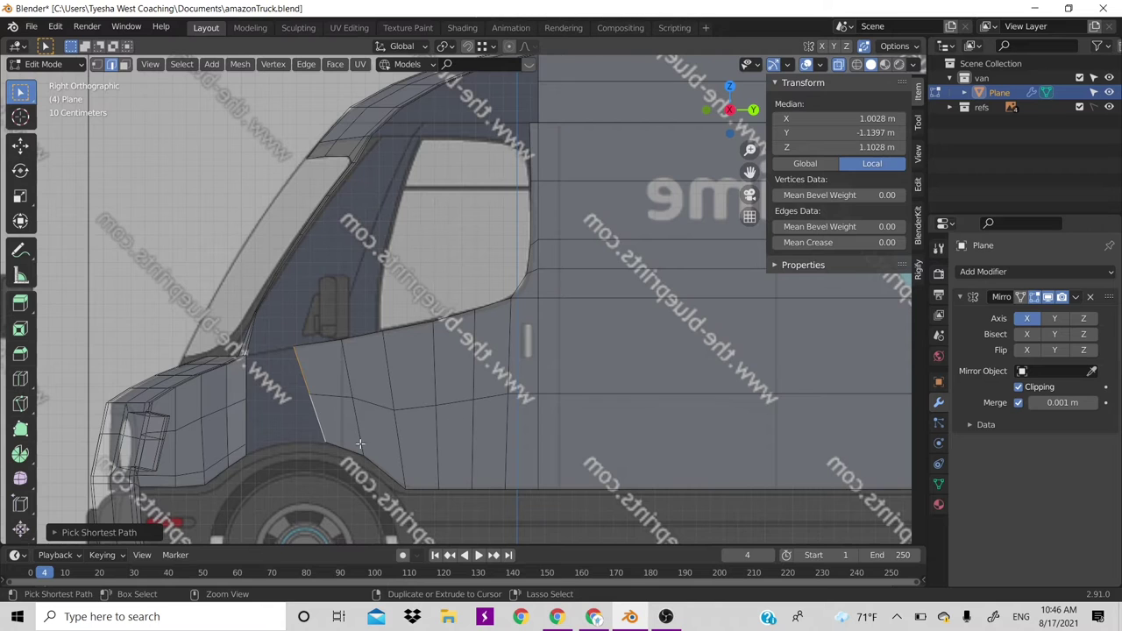
{"action": "key", "text": "g"}
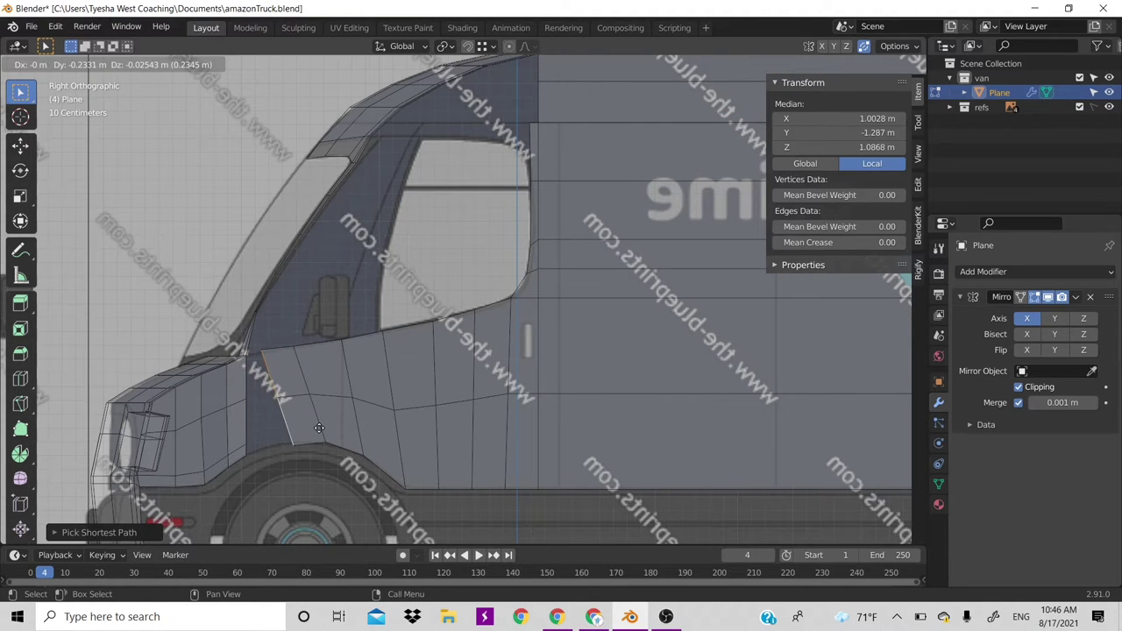
{"action": "left_click", "coordinate": [320, 429]}
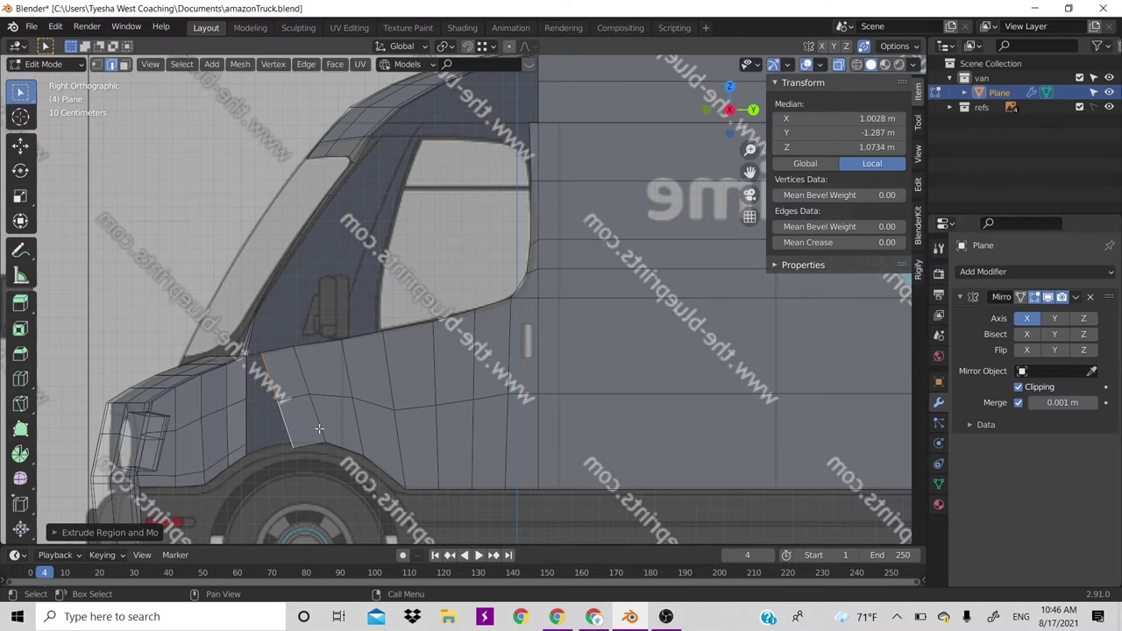
{"action": "key", "text": "1"}
{"action": "left_click", "coordinate": [291, 446]}
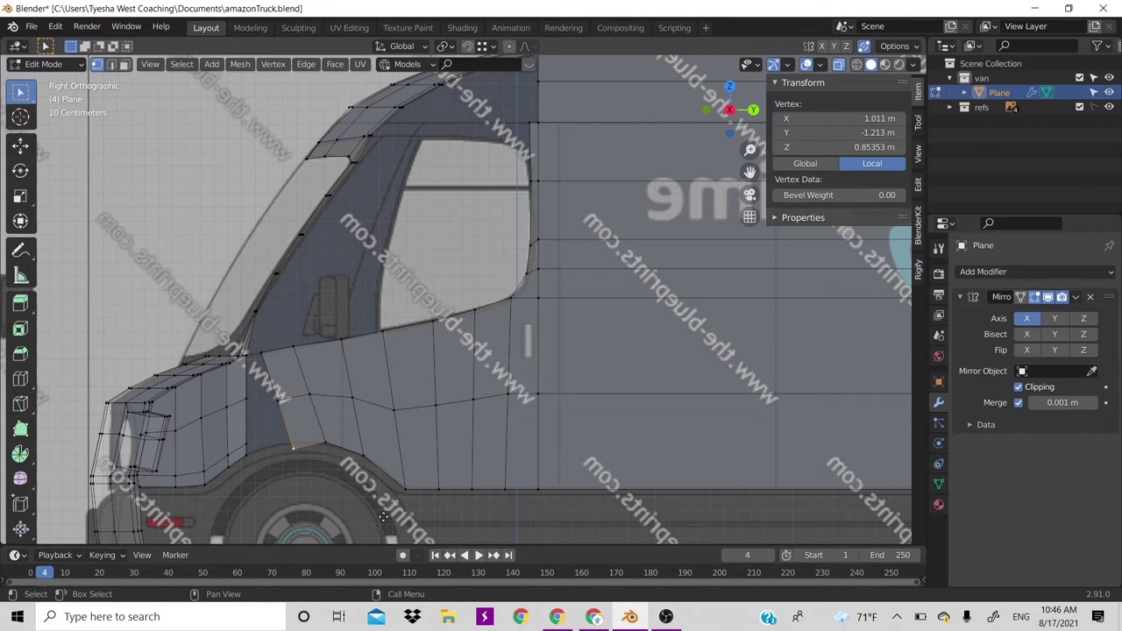
{"action": "key", "text": "g"}
{"action": "left_click", "coordinate": [381, 509]}
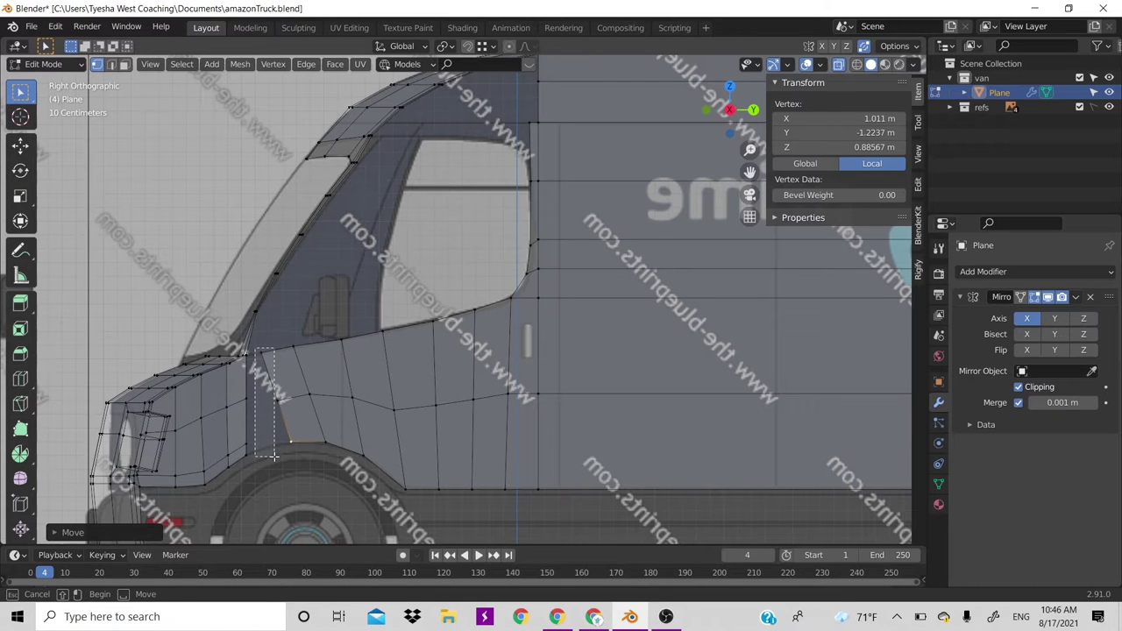
Extrude the edge path above the wheel arch toward the hood and set its vertex on the arch
{"action": "left_click", "coordinate": [259, 350]}
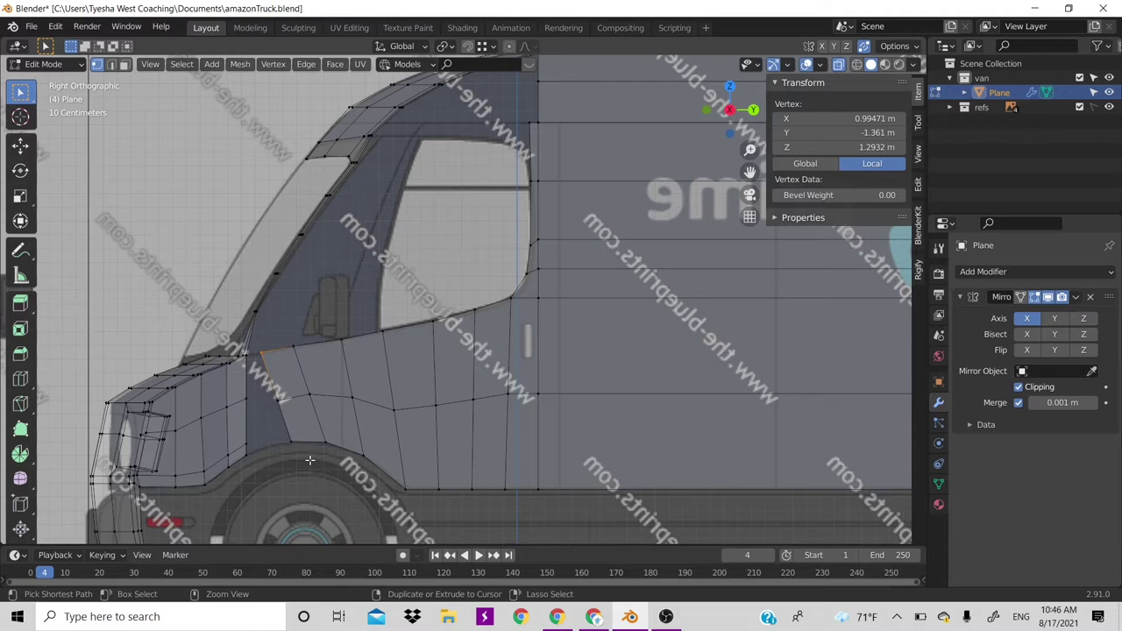
{"action": "key", "text": "b"}
{"action": "left_click_drag", "start_coordinate": [294, 449], "coordinate": [285, 431]}
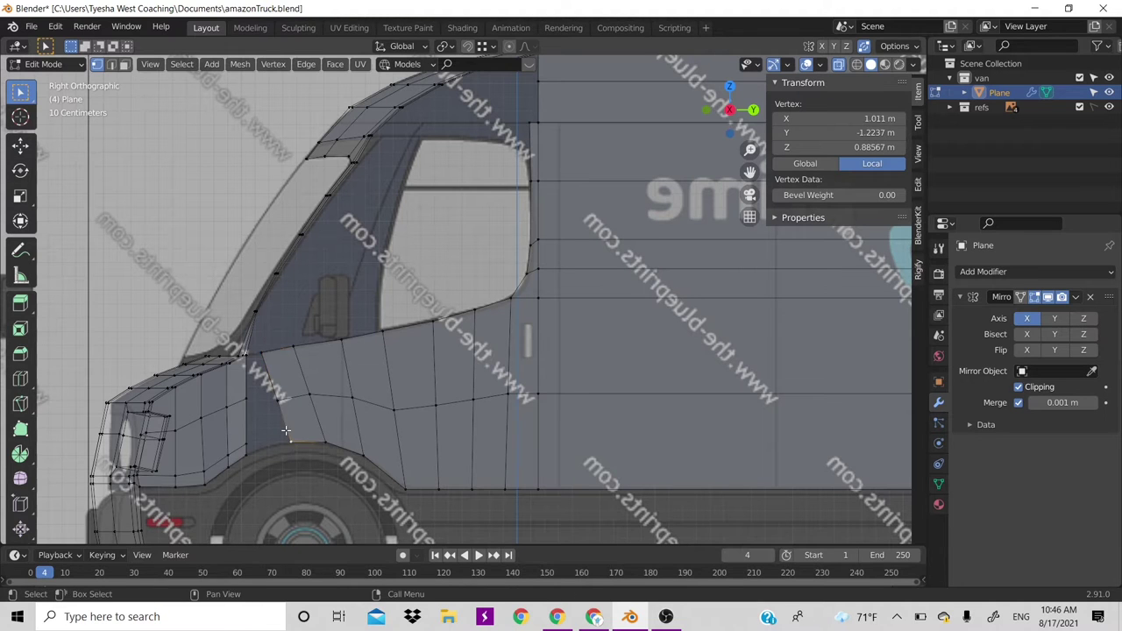
{"action": "left_click", "coordinate": [263, 355], "text": "ctrl"}
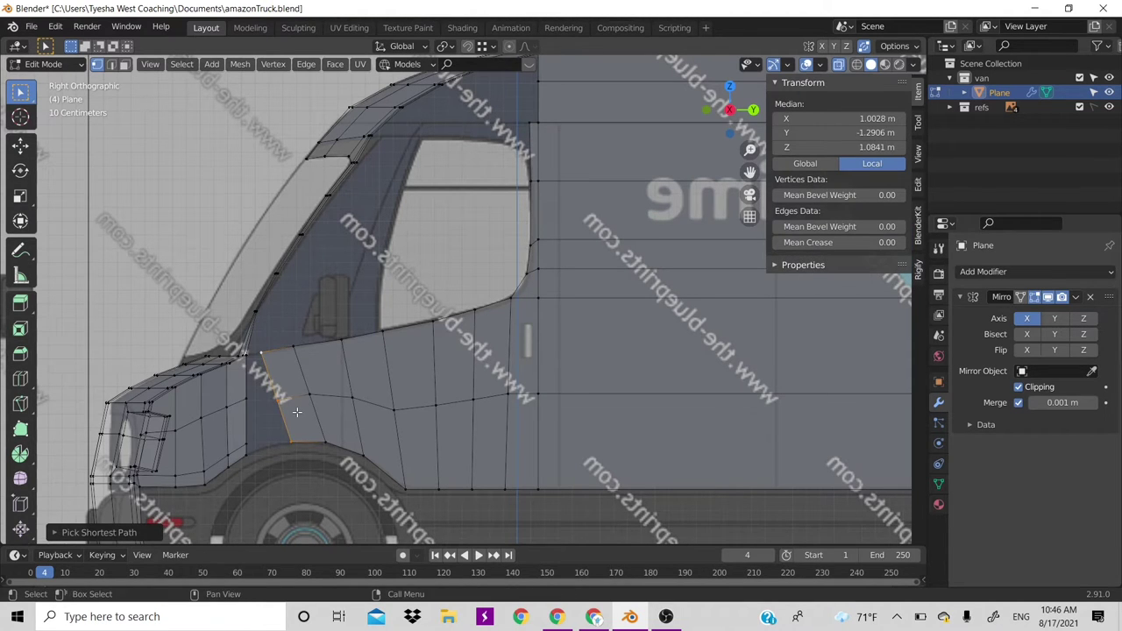
{"action": "key", "text": "g"}
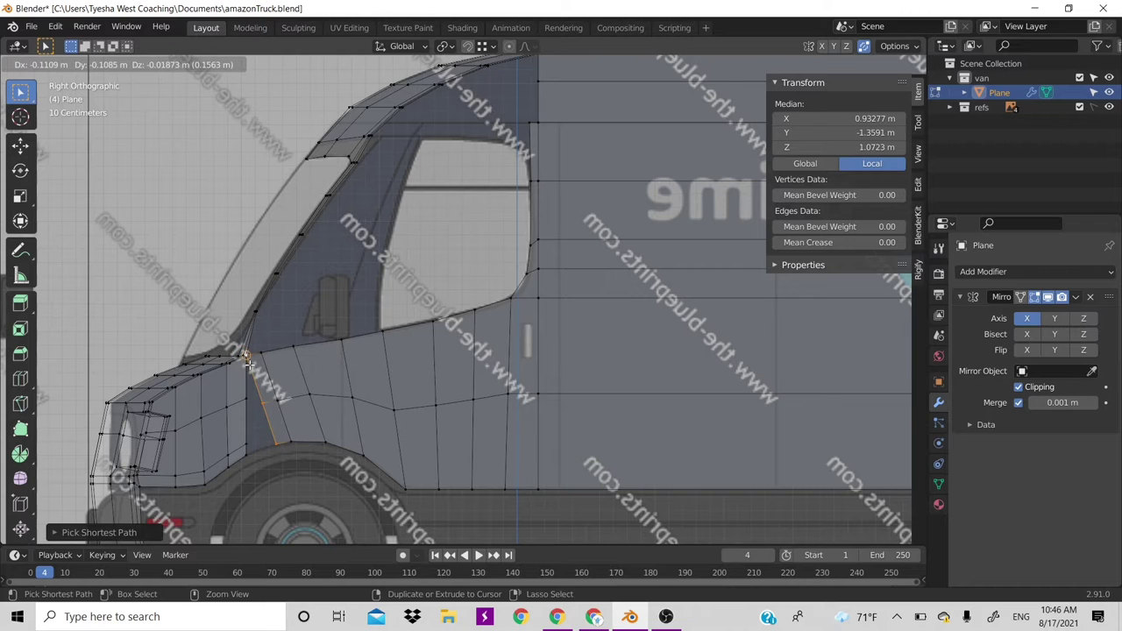
{"action": "left_click", "coordinate": [266, 396]}
{"action": "left_click", "coordinate": [289, 417]}
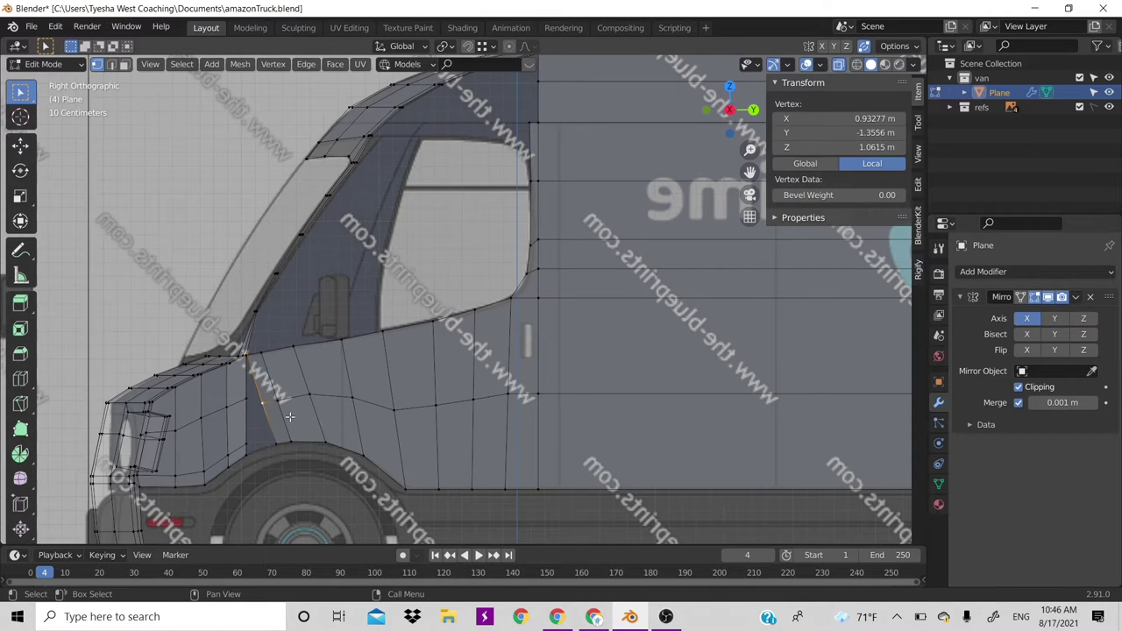
{"action": "key", "text": "g"}
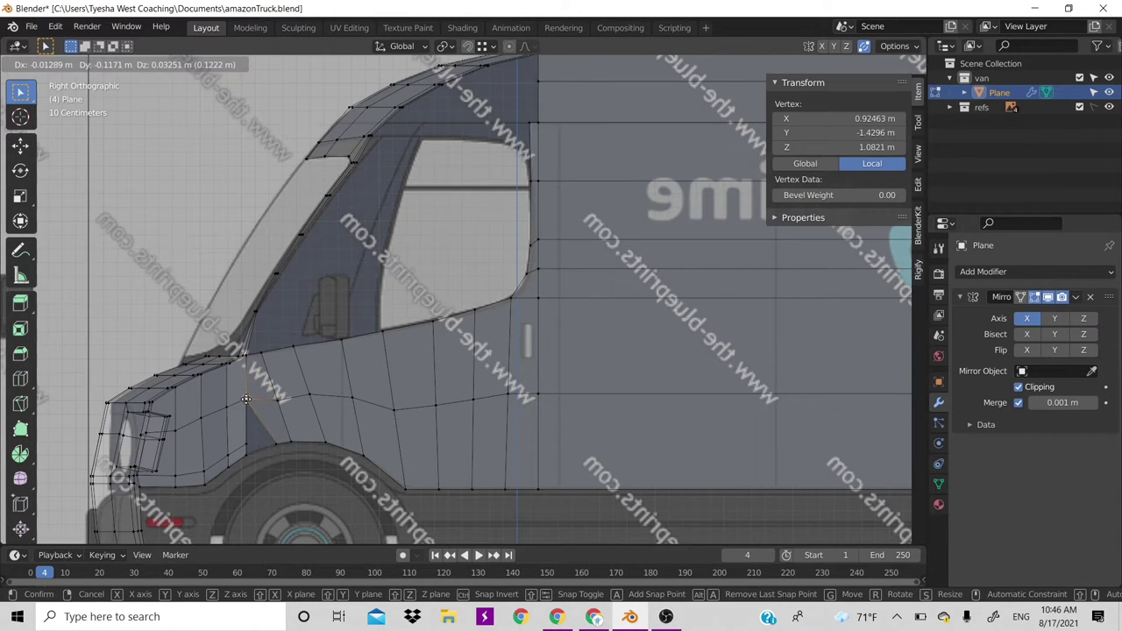
{"action": "left_click", "coordinate": [289, 458]}
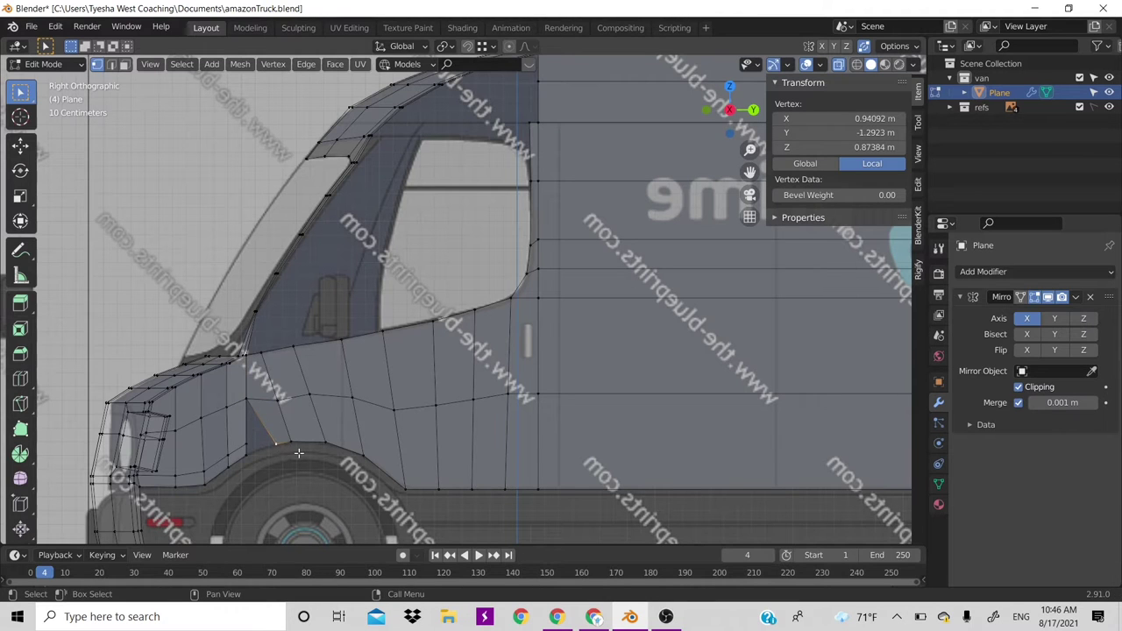
Add another loop along the wheel arch and move two of its vertices to follow the curve
{"action": "key", "text": "ctrl+r"}
{"action": "left_click", "coordinate": [259, 431]}
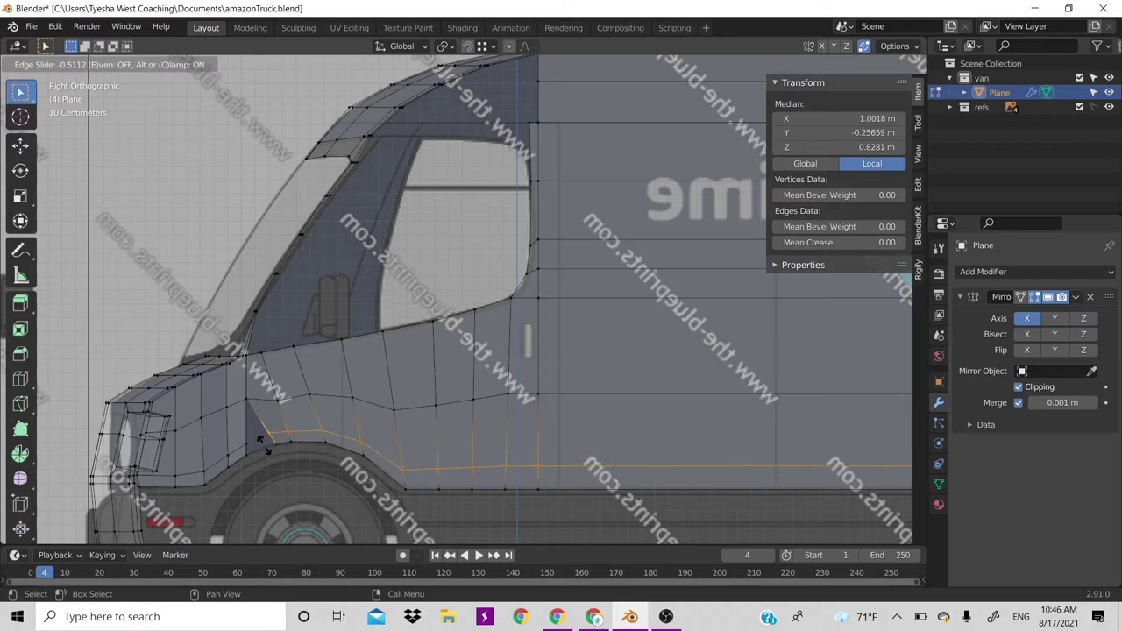
{"action": "left_click", "coordinate": [264, 447]}
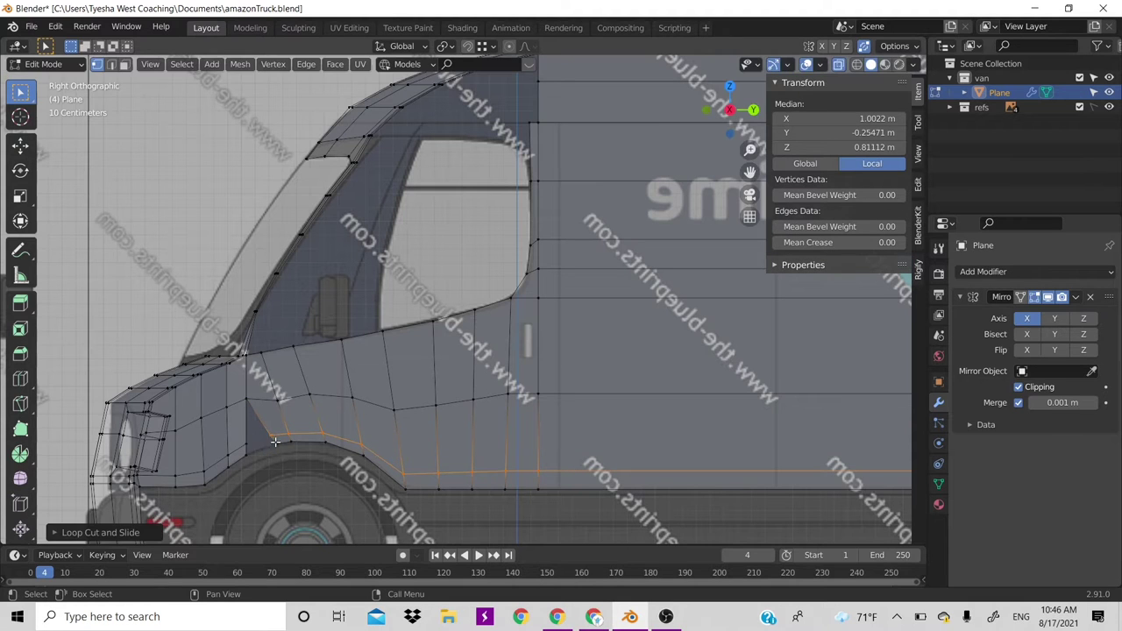
{"action": "left_click", "coordinate": [272, 438]}
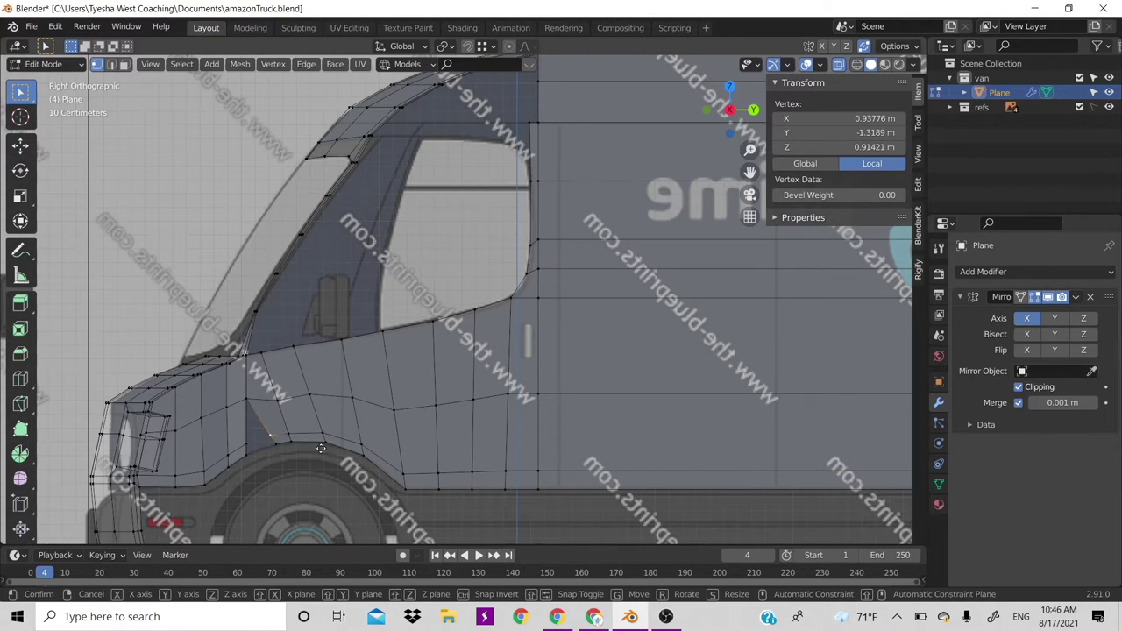
{"action": "key", "text": "g"}
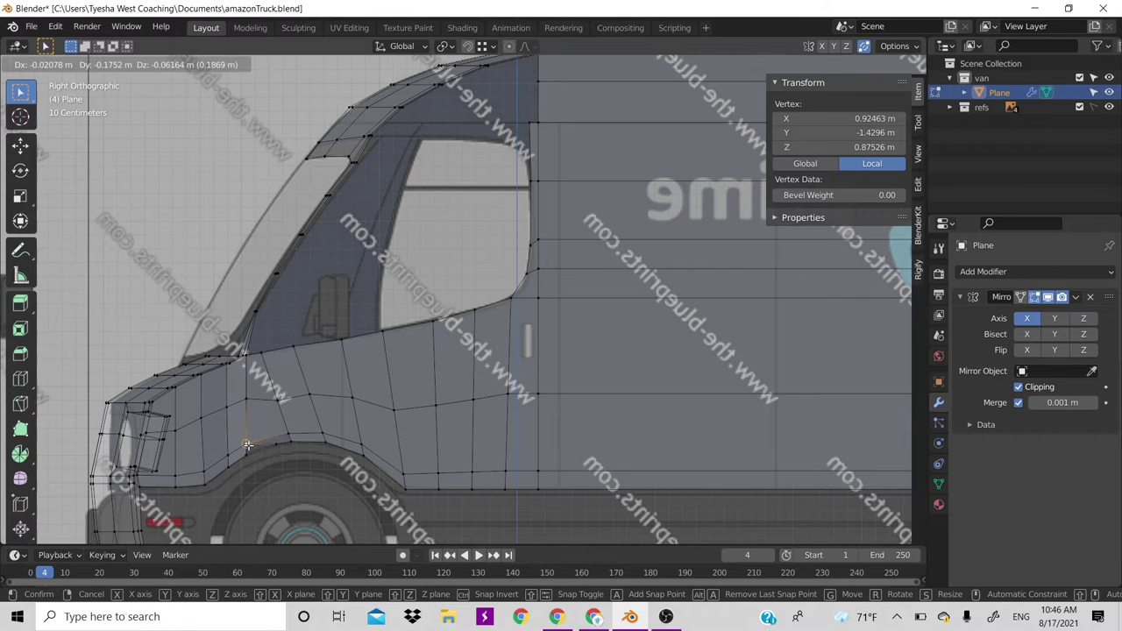
{"action": "left_click", "coordinate": [276, 446]}
{"action": "left_click", "coordinate": [263, 447]}
{"action": "key", "text": "g"}
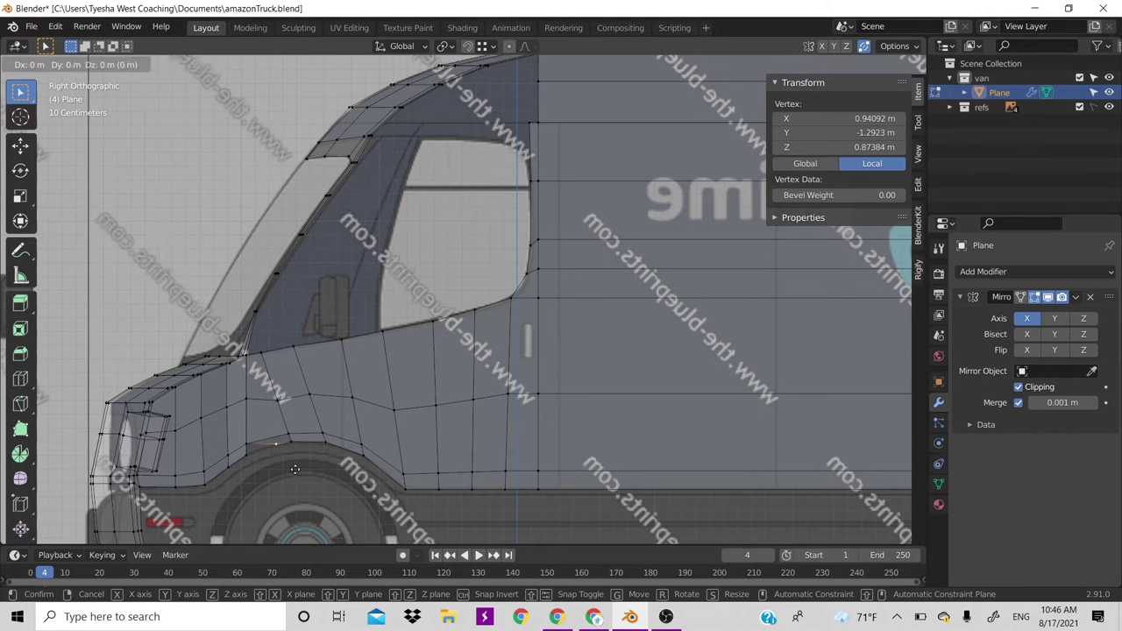
{"action": "left_click", "coordinate": [266, 465]}
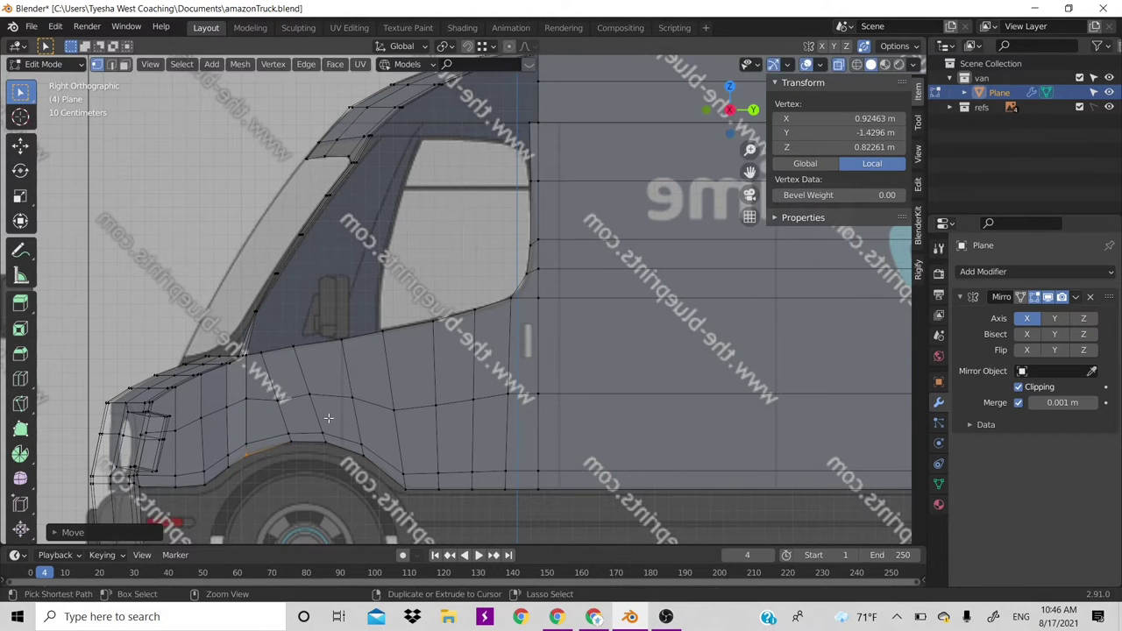
Set the front vertex beside the wheel arch, then switch on Auto Merge Vertices
{"action": "scroll", "coordinate": [331, 417], "scroll_direction": "down", "scroll_amount": 2}
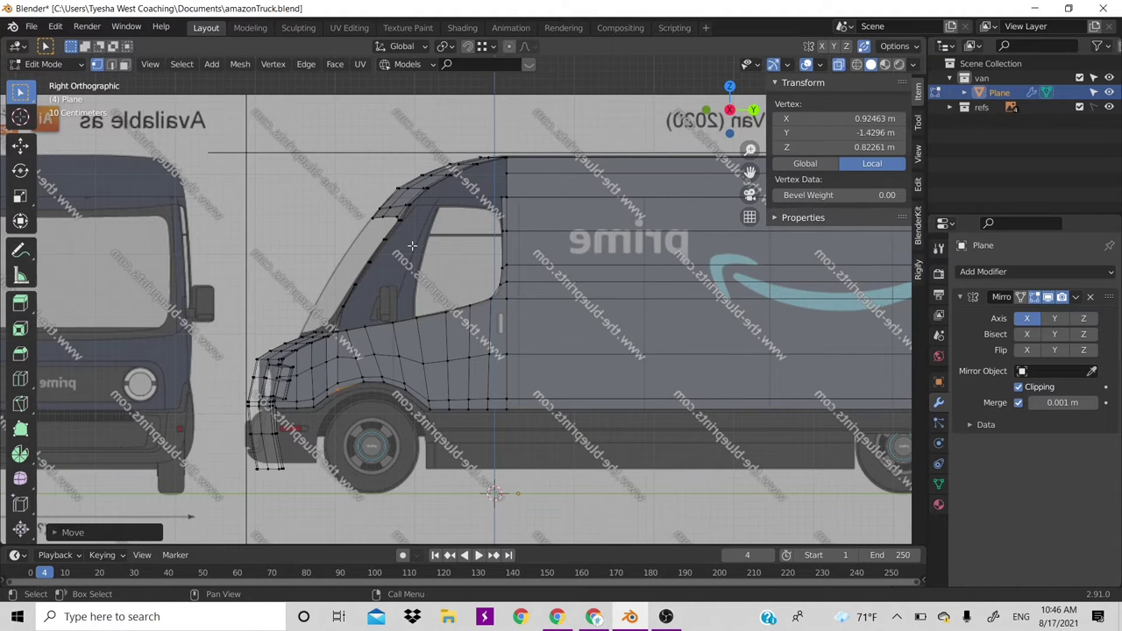
{"action": "scroll", "coordinate": [493, 344], "scroll_direction": "up", "scroll_amount": 1}
{"action": "scroll", "coordinate": [478, 320], "scroll_direction": "up", "scroll_amount": 1}
{"action": "scroll", "coordinate": [464, 298], "scroll_direction": "up", "scroll_amount": 1}
{"action": "scroll", "coordinate": [462, 289], "scroll_direction": "up", "scroll_amount": 1}
{"action": "scroll", "coordinate": [452, 136], "scroll_direction": "down", "scroll_amount": 2}
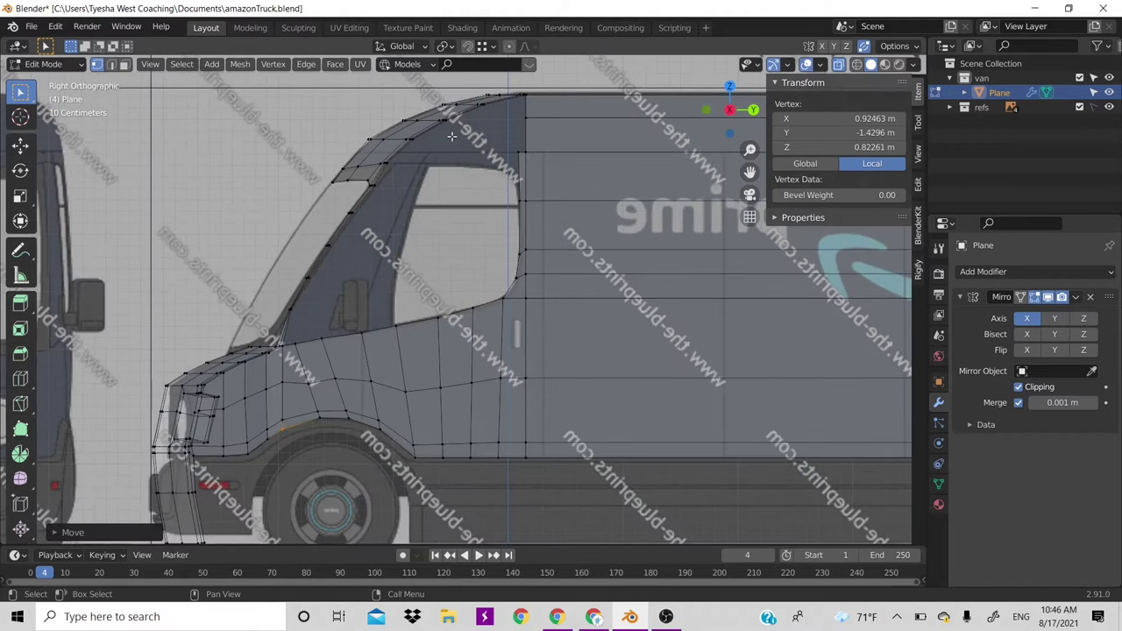
{"action": "left_click", "coordinate": [485, 46]}
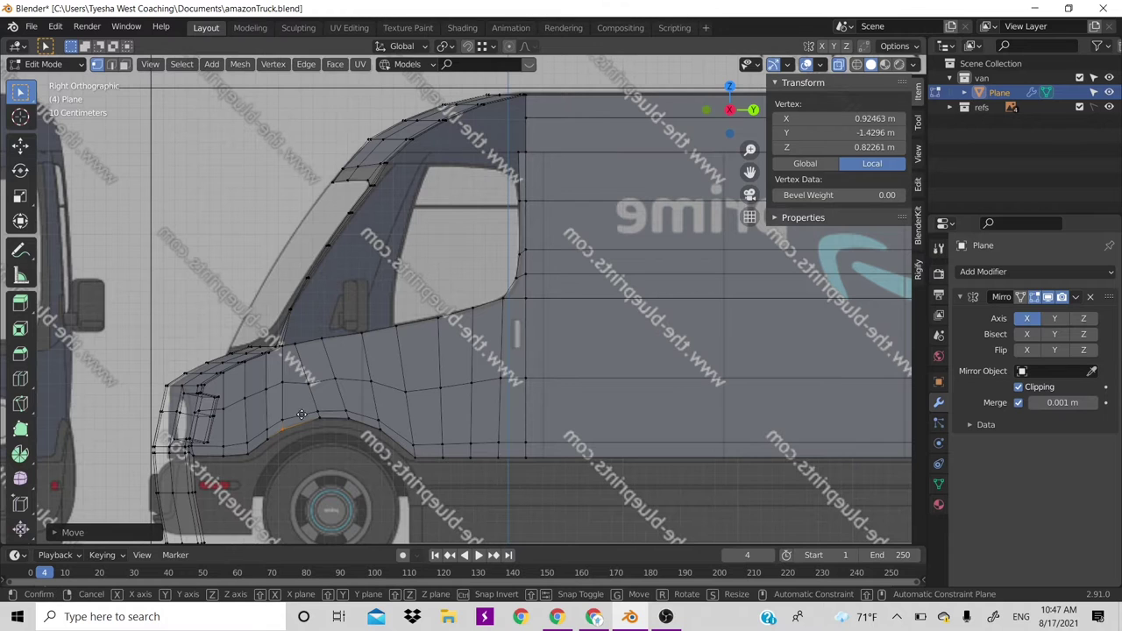
{"action": "key", "text": "g"}
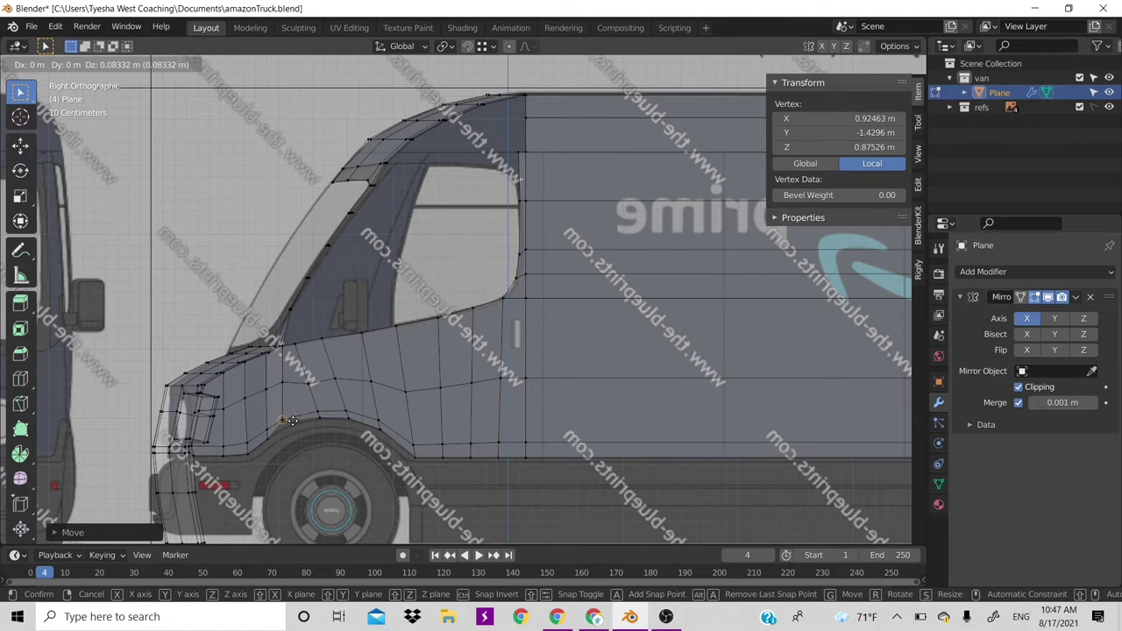
{"action": "left_click", "coordinate": [306, 412]}
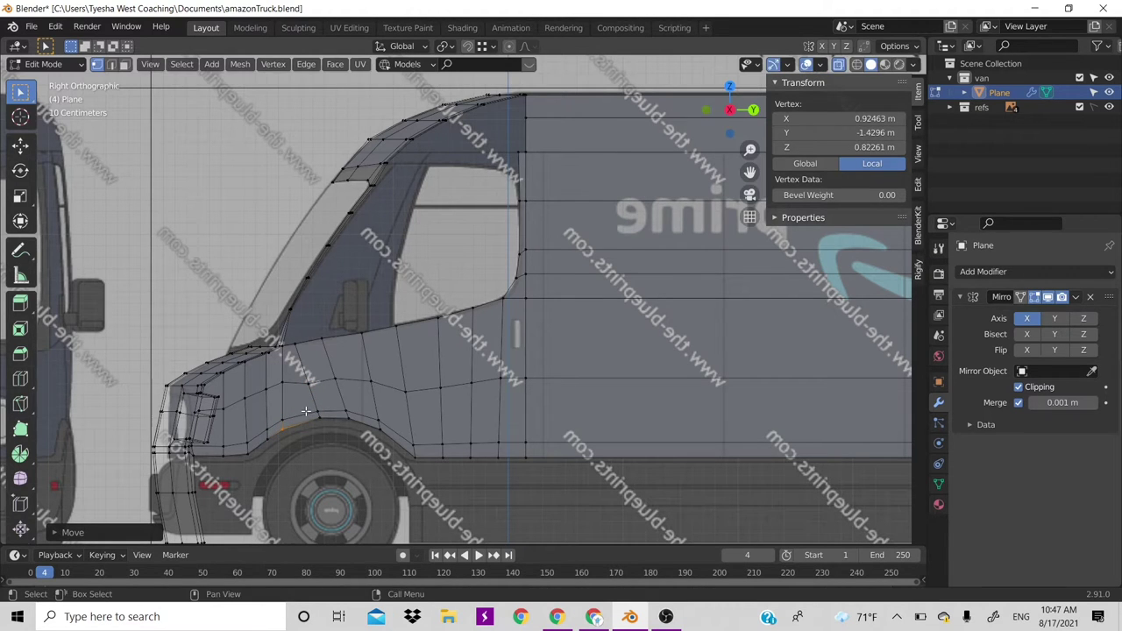
{"action": "left_click", "coordinate": [864, 46]}
Add a horizontal loop across the cab side and slide it up to the window top
{"action": "left_click", "coordinate": [515, 171], "text": "alt"}
{"action": "key", "text": "g"}
{"action": "key", "text": "g"}
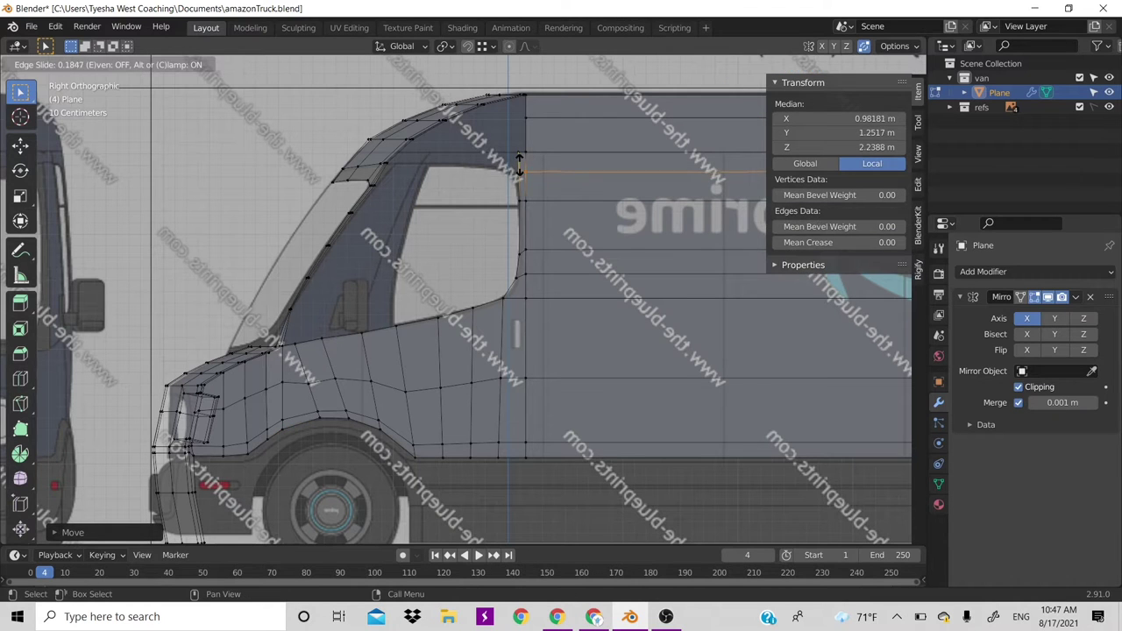
{"action": "left_click", "coordinate": [520, 172]}
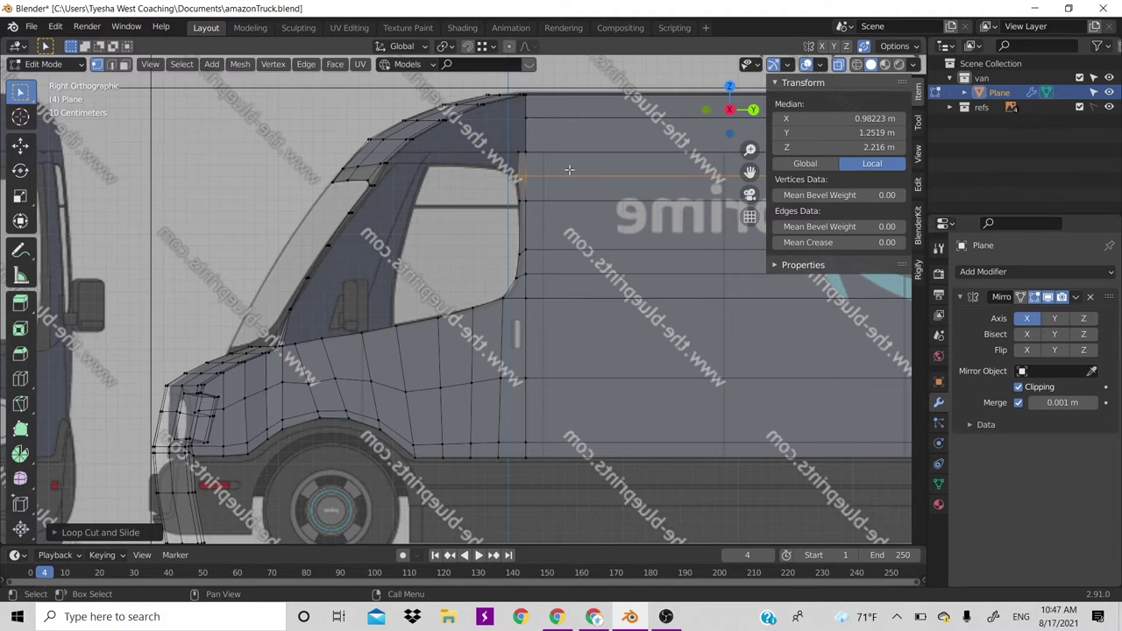
{"action": "key", "text": "g"}
{"action": "key", "text": "g"}
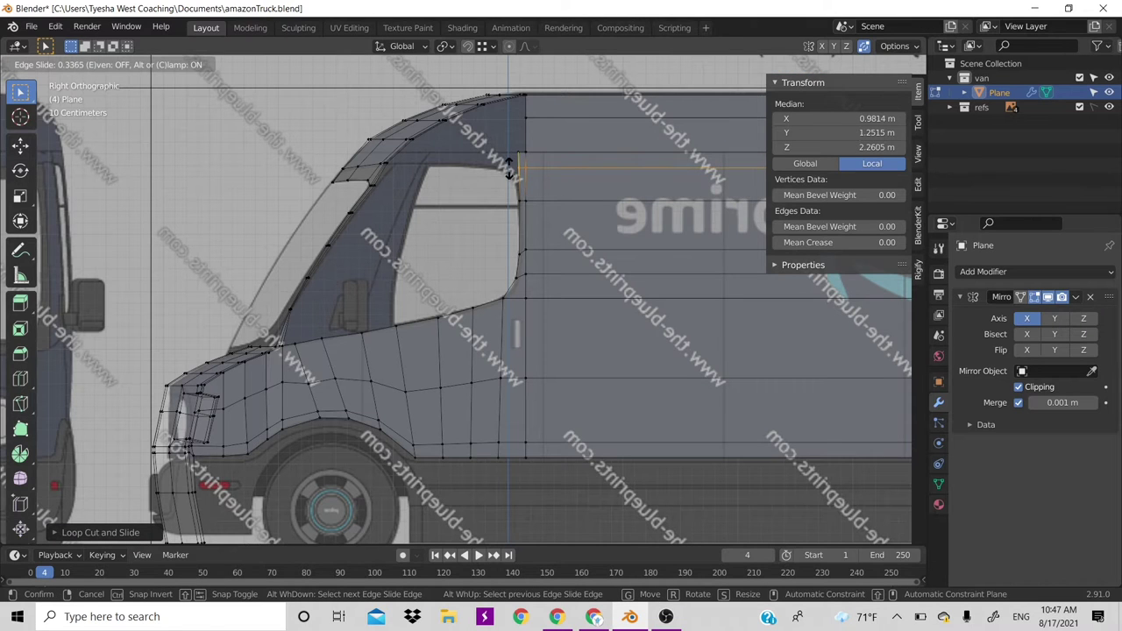
{"action": "left_click", "coordinate": [511, 169]}
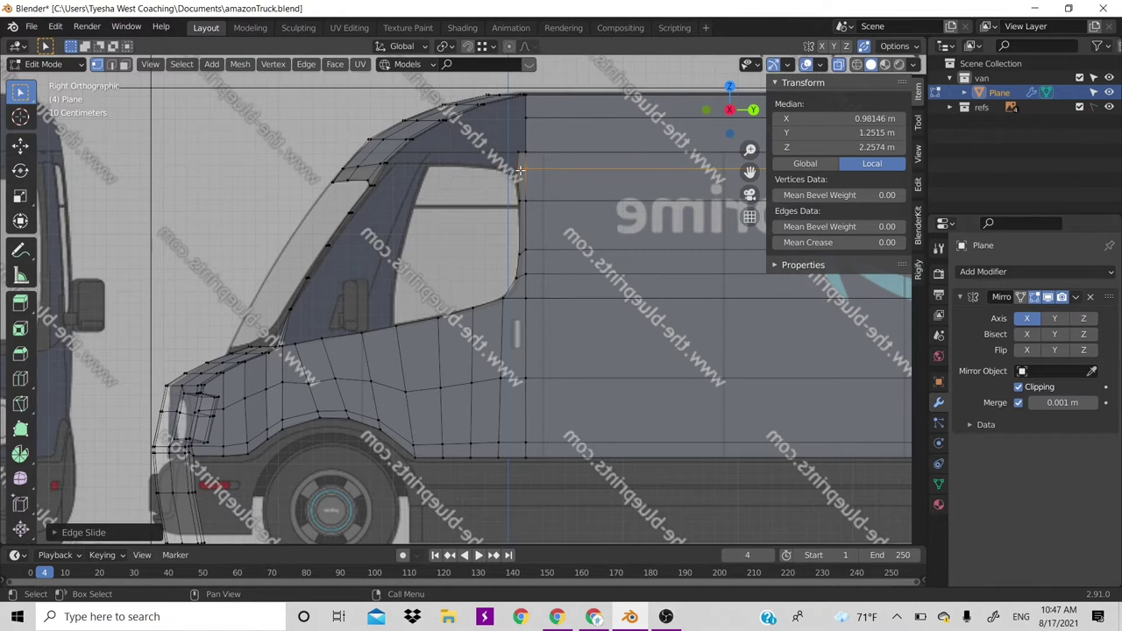
Extrude the window's top edge along Y toward the windshield pillar and tilt it around X
{"action": "key", "text": "2"}
{"action": "key", "text": "alt+a"}
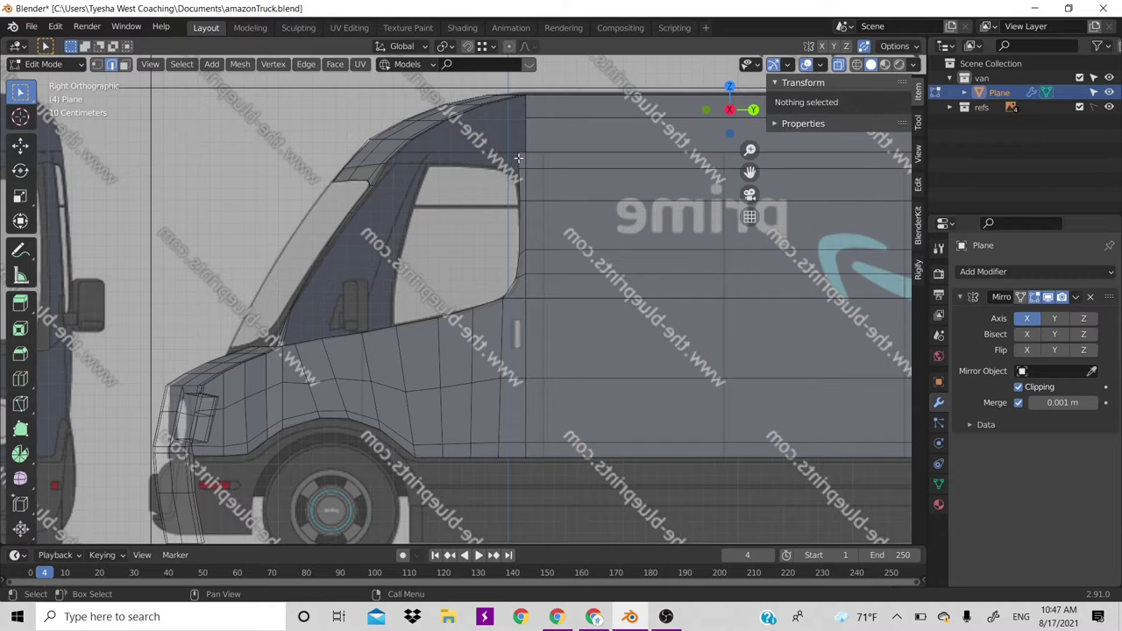
{"action": "left_click", "coordinate": [518, 159]}
{"action": "key", "text": "g"}
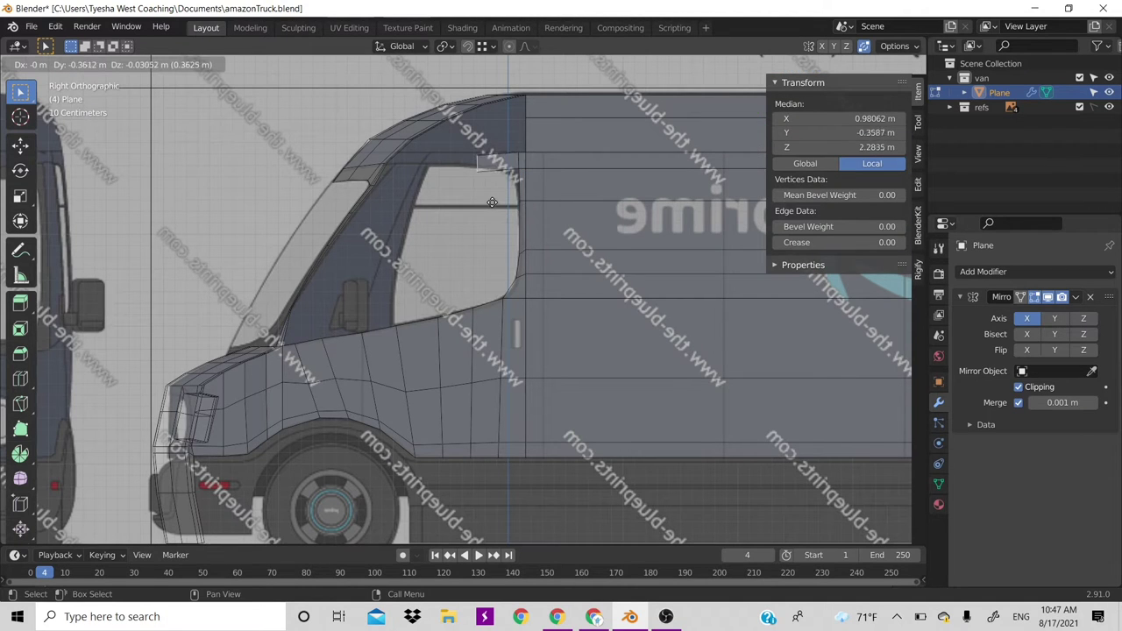
{"action": "key", "text": "y"}
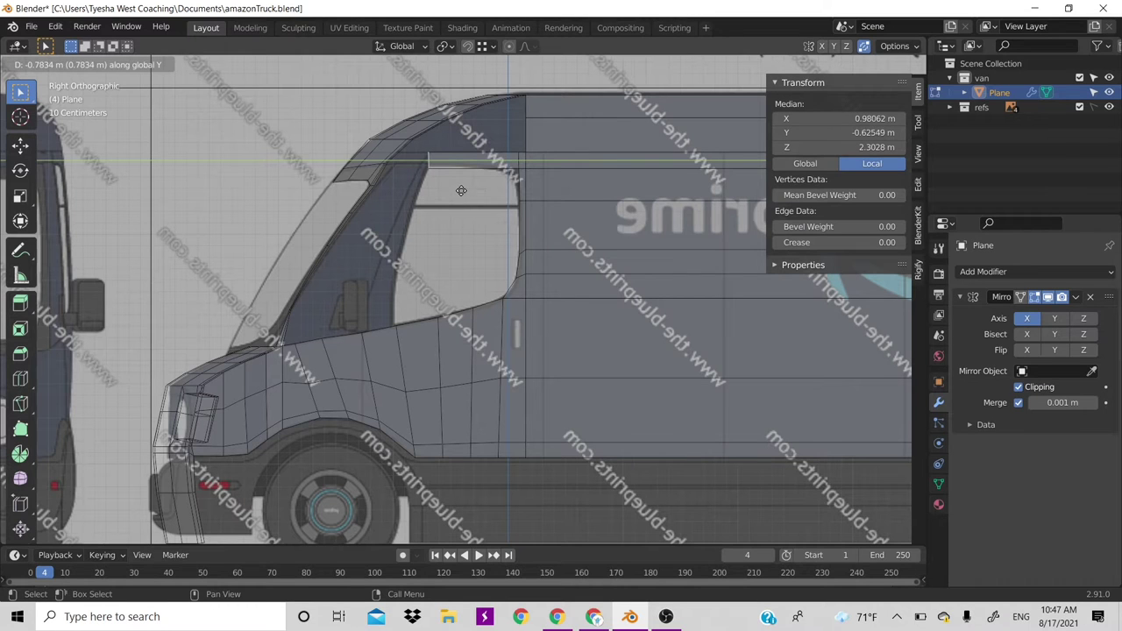
{"action": "left_click", "coordinate": [461, 190]}
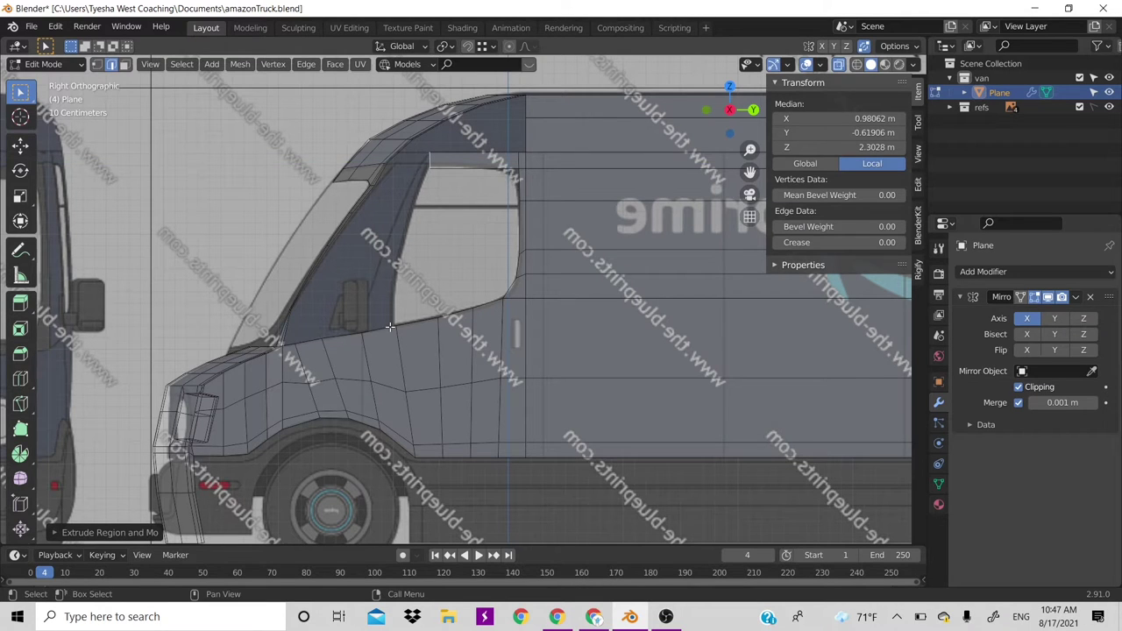
{"action": "key", "text": "g"}
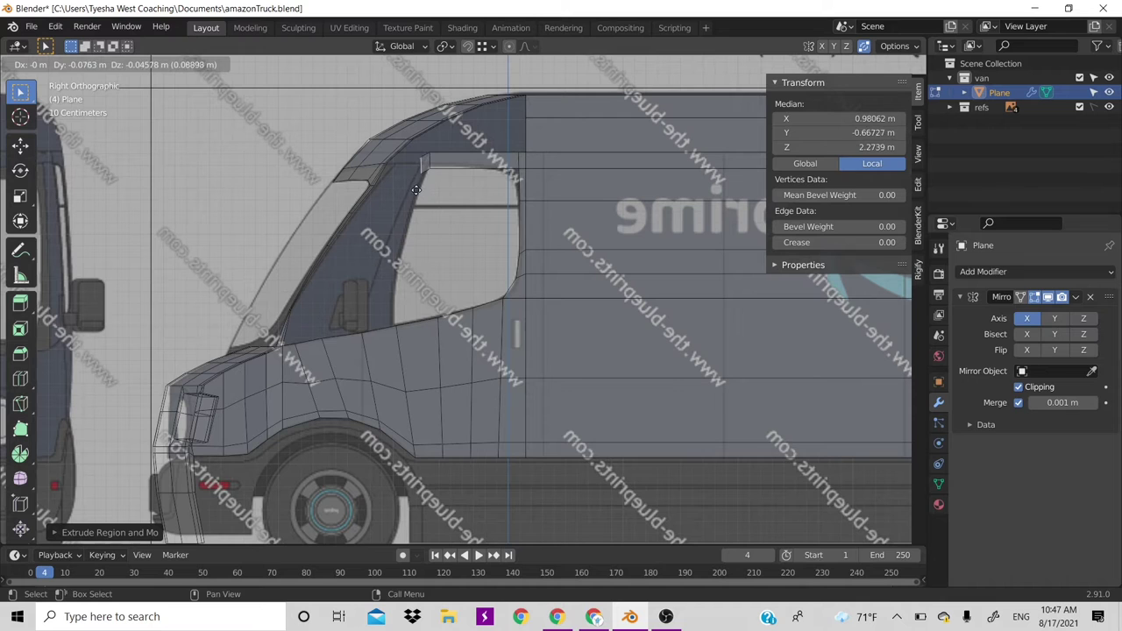
{"action": "key", "text": "r"}
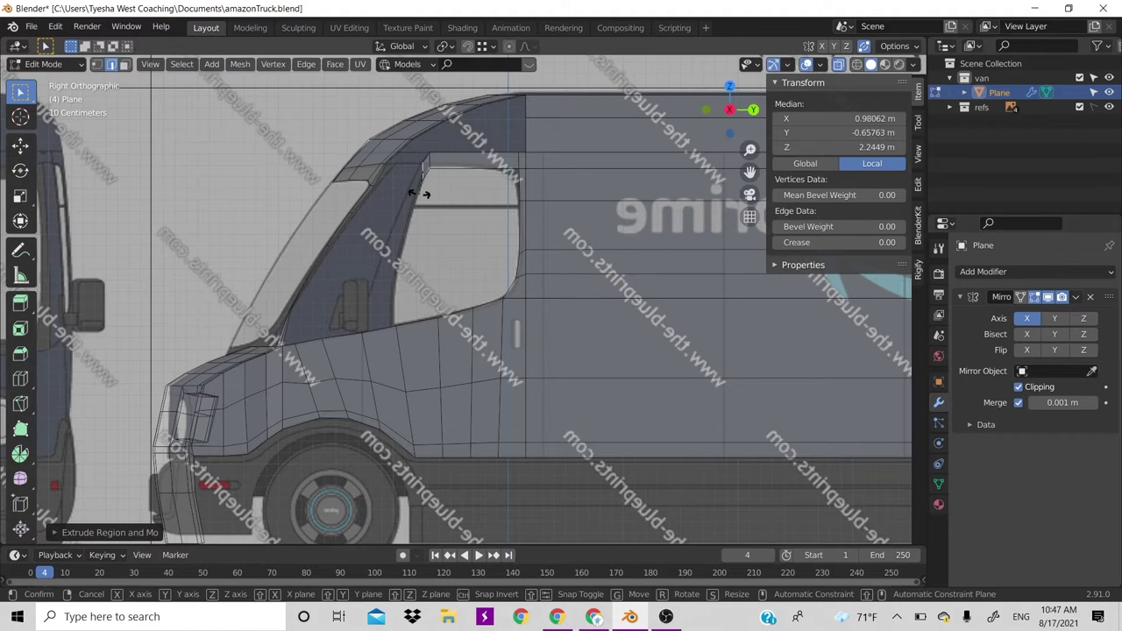
{"action": "key", "text": "x"}
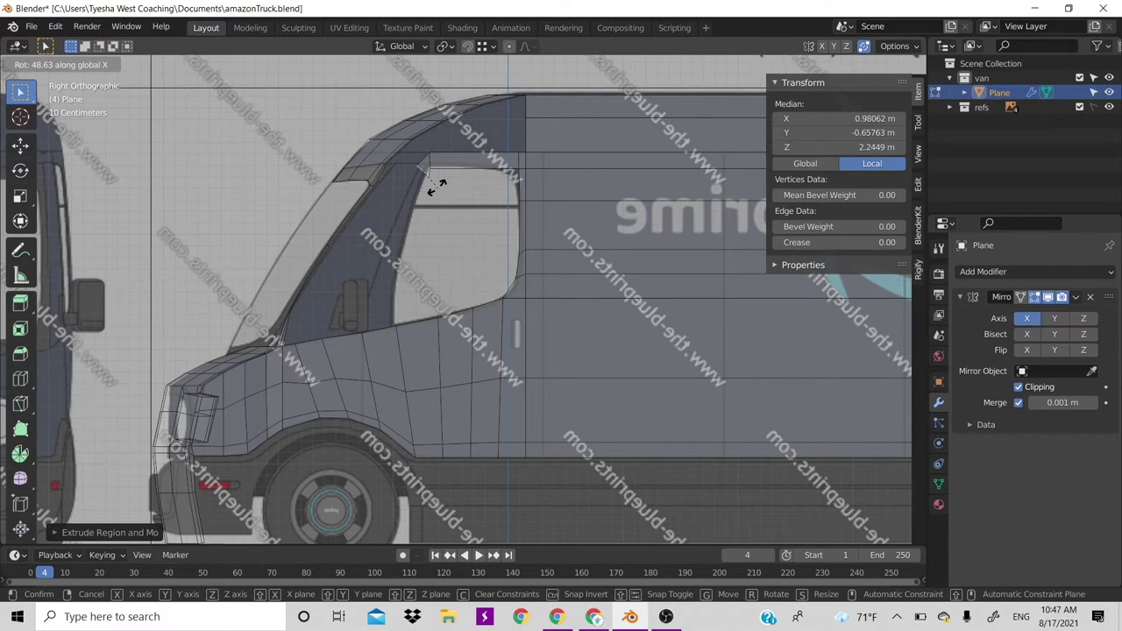
{"action": "left_click", "coordinate": [433, 169]}
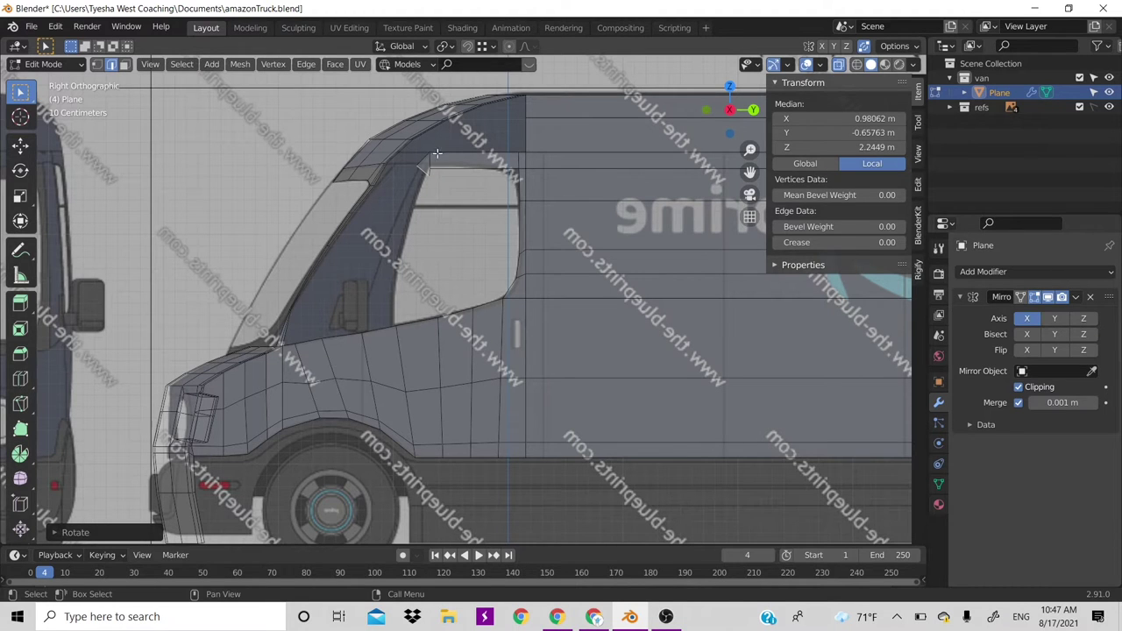
Adjust the new strip's corner vertices to sit under the roof line along the window edge
{"action": "key", "text": "1"}
{"action": "left_click", "coordinate": [441, 168]}
{"action": "key", "text": "g"}
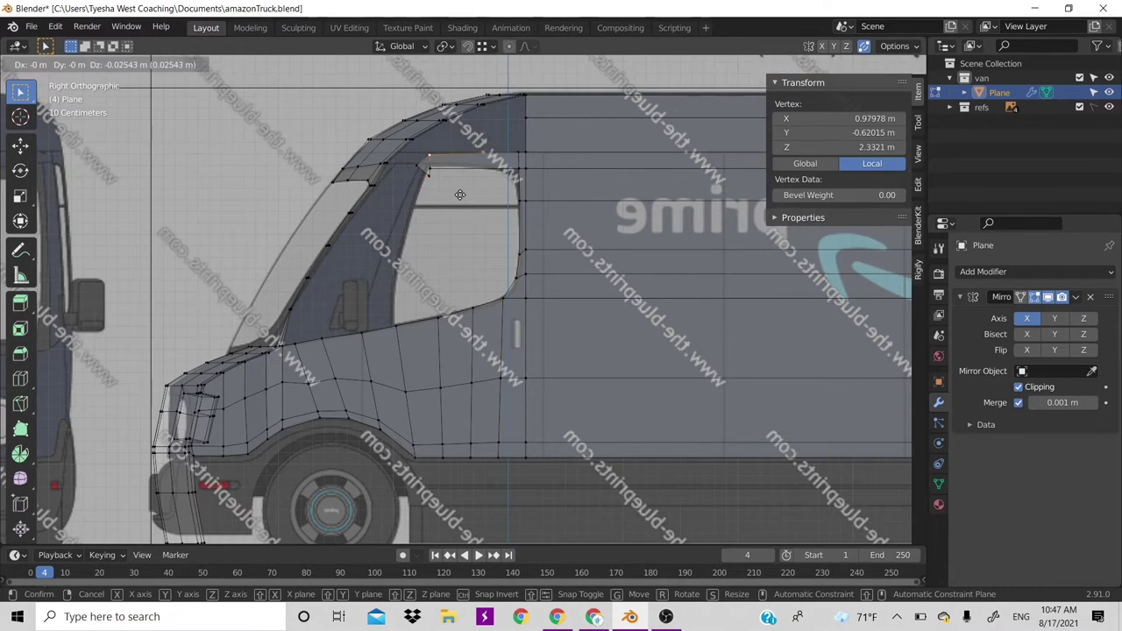
{"action": "left_click", "coordinate": [460, 195]}
{"action": "key", "text": "g"}
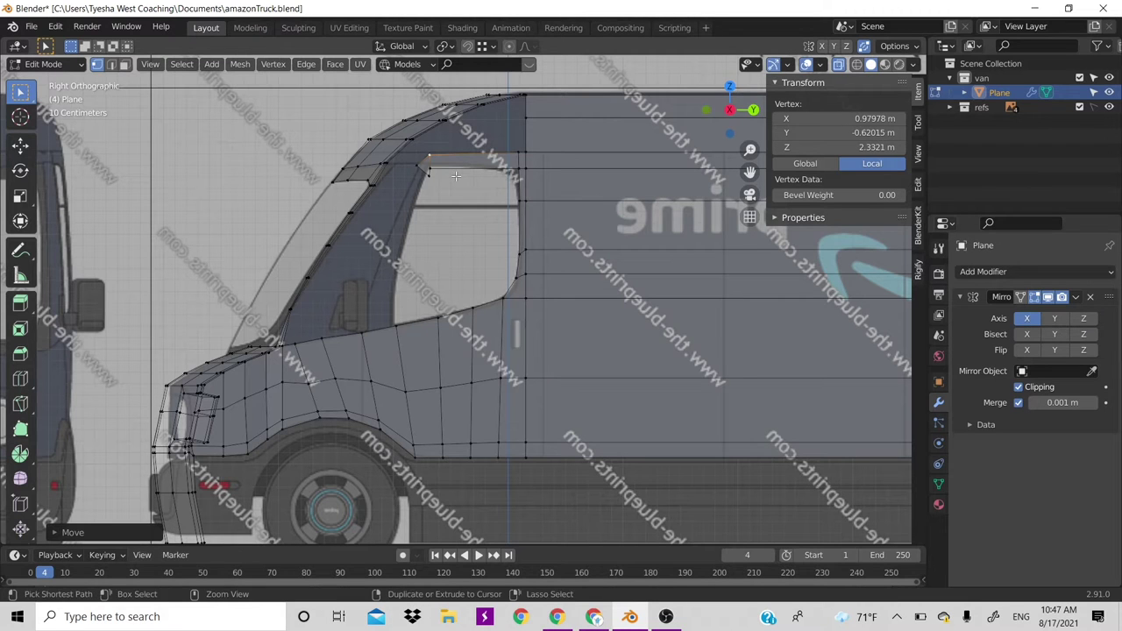
{"action": "left_click", "coordinate": [449, 177]}
{"action": "left_click", "coordinate": [430, 173]}
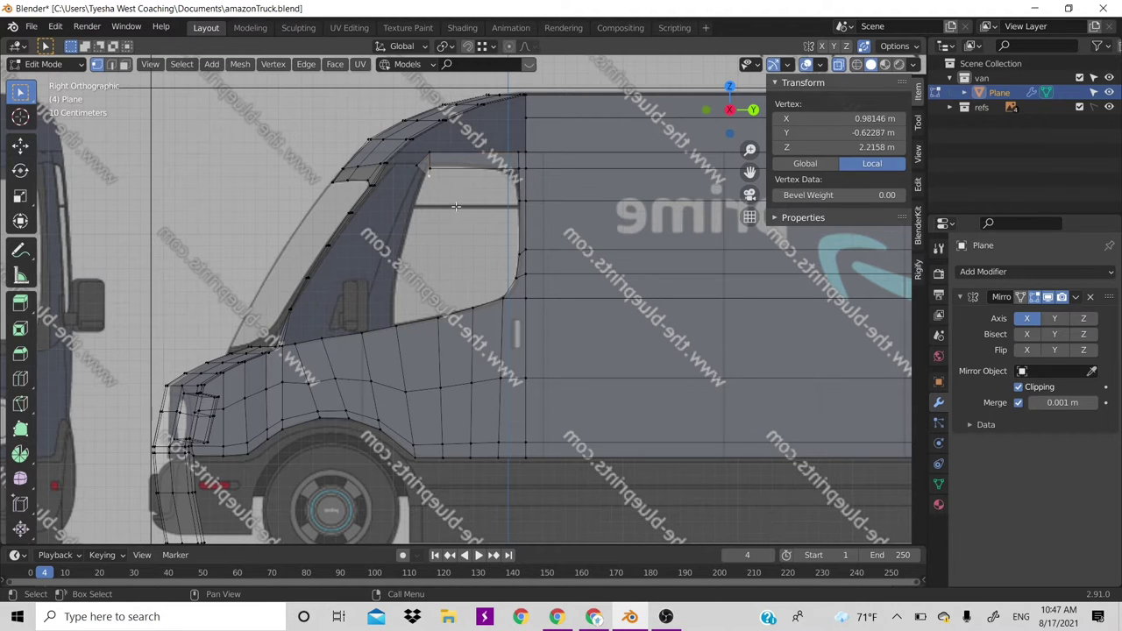
{"action": "key", "text": "g"}
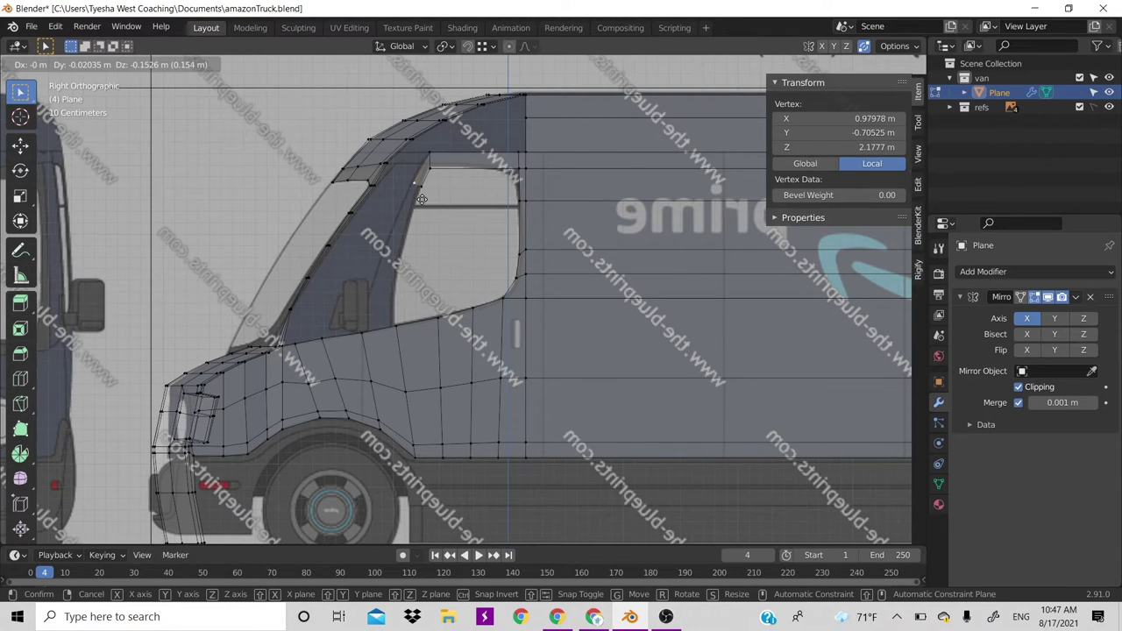
Extend the short frame edge down the A-pillar in two extrusions
{"action": "left_click", "coordinate": [421, 200]}
{"action": "key", "text": "2"}
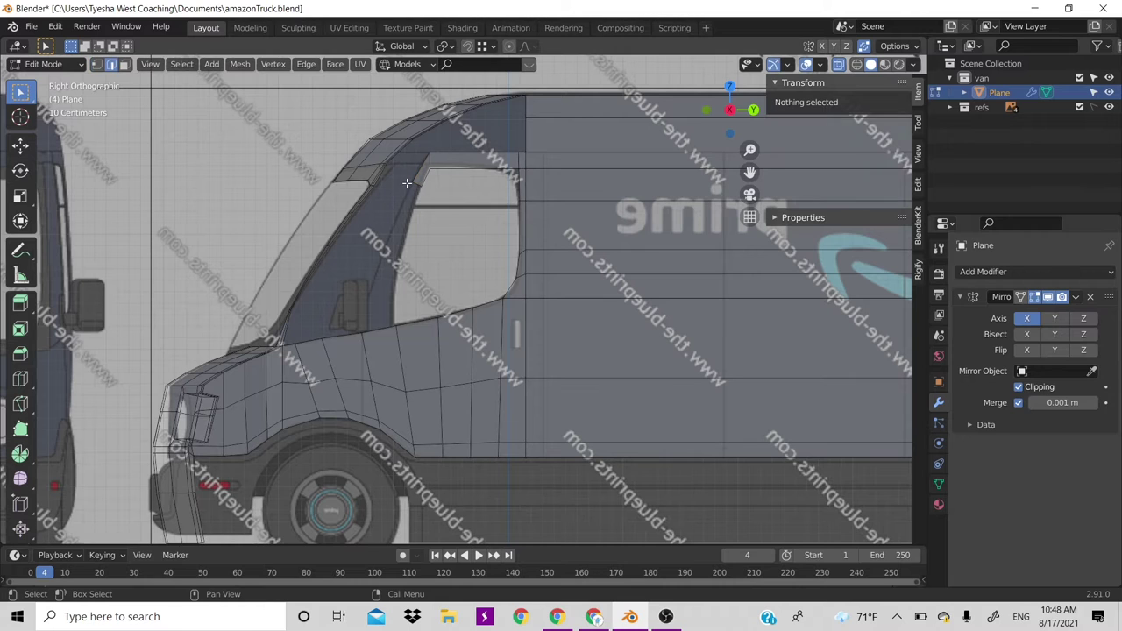
{"action": "left_click", "coordinate": [413, 188]}
{"action": "key", "text": "g"}
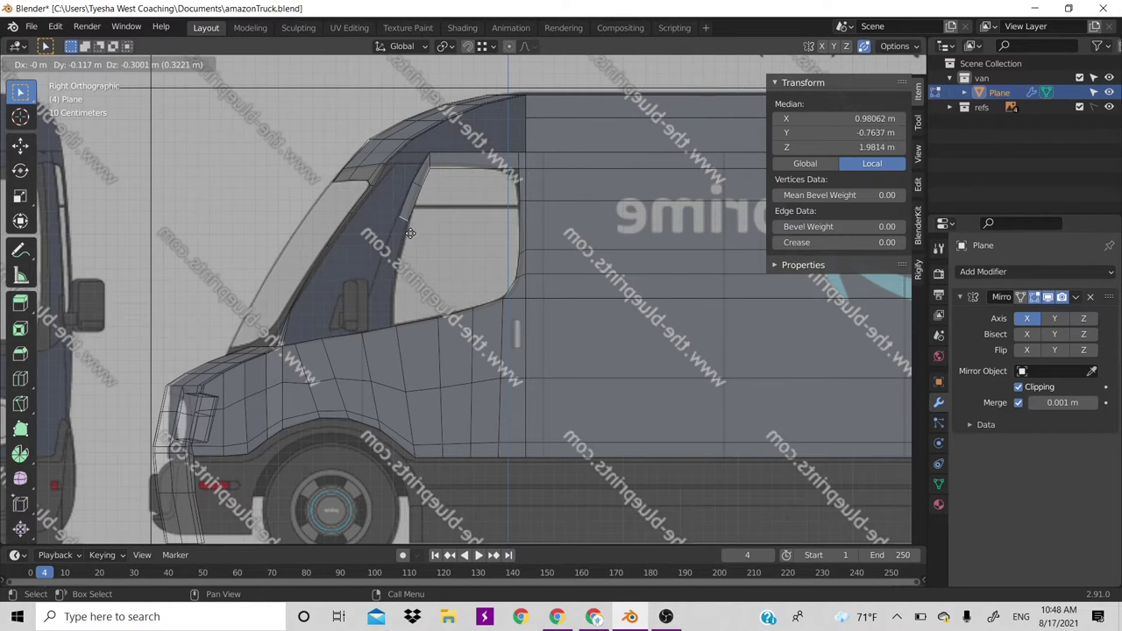
{"action": "left_click", "coordinate": [401, 219]}
{"action": "key", "text": "e"}
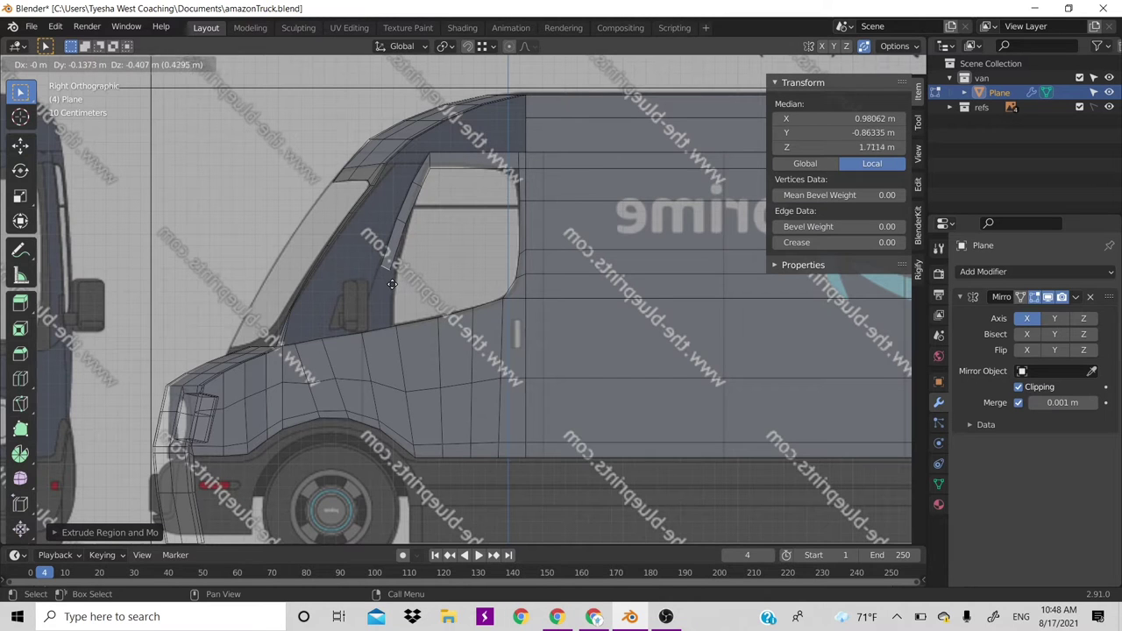
{"action": "left_click", "coordinate": [392, 277]}
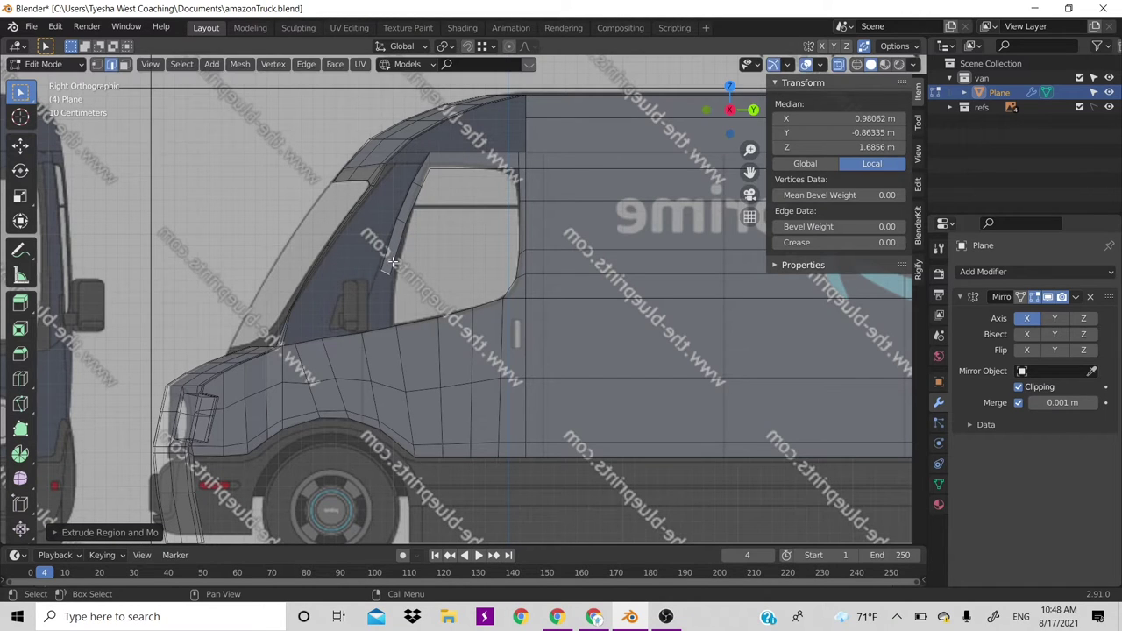
Widen the pillar edge and lower it toward the window sill
{"action": "left_click", "coordinate": [390, 276]}
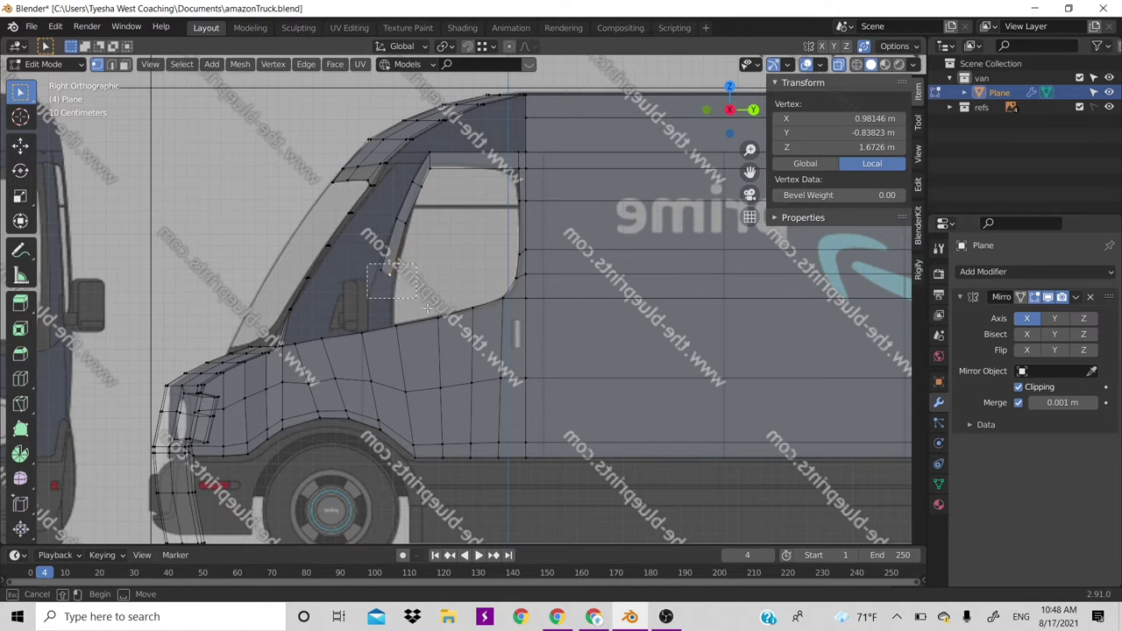
{"action": "left_click", "coordinate": [420, 288], "text": "shift"}
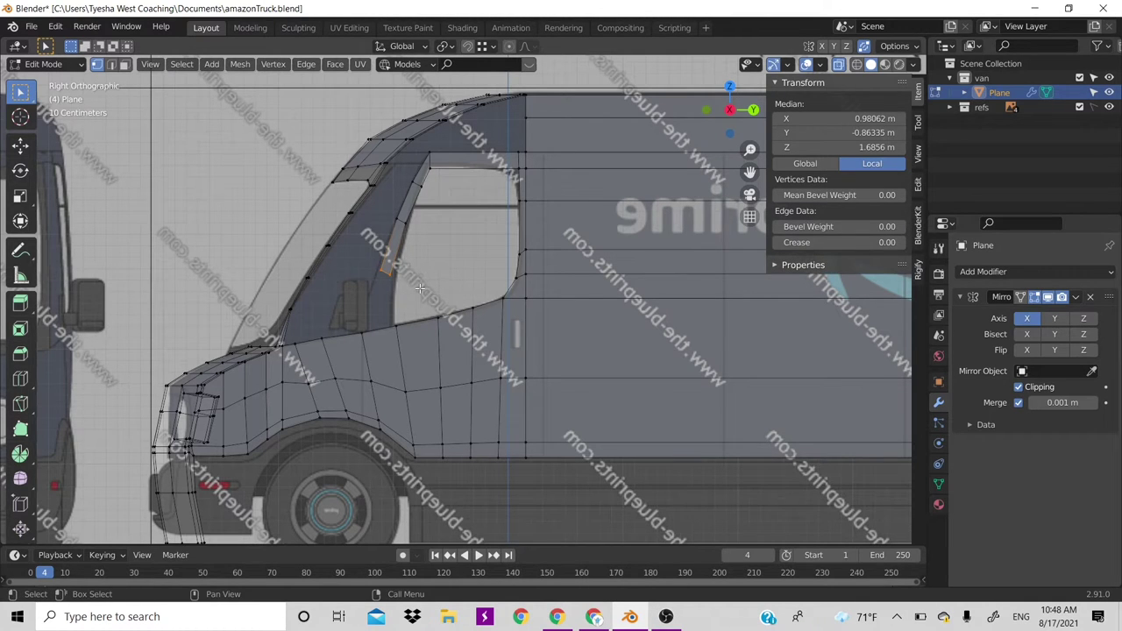
{"action": "key", "text": "s"}
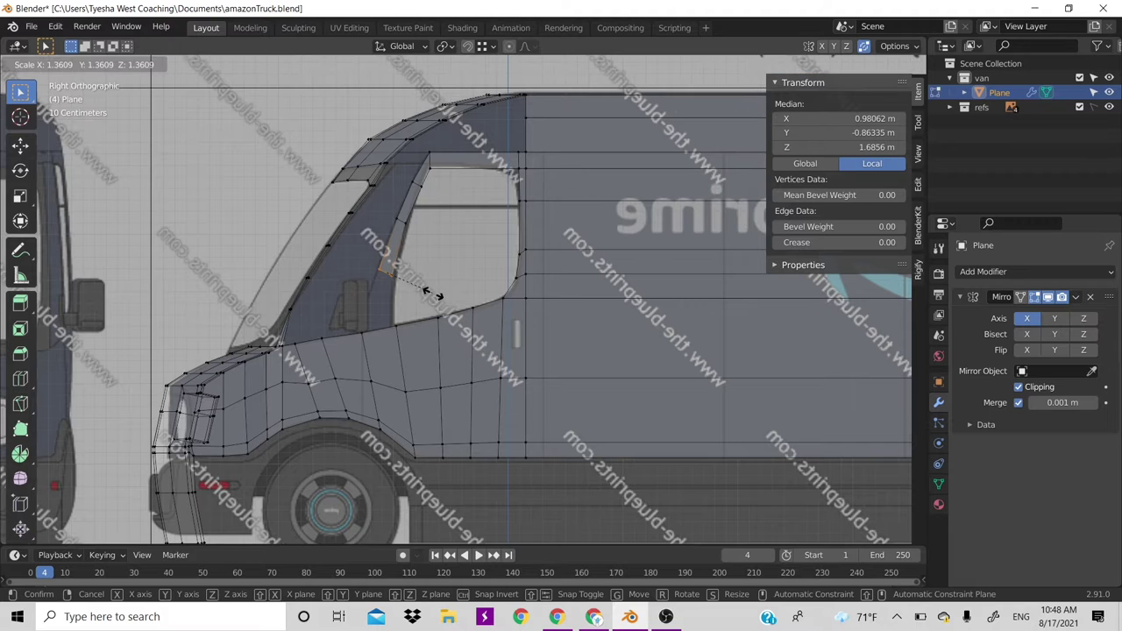
{"action": "left_click", "coordinate": [430, 293]}
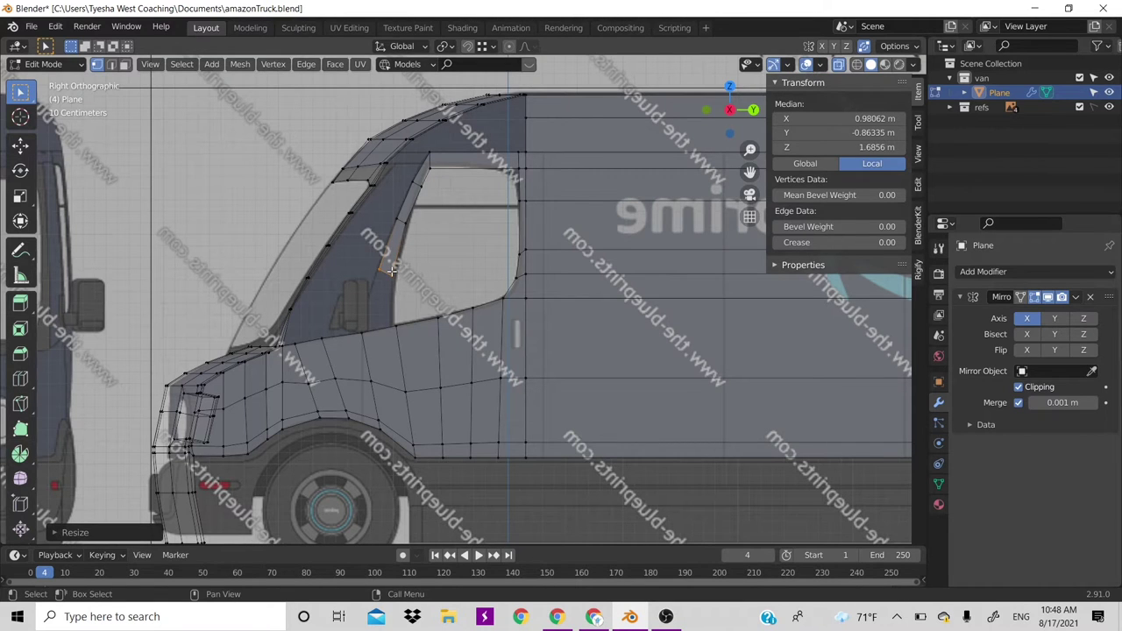
{"action": "key", "text": "g"}
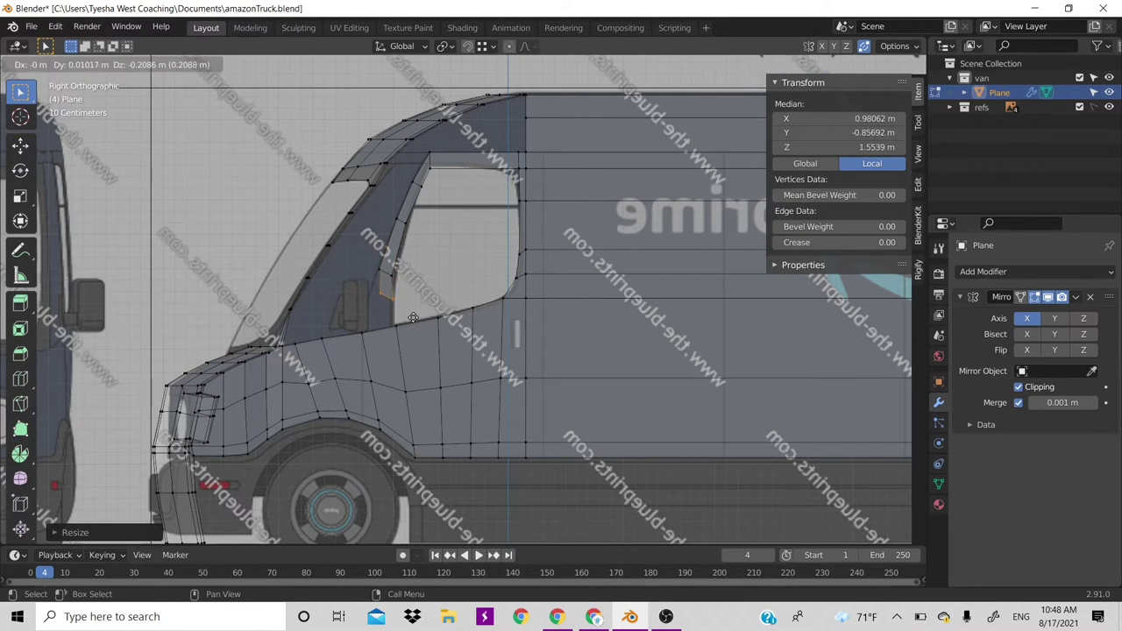
{"action": "left_click", "coordinate": [409, 332]}
Extrude another frame edge, scale it, and rotate the frame vertices around X
{"action": "key", "text": "e"}
{"action": "left_click", "coordinate": [421, 331]}
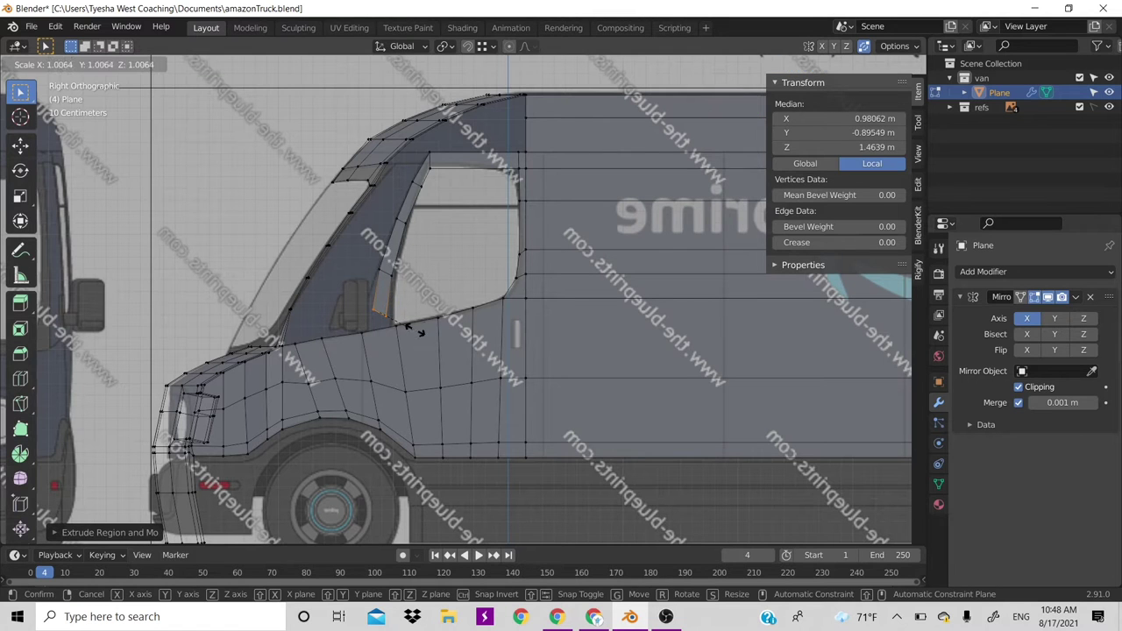
{"action": "key", "text": "s"}
{"action": "left_click", "coordinate": [444, 323]}
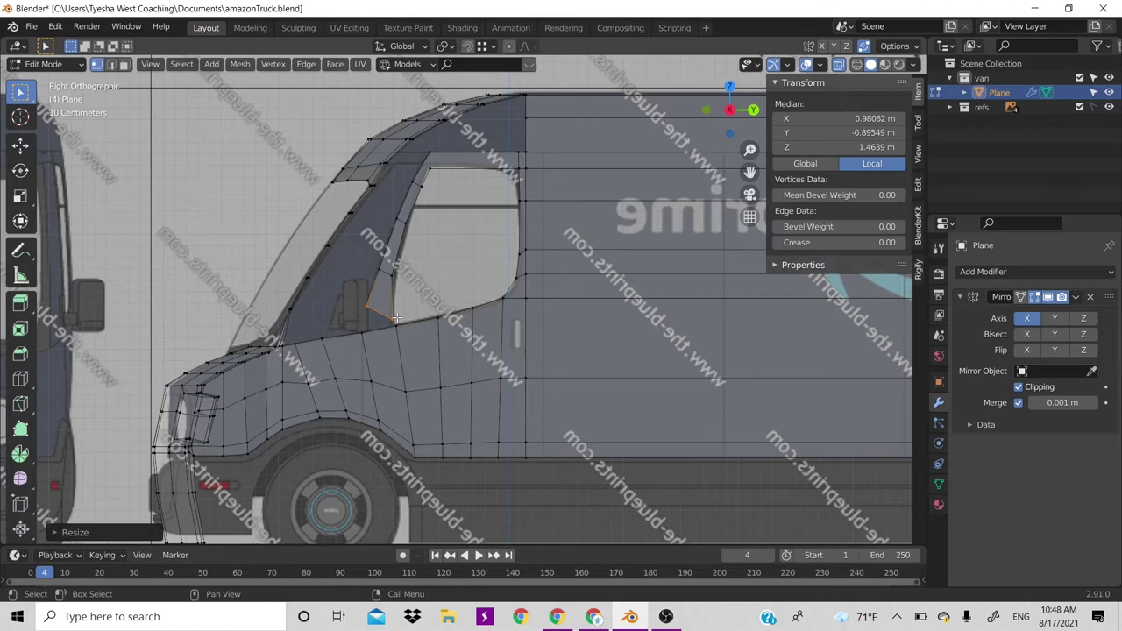
{"action": "key", "text": "r"}
{"action": "key", "text": "x"}
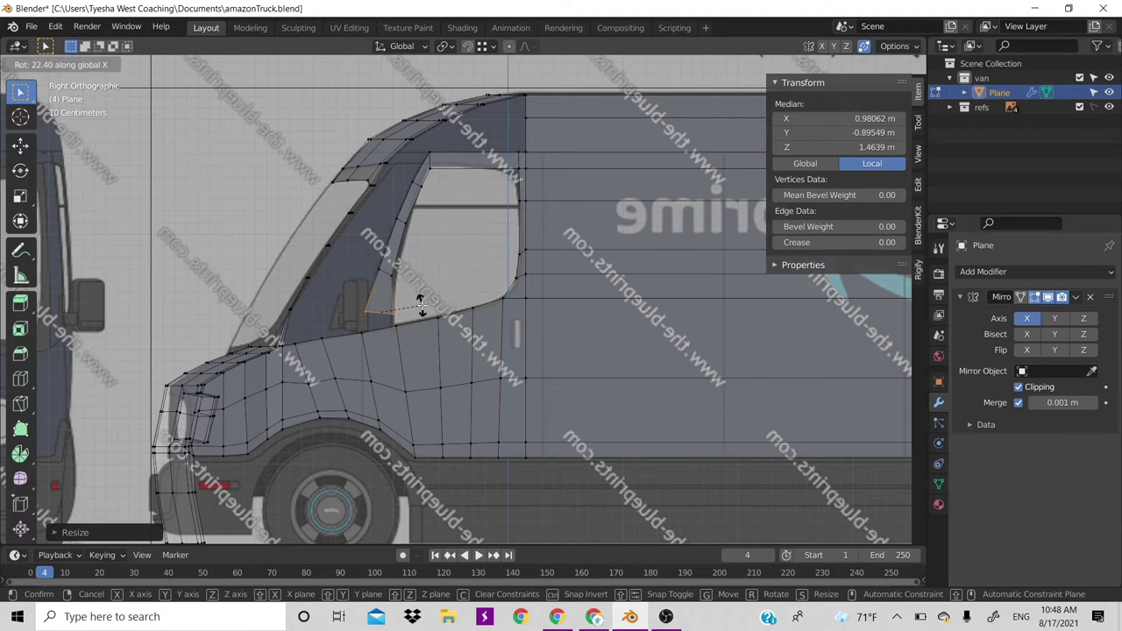
{"action": "left_click", "coordinate": [384, 317]}
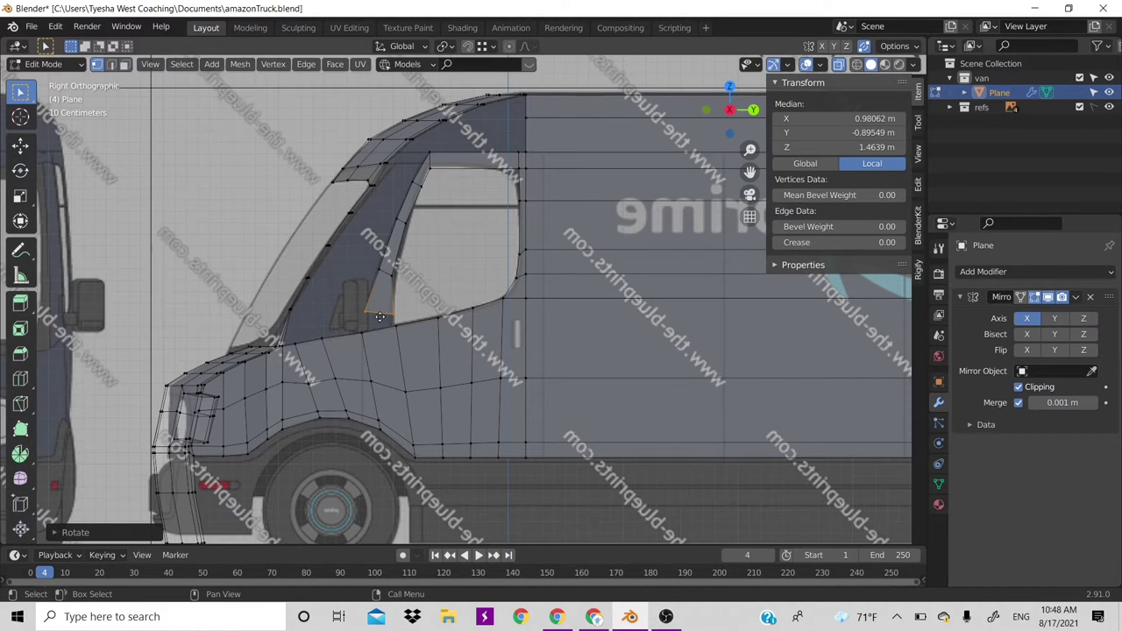
Reposition the window's lower corner vertices to follow the blueprint's window edge
{"action": "key", "text": "g"}
{"action": "left_click", "coordinate": [385, 334]}
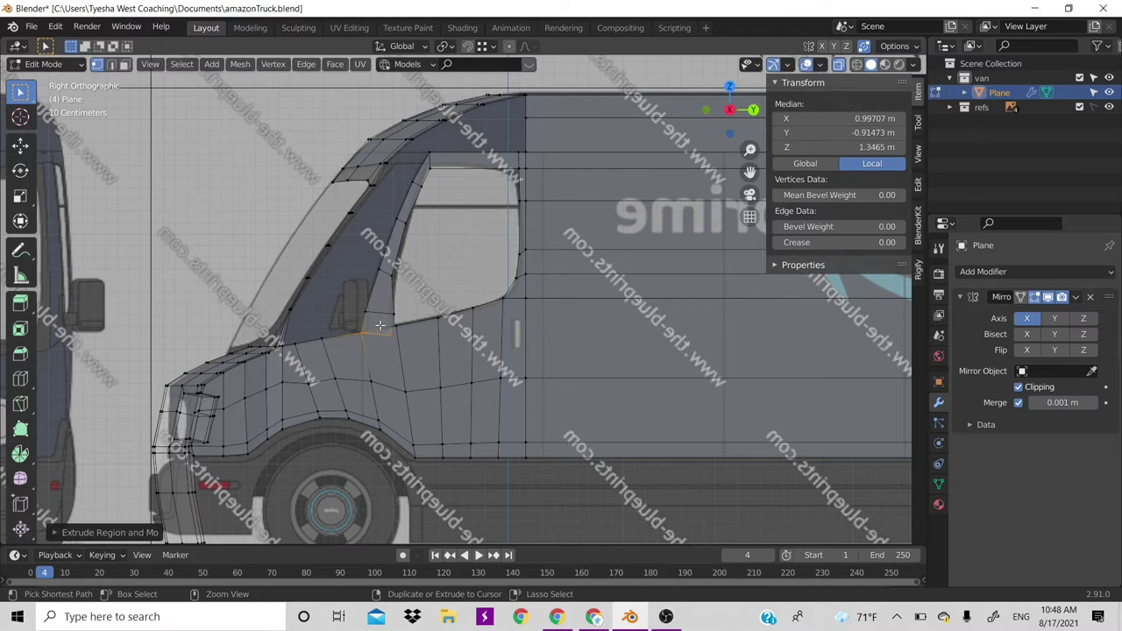
{"action": "left_click", "coordinate": [390, 334]}
{"action": "key", "text": "g"}
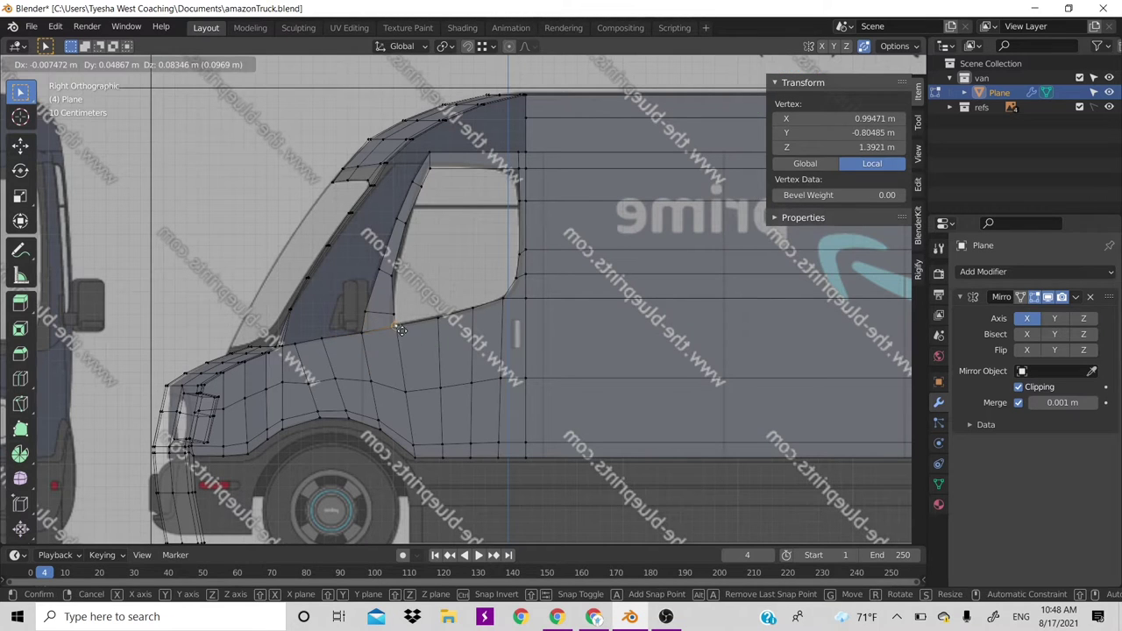
{"action": "left_click", "coordinate": [395, 279]}
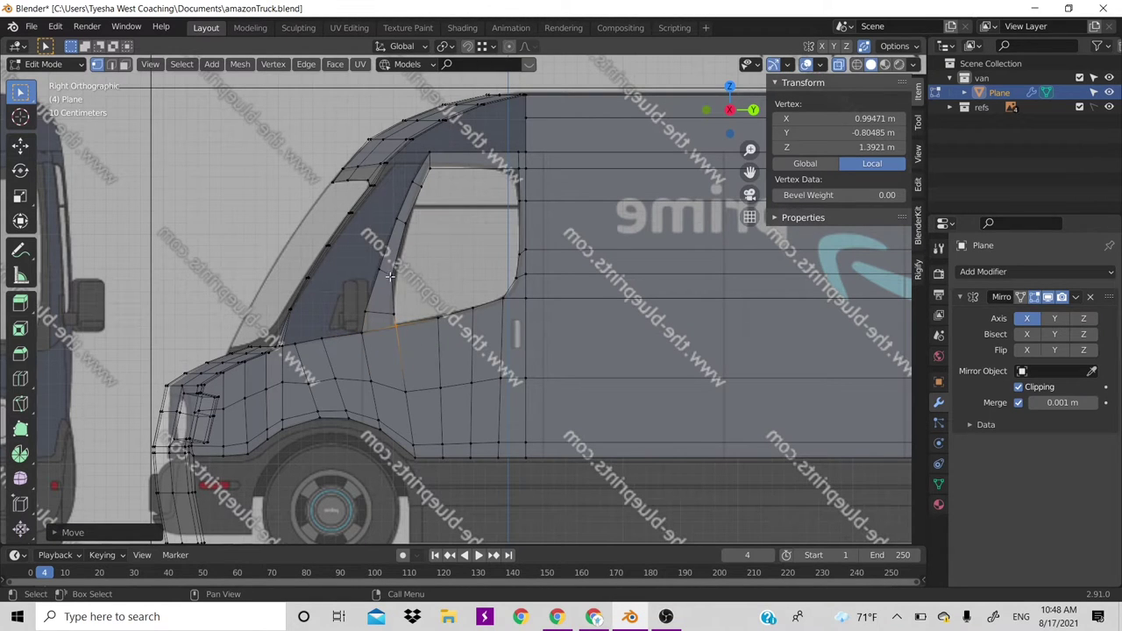
{"action": "key", "text": "g"}
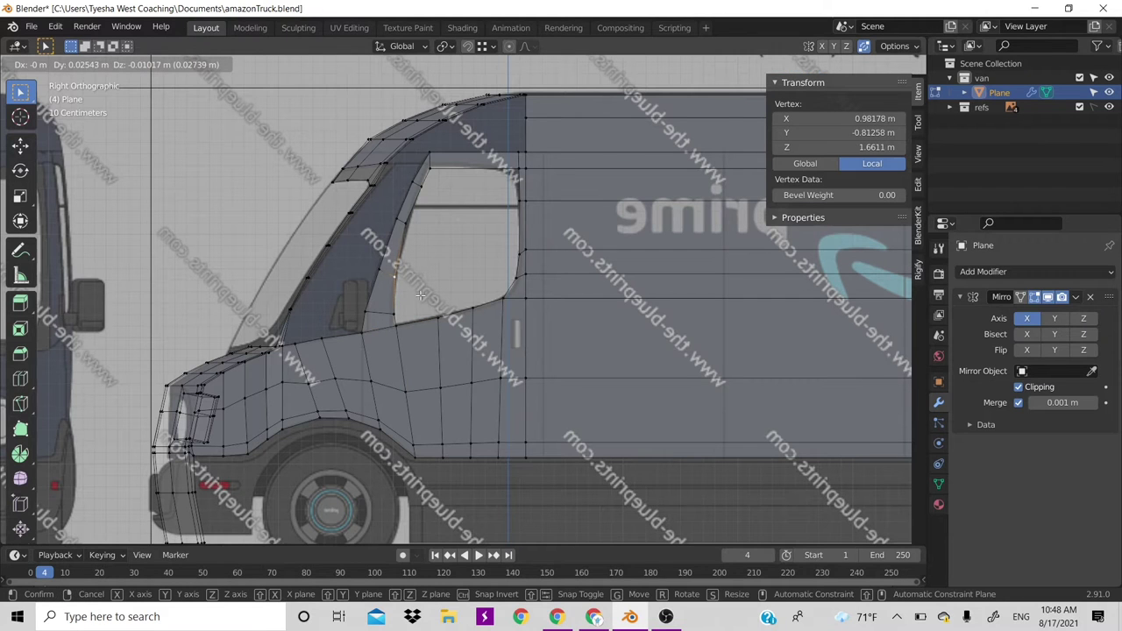
{"action": "left_click", "coordinate": [418, 292]}
Align an A-pillar vertex and the window's top corner vertex with the blueprint
{"action": "left_click", "coordinate": [378, 268]}
{"action": "key", "text": "g"}
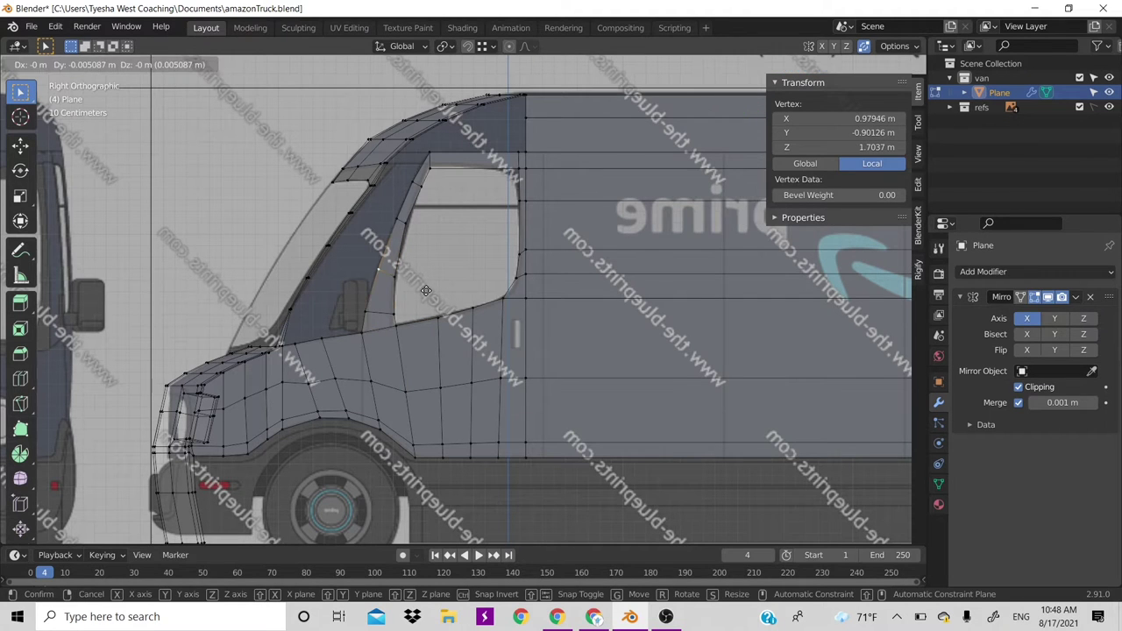
{"action": "left_click", "coordinate": [426, 291]}
{"action": "left_click", "coordinate": [429, 167]}
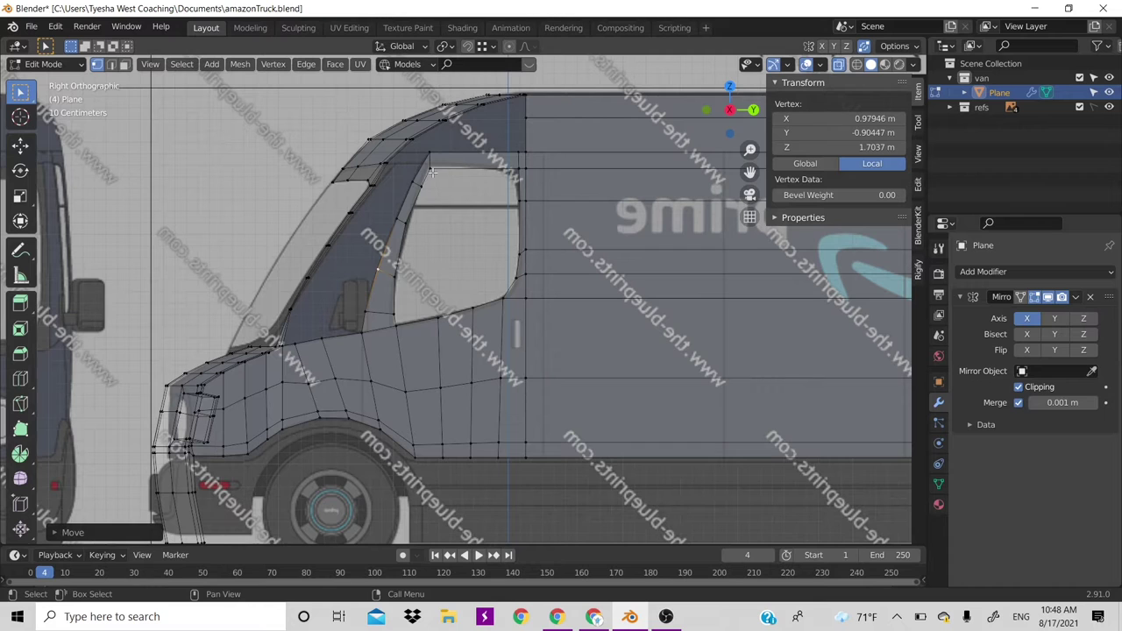
{"action": "key", "text": "g"}
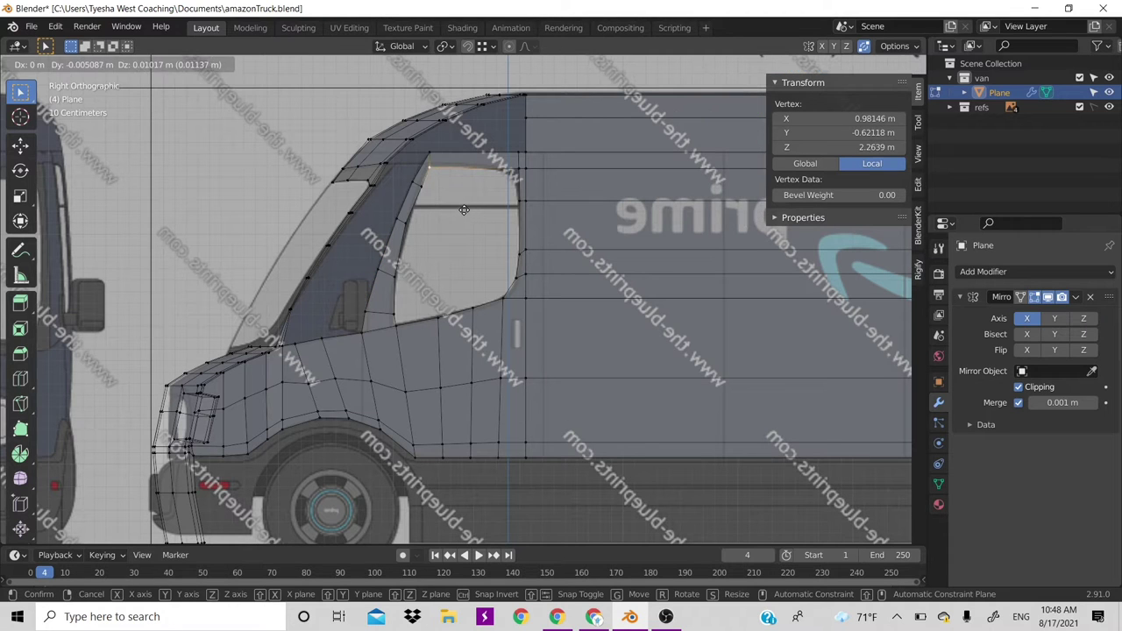
{"action": "left_click", "coordinate": [464, 210]}
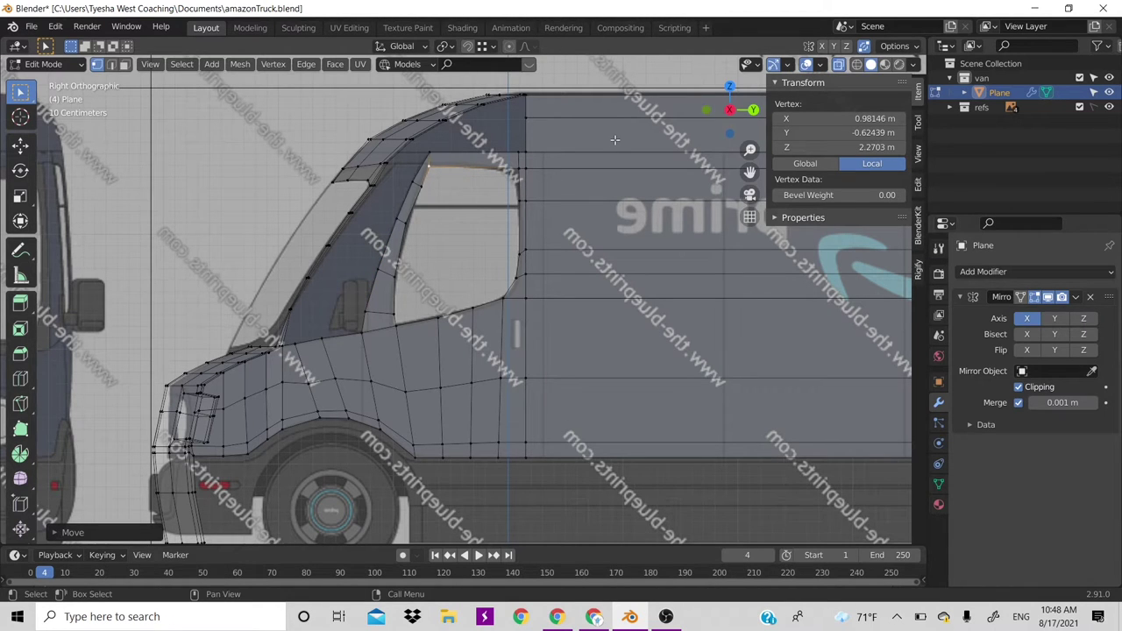
Settle a window-frame vertex lower along the A-pillar, then save amazonTruck.blend
{"action": "left_click", "coordinate": [397, 325]}
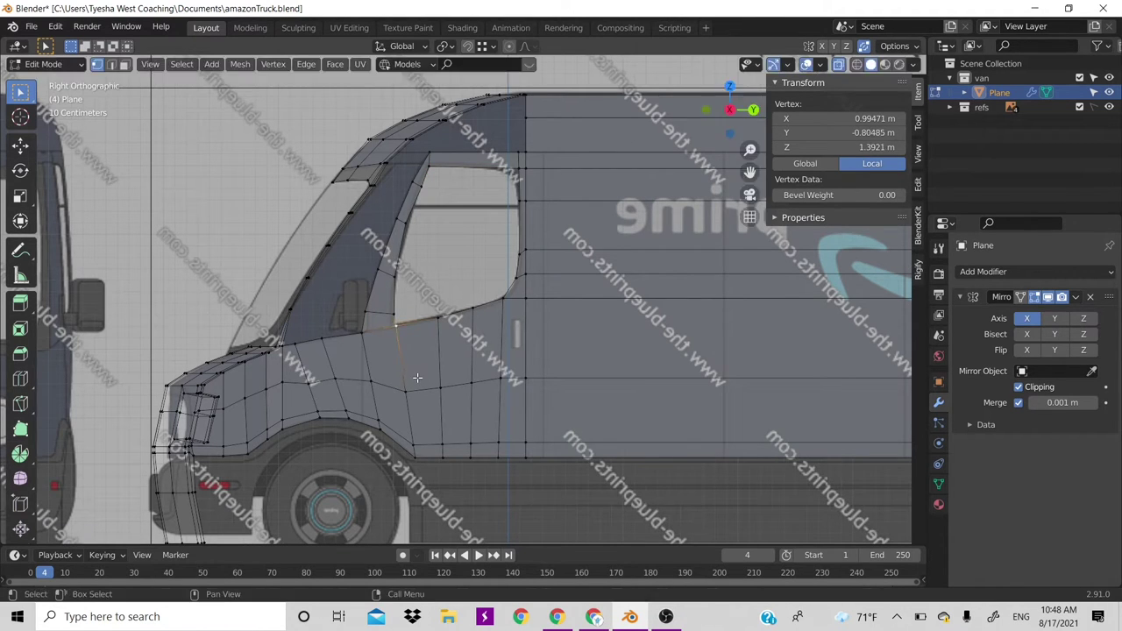
{"action": "left_click", "coordinate": [408, 227]}
{"action": "key", "text": "g"}
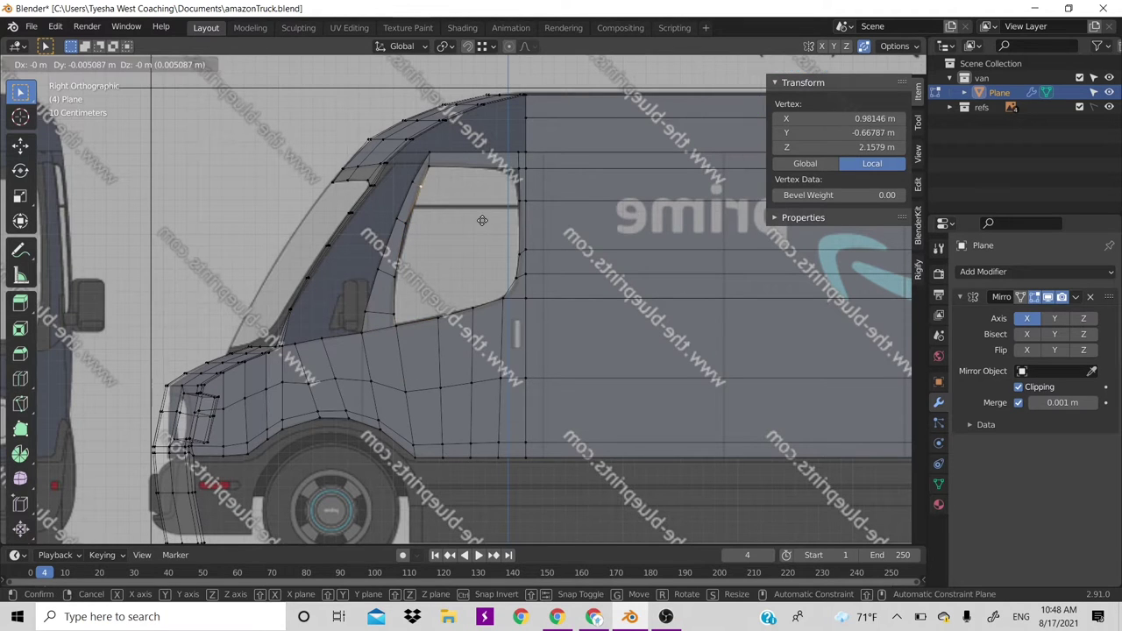
{"action": "left_click", "coordinate": [401, 219]}
{"action": "key", "text": "ctrl+z"}
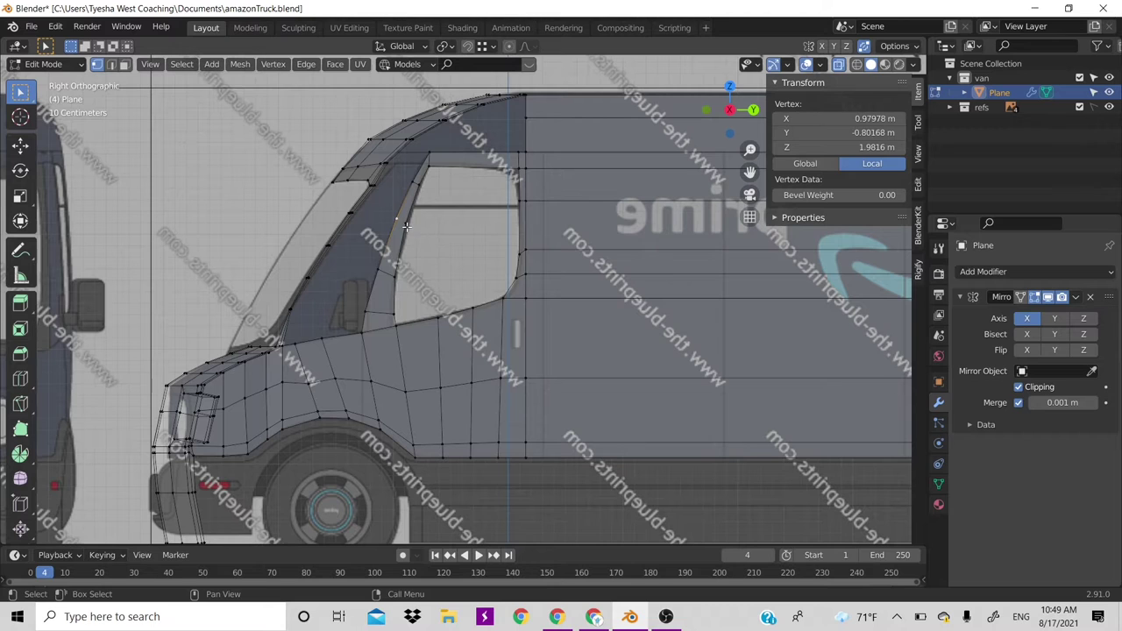
{"action": "key", "text": "g"}
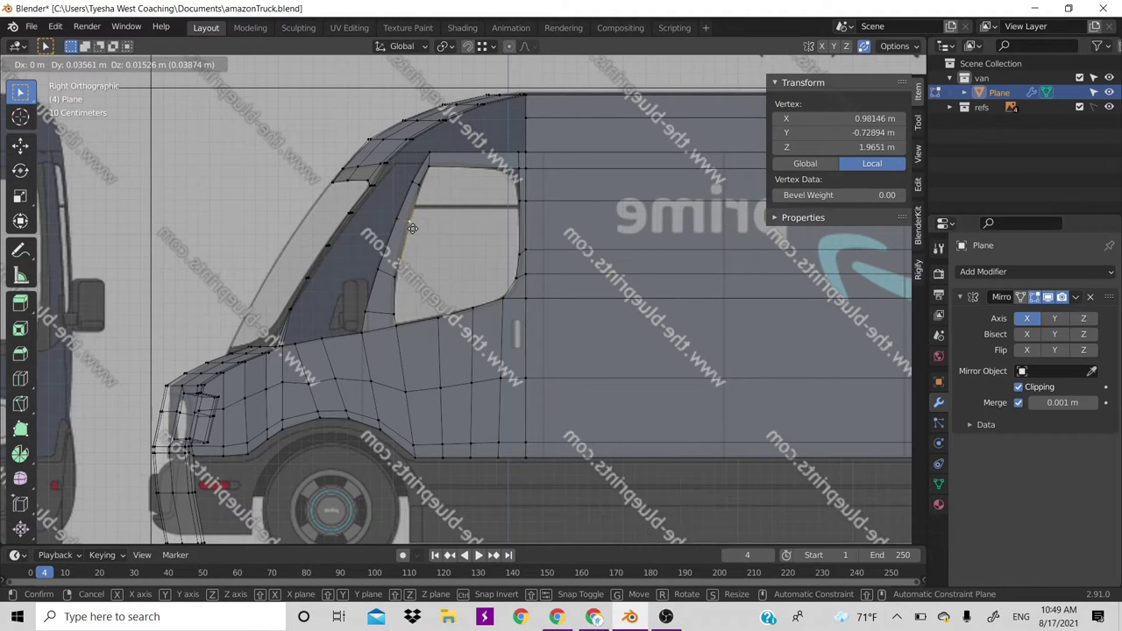
{"action": "left_click", "coordinate": [411, 228]}
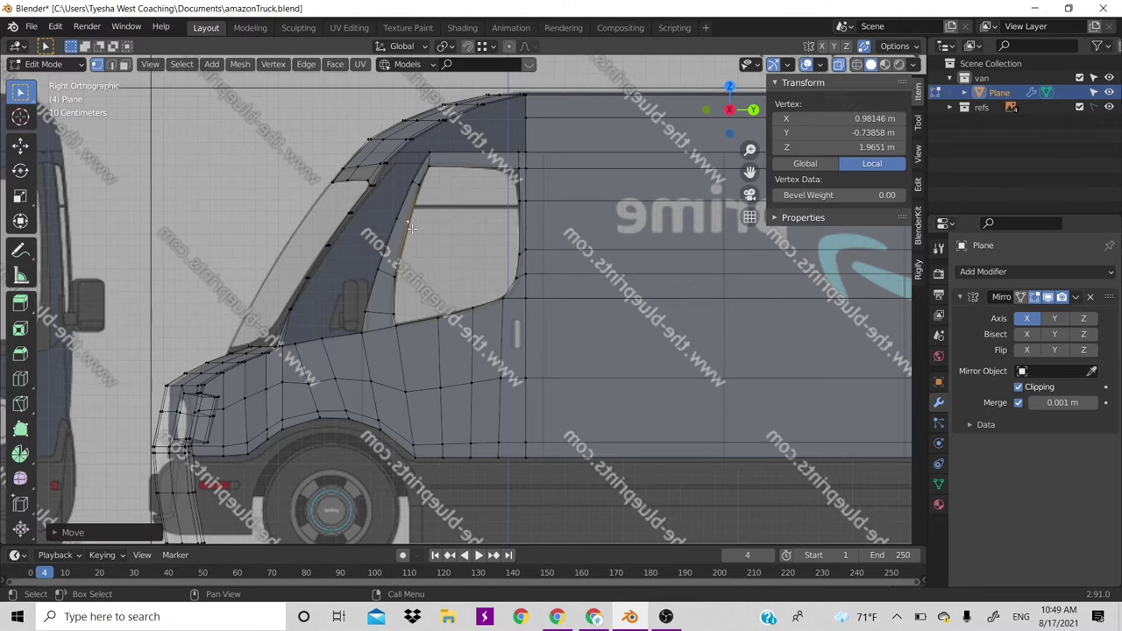
{"action": "key", "text": "ctrl+s"}
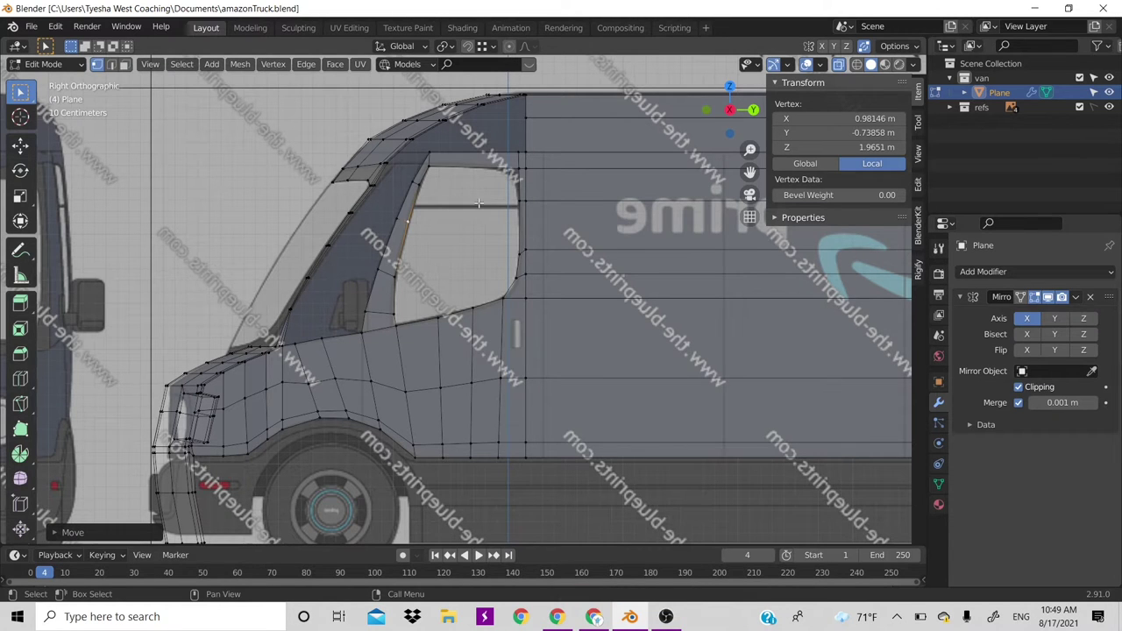
Turn off the overlays and orbit to a front three-quarter view of the solid van cab
{"action": "left_click", "coordinate": [807, 64]}
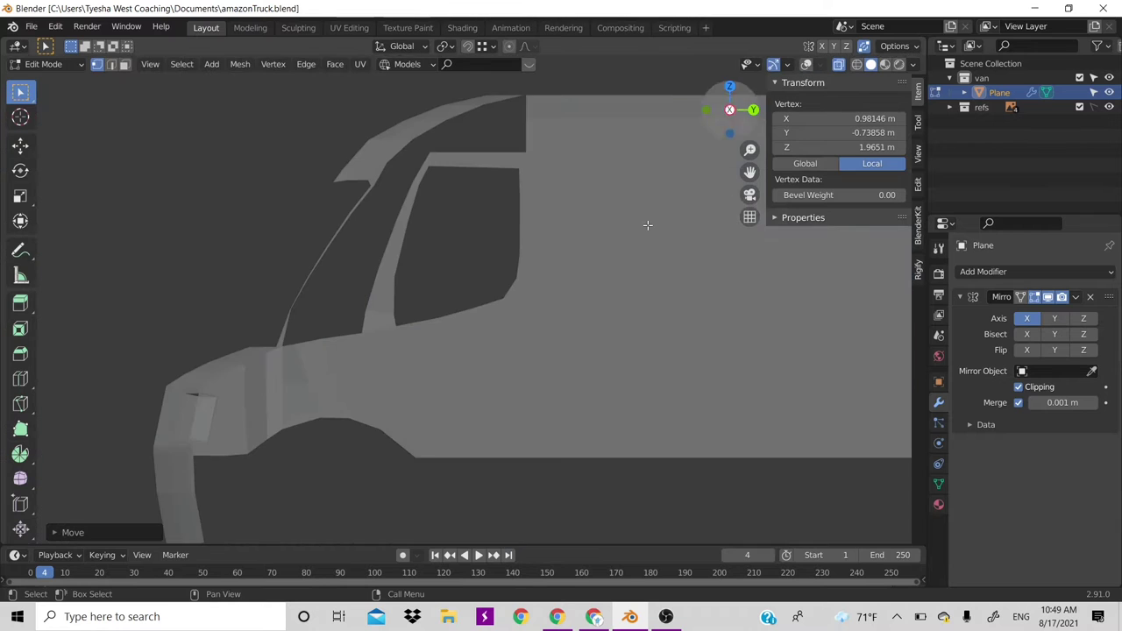
{"action": "scroll", "coordinate": [647, 226], "scroll_direction": "down", "scroll_amount": 2}
{"action": "left_click_drag", "start_coordinate": [729, 110], "coordinate": [666, 123]}
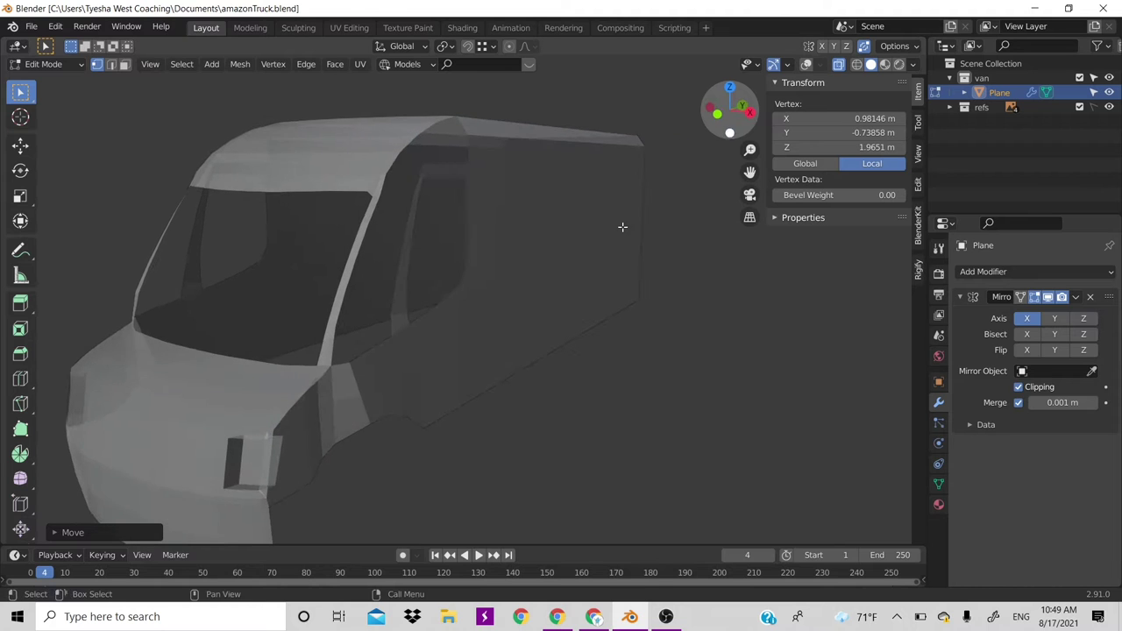
{"action": "left_click_drag", "start_coordinate": [667, 122], "coordinate": [621, 225]}
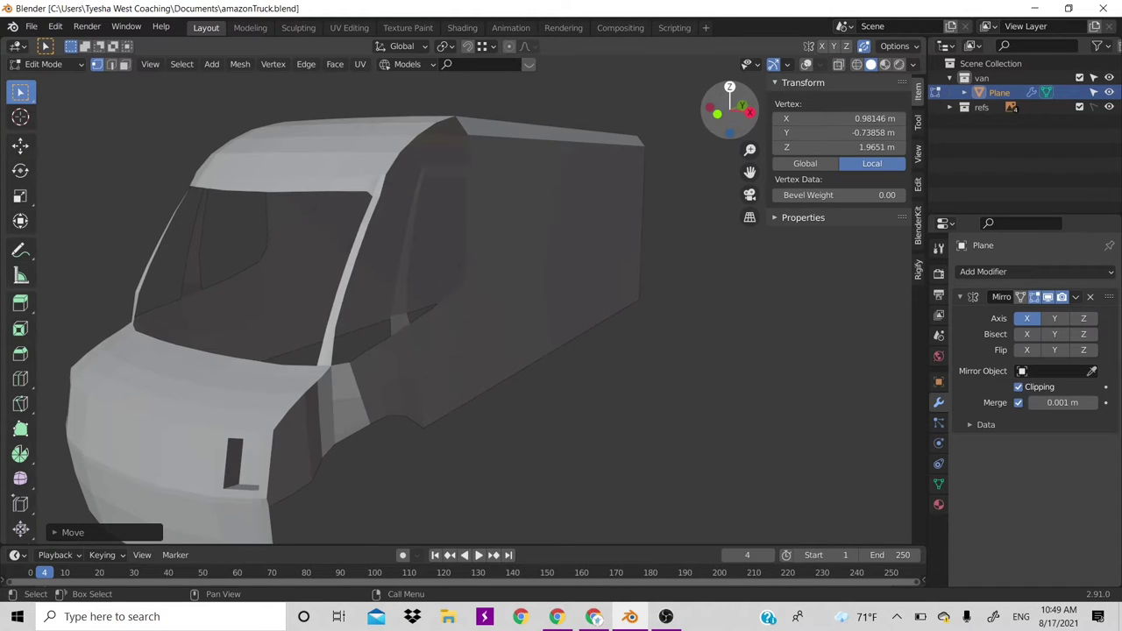
{"action": "left_click_drag", "start_coordinate": [729, 110], "coordinate": [728, 110]}
Turn the see-through view back on and loop-cut two edge loops above the side window
{"action": "left_click", "coordinate": [806, 65]}
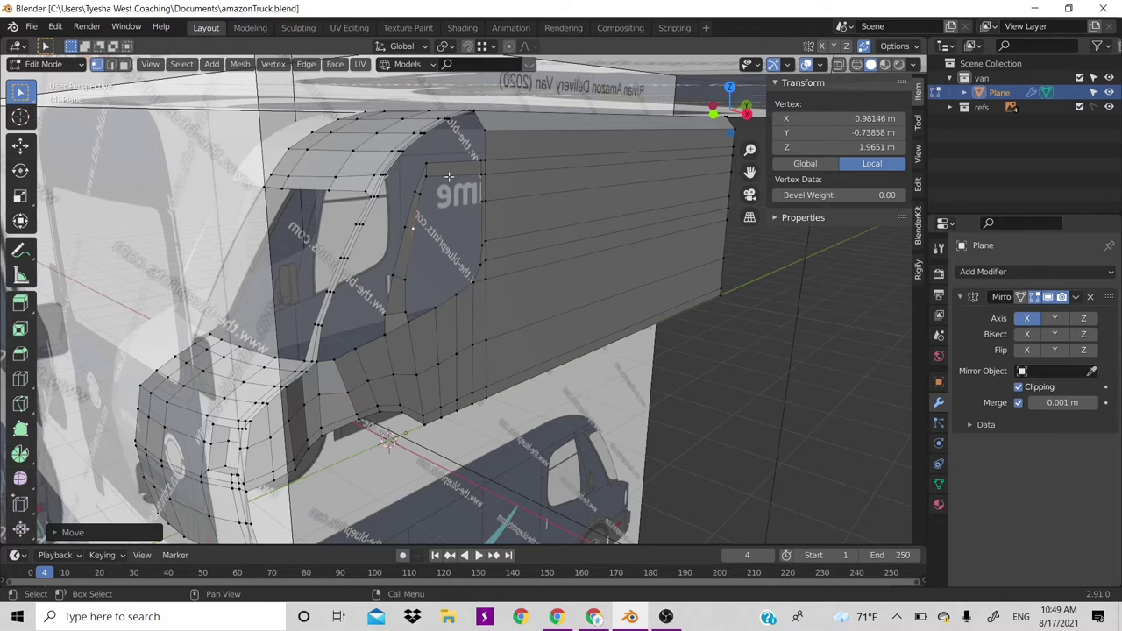
{"action": "key", "text": "ctrl+r"}
{"action": "left_click", "coordinate": [449, 178]}
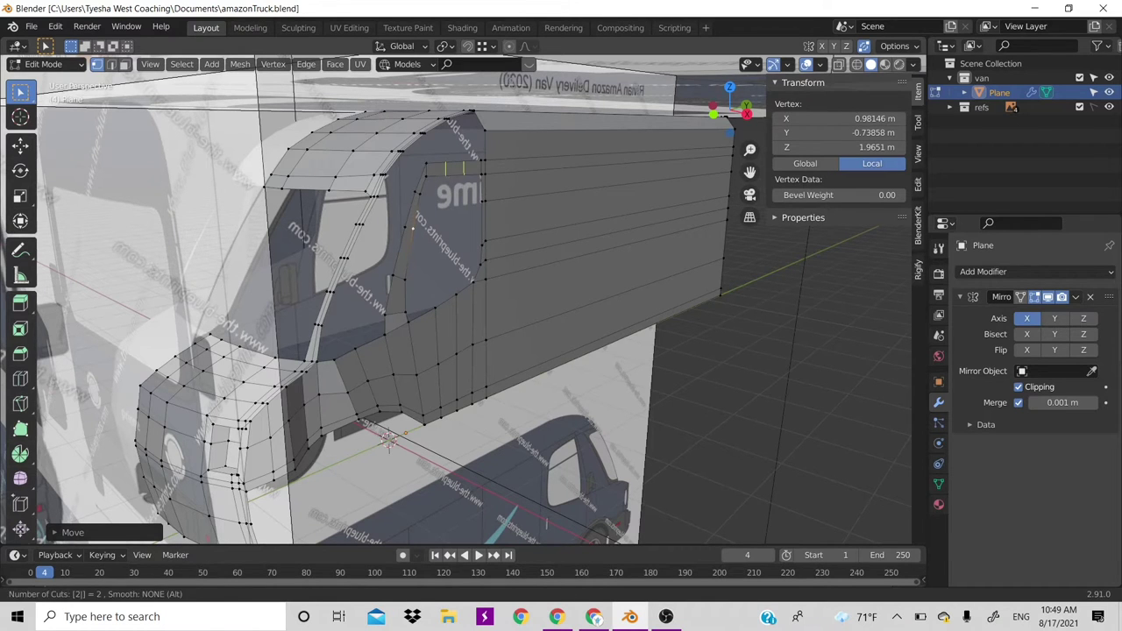
{"action": "left_click", "coordinate": [445, 176]}
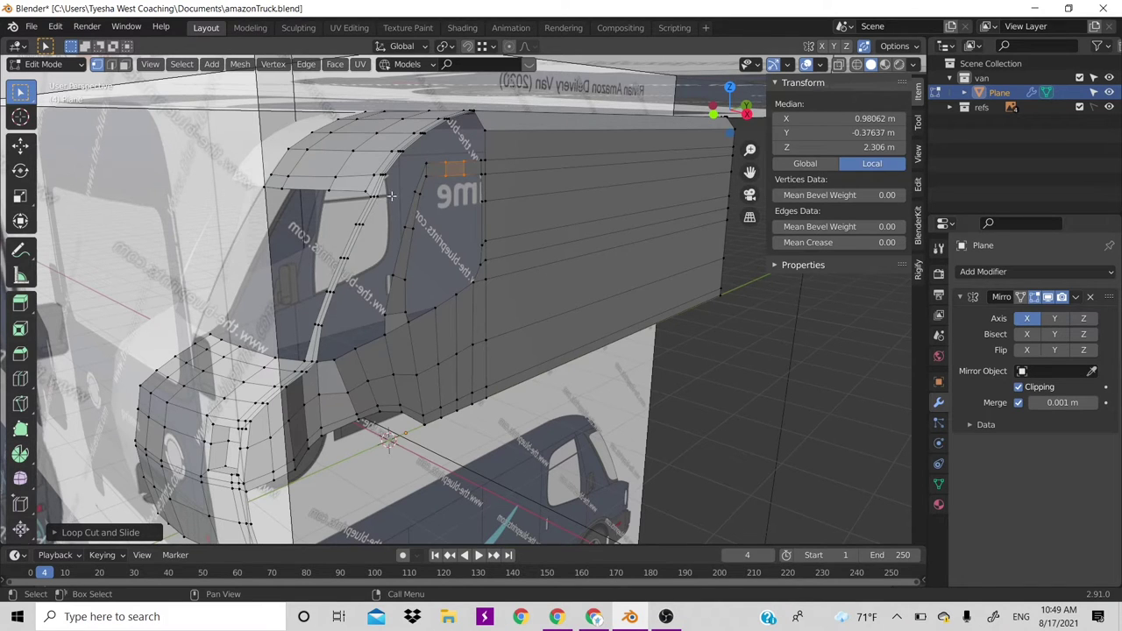
Select the edge path along the lower window edge from the A-pillar base
{"action": "left_click", "coordinate": [355, 355]}
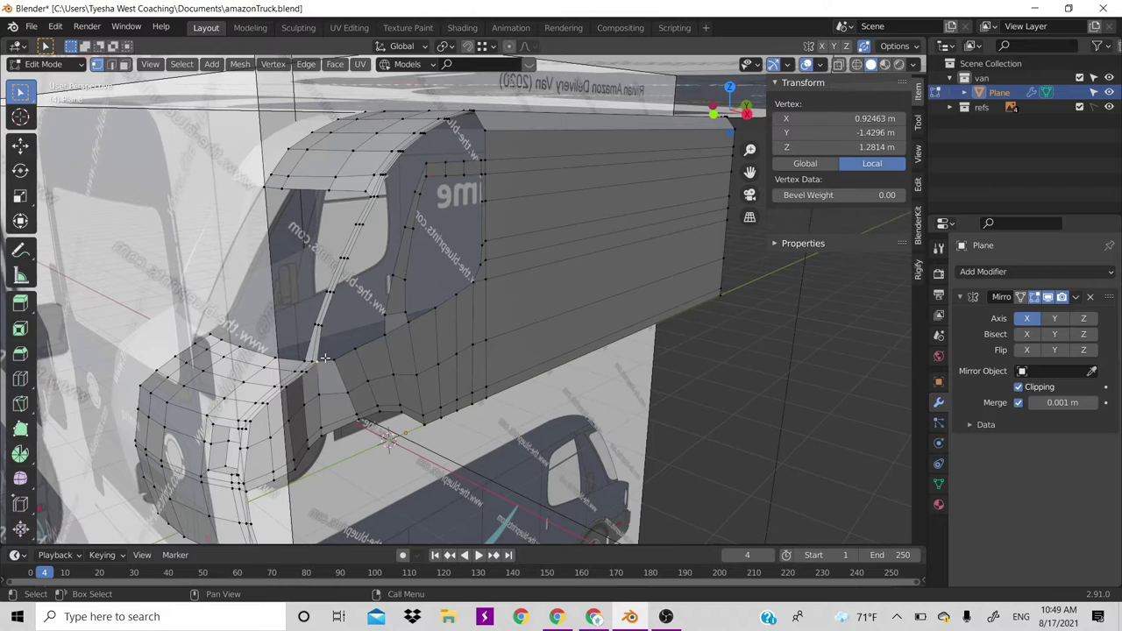
{"action": "left_click", "coordinate": [330, 363]}
{"action": "left_click", "coordinate": [329, 363]}
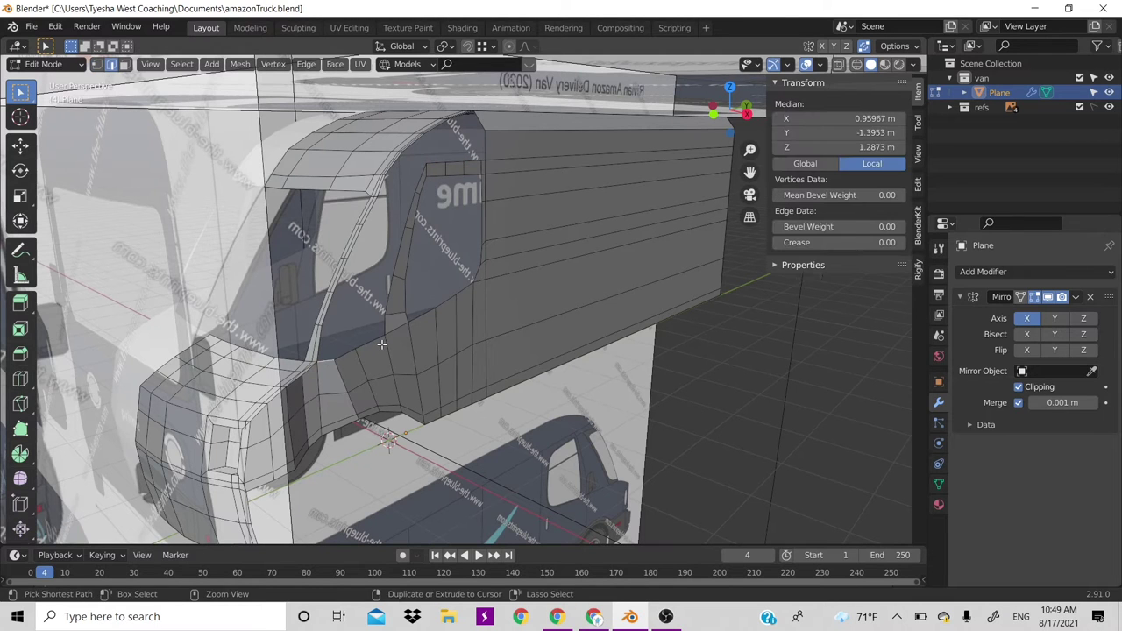
{"action": "left_click", "coordinate": [385, 351], "text": "ctrl"}
{"action": "left_click", "coordinate": [386, 354], "text": "shift"}
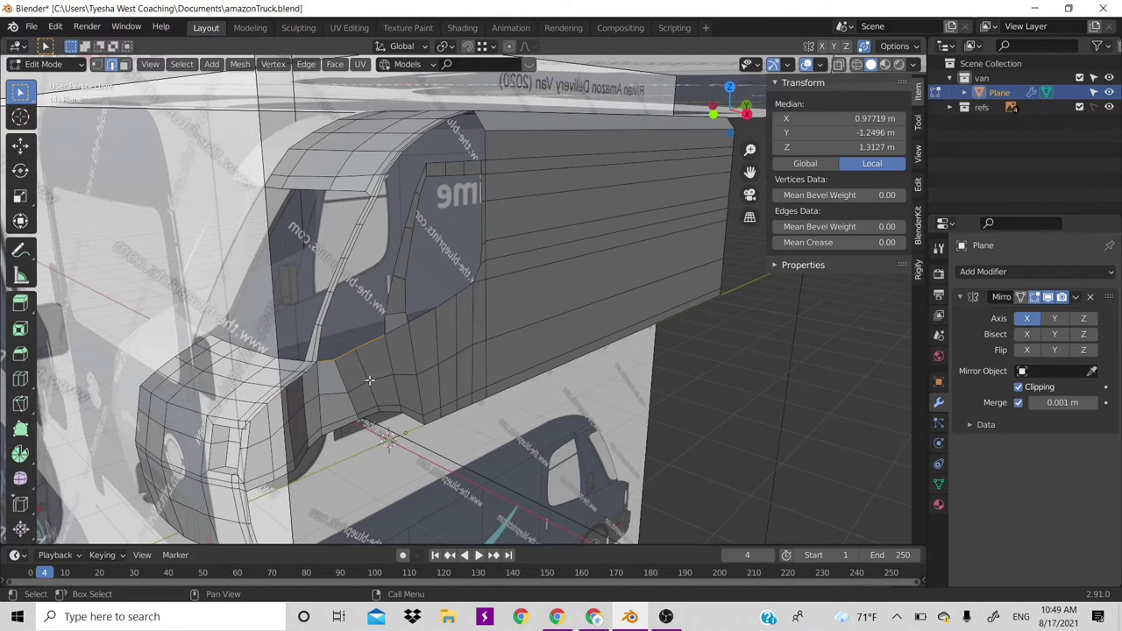
{"action": "mouse_move", "coordinate": [720, 132]}
{"action": "left_mouse_down"}
{"action": "mouse_move", "coordinate": [693, 134]}
{"action": "mouse_move", "coordinate": [724, 112]}
{"action": "mouse_move", "coordinate": [737, 118]}
{"action": "left_mouse_up"}
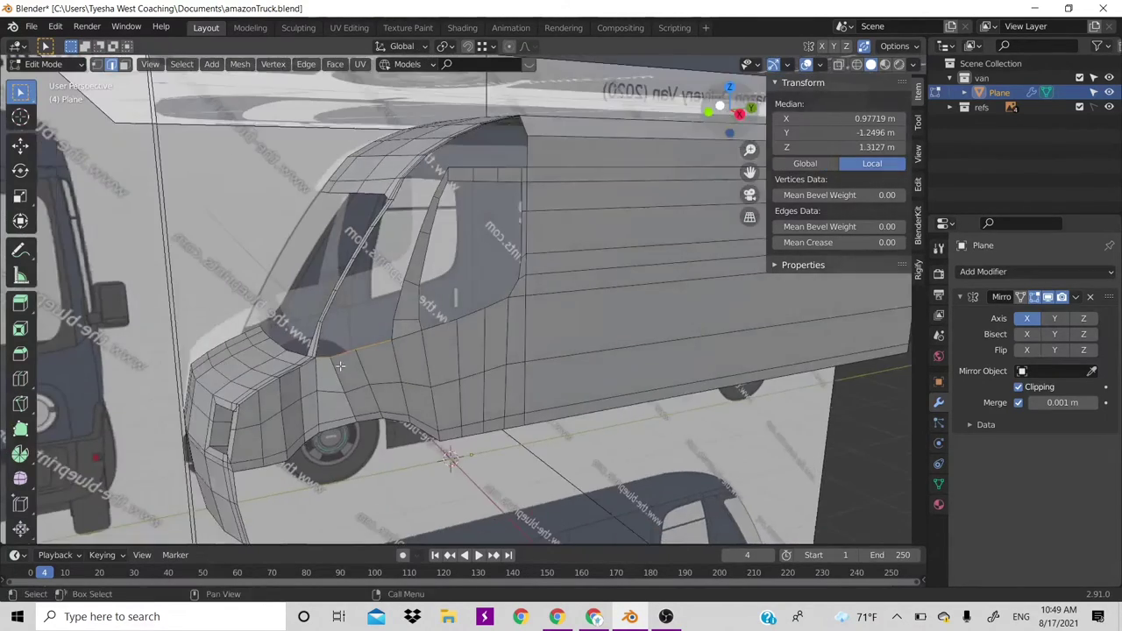
Move the extruded edges, then bring one new vertex toward the windshield corner
{"action": "key", "text": "g"}
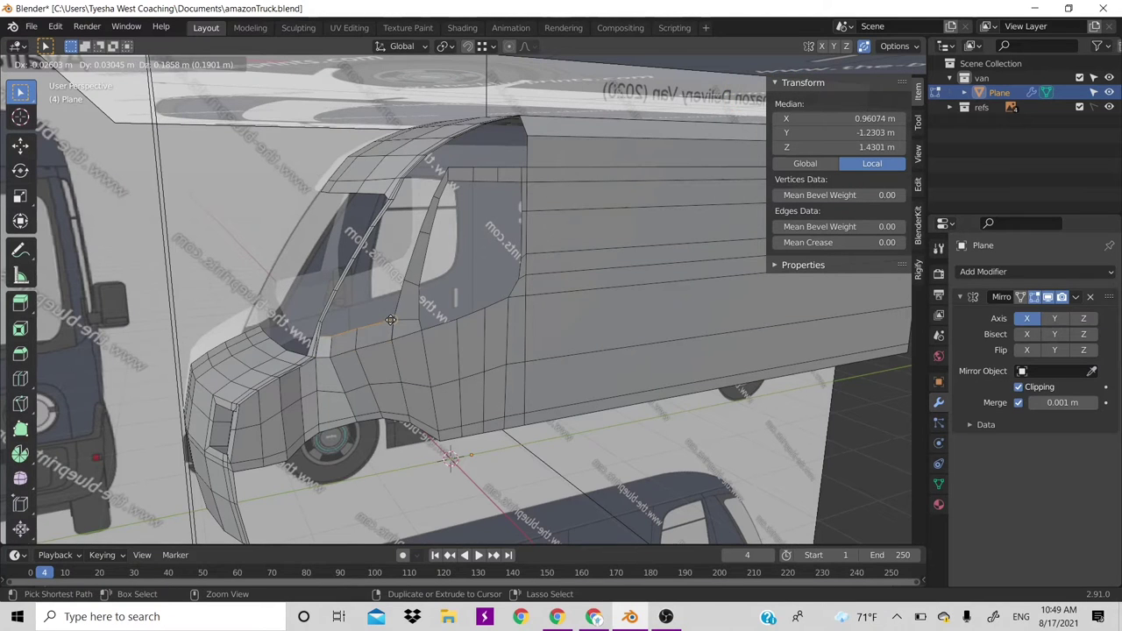
{"action": "left_click", "coordinate": [312, 348]}
{"action": "key", "text": "1"}
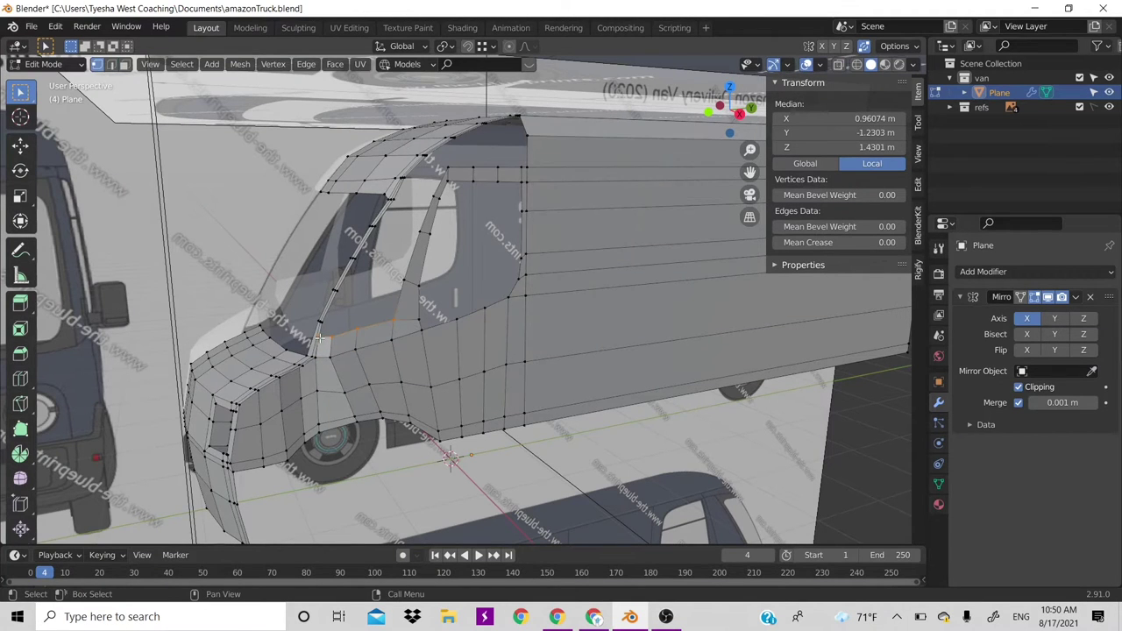
{"action": "left_click", "coordinate": [319, 340]}
{"action": "key", "text": "g"}
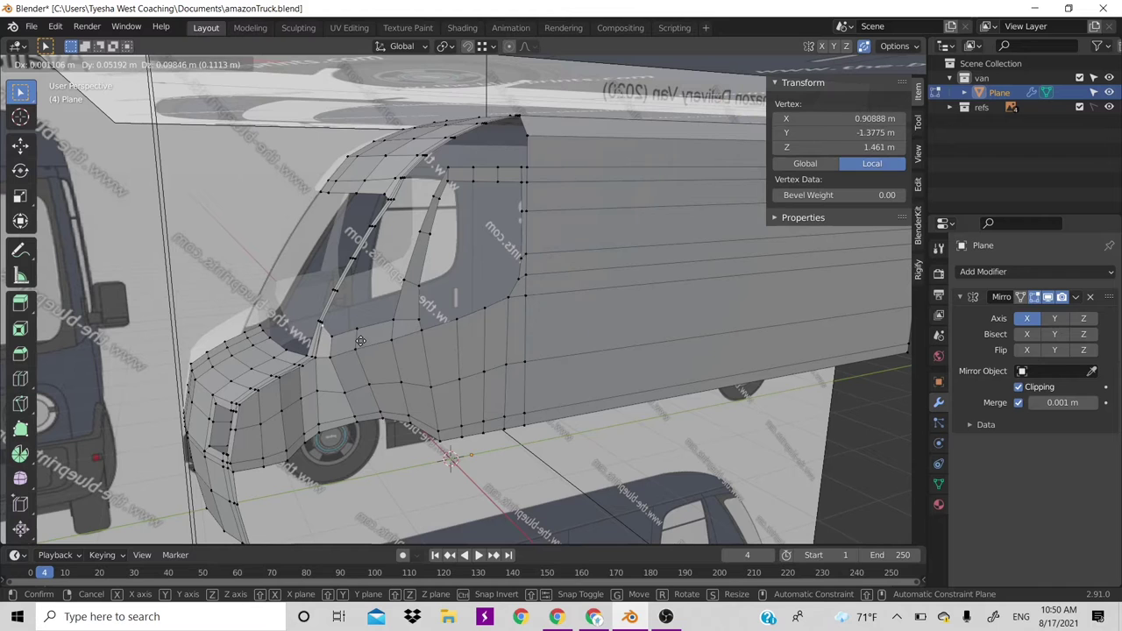
{"action": "key", "text": "ctrl"}
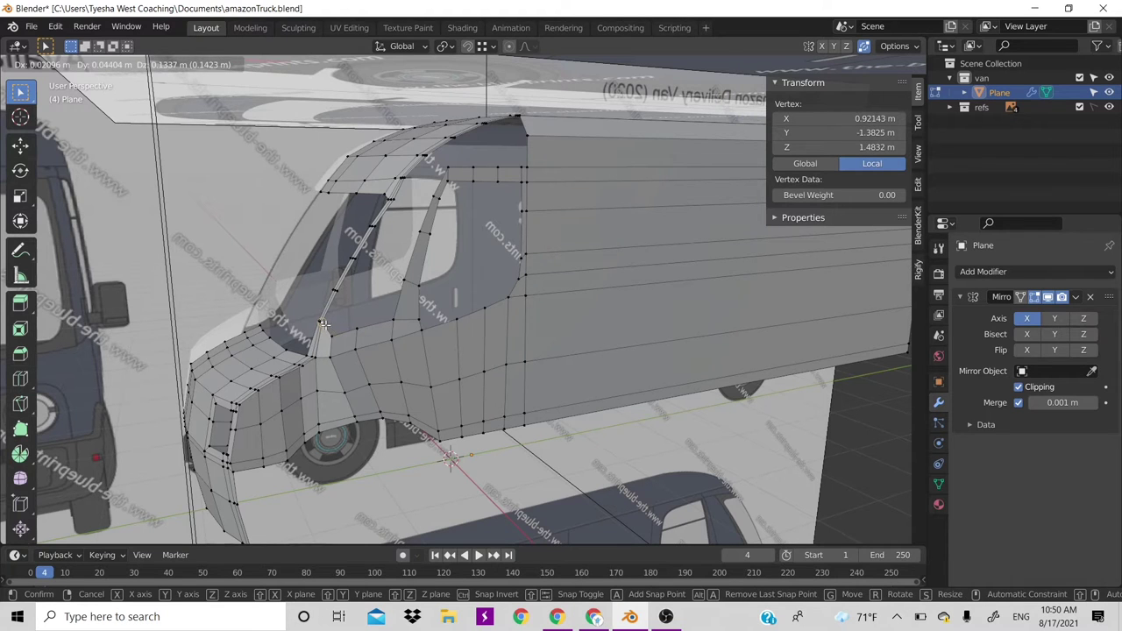
{"action": "left_click", "coordinate": [324, 324]}
Raise a lower-frame vertex to about Z 1.46 m and pick the windshield-base vertices
{"action": "left_click", "coordinate": [345, 340]}
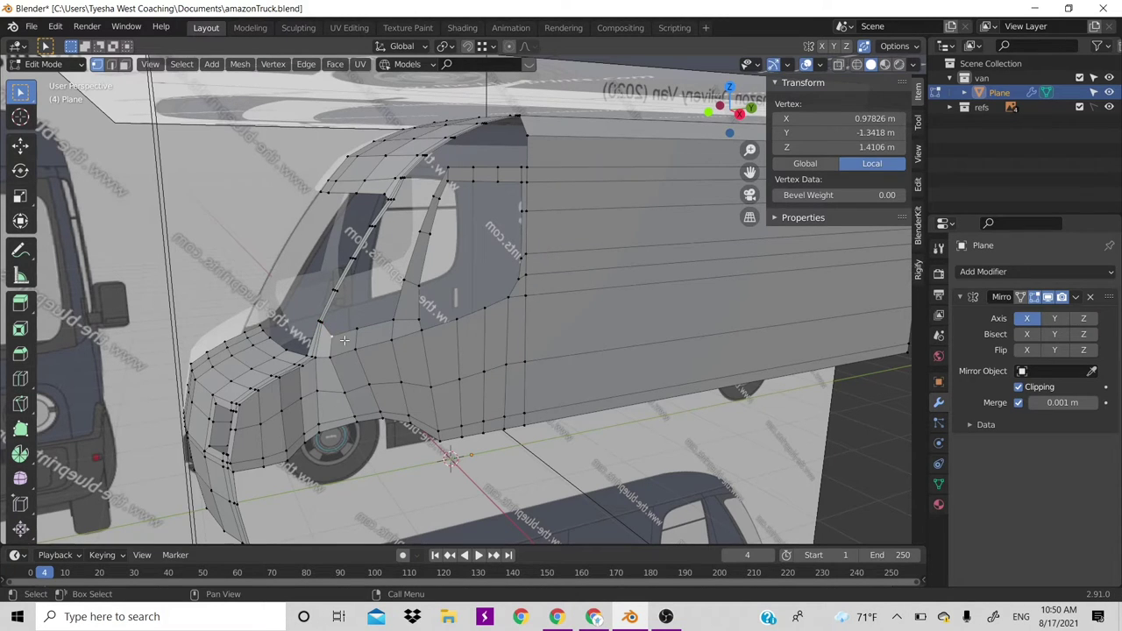
{"action": "key", "text": "g"}
{"action": "left_click", "coordinate": [390, 325]}
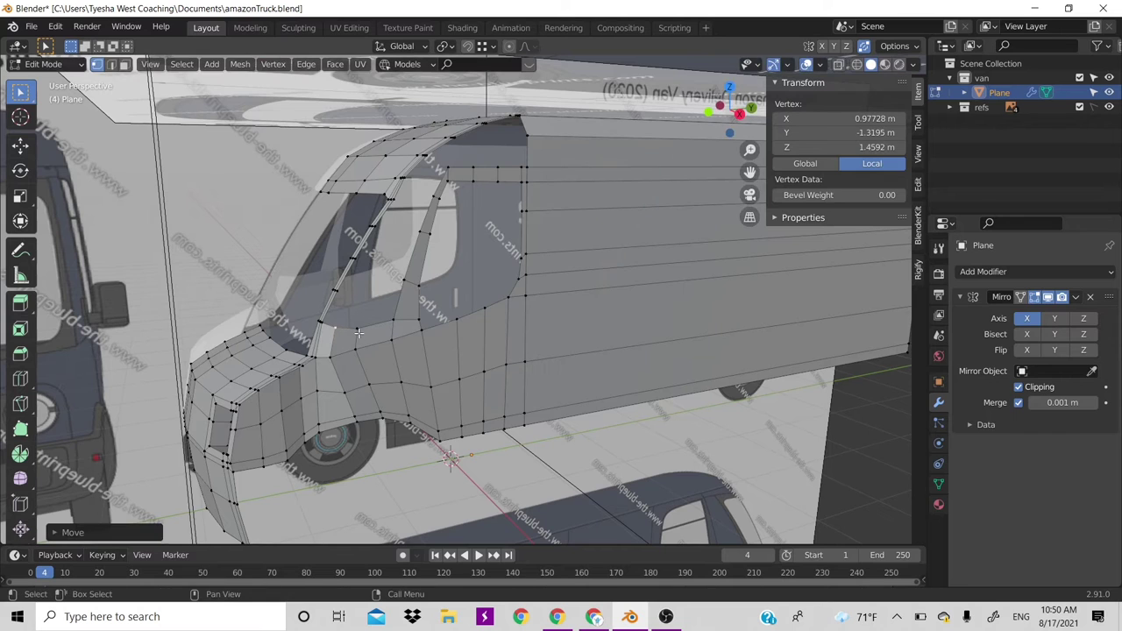
{"action": "left_click", "coordinate": [358, 330]}
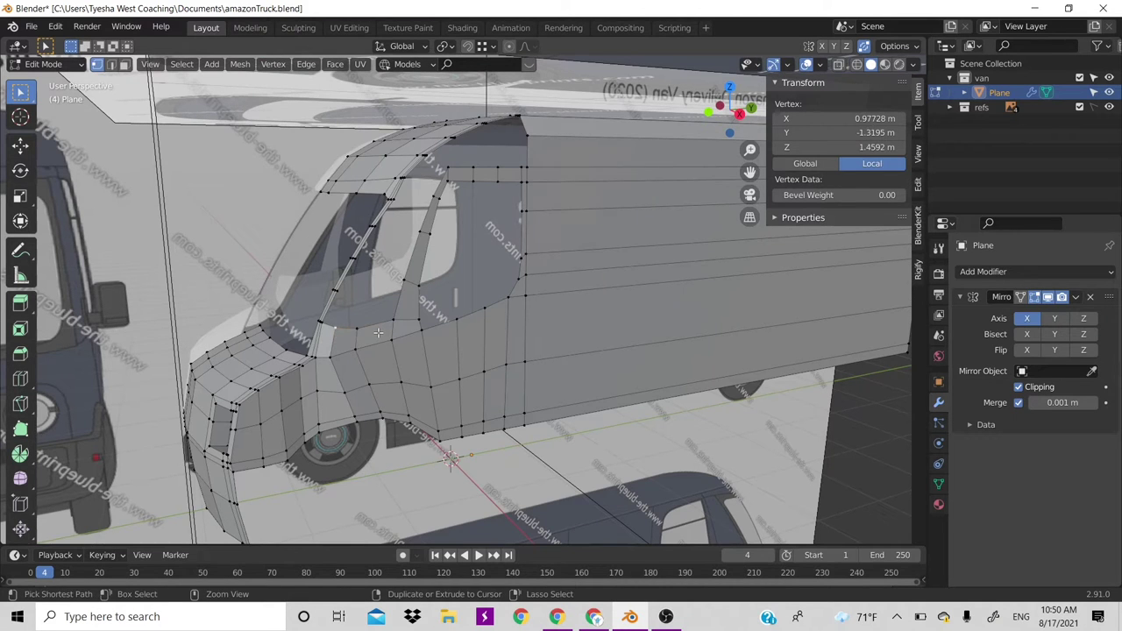
{"action": "left_click", "coordinate": [360, 331], "text": "ctrl"}
In right side view, snap a vertex onto the windshield's lower edge near X 0.91, Z 1.66 m
{"action": "key", "text": "KP_3"}
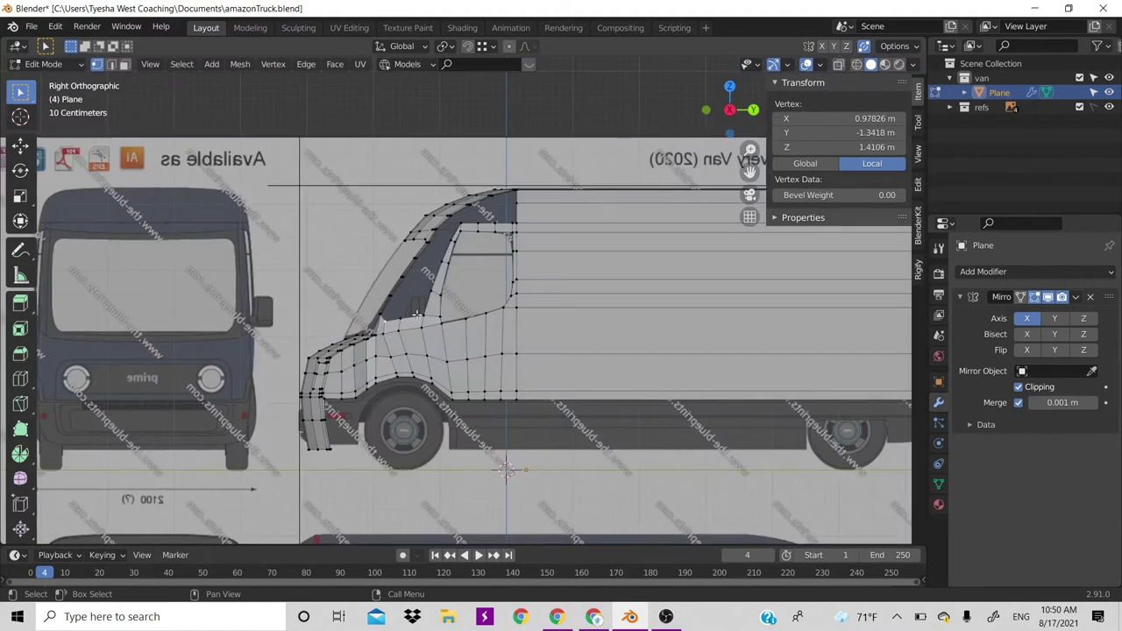
{"action": "scroll", "coordinate": [418, 314], "scroll_direction": "up", "scroll_amount": 3}
{"action": "scroll", "coordinate": [452, 331], "scroll_direction": "up", "scroll_amount": 3}
{"action": "scroll", "coordinate": [487, 348], "scroll_direction": "up", "scroll_amount": 2}
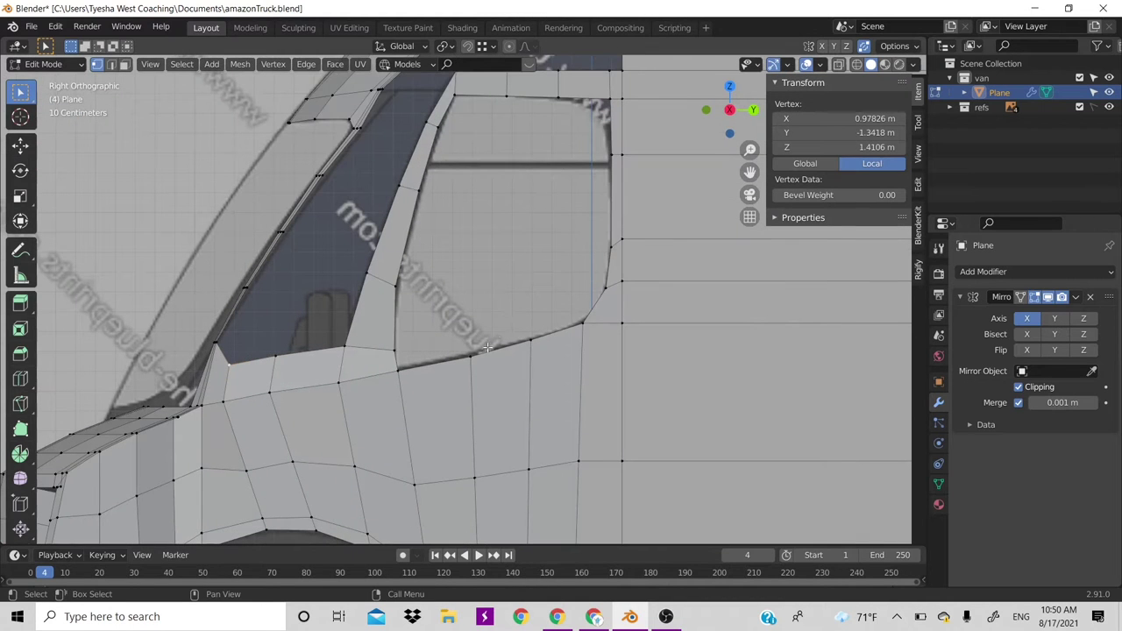
{"action": "key", "text": "g"}
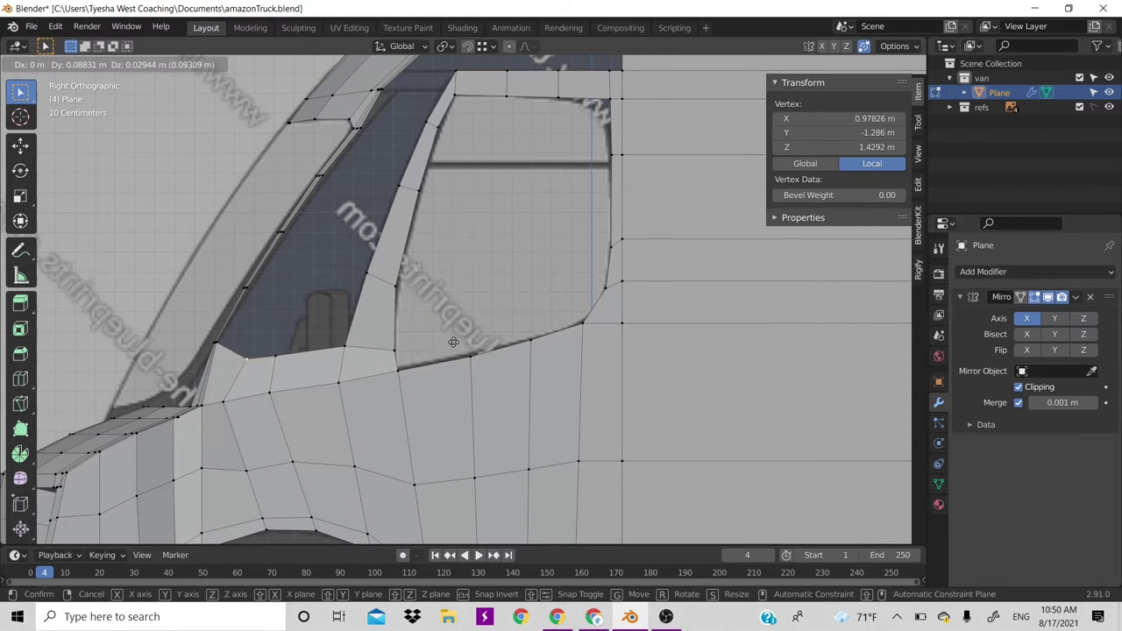
{"action": "left_click", "coordinate": [302, 344]}
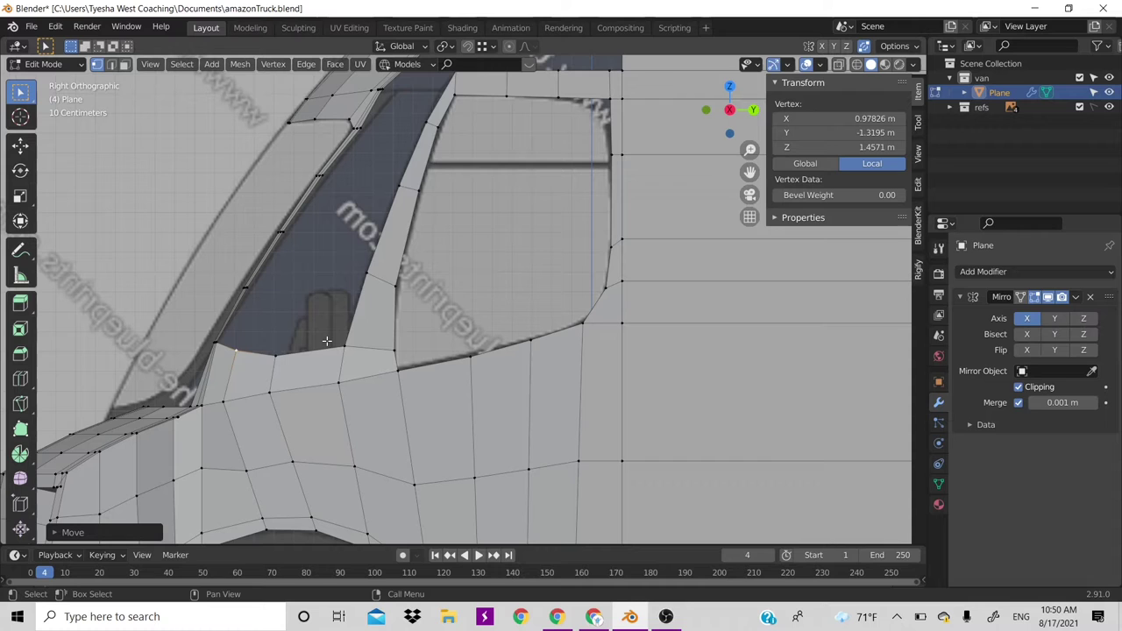
Extend a strip of faces up from the windshield's bottom edges and orbit to check it
{"action": "key", "text": "2"}
{"action": "left_click", "coordinate": [273, 366]}
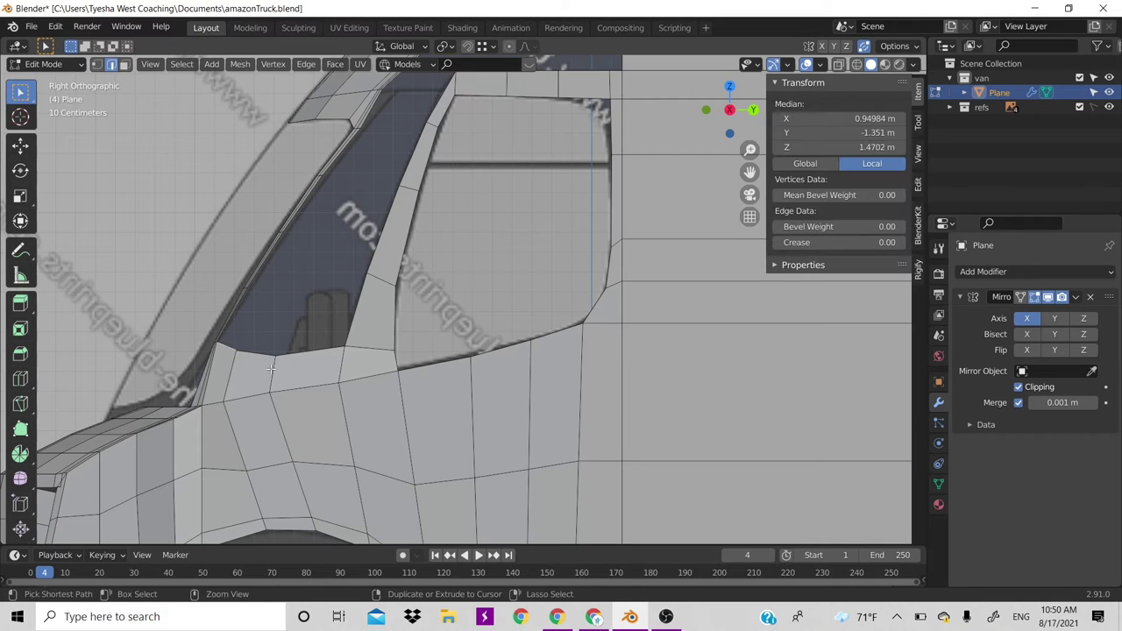
{"action": "left_click", "coordinate": [294, 368], "text": "ctrl"}
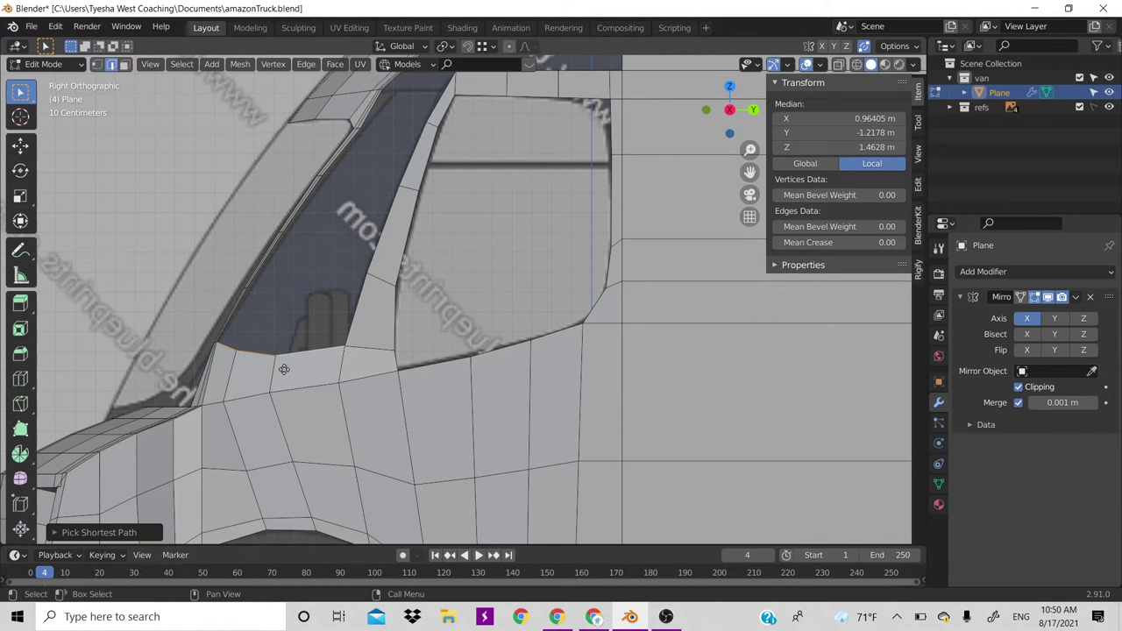
{"action": "key", "text": "g"}
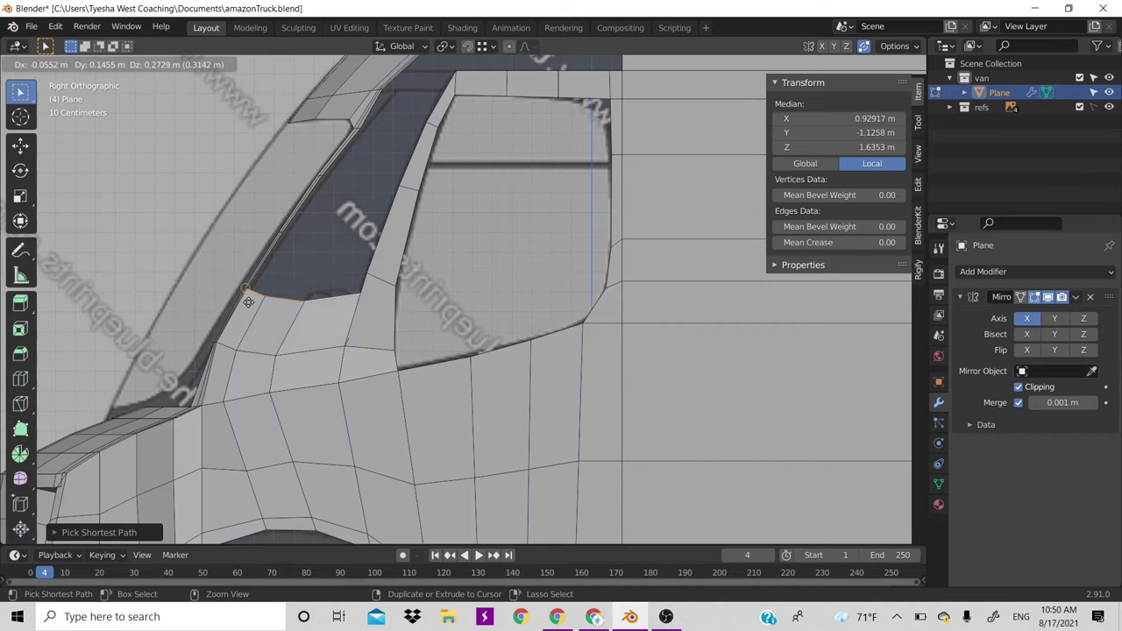
{"action": "left_click", "coordinate": [248, 290]}
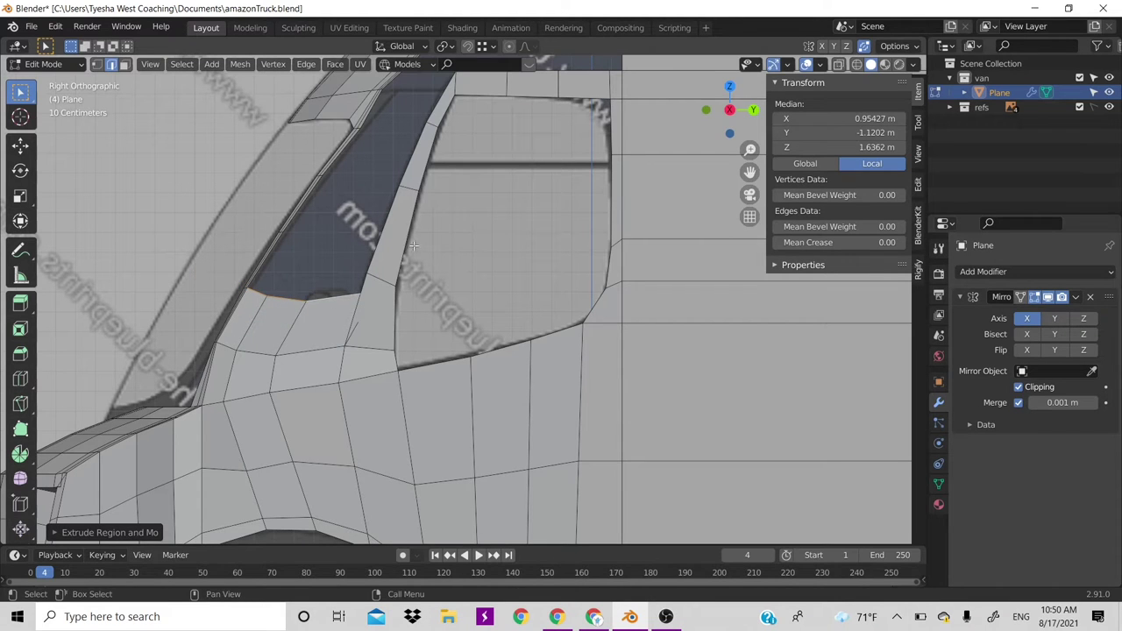
{"action": "scroll", "coordinate": [356, 326], "scroll_direction": "up", "scroll_amount": 5}
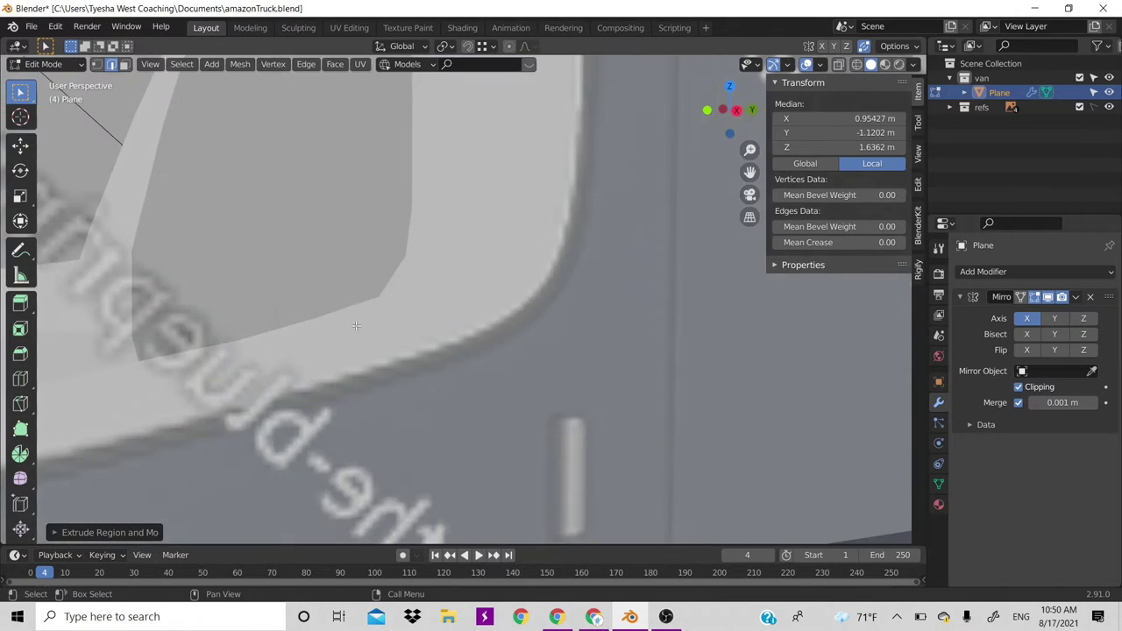
{"action": "middle_click_drag", "start_coordinate": [356, 325], "coordinate": [356, 325]}
{"action": "scroll", "coordinate": [356, 326], "scroll_direction": "down", "scroll_amount": 6}
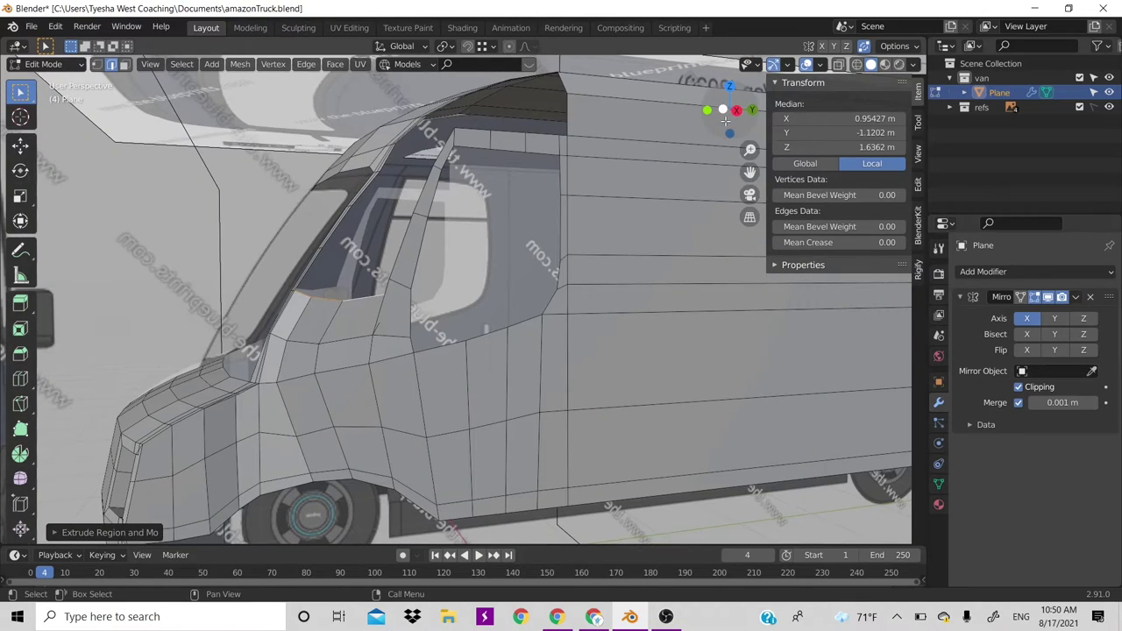
{"action": "mouse_move", "coordinate": [364, 282]}
{"action": "middle_mouse_down"}
{"action": "mouse_move", "coordinate": [356, 493]}
{"action": "mouse_move", "coordinate": [725, 120]}
{"action": "middle_mouse_up"}
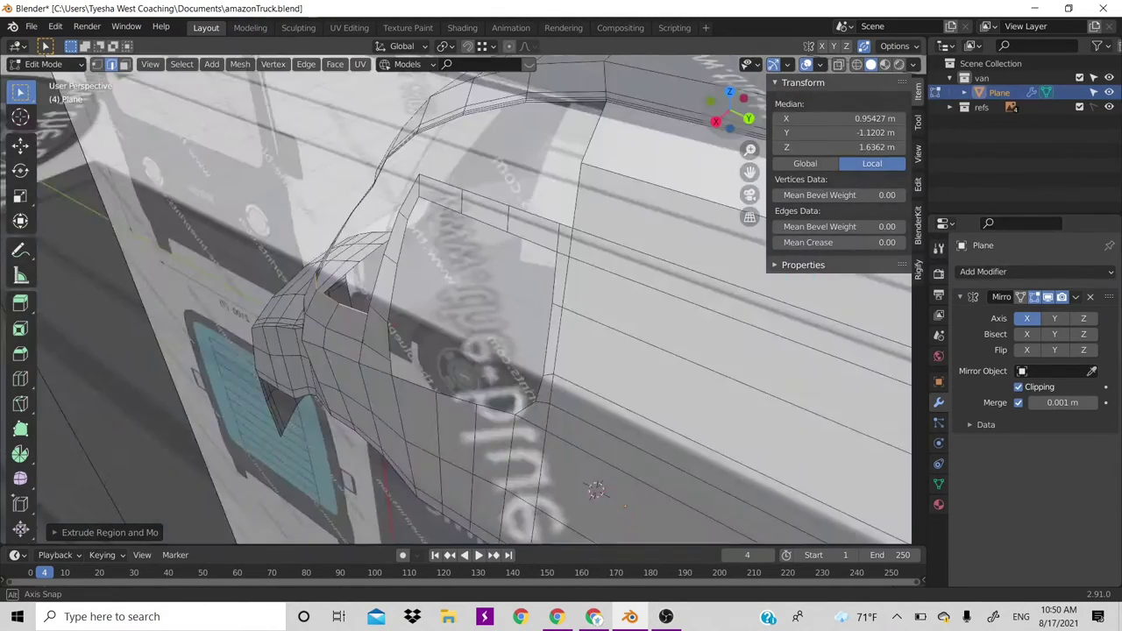
Select the edge run beside the windshield, after trying and undoing a vertex nudge
{"action": "key", "text": "1"}
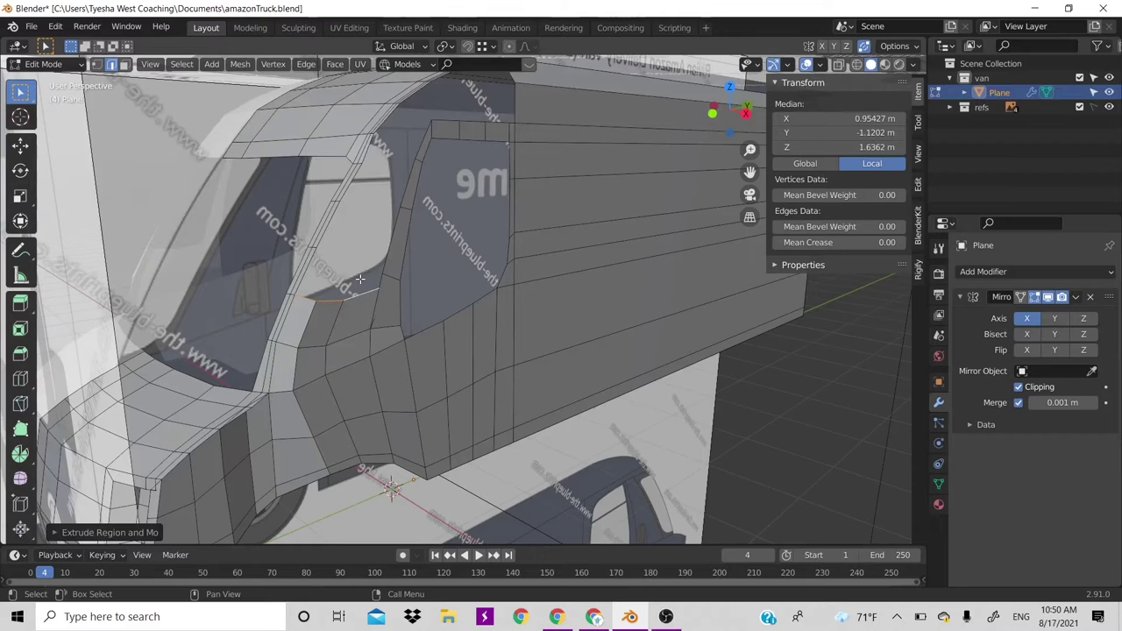
{"action": "left_click", "coordinate": [296, 298]}
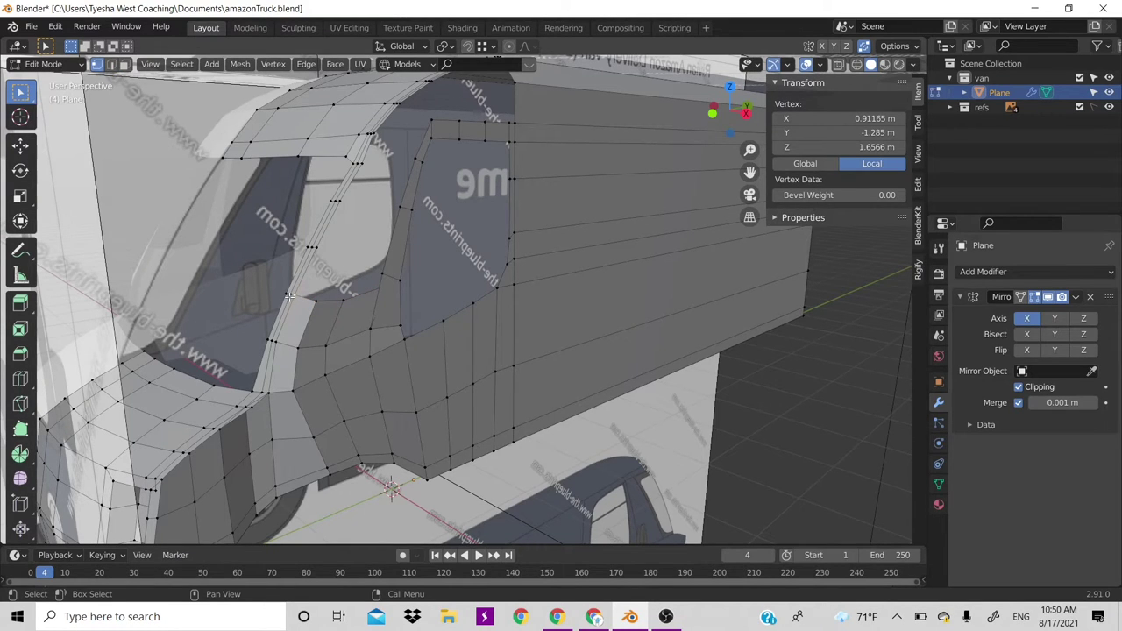
{"action": "left_click_drag", "start_coordinate": [289, 296], "coordinate": [295, 296]}
{"action": "key", "text": "ctrl+z"}
{"action": "key", "text": "2"}
{"action": "left_click", "coordinate": [311, 298]}
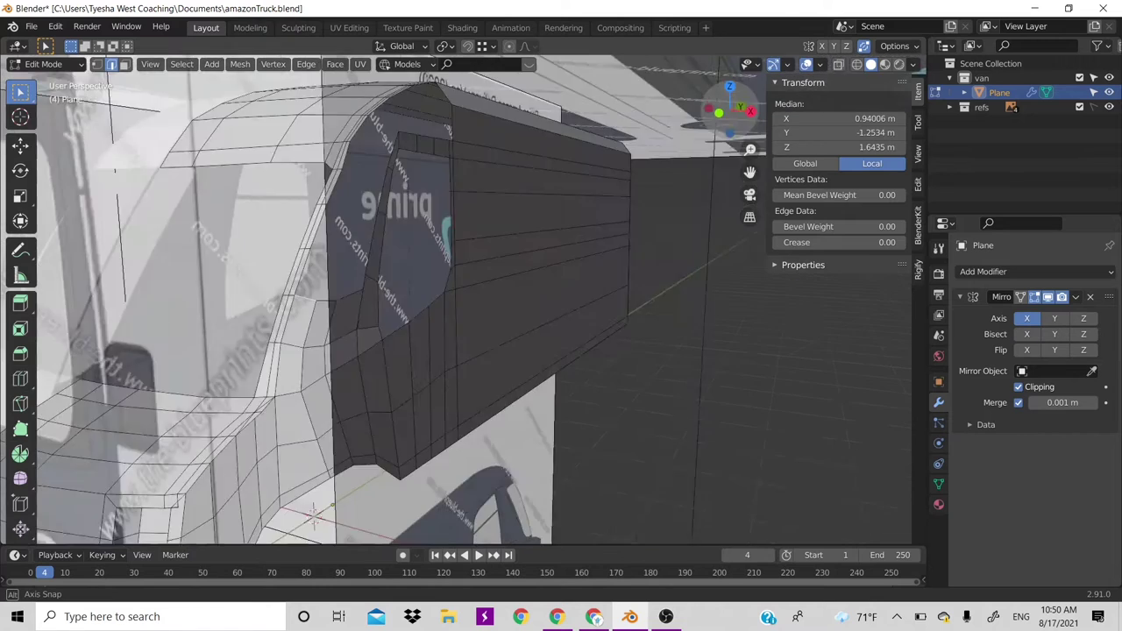
{"action": "left_click_drag", "start_coordinate": [704, 115], "coordinate": [684, 121]}
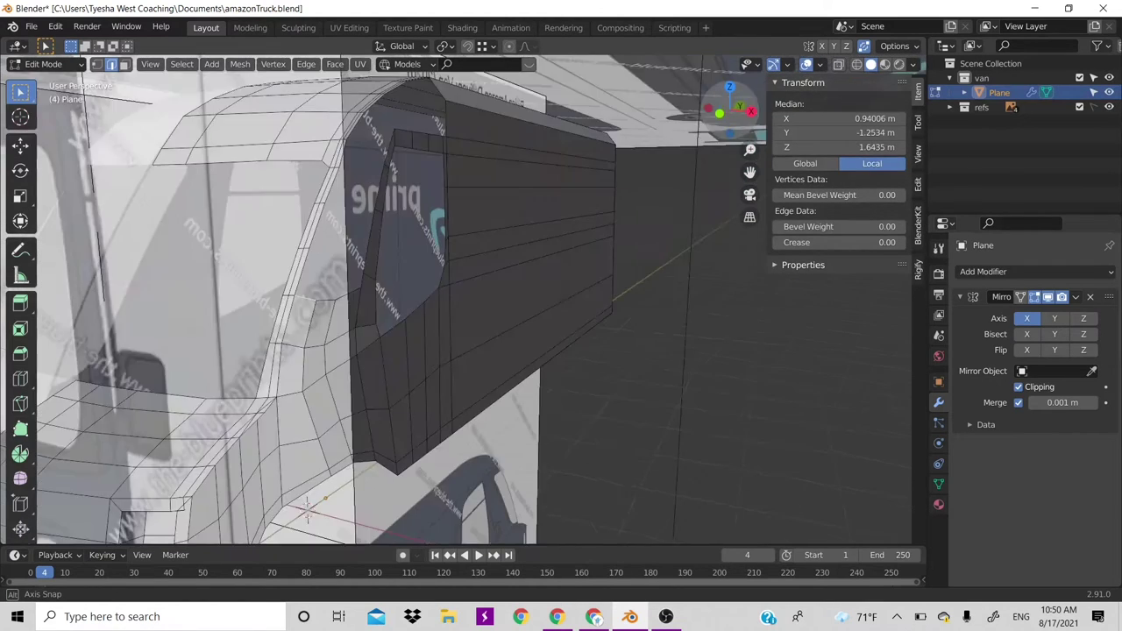
{"action": "middle_click_drag", "start_coordinate": [323, 310], "coordinate": [323, 309]}
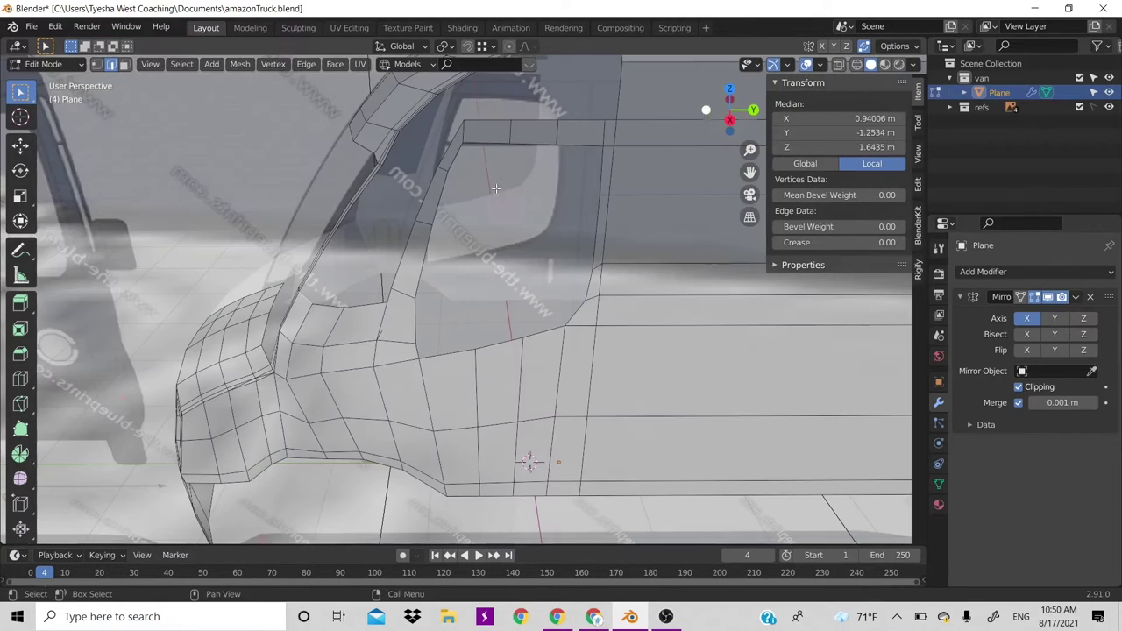
{"action": "left_click", "coordinate": [358, 306], "text": "ctrl"}
Extend the selected edges into another row of faces up the A-pillar
{"action": "key", "text": "KP_3"}
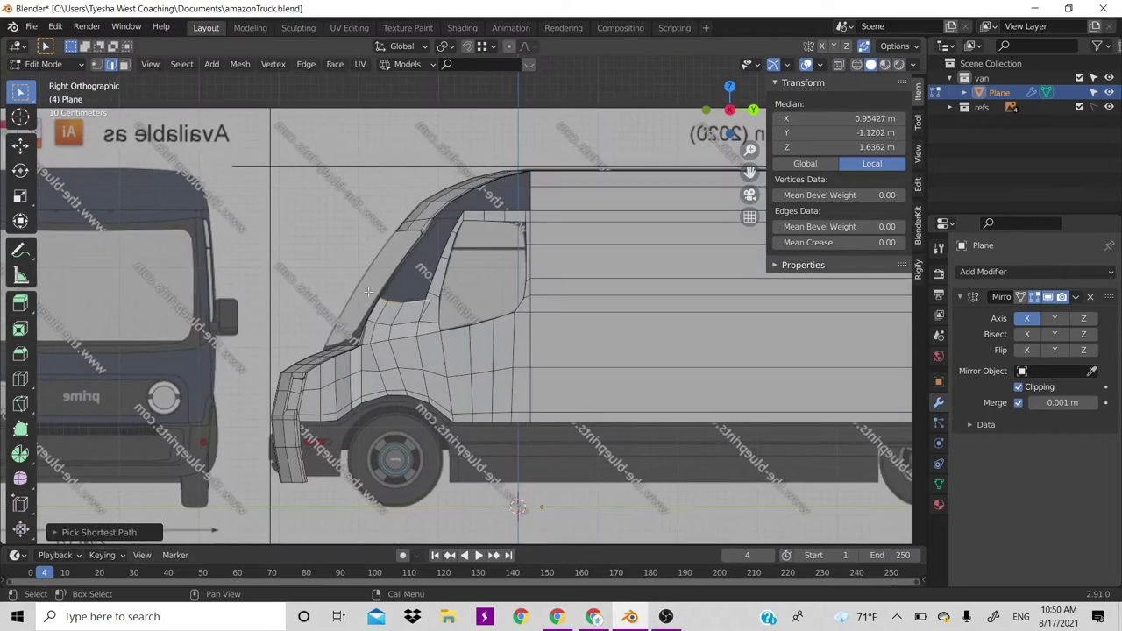
{"action": "scroll", "coordinate": [427, 209], "scroll_direction": "up", "scroll_amount": 3}
{"action": "scroll", "coordinate": [377, 282], "scroll_direction": "up", "scroll_amount": 2}
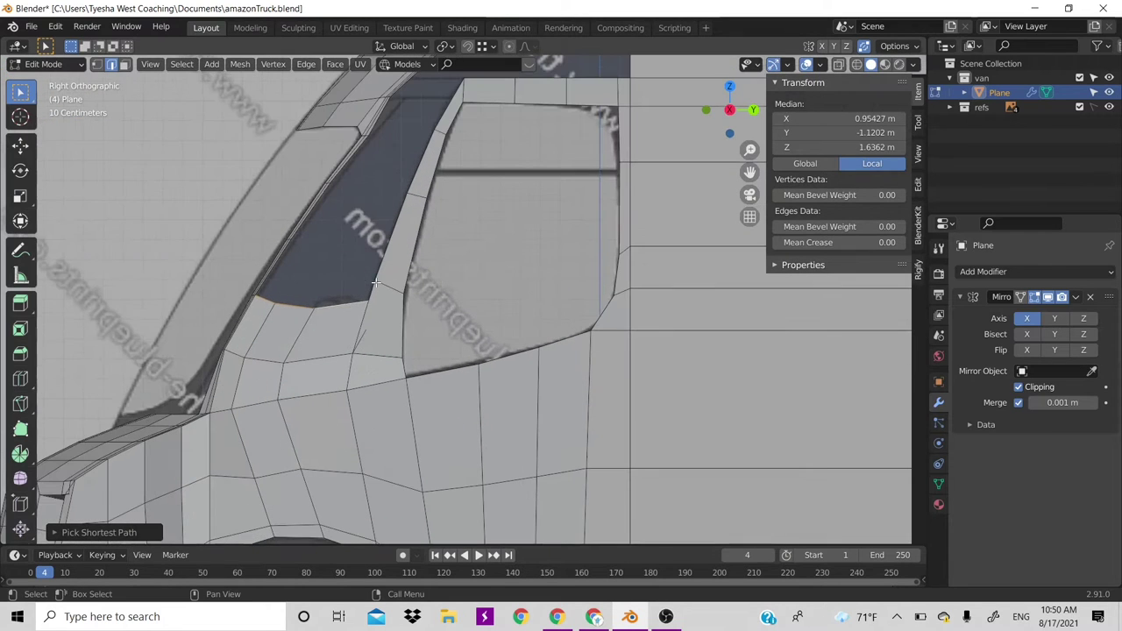
{"action": "key", "text": "g"}
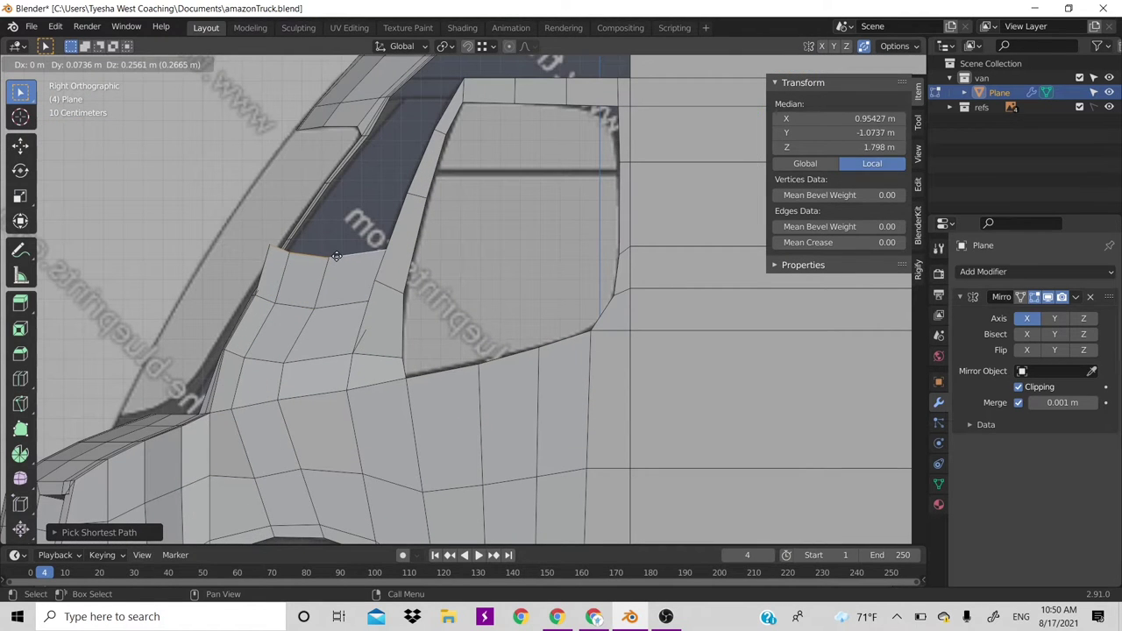
{"action": "left_click", "coordinate": [290, 241]}
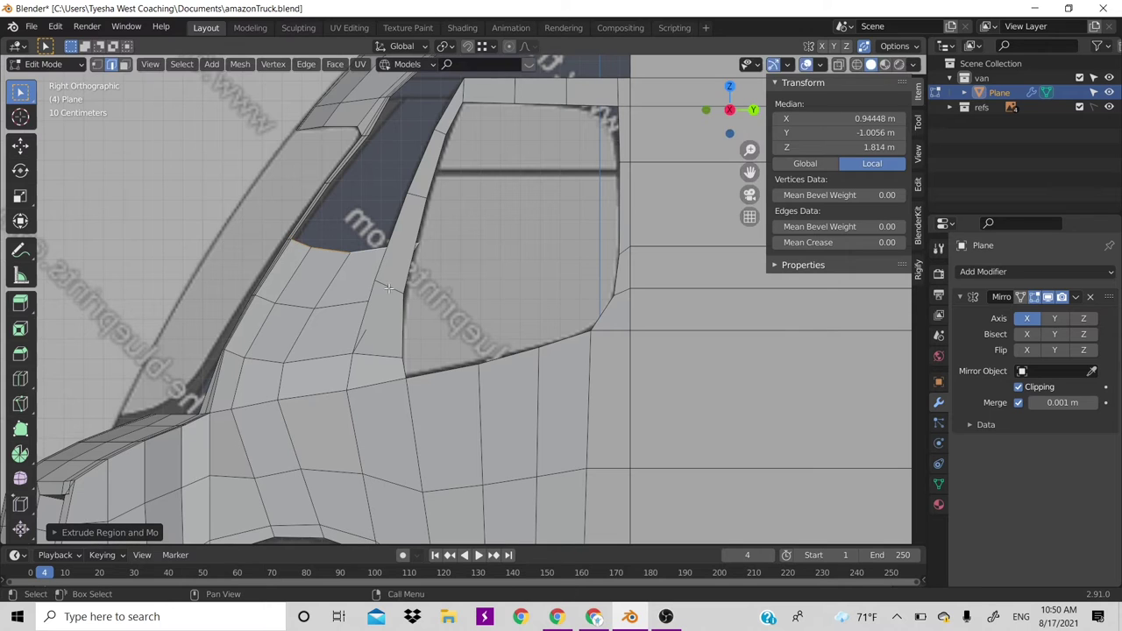
With X-ray on, move the vertices beside the door window onto the blueprint line
{"action": "key", "text": "1"}
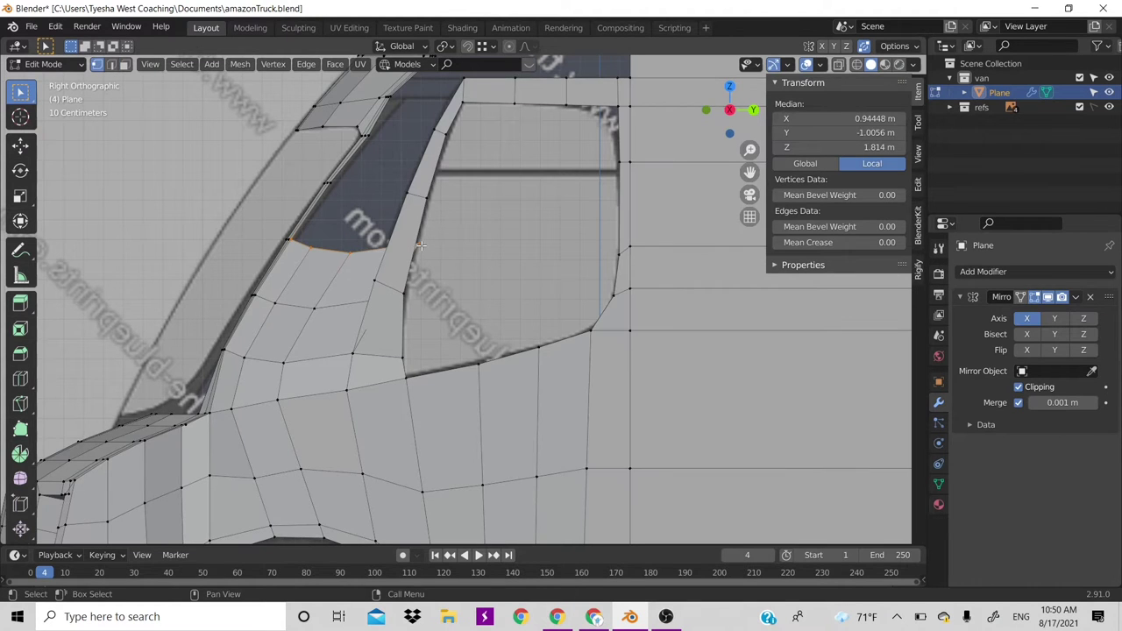
{"action": "left_click", "coordinate": [418, 246]}
{"action": "key", "text": "alt+z"}
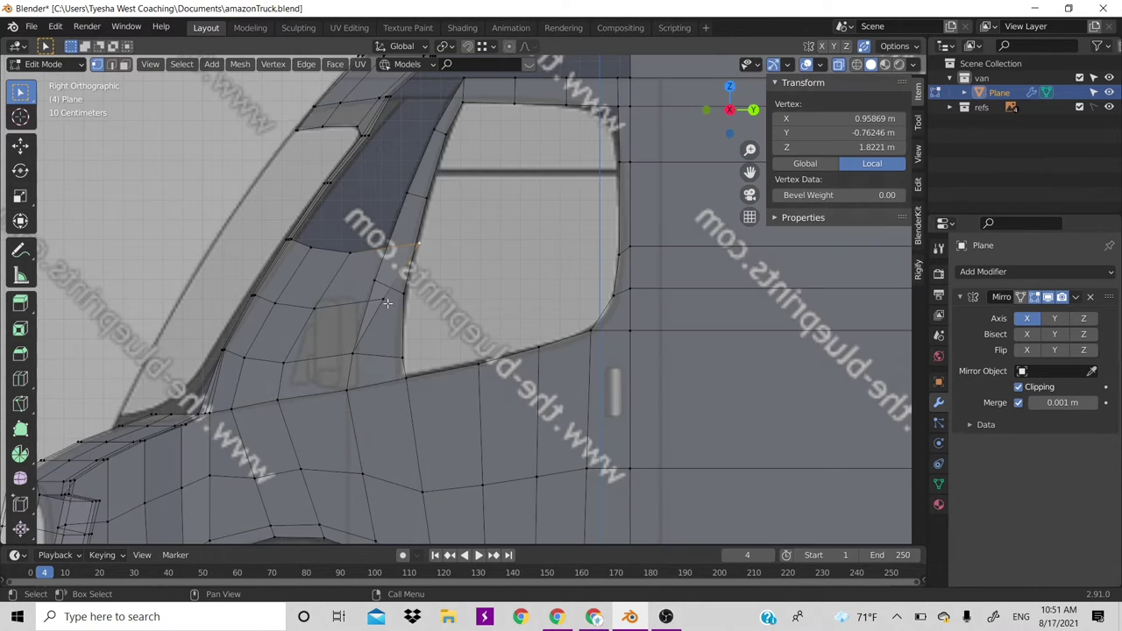
{"action": "left_click", "coordinate": [382, 301]}
{"action": "key", "text": "g"}
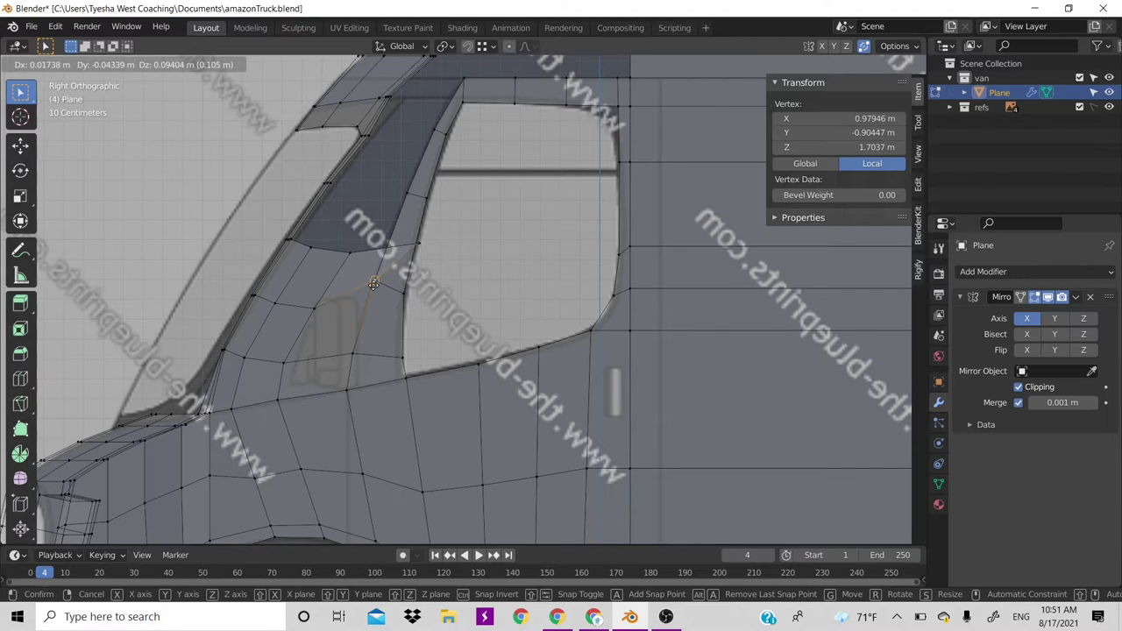
{"action": "left_click", "coordinate": [373, 284]}
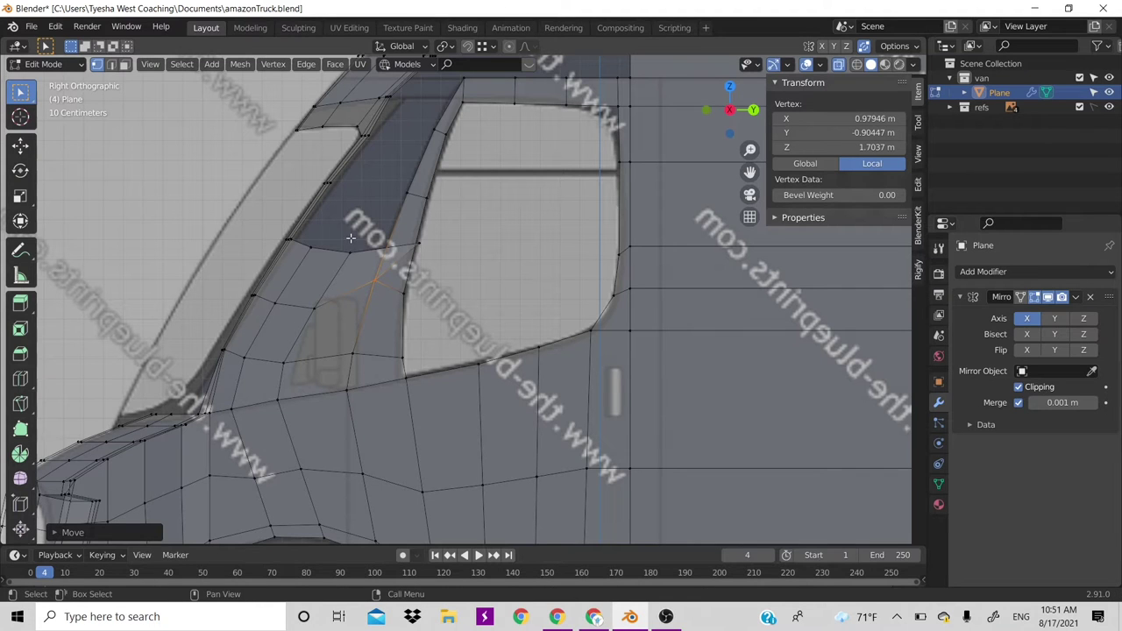
{"action": "key", "text": "g"}
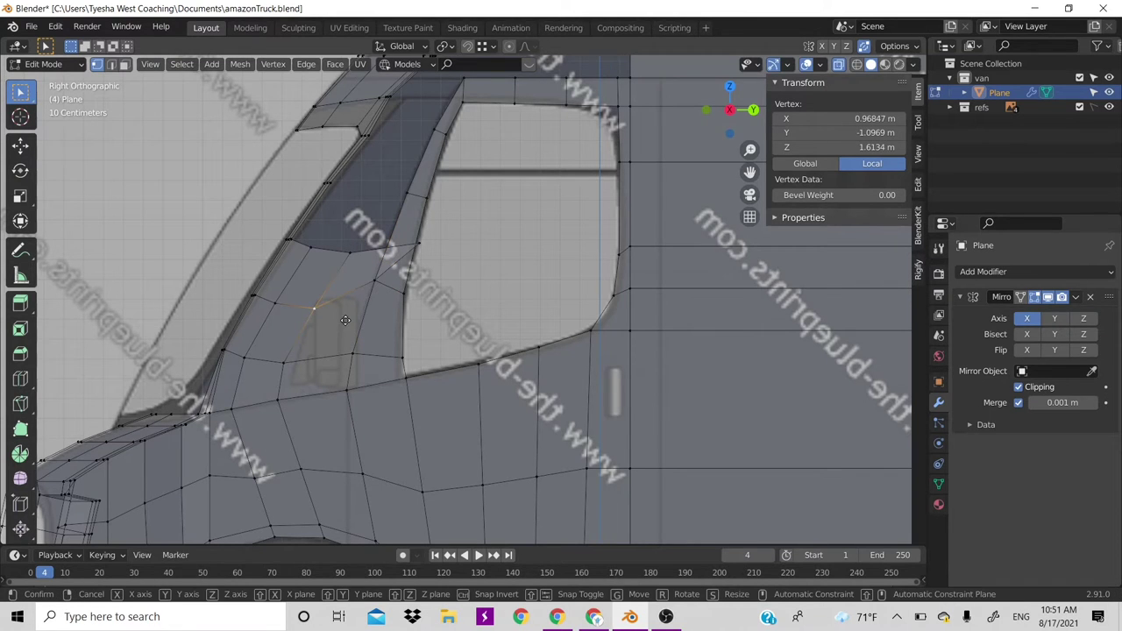
{"action": "left_click", "coordinate": [319, 310]}
Reposition the vertex below the window frame and the frame-corner vertex on the pillar
{"action": "left_click", "coordinate": [282, 306]}
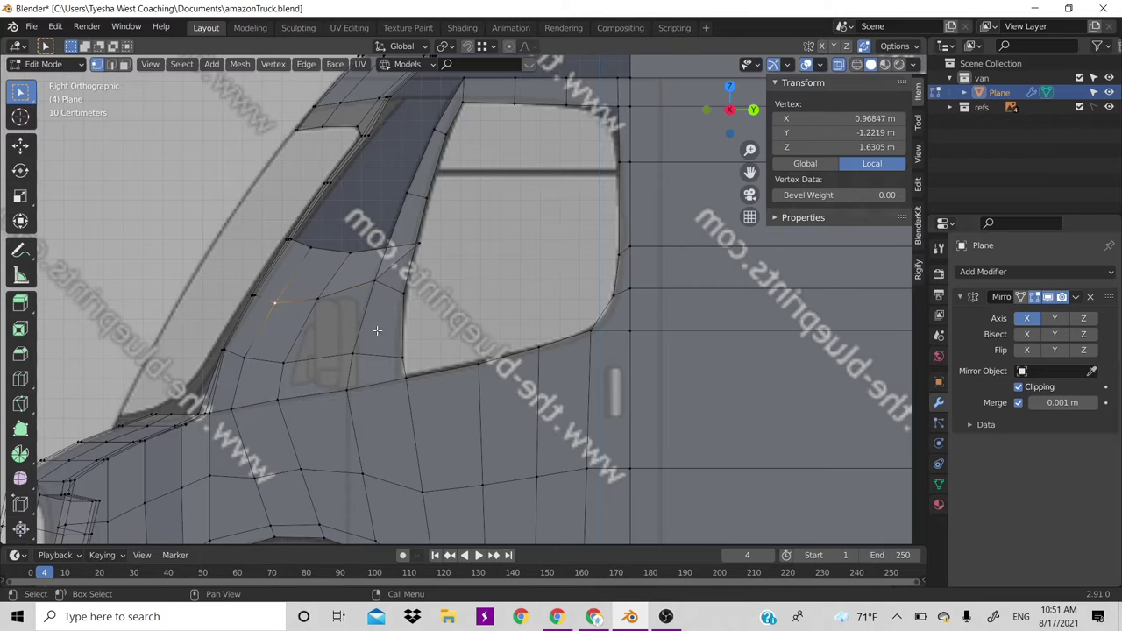
{"action": "key", "text": "g"}
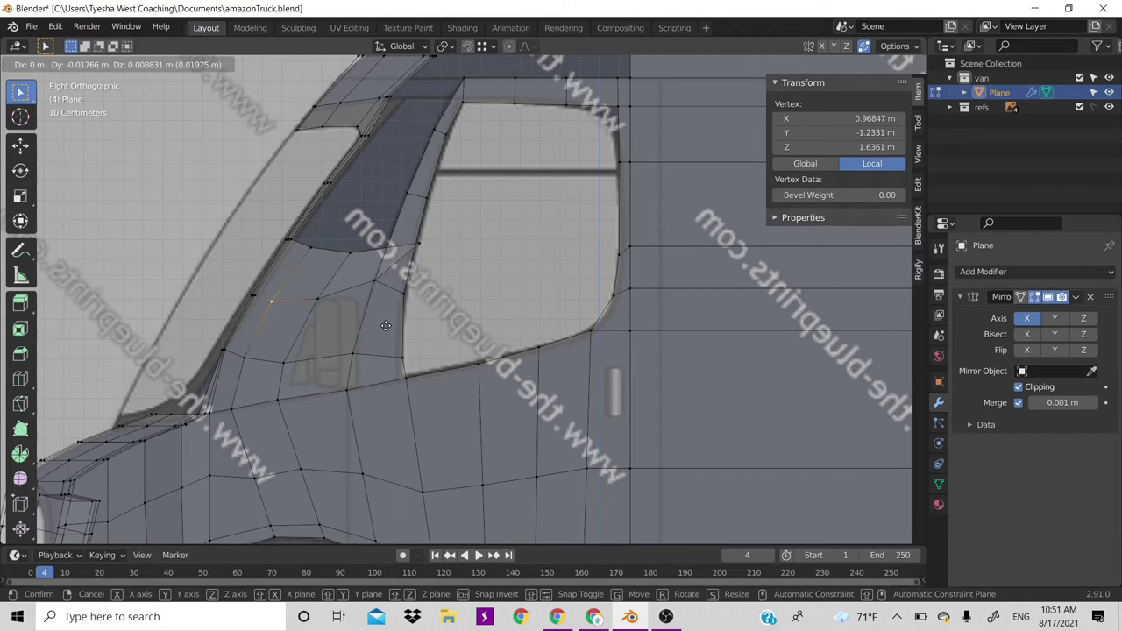
{"action": "left_click", "coordinate": [386, 326]}
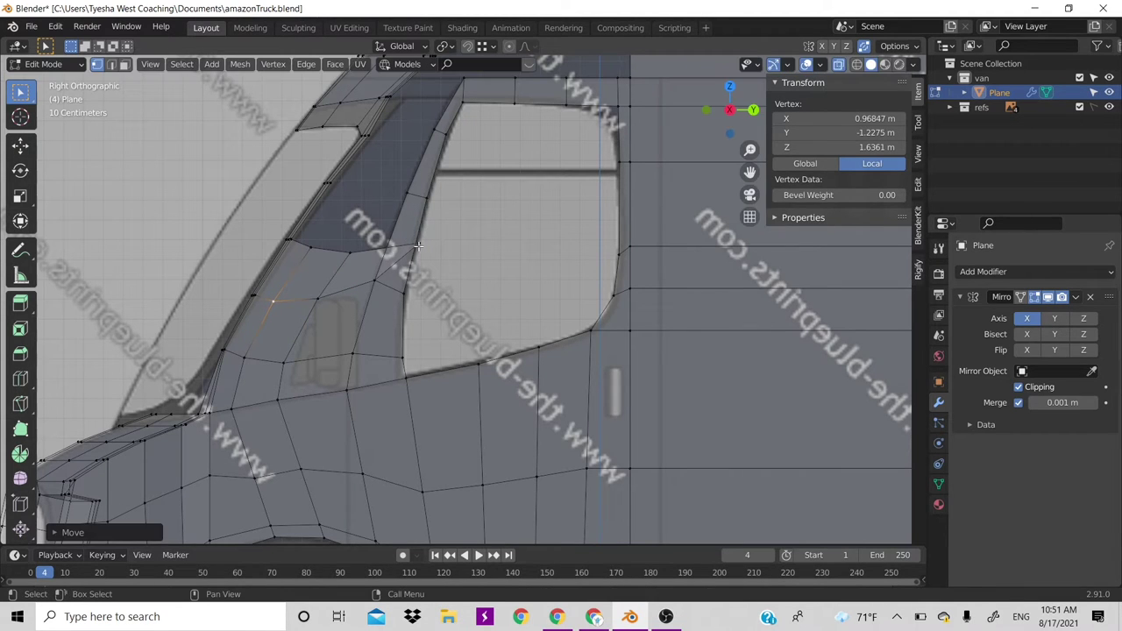
{"action": "left_click", "coordinate": [409, 238]}
{"action": "key", "text": "g"}
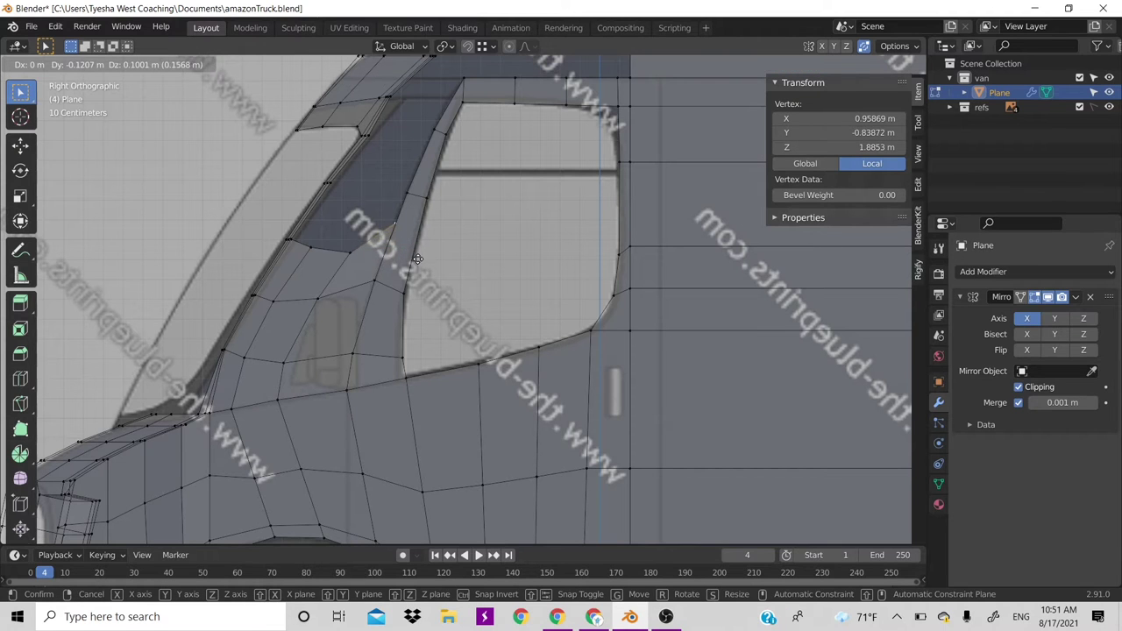
{"action": "left_click", "coordinate": [414, 260]}
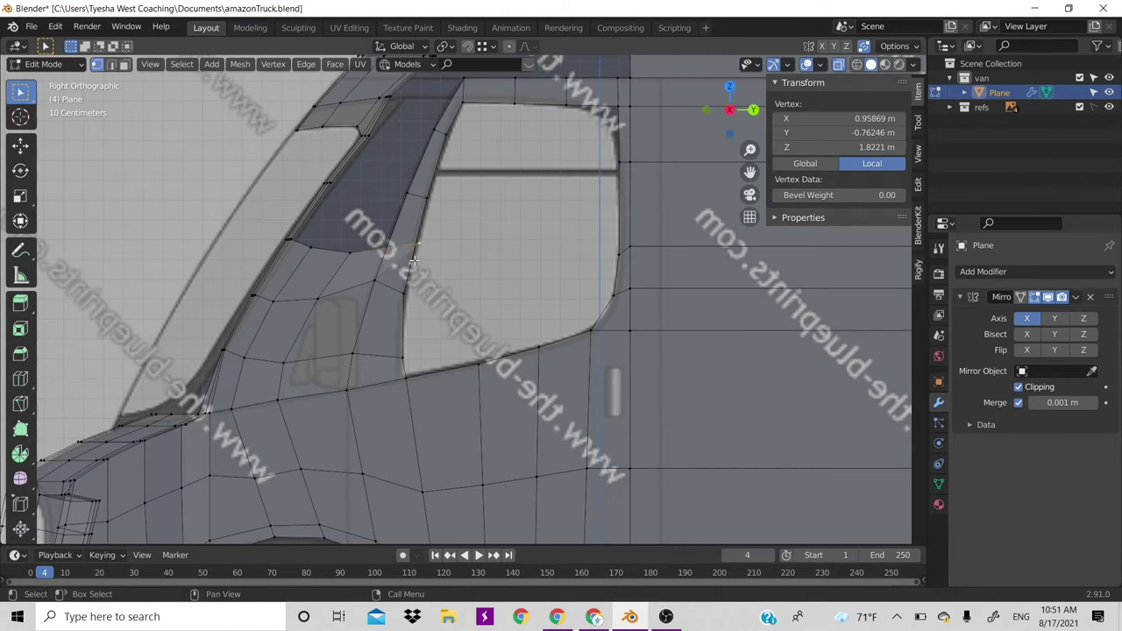
Undo a trial edge loop across the pillar, then adjust the selected vertex's position
{"action": "key", "text": "ctrl+r"}
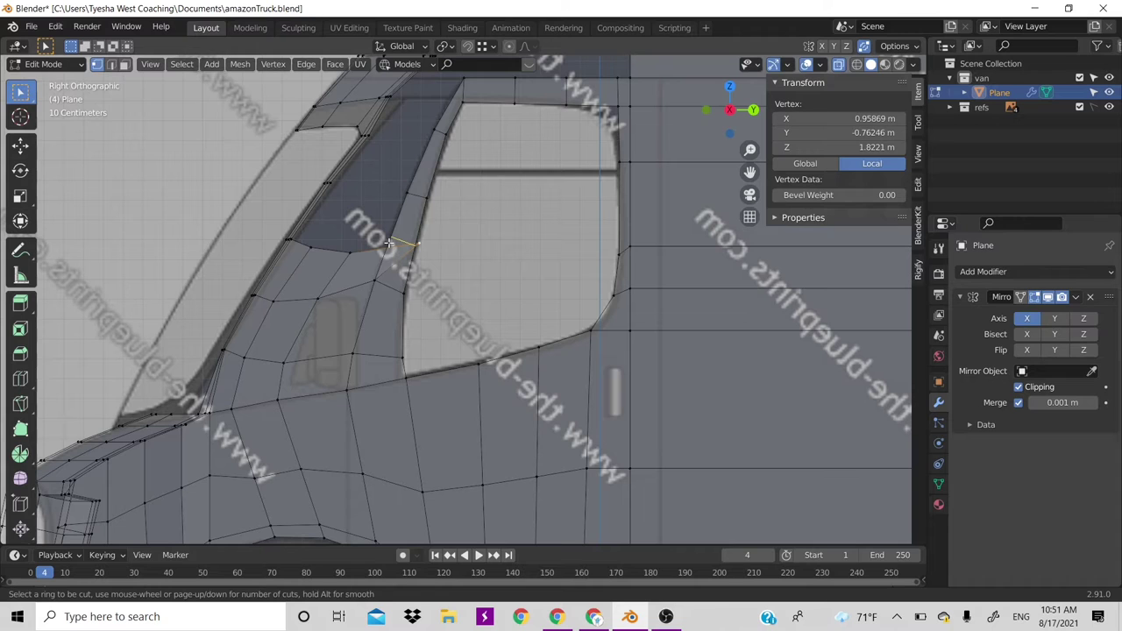
{"action": "left_click", "coordinate": [417, 243]}
{"action": "left_click", "coordinate": [421, 244]}
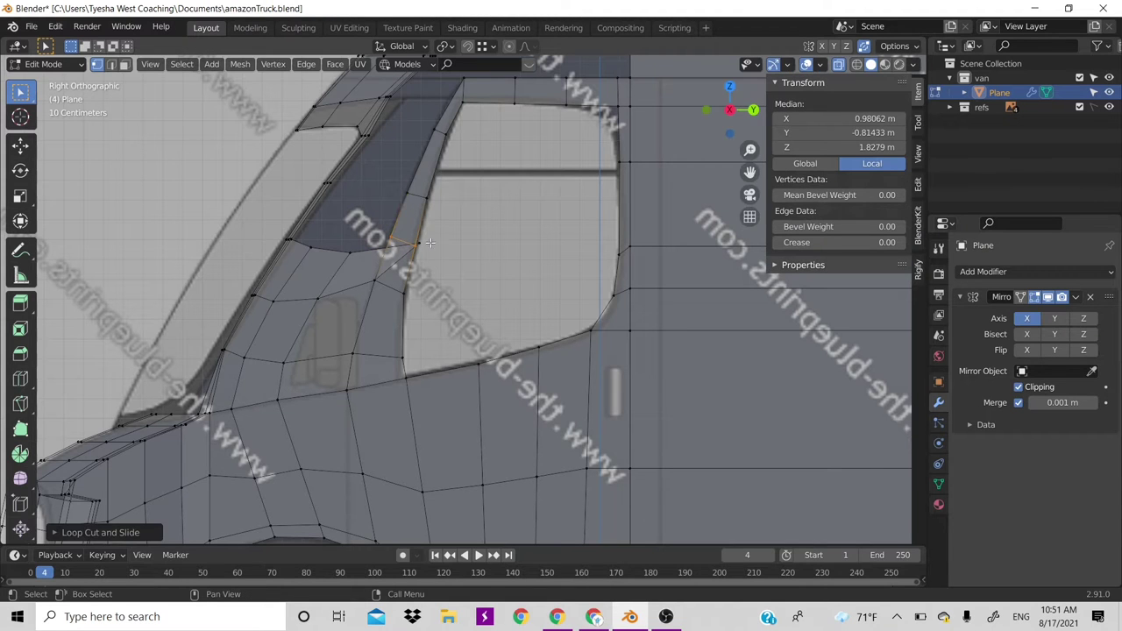
{"action": "key", "text": "ctrl+z"}
{"action": "key", "text": "g"}
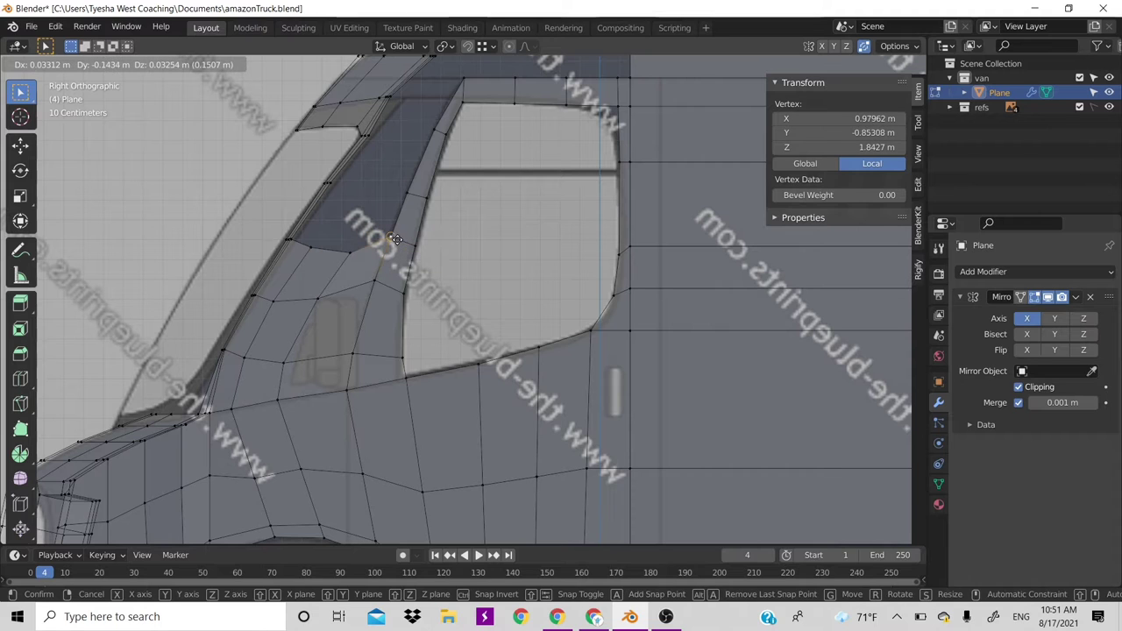
{"action": "left_click", "coordinate": [396, 238]}
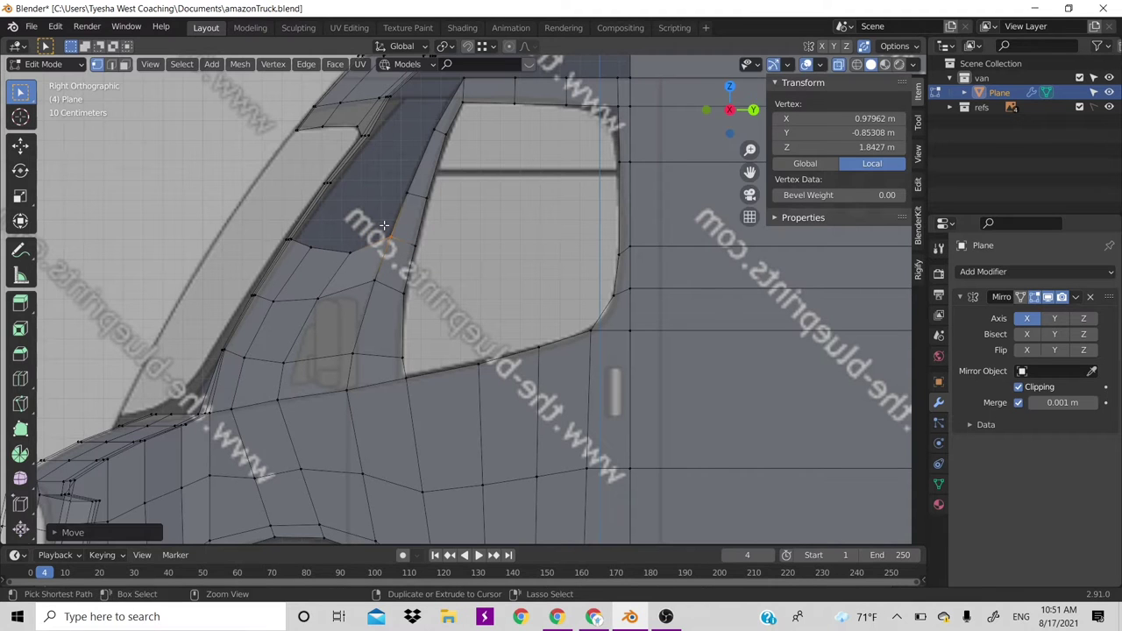
Place a pillar-edge vertex and select the edge path along the small gap's lower border
{"action": "left_click", "coordinate": [349, 253]}
{"action": "key", "text": "g"}
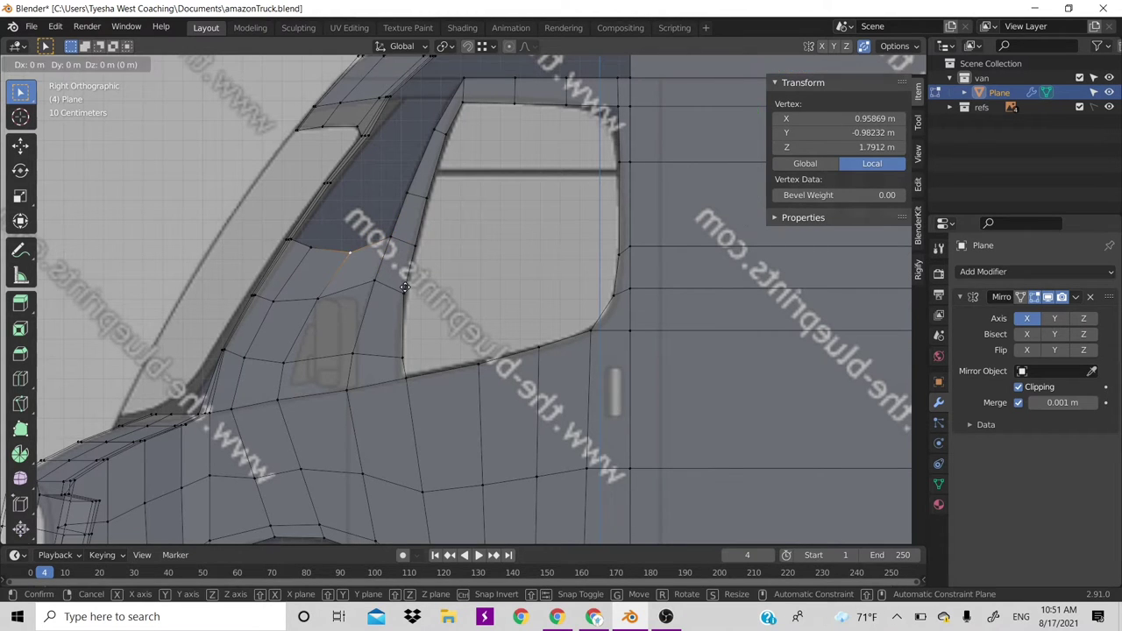
{"action": "left_click", "coordinate": [402, 286]}
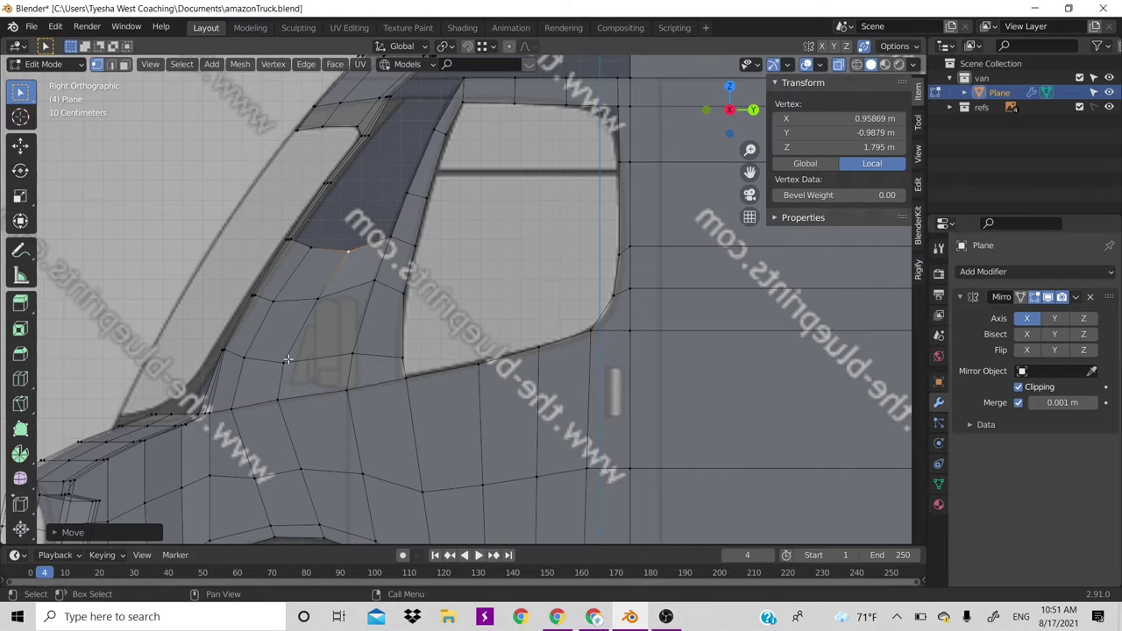
{"action": "left_click", "coordinate": [288, 360]}
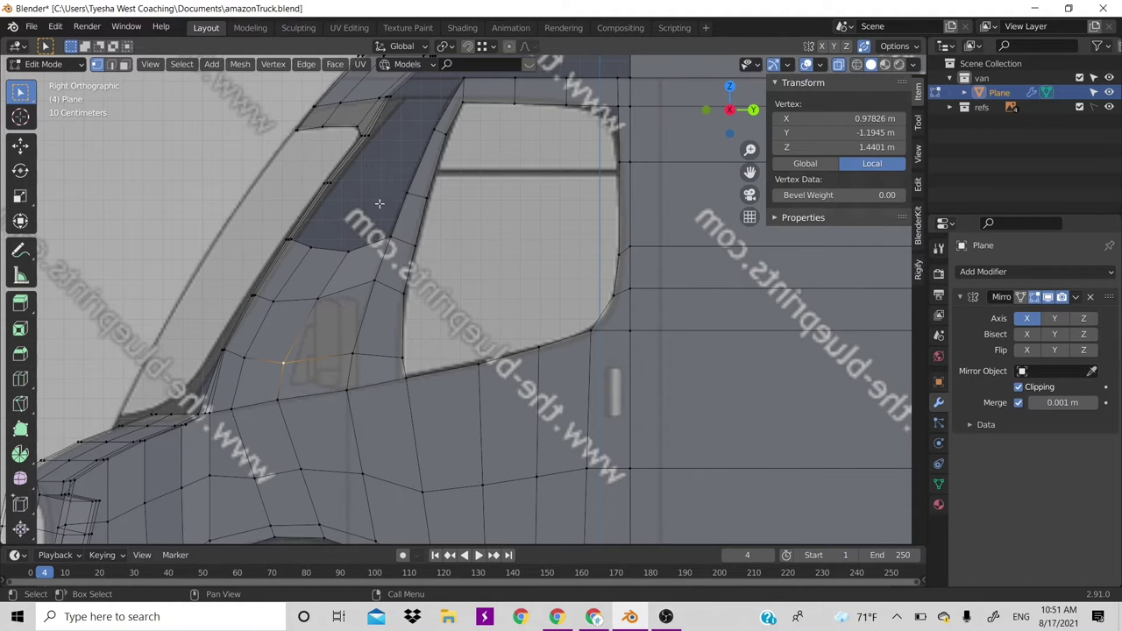
{"action": "key", "text": "2"}
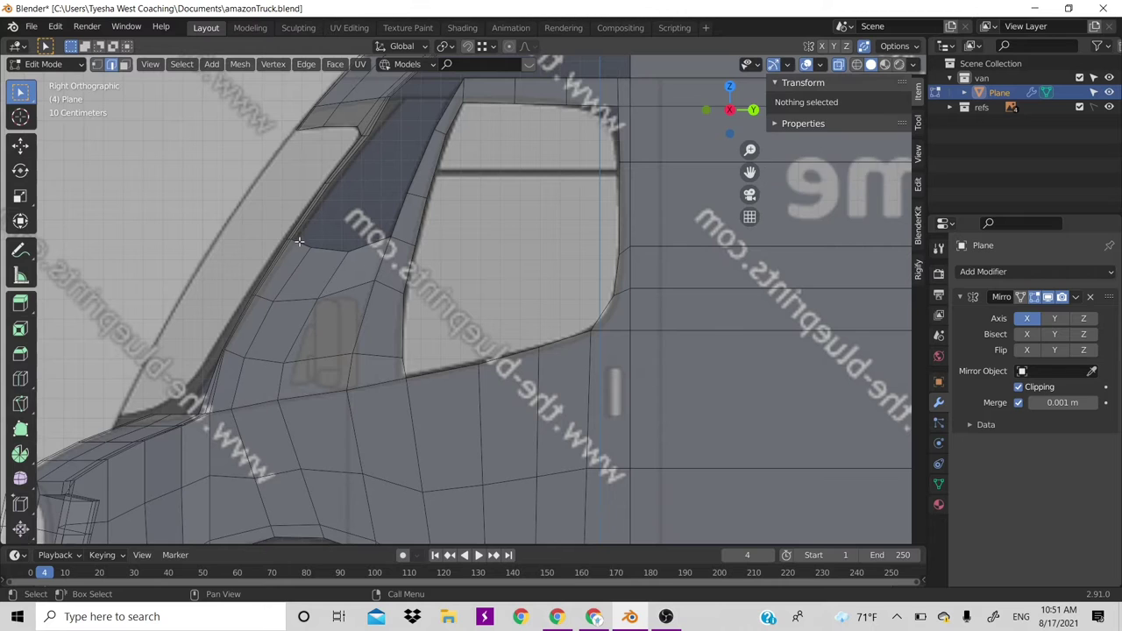
{"action": "left_click", "coordinate": [300, 242]}
{"action": "left_click", "coordinate": [362, 249], "text": "ctrl"}
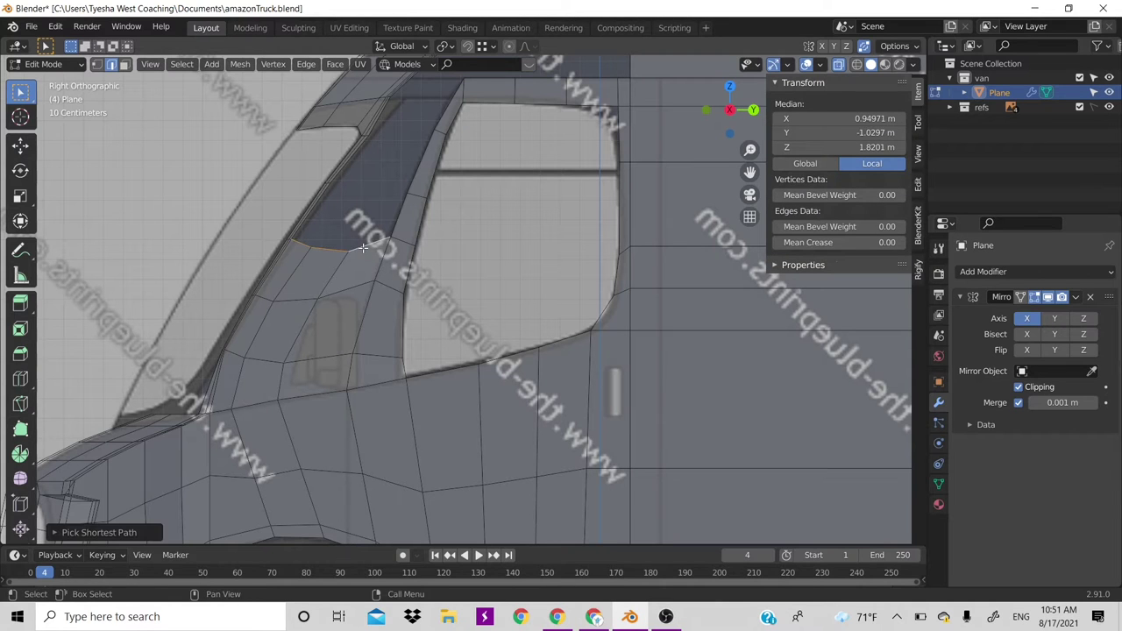
Save amazonTruck.blend and return to the Blender session
{"action": "key", "text": "ctrl+s"}
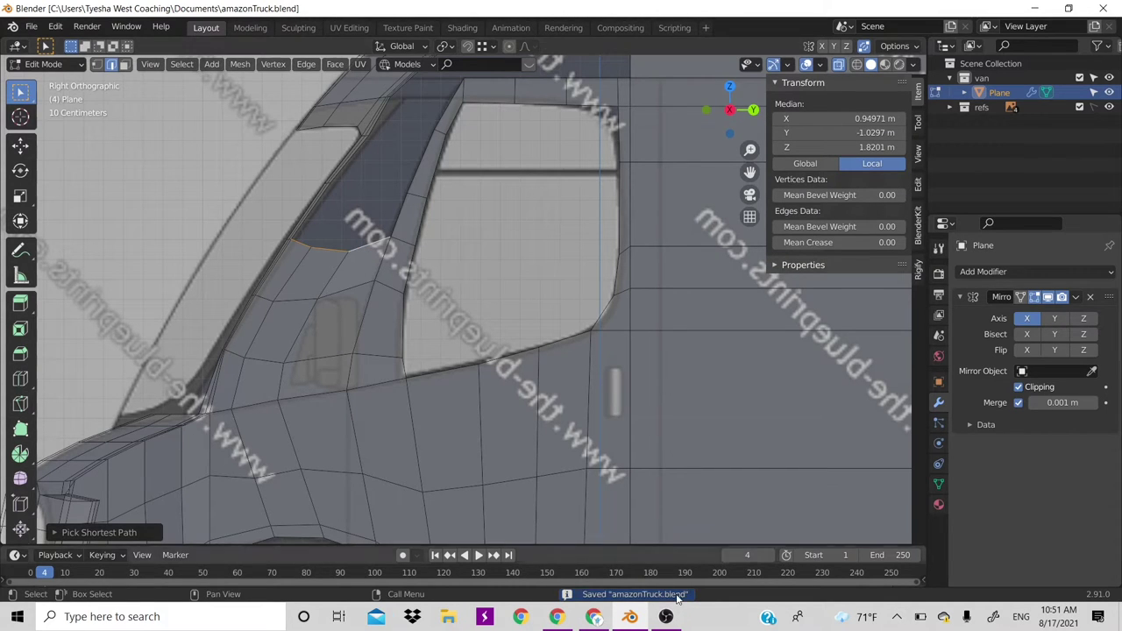
{"action": "left_click", "coordinate": [670, 616]}
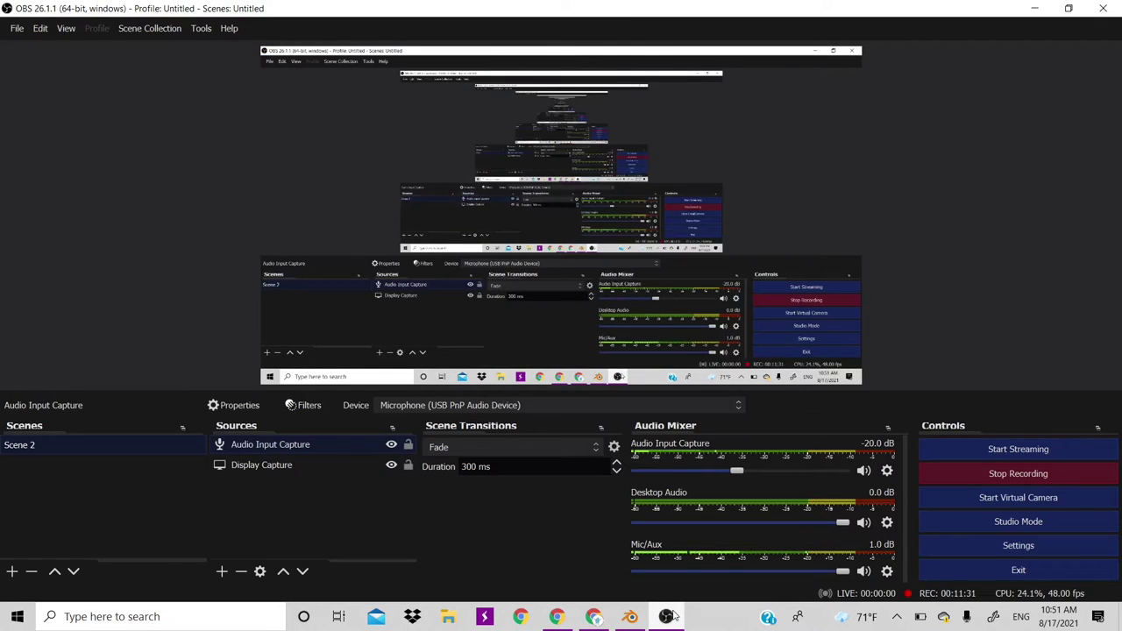
{"action": "left_click", "coordinate": [668, 617]}
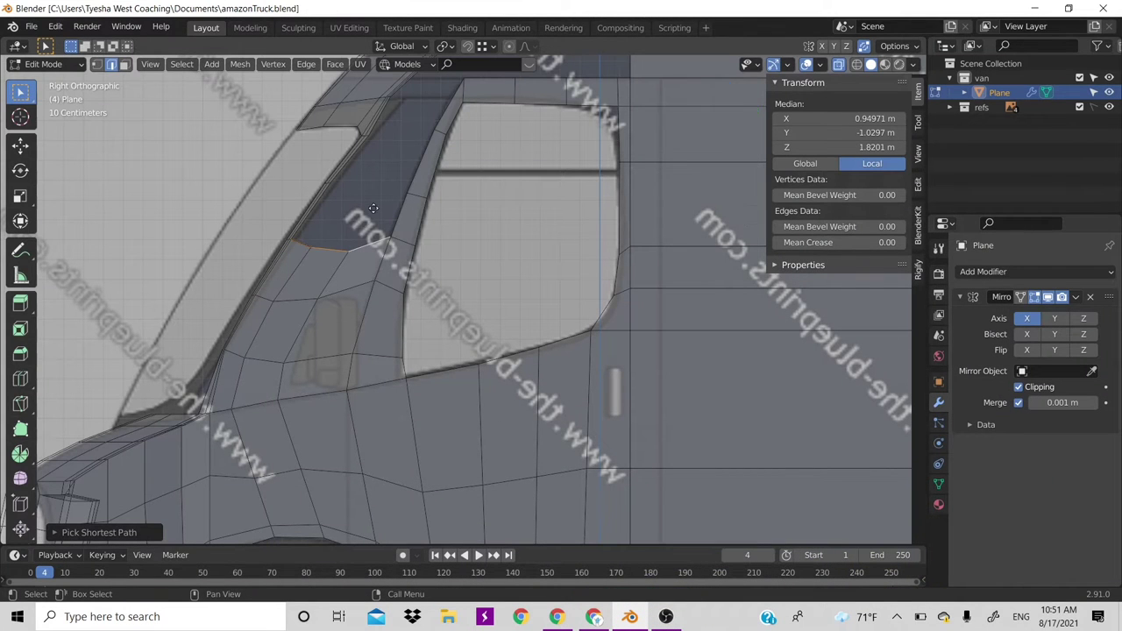
Fill the gap beside the A-pillar with a new face, its top corner near Z 1.98 m
{"action": "key", "text": "e"}
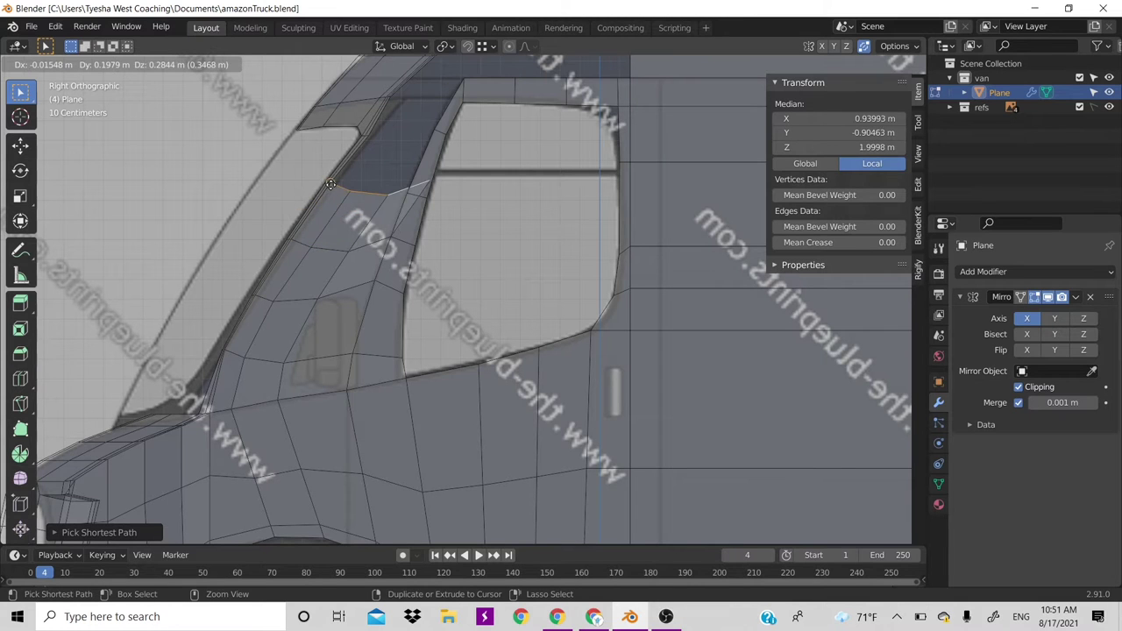
{"action": "left_click", "coordinate": [335, 184]}
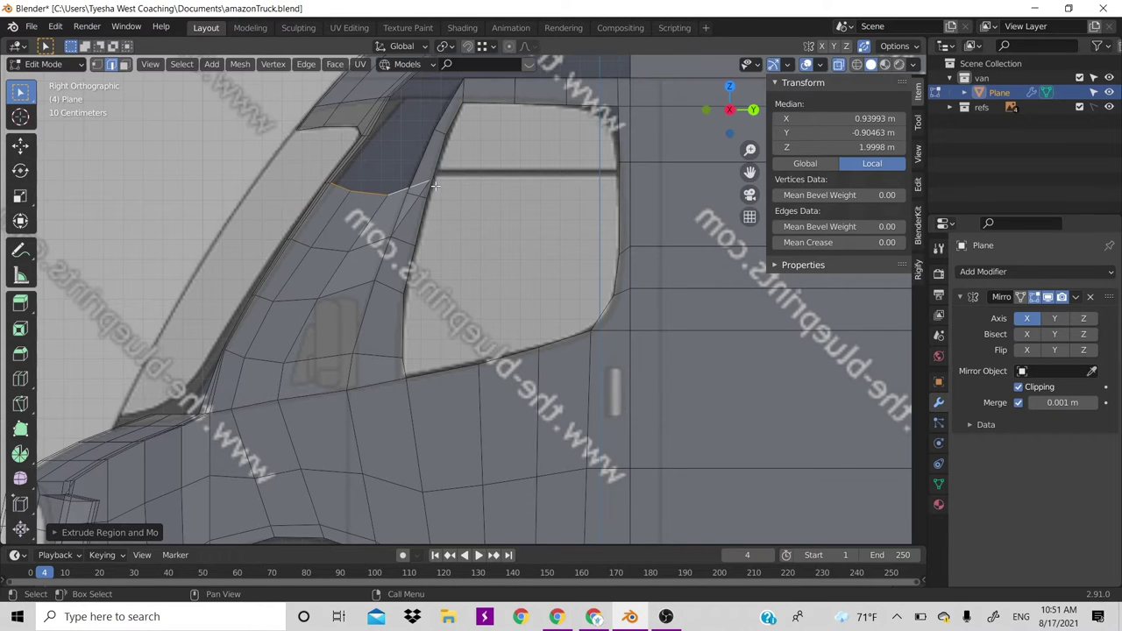
{"action": "key", "text": "1"}
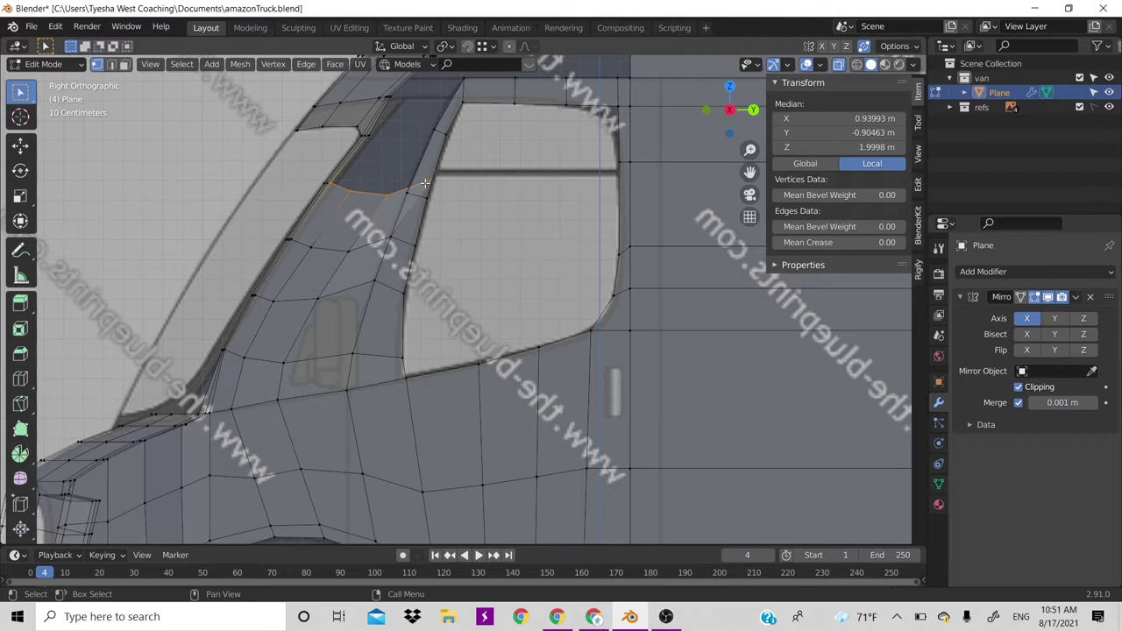
{"action": "left_click", "coordinate": [425, 185]}
{"action": "key", "text": "g"}
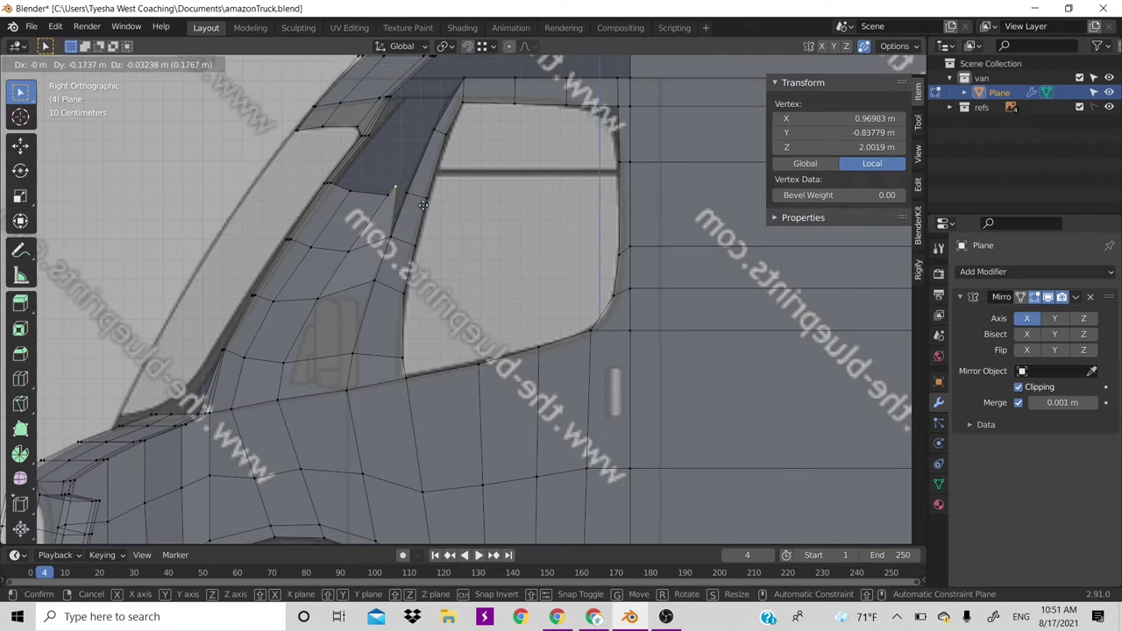
{"action": "left_click", "coordinate": [410, 194]}
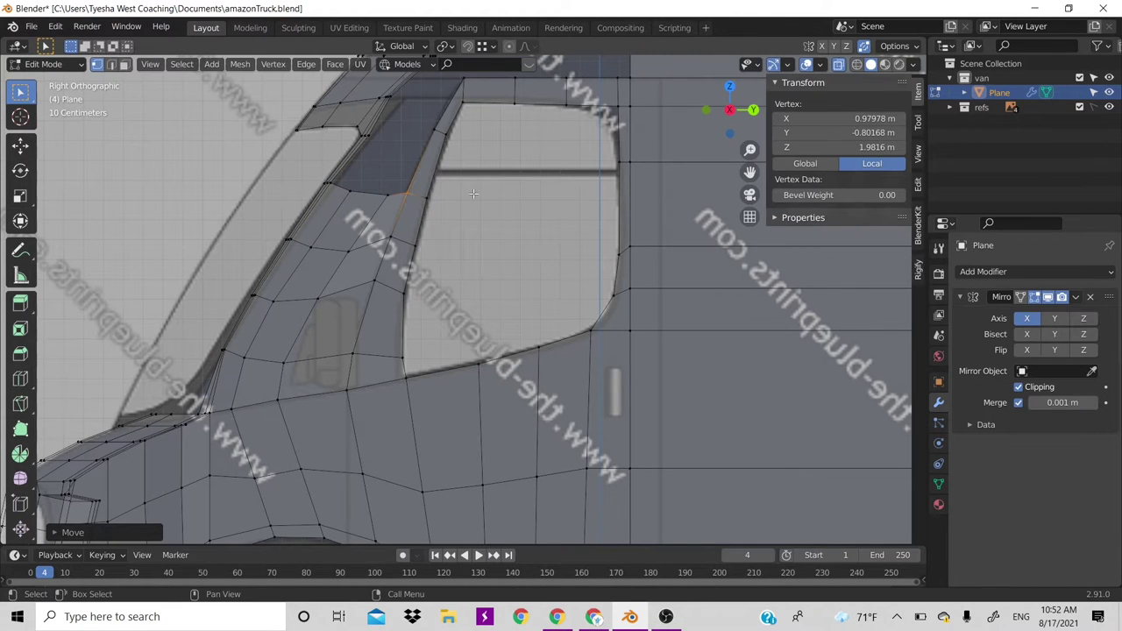
Orbit out around the whole van and show it as a solid model without overlays
{"action": "scroll", "coordinate": [551, 247], "scroll_direction": "down", "scroll_amount": 1}
{"action": "scroll", "coordinate": [551, 247], "scroll_direction": "down", "scroll_amount": 2}
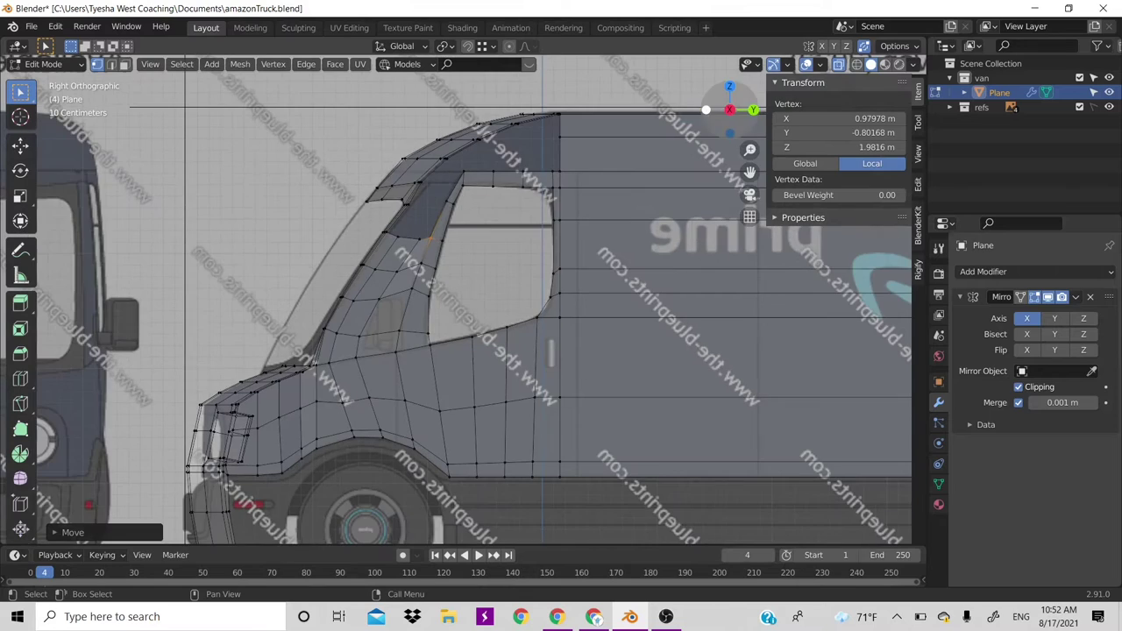
{"action": "left_click_drag", "start_coordinate": [707, 112], "coordinate": [422, 299]}
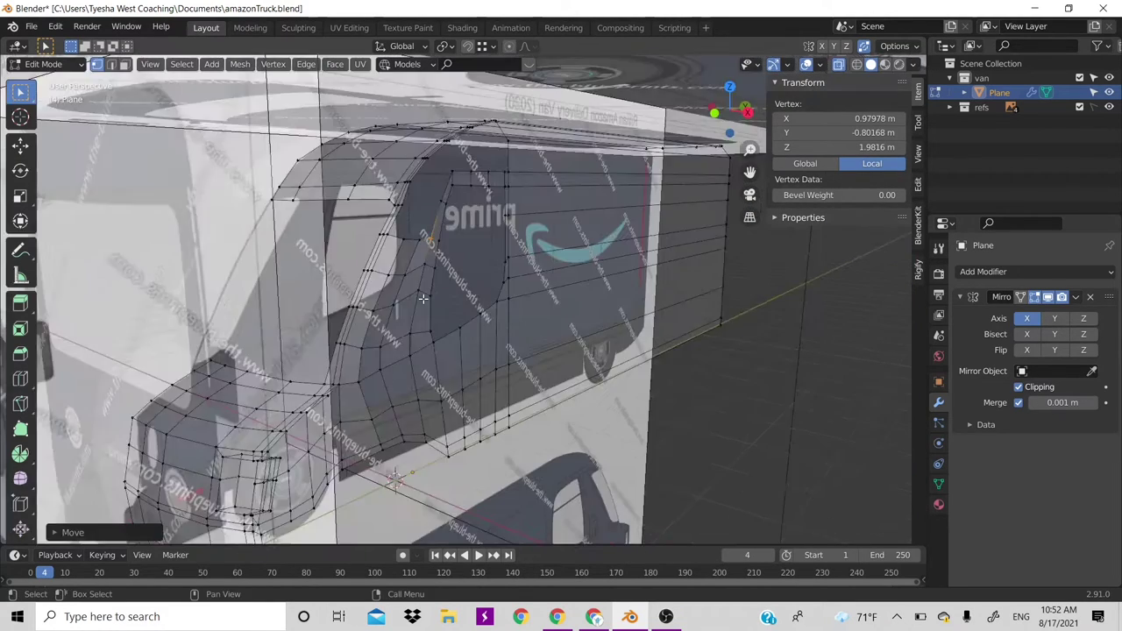
{"action": "left_click_drag", "start_coordinate": [728, 110], "coordinate": [701, 131]}
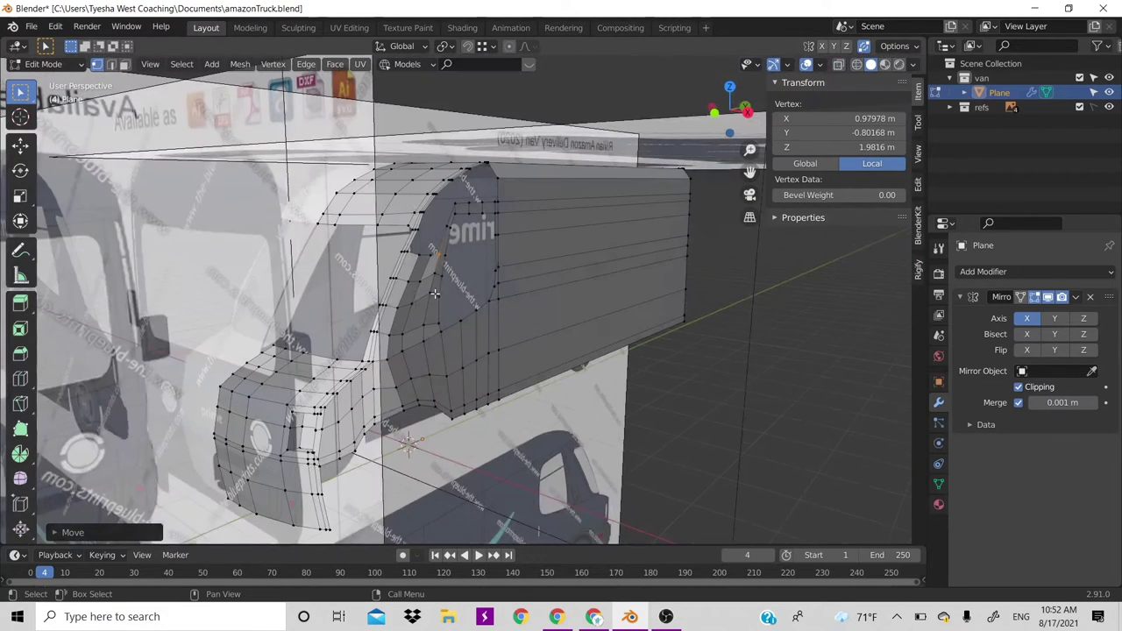
{"action": "left_click", "coordinate": [807, 64]}
{"action": "mouse_move", "coordinate": [729, 110]}
{"action": "left_mouse_down"}
{"action": "mouse_move", "coordinate": [701, 132]}
{"action": "mouse_move", "coordinate": [714, 114]}
{"action": "left_mouse_up"}
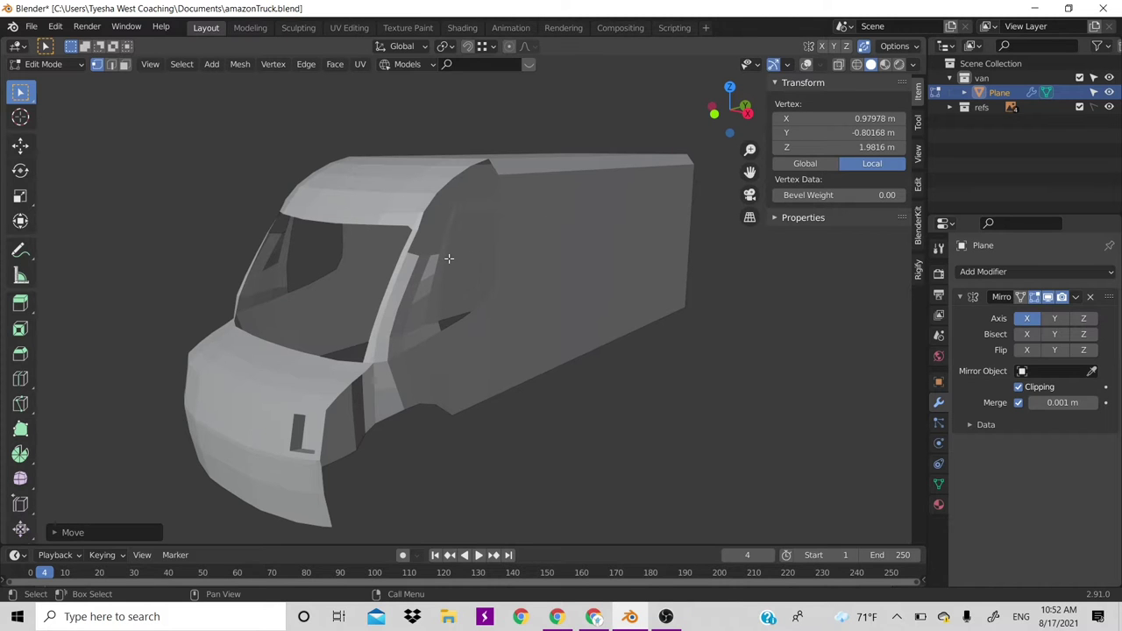
Restore the overlays, switch to Right Orthographic view and zoom onto the windshield's upper corner
{"action": "scroll", "coordinate": [447, 274], "scroll_direction": "up", "scroll_amount": 4}
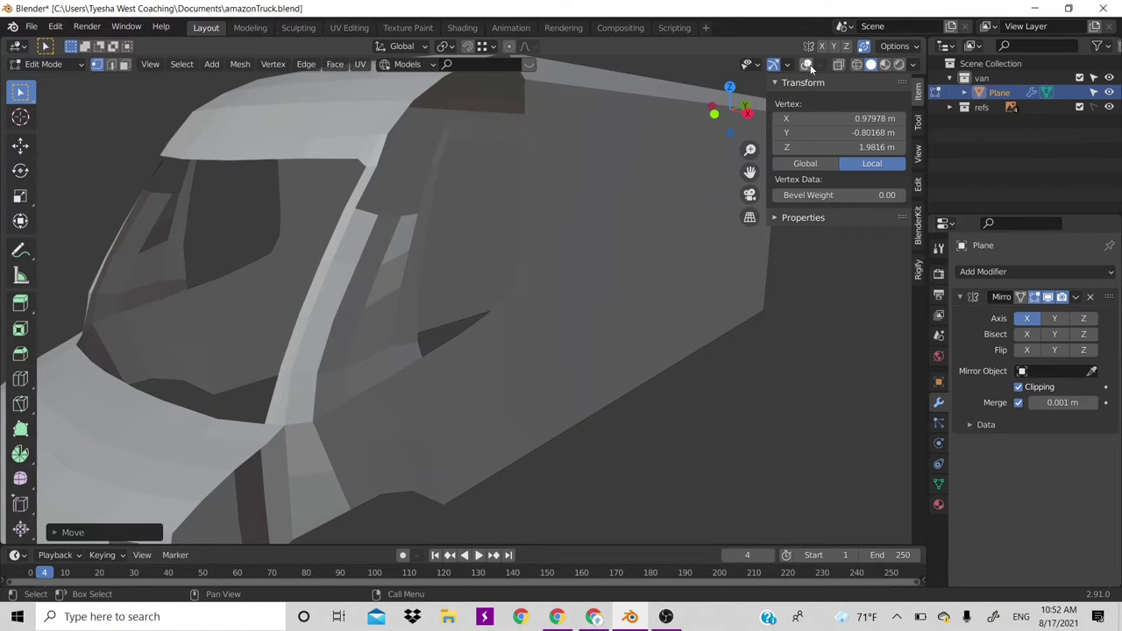
{"action": "key", "text": "shift+alt+z"}
{"action": "scroll", "coordinate": [539, 243], "scroll_direction": "up", "scroll_amount": 1}
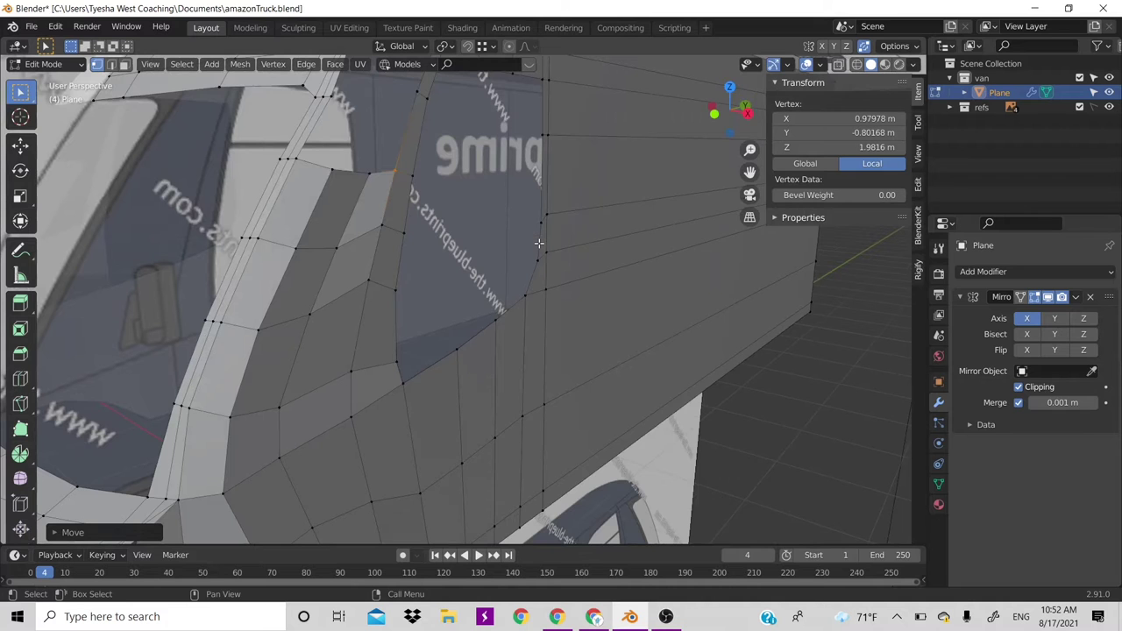
{"action": "scroll", "coordinate": [539, 243], "scroll_direction": "down", "scroll_amount": 2}
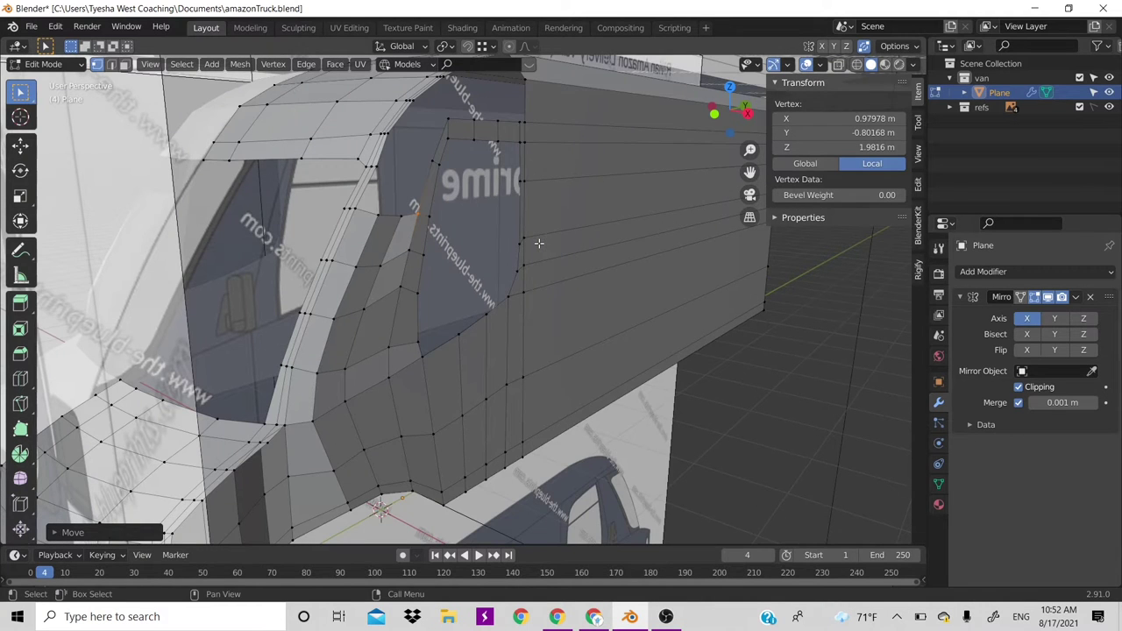
{"action": "key", "text": "KP_3"}
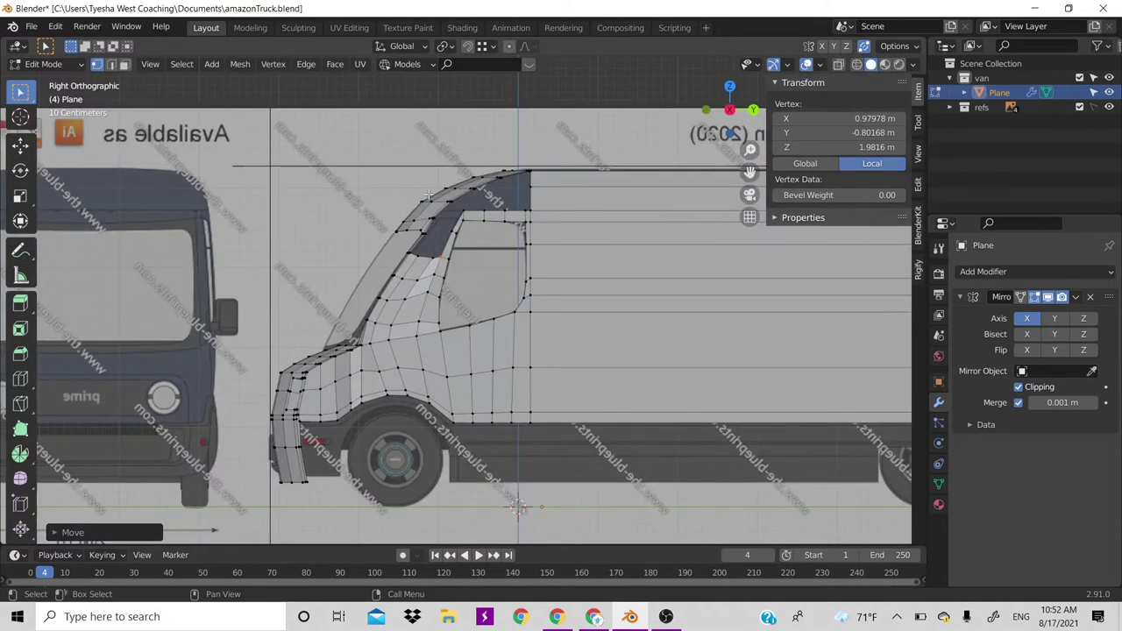
{"action": "scroll", "coordinate": [429, 194], "scroll_direction": "up", "scroll_amount": 2}
{"action": "scroll", "coordinate": [447, 254], "scroll_direction": "up", "scroll_amount": 2}
{"action": "scroll", "coordinate": [469, 314], "scroll_direction": "down", "scroll_amount": 1}
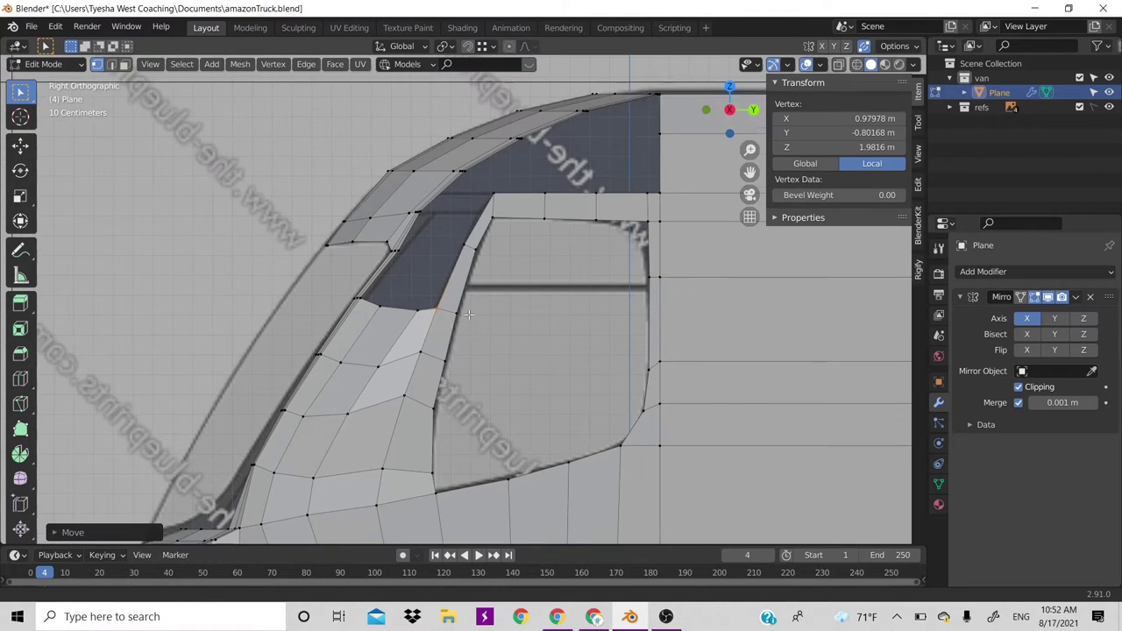
{"action": "scroll", "coordinate": [469, 314], "scroll_direction": "up", "scroll_amount": 1}
{"action": "scroll", "coordinate": [456, 281], "scroll_direction": "up", "scroll_amount": 1}
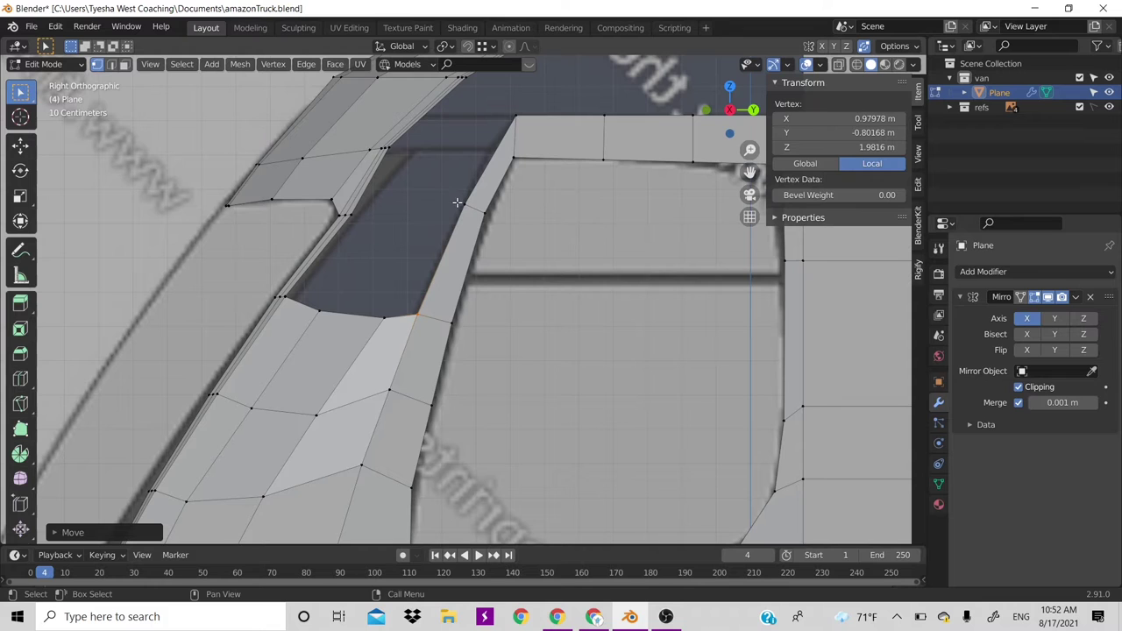
{"action": "key", "text": "ctrl+z"}
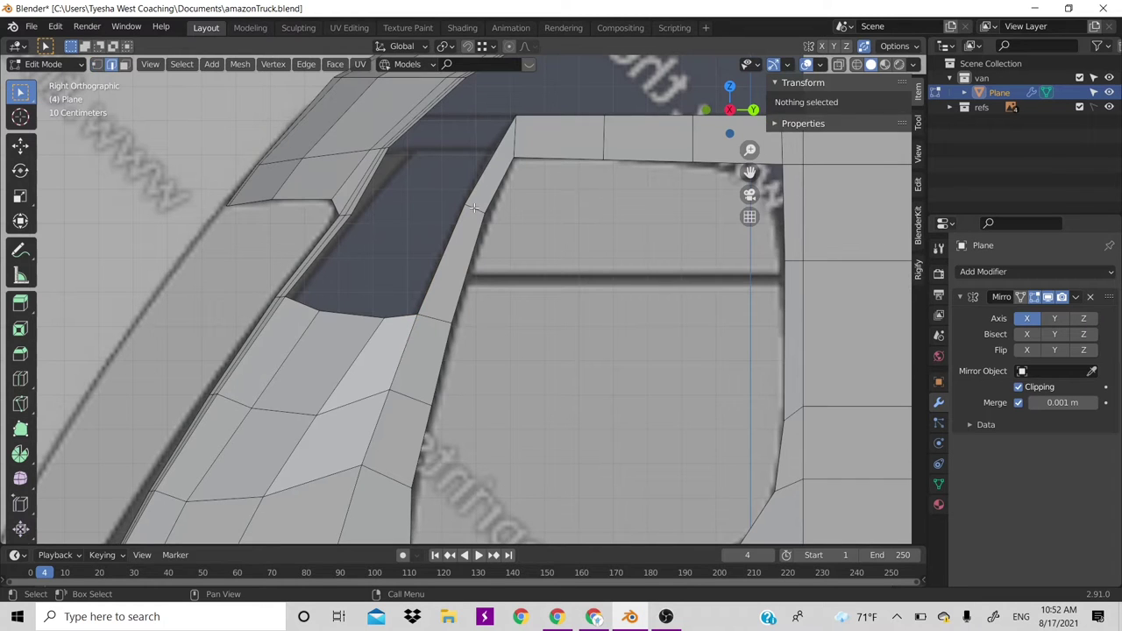
Slide the pillar edge and move the pillar's top corner vertex against the roof trim
{"action": "key", "text": "ctrl+z"}
{"action": "key", "text": "g"}
{"action": "key", "text": "g"}
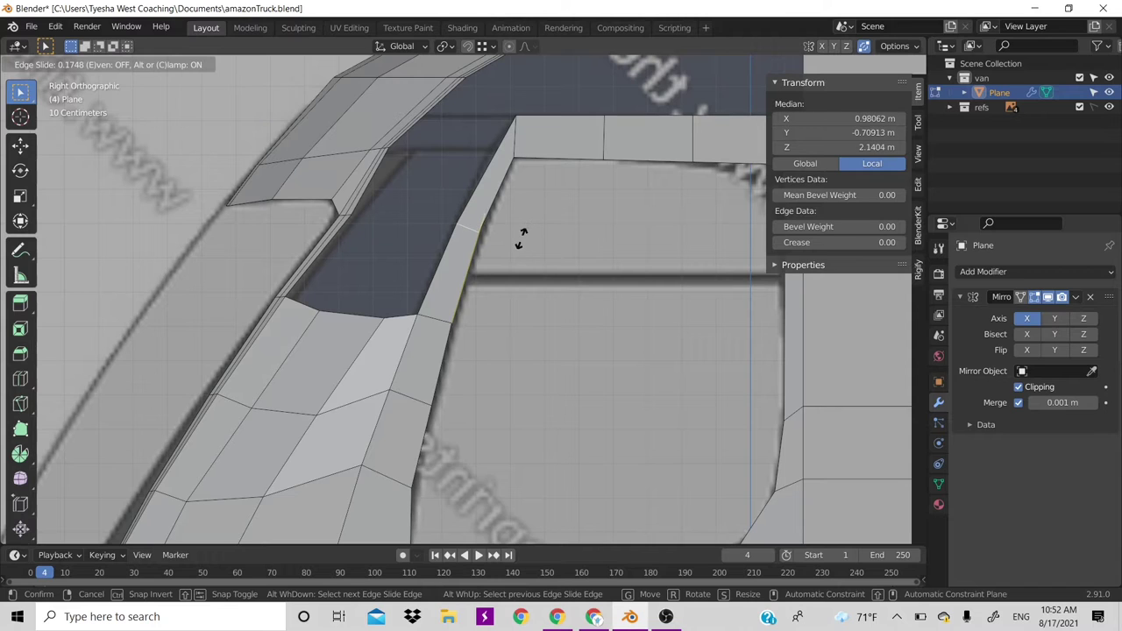
{"action": "left_click", "coordinate": [520, 237]}
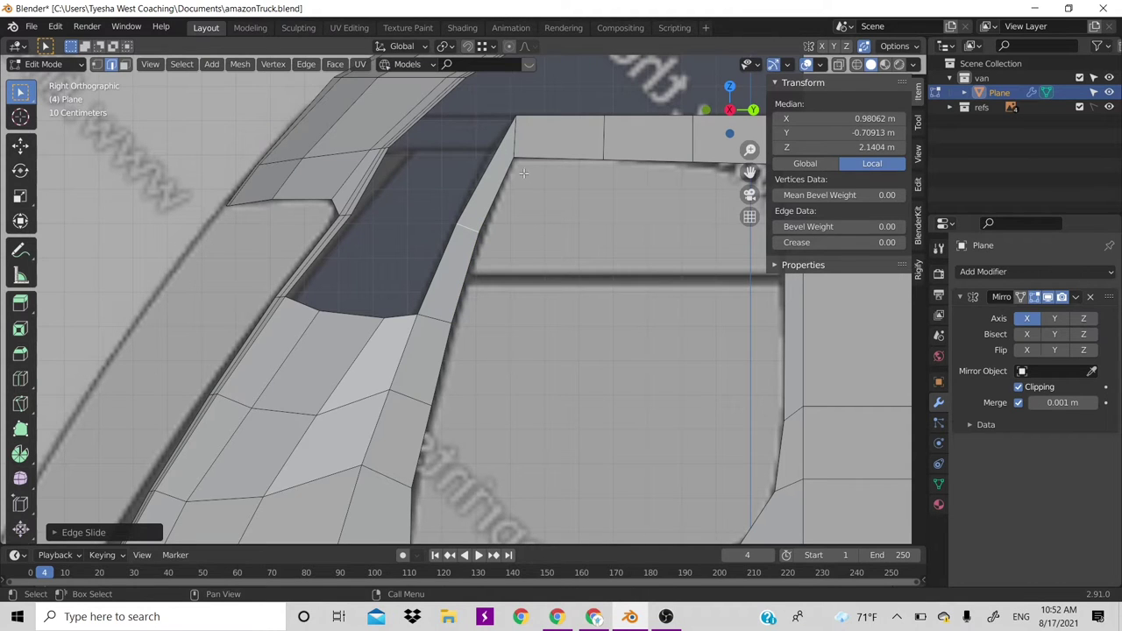
{"action": "key", "text": "1"}
{"action": "left_click", "coordinate": [522, 172]}
{"action": "key", "text": "g"}
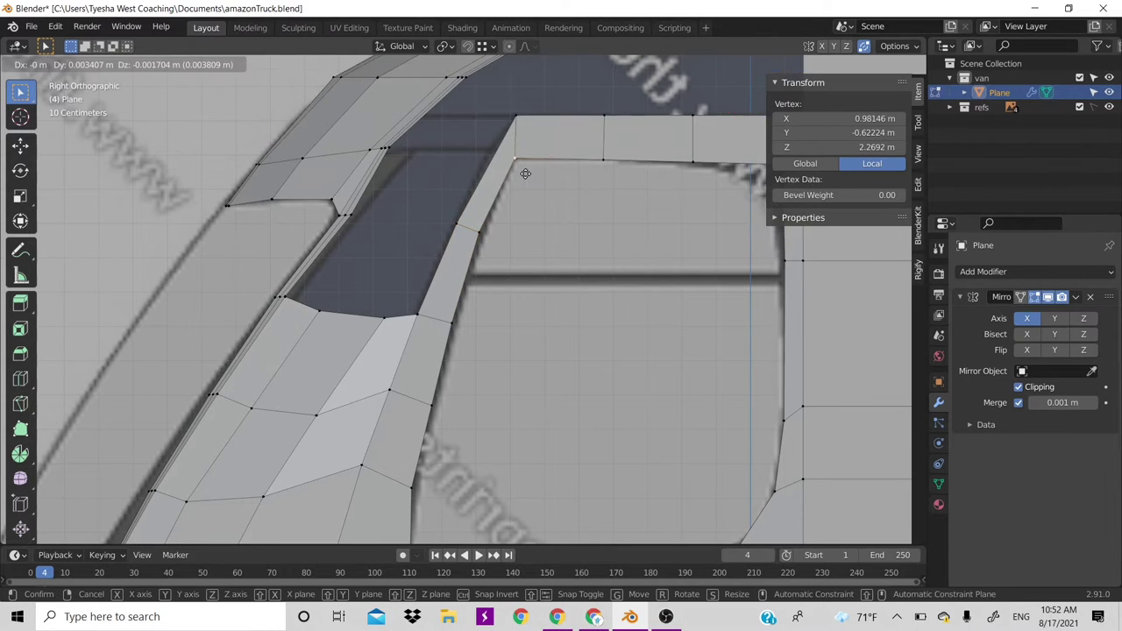
{"action": "left_click", "coordinate": [517, 138]}
{"action": "key", "text": "g"}
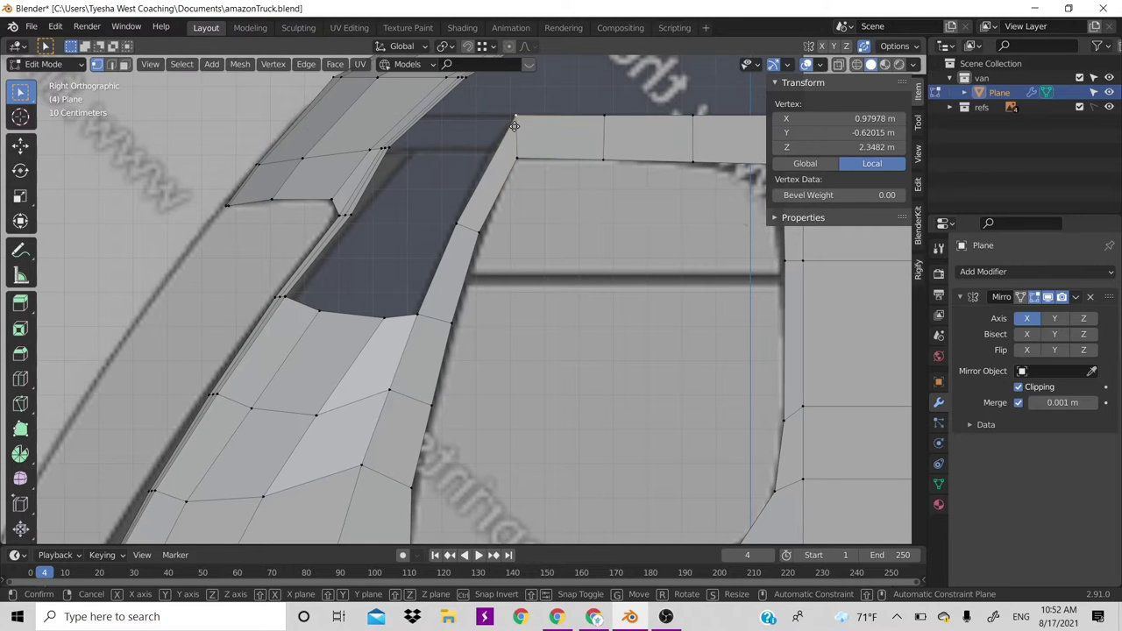
{"action": "left_click", "coordinate": [515, 120]}
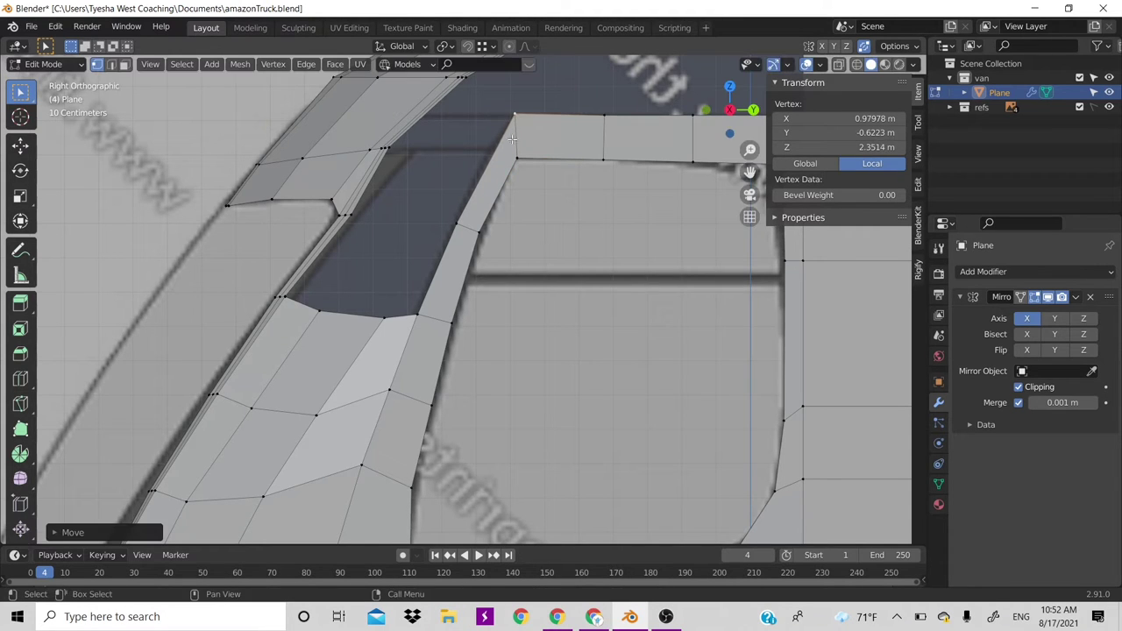
Add an edge loop across the pillar's top and shift its vertex outward
{"action": "key", "text": "ctrl+r"}
{"action": "left_click", "coordinate": [509, 176]}
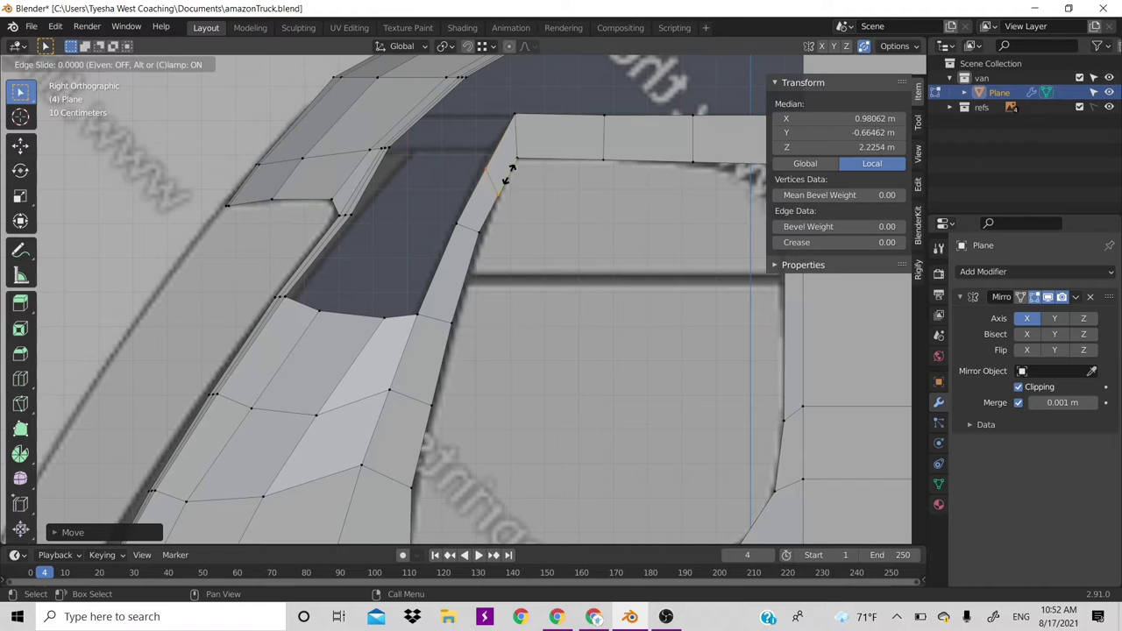
{"action": "left_click", "coordinate": [508, 181]}
{"action": "left_click", "coordinate": [508, 177]}
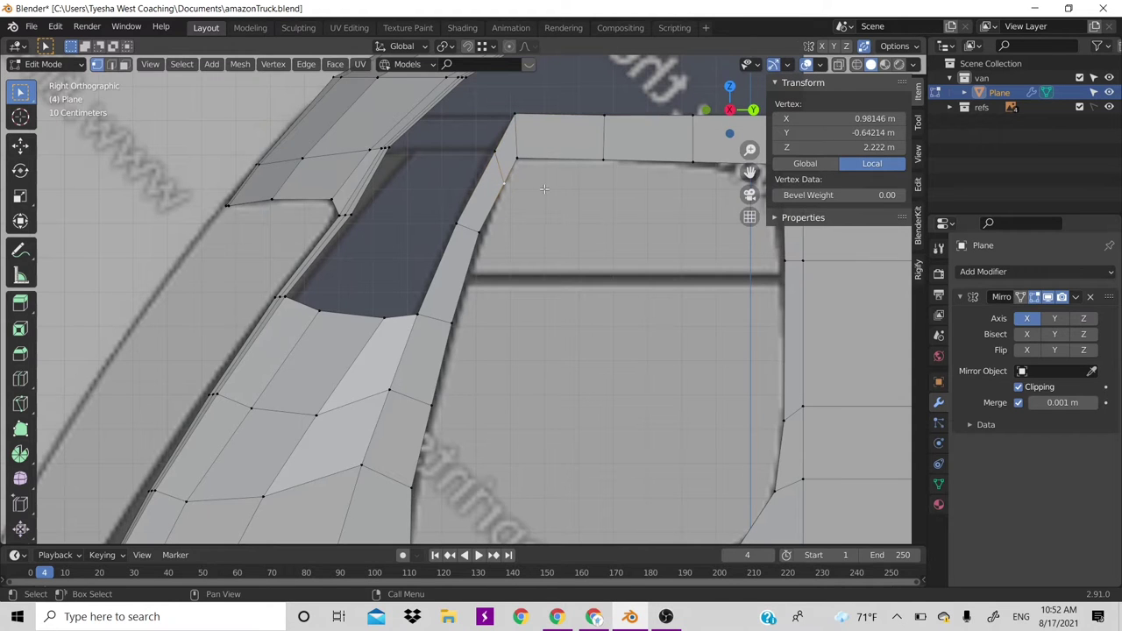
{"action": "key", "text": "g"}
{"action": "left_click", "coordinate": [539, 185]}
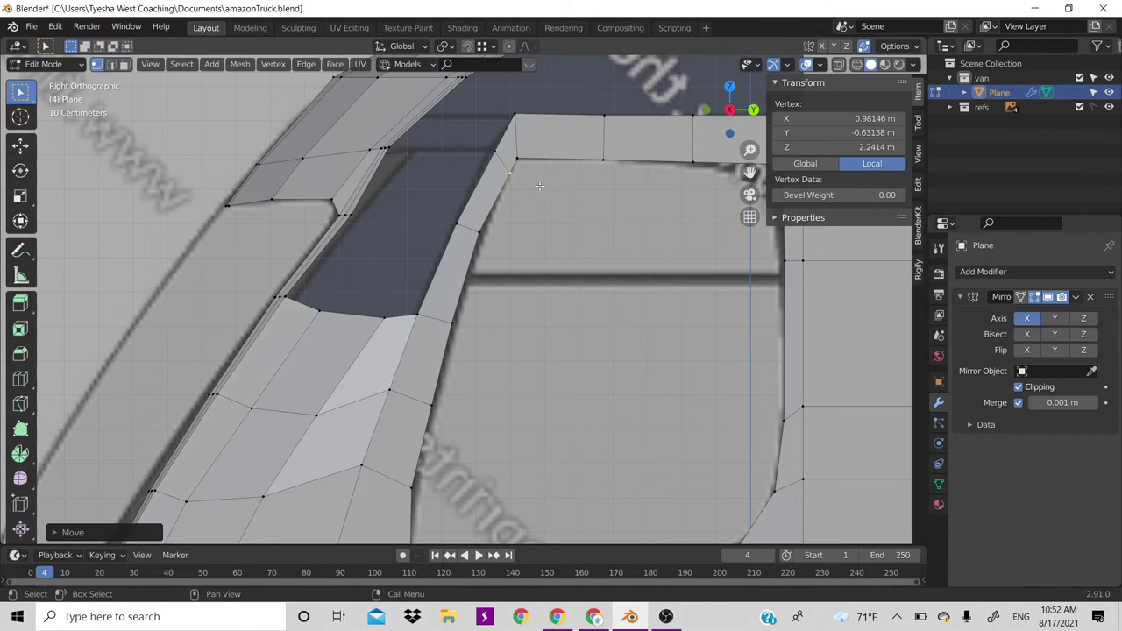
Reposition the surrounding corner vertices to round the pillar's top corner
{"action": "left_click", "coordinate": [484, 239]}
{"action": "key", "text": "g"}
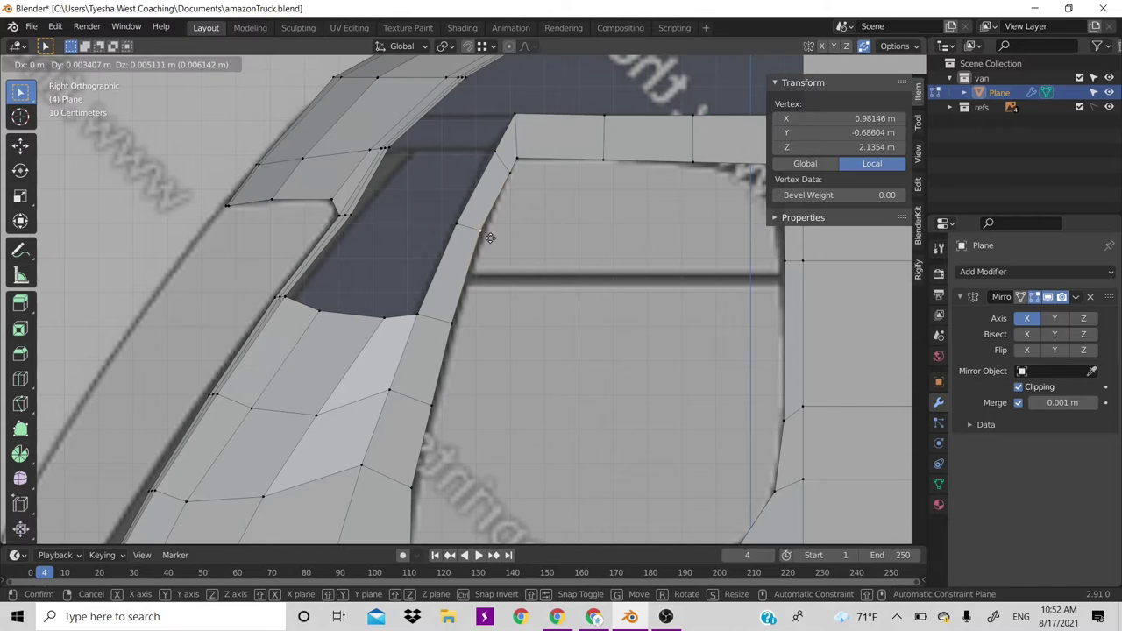
{"action": "left_click", "coordinate": [490, 237]}
{"action": "left_click", "coordinate": [496, 154]}
{"action": "key", "text": "g"}
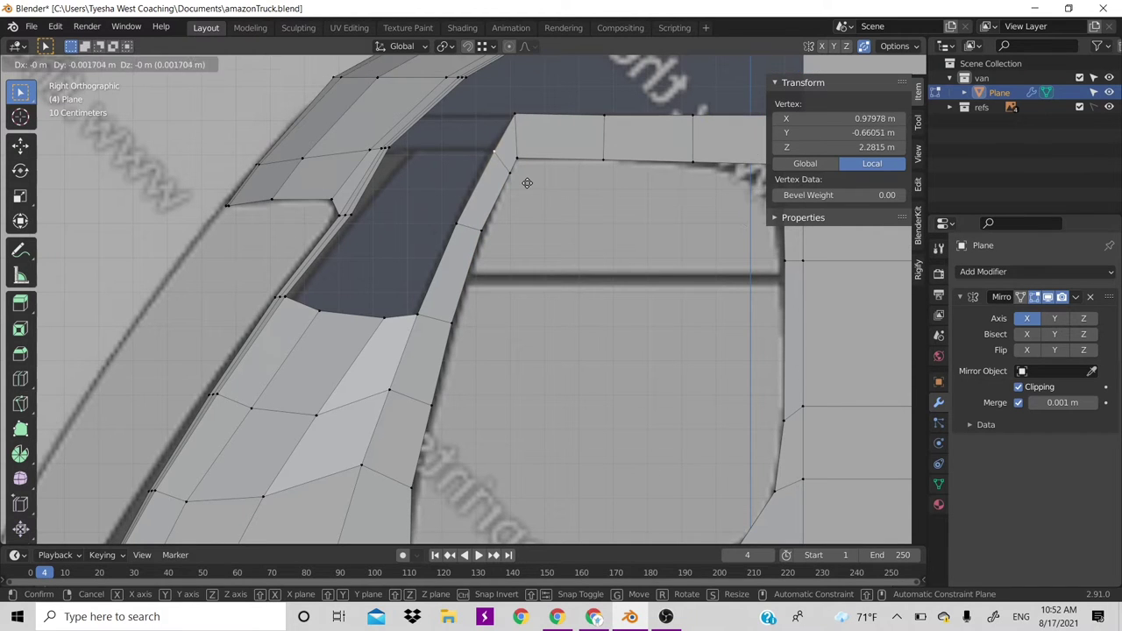
{"action": "left_click", "coordinate": [524, 182]}
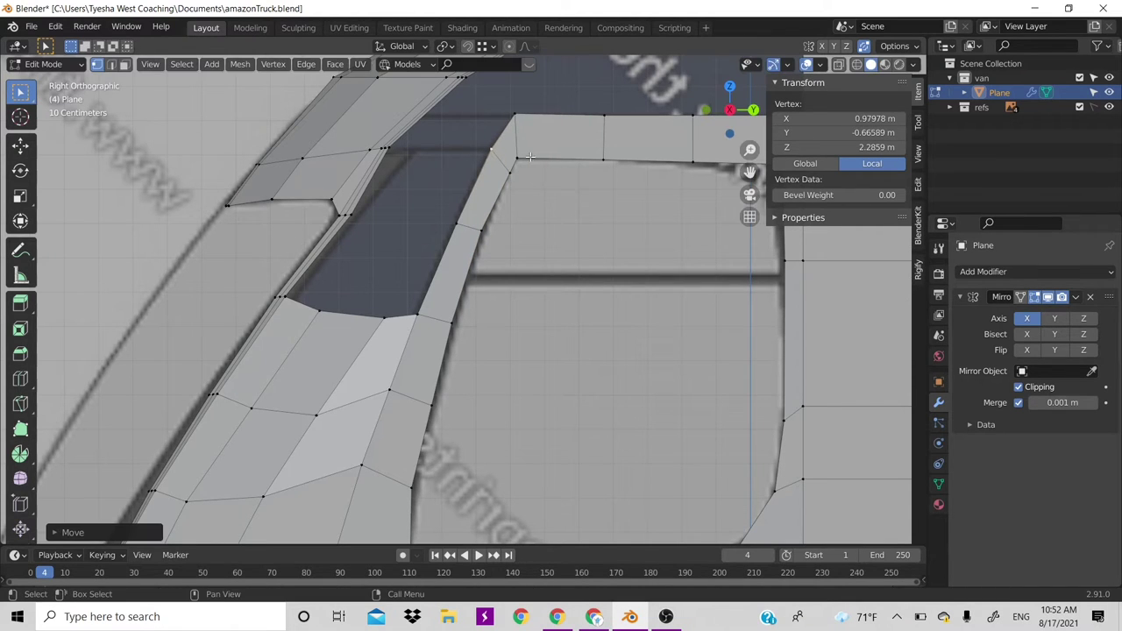
{"action": "left_click", "coordinate": [520, 155]}
{"action": "key", "text": "g"}
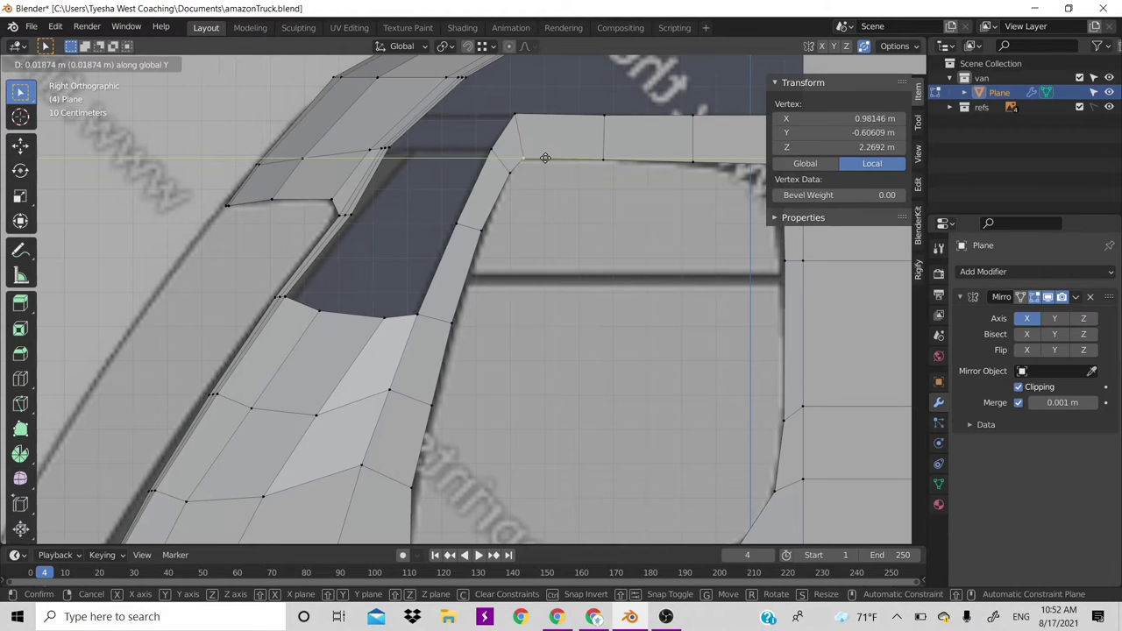
{"action": "left_click", "coordinate": [543, 160]}
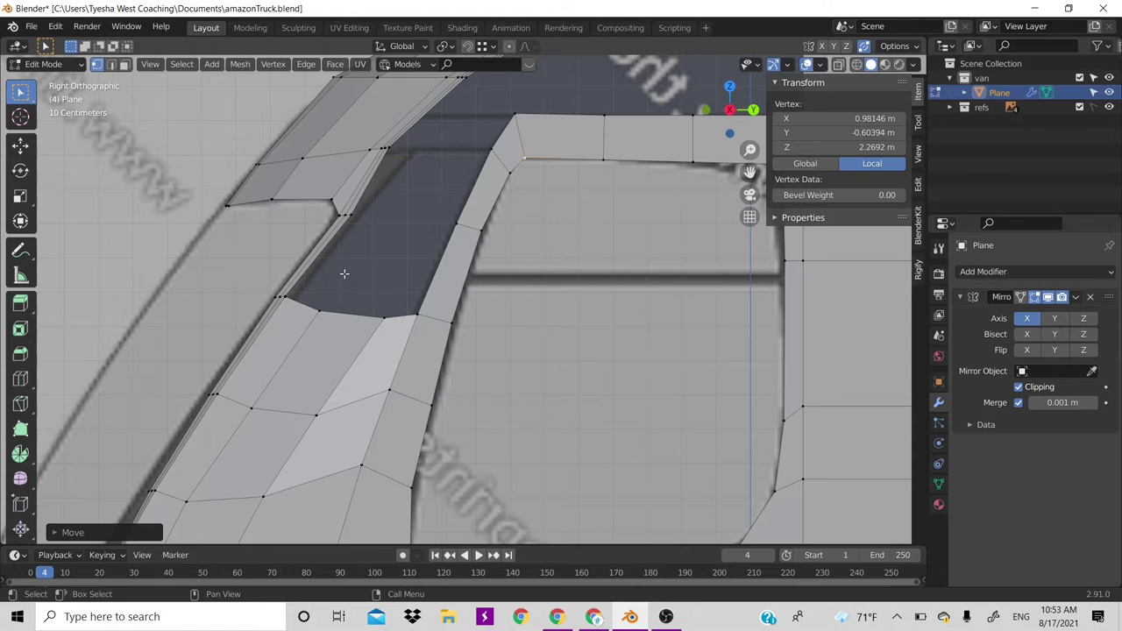
Extrude the window opening's lower border edges upward and turn on X-ray
{"action": "key", "text": "2"}
{"action": "left_click", "coordinate": [332, 312]}
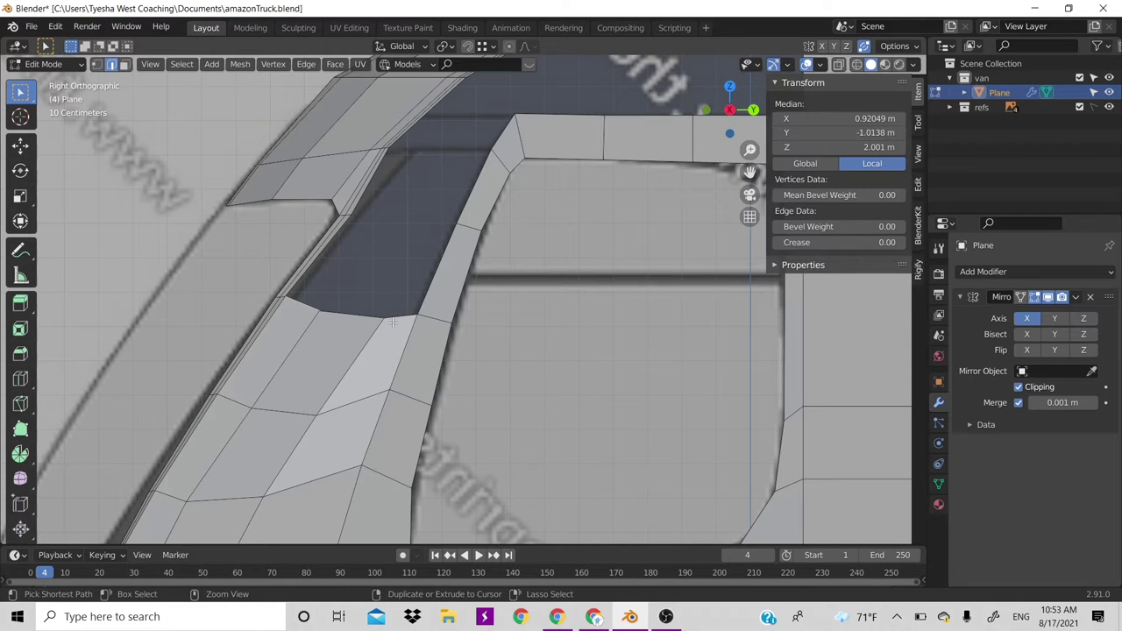
{"action": "left_click", "coordinate": [395, 319], "text": "ctrl"}
{"action": "key", "text": "g"}
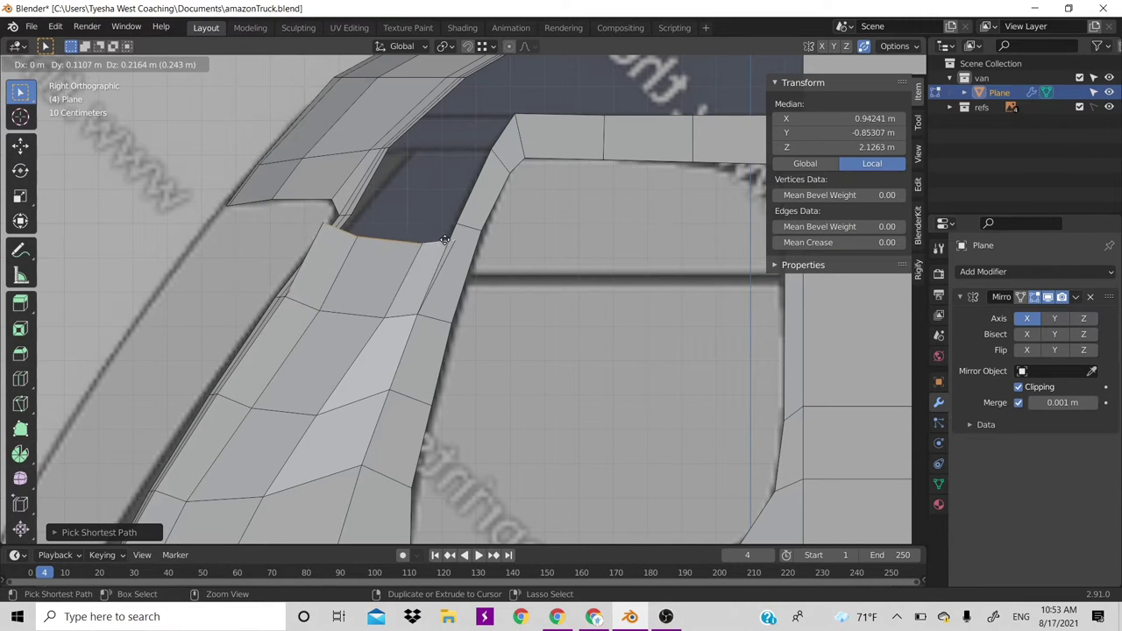
{"action": "left_click", "coordinate": [354, 217]}
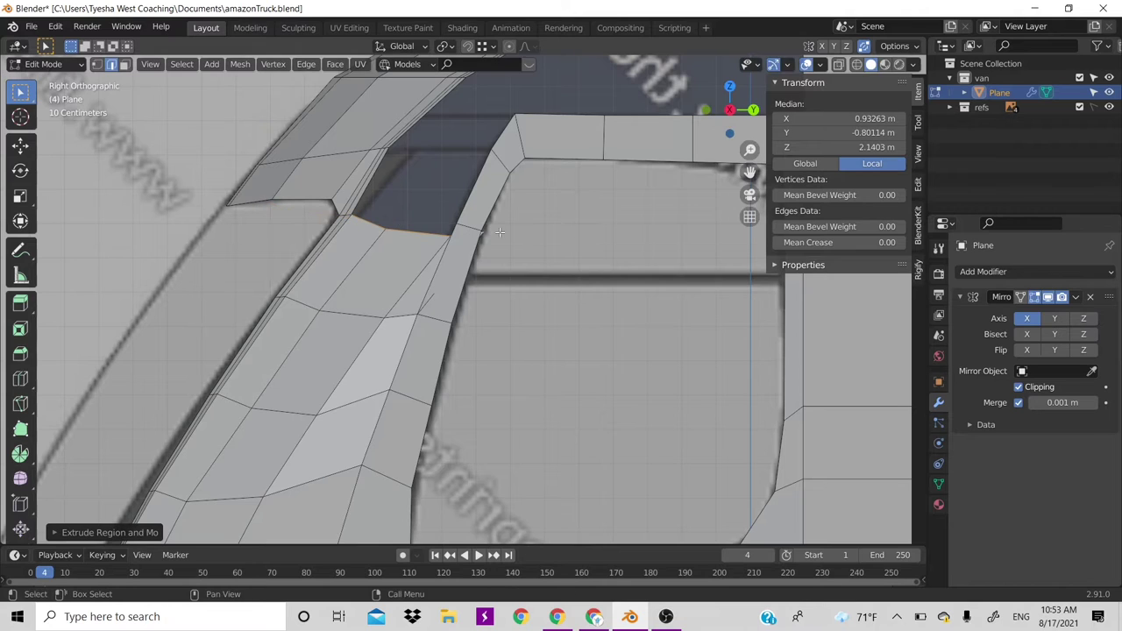
{"action": "key", "text": "1"}
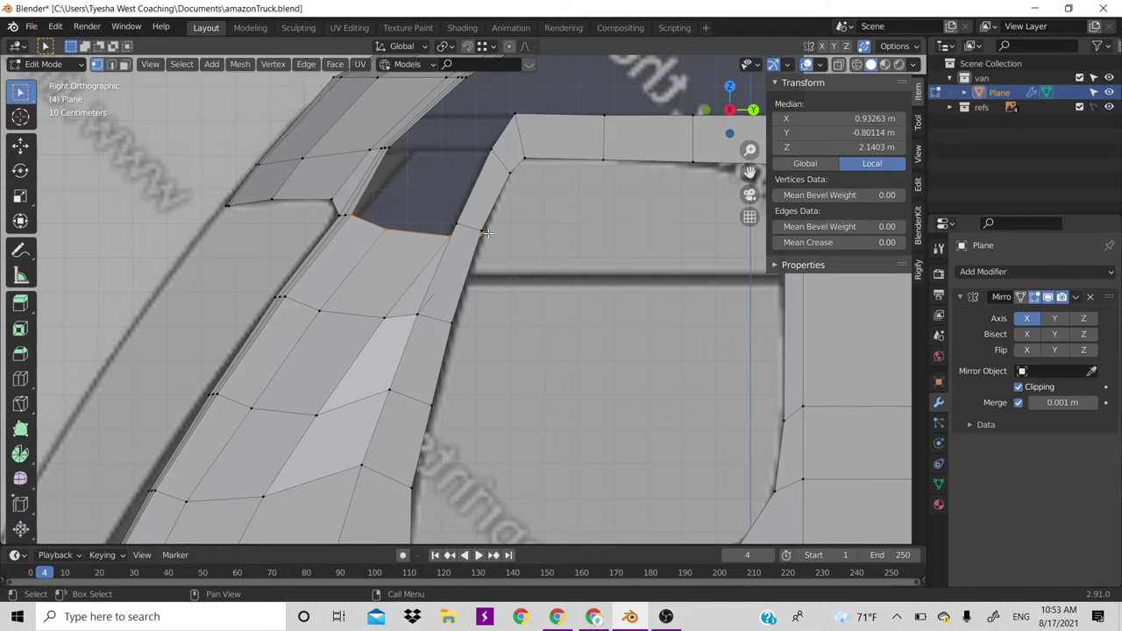
{"action": "left_click", "coordinate": [446, 235]}
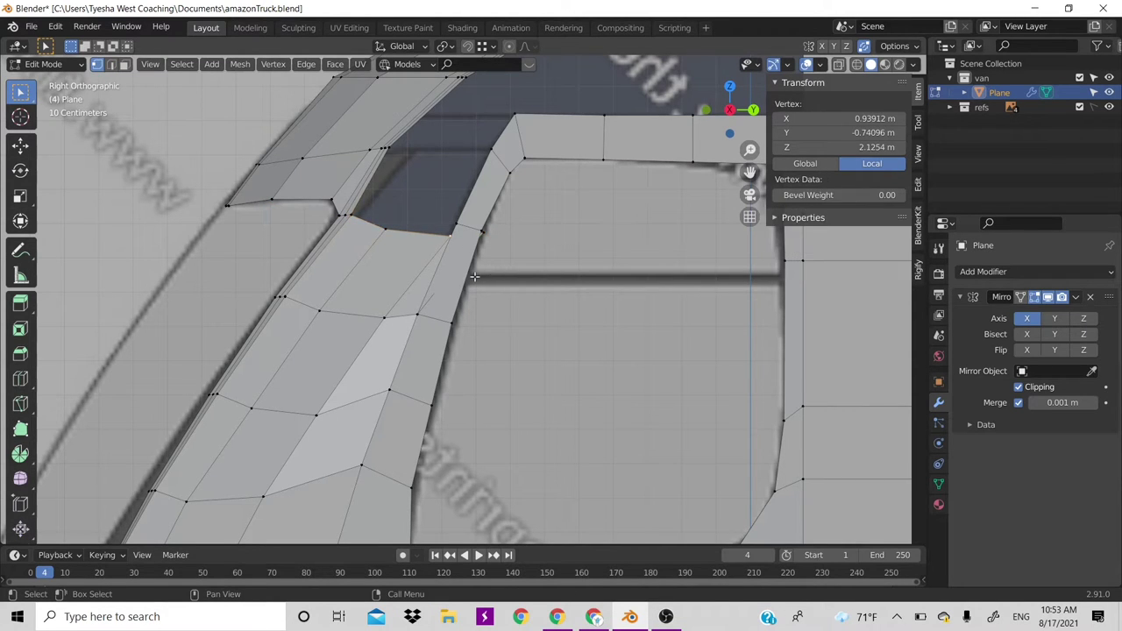
{"action": "key", "text": "alt+z"}
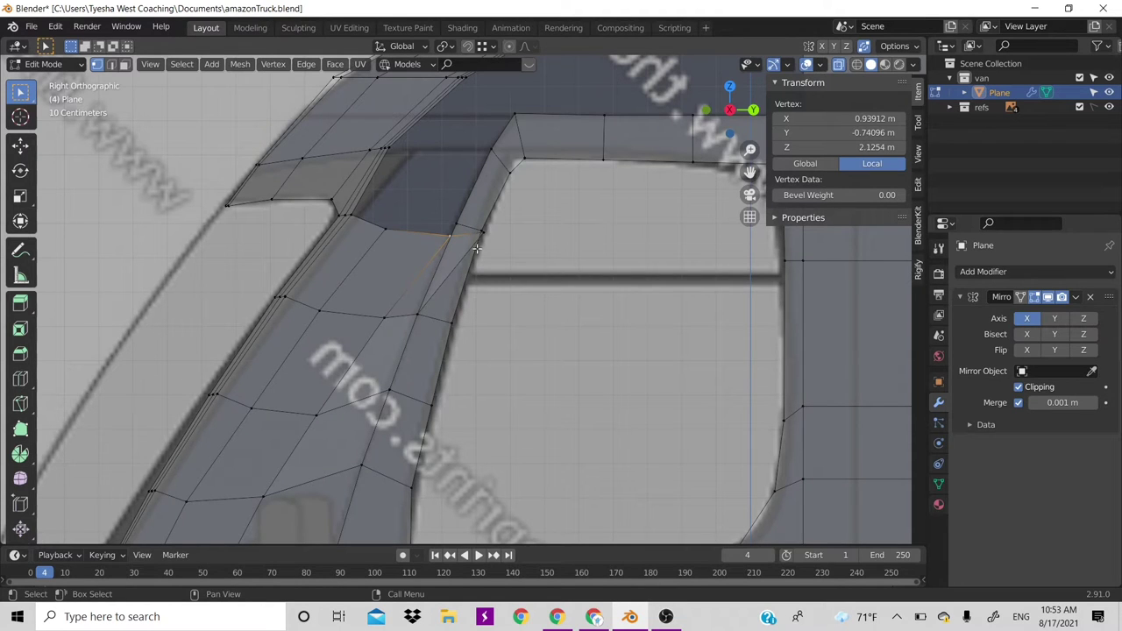
Move the upper and lower pillar vertices onto the blueprint's pillar edge
{"action": "scroll", "coordinate": [461, 328], "scroll_direction": "down", "scroll_amount": 2}
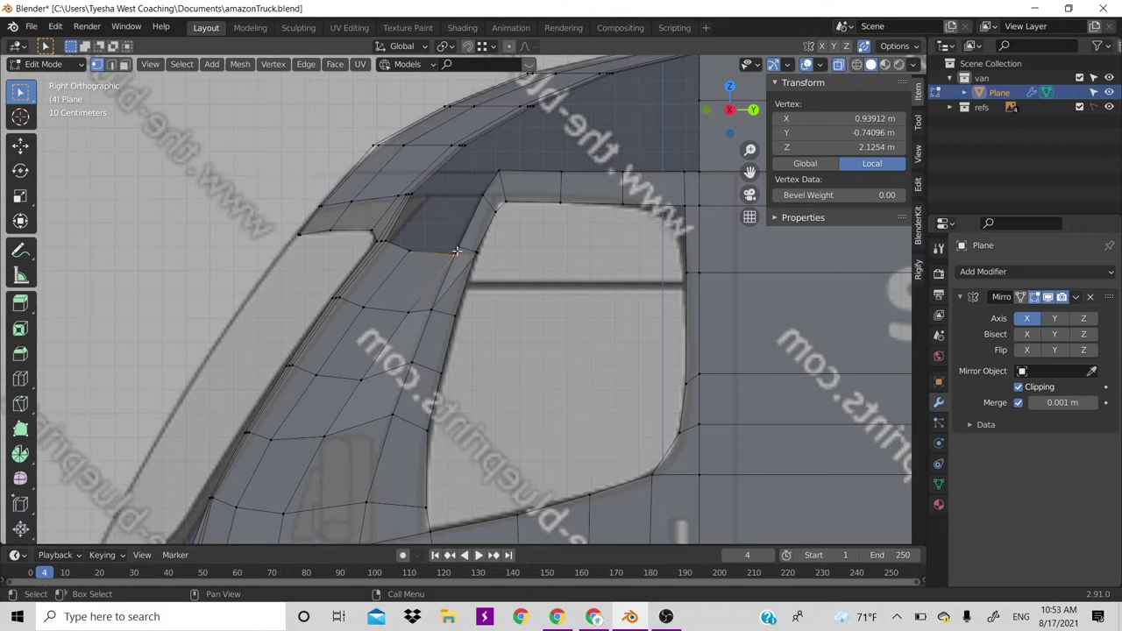
{"action": "key", "text": "g"}
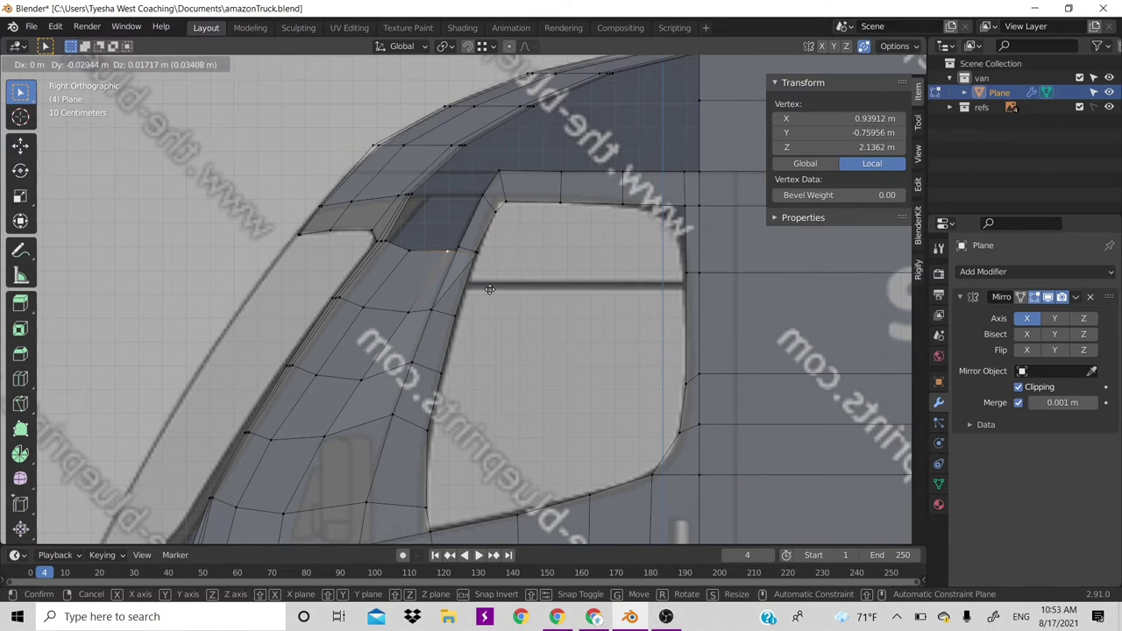
{"action": "left_click", "coordinate": [480, 258]}
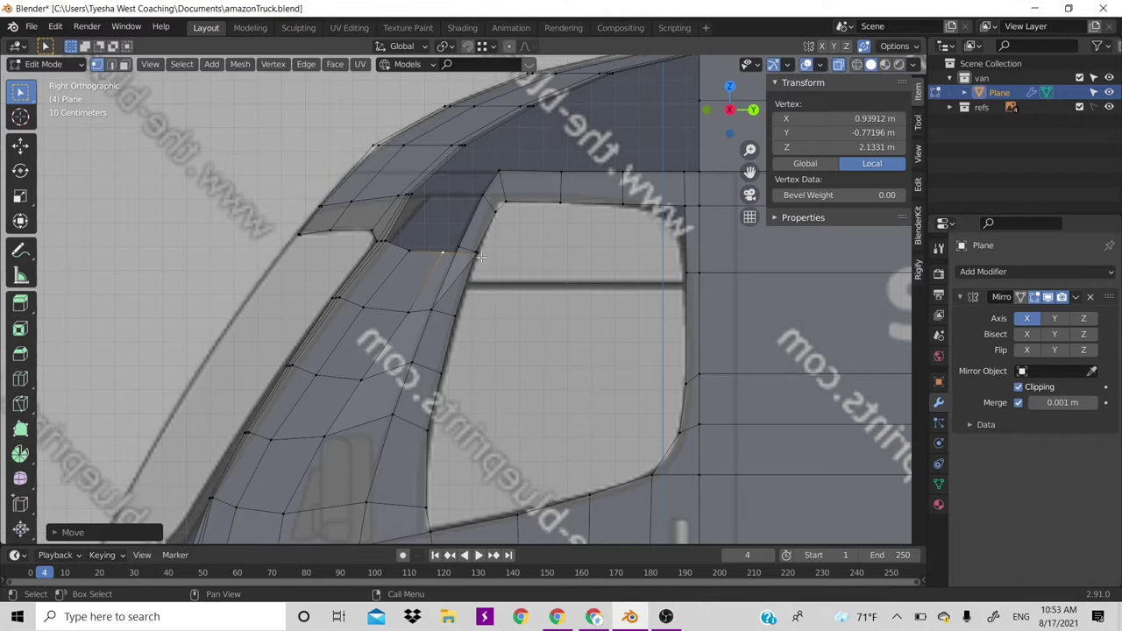
{"action": "key", "text": "g"}
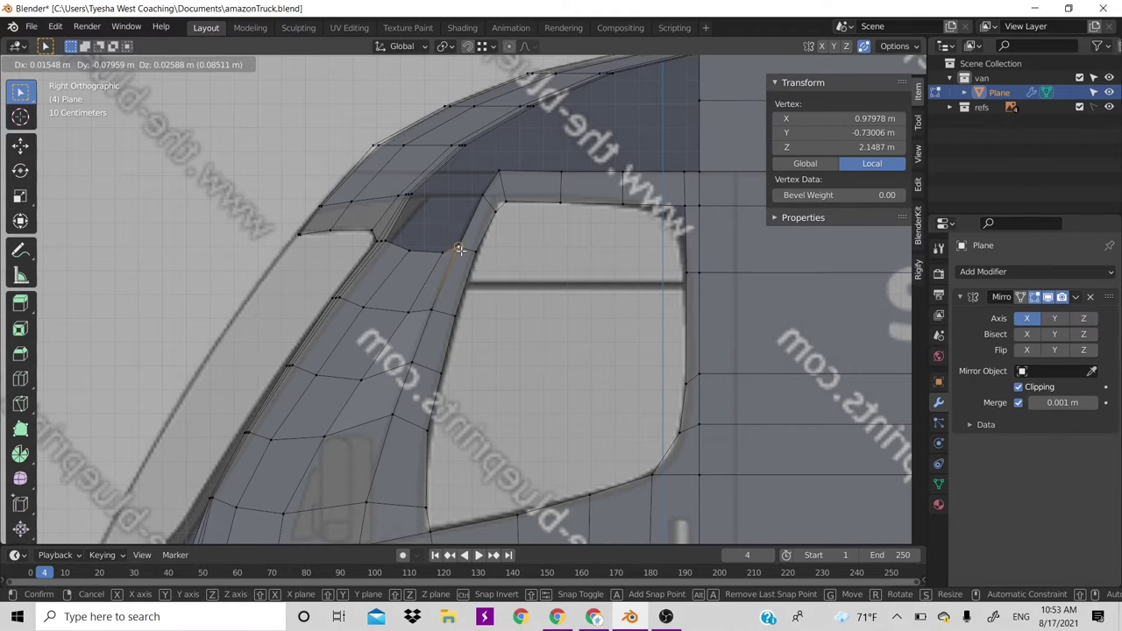
{"action": "left_click", "coordinate": [449, 256]}
{"action": "key", "text": "g"}
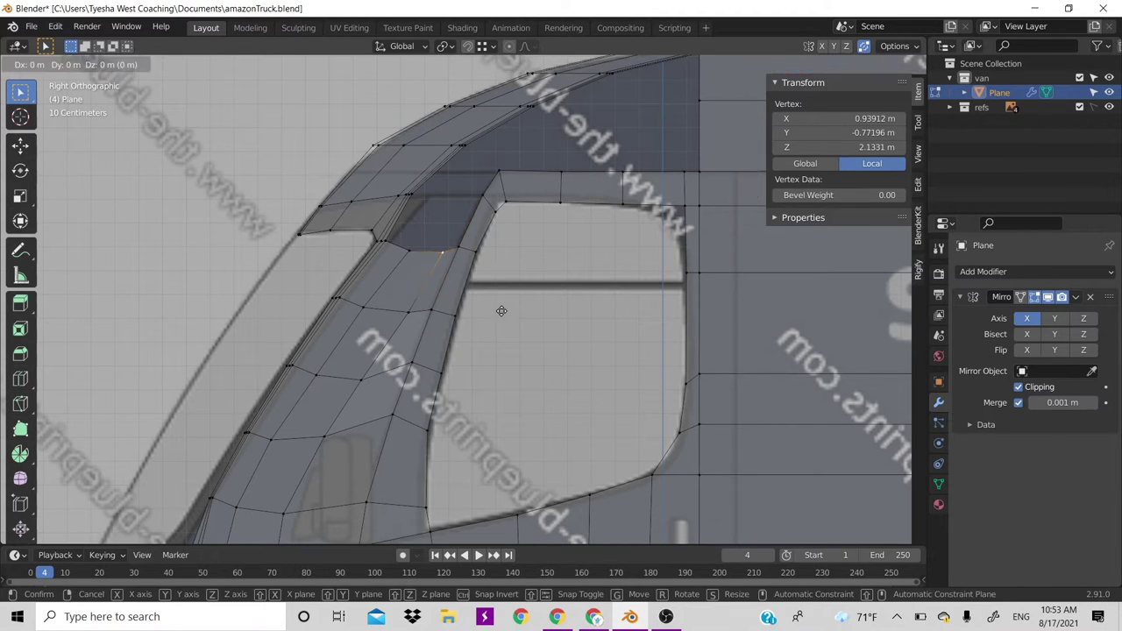
{"action": "left_click", "coordinate": [423, 314]}
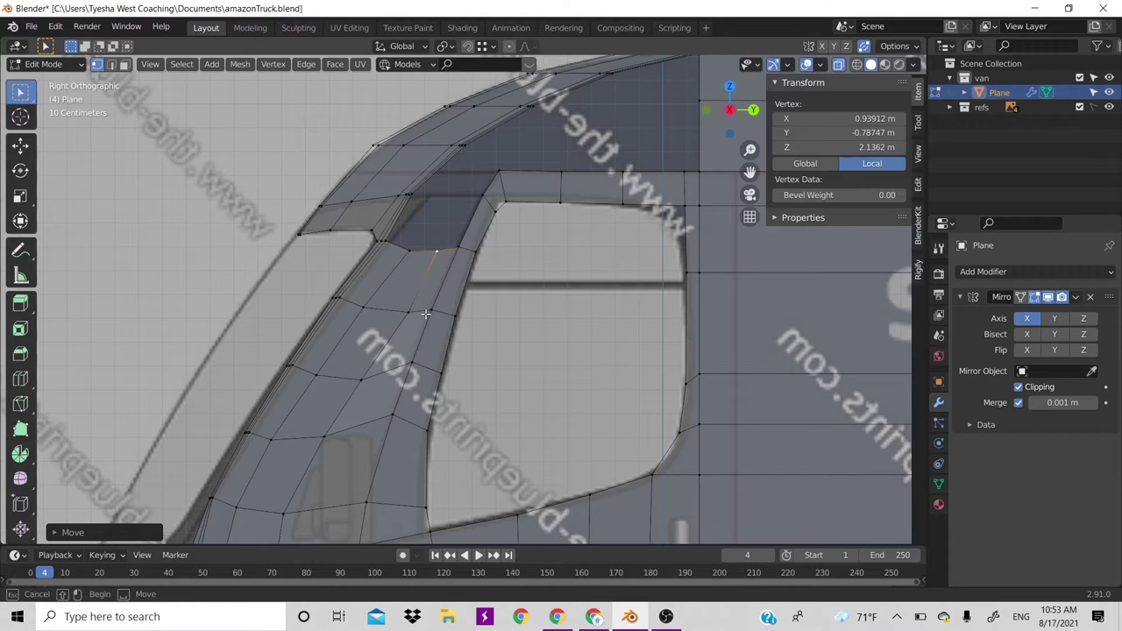
{"action": "left_click", "coordinate": [400, 315]}
{"action": "key", "text": "g"}
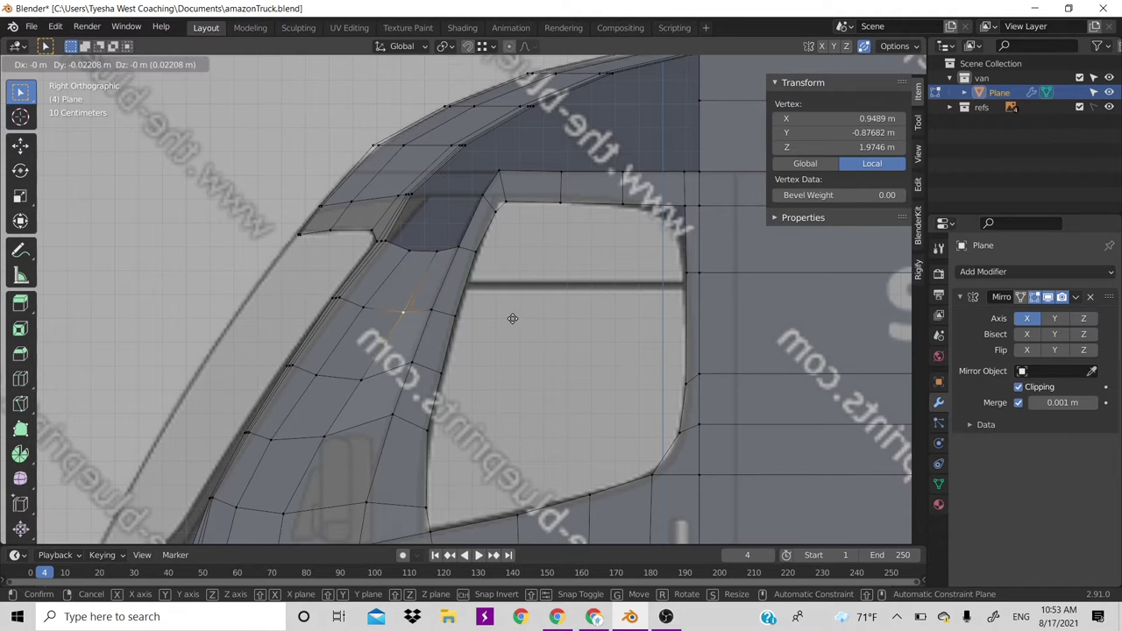
{"action": "left_click", "coordinate": [510, 318]}
Fine-tune another pillar vertex, then select the edge path along the pillar's top
{"action": "left_click", "coordinate": [358, 386]}
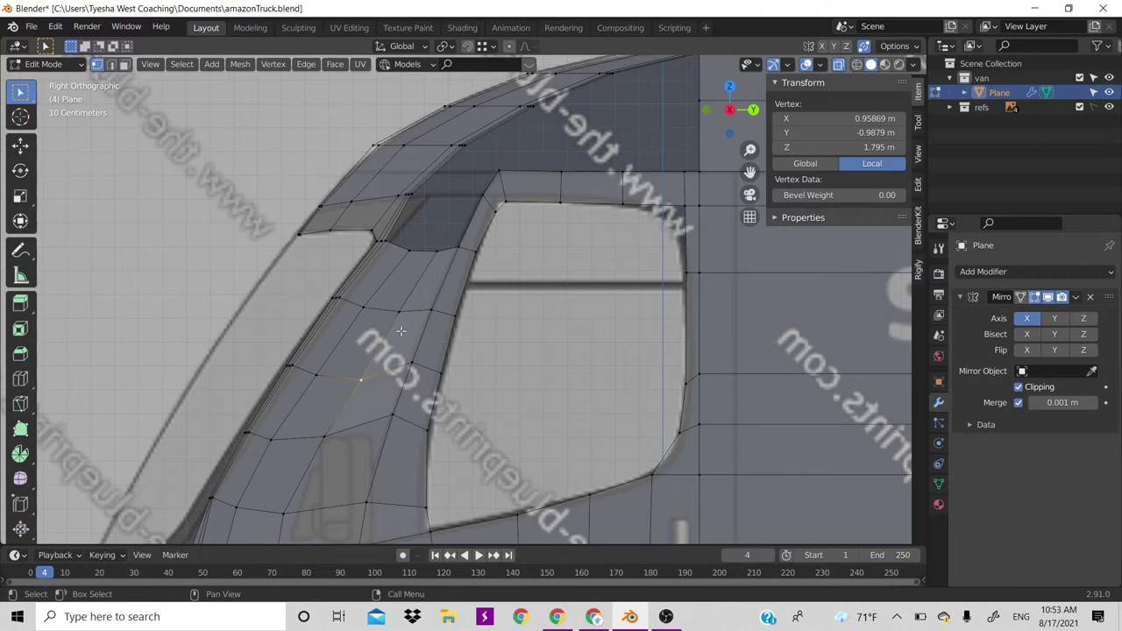
{"action": "left_click", "coordinate": [437, 253]}
{"action": "left_click", "coordinate": [399, 319]}
{"action": "left_click", "coordinate": [433, 263]}
{"action": "key", "text": "g"}
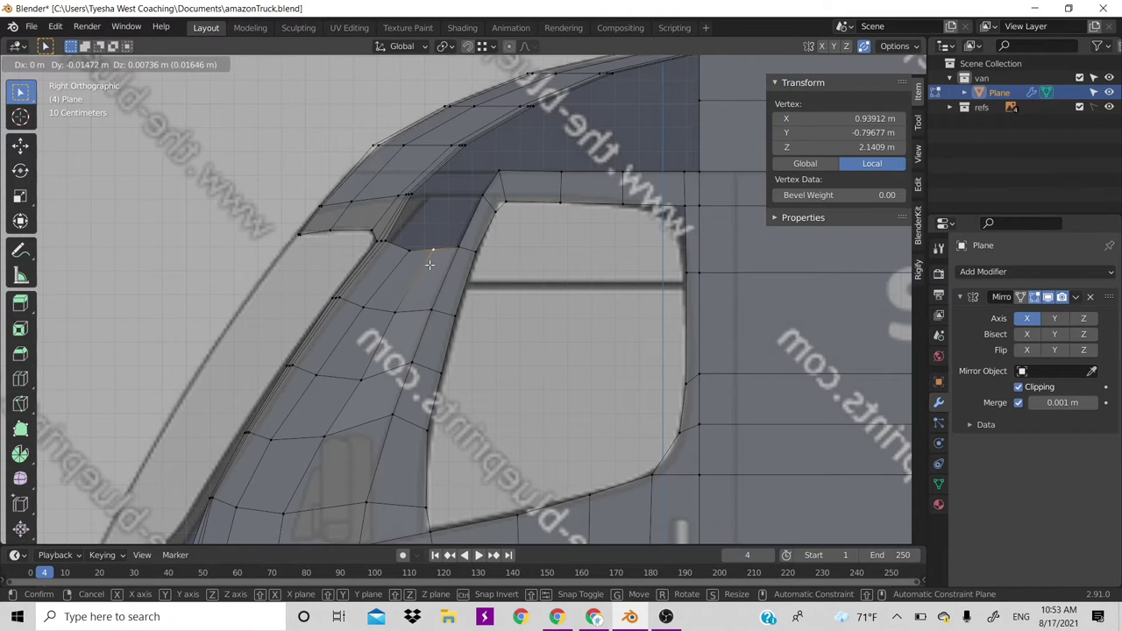
{"action": "left_click", "coordinate": [430, 264]}
{"action": "key", "text": "g"}
{"action": "left_click", "coordinate": [430, 267]}
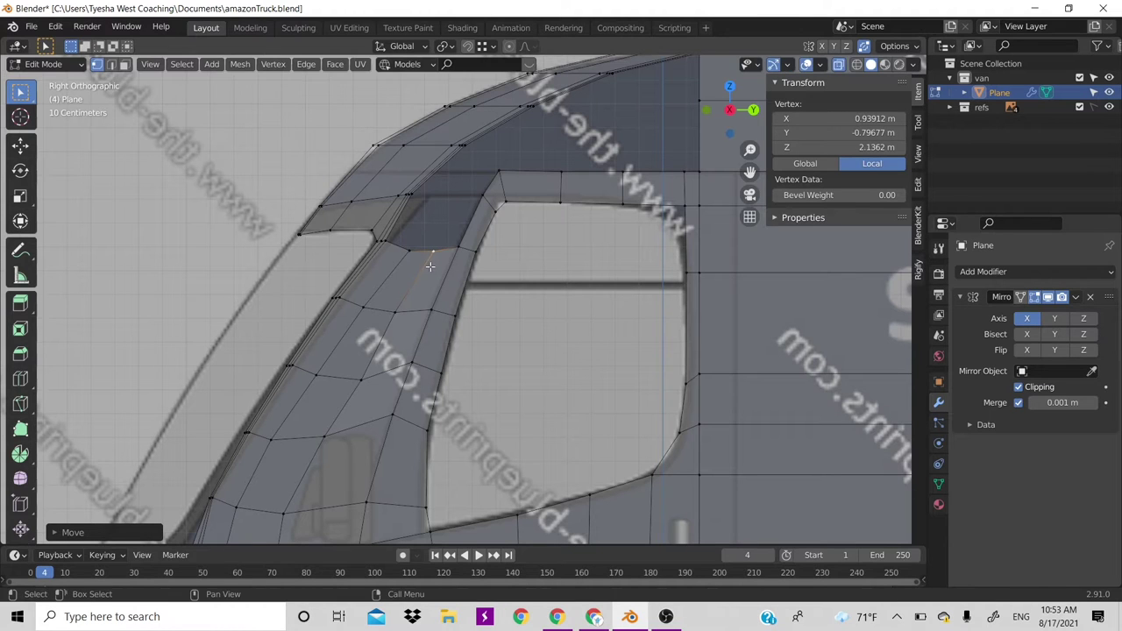
{"action": "key", "text": "2"}
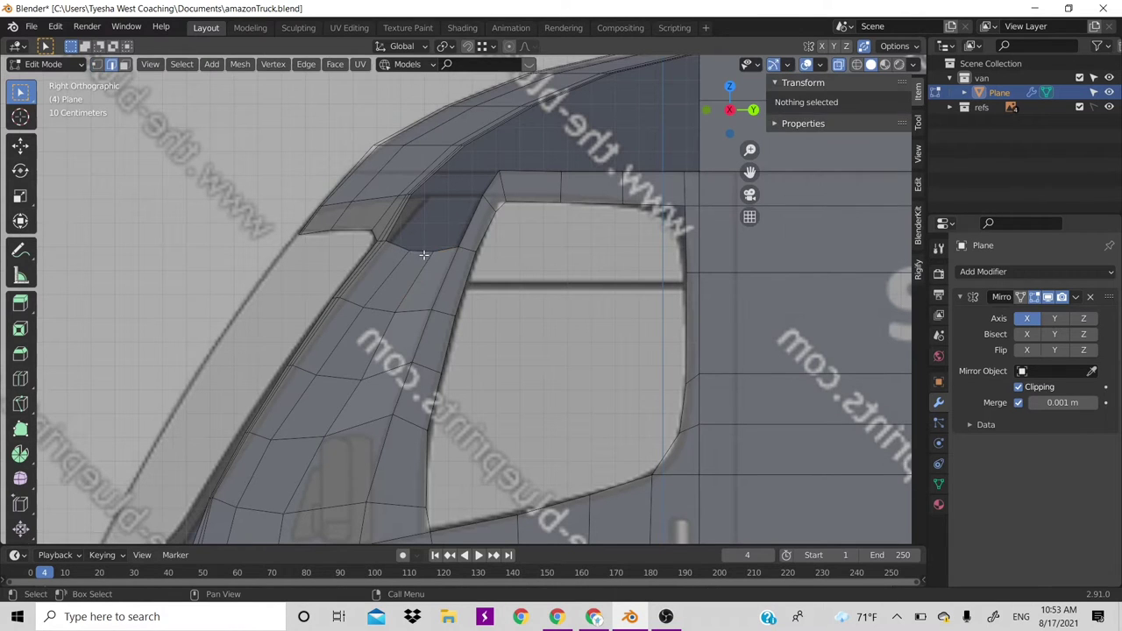
{"action": "left_click", "coordinate": [430, 253]}
{"action": "left_click", "coordinate": [441, 251], "text": "ctrl"}
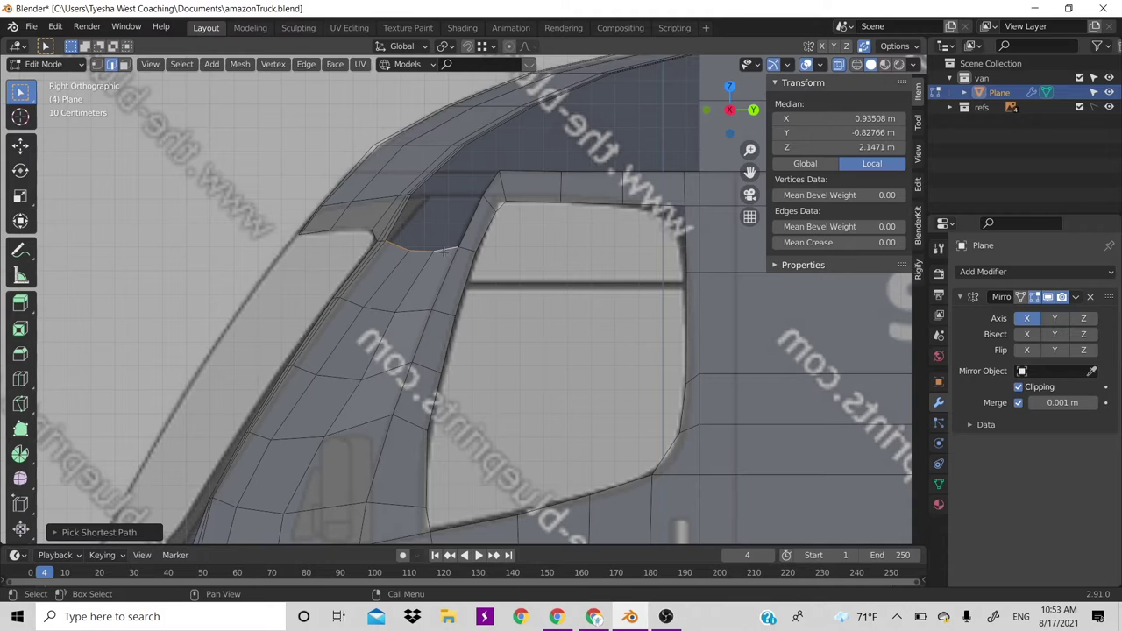
Extrude the pillar's top edges toward the roof, adjust a vertex, and raise them further
{"action": "key", "text": "g"}
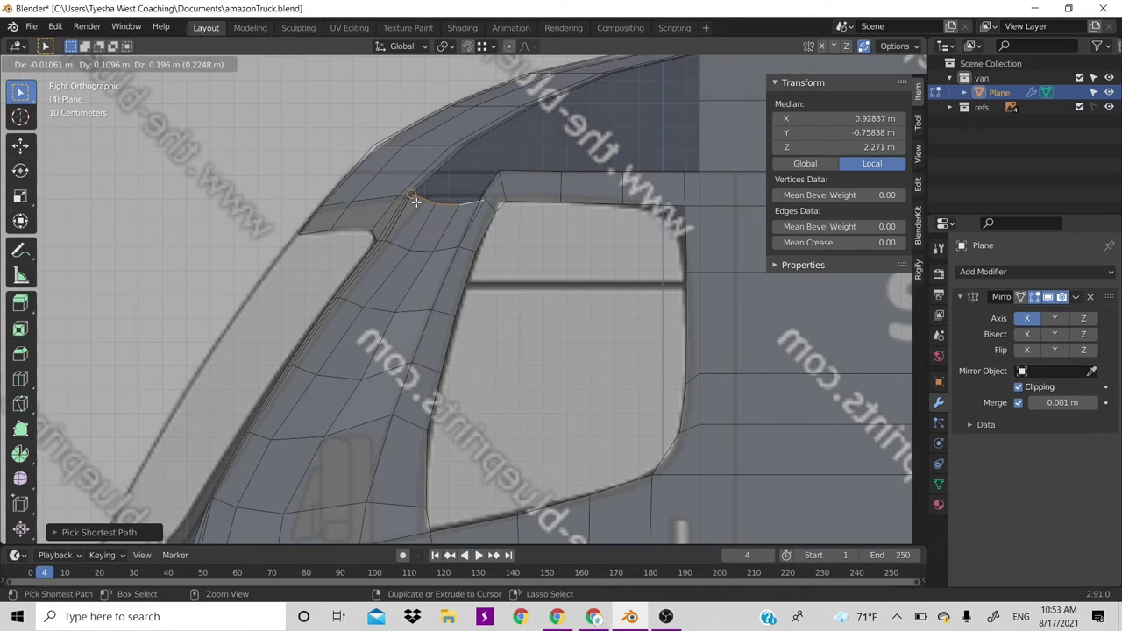
{"action": "left_click", "coordinate": [415, 202]}
{"action": "left_click", "coordinate": [484, 202]}
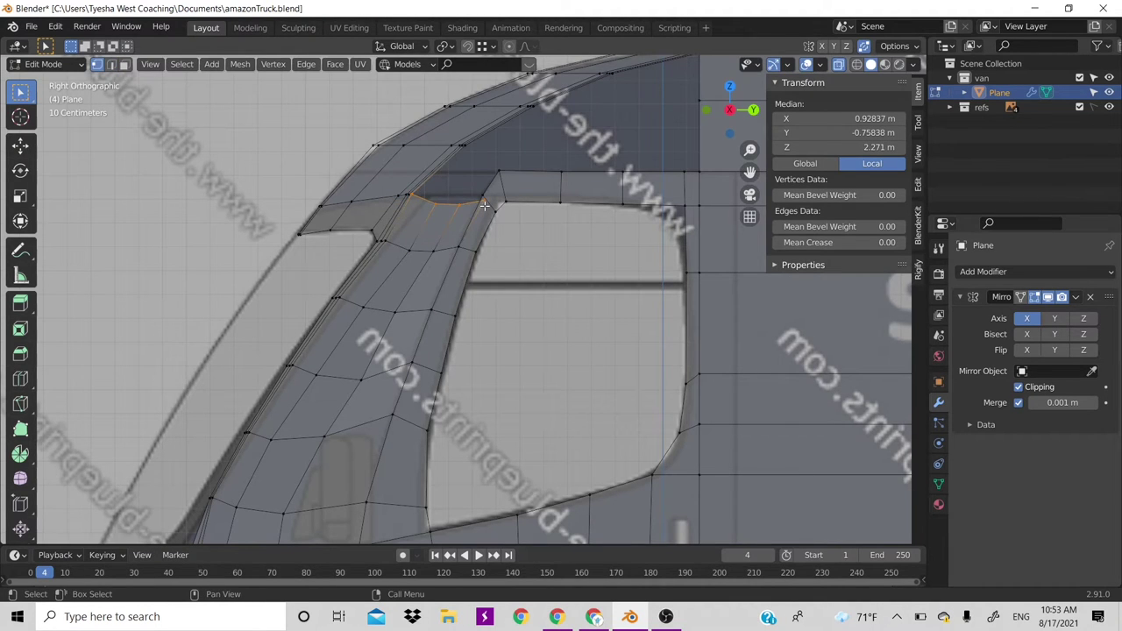
{"action": "key", "text": "g"}
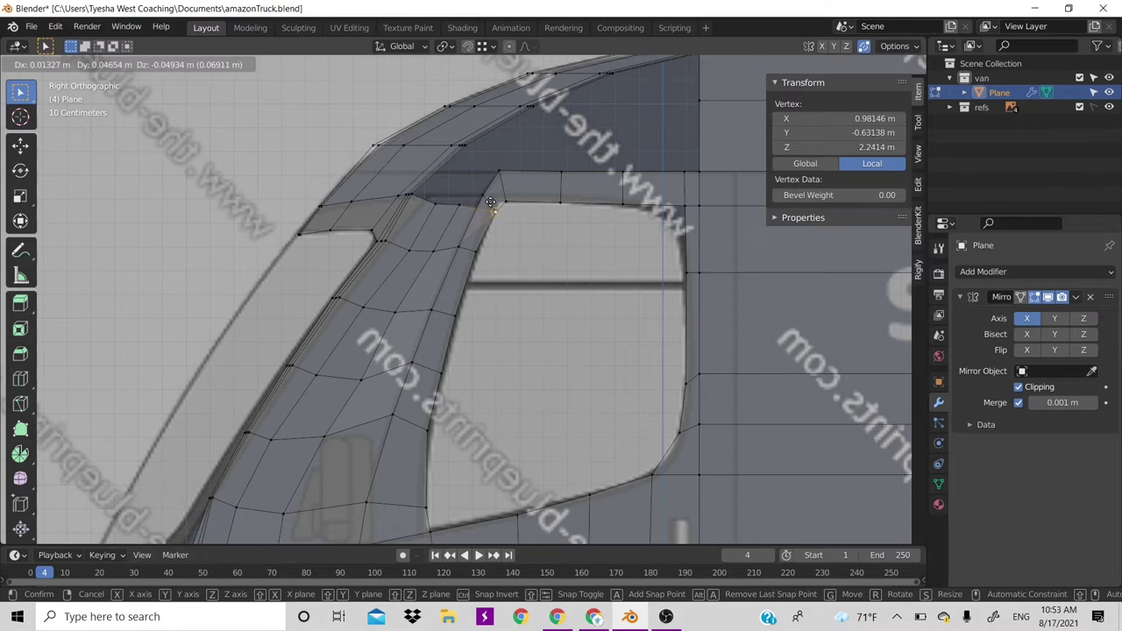
{"action": "left_click", "coordinate": [453, 214]}
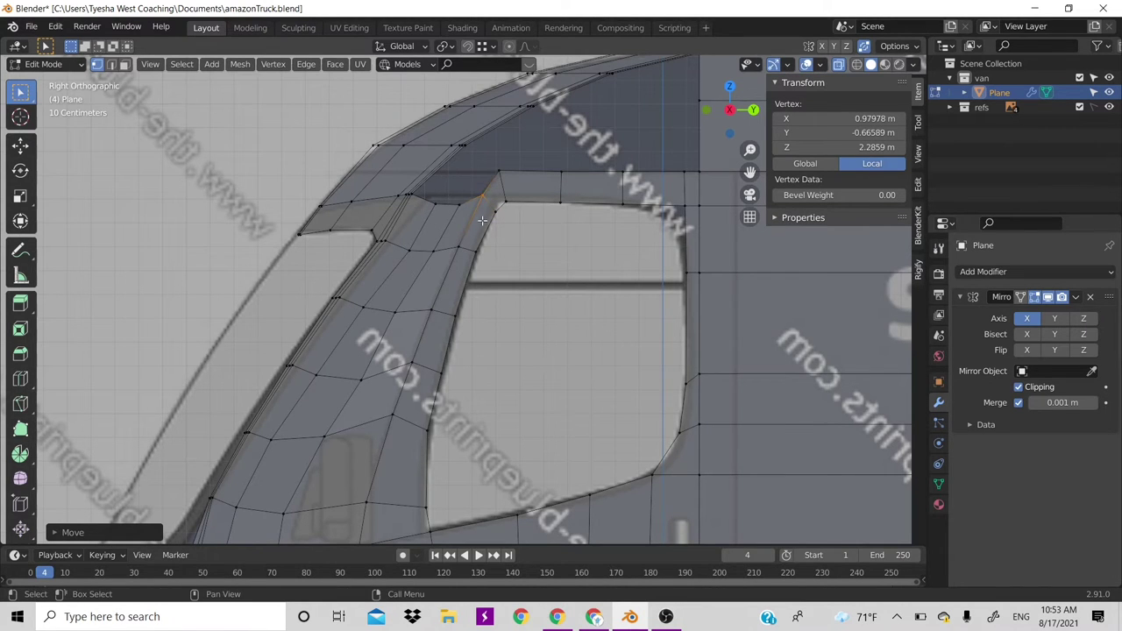
{"action": "left_click", "coordinate": [423, 200]}
{"action": "left_click", "coordinate": [472, 201], "text": "ctrl"}
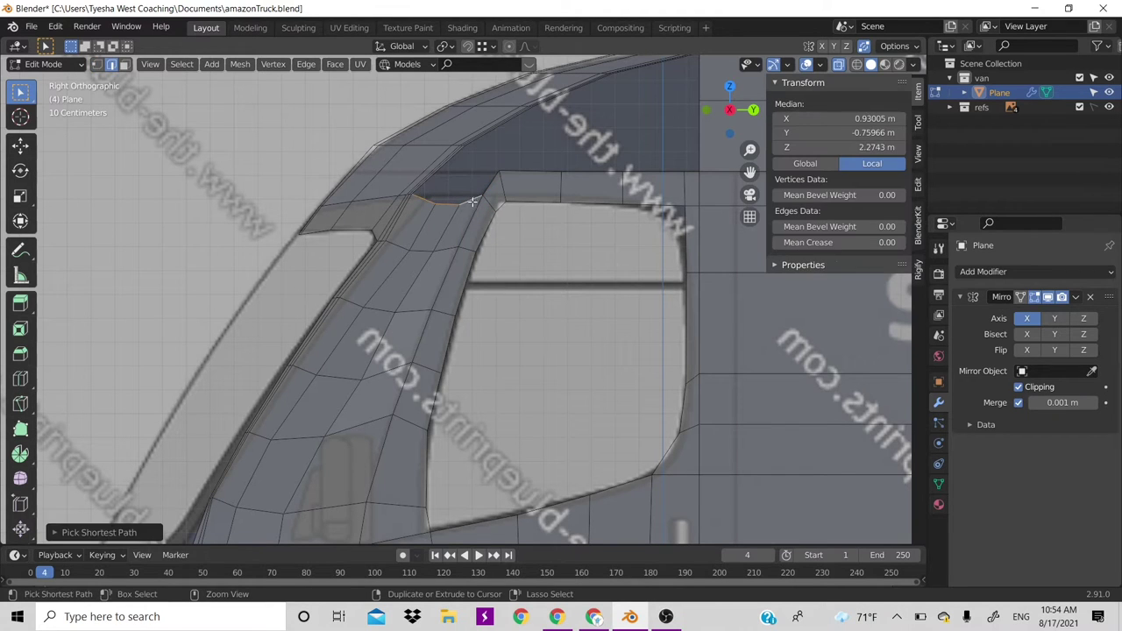
{"action": "key", "text": "g"}
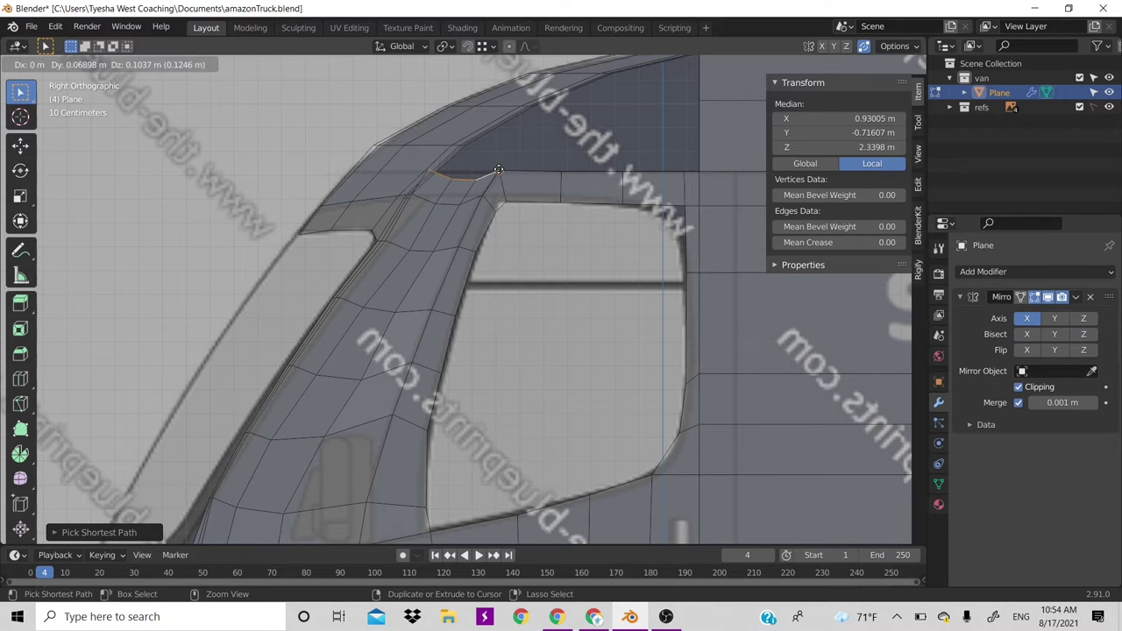
{"action": "left_click", "coordinate": [498, 169]}
{"action": "left_click", "coordinate": [429, 175]}
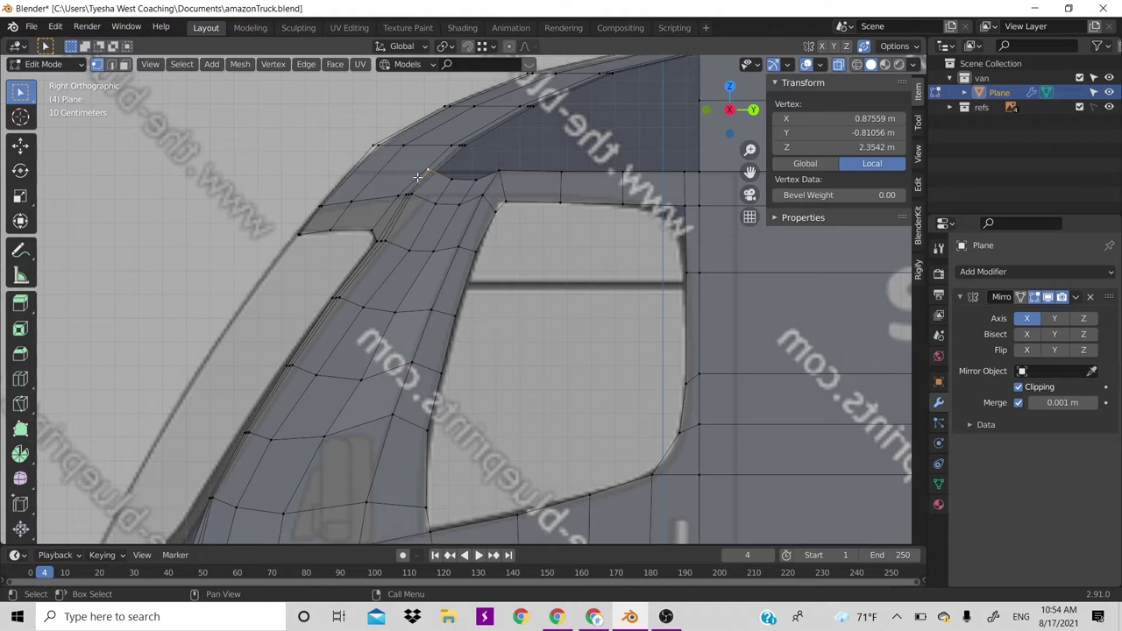
Cut a new edge loop along the pillar and adjust its top vertex
{"action": "key", "text": "ctrl+r"}
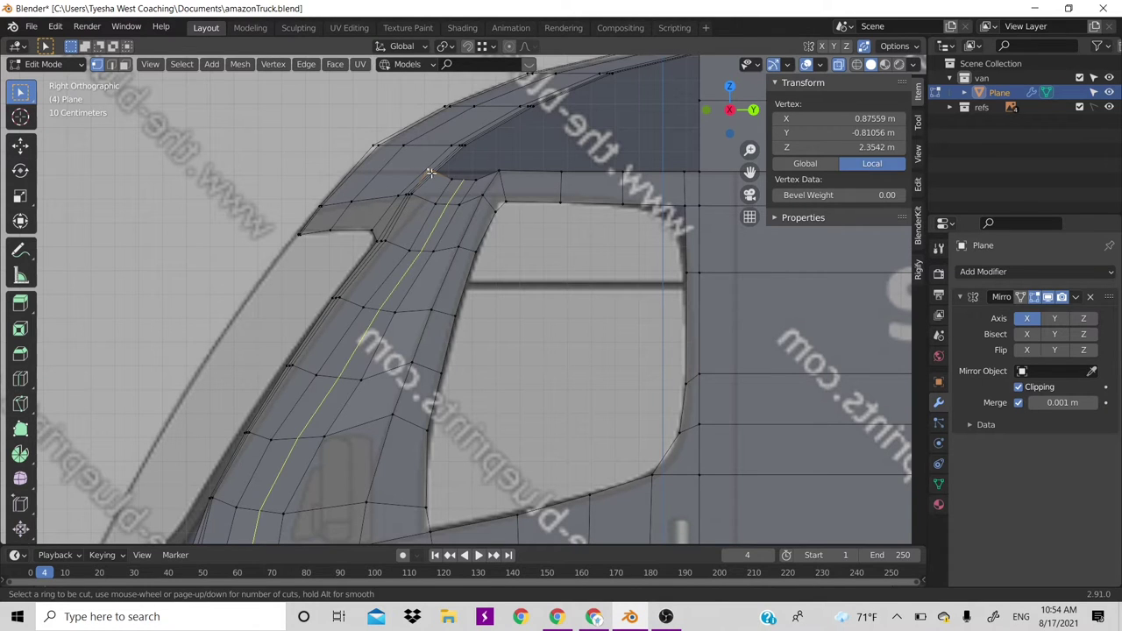
{"action": "left_click", "coordinate": [405, 170]}
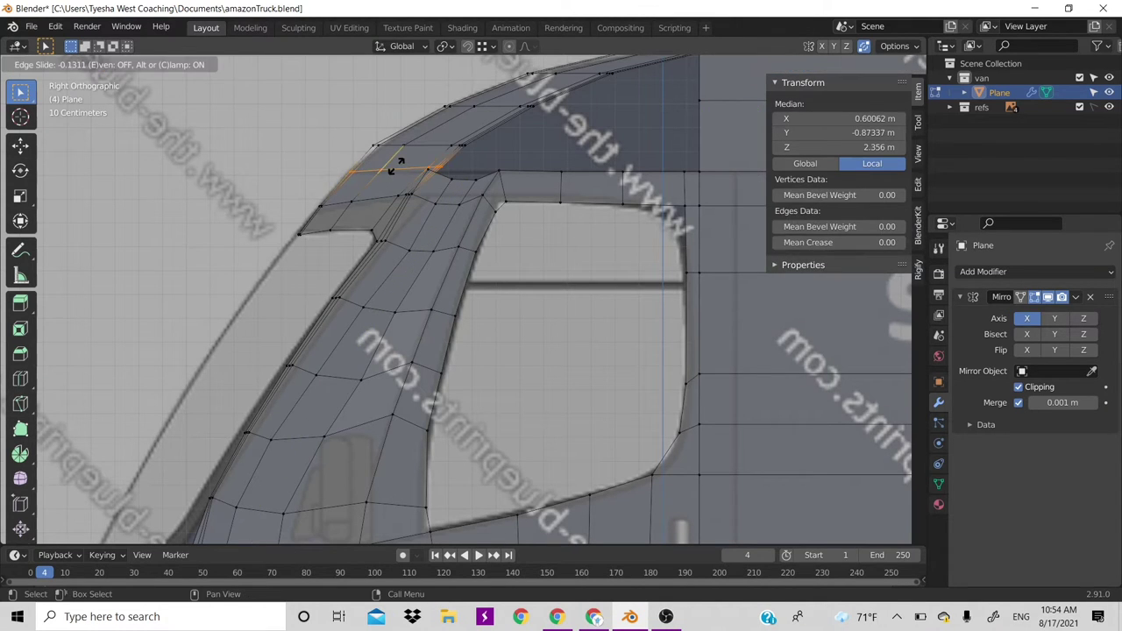
{"action": "left_click", "coordinate": [397, 165]}
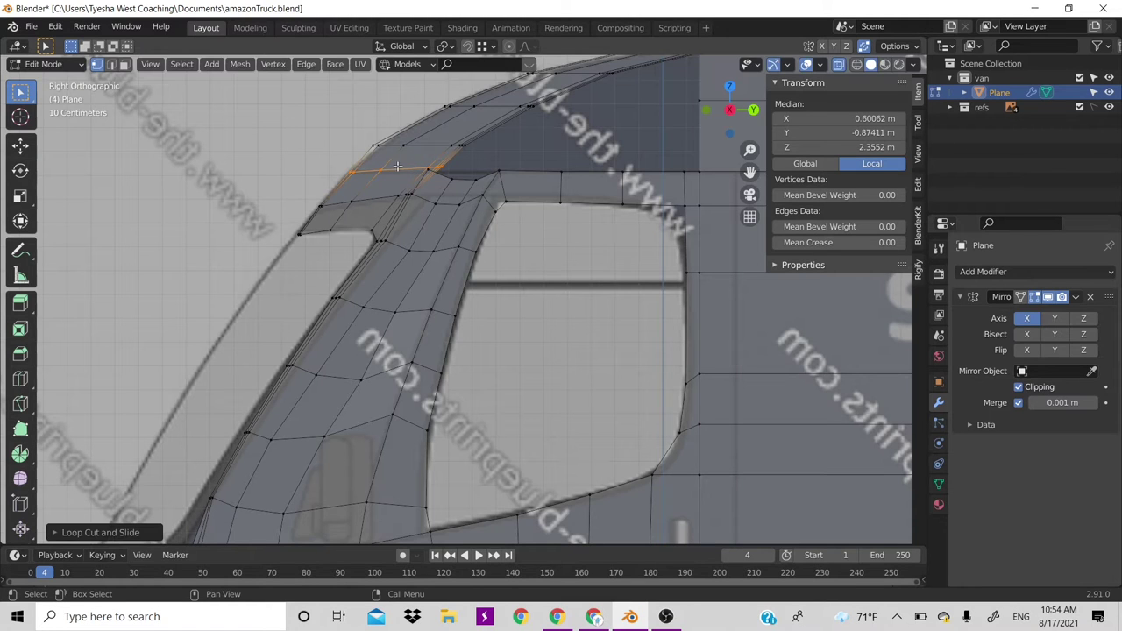
{"action": "left_click", "coordinate": [435, 171]}
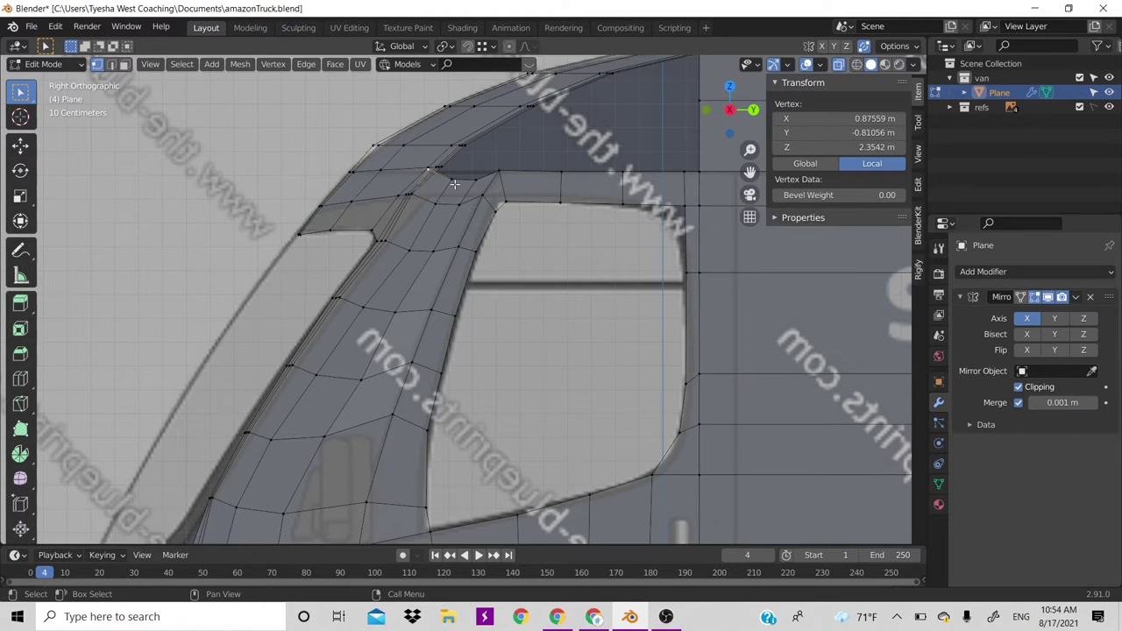
{"action": "key", "text": "g"}
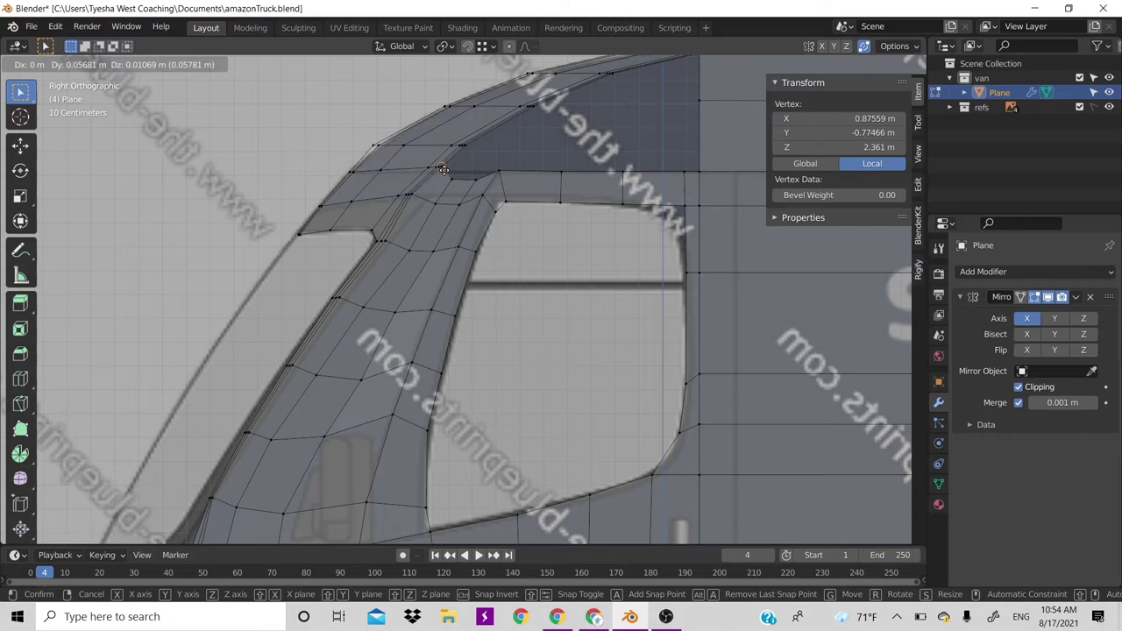
{"action": "left_click", "coordinate": [450, 178]}
Nudge the middle and lower pillar vertices into line with the blueprint
{"action": "left_click", "coordinate": [453, 180]}
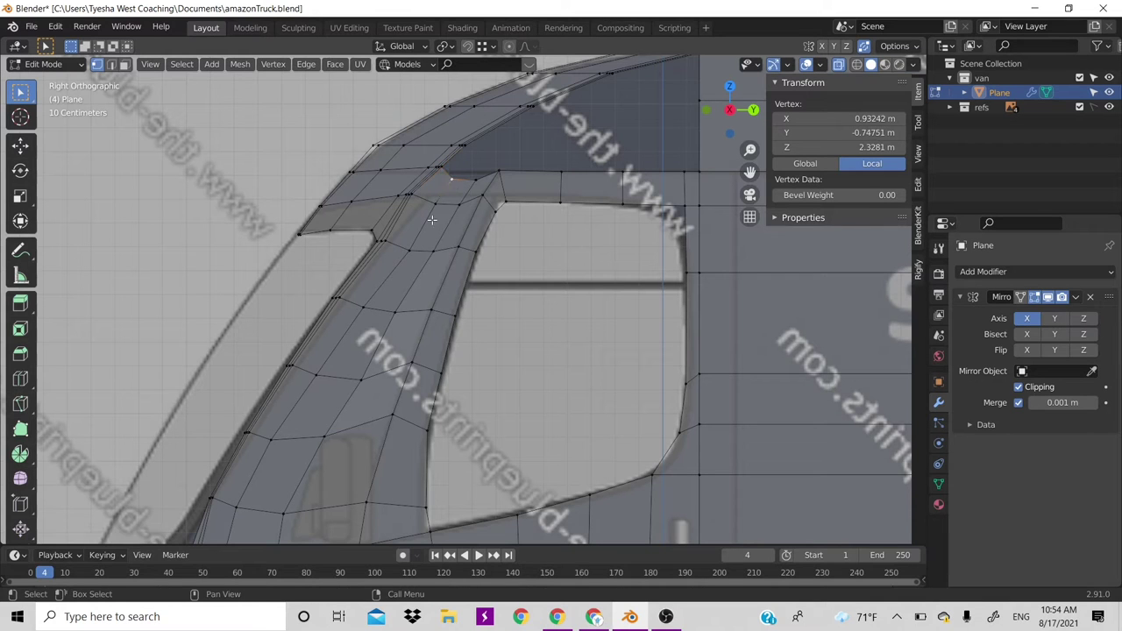
{"action": "left_click", "coordinate": [410, 251]}
{"action": "key", "text": "g"}
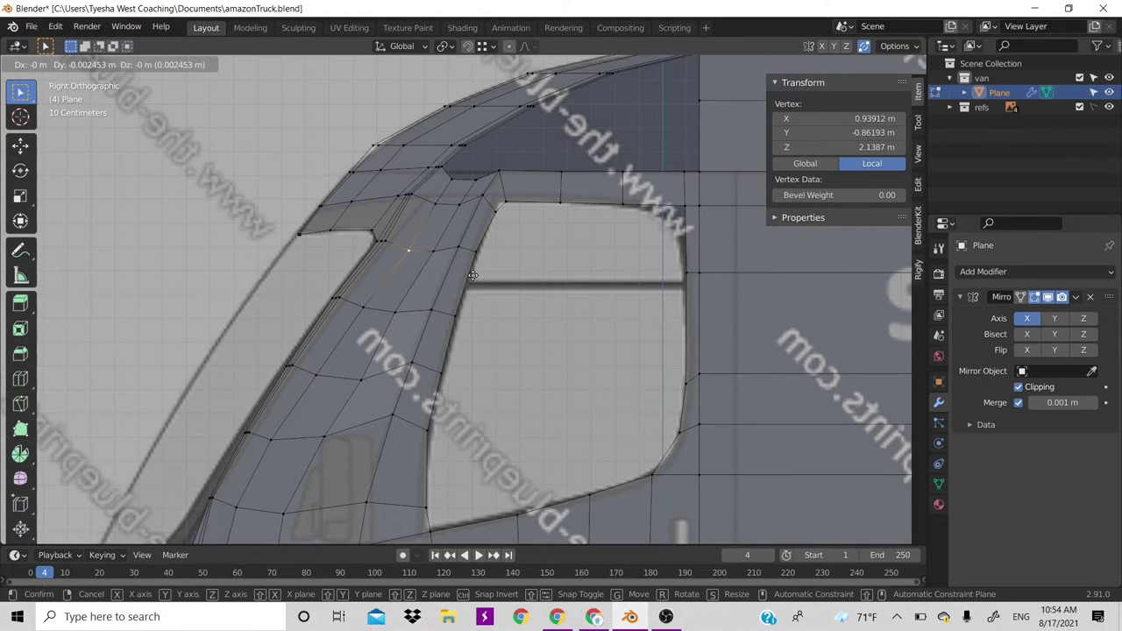
{"action": "left_click", "coordinate": [469, 272]}
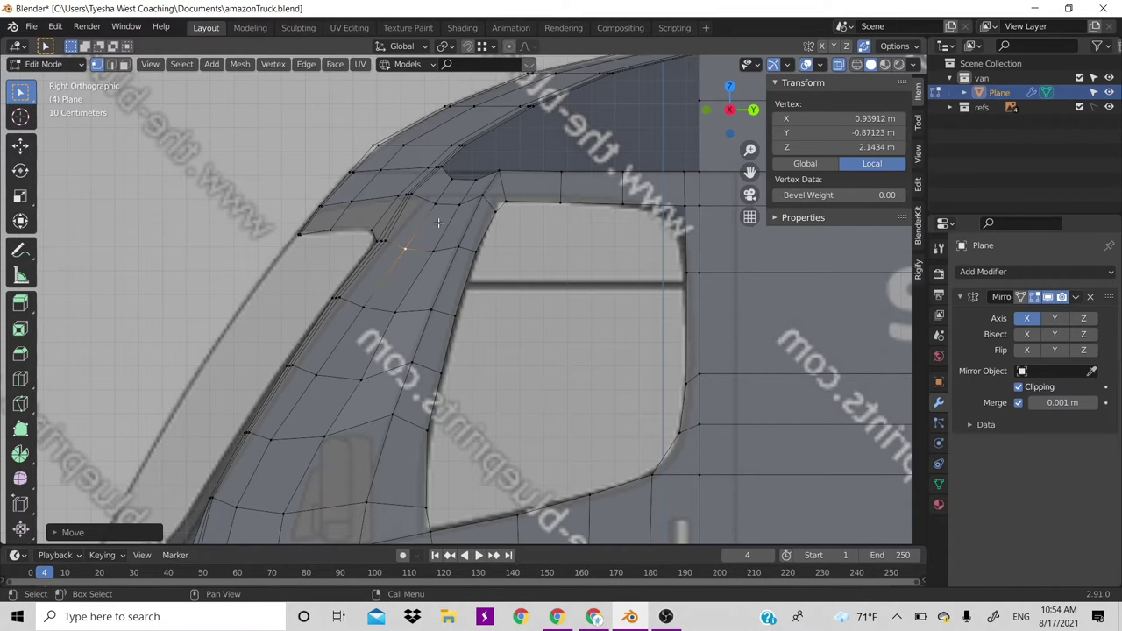
{"action": "left_click", "coordinate": [433, 256]}
{"action": "left_click", "coordinate": [362, 370]}
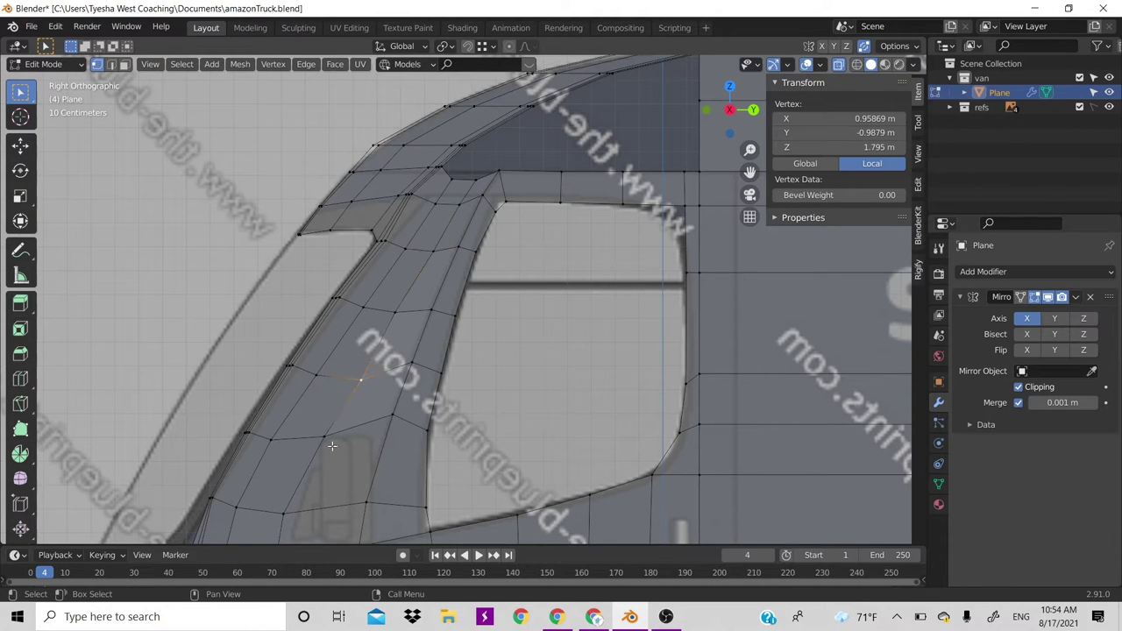
{"action": "key", "text": "g"}
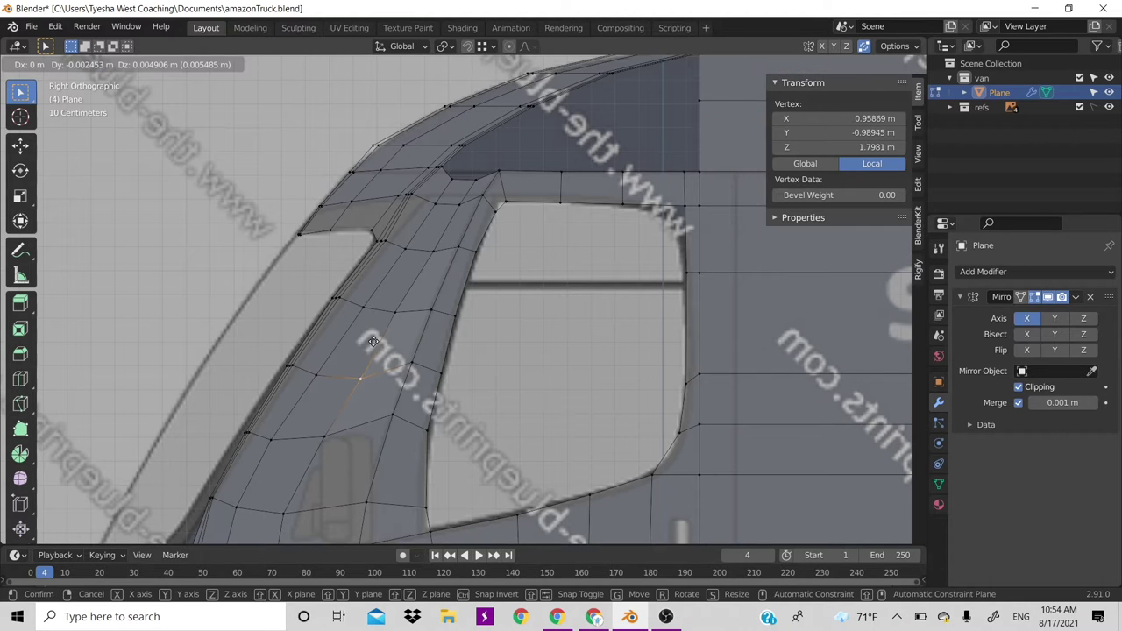
{"action": "left_click", "coordinate": [370, 343]}
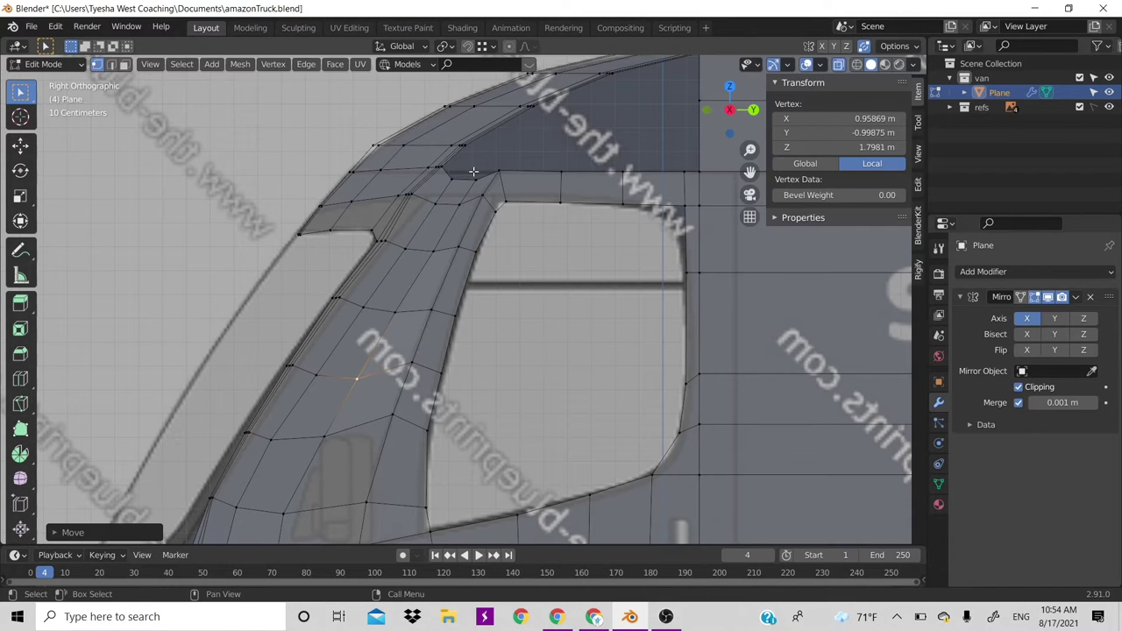
{"action": "key", "text": "2"}
{"action": "left_click", "coordinate": [475, 176]}
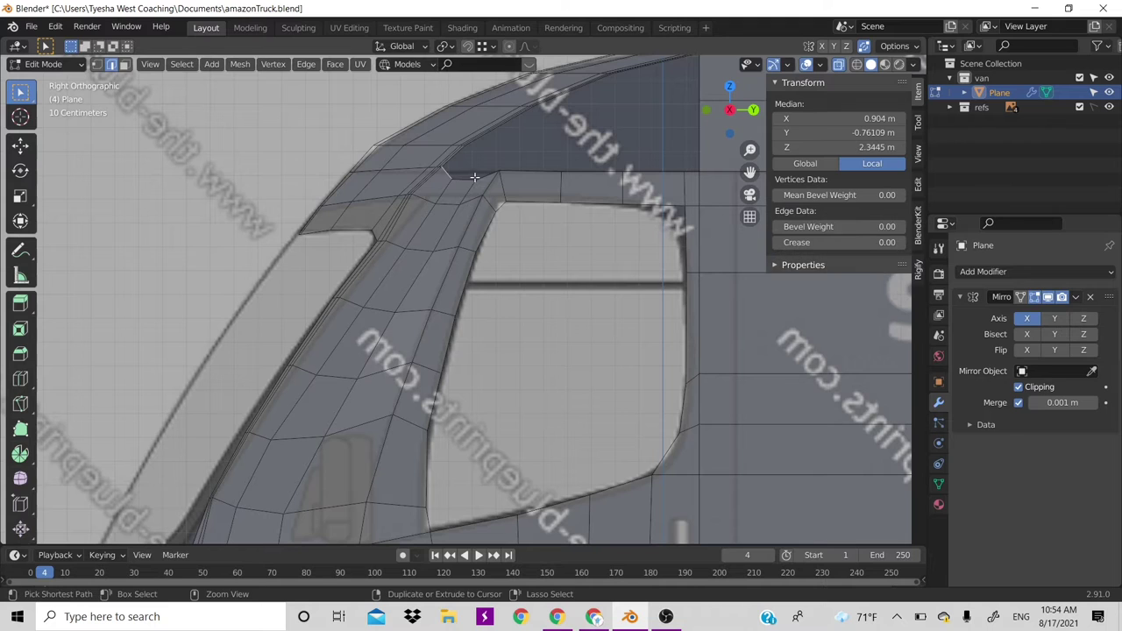
Extrude the pillar-top edge path upward toward the roof
{"action": "left_click", "coordinate": [488, 178], "text": "ctrl"}
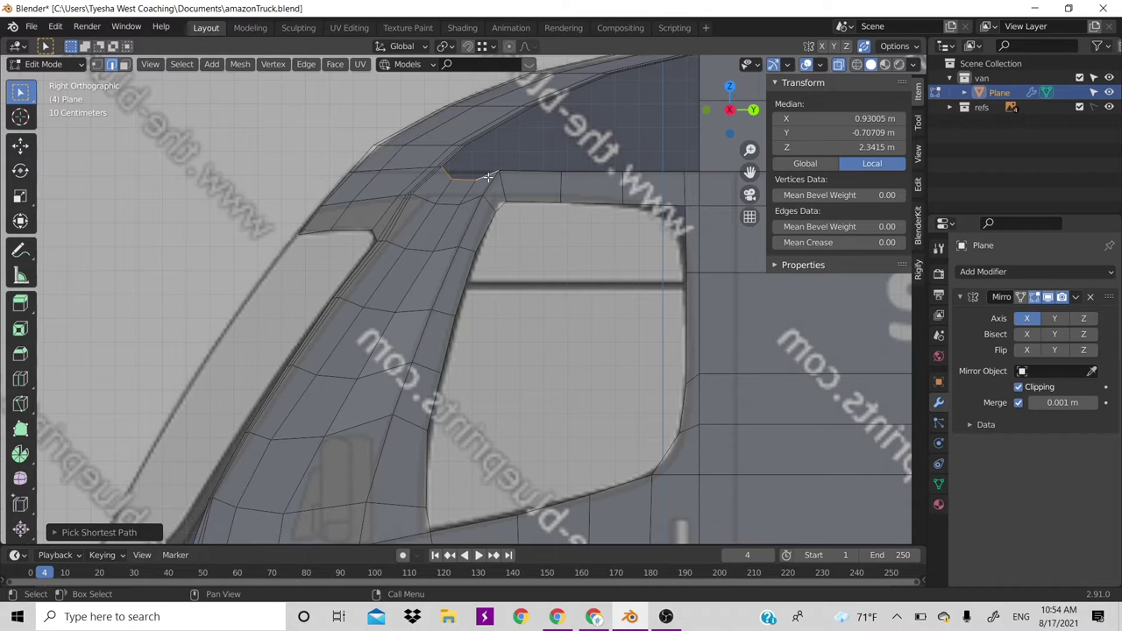
{"action": "key", "text": "e"}
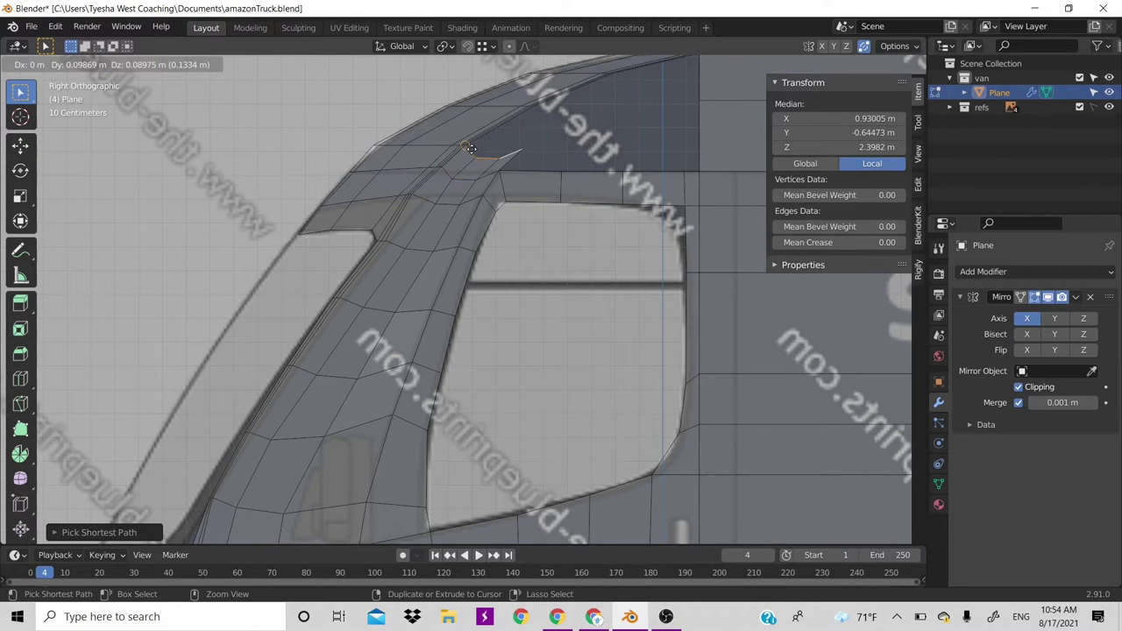
{"action": "left_click", "coordinate": [465, 149]}
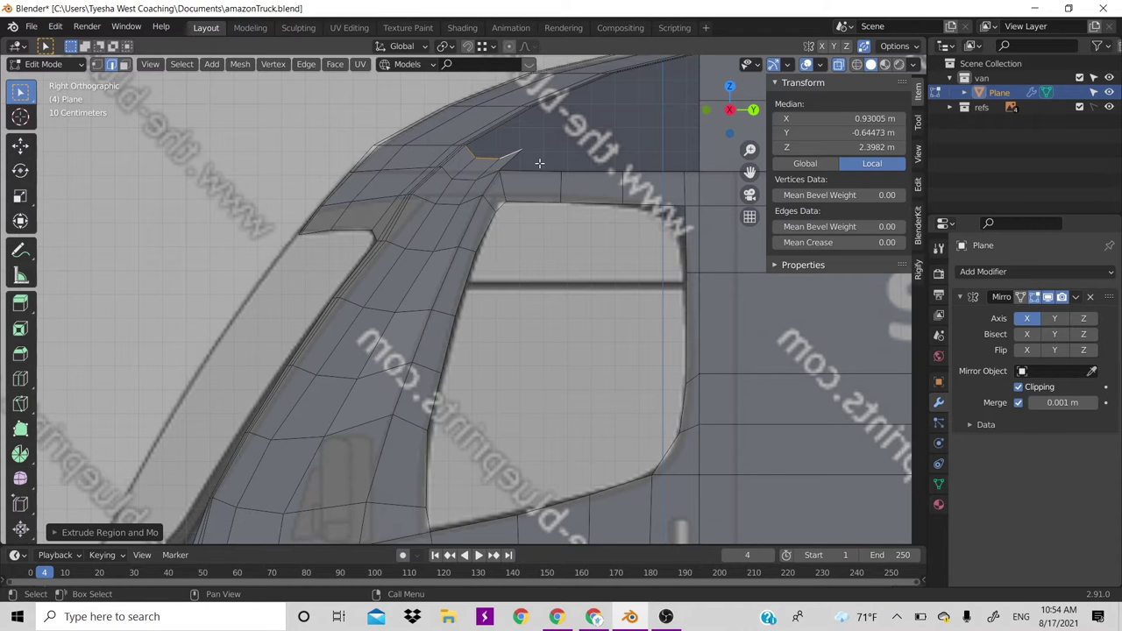
Snap the pointed pillar-top vertex onto the roof edge line
{"action": "key", "text": "1"}
{"action": "scroll", "coordinate": [519, 158], "scroll_direction": "up", "scroll_amount": 1}
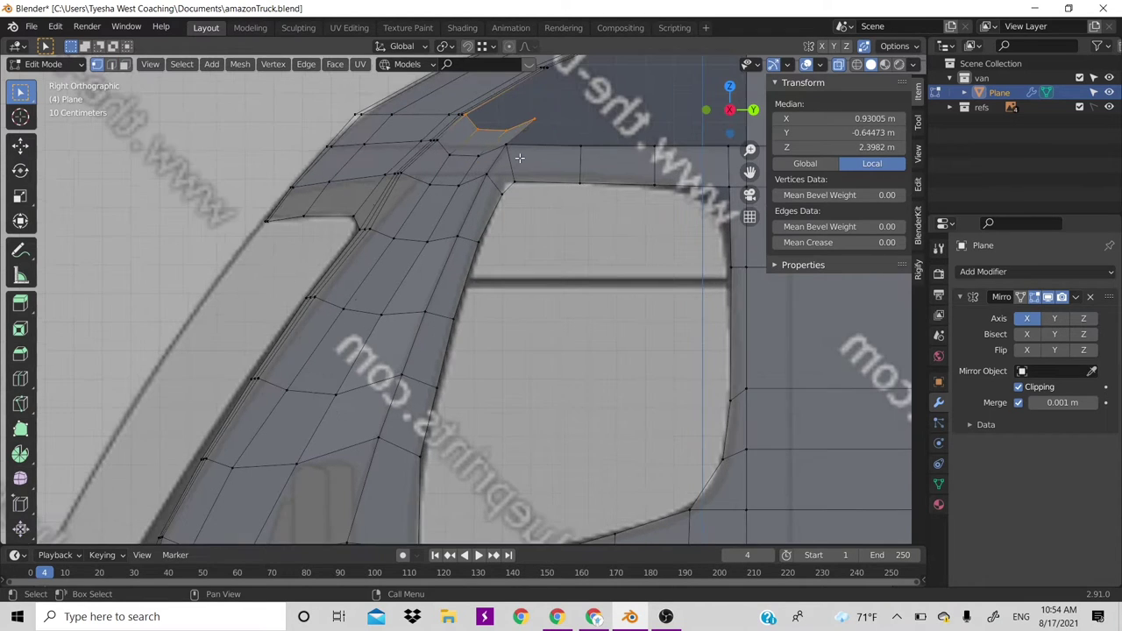
{"action": "left_click", "coordinate": [526, 125]}
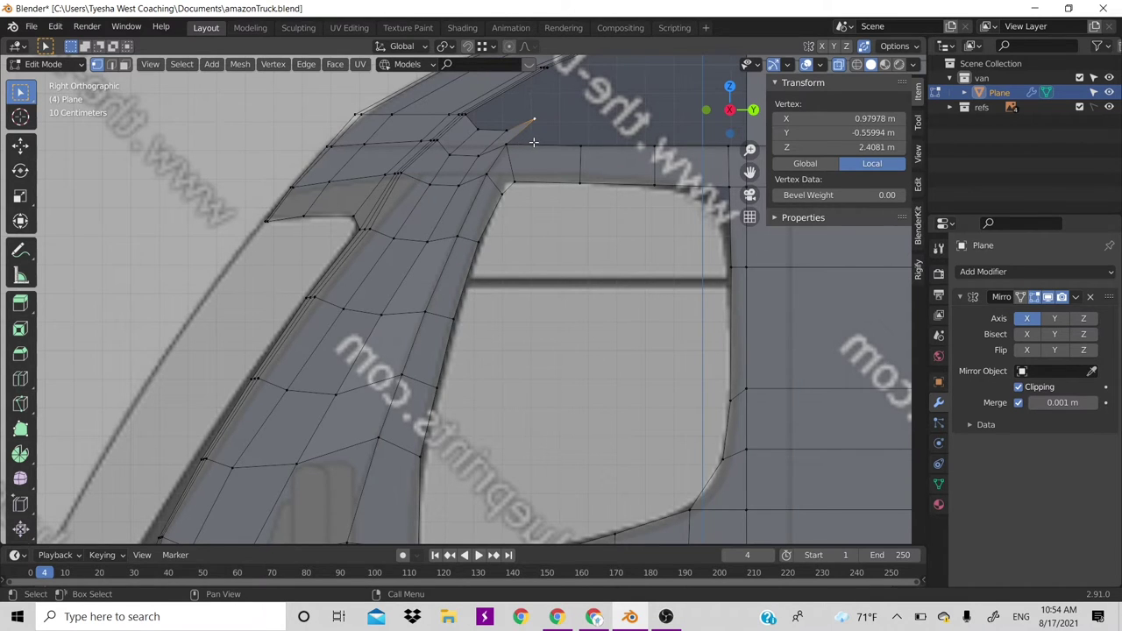
{"action": "key", "text": "g"}
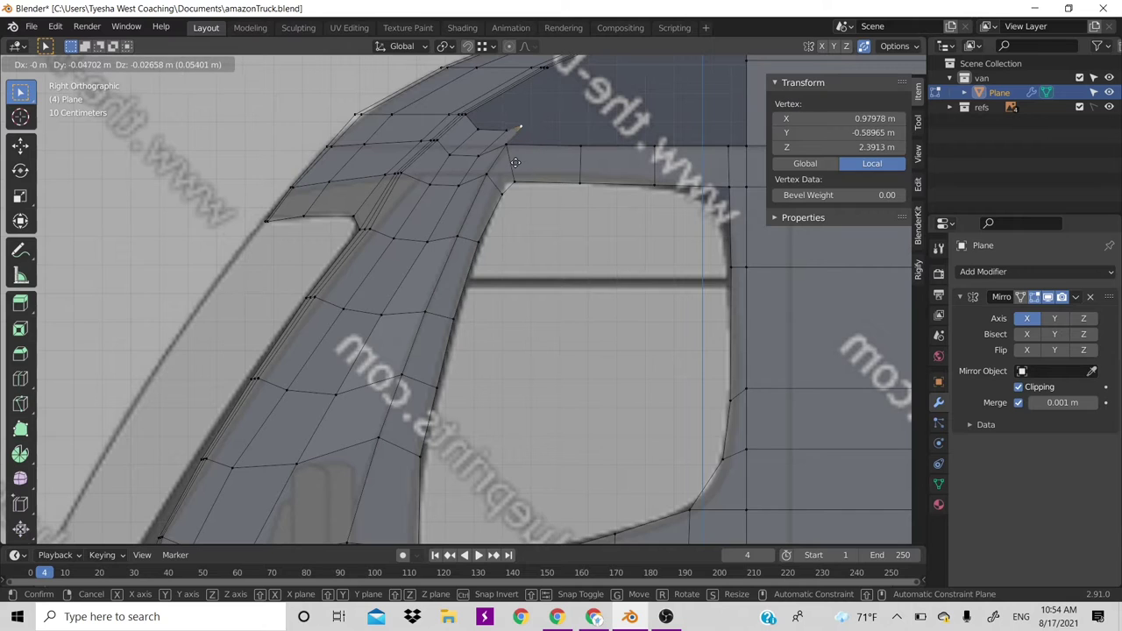
{"action": "key", "text": "ctrl"}
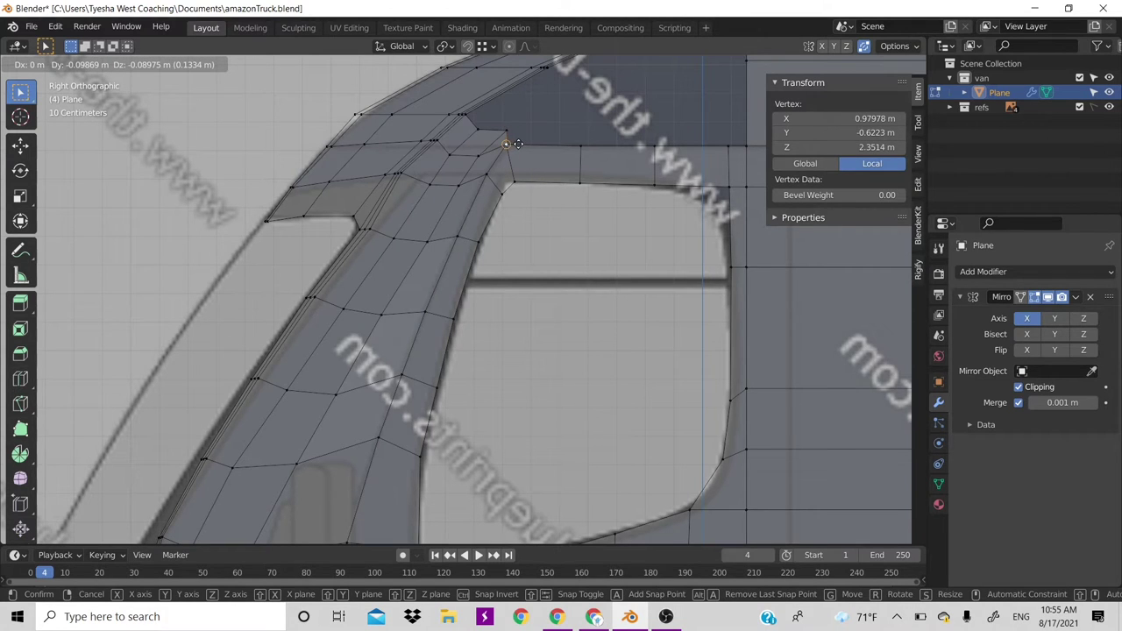
{"action": "left_click", "coordinate": [518, 144]}
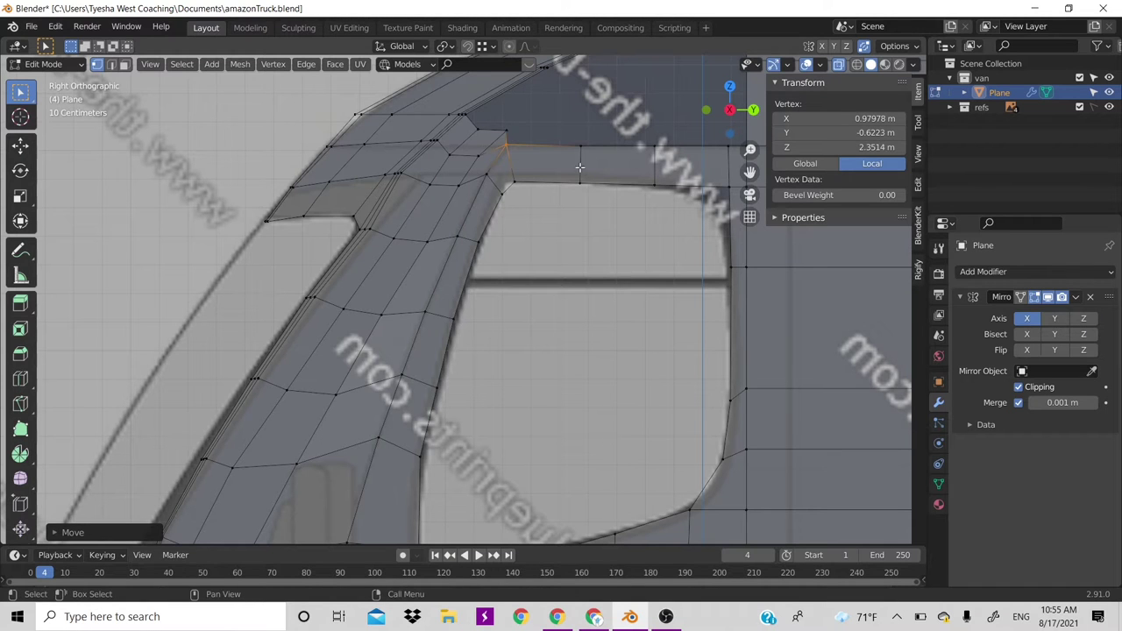
{"action": "key", "text": "g"}
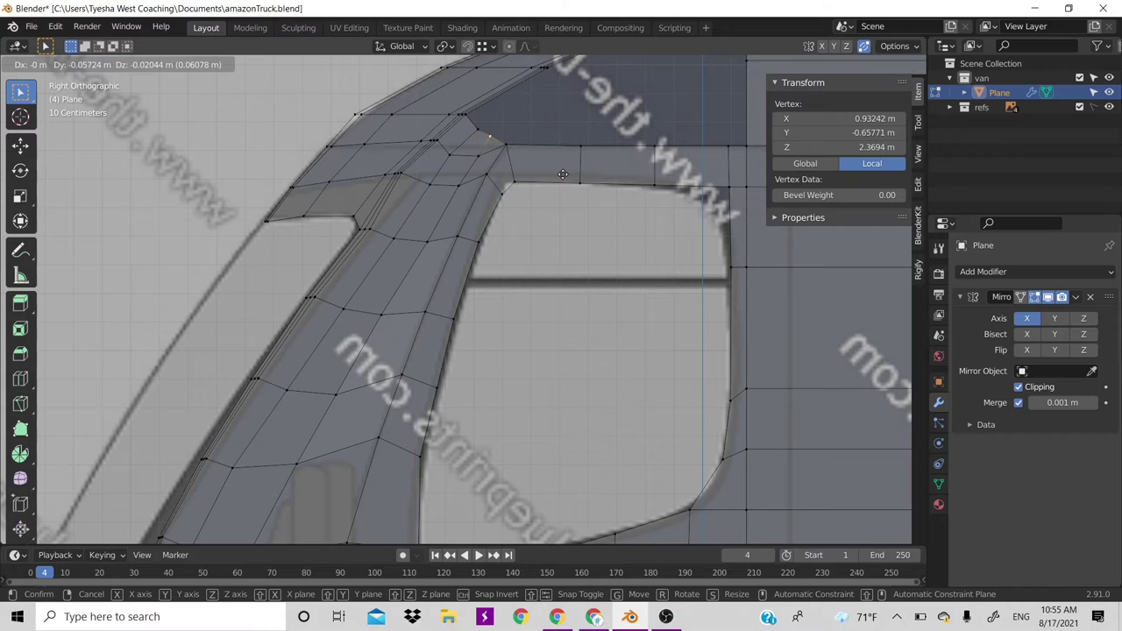
{"action": "left_click", "coordinate": [563, 175]}
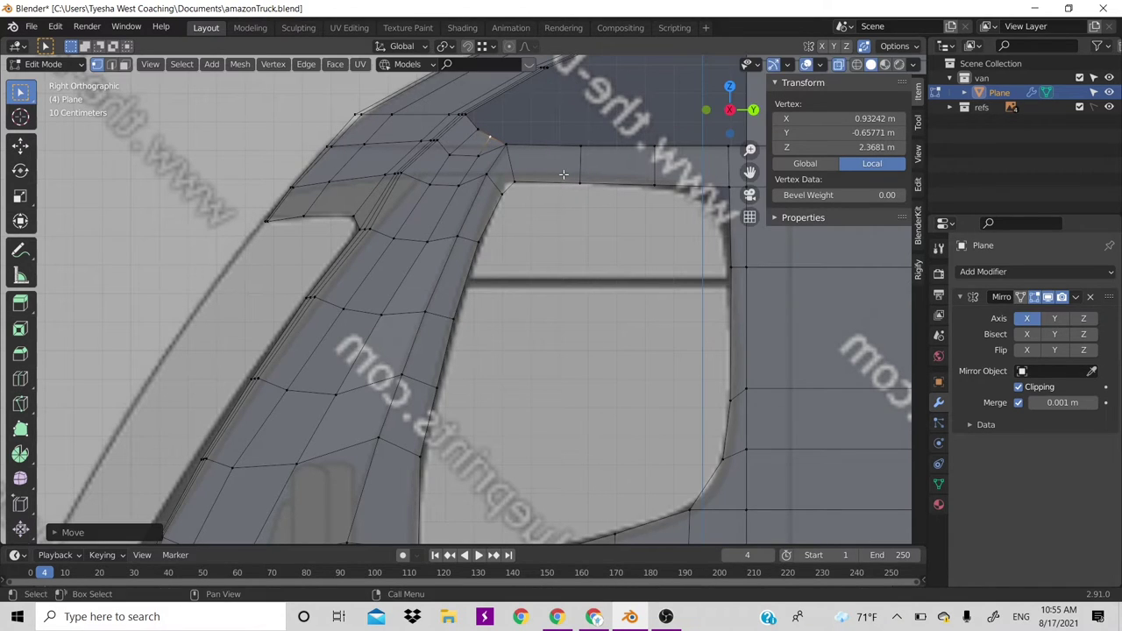
Extrude the pillar-top edge upward into the roof area
{"action": "scroll", "coordinate": [609, 175], "scroll_direction": "down", "scroll_amount": 1}
{"action": "scroll", "coordinate": [609, 175], "scroll_direction": "down", "scroll_amount": 1}
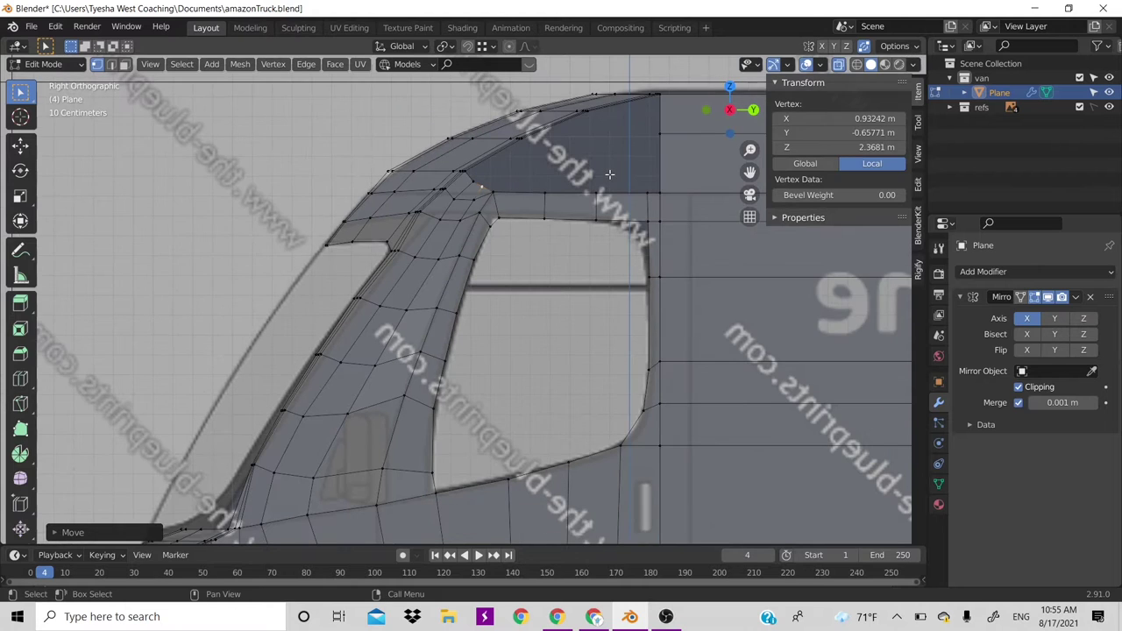
{"action": "key", "text": "2"}
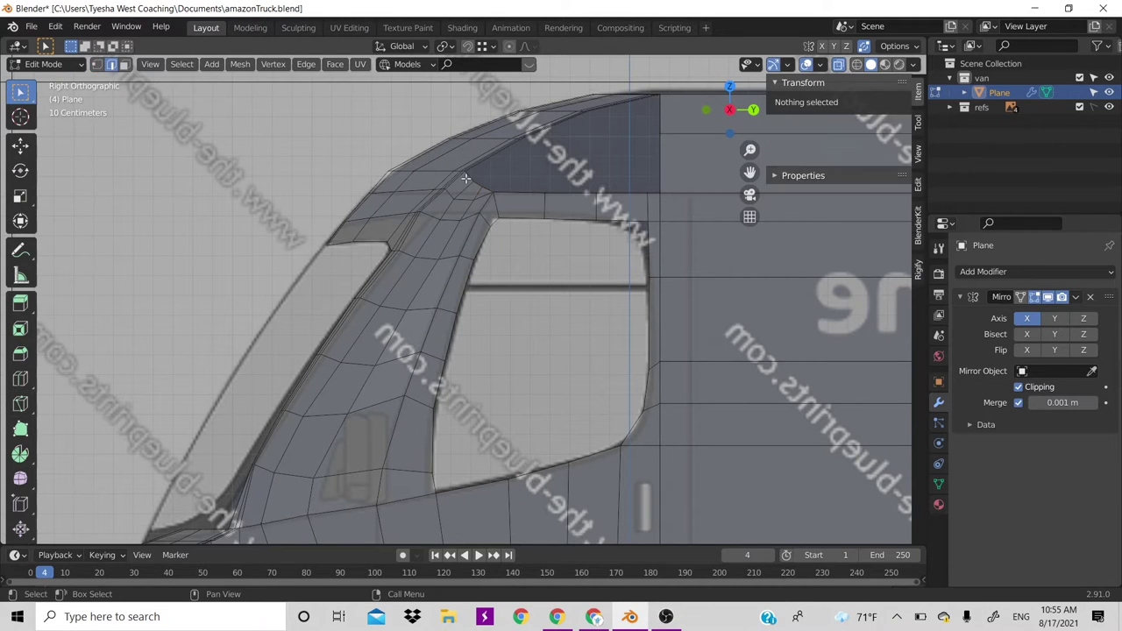
{"action": "left_click", "coordinate": [482, 188], "text": "ctrl"}
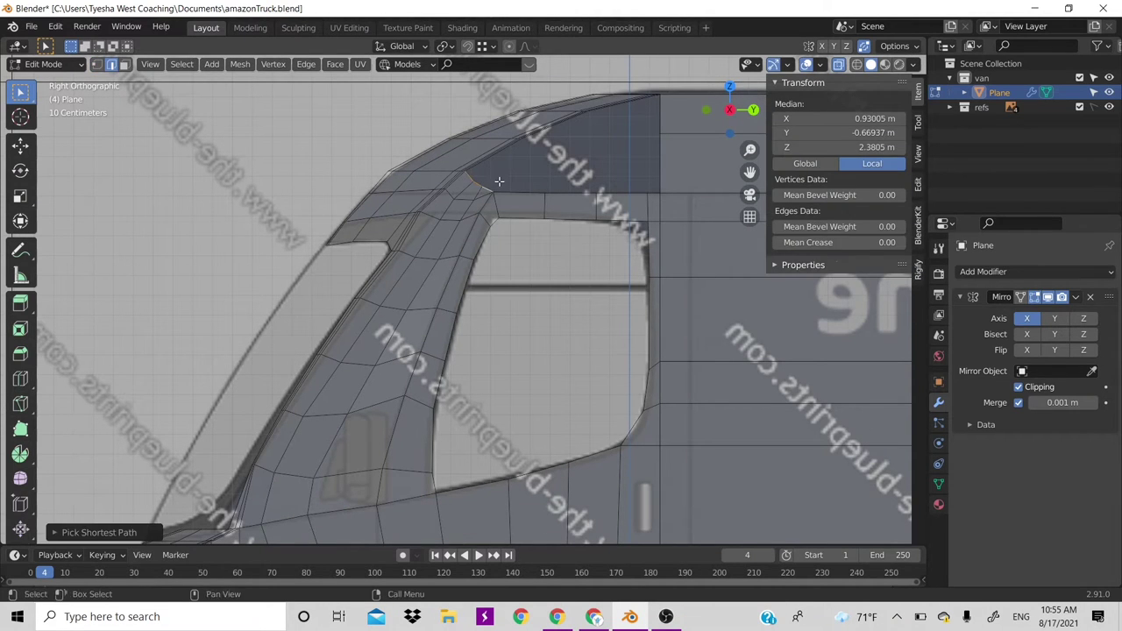
{"action": "key", "text": "g"}
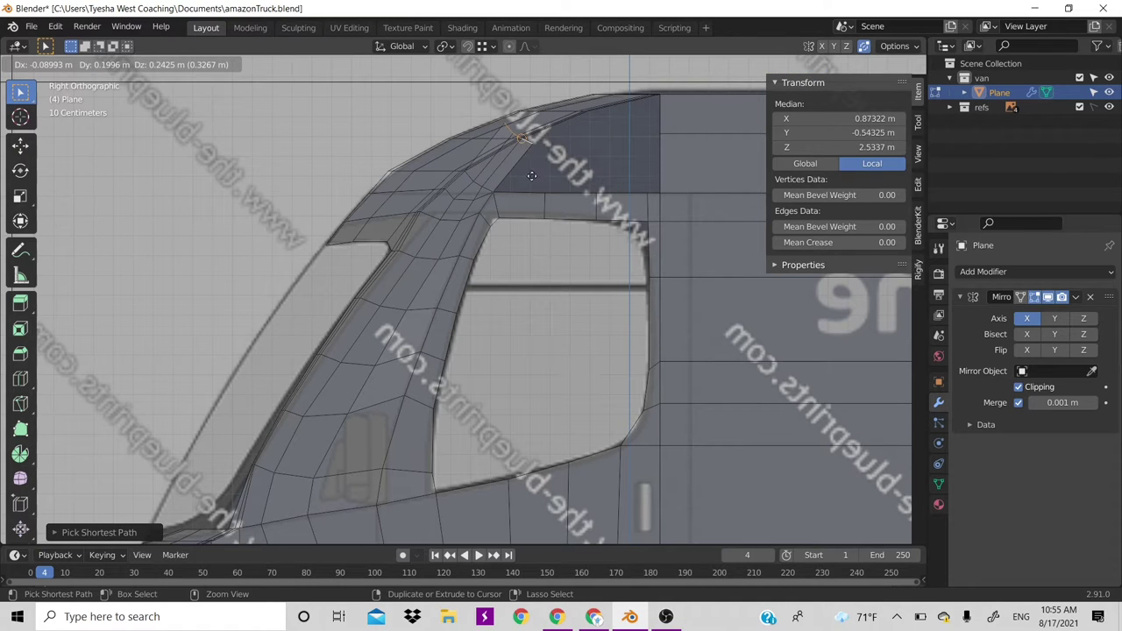
{"action": "right_click", "coordinate": [526, 172]}
{"action": "key", "text": "e"}
{"action": "left_click", "coordinate": [525, 169]}
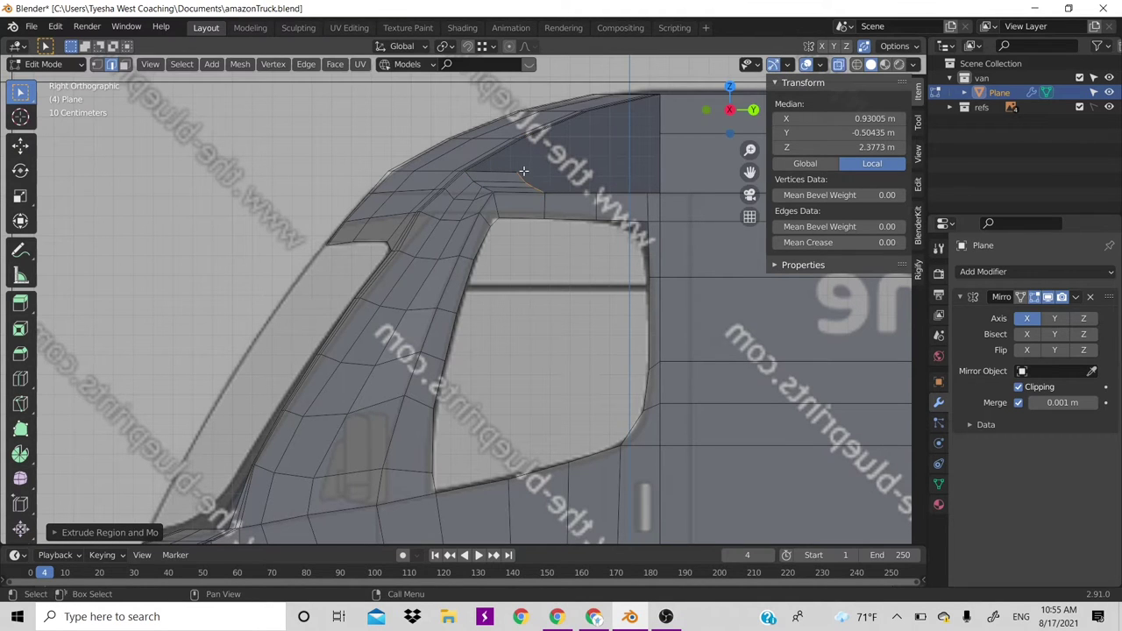
Fit the new strip's vertices to the roof line and the side window frame
{"action": "key", "text": "1"}
{"action": "left_click", "coordinate": [555, 174]}
{"action": "key", "text": "g"}
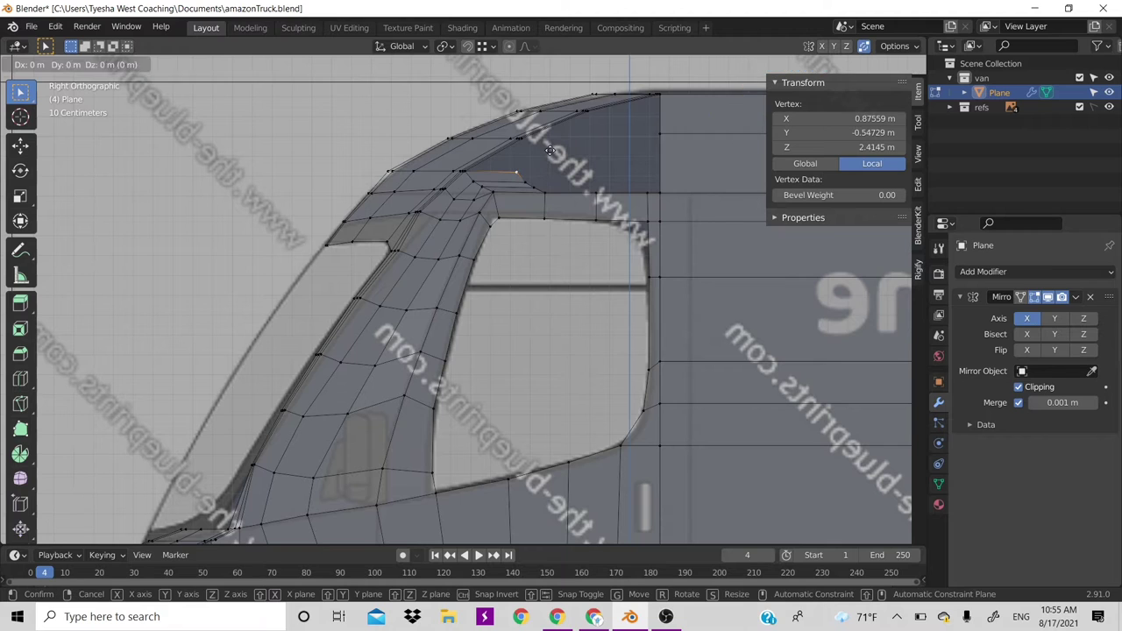
{"action": "left_click", "coordinate": [524, 141]}
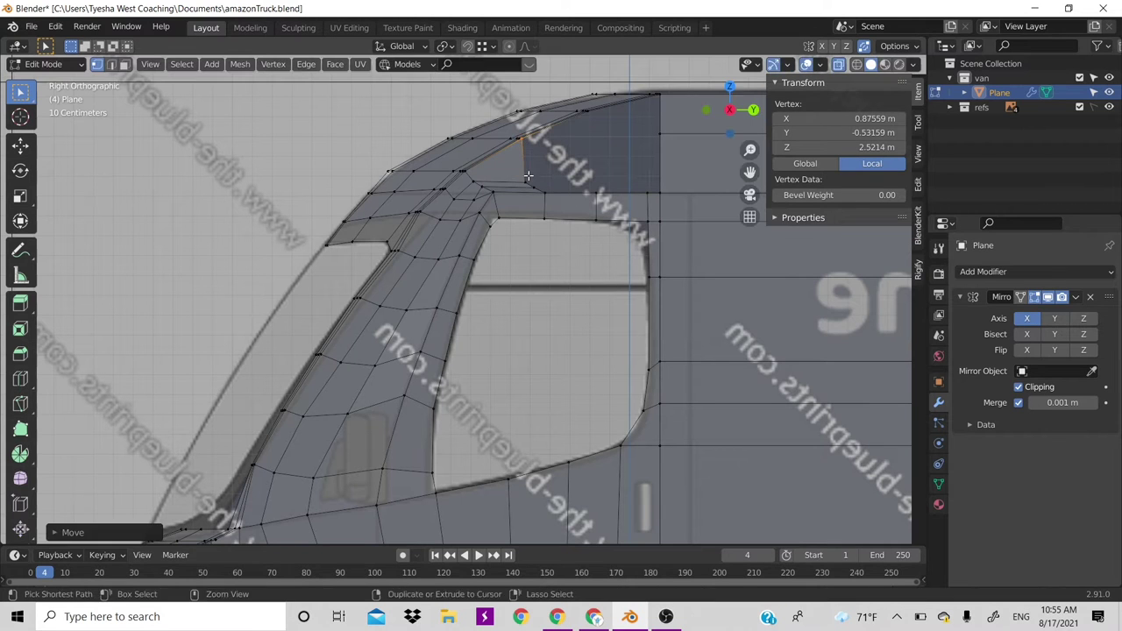
{"action": "left_click", "coordinate": [532, 183]}
{"action": "key", "text": "g"}
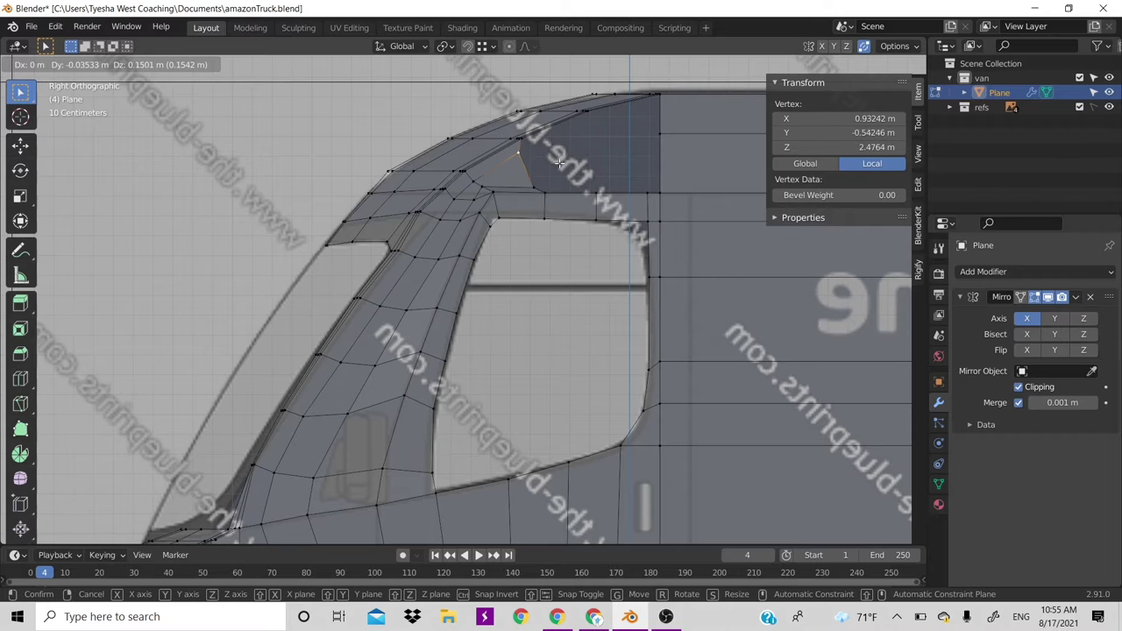
{"action": "left_click", "coordinate": [554, 164]}
{"action": "key", "text": "g"}
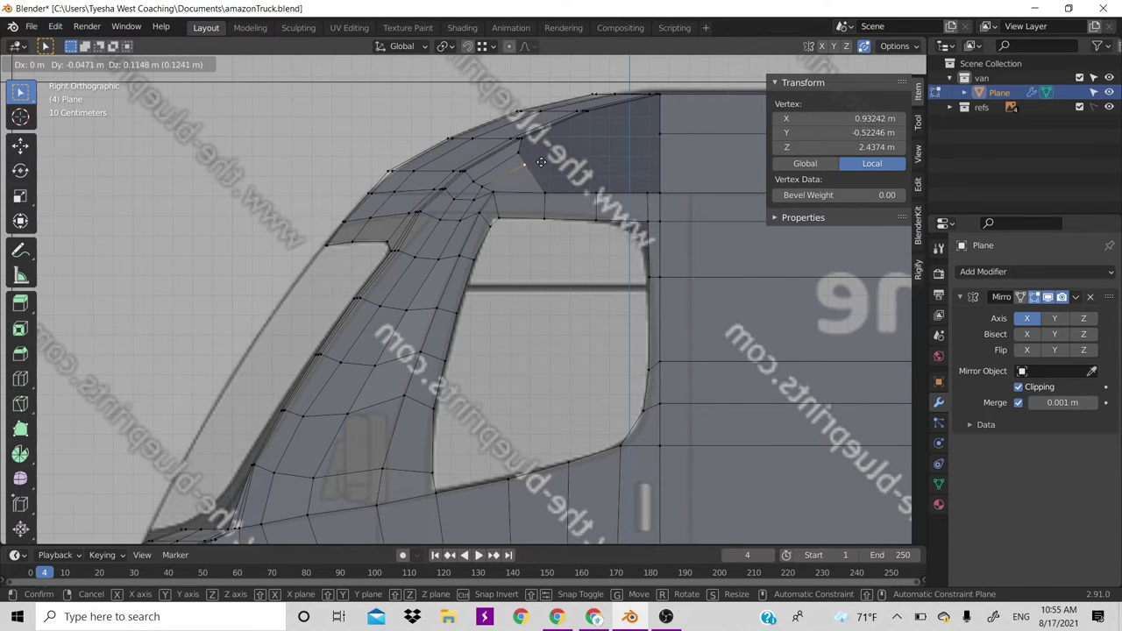
{"action": "left_click", "coordinate": [541, 161]}
{"action": "left_click", "coordinate": [482, 188]}
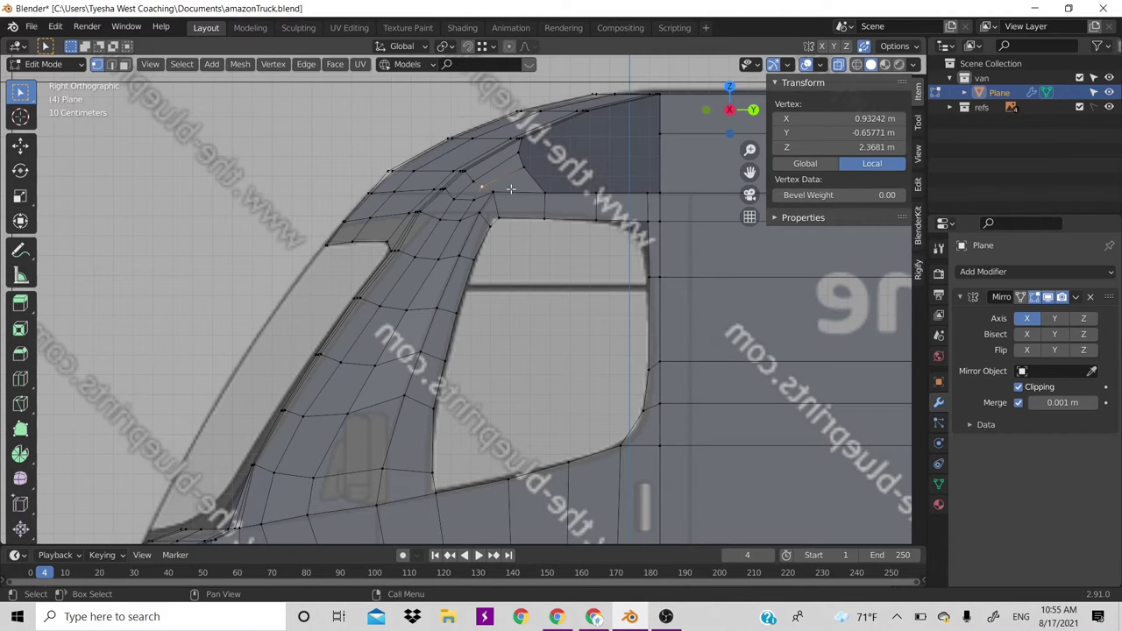
{"action": "key", "text": "g"}
{"action": "left_click", "coordinate": [544, 187]}
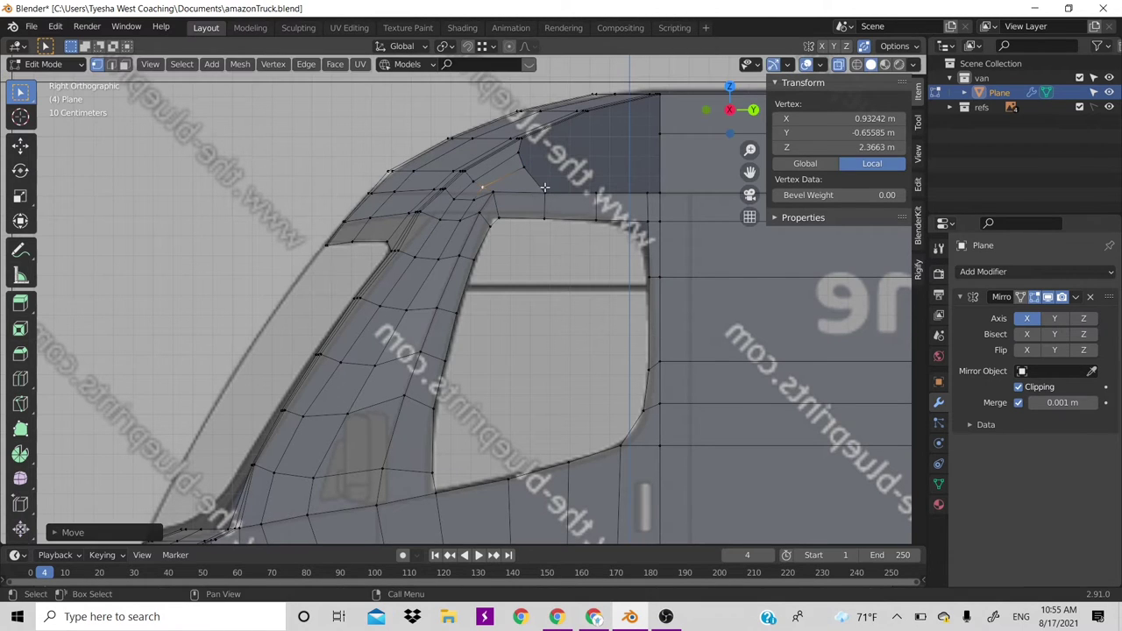
{"action": "left_click", "coordinate": [660, 138]}
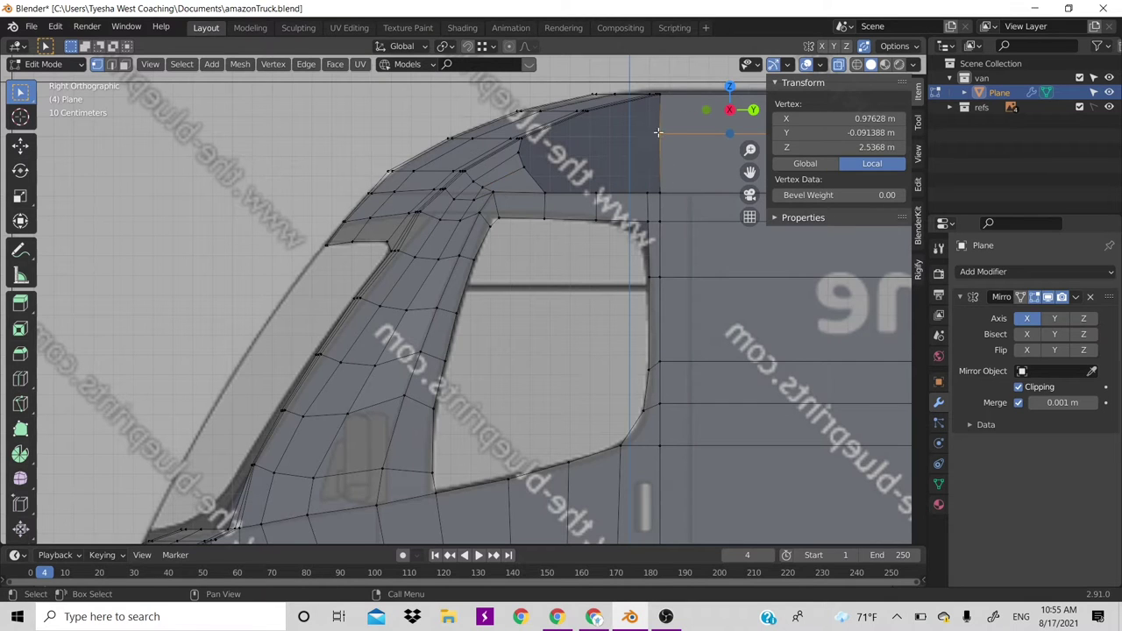
Extrude the vertical roof edge above the window left toward the pillar strip
{"action": "key", "text": "2"}
{"action": "left_click", "coordinate": [662, 153]}
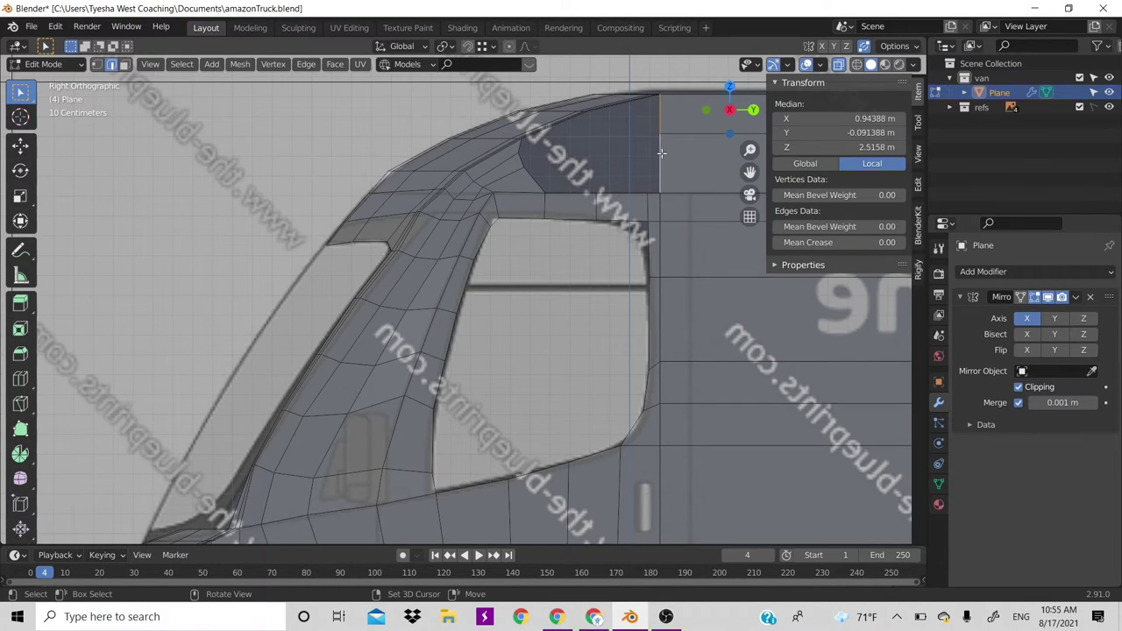
{"action": "key", "text": "g"}
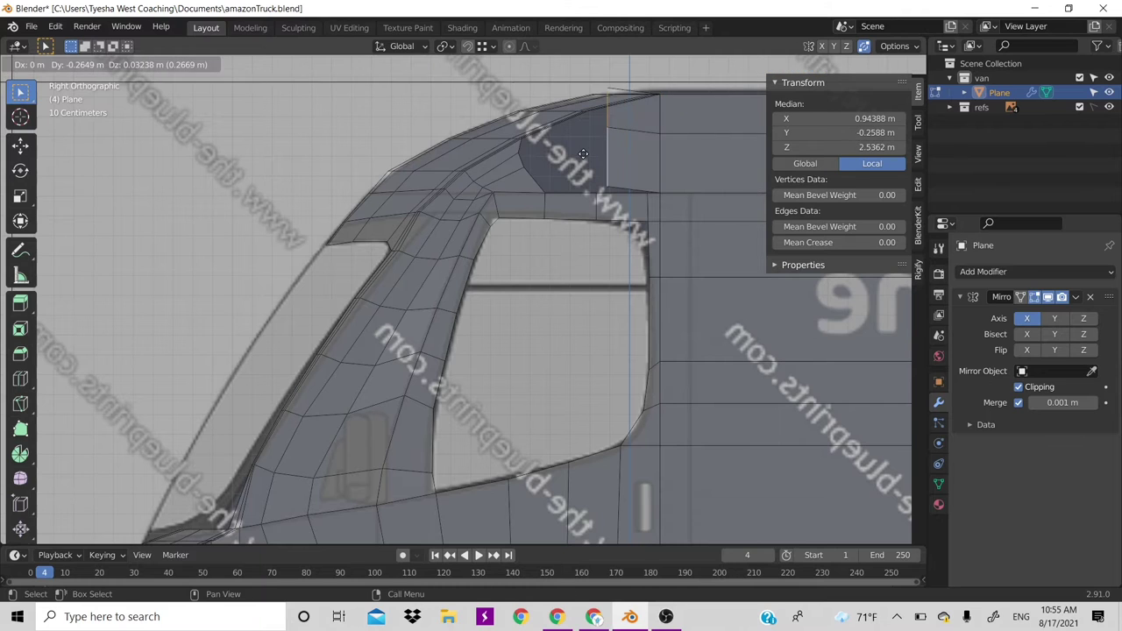
{"action": "left_click", "coordinate": [589, 112]}
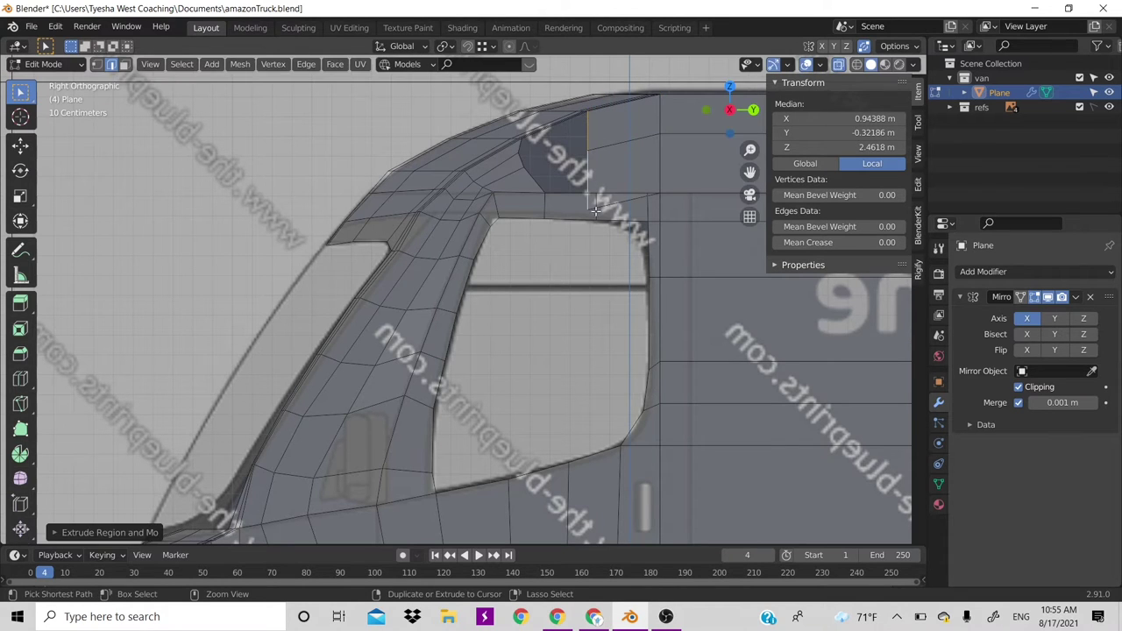
Set the new edge's lower vertex onto the window frame, adjusting it along Y
{"action": "left_click", "coordinate": [588, 211]}
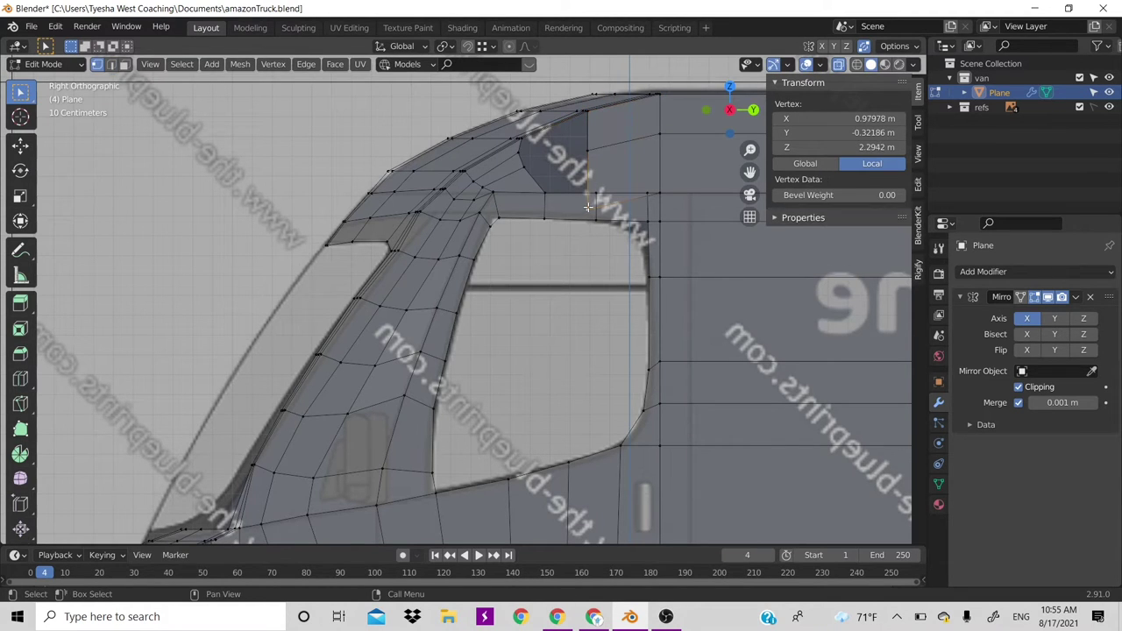
{"action": "key", "text": "g"}
{"action": "left_click", "coordinate": [585, 147]}
{"action": "key", "text": "g"}
{"action": "key", "text": "y"}
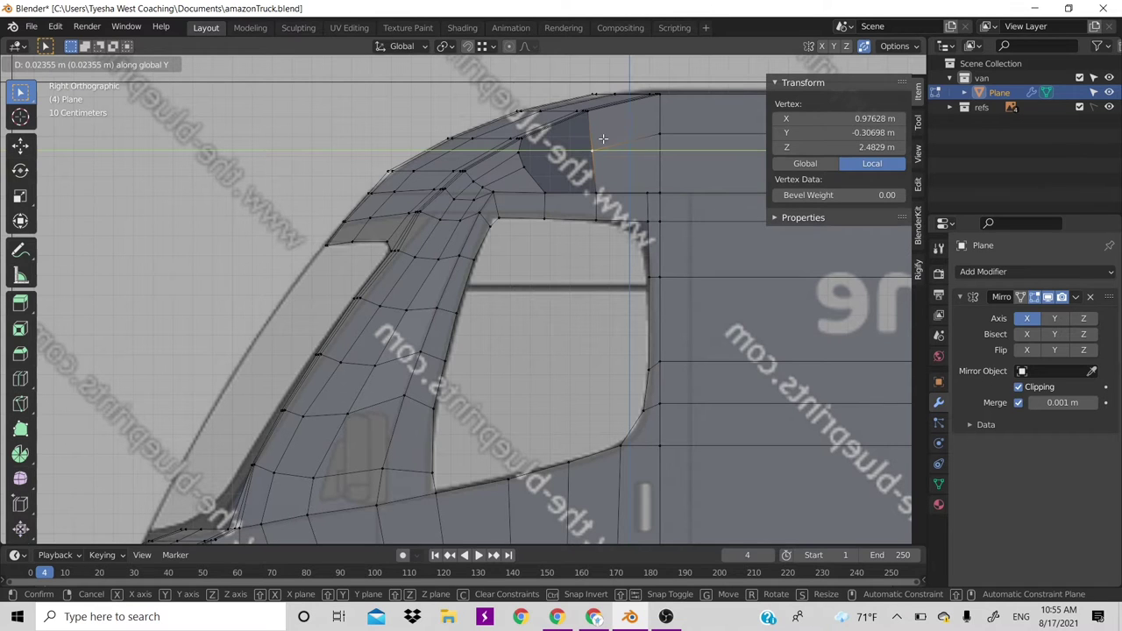
{"action": "left_click", "coordinate": [557, 155]}
{"action": "key", "text": "alt+a"}
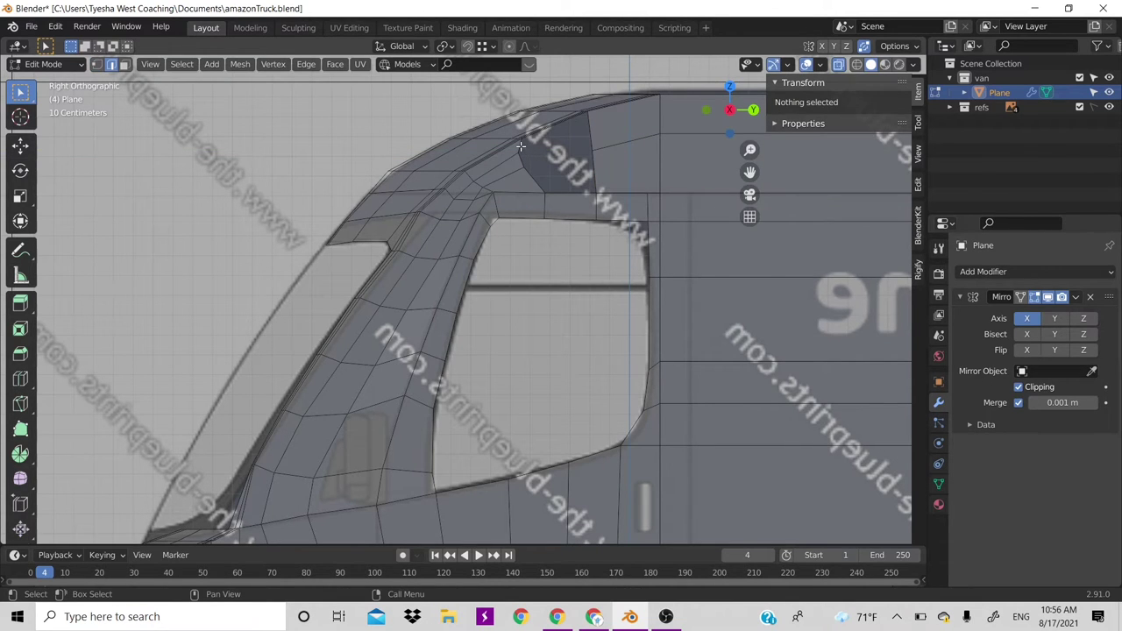
Select a short edge path on the new roof strip and extrude it upward
{"action": "left_click", "coordinate": [521, 146]}
{"action": "left_click", "coordinate": [538, 181], "text": "ctrl"}
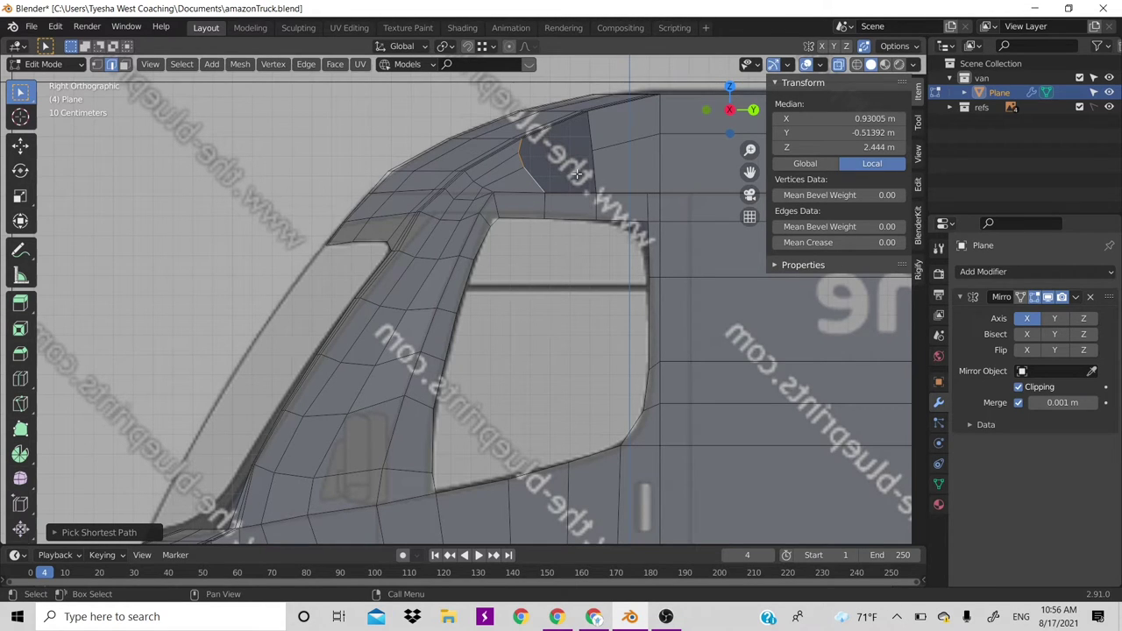
{"action": "key", "text": "g"}
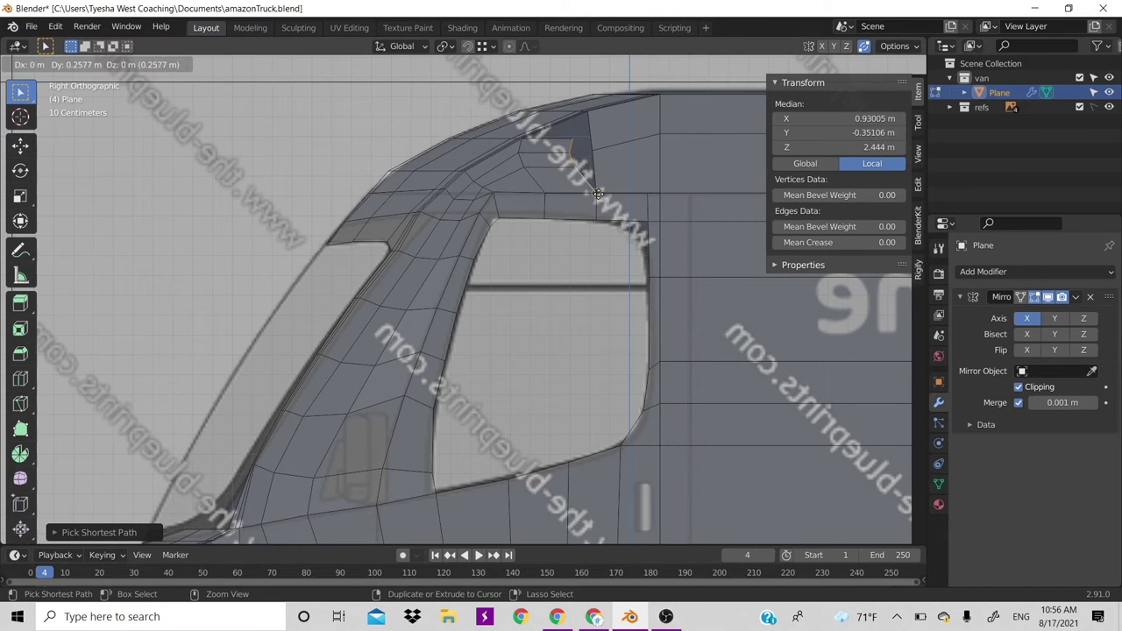
{"action": "left_click", "coordinate": [596, 193]}
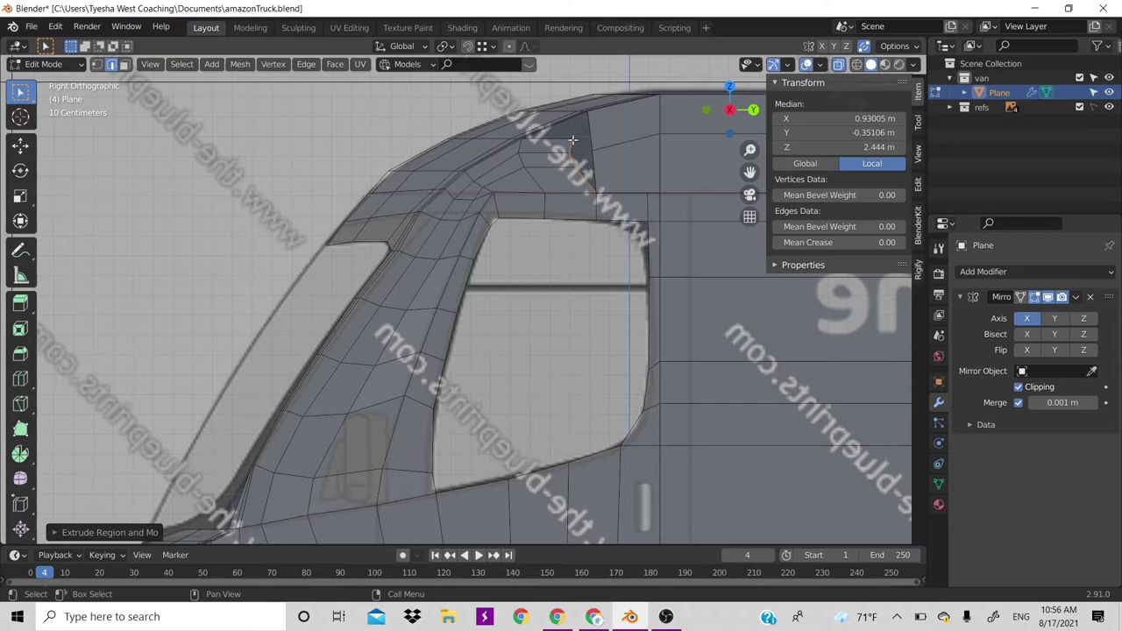
Add an edge loop across the roof panel, keeping it centred
{"action": "key", "text": "1"}
{"action": "left_click", "coordinate": [587, 155]}
{"action": "key", "text": "g"}
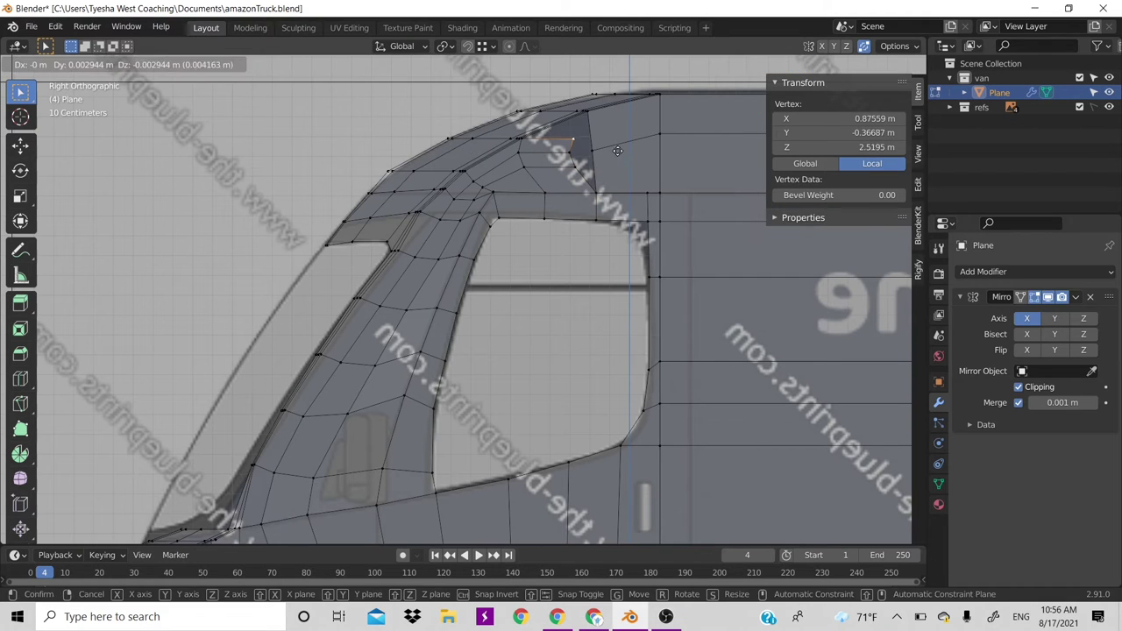
{"action": "right_click", "coordinate": [594, 123]}
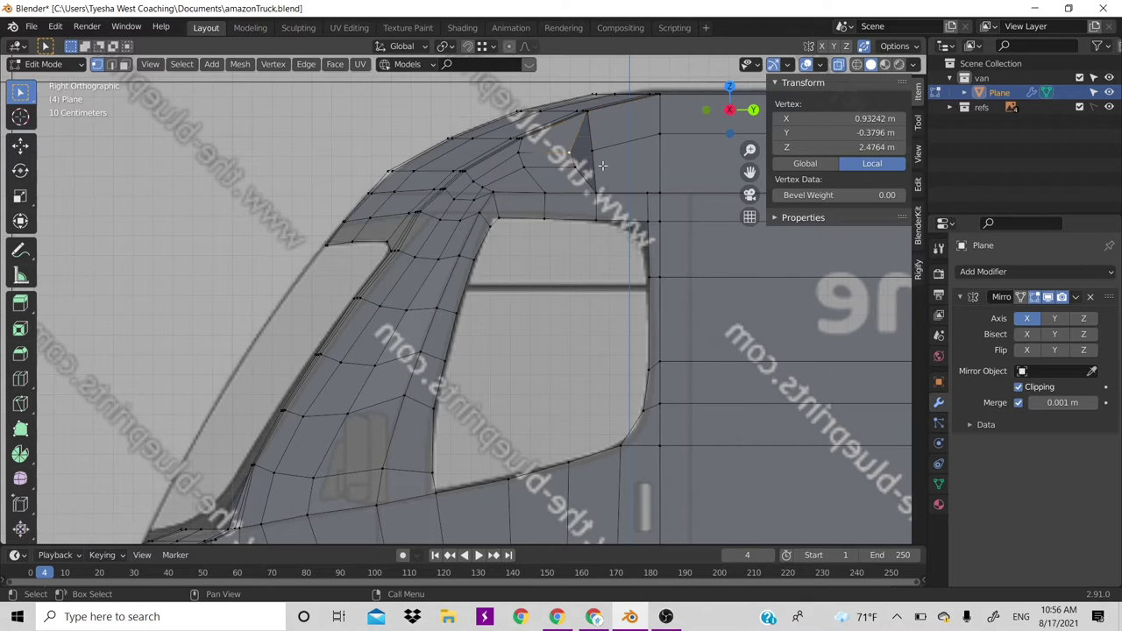
{"action": "left_click", "coordinate": [602, 165], "text": "alt"}
{"action": "key", "text": "g"}
{"action": "key", "text": "g"}
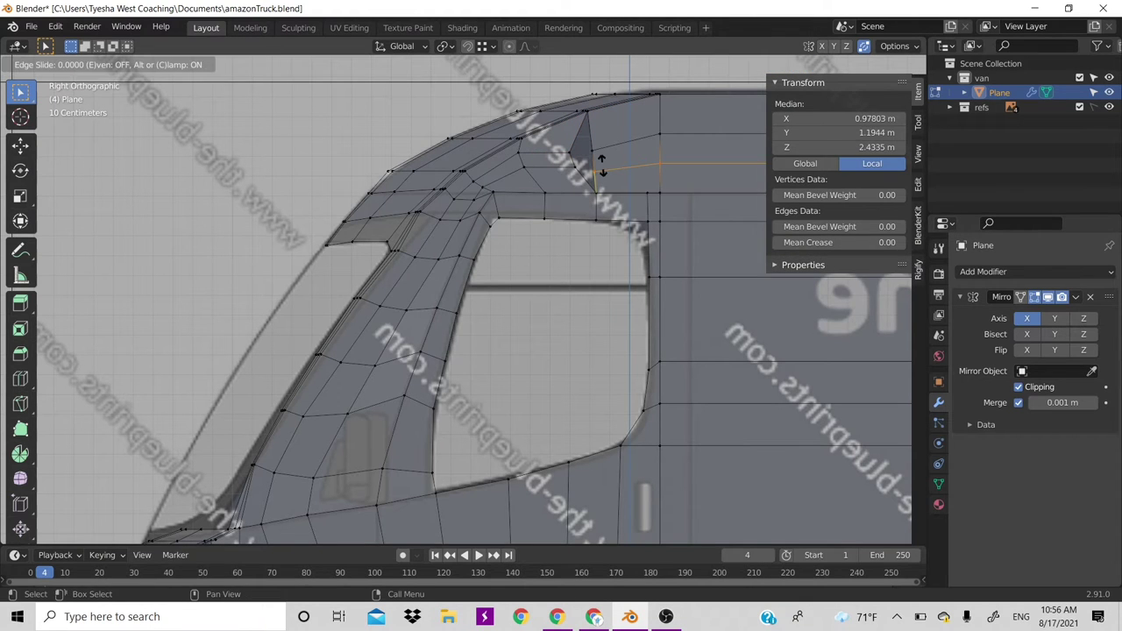
{"action": "right_click", "coordinate": [603, 158]}
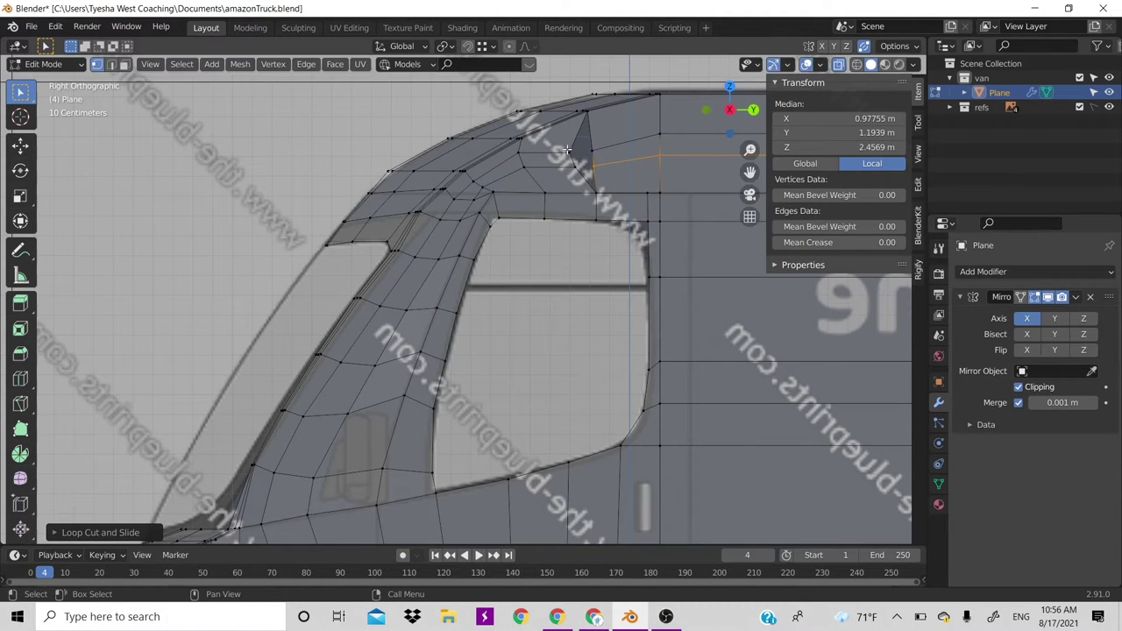
Move the vertex near the roof corner down to close the gap above the side window
{"action": "left_click", "coordinate": [568, 149]}
{"action": "key", "text": "g"}
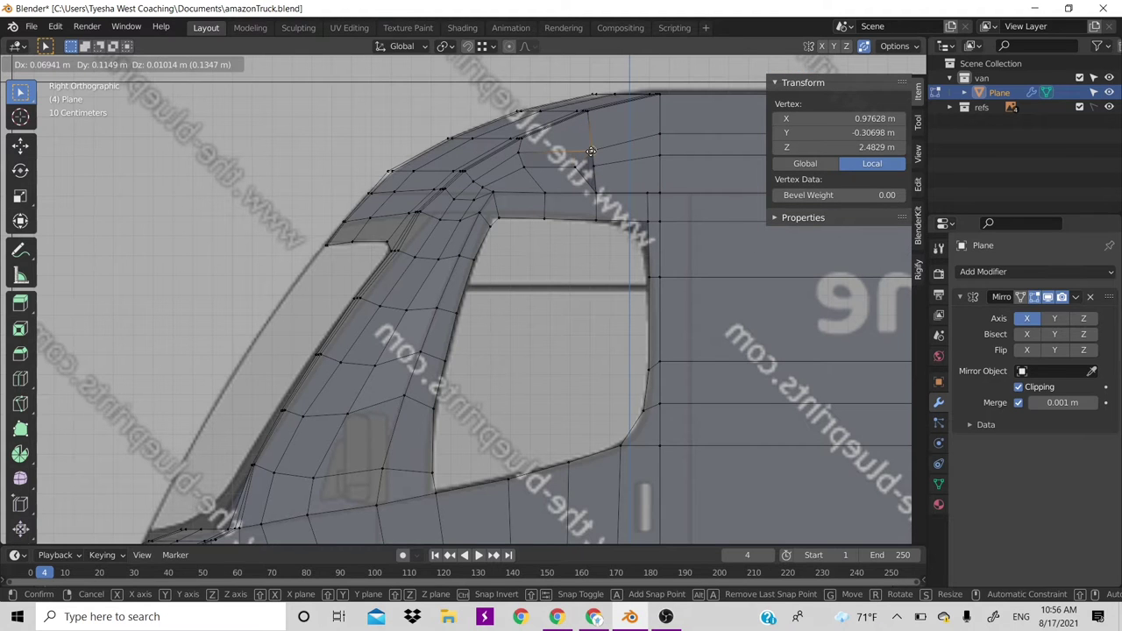
{"action": "left_click", "coordinate": [588, 161]}
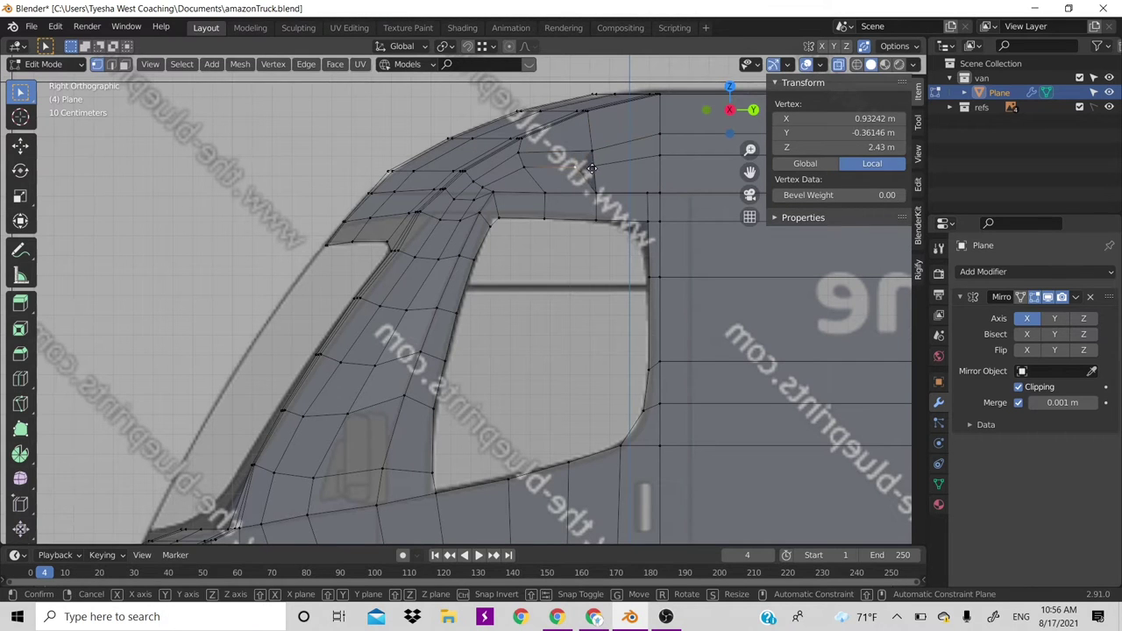
{"action": "key", "text": "g"}
{"action": "left_click", "coordinate": [594, 168]}
Inspect the van opaque with Overlays and X-ray off, then turn Overlays back on
{"action": "scroll", "coordinate": [618, 178], "scroll_direction": "down", "scroll_amount": 5}
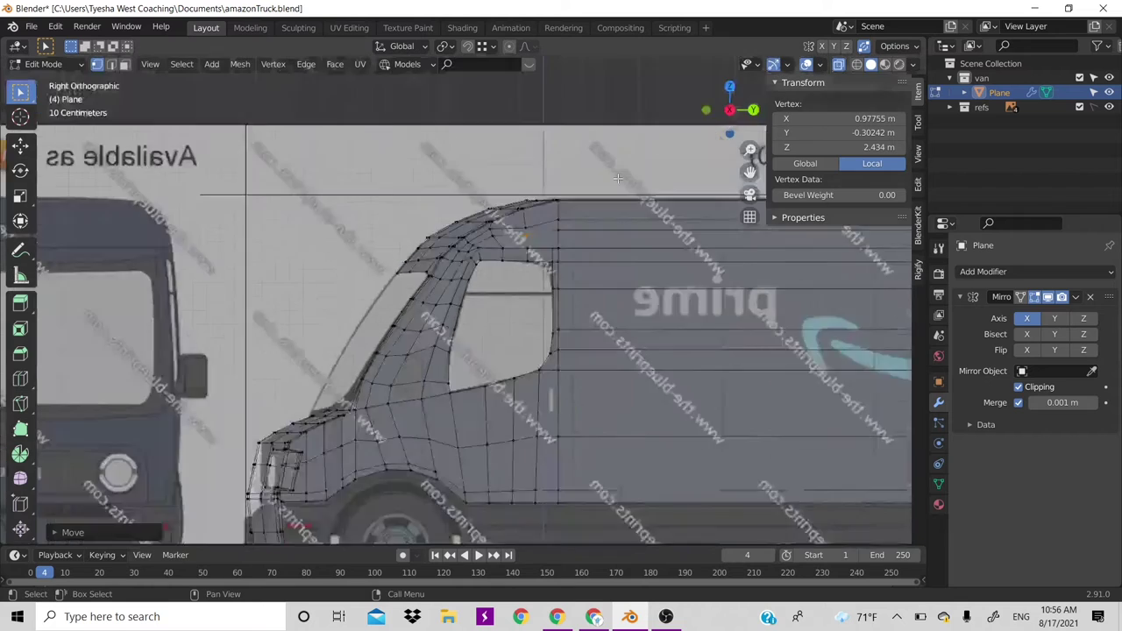
{"action": "scroll", "coordinate": [618, 178], "scroll_direction": "down", "scroll_amount": 4}
{"action": "mouse_move", "coordinate": [730, 110]}
{"action": "left_mouse_down"}
{"action": "mouse_move", "coordinate": [693, 123]}
{"action": "mouse_move", "coordinate": [745, 110]}
{"action": "mouse_move", "coordinate": [702, 114]}
{"action": "mouse_move", "coordinate": [592, 254]}
{"action": "left_mouse_up"}
{"action": "left_click", "coordinate": [806, 64]}
{"action": "key", "text": "alt+z"}
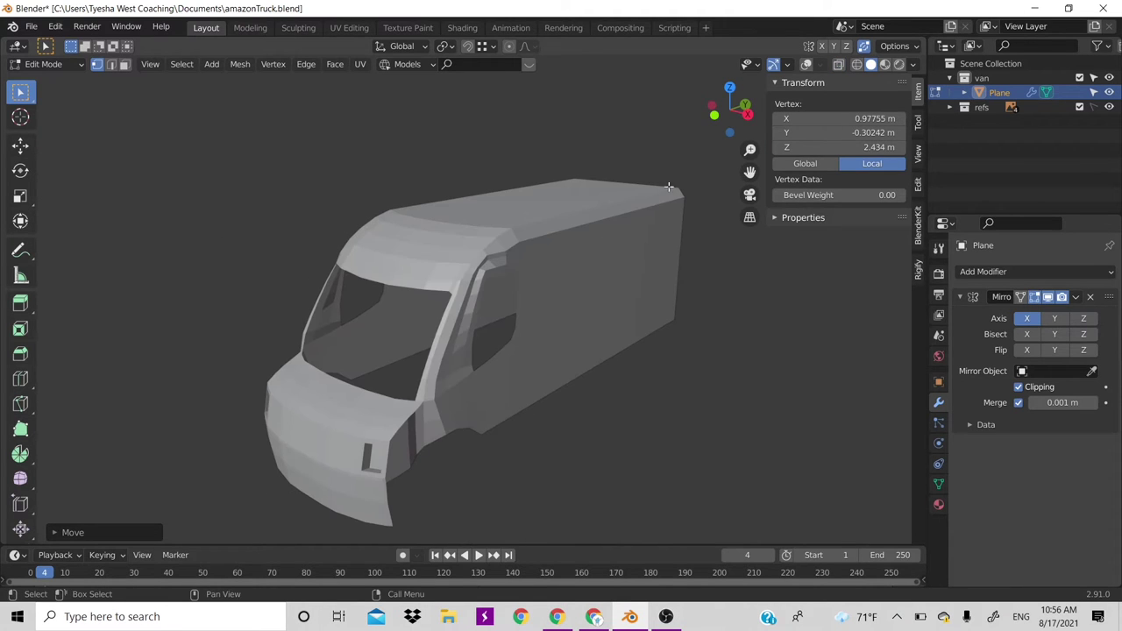
{"action": "left_click_drag", "start_coordinate": [728, 109], "coordinate": [667, 146]}
{"action": "scroll", "coordinate": [446, 312], "scroll_direction": "up", "scroll_amount": 2}
{"action": "left_click_drag", "start_coordinate": [729, 109], "coordinate": [712, 123]}
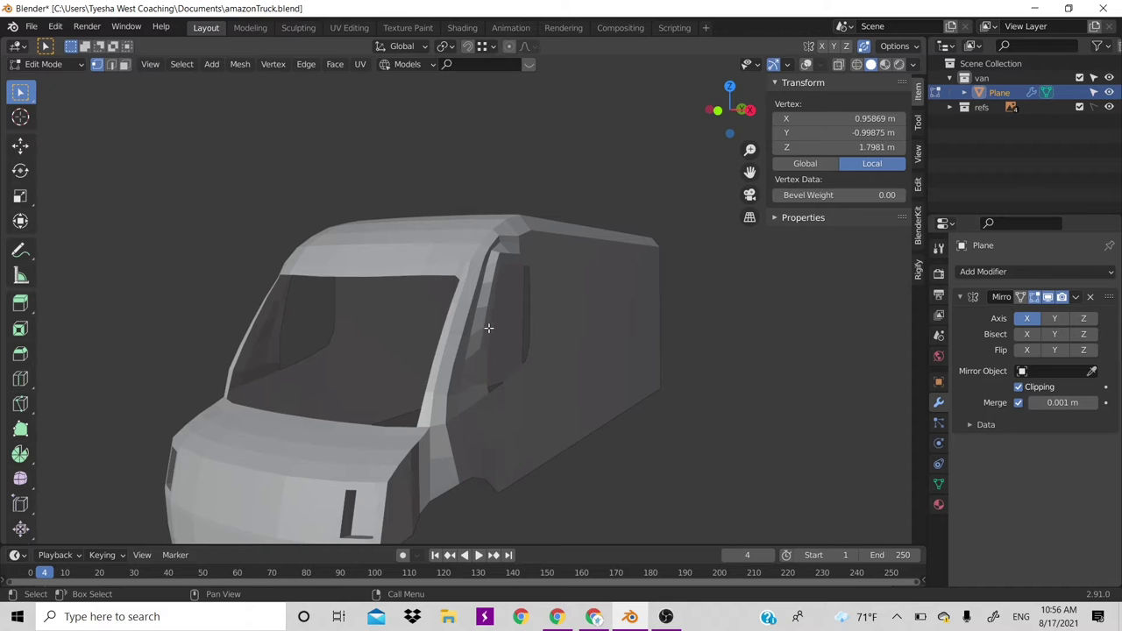
{"action": "left_click", "coordinate": [806, 64]}
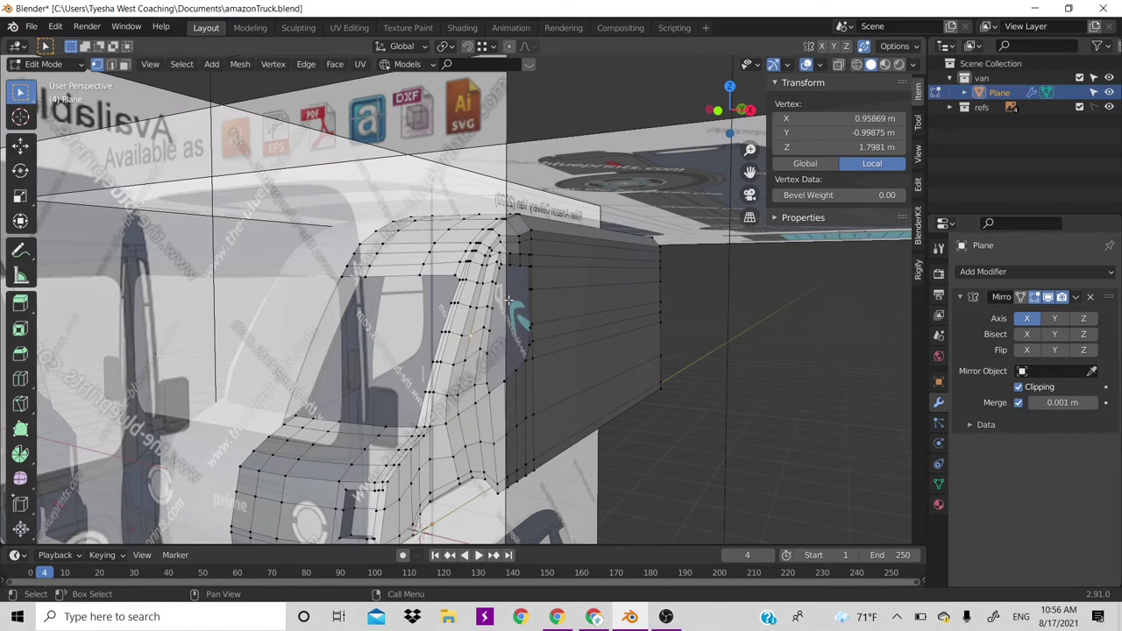
Hide the refs collection and shift the pillar edge path outward along X in front view
{"action": "left_click", "coordinate": [1109, 107]}
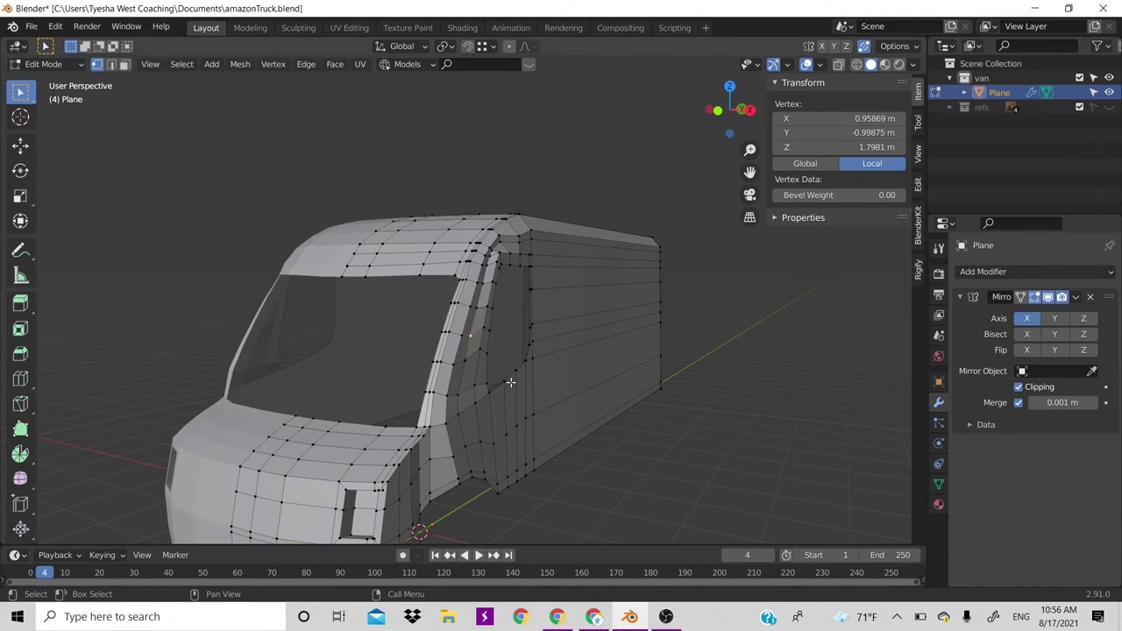
{"action": "left_click", "coordinate": [460, 382]}
{"action": "left_click", "coordinate": [502, 244], "text": "ctrl"}
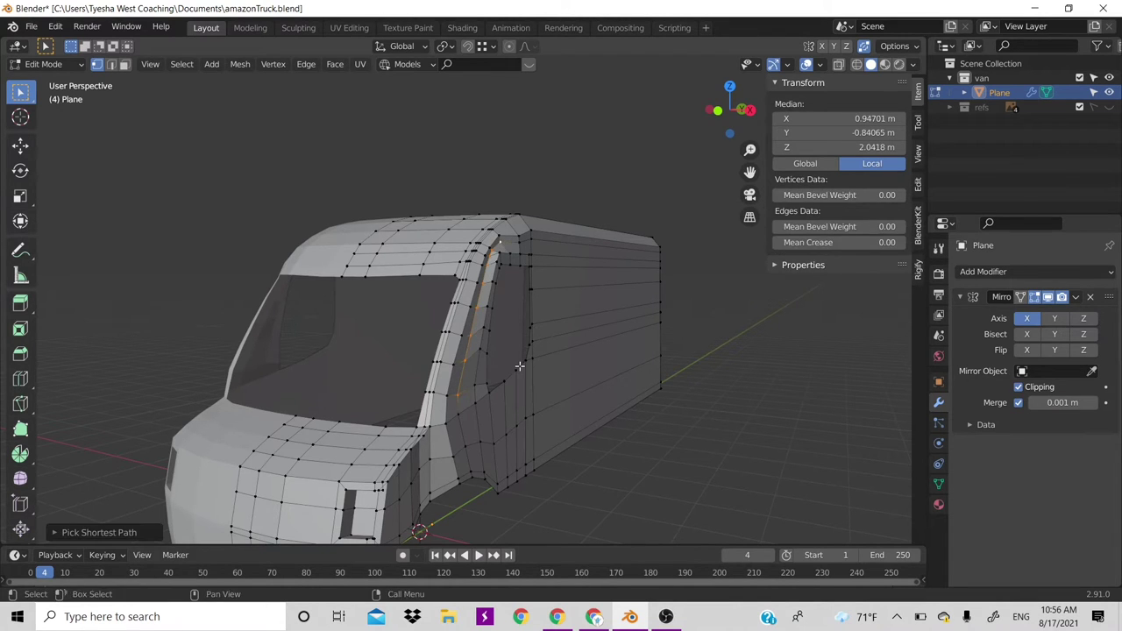
{"action": "key", "text": "KP_3"}
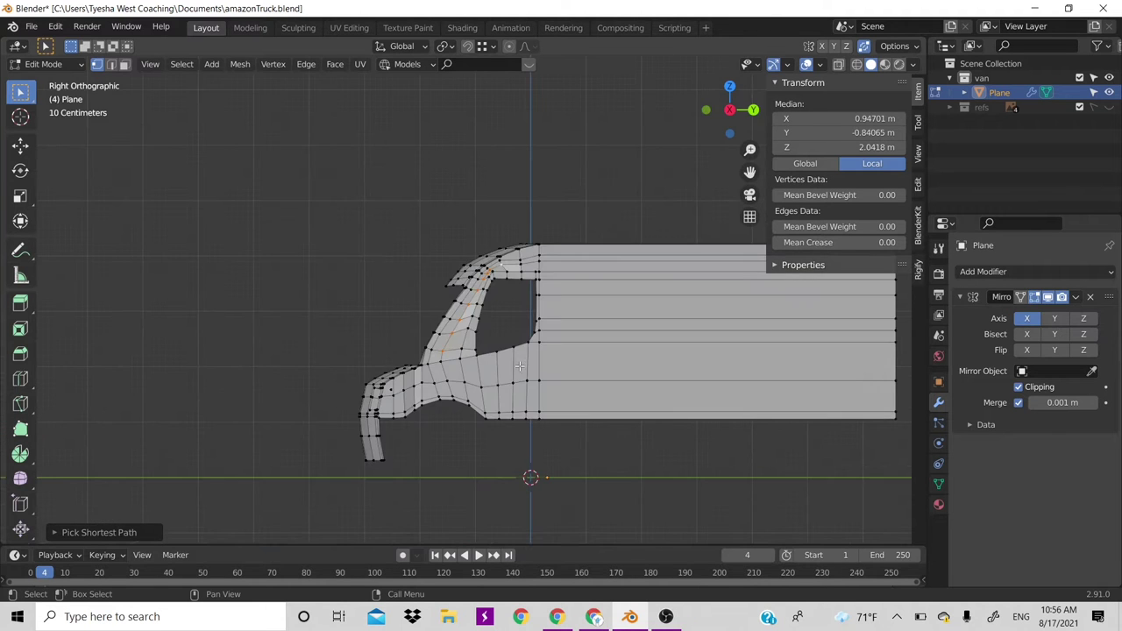
{"action": "key", "text": "KP_1"}
{"action": "scroll", "coordinate": [525, 304], "scroll_direction": "up", "scroll_amount": 2}
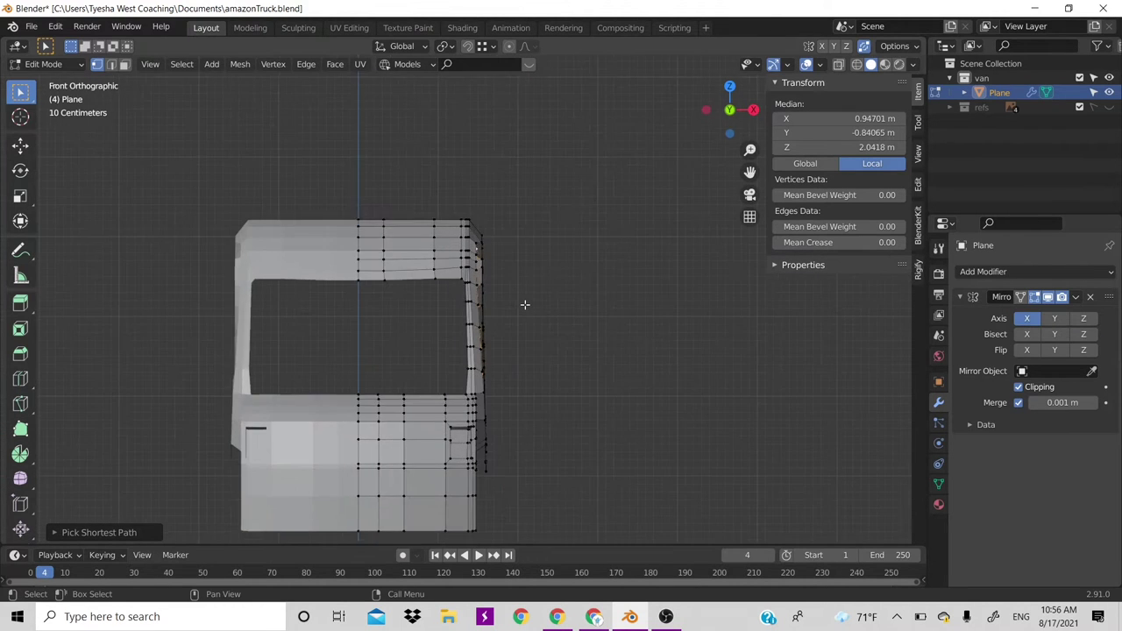
{"action": "scroll", "coordinate": [524, 304], "scroll_direction": "up", "scroll_amount": 2}
{"action": "scroll", "coordinate": [524, 304], "scroll_direction": "up", "scroll_amount": 1}
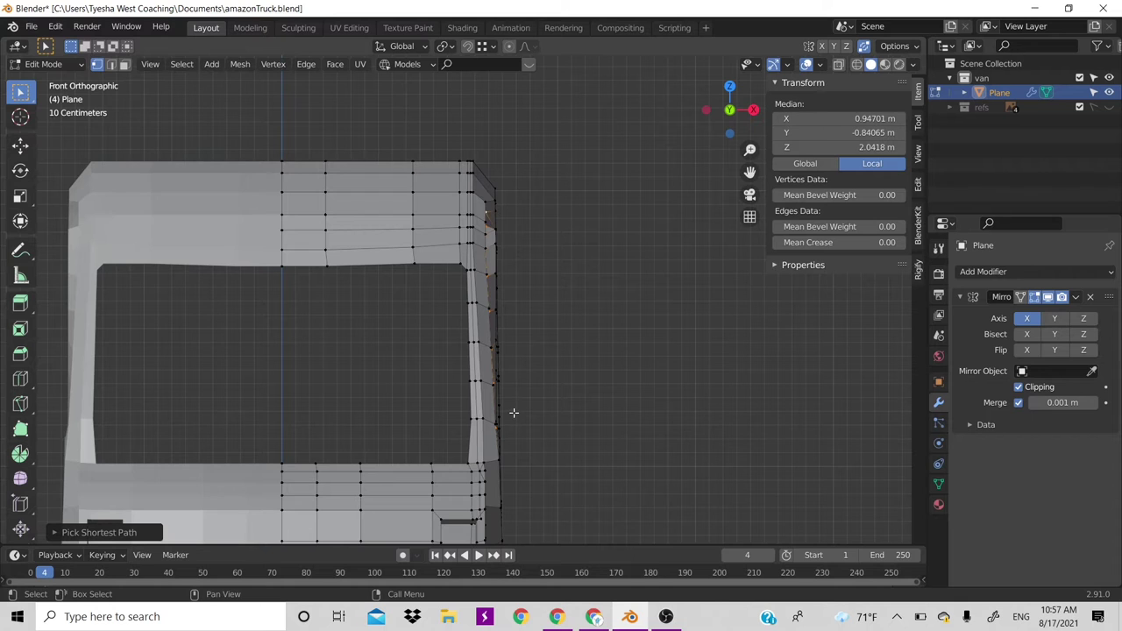
{"action": "key", "text": "g"}
{"action": "key", "text": "x"}
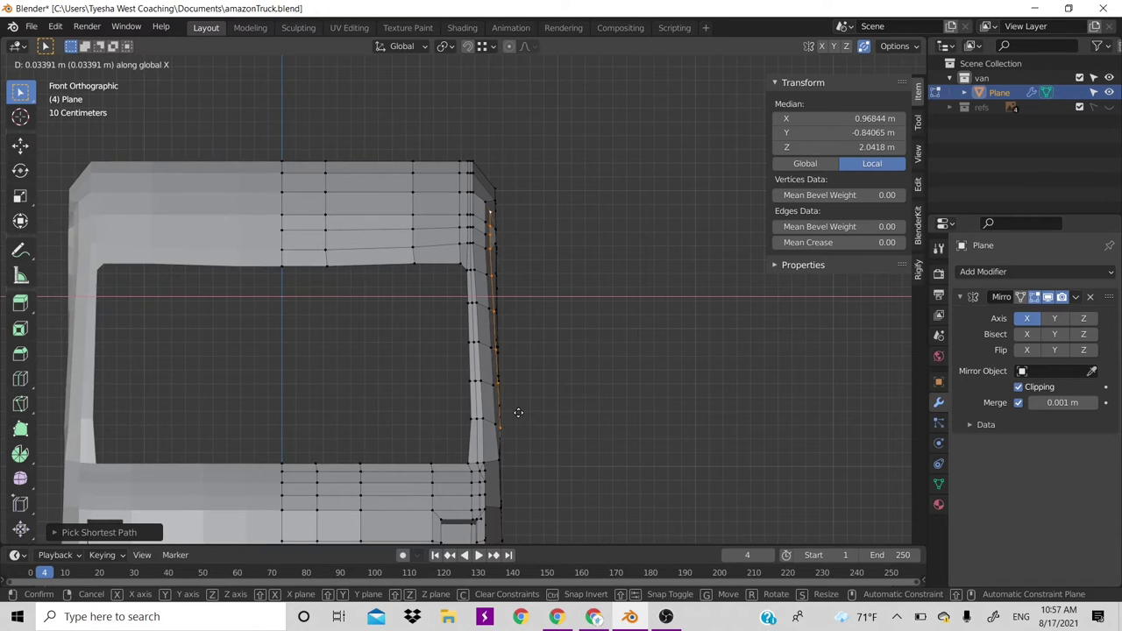
{"action": "left_click", "coordinate": [518, 412]}
Move a lower windshield-pillar vertex about 2 cm outward along X
{"action": "scroll", "coordinate": [553, 353], "scroll_direction": "down", "scroll_amount": 1}
{"action": "scroll", "coordinate": [581, 316], "scroll_direction": "down", "scroll_amount": 4}
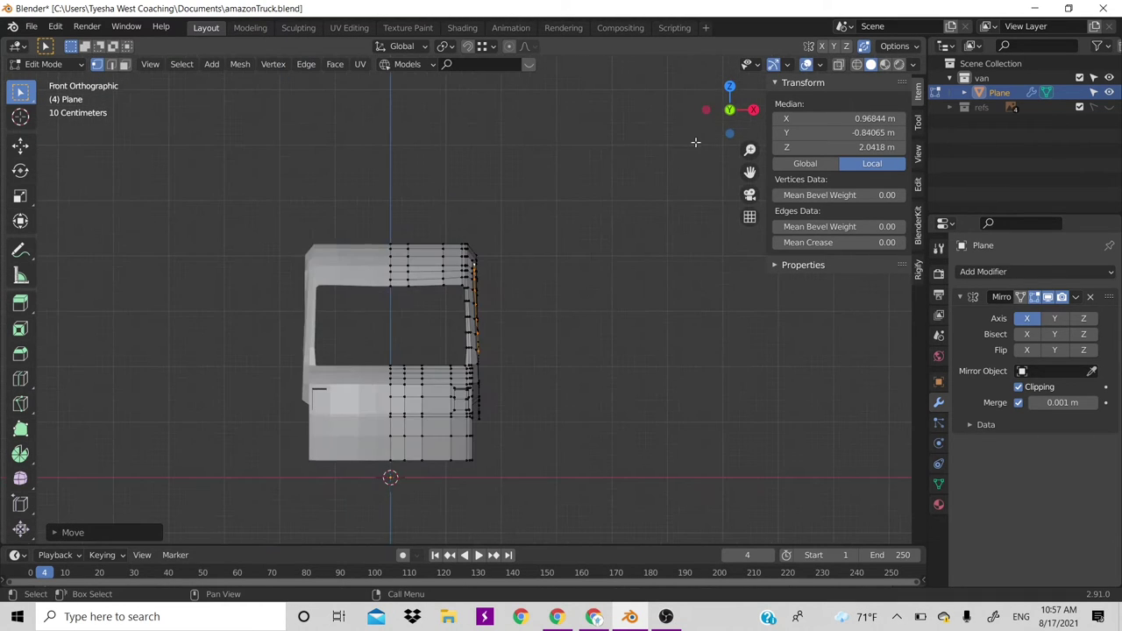
{"action": "middle_click_drag", "start_coordinate": [717, 130], "coordinate": [666, 193]}
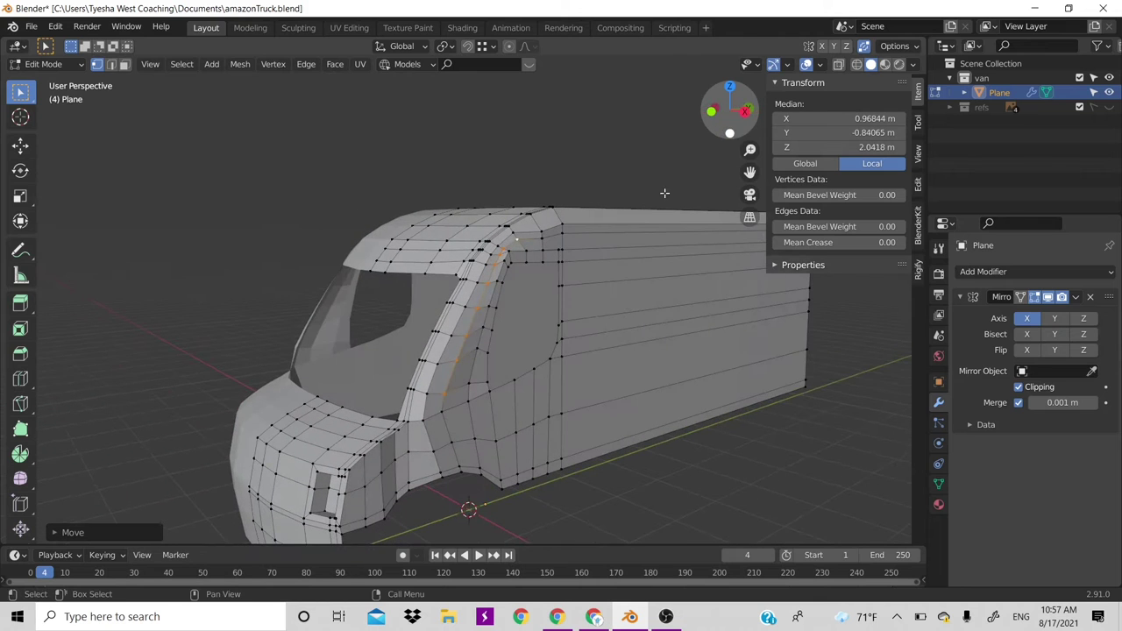
{"action": "left_click", "coordinate": [642, 432]}
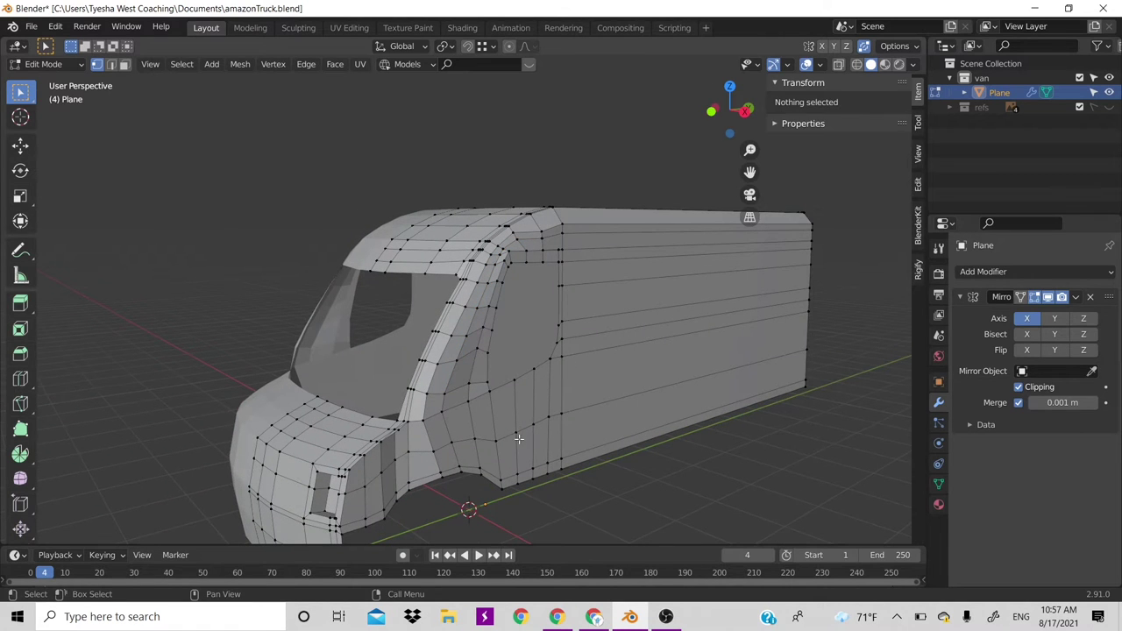
{"action": "left_click", "coordinate": [470, 388]}
{"action": "middle_click_drag", "start_coordinate": [546, 302], "coordinate": [541, 275], "text": "alt"}
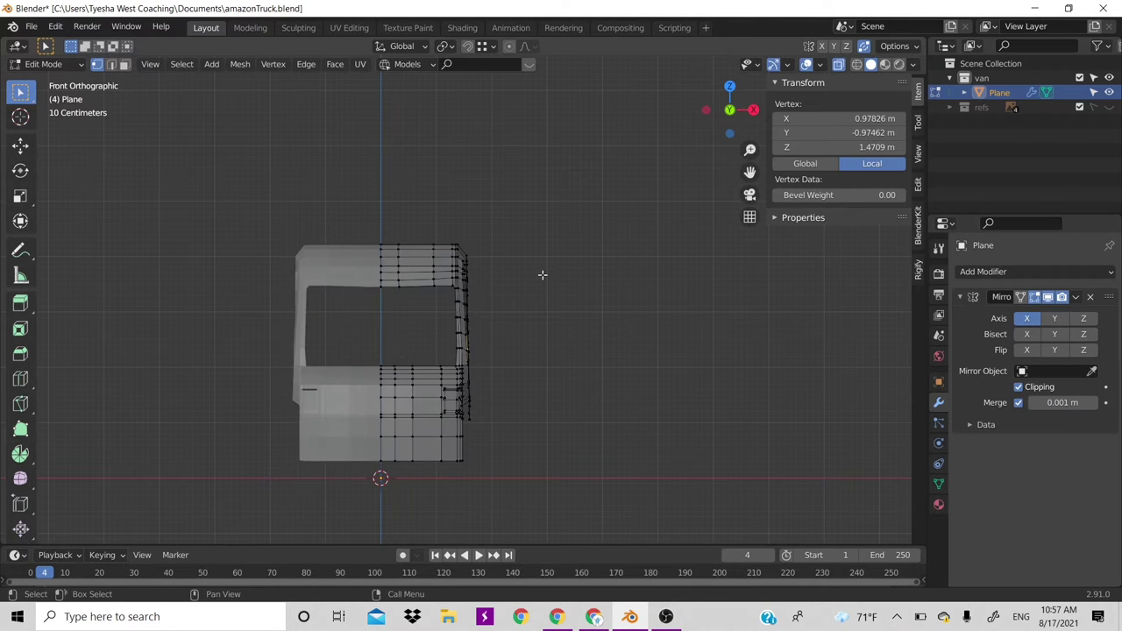
{"action": "scroll", "coordinate": [542, 275], "scroll_direction": "up", "scroll_amount": 4}
{"action": "scroll", "coordinate": [542, 274], "scroll_direction": "up", "scroll_amount": 2}
{"action": "scroll", "coordinate": [542, 275], "scroll_direction": "up", "scroll_amount": 2}
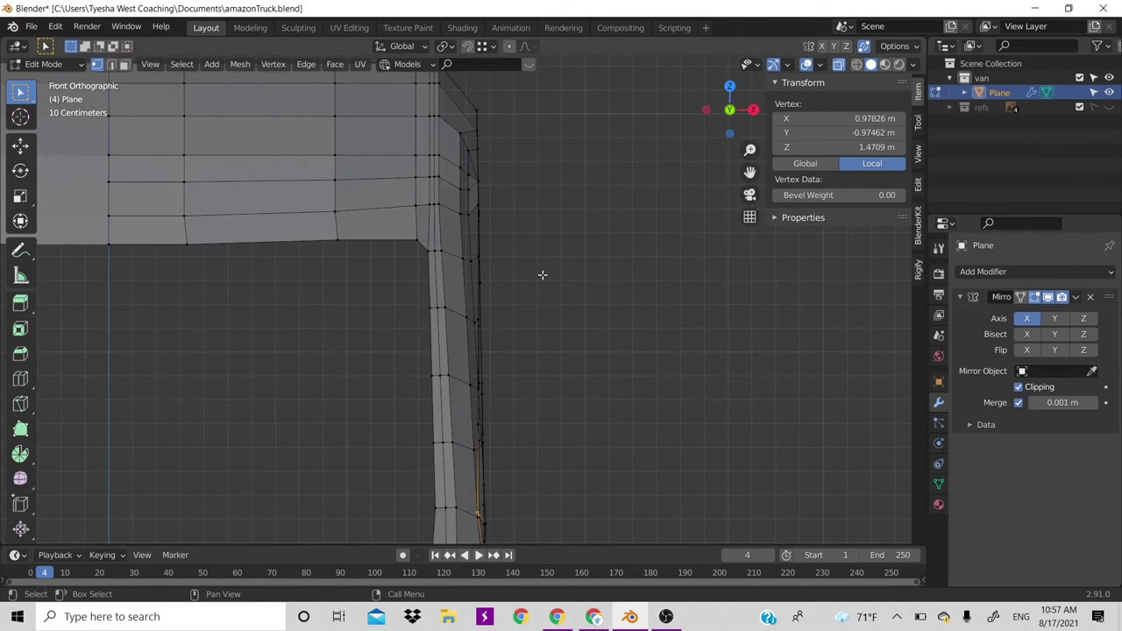
{"action": "key", "text": "g"}
{"action": "key", "text": "x"}
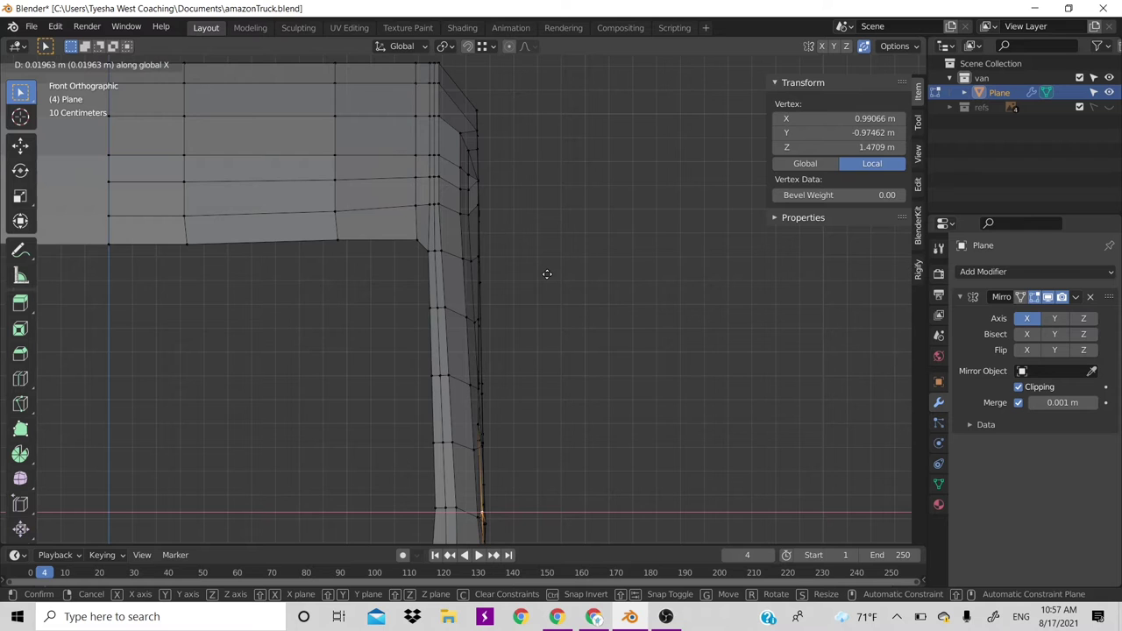
{"action": "left_click", "coordinate": [547, 275]}
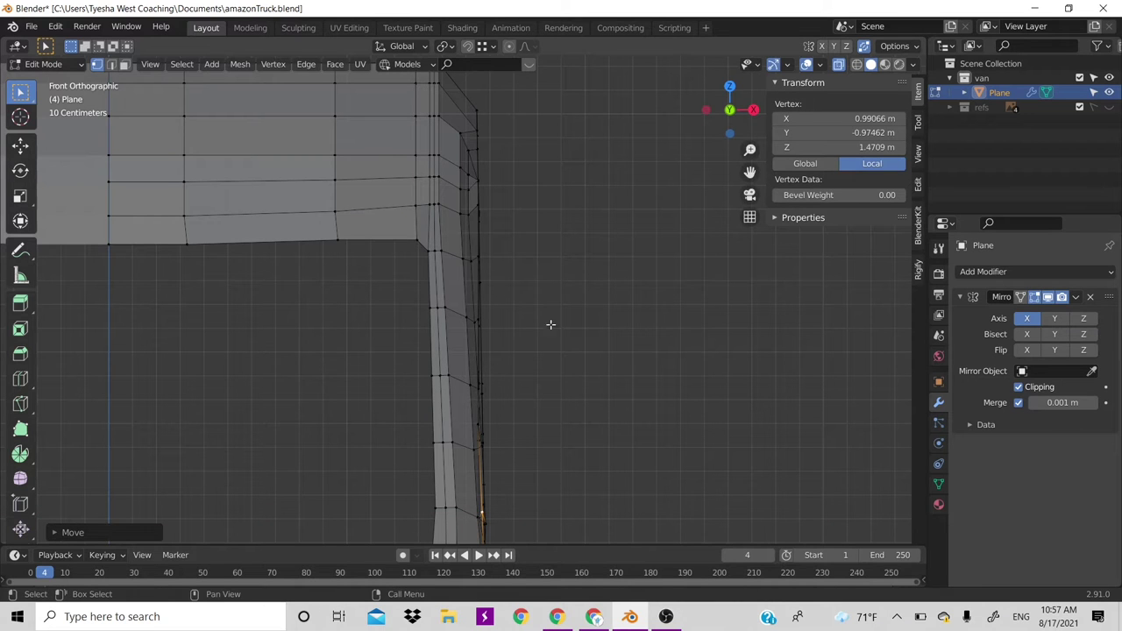
Orbit to a perspective view to inspect the cab's side profile
{"action": "scroll", "coordinate": [526, 359], "scroll_direction": "down", "scroll_amount": 2}
{"action": "scroll", "coordinate": [516, 371], "scroll_direction": "down", "scroll_amount": 3}
{"action": "left_click_drag", "start_coordinate": [728, 108], "coordinate": [735, 116]}
{"action": "scroll", "coordinate": [484, 369], "scroll_direction": "down", "scroll_amount": 4}
{"action": "scroll", "coordinate": [484, 368], "scroll_direction": "down", "scroll_amount": 2}
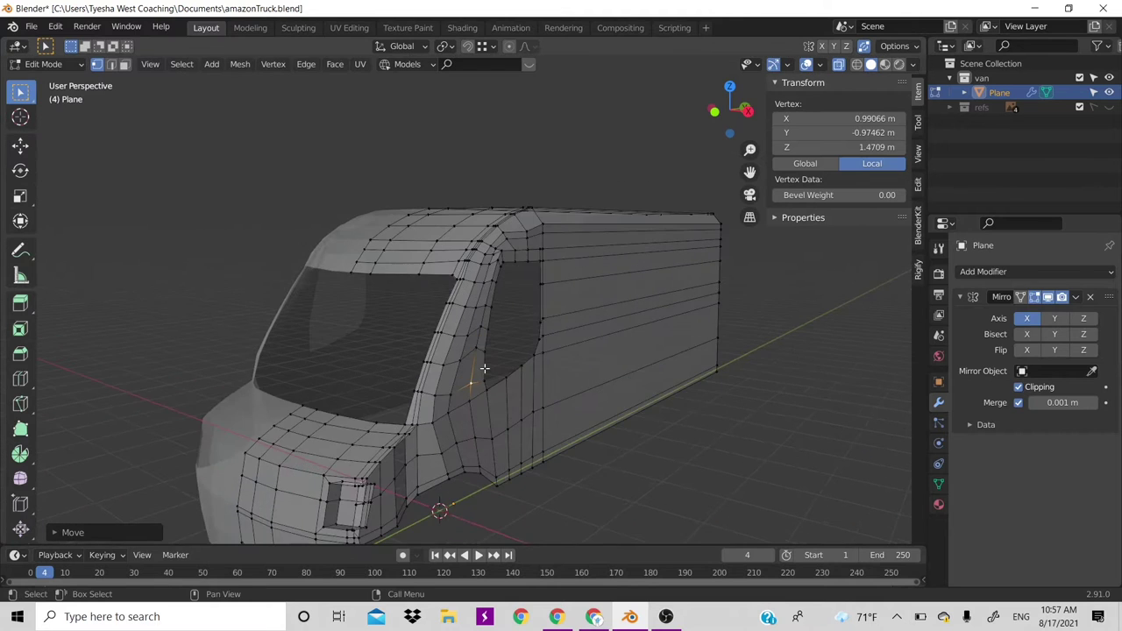
{"action": "scroll", "coordinate": [484, 369], "scroll_direction": "up", "scroll_amount": 2}
Vertex Slide two lower pillar vertices along their edges beside the windshield
{"action": "left_click", "coordinate": [481, 367]}
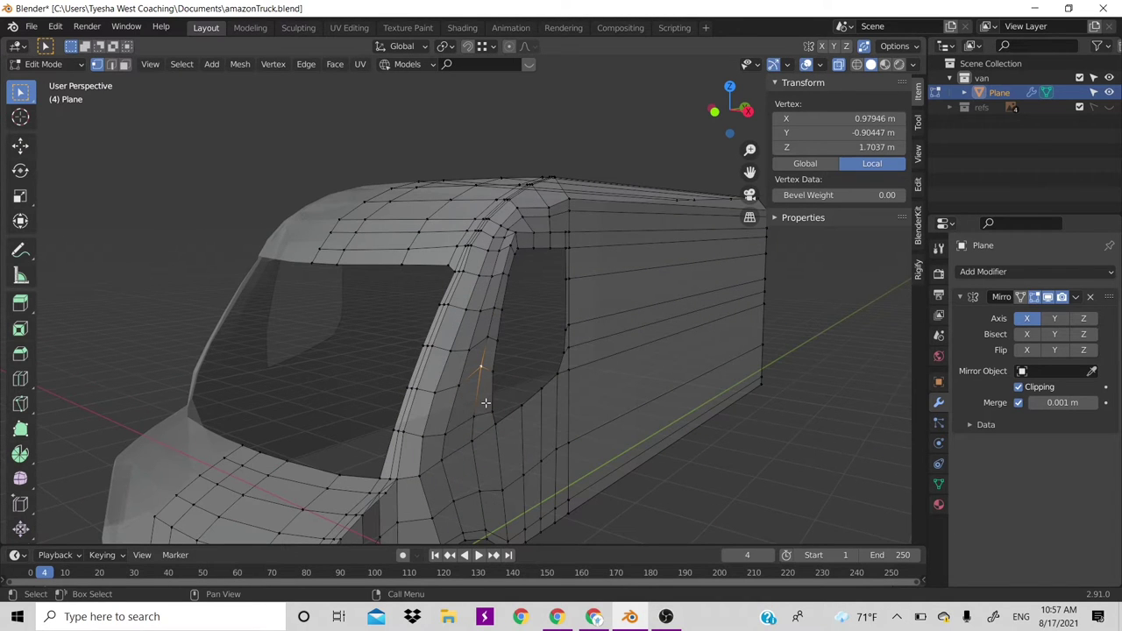
{"action": "key", "text": "g"}
{"action": "key", "text": "g"}
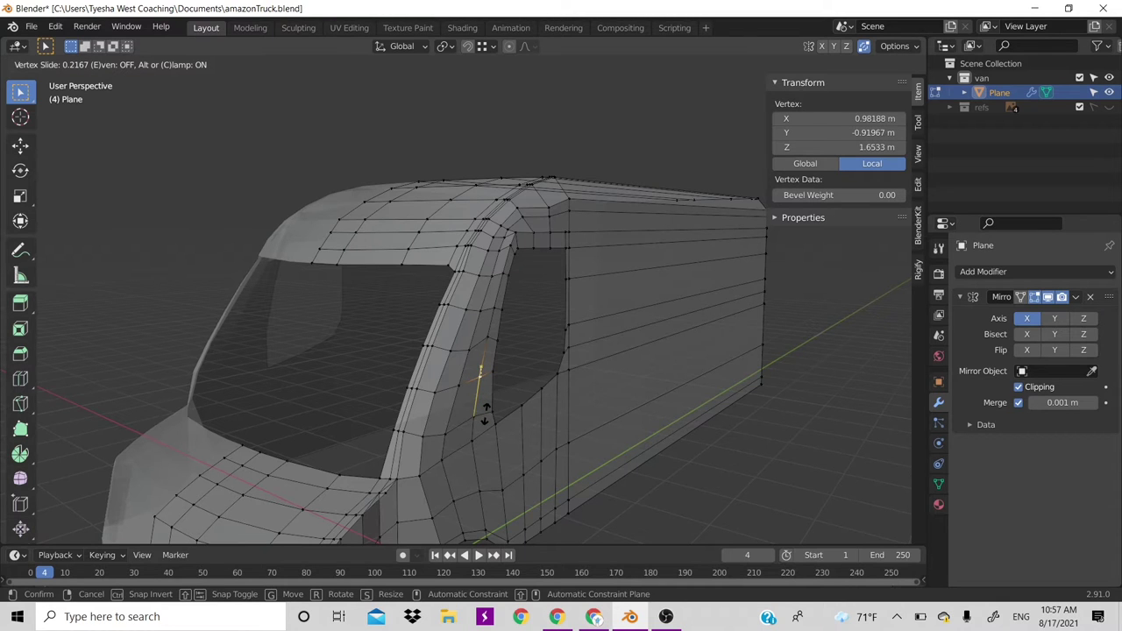
{"action": "left_click", "coordinate": [486, 414]}
{"action": "left_click", "coordinate": [487, 335]}
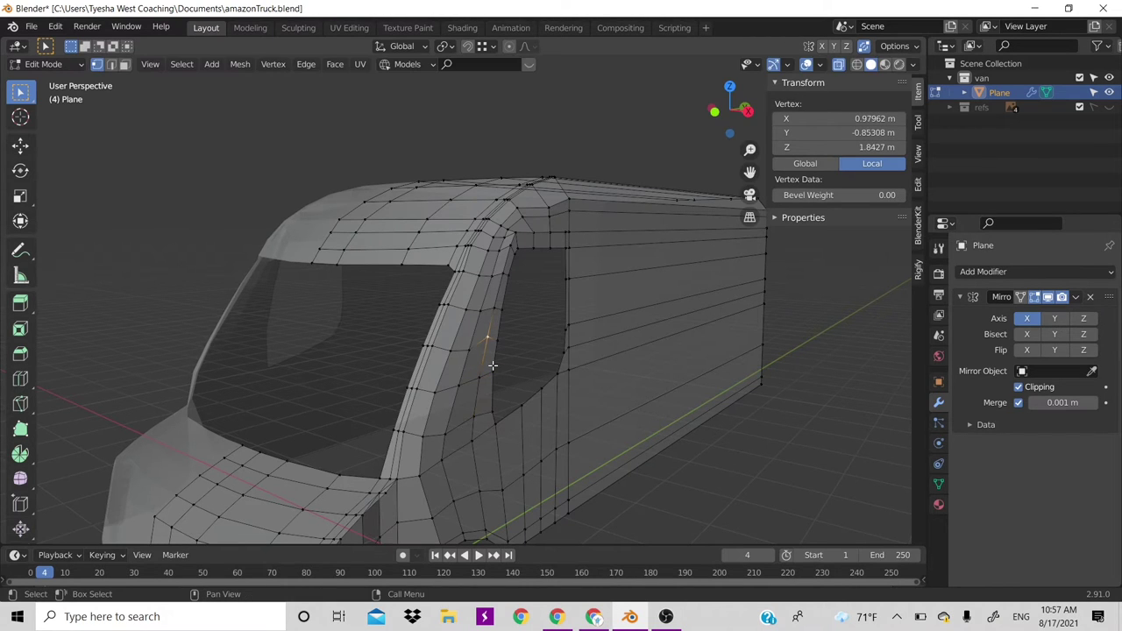
{"action": "key", "text": "g"}
{"action": "key", "text": "g"}
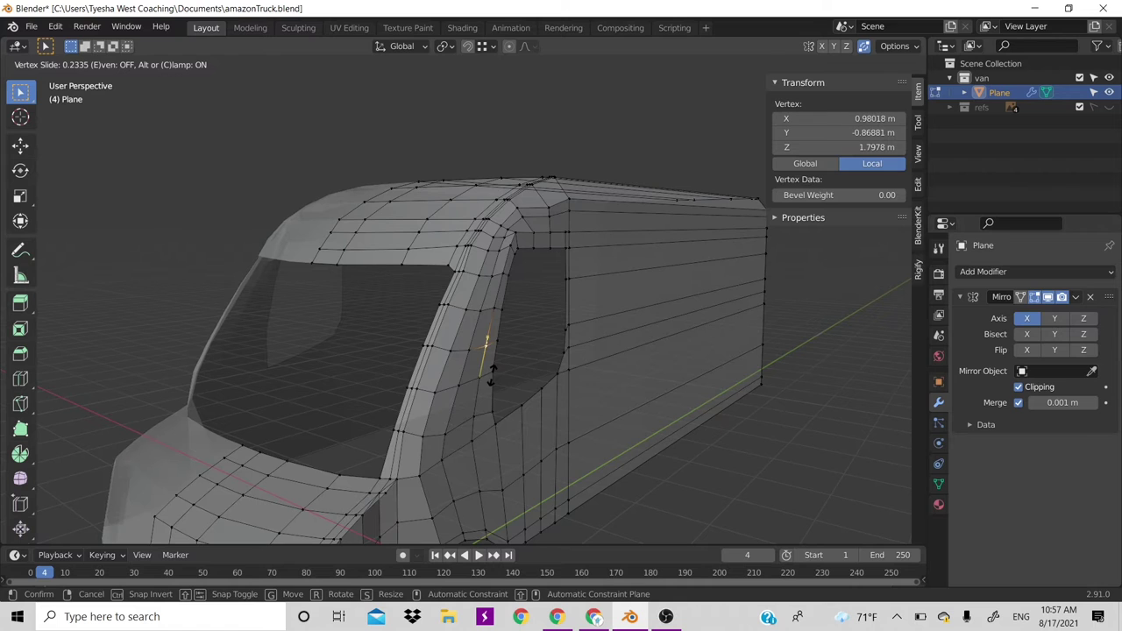
{"action": "left_click", "coordinate": [491, 371]}
Slide the upper pillar vertices along their edges, raising the top one to about 2.25 m
{"action": "left_click", "coordinate": [493, 307]}
{"action": "key", "text": "g"}
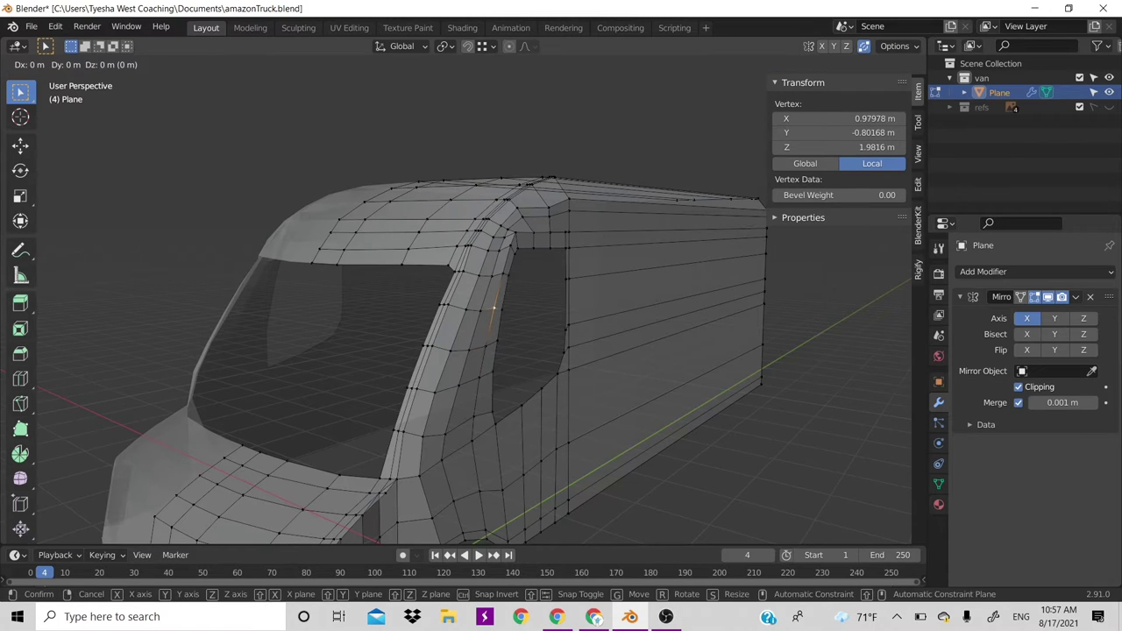
{"action": "key", "text": "g"}
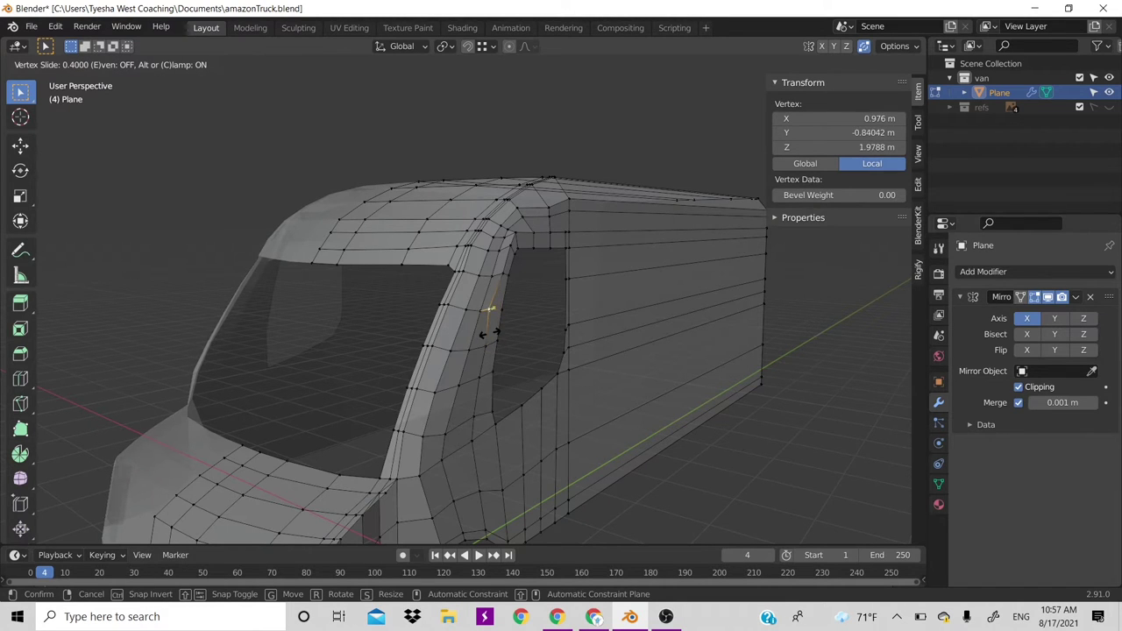
{"action": "left_click", "coordinate": [494, 329]}
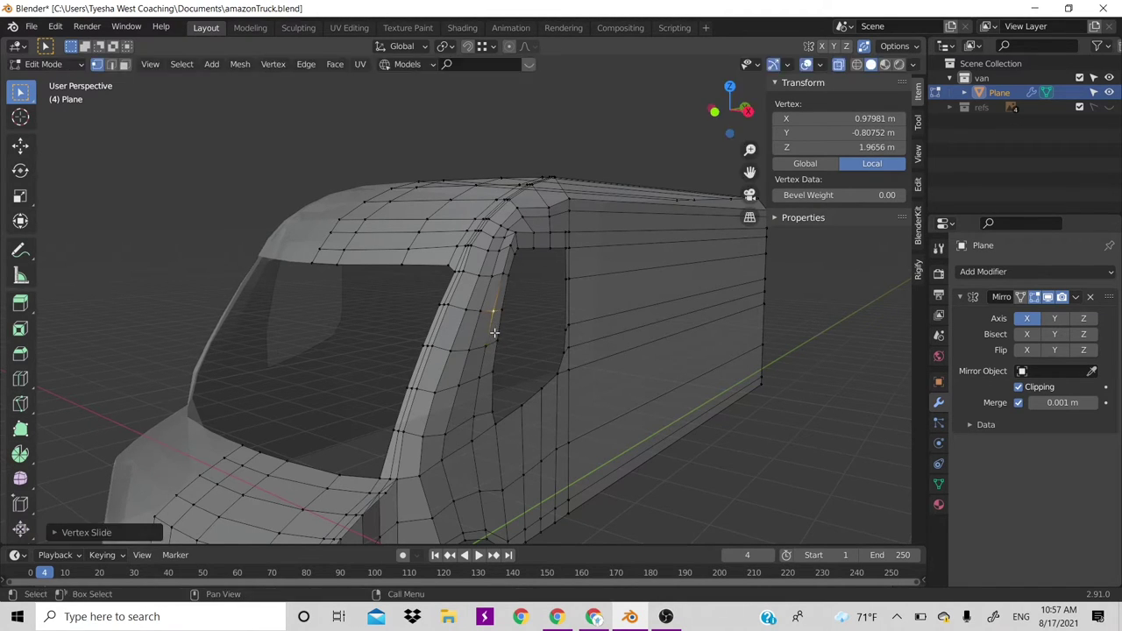
{"action": "key", "text": "ctrl+z"}
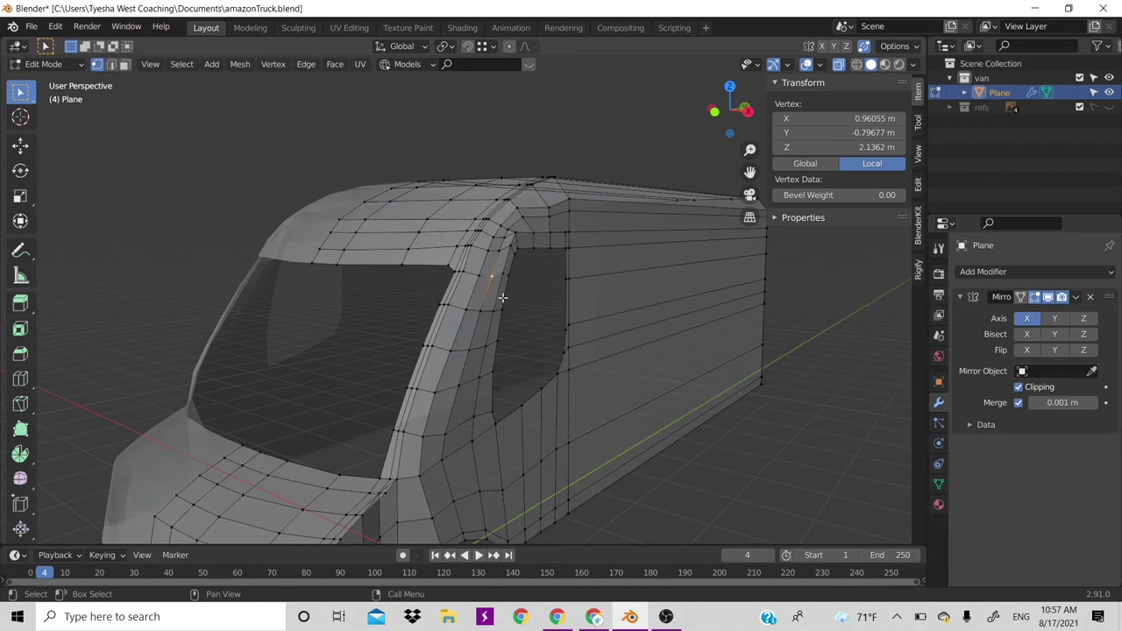
{"action": "left_click", "coordinate": [502, 297]}
{"action": "key", "text": "g"}
{"action": "key", "text": "g"}
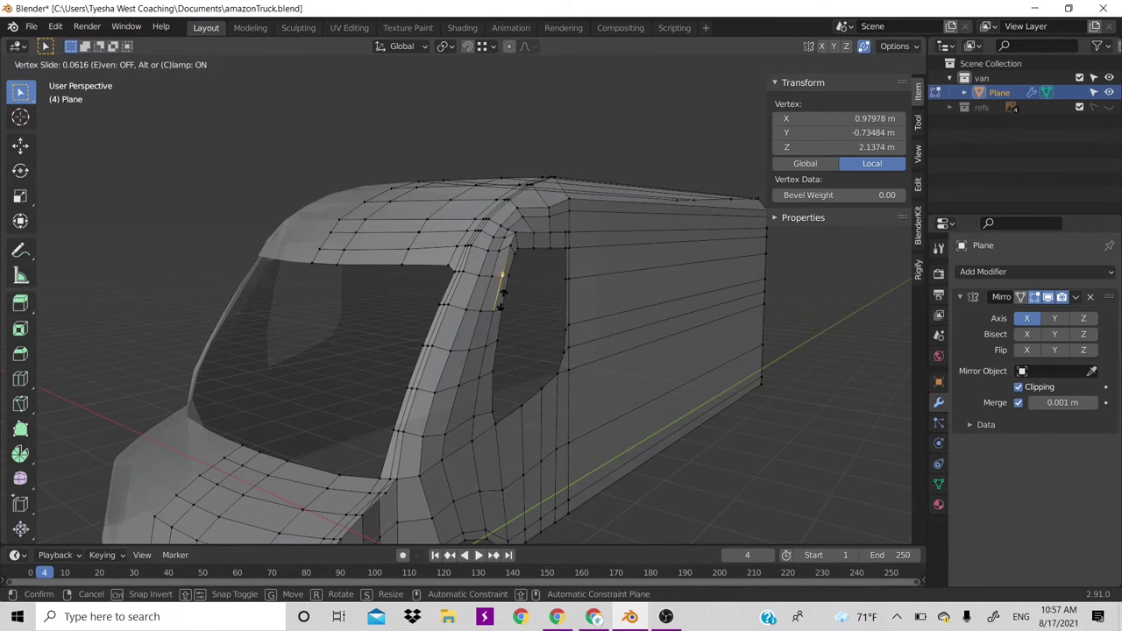
{"action": "left_click", "coordinate": [502, 300]}
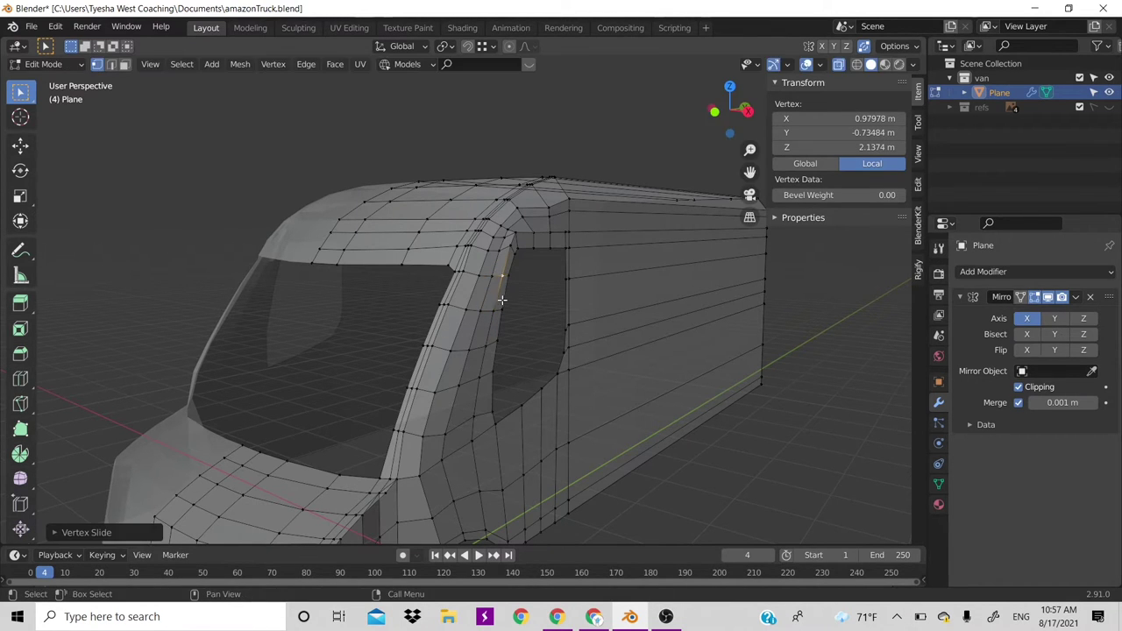
{"action": "left_click", "coordinate": [509, 248]}
{"action": "key", "text": "g"}
{"action": "key", "text": "g"}
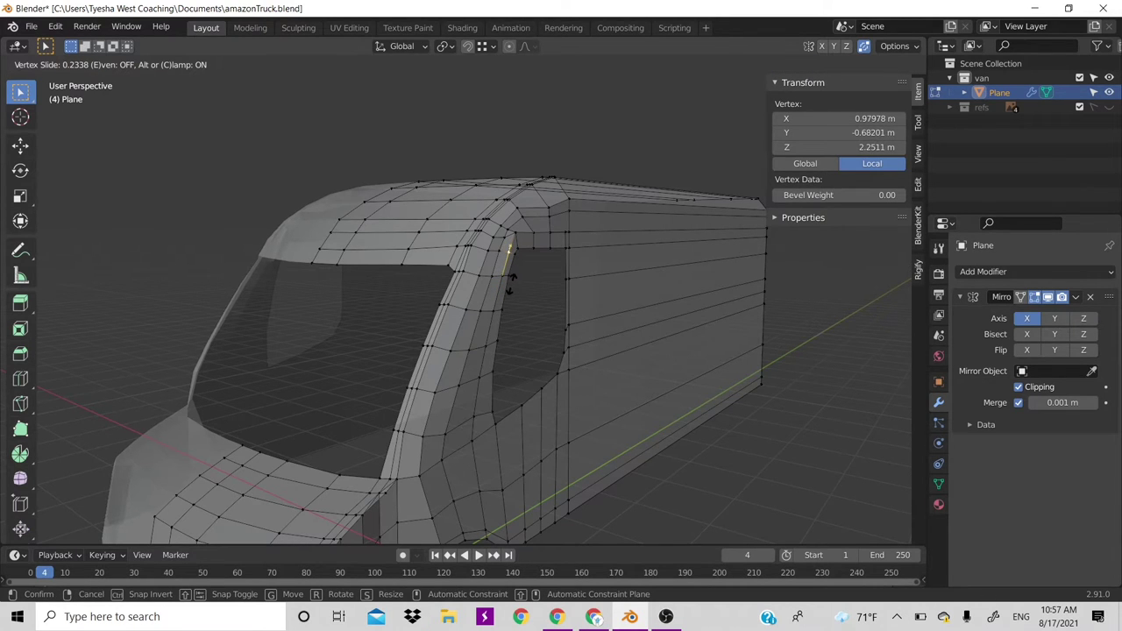
{"action": "left_click", "coordinate": [509, 281]}
{"action": "scroll", "coordinate": [521, 358], "scroll_direction": "down", "scroll_amount": 3}
{"action": "scroll", "coordinate": [521, 358], "scroll_direction": "down", "scroll_amount": 2}
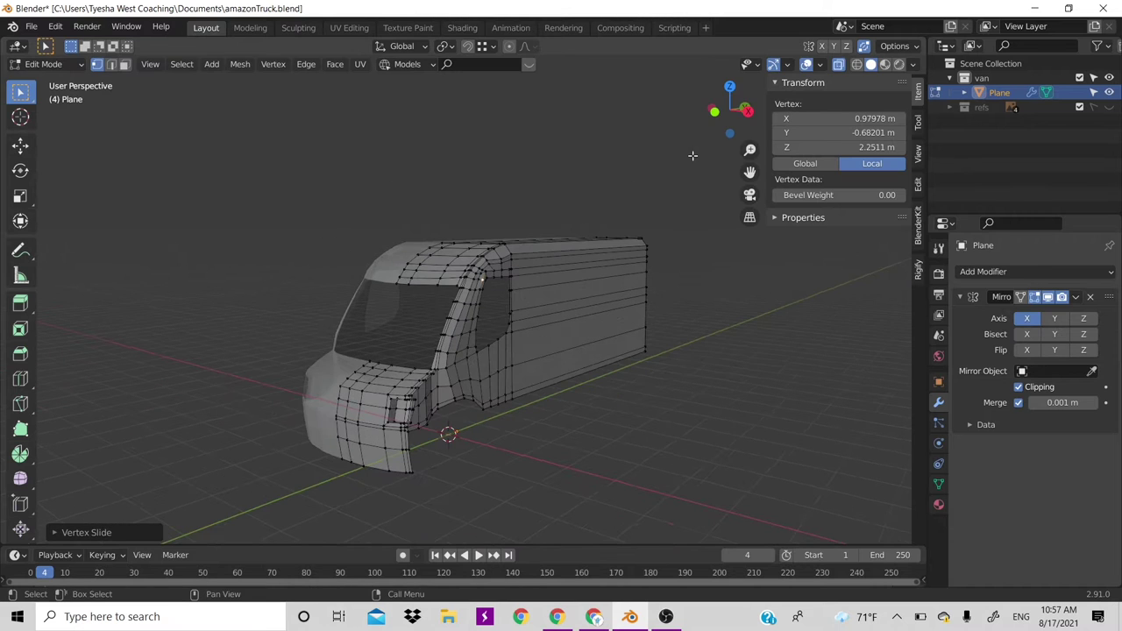
In front view, move a windshield-pillar vertex sideways along X
{"action": "mouse_move", "coordinate": [730, 121]}
{"action": "left_mouse_down"}
{"action": "mouse_move", "coordinate": [477, 252]}
{"action": "mouse_move", "coordinate": [479, 263]}
{"action": "left_mouse_up"}
{"action": "scroll", "coordinate": [481, 301], "scroll_direction": "up", "scroll_amount": 3}
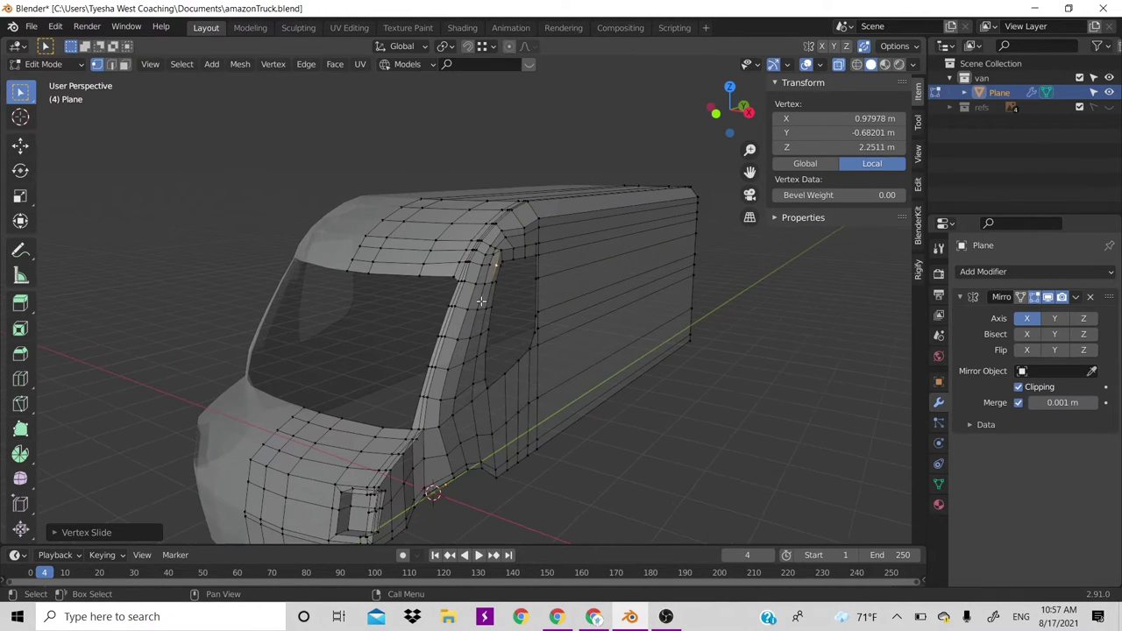
{"action": "left_click", "coordinate": [467, 392]}
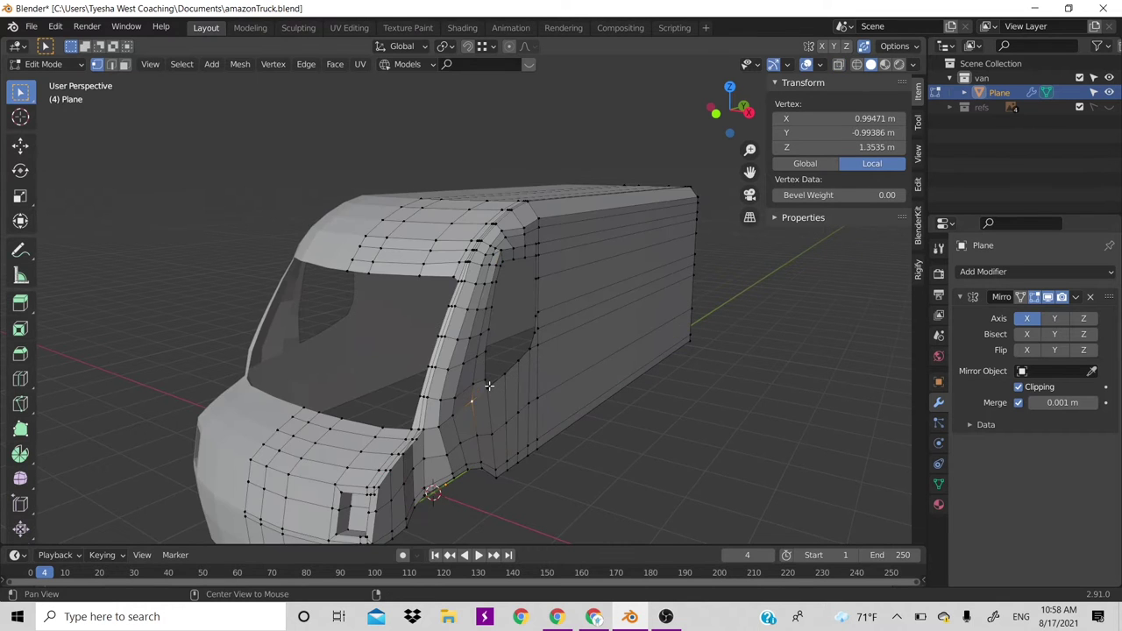
{"action": "key", "text": "alt+z"}
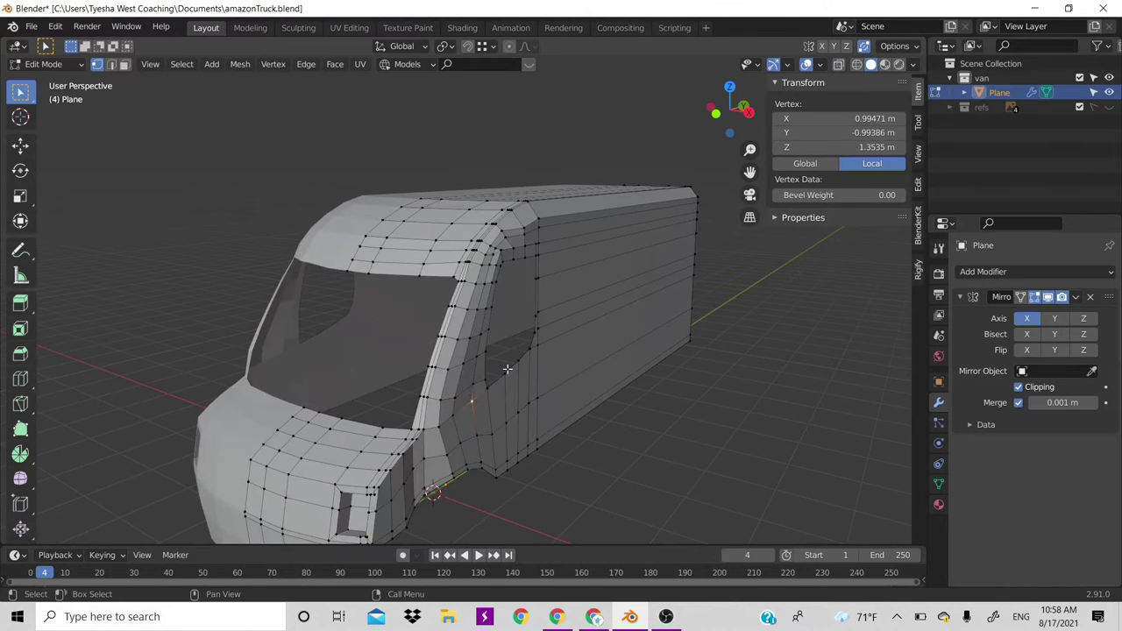
{"action": "left_click", "coordinate": [473, 384]}
{"action": "key", "text": "KP_1"}
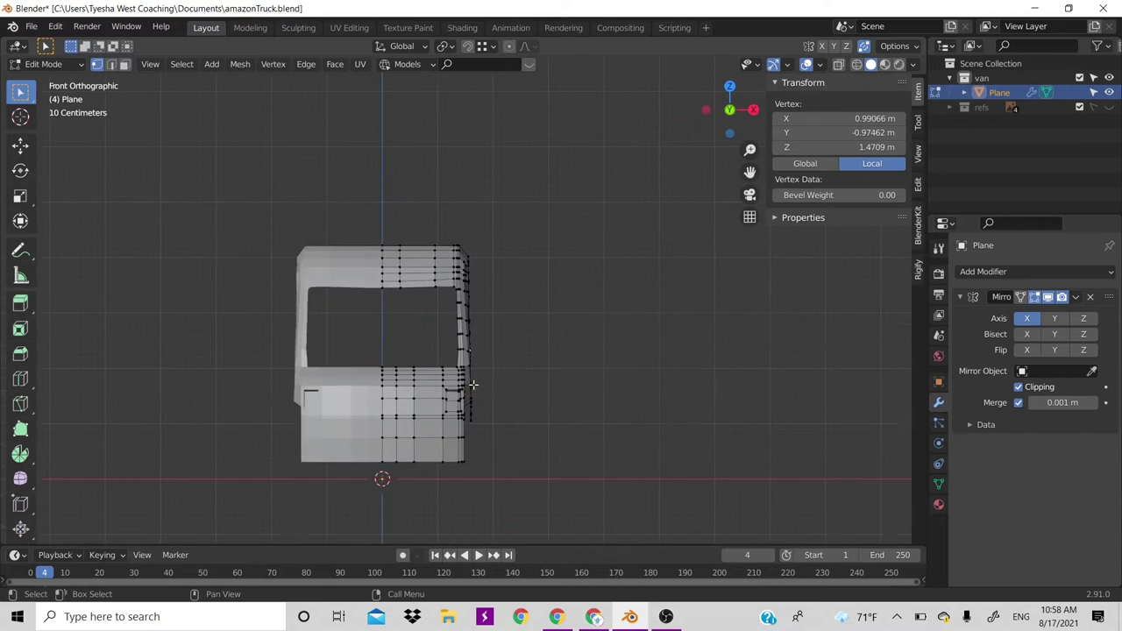
{"action": "scroll", "coordinate": [451, 284], "scroll_direction": "up", "scroll_amount": 3}
{"action": "scroll", "coordinate": [450, 283], "scroll_direction": "up", "scroll_amount": 3}
{"action": "scroll", "coordinate": [450, 283], "scroll_direction": "up", "scroll_amount": 3}
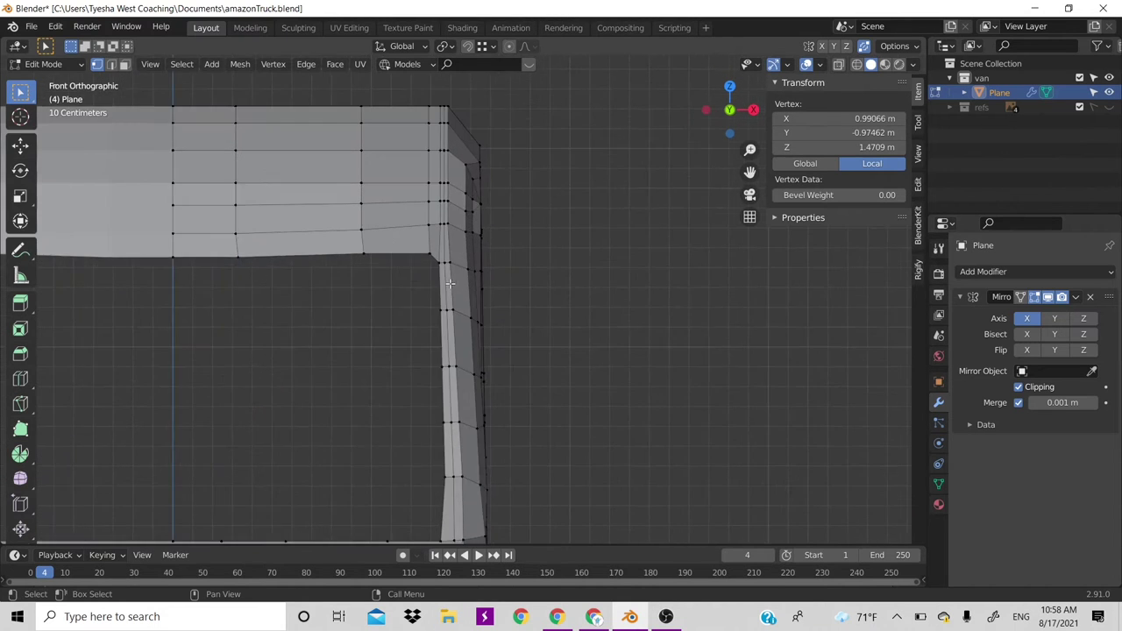
{"action": "scroll", "coordinate": [526, 369], "scroll_direction": "up", "scroll_amount": 1}
{"action": "key", "text": "alt+z"}
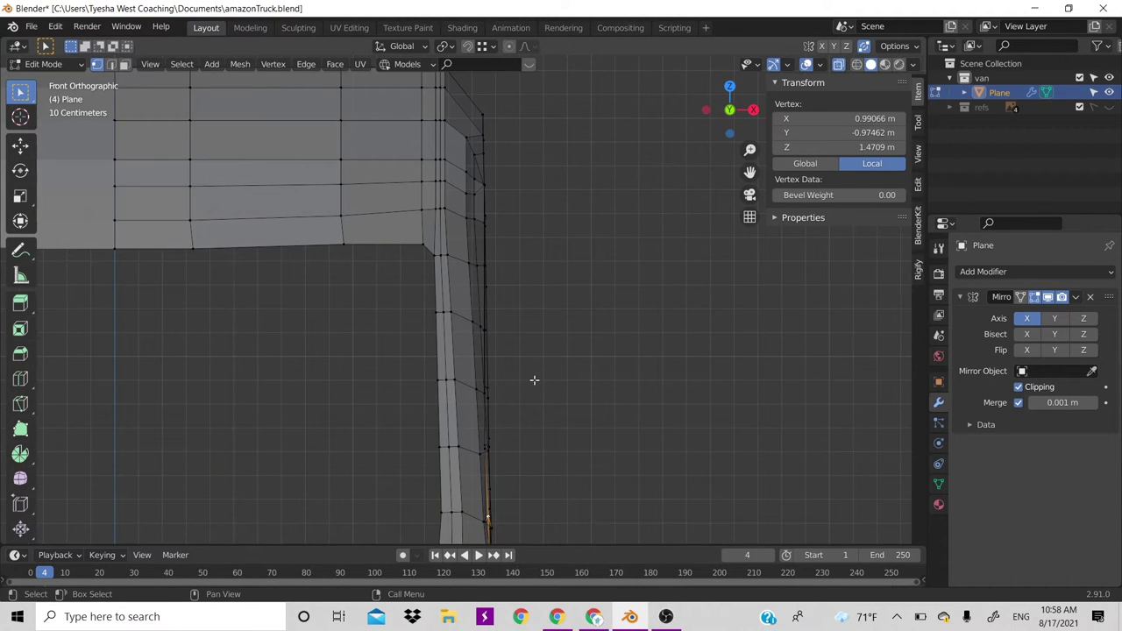
{"action": "key", "text": "g"}
{"action": "key", "text": "x"}
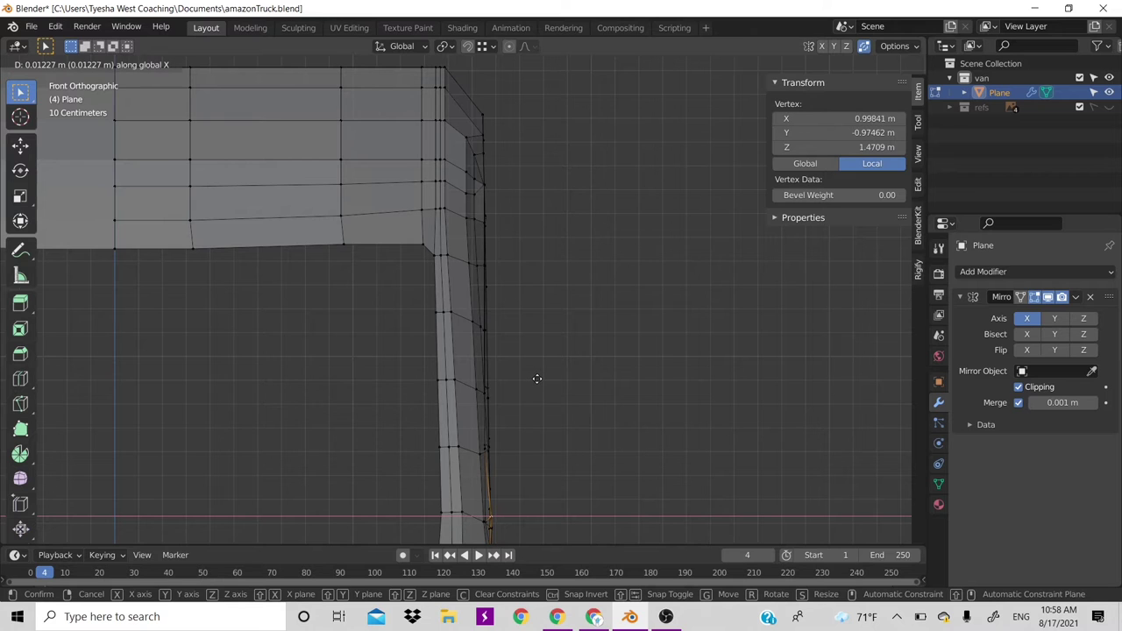
{"action": "left_click", "coordinate": [537, 379]}
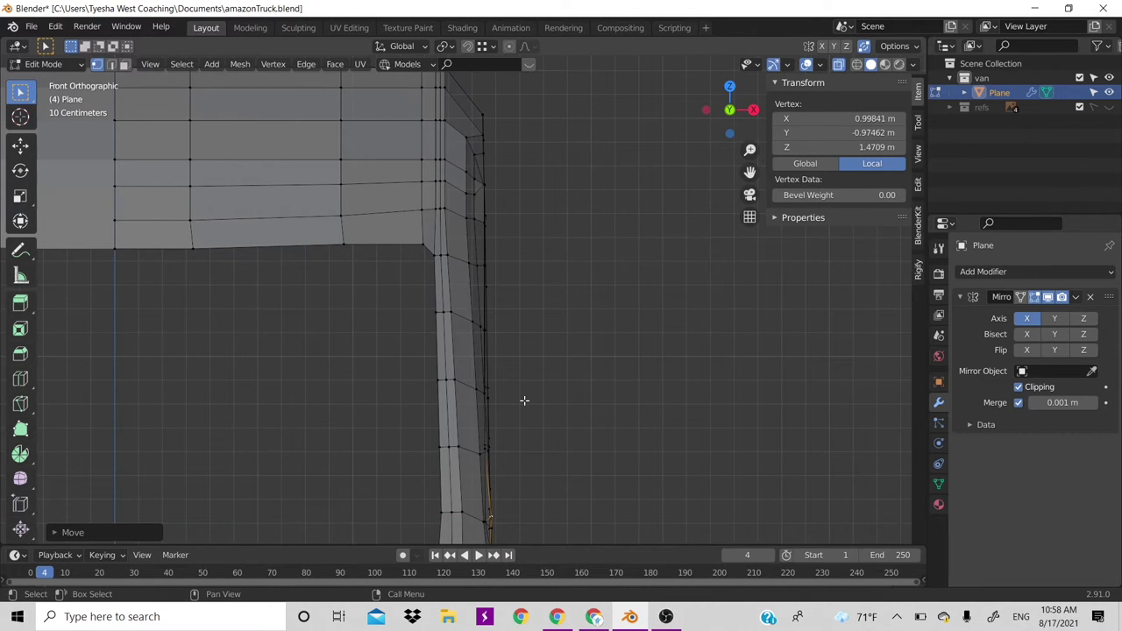
Shift a lower pillar vertex along X to straighten the pillar edge
{"action": "scroll", "coordinate": [524, 401], "scroll_direction": "down", "scroll_amount": 3}
{"action": "scroll", "coordinate": [492, 423], "scroll_direction": "up", "scroll_amount": 2}
{"action": "scroll", "coordinate": [493, 424], "scroll_direction": "up", "scroll_amount": 1}
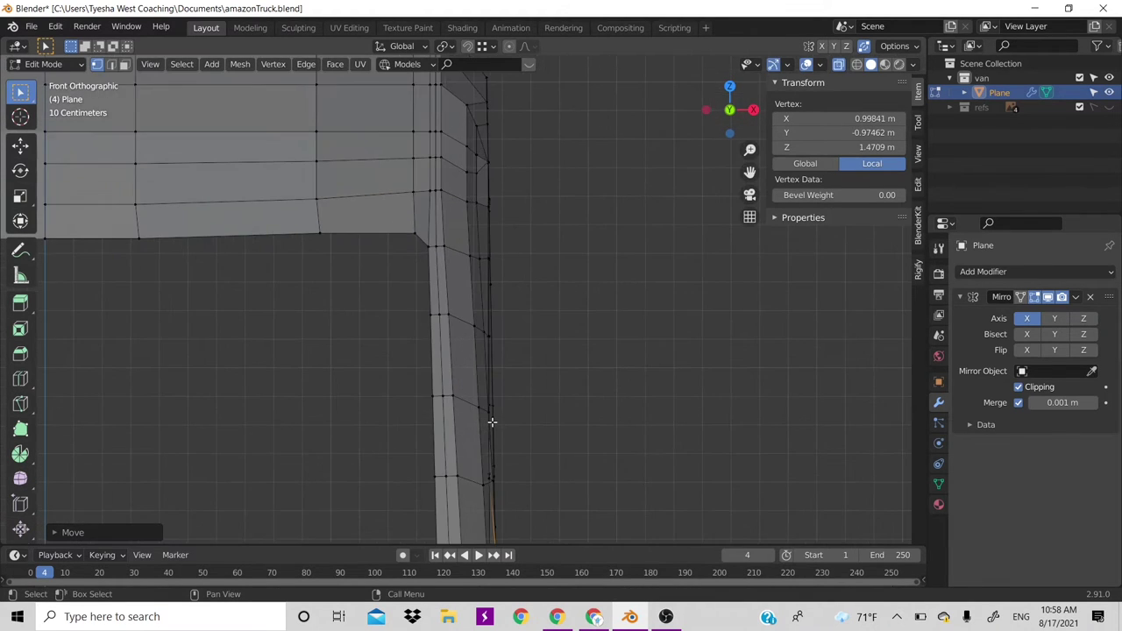
{"action": "scroll", "coordinate": [501, 441], "scroll_direction": "up", "scroll_amount": 1}
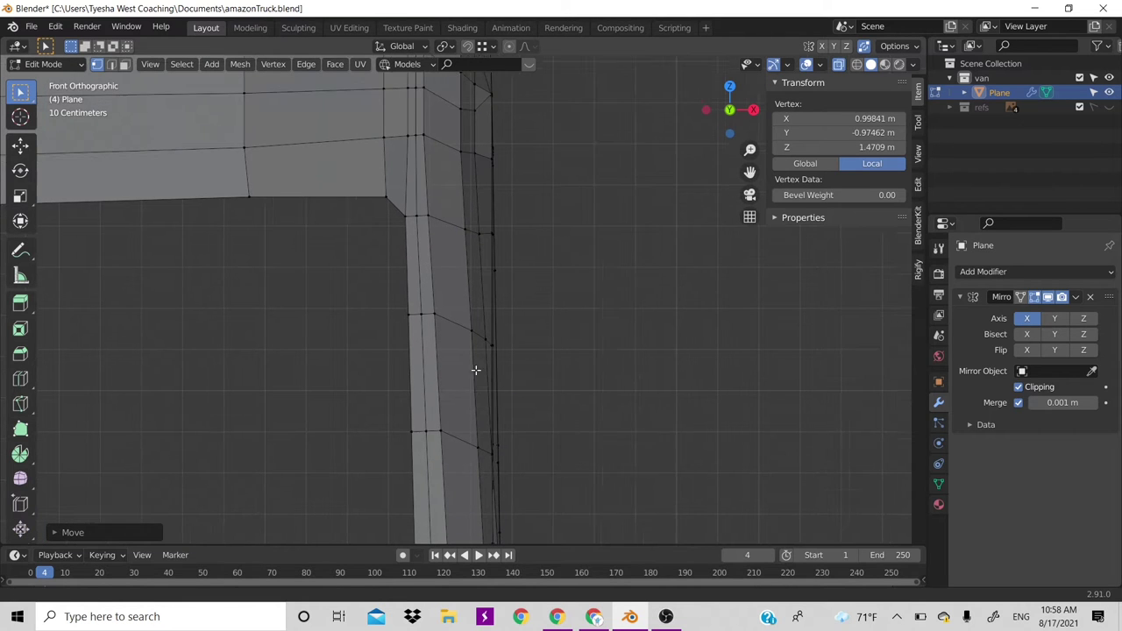
{"action": "scroll", "coordinate": [468, 368], "scroll_direction": "down", "scroll_amount": 5, "text": "shift"}
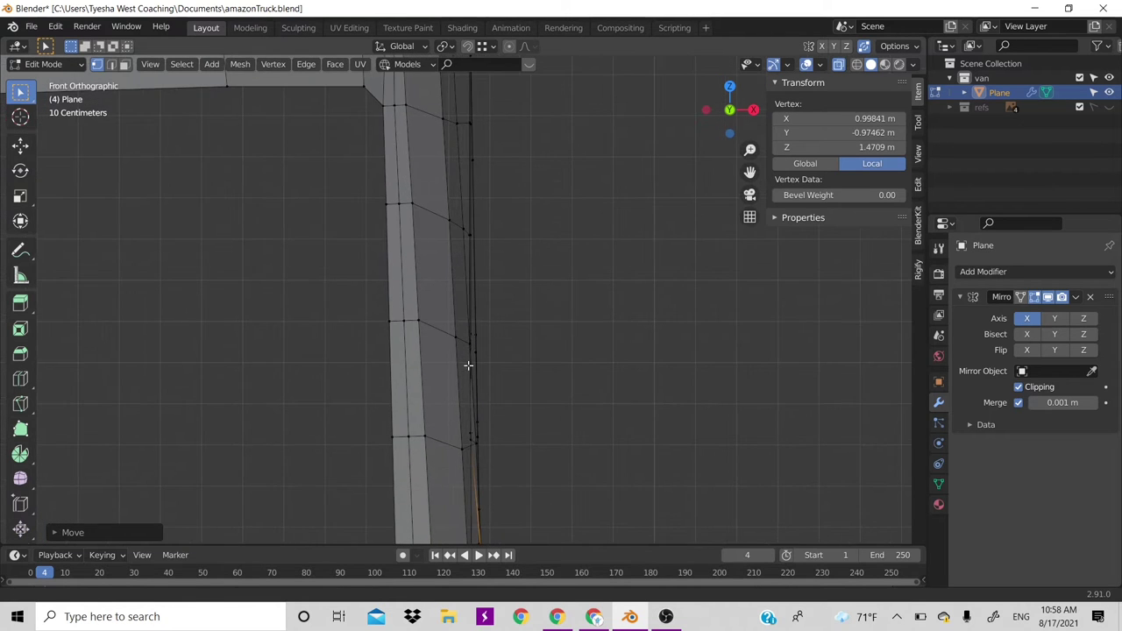
{"action": "left_click", "coordinate": [492, 445]}
{"action": "key", "text": "g"}
{"action": "key", "text": "x"}
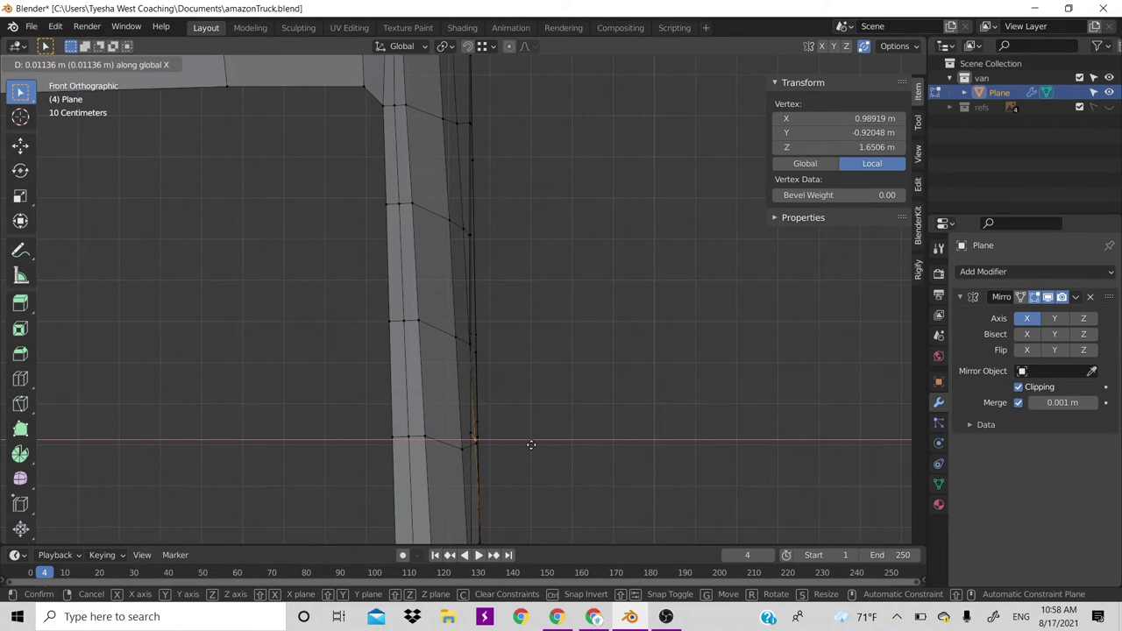
{"action": "left_click", "coordinate": [531, 445]}
Move the upper pillar vertex inward along X in the front view
{"action": "scroll", "coordinate": [529, 446], "scroll_direction": "down", "scroll_amount": 5}
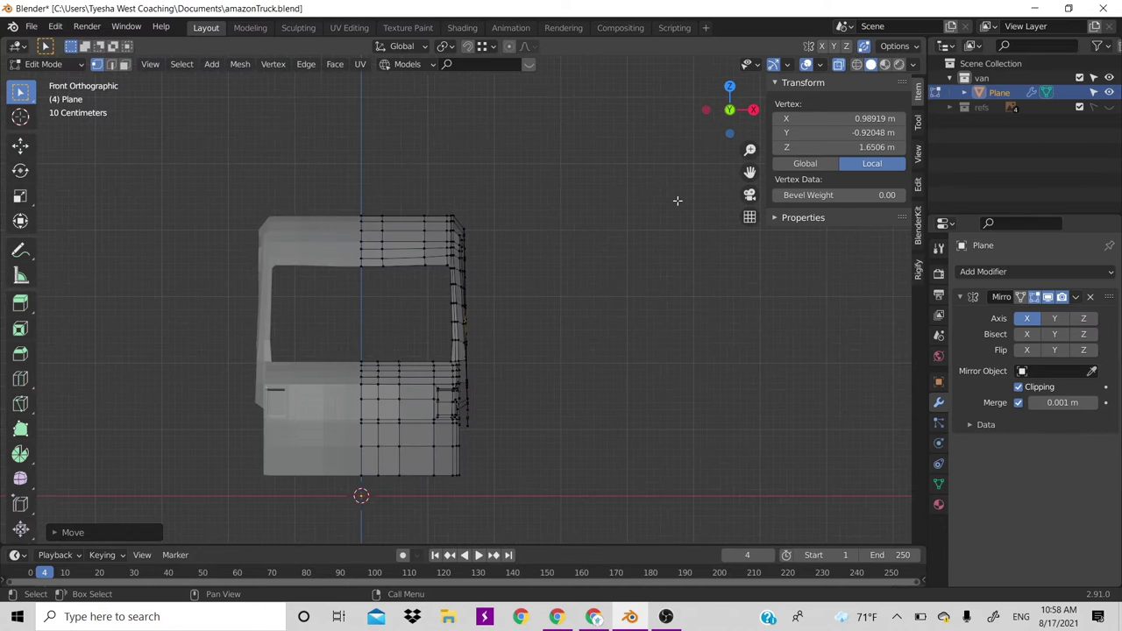
{"action": "left_click_drag", "start_coordinate": [740, 110], "coordinate": [733, 110]}
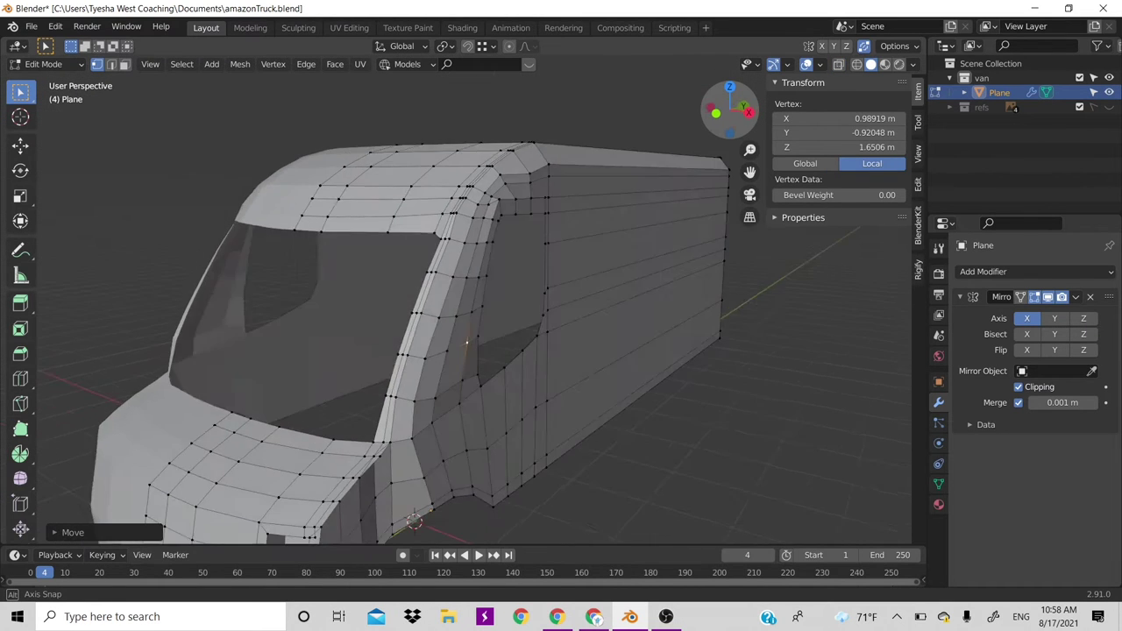
{"action": "middle_click_drag", "start_coordinate": [467, 342], "coordinate": [468, 343]}
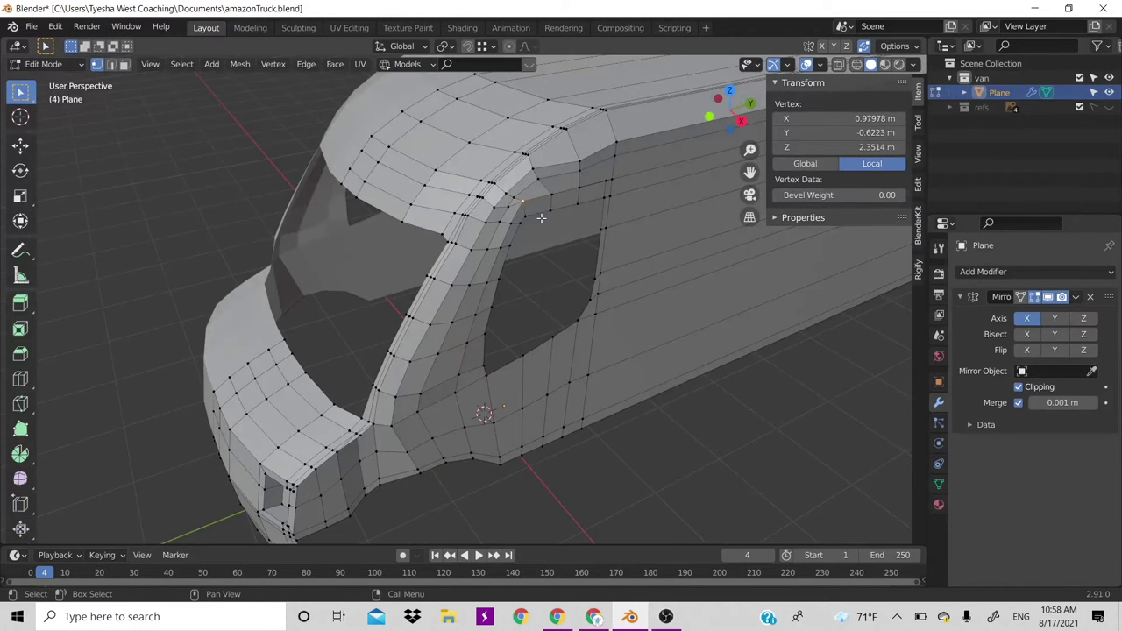
{"action": "key", "text": "KP_1"}
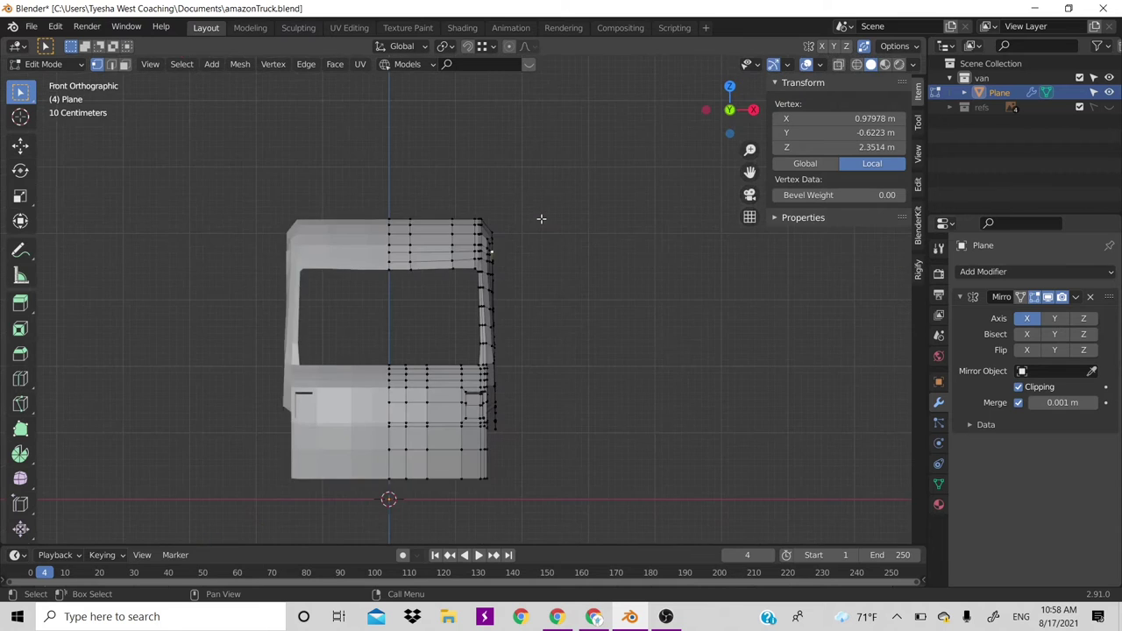
{"action": "scroll", "coordinate": [567, 134], "scroll_direction": "up", "scroll_amount": 3}
{"action": "scroll", "coordinate": [570, 170], "scroll_direction": "up", "scroll_amount": 1}
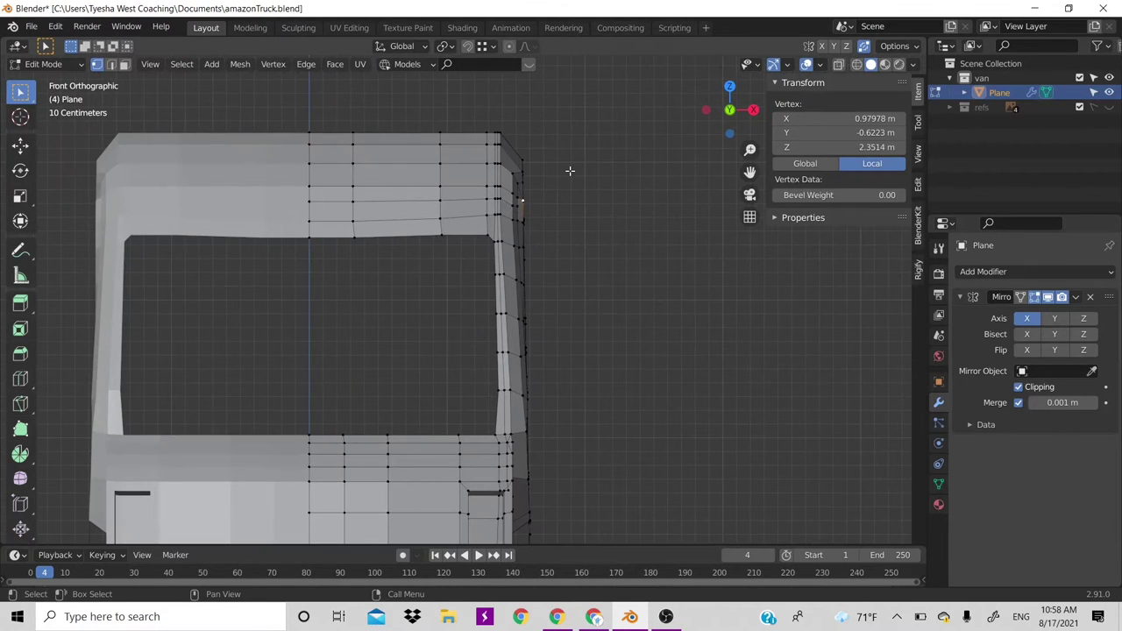
{"action": "key", "text": "g"}
{"action": "key", "text": "x"}
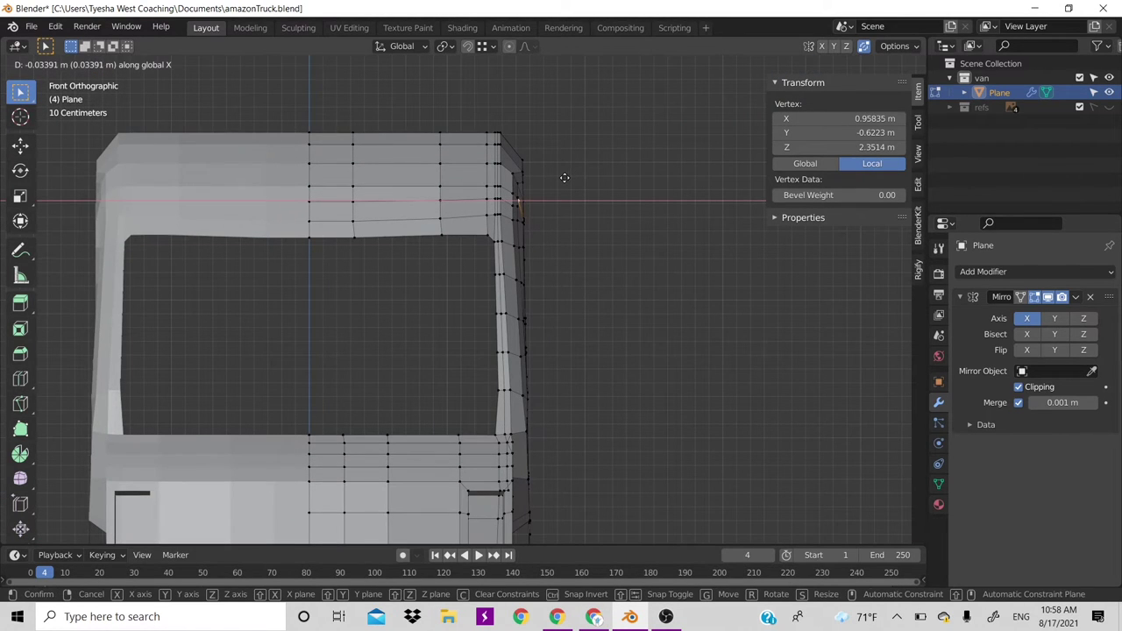
{"action": "left_click", "coordinate": [566, 178]}
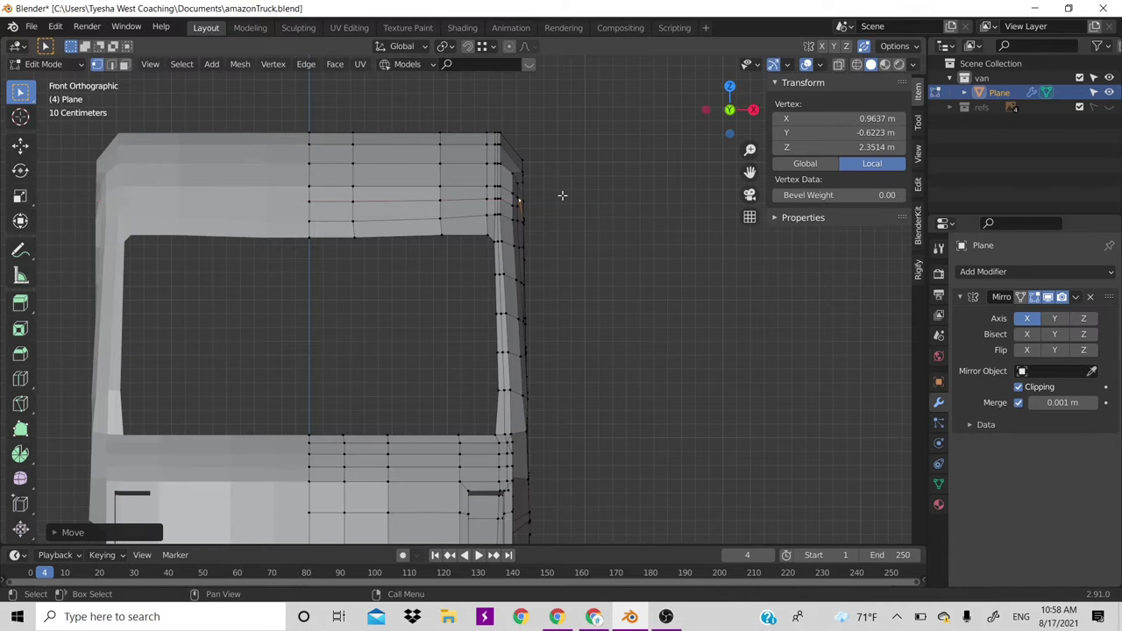
Pan to the cab's upper corner and shift another pillar vertex along X
{"action": "scroll", "coordinate": [561, 196], "scroll_direction": "down", "scroll_amount": 2, "text": "shift"}
{"action": "scroll", "coordinate": [562, 198], "scroll_direction": "up", "scroll_amount": 1}
{"action": "scroll", "coordinate": [561, 197], "scroll_direction": "down", "scroll_amount": 1, "text": "shift"}
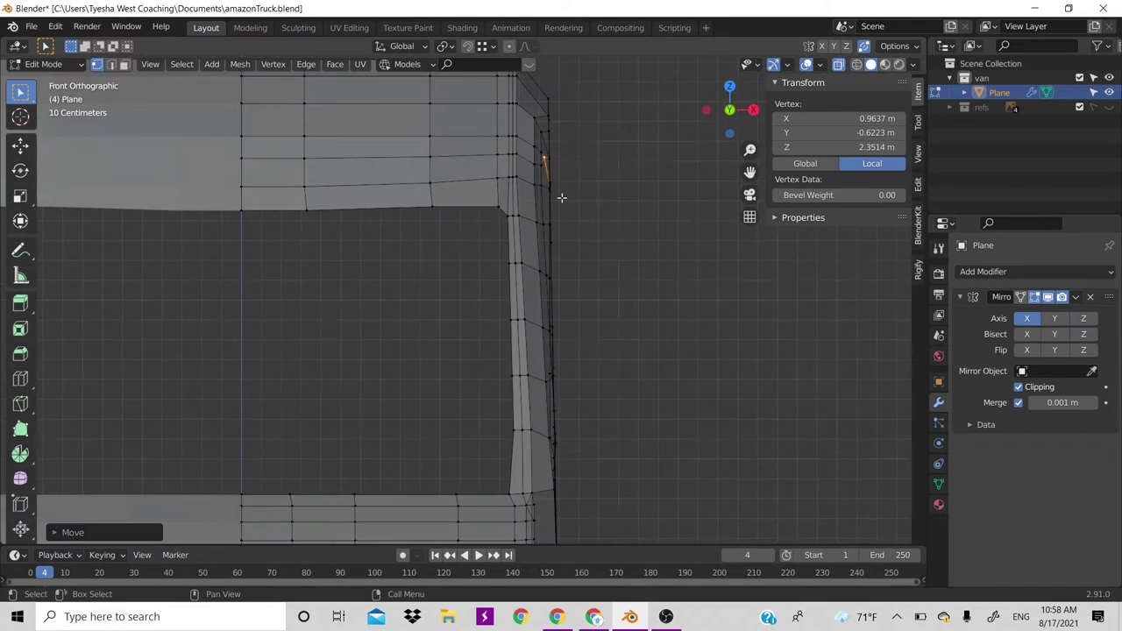
{"action": "scroll", "coordinate": [561, 197], "scroll_direction": "up", "scroll_amount": 2}
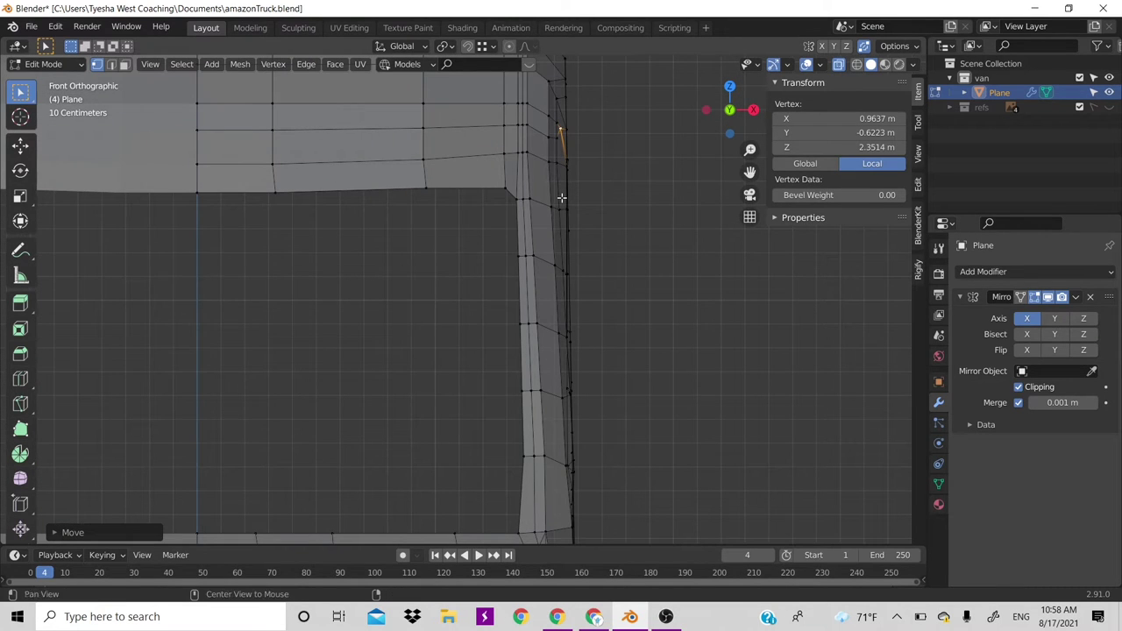
{"action": "middle_click_drag", "start_coordinate": [594, 168], "coordinate": [509, 249], "text": "shift"}
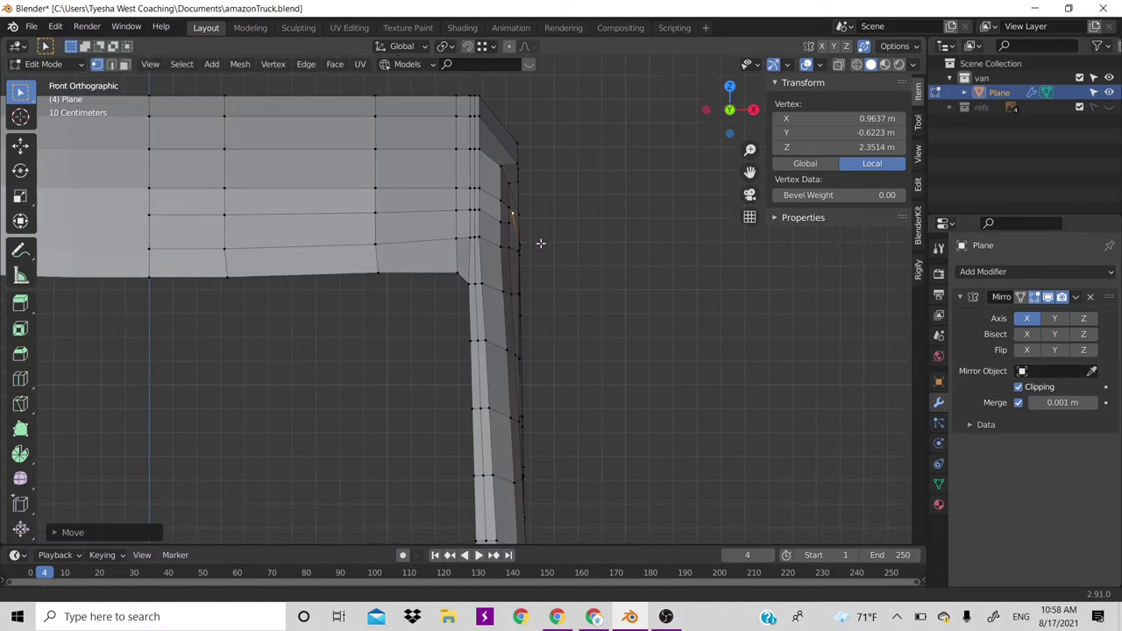
{"action": "scroll", "coordinate": [509, 250], "scroll_direction": "up", "scroll_amount": 2}
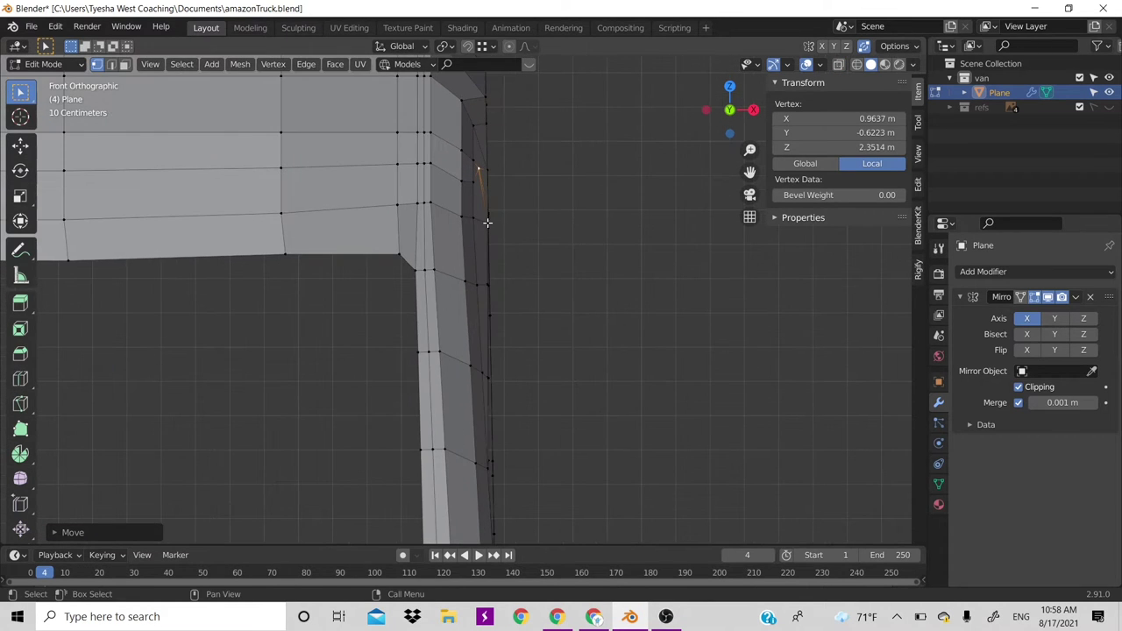
{"action": "key", "text": "g"}
{"action": "key", "text": "g"}
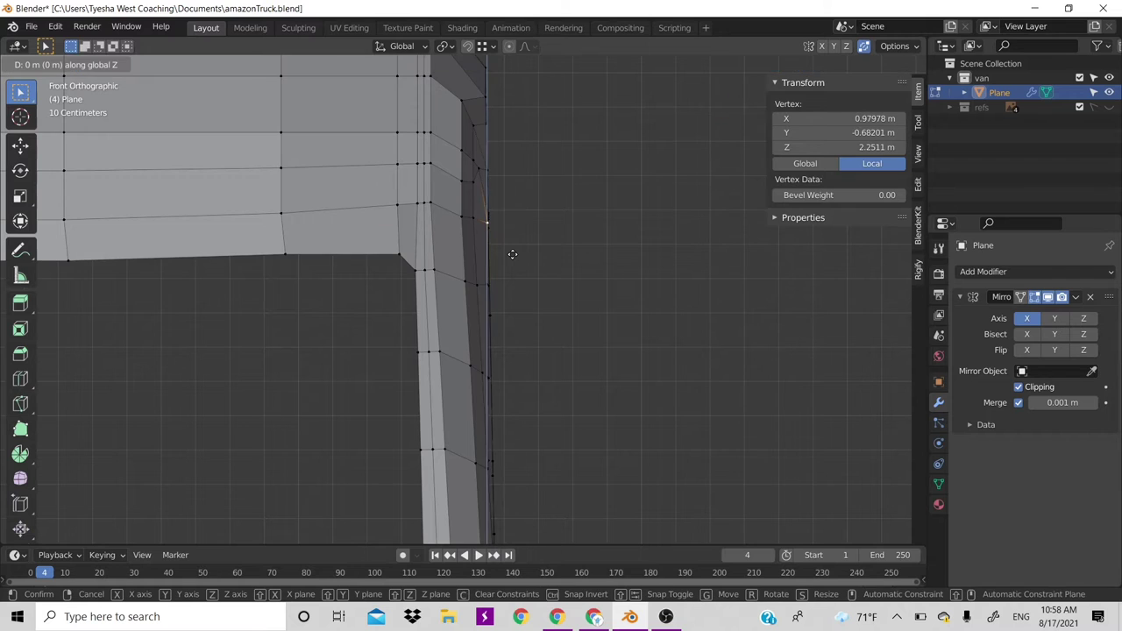
{"action": "key", "text": "x"}
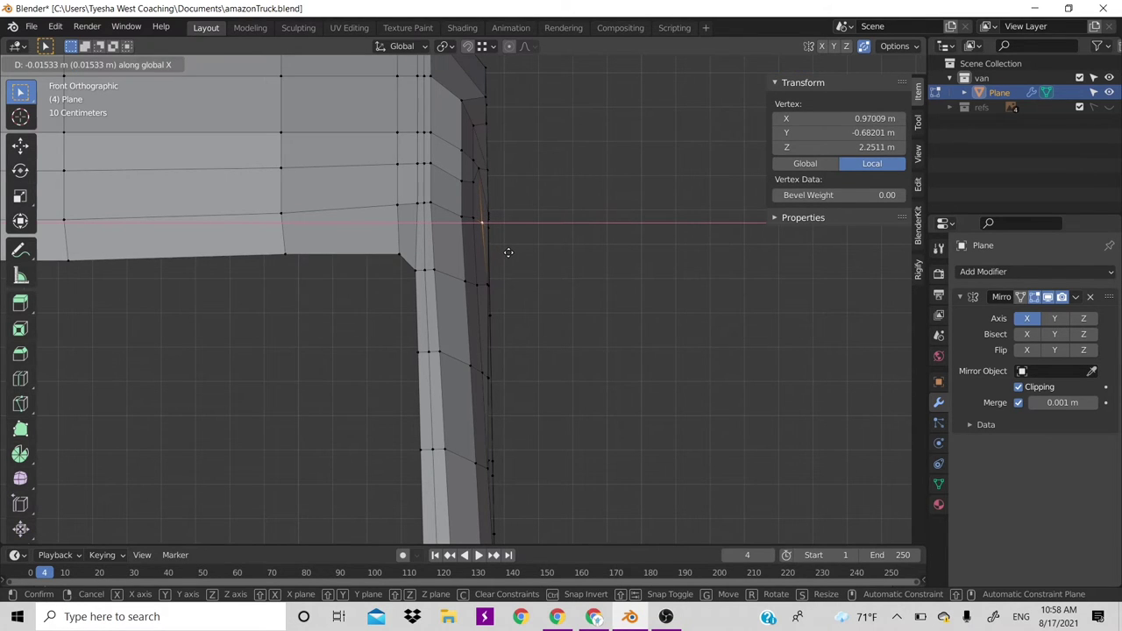
{"action": "left_click", "coordinate": [502, 263]}
Line up two more pillar vertices along X, to around 0.97 m
{"action": "left_click", "coordinate": [485, 283]}
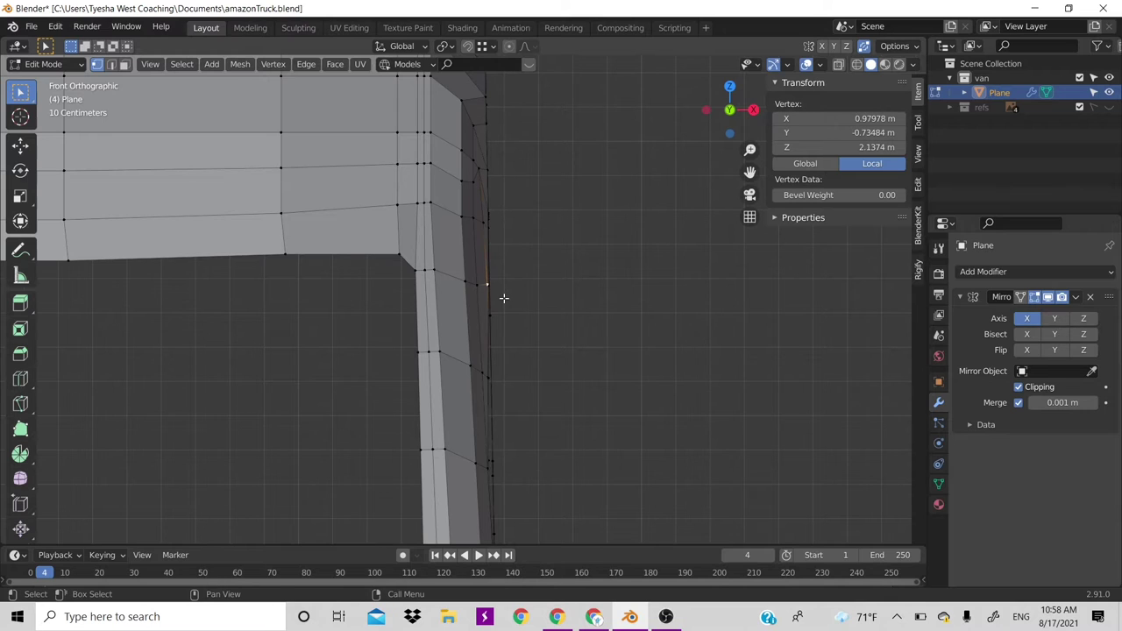
{"action": "key", "text": "g"}
{"action": "key", "text": "x"}
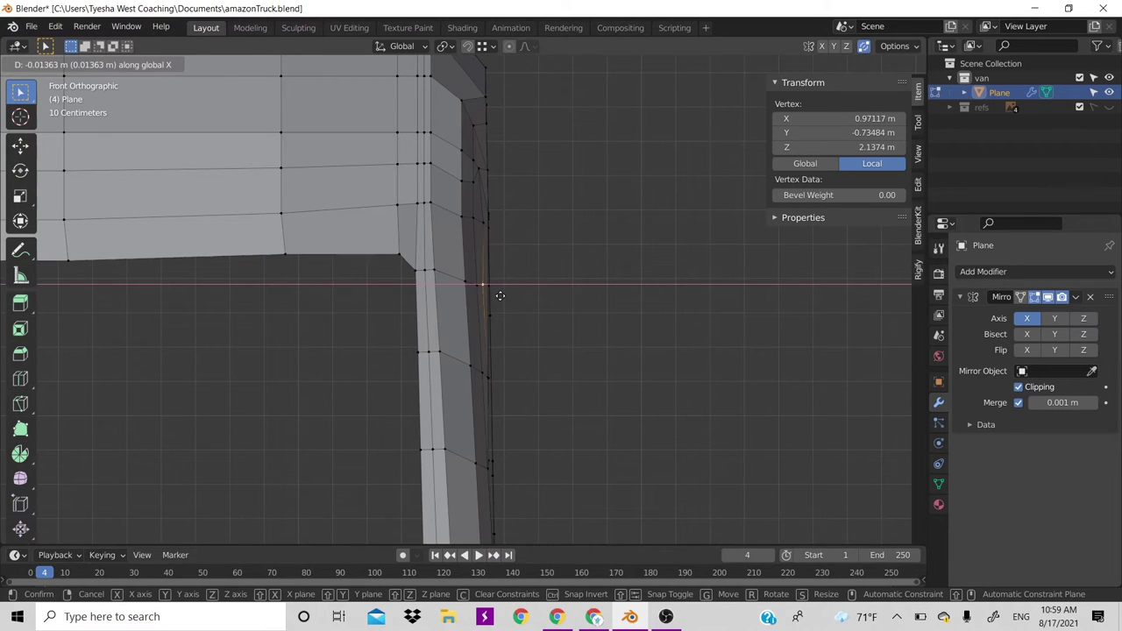
{"action": "left_click", "coordinate": [501, 296]}
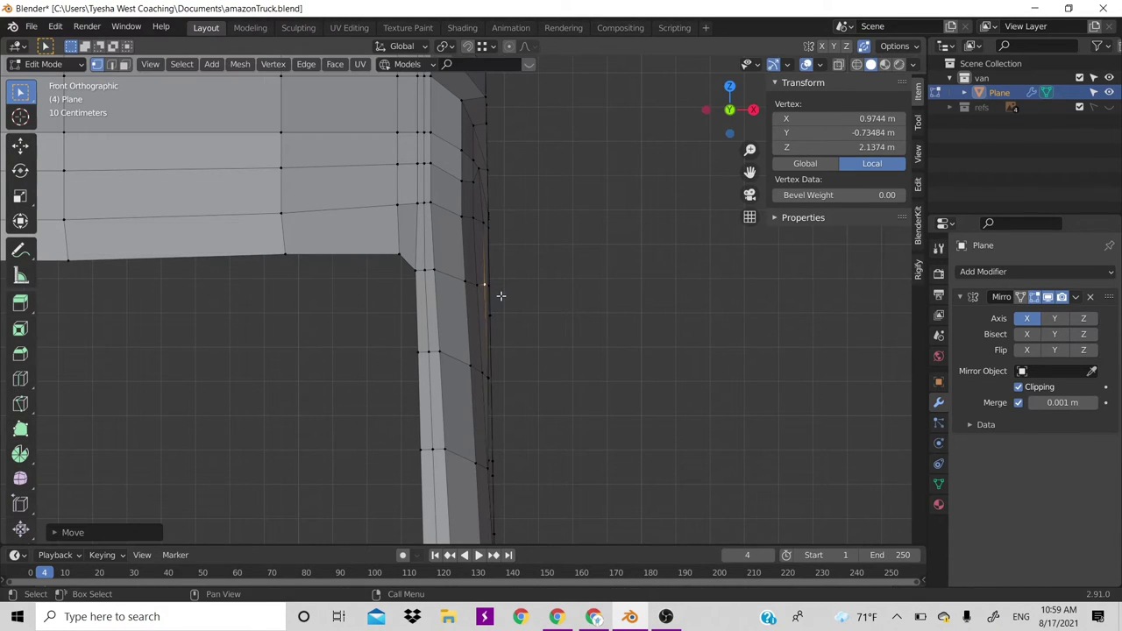
{"action": "left_click", "coordinate": [488, 226]}
{"action": "key", "text": "g"}
{"action": "key", "text": "x"}
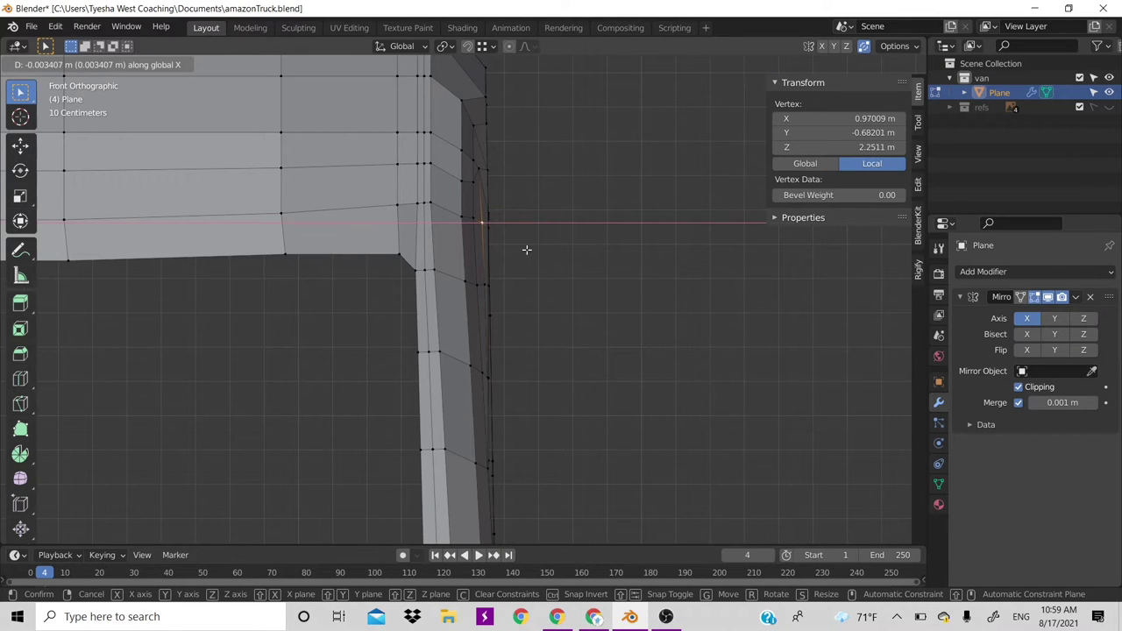
{"action": "left_click", "coordinate": [526, 250]}
{"action": "scroll", "coordinate": [504, 395], "scroll_direction": "down", "scroll_amount": 3}
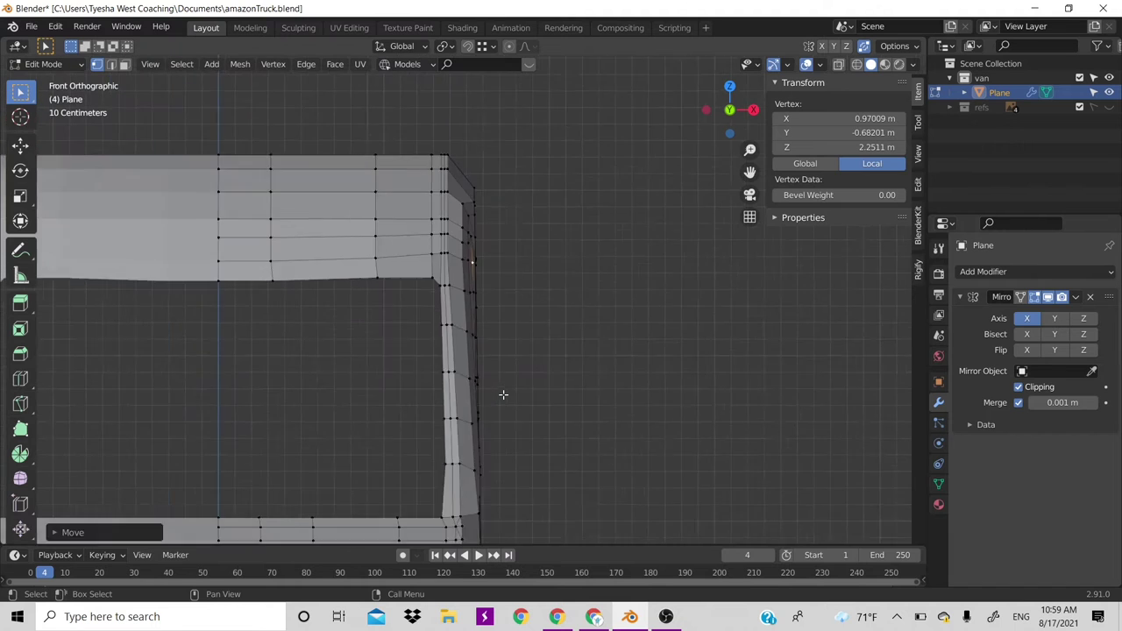
{"action": "scroll", "coordinate": [503, 395], "scroll_direction": "down", "scroll_amount": 3}
Inspect the cab's solid shape in Object Mode, then return to Edit Mode
{"action": "left_click_drag", "start_coordinate": [721, 121], "coordinate": [466, 331]}
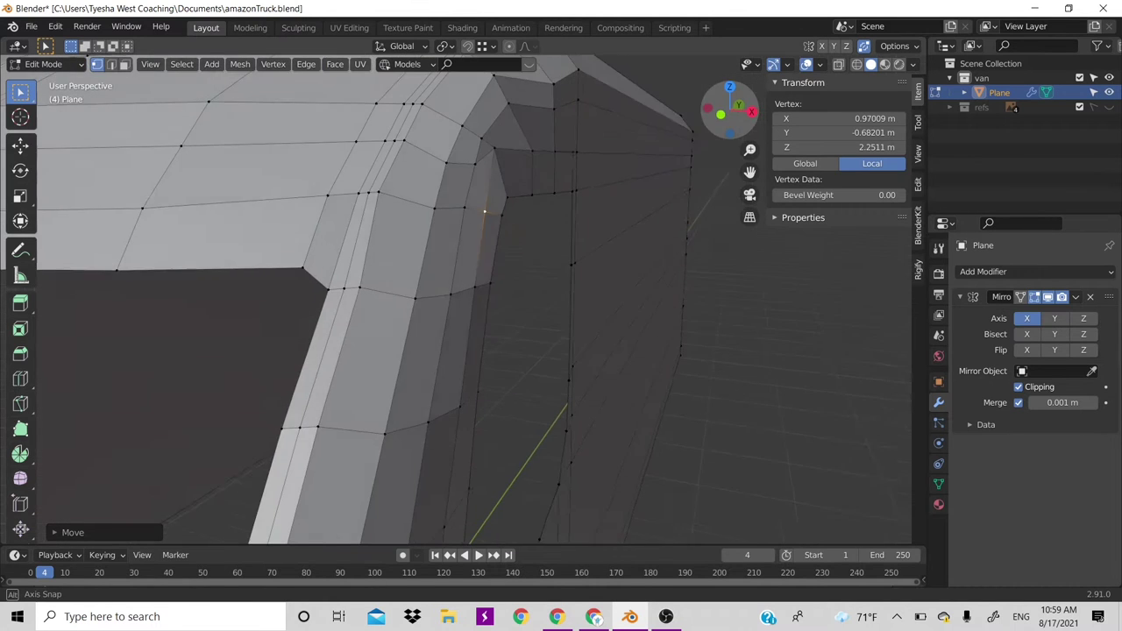
{"action": "scroll", "coordinate": [466, 330], "scroll_direction": "down", "scroll_amount": 3}
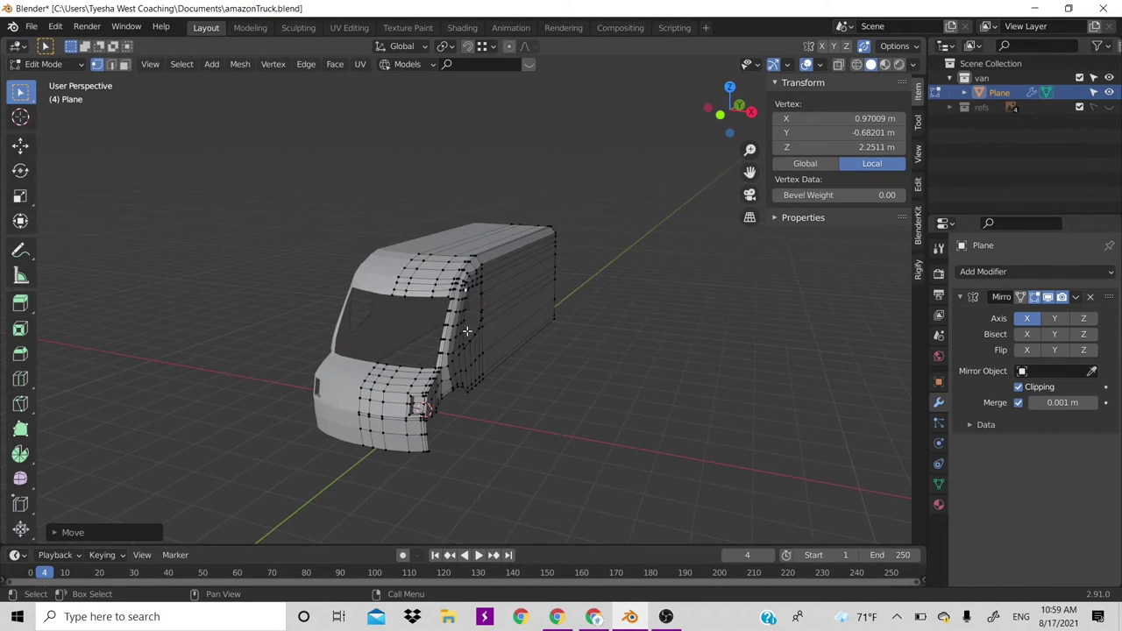
{"action": "key", "text": "Tab"}
{"action": "scroll", "coordinate": [467, 334], "scroll_direction": "up", "scroll_amount": 1}
{"action": "scroll", "coordinate": [478, 319], "scroll_direction": "up", "scroll_amount": 2}
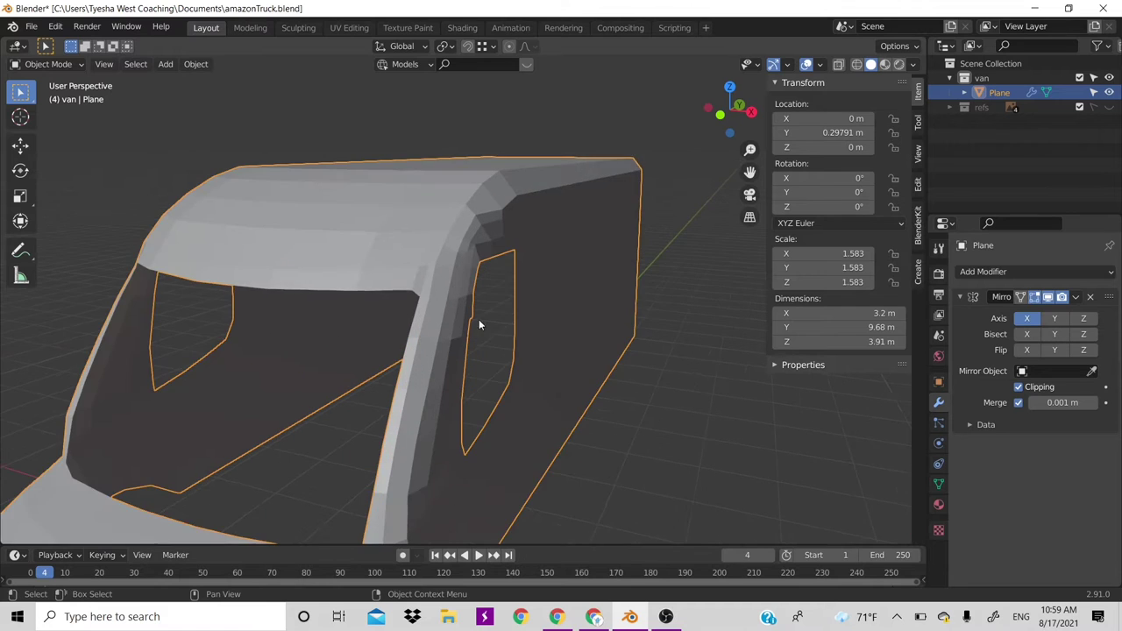
{"action": "scroll", "coordinate": [518, 295], "scroll_direction": "up", "scroll_amount": 1}
{"action": "scroll", "coordinate": [538, 234], "scroll_direction": "up", "scroll_amount": 2}
{"action": "key", "text": "Tab"}
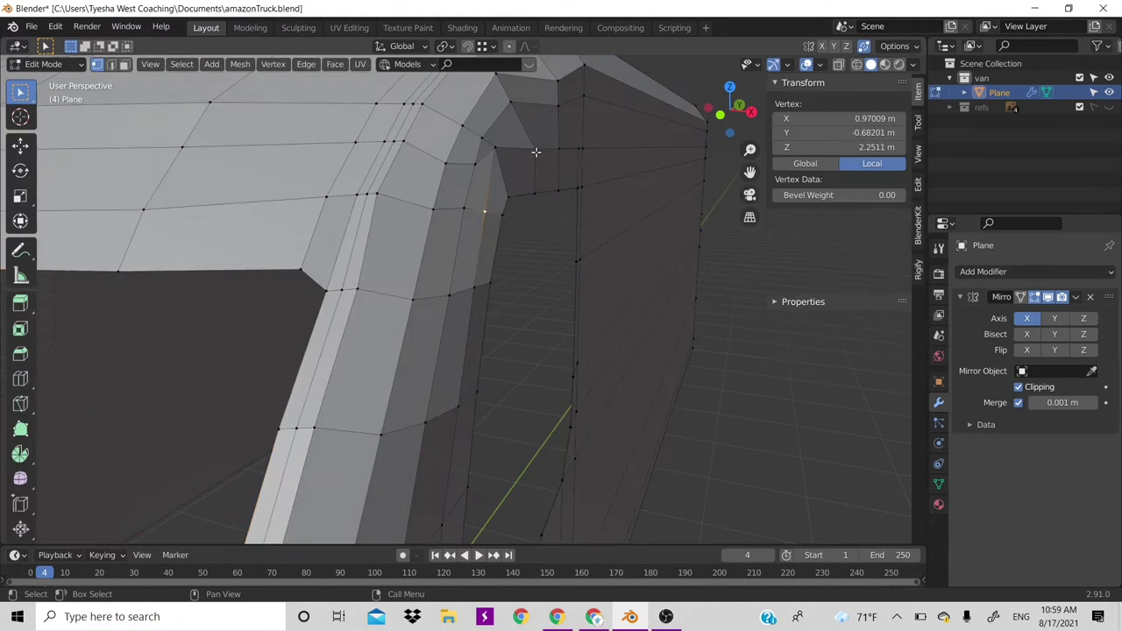
{"action": "scroll", "coordinate": [535, 152], "scroll_direction": "down", "scroll_amount": 3}
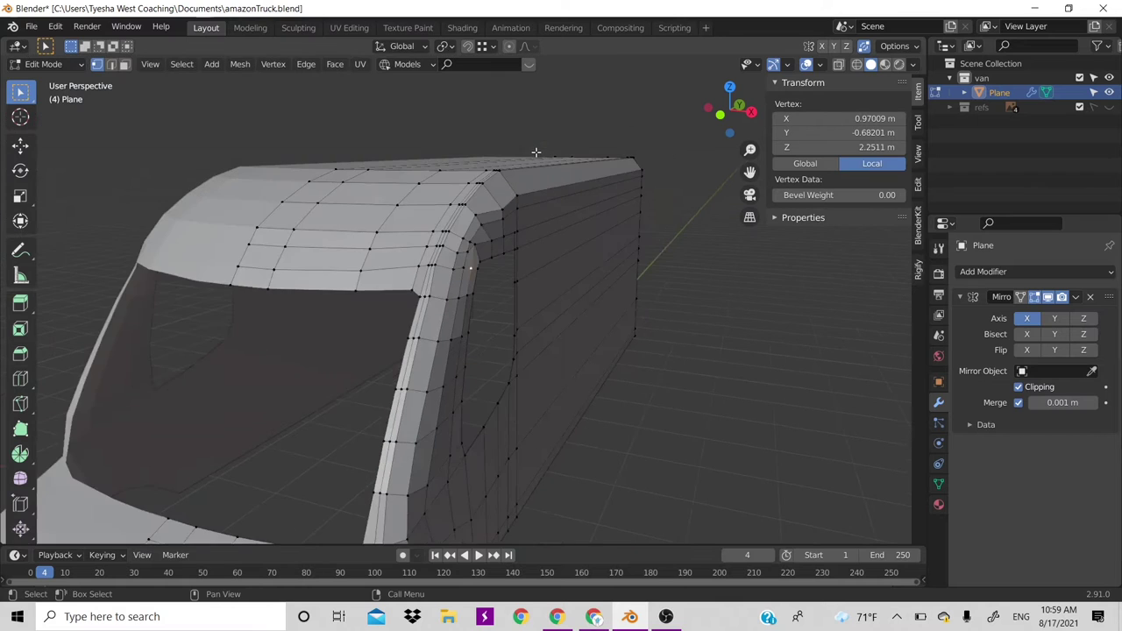
Select the roof-corner vertex beside the windshield pillar in front view
{"action": "left_click", "coordinate": [490, 193]}
{"action": "left_click", "coordinate": [505, 211]}
{"action": "key", "text": "KP_1"}
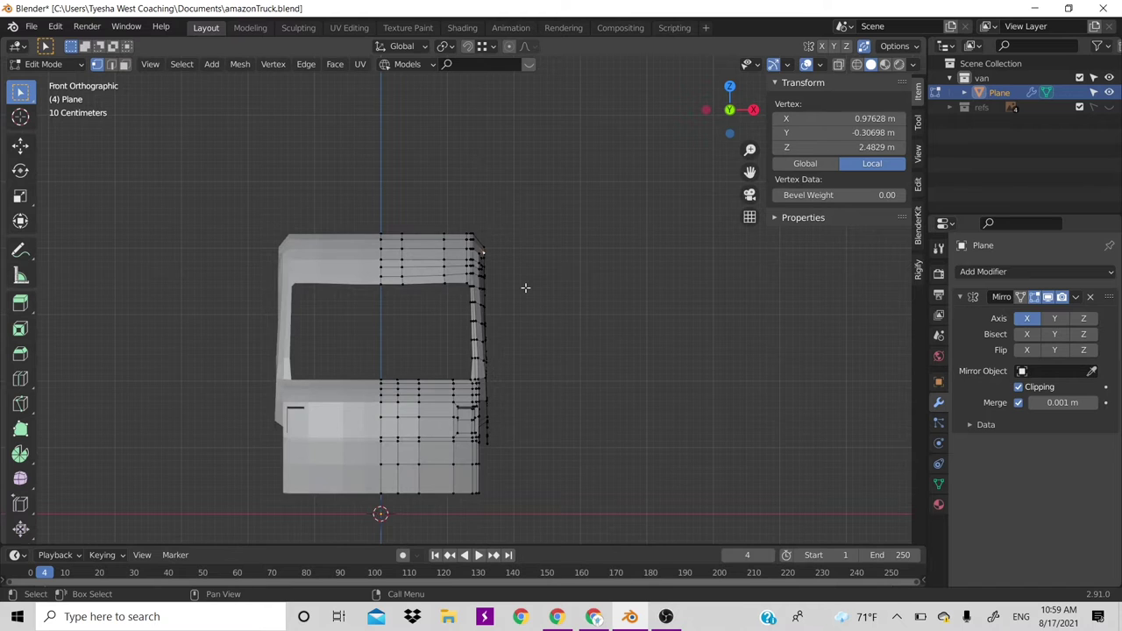
{"action": "scroll", "coordinate": [526, 288], "scroll_direction": "up", "scroll_amount": 2}
{"action": "scroll", "coordinate": [525, 288], "scroll_direction": "up", "scroll_amount": 2}
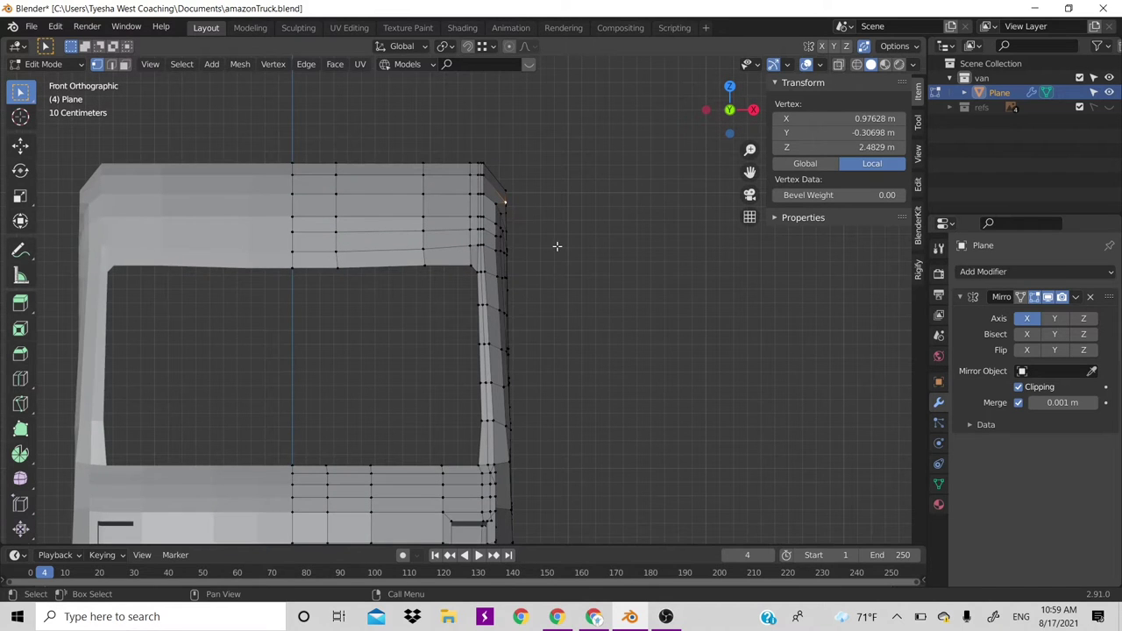
{"action": "middle_click_drag", "start_coordinate": [557, 246], "coordinate": [489, 366], "text": "shift"}
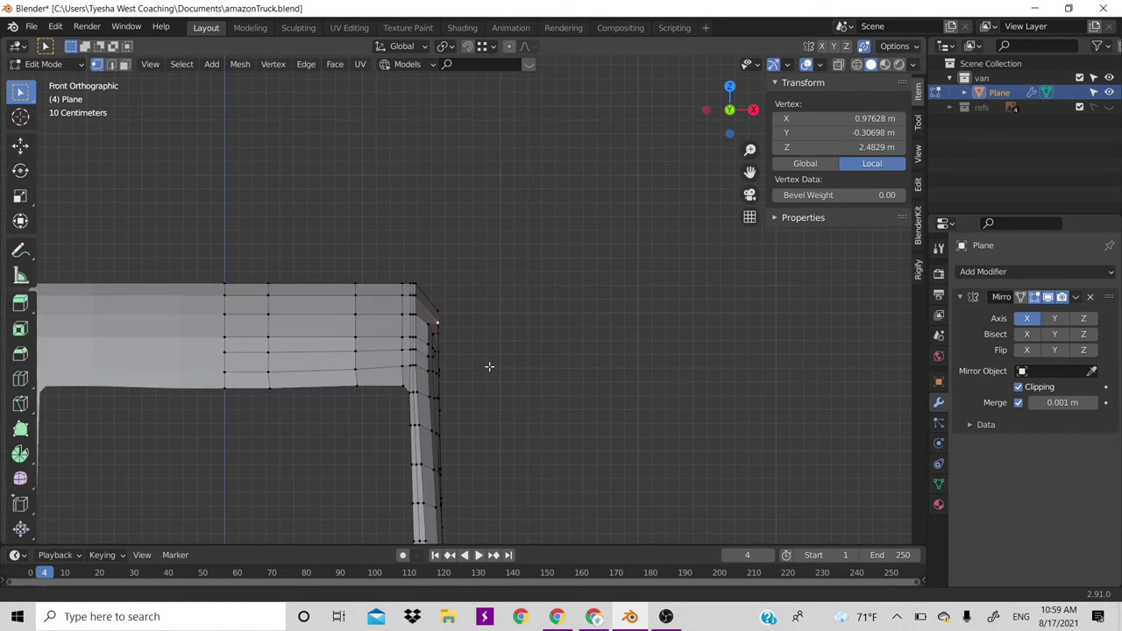
{"action": "scroll", "coordinate": [506, 330], "scroll_direction": "up", "scroll_amount": 2}
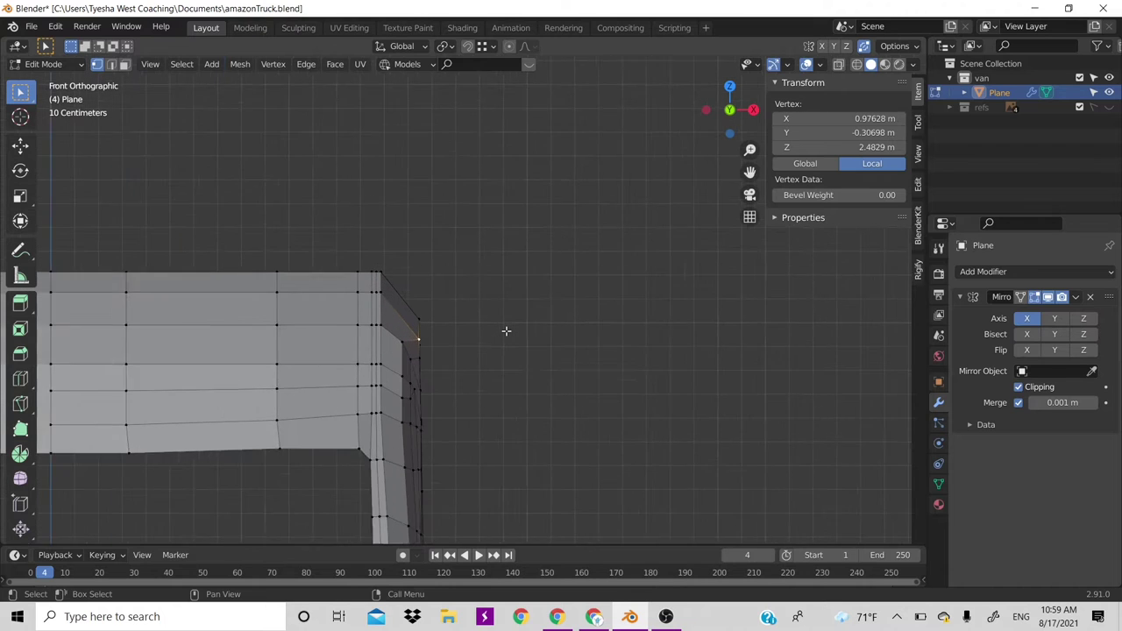
{"action": "scroll", "coordinate": [506, 331], "scroll_direction": "up", "scroll_amount": 2}
{"action": "key", "text": "g"}
{"action": "key", "text": "x"}
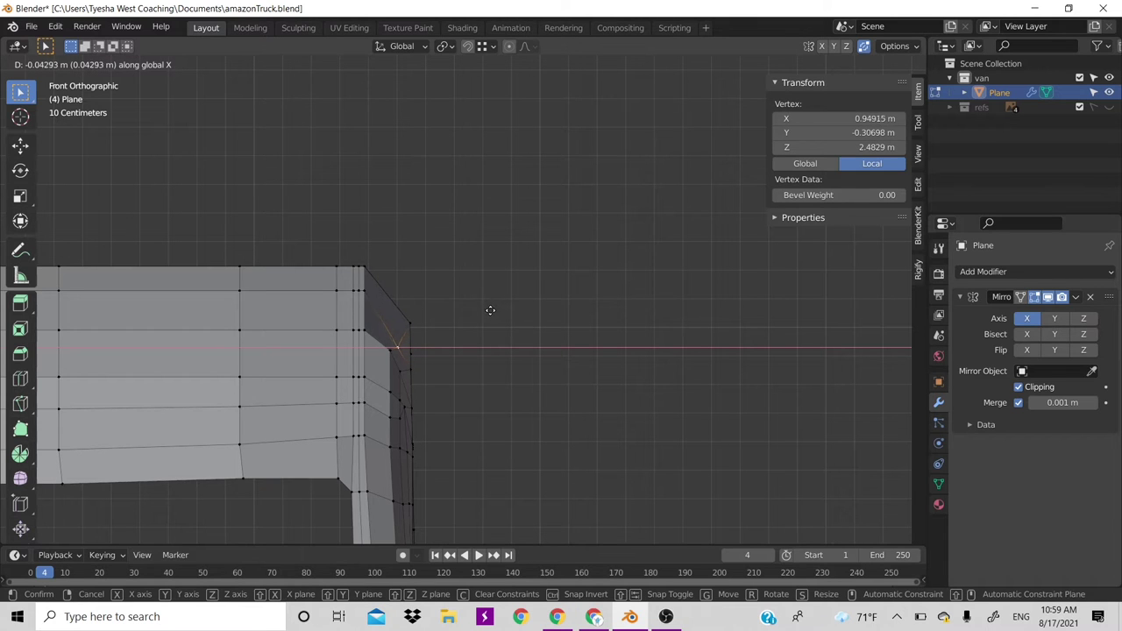
{"action": "left_click", "coordinate": [492, 310]}
{"action": "key", "text": "KP_Decimal"}
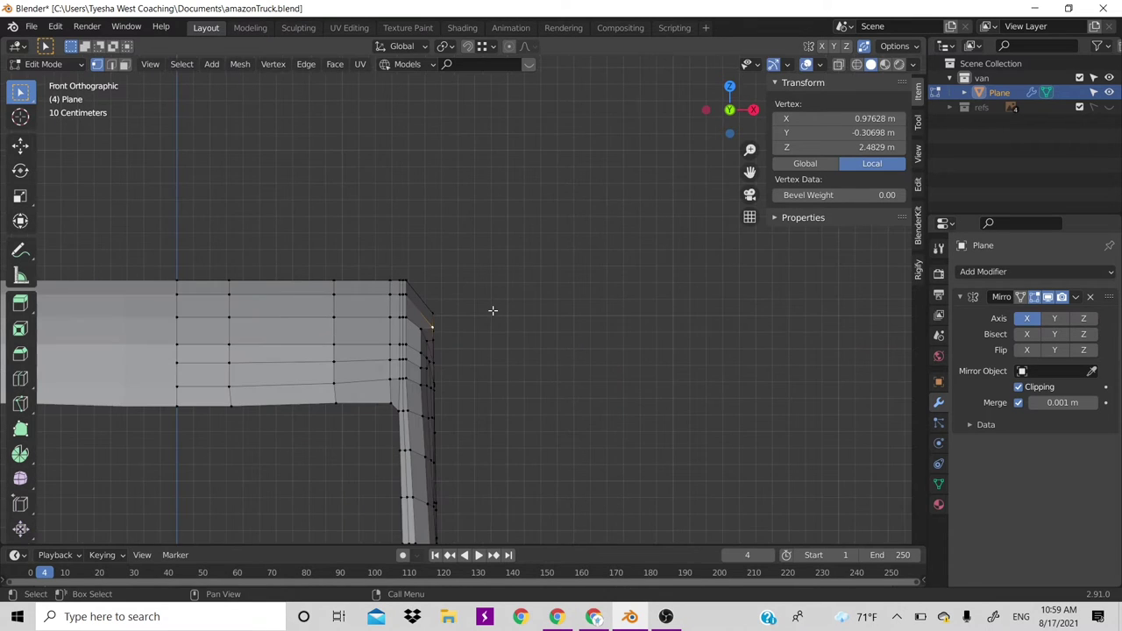
{"action": "left_click_drag", "start_coordinate": [735, 122], "coordinate": [452, 222]}
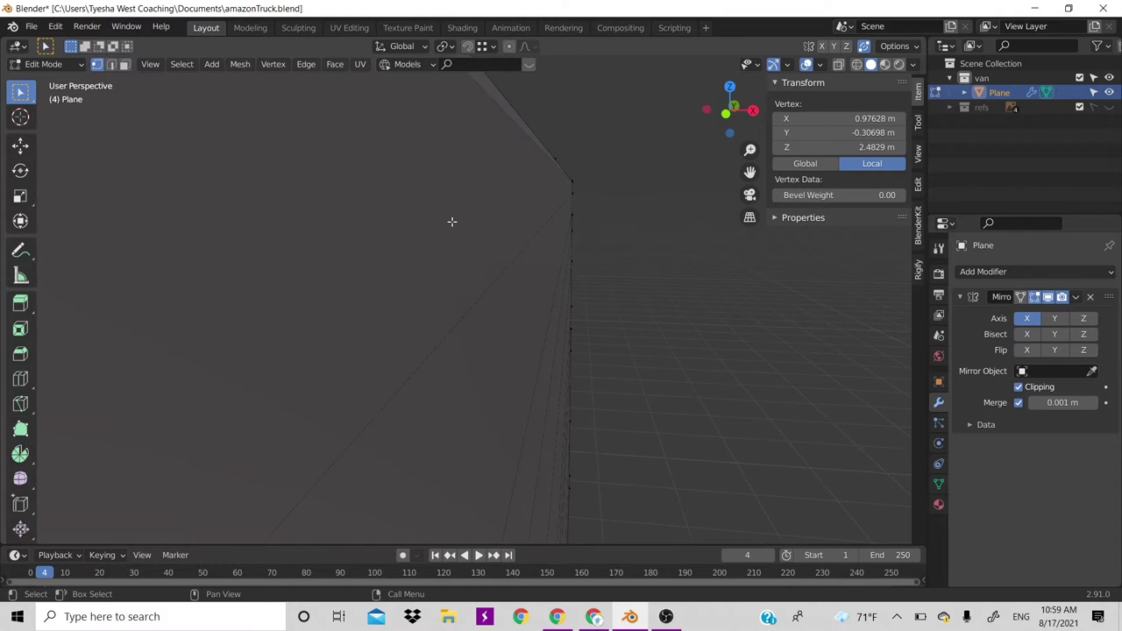
{"action": "scroll", "coordinate": [451, 222], "scroll_direction": "down", "scroll_amount": 3}
{"action": "scroll", "coordinate": [464, 264], "scroll_direction": "up", "scroll_amount": 2}
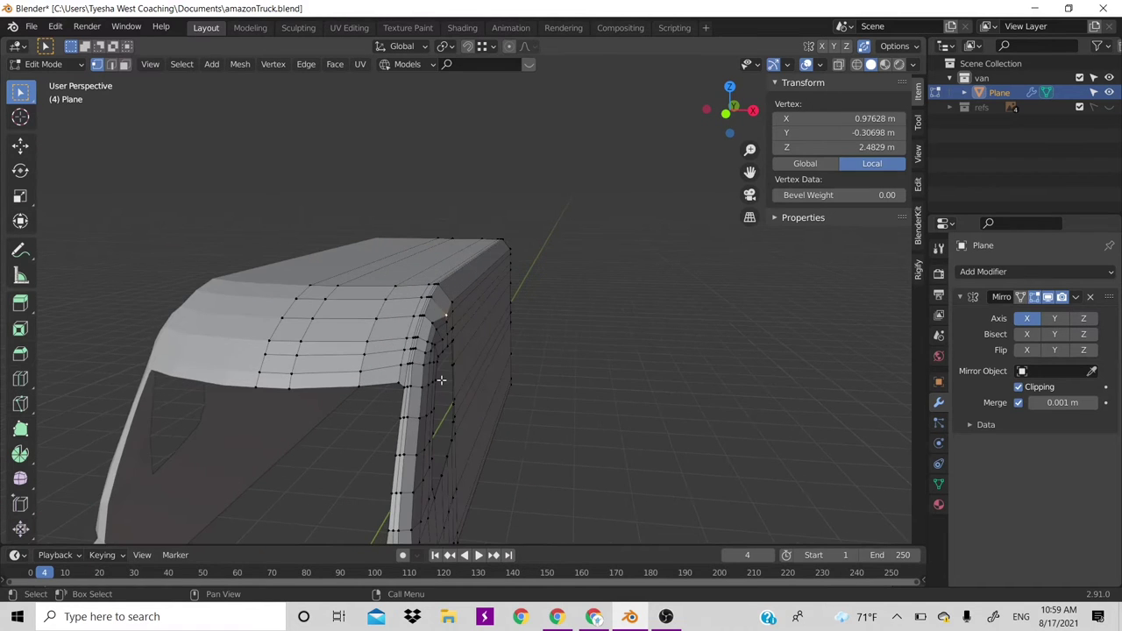
{"action": "scroll", "coordinate": [441, 380], "scroll_direction": "up", "scroll_amount": 2}
{"action": "scroll", "coordinate": [441, 380], "scroll_direction": "up", "scroll_amount": 1}
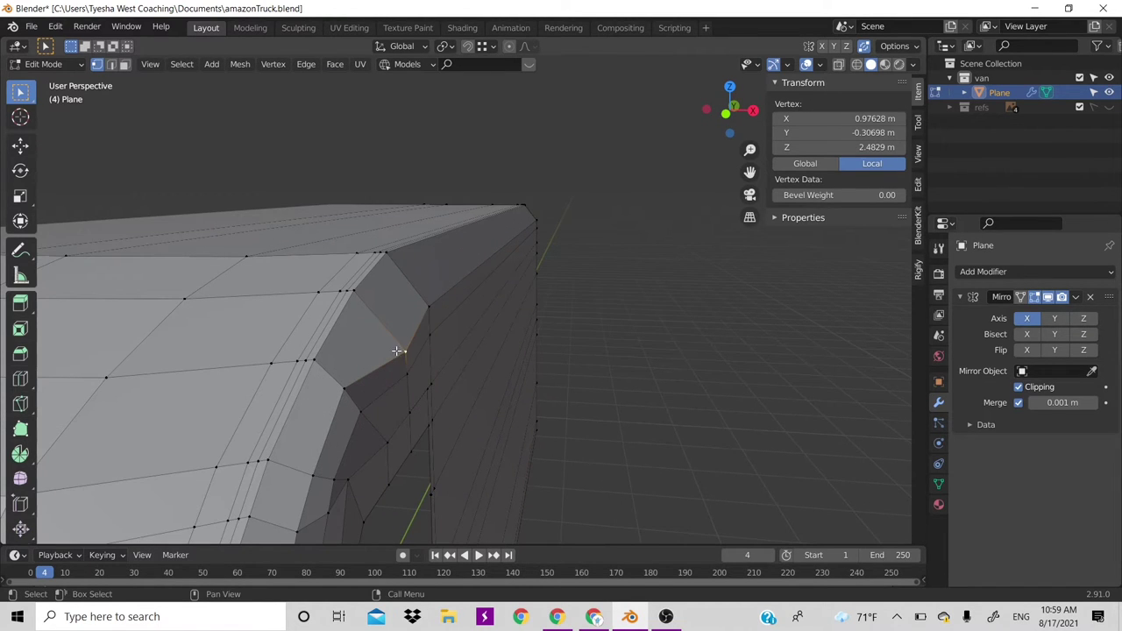
{"action": "key", "text": "g"}
{"action": "key", "text": "x"}
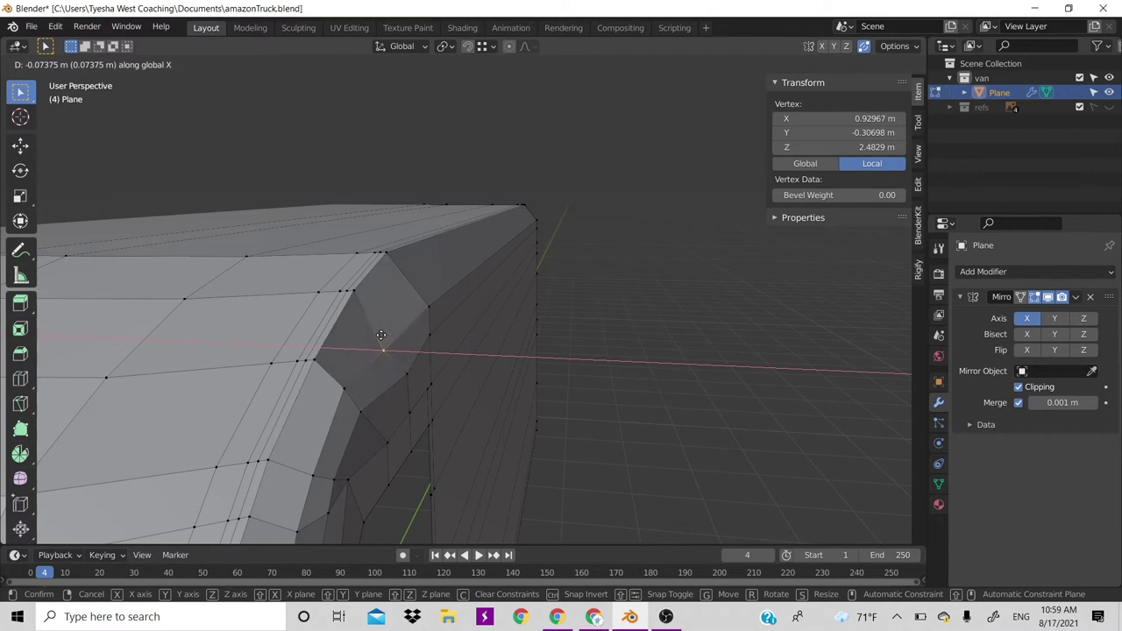
{"action": "left_click", "coordinate": [409, 378]}
{"action": "left_click", "coordinate": [409, 377]}
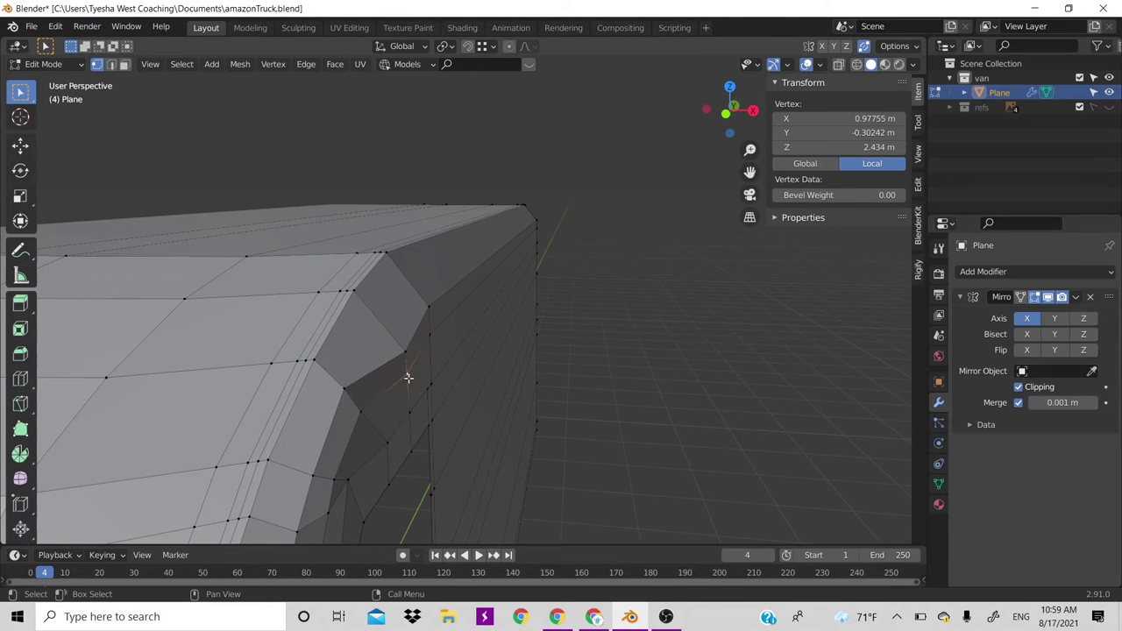
{"action": "scroll", "coordinate": [438, 401], "scroll_direction": "down", "scroll_amount": 1}
{"action": "scroll", "coordinate": [438, 402], "scroll_direction": "down", "scroll_amount": 1}
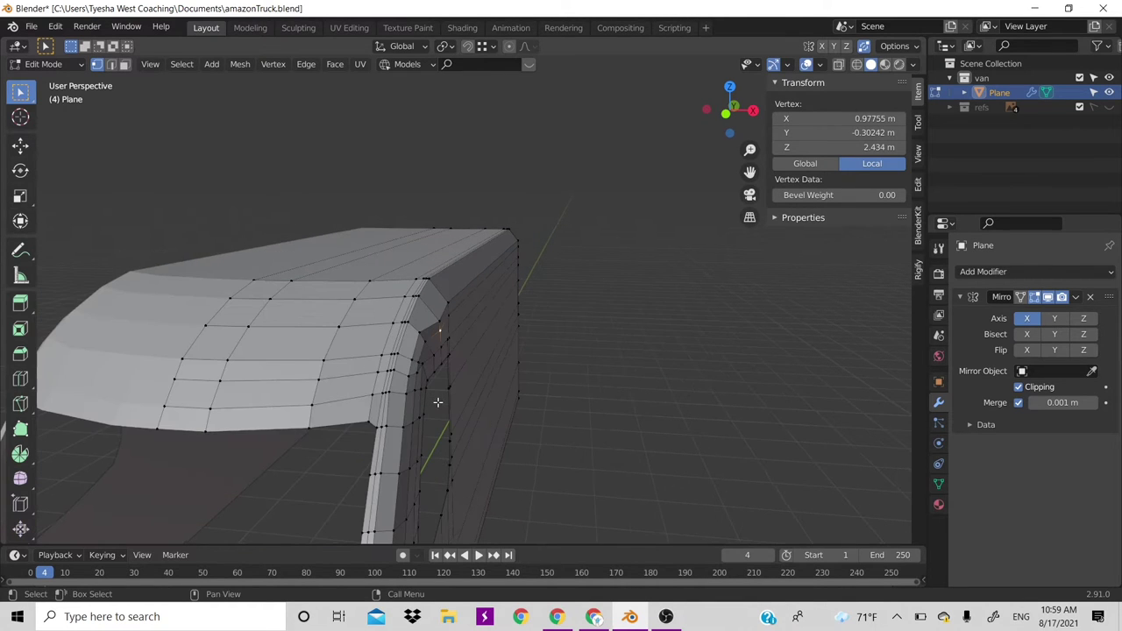
{"action": "scroll", "coordinate": [438, 401], "scroll_direction": "up", "scroll_amount": 1}
{"action": "scroll", "coordinate": [438, 401], "scroll_direction": "up", "scroll_amount": 1}
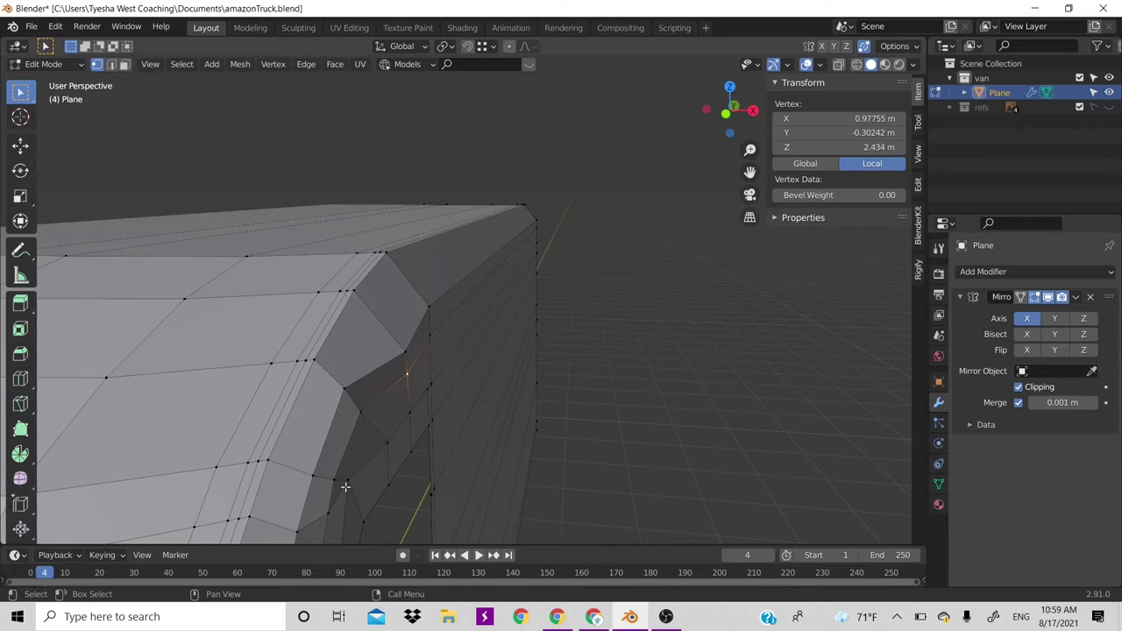
{"action": "key", "text": "KP_5"}
{"action": "key", "text": "KP_3"}
Raise the edge above the side-window opening slightly upward
{"action": "scroll", "coordinate": [517, 355], "scroll_direction": "up", "scroll_amount": 1}
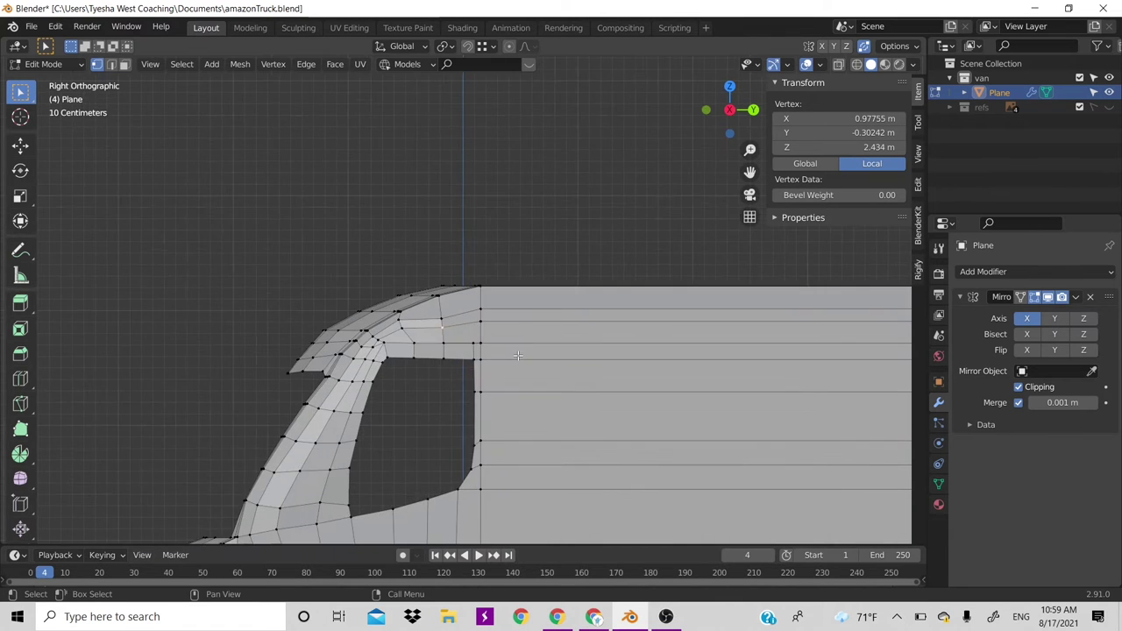
{"action": "scroll", "coordinate": [517, 355], "scroll_direction": "up", "scroll_amount": 2}
{"action": "scroll", "coordinate": [517, 355], "scroll_direction": "up", "scroll_amount": 1}
{"action": "scroll", "coordinate": [518, 355], "scroll_direction": "up", "scroll_amount": 1}
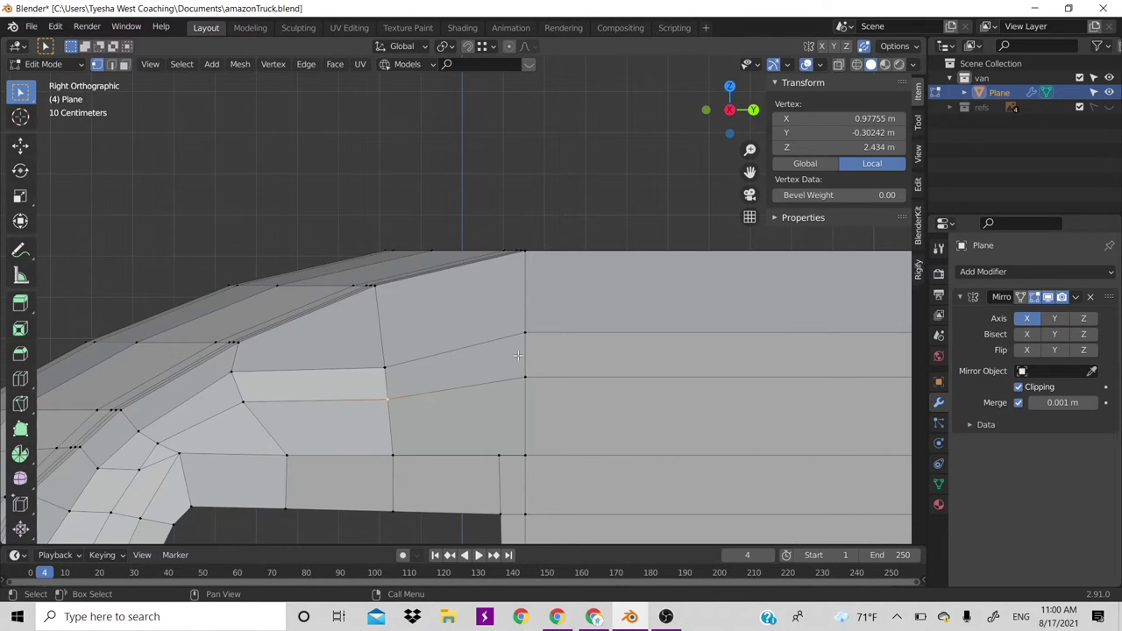
{"action": "middle_click_drag", "start_coordinate": [518, 356], "coordinate": [585, 267], "text": "shift"}
{"action": "left_click", "coordinate": [436, 269], "text": "shift"}
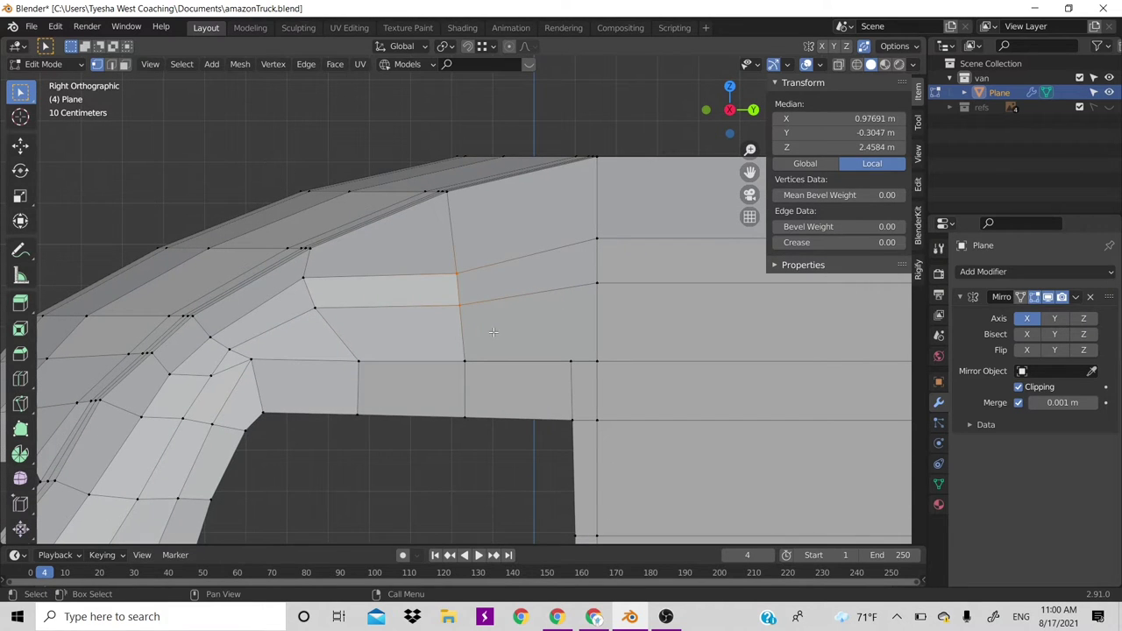
{"action": "key", "text": "g"}
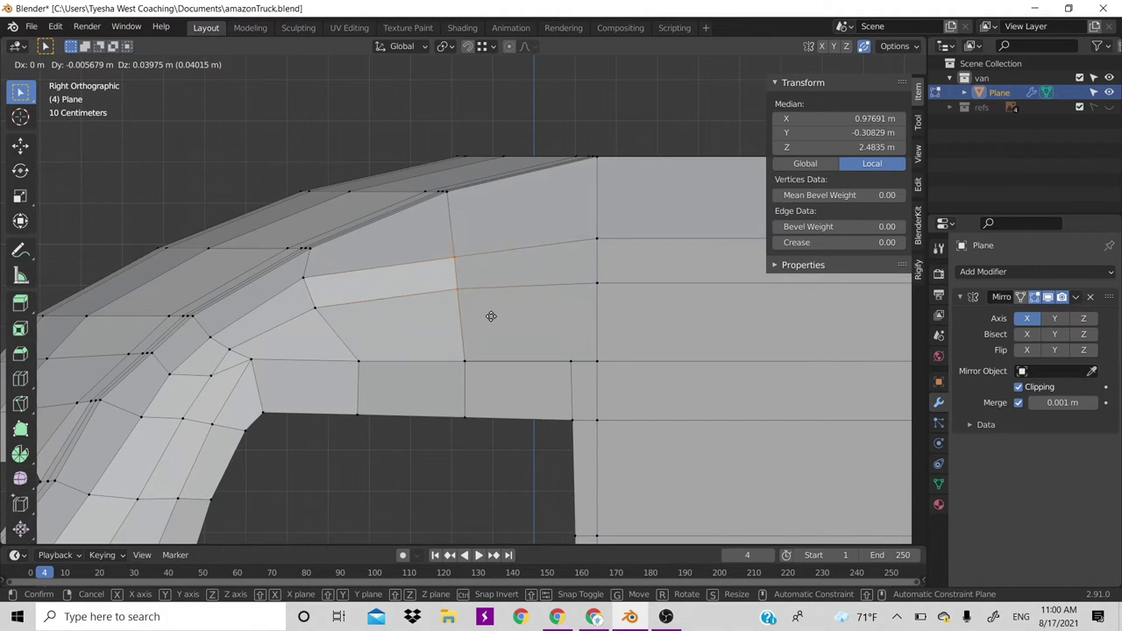
{"action": "left_click", "coordinate": [491, 316]}
Slide two vertices along their edges at the pillar curve, one settling near 2.455 m Z
{"action": "left_click", "coordinate": [458, 290]}
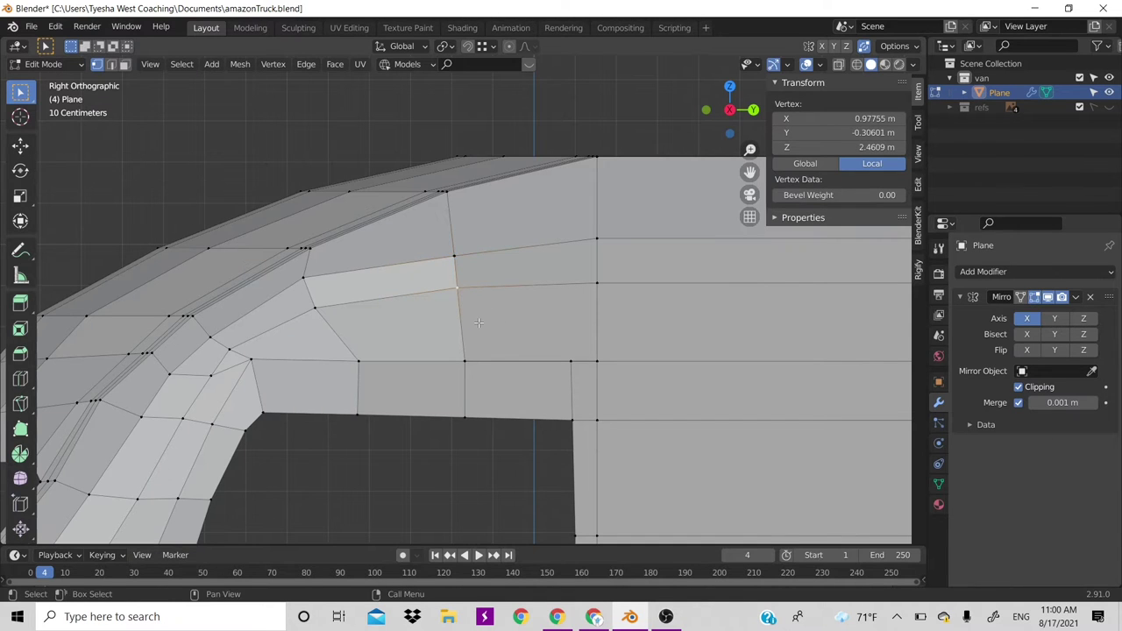
{"action": "key", "text": "g"}
{"action": "key", "text": "g"}
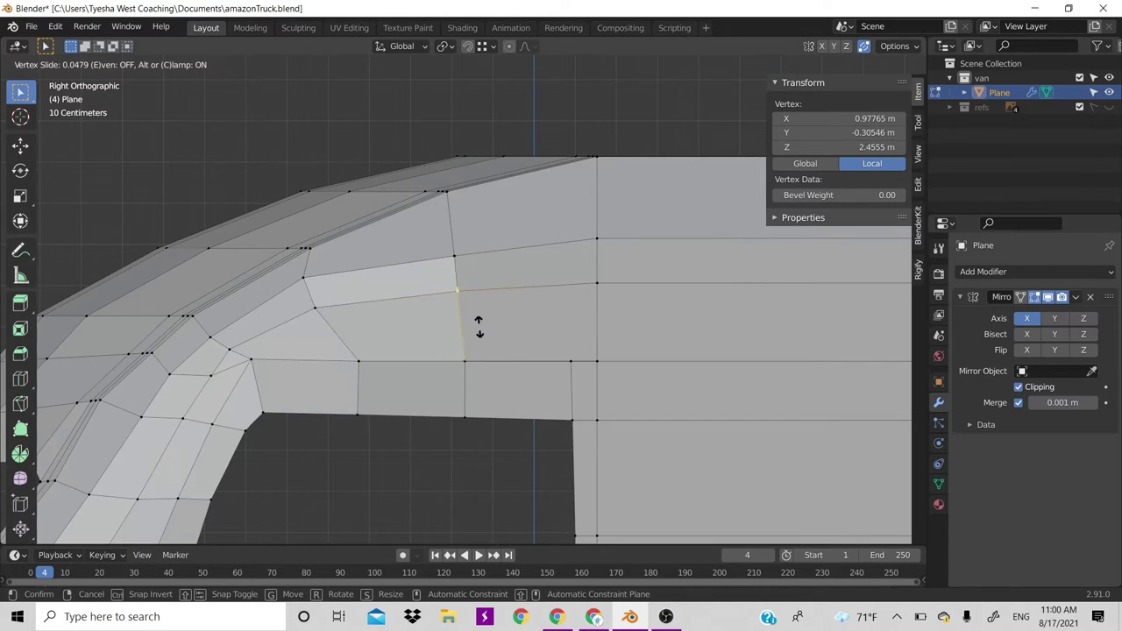
{"action": "left_click", "coordinate": [233, 349]}
{"action": "key", "text": "shift+v"}
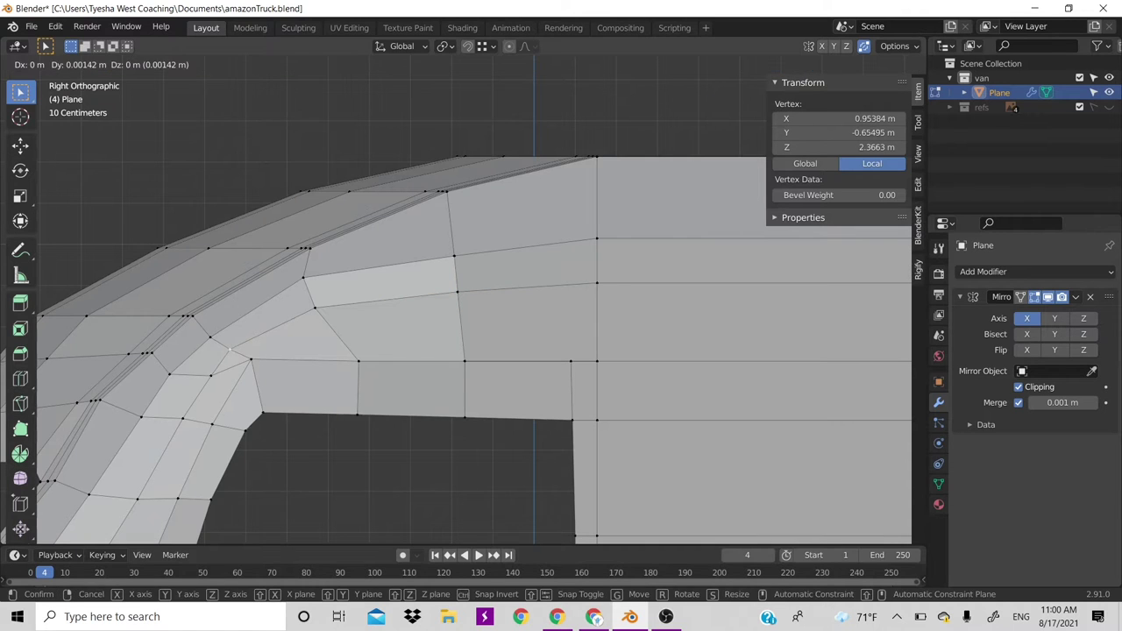
{"action": "left_click", "coordinate": [256, 362]}
Nudge the pillar's side-window trim edges slightly along the Y axis
{"action": "key", "text": "3"}
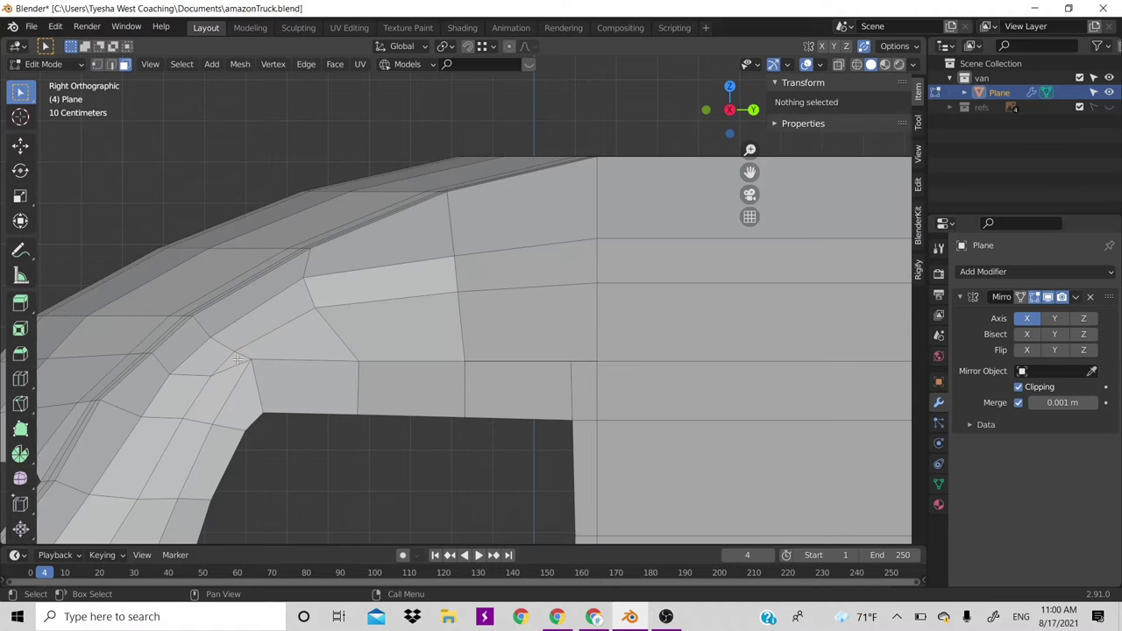
{"action": "left_click", "coordinate": [243, 359]}
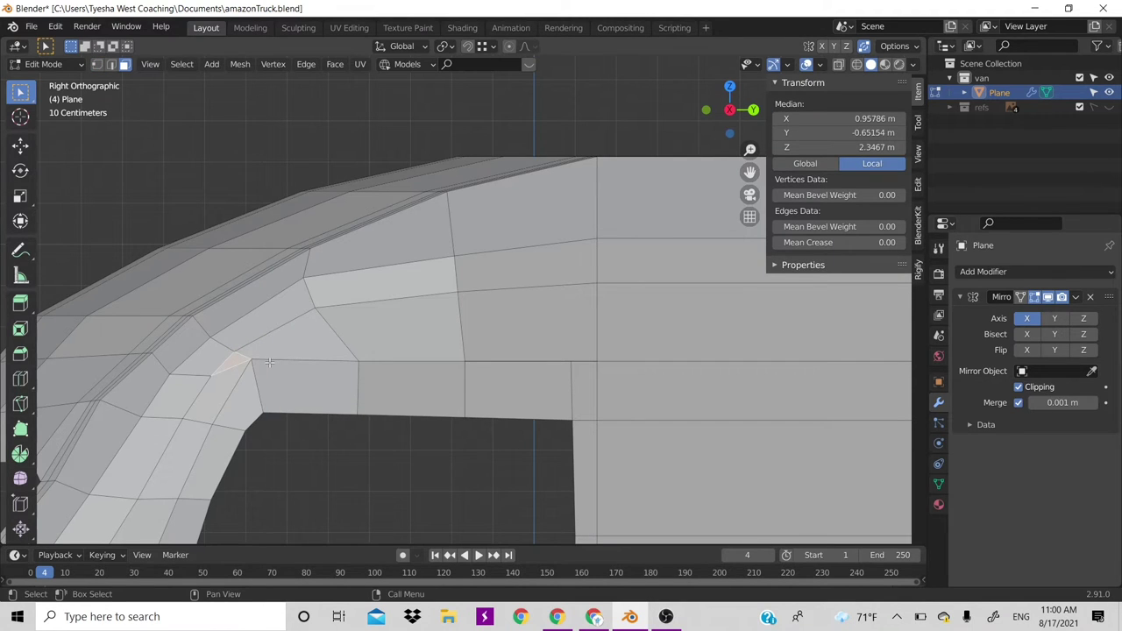
{"action": "scroll", "coordinate": [277, 410], "scroll_direction": "down", "scroll_amount": 2}
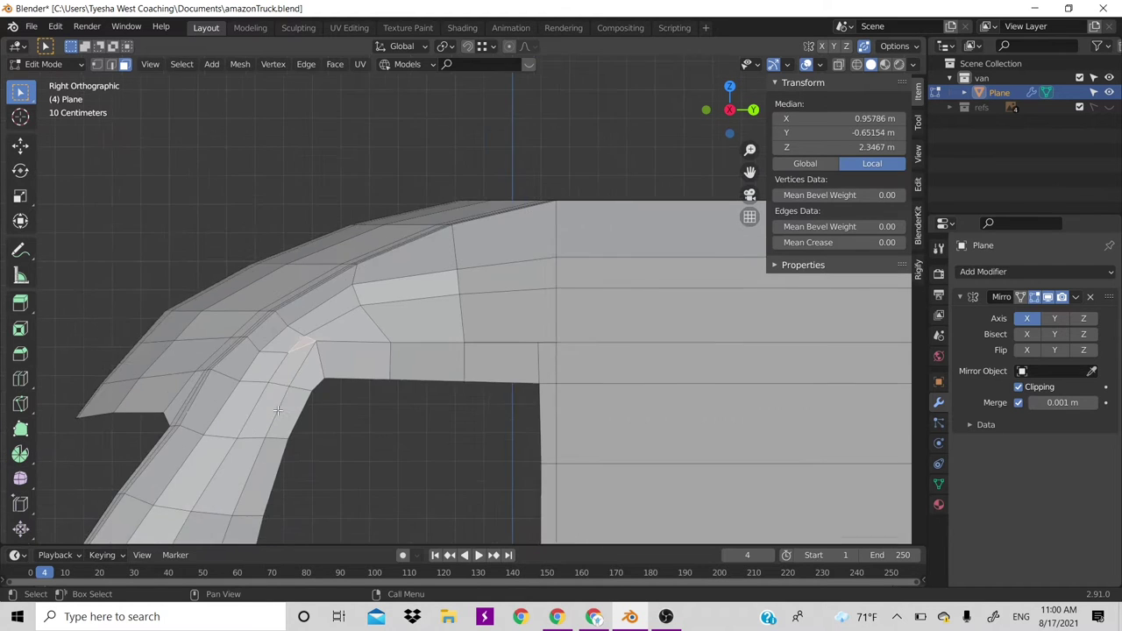
{"action": "scroll", "coordinate": [278, 410], "scroll_direction": "down", "scroll_amount": 1}
{"action": "scroll", "coordinate": [277, 410], "scroll_direction": "up", "scroll_amount": 1}
{"action": "scroll", "coordinate": [277, 411], "scroll_direction": "up", "scroll_amount": 1}
{"action": "key", "text": "2"}
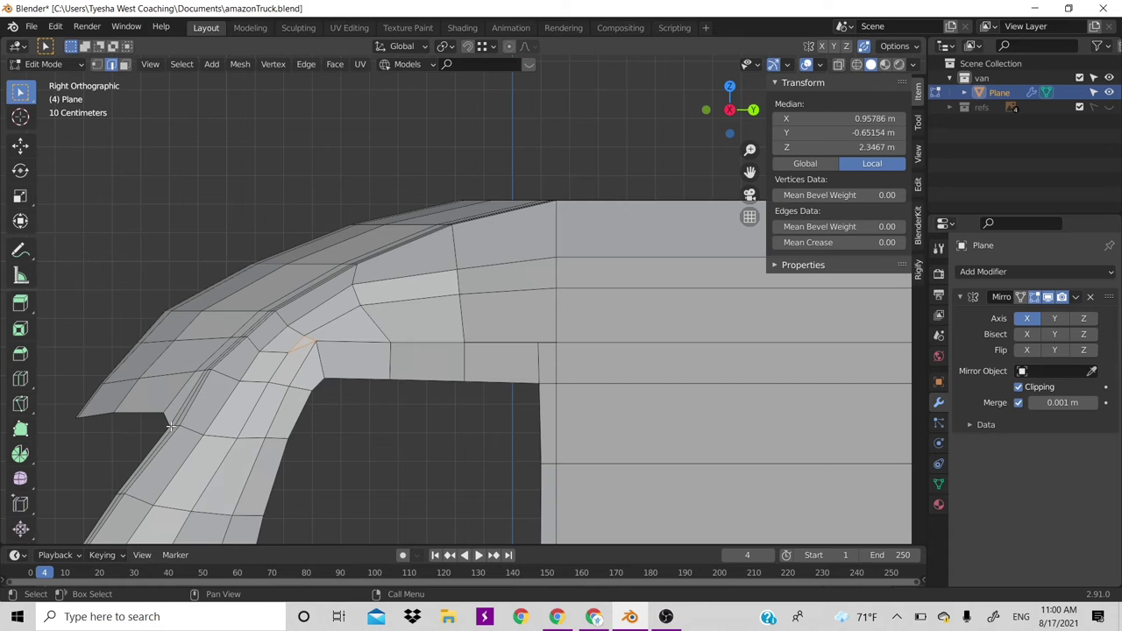
{"action": "left_click", "coordinate": [192, 432], "text": "ctrl"}
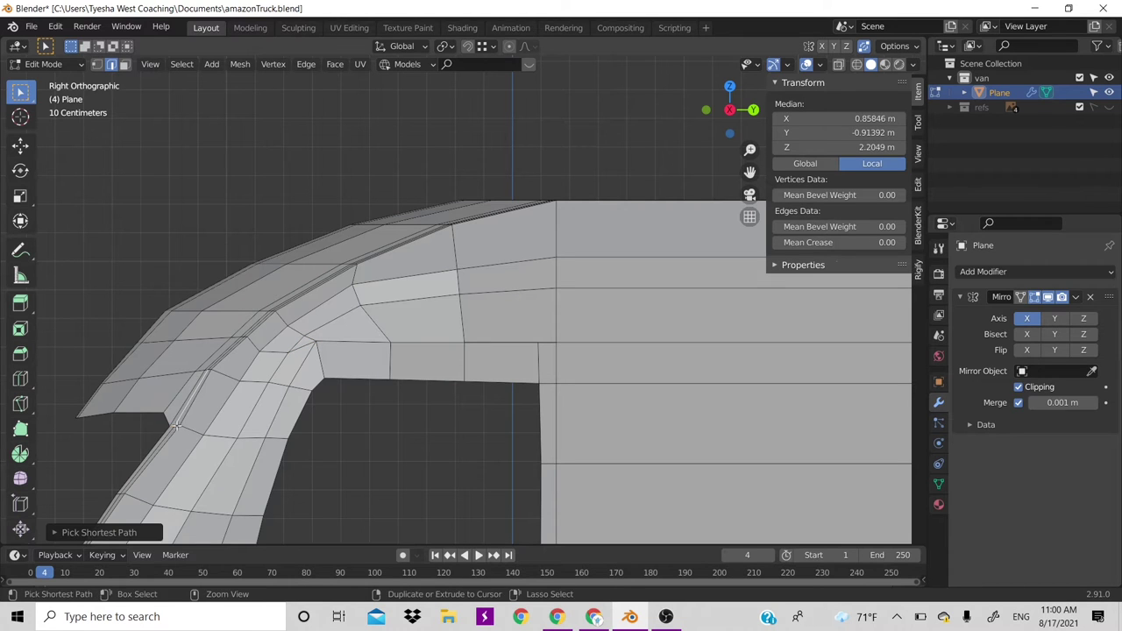
{"action": "left_click", "coordinate": [173, 427]}
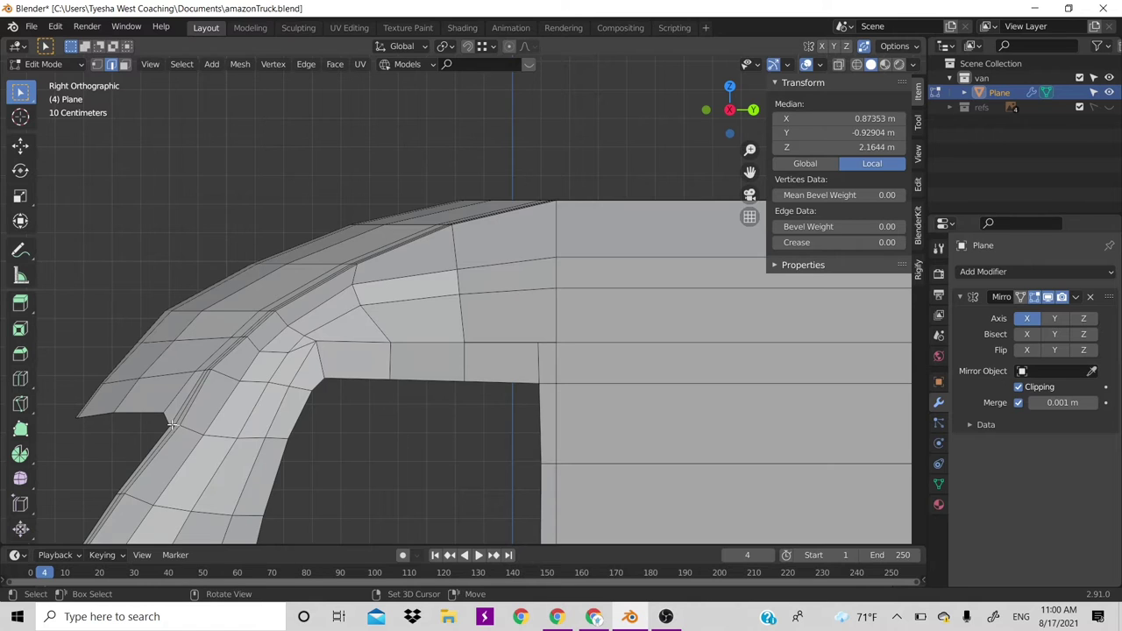
{"action": "left_click", "coordinate": [173, 427], "text": "shift"}
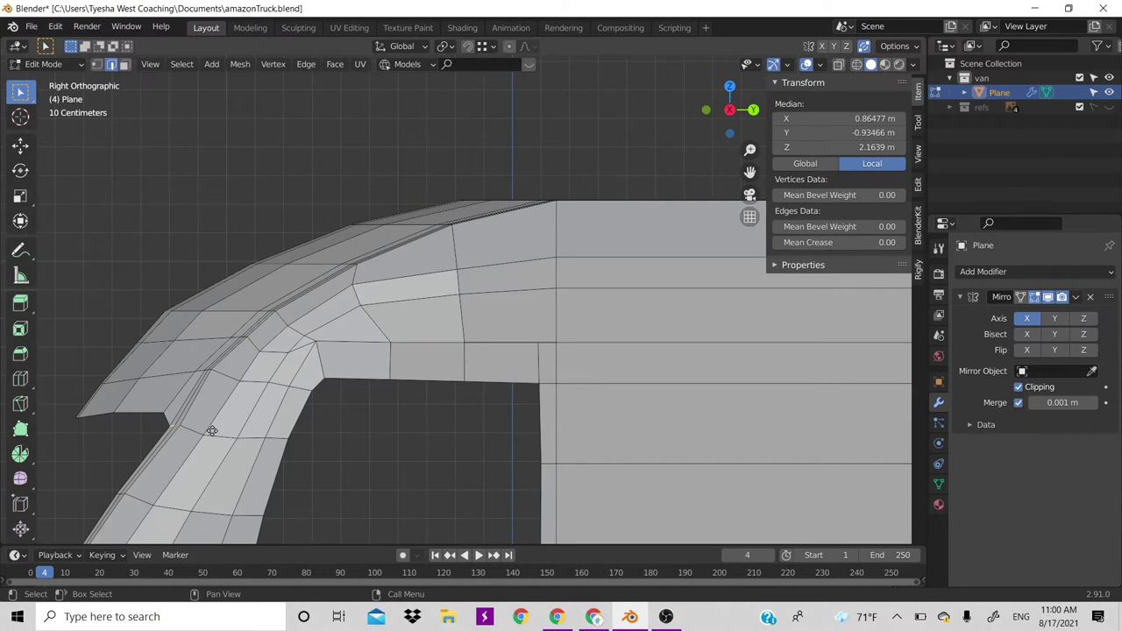
{"action": "key", "text": "g"}
{"action": "key", "text": "y"}
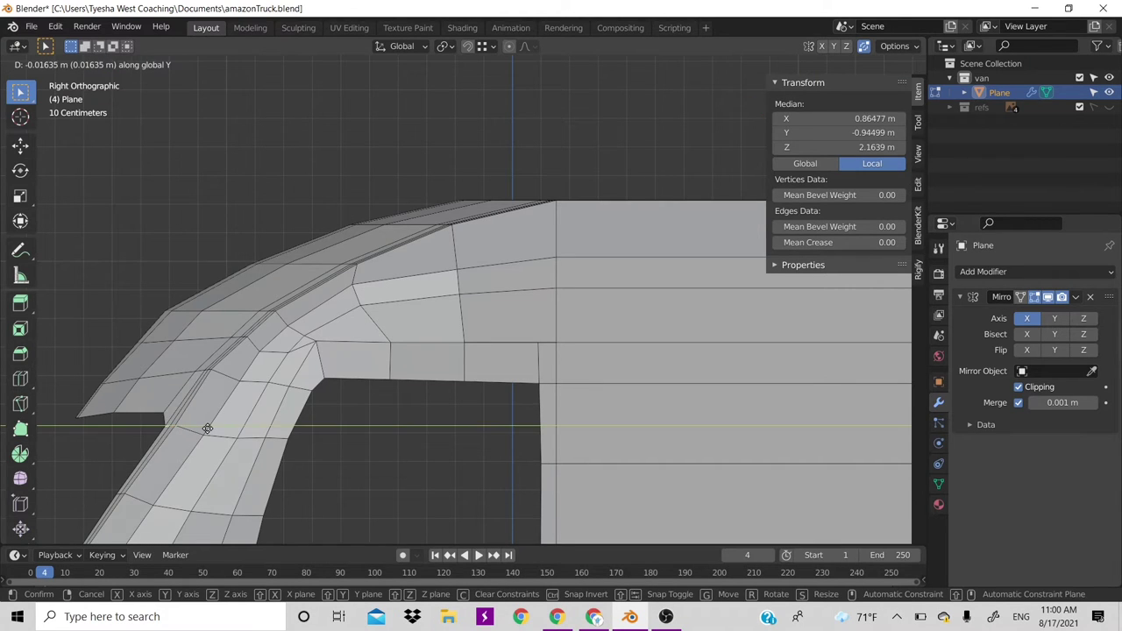
{"action": "left_click", "coordinate": [207, 428]}
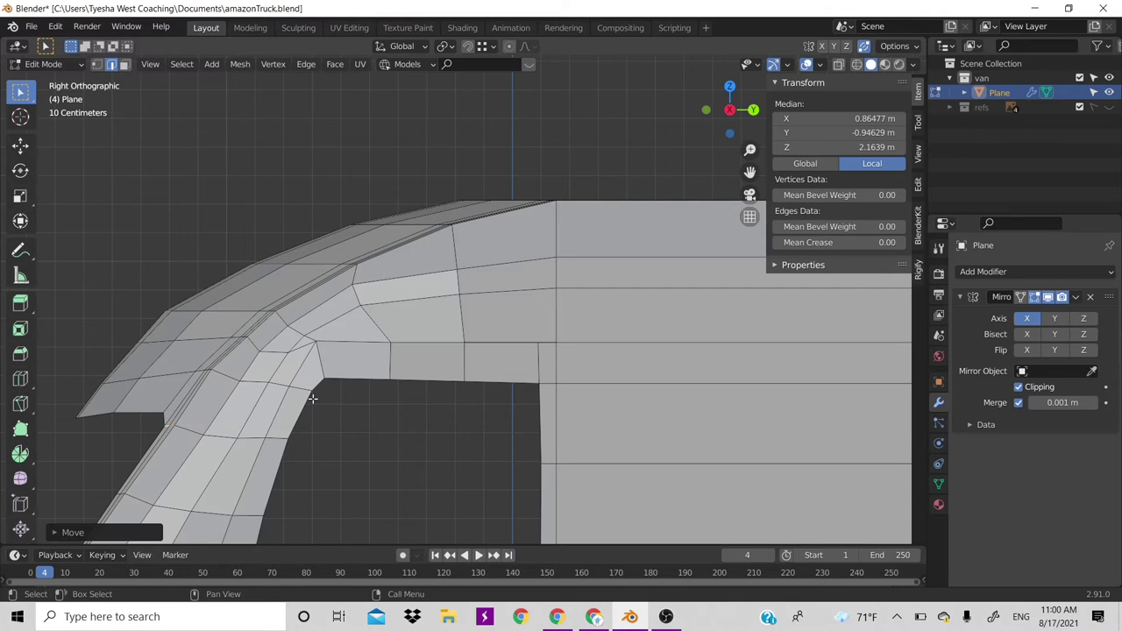
Try a loop cut at the trim corner, cancel it, and select the window-frame corner vertex
{"action": "left_click", "coordinate": [363, 346]}
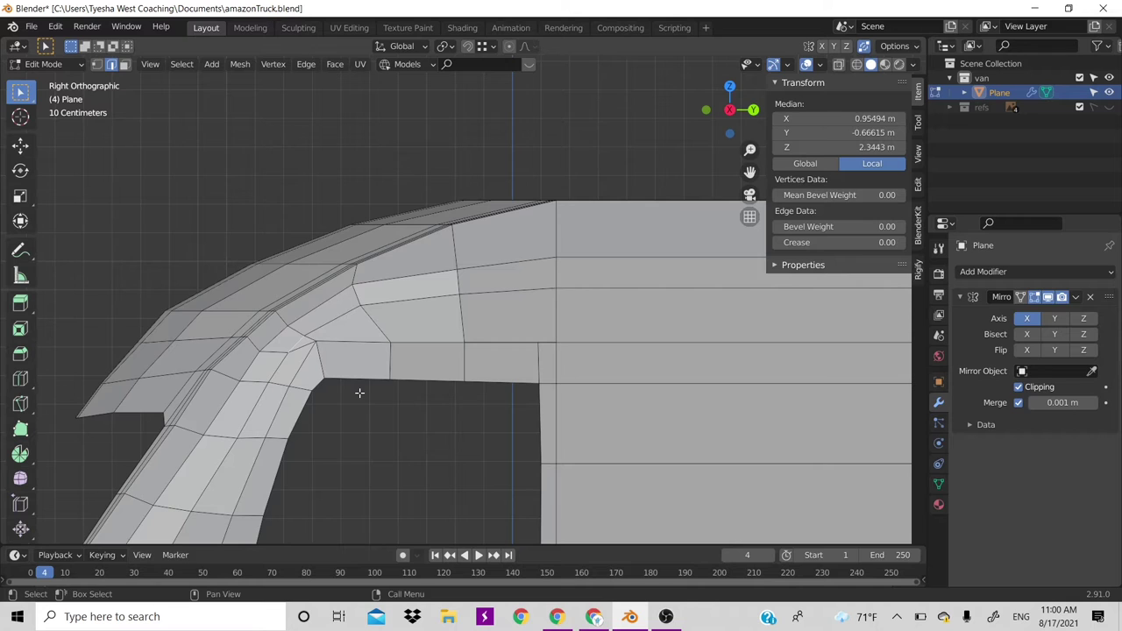
{"action": "key", "text": "1"}
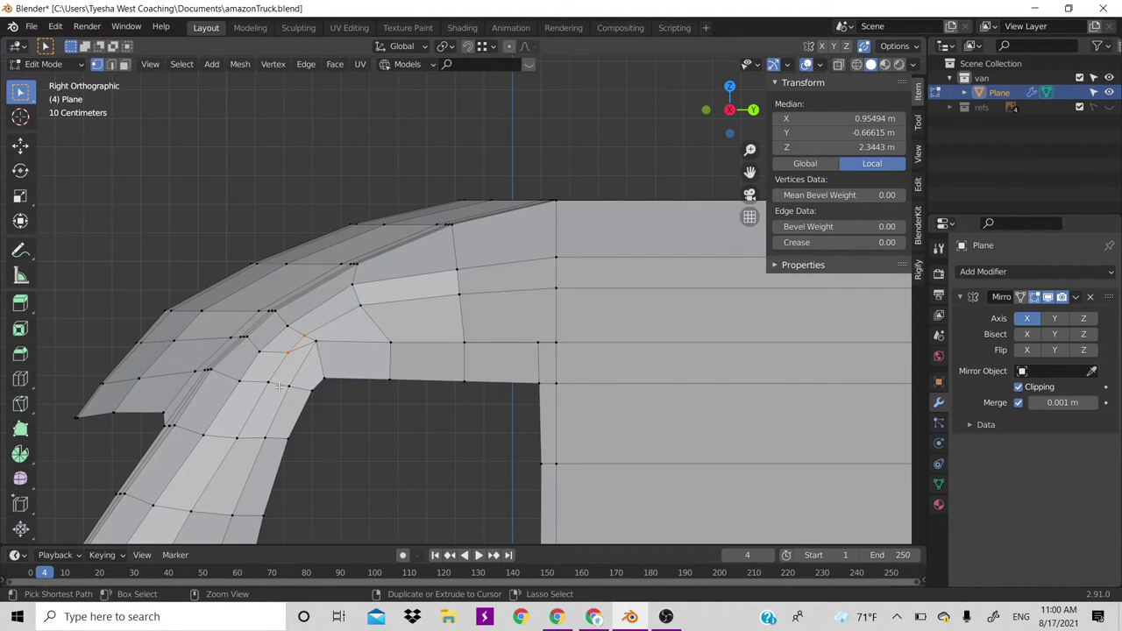
{"action": "key", "text": "ctrl+r"}
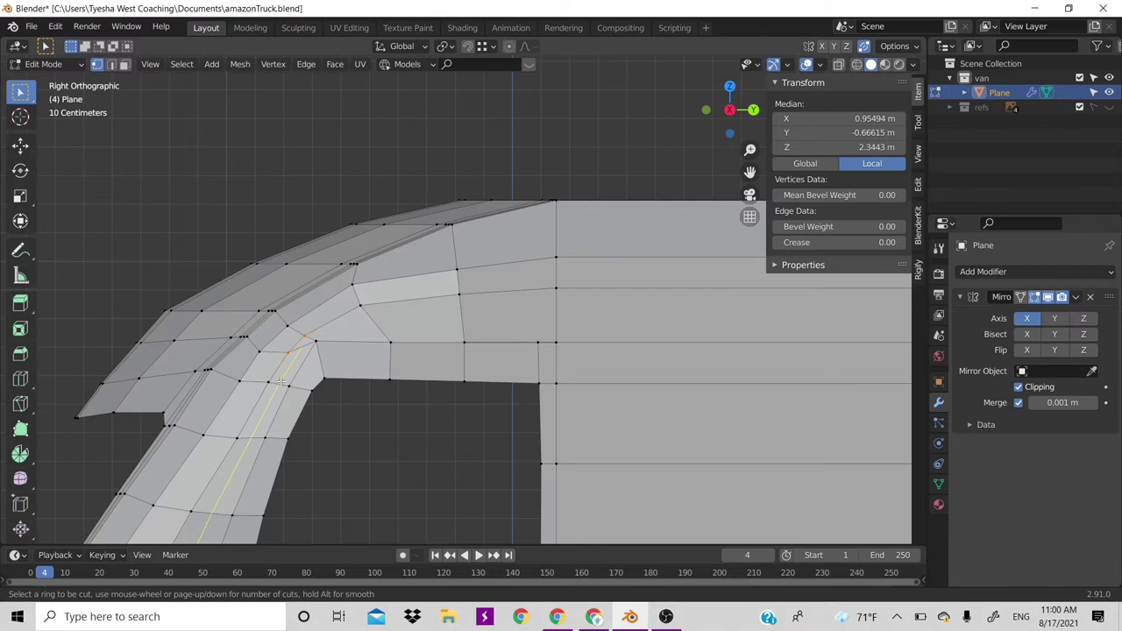
{"action": "key", "text": "Escape"}
{"action": "scroll", "coordinate": [290, 311], "scroll_direction": "up", "scroll_amount": 2}
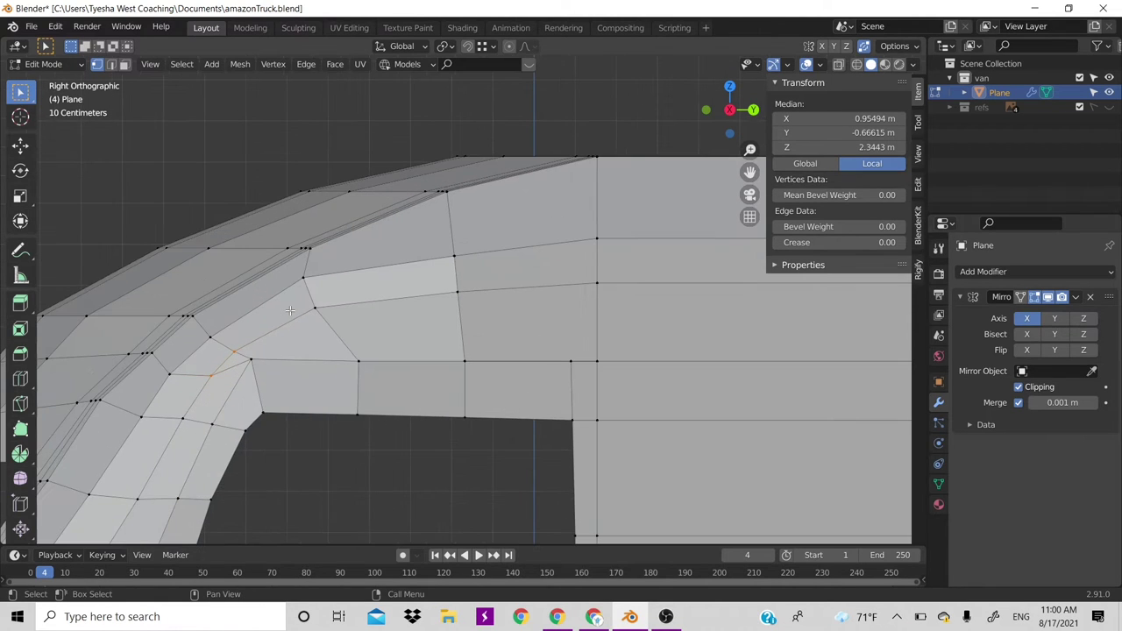
{"action": "left_click", "coordinate": [252, 362]}
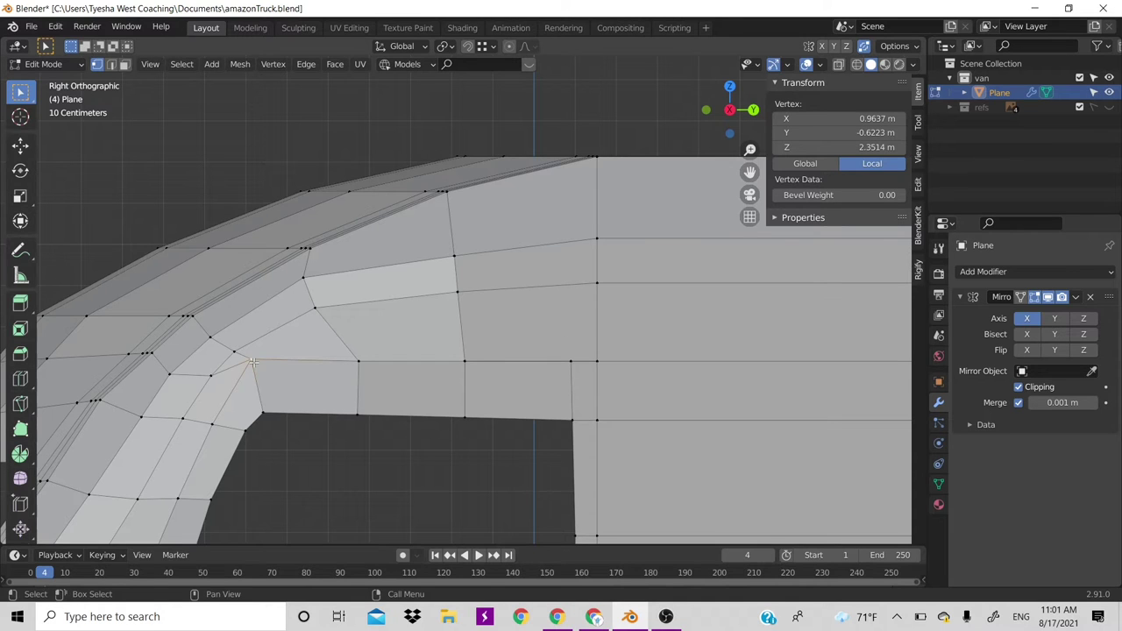
Delete the faces around the window's upper front corner vertex, leaving a hole
{"action": "key", "text": "x"}
{"action": "left_click", "coordinate": [254, 362]}
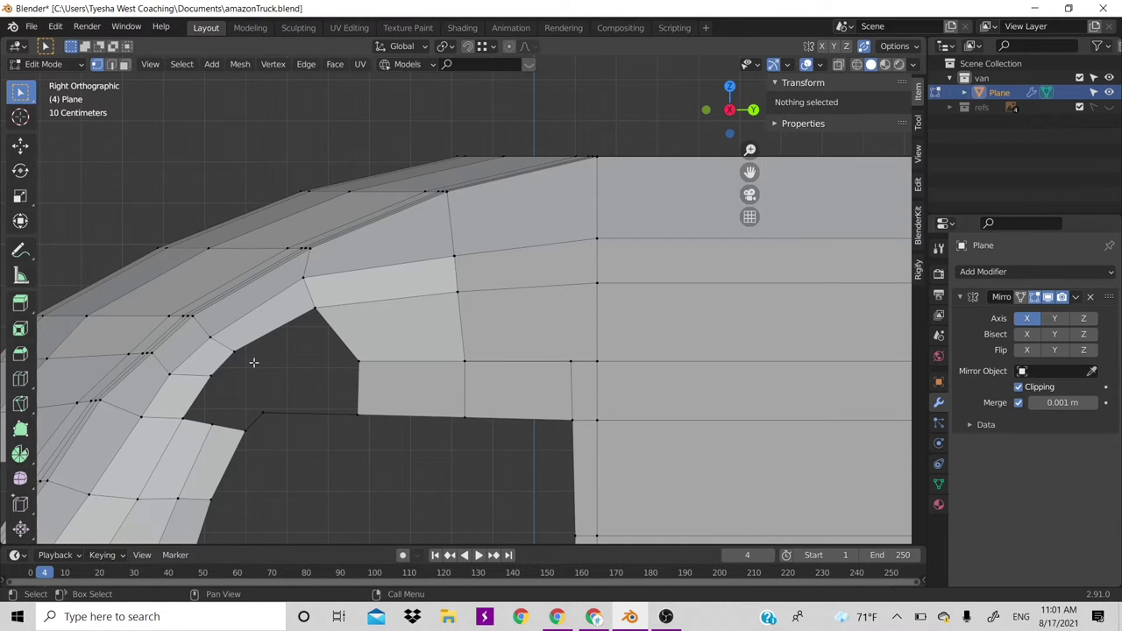
{"action": "key", "text": "ctrl+z"}
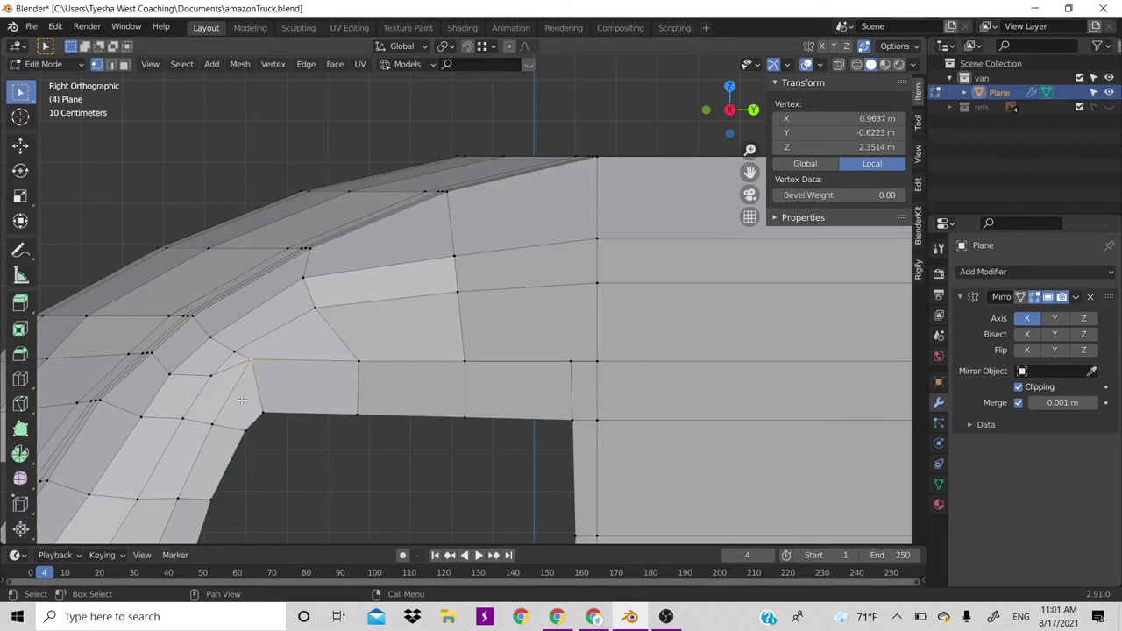
{"action": "key", "text": "x"}
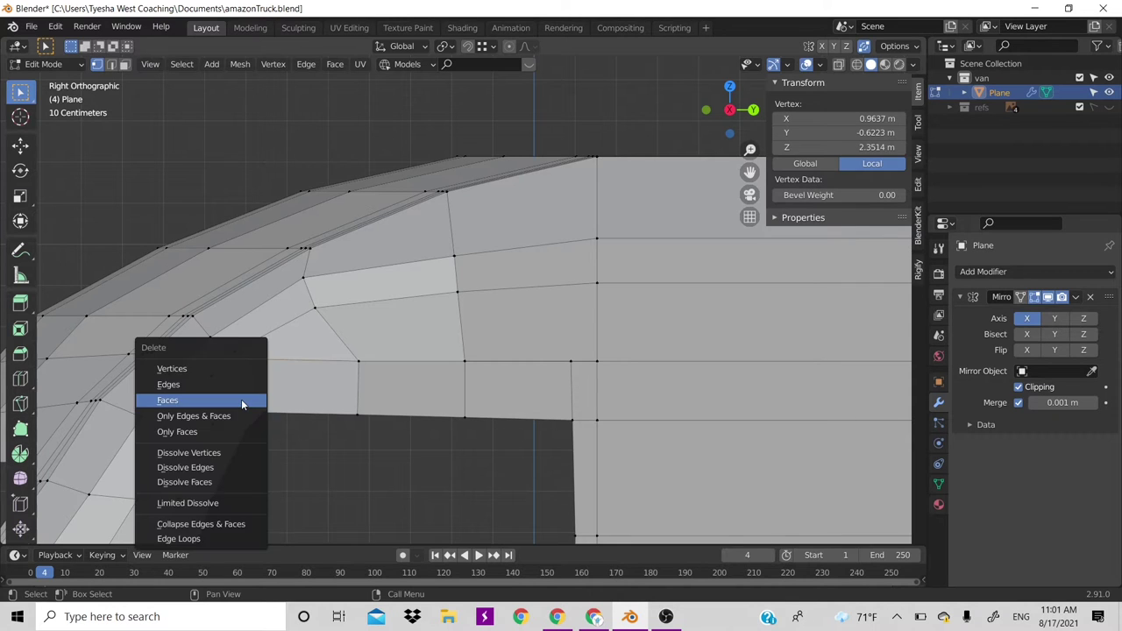
{"action": "left_click", "coordinate": [241, 399]}
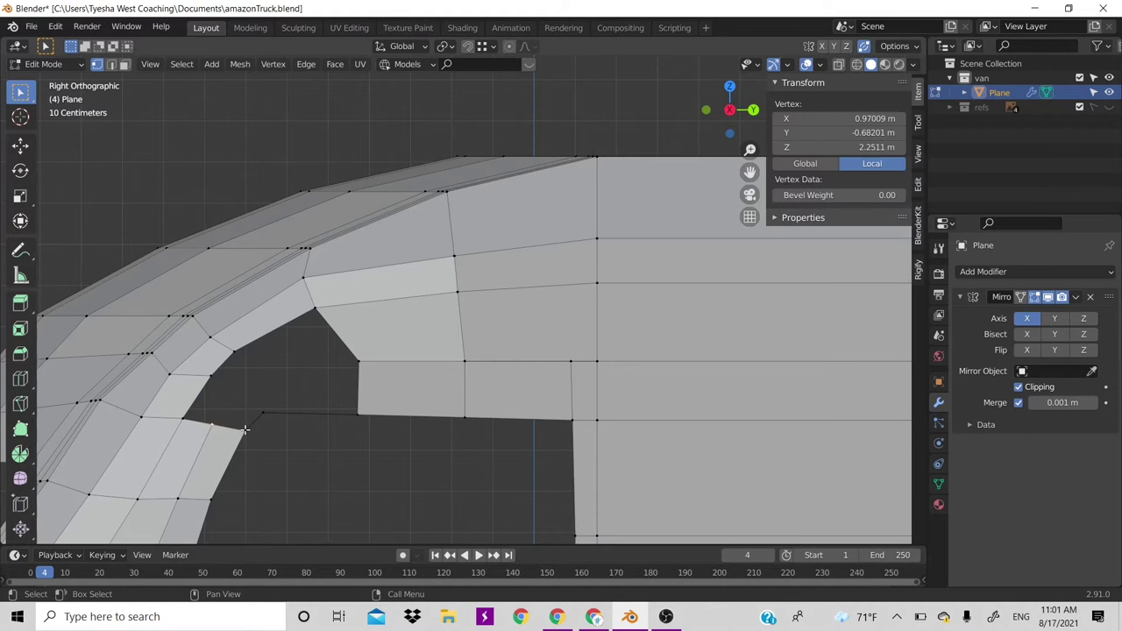
Extrude new vertices from the corner across the hole to the window's top corner
{"action": "key", "text": "g"}
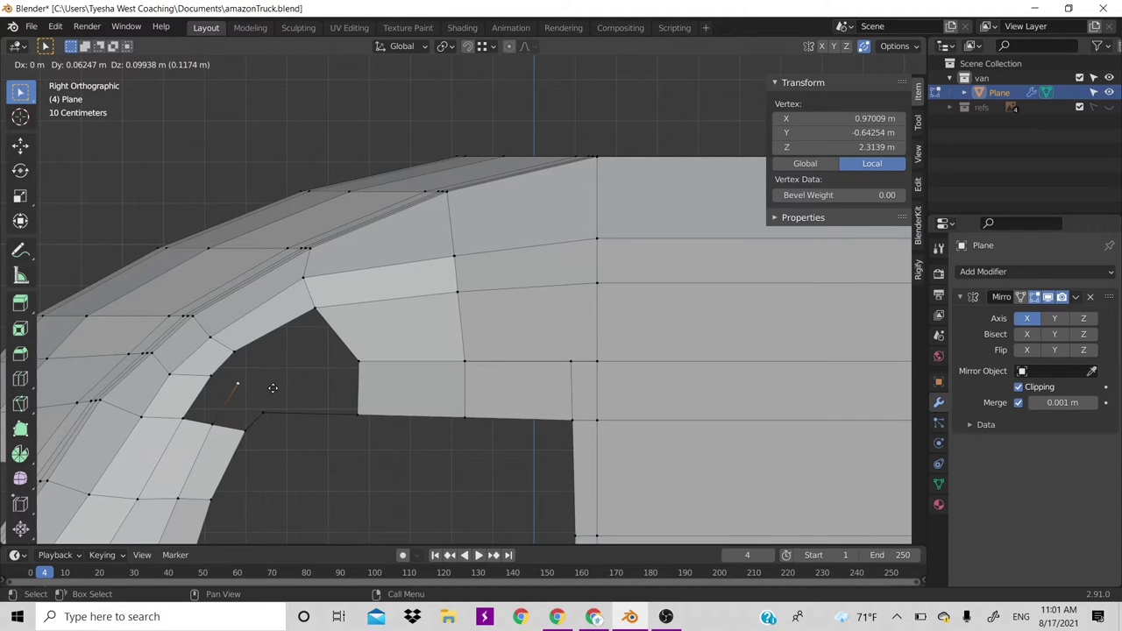
{"action": "left_click", "coordinate": [275, 381]}
{"action": "key", "text": "e"}
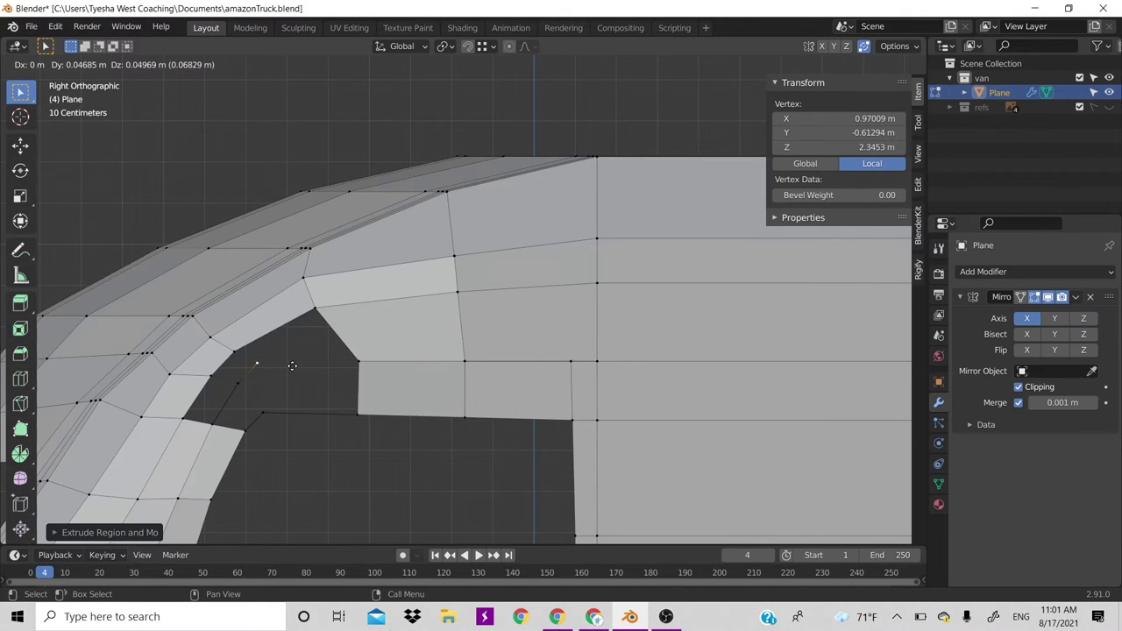
{"action": "left_click", "coordinate": [292, 366]}
{"action": "key", "text": "e"}
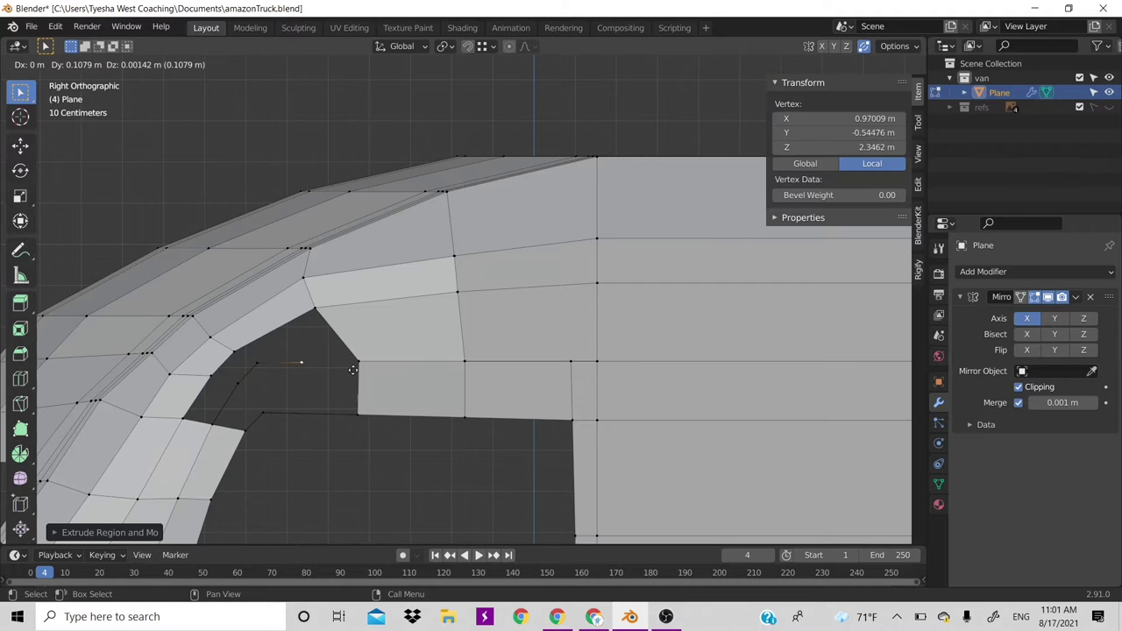
{"action": "left_click", "coordinate": [361, 365]}
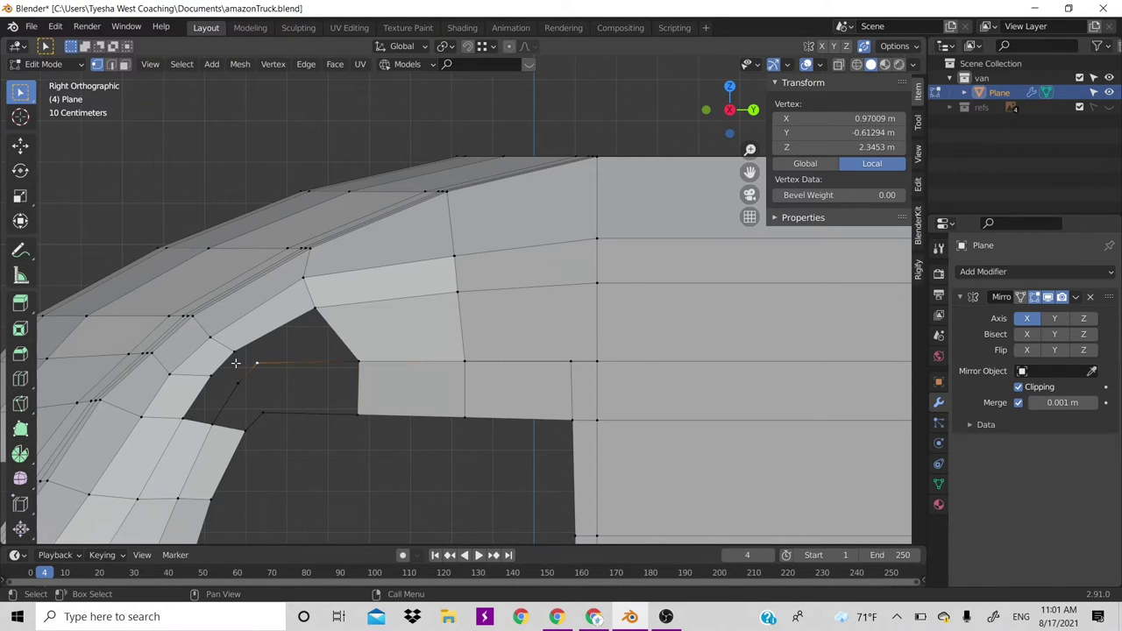
Fill two quad faces between the new vertices and the trim
{"action": "left_click", "coordinate": [257, 365], "text": "shift"}
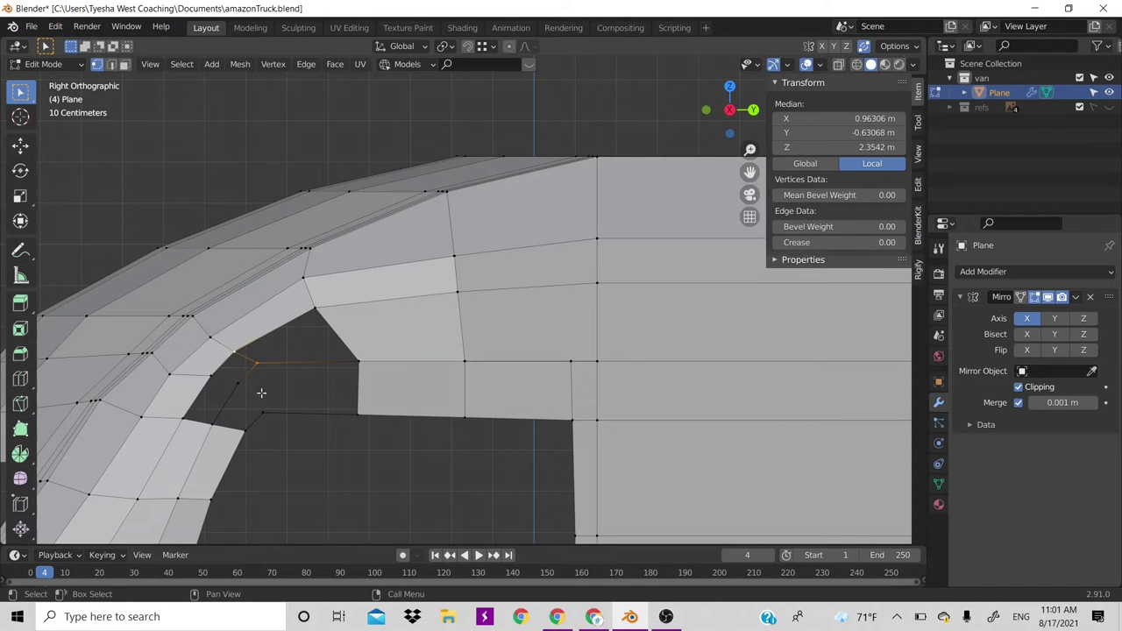
{"action": "left_click", "coordinate": [235, 381]}
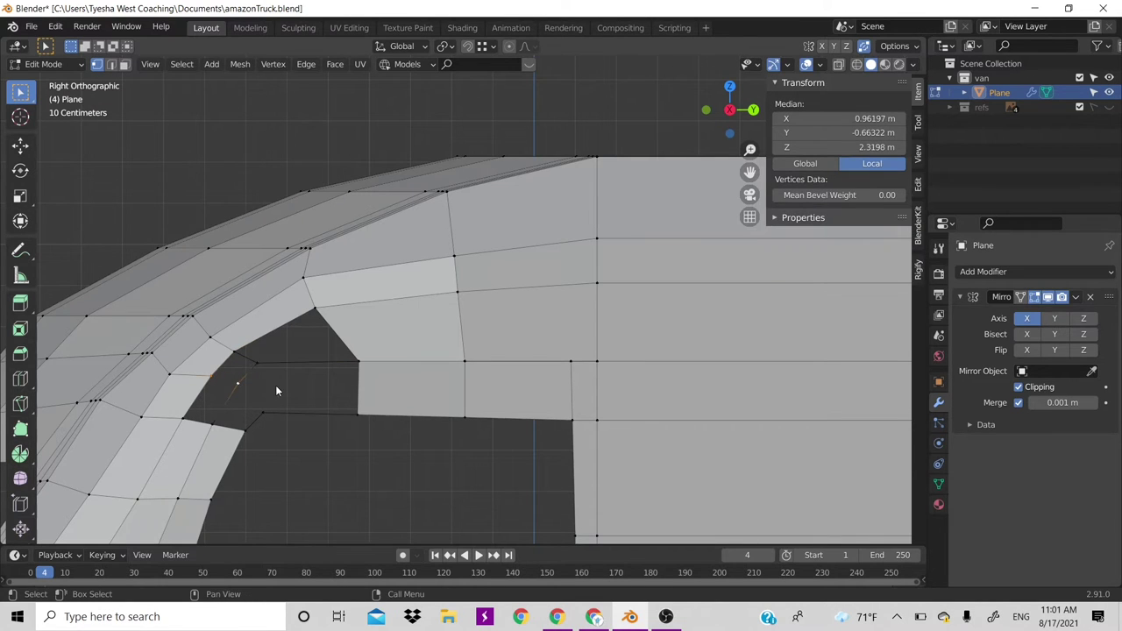
{"action": "key", "text": "j"}
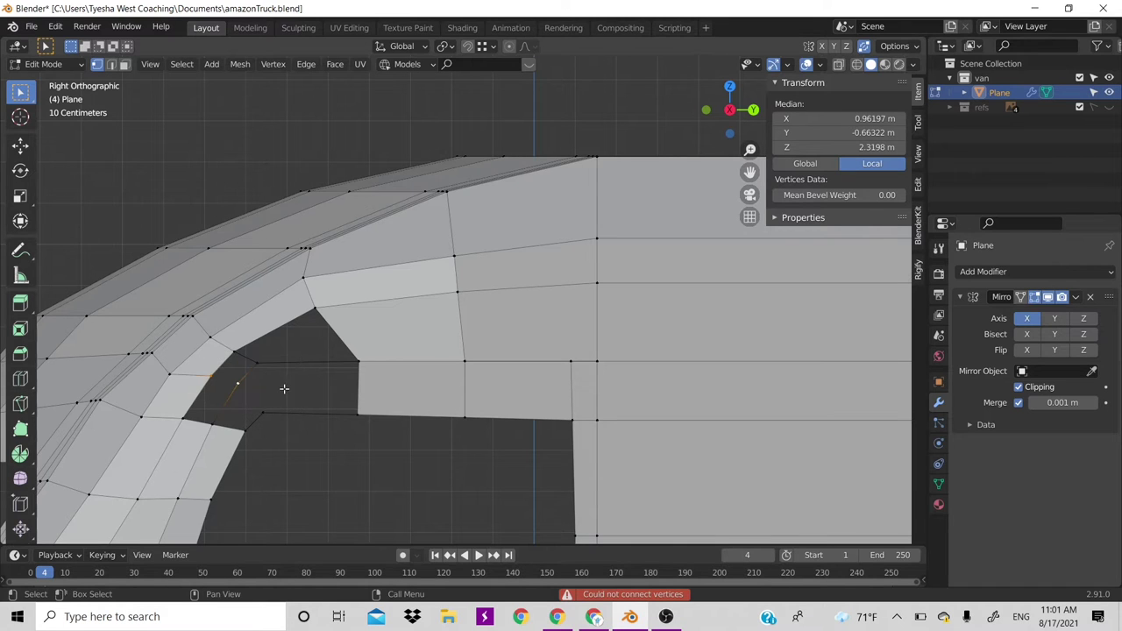
{"action": "key", "text": "ctrl+KP_Add"}
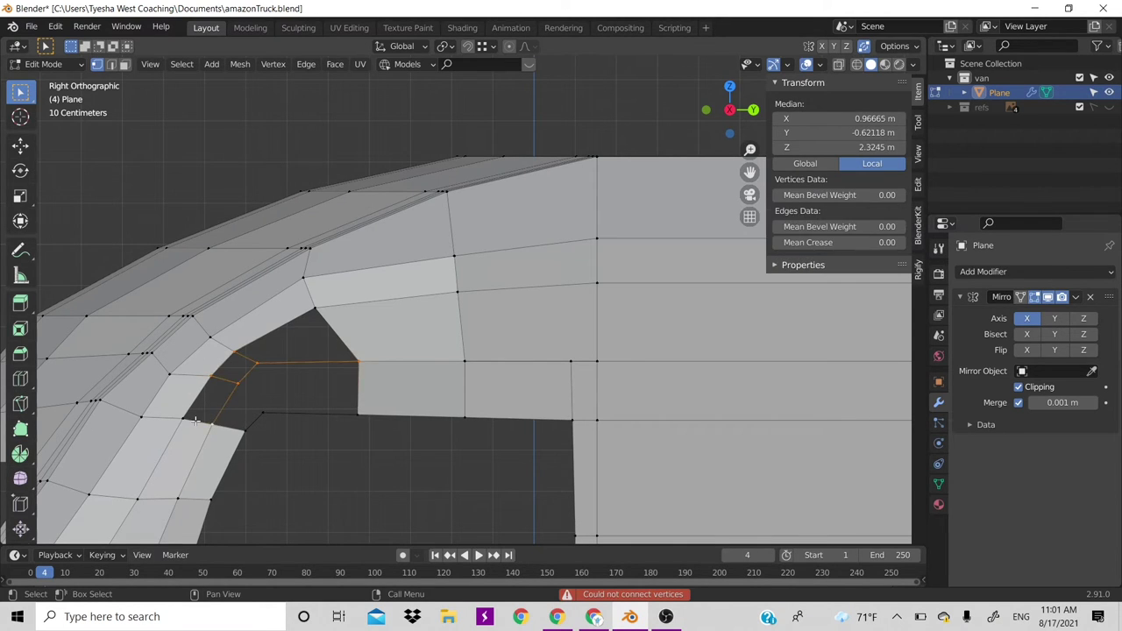
{"action": "key", "text": "f"}
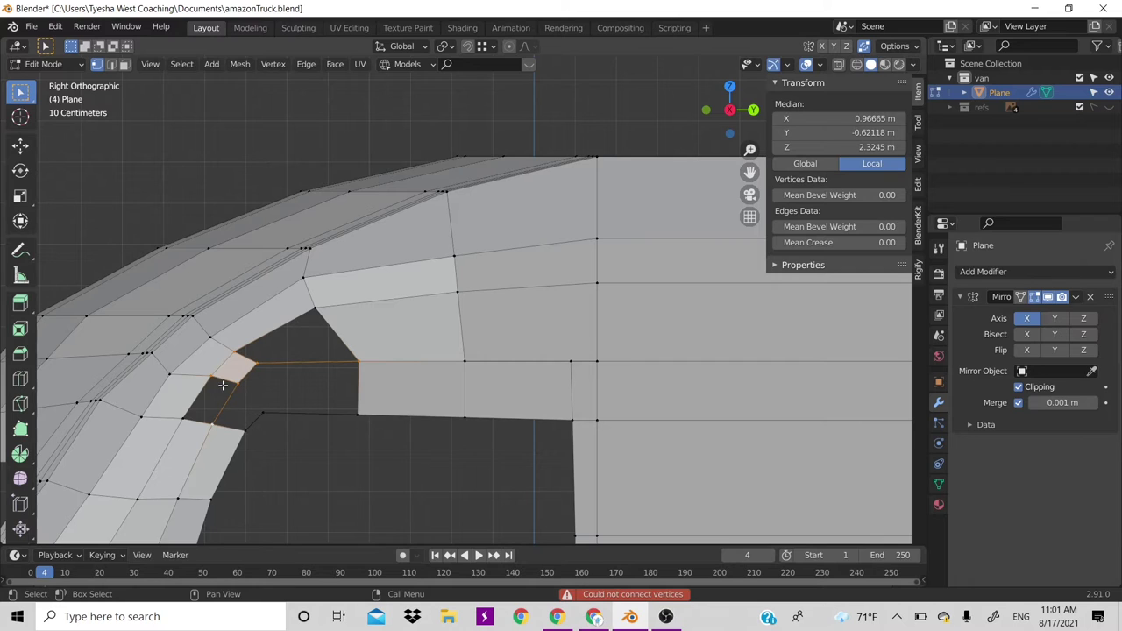
{"action": "left_click", "coordinate": [197, 402], "text": "shift"}
{"action": "key", "text": "f"}
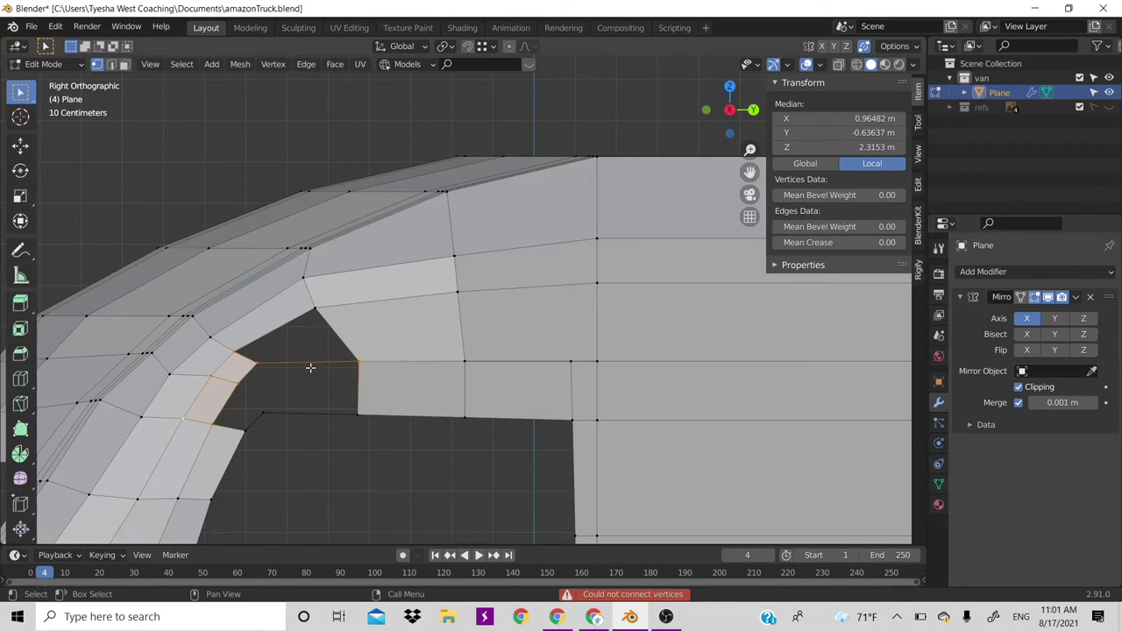
Fill a triangle between the window's new top edge and the upper corner vertex
{"action": "left_click", "coordinate": [254, 364]}
{"action": "left_click", "coordinate": [358, 362], "text": "shift"}
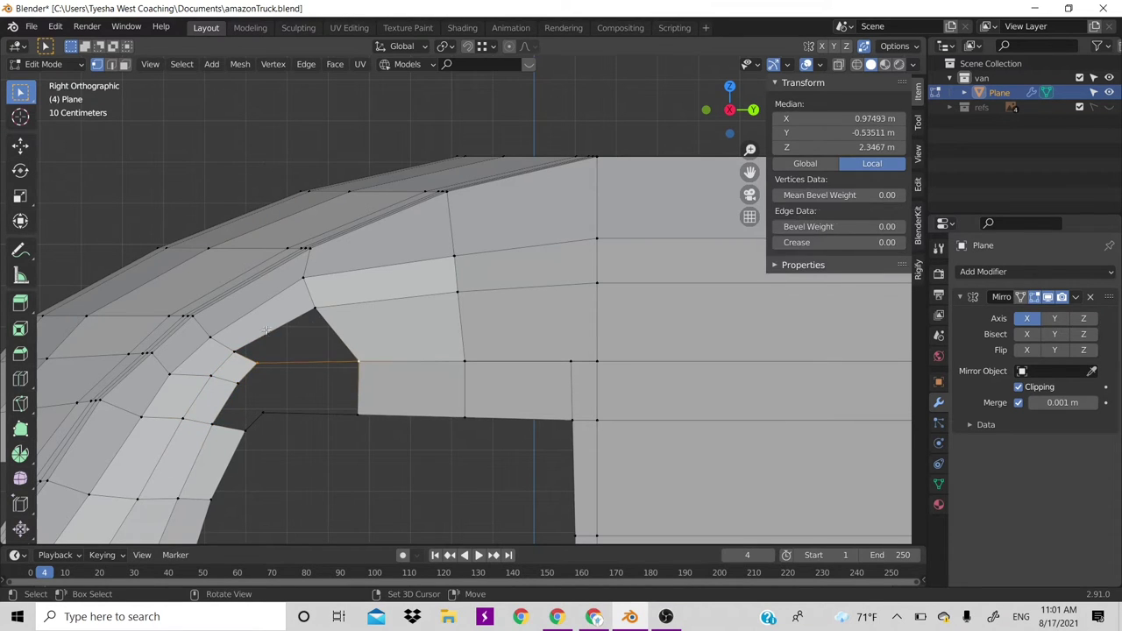
{"action": "left_click", "coordinate": [315, 308], "text": "shift"}
{"action": "key", "text": "f"}
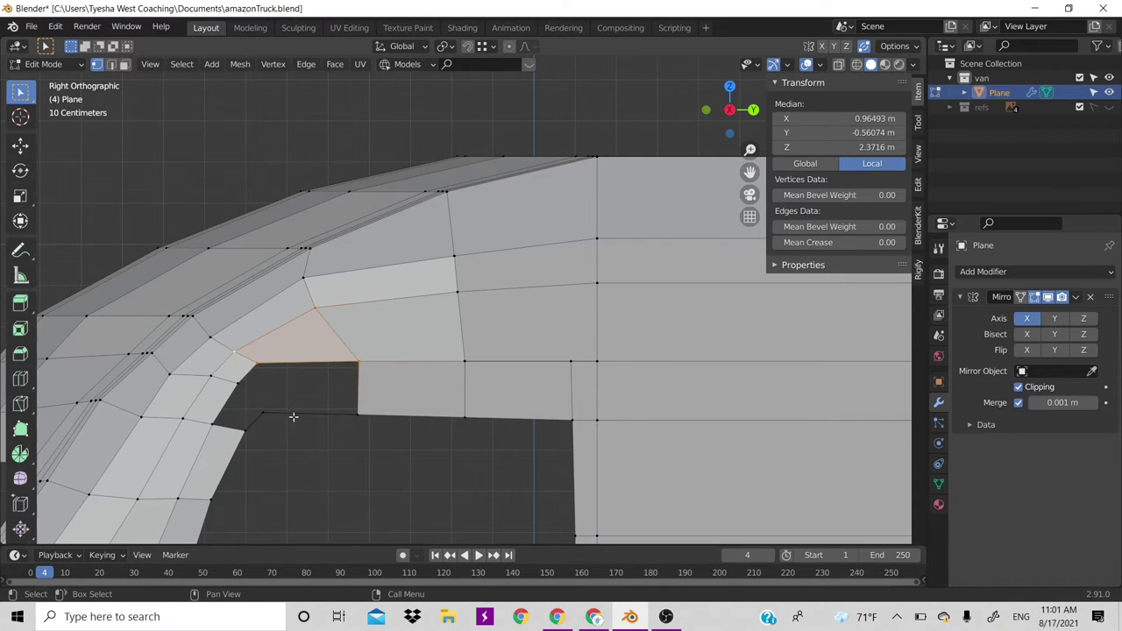
{"action": "left_click", "coordinate": [265, 410]}
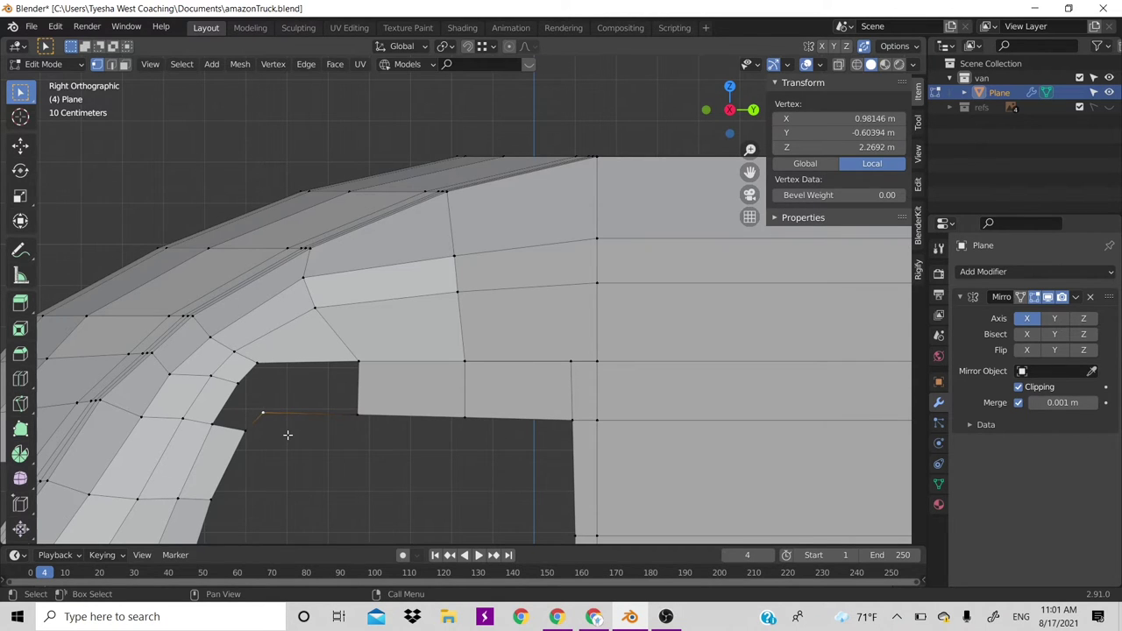
Delete the lower corner vertex and extrude new vertices to the window's lower corner
{"action": "key", "text": "x"}
{"action": "left_click", "coordinate": [288, 435]}
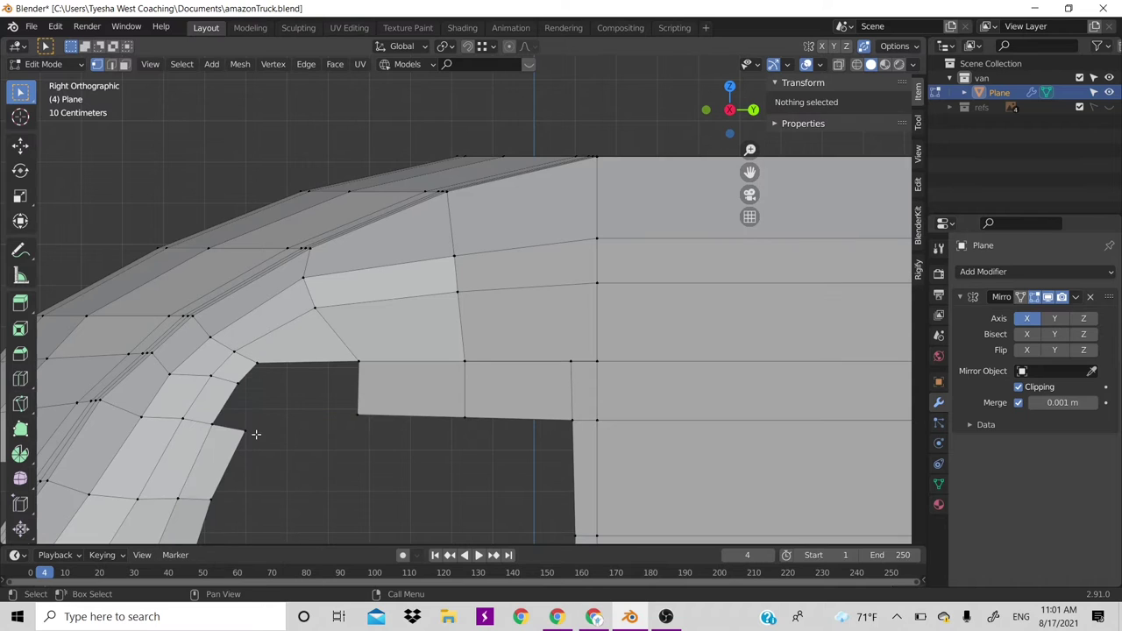
{"action": "left_click", "coordinate": [253, 434]}
{"action": "key", "text": "g"}
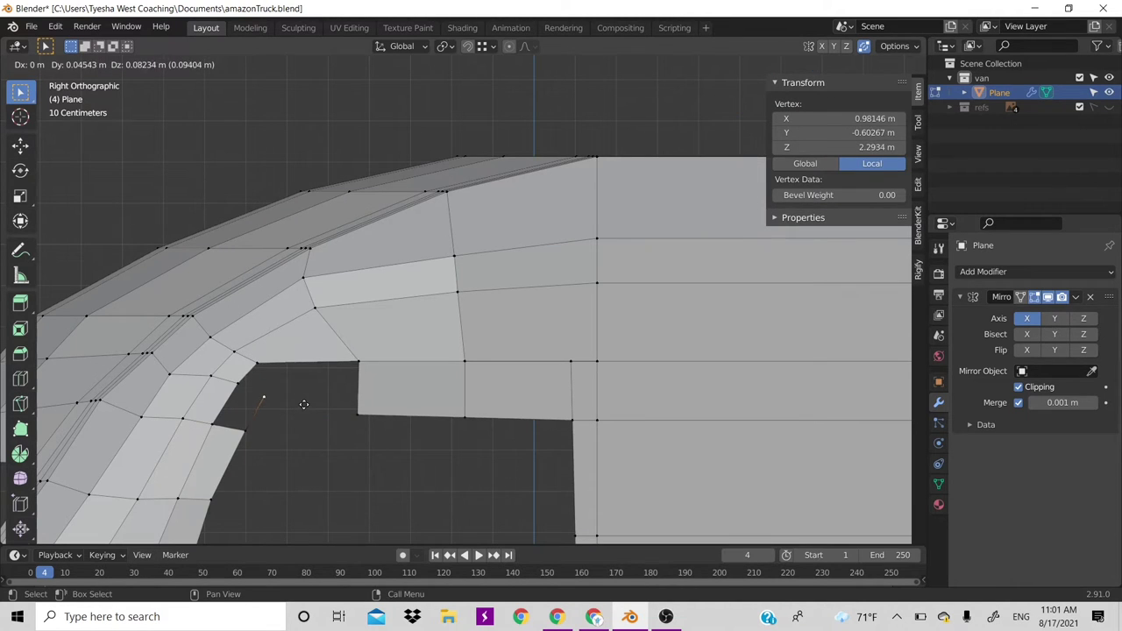
{"action": "left_click", "coordinate": [304, 404]}
{"action": "key", "text": "e"}
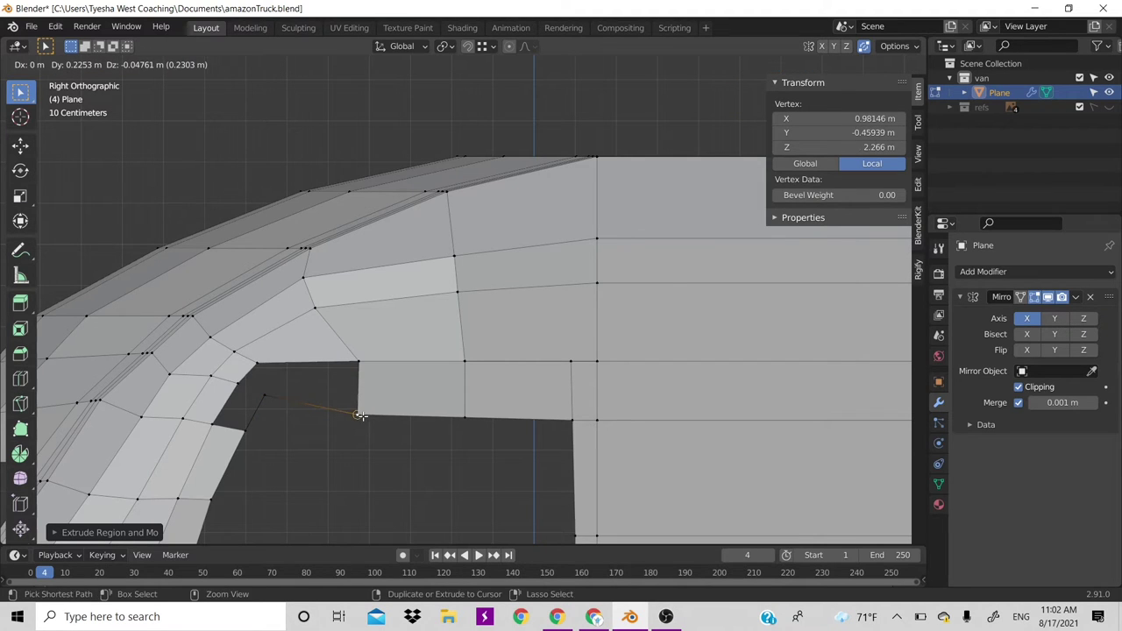
{"action": "left_click", "coordinate": [360, 415], "text": "ctrl"}
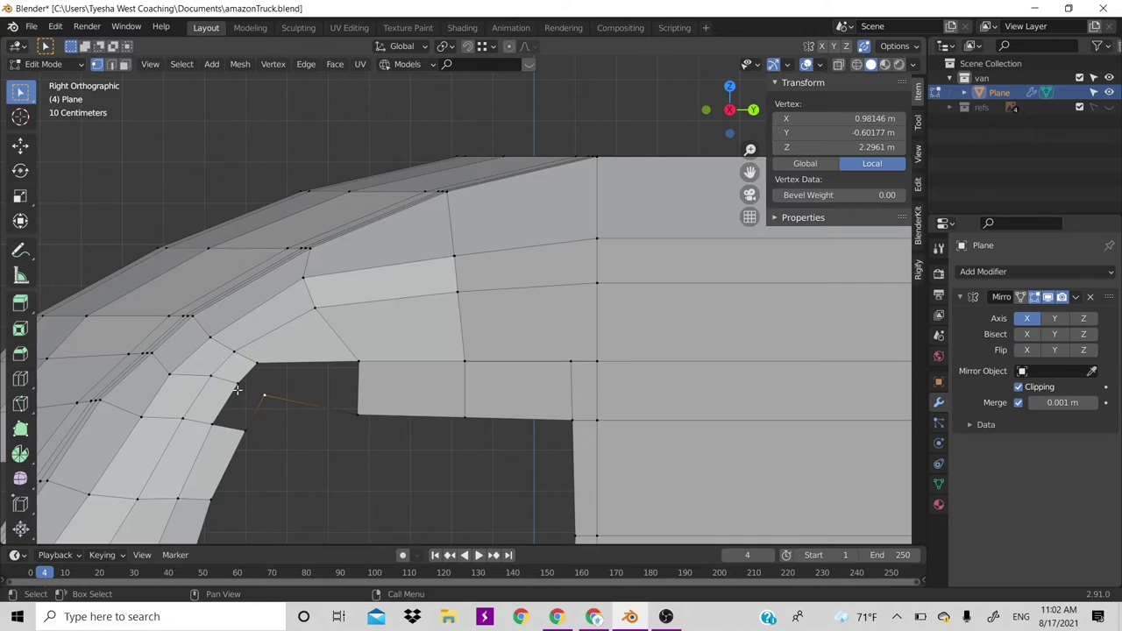
Undo a stray vertex, then move a vertex beside the pillar and extrude two vertices to the trim corner
{"action": "left_click", "coordinate": [238, 384], "text": "shift"}
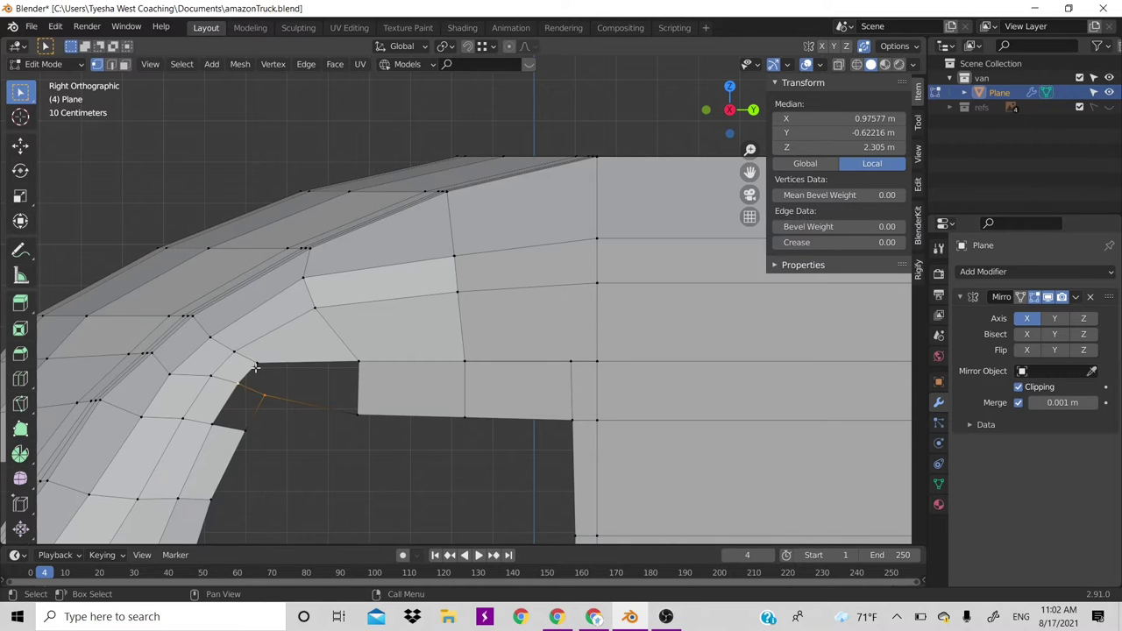
{"action": "left_click", "coordinate": [255, 368]}
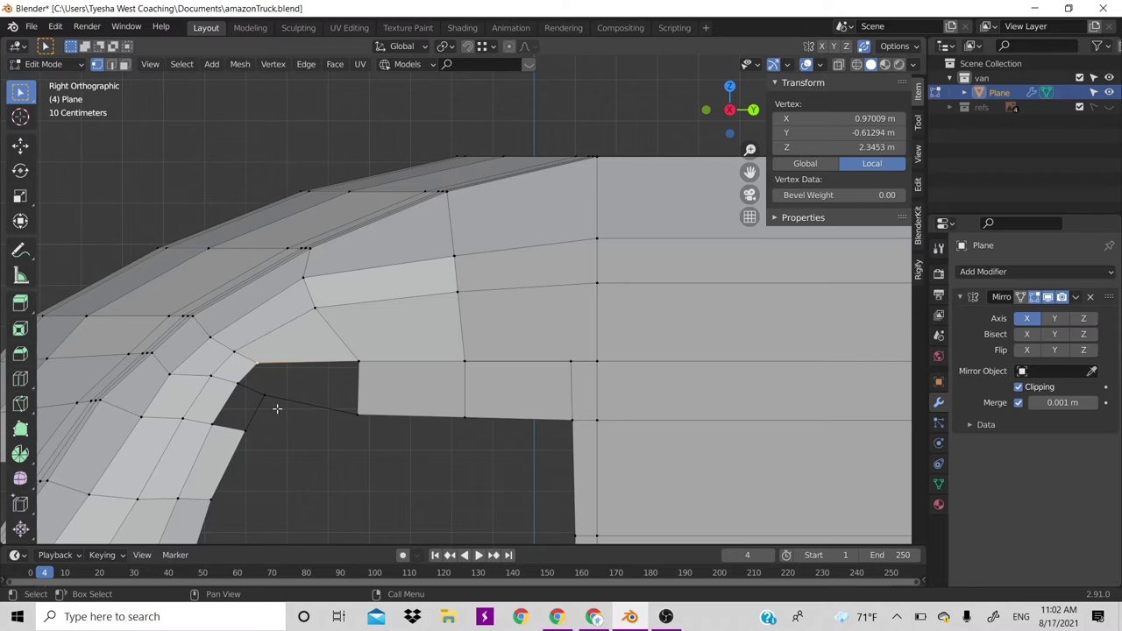
{"action": "left_click", "coordinate": [277, 409]}
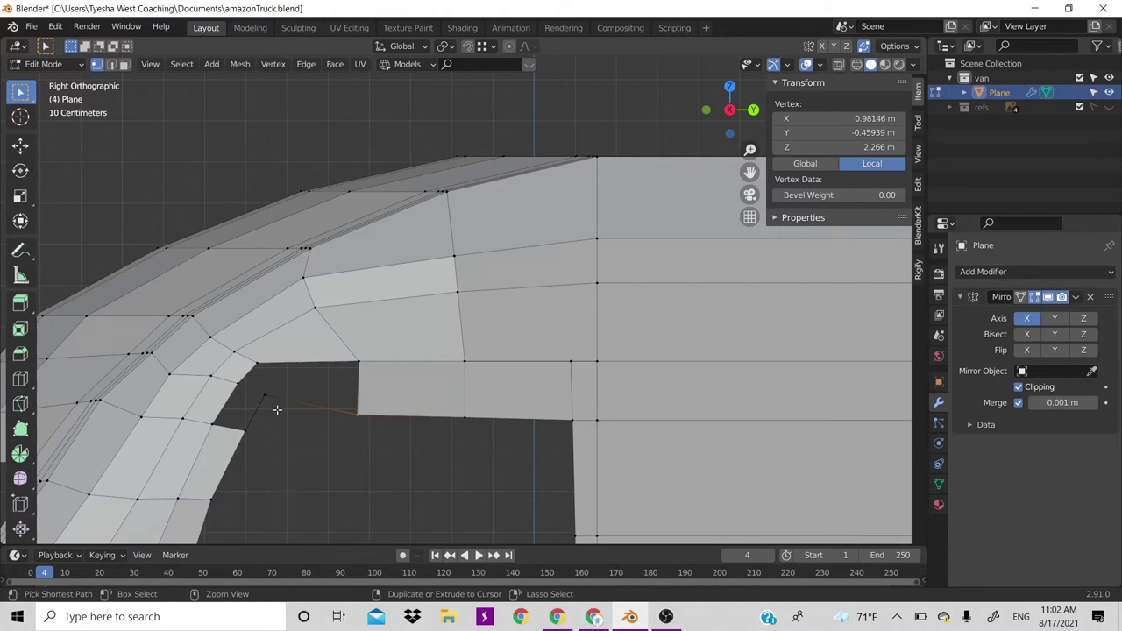
{"action": "key", "text": "ctrl+z"}
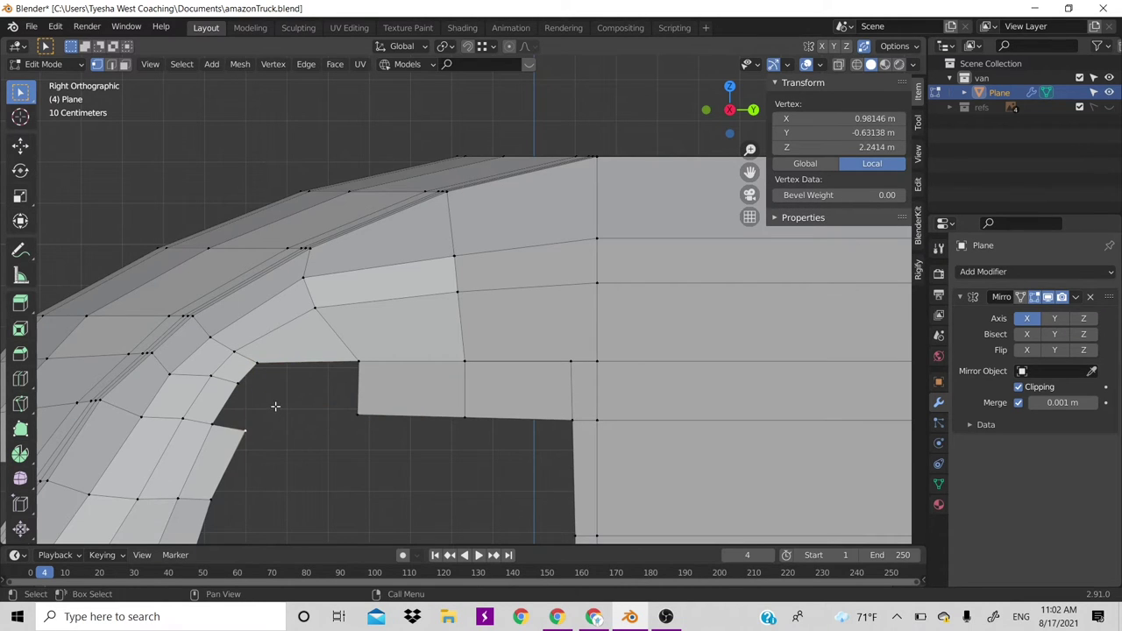
{"action": "key", "text": "g"}
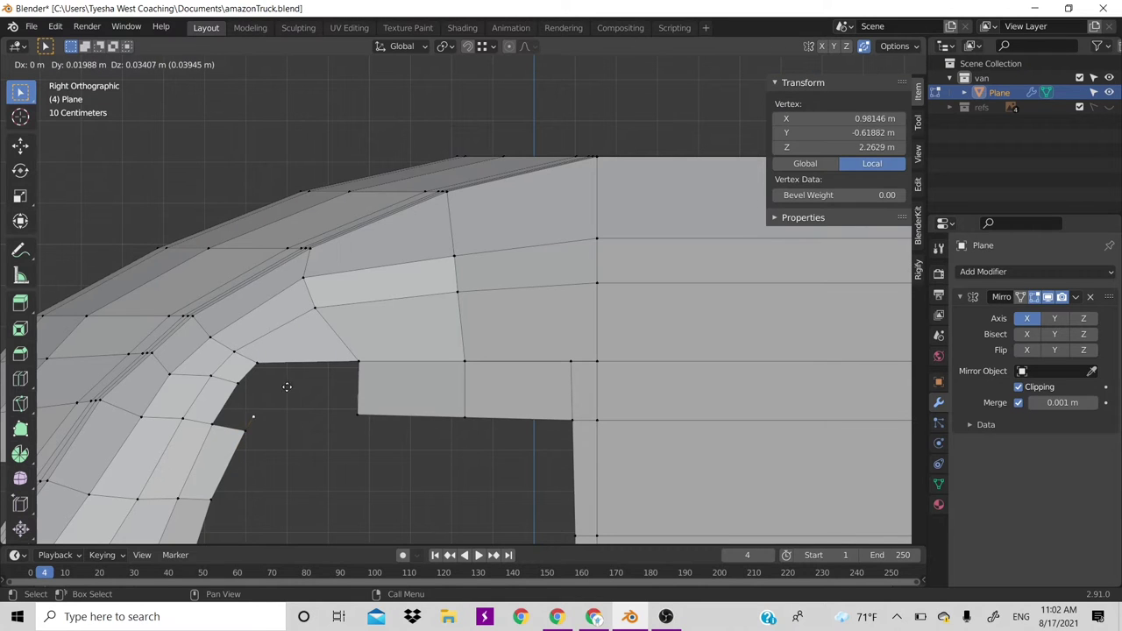
{"action": "left_click", "coordinate": [294, 373]}
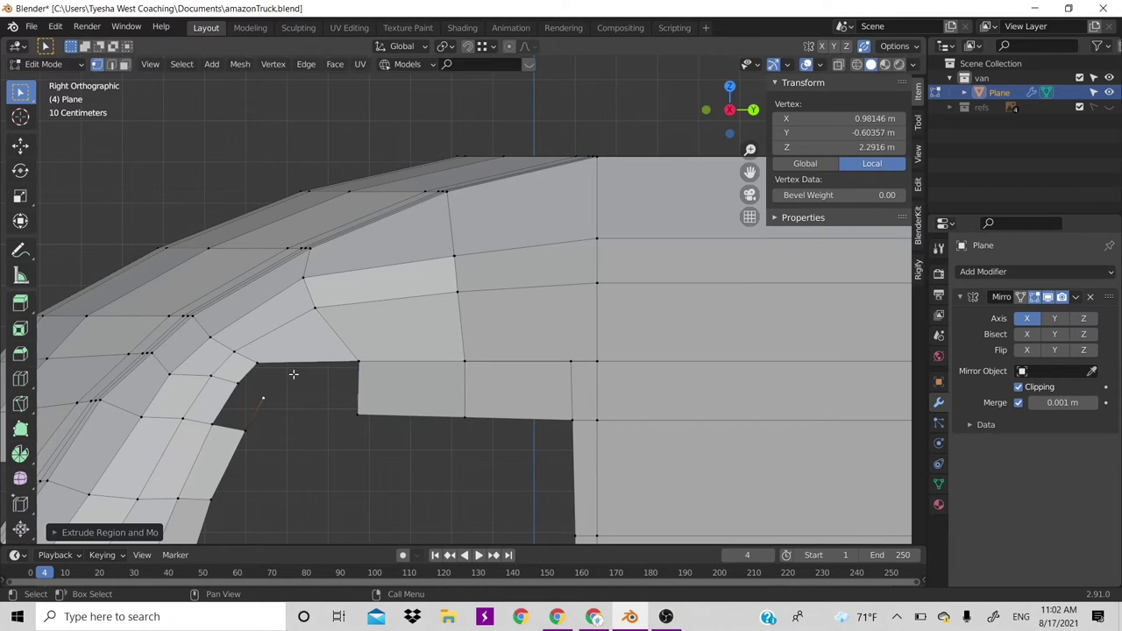
{"action": "key", "text": "e"}
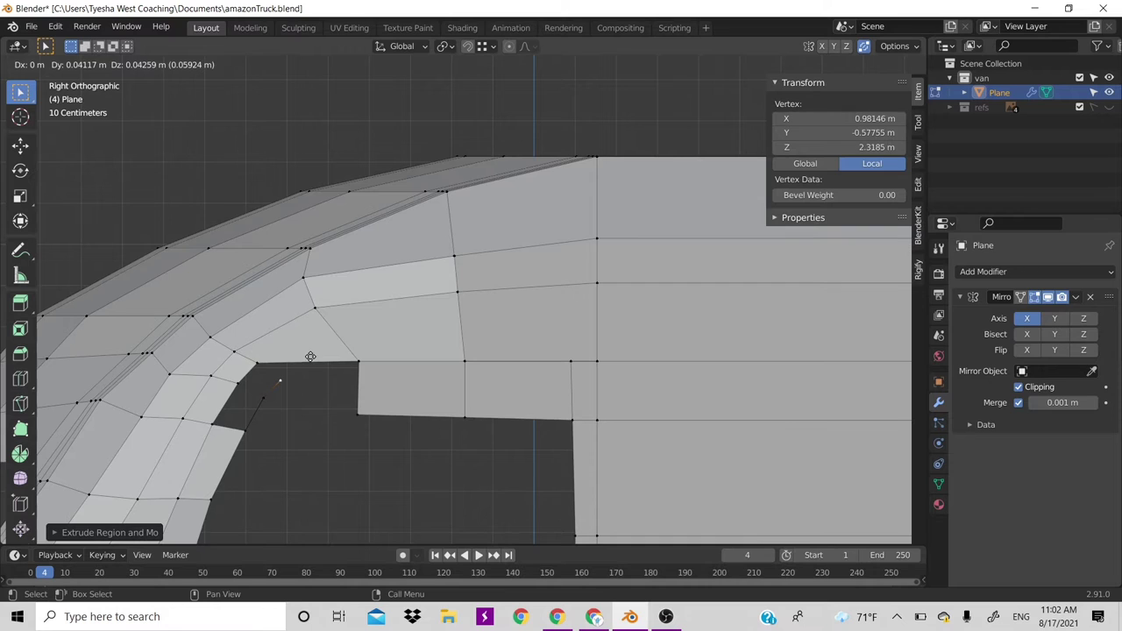
{"action": "left_click", "coordinate": [311, 358]}
{"action": "key", "text": "e"}
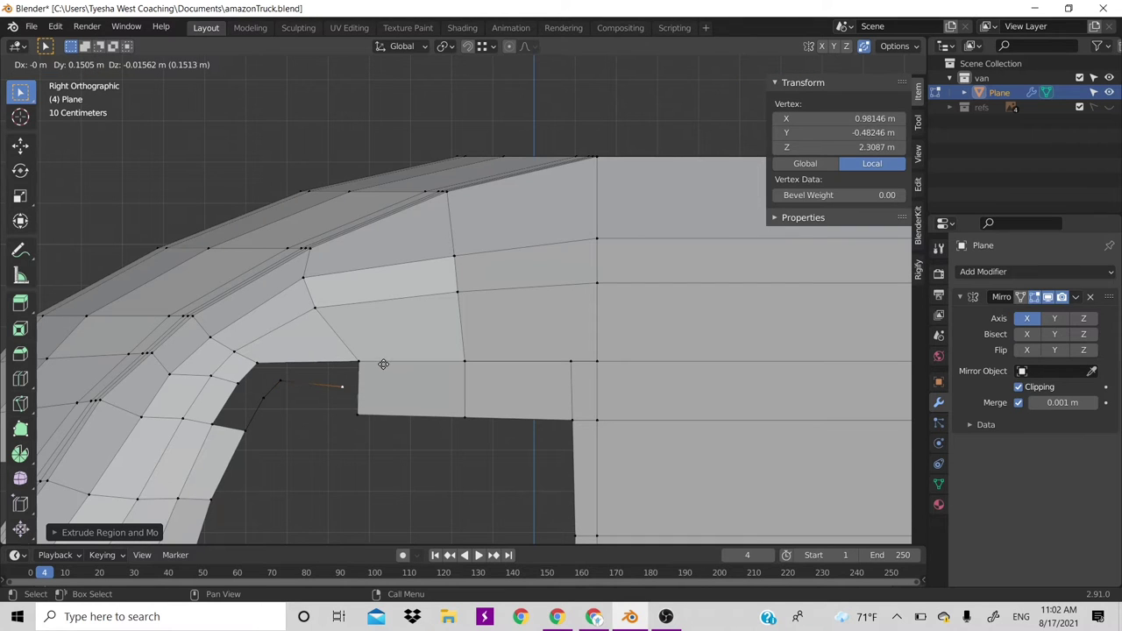
{"action": "left_click", "coordinate": [359, 415]}
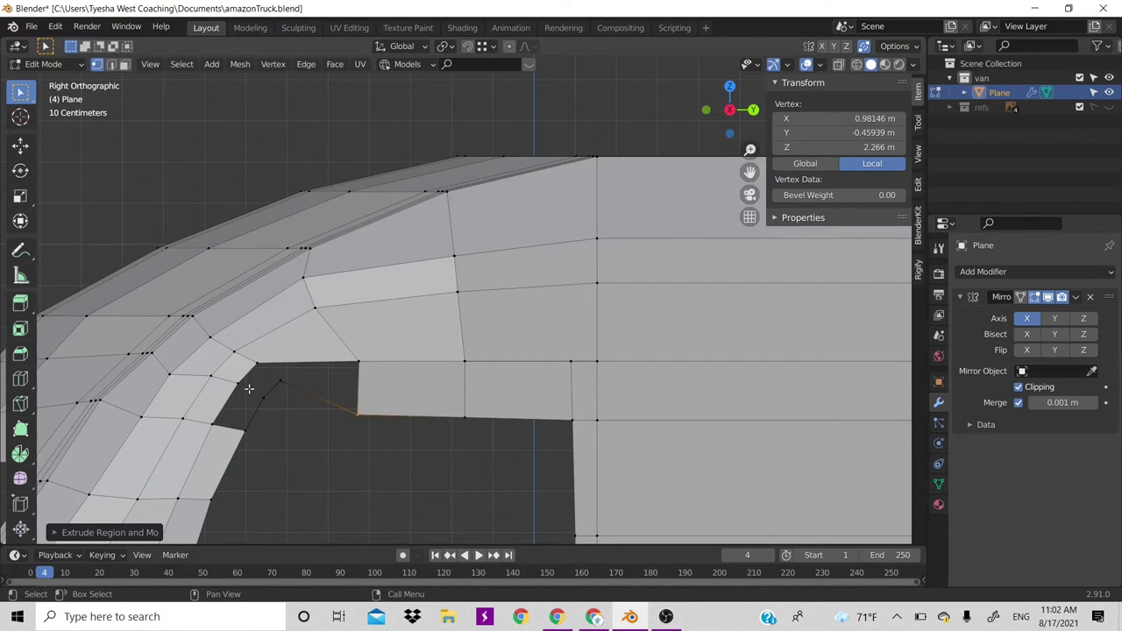
Move the corner vertex onto the pillar and fill the gap with a new face
{"action": "left_click", "coordinate": [262, 397]}
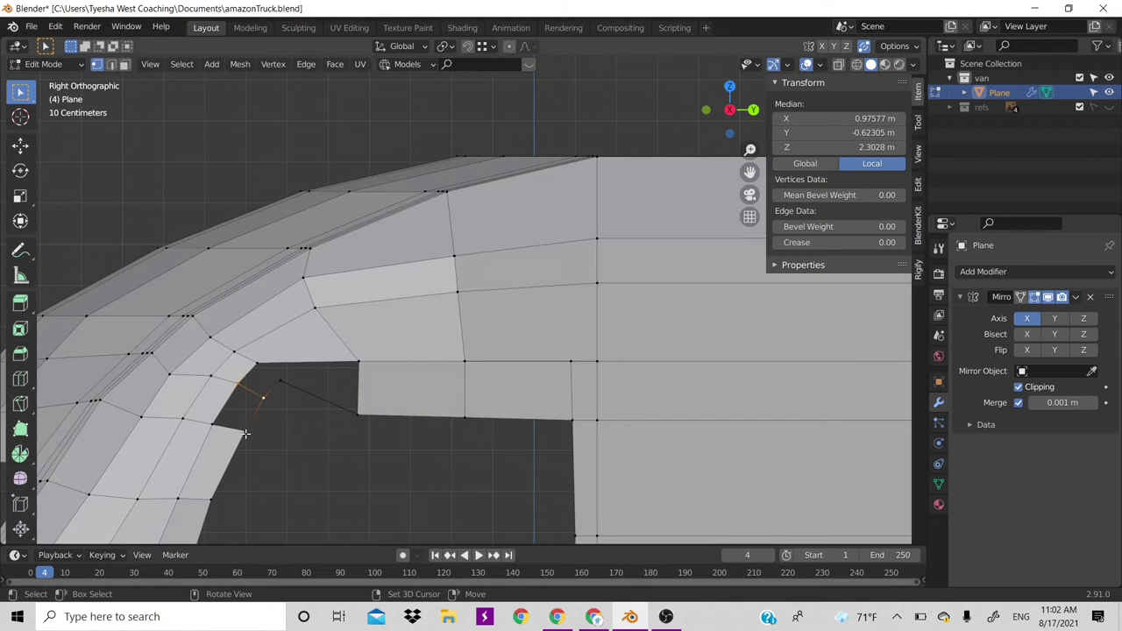
{"action": "left_click", "coordinate": [213, 424], "text": "shift"}
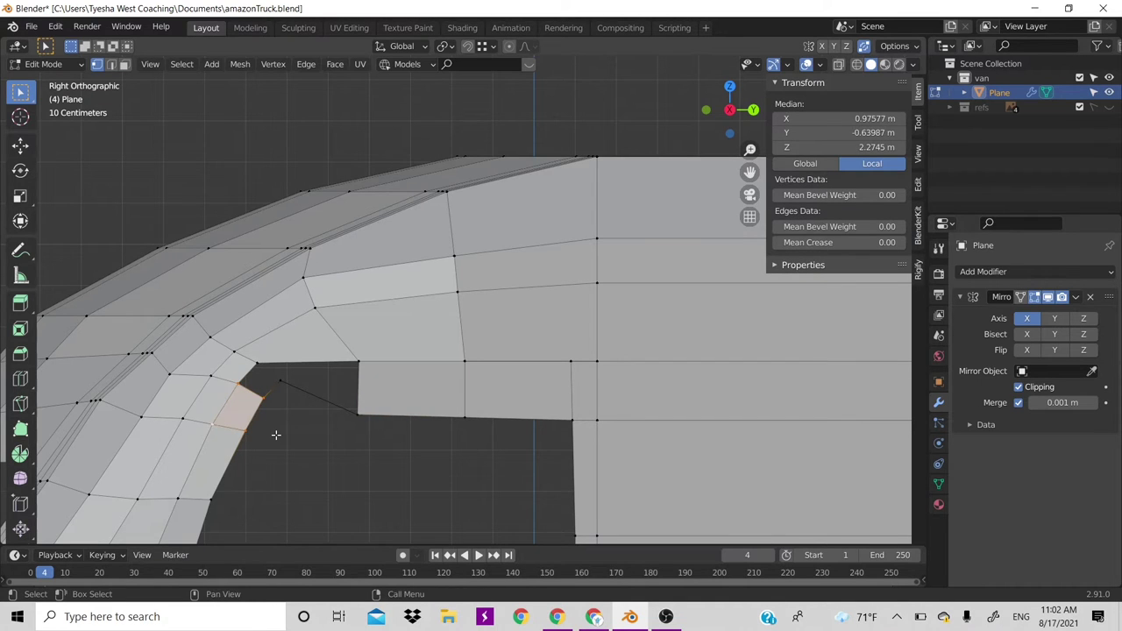
{"action": "left_click", "coordinate": [258, 390]}
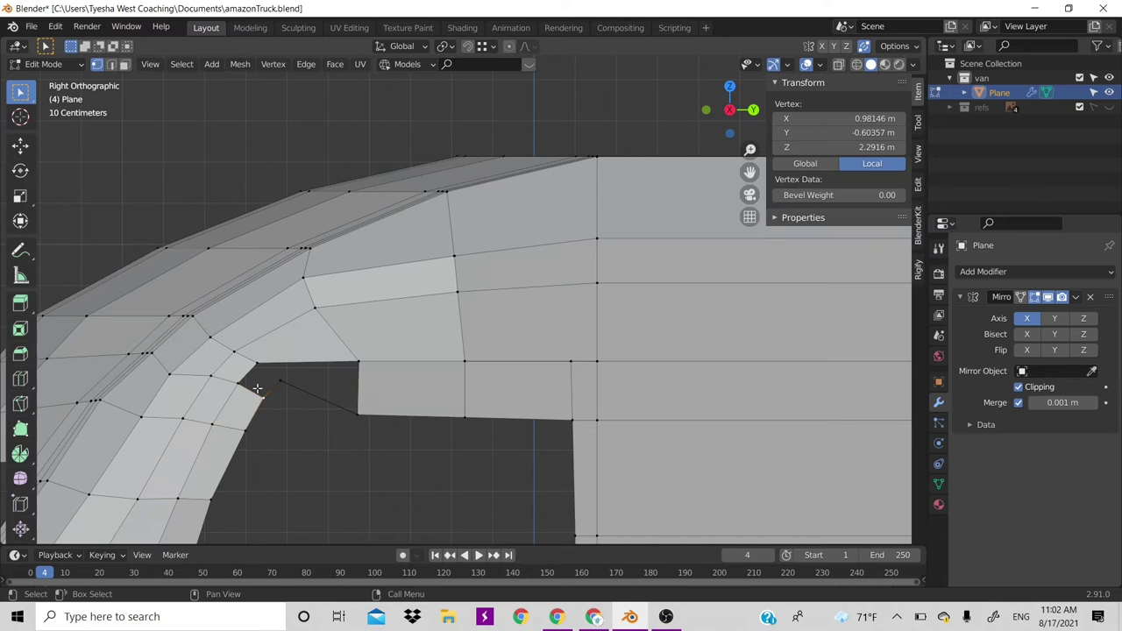
{"action": "left_click", "coordinate": [277, 384], "text": "shift"}
{"action": "left_click", "coordinate": [253, 398], "text": "shift"}
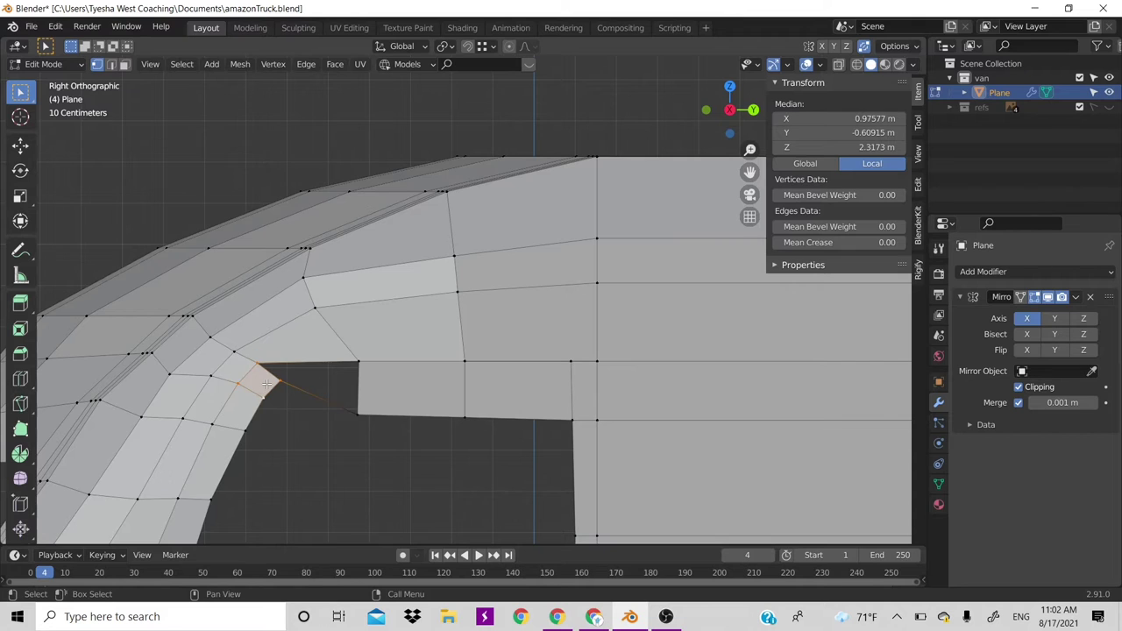
{"action": "left_click", "coordinate": [277, 383]}
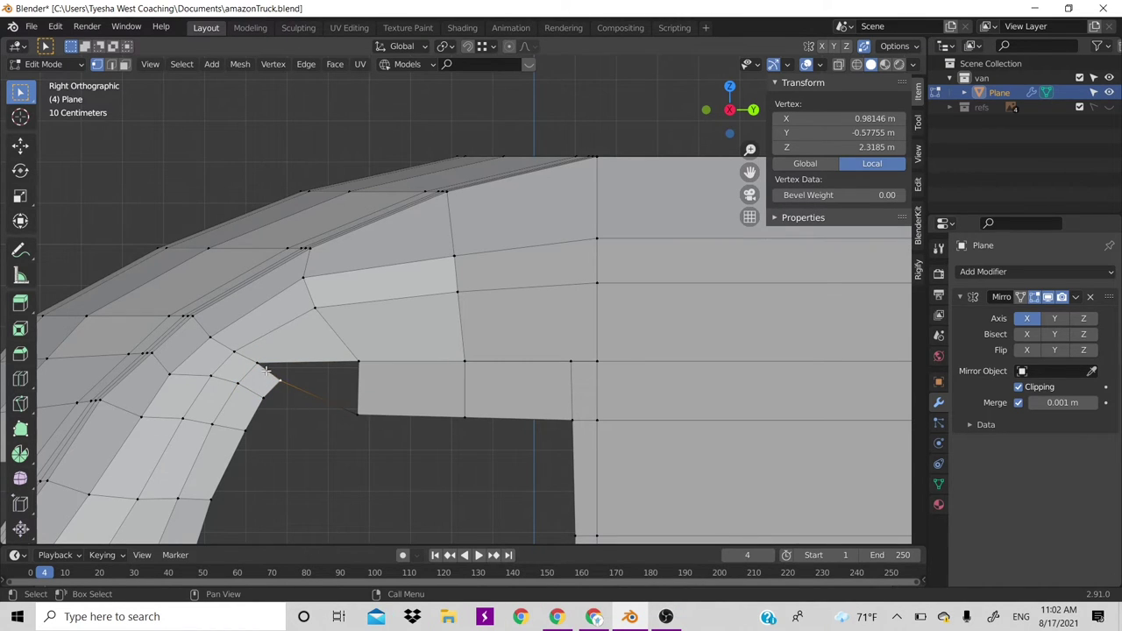
{"action": "left_click_drag", "start_coordinate": [267, 372], "coordinate": [260, 366]}
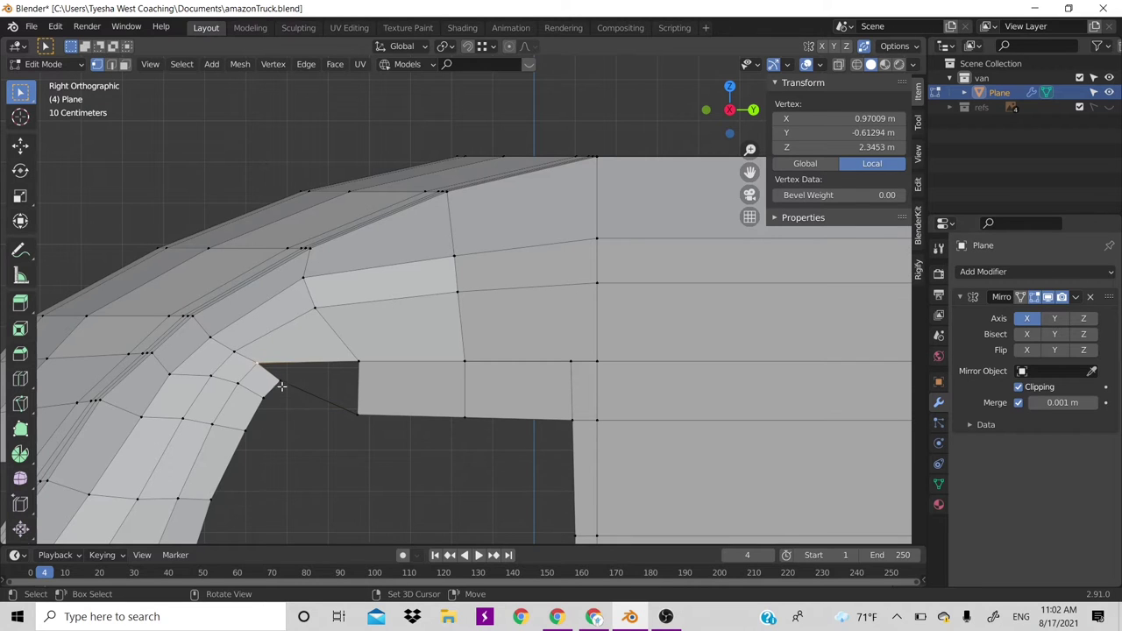
{"action": "left_click", "coordinate": [347, 404], "text": "shift"}
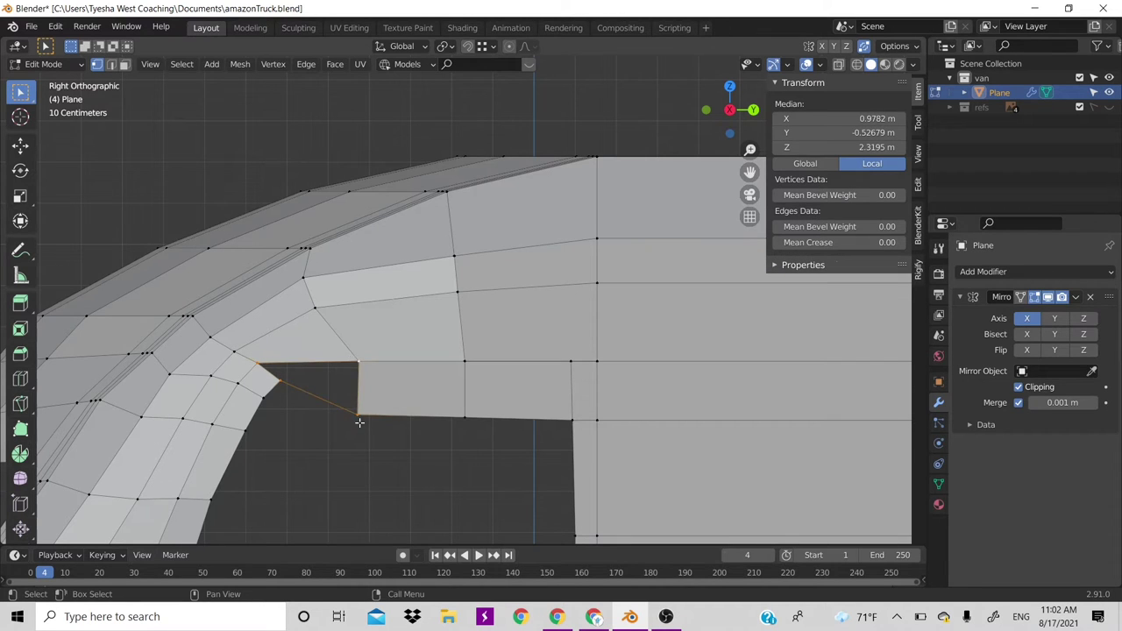
{"action": "key", "text": "f"}
Reposition the new face's corner vertices to tidy the pillar corner
{"action": "left_click", "coordinate": [282, 390]}
{"action": "key", "text": "g"}
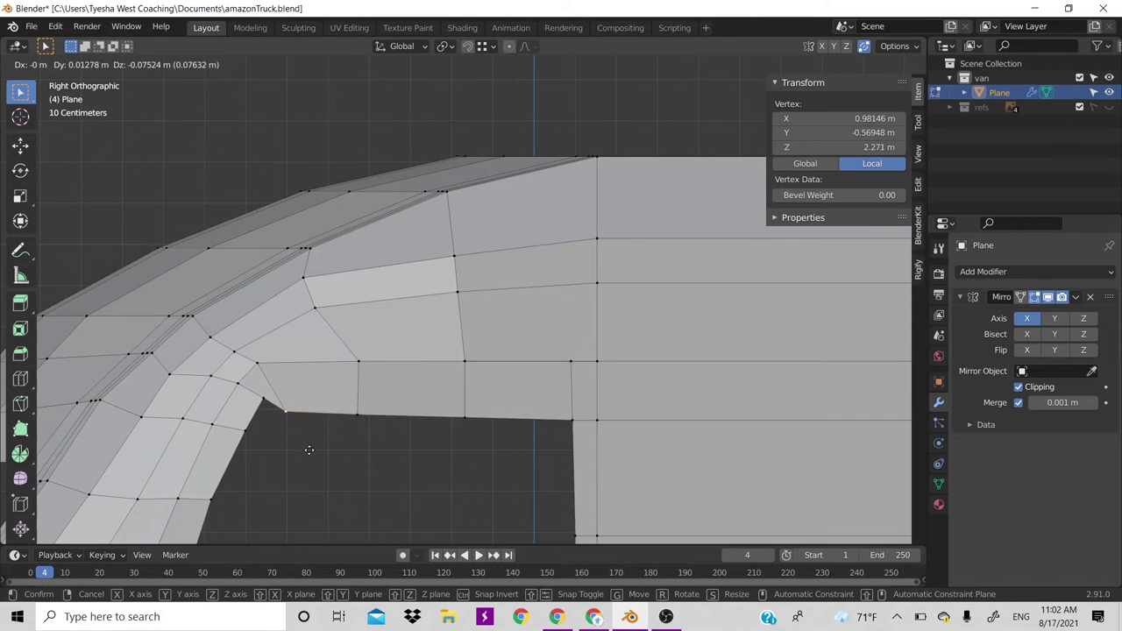
{"action": "left_click", "coordinate": [251, 390]}
{"action": "left_click", "coordinate": [263, 401]}
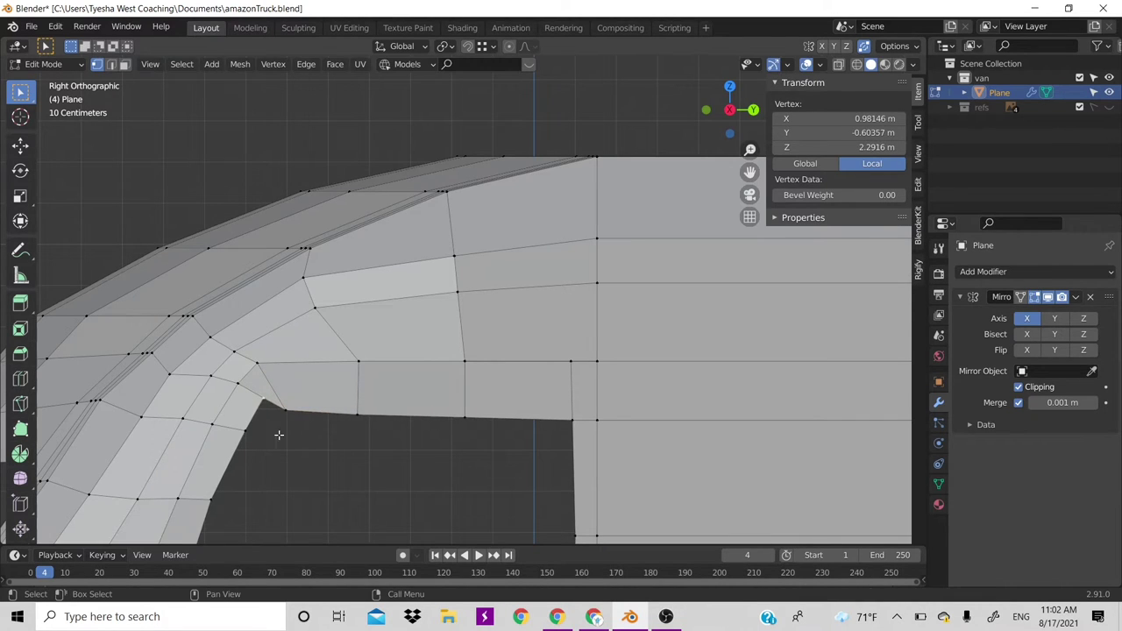
{"action": "key", "text": "g"}
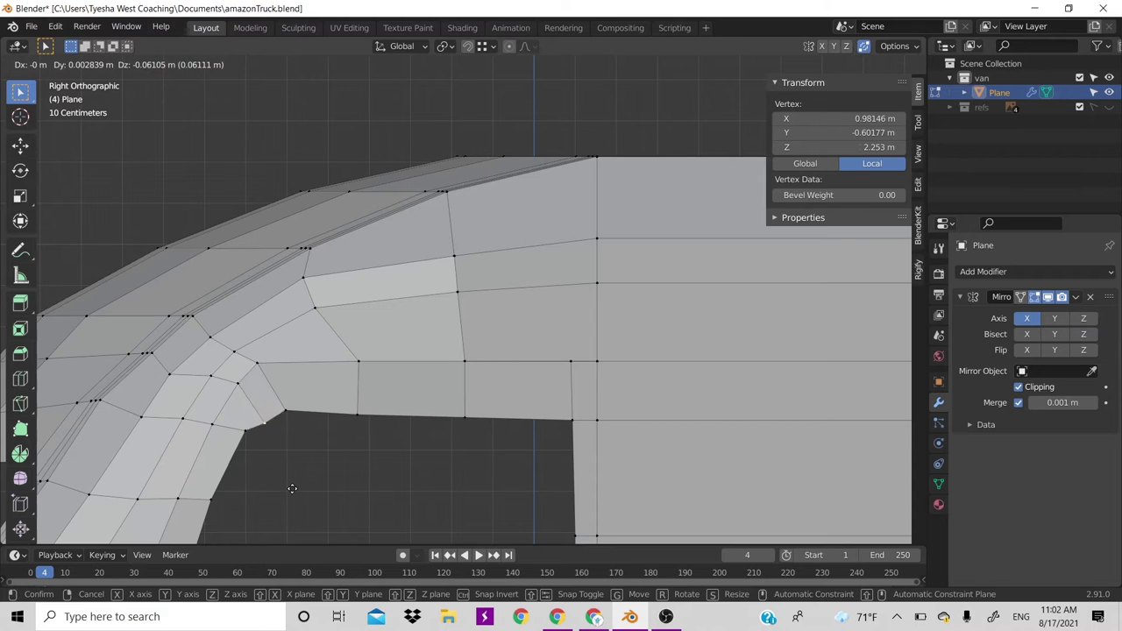
{"action": "left_click", "coordinate": [290, 484]}
{"action": "left_click", "coordinate": [247, 434]}
Nudge the last corner vertex and briefly toggle the blueprint reference images
{"action": "key", "text": "g"}
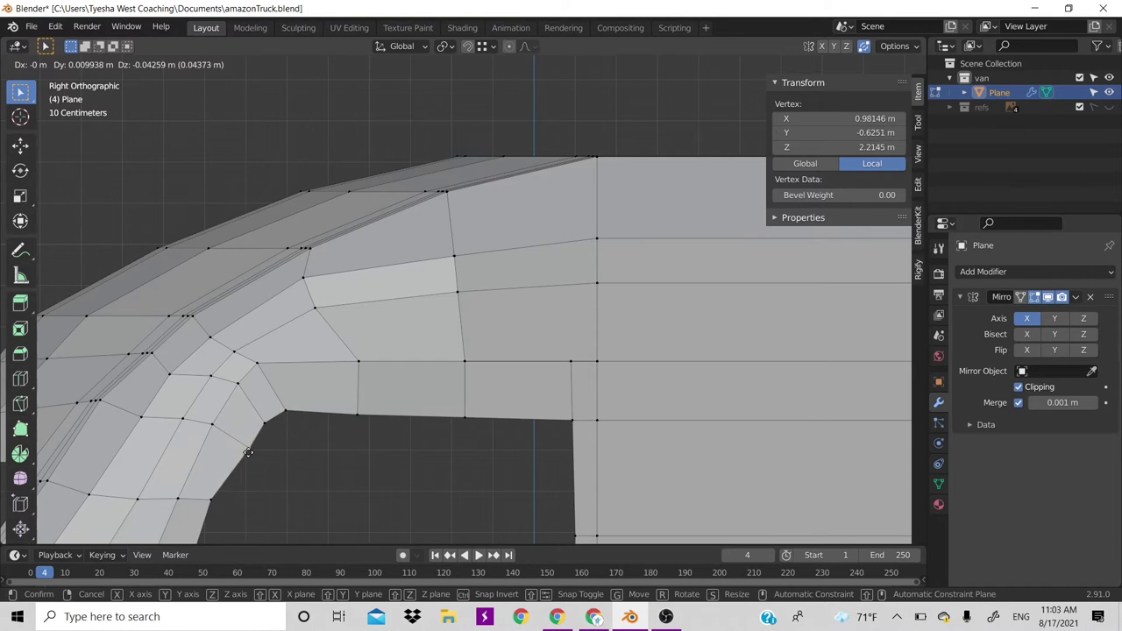
{"action": "left_click", "coordinate": [243, 444]}
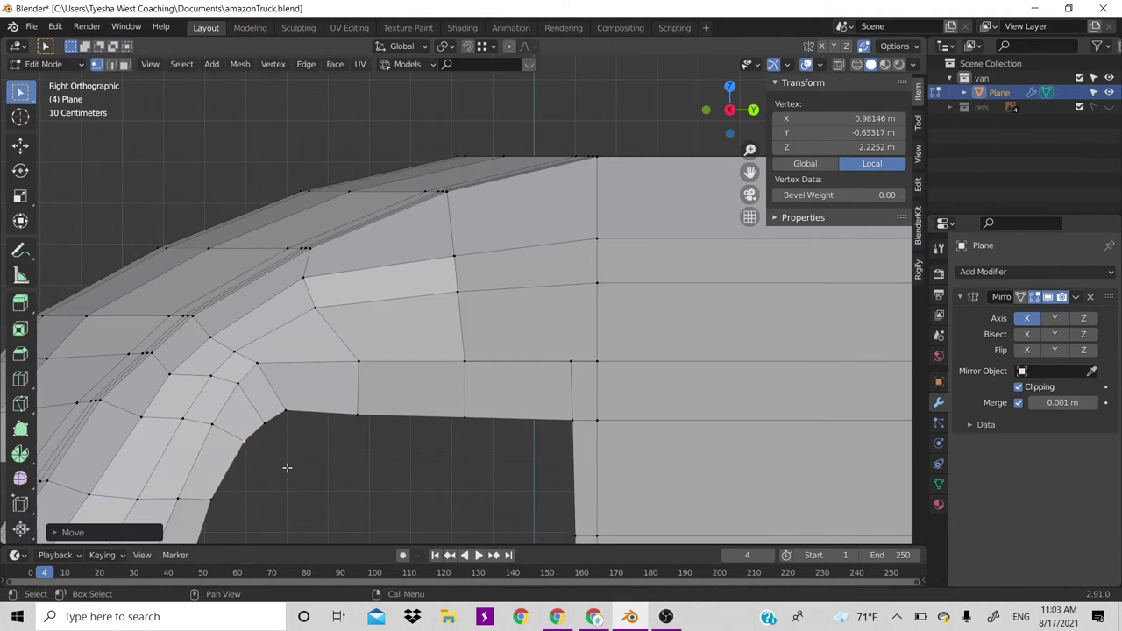
{"action": "scroll", "coordinate": [285, 466], "scroll_direction": "down", "scroll_amount": 2}
{"action": "scroll", "coordinate": [285, 467], "scroll_direction": "down", "scroll_amount": 2}
{"action": "scroll", "coordinate": [285, 467], "scroll_direction": "down", "scroll_amount": 2}
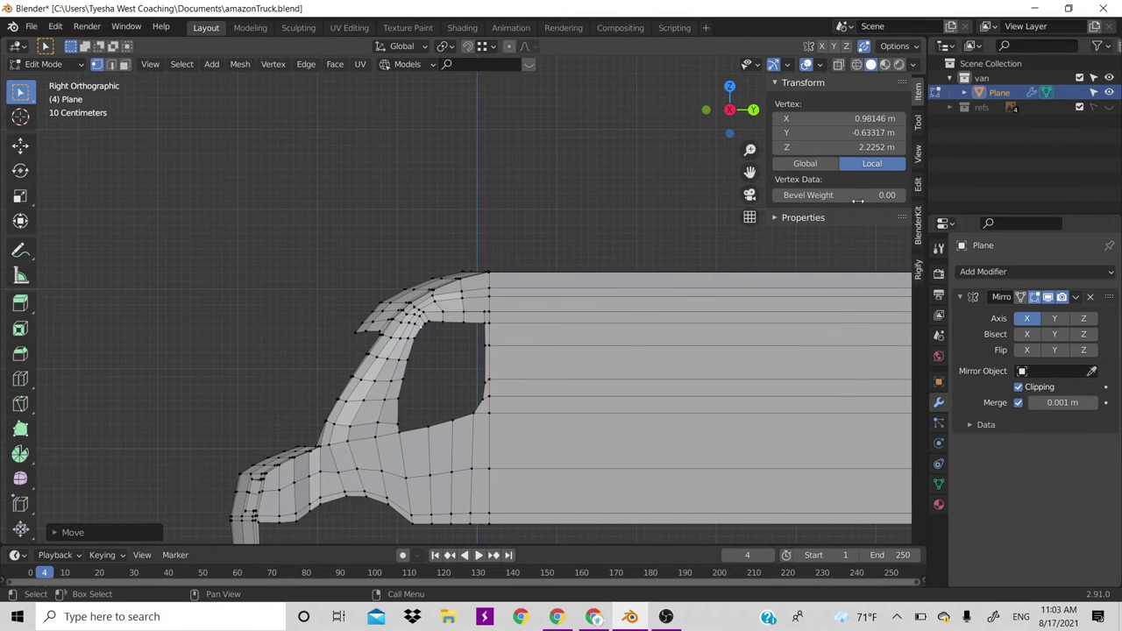
{"action": "left_click", "coordinate": [1108, 108]}
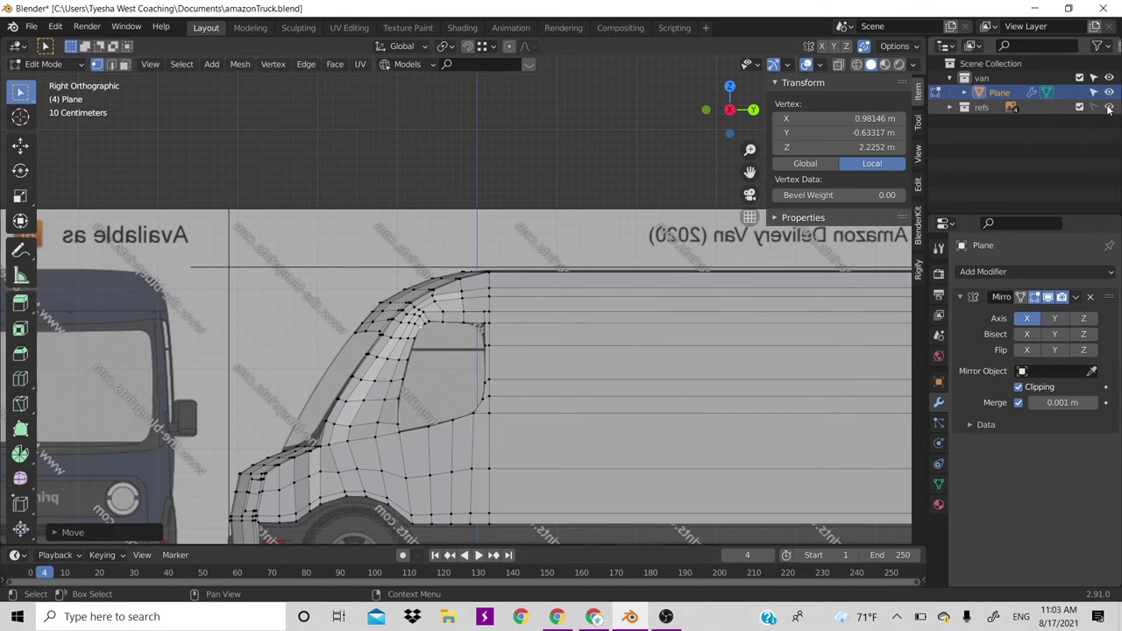
{"action": "left_click", "coordinate": [1108, 108]}
{"action": "scroll", "coordinate": [602, 457], "scroll_direction": "down", "scroll_amount": 2}
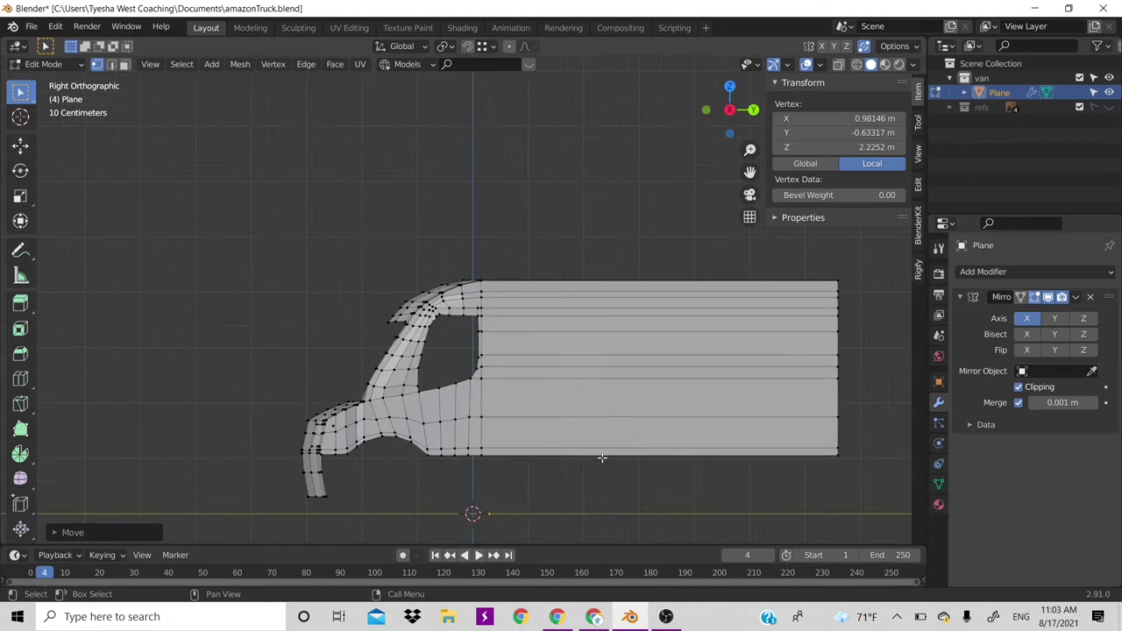
{"action": "scroll", "coordinate": [602, 457], "scroll_direction": "down", "scroll_amount": 3}
In perspective, shift the roof corner vertex along X and lower it slightly
{"action": "left_click_drag", "start_coordinate": [730, 102], "coordinate": [675, 281]}
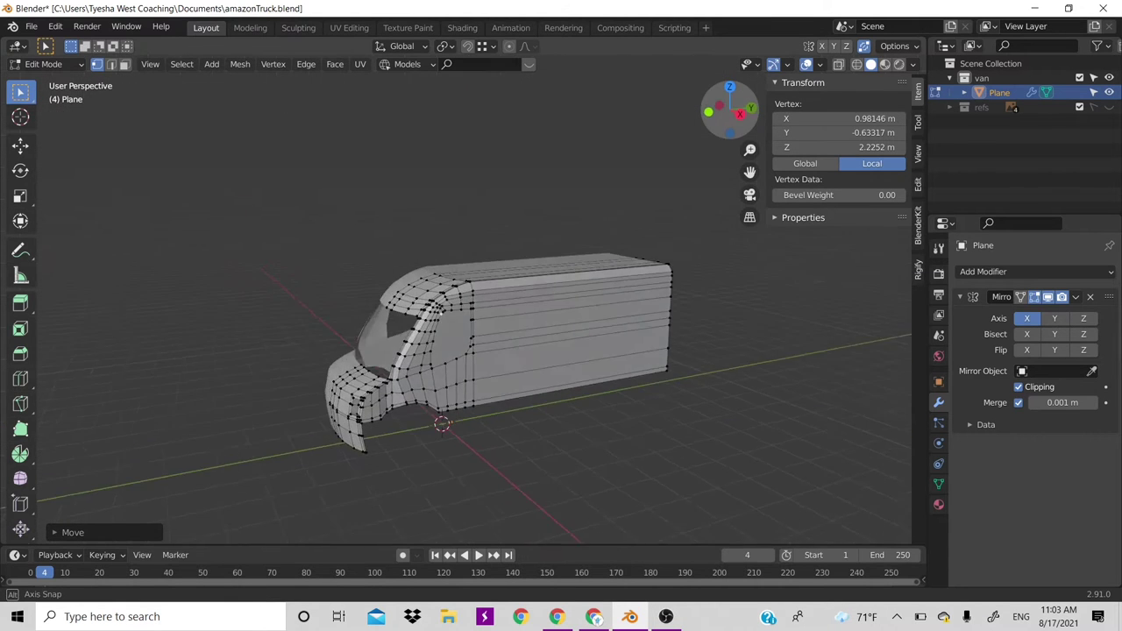
{"action": "left_click", "coordinate": [689, 298]}
{"action": "scroll", "coordinate": [690, 298], "scroll_direction": "up", "scroll_amount": 3}
{"action": "scroll", "coordinate": [689, 298], "scroll_direction": "up", "scroll_amount": 2}
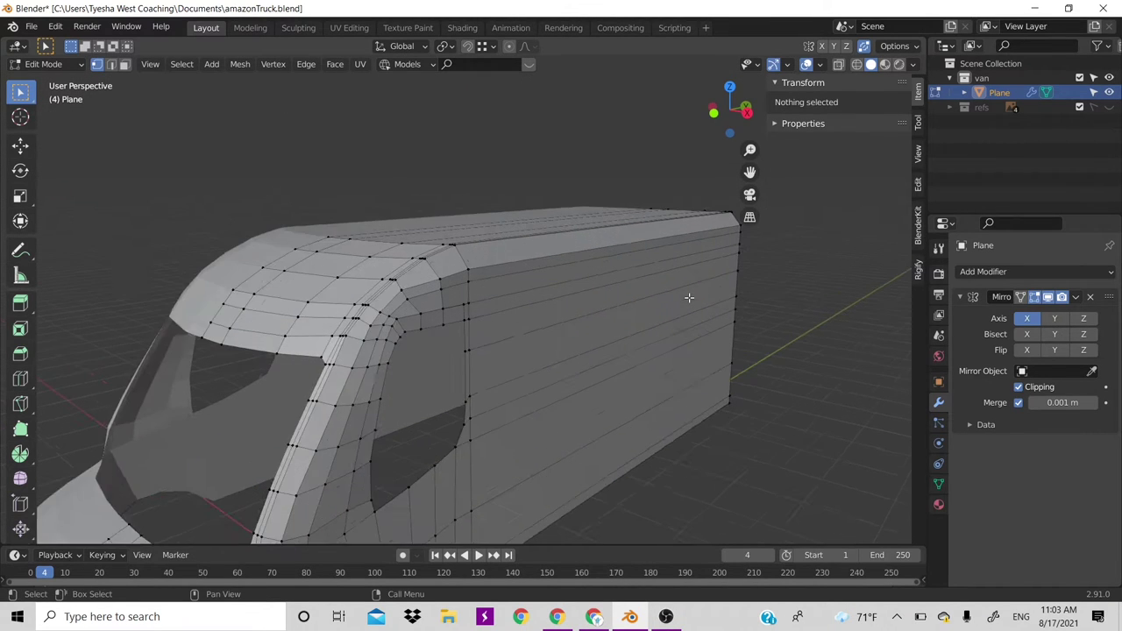
{"action": "scroll", "coordinate": [690, 298], "scroll_direction": "up", "scroll_amount": 2}
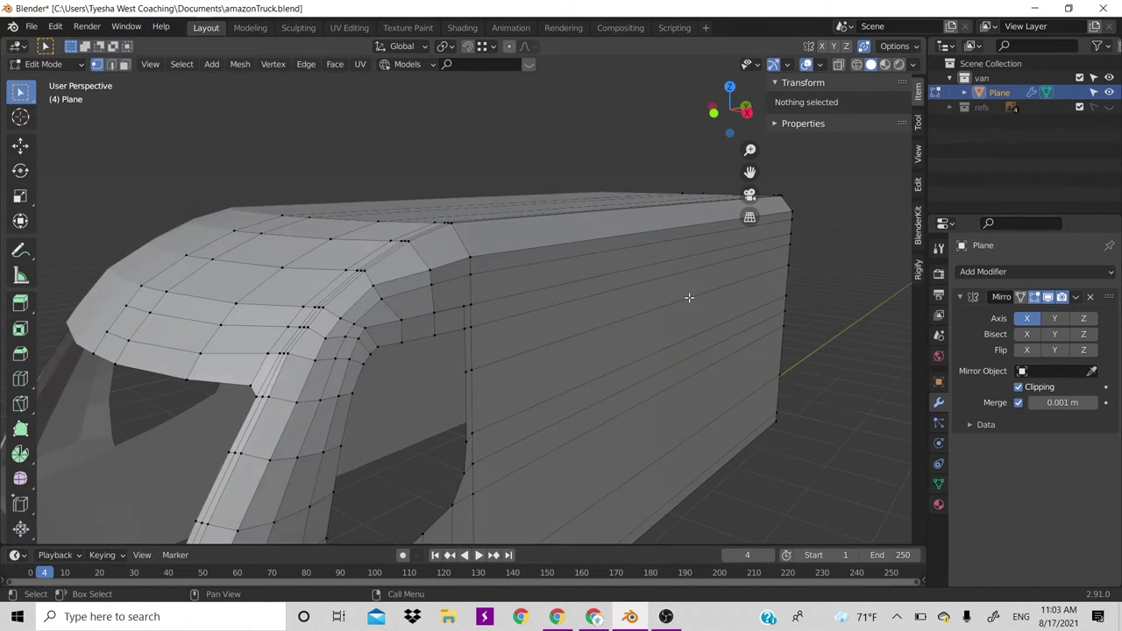
{"action": "left_click", "coordinate": [431, 272]}
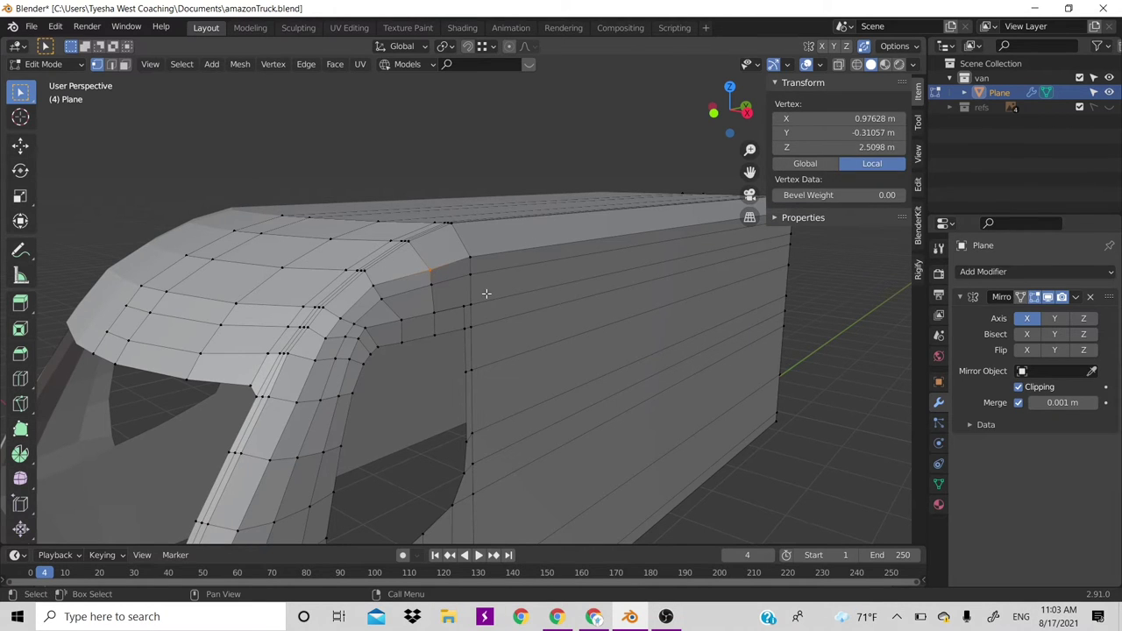
{"action": "key", "text": "g"}
{"action": "key", "text": "x"}
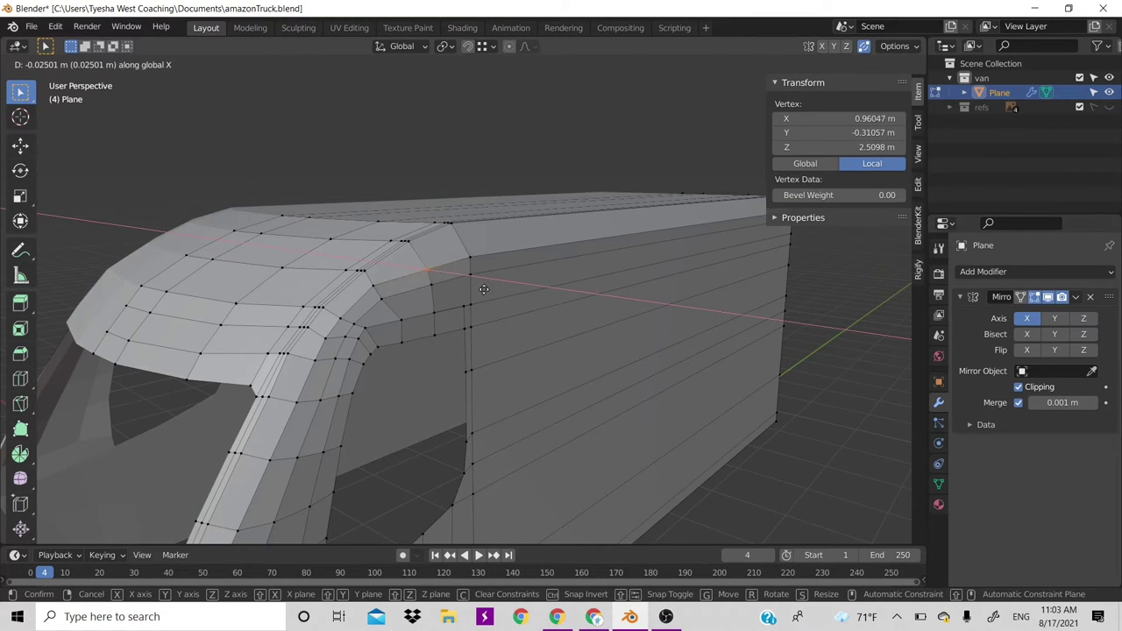
{"action": "left_click", "coordinate": [484, 290]}
{"action": "key", "text": "g"}
{"action": "left_click", "coordinate": [449, 293]}
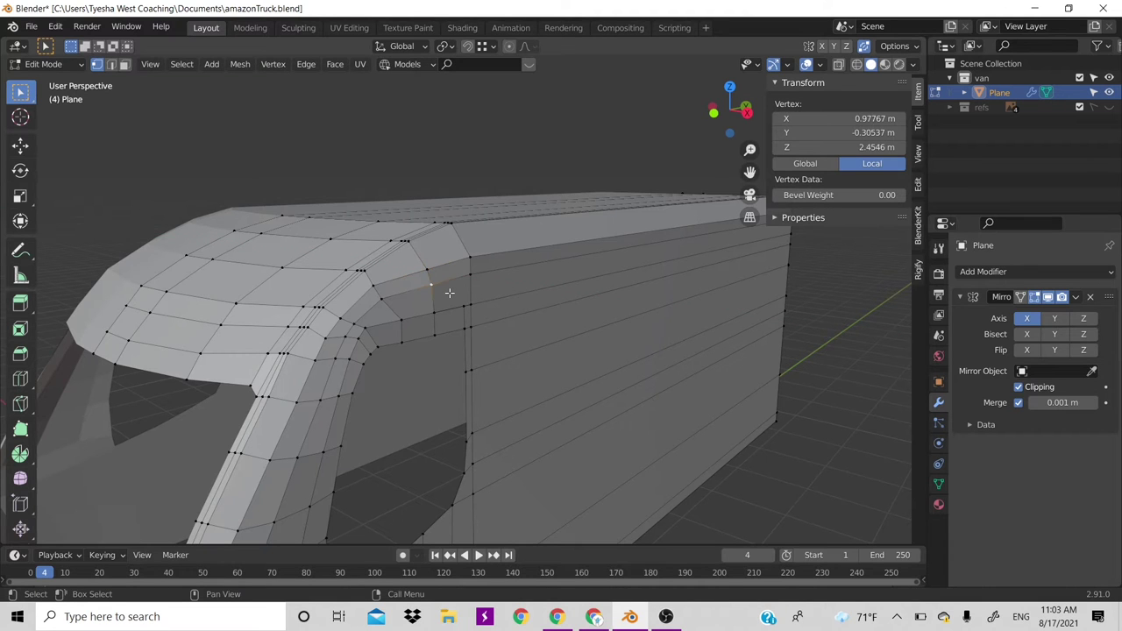
{"action": "scroll", "coordinate": [445, 328], "scroll_direction": "down", "scroll_amount": 4}
{"action": "scroll", "coordinate": [444, 327], "scroll_direction": "down", "scroll_amount": 3}
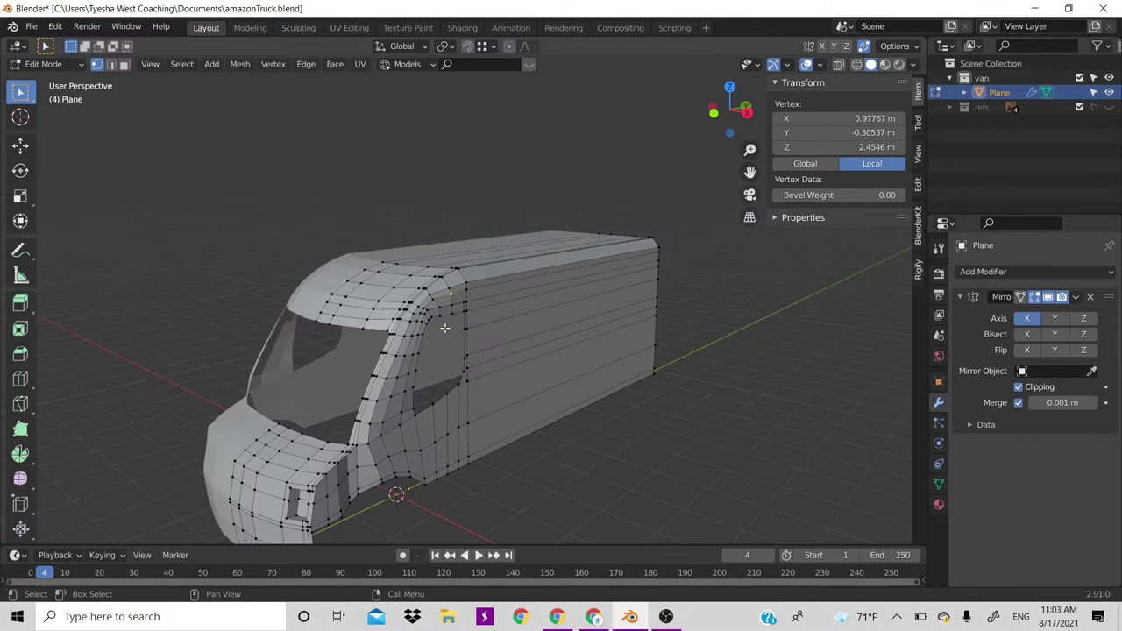
Check the van in front view, clear the selection and return to Object Mode
{"action": "key", "text": "KP_5"}
{"action": "key", "text": "KP_1"}
{"action": "scroll", "coordinate": [583, 286], "scroll_direction": "up", "scroll_amount": 2}
{"action": "scroll", "coordinate": [585, 285], "scroll_direction": "up", "scroll_amount": 1}
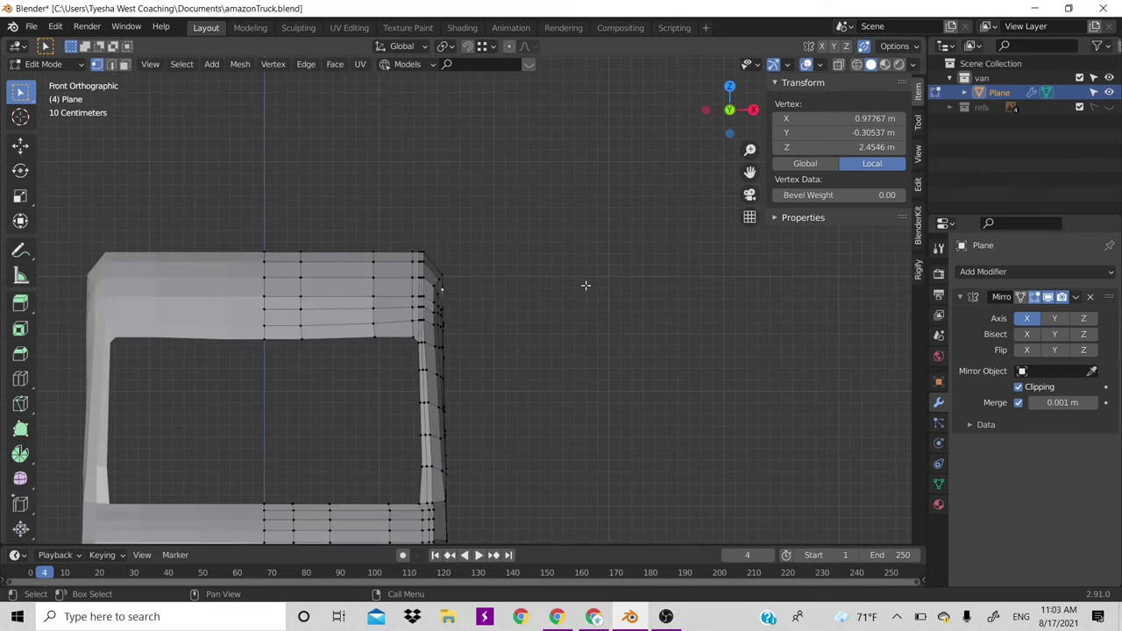
{"action": "scroll", "coordinate": [586, 285], "scroll_direction": "down", "scroll_amount": 1}
{"action": "scroll", "coordinate": [586, 285], "scroll_direction": "down", "scroll_amount": 3}
{"action": "key", "text": "alt+a"}
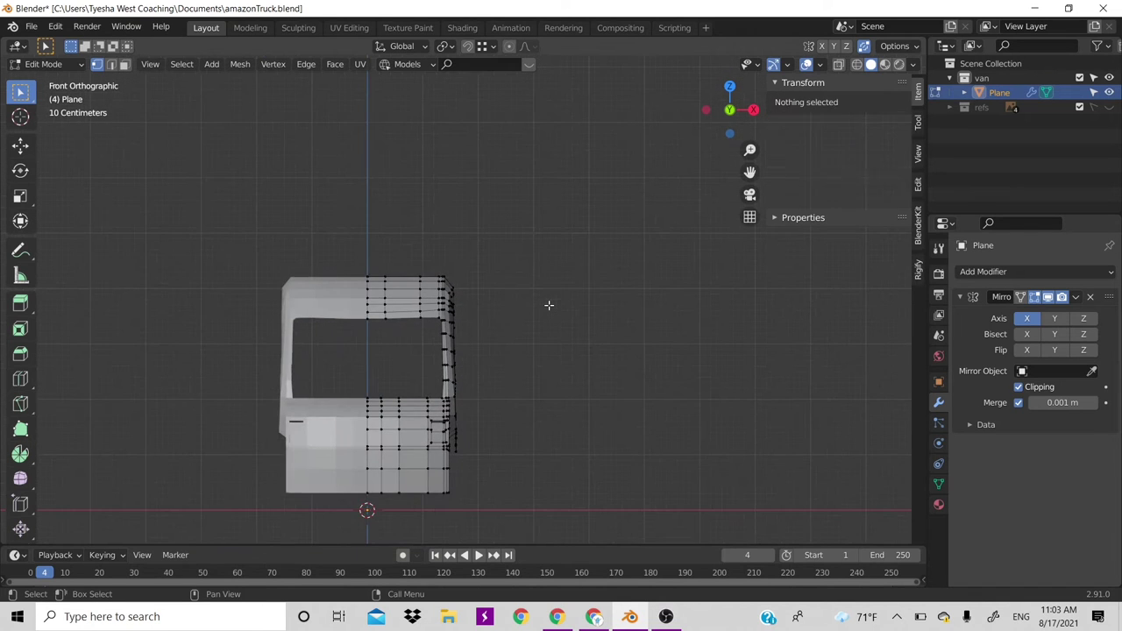
{"action": "key", "text": "Tab"}
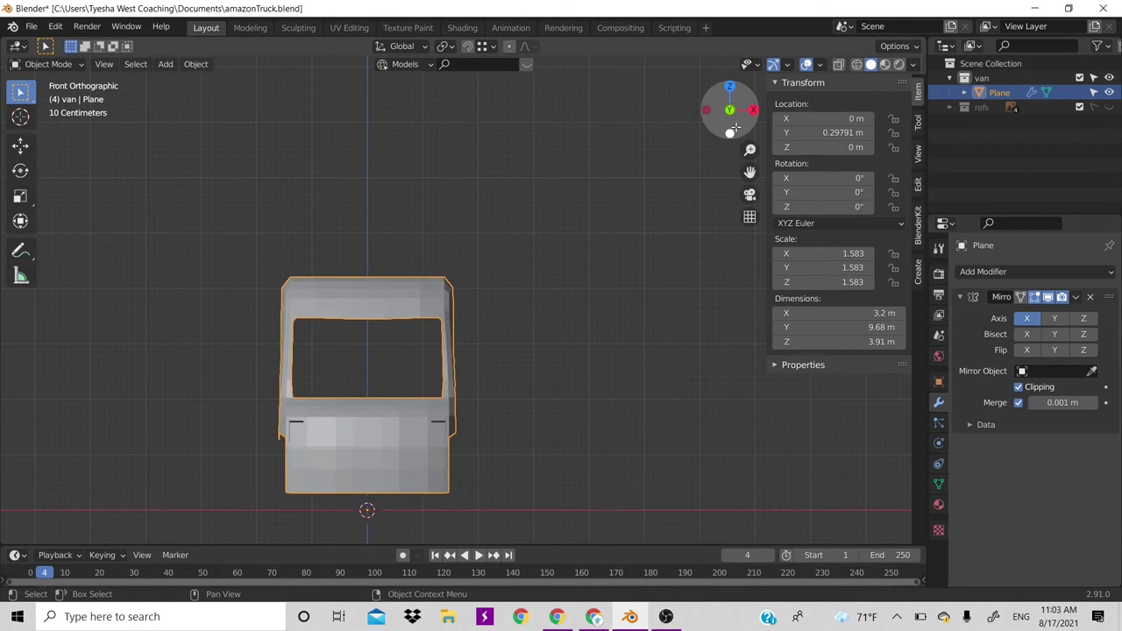
{"action": "mouse_move", "coordinate": [721, 145]}
{"action": "left_mouse_down"}
{"action": "mouse_move", "coordinate": [737, 132]}
{"action": "mouse_move", "coordinate": [566, 250]}
{"action": "left_mouse_up"}
{"action": "scroll", "coordinate": [566, 250], "scroll_direction": "down", "scroll_amount": 4}
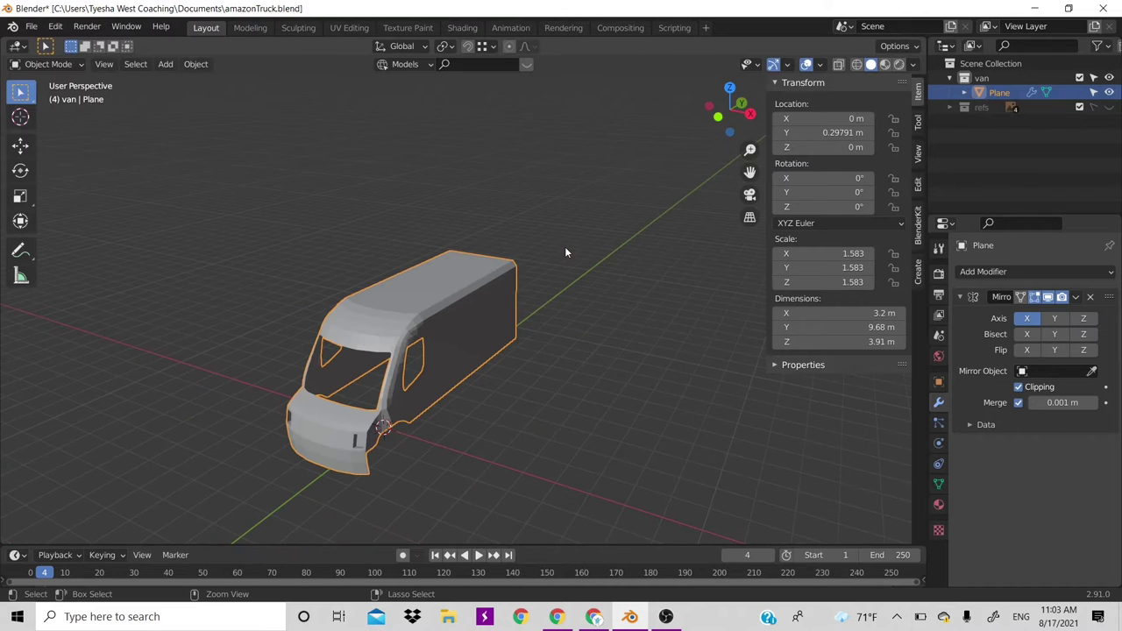
Save the model as amazonTruck.blend
{"action": "key", "text": "ctrl+s"}
{"action": "scroll", "coordinate": [355, 402], "scroll_direction": "down", "scroll_amount": 5}
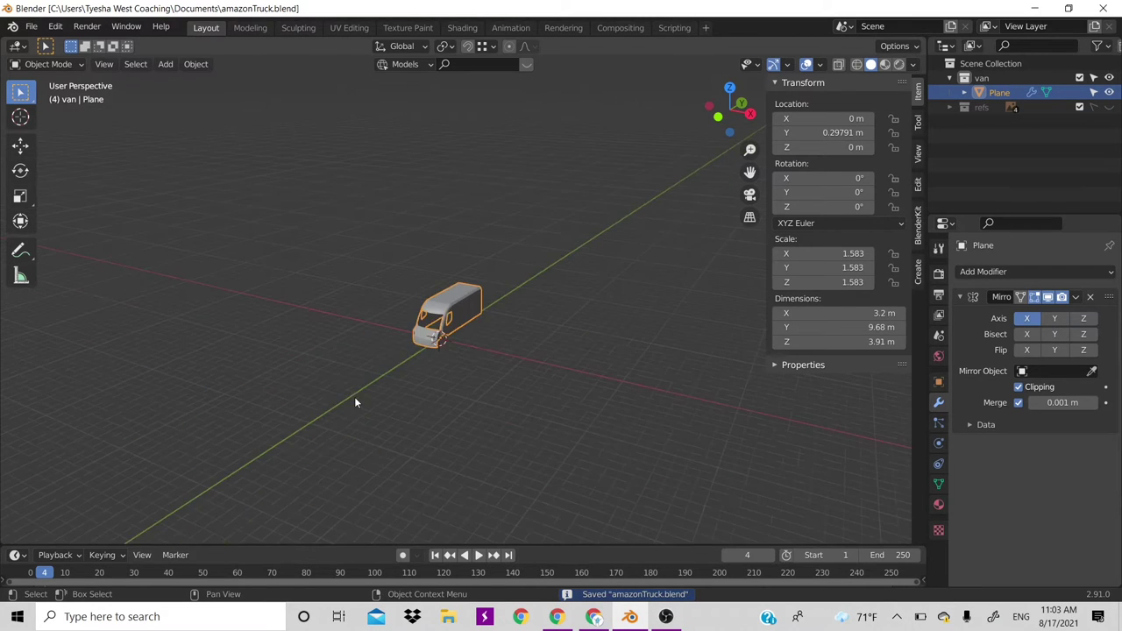
{"action": "scroll", "coordinate": [355, 399], "scroll_direction": "up", "scroll_amount": 5}
{"action": "scroll", "coordinate": [355, 399], "scroll_direction": "up", "scroll_amount": 1}
{"action": "scroll", "coordinate": [355, 399], "scroll_direction": "up", "scroll_amount": 1}
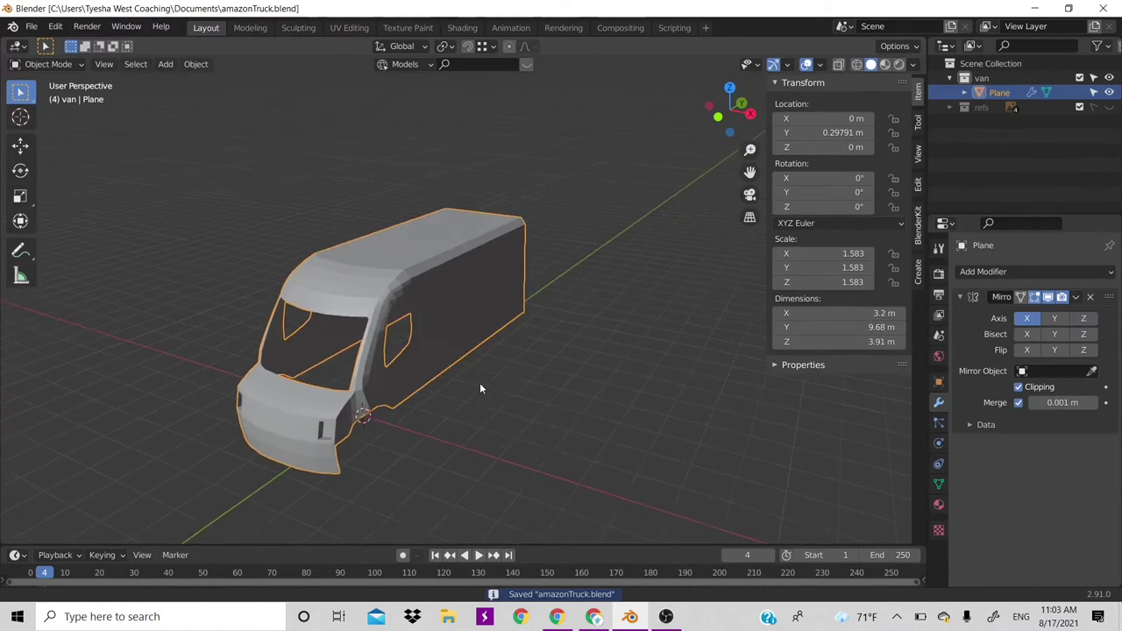
{"action": "scroll", "coordinate": [479, 382], "scroll_direction": "up", "scroll_amount": 1}
{"action": "scroll", "coordinate": [482, 330], "scroll_direction": "up", "scroll_amount": 2}
{"action": "scroll", "coordinate": [481, 330], "scroll_direction": "up", "scroll_amount": 2}
Extrude the side-window edge loop along X as trim and fill the opening with a face
{"action": "key", "text": "Tab"}
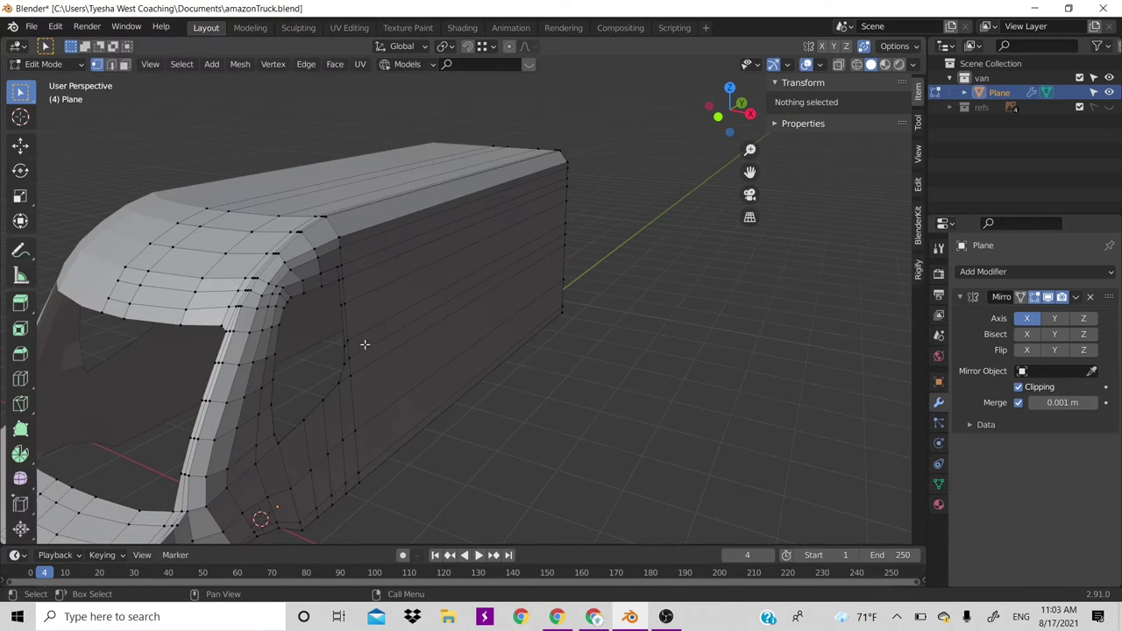
{"action": "left_click", "coordinate": [334, 310]}
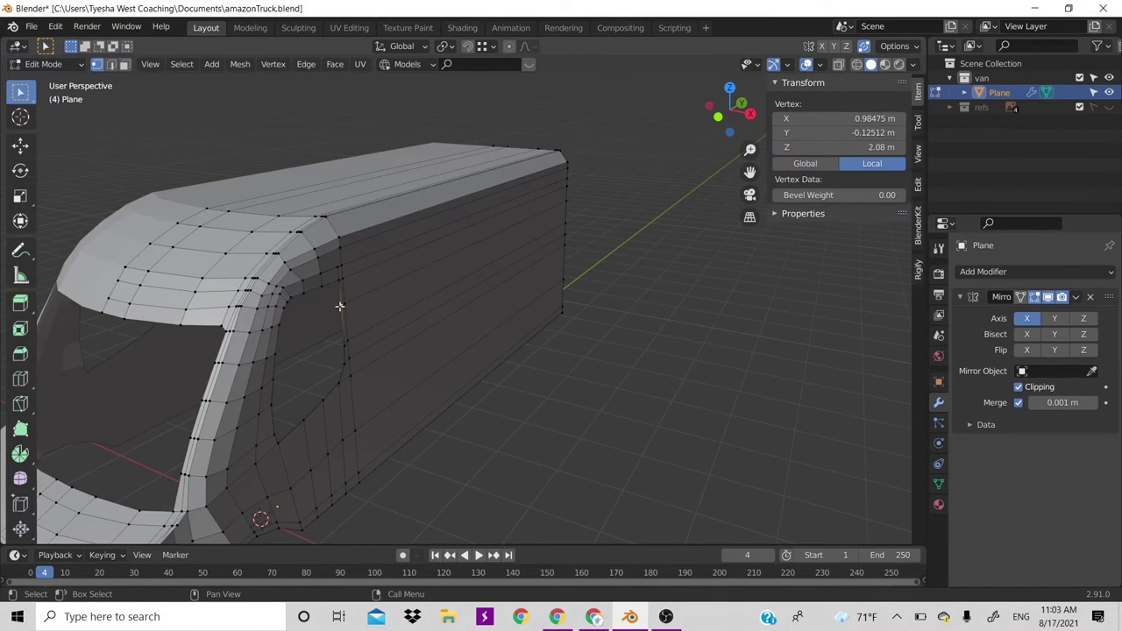
{"action": "left_click", "coordinate": [339, 321], "text": "alt"}
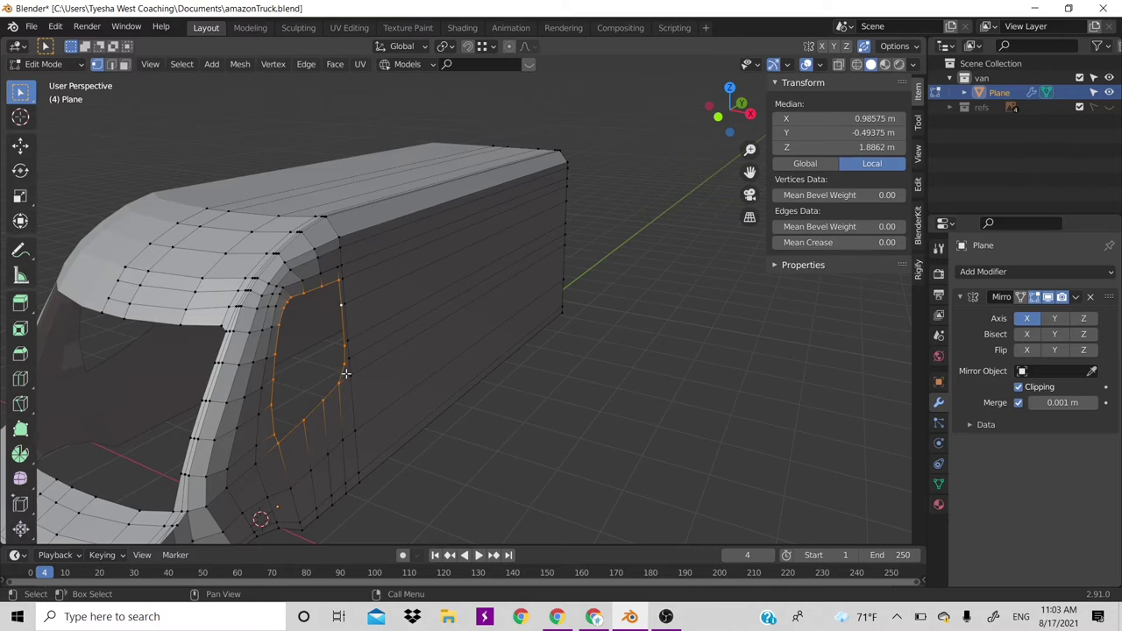
{"action": "key", "text": "g"}
{"action": "key", "text": "x"}
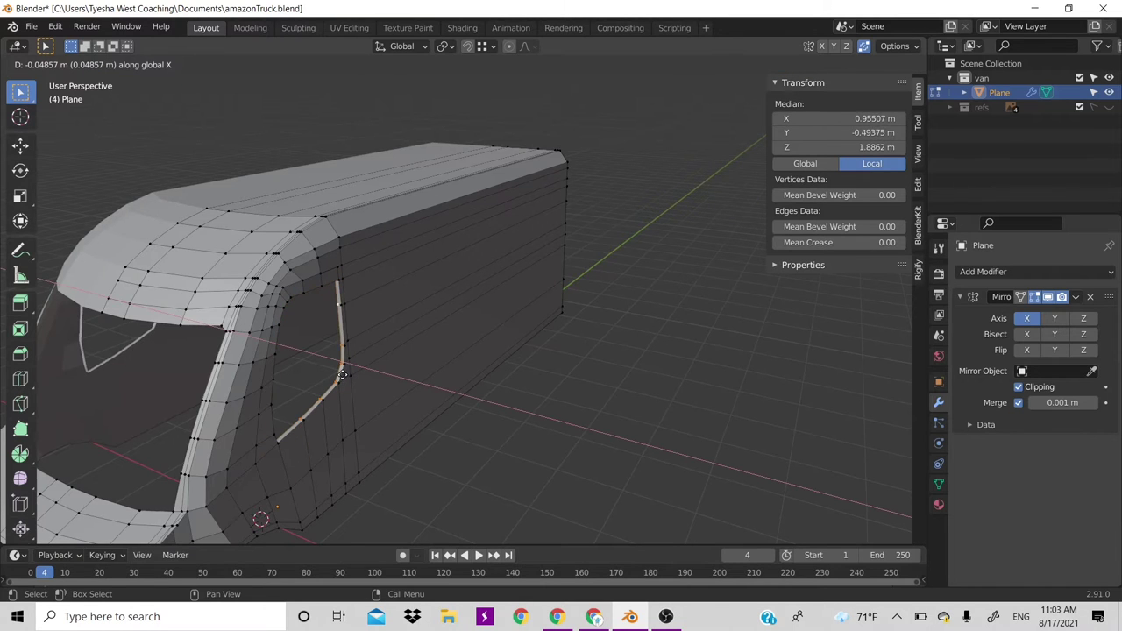
{"action": "left_click", "coordinate": [342, 375]}
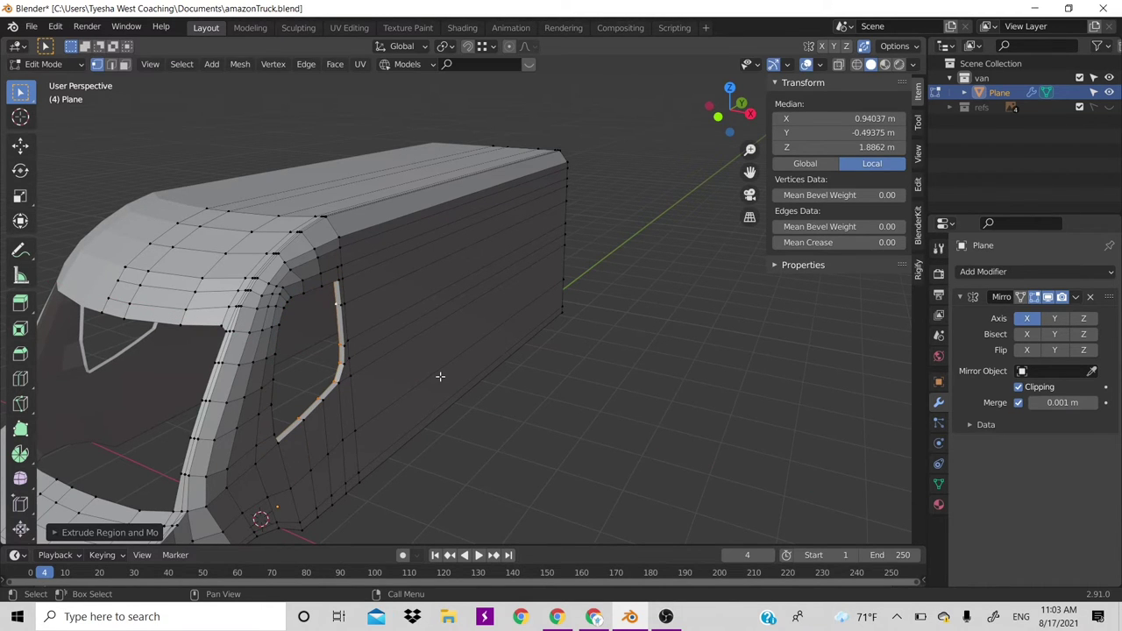
{"action": "key", "text": "f"}
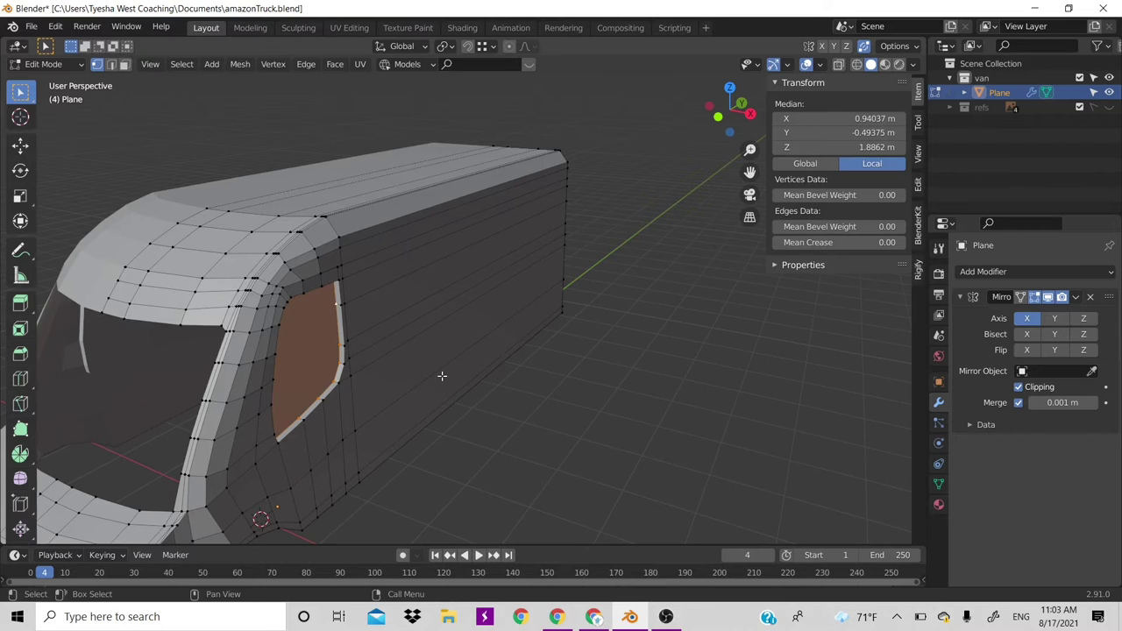
Clear the selection, return to Object Mode and save amazonTruck.blend
{"action": "key", "text": "alt+a"}
{"action": "key", "text": "Tab"}
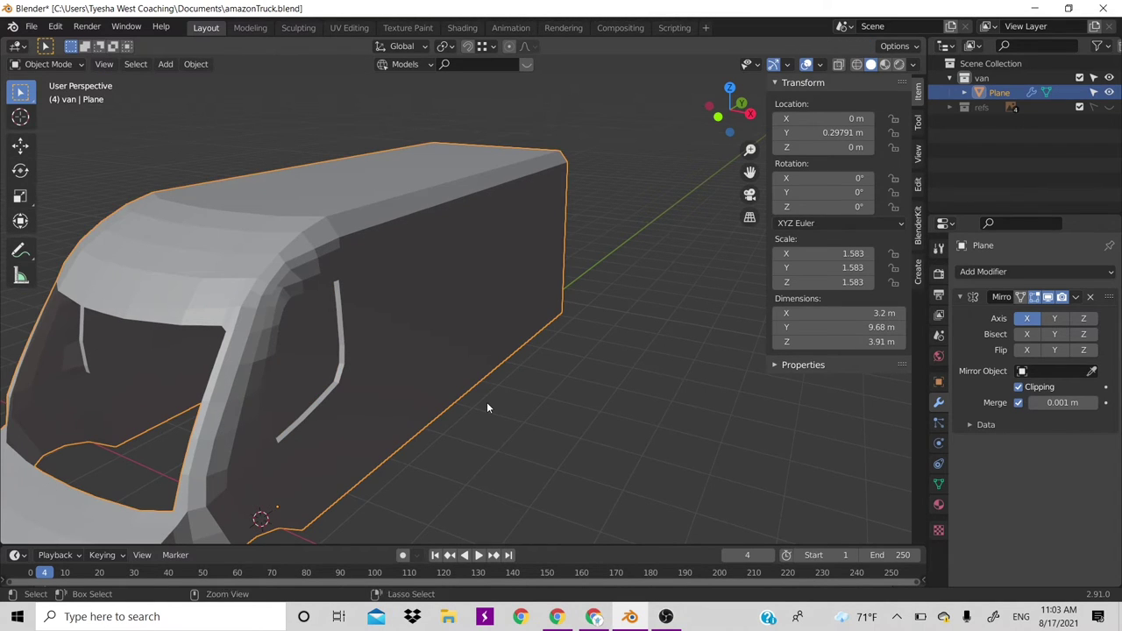
{"action": "key", "text": "ctrl+s"}
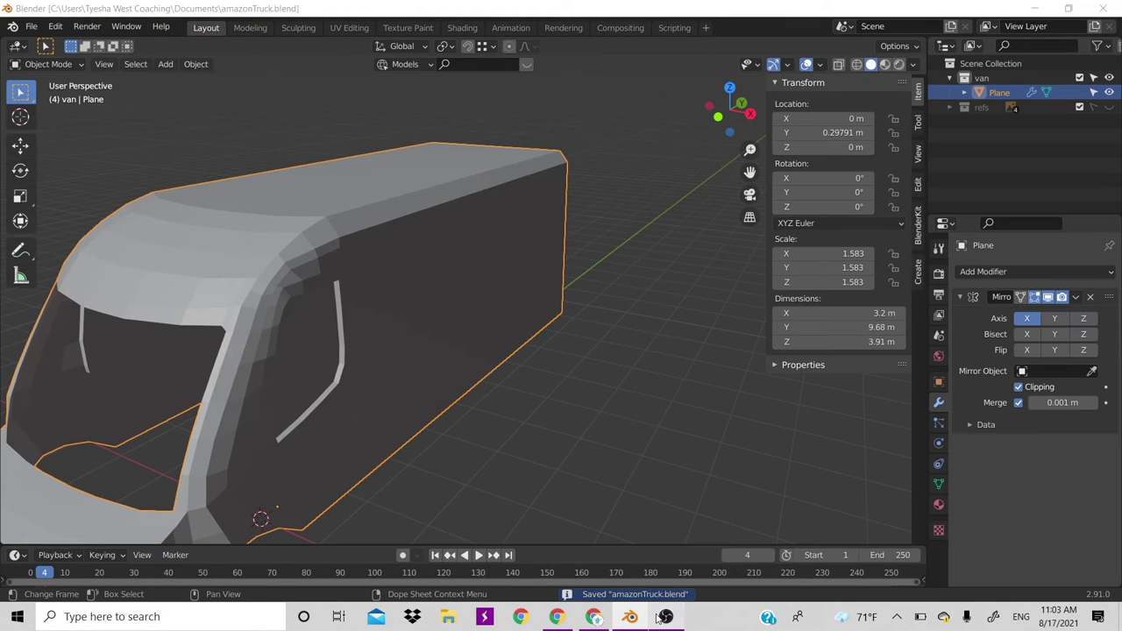
{"action": "left_click", "coordinate": [664, 616]}
{"action": "left_click", "coordinate": [660, 617]}
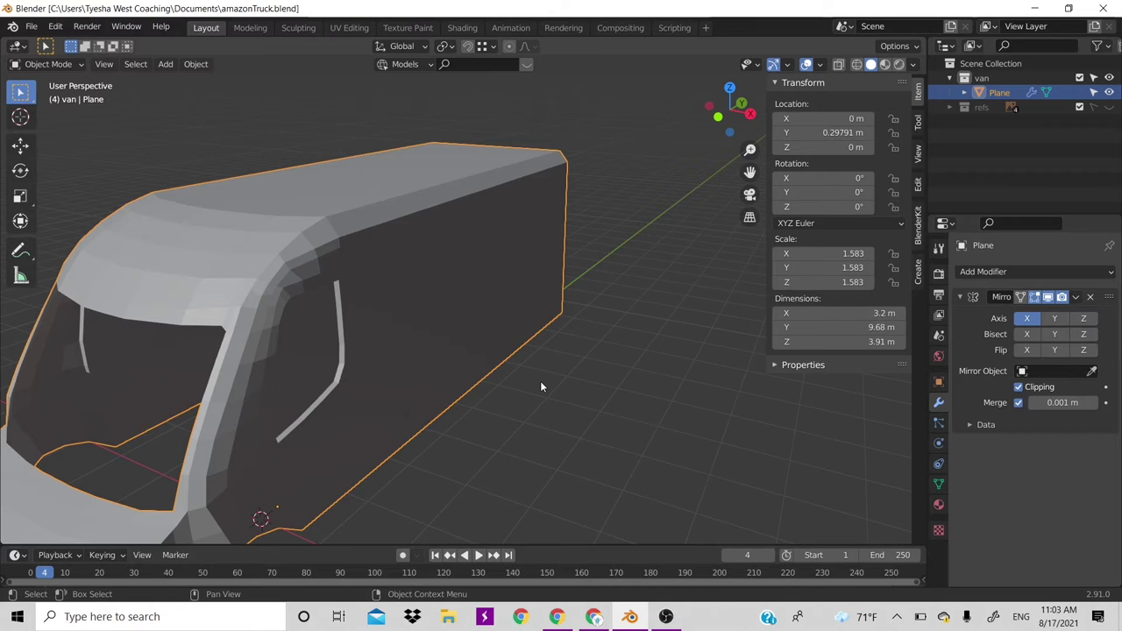
Orbit and zoom around the finished van body to inspect it from the side
{"action": "scroll", "coordinate": [540, 387], "scroll_direction": "down", "scroll_amount": 8}
{"action": "scroll", "coordinate": [541, 387], "scroll_direction": "up", "scroll_amount": 2}
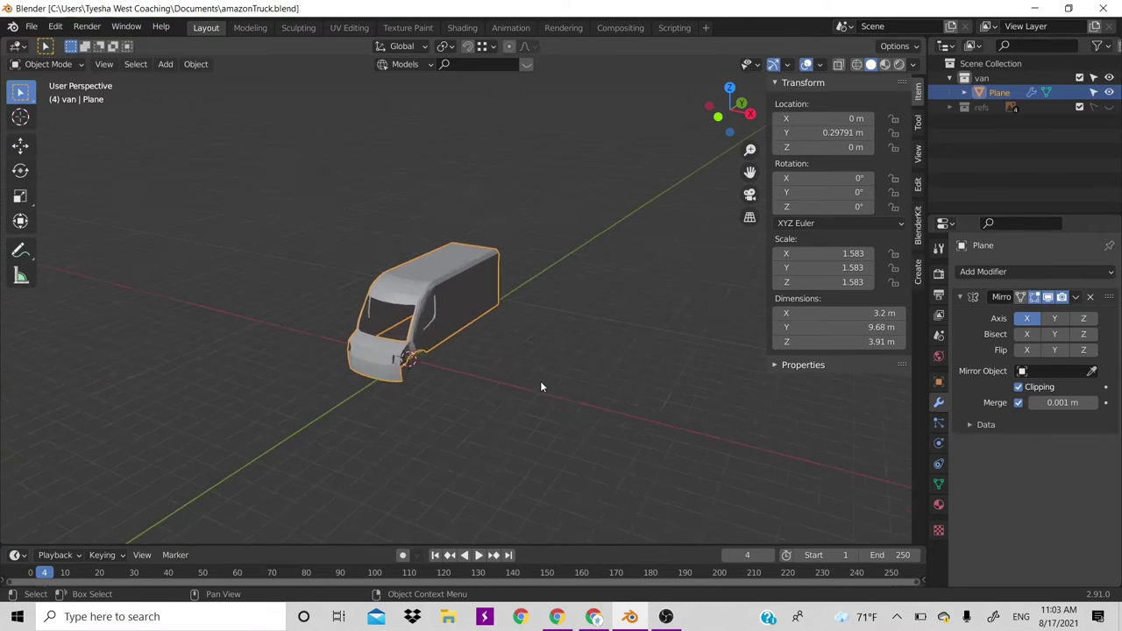
{"action": "scroll", "coordinate": [540, 386], "scroll_direction": "up", "scroll_amount": 2}
{"action": "left_click_drag", "start_coordinate": [733, 107], "coordinate": [663, 136]}
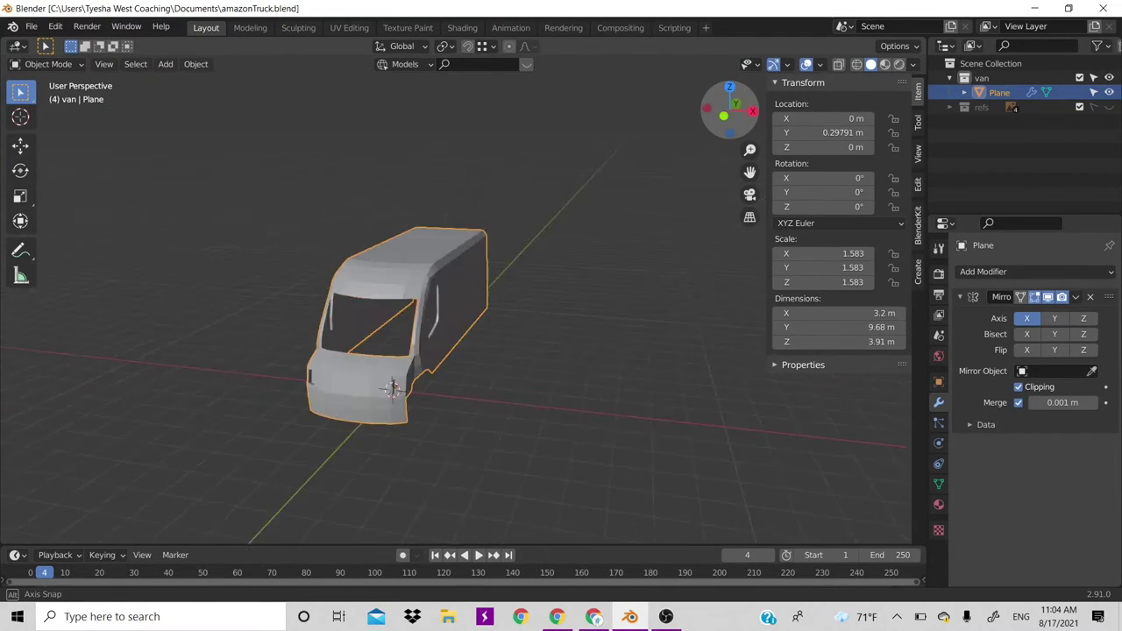
{"action": "scroll", "coordinate": [459, 309], "scroll_direction": "up", "scroll_amount": 2}
{"action": "scroll", "coordinate": [459, 308], "scroll_direction": "up", "scroll_amount": 1}
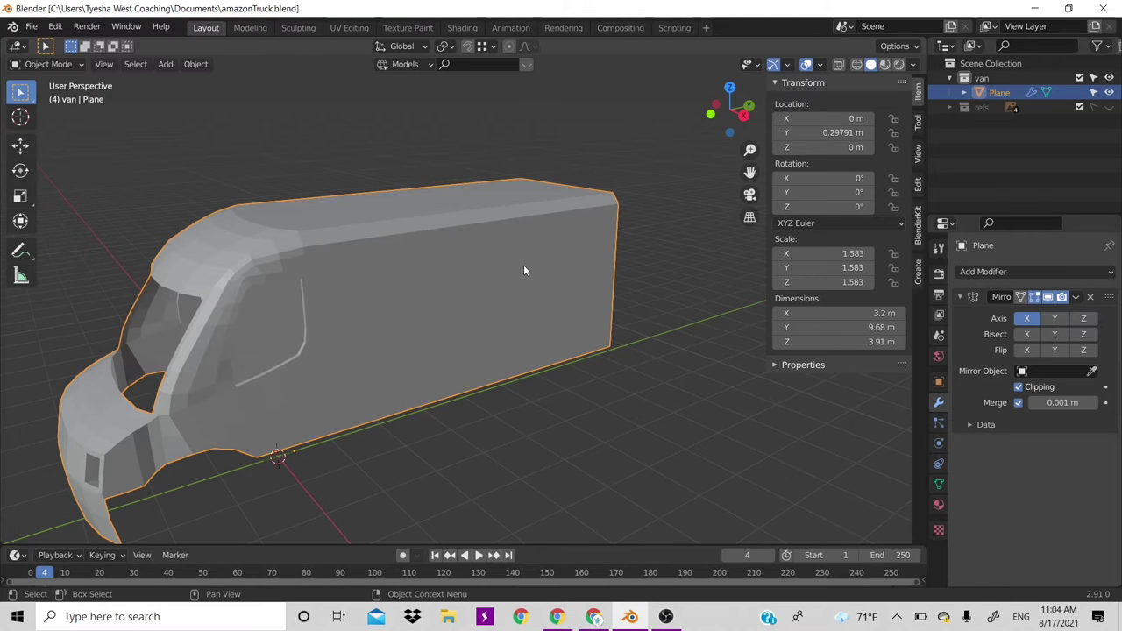
Hide the transform sidebar and orbit toward the front to check the van's shell
{"action": "key", "text": "n"}
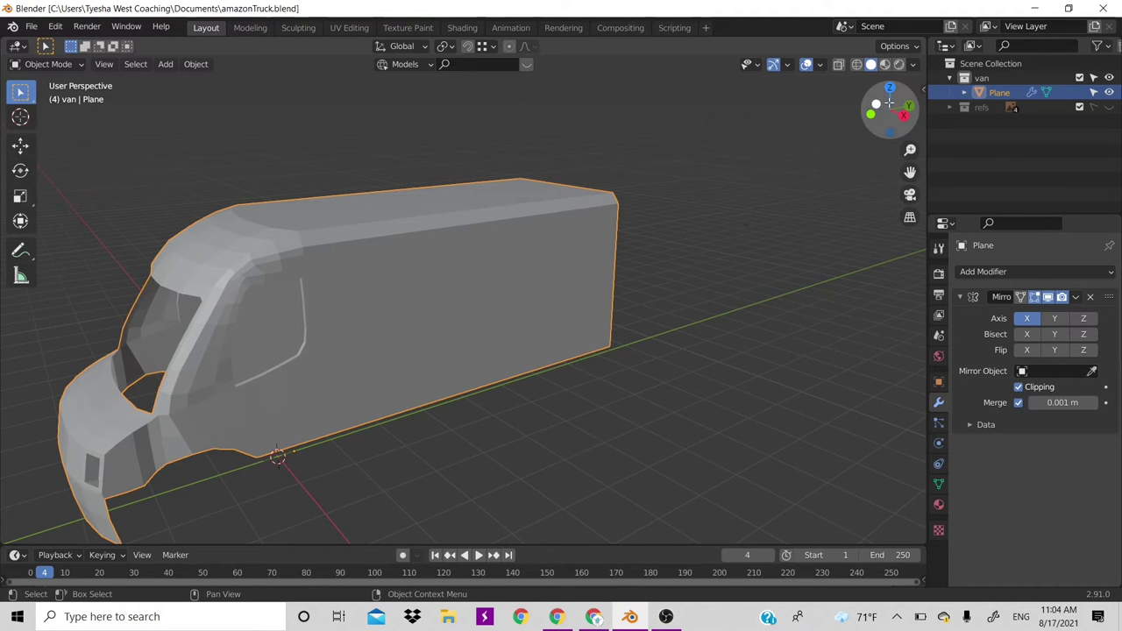
{"action": "left_click_drag", "start_coordinate": [887, 109], "coordinate": [770, 190]}
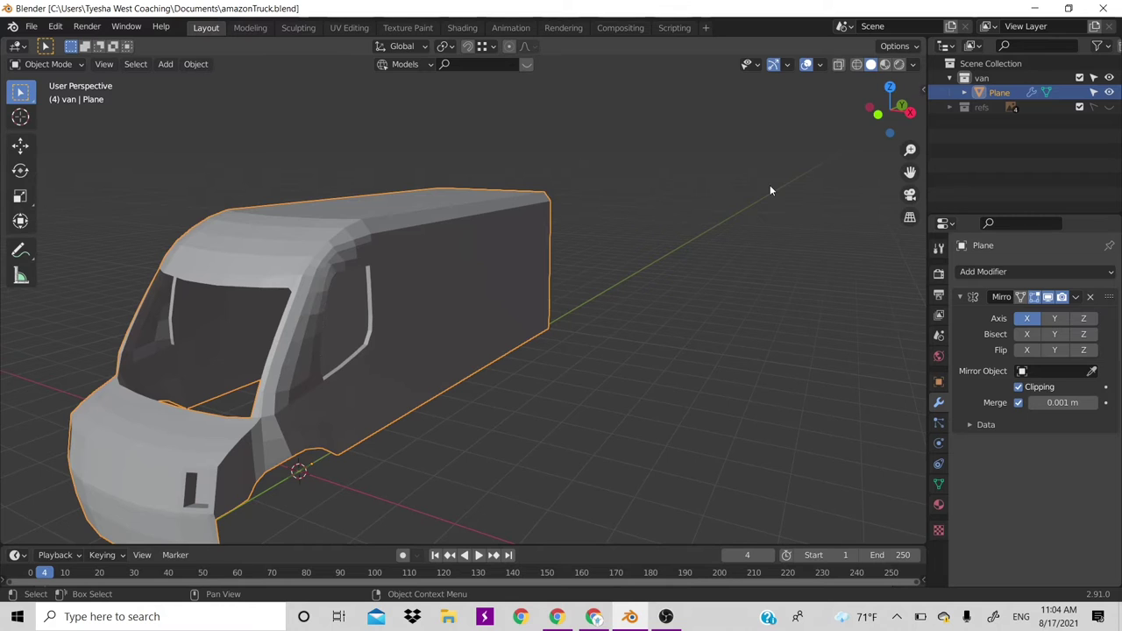
{"action": "scroll", "coordinate": [770, 190], "scroll_direction": "down", "scroll_amount": 2}
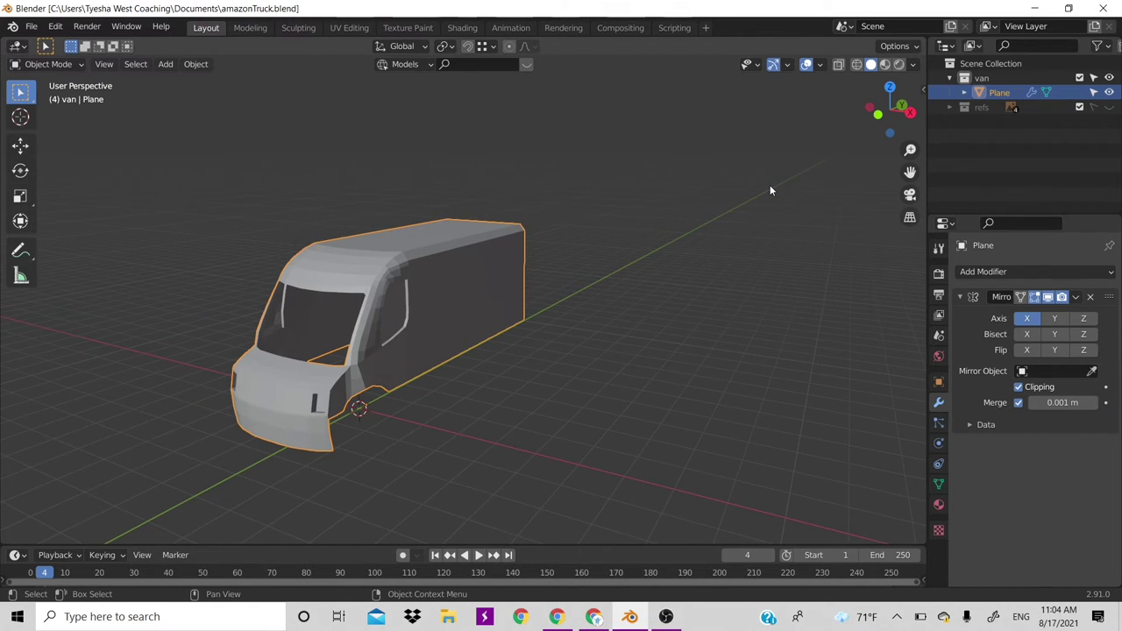
{"action": "scroll", "coordinate": [635, 260], "scroll_direction": "up", "scroll_amount": 1}
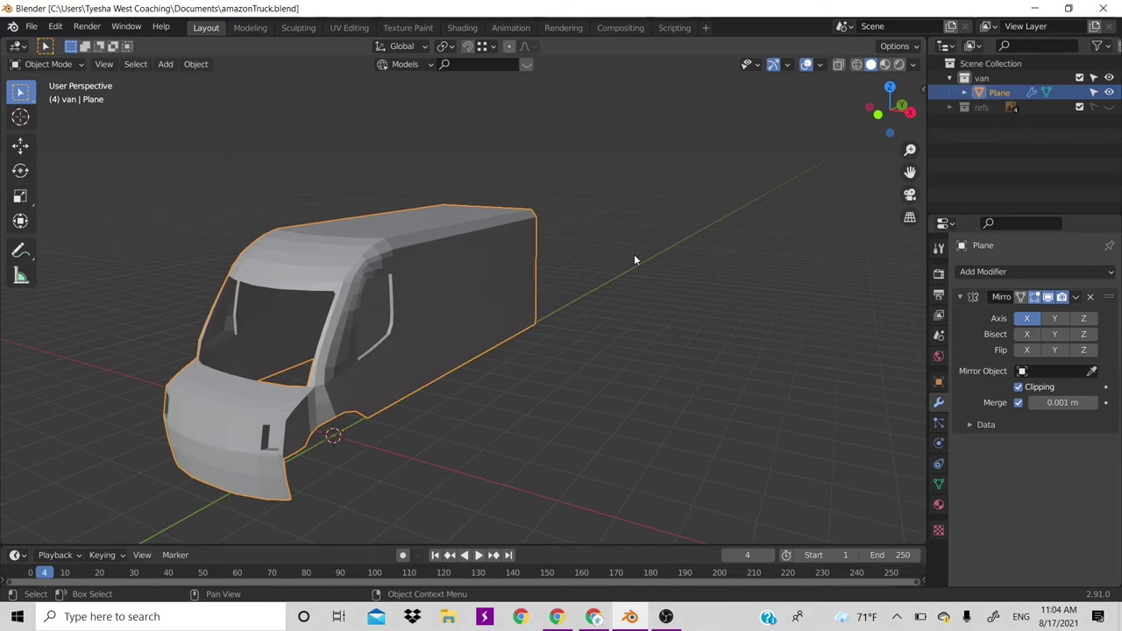
{"action": "scroll", "coordinate": [635, 259], "scroll_direction": "down", "scroll_amount": 3}
{"action": "scroll", "coordinate": [635, 259], "scroll_direction": "down", "scroll_amount": 1}
{"action": "scroll", "coordinate": [635, 259], "scroll_direction": "up", "scroll_amount": 1}
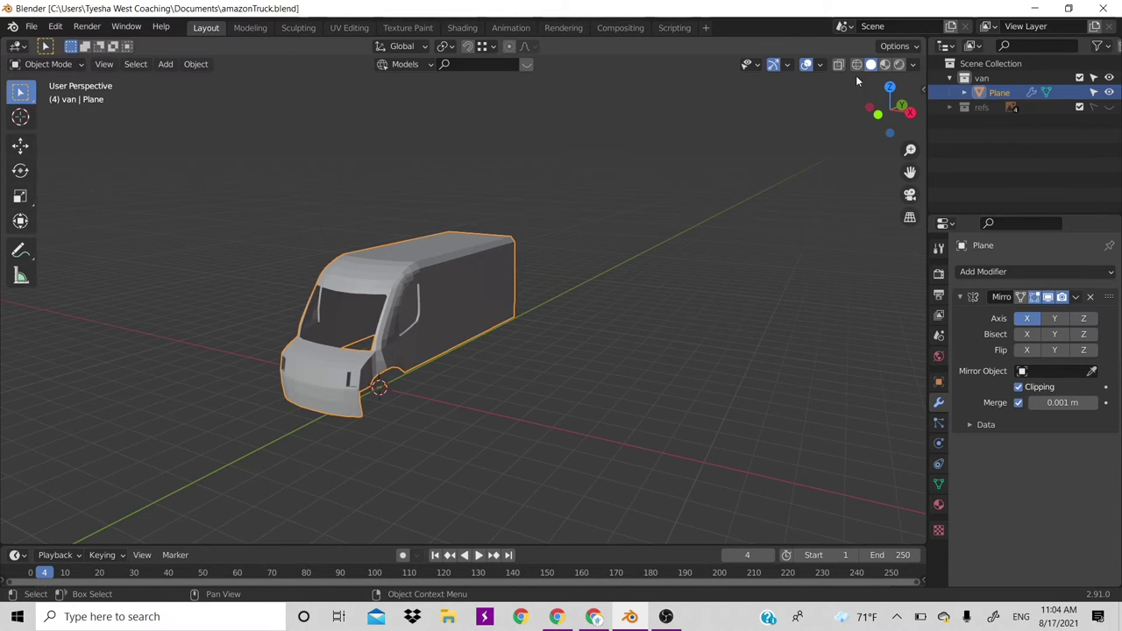
{"action": "left_click_drag", "start_coordinate": [893, 110], "coordinate": [876, 118]}
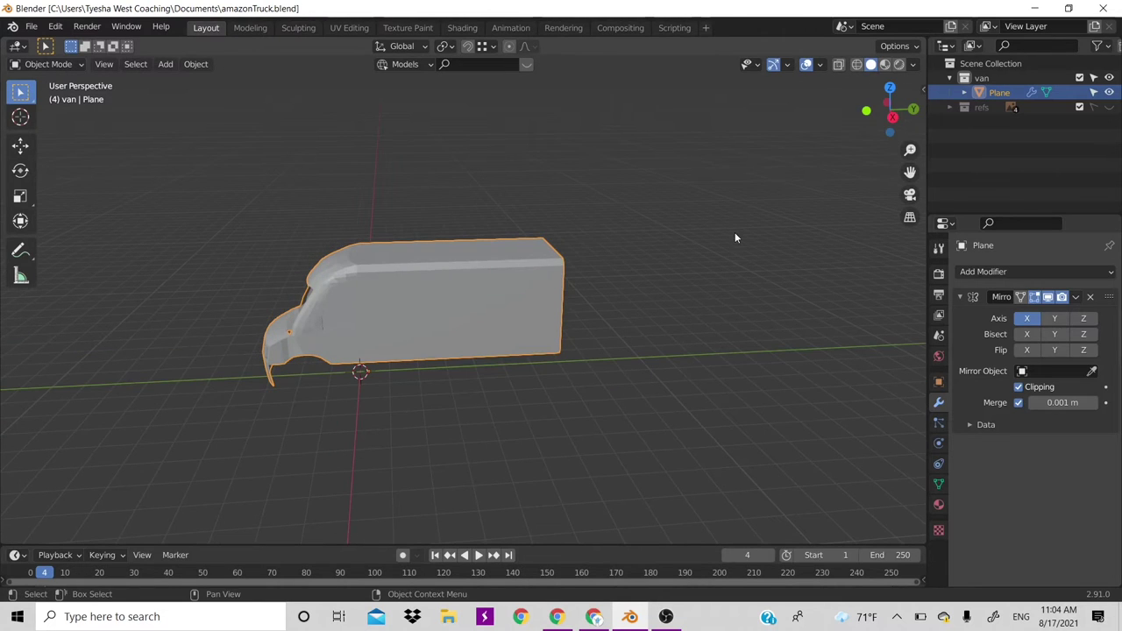
Switch to Right Orthographic view and make the refs blueprint collection visible
{"action": "key", "text": "KP_3"}
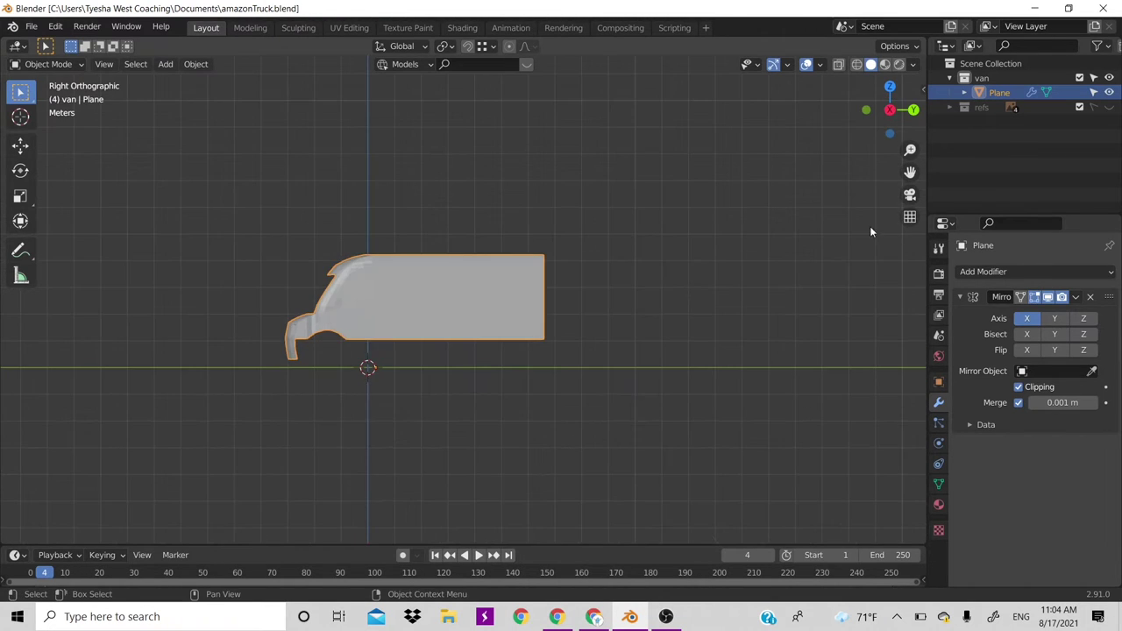
{"action": "left_click", "coordinate": [1110, 107]}
{"action": "scroll", "coordinate": [551, 396], "scroll_direction": "up", "scroll_amount": 1}
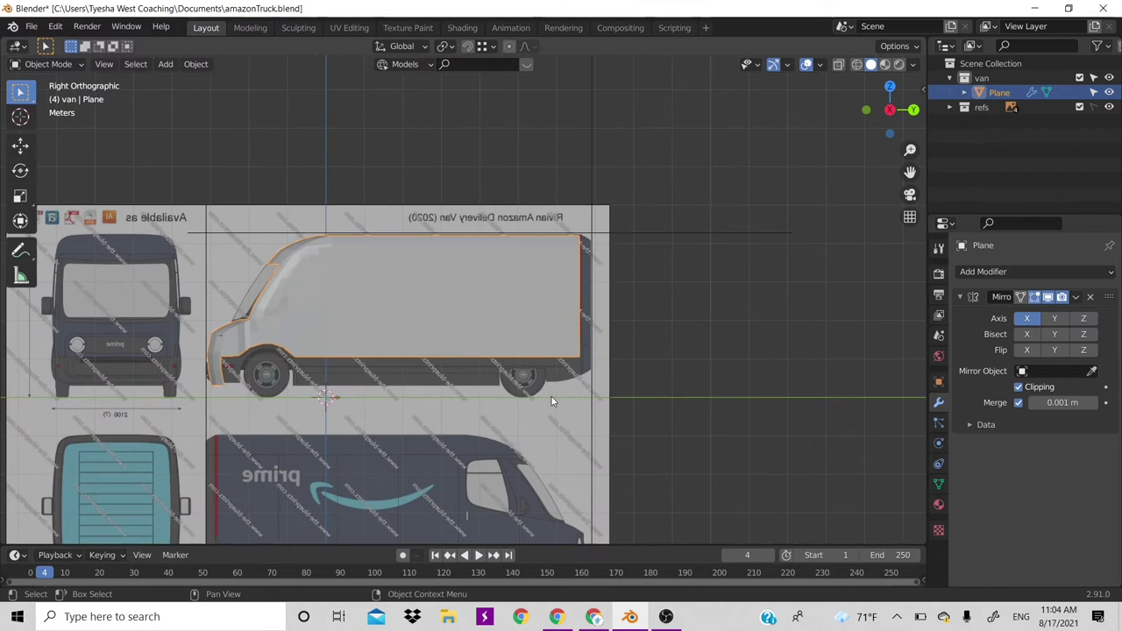
{"action": "scroll", "coordinate": [550, 396], "scroll_direction": "up", "scroll_amount": 1}
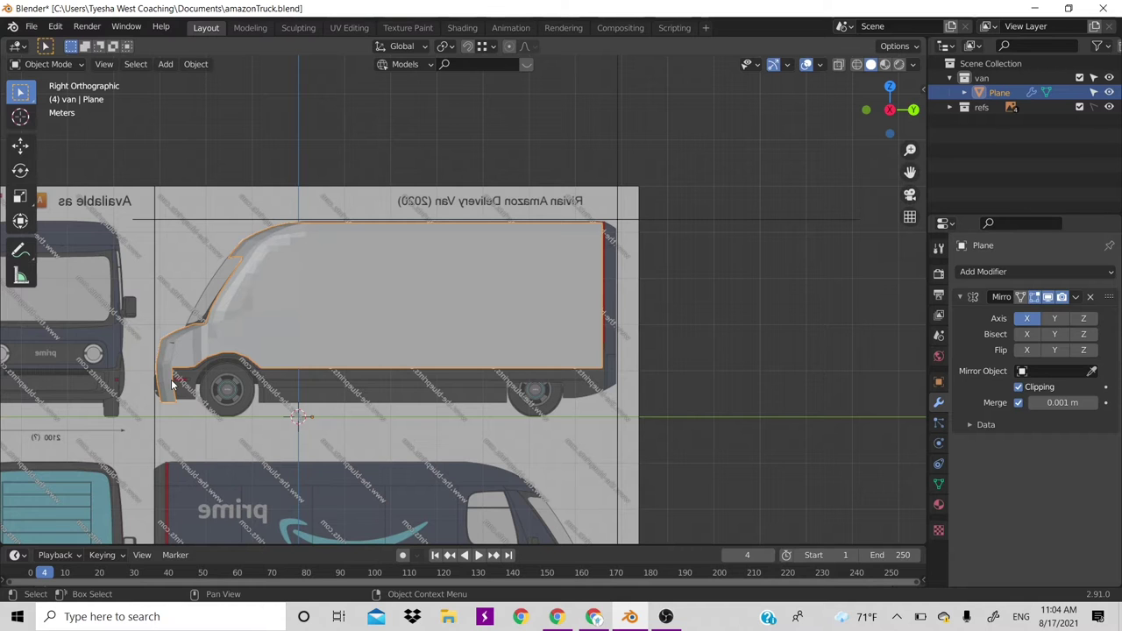
Zoom and pan the view so the van lines up with the side blueprint
{"action": "key", "text": "alt+Tab"}
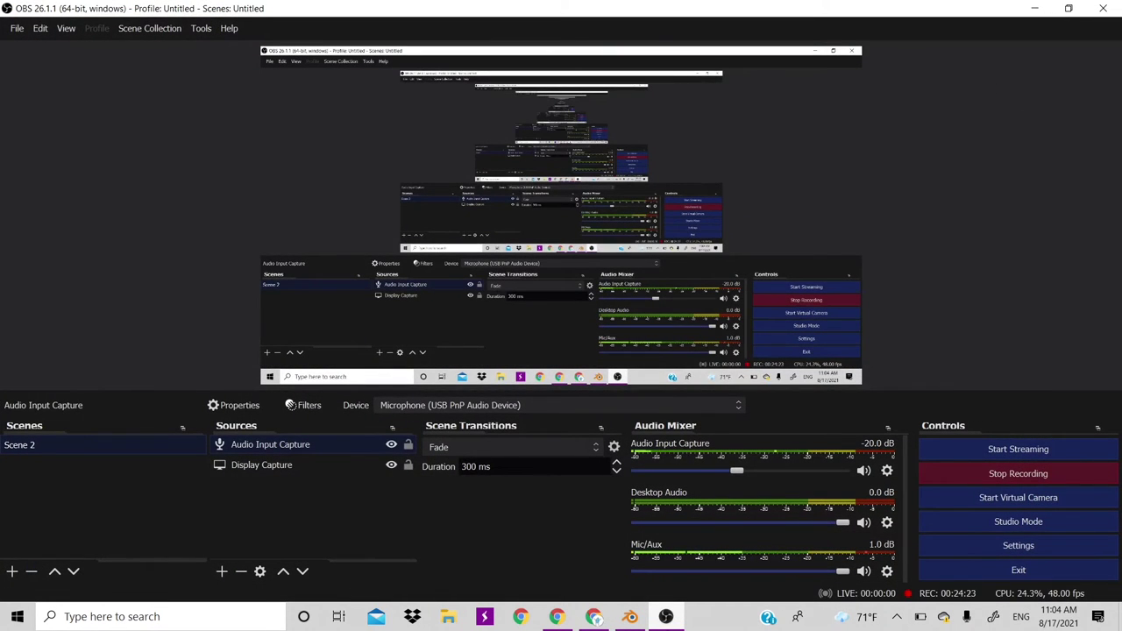
{"action": "key", "text": "alt+Tab"}
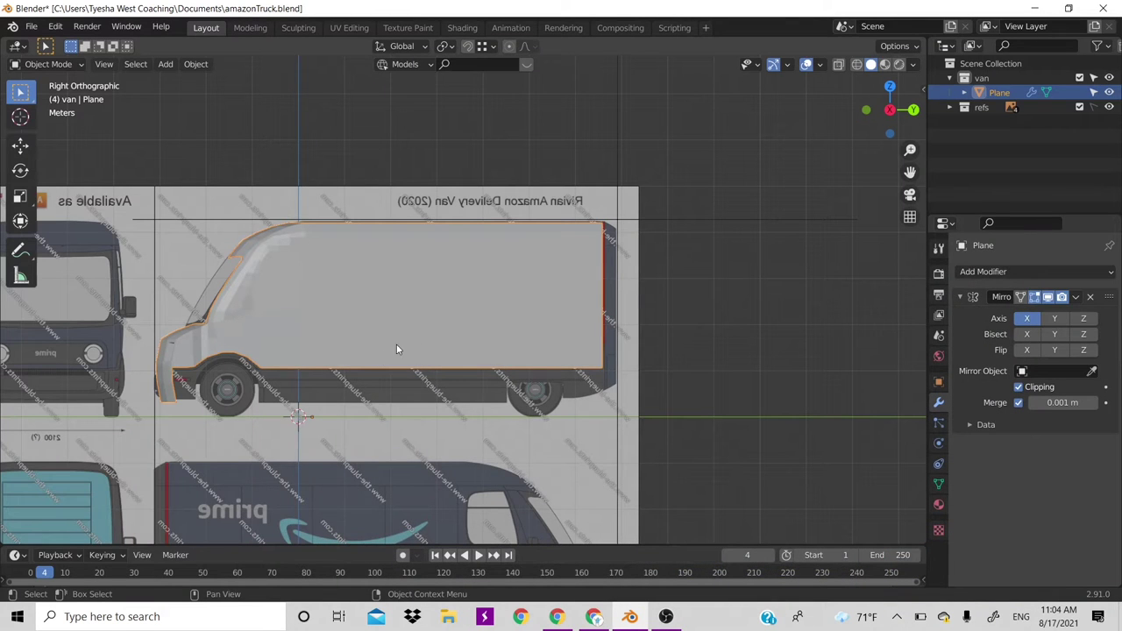
{"action": "scroll", "coordinate": [311, 379], "scroll_direction": "up", "scroll_amount": 2}
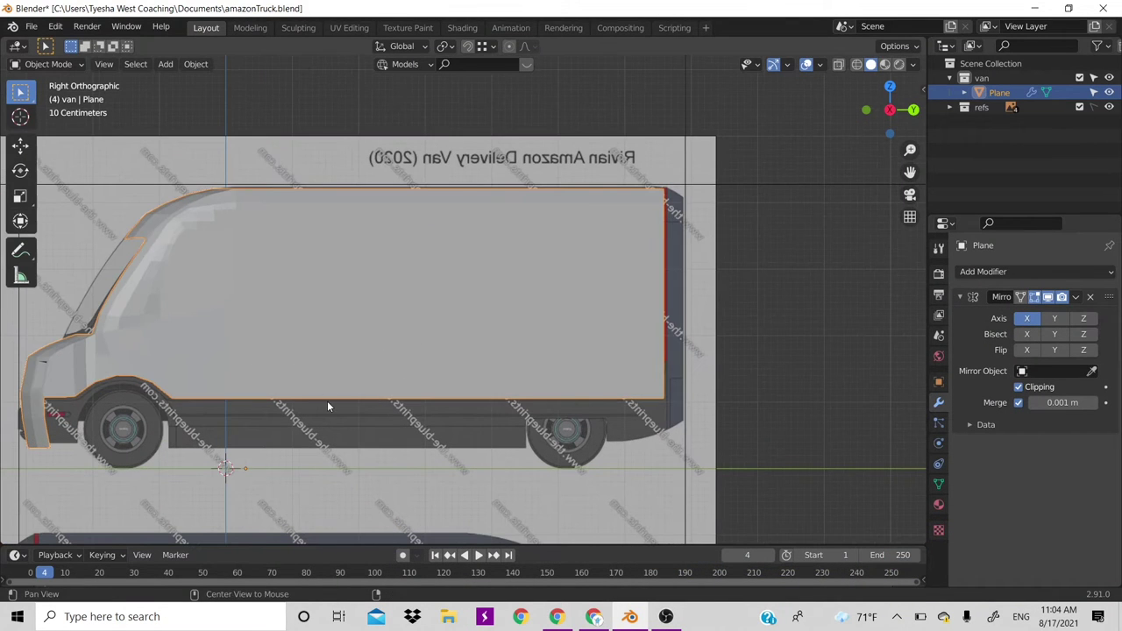
{"action": "middle_click_drag", "start_coordinate": [327, 401], "coordinate": [505, 320], "text": "shift"}
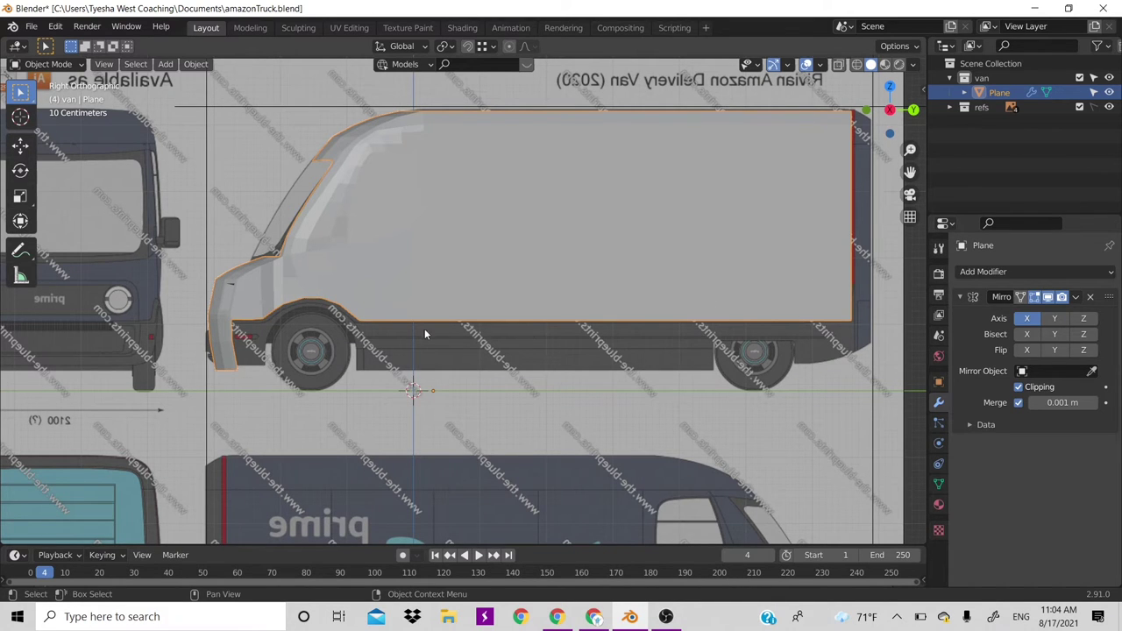
In Edit Mode, cut two vertical edge loops through the rear cargo section above the rear wheel
{"action": "key", "text": "Tab"}
{"action": "scroll", "coordinate": [386, 330], "scroll_direction": "up", "scroll_amount": 1}
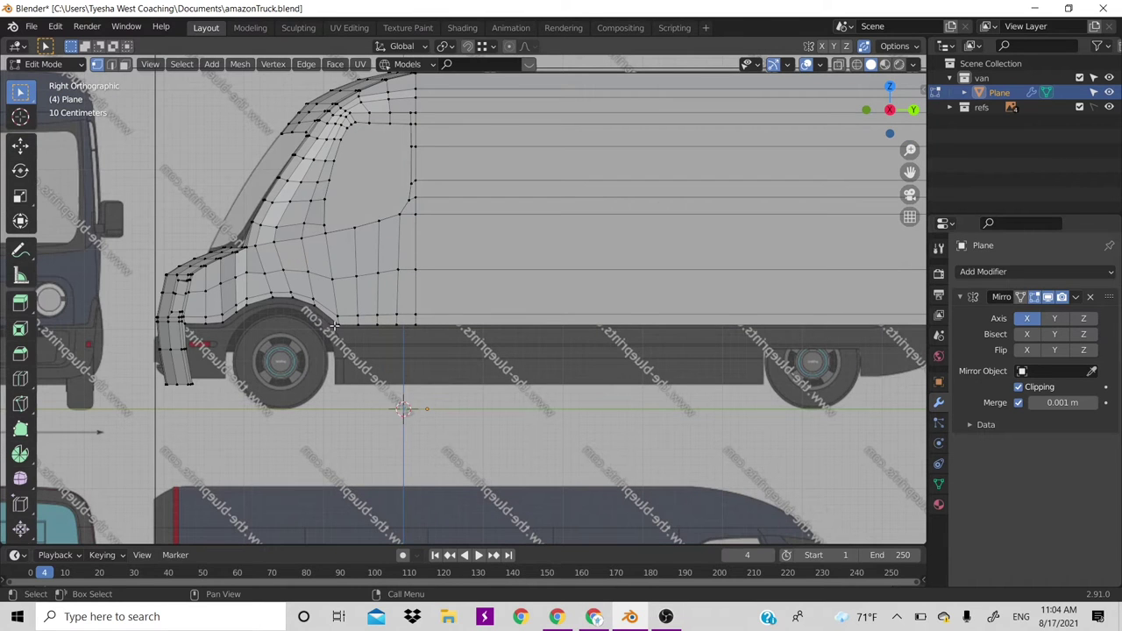
{"action": "scroll", "coordinate": [565, 340], "scroll_direction": "down", "scroll_amount": 2}
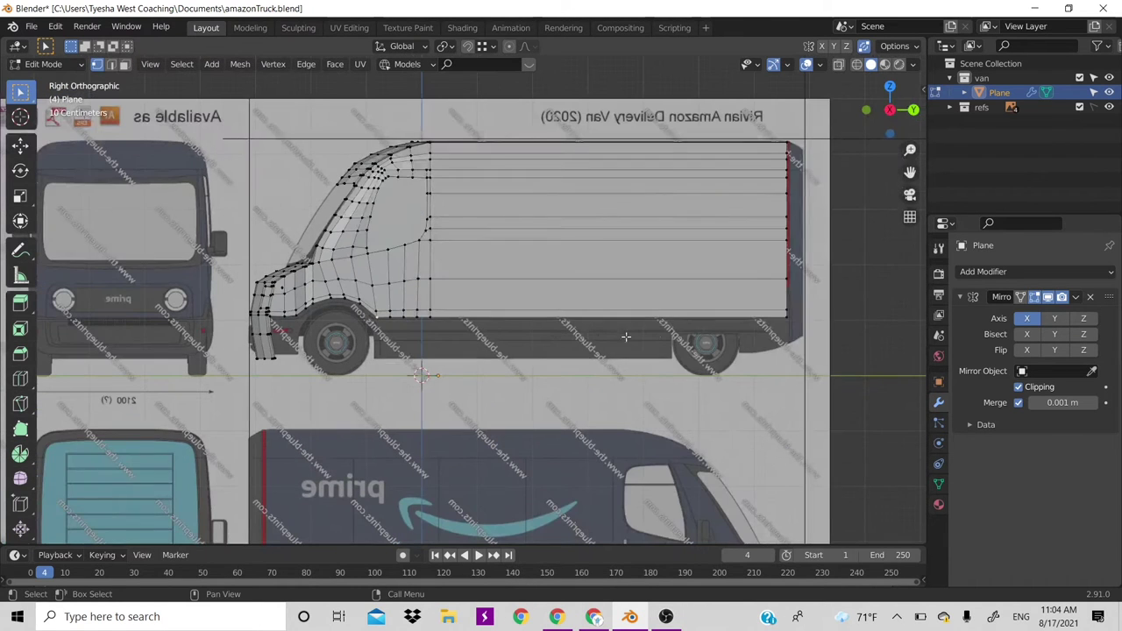
{"action": "left_click", "coordinate": [779, 314], "text": "ctrl"}
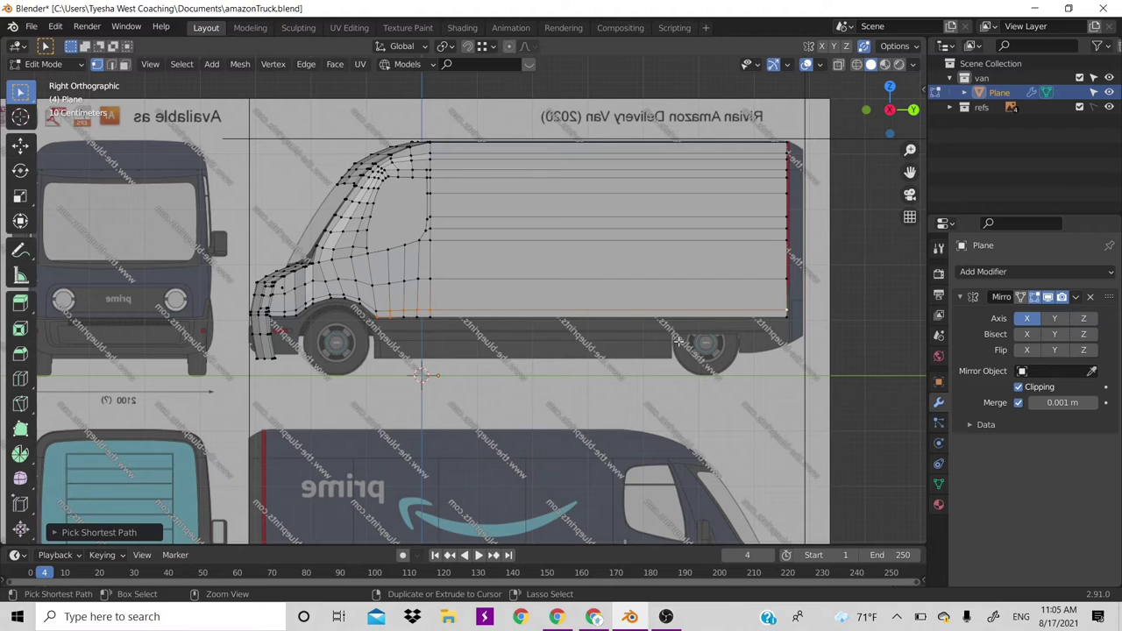
{"action": "key", "text": "ctrl+r"}
{"action": "left_click", "coordinate": [670, 308]}
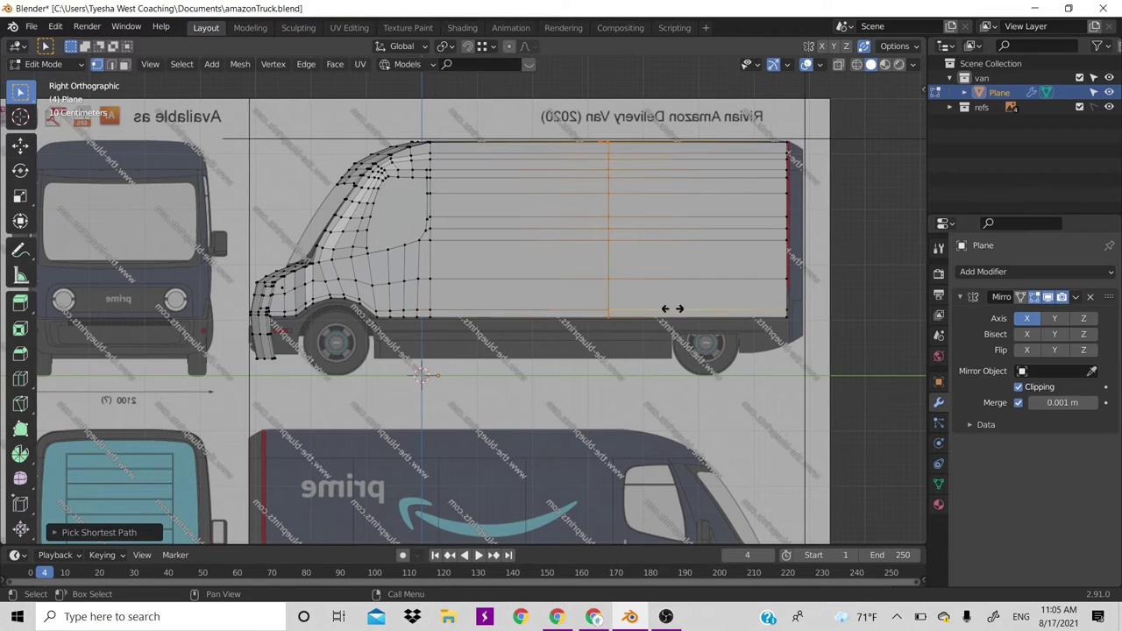
{"action": "left_click", "coordinate": [735, 331]}
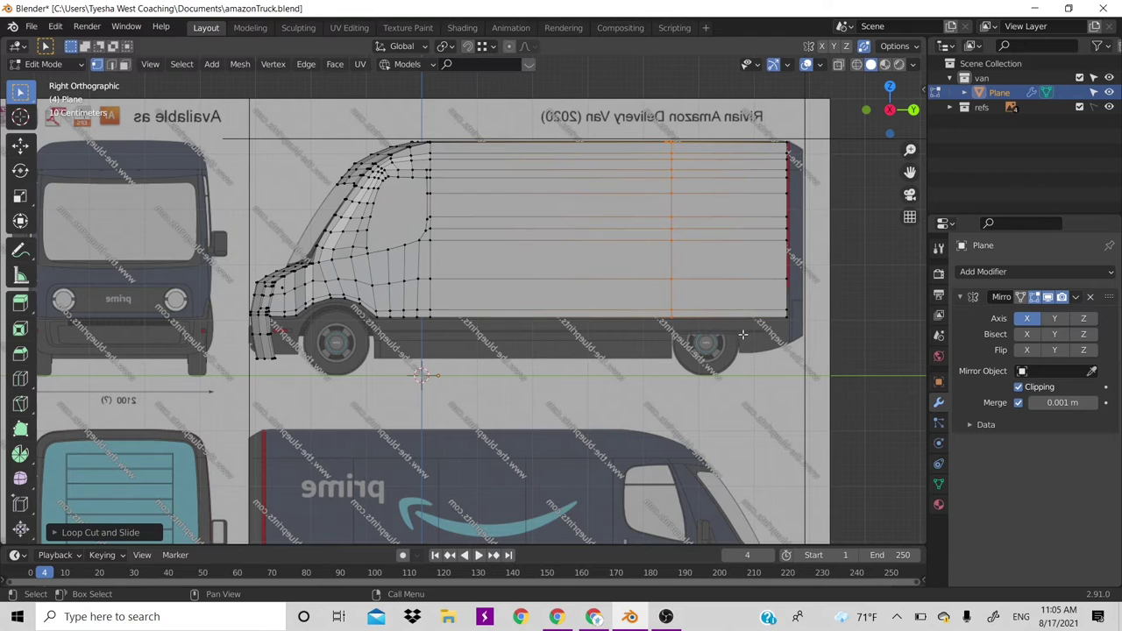
{"action": "key", "text": "ctrl+r"}
{"action": "left_click", "coordinate": [741, 334]}
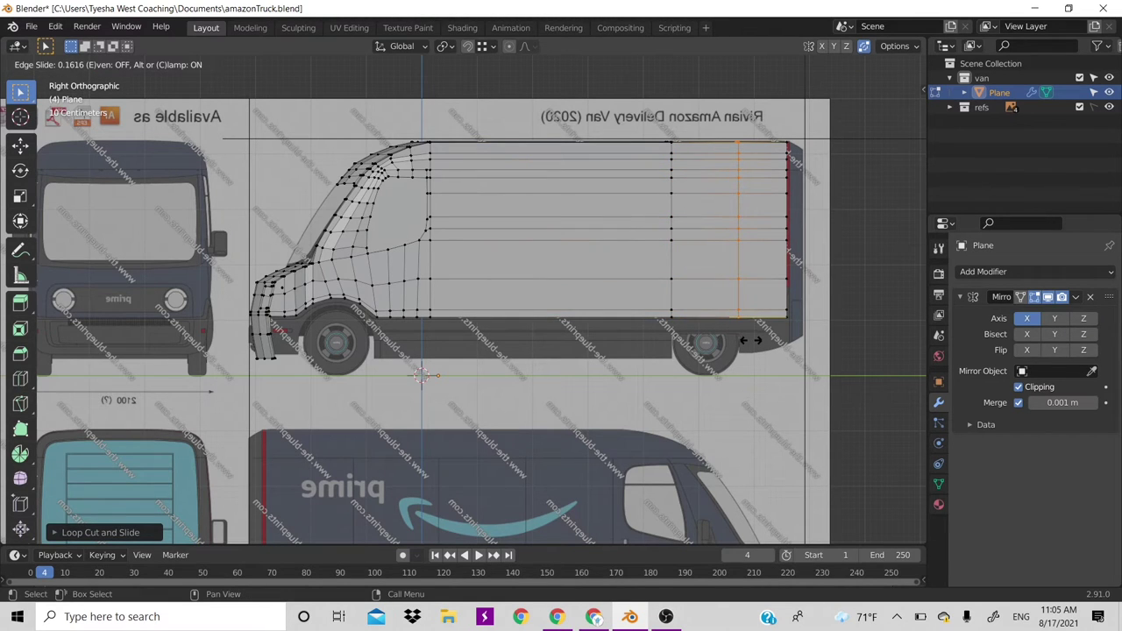
{"action": "left_click", "coordinate": [709, 328]}
{"action": "key", "text": "alt+a"}
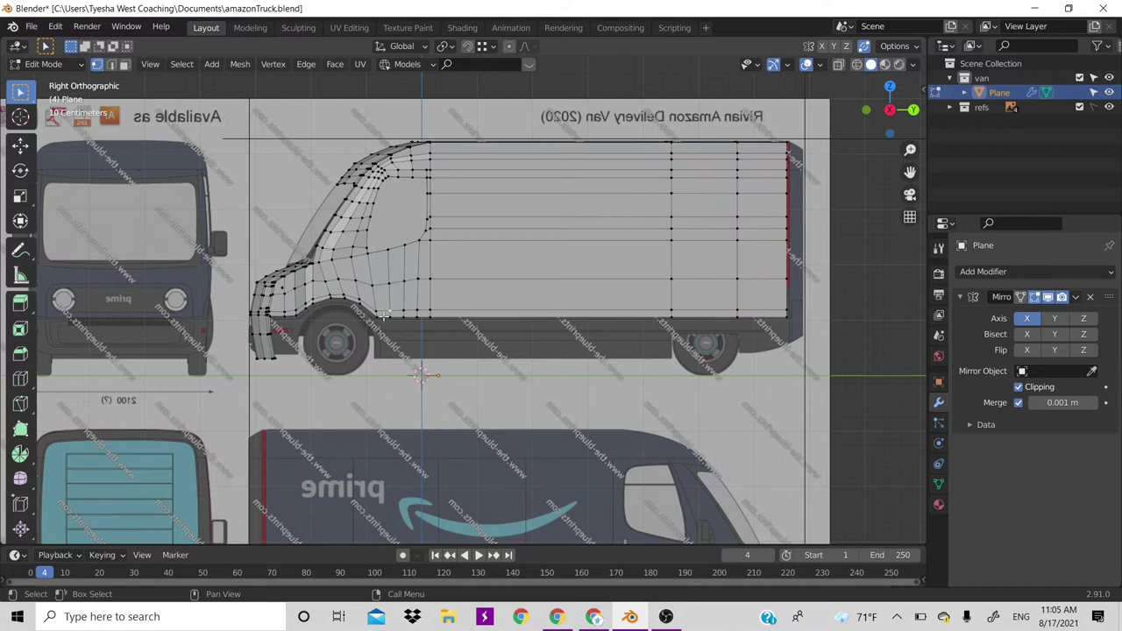
{"action": "scroll", "coordinate": [377, 316], "scroll_direction": "up", "scroll_amount": 2}
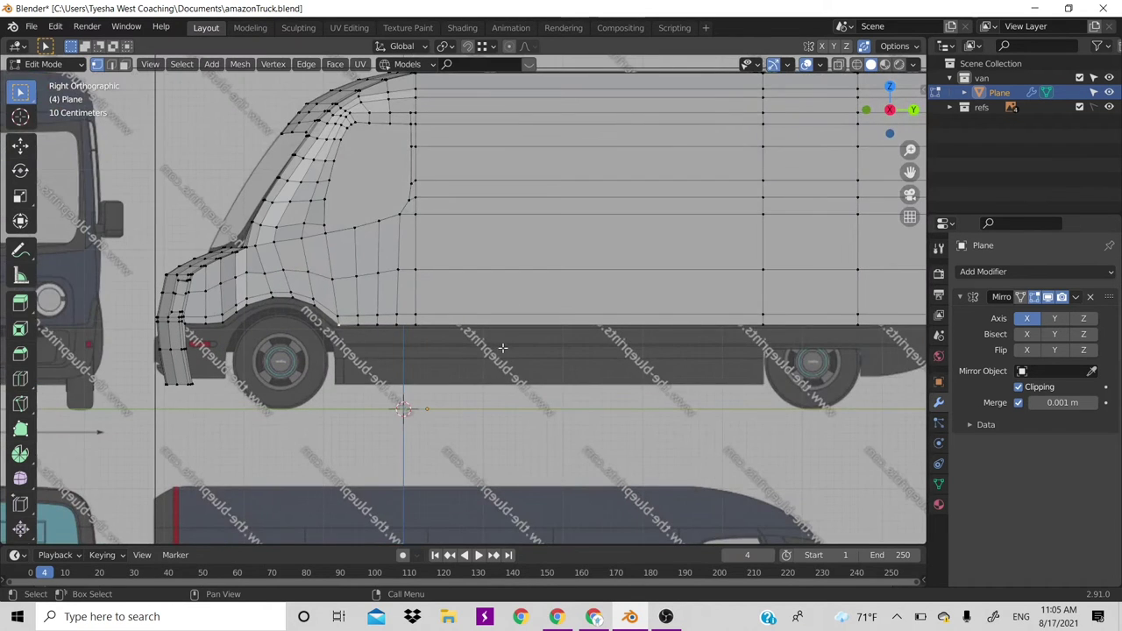
Move the van body's bottom edge row straight down to the sill line
{"action": "middle_click_drag", "start_coordinate": [556, 346], "coordinate": [489, 350], "text": "shift"}
{"action": "left_click", "coordinate": [860, 333], "text": "ctrl"}
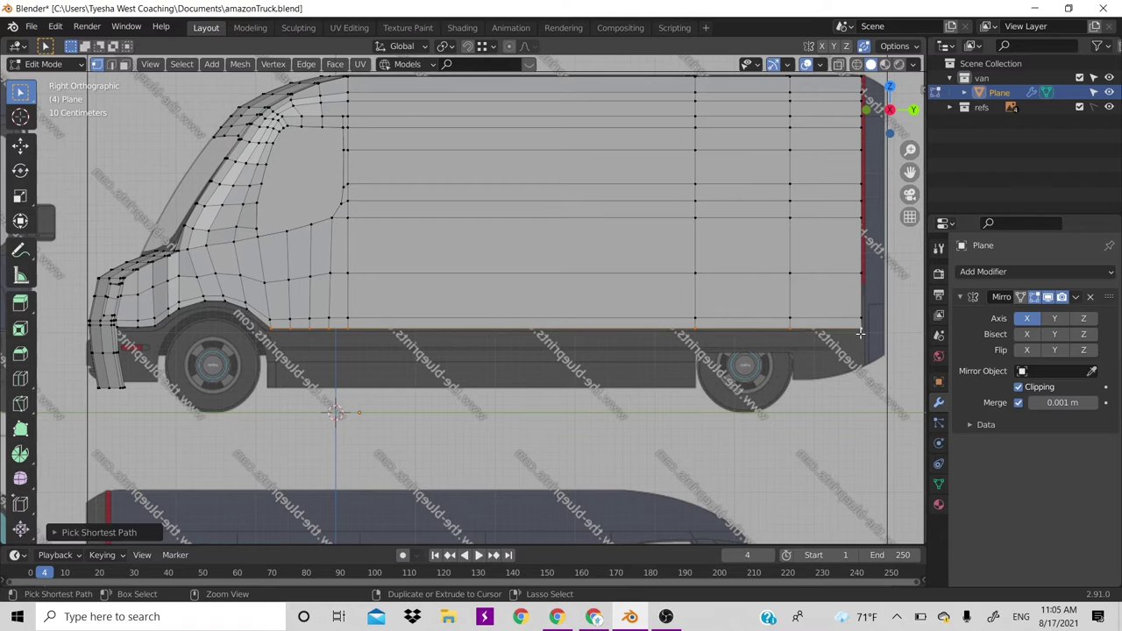
{"action": "key", "text": "g"}
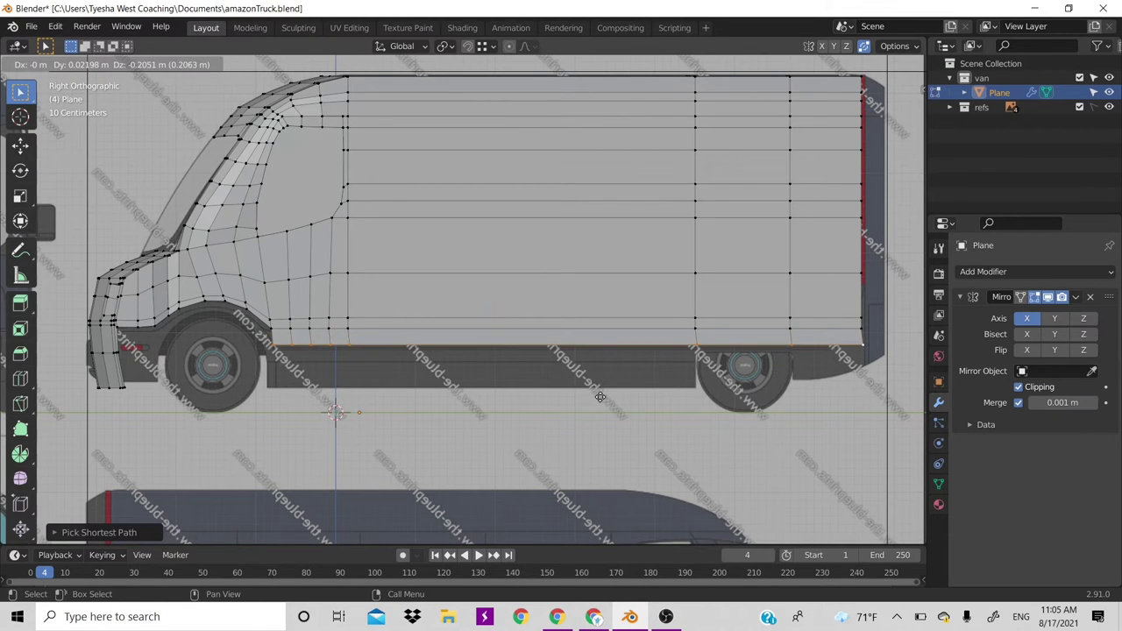
{"action": "key", "text": "z"}
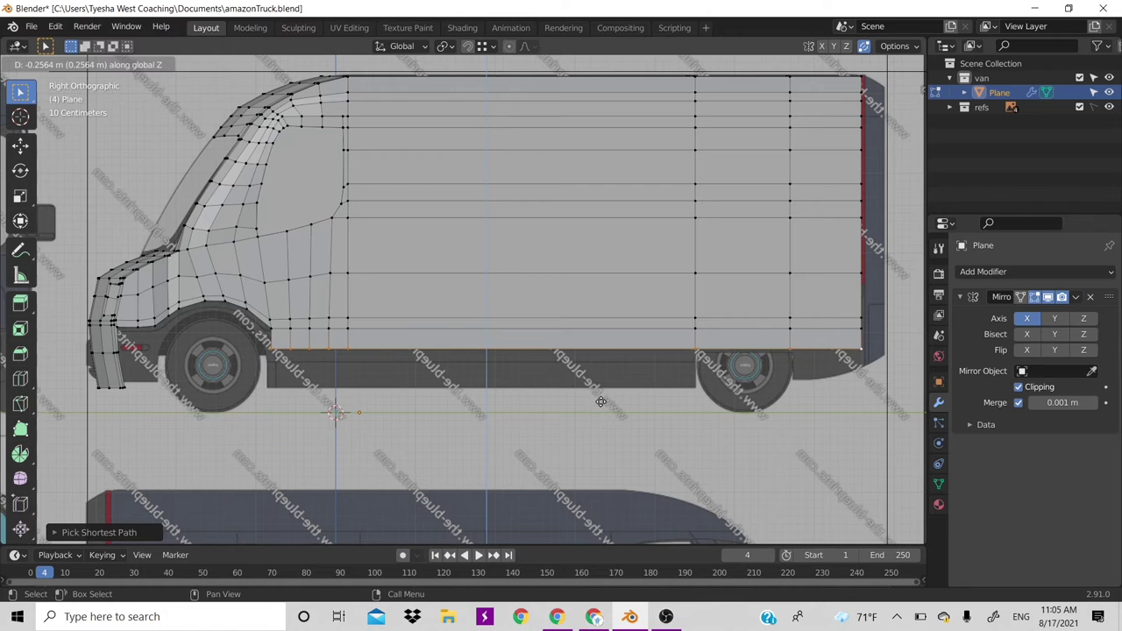
{"action": "left_click", "coordinate": [601, 401]}
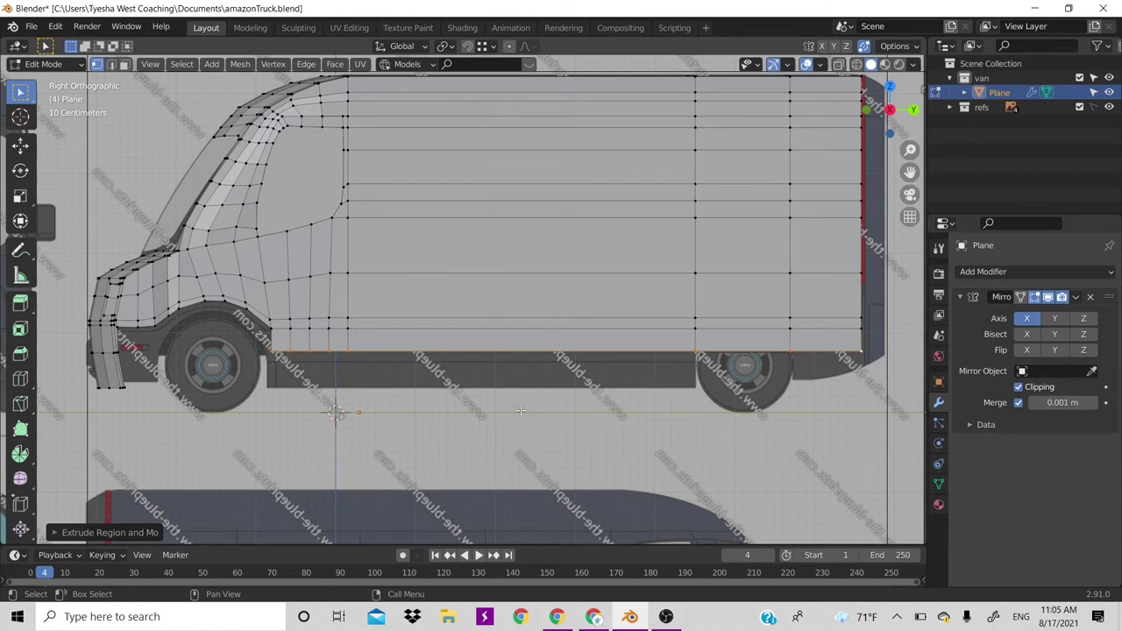
Extrude the edge segment behind the rear wheel down into a new panel
{"action": "scroll", "coordinate": [417, 425], "scroll_direction": "up", "scroll_amount": 1}
{"action": "scroll", "coordinate": [417, 424], "scroll_direction": "up", "scroll_amount": 1}
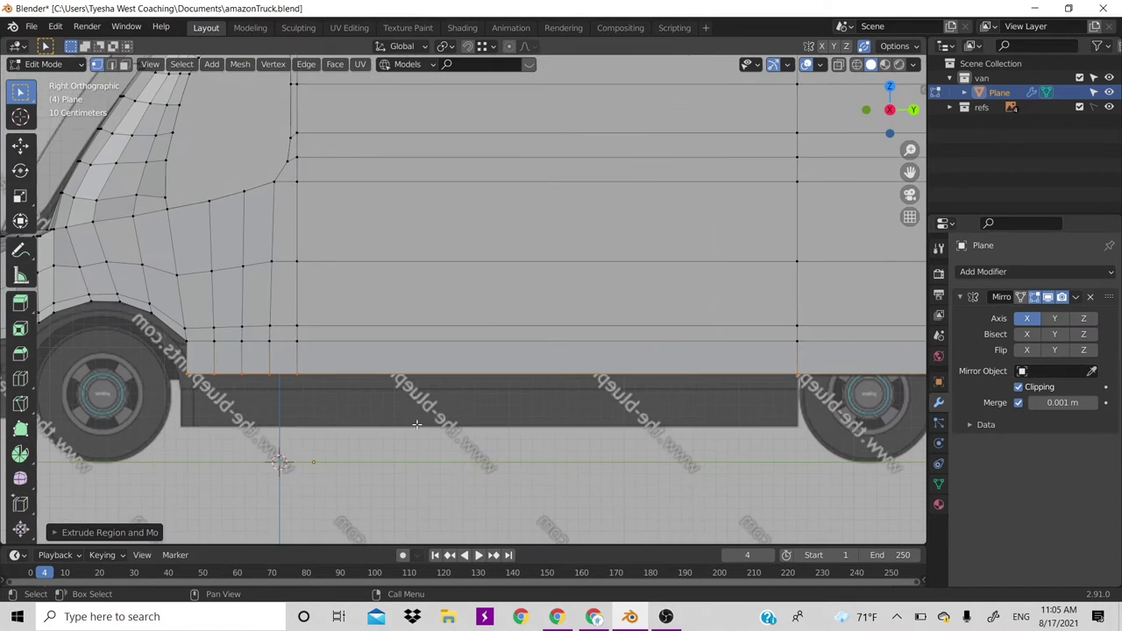
{"action": "mouse_move", "coordinate": [417, 424]}
{"action": "middle_mouse_down", "text": "shift"}
{"action": "mouse_move", "coordinate": [485, 385]}
{"action": "mouse_move", "coordinate": [466, 387]}
{"action": "middle_mouse_up", "text": "shift"}
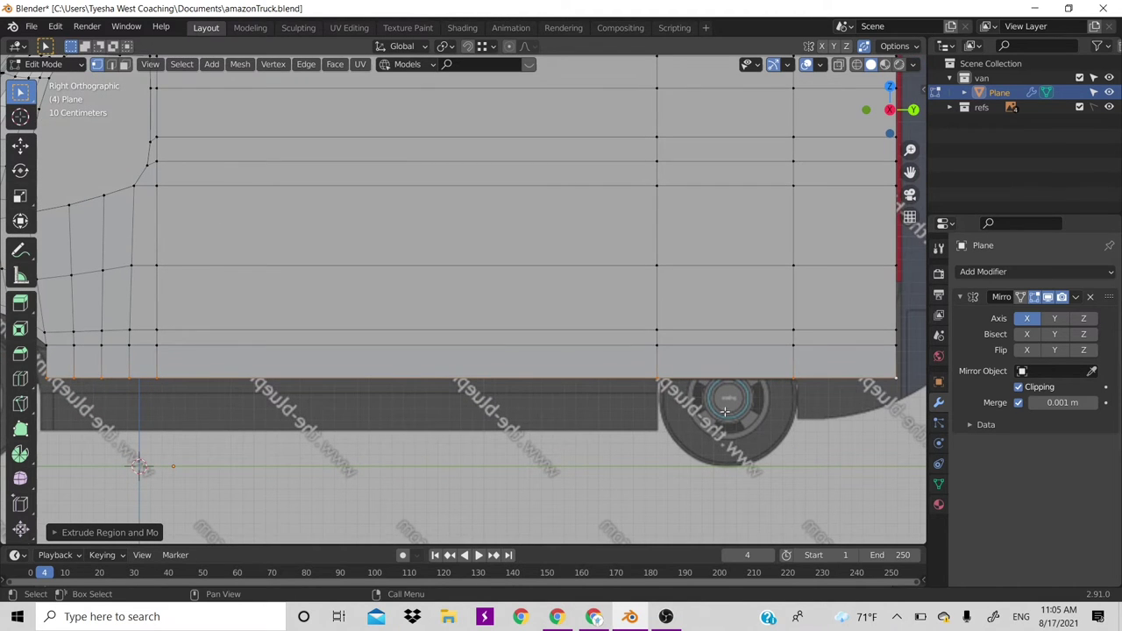
{"action": "left_click_drag", "start_coordinate": [785, 373], "coordinate": [908, 405]}
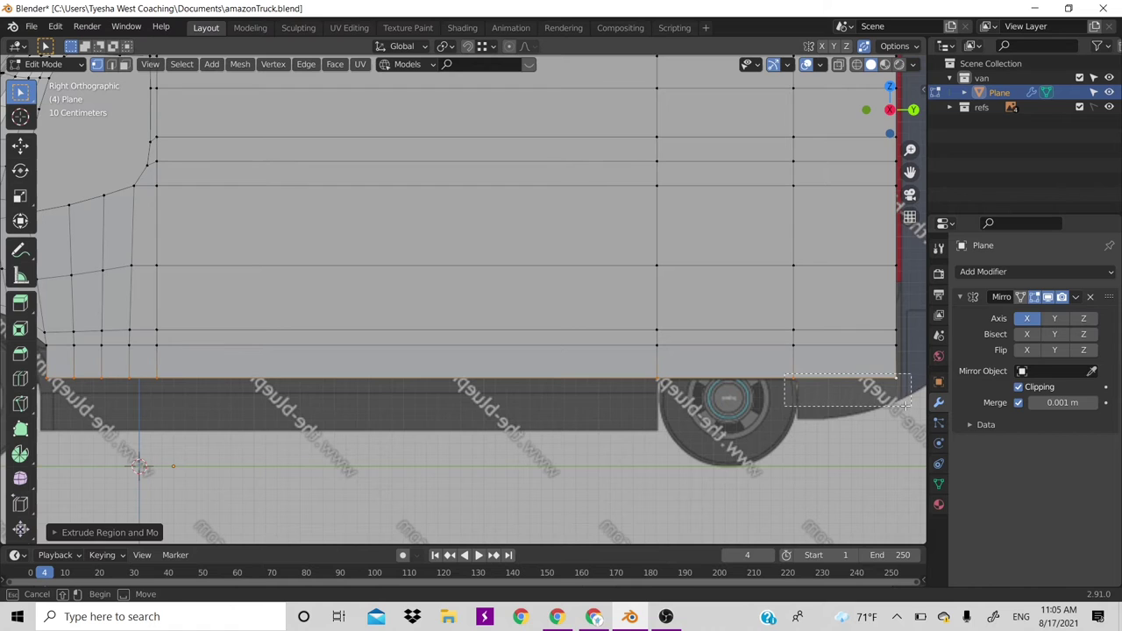
{"action": "key", "text": "e"}
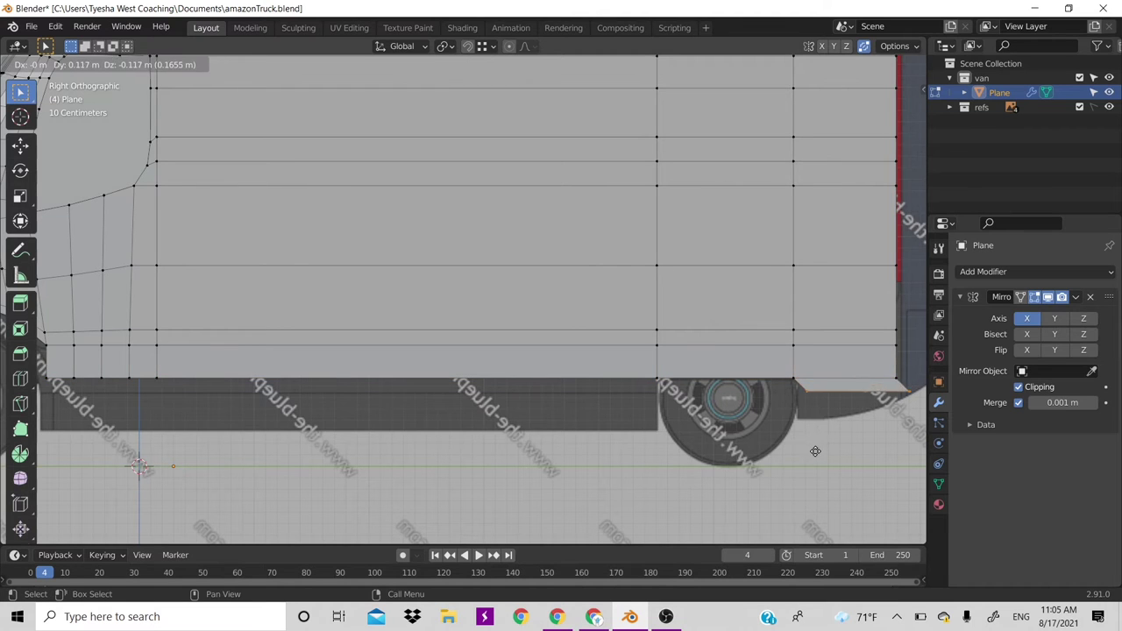
{"action": "left_click", "coordinate": [810, 475]}
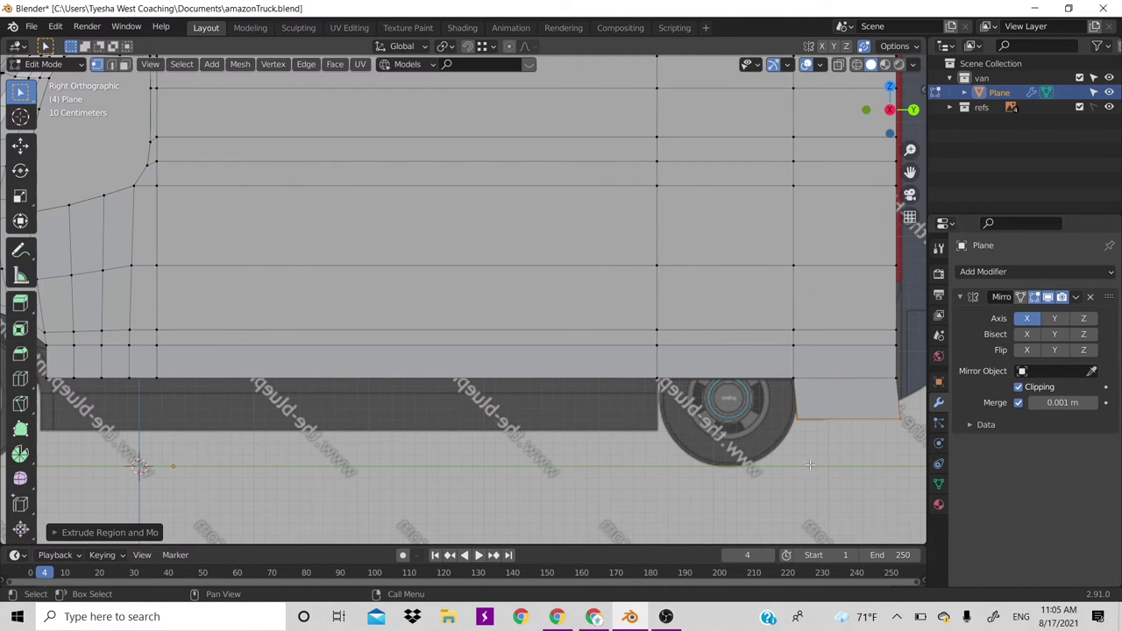
Reposition the rear edge, turn on X-ray, and raise the panel's bottom rear corner vertically
{"action": "key", "text": "g"}
{"action": "left_click", "coordinate": [843, 431]}
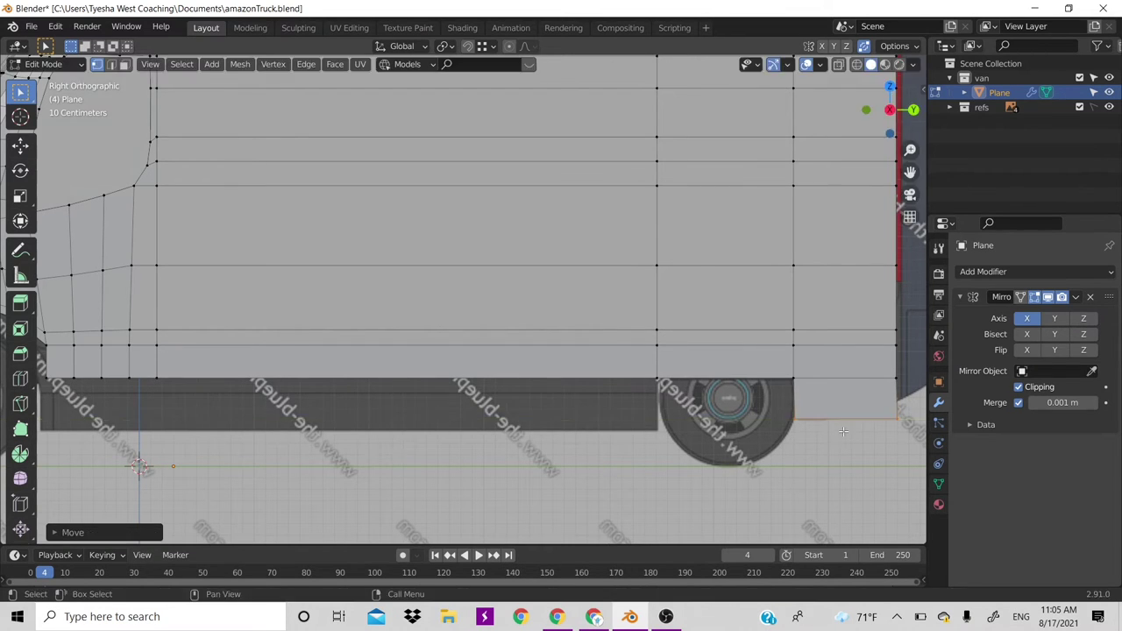
{"action": "middle_click_drag", "start_coordinate": [848, 423], "coordinate": [775, 437], "text": "shift"}
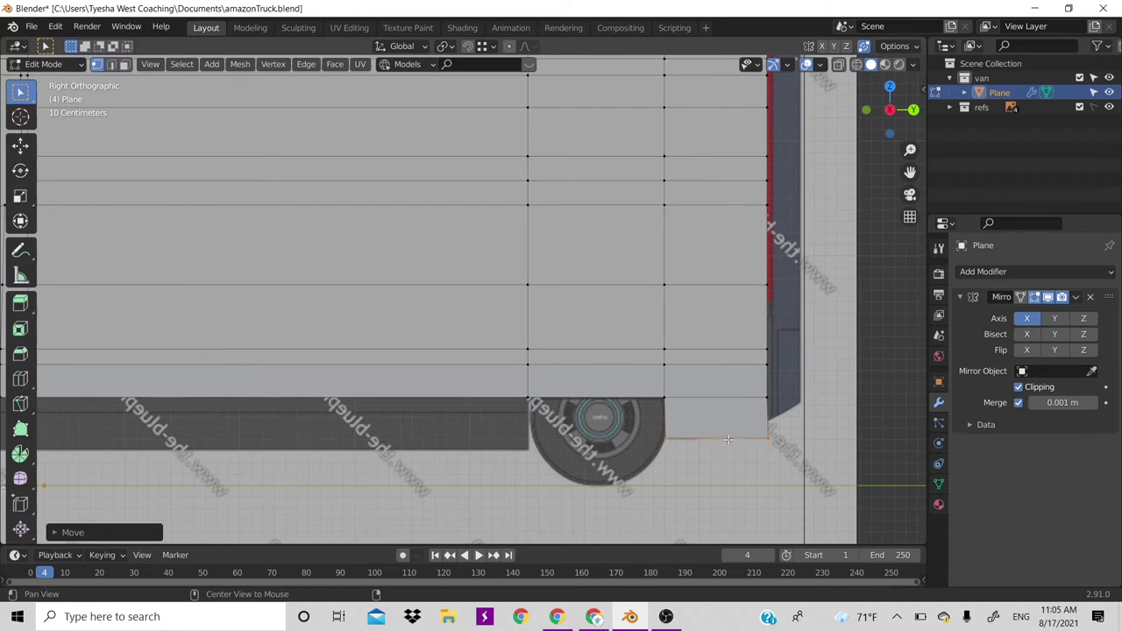
{"action": "left_click", "coordinate": [775, 437]}
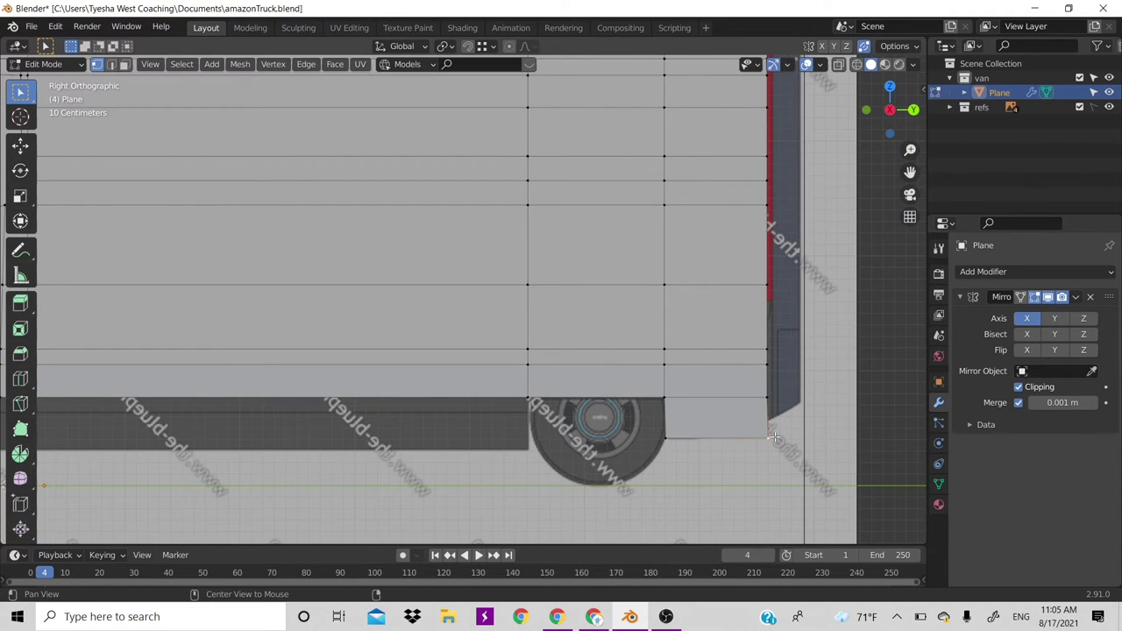
{"action": "key", "text": "alt+z"}
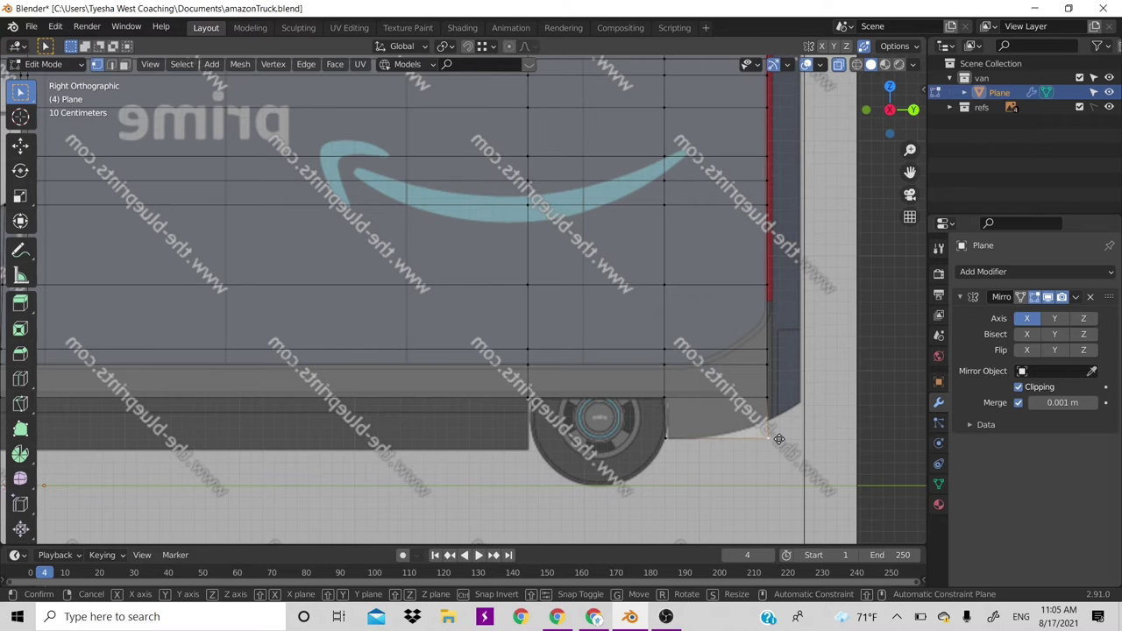
{"action": "key", "text": "g"}
{"action": "key", "text": "z"}
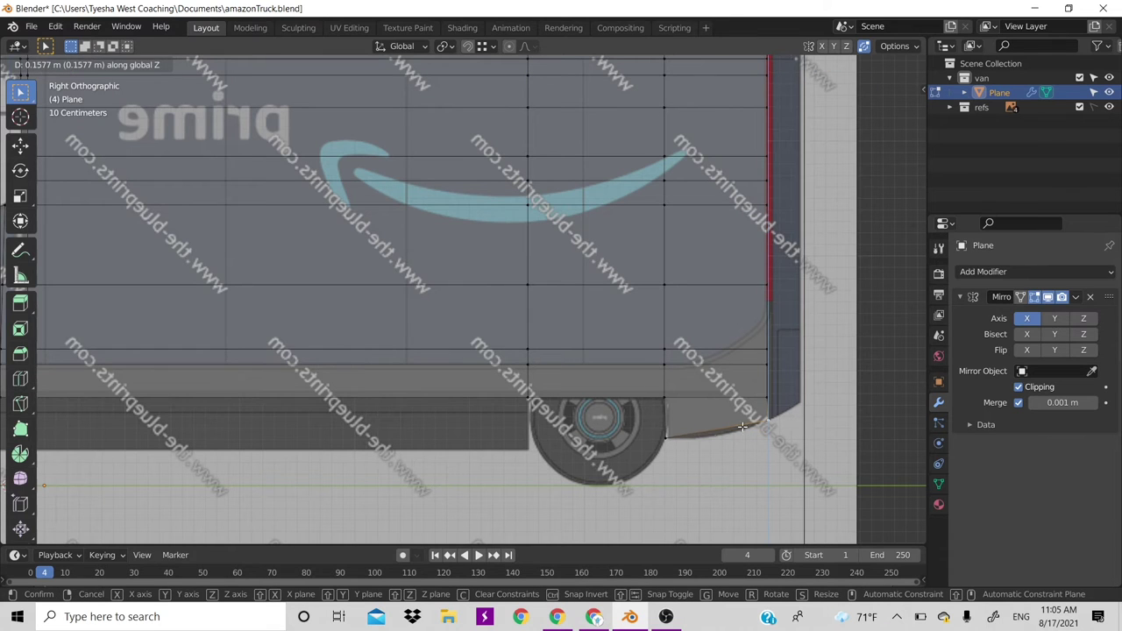
{"action": "left_click", "coordinate": [737, 430]}
Add a loop cut to the rear panel and move its bottom vertices onto the blueprint's arch curve
{"action": "key", "text": "ctrl+r"}
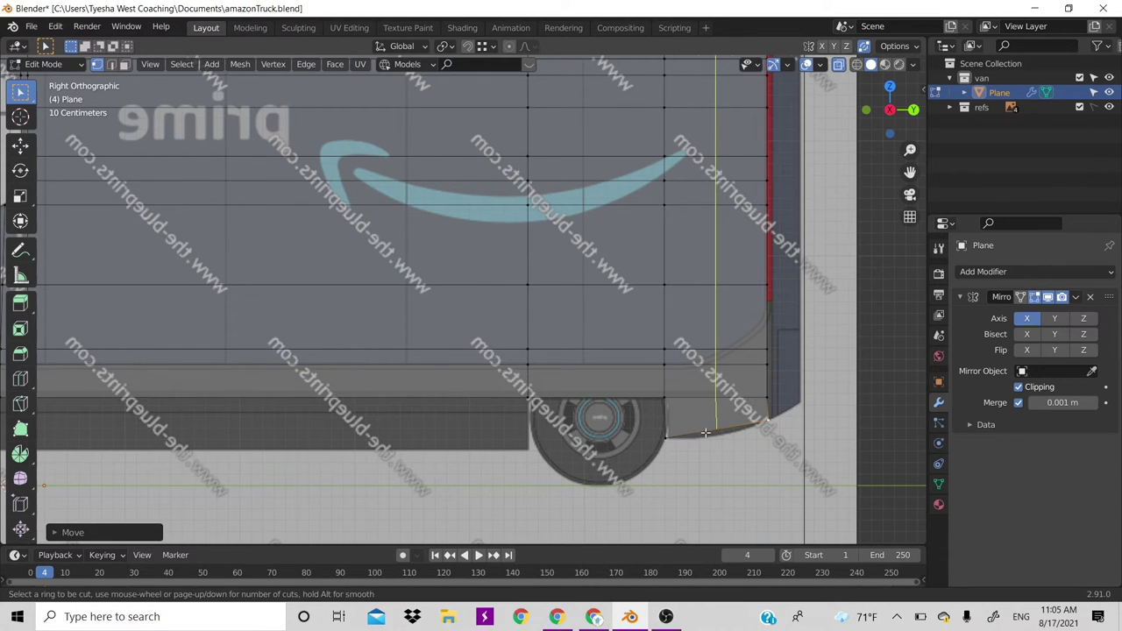
{"action": "left_click", "coordinate": [705, 432]}
{"action": "left_click", "coordinate": [705, 432]}
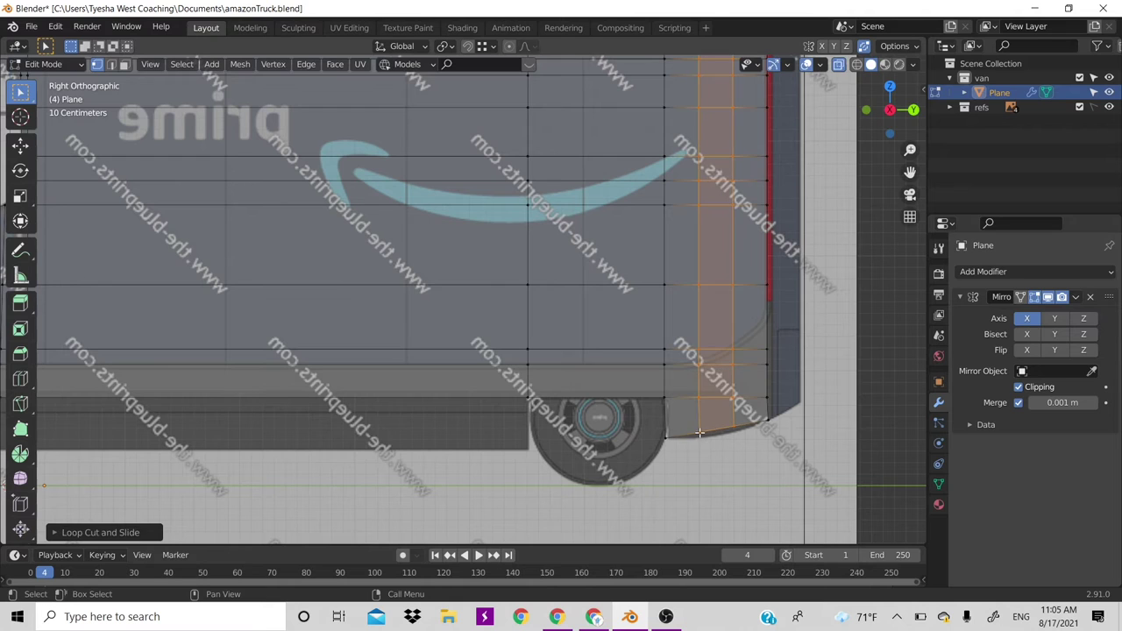
{"action": "left_click", "coordinate": [699, 432]}
{"action": "key", "text": "g"}
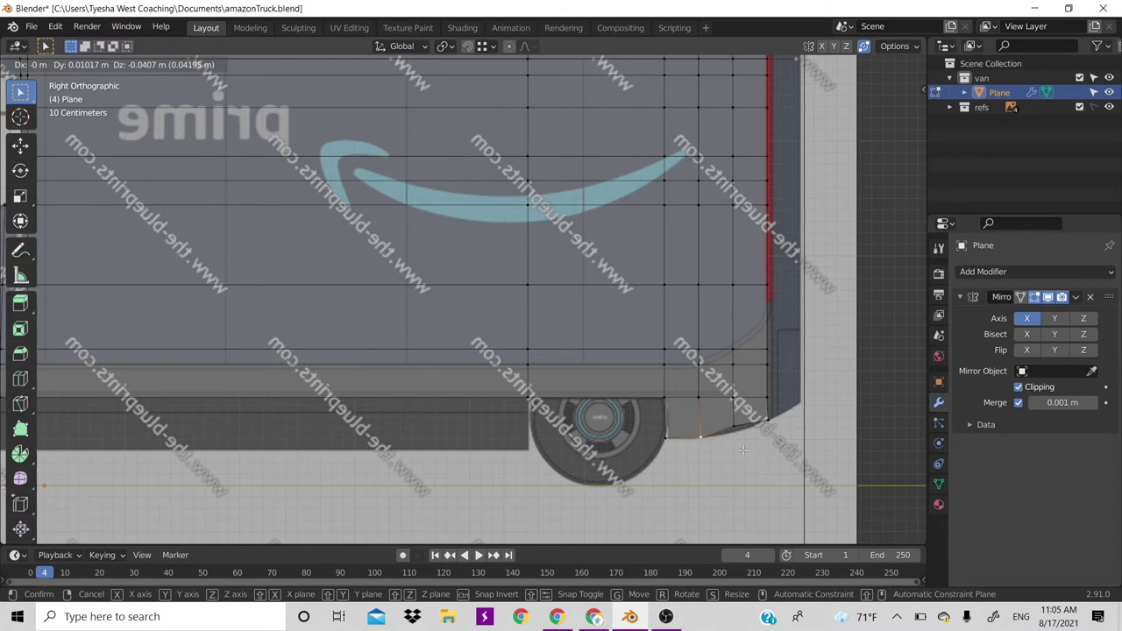
{"action": "left_click", "coordinate": [743, 450]}
{"action": "left_click", "coordinate": [742, 449]}
{"action": "key", "text": "g"}
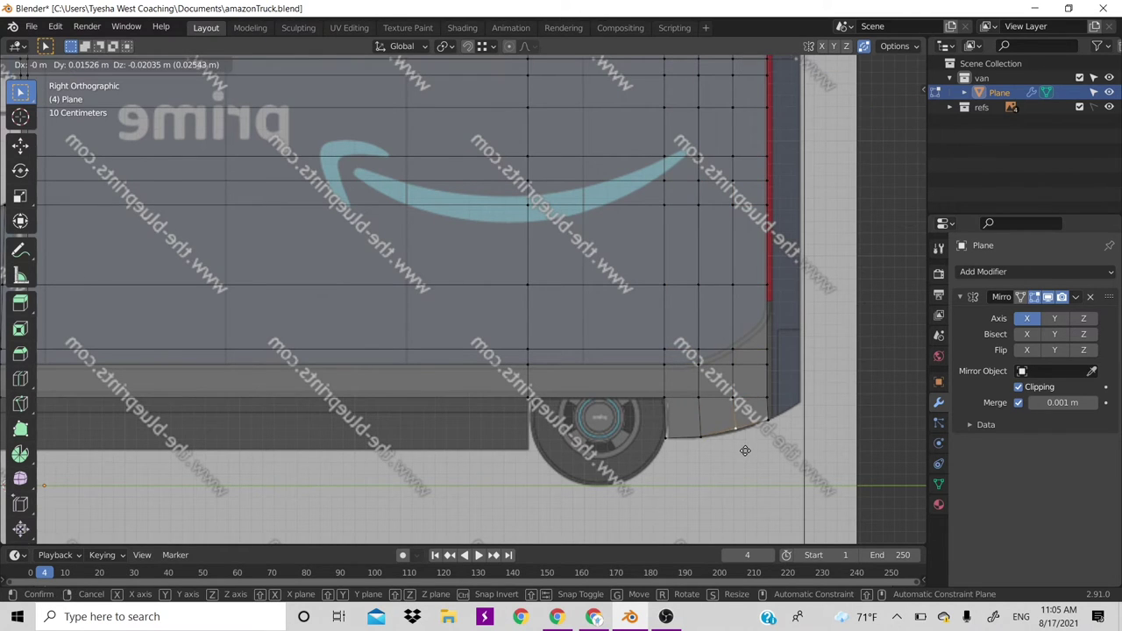
{"action": "left_click", "coordinate": [745, 451]}
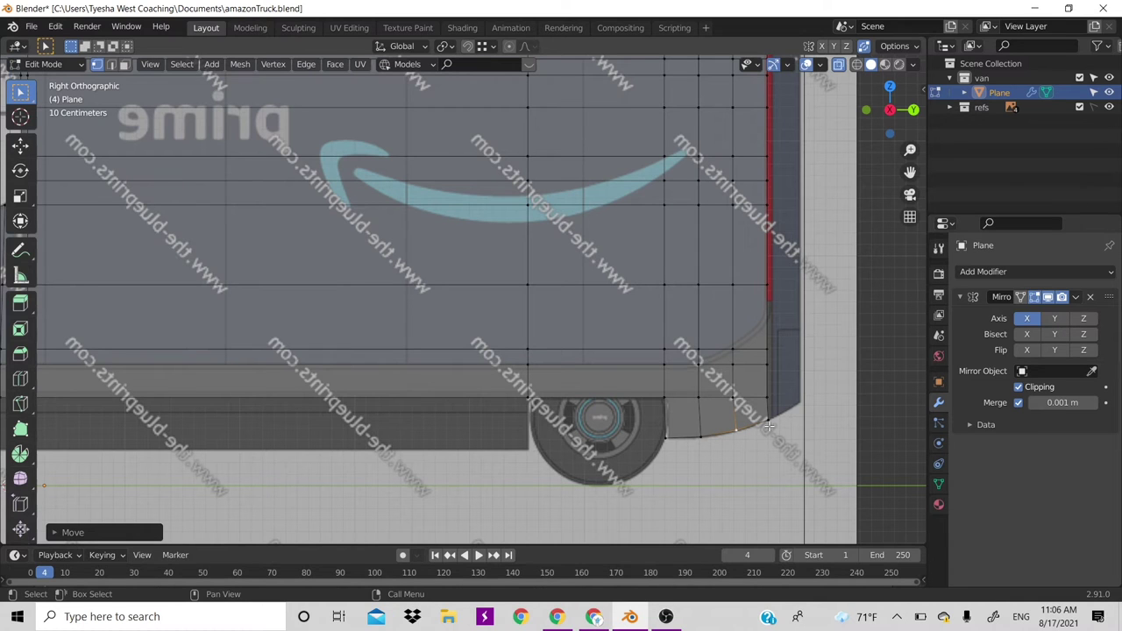
{"action": "left_click", "coordinate": [768, 427]}
{"action": "key", "text": "g"}
{"action": "key", "text": "y"}
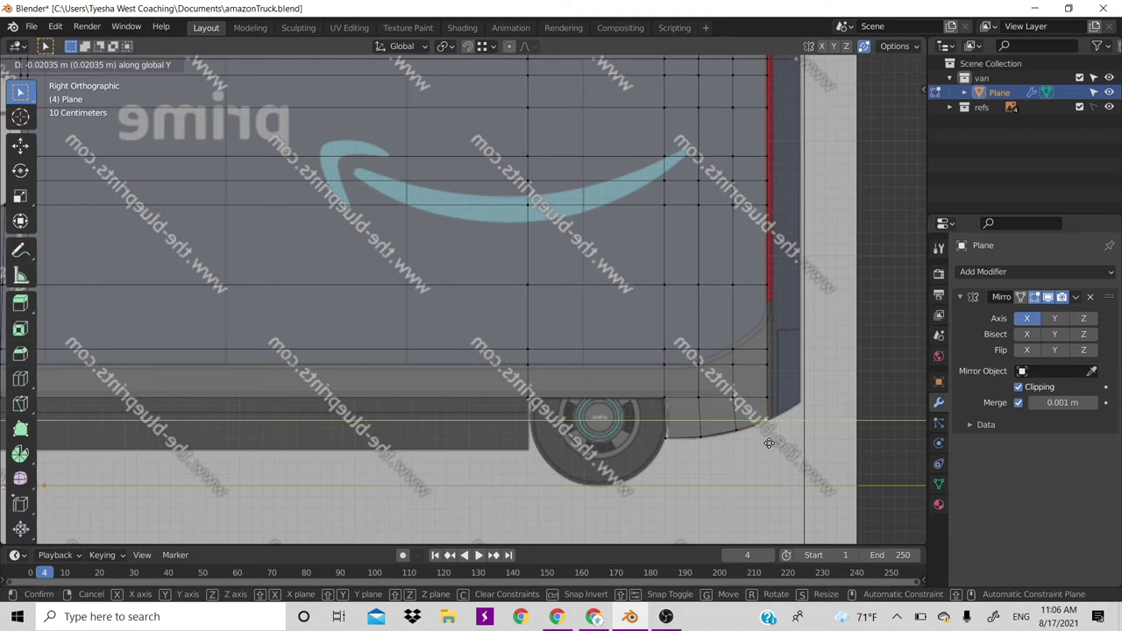
{"action": "left_click", "coordinate": [769, 443]}
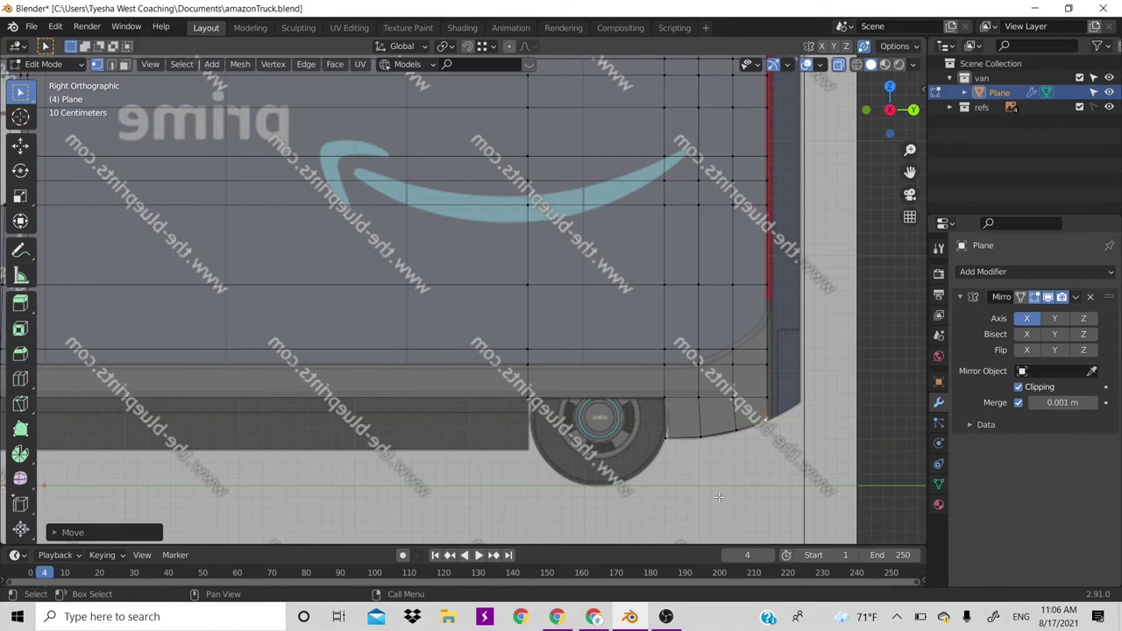
{"action": "scroll", "coordinate": [719, 491], "scroll_direction": "down", "scroll_amount": 3}
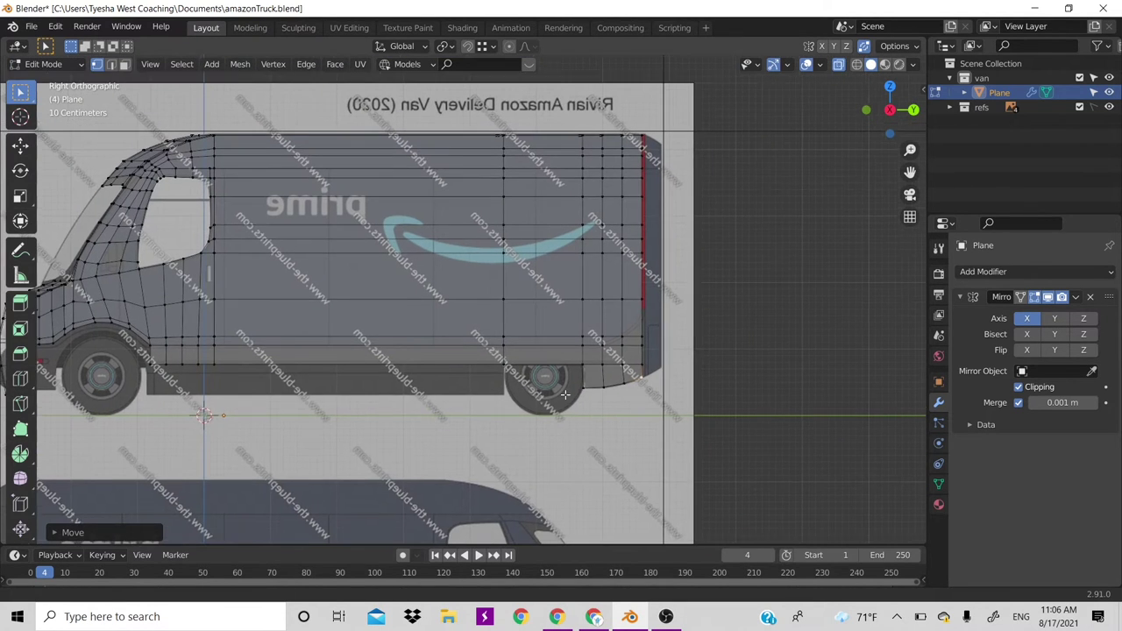
Move the bottom edge row between the wheels straight down to the bottom of the body
{"action": "scroll", "coordinate": [424, 397], "scroll_direction": "up", "scroll_amount": 5, "text": "ctrl"}
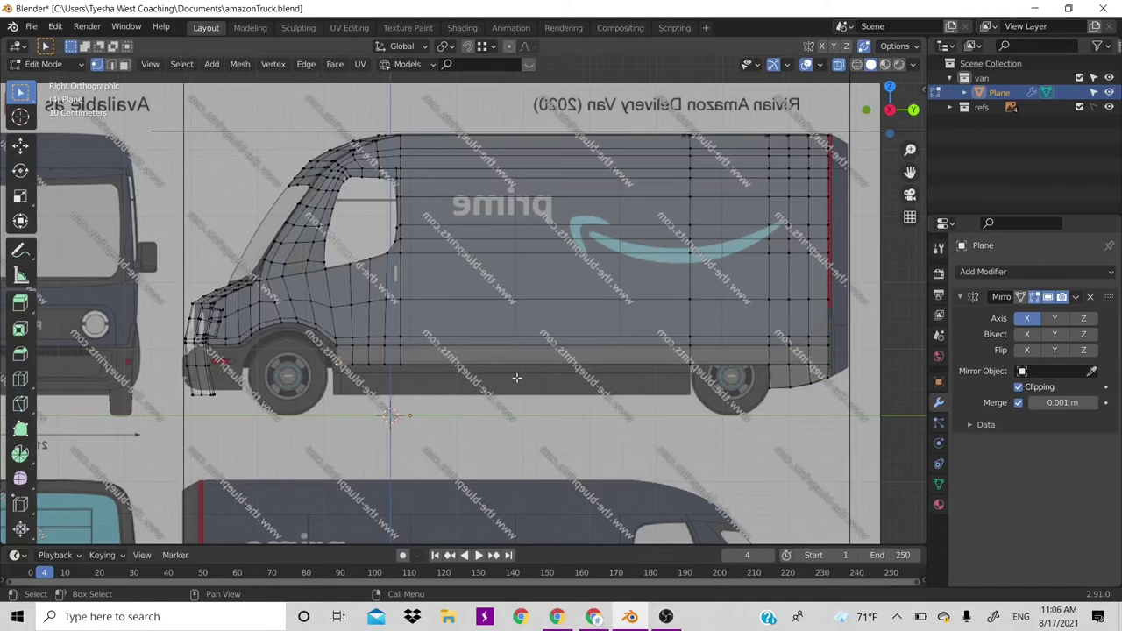
{"action": "left_click", "coordinate": [686, 364], "text": "ctrl"}
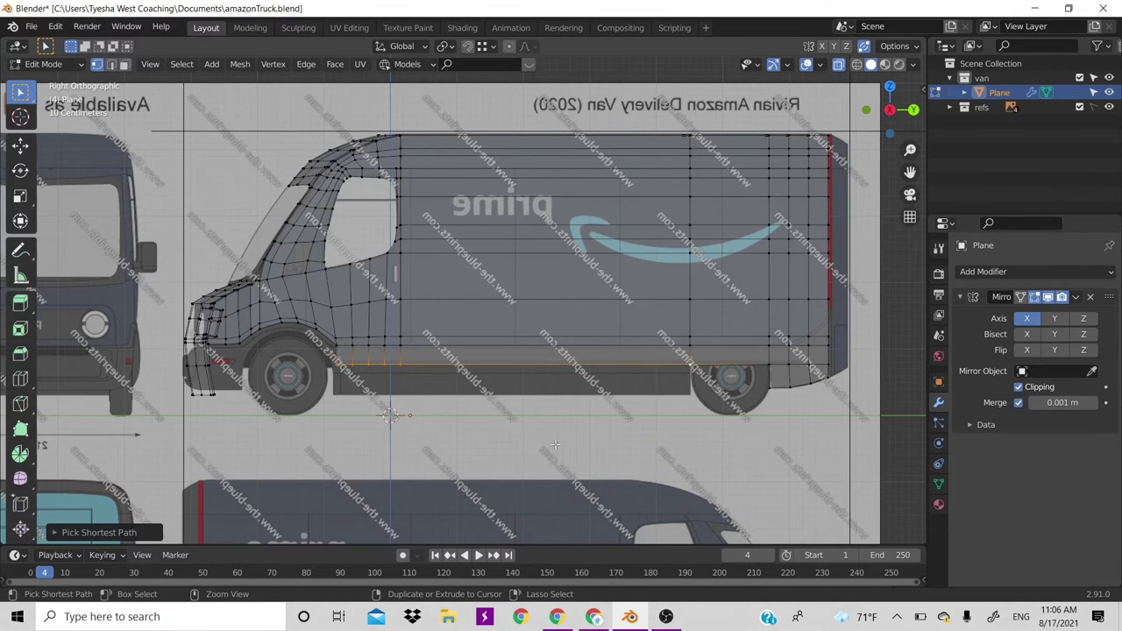
{"action": "scroll", "coordinate": [557, 390], "scroll_direction": "up", "scroll_amount": 2}
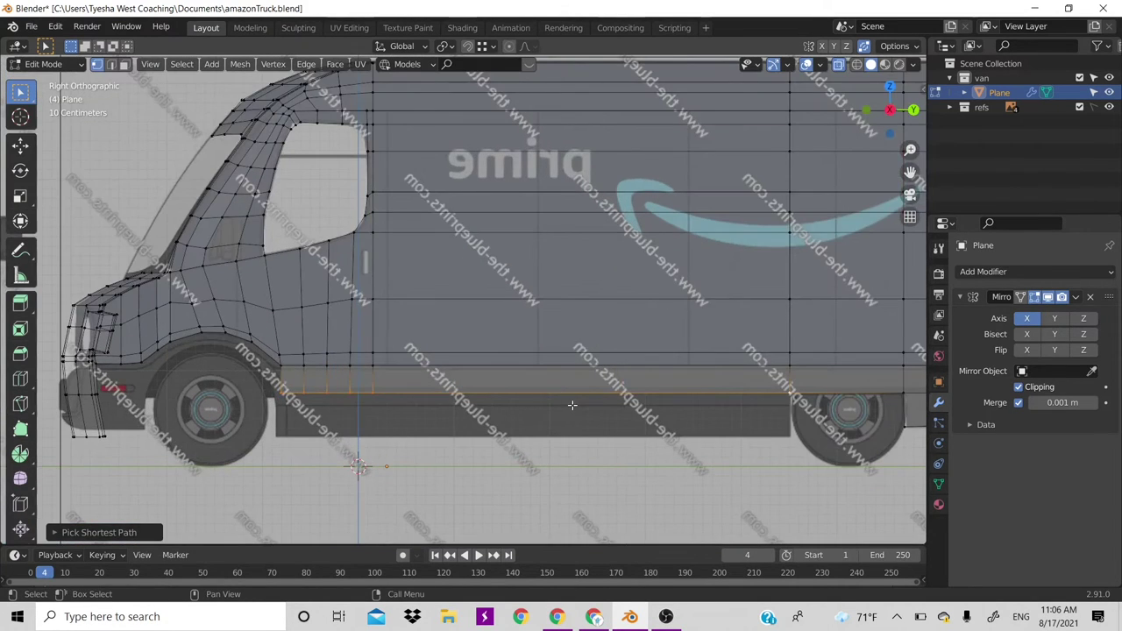
{"action": "key", "text": "g"}
{"action": "key", "text": "z"}
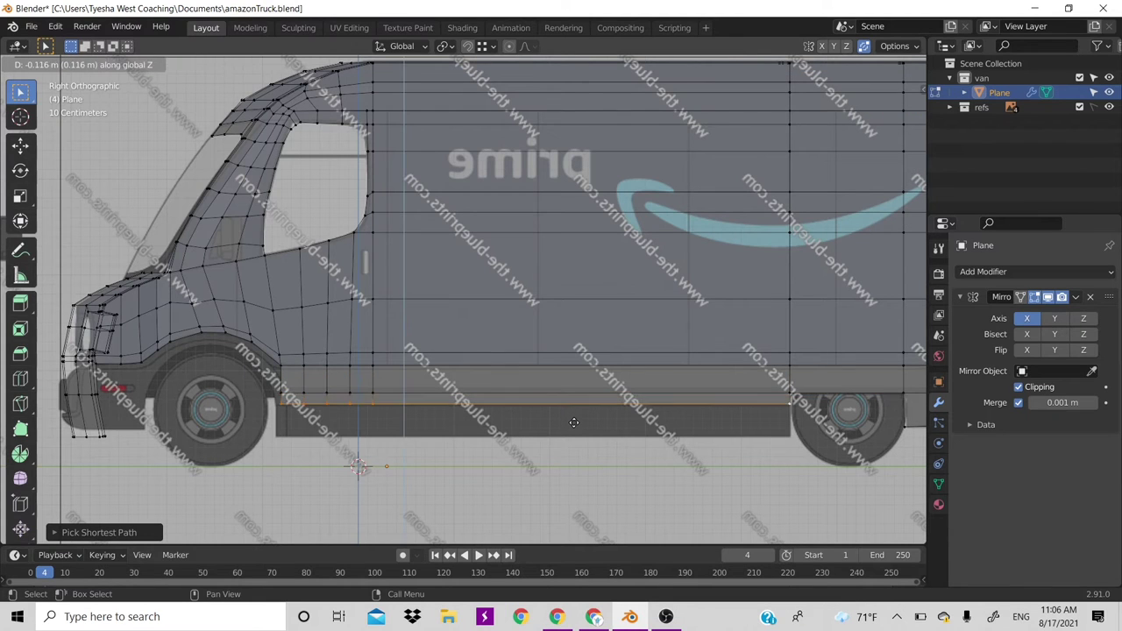
{"action": "left_click", "coordinate": [573, 420]}
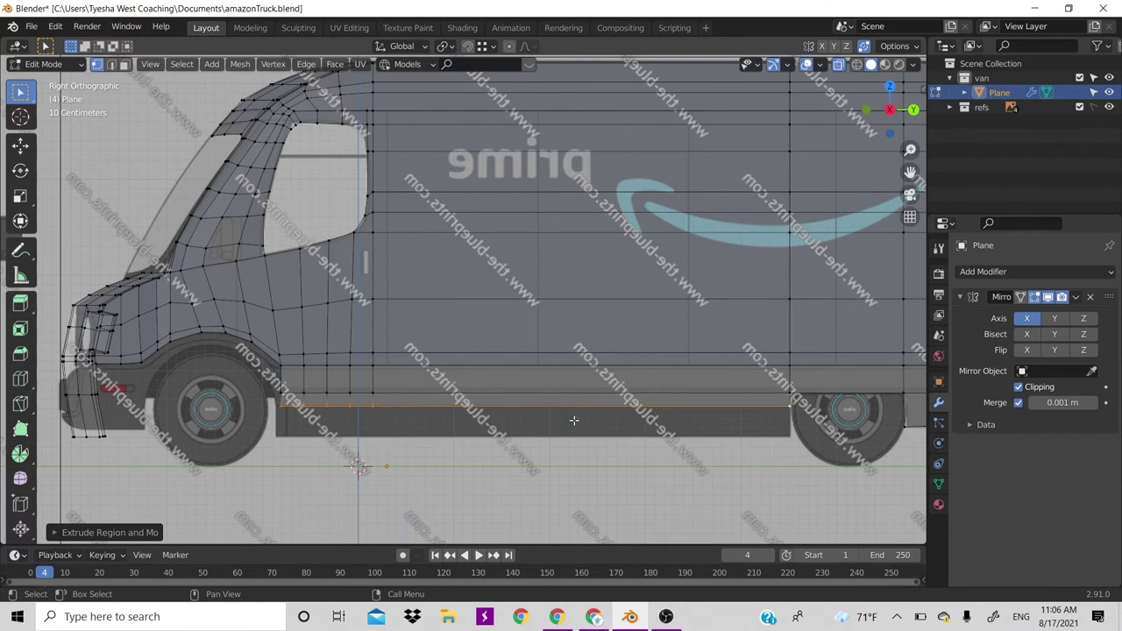
{"action": "key", "text": "g"}
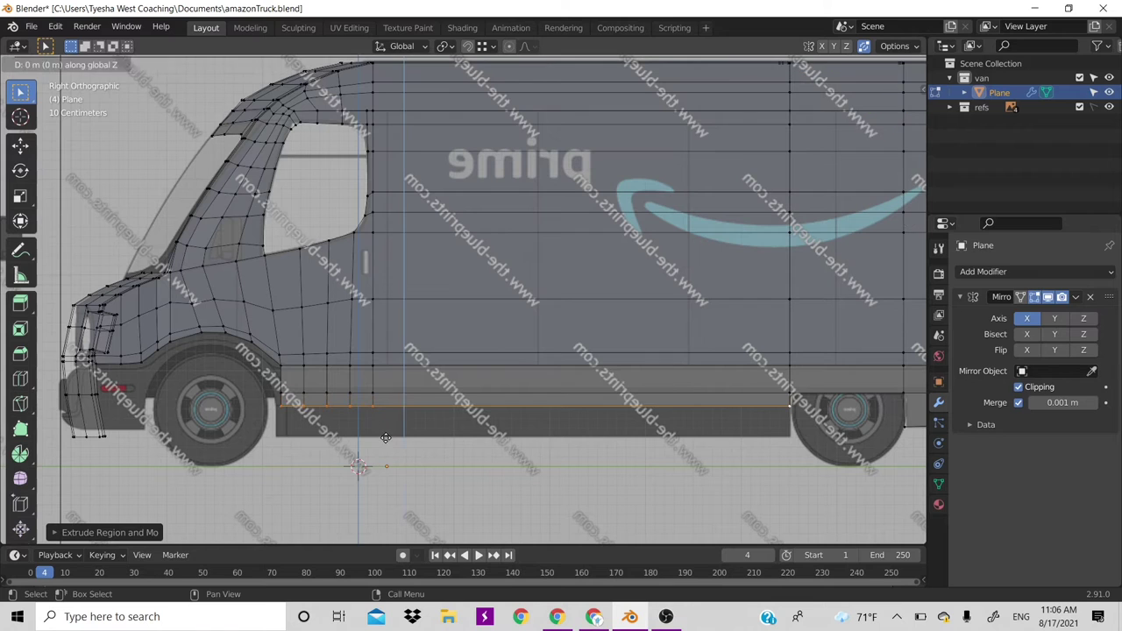
{"action": "key", "text": "z"}
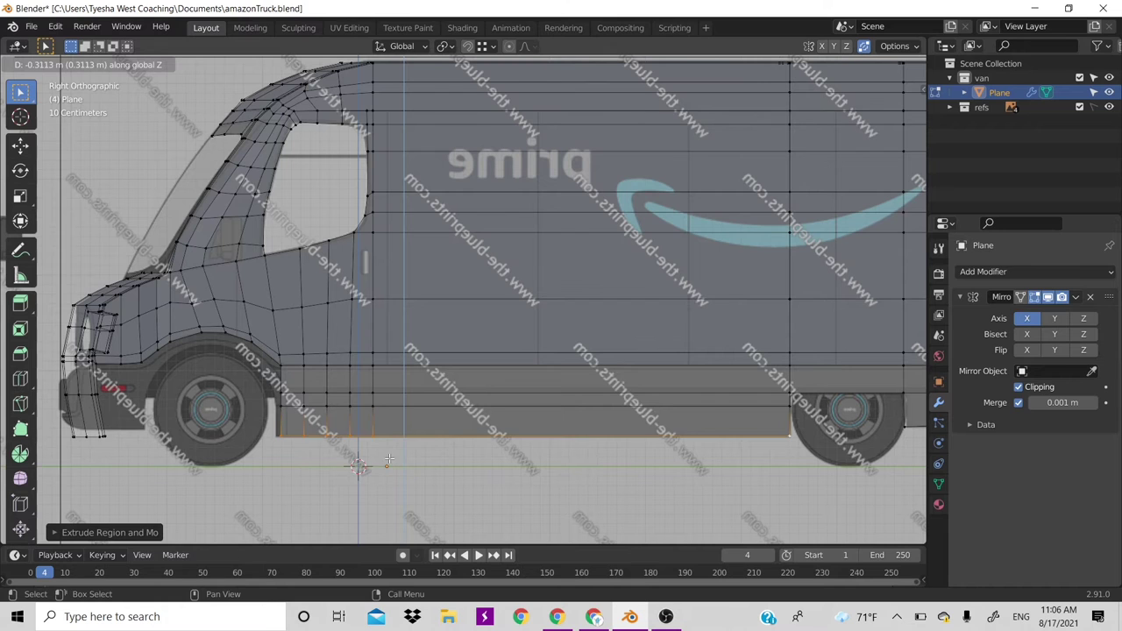
{"action": "left_click", "coordinate": [389, 457]}
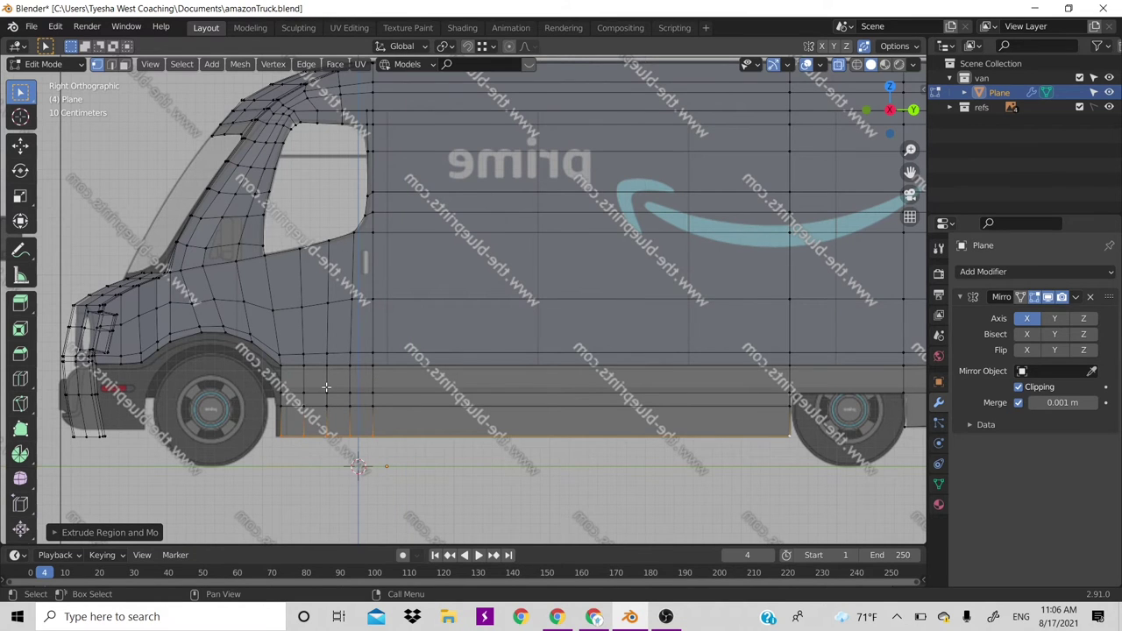
Zoom and orbit to an angled 3D view to inspect the new sill strip
{"action": "scroll", "coordinate": [326, 386], "scroll_direction": "up", "scroll_amount": 1}
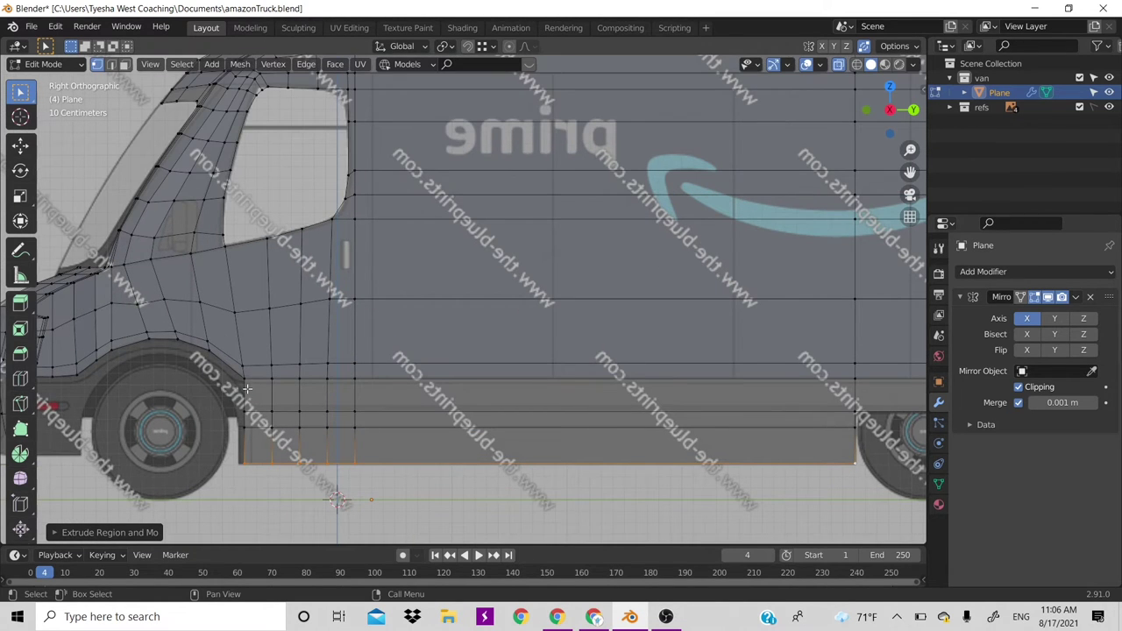
{"action": "scroll", "coordinate": [210, 400], "scroll_direction": "down", "scroll_amount": 2}
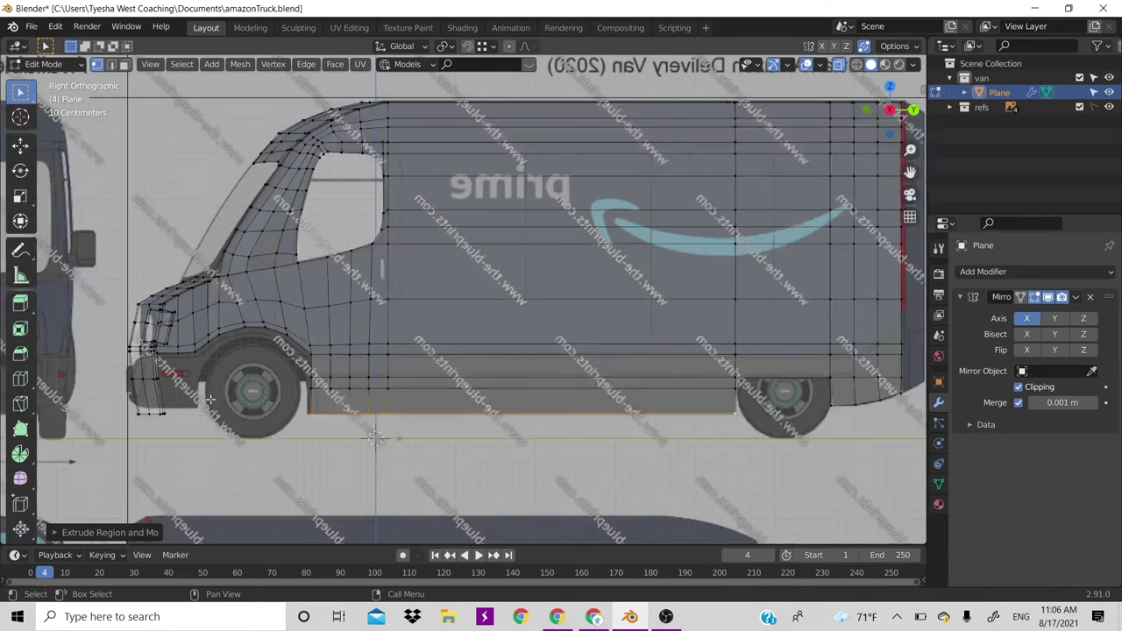
{"action": "scroll", "coordinate": [211, 400], "scroll_direction": "up", "scroll_amount": 1}
{"action": "scroll", "coordinate": [235, 438], "scroll_direction": "up", "scroll_amount": 1}
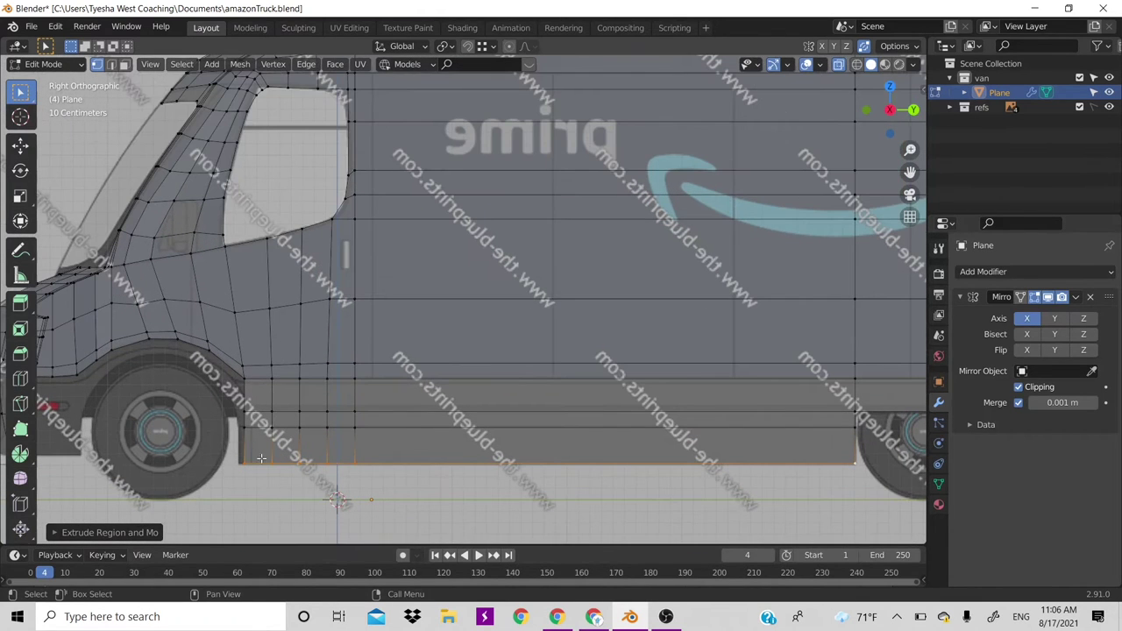
{"action": "scroll", "coordinate": [358, 475], "scroll_direction": "down", "scroll_amount": 2}
{"action": "scroll", "coordinate": [358, 475], "scroll_direction": "down", "scroll_amount": 1}
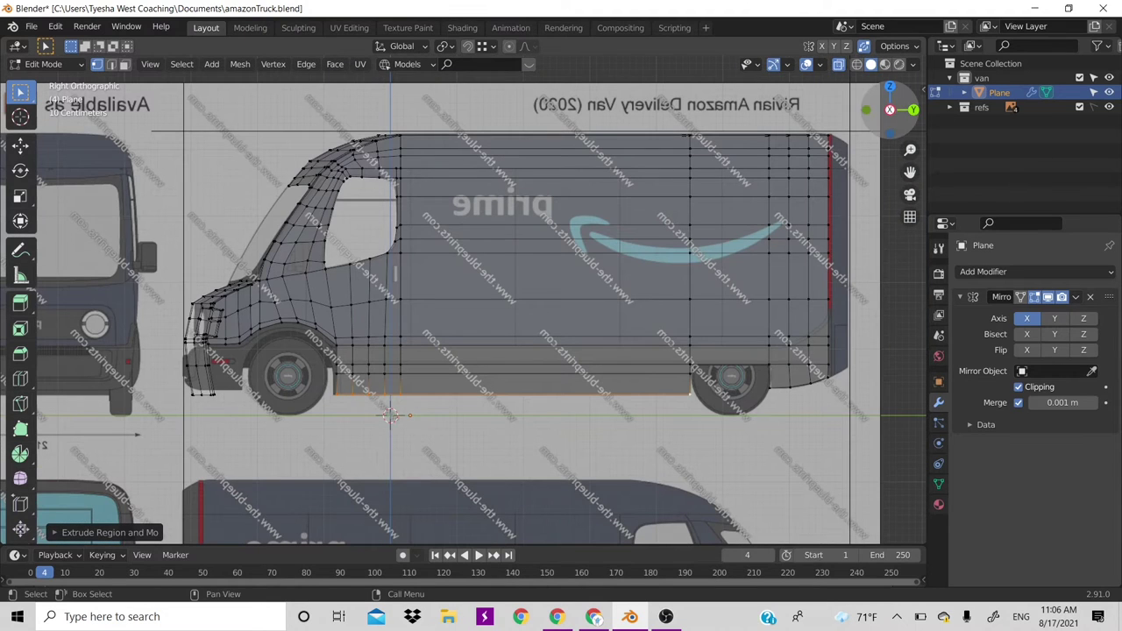
{"action": "left_click_drag", "start_coordinate": [894, 110], "coordinate": [607, 291]}
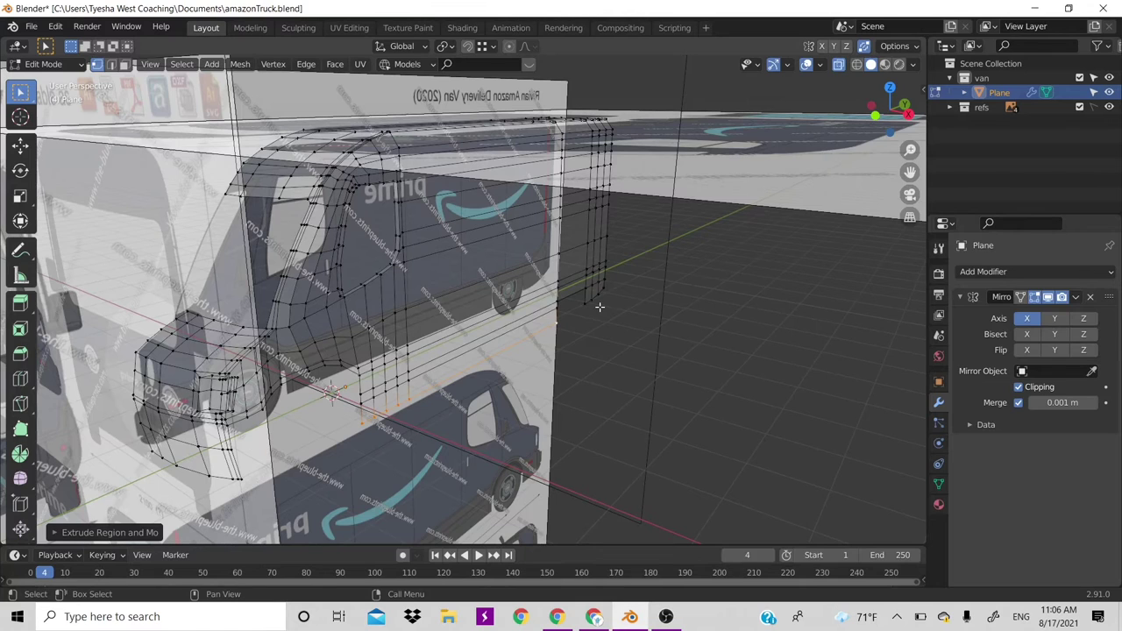
{"action": "key", "text": "alt+a"}
{"action": "left_click", "coordinate": [805, 68]}
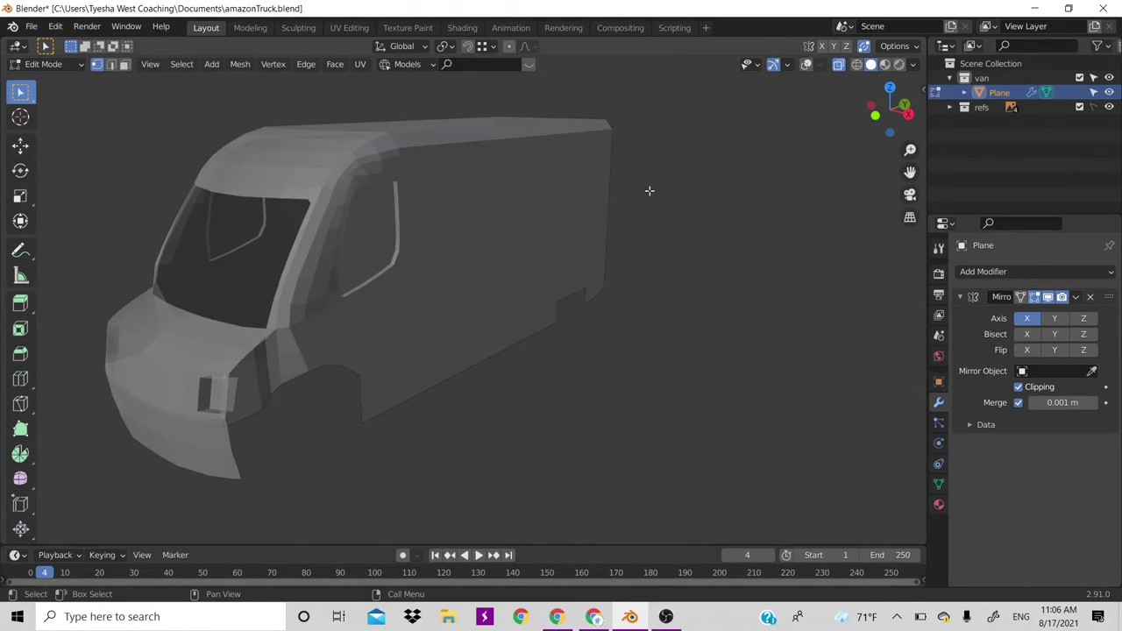
{"action": "key", "text": "alt+z"}
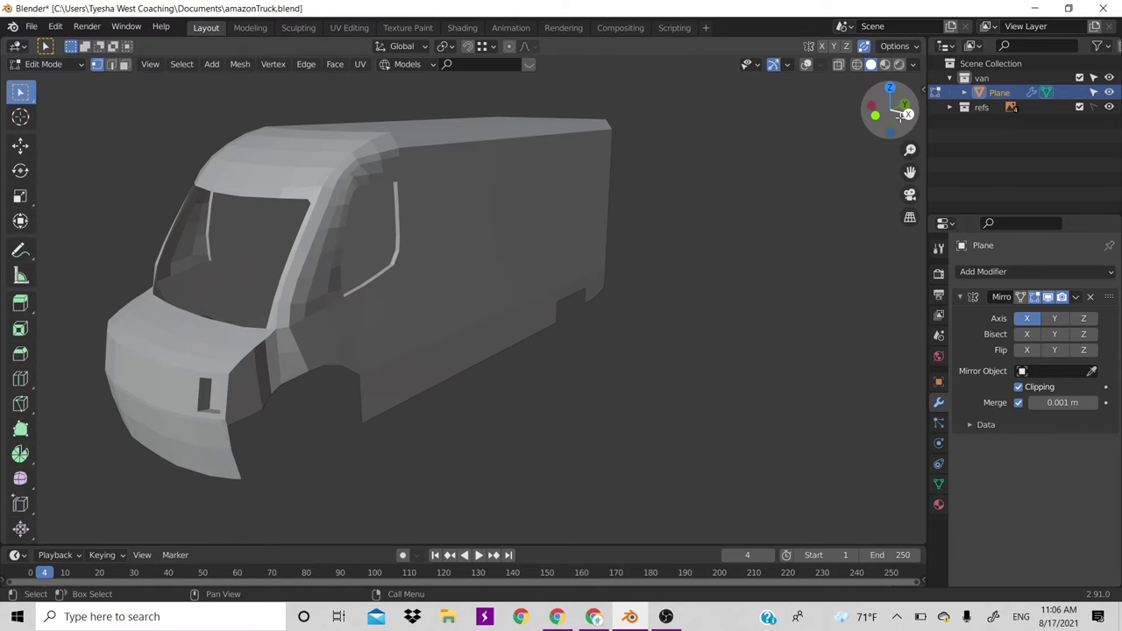
{"action": "mouse_move", "coordinate": [890, 110]}
{"action": "left_mouse_down"}
{"action": "mouse_move", "coordinate": [864, 112]}
{"action": "mouse_move", "coordinate": [810, 226]}
{"action": "left_mouse_up"}
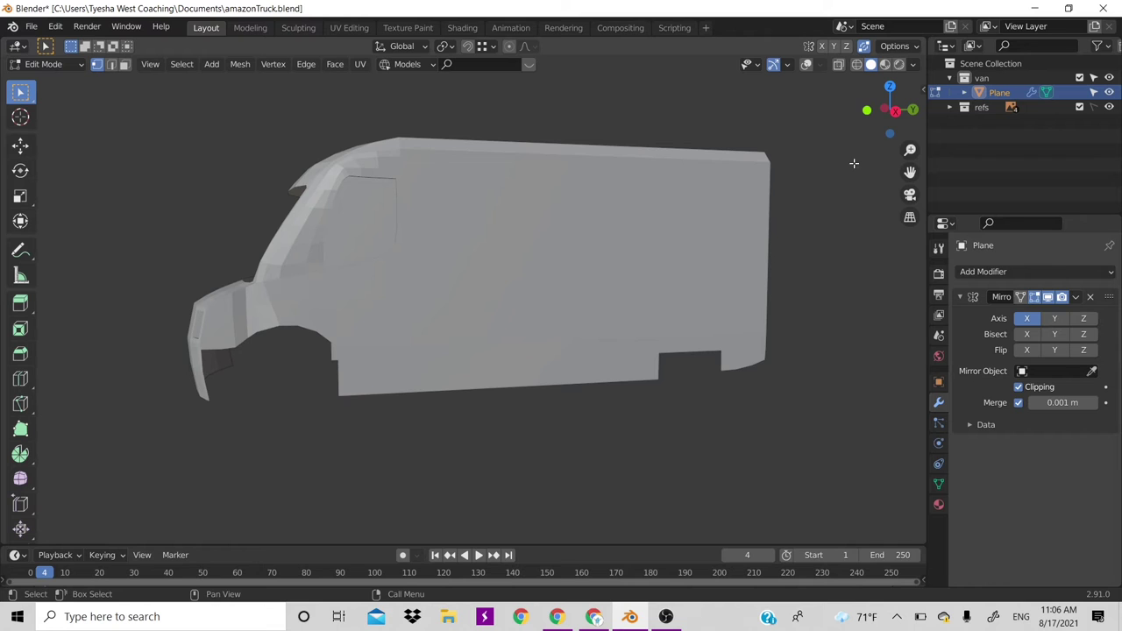
{"action": "left_click_drag", "start_coordinate": [889, 112], "coordinate": [824, 119]}
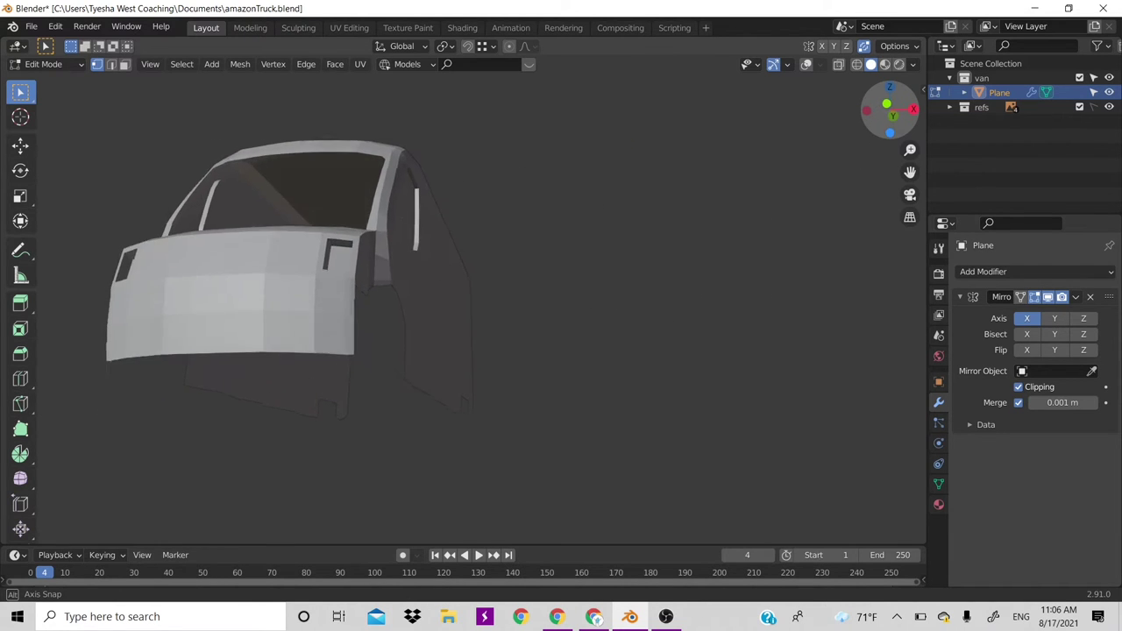
{"action": "left_click_drag", "start_coordinate": [825, 119], "coordinate": [448, 368]}
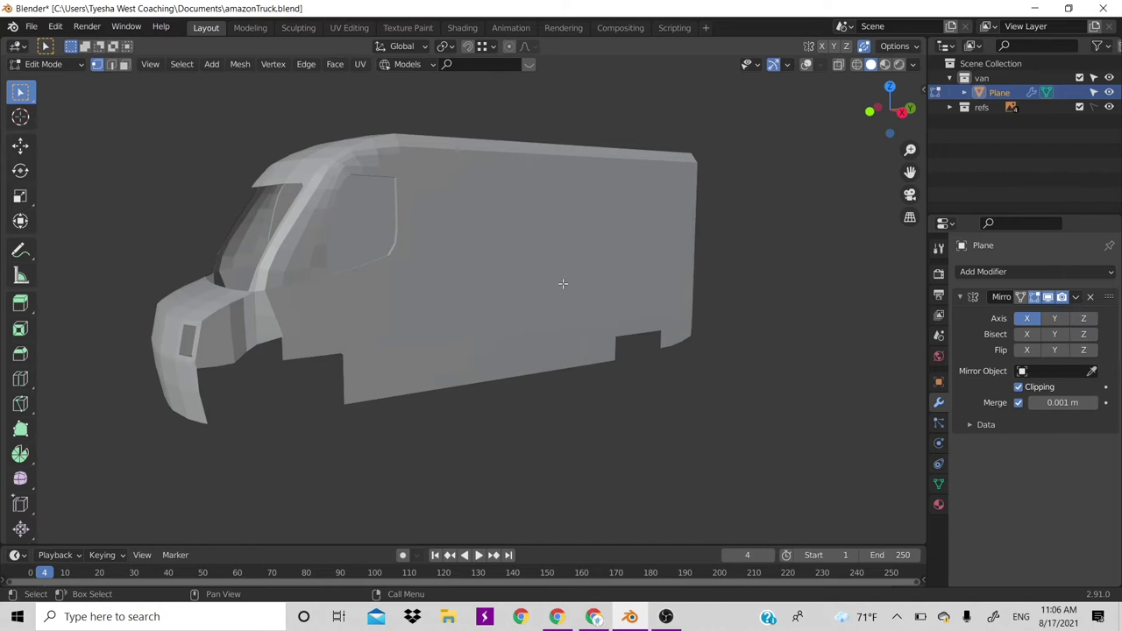
{"action": "left_click", "coordinate": [806, 64]}
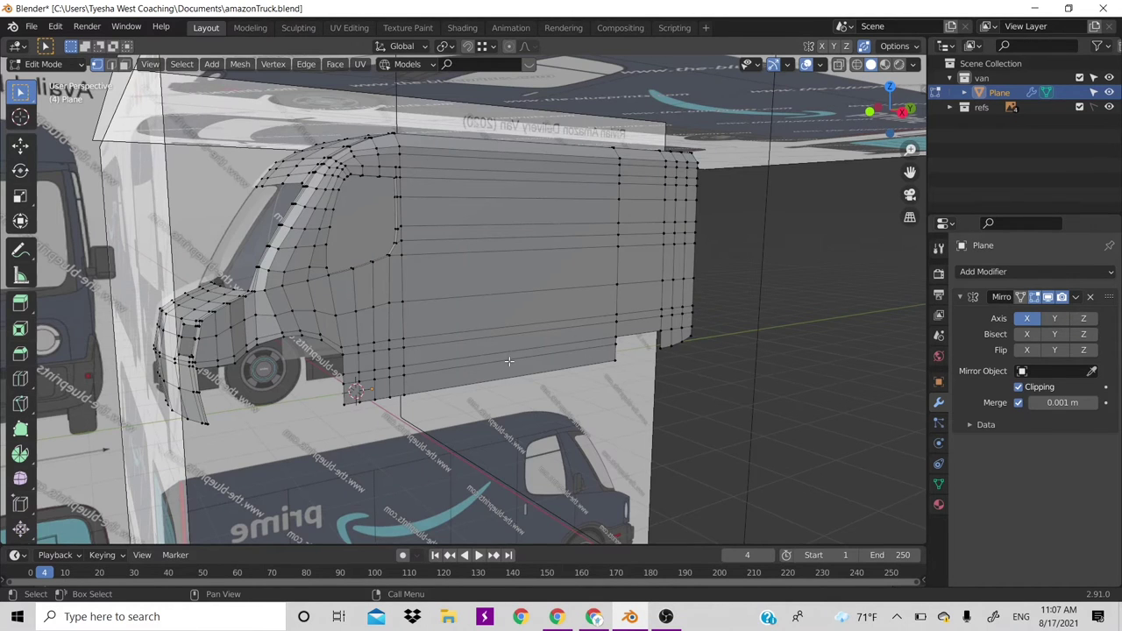
Select the lower side faces between the wheels and extrude them outward
{"action": "key", "text": "KP_3"}
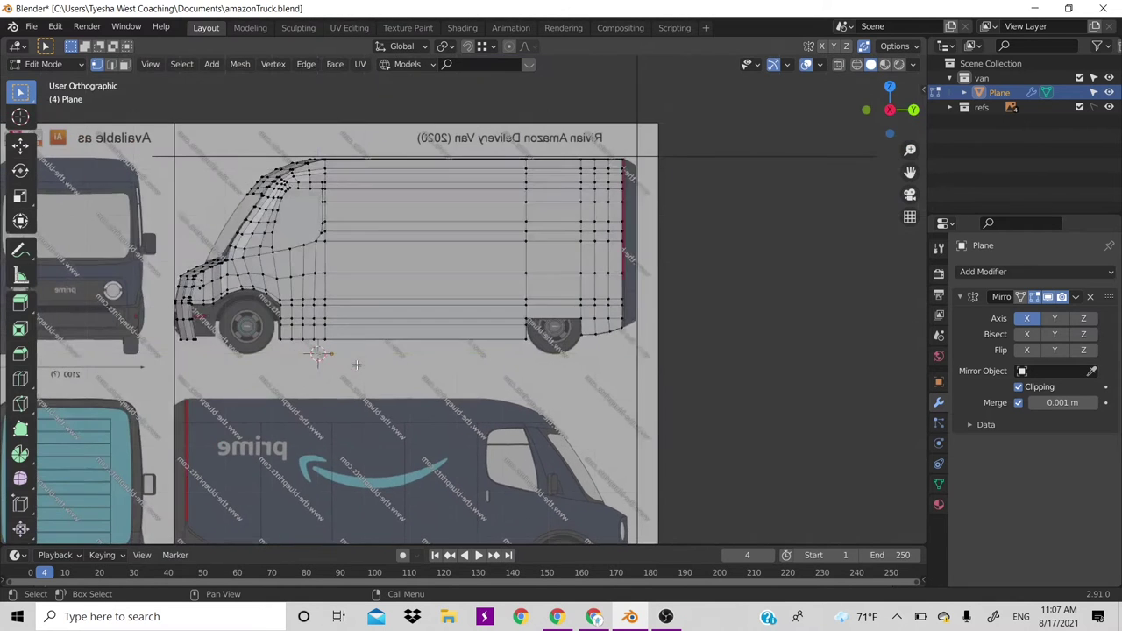
{"action": "scroll", "coordinate": [332, 301], "scroll_direction": "up", "scroll_amount": 5}
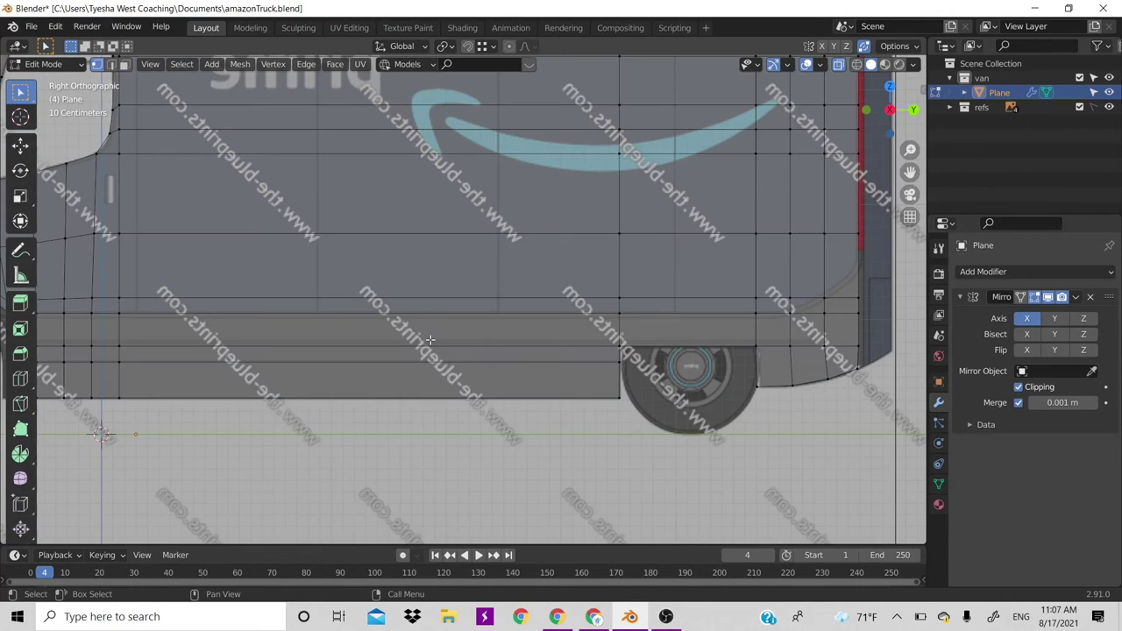
{"action": "scroll", "coordinate": [423, 345], "scroll_direction": "down", "scroll_amount": 3}
{"action": "scroll", "coordinate": [423, 344], "scroll_direction": "down", "scroll_amount": 1}
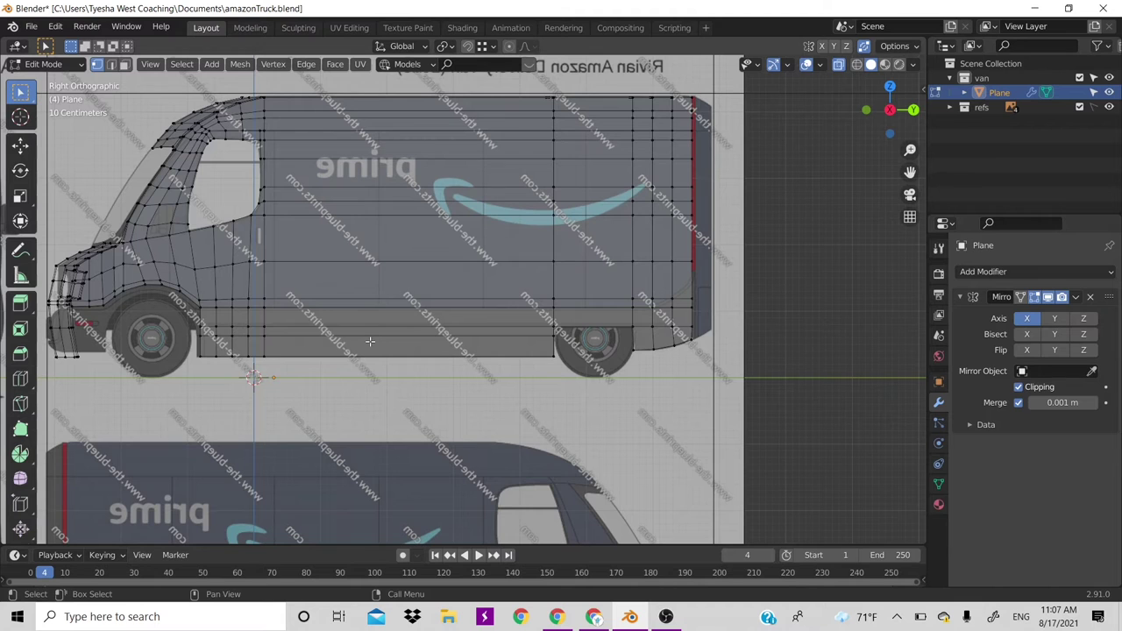
{"action": "key", "text": "3"}
{"action": "left_click_drag", "start_coordinate": [209, 315], "coordinate": [545, 439]}
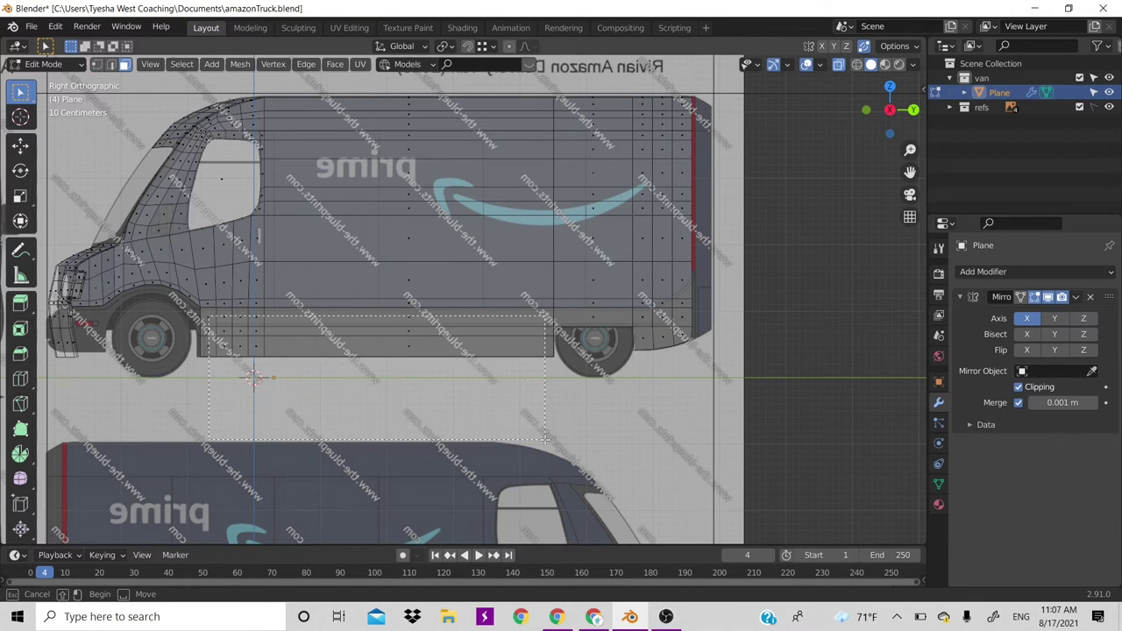
{"action": "scroll", "coordinate": [546, 438], "scroll_direction": "down", "scroll_amount": 1}
{"action": "scroll", "coordinate": [545, 438], "scroll_direction": "down", "scroll_amount": 1}
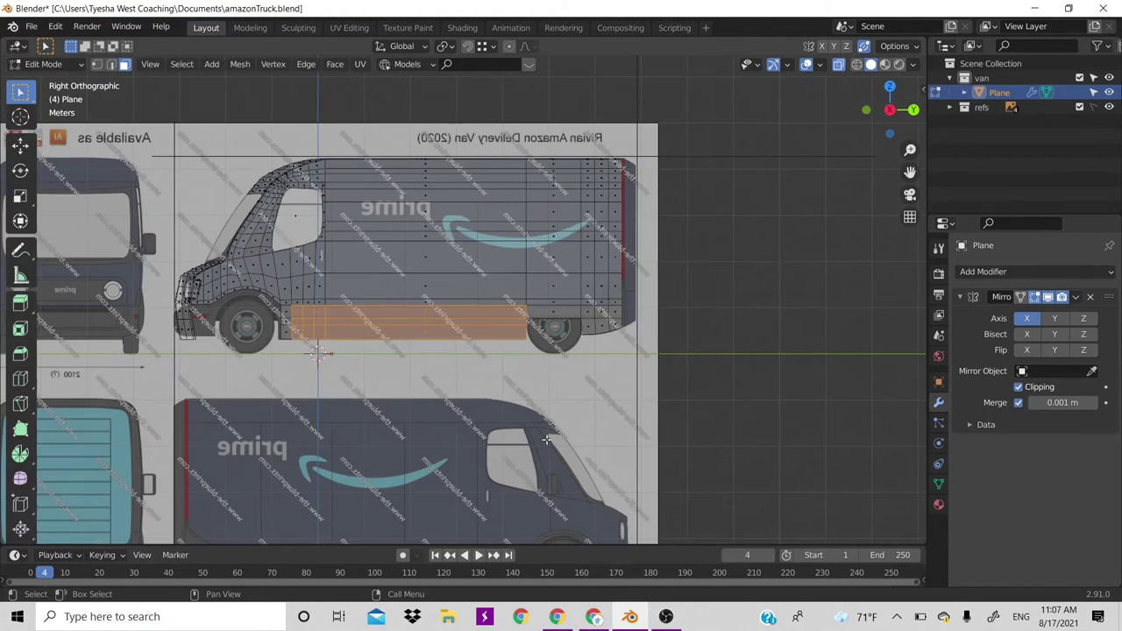
{"action": "scroll", "coordinate": [546, 439], "scroll_direction": "up", "scroll_amount": 1}
{"action": "key", "text": "KP_1"}
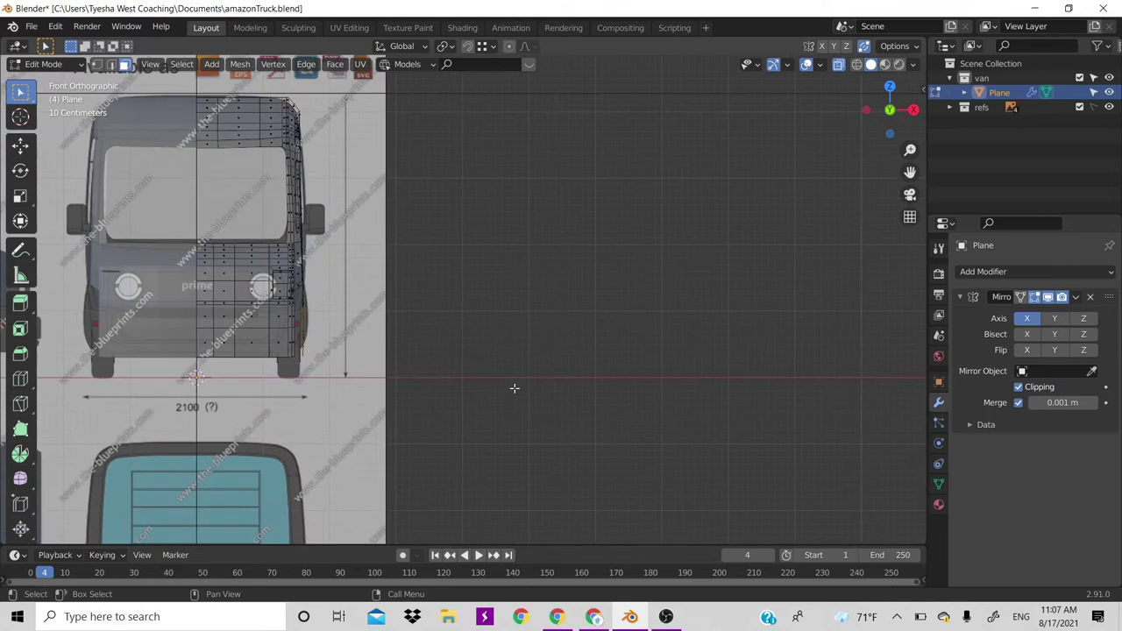
{"action": "scroll", "coordinate": [515, 388], "scroll_direction": "up", "scroll_amount": 2}
{"action": "key", "text": "e"}
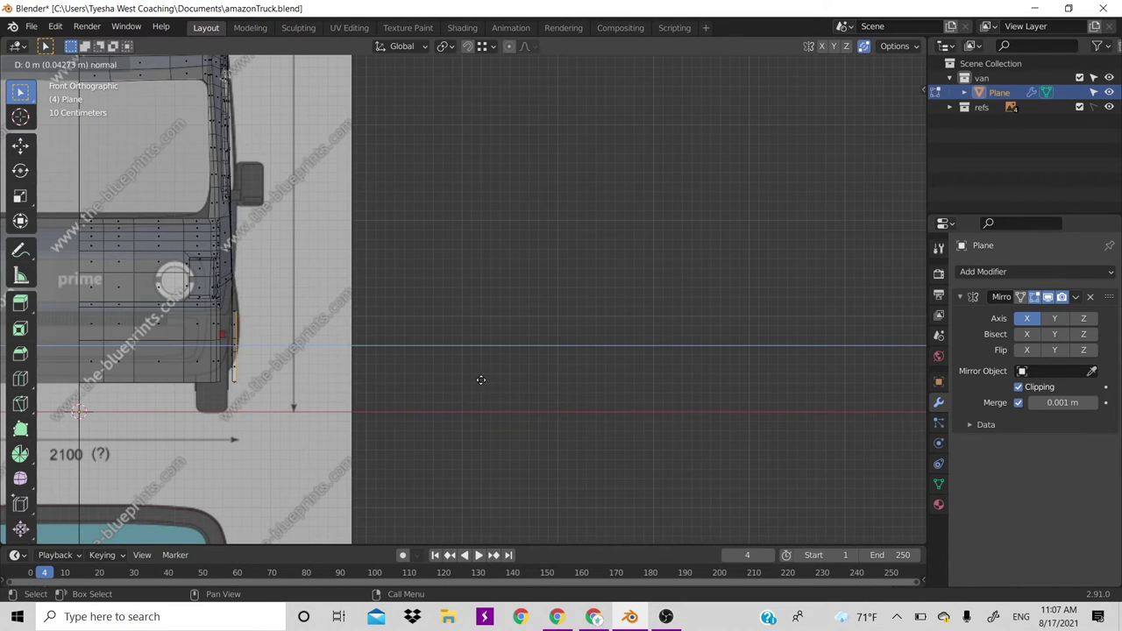
{"action": "left_click", "coordinate": [480, 380]}
Extrude the small lower rear corner faces along their normals, then hide the reference blueprints
{"action": "scroll", "coordinate": [496, 395], "scroll_direction": "down", "scroll_amount": 2}
{"action": "scroll", "coordinate": [496, 396], "scroll_direction": "down", "scroll_amount": 2}
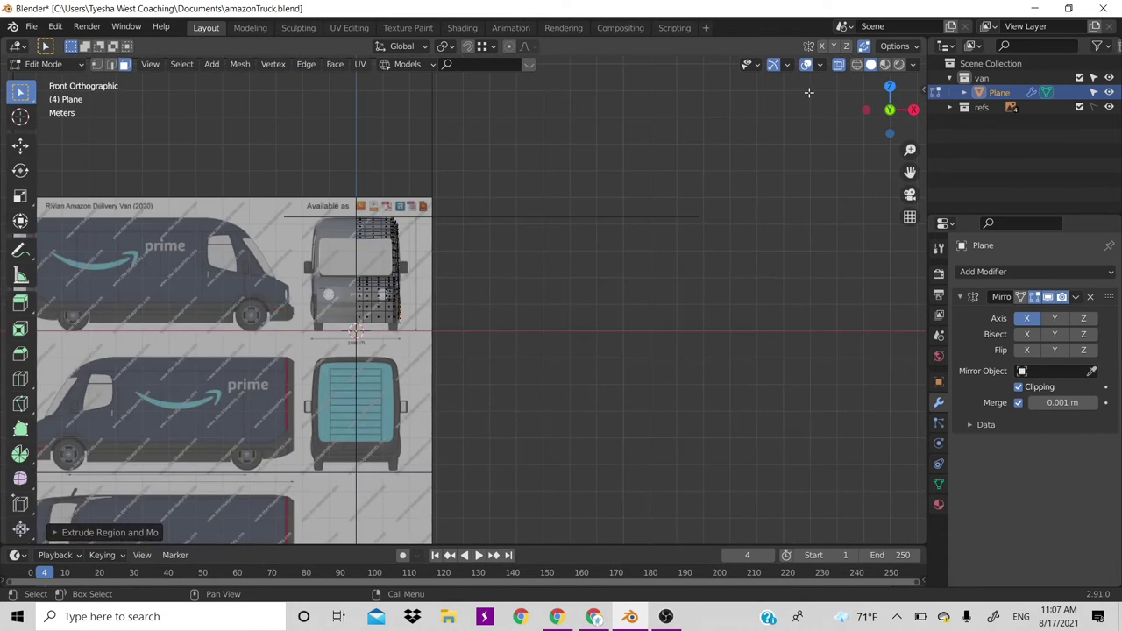
{"action": "middle_click_drag", "start_coordinate": [888, 107], "coordinate": [660, 214]}
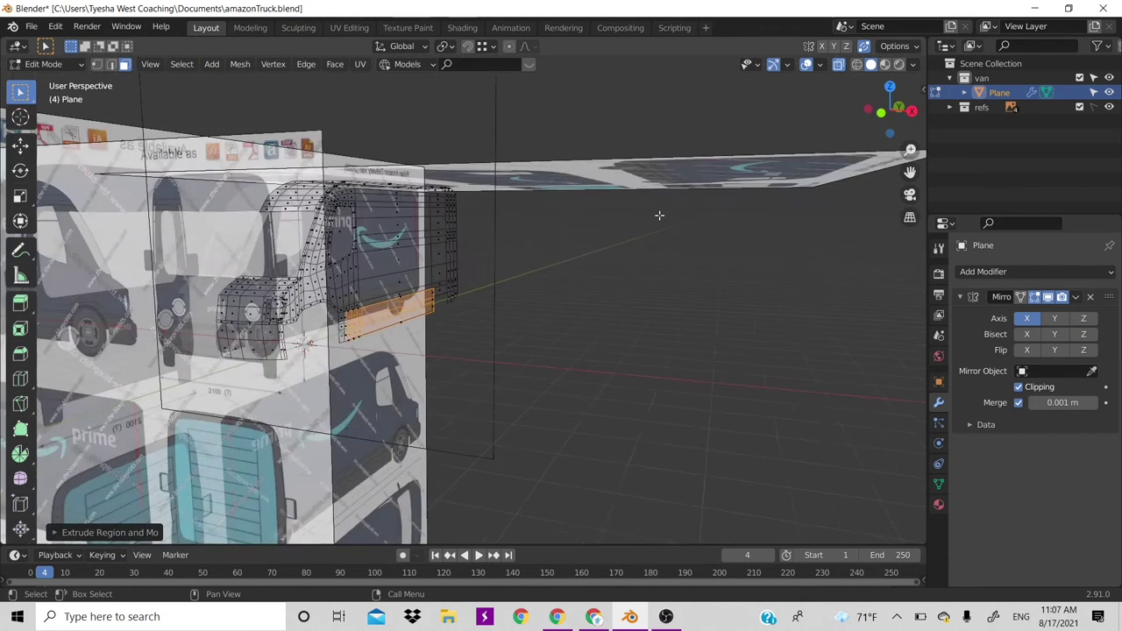
{"action": "scroll", "coordinate": [563, 310], "scroll_direction": "up", "scroll_amount": 2}
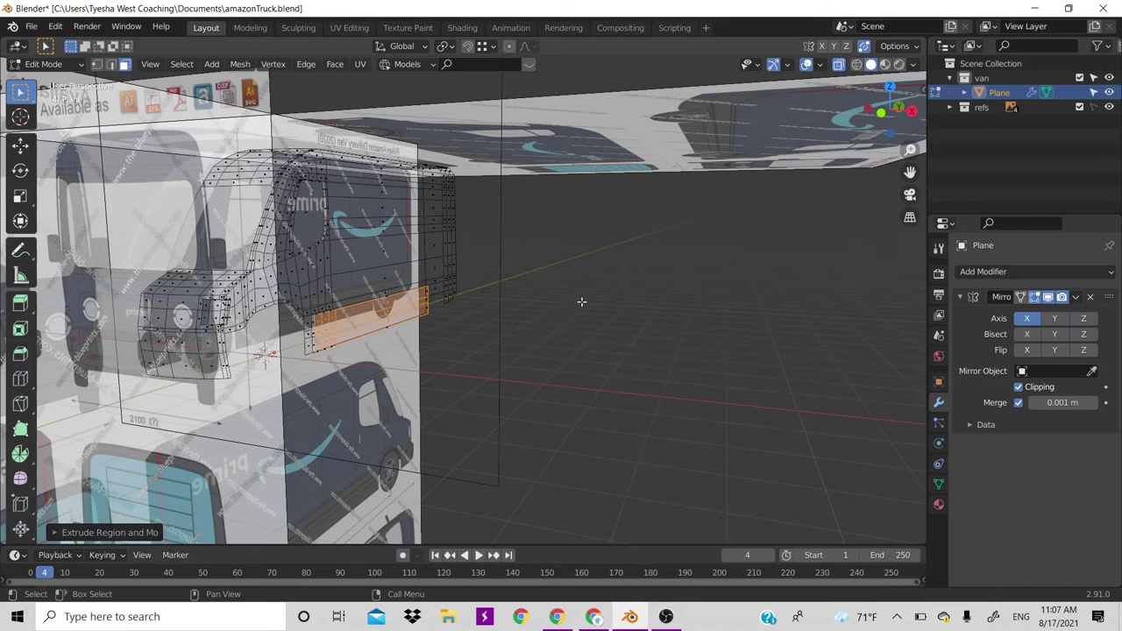
{"action": "left_click", "coordinate": [448, 293]}
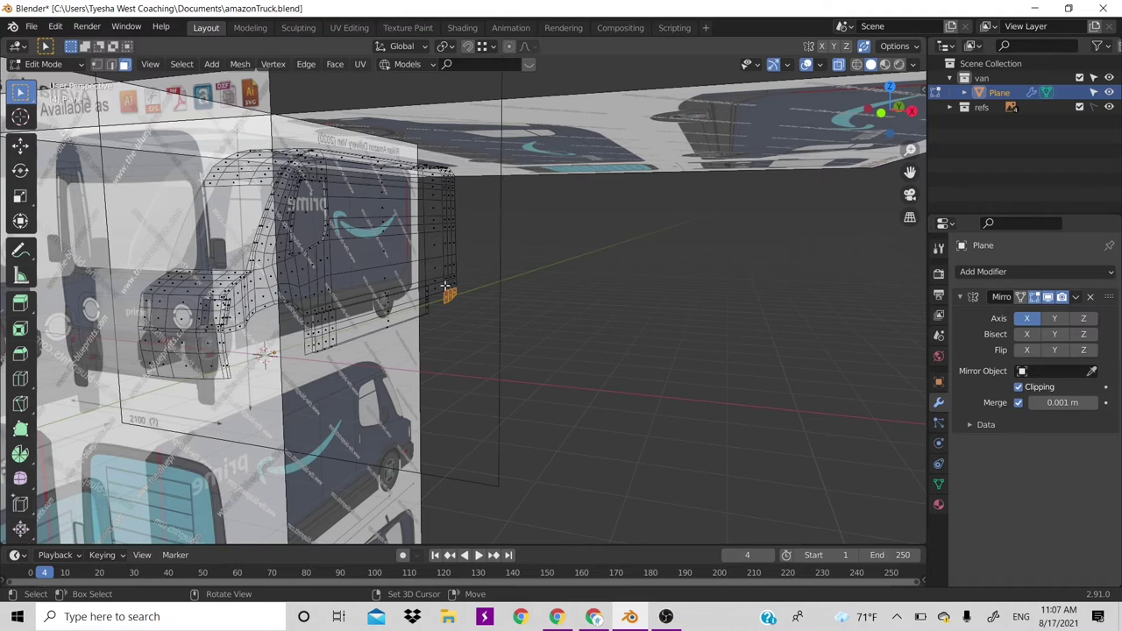
{"action": "left_click", "coordinate": [449, 286], "text": "ctrl"}
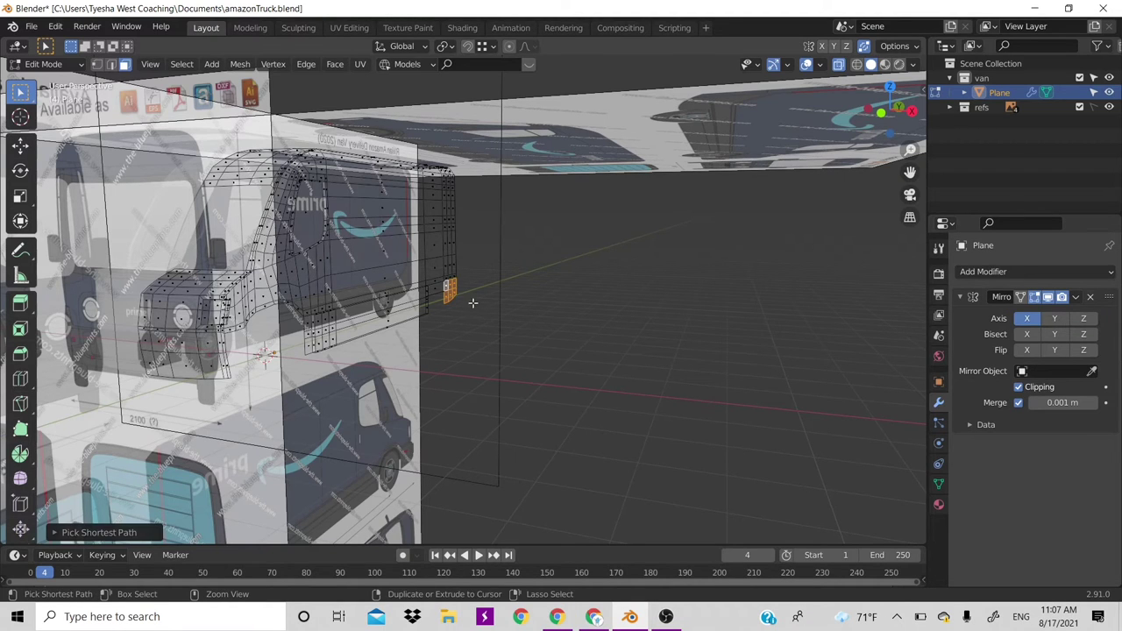
{"action": "key", "text": "e"}
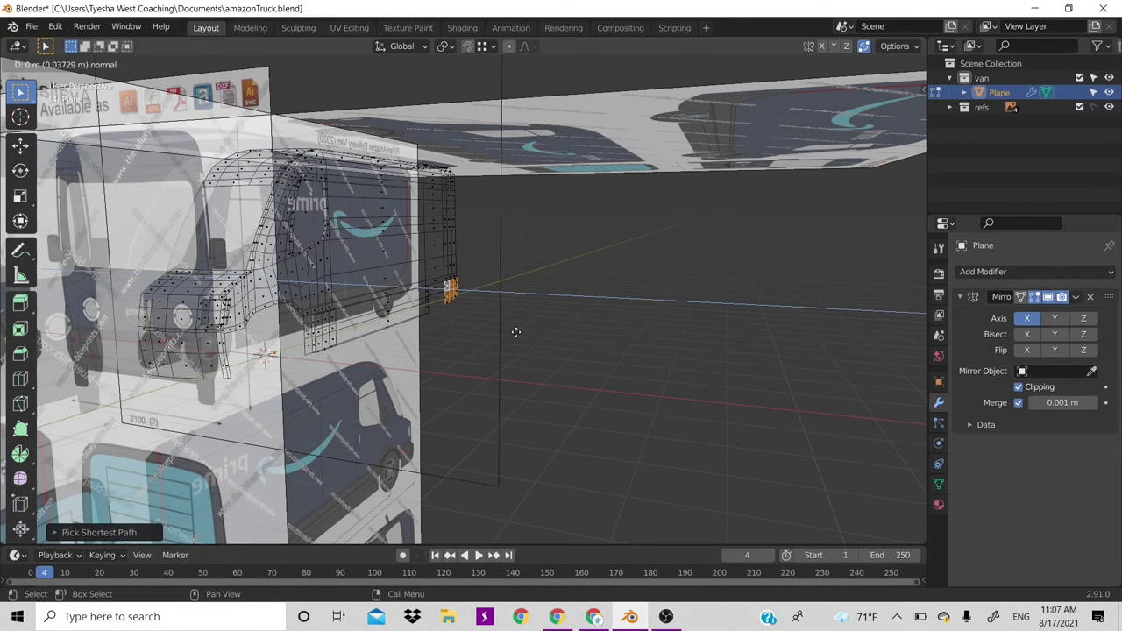
{"action": "left_click", "coordinate": [546, 333]}
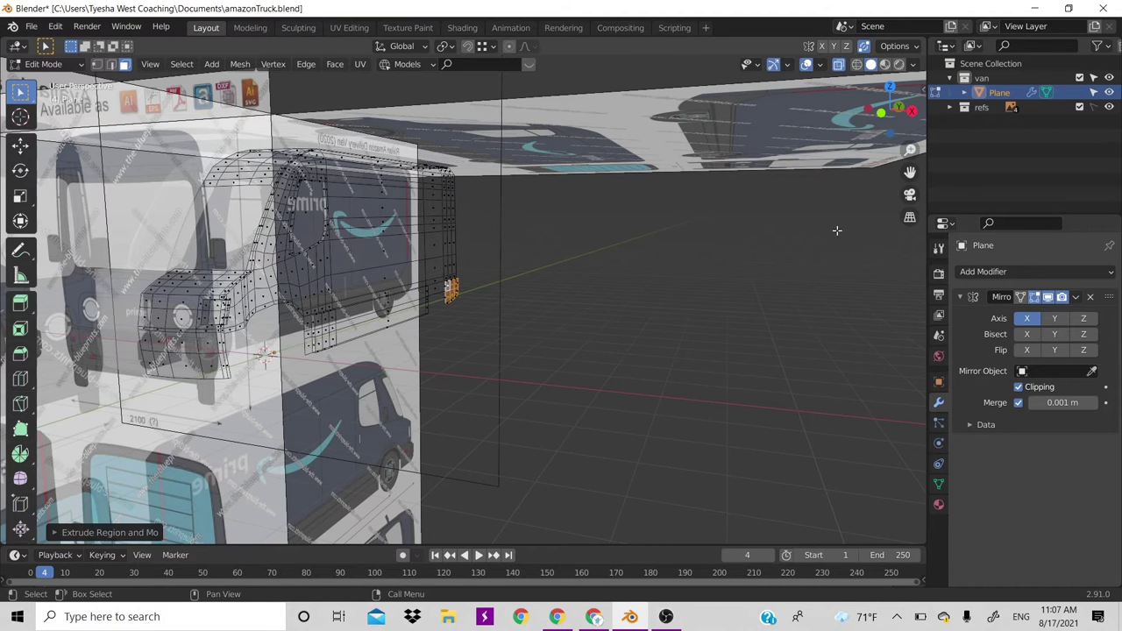
{"action": "left_click", "coordinate": [1109, 107]}
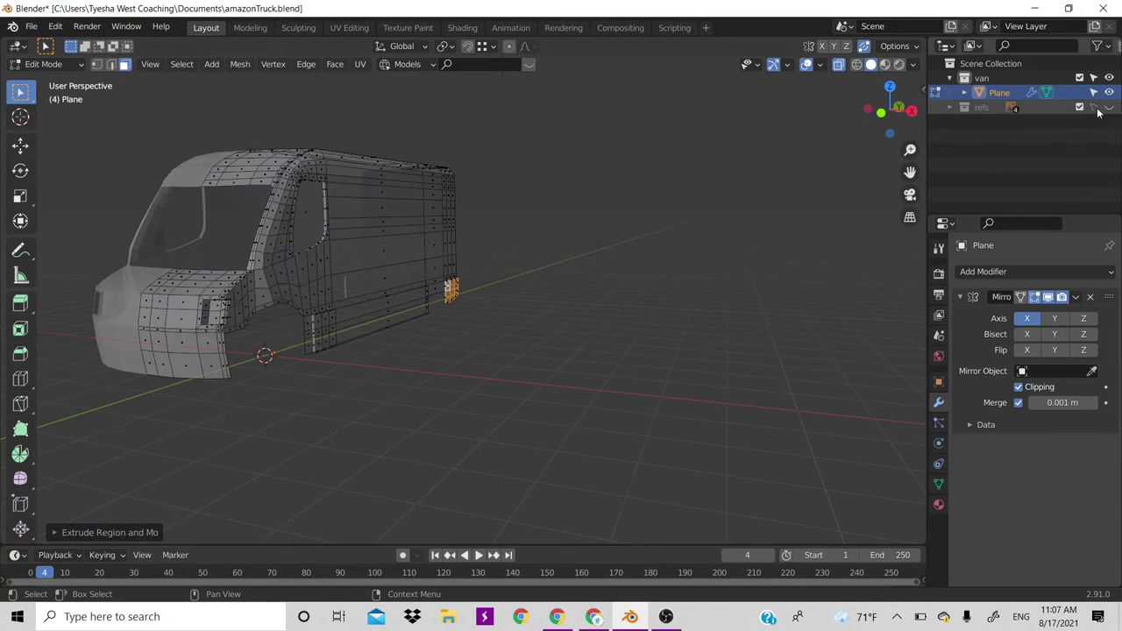
Turn off X-ray, orbit around the solid van in Object Mode, then return to Edit Mode
{"action": "key", "text": "alt+z"}
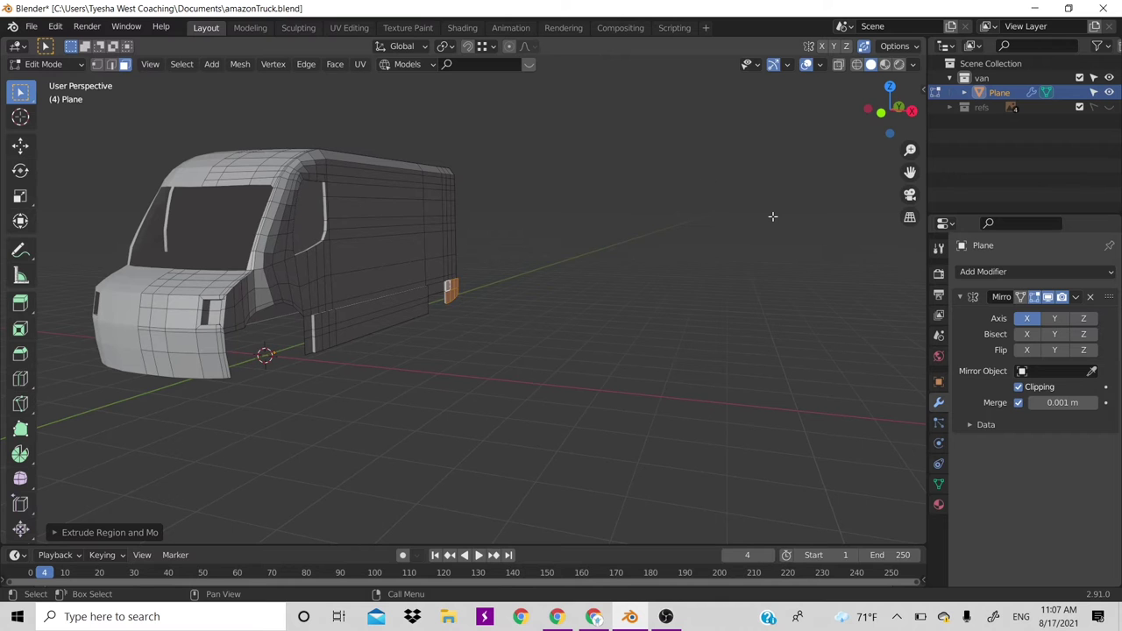
{"action": "key", "text": "Tab"}
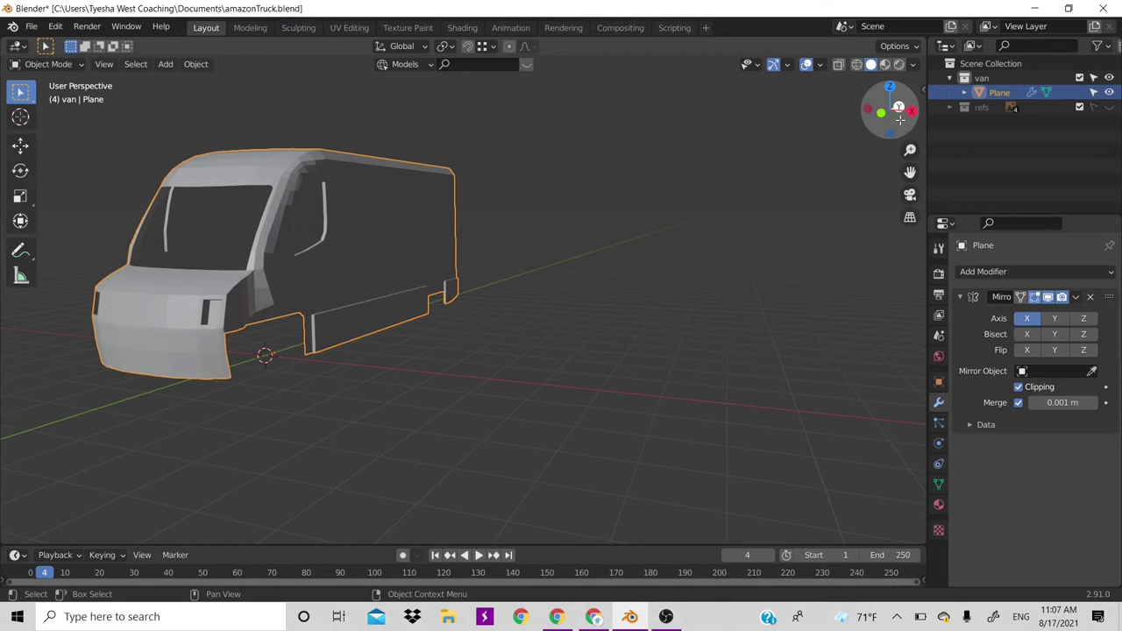
{"action": "left_click_drag", "start_coordinate": [900, 119], "coordinate": [842, 122]}
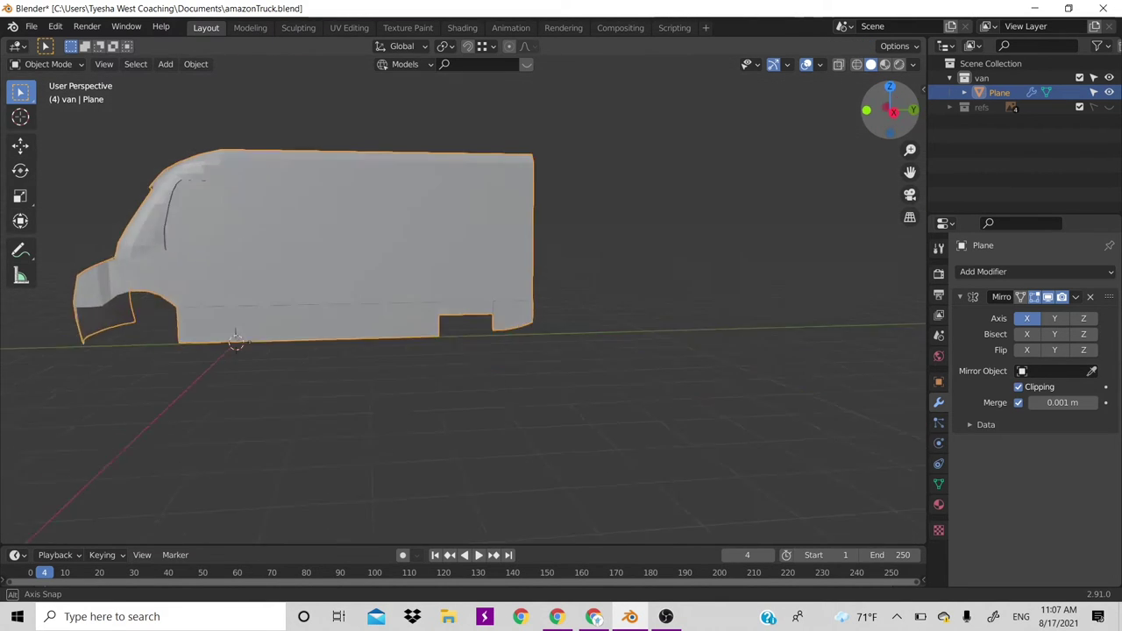
{"action": "left_click_drag", "start_coordinate": [842, 122], "coordinate": [433, 352]}
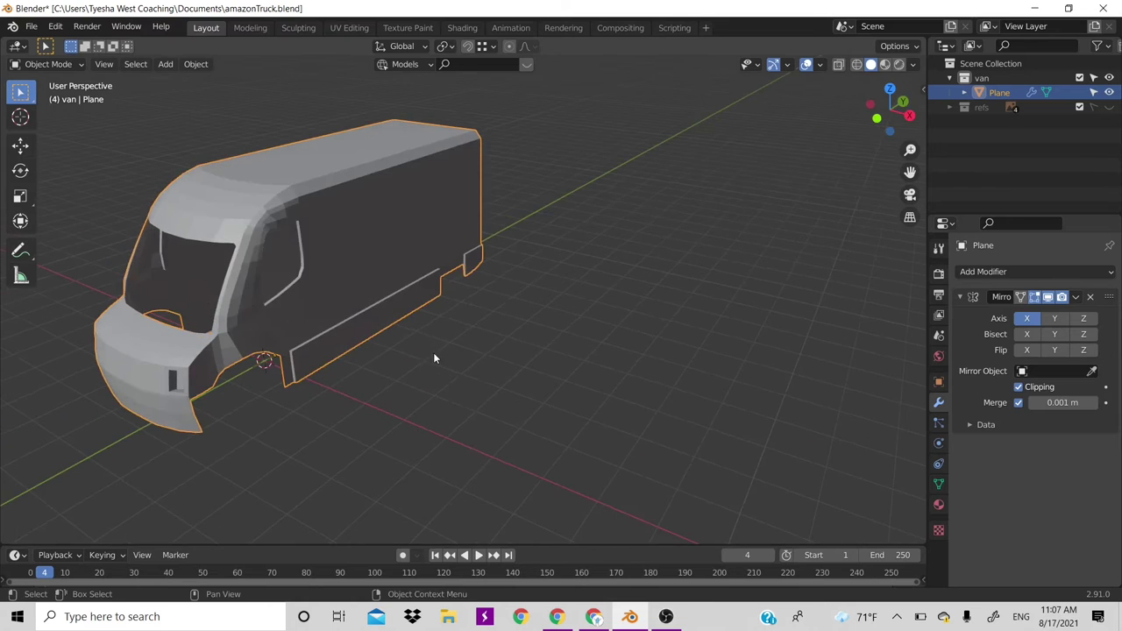
{"action": "key", "text": "Tab"}
{"action": "scroll", "coordinate": [434, 352], "scroll_direction": "up", "scroll_amount": 3}
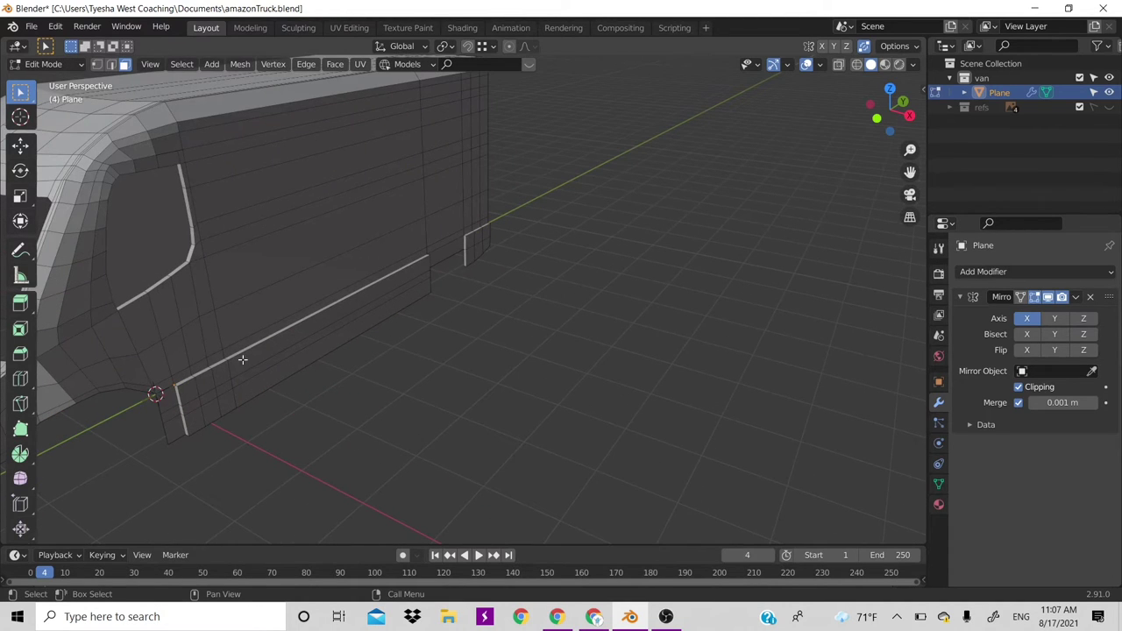
Unhide the reference blueprints and view the front wheel from the right side with X-ray on
{"action": "left_click", "coordinate": [1109, 107]}
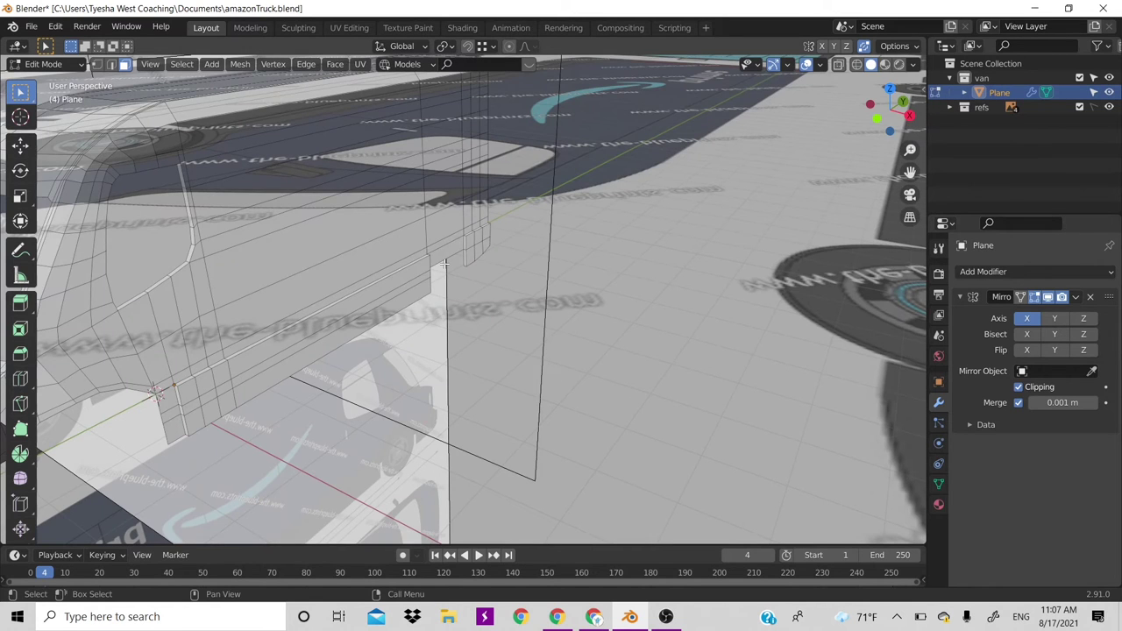
{"action": "key", "text": "KP_3"}
{"action": "scroll", "coordinate": [362, 223], "scroll_direction": "up", "scroll_amount": 2}
{"action": "scroll", "coordinate": [362, 222], "scroll_direction": "up", "scroll_amount": 1}
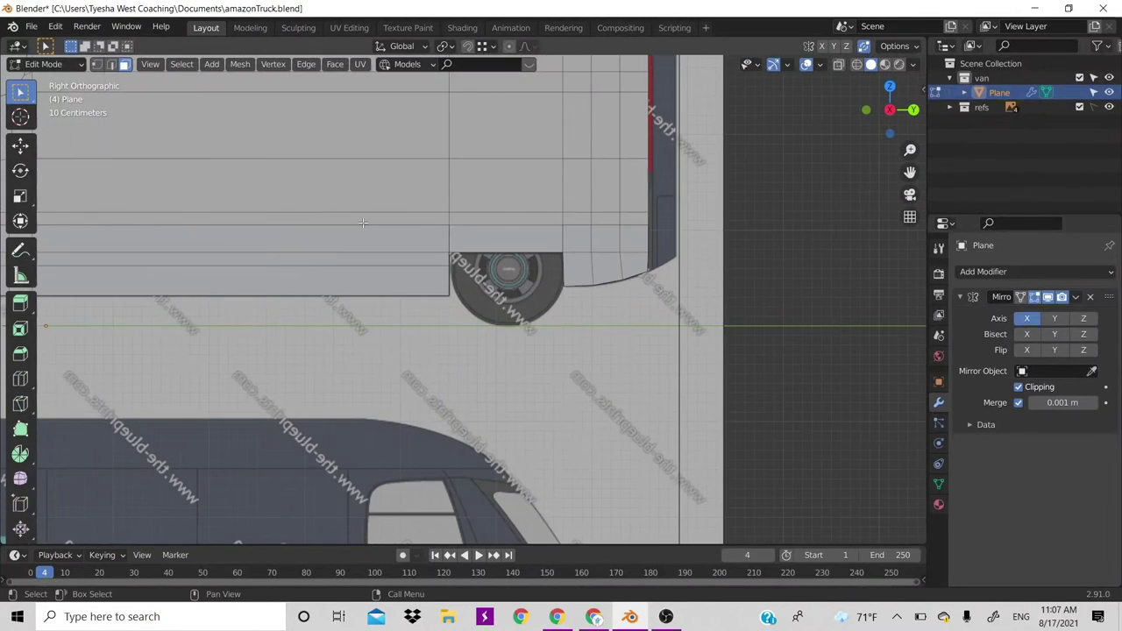
{"action": "mouse_move", "coordinate": [362, 223]}
{"action": "middle_mouse_down", "text": "shift"}
{"action": "mouse_move", "coordinate": [810, 288]}
{"action": "mouse_move", "coordinate": [793, 293]}
{"action": "middle_mouse_up", "text": "shift"}
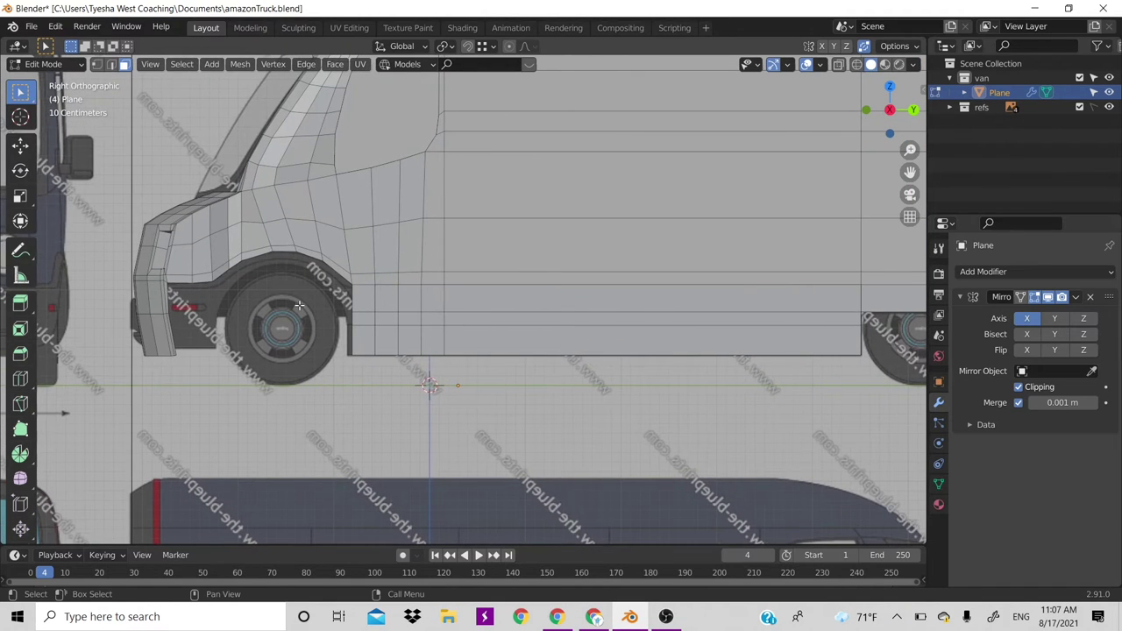
{"action": "scroll", "coordinate": [299, 305], "scroll_direction": "up", "scroll_amount": 2}
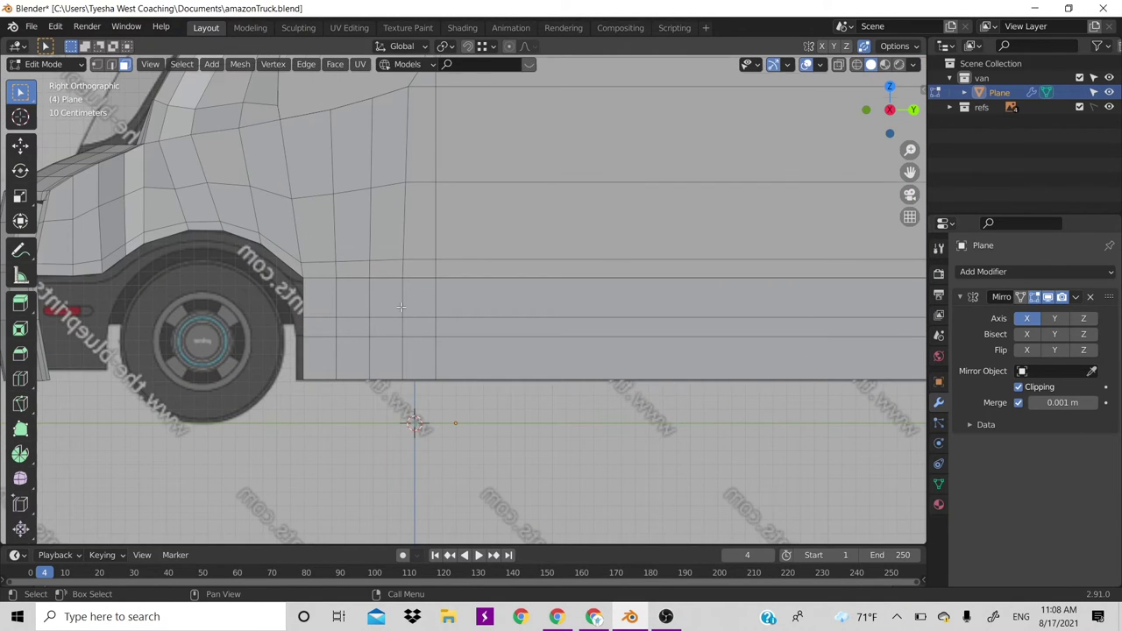
{"action": "scroll", "coordinate": [400, 306], "scroll_direction": "down", "scroll_amount": 2}
{"action": "scroll", "coordinate": [483, 312], "scroll_direction": "down", "scroll_amount": 2}
{"action": "key", "text": "alt+z"}
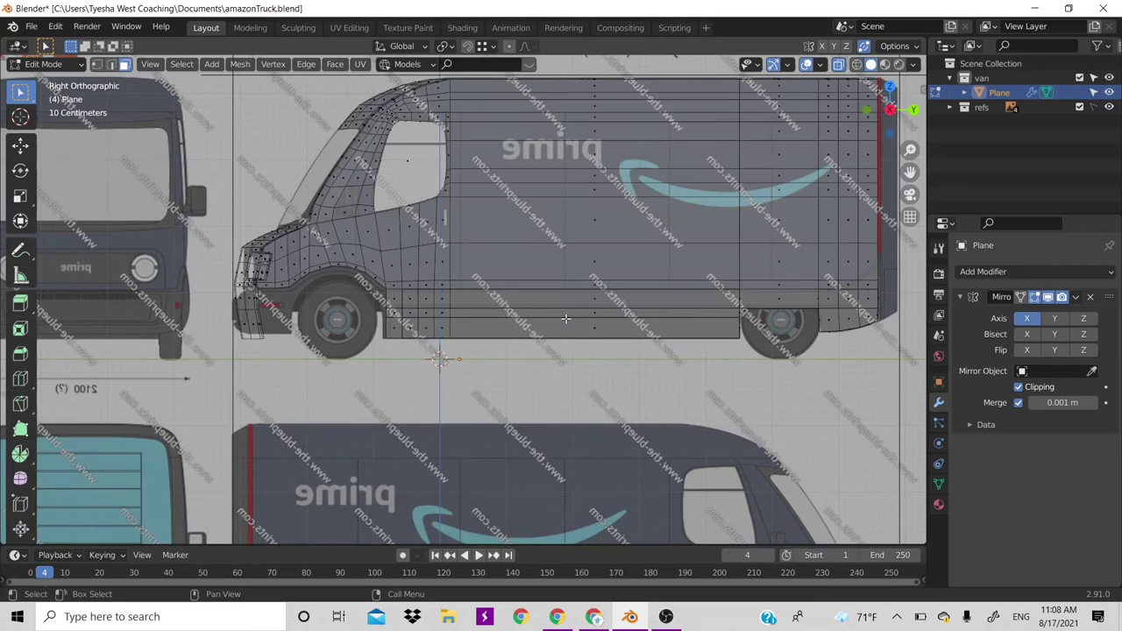
{"action": "scroll", "coordinate": [566, 319], "scroll_direction": "up", "scroll_amount": 1}
{"action": "scroll", "coordinate": [568, 319], "scroll_direction": "up", "scroll_amount": 1}
{"action": "scroll", "coordinate": [572, 319], "scroll_direction": "down", "scroll_amount": 1}
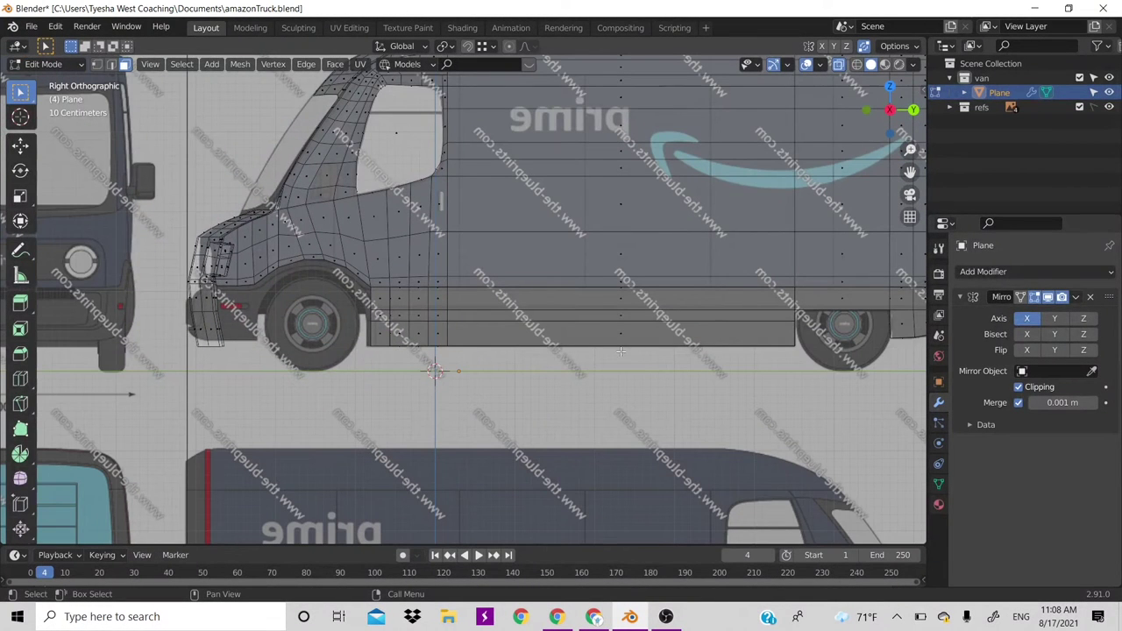
Try selecting a side face loop, undo it, and orbit to a perspective view
{"action": "key", "text": "1"}
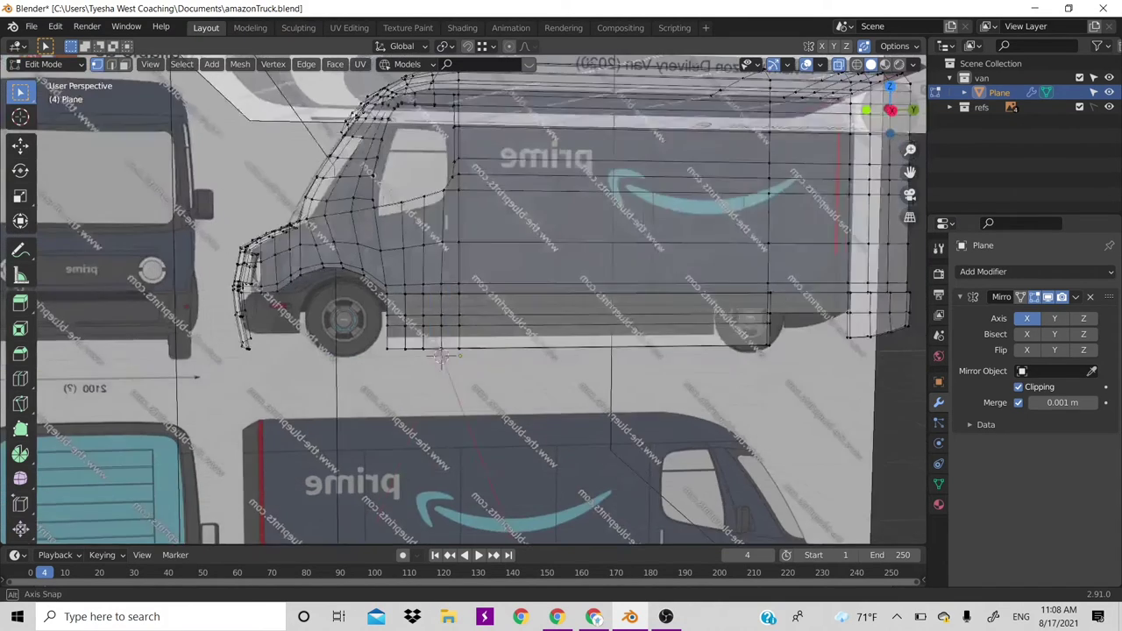
{"action": "left_click_drag", "start_coordinate": [877, 114], "coordinate": [879, 114]}
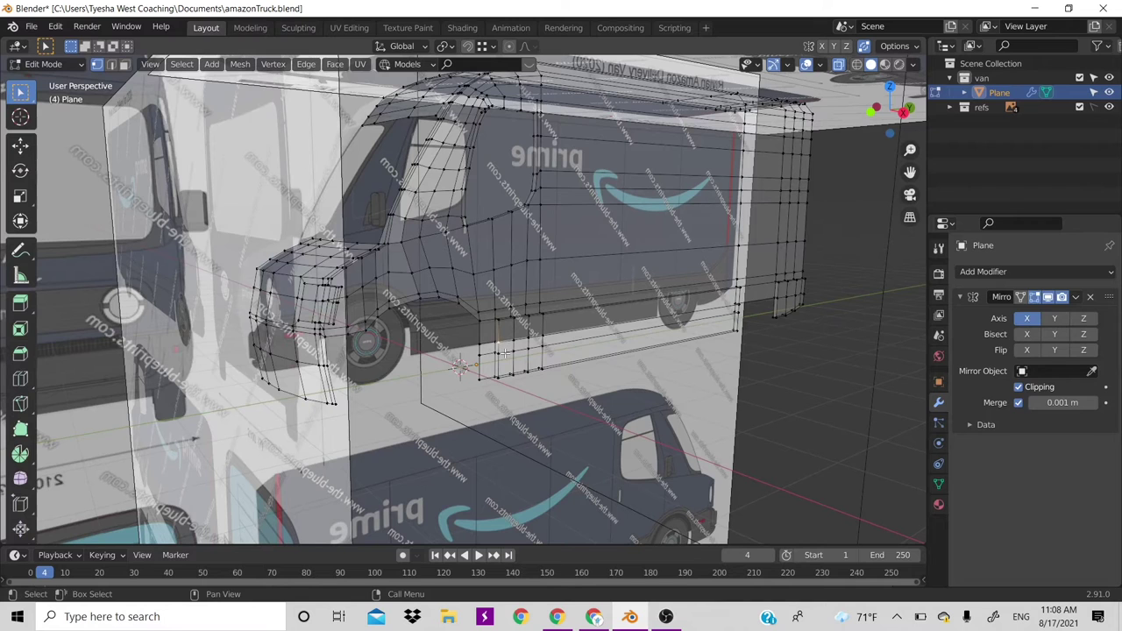
{"action": "key", "text": "KP_3"}
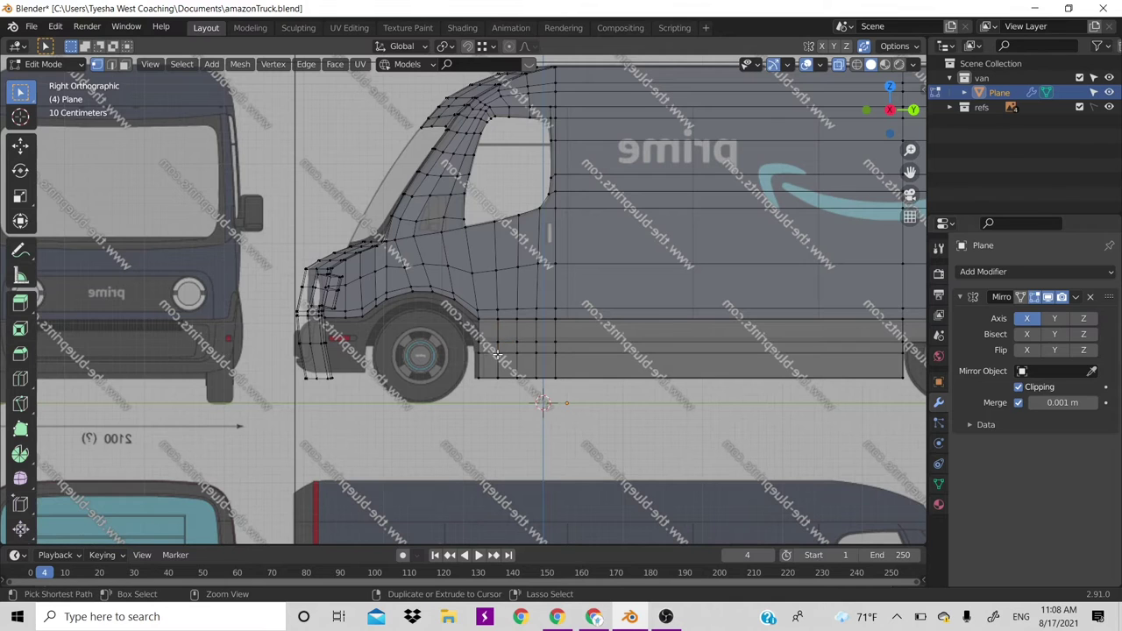
{"action": "key", "text": "3"}
{"action": "left_click", "coordinate": [497, 354], "text": "alt"}
{"action": "key", "text": "ctrl+z"}
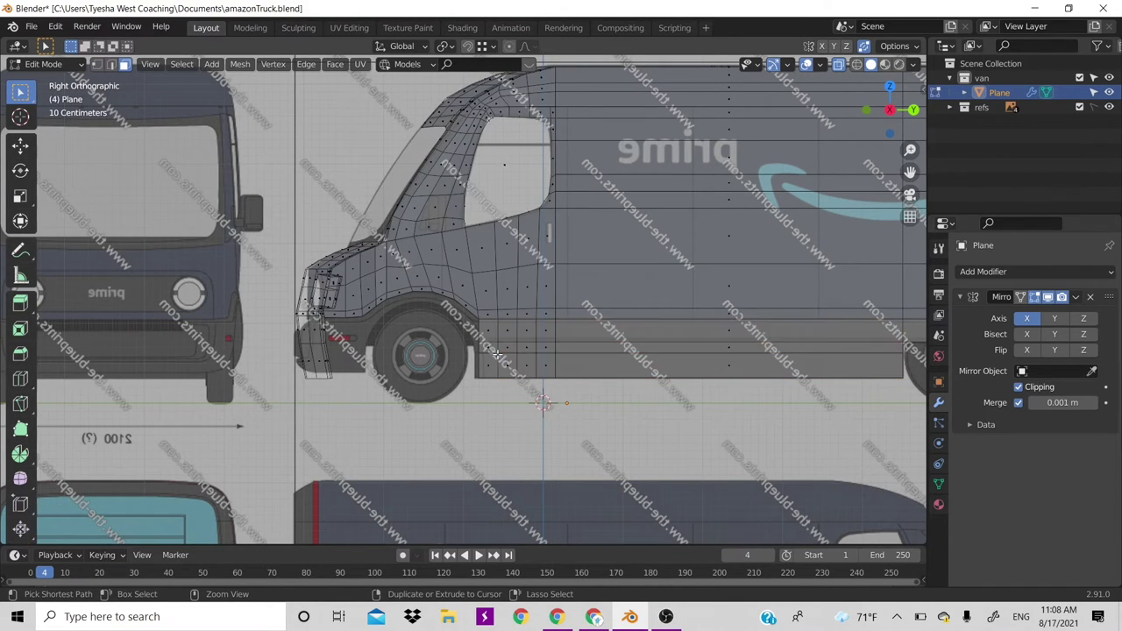
{"action": "key", "text": "ctrl+z"}
{"action": "scroll", "coordinate": [534, 372], "scroll_direction": "down", "scroll_amount": 2}
{"action": "scroll", "coordinate": [534, 372], "scroll_direction": "down", "scroll_amount": 2}
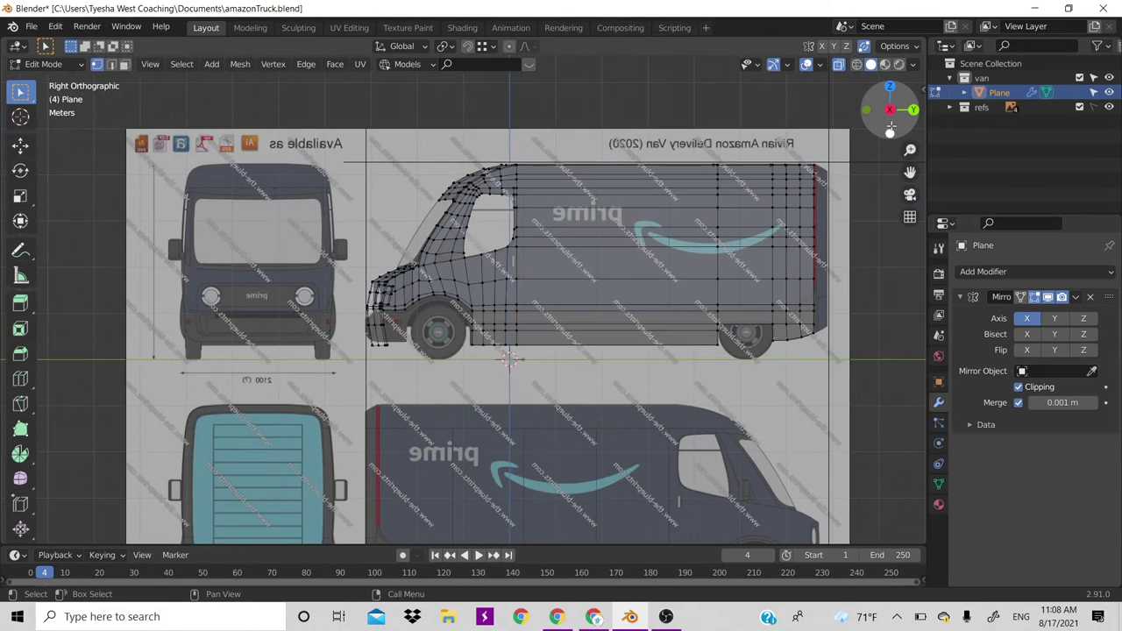
{"action": "left_click_drag", "start_coordinate": [889, 114], "coordinate": [484, 362]}
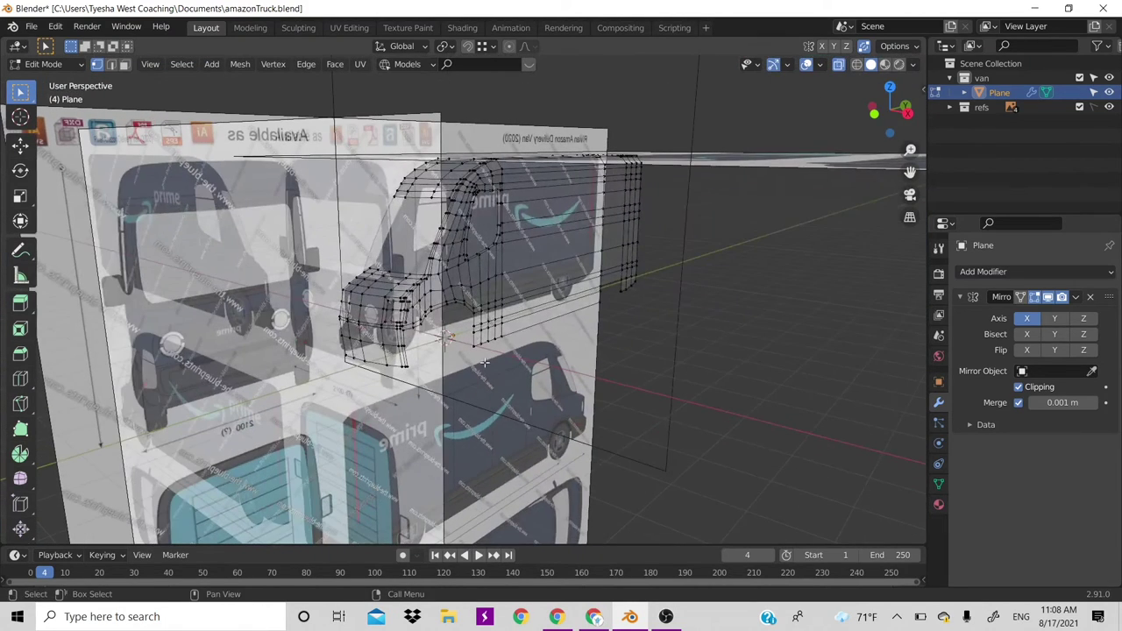
Select the lower side faces between the wheels plus two rear lower faces
{"action": "key", "text": "3"}
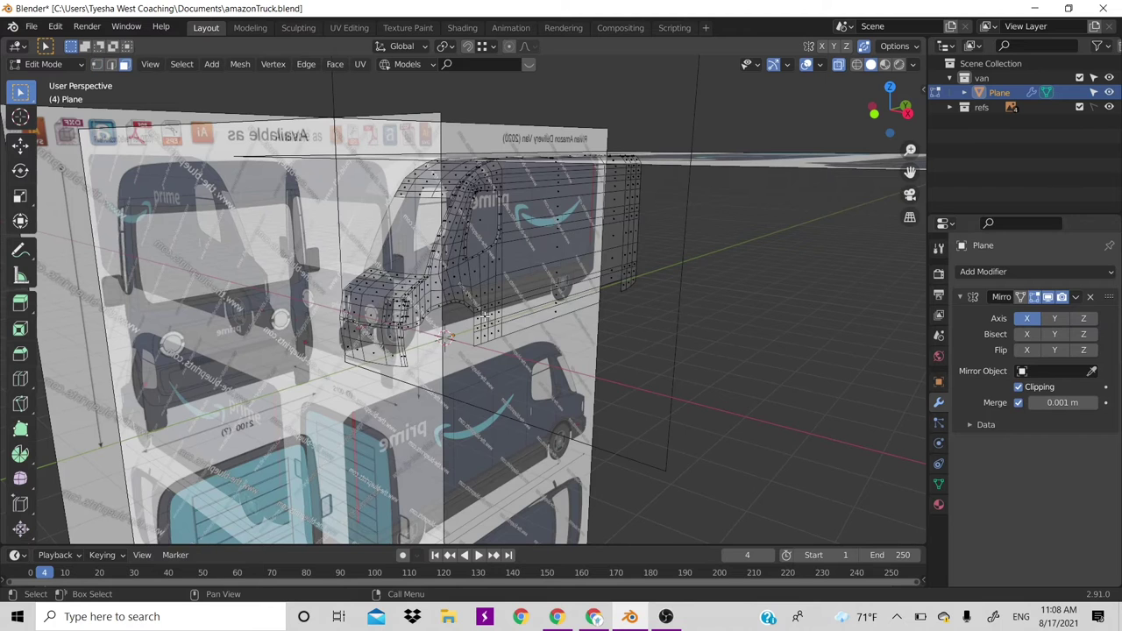
{"action": "key", "text": "KP_3"}
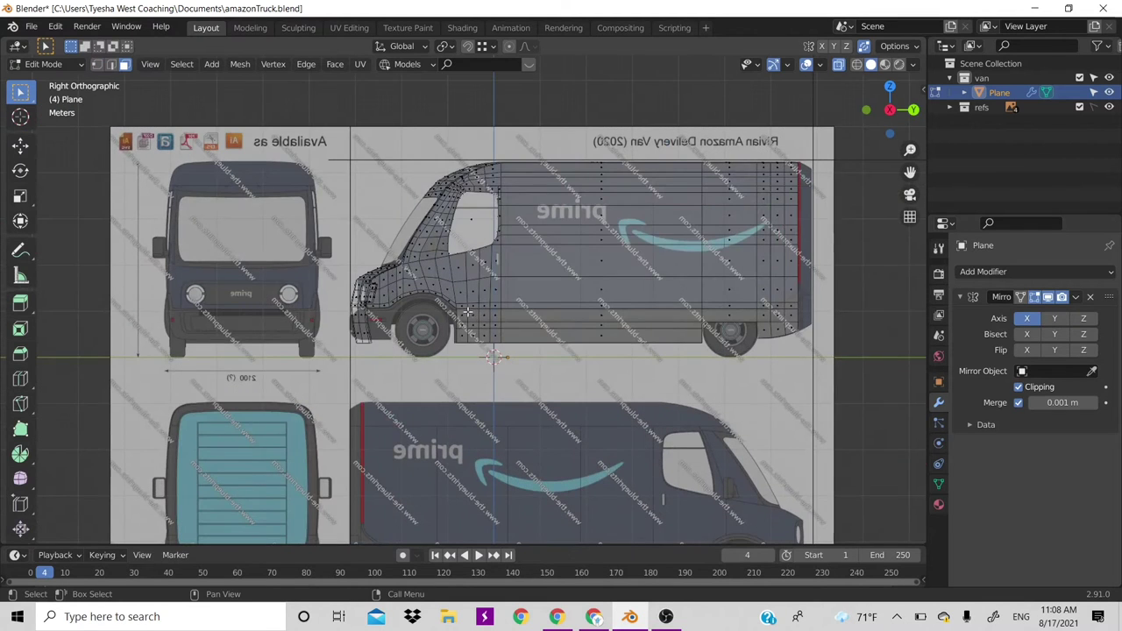
{"action": "key", "text": "b"}
{"action": "left_click_drag", "start_coordinate": [462, 314], "coordinate": [693, 406]}
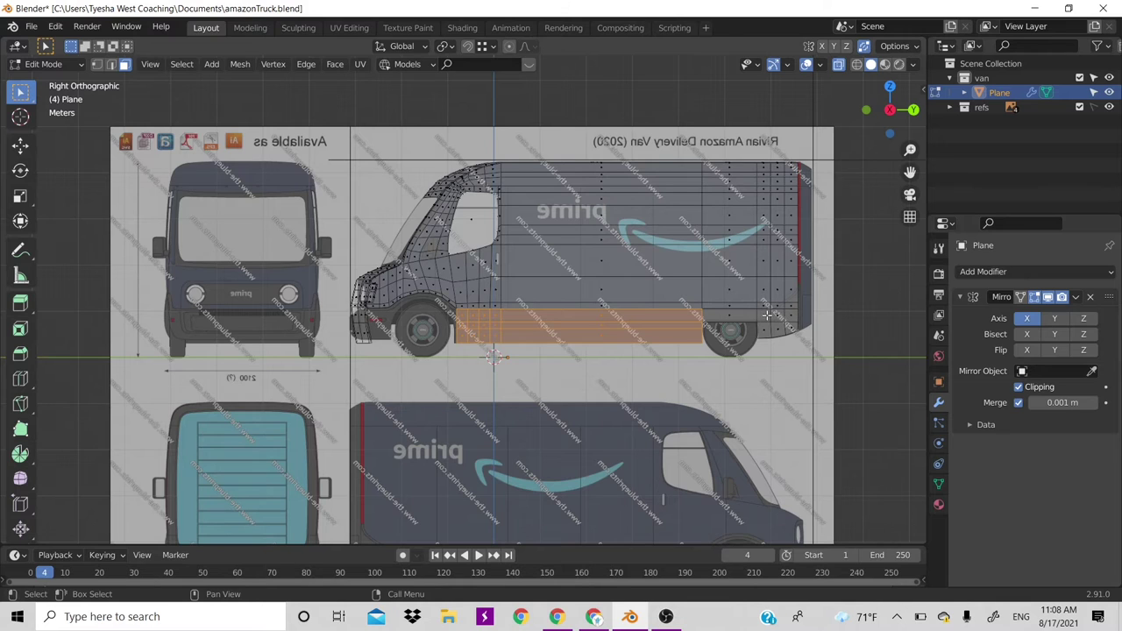
{"action": "left_click", "coordinate": [790, 334], "text": "shift"}
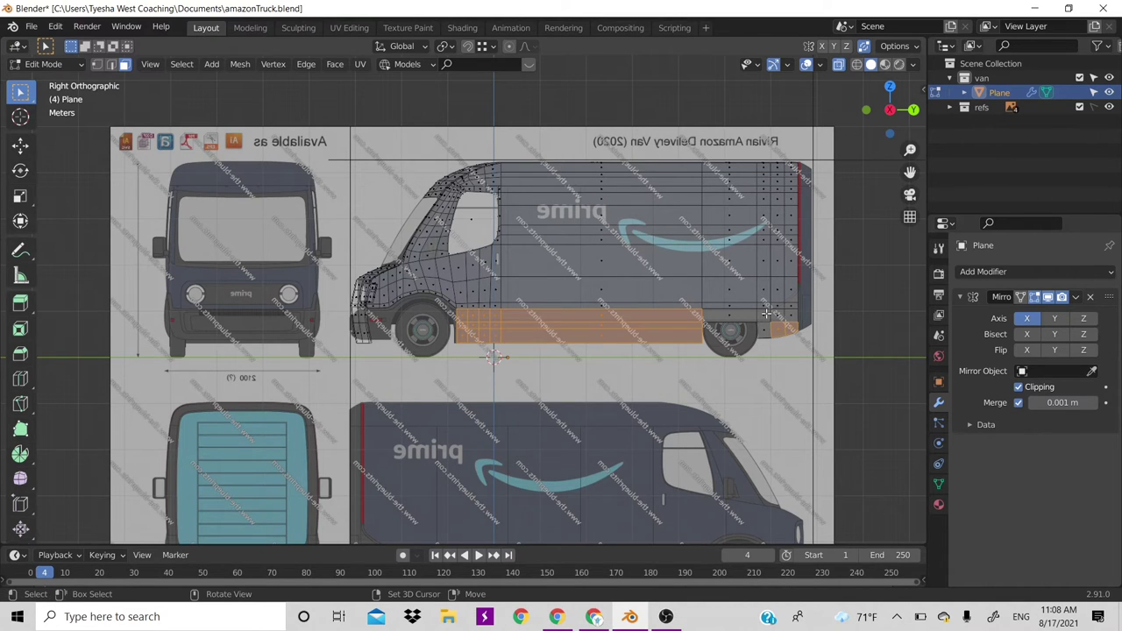
{"action": "left_click", "coordinate": [766, 321], "text": "shift"}
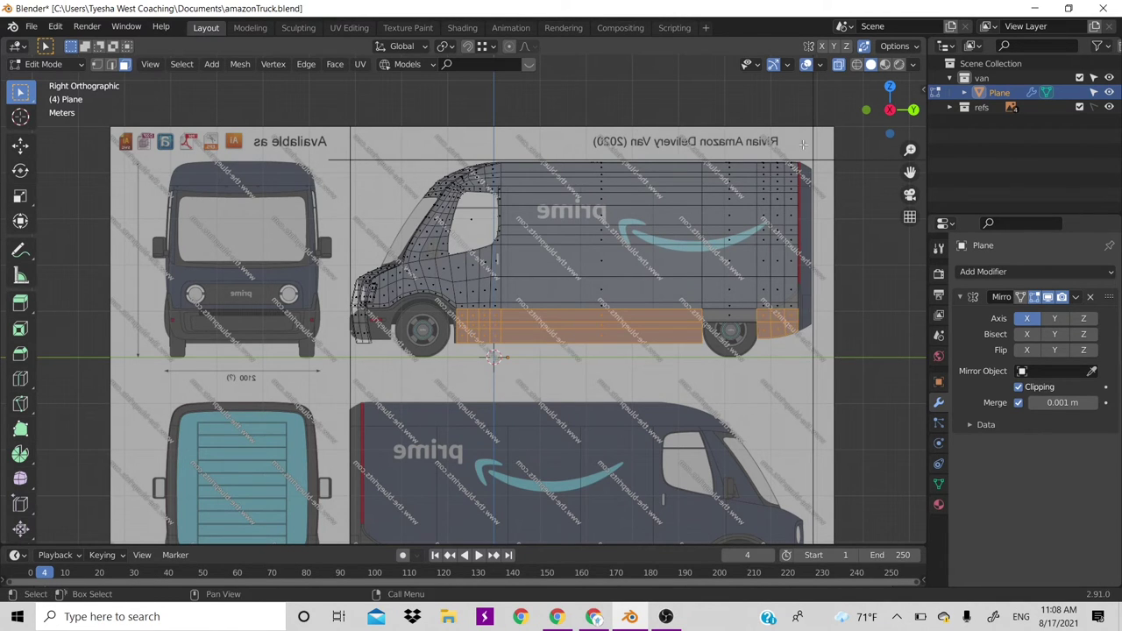
{"action": "left_click_drag", "start_coordinate": [895, 104], "coordinate": [904, 109]}
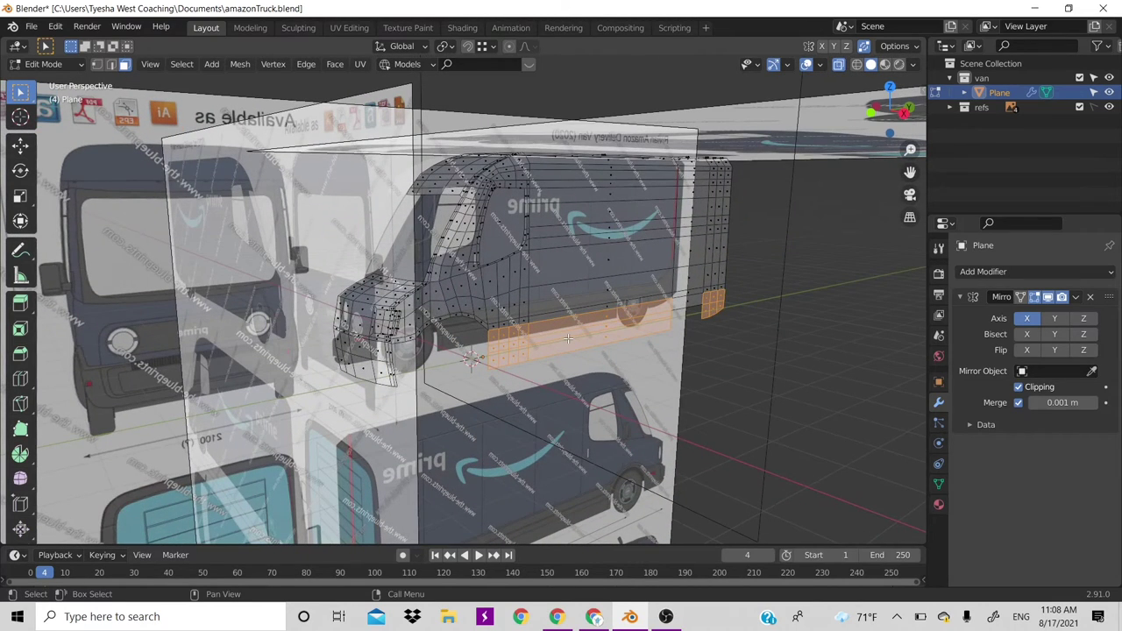
{"action": "key", "text": "KP_3"}
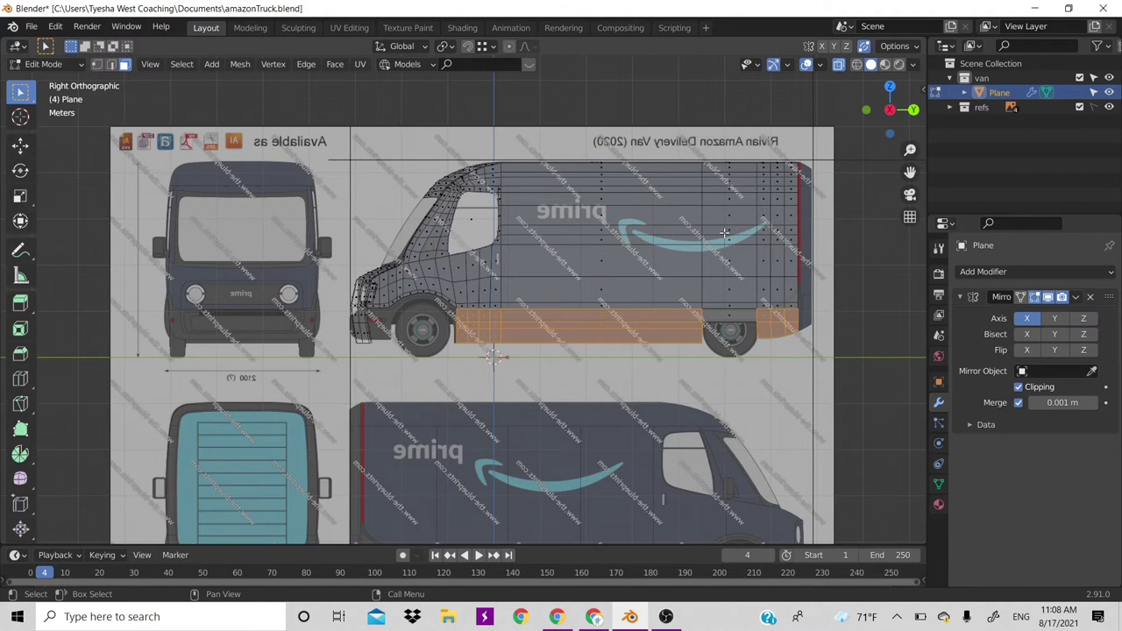
Move the selected sill faces about 4 cm outward along X, then deselect all
{"action": "key", "text": "KP_1"}
{"action": "scroll", "coordinate": [630, 320], "scroll_direction": "up", "scroll_amount": 1}
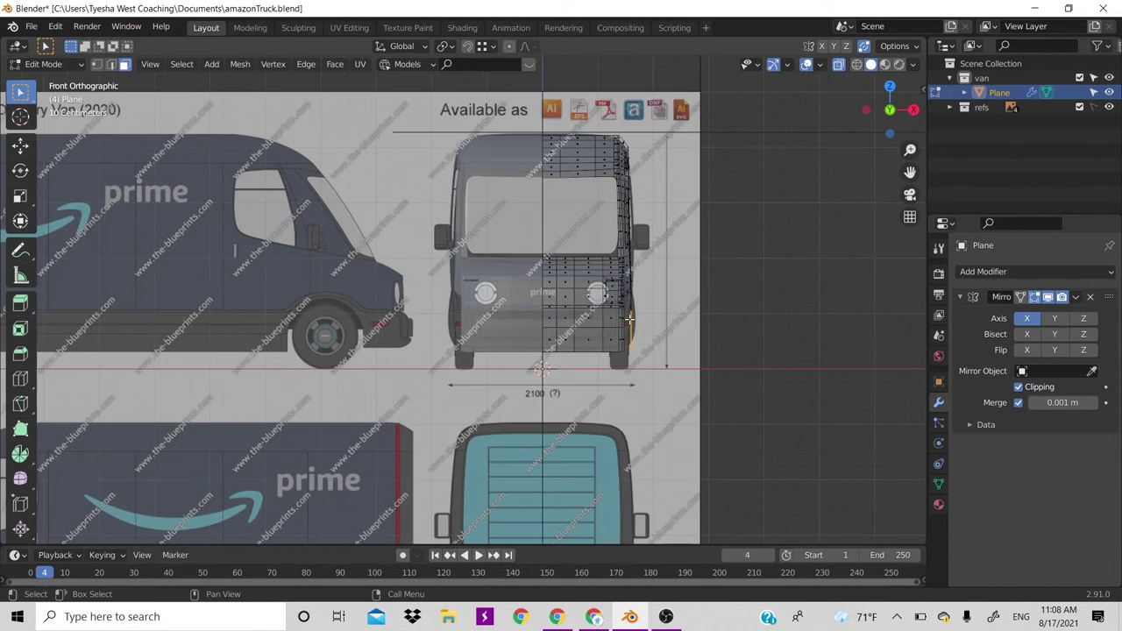
{"action": "key", "text": "g"}
{"action": "key", "text": "x"}
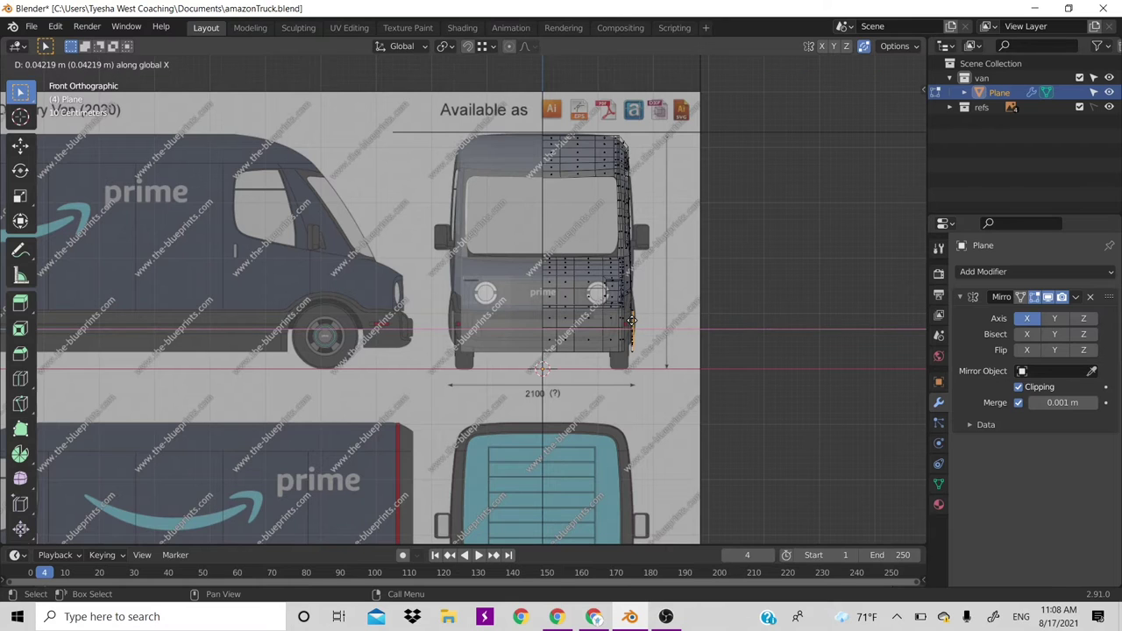
{"action": "left_click", "coordinate": [632, 321]}
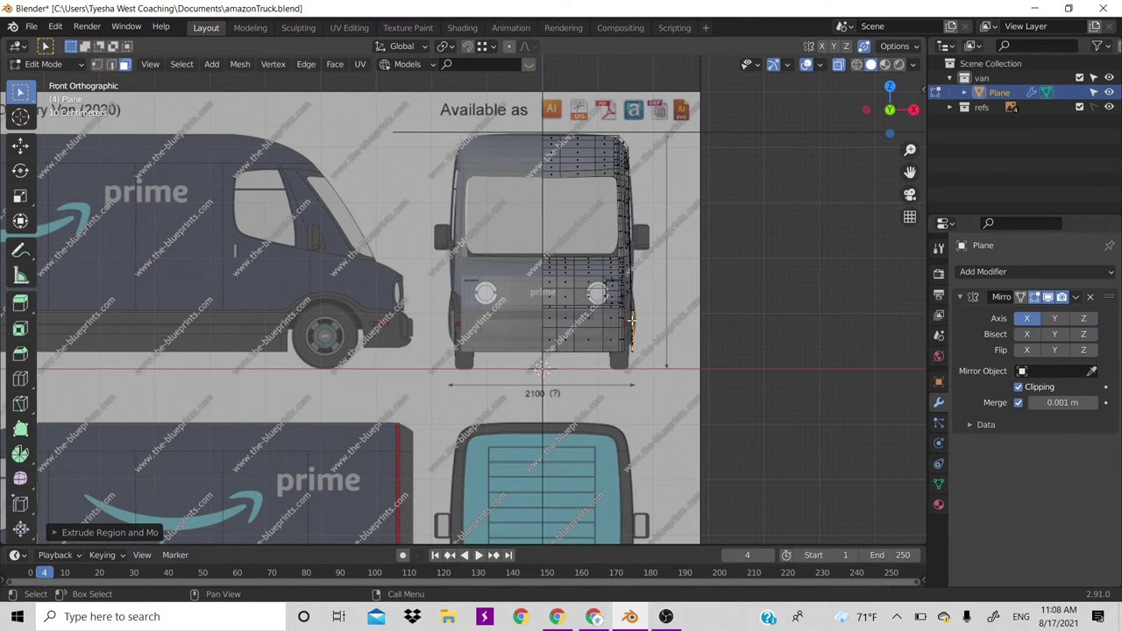
{"action": "key", "text": "KP_3"}
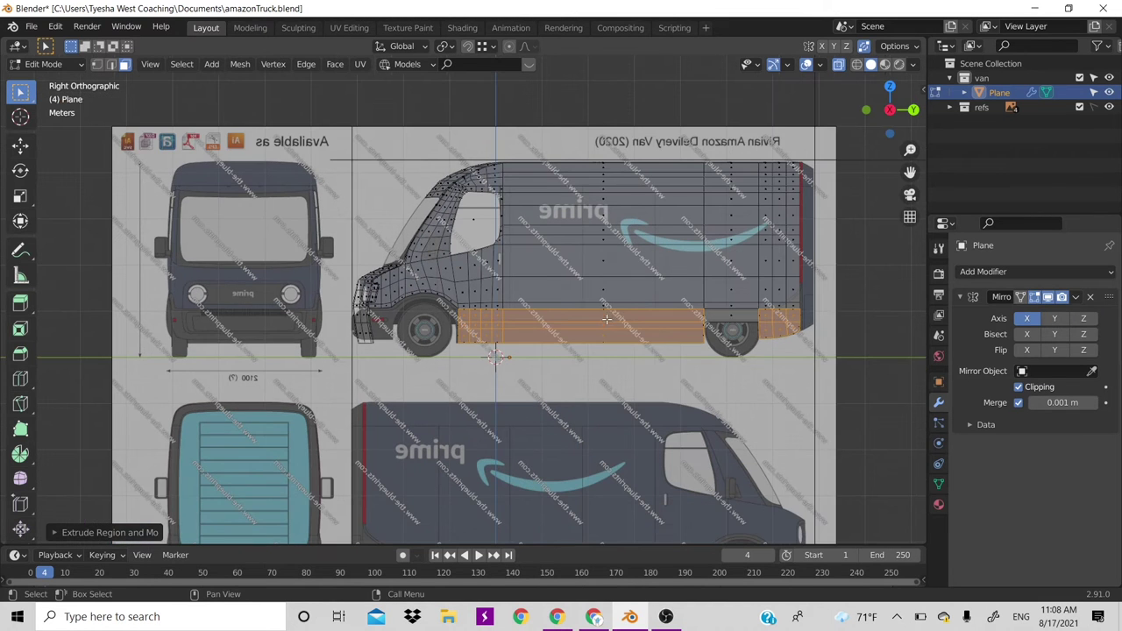
{"action": "scroll", "coordinate": [462, 334], "scroll_direction": "up", "scroll_amount": 1}
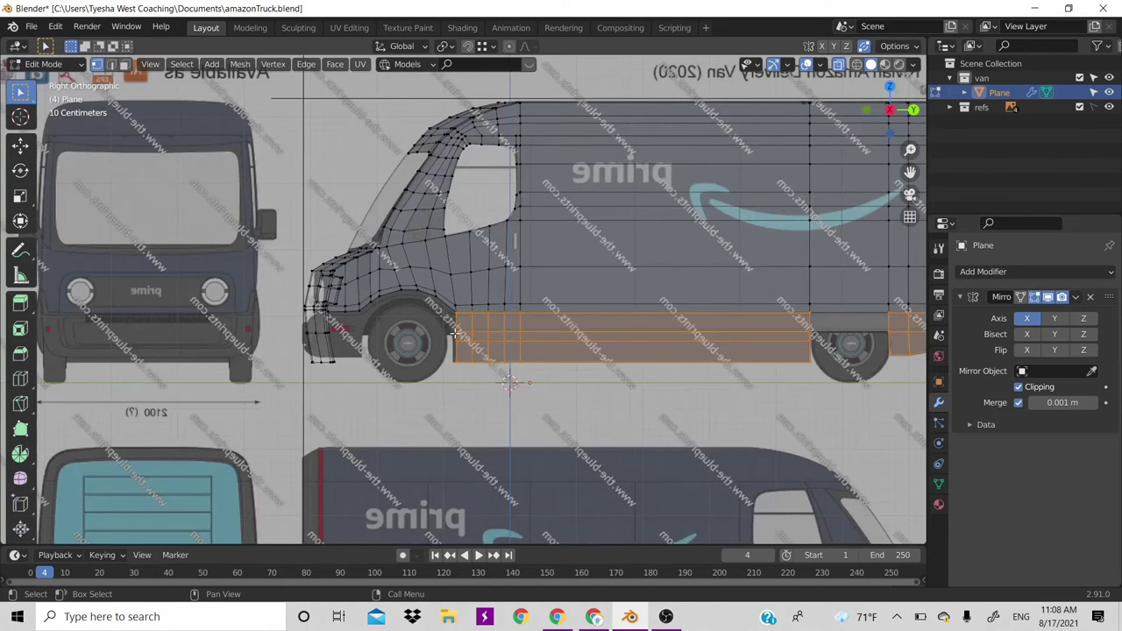
{"action": "key", "text": "alt+a"}
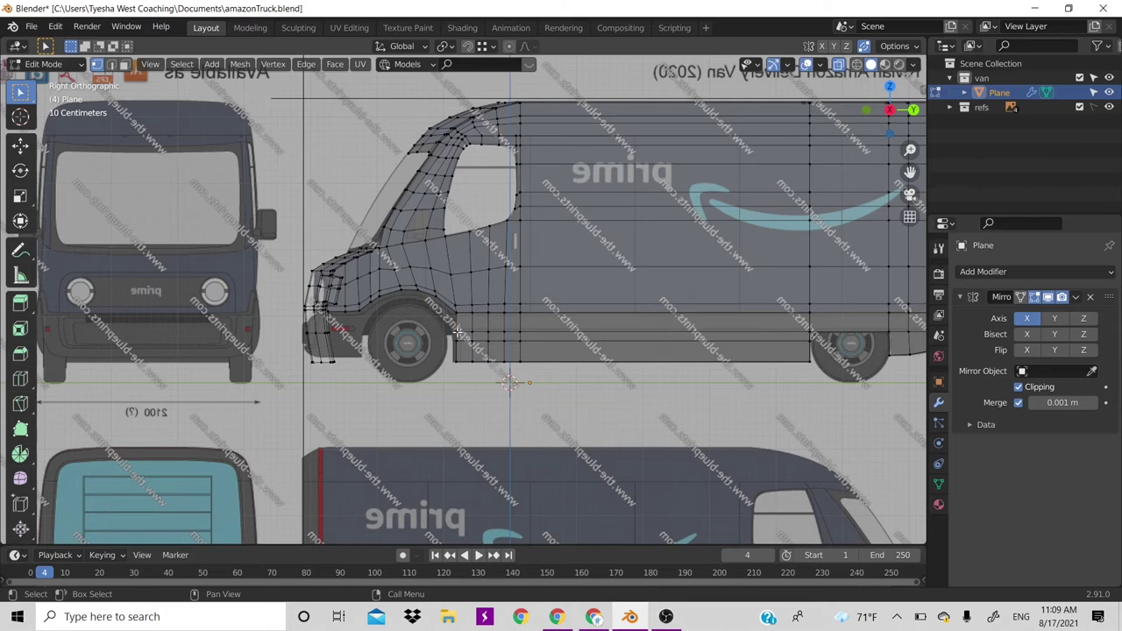
Select the edge path along the van's lower side and orbit to check it in perspective
{"action": "key", "text": "2"}
{"action": "left_click", "coordinate": [803, 335], "text": "ctrl"}
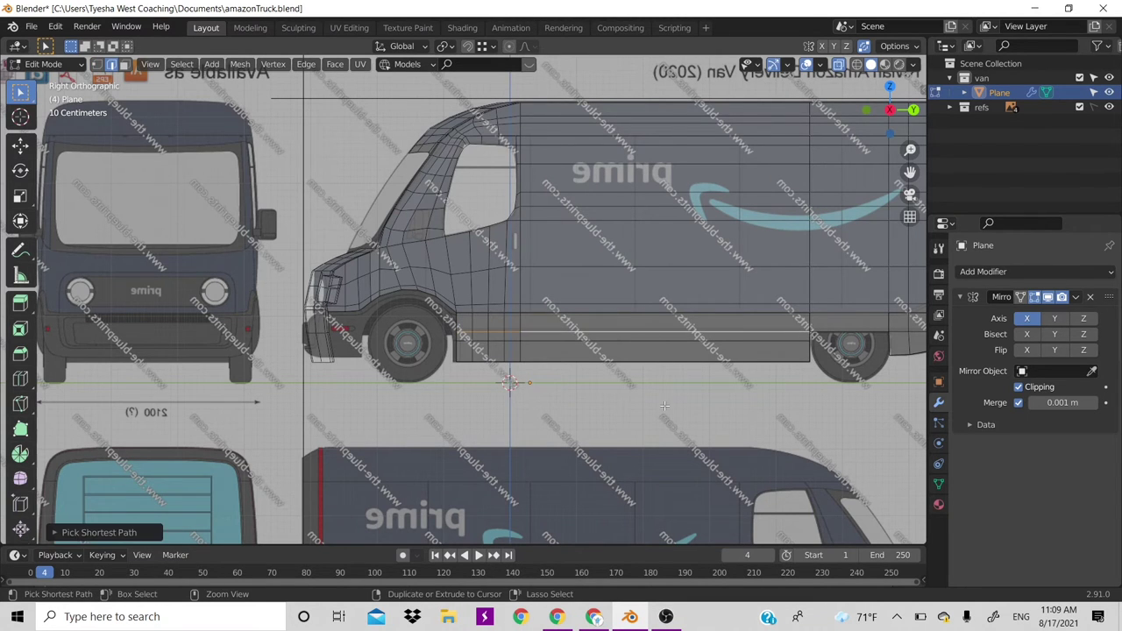
{"action": "scroll", "coordinate": [665, 406], "scroll_direction": "down", "scroll_amount": 3}
{"action": "left_click_drag", "start_coordinate": [894, 98], "coordinate": [889, 110]}
{"action": "scroll", "coordinate": [591, 289], "scroll_direction": "up", "scroll_amount": 1}
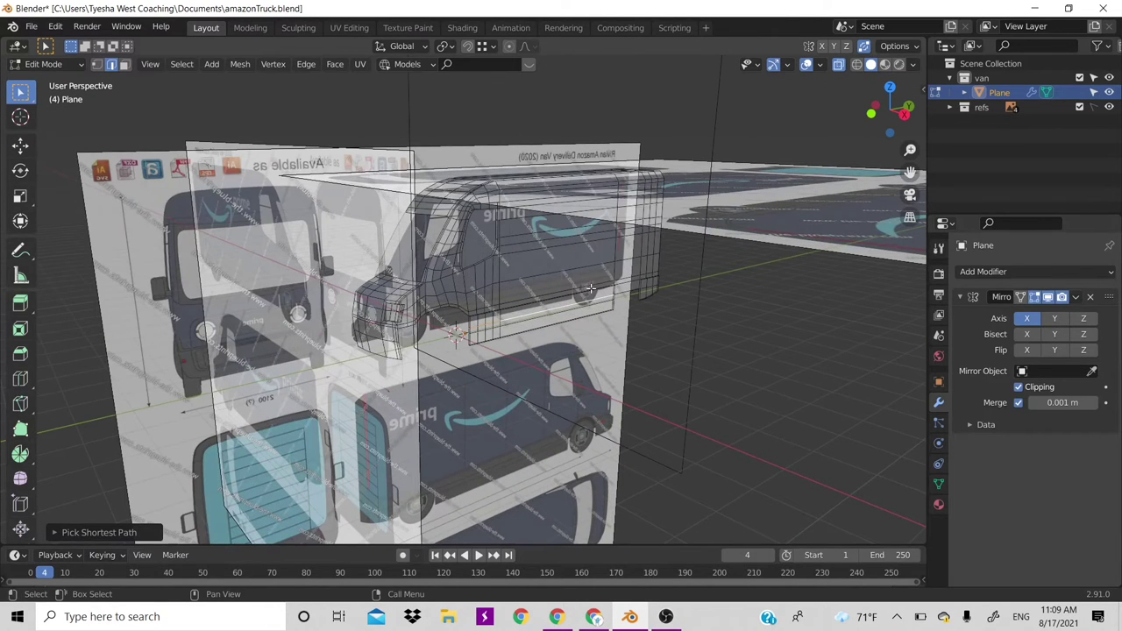
Return to the right side view with X-ray on, framing the meshed van over the blueprint
{"action": "key", "text": "alt+z"}
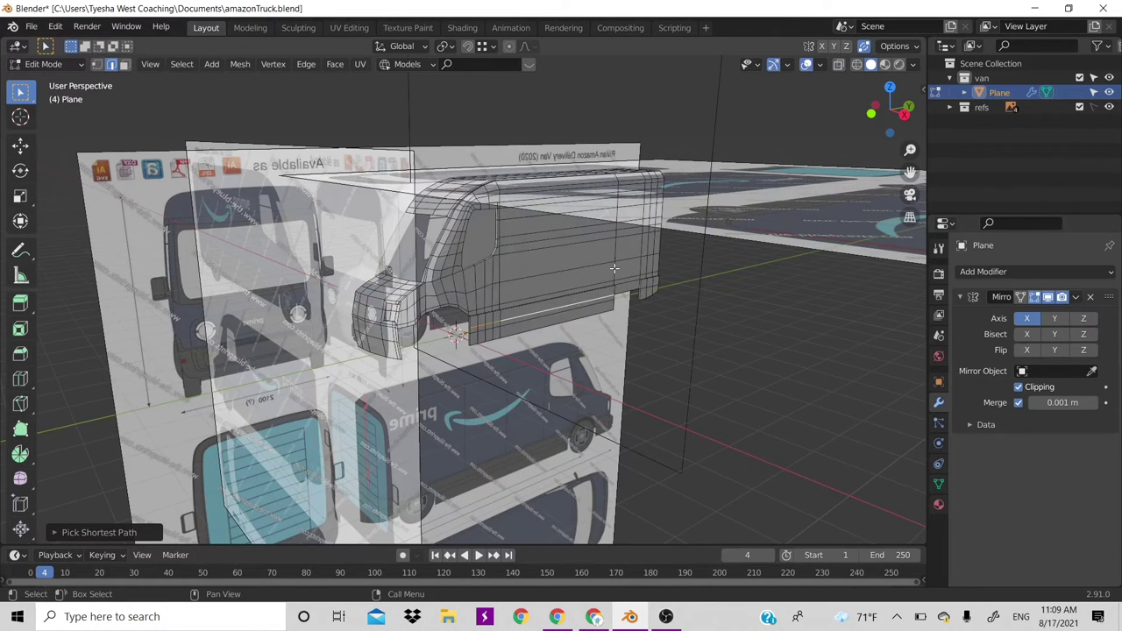
{"action": "key", "text": "KP_3"}
{"action": "key", "text": "alt+z"}
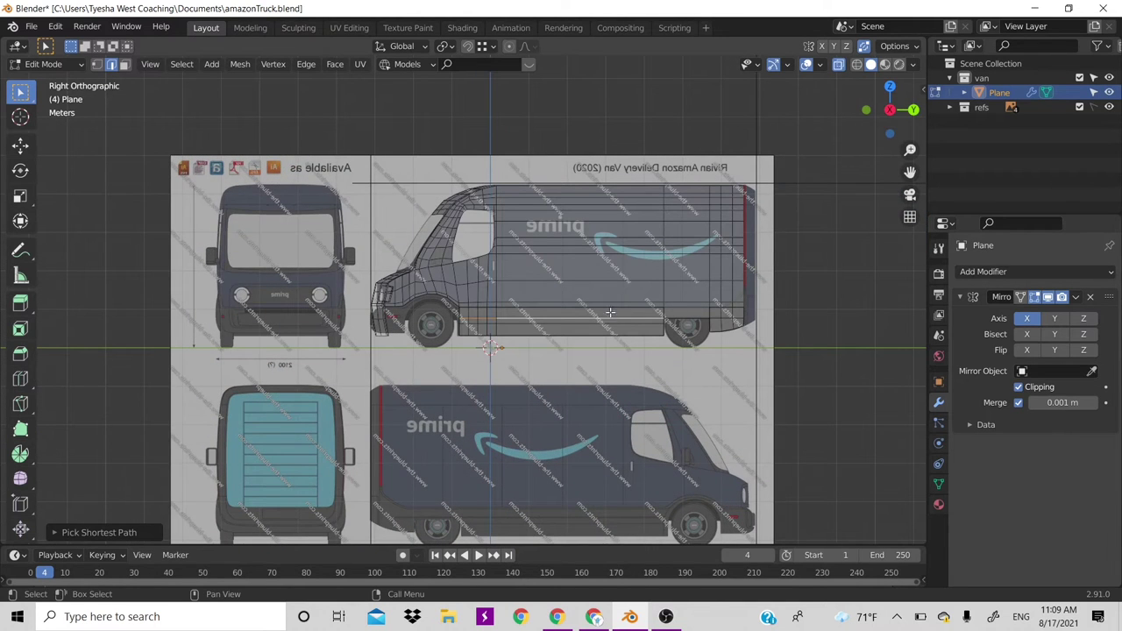
{"action": "scroll", "coordinate": [526, 412], "scroll_direction": "up", "scroll_amount": 2}
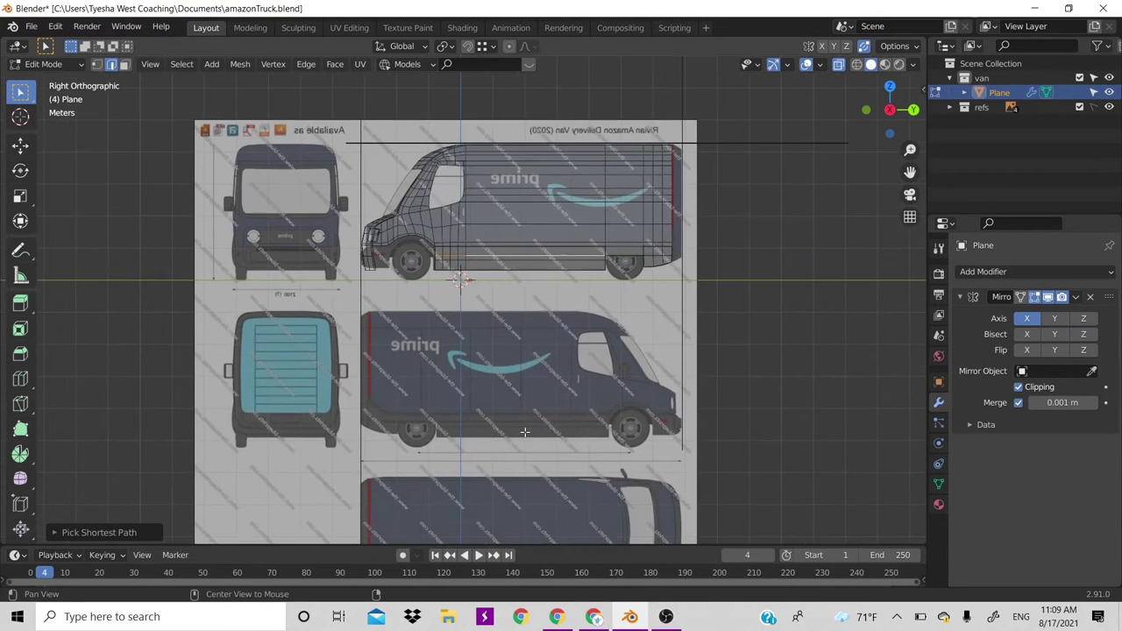
{"action": "scroll", "coordinate": [524, 431], "scroll_direction": "up", "scroll_amount": 1}
{"action": "scroll", "coordinate": [438, 443], "scroll_direction": "up", "scroll_amount": 1}
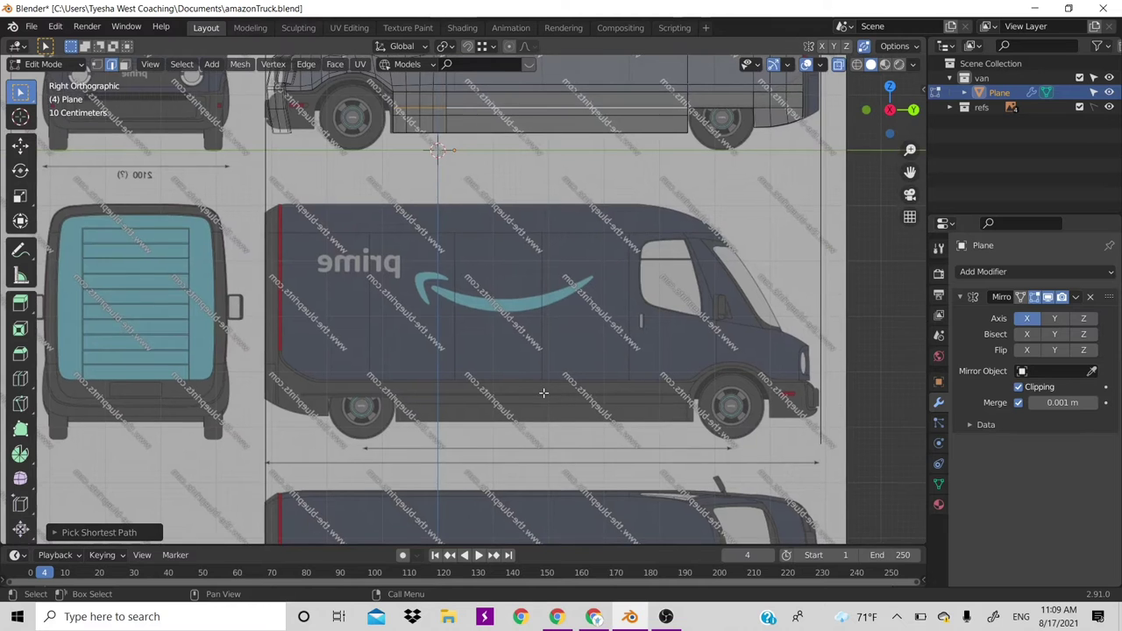
{"action": "scroll", "coordinate": [360, 454], "scroll_direction": "up", "scroll_amount": 1}
{"action": "scroll", "coordinate": [560, 378], "scroll_direction": "down", "scroll_amount": 2}
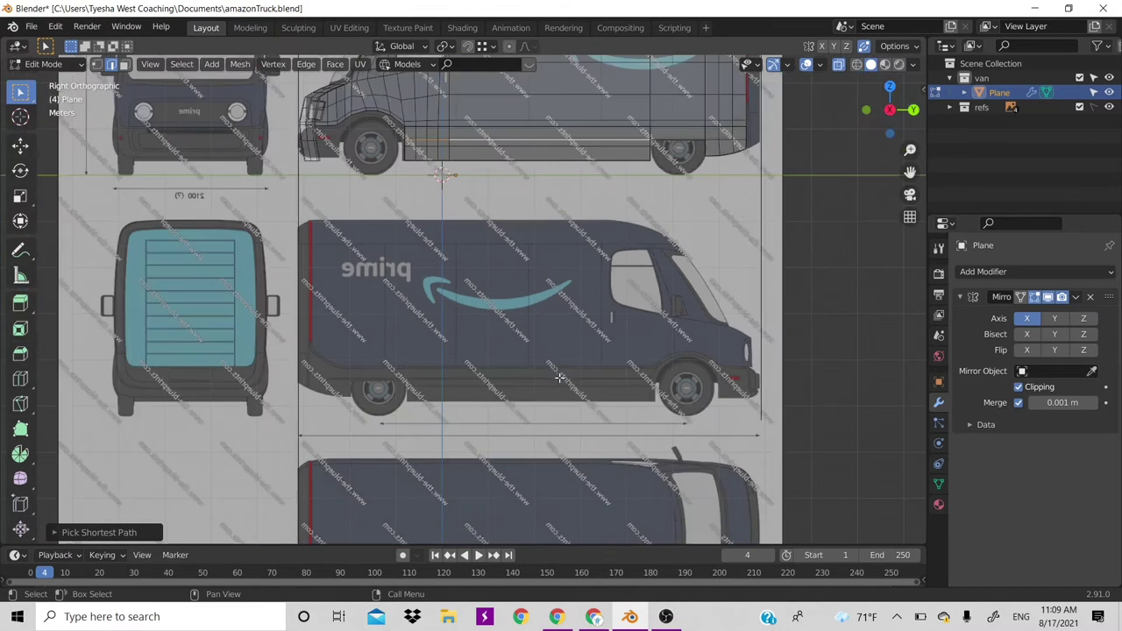
{"action": "scroll", "coordinate": [560, 377], "scroll_direction": "up", "scroll_amount": 1}
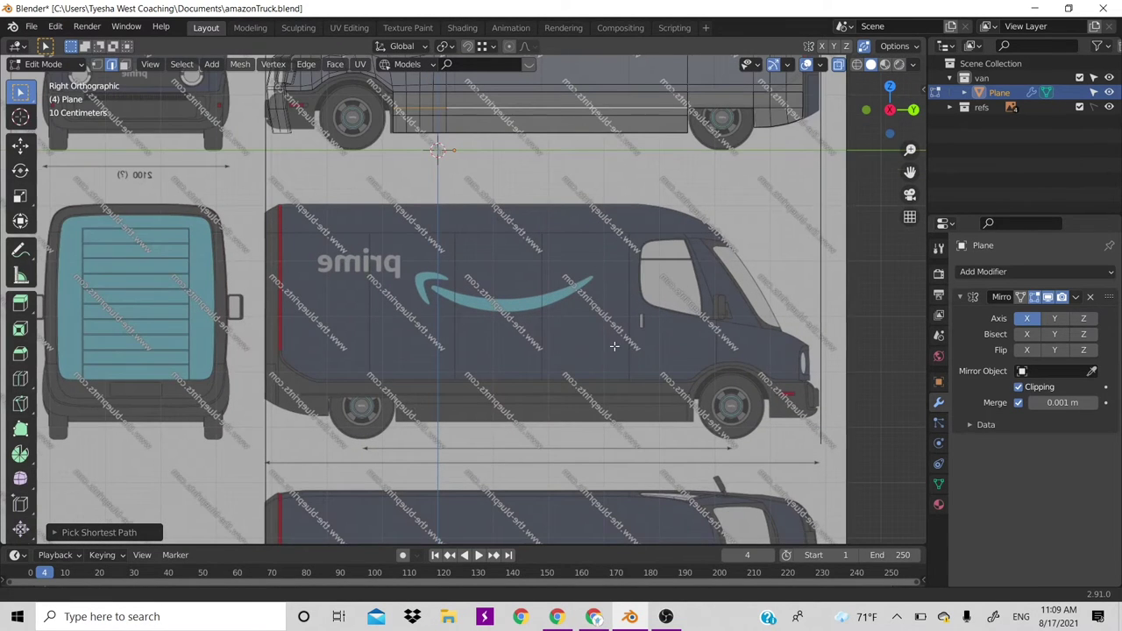
{"action": "middle_click_drag", "start_coordinate": [615, 348], "coordinate": [639, 326], "text": "shift"}
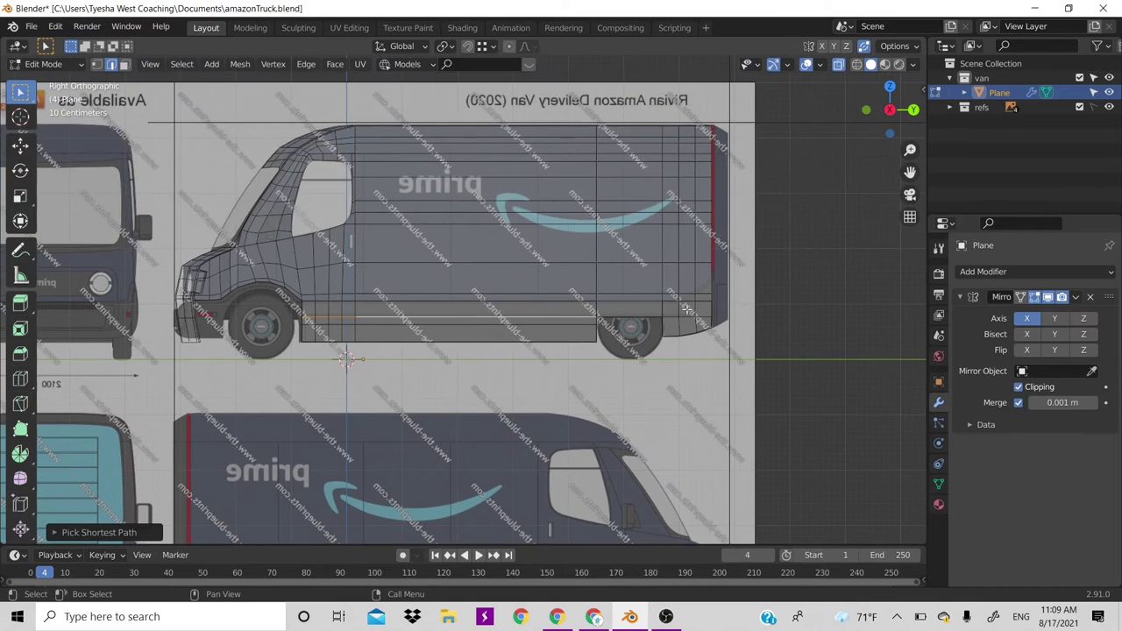
Push the lower side edge path outward along X, then return to the right side view
{"action": "left_click", "coordinate": [698, 317], "text": "ctrl"}
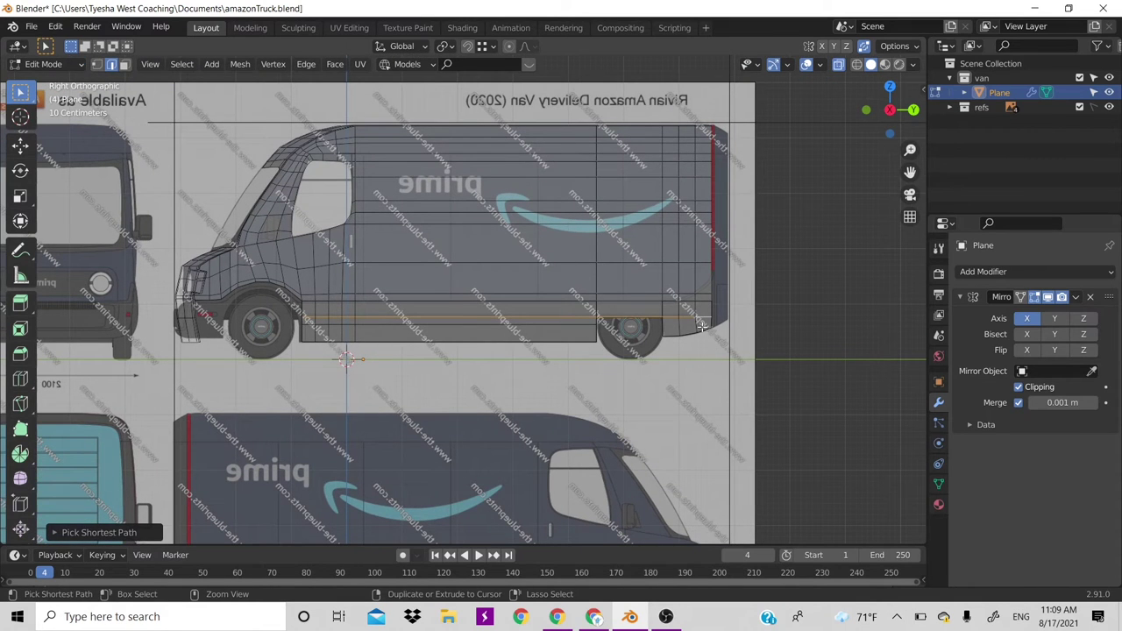
{"action": "left_click_drag", "start_coordinate": [878, 113], "coordinate": [877, 111]}
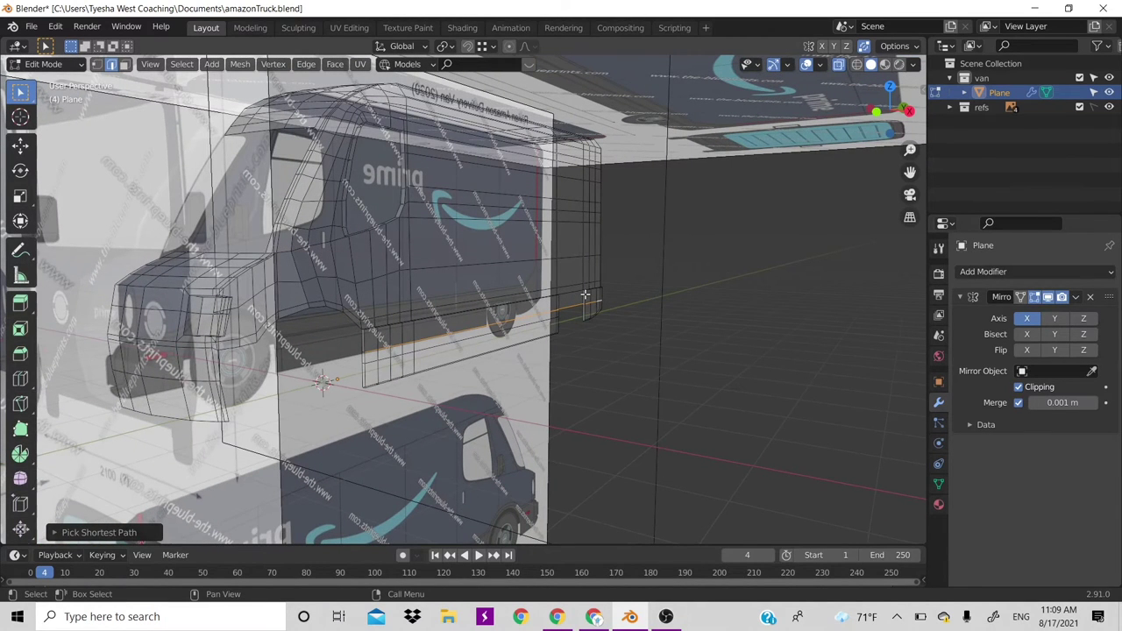
{"action": "key", "text": "g"}
{"action": "key", "text": "x"}
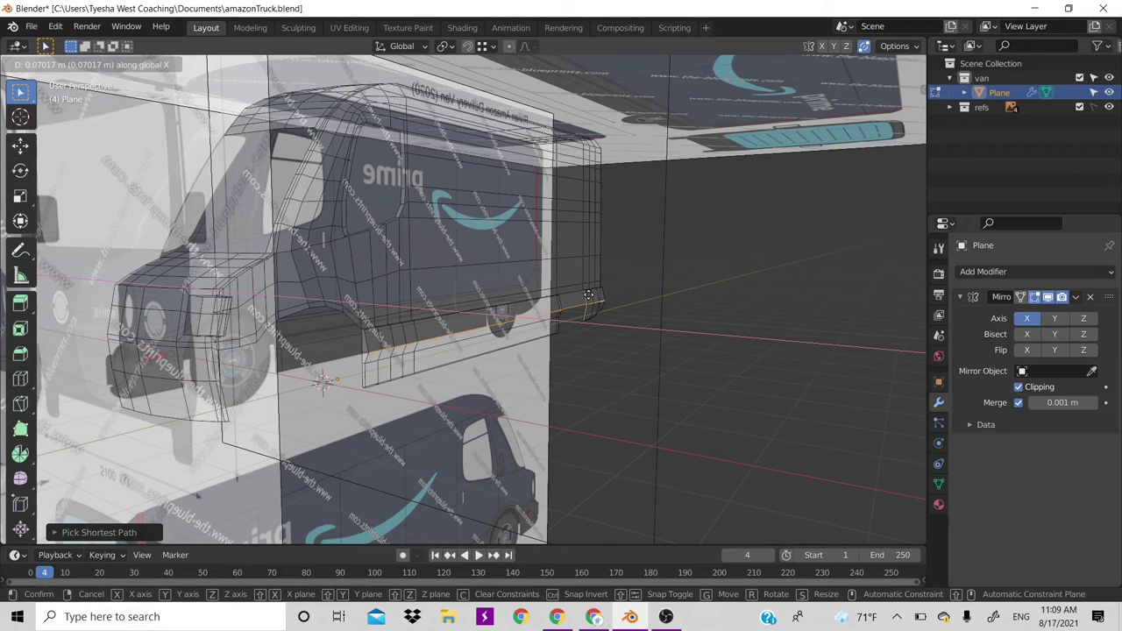
{"action": "left_click", "coordinate": [588, 296]}
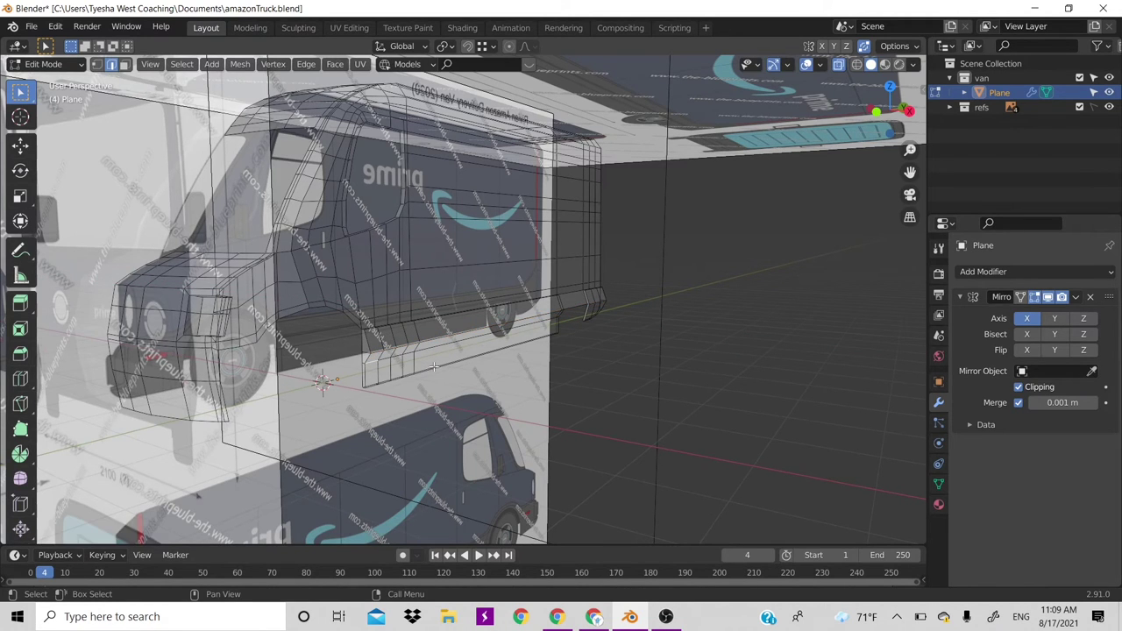
{"action": "middle_click_drag", "start_coordinate": [373, 363], "coordinate": [455, 375]}
{"action": "scroll", "coordinate": [455, 375], "scroll_direction": "up", "scroll_amount": 2}
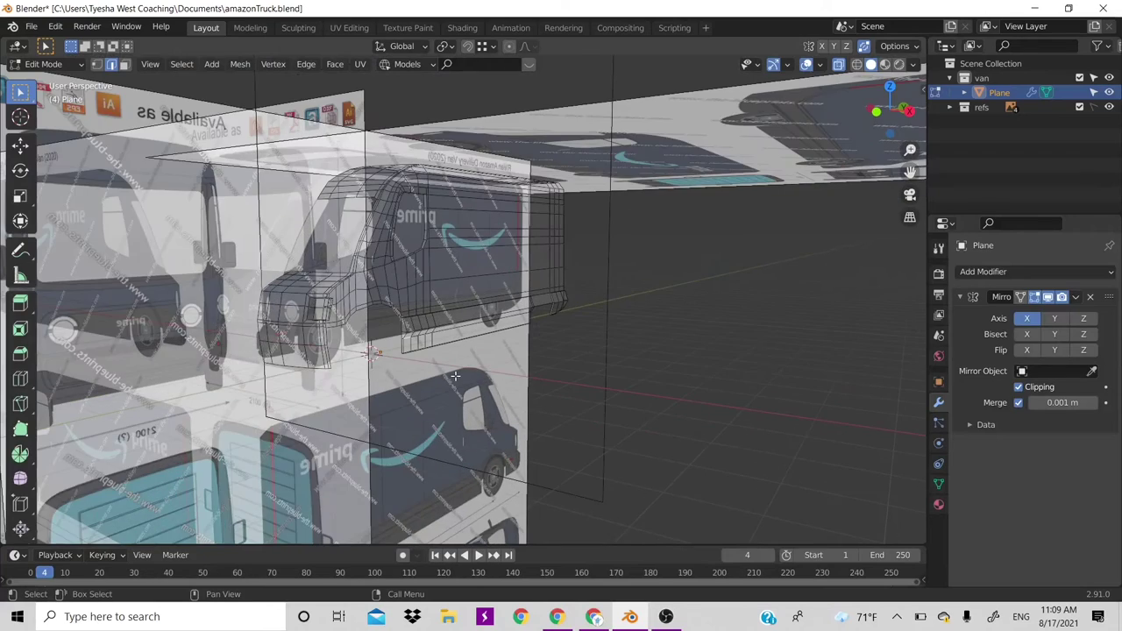
{"action": "scroll", "coordinate": [465, 368], "scroll_direction": "up", "scroll_amount": 2}
{"action": "scroll", "coordinate": [478, 360], "scroll_direction": "up", "scroll_amount": 2}
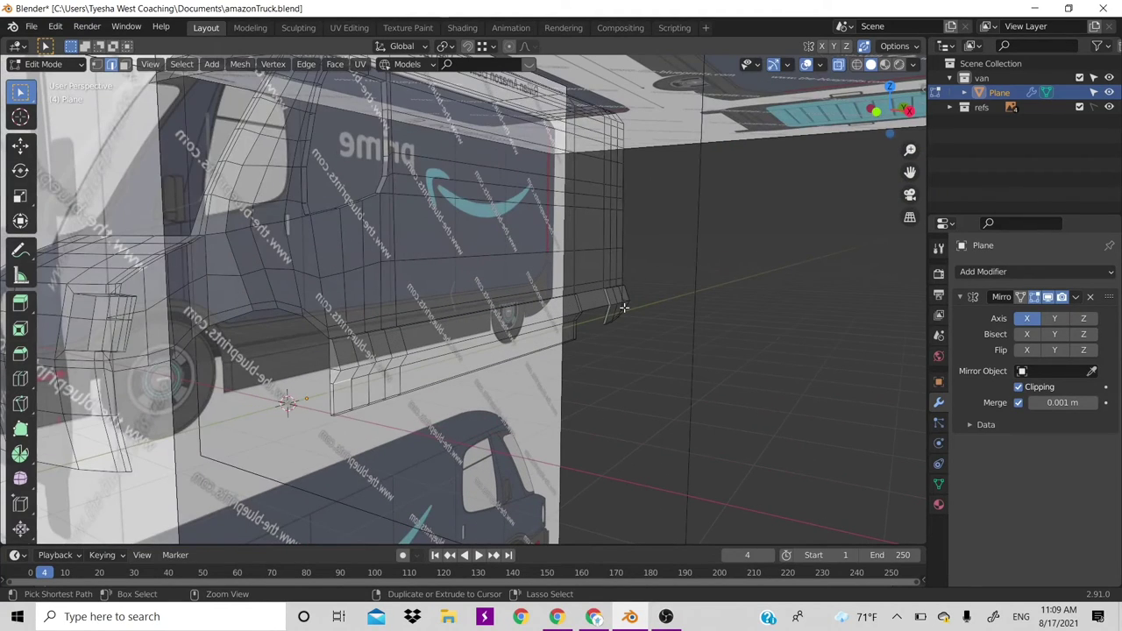
{"action": "key", "text": "KP_3"}
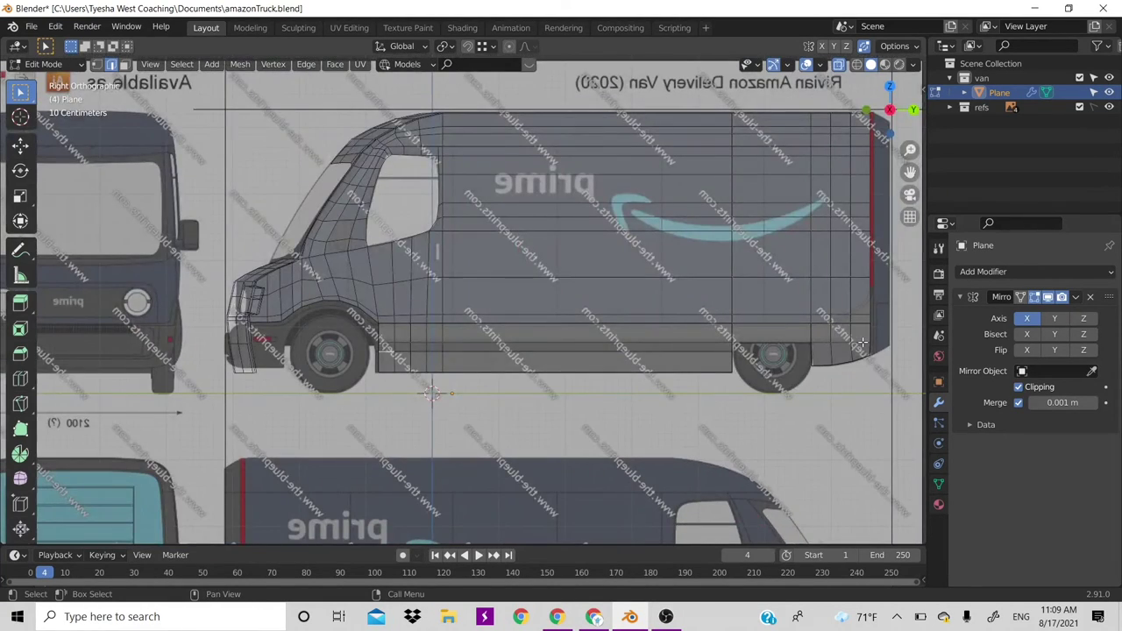
Reselect the lower body edge path and push it about 4.4 cm outward along X into a sill lip
{"action": "left_click", "coordinate": [863, 343], "text": "ctrl"}
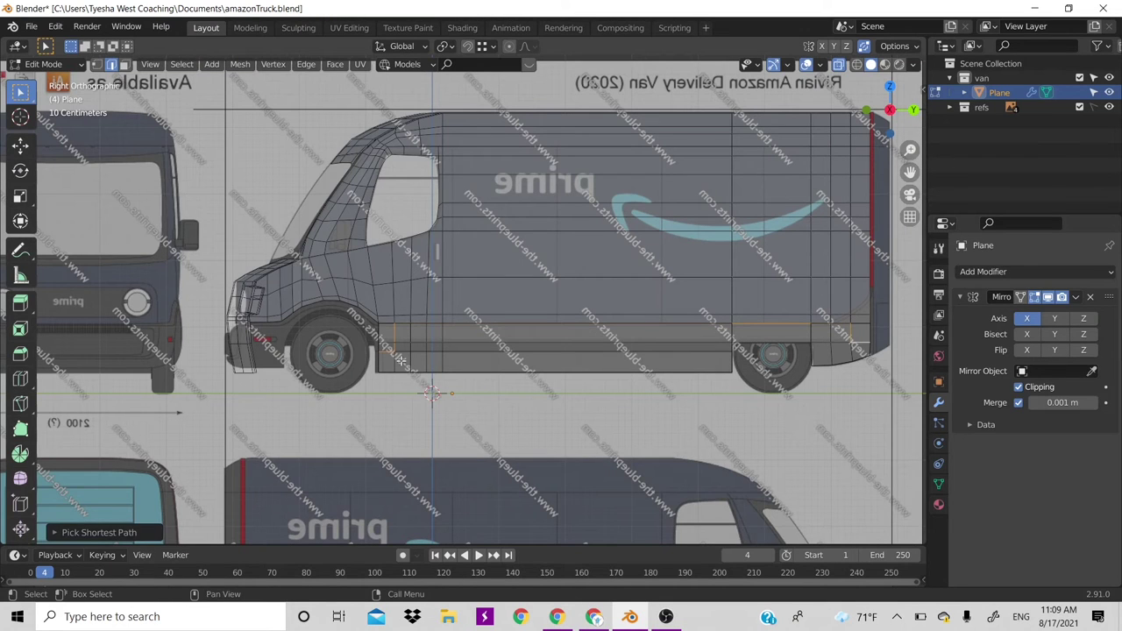
{"action": "key", "text": "alt+a"}
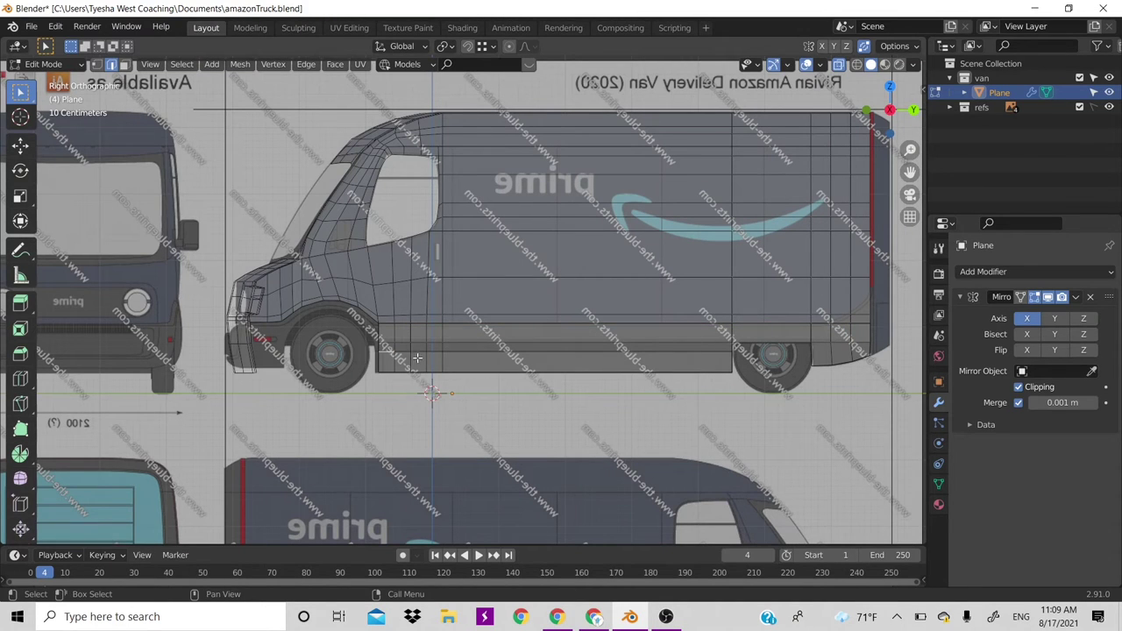
{"action": "left_click", "coordinate": [699, 347], "text": "ctrl"}
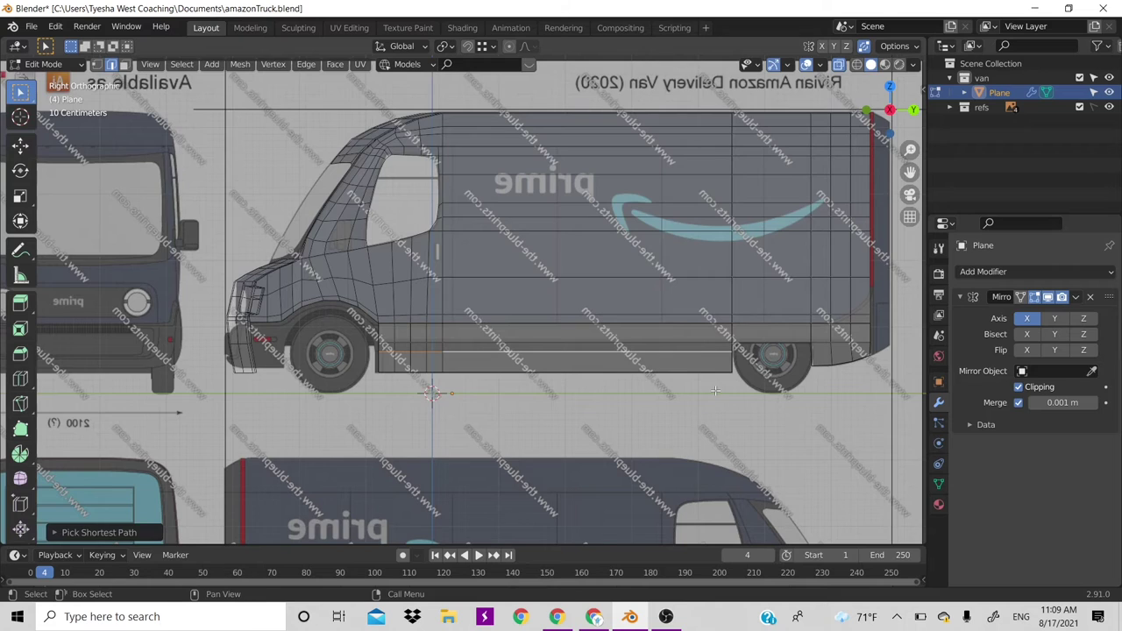
{"action": "scroll", "coordinate": [714, 391], "scroll_direction": "down", "scroll_amount": 1}
{"action": "scroll", "coordinate": [868, 112], "scroll_direction": "down", "scroll_amount": 1}
{"action": "left_click_drag", "start_coordinate": [905, 94], "coordinate": [682, 245]}
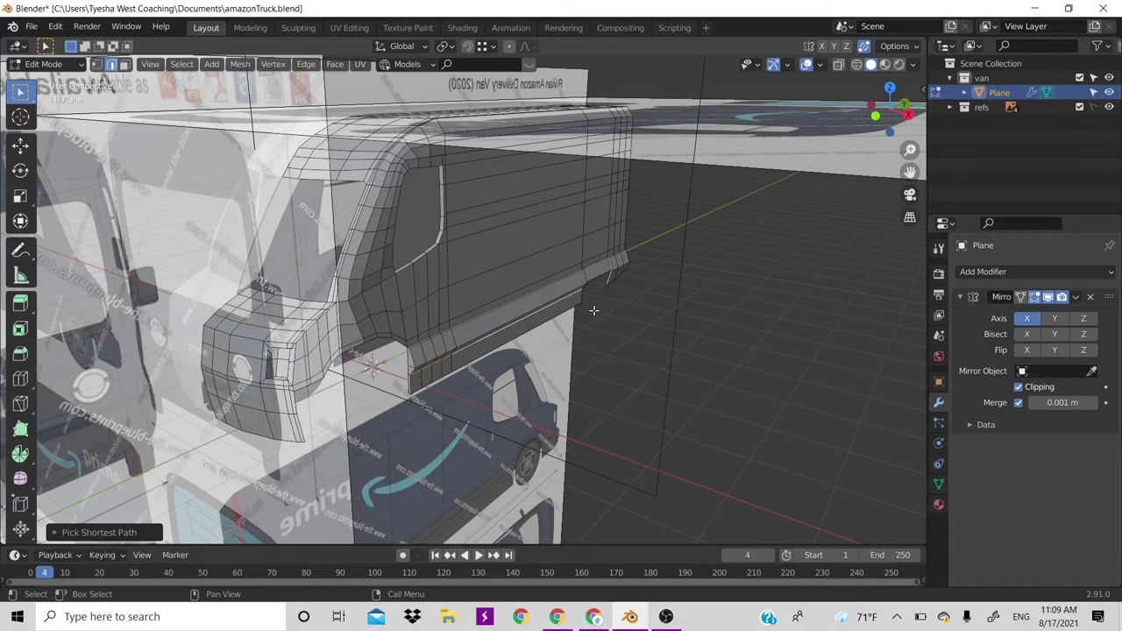
{"action": "key", "text": "g"}
{"action": "key", "text": "x"}
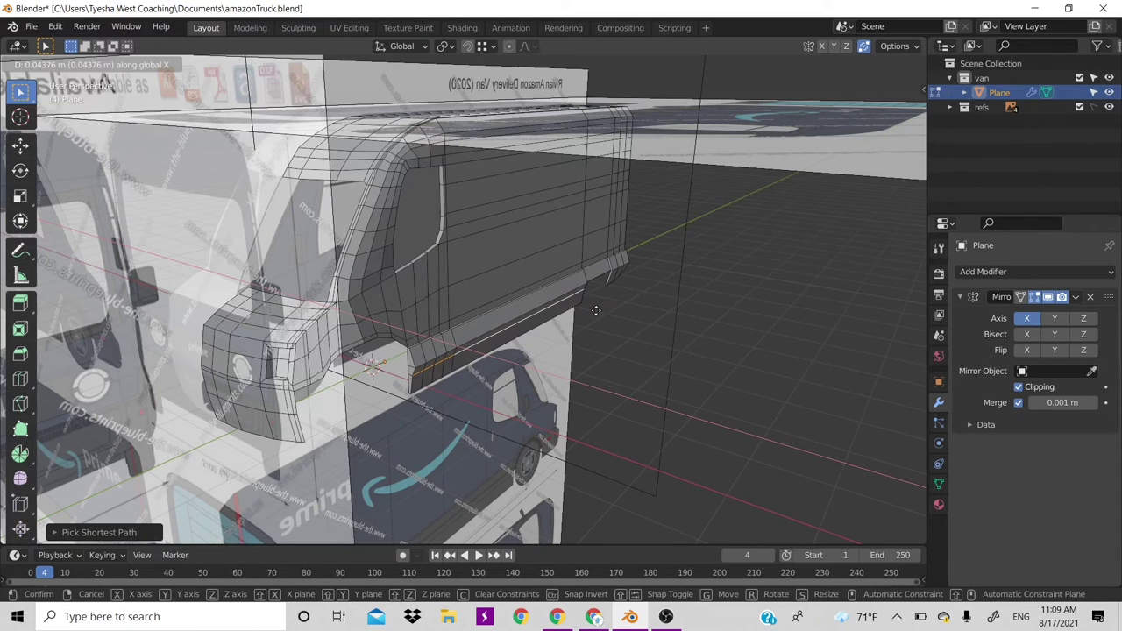
{"action": "left_click", "coordinate": [597, 310]}
{"action": "key", "text": "ctrl+z"}
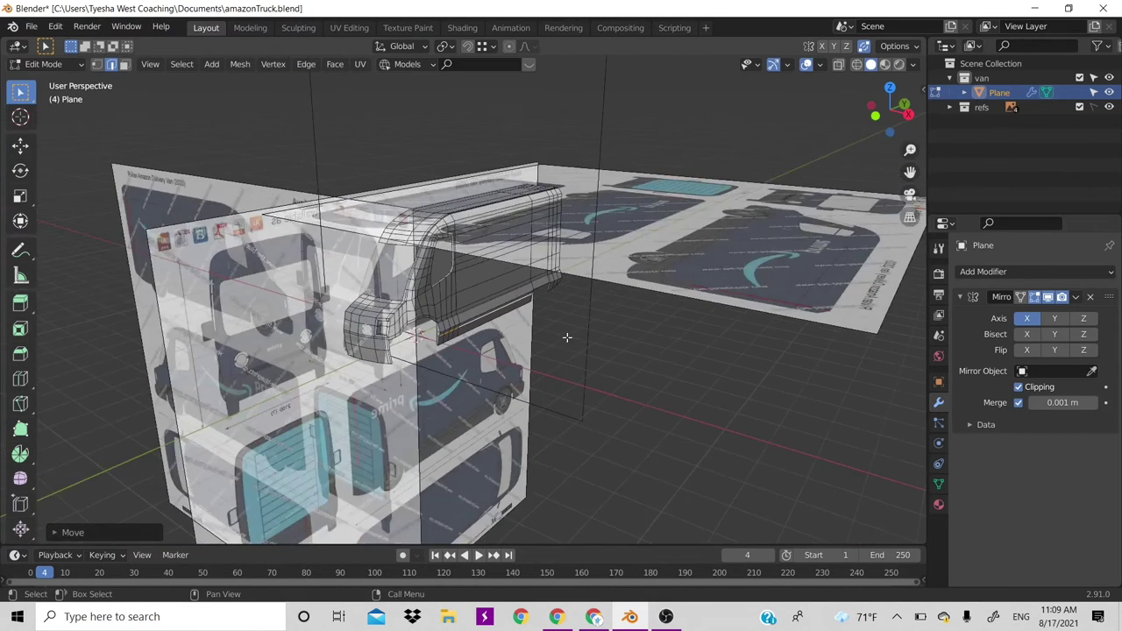
{"action": "key", "text": "ctrl+shift+z"}
Leave mesh editing for Object Mode, keeping the model see-through
{"action": "key", "text": "alt+z"}
{"action": "scroll", "coordinate": [567, 338], "scroll_direction": "up", "scroll_amount": 3}
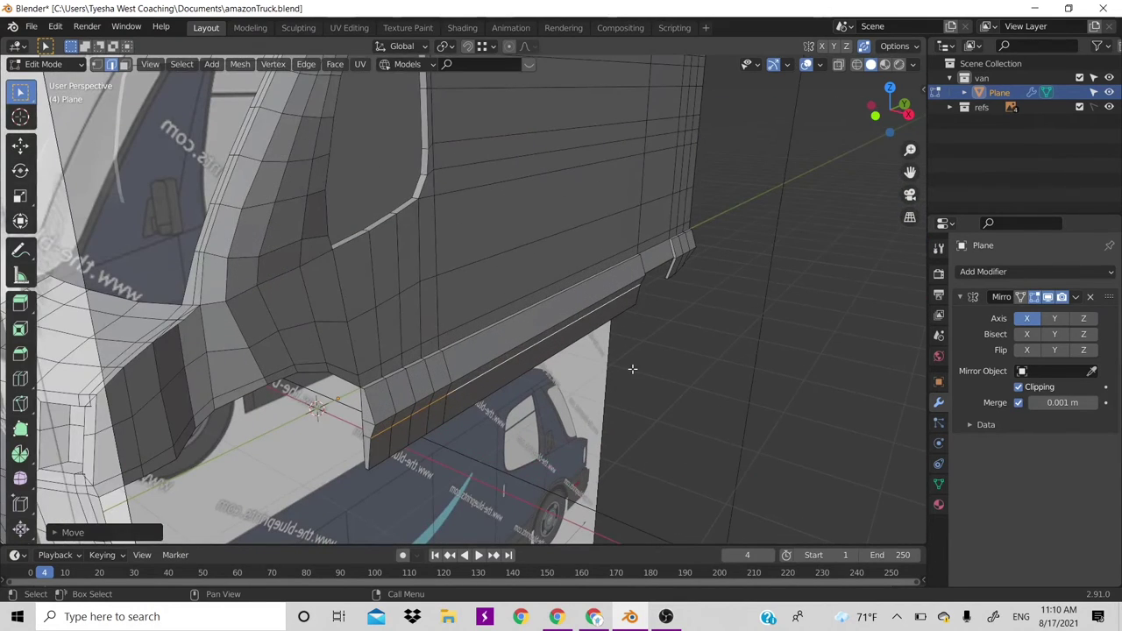
{"action": "key", "text": "Tab"}
{"action": "key", "text": "alt+z"}
{"action": "scroll", "coordinate": [626, 409], "scroll_direction": "down", "scroll_amount": 3}
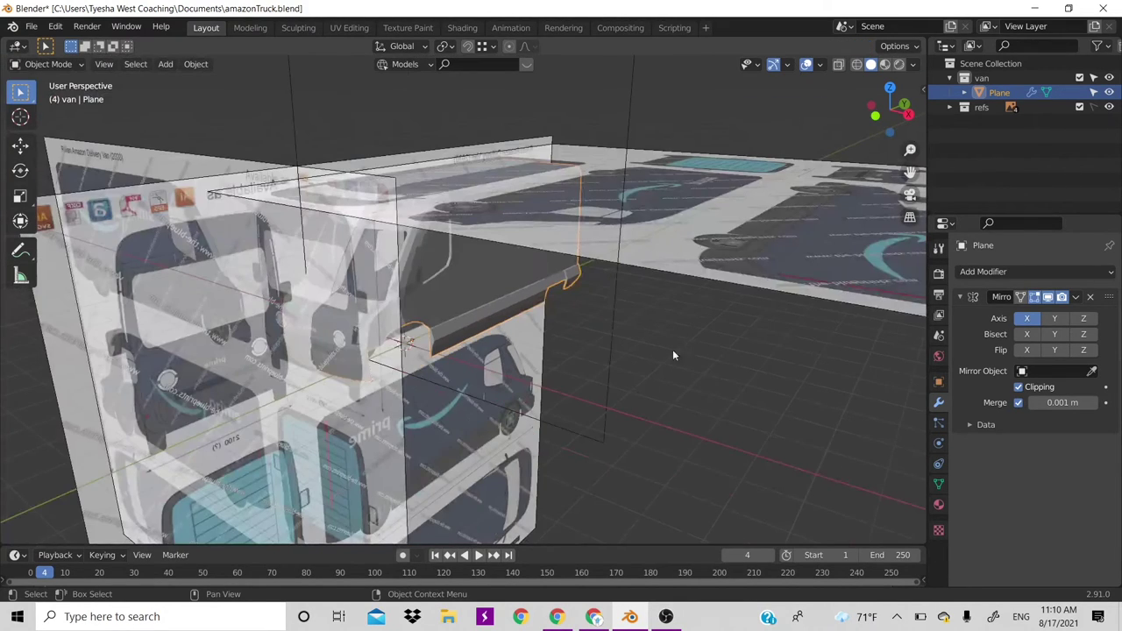
{"action": "key", "text": "ctrl+z"}
{"action": "key", "text": "ctrl+shift+z"}
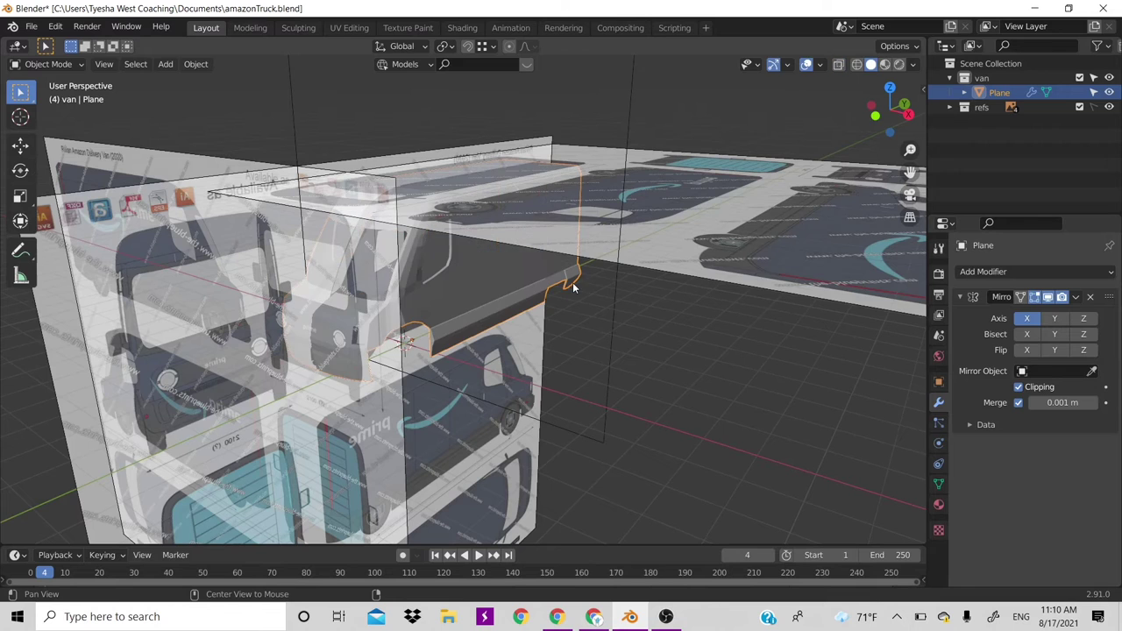
{"action": "left_click", "coordinate": [807, 64]}
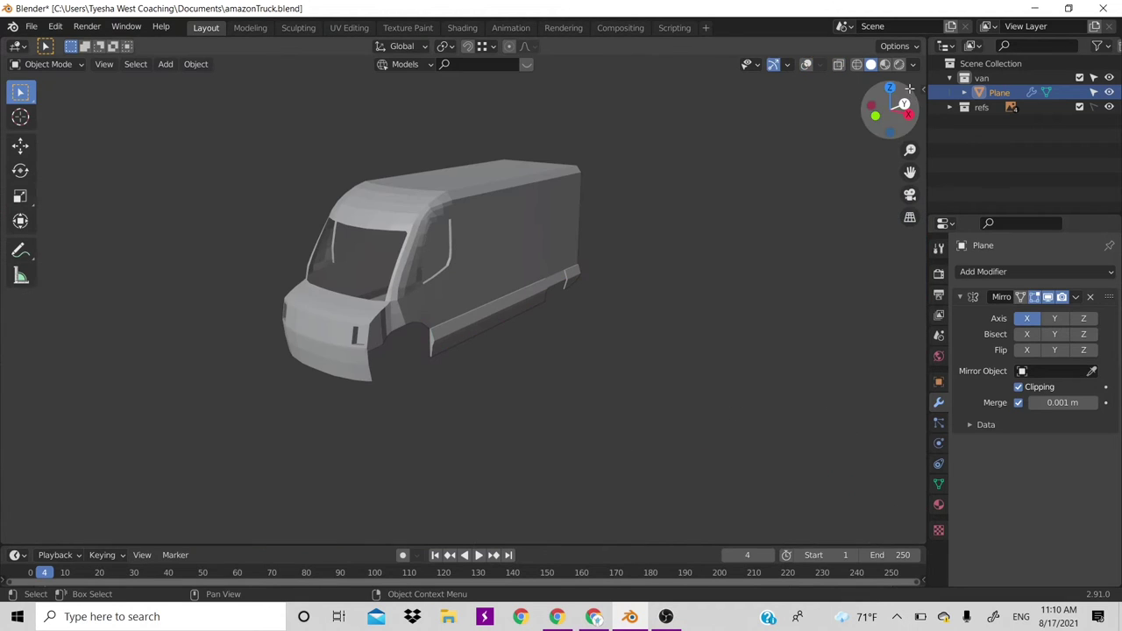
{"action": "left_click_drag", "start_coordinate": [911, 88], "coordinate": [857, 101]}
{"action": "left_click_drag", "start_coordinate": [906, 92], "coordinate": [907, 92]}
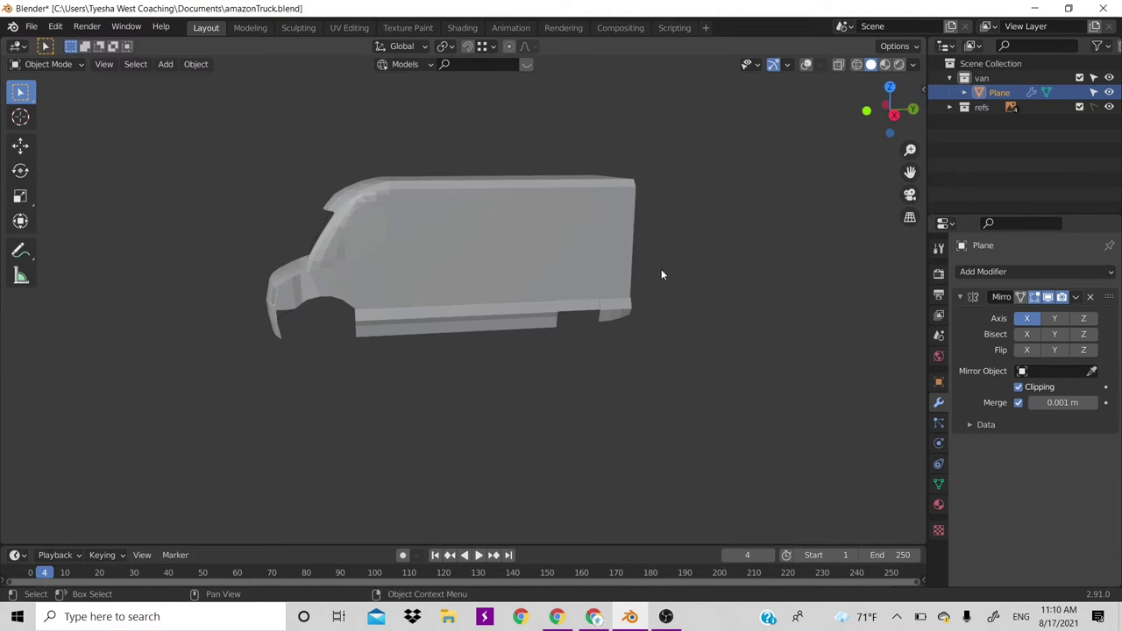
{"action": "key", "text": "KP_3"}
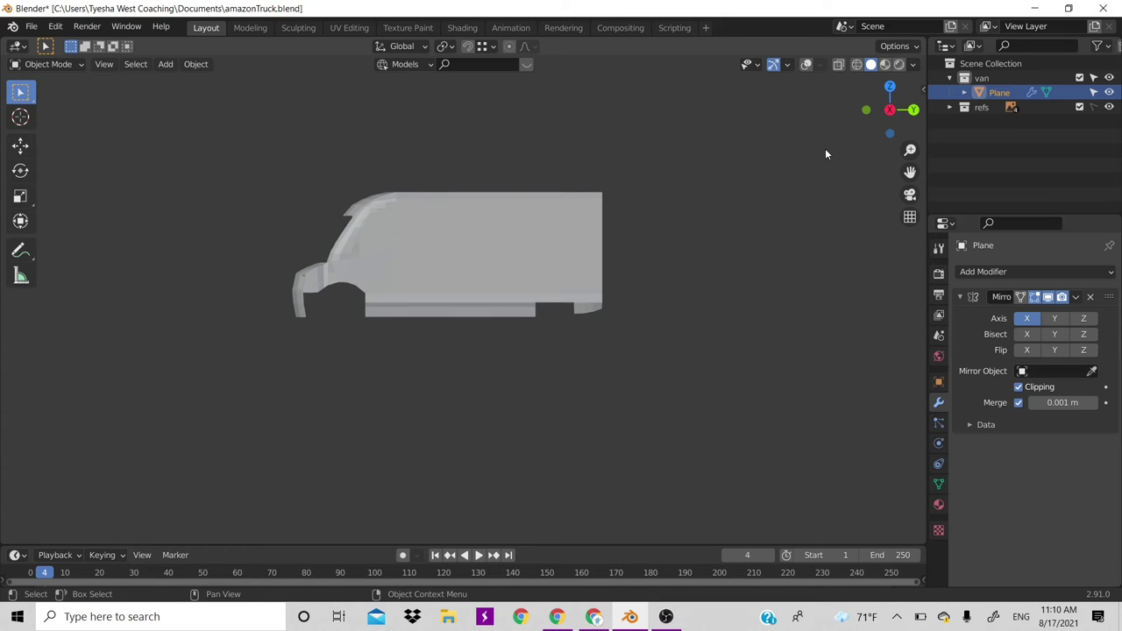
{"action": "left_click", "coordinate": [806, 67]}
Frame the front wheel, enable X-ray and enter Edit Mode in vertex select
{"action": "scroll", "coordinate": [484, 234], "scroll_direction": "up", "scroll_amount": 3}
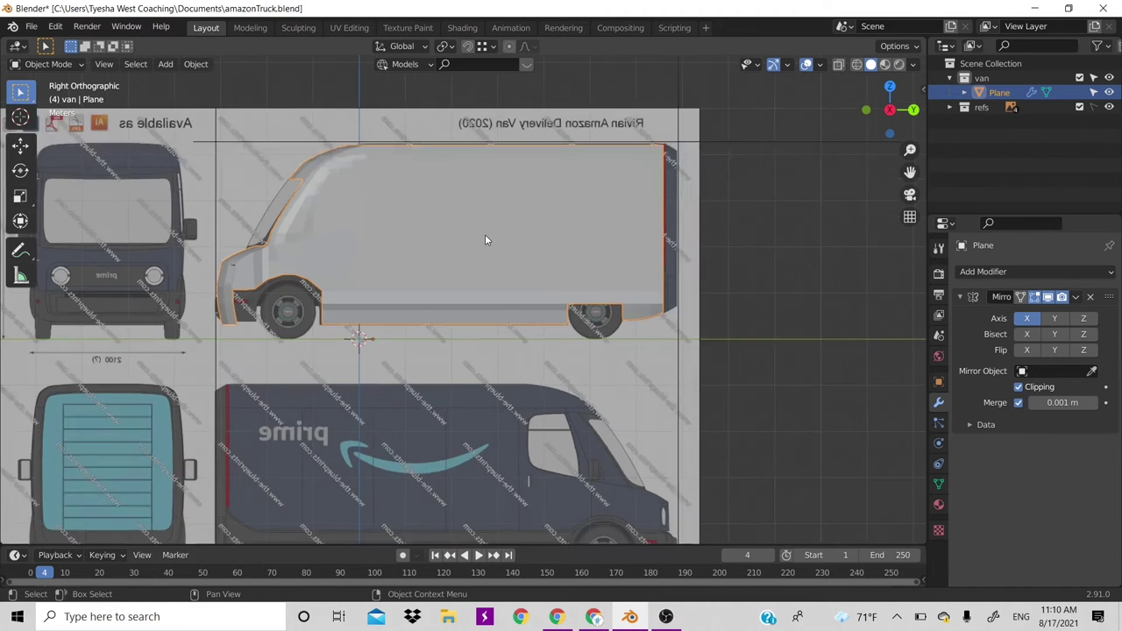
{"action": "scroll", "coordinate": [485, 234], "scroll_direction": "up", "scroll_amount": 3}
{"action": "scroll", "coordinate": [485, 234], "scroll_direction": "up", "scroll_amount": 2}
{"action": "scroll", "coordinate": [677, 248], "scroll_direction": "down", "scroll_amount": 3}
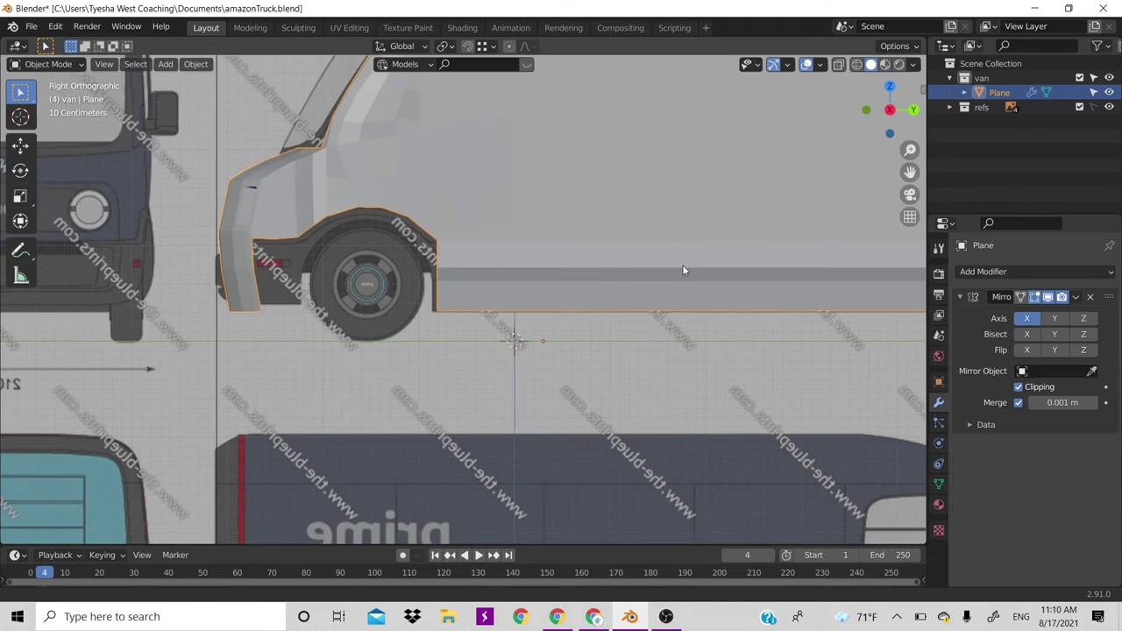
{"action": "scroll", "coordinate": [333, 360], "scroll_direction": "up", "scroll_amount": 2}
{"action": "scroll", "coordinate": [333, 359], "scroll_direction": "up", "scroll_amount": 1}
{"action": "middle_click_drag", "start_coordinate": [256, 318], "coordinate": [403, 357], "text": "shift"}
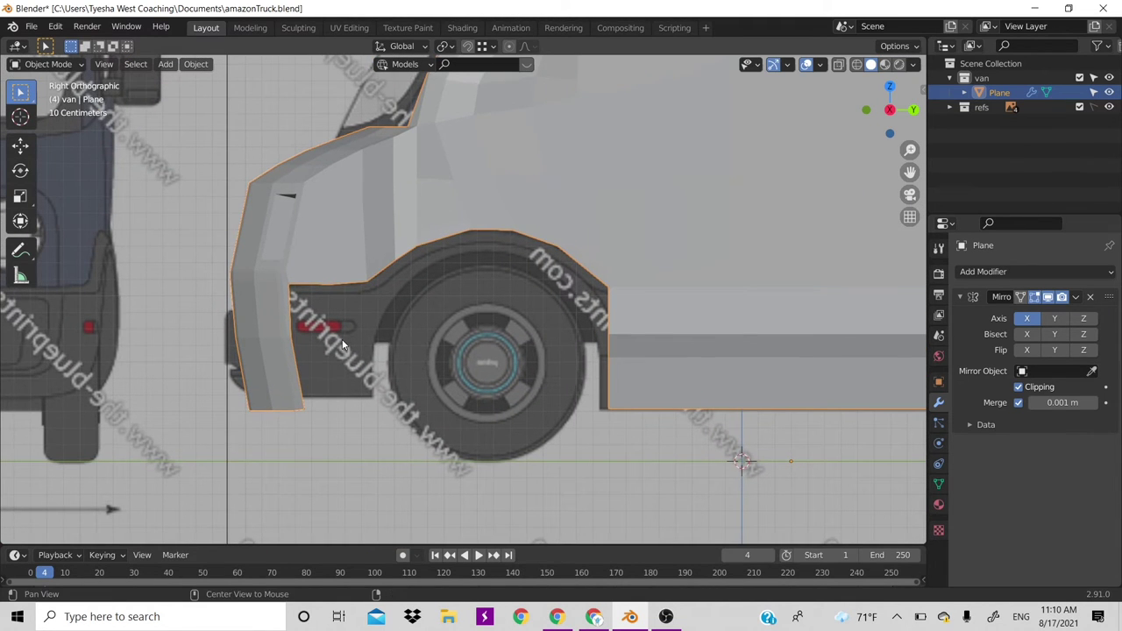
{"action": "key", "text": "alt+z"}
{"action": "key", "text": "Tab"}
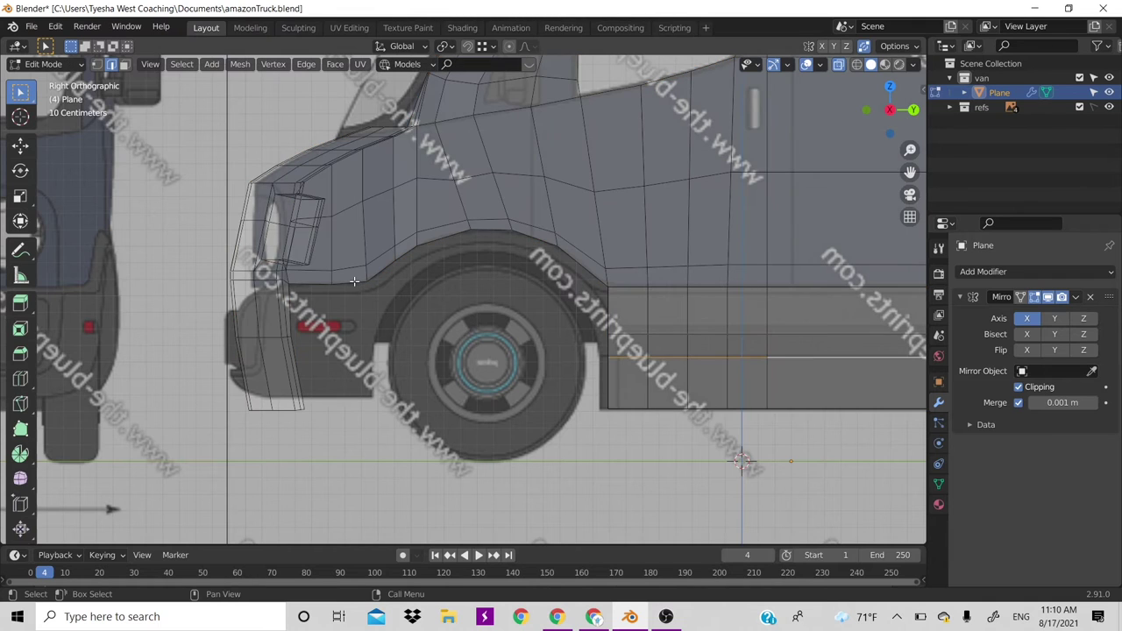
{"action": "key", "text": "1"}
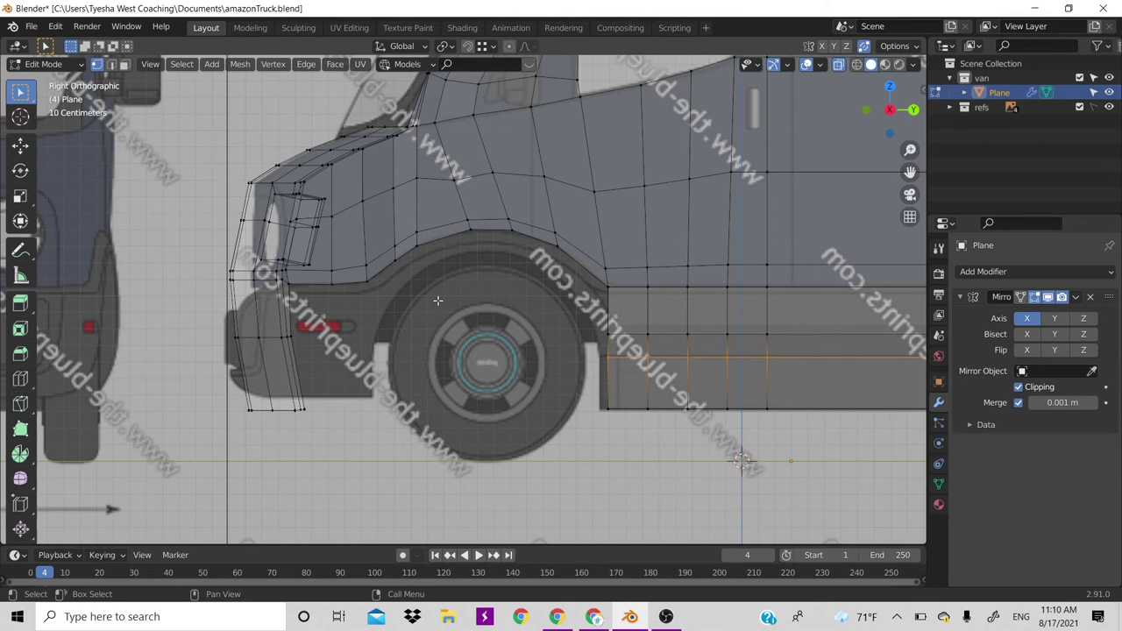
Box-select the bumper faces below the front fender in face mode and delete them
{"action": "left_click", "coordinate": [363, 282]}
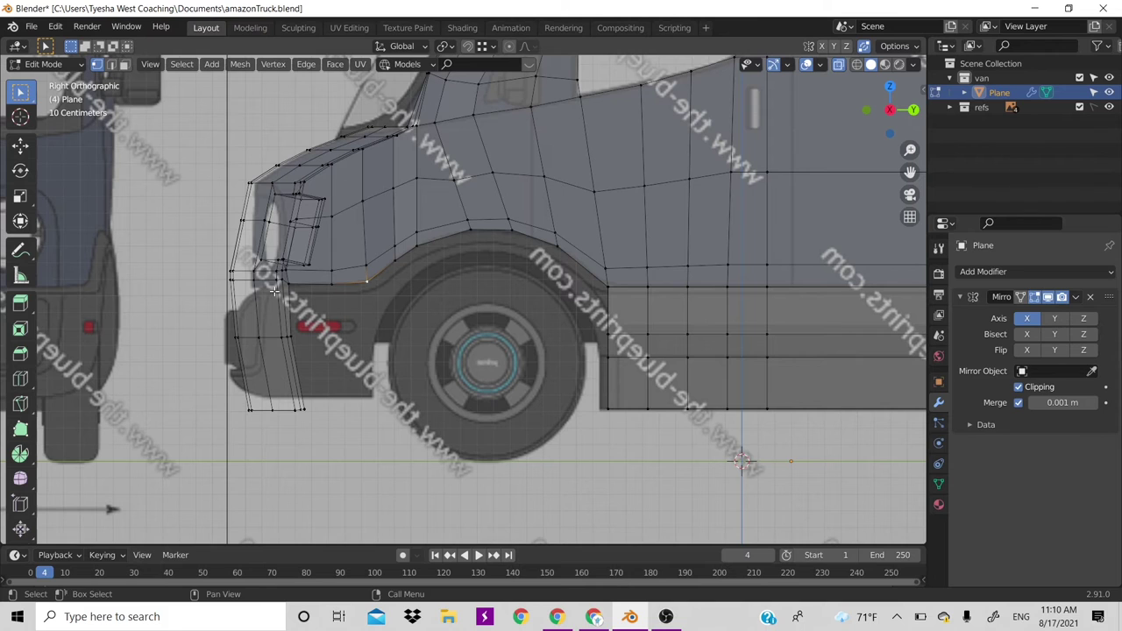
{"action": "key", "text": "2"}
{"action": "key", "text": "3"}
{"action": "left_click_drag", "start_coordinate": [222, 300], "coordinate": [369, 435]}
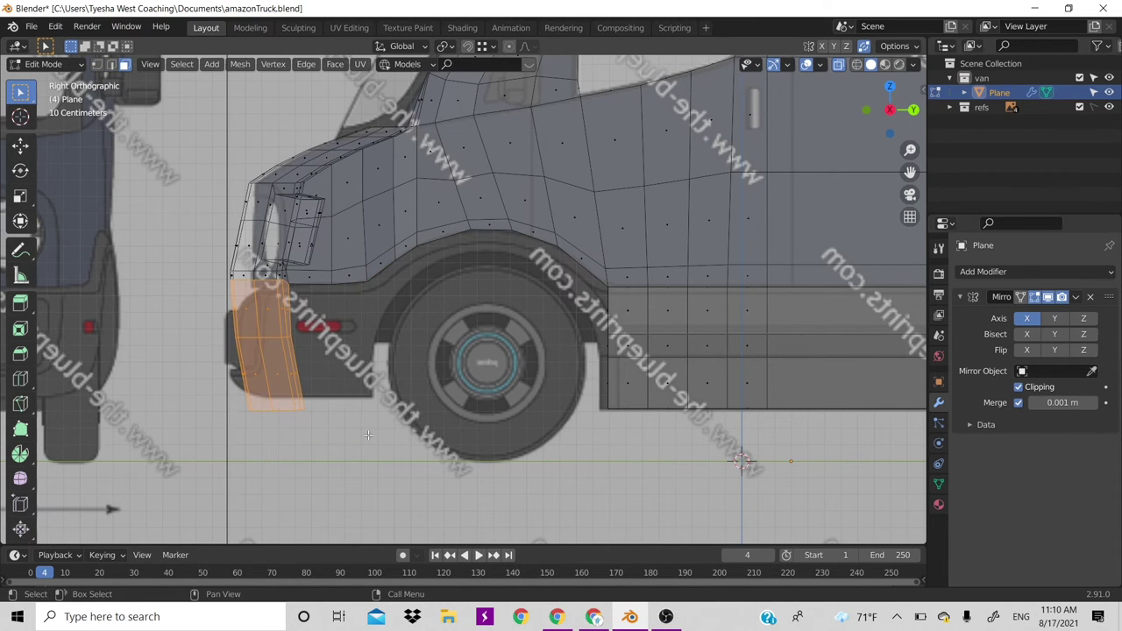
{"action": "key", "text": "x"}
{"action": "left_click", "coordinate": [369, 434]}
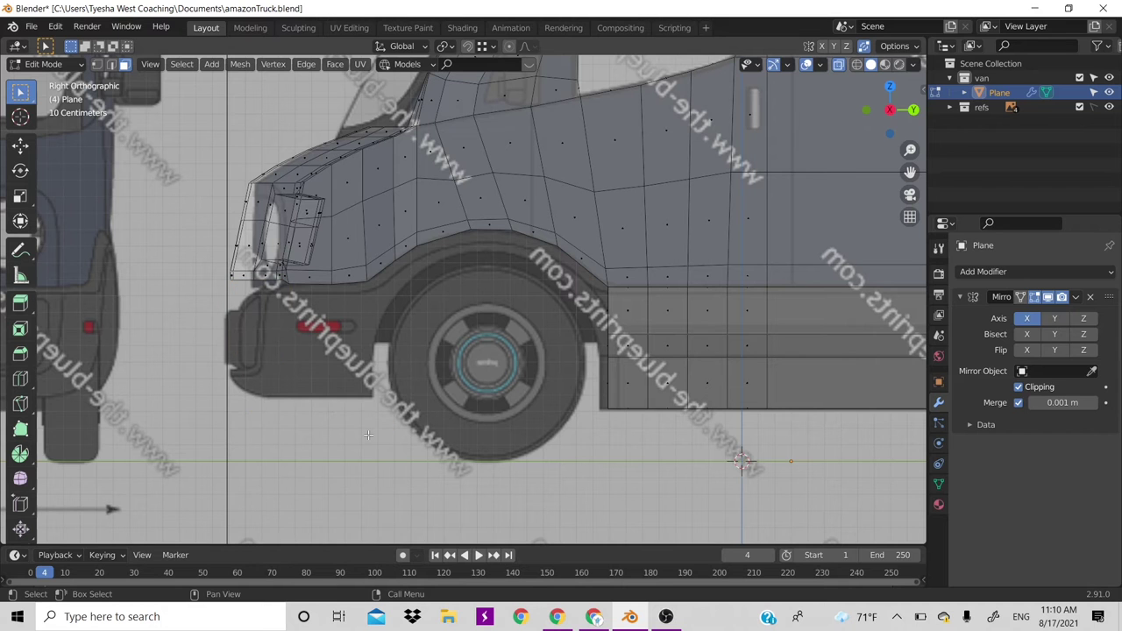
Orbit to inspect the mesh with overlays hidden, then restore overlays and the right side view
{"action": "scroll", "coordinate": [441, 366], "scroll_direction": "down", "scroll_amount": 5}
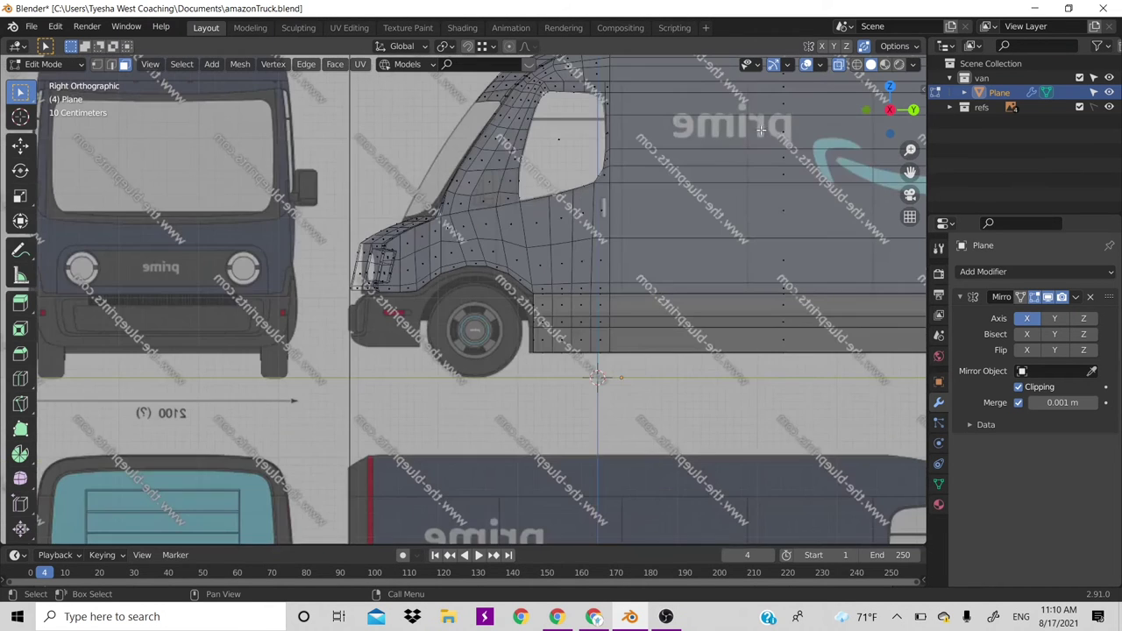
{"action": "mouse_move", "coordinate": [441, 366]}
{"action": "middle_mouse_down"}
{"action": "mouse_move", "coordinate": [732, 445]}
{"action": "mouse_move", "coordinate": [696, 257]}
{"action": "middle_mouse_up"}
{"action": "scroll", "coordinate": [695, 257], "scroll_direction": "down", "scroll_amount": 2}
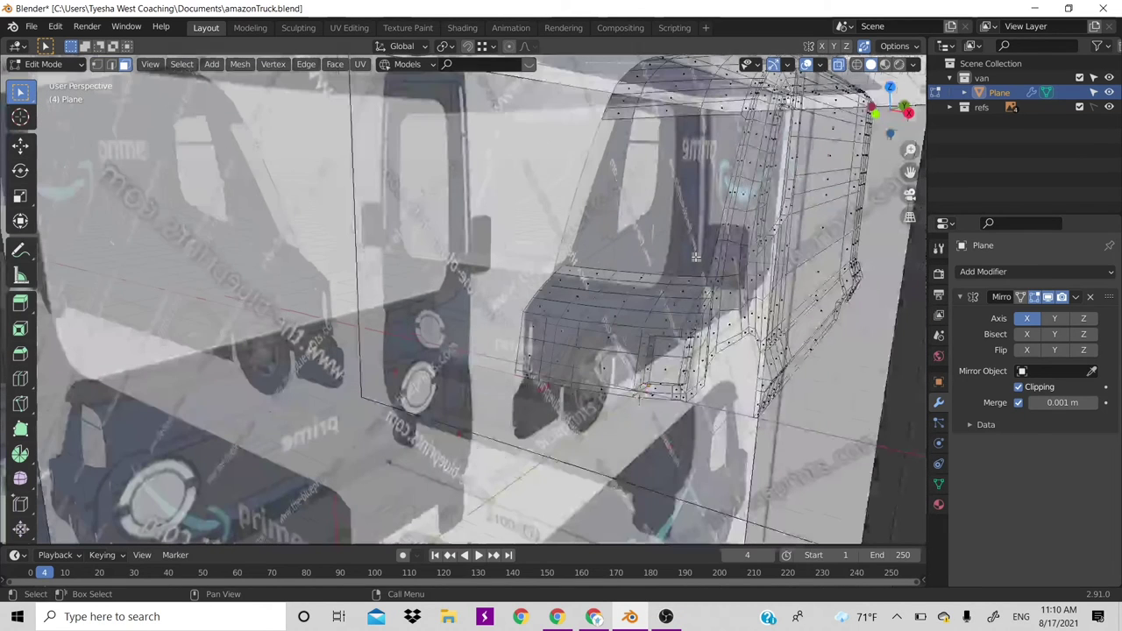
{"action": "left_click", "coordinate": [807, 66]}
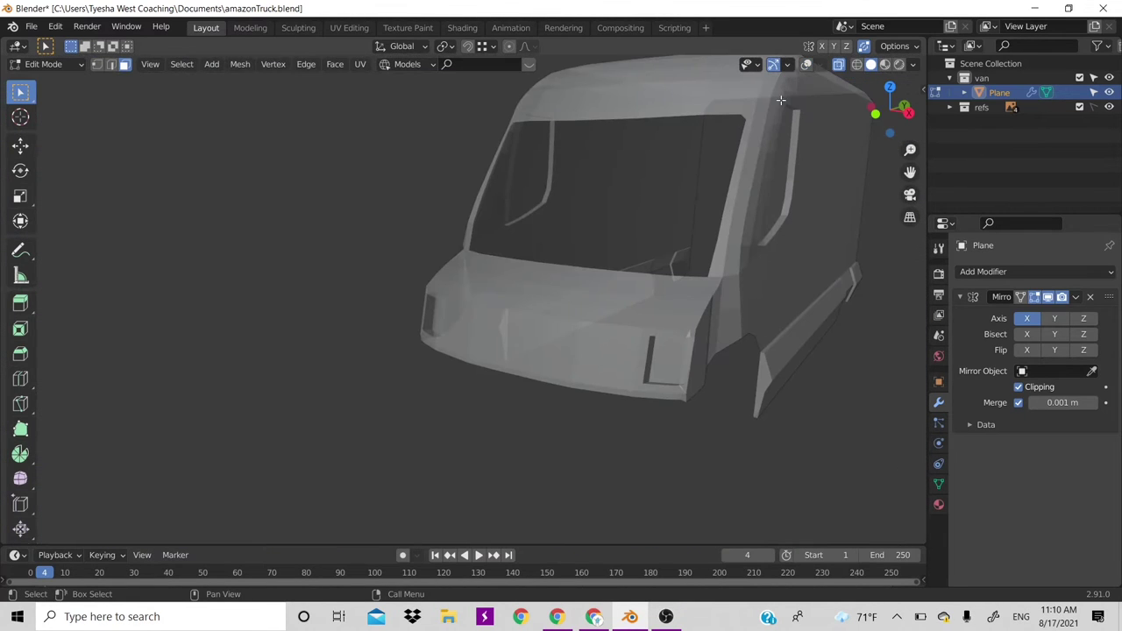
{"action": "scroll", "coordinate": [720, 228], "scroll_direction": "down", "scroll_amount": 3}
{"action": "scroll", "coordinate": [719, 242], "scroll_direction": "down", "scroll_amount": 1}
{"action": "scroll", "coordinate": [715, 243], "scroll_direction": "up", "scroll_amount": 1}
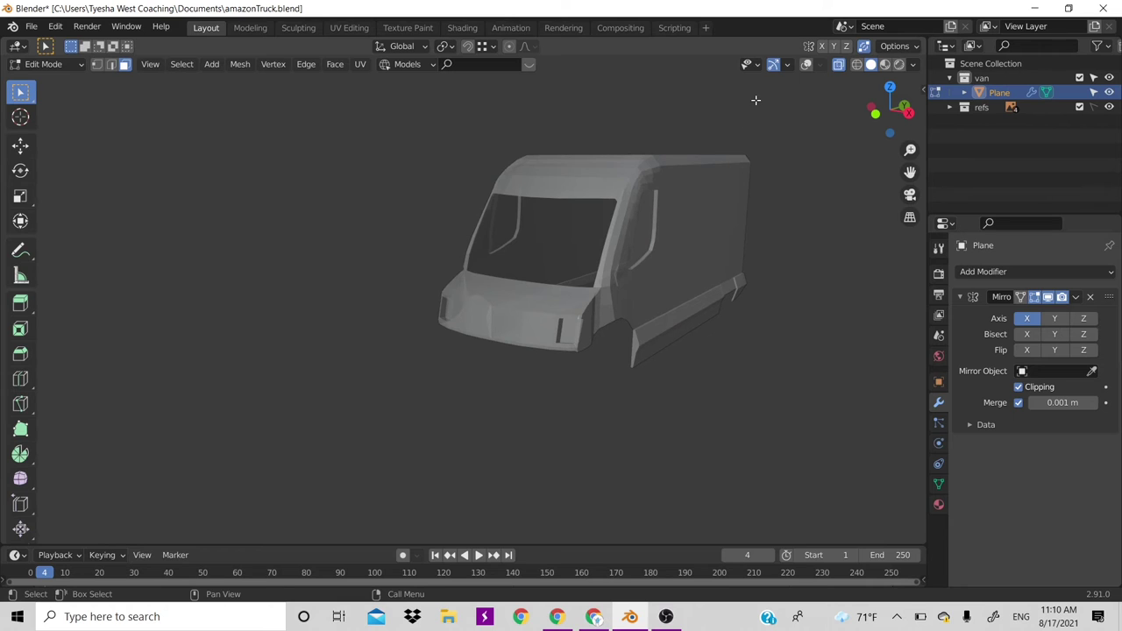
{"action": "left_click", "coordinate": [807, 65]}
{"action": "key", "text": "KP_3"}
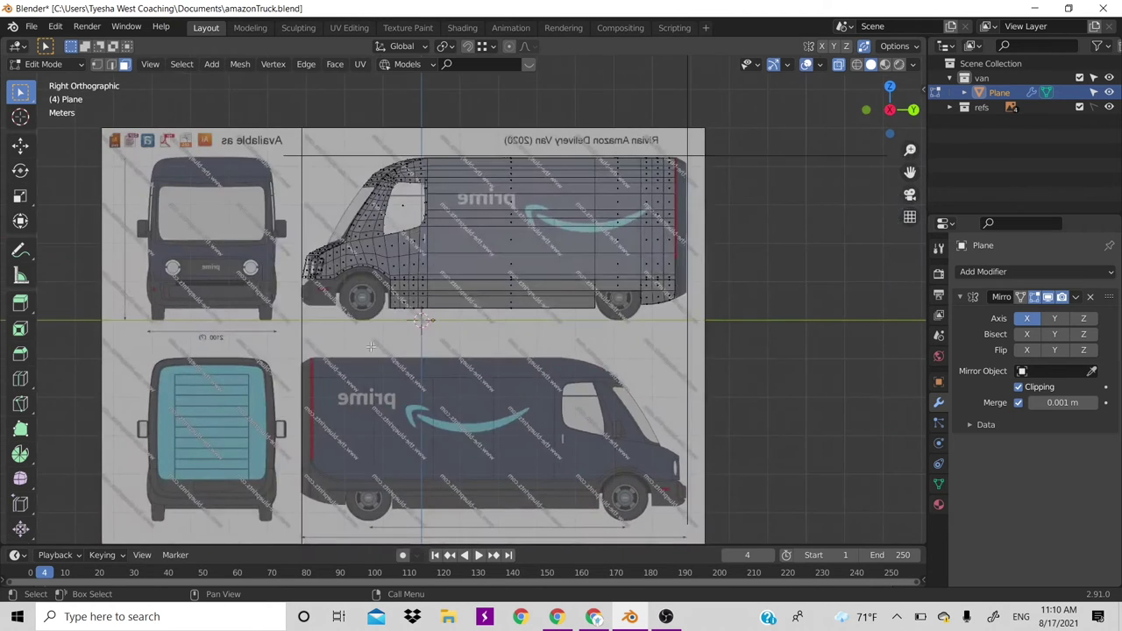
Select the bottom edges of the front fender corner in edge mode with X-ray on
{"action": "scroll", "coordinate": [371, 347], "scroll_direction": "up", "scroll_amount": 2}
{"action": "scroll", "coordinate": [394, 363], "scroll_direction": "up", "scroll_amount": 4}
{"action": "scroll", "coordinate": [425, 384], "scroll_direction": "up", "scroll_amount": 3}
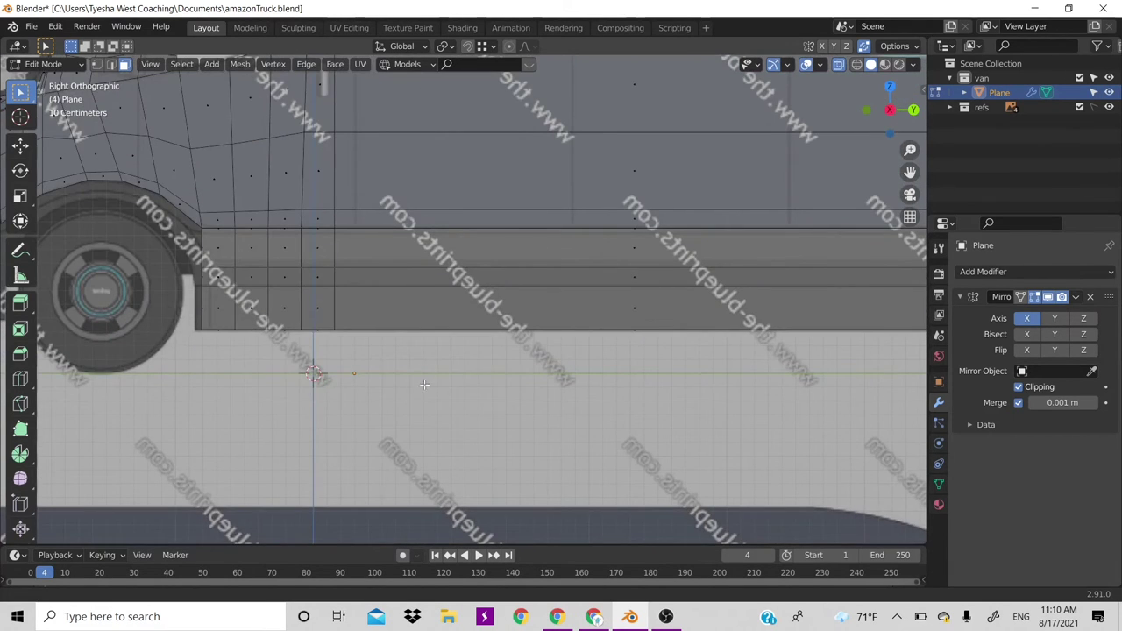
{"action": "middle_click_drag", "start_coordinate": [424, 384], "coordinate": [686, 392], "text": "shift"}
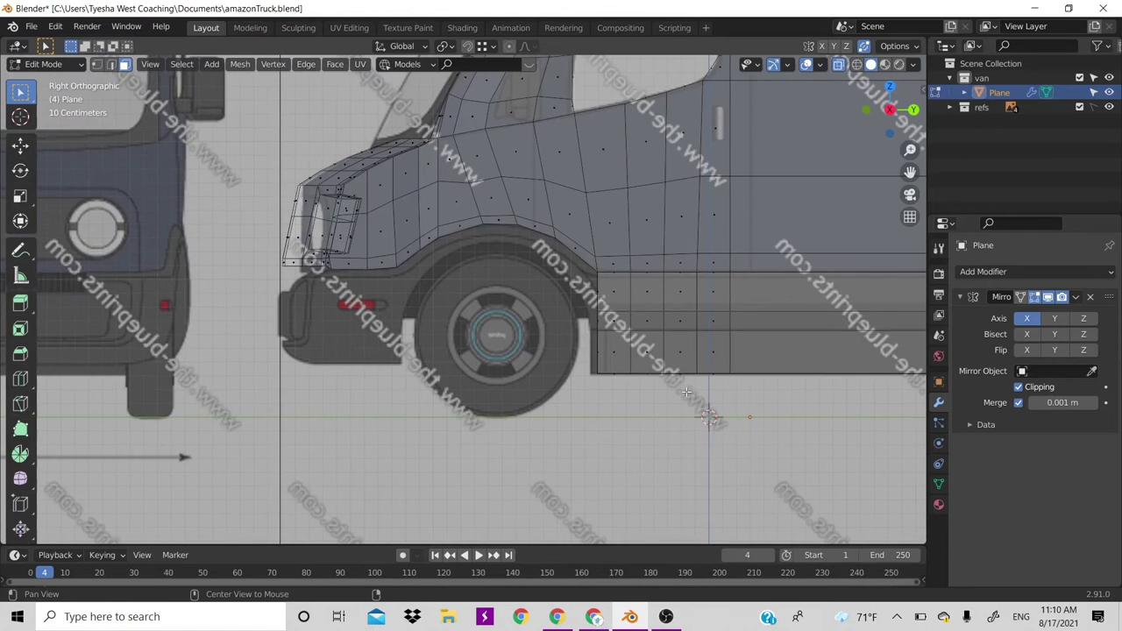
{"action": "scroll", "coordinate": [289, 298], "scroll_direction": "up", "scroll_amount": 2}
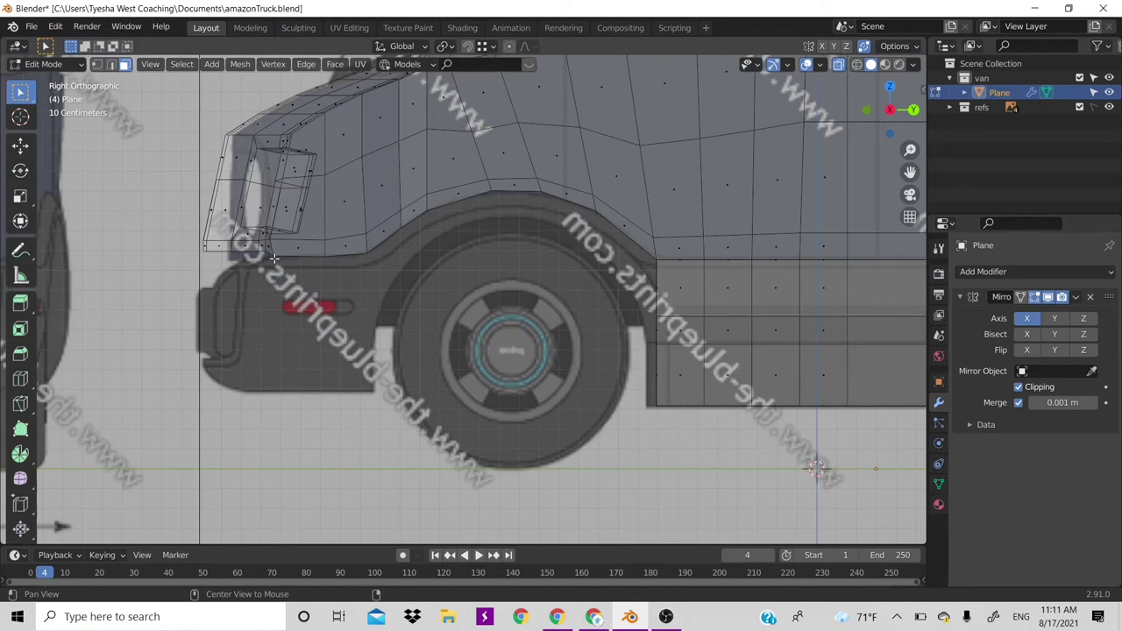
{"action": "key", "text": "alt+z"}
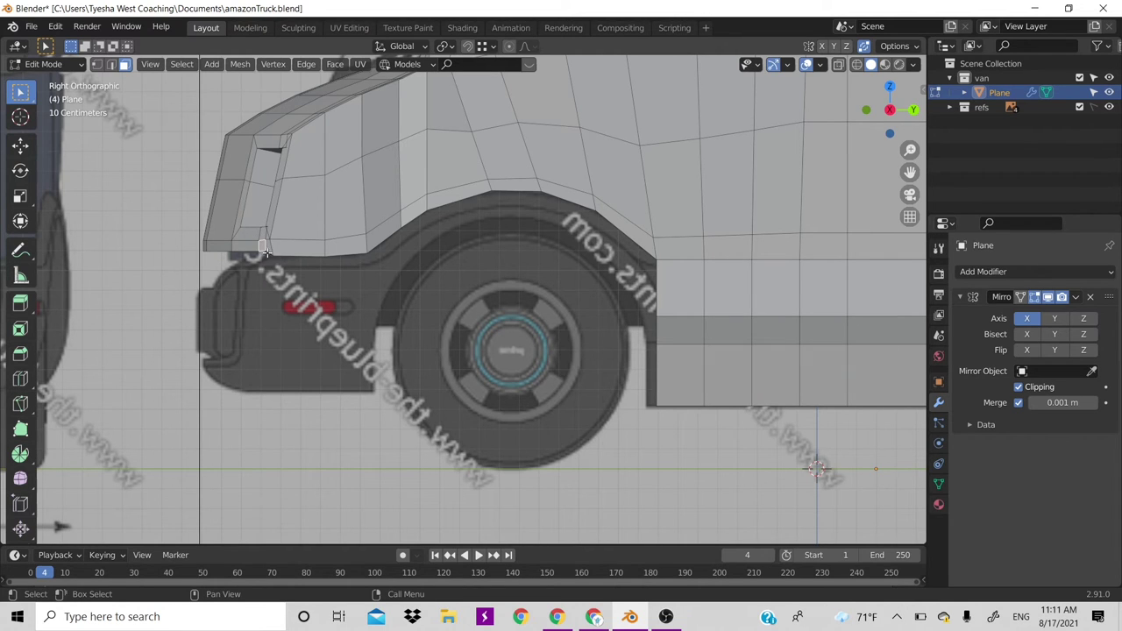
{"action": "key", "text": "2"}
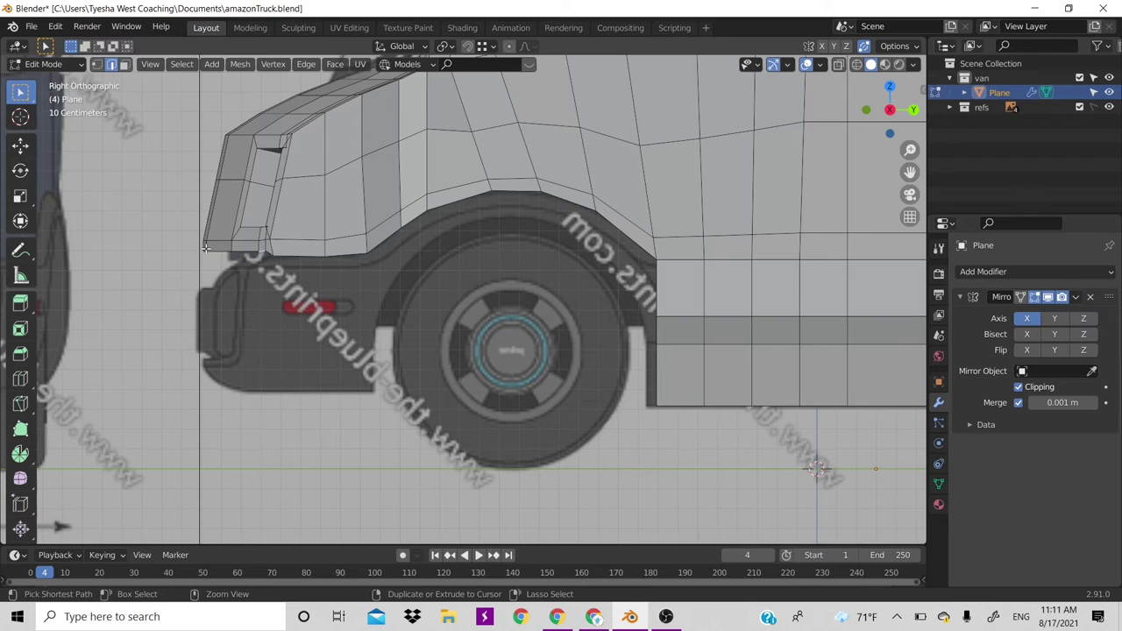
{"action": "key", "text": "alt+z"}
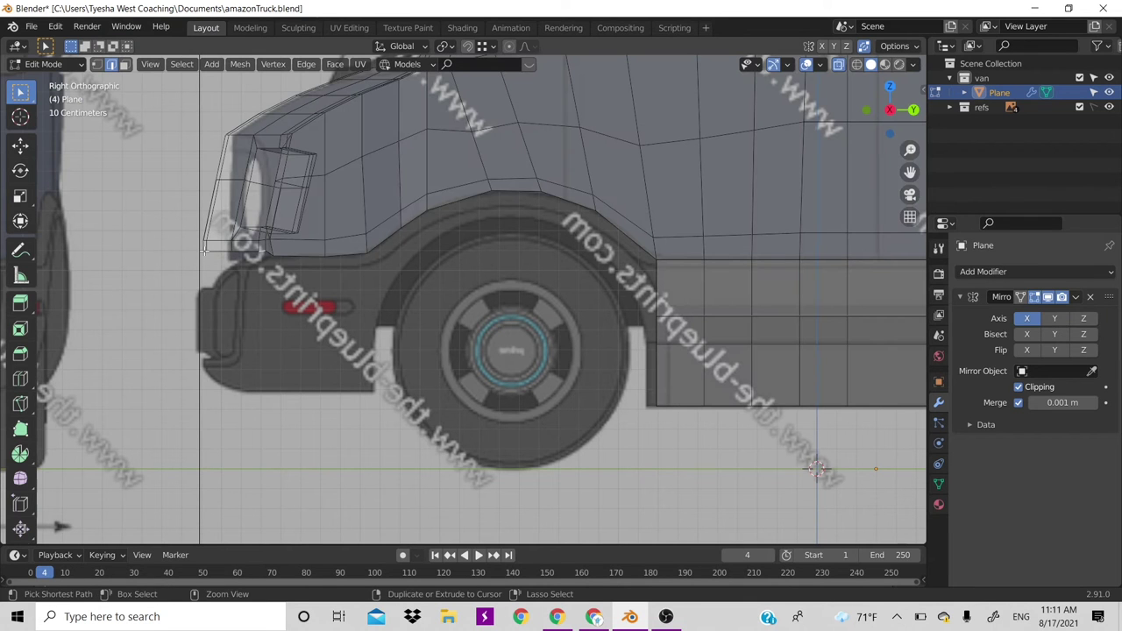
{"action": "left_click", "coordinate": [204, 250], "text": "ctrl"}
{"action": "scroll", "coordinate": [261, 301], "scroll_direction": "down", "scroll_amount": 3}
{"action": "scroll", "coordinate": [260, 301], "scroll_direction": "down", "scroll_amount": 2}
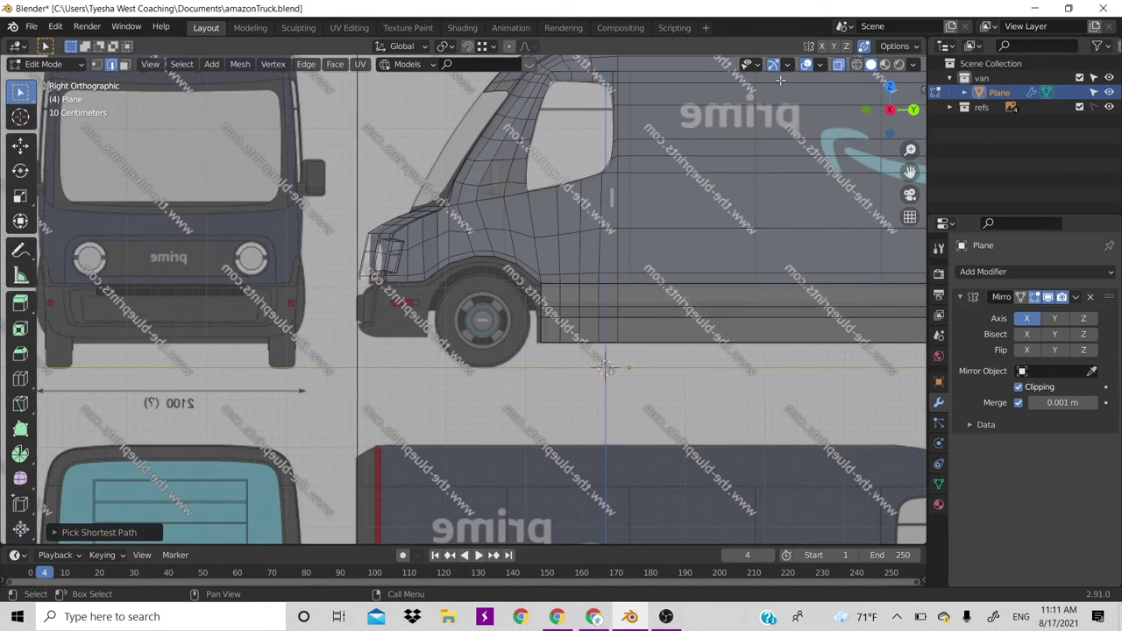
{"action": "mouse_move", "coordinate": [865, 114]}
{"action": "left_mouse_down"}
{"action": "mouse_move", "coordinate": [886, 110]}
{"action": "mouse_move", "coordinate": [869, 112]}
{"action": "left_mouse_up"}
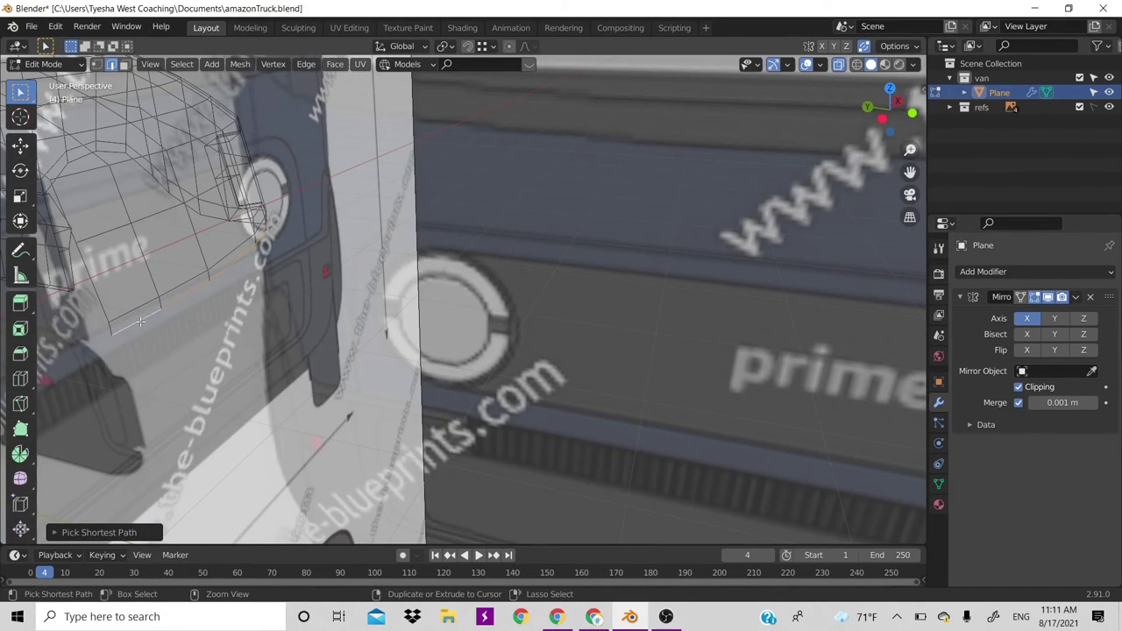
{"action": "key", "text": "KP_3"}
{"action": "scroll", "coordinate": [228, 280], "scroll_direction": "up", "scroll_amount": 1}
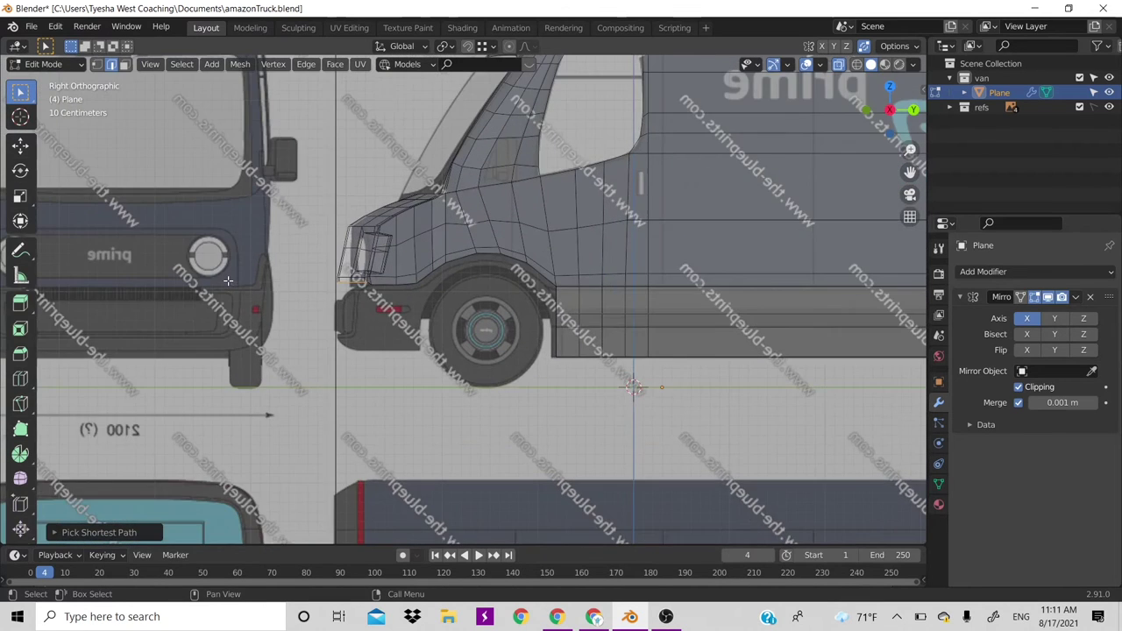
{"action": "scroll", "coordinate": [228, 280], "scroll_direction": "up", "scroll_amount": 1}
Lower the selected edges along Z and move them onto the bumper outline
{"action": "key", "text": "g"}
{"action": "key", "text": "z"}
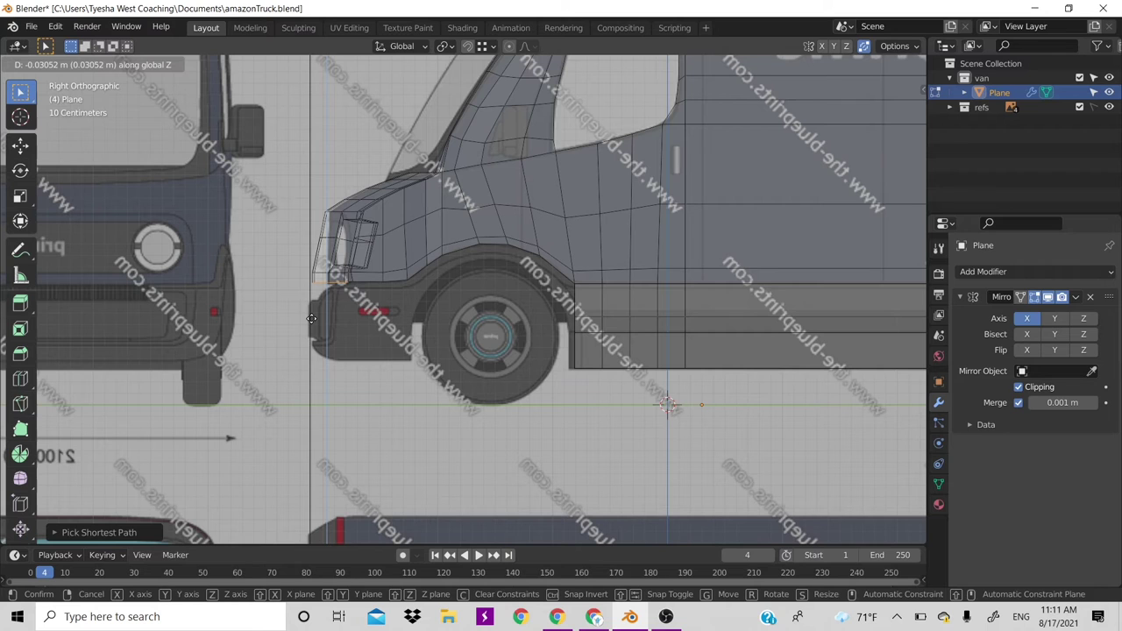
{"action": "left_click", "coordinate": [312, 318]}
{"action": "scroll", "coordinate": [477, 202], "scroll_direction": "up", "scroll_amount": 1}
{"action": "scroll", "coordinate": [477, 202], "scroll_direction": "up", "scroll_amount": 1}
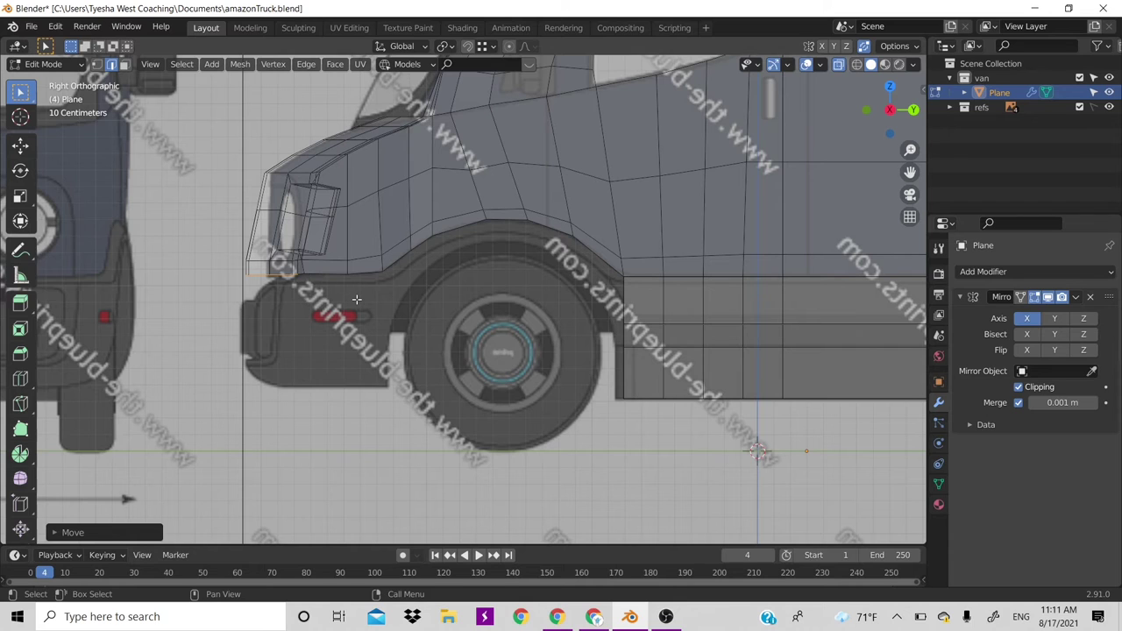
{"action": "key", "text": "g"}
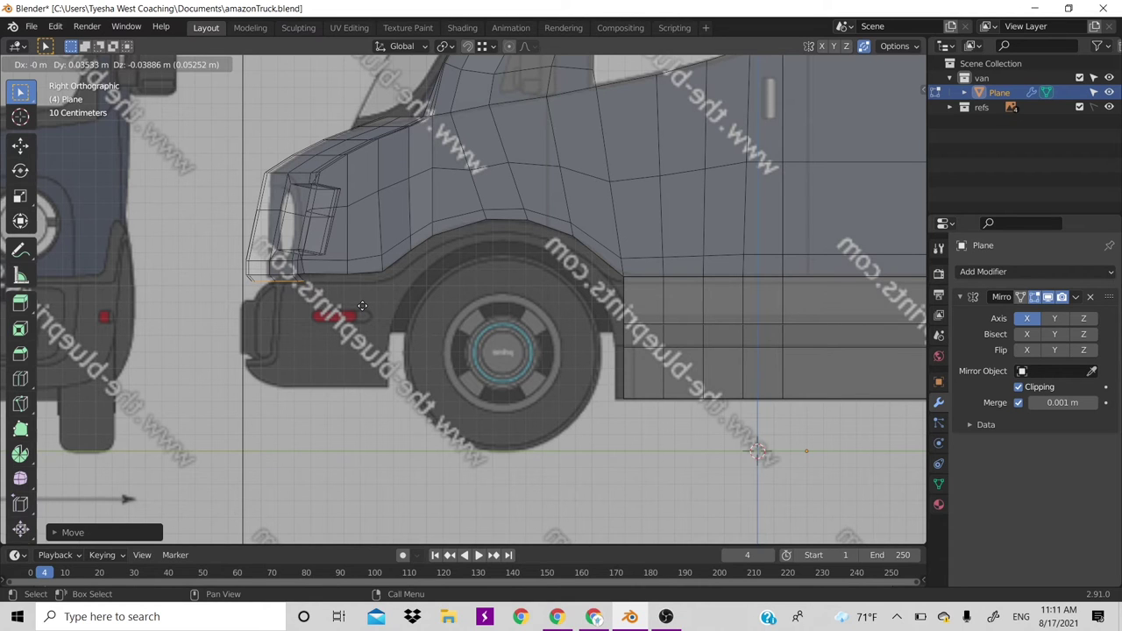
{"action": "left_click", "coordinate": [363, 306]}
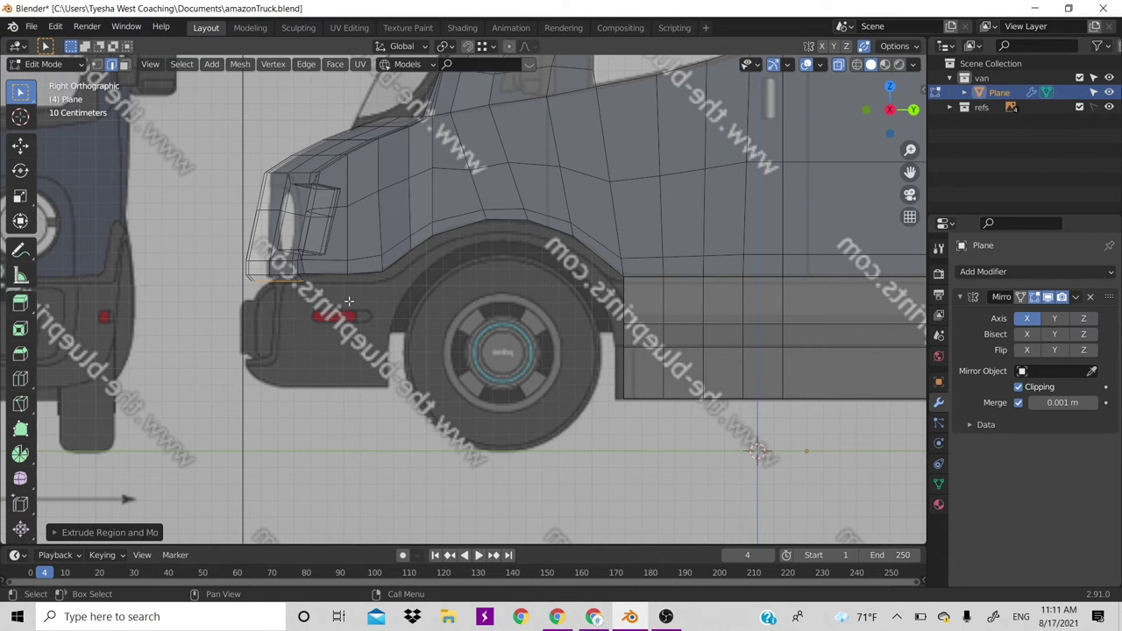
Extrude the edge downward twice following the blueprint's bumper outline
{"action": "key", "text": "e"}
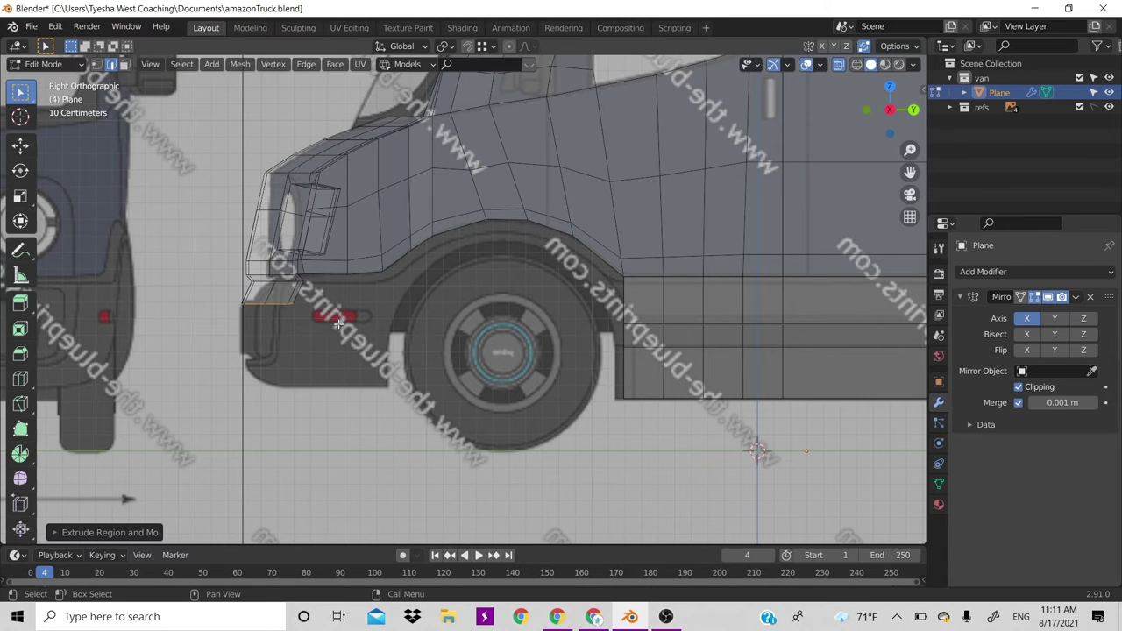
{"action": "left_click", "coordinate": [340, 383]}
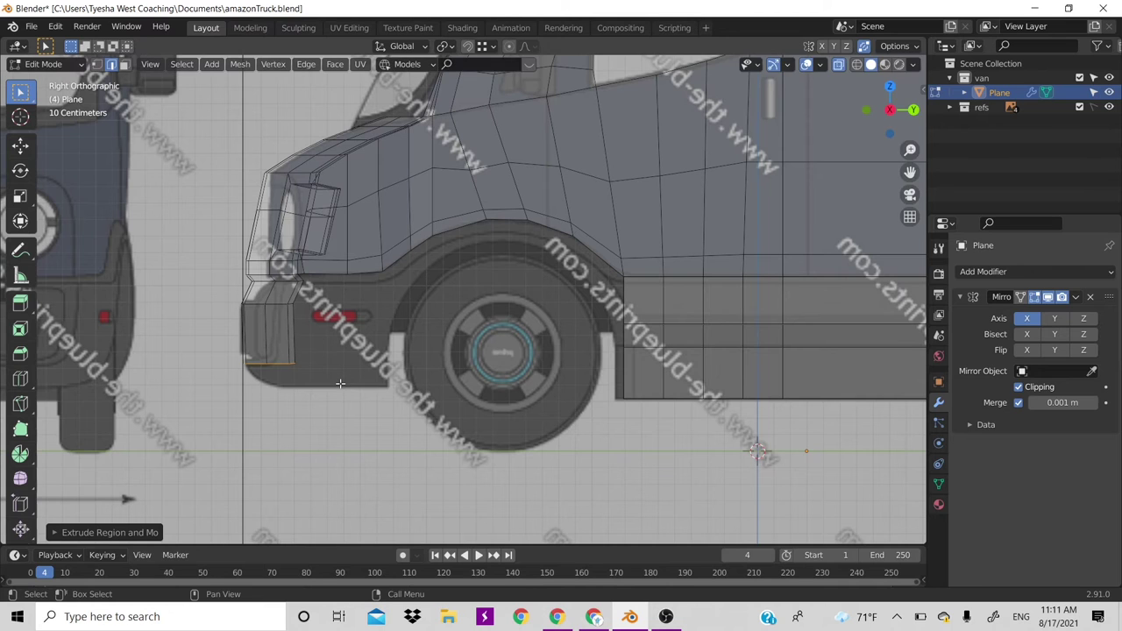
{"action": "key", "text": "e"}
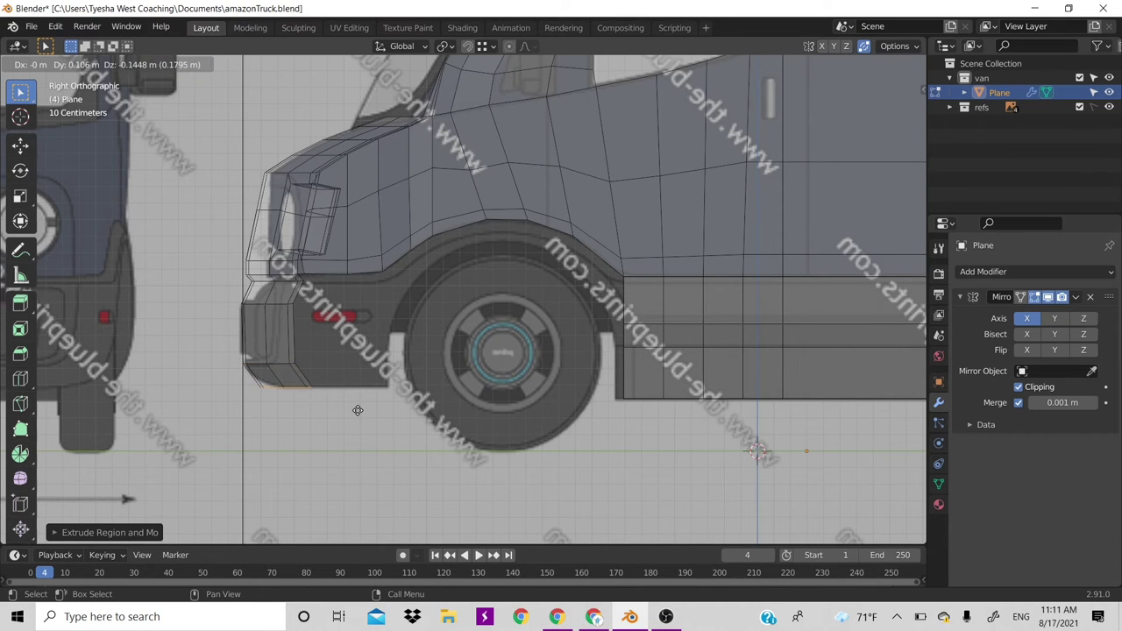
{"action": "left_click", "coordinate": [357, 410]}
{"action": "scroll", "coordinate": [700, 151], "scroll_direction": "down", "scroll_amount": 2}
{"action": "scroll", "coordinate": [700, 151], "scroll_direction": "down", "scroll_amount": 2}
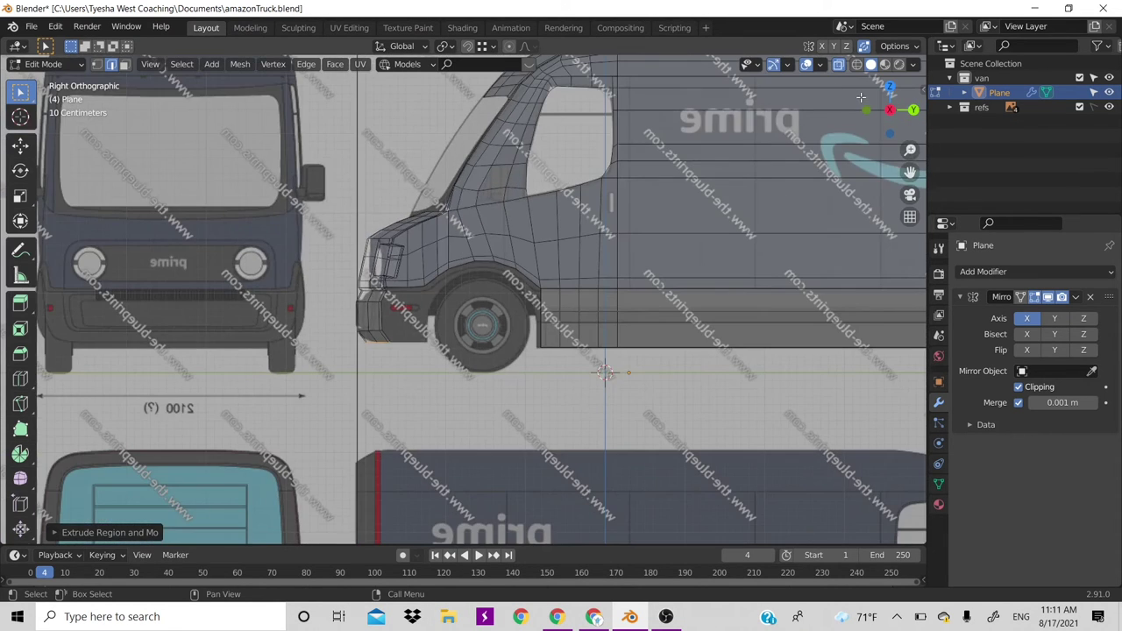
{"action": "middle_click_drag", "start_coordinate": [667, 219], "coordinate": [636, 211]}
Orbit around the van with see-through off to inspect the solid mesh
{"action": "scroll", "coordinate": [636, 210], "scroll_direction": "up", "scroll_amount": 4}
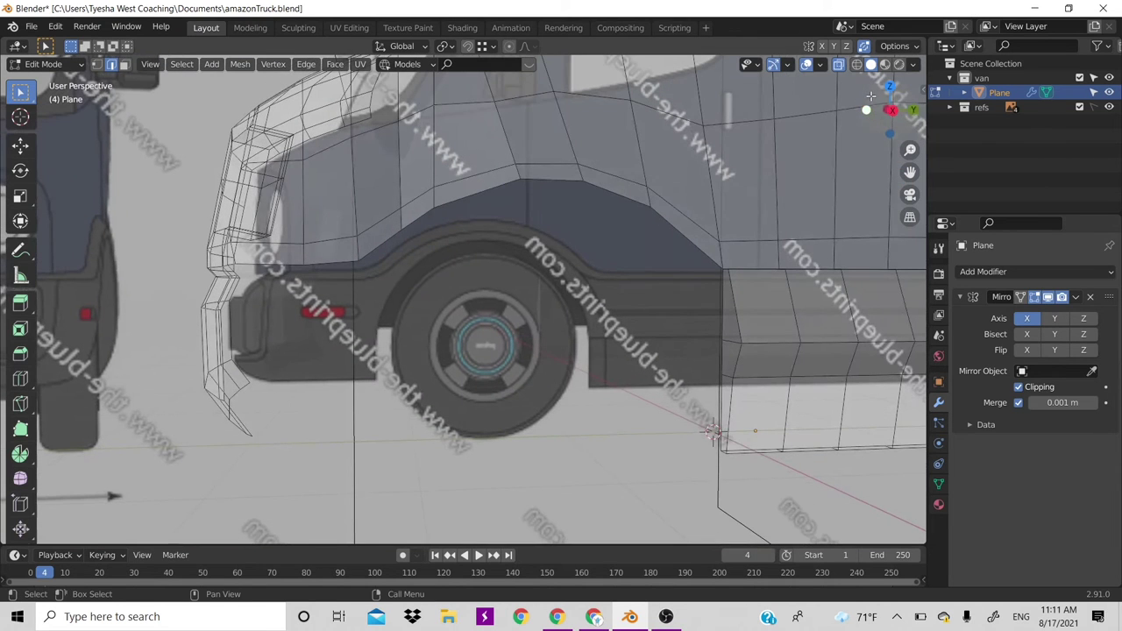
{"action": "left_click", "coordinate": [807, 64]}
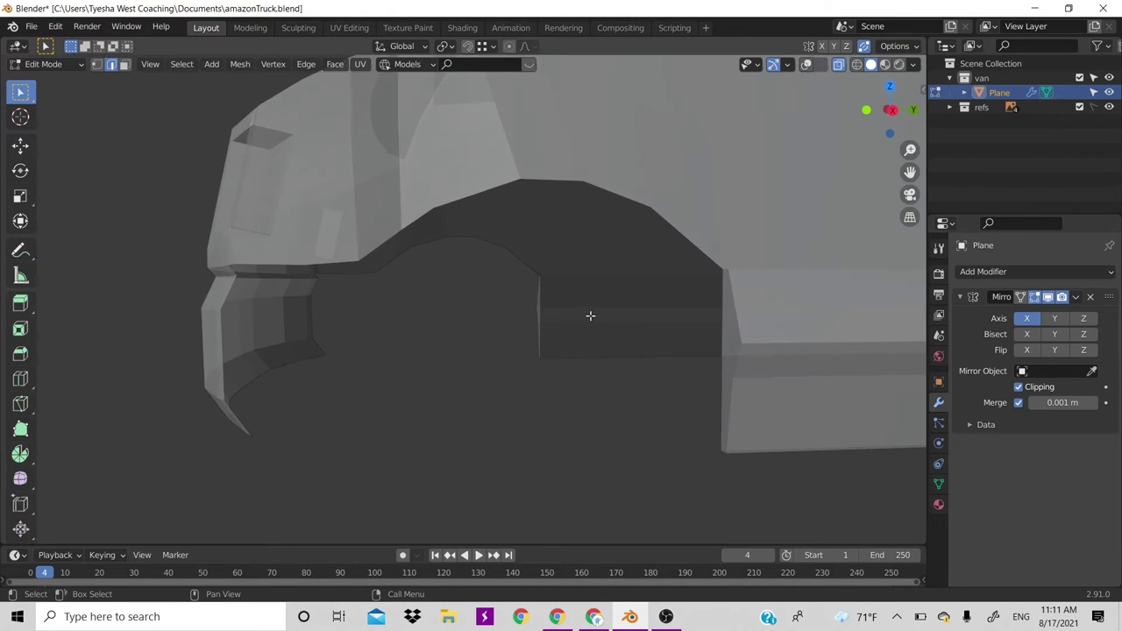
{"action": "scroll", "coordinate": [591, 314], "scroll_direction": "down", "scroll_amount": 5}
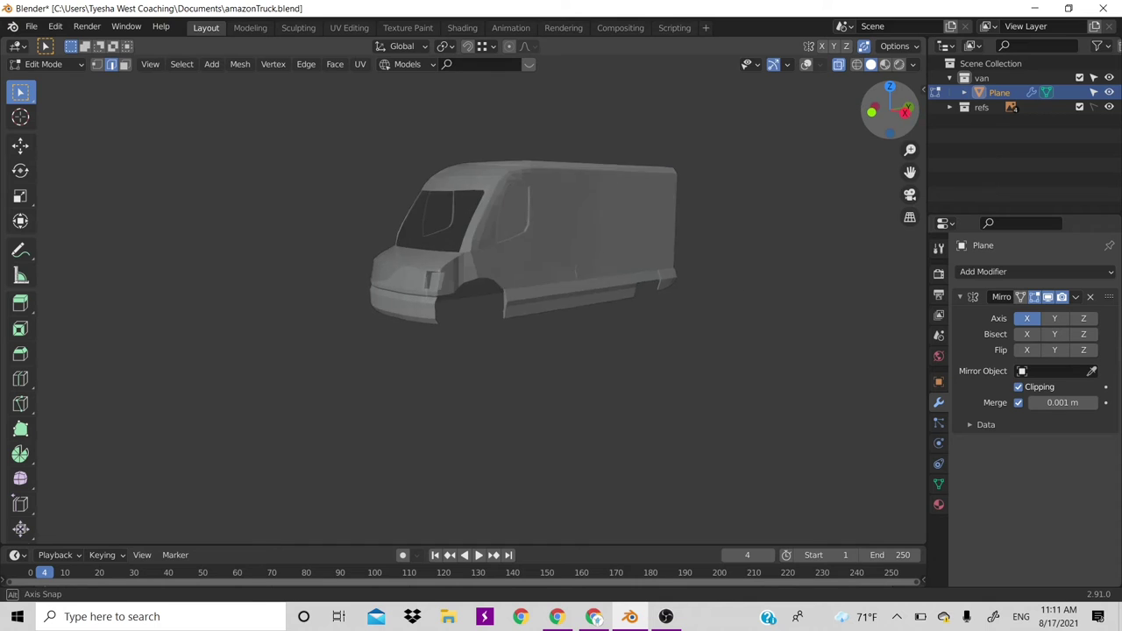
{"action": "left_click_drag", "start_coordinate": [888, 122], "coordinate": [692, 249]}
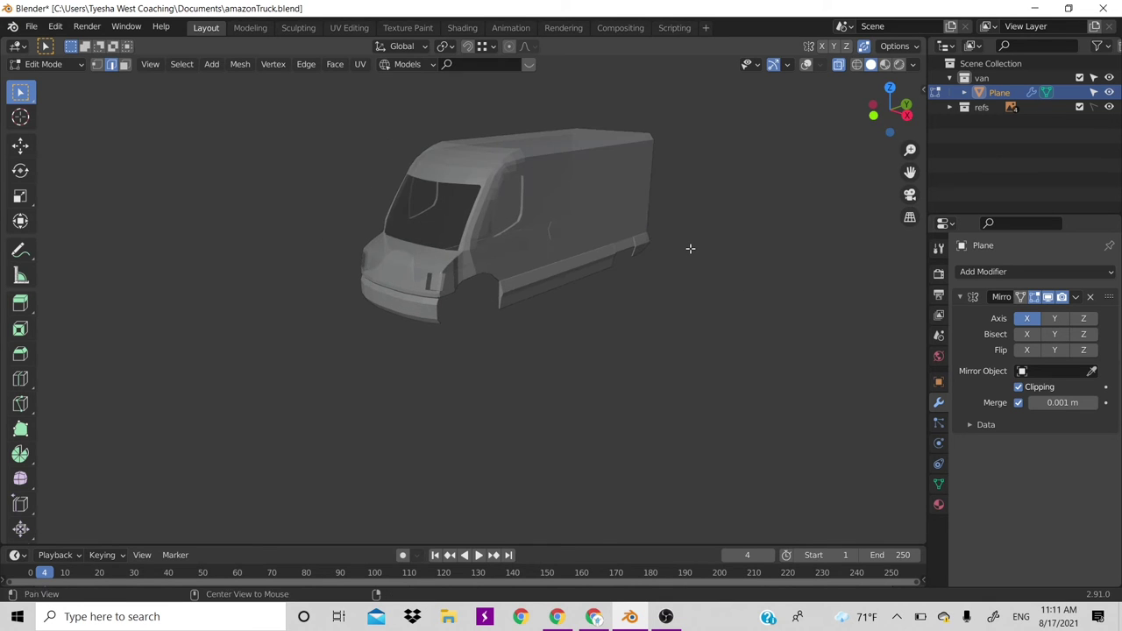
{"action": "key", "text": "alt+z"}
{"action": "scroll", "coordinate": [521, 276], "scroll_direction": "up", "scroll_amount": 1}
{"action": "scroll", "coordinate": [521, 277], "scroll_direction": "up", "scroll_amount": 1}
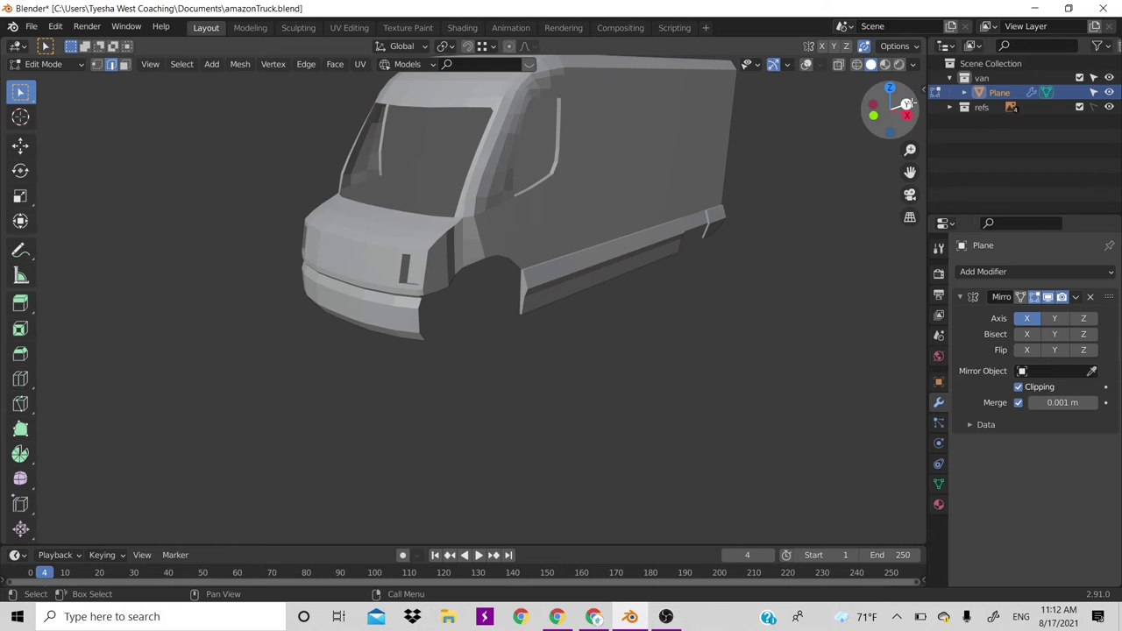
{"action": "left_click_drag", "start_coordinate": [896, 101], "coordinate": [859, 107]}
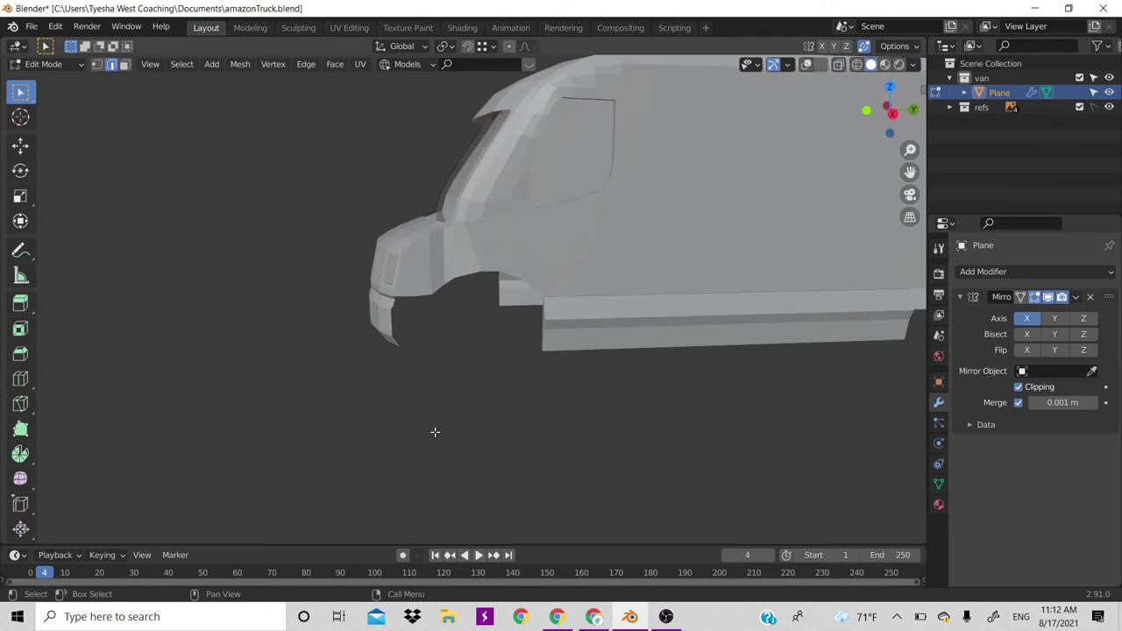
{"action": "scroll", "coordinate": [454, 294], "scroll_direction": "up", "scroll_amount": 2}
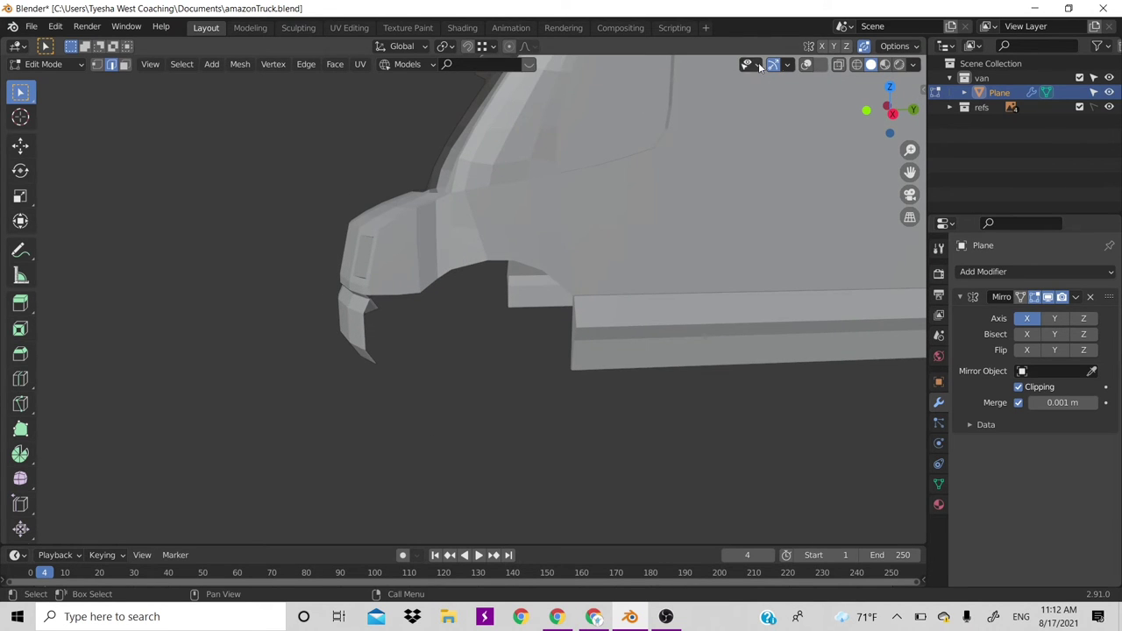
Turn X-ray back on, snap to Right Orthographic, zoom to the front wheel, and use vertex select
{"action": "left_click", "coordinate": [807, 65]}
{"action": "key", "text": "KP_3"}
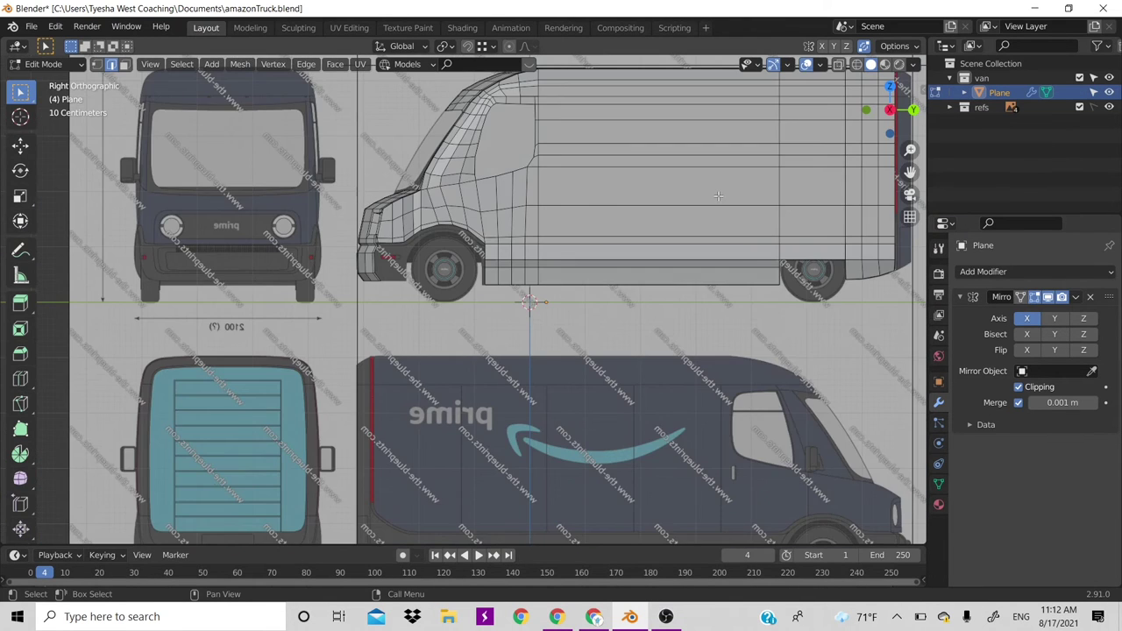
{"action": "scroll", "coordinate": [526, 210], "scroll_direction": "up", "scroll_amount": 2}
{"action": "scroll", "coordinate": [481, 216], "scroll_direction": "up", "scroll_amount": 2}
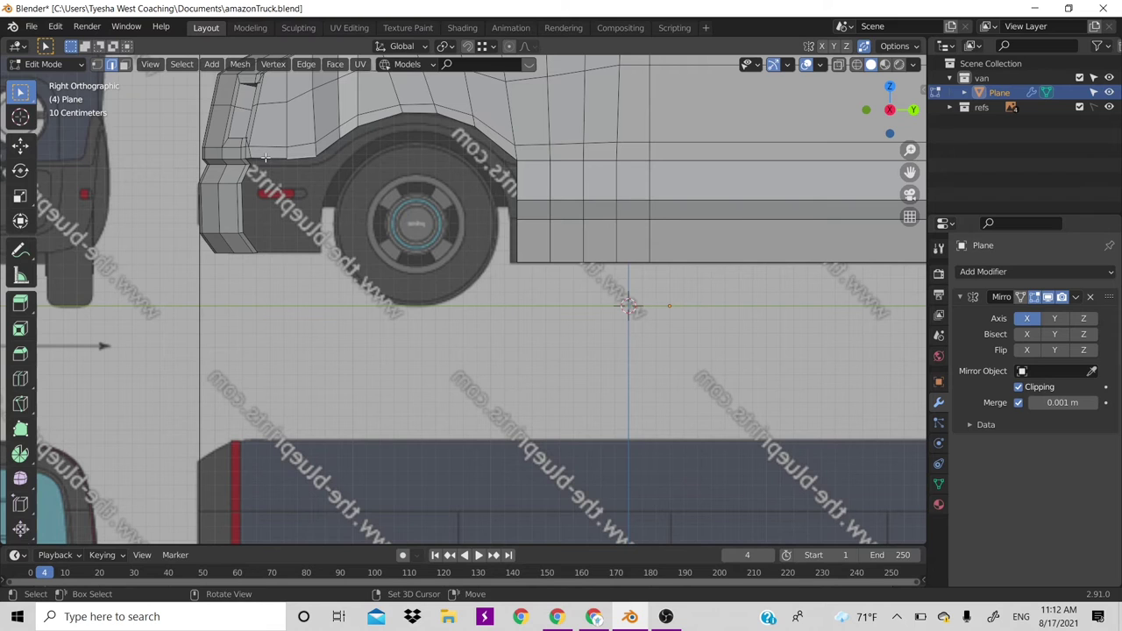
{"action": "key", "text": "1"}
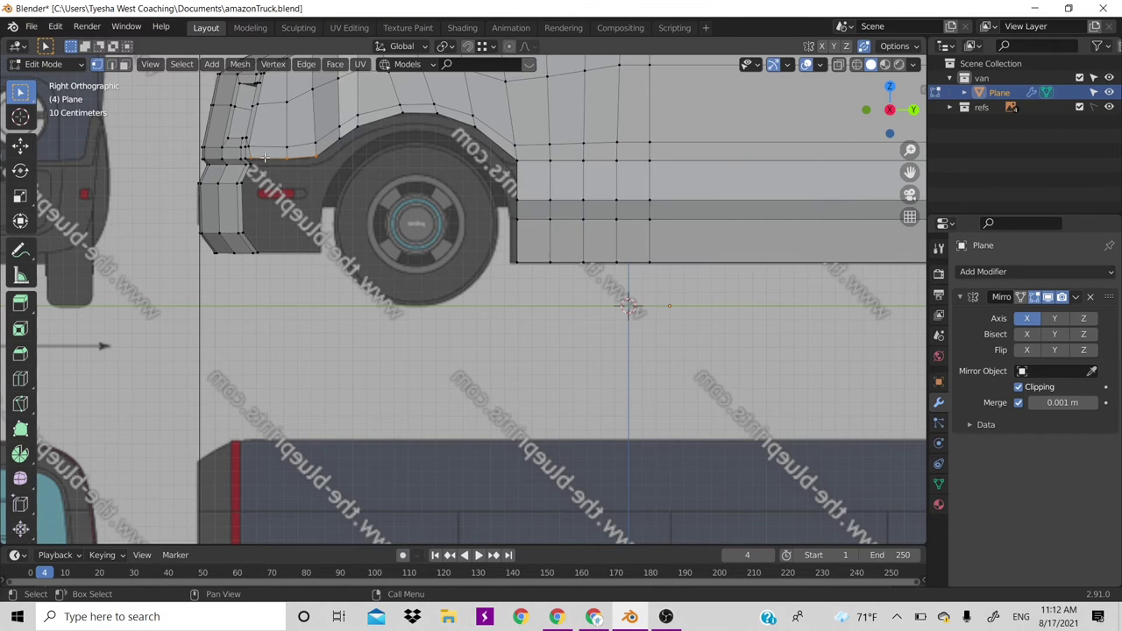
{"action": "scroll", "coordinate": [255, 120], "scroll_direction": "up", "scroll_amount": 1}
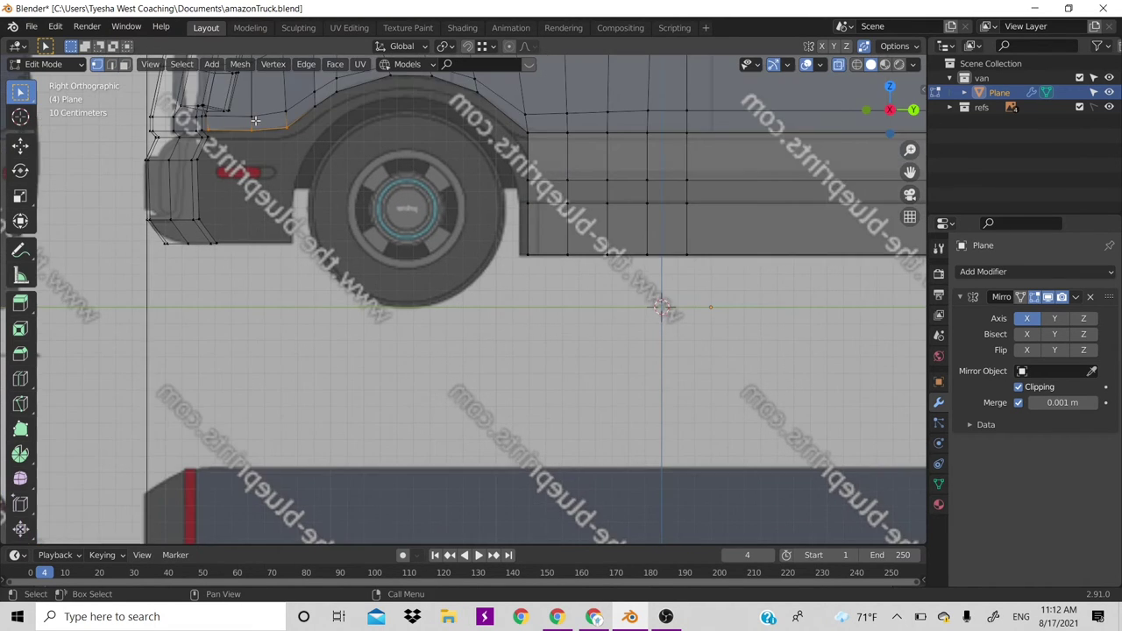
{"action": "scroll", "coordinate": [255, 120], "scroll_direction": "up", "scroll_amount": 1}
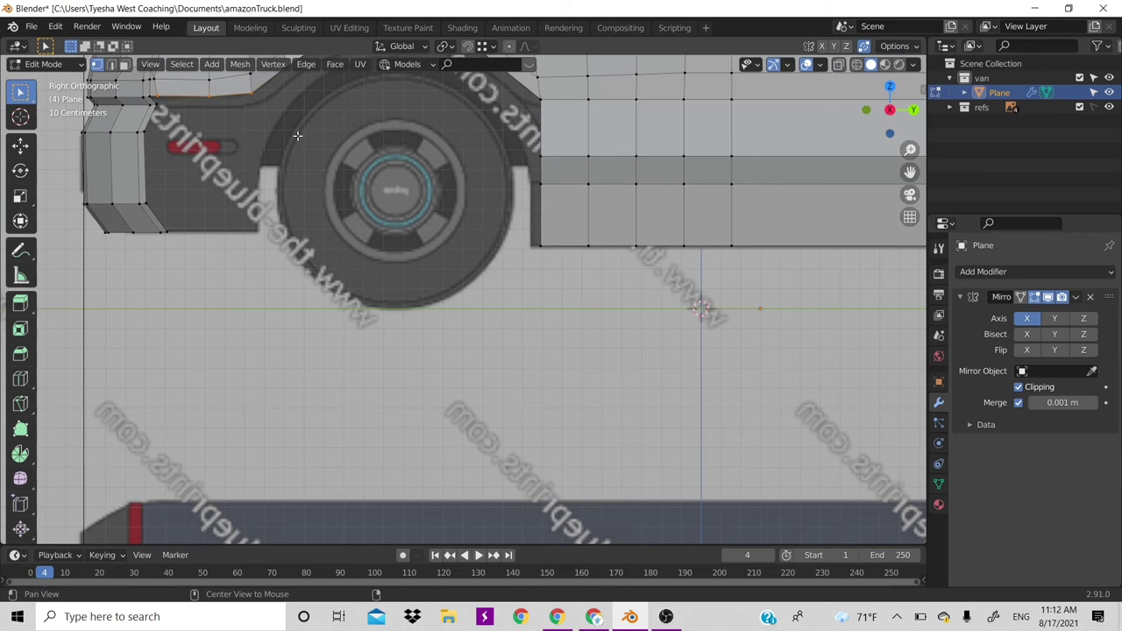
Zoom to the wheel arch's front corner and move its corner vertex to a new position
{"action": "mouse_move", "coordinate": [345, 224]}
{"action": "middle_mouse_down", "text": "shift"}
{"action": "mouse_move", "coordinate": [371, 245]}
{"action": "mouse_move", "coordinate": [310, 317]}
{"action": "middle_mouse_up", "text": "shift"}
{"action": "scroll", "coordinate": [310, 317], "scroll_direction": "up", "scroll_amount": 1}
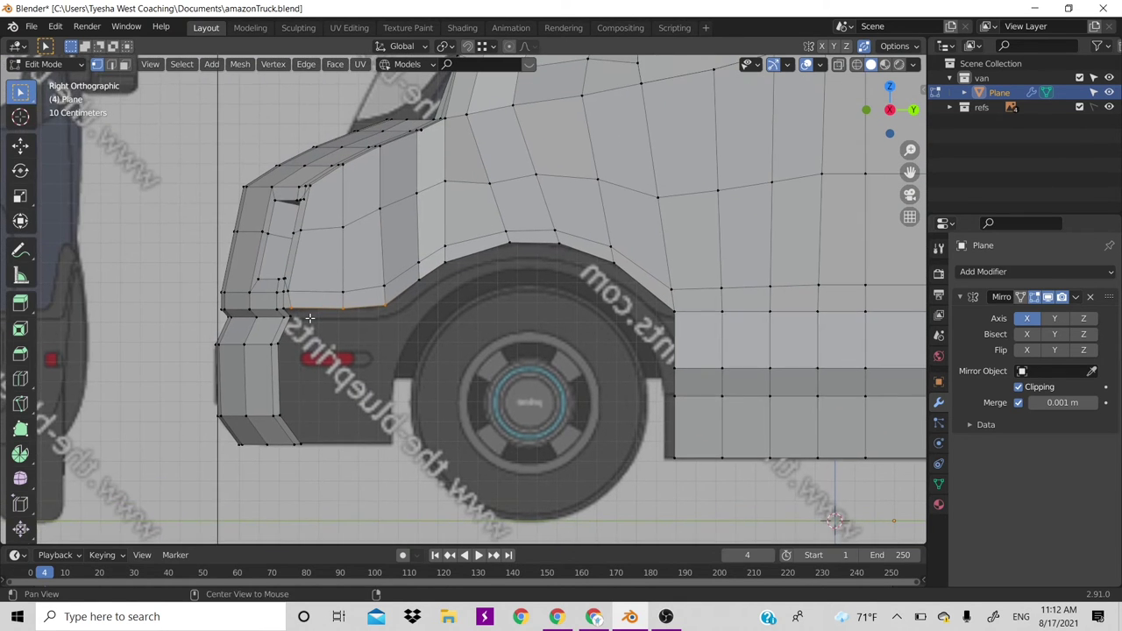
{"action": "scroll", "coordinate": [309, 318], "scroll_direction": "up", "scroll_amount": 1}
{"action": "middle_click_drag", "start_coordinate": [310, 317], "coordinate": [369, 339], "text": "shift"}
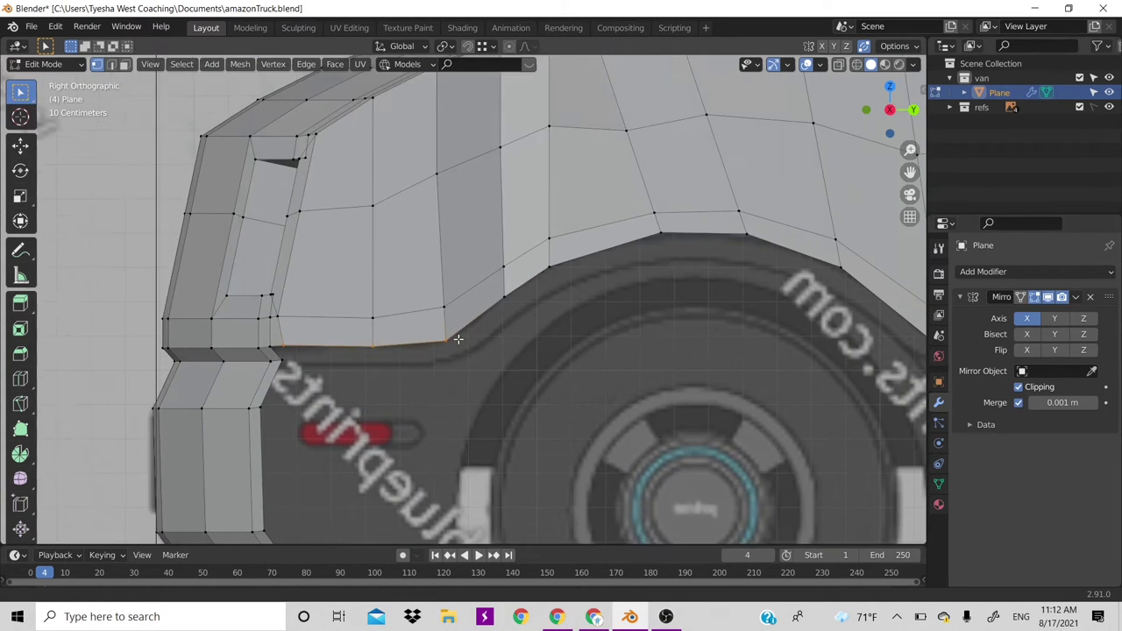
{"action": "scroll", "coordinate": [369, 340], "scroll_direction": "up", "scroll_amount": 2}
{"action": "scroll", "coordinate": [369, 340], "scroll_direction": "up", "scroll_amount": 1}
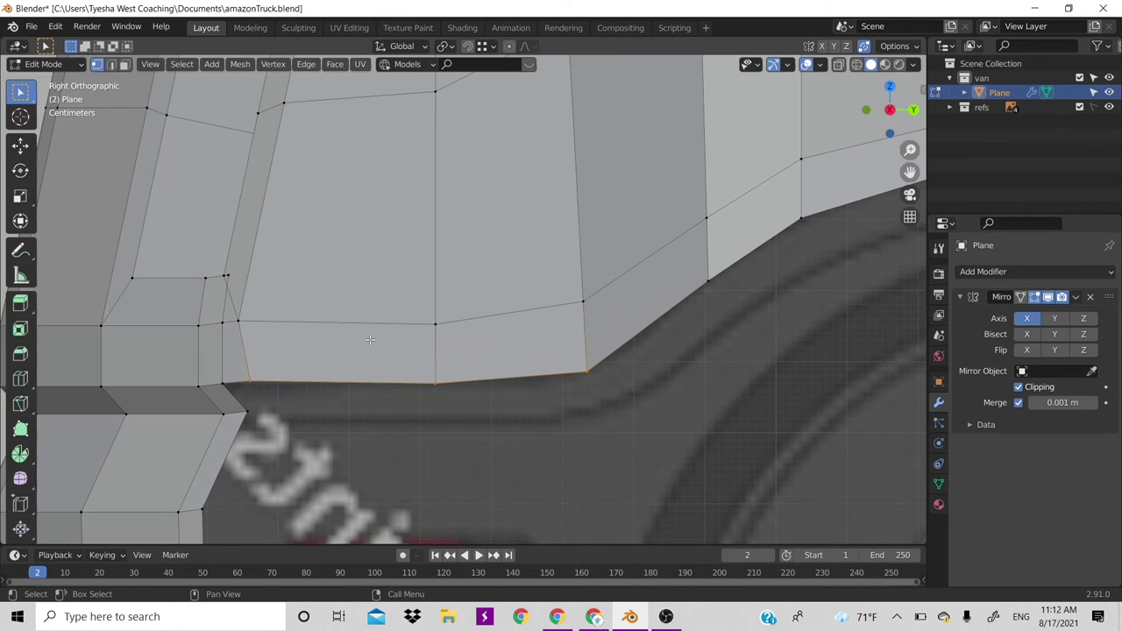
{"action": "left_click", "coordinate": [226, 276]}
{"action": "key", "text": "g"}
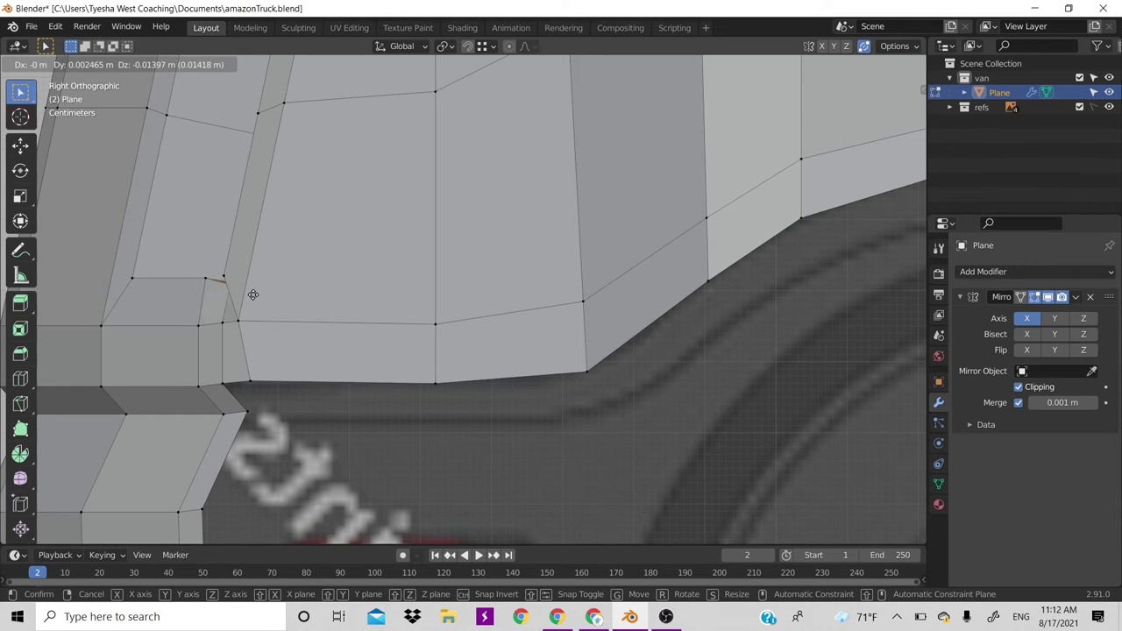
{"action": "left_click", "coordinate": [253, 295]}
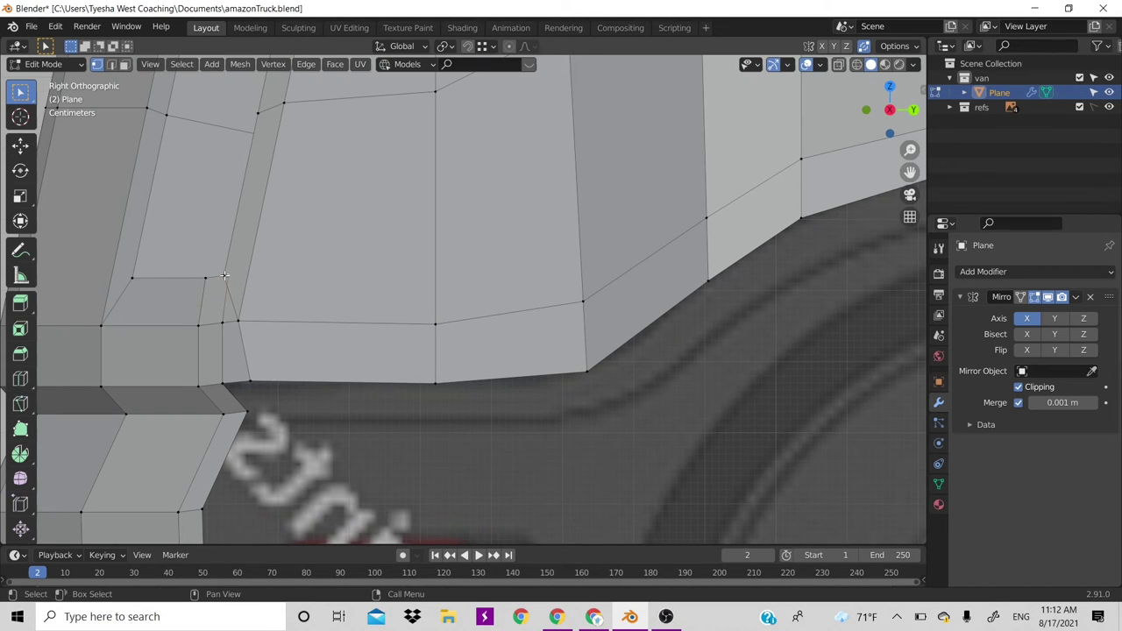
{"action": "key", "text": "g"}
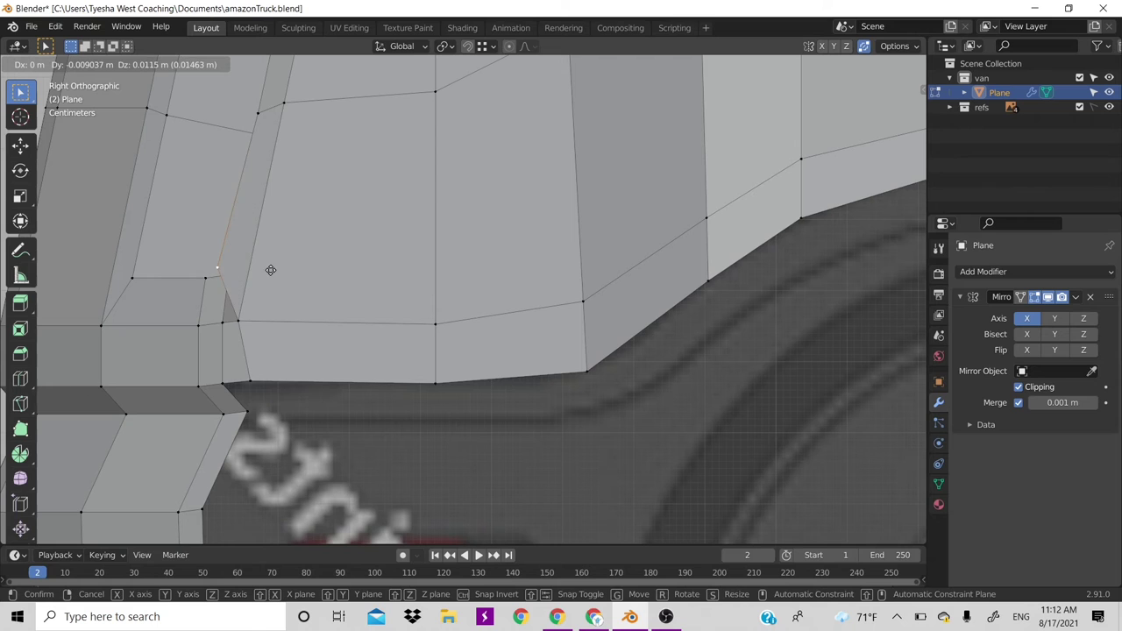
{"action": "key", "text": "Escape"}
With X-ray on, vertex-slide the corner vertex along its edge and select the next vertex
{"action": "key", "text": "alt+z"}
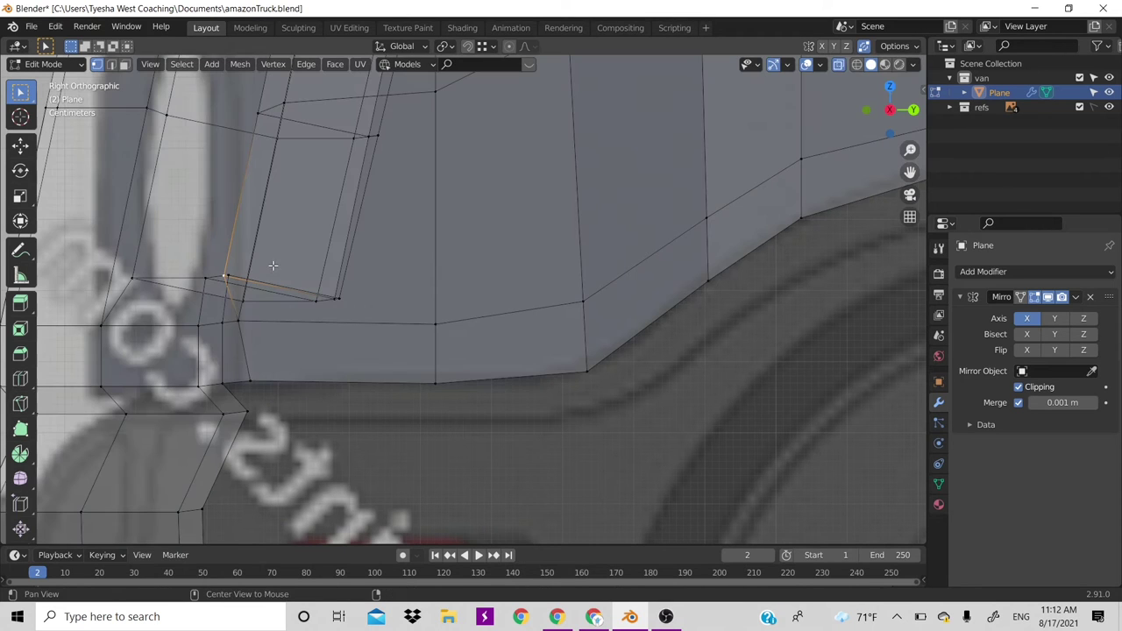
{"action": "left_click", "coordinate": [231, 278]}
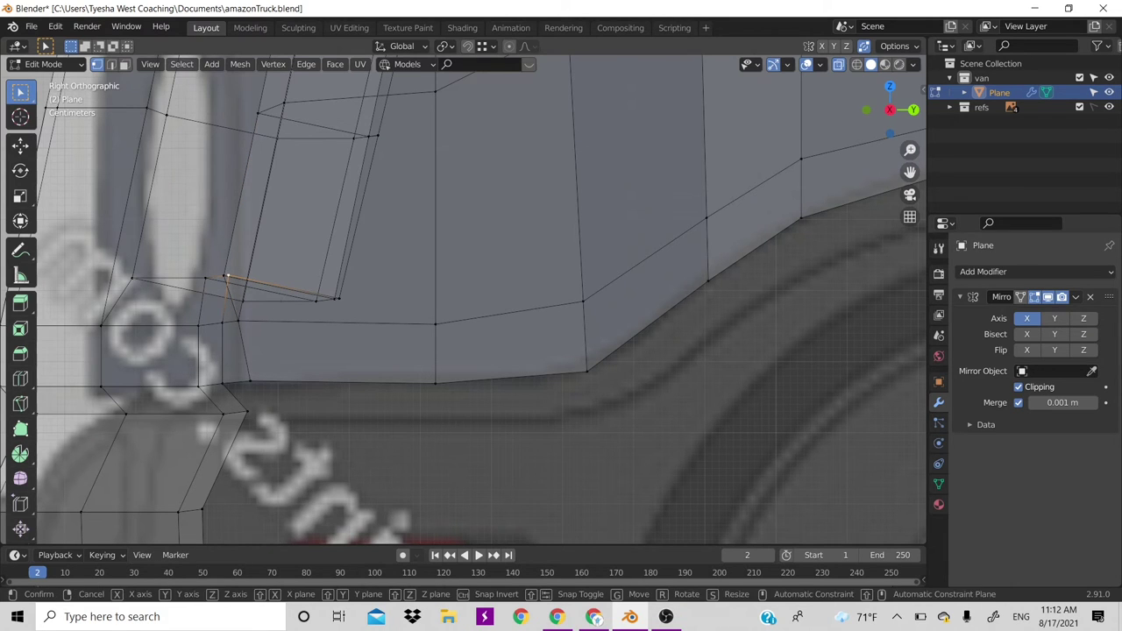
{"action": "key", "text": "shift+v"}
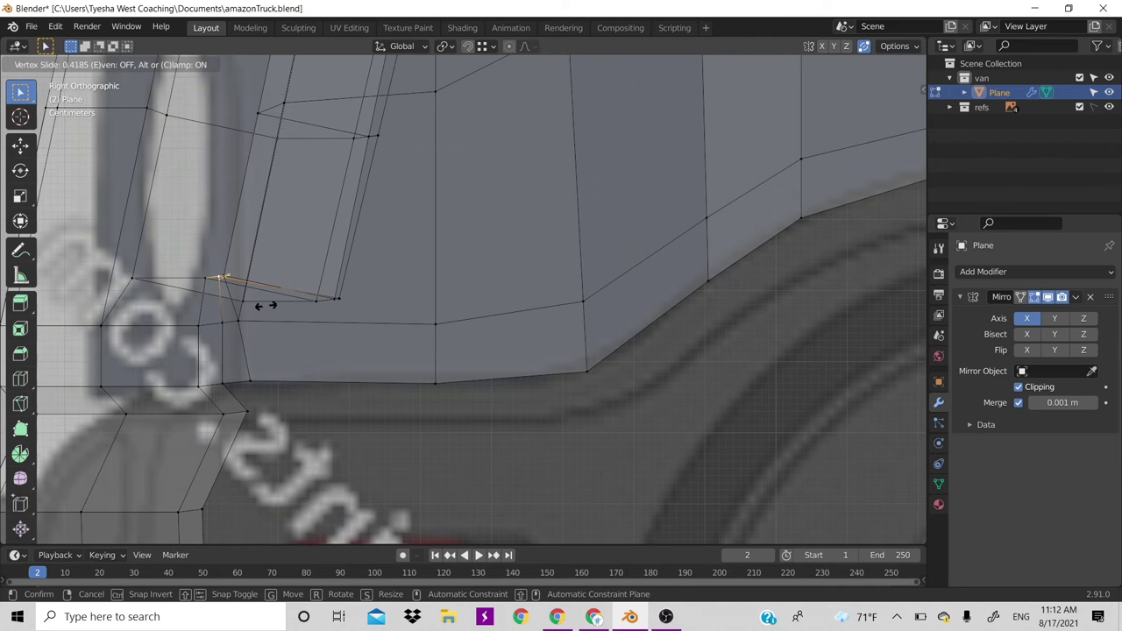
{"action": "left_click", "coordinate": [265, 305]}
{"action": "left_click", "coordinate": [292, 309]}
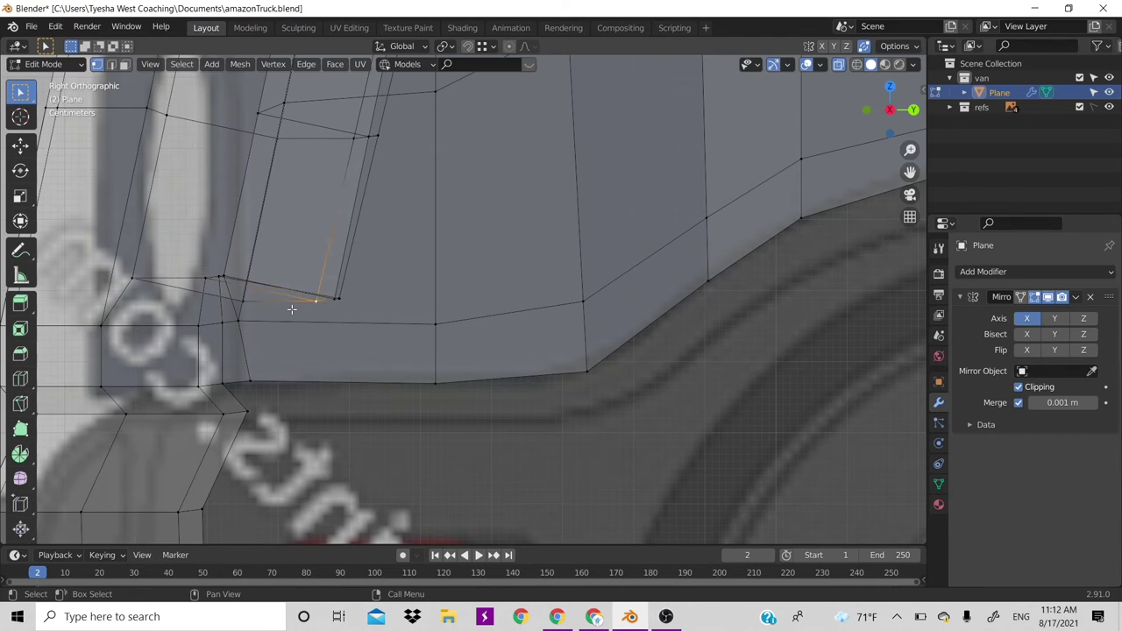
{"action": "scroll", "coordinate": [305, 286], "scroll_direction": "down", "scroll_amount": 3}
Zoom out in Object Mode to view the whole van, then return to Edit Mode
{"action": "key", "text": "Tab"}
{"action": "scroll", "coordinate": [305, 286], "scroll_direction": "down", "scroll_amount": 2}
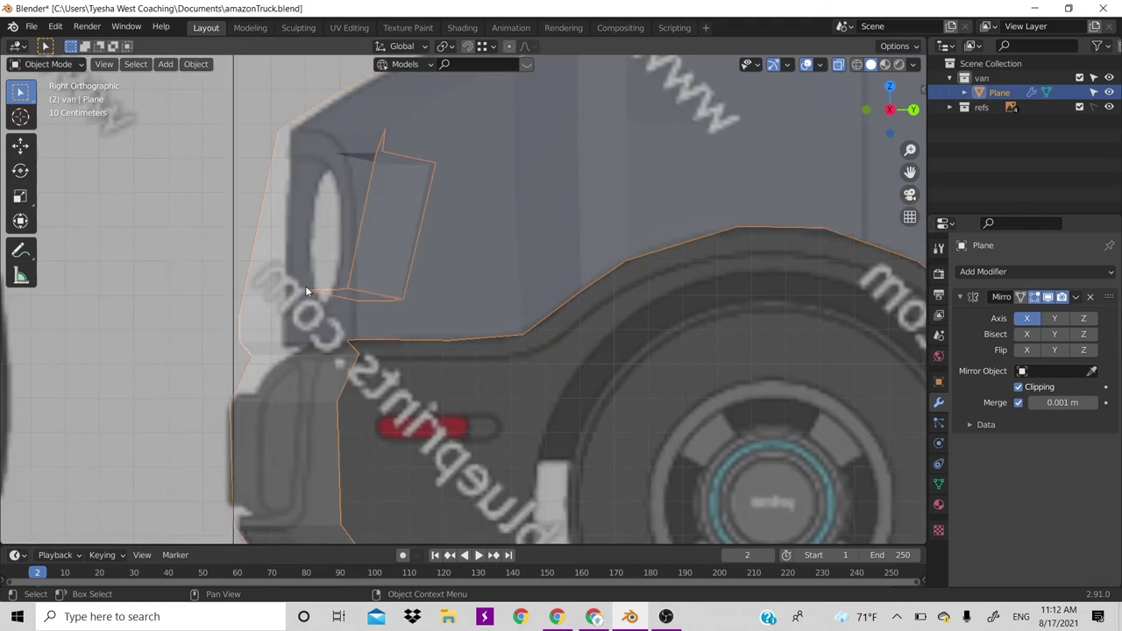
{"action": "scroll", "coordinate": [372, 299], "scroll_direction": "down", "scroll_amount": 1}
{"action": "scroll", "coordinate": [340, 328], "scroll_direction": "down", "scroll_amount": 1}
{"action": "scroll", "coordinate": [340, 328], "scroll_direction": "down", "scroll_amount": 1}
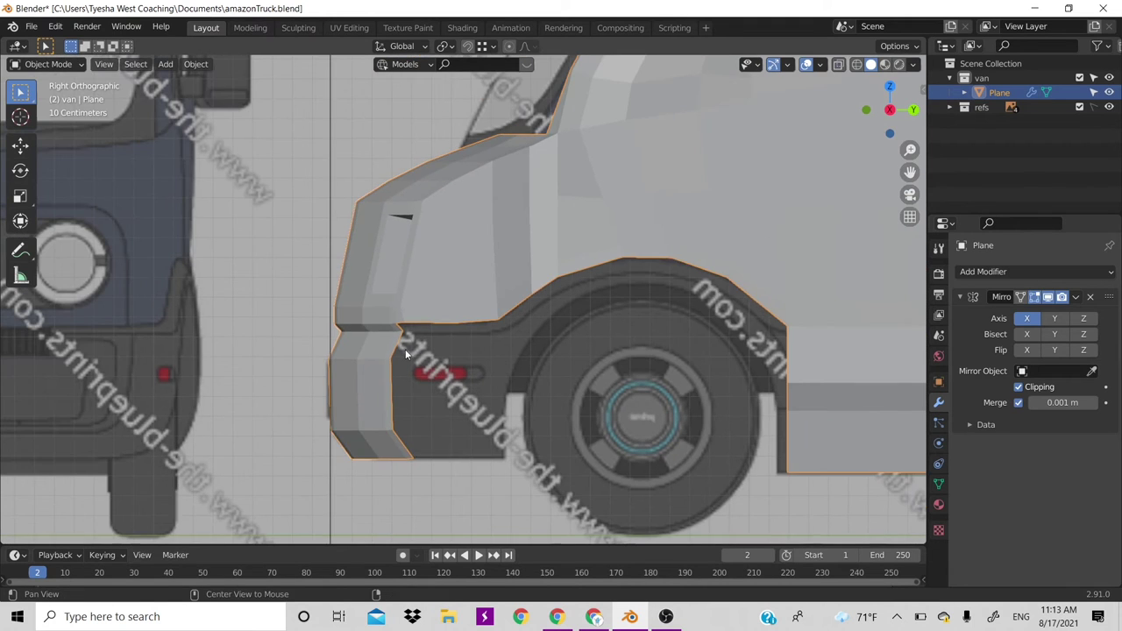
{"action": "scroll", "coordinate": [405, 349], "scroll_direction": "down", "scroll_amount": 1}
{"action": "key", "text": "Tab"}
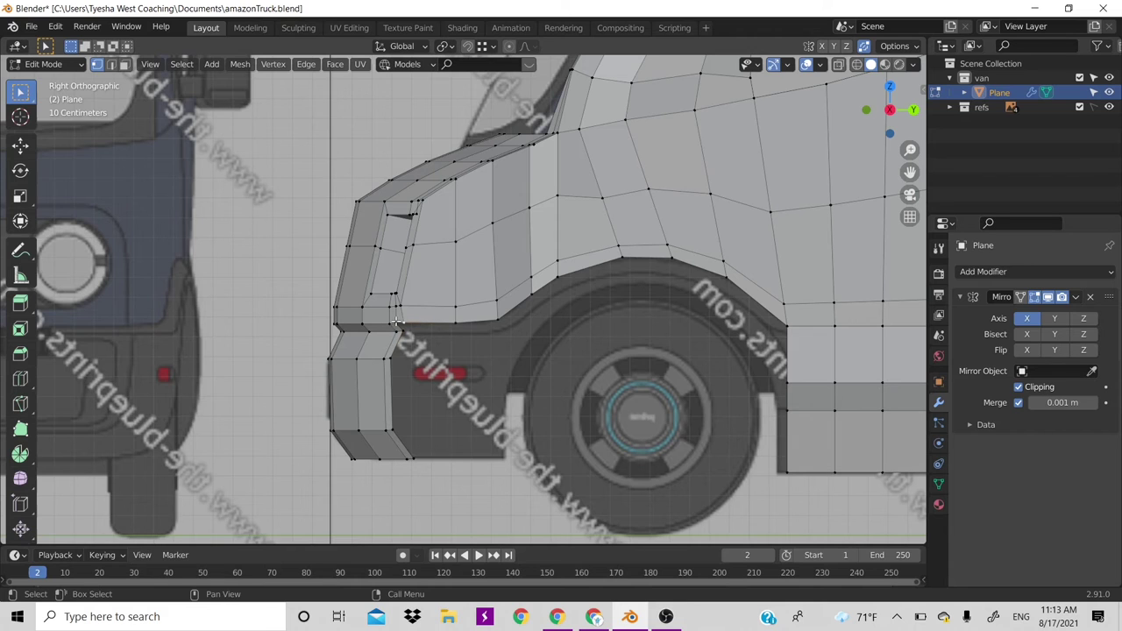
Select the edge run at the front of the arch, move it down, and extrude two rows below
{"action": "left_click", "coordinate": [501, 320], "text": "ctrl"}
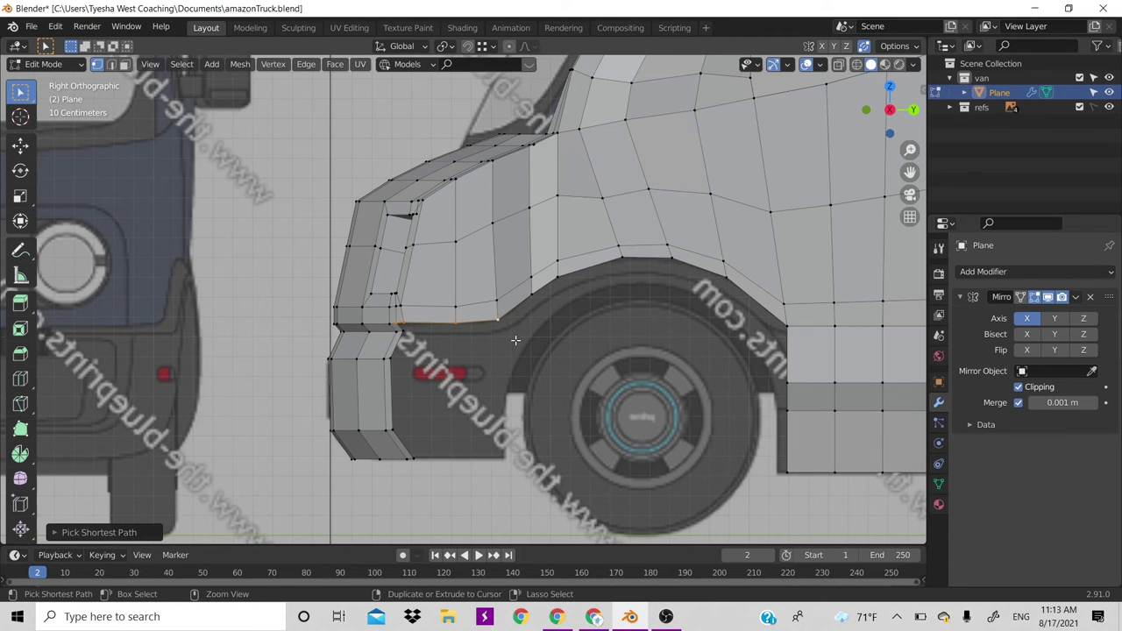
{"action": "key", "text": "g"}
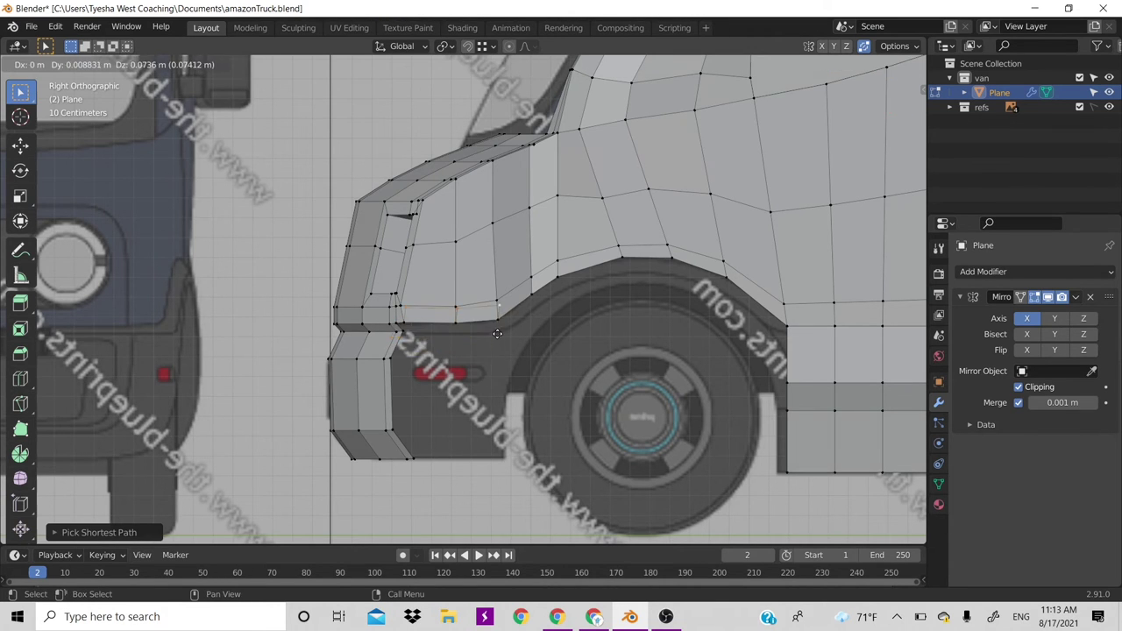
{"action": "key", "text": "Escape"}
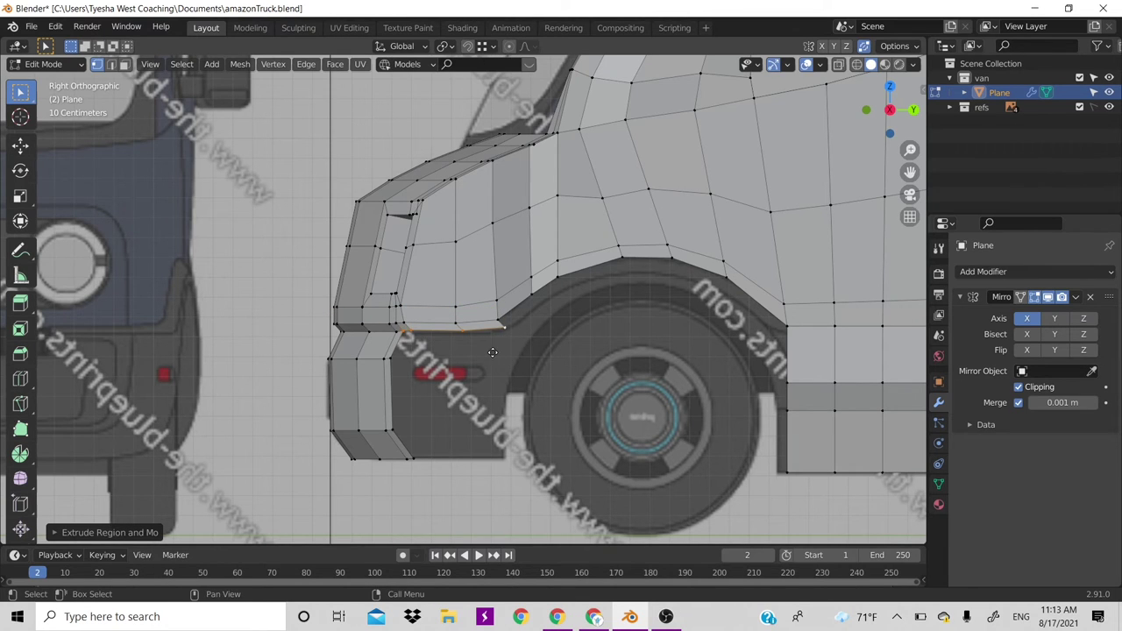
{"action": "key", "text": "g"}
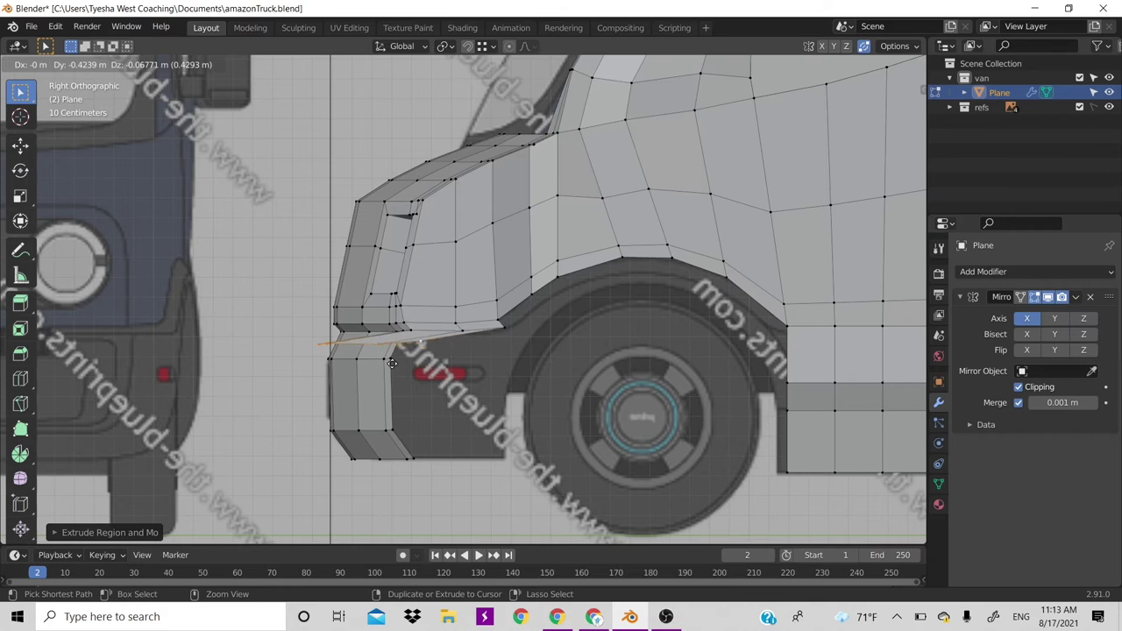
{"action": "left_click", "coordinate": [414, 395]}
{"action": "key", "text": "e"}
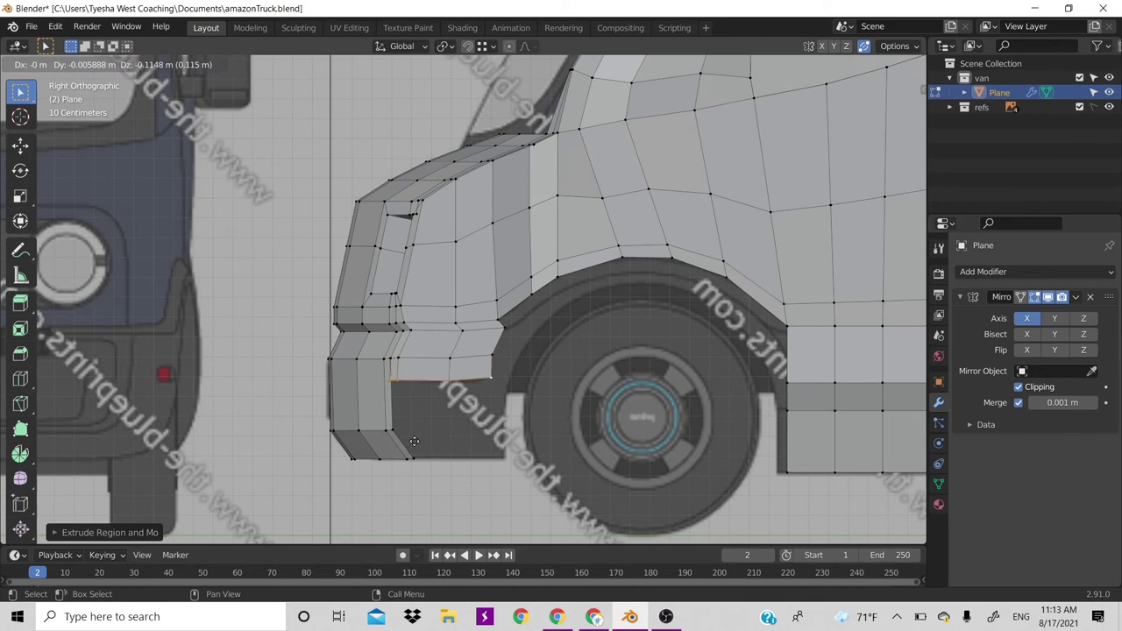
{"action": "left_click", "coordinate": [395, 431]}
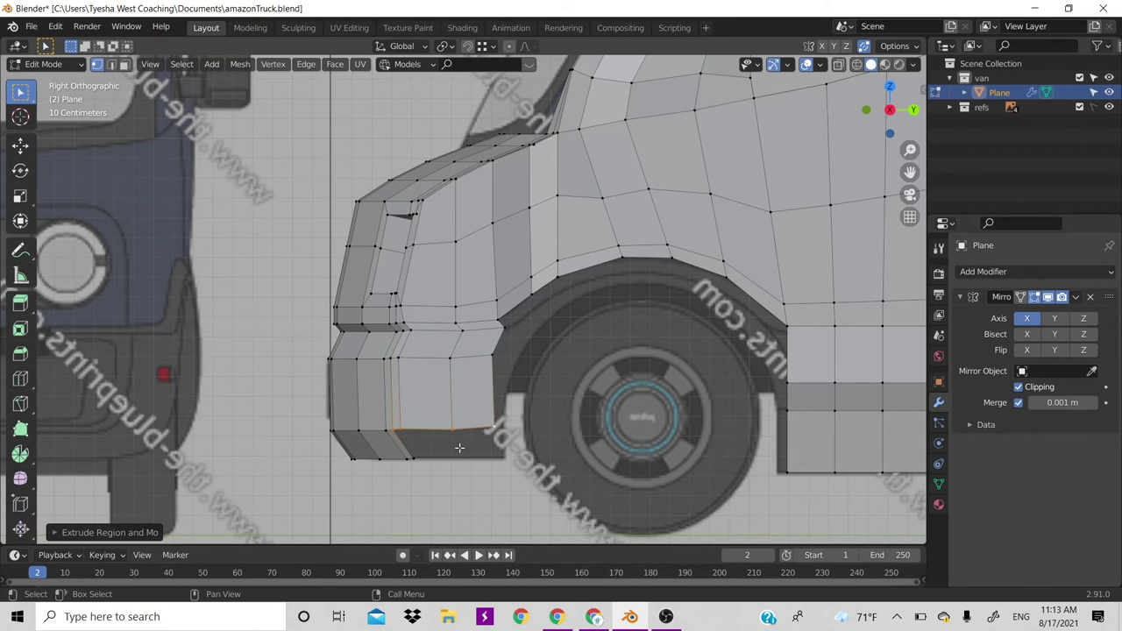
{"action": "key", "text": "e"}
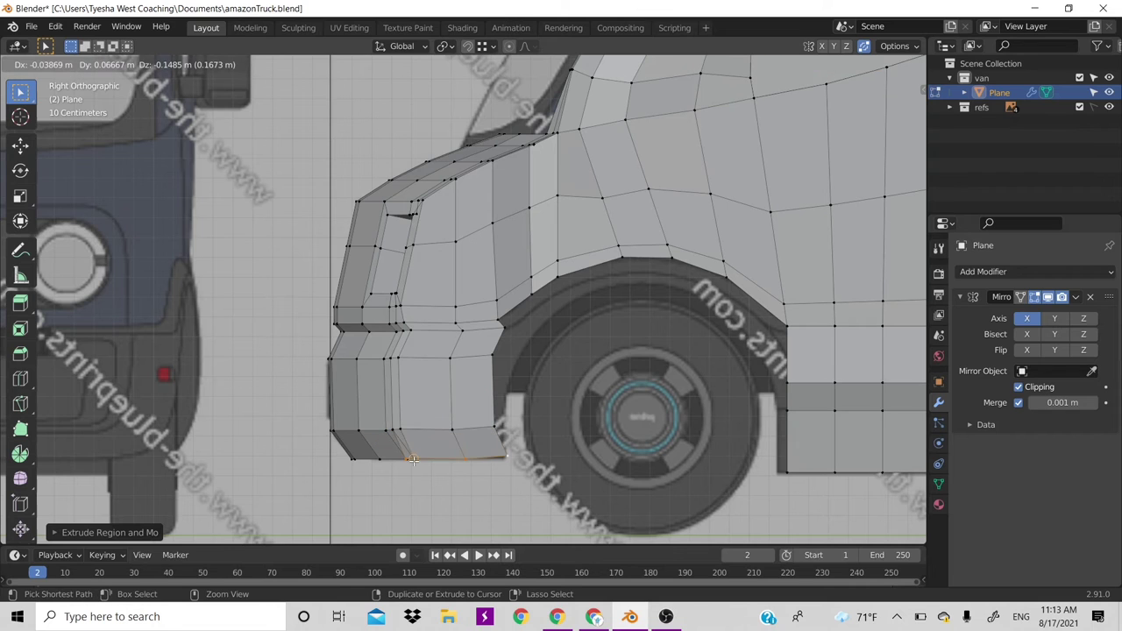
{"action": "left_click", "coordinate": [459, 482]}
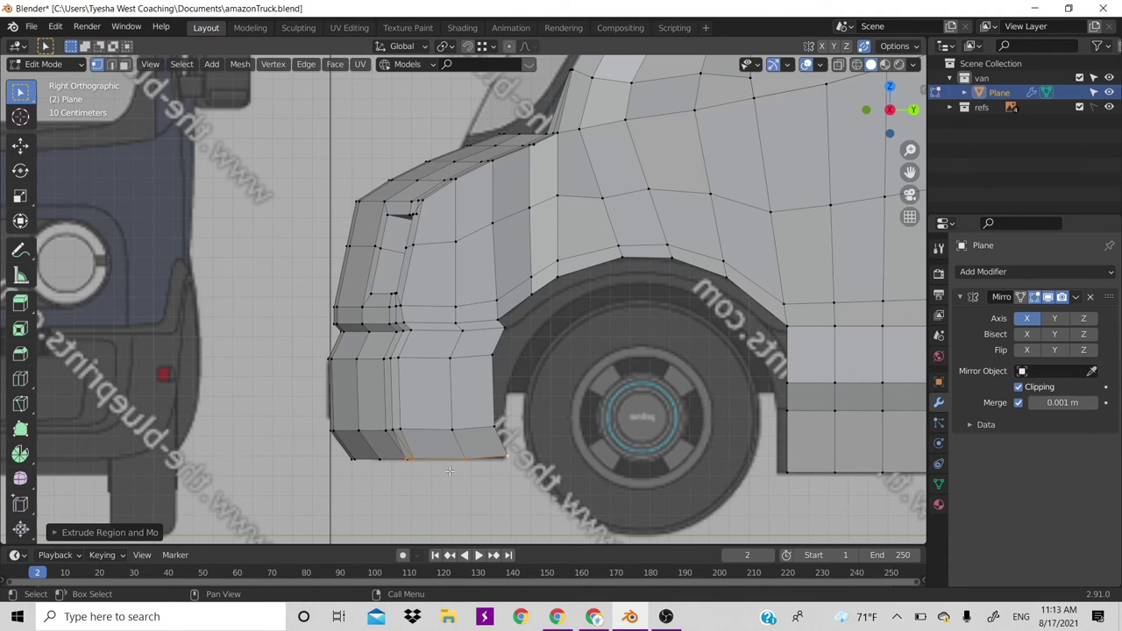
Undo the lowest extrusion, retry extruding the bottom edge, then undo it again
{"action": "key", "text": "ctrl+z"}
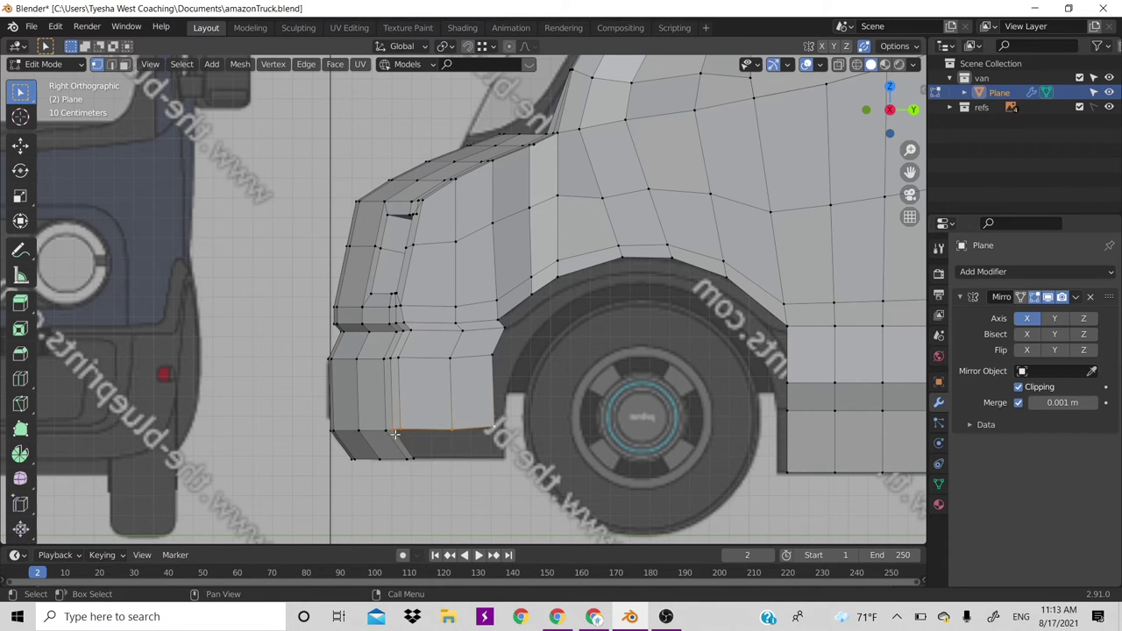
{"action": "key", "text": "g"}
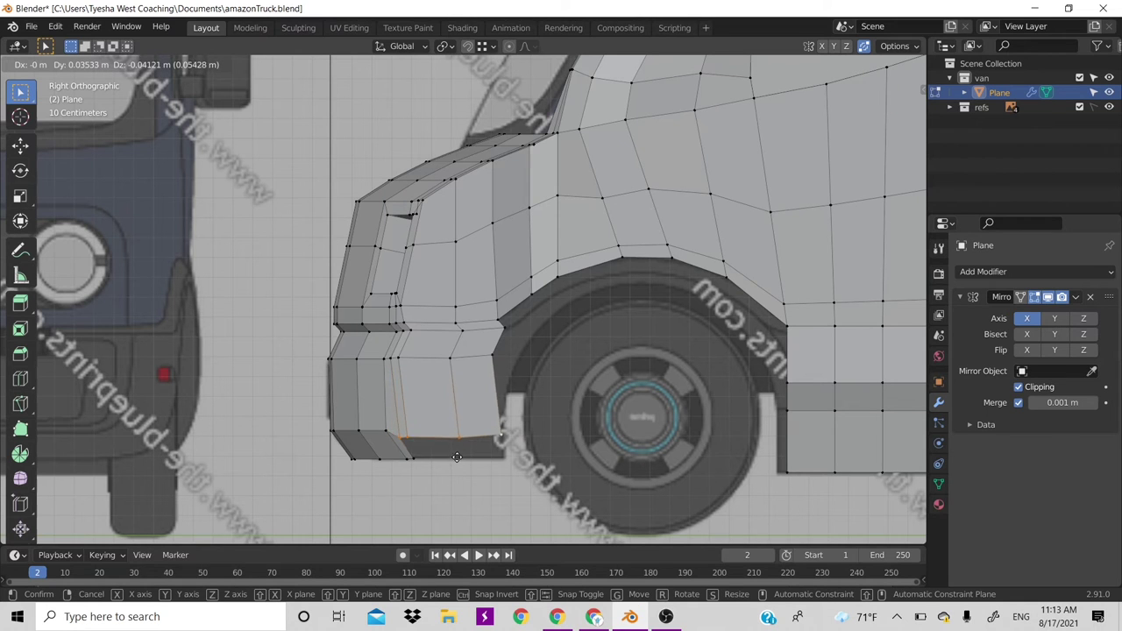
{"action": "right_click", "coordinate": [448, 448]}
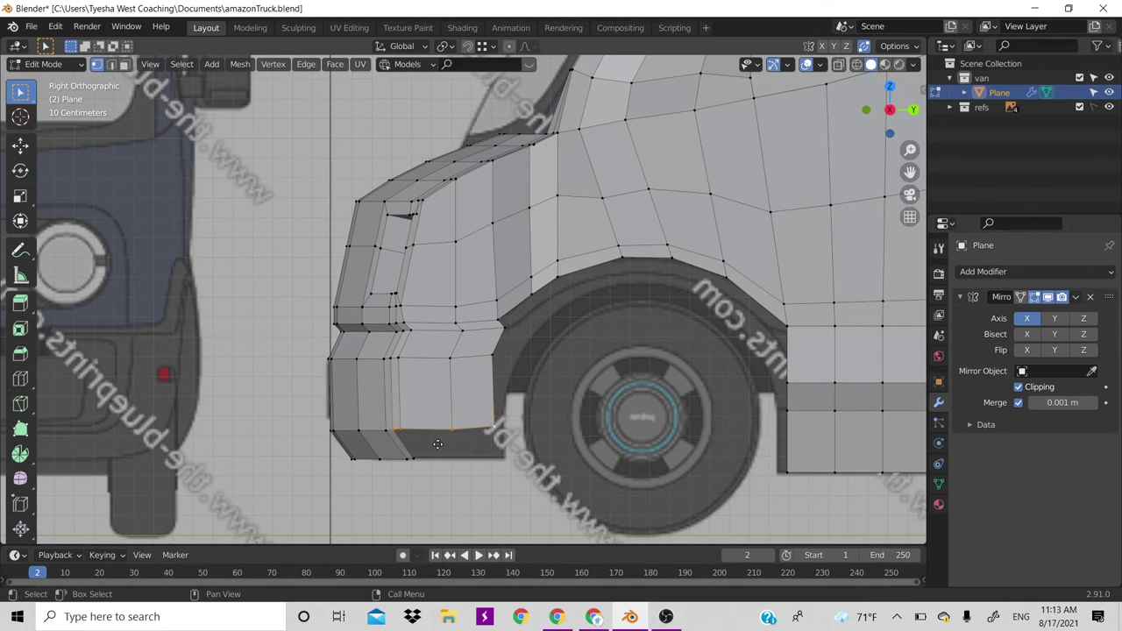
{"action": "key", "text": "e"}
{"action": "left_click", "coordinate": [405, 462]}
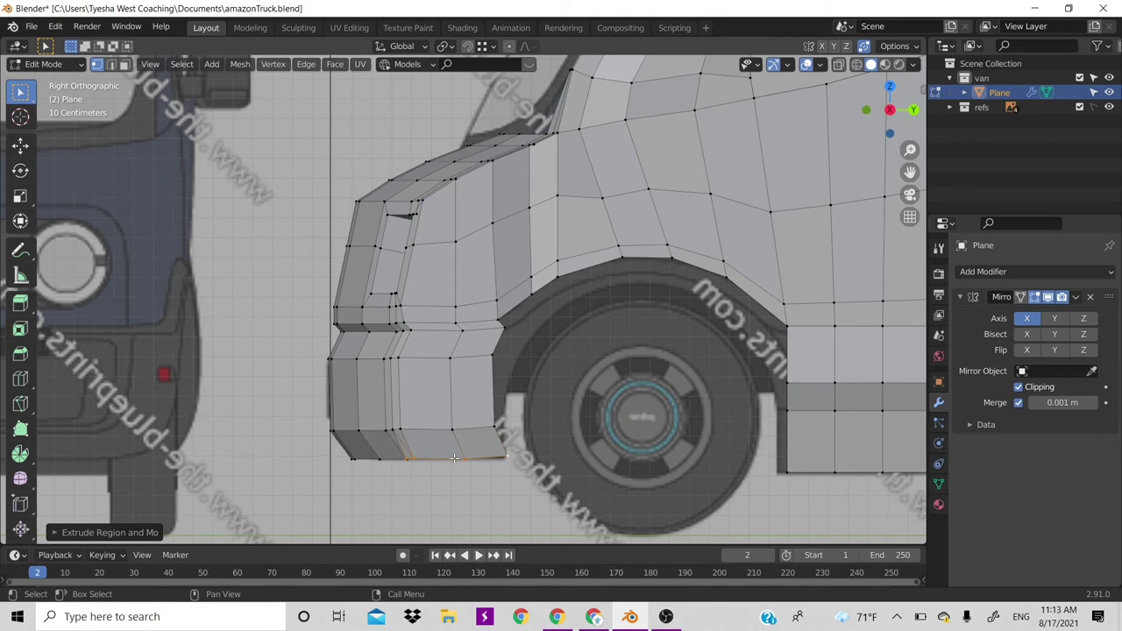
{"action": "key", "text": "ctrl+z"}
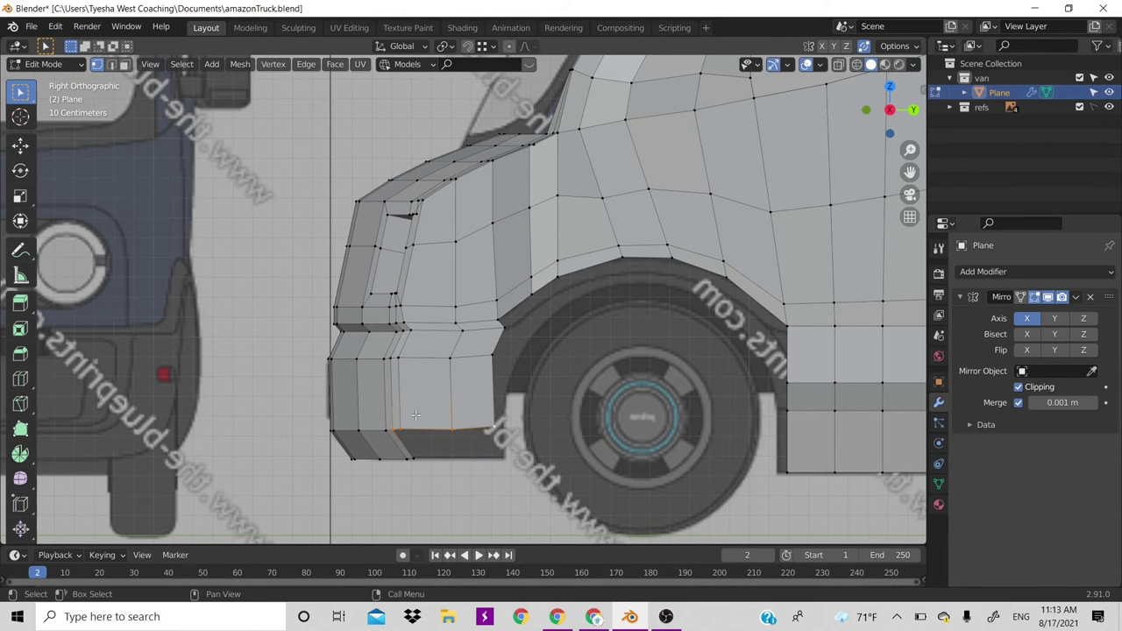
Extrude the bumper's bottom edge down to the tire's lower line
{"action": "key", "text": "alt+a"}
{"action": "left_click", "coordinate": [496, 429], "text": "ctrl"}
{"action": "key", "text": "e"}
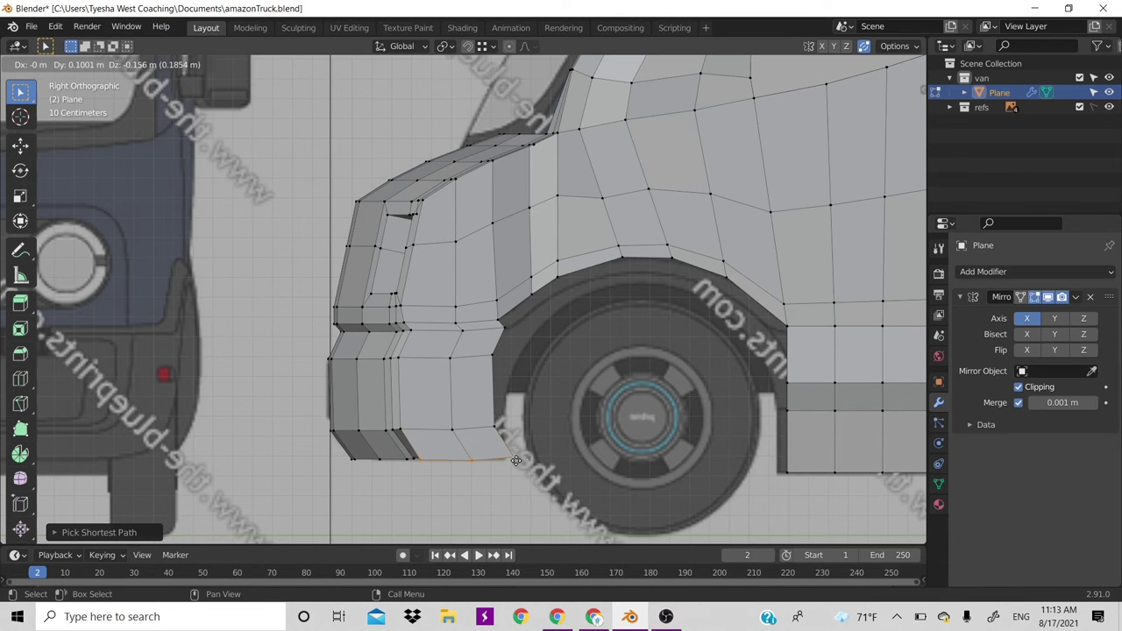
{"action": "left_click", "coordinate": [516, 462]}
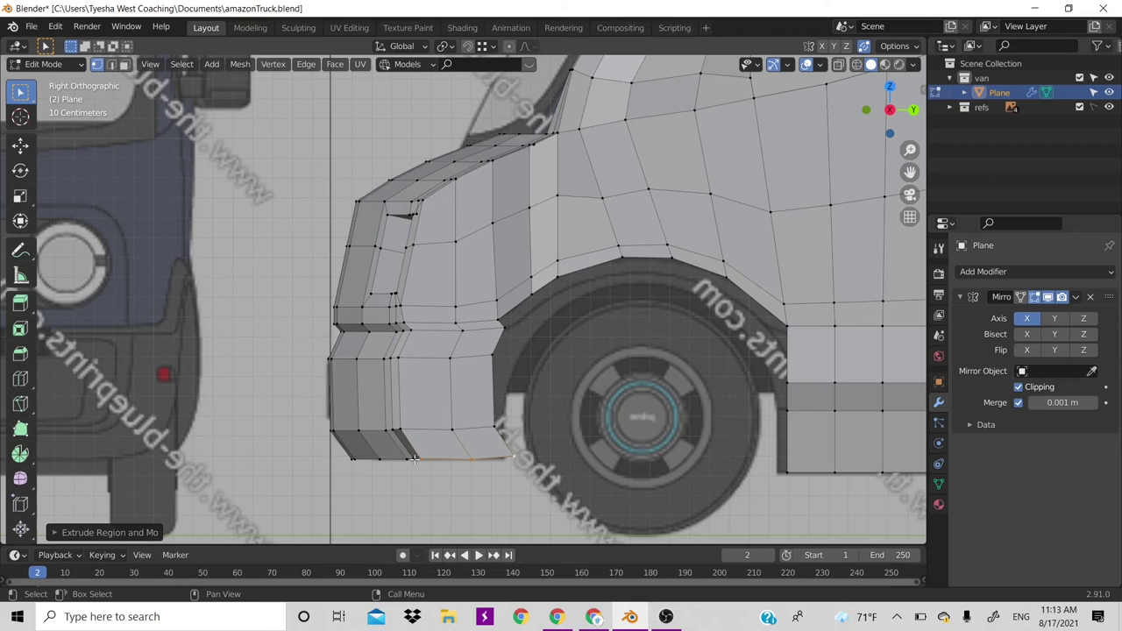
Select the path along the new strip's bottom edge
{"action": "left_click", "coordinate": [415, 459]}
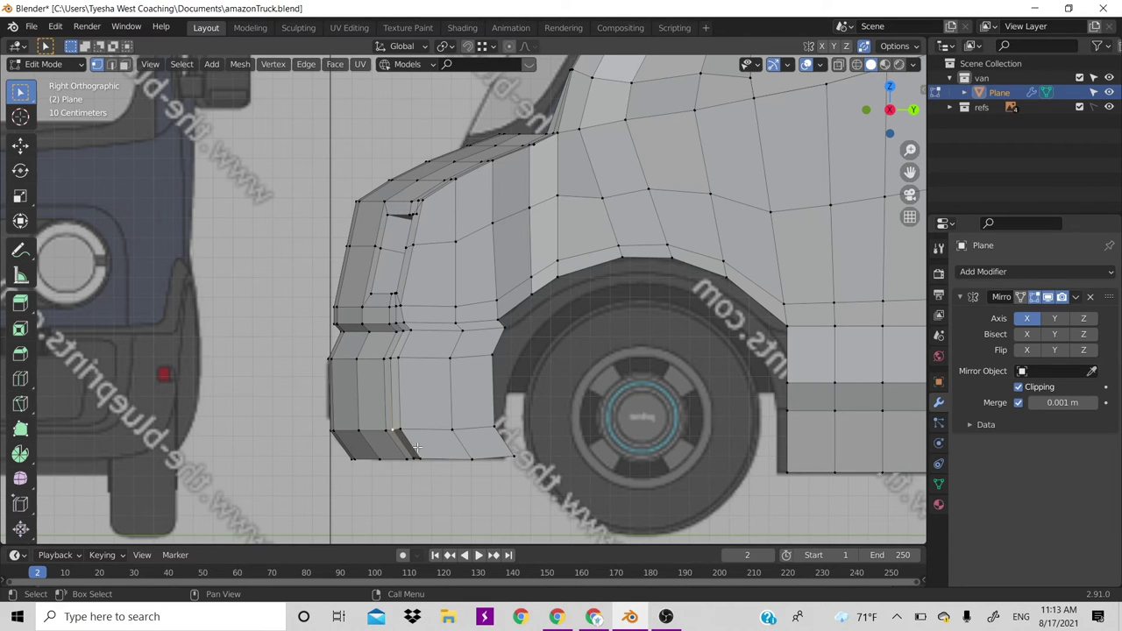
{"action": "left_click", "coordinate": [393, 429], "text": "ctrl"}
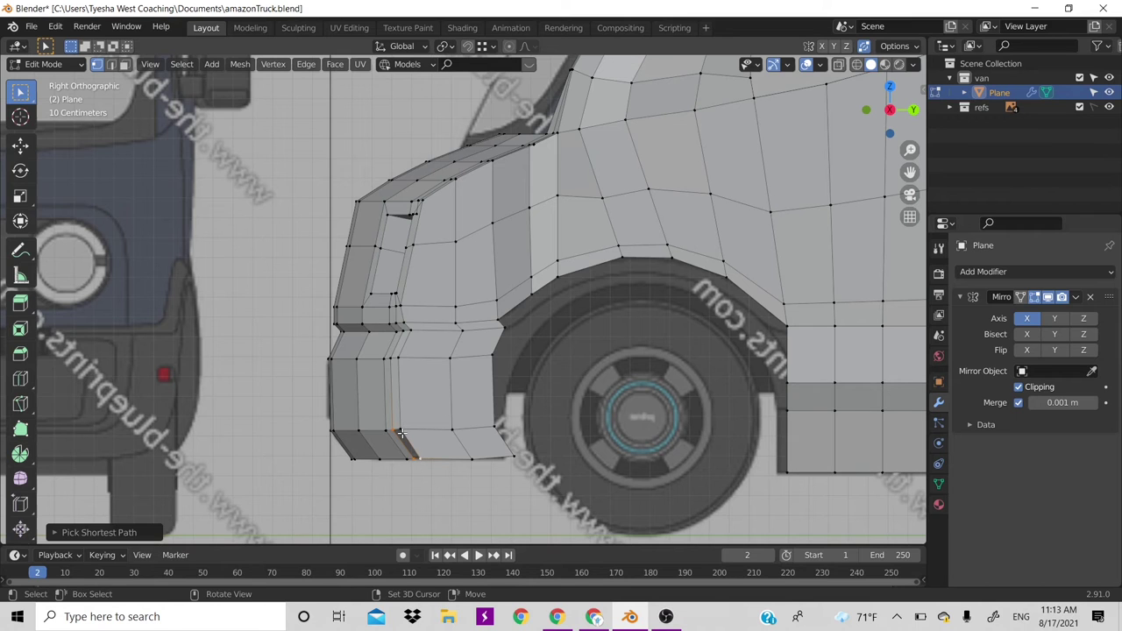
{"action": "left_click", "coordinate": [455, 460], "text": "ctrl"}
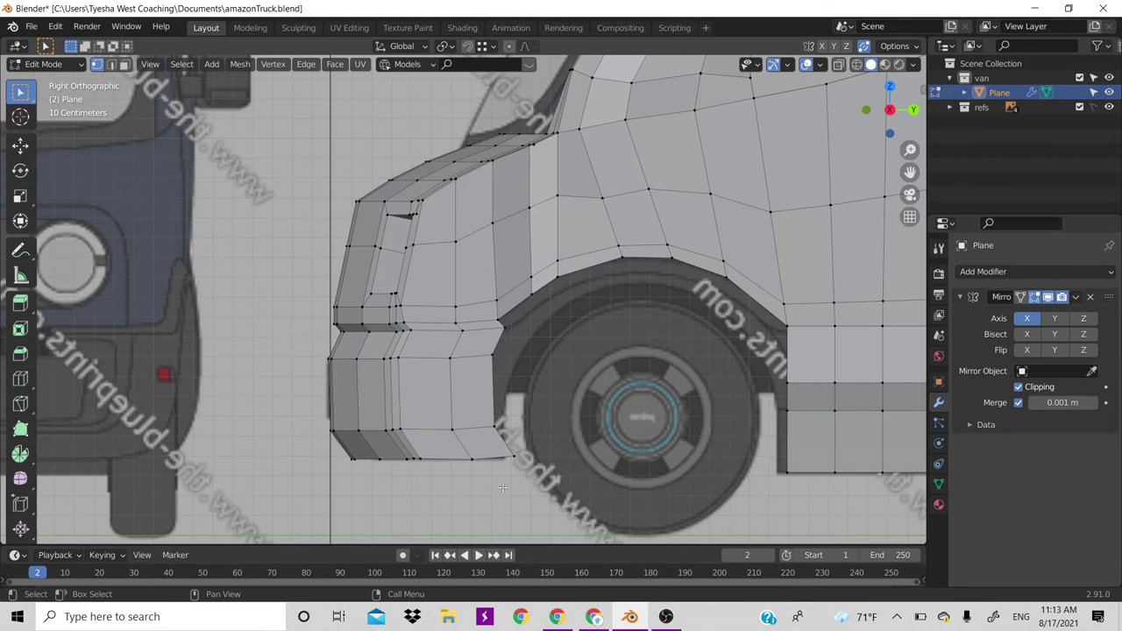
Turn on X-ray and reposition the currently selected vertex over the blueprint
{"action": "scroll", "coordinate": [502, 488], "scroll_direction": "down", "scroll_amount": 2}
{"action": "scroll", "coordinate": [503, 488], "scroll_direction": "down", "scroll_amount": 2}
{"action": "scroll", "coordinate": [503, 487], "scroll_direction": "up", "scroll_amount": 3}
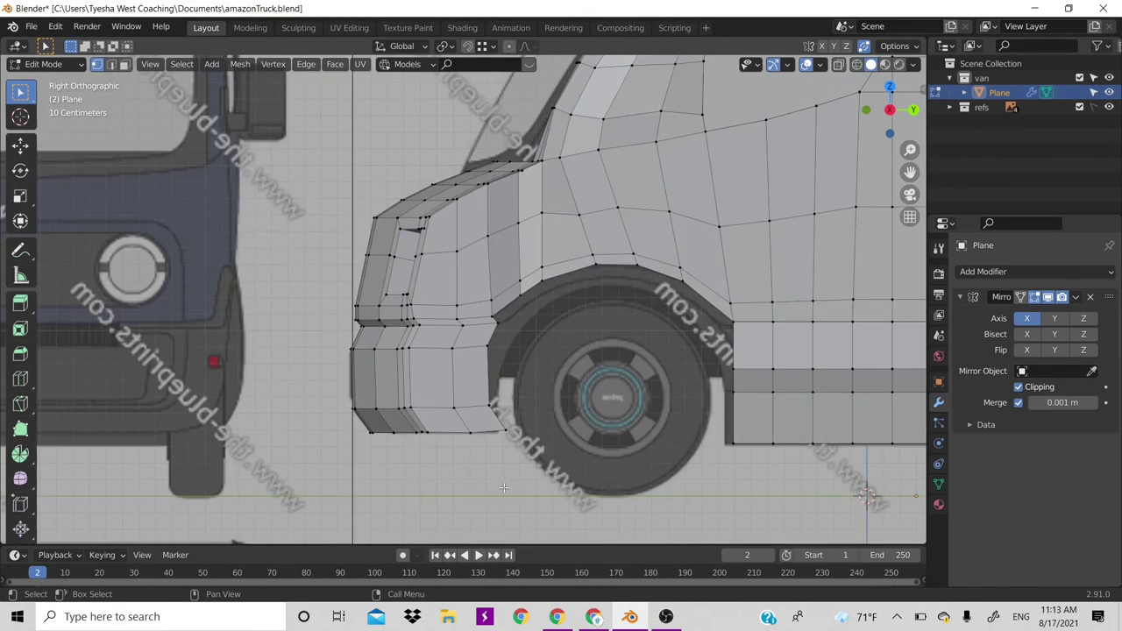
{"action": "key", "text": "alt+z"}
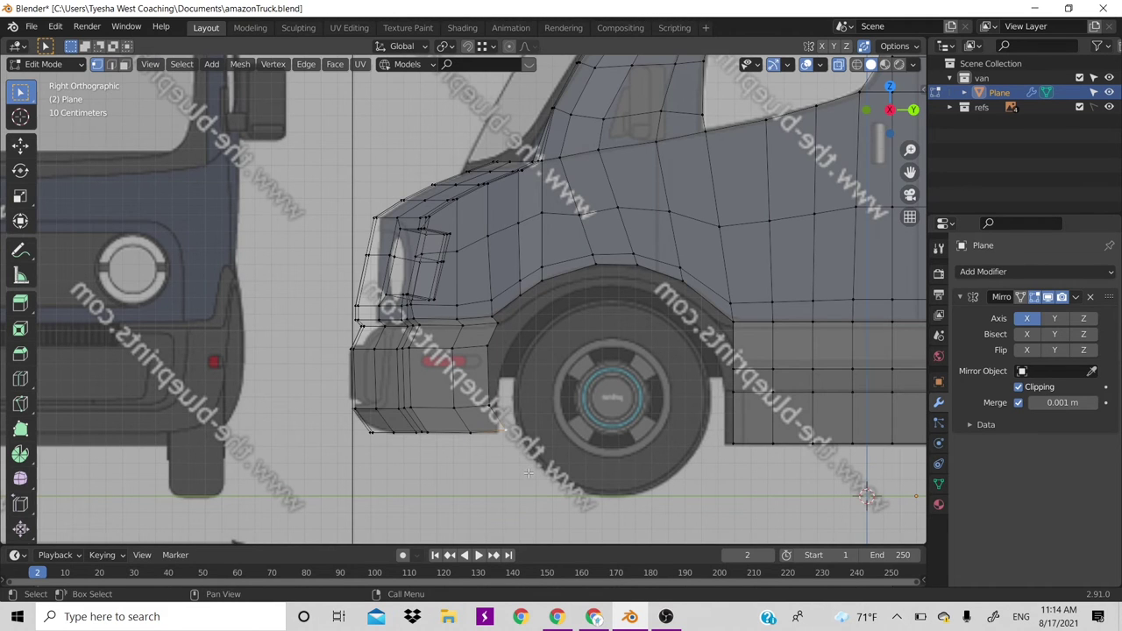
{"action": "key", "text": "g"}
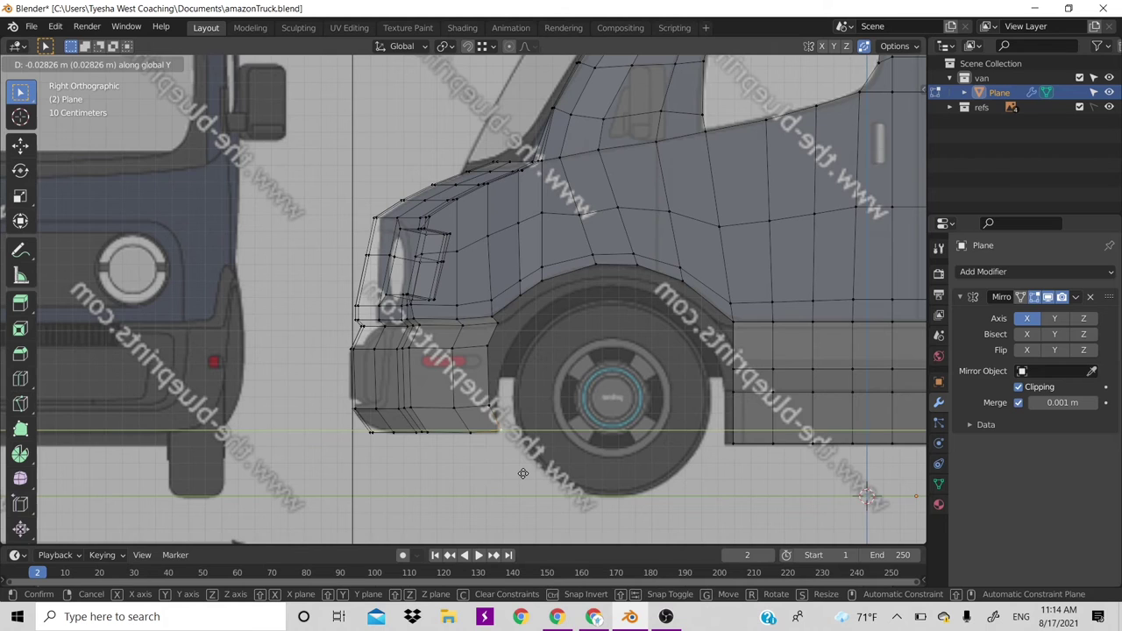
{"action": "left_click", "coordinate": [524, 474]}
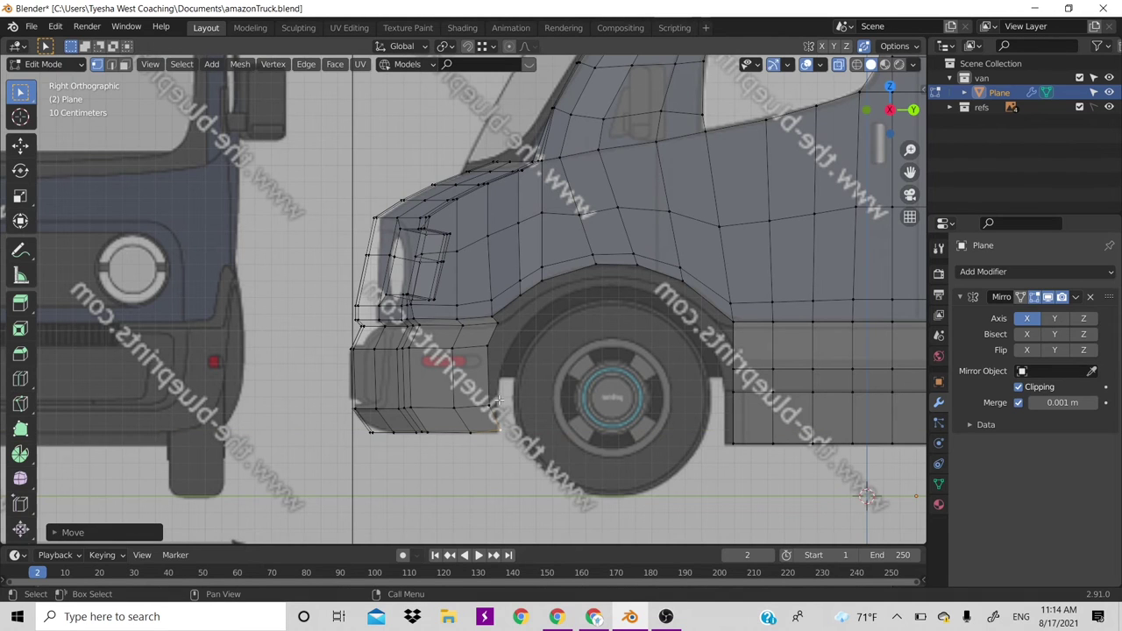
Slide the vertex where the bumper meets the arch along Y to match the blueprint
{"action": "left_click", "coordinate": [502, 323]}
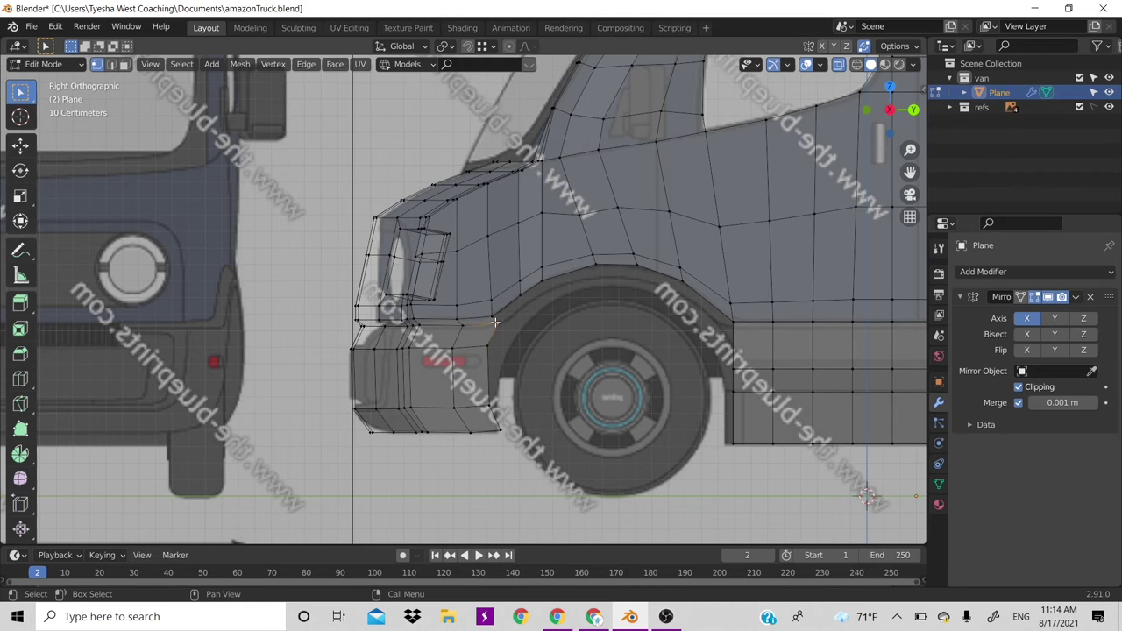
{"action": "key", "text": "g"}
{"action": "key", "text": "y"}
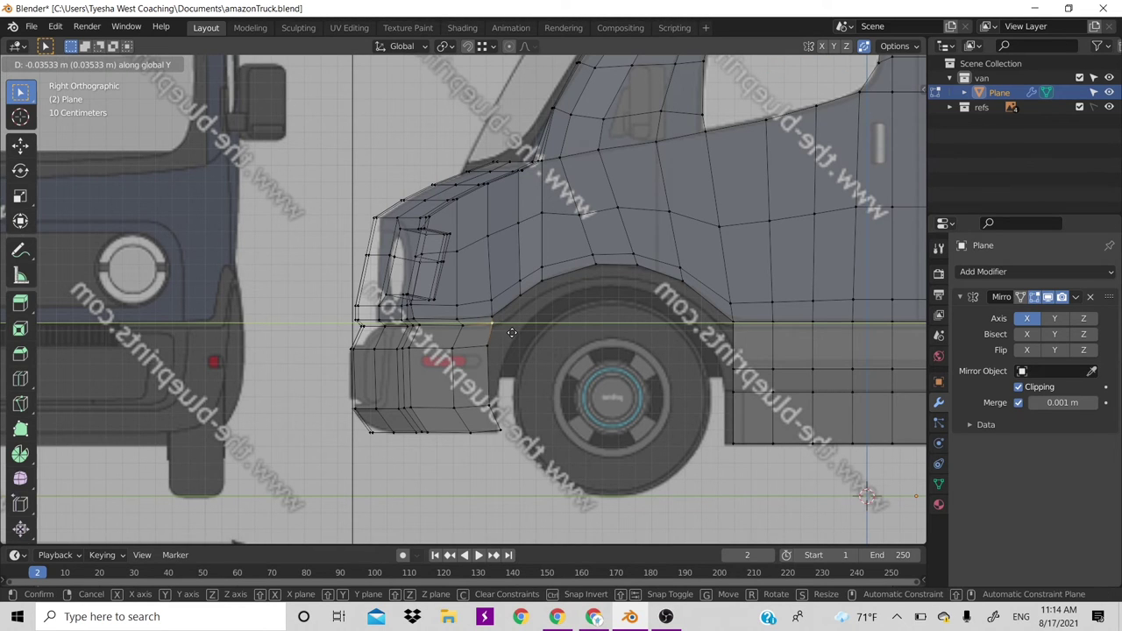
{"action": "left_click", "coordinate": [510, 323]}
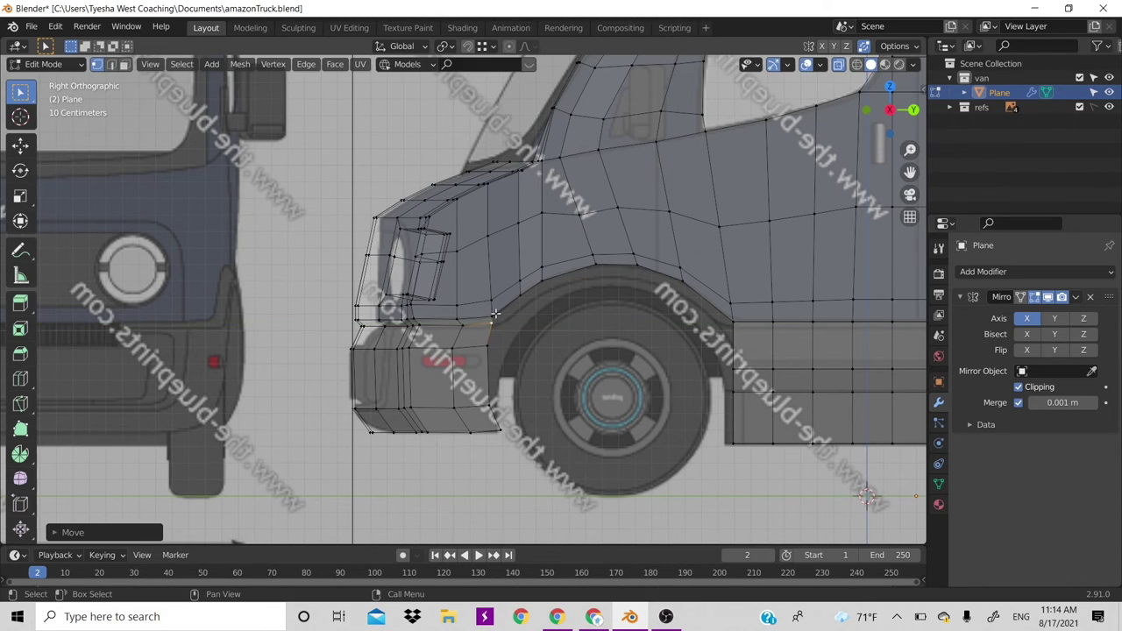
Select the wheel-arch loop, test a scale and cancel, then deselect and exit X-ray
{"action": "left_click", "coordinate": [495, 313]}
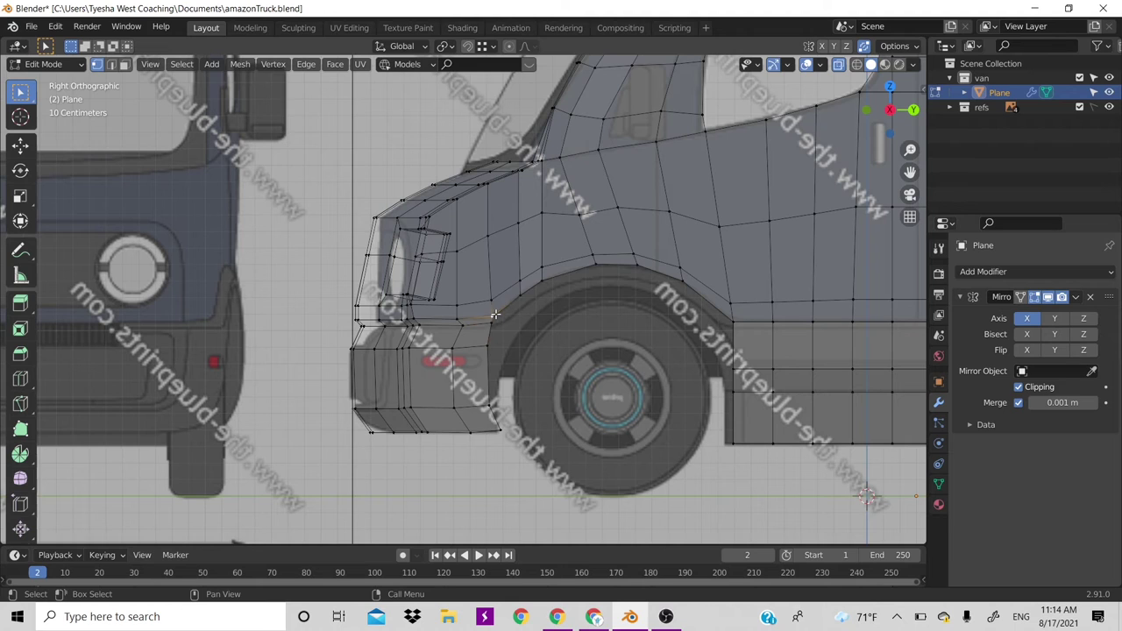
{"action": "left_click", "coordinate": [730, 318], "text": "alt"}
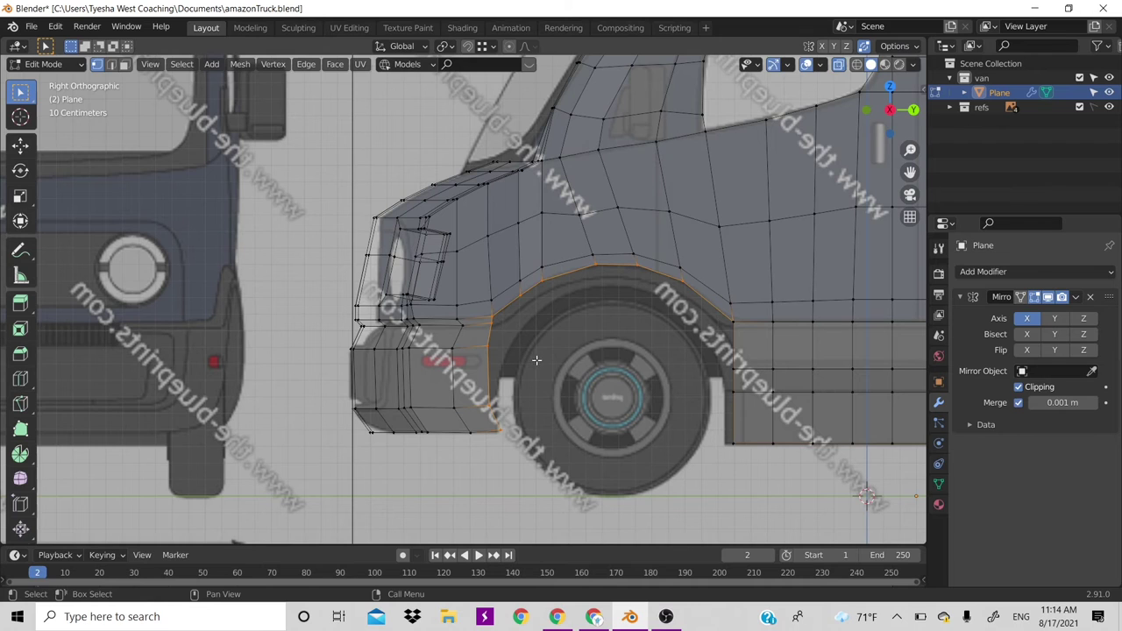
{"action": "key", "text": "s"}
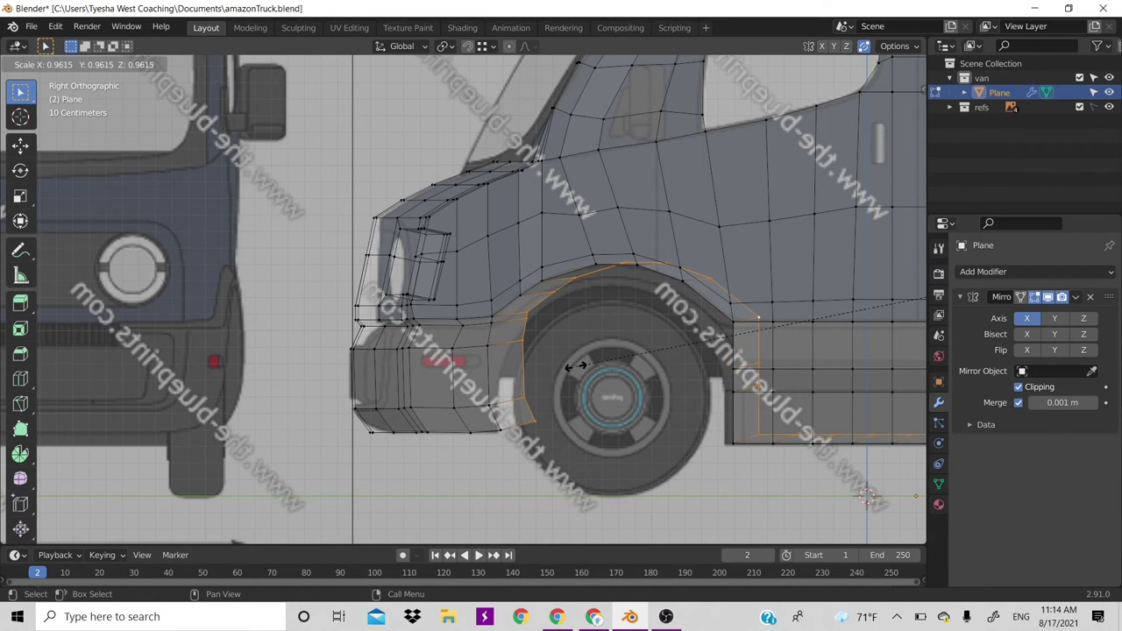
{"action": "key", "text": "Escape"}
{"action": "scroll", "coordinate": [484, 429], "scroll_direction": "down", "scroll_amount": 4}
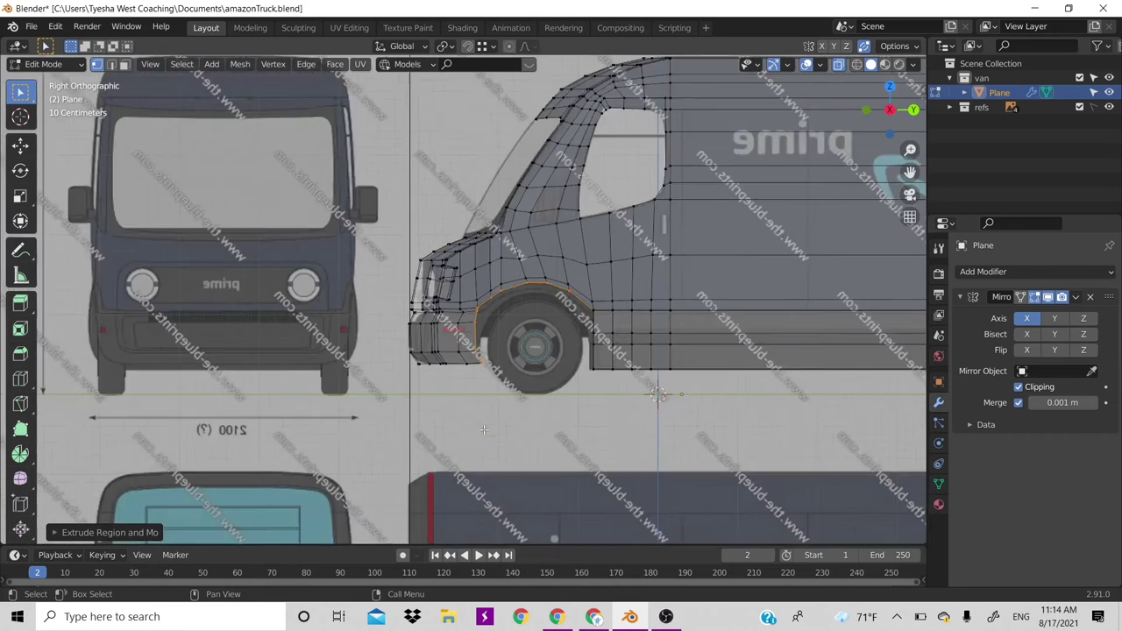
{"action": "scroll", "coordinate": [484, 429], "scroll_direction": "down", "scroll_amount": 3}
{"action": "scroll", "coordinate": [484, 429], "scroll_direction": "down", "scroll_amount": 1}
{"action": "scroll", "coordinate": [484, 428], "scroll_direction": "up", "scroll_amount": 5}
{"action": "key", "text": "alt+a"}
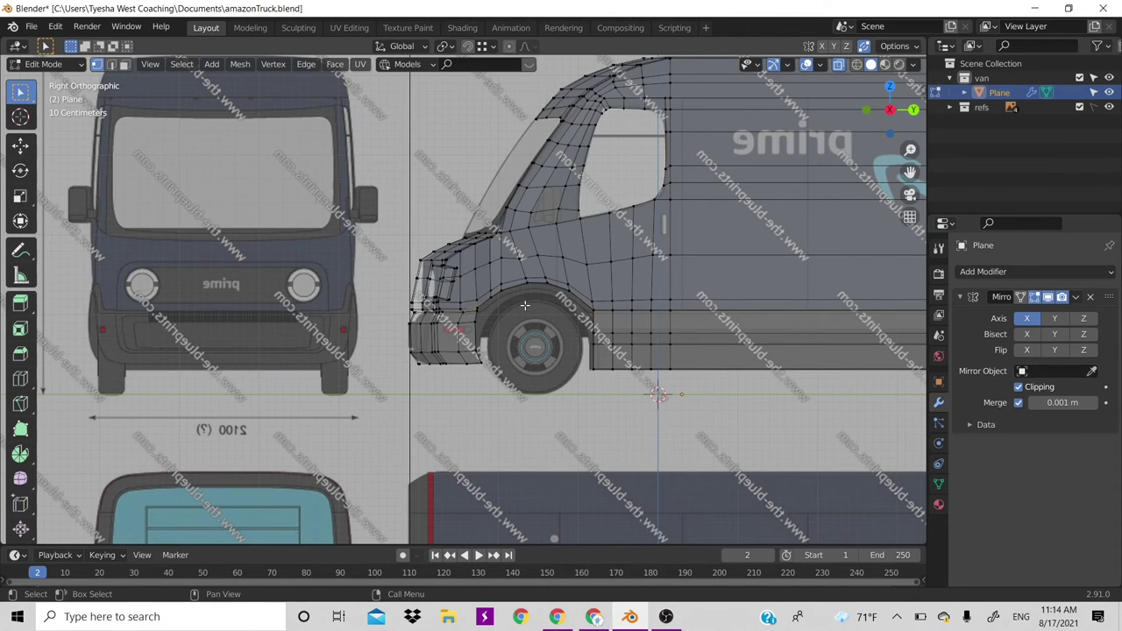
{"action": "key", "text": "alt+z"}
{"action": "scroll", "coordinate": [509, 313], "scroll_direction": "up", "scroll_amount": 4}
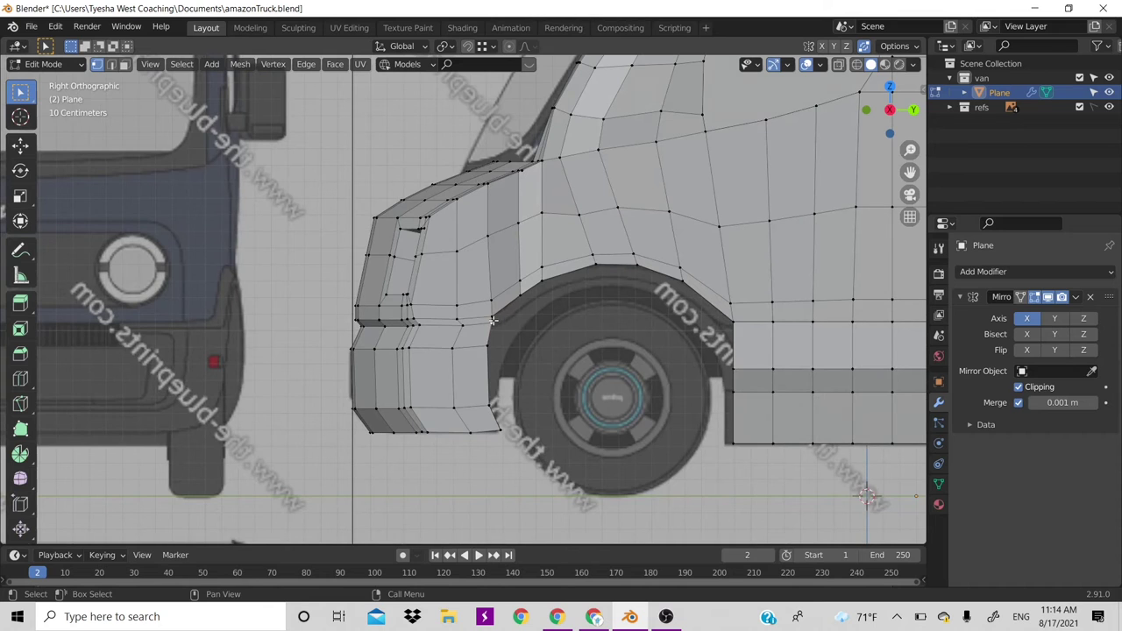
Select the wheel-arch edges and zoom to frame the front wheel
{"action": "left_click", "coordinate": [740, 323], "text": "ctrl"}
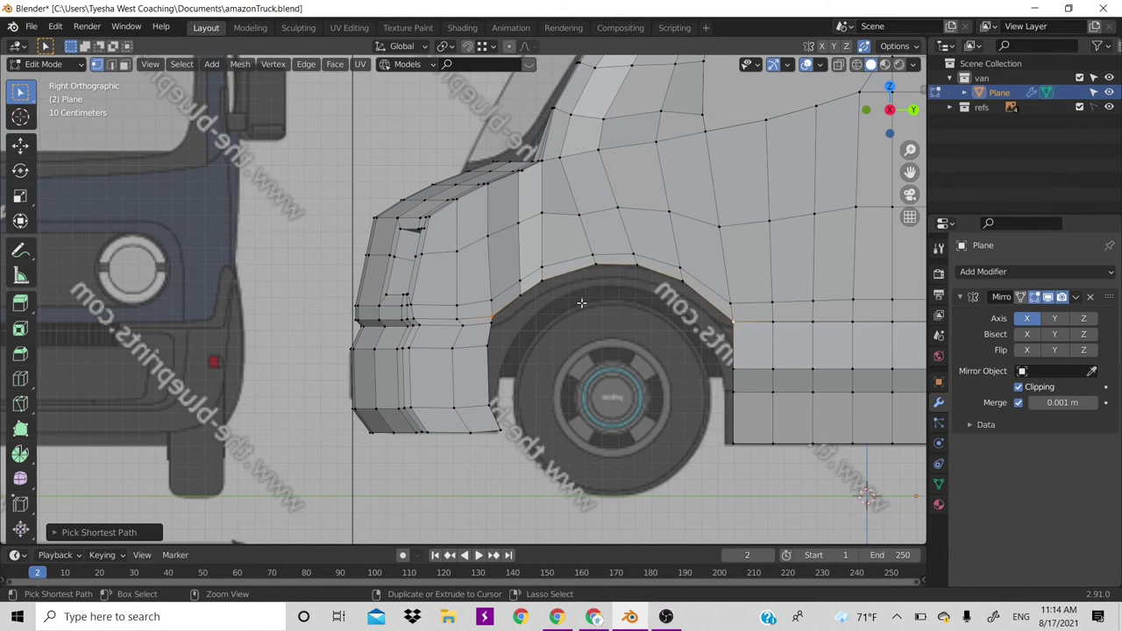
{"action": "scroll", "coordinate": [582, 303], "scroll_direction": "down", "scroll_amount": 5}
{"action": "scroll", "coordinate": [605, 368], "scroll_direction": "down", "scroll_amount": 3}
{"action": "scroll", "coordinate": [616, 395], "scroll_direction": "down", "scroll_amount": 5}
{"action": "scroll", "coordinate": [617, 398], "scroll_direction": "up", "scroll_amount": 3}
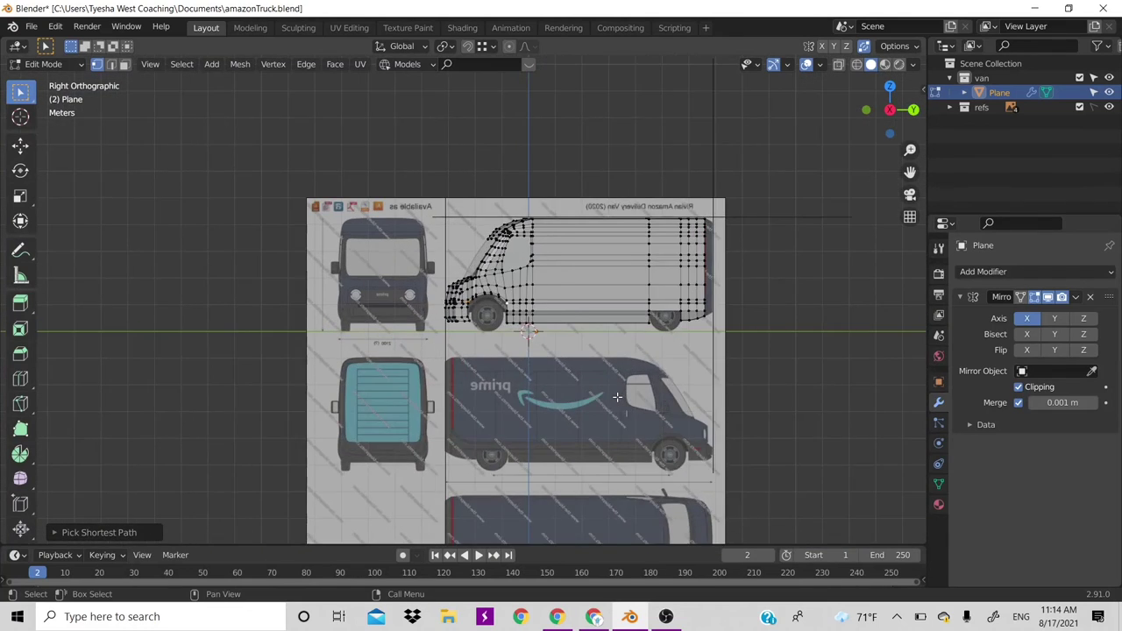
{"action": "scroll", "coordinate": [618, 397], "scroll_direction": "up", "scroll_amount": 2}
{"action": "scroll", "coordinate": [617, 398], "scroll_direction": "up", "scroll_amount": 3}
{"action": "scroll", "coordinate": [587, 367], "scroll_direction": "up", "scroll_amount": 2}
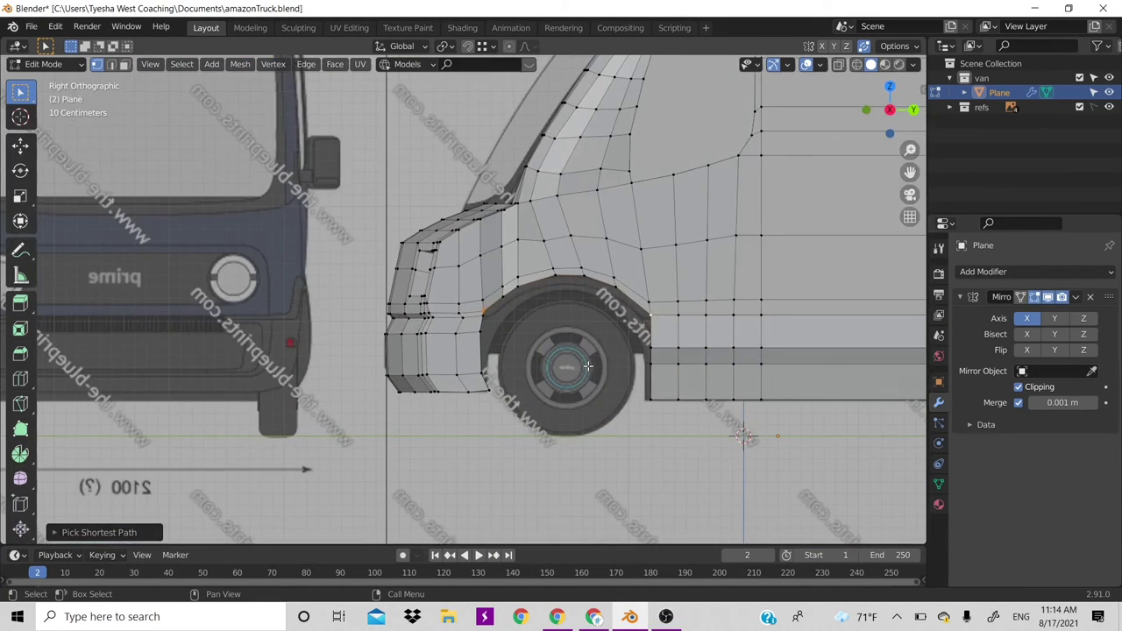
{"action": "scroll", "coordinate": [587, 366], "scroll_direction": "up", "scroll_amount": 3}
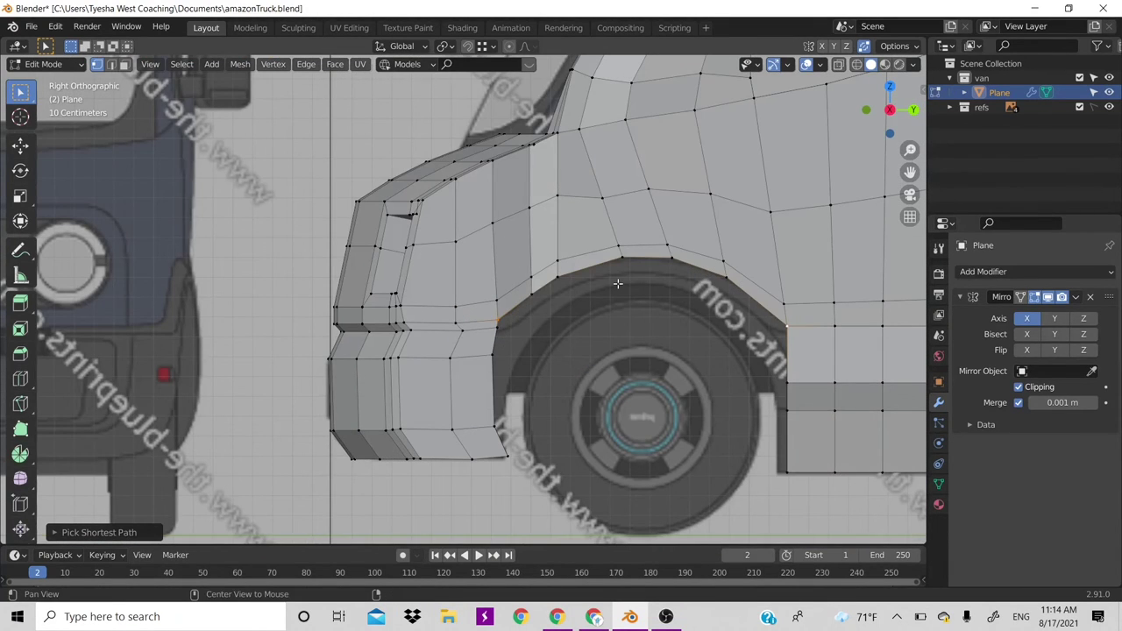
In edge select mode, pick the arch edge path and extend it down both sides
{"action": "key", "text": "alt+z"}
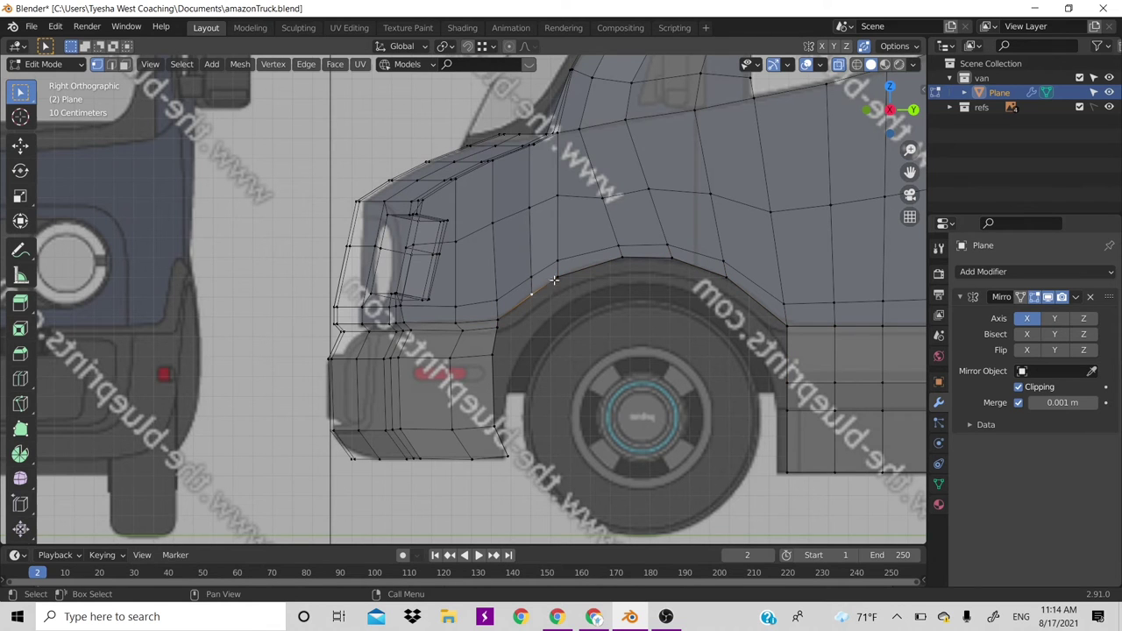
{"action": "key", "text": "2"}
{"action": "key", "text": "alt+z"}
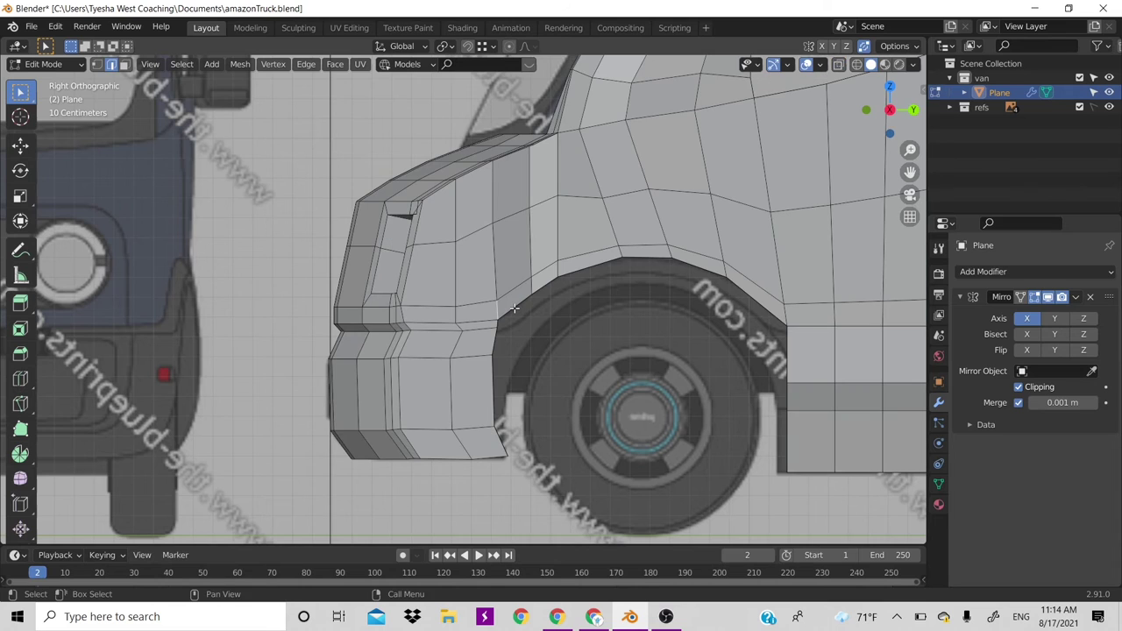
{"action": "left_click", "coordinate": [746, 296], "text": "ctrl"}
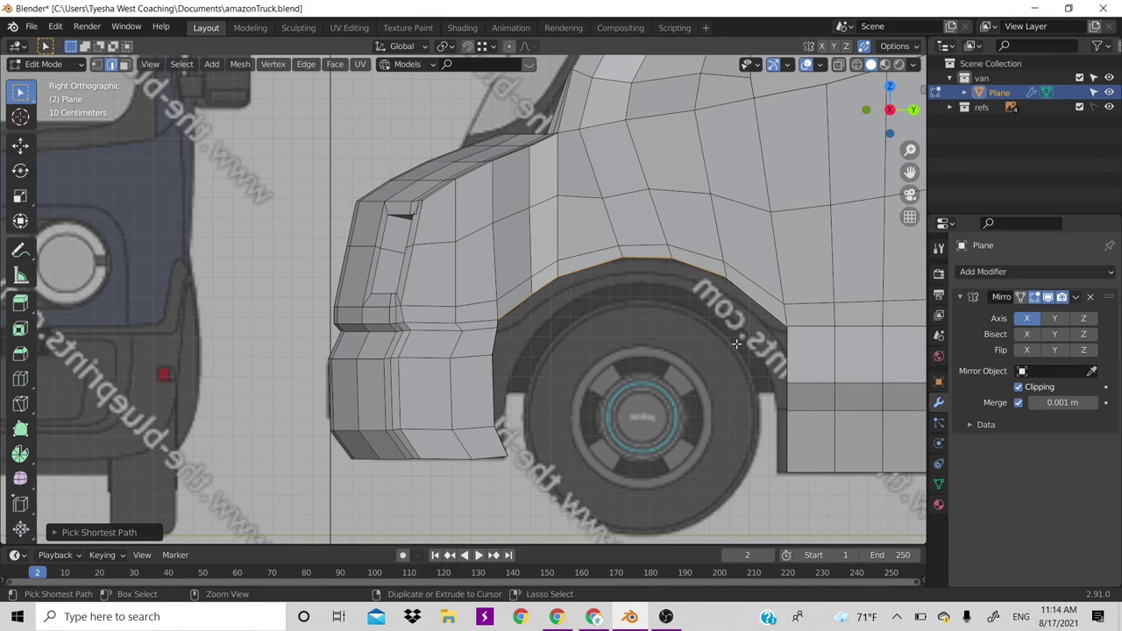
{"action": "left_click", "coordinate": [795, 449], "text": "ctrl"}
{"action": "left_click", "coordinate": [496, 432], "text": "ctrl"}
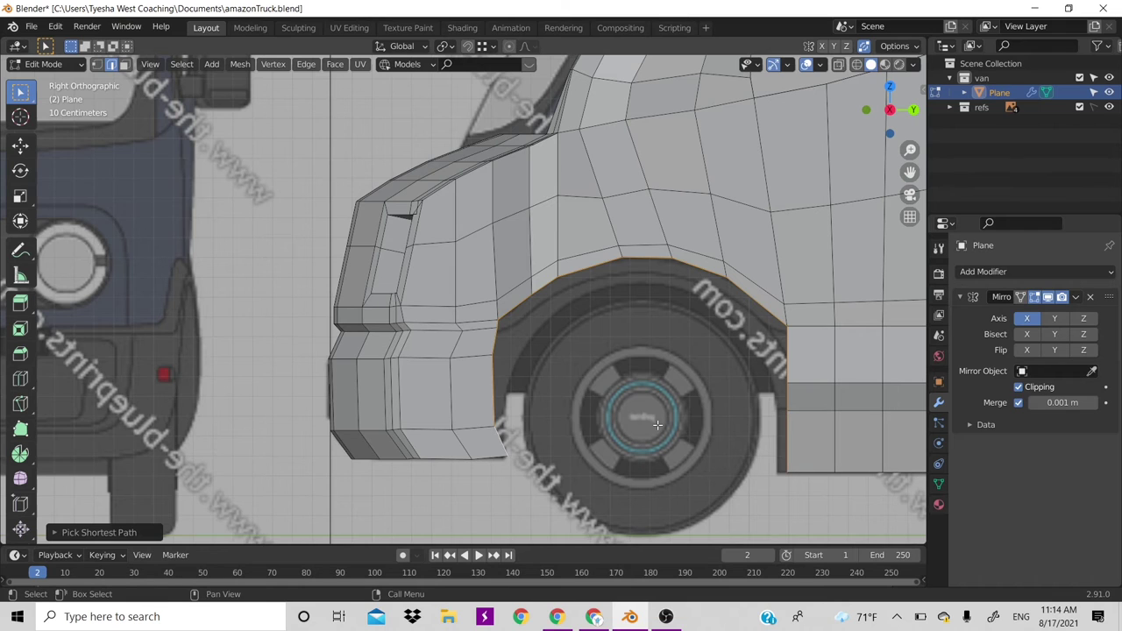
Switch to vertex select and lower the arch's front bottom corner vertex slightly
{"action": "key", "text": "s"}
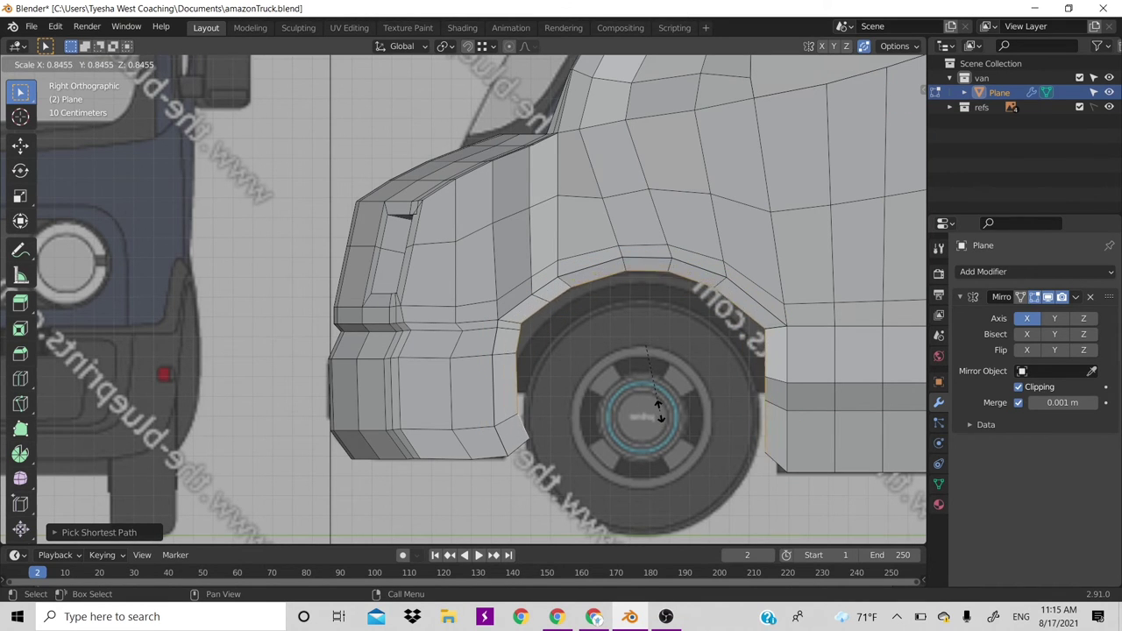
{"action": "key", "text": "Escape"}
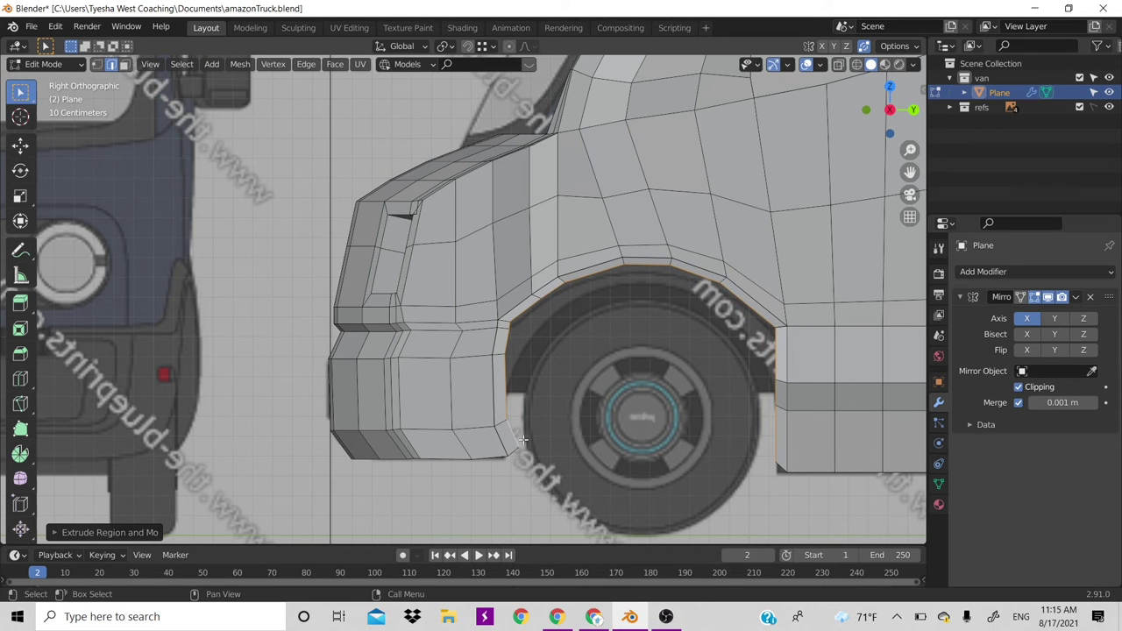
{"action": "key", "text": "1"}
{"action": "left_click", "coordinate": [516, 447]}
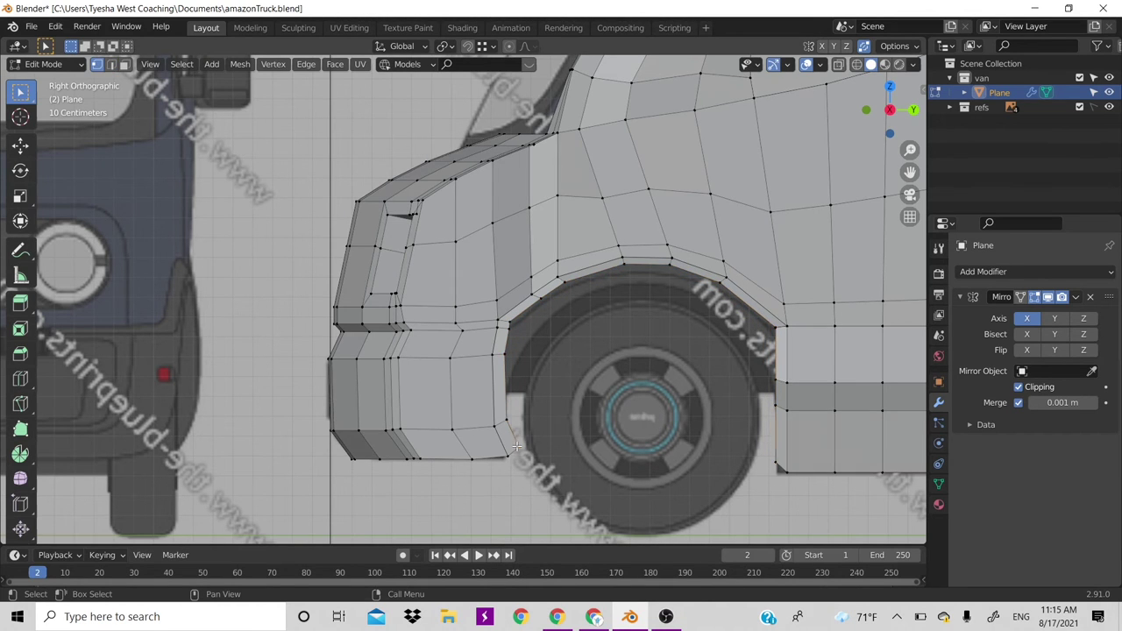
{"action": "key", "text": "g"}
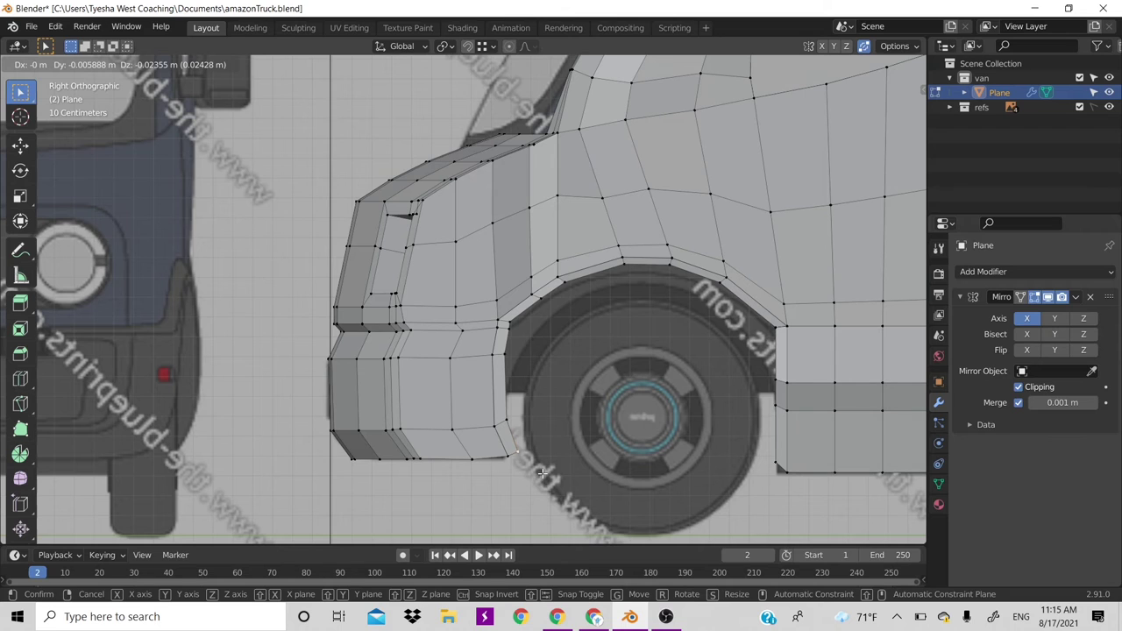
{"action": "left_click", "coordinate": [543, 473]}
Move the arch's top edge path down closer to the tire
{"action": "left_click", "coordinate": [519, 313]}
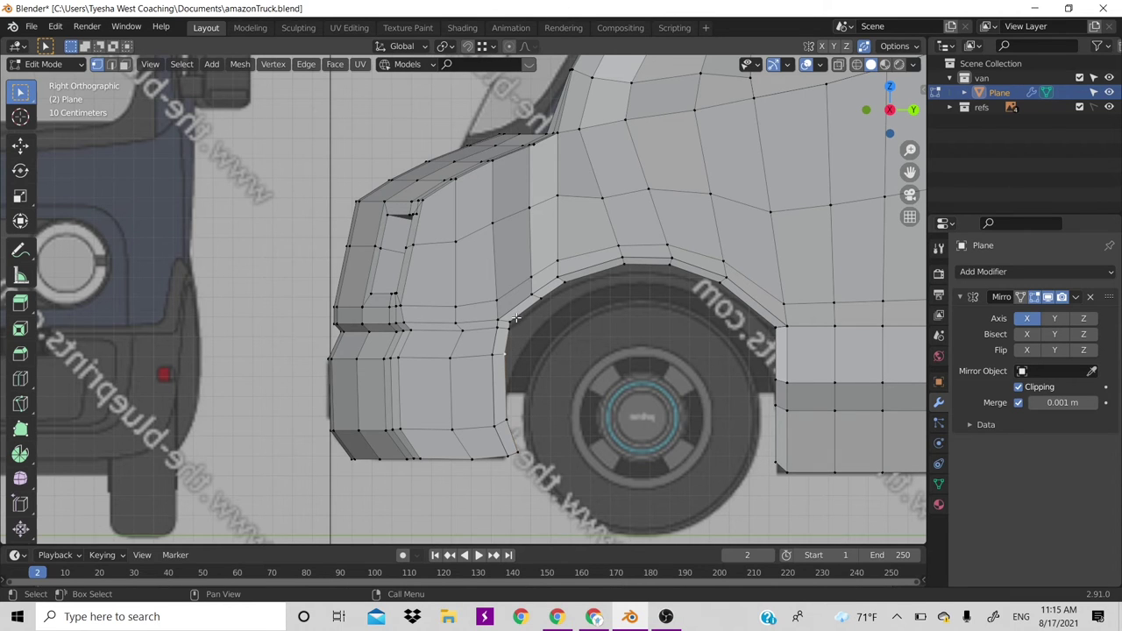
{"action": "left_click", "coordinate": [776, 328], "text": "ctrl"}
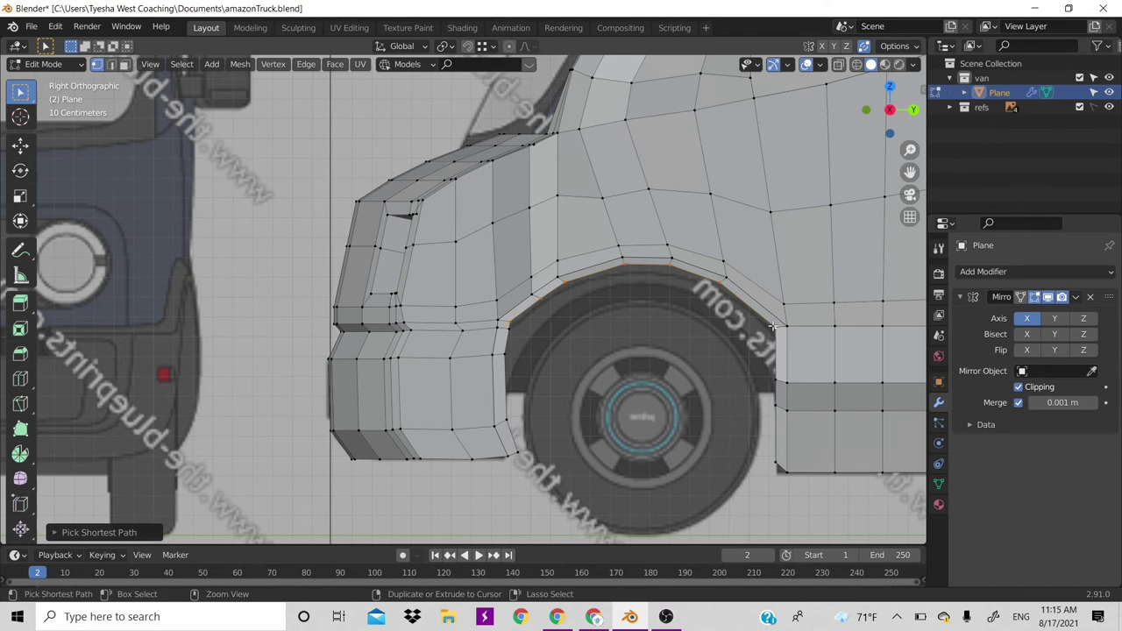
{"action": "key", "text": "g"}
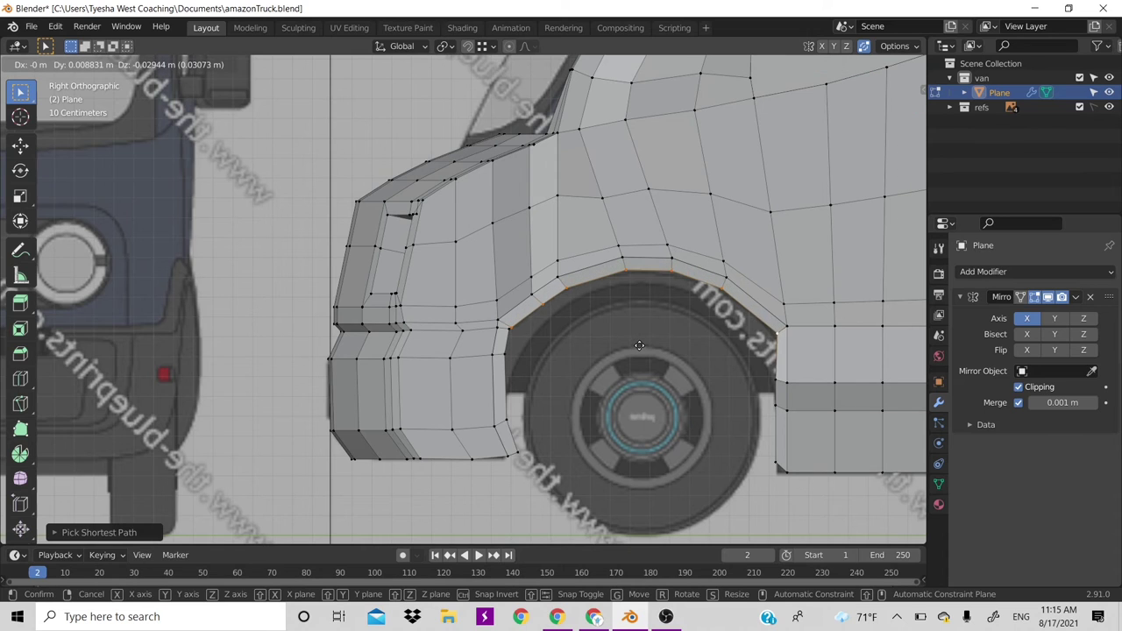
{"action": "left_click", "coordinate": [640, 343]}
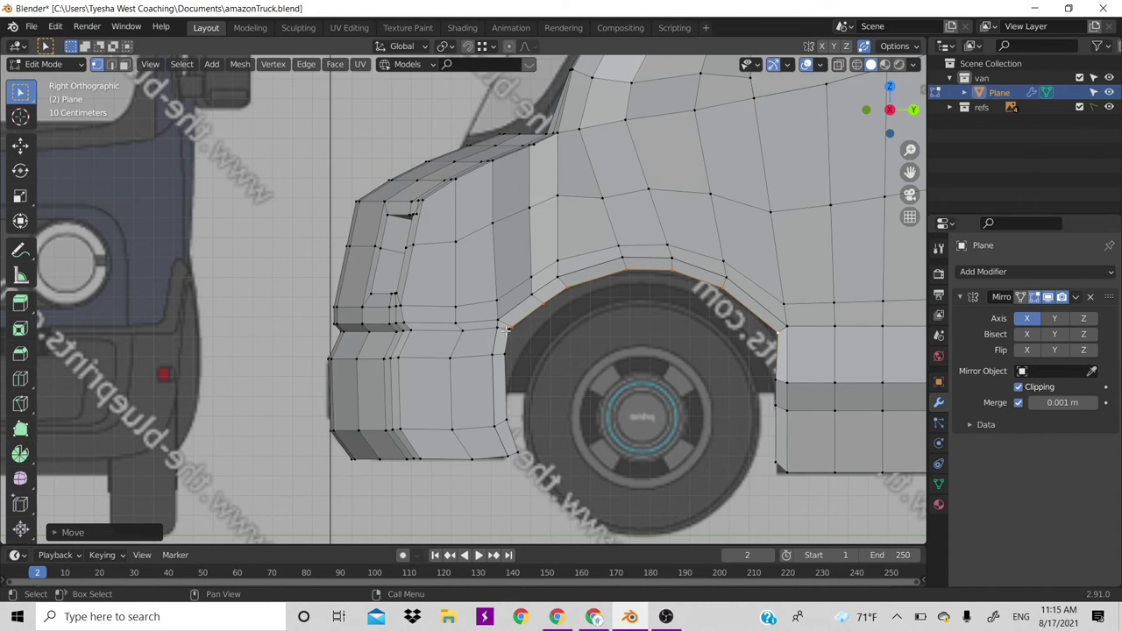
Reposition the front-side arch vertex and slide a rear-side vertex along Y
{"action": "left_click", "coordinate": [506, 329]}
{"action": "key", "text": "g"}
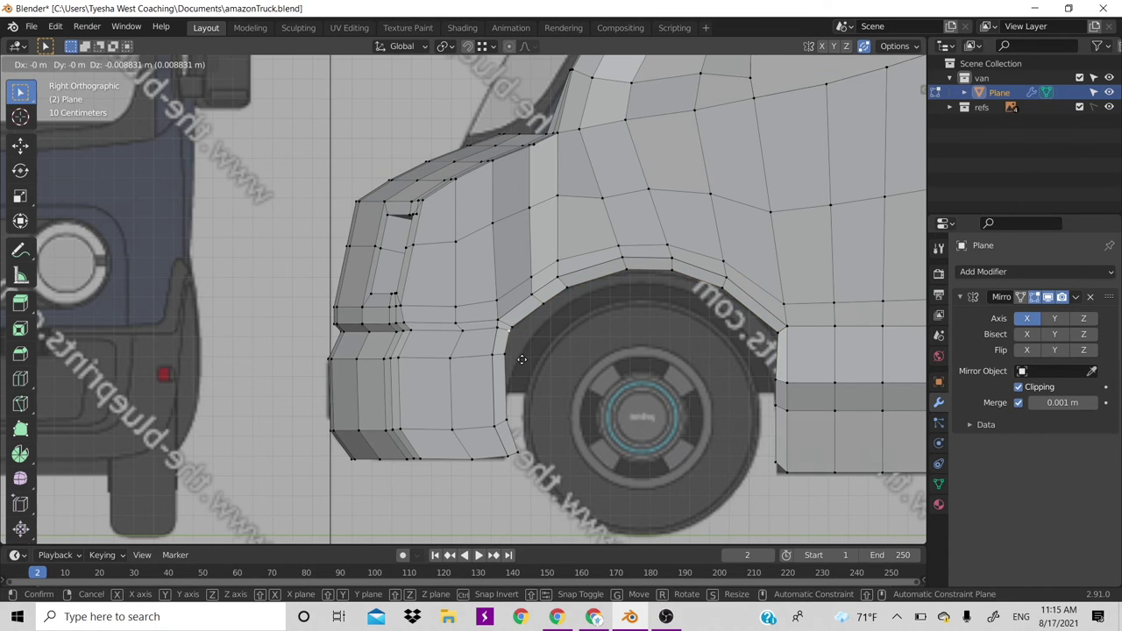
{"action": "left_click", "coordinate": [522, 360]}
{"action": "left_click", "coordinate": [778, 399]}
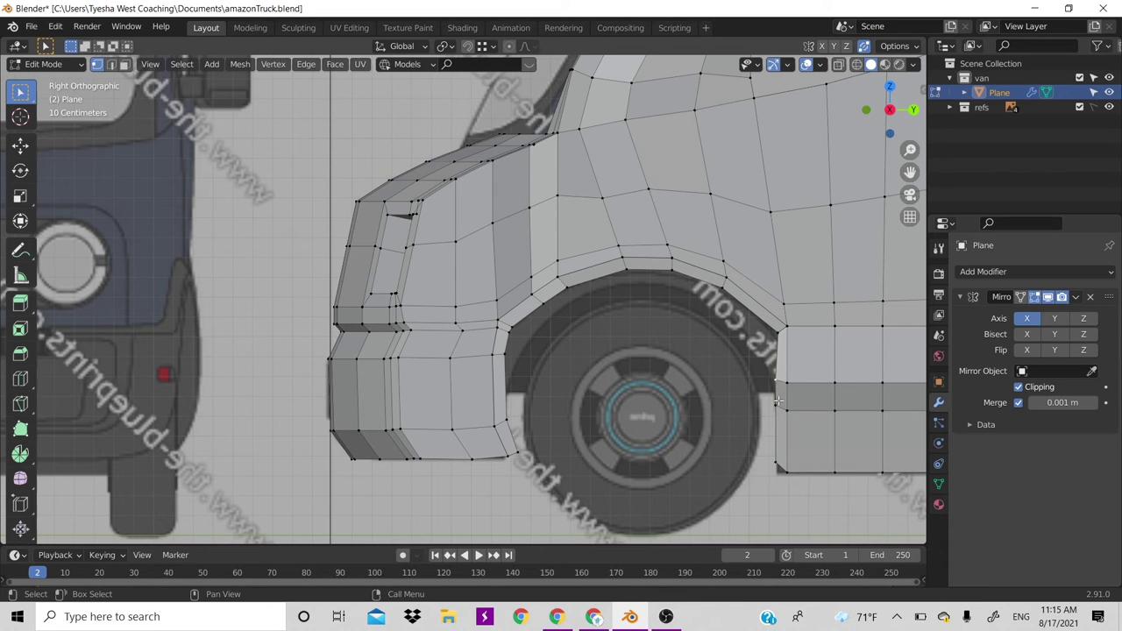
{"action": "key", "text": "g"}
{"action": "key", "text": "y"}
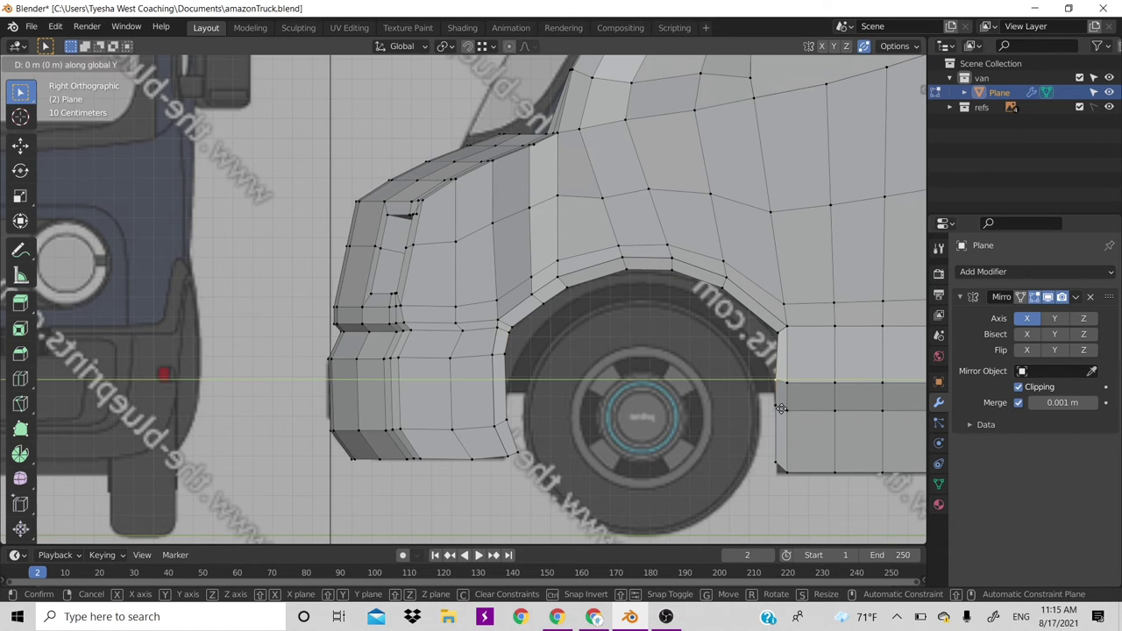
{"action": "left_click", "coordinate": [780, 408]}
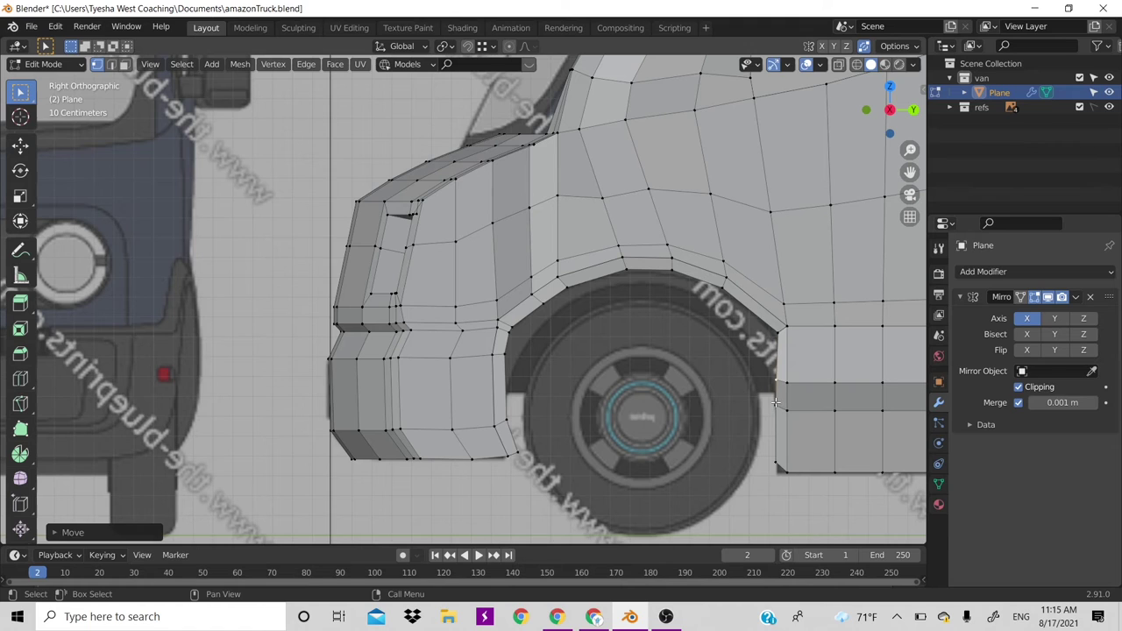
Nudge the arch's front lower vertex slightly along the Y axis
{"action": "left_click", "coordinate": [776, 402]}
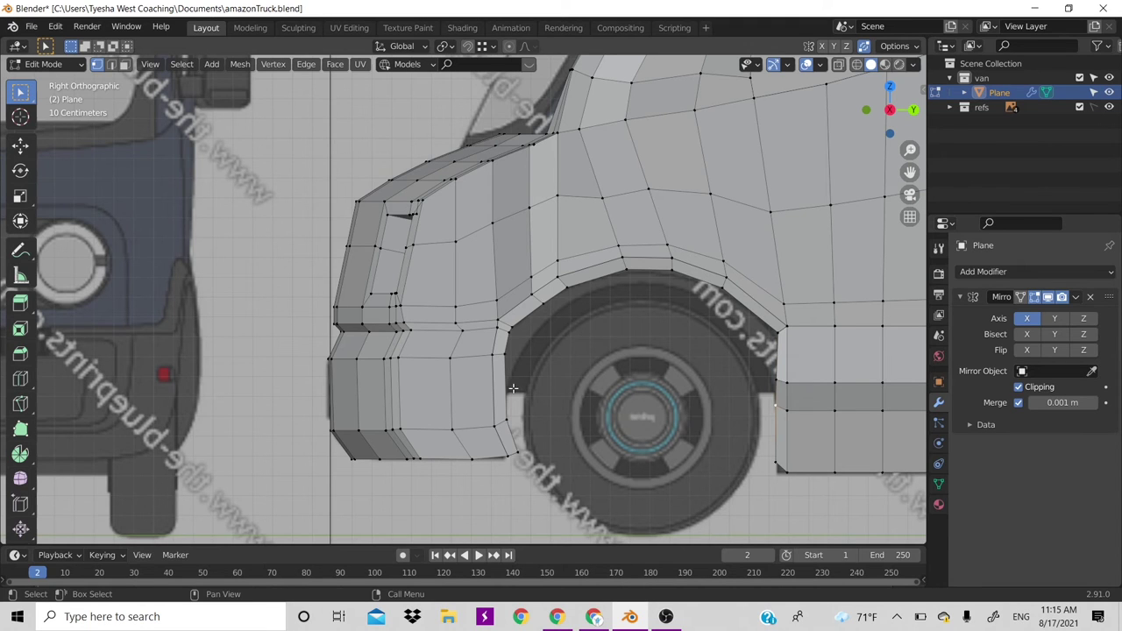
{"action": "key", "text": "ctrl"}
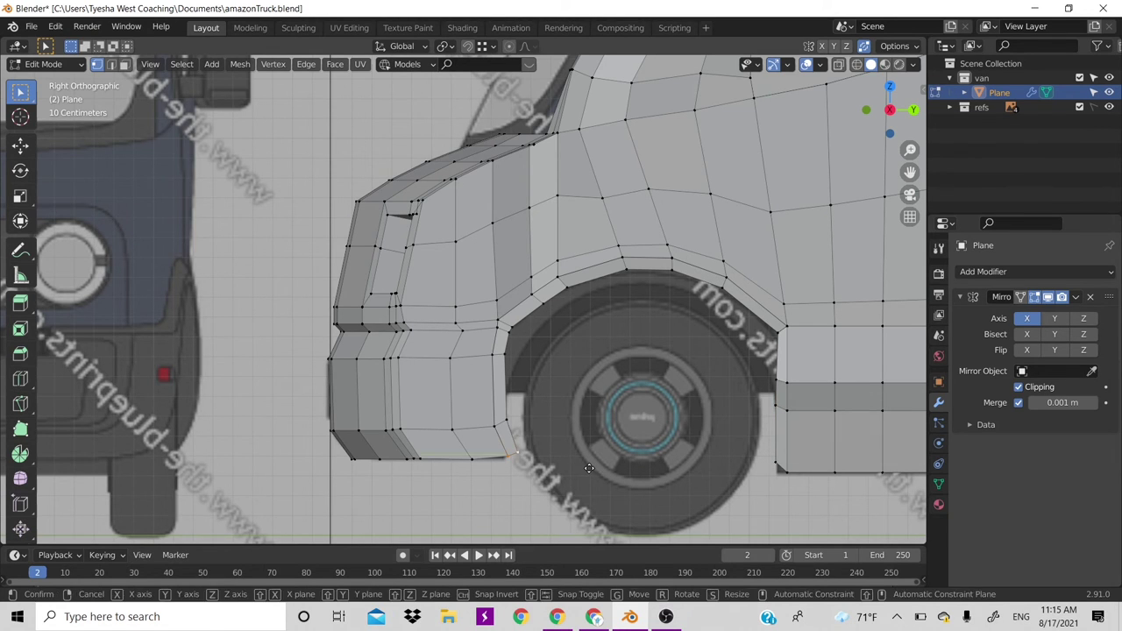
{"action": "key", "text": "g"}
{"action": "key", "text": "y"}
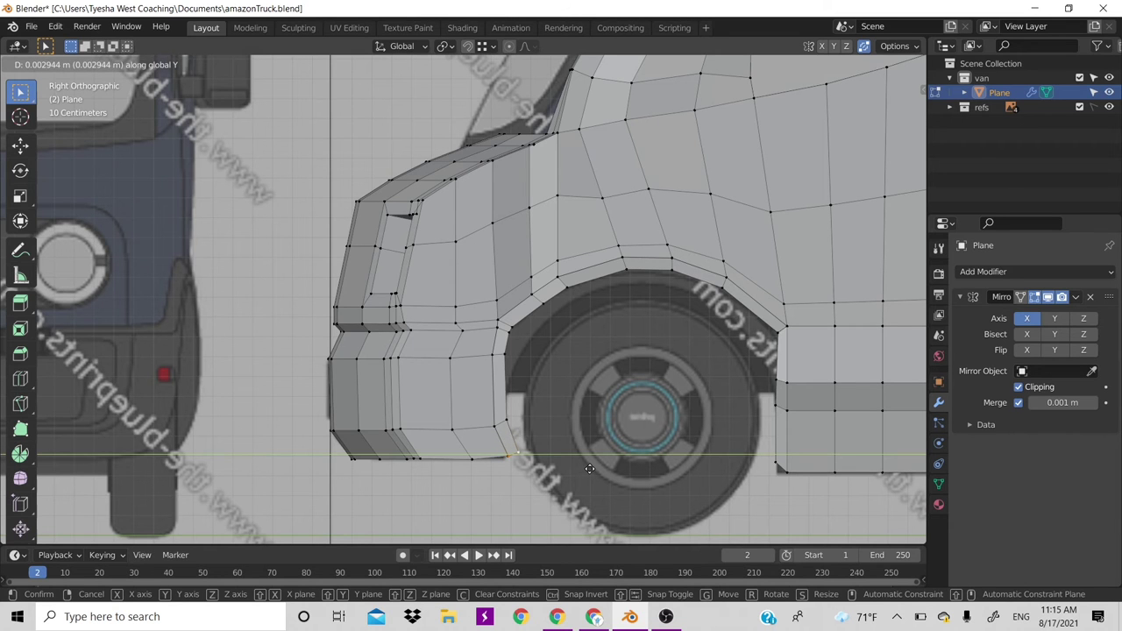
{"action": "left_click", "coordinate": [589, 469]}
Orbit into perspective and inspect the front wheel arch from the front corner, with and without X-ray
{"action": "scroll", "coordinate": [590, 396], "scroll_direction": "down", "scroll_amount": 3}
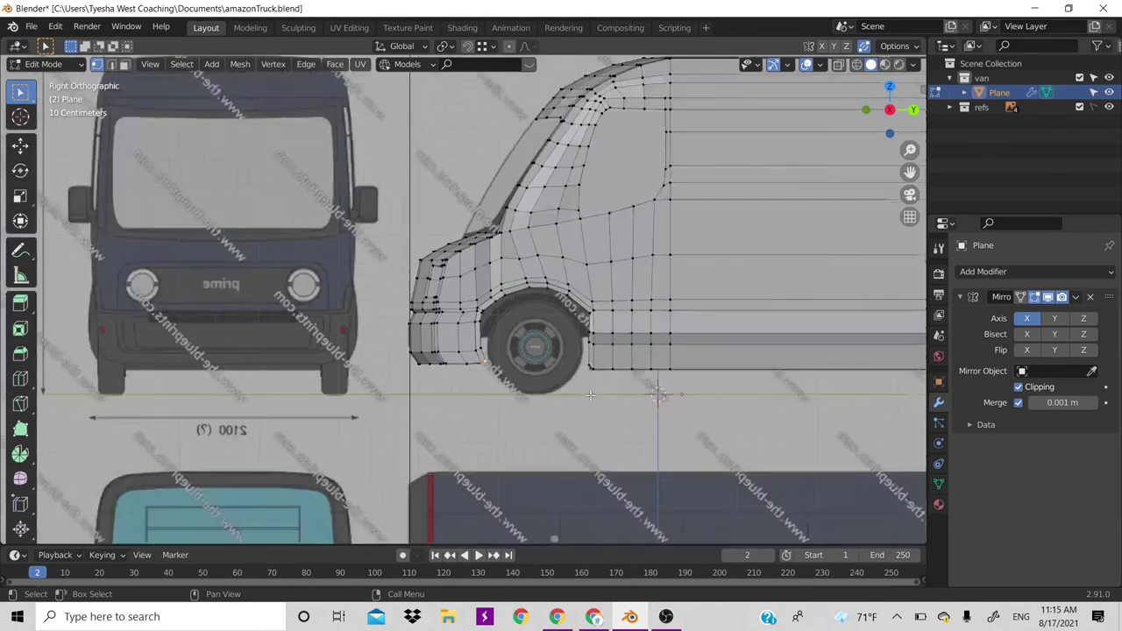
{"action": "scroll", "coordinate": [682, 411], "scroll_direction": "up", "scroll_amount": 2}
{"action": "scroll", "coordinate": [682, 411], "scroll_direction": "down", "scroll_amount": 3}
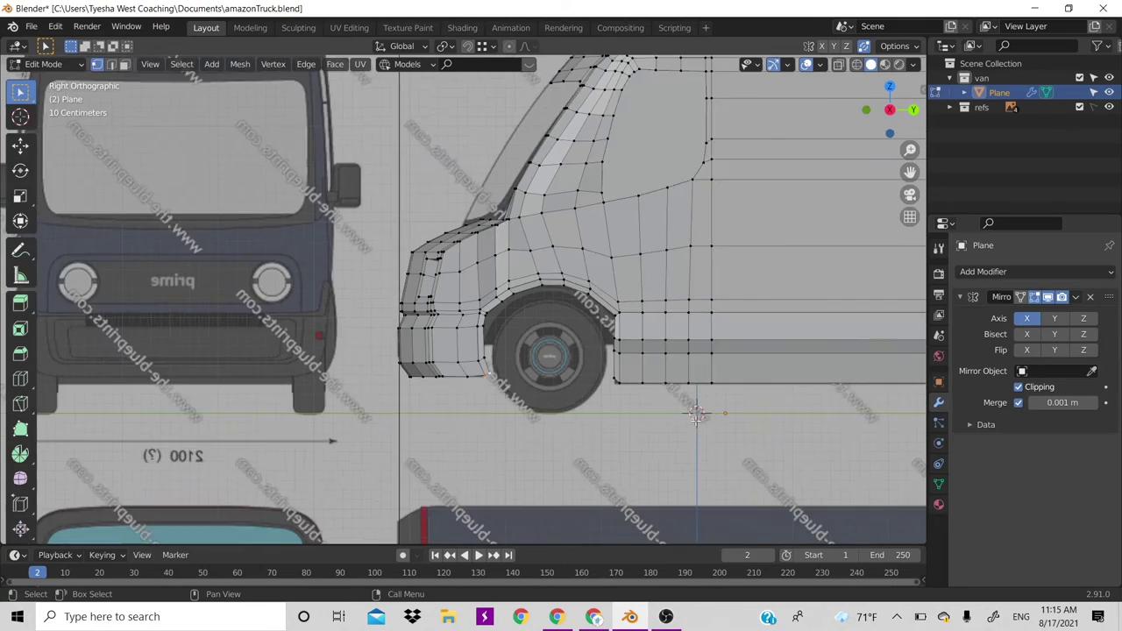
{"action": "scroll", "coordinate": [682, 410], "scroll_direction": "down", "scroll_amount": 1}
{"action": "left_click_drag", "start_coordinate": [905, 105], "coordinate": [635, 372]}
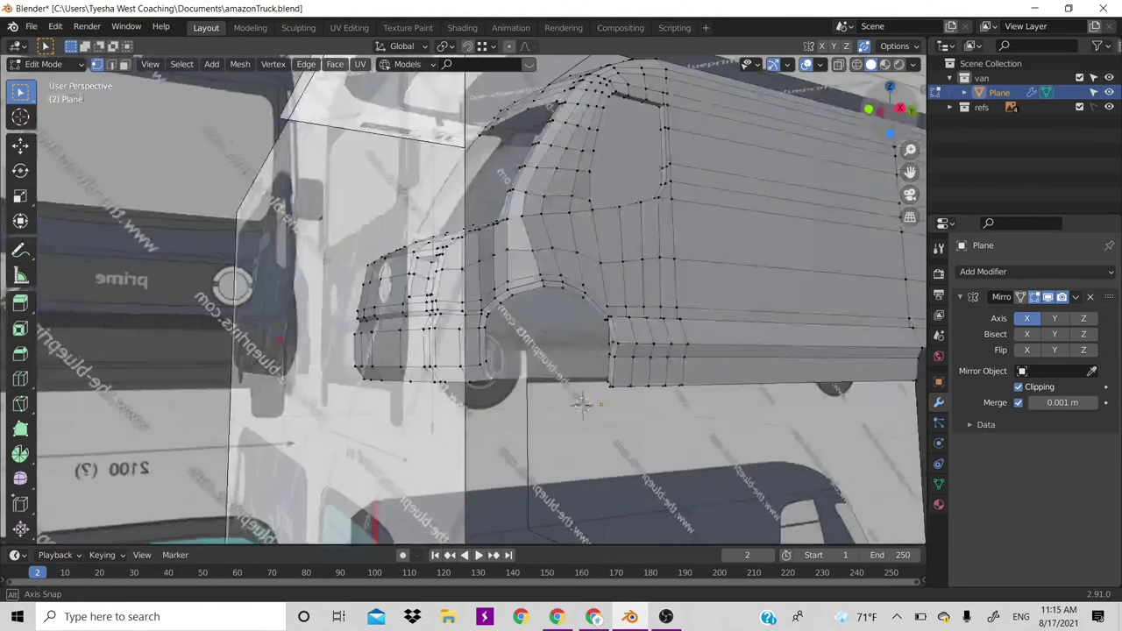
{"action": "scroll", "coordinate": [593, 379], "scroll_direction": "up", "scroll_amount": 2}
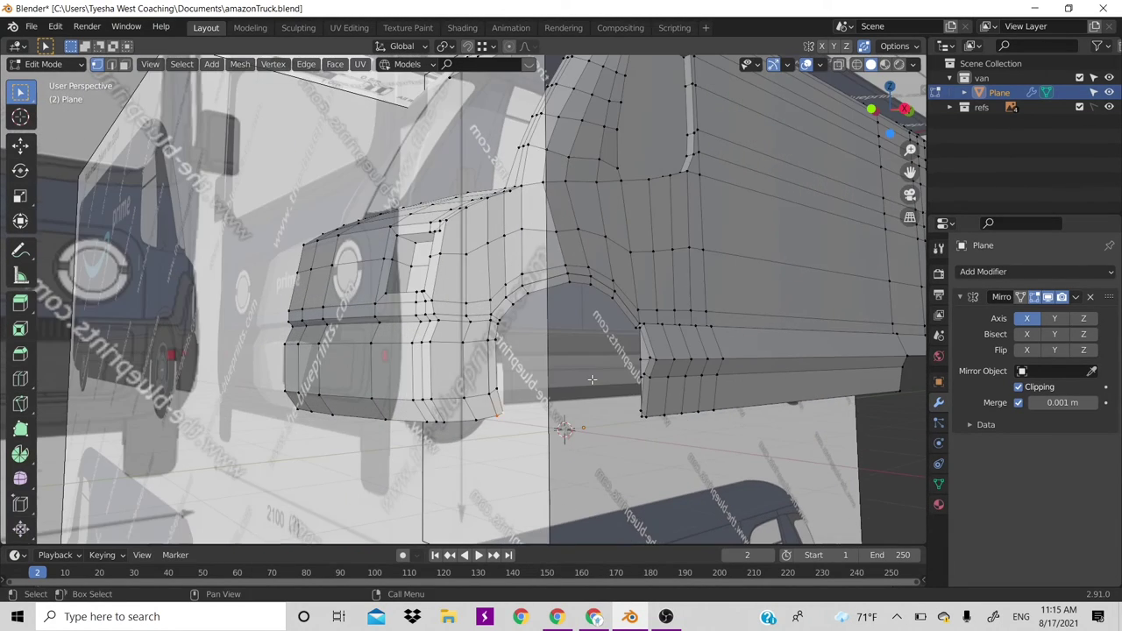
{"action": "key", "text": "alt+z"}
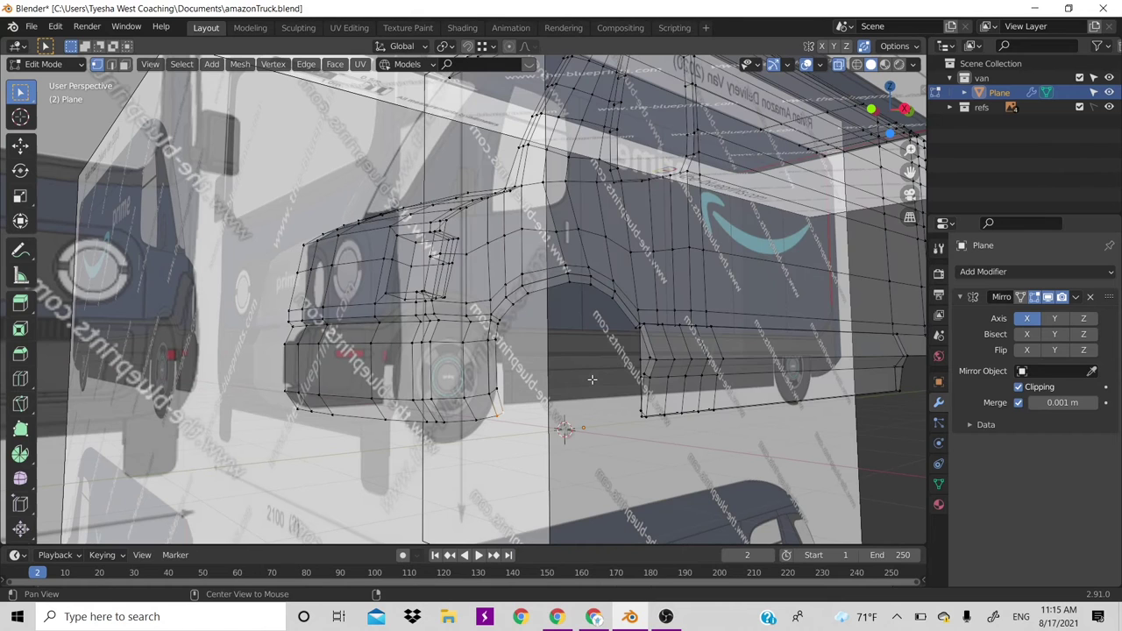
{"action": "key", "text": "alt+z"}
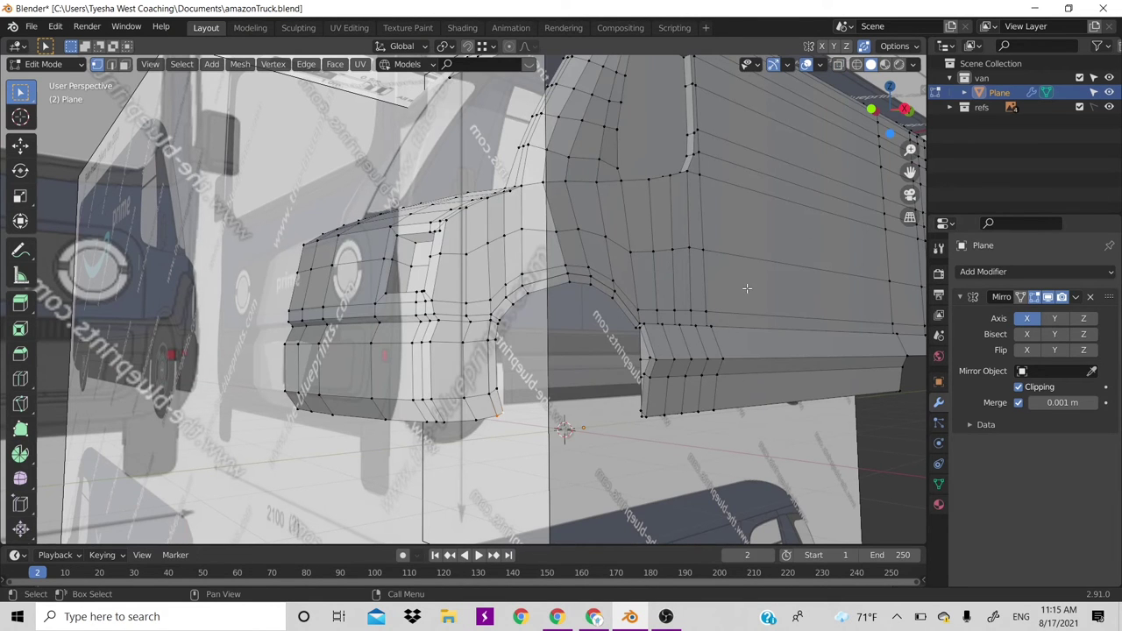
{"action": "key", "text": "Tab"}
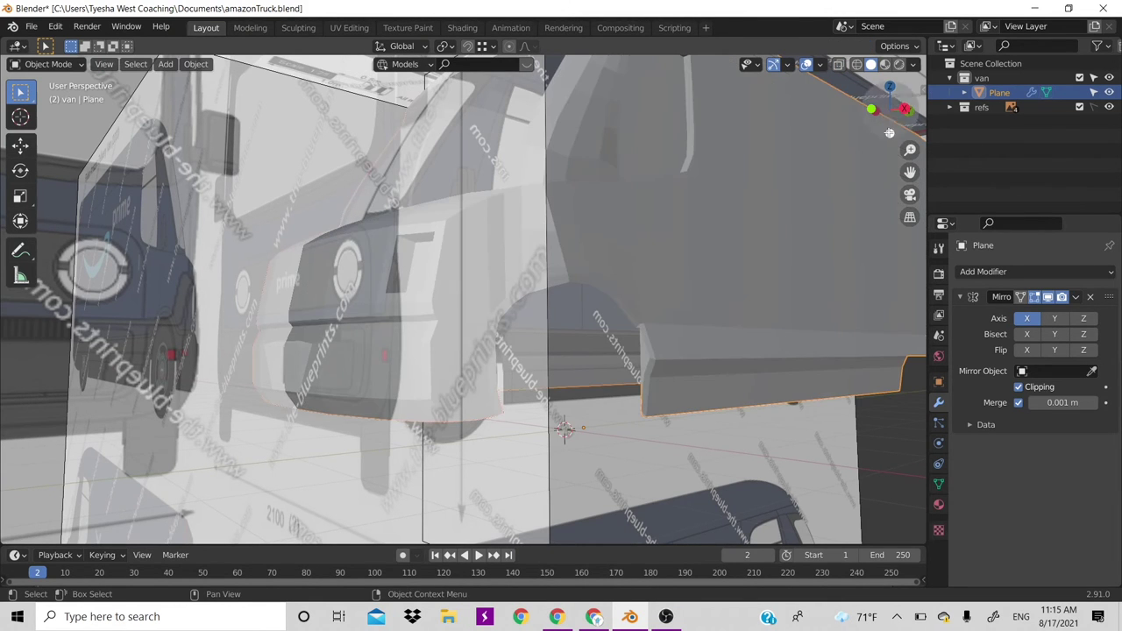
{"action": "left_click_drag", "start_coordinate": [887, 132], "coordinate": [803, 284]}
{"action": "key", "text": "Tab"}
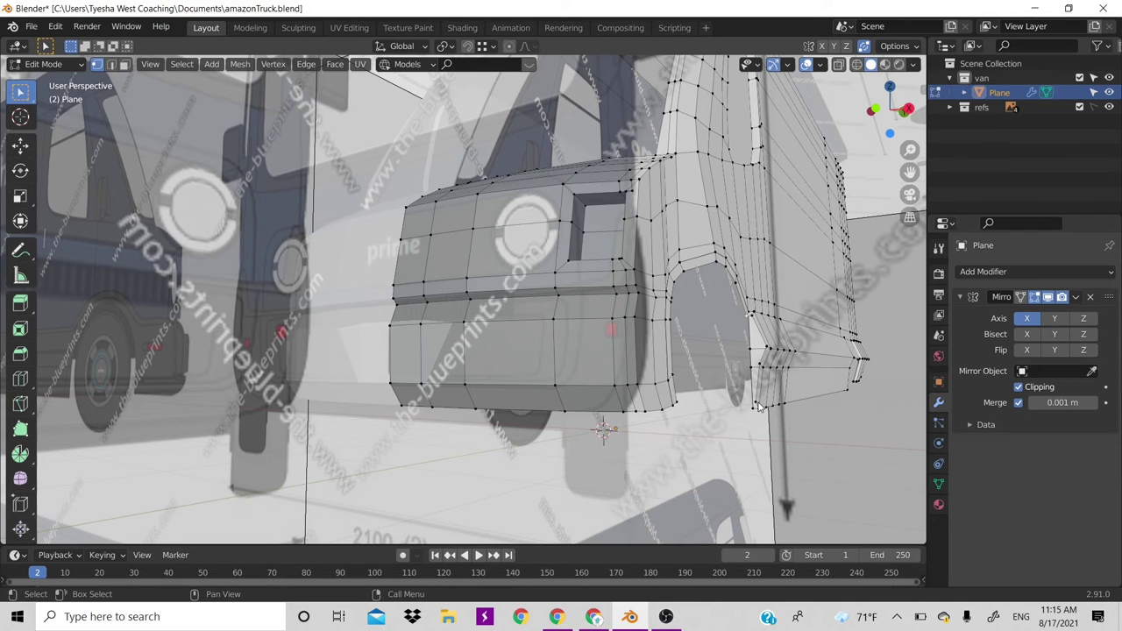
Re-enter Edit Mode and select the path around the wheel arch rim as edges
{"action": "key", "text": "Tab"}
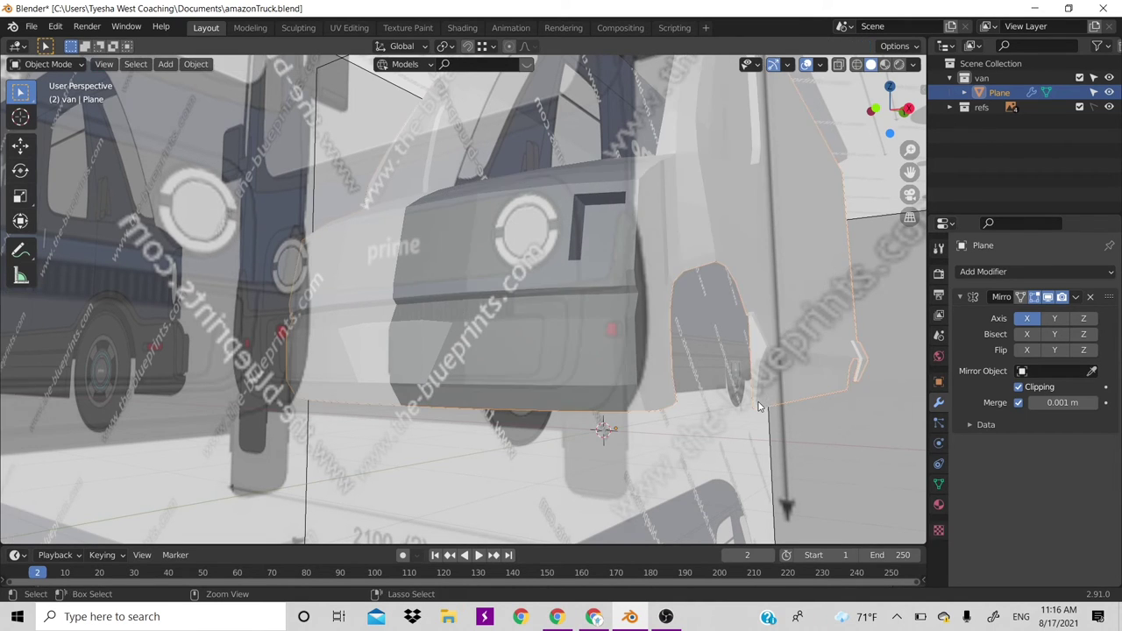
{"action": "key", "text": "Tab"}
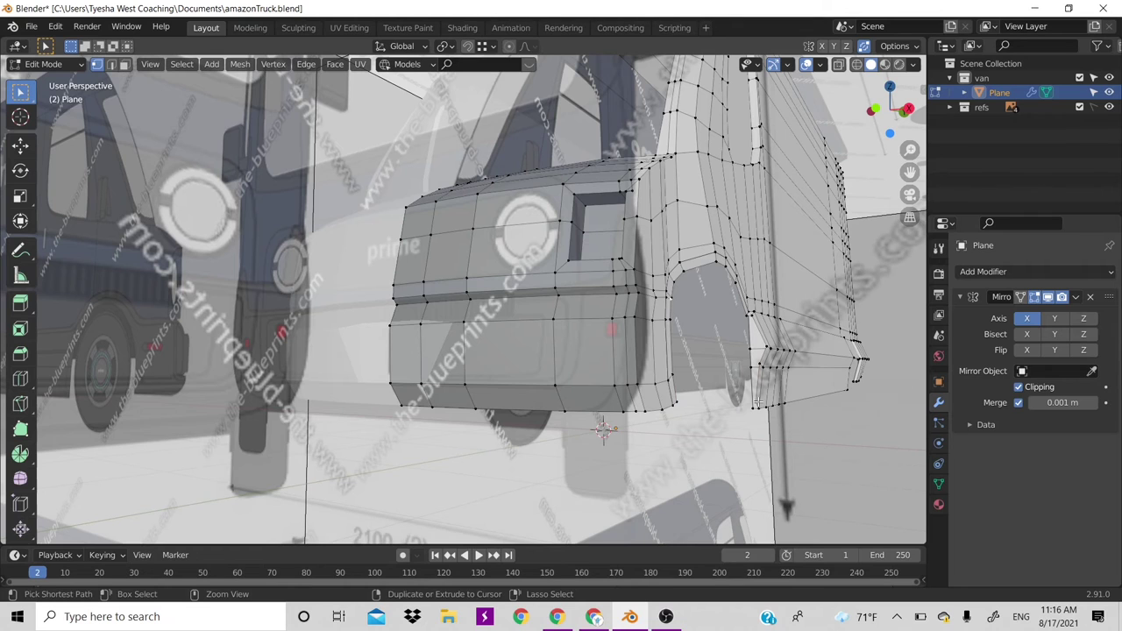
{"action": "left_click", "coordinate": [751, 314], "text": "ctrl"}
{"action": "key", "text": "2"}
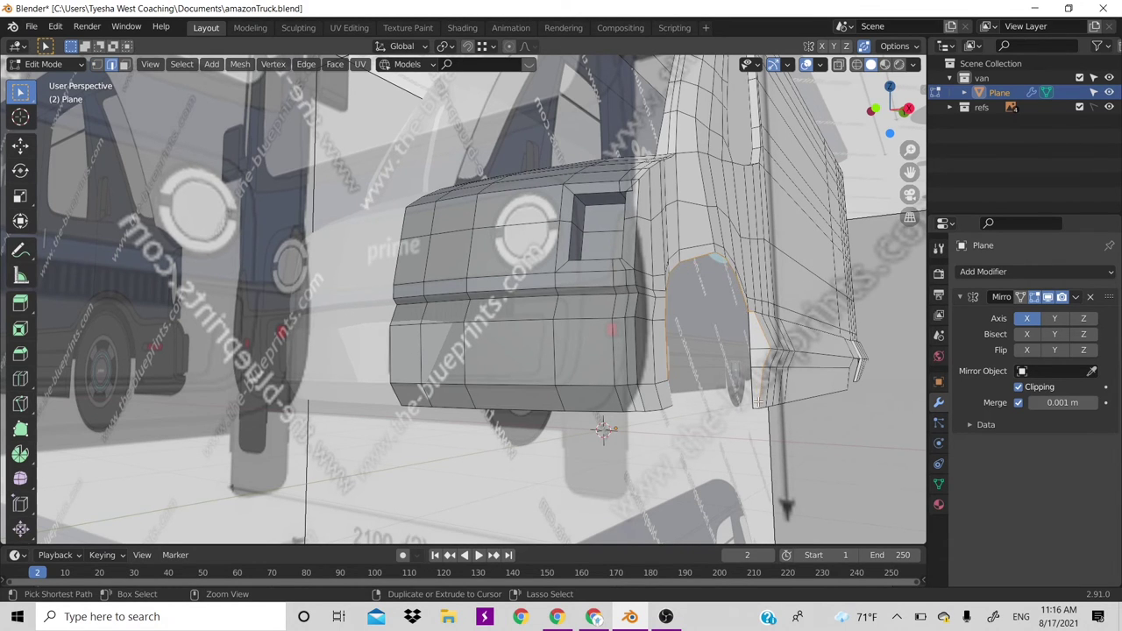
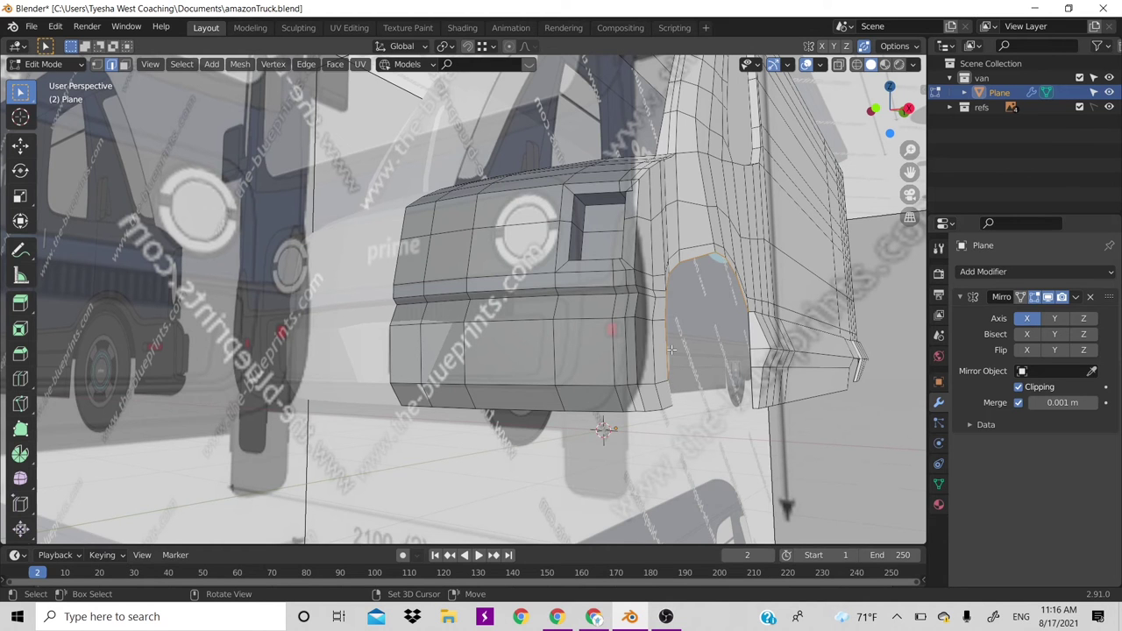
Orbit to the van's side to frame the front wheel arch, abandoning an early scale attempt
{"action": "middle_click_drag", "start_coordinate": [670, 349], "coordinate": [649, 318], "text": "alt"}
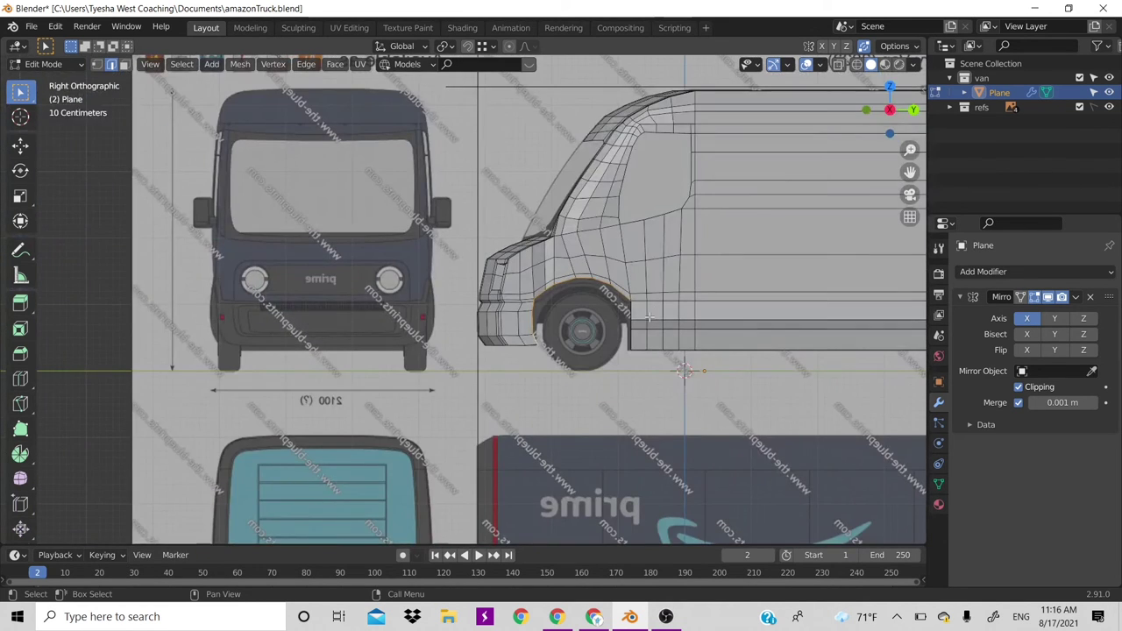
{"action": "scroll", "coordinate": [648, 317], "scroll_direction": "up", "scroll_amount": 2}
{"action": "scroll", "coordinate": [649, 317], "scroll_direction": "up", "scroll_amount": 1}
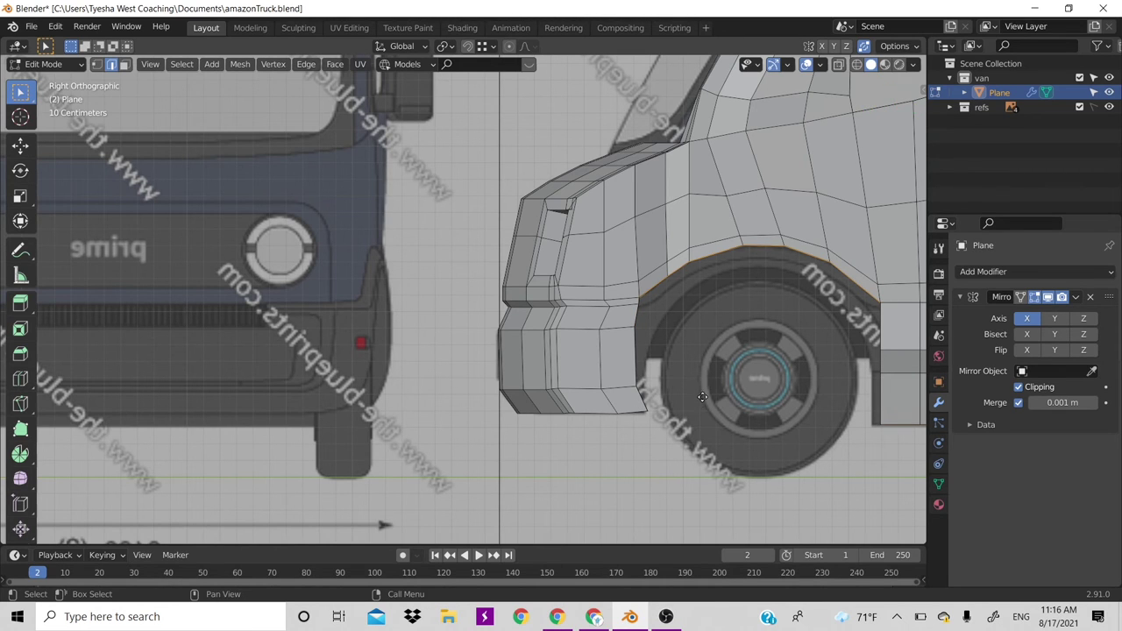
{"action": "key", "text": "g"}
{"action": "key", "text": "s"}
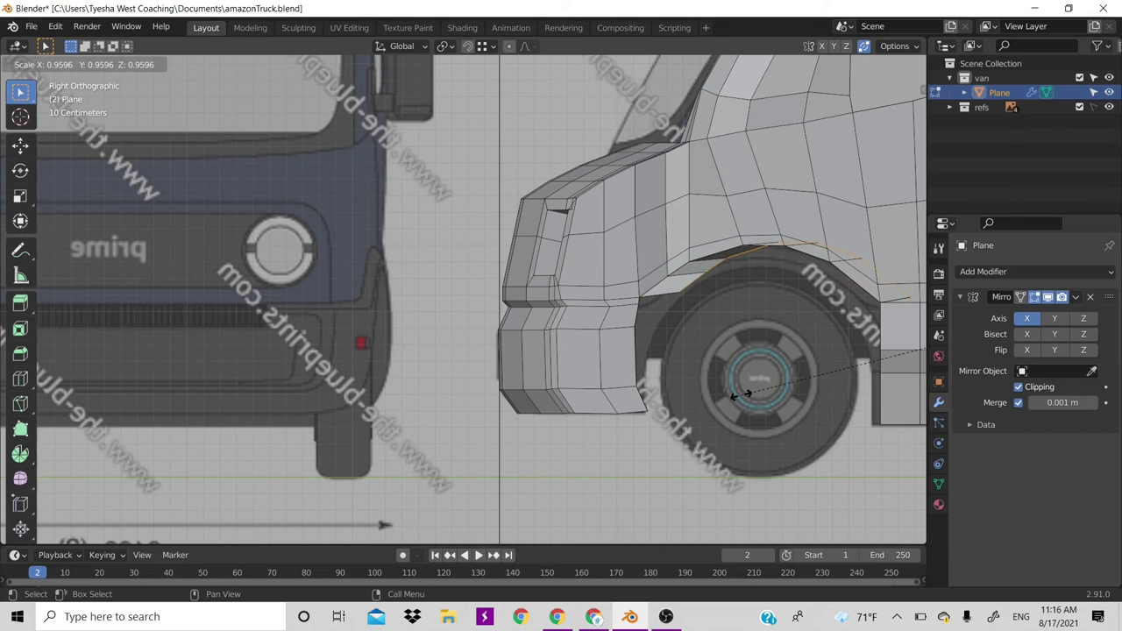
{"action": "right_click", "coordinate": [740, 395]}
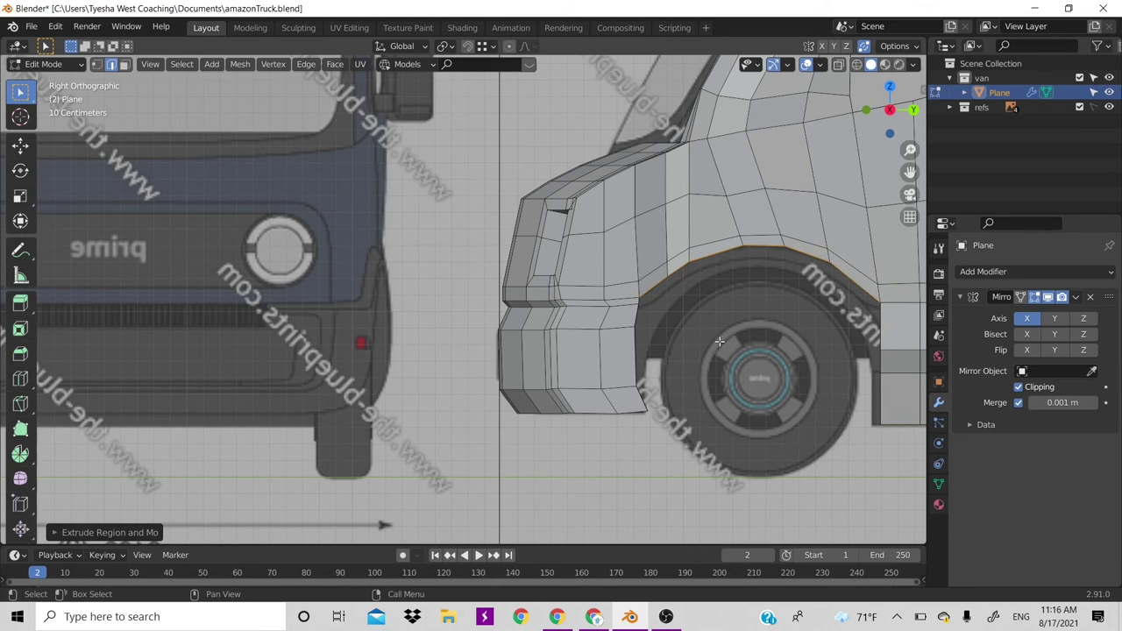
{"action": "scroll", "coordinate": [719, 341], "scroll_direction": "down", "scroll_amount": 3}
{"action": "scroll", "coordinate": [719, 341], "scroll_direction": "down", "scroll_amount": 3}
{"action": "scroll", "coordinate": [719, 341], "scroll_direction": "down", "scroll_amount": 2}
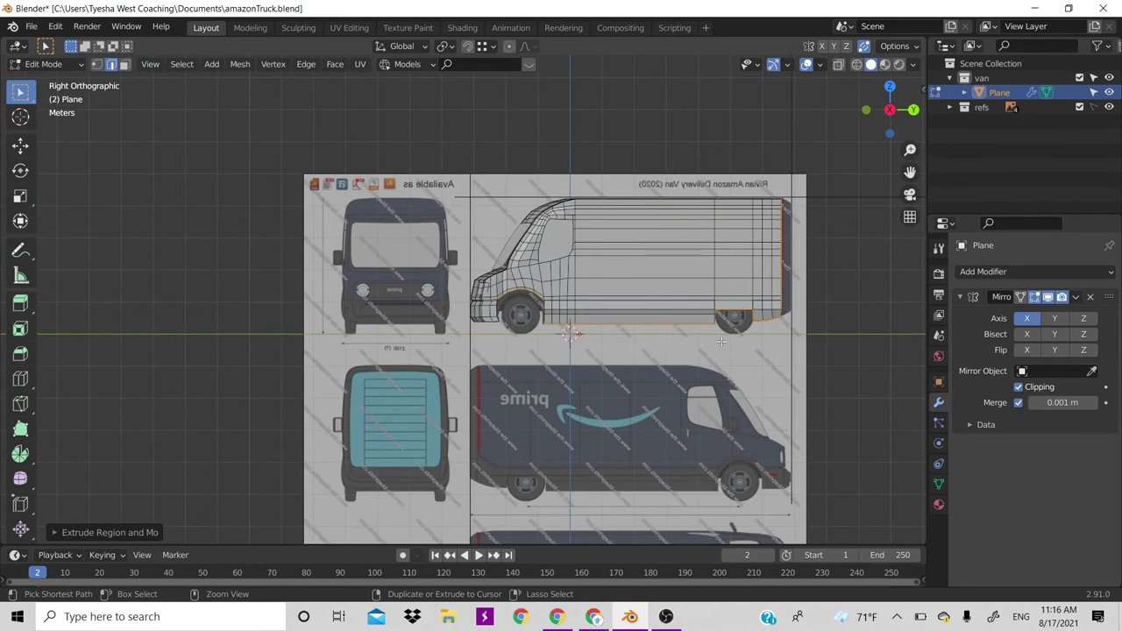
{"action": "scroll", "coordinate": [721, 341], "scroll_direction": "up", "scroll_amount": 5}
{"action": "scroll", "coordinate": [721, 341], "scroll_direction": "up", "scroll_amount": 4}
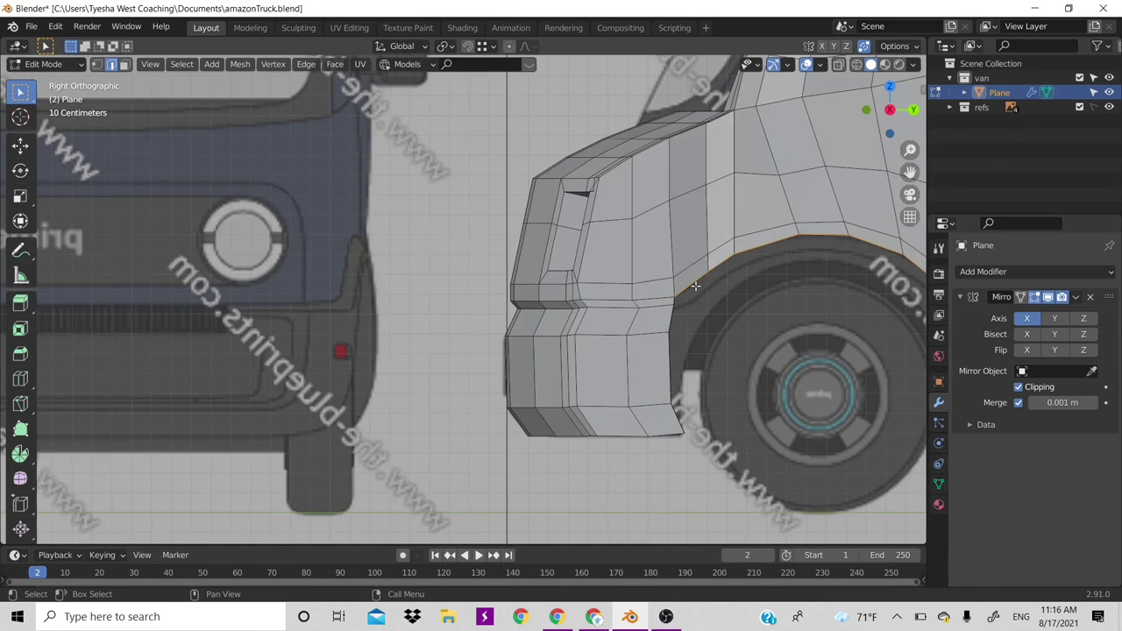
{"action": "middle_click_drag", "start_coordinate": [701, 290], "coordinate": [438, 368], "text": "shift"}
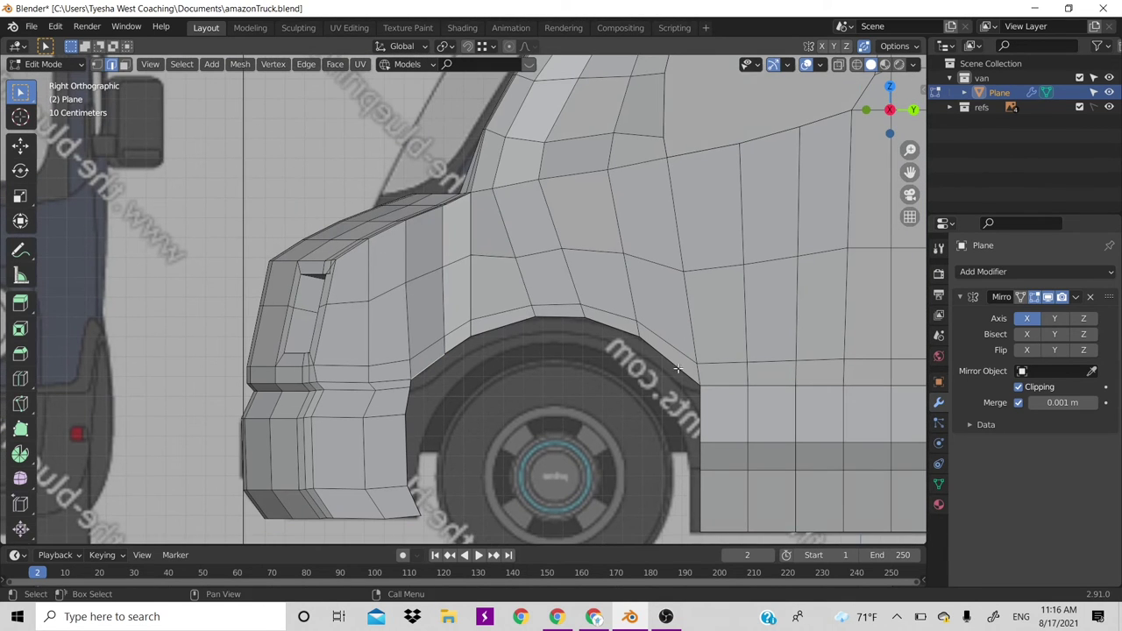
Select the wheel-arch edge path and scale it down toward the wheel
{"action": "left_click", "coordinate": [678, 369], "text": "ctrl"}
{"action": "scroll", "coordinate": [678, 369], "scroll_direction": "down", "scroll_amount": 1}
{"action": "scroll", "coordinate": [617, 477], "scroll_direction": "down", "scroll_amount": 3}
{"action": "scroll", "coordinate": [617, 477], "scroll_direction": "down", "scroll_amount": 2}
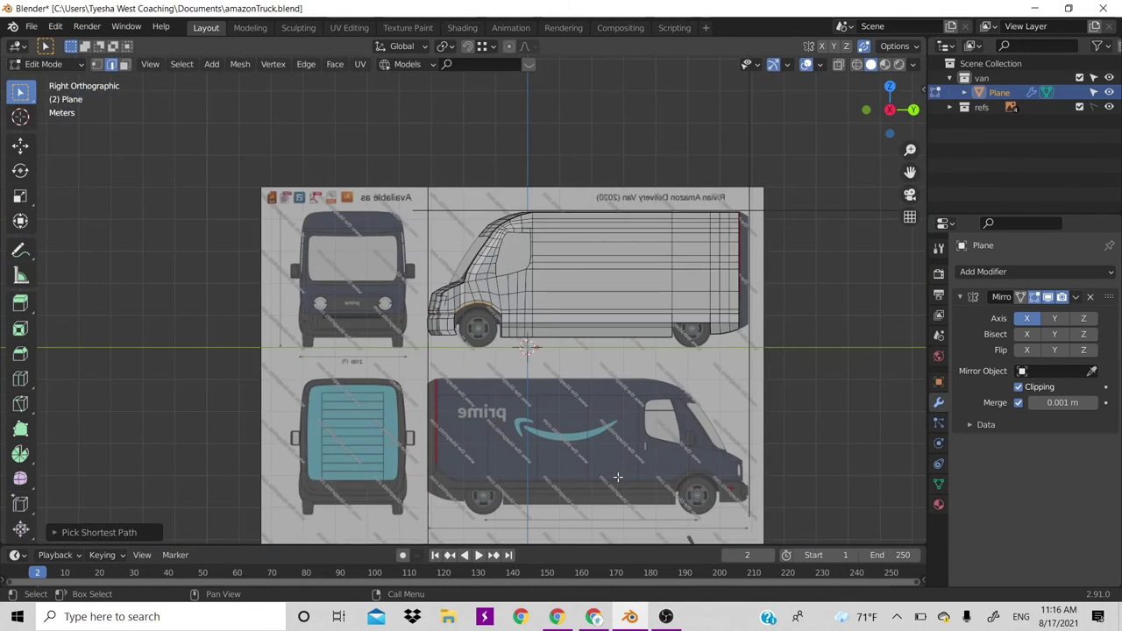
{"action": "scroll", "coordinate": [617, 477], "scroll_direction": "up", "scroll_amount": 4}
{"action": "scroll", "coordinate": [681, 448], "scroll_direction": "up", "scroll_amount": 5}
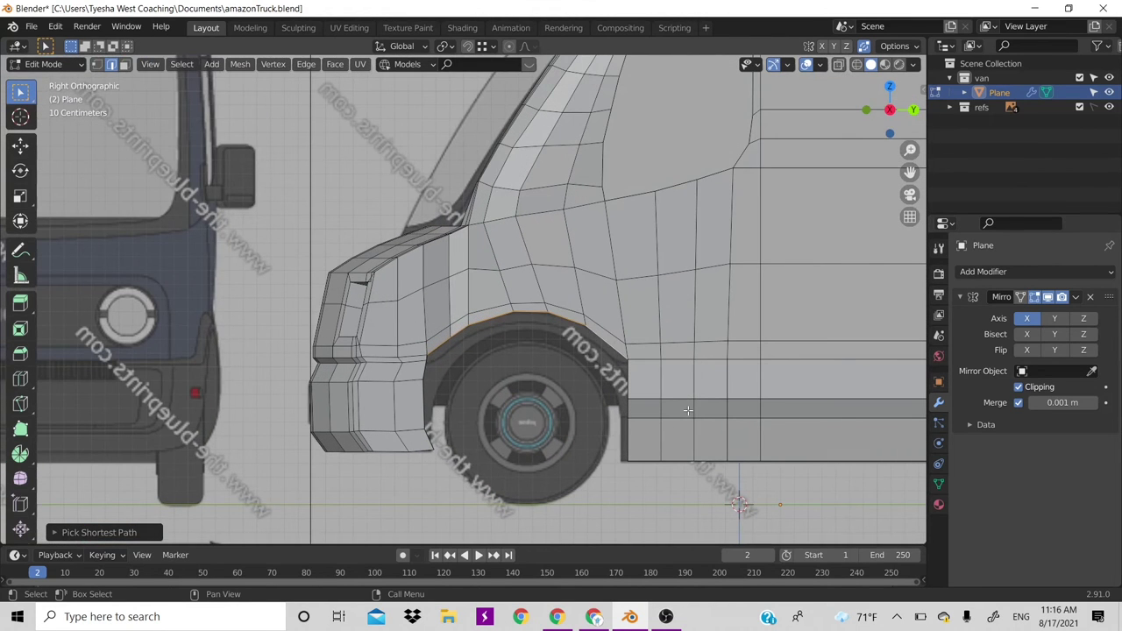
{"action": "key", "text": "s"}
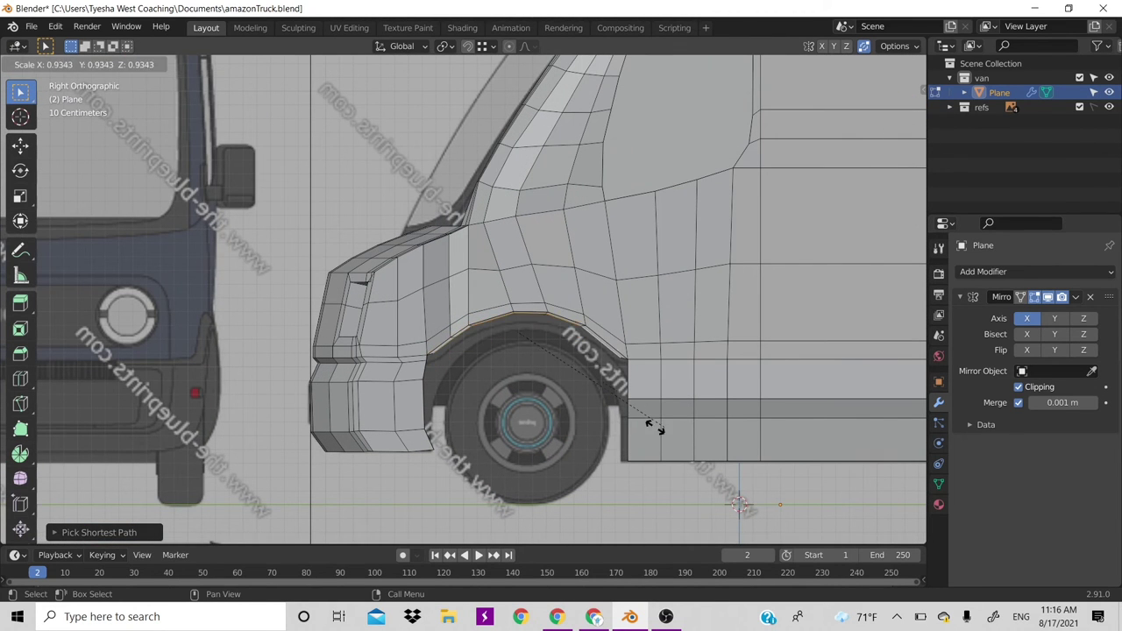
{"action": "left_click", "coordinate": [662, 426]}
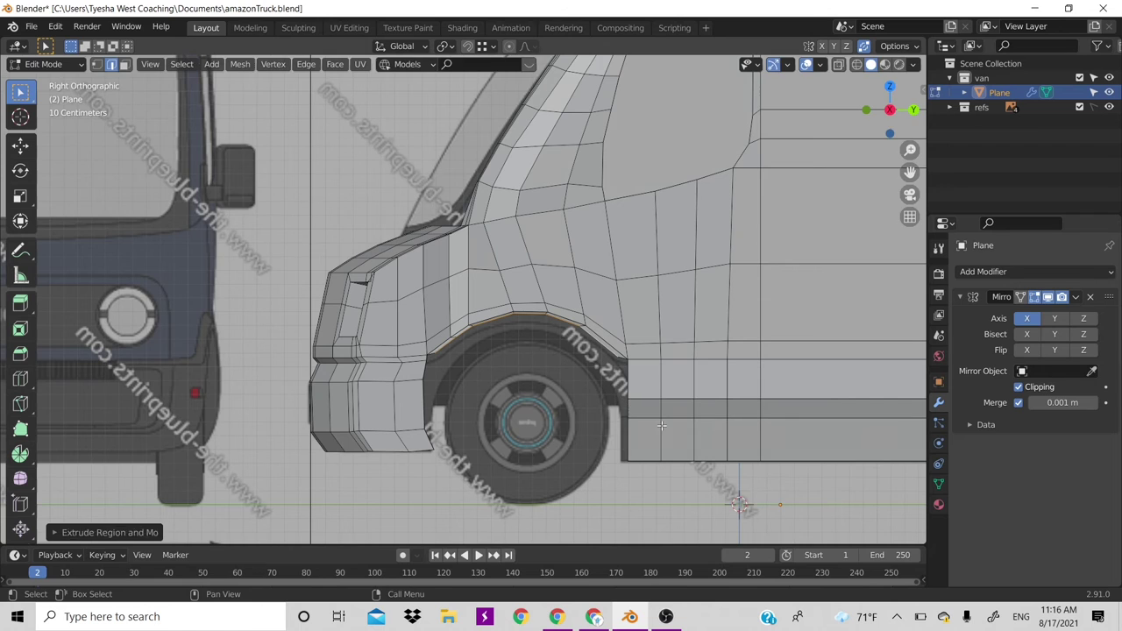
Reselect the wheel-arch edges and move them into place around the wheel
{"action": "left_click", "coordinate": [662, 425], "text": "alt"}
{"action": "key", "text": "g"}
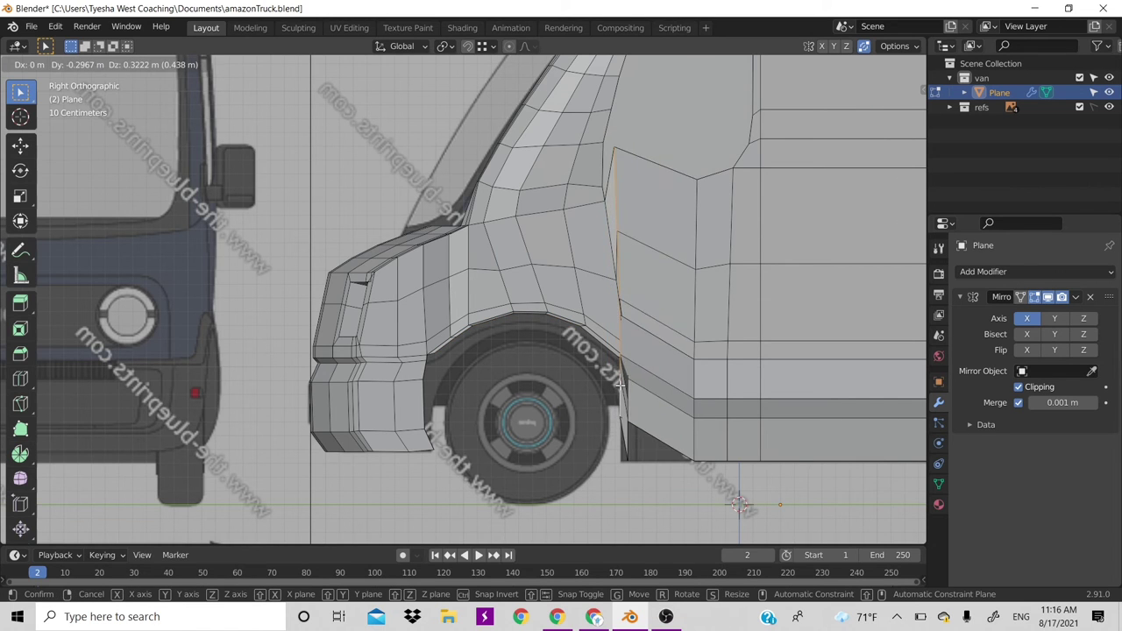
{"action": "right_click", "coordinate": [620, 384]}
{"action": "left_click", "coordinate": [591, 342]}
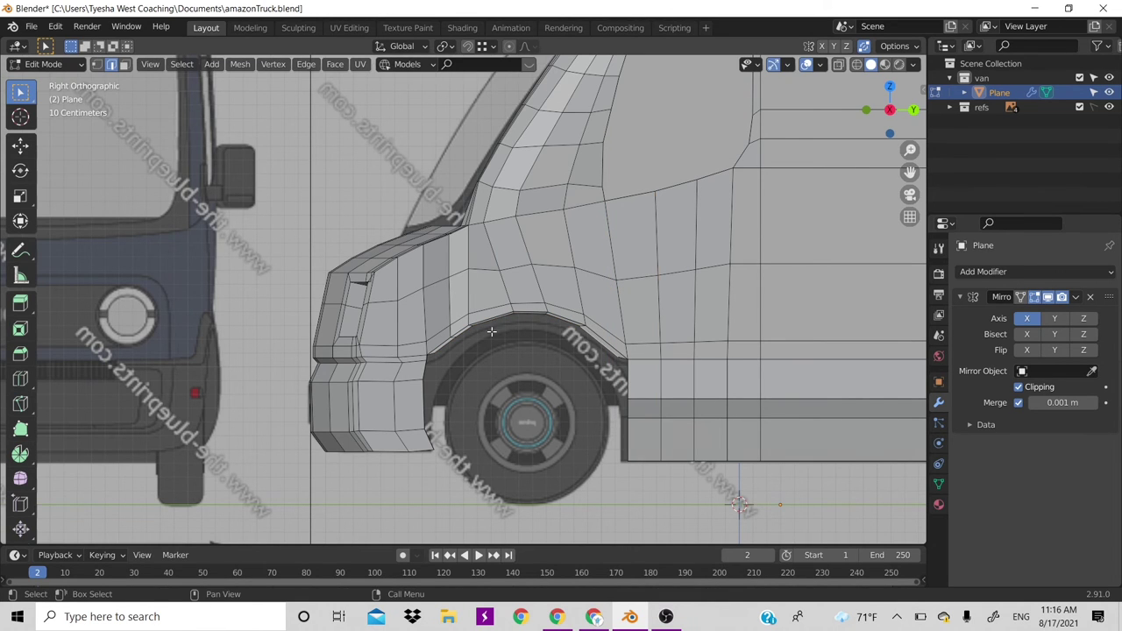
{"action": "left_click", "coordinate": [460, 338], "text": "ctrl"}
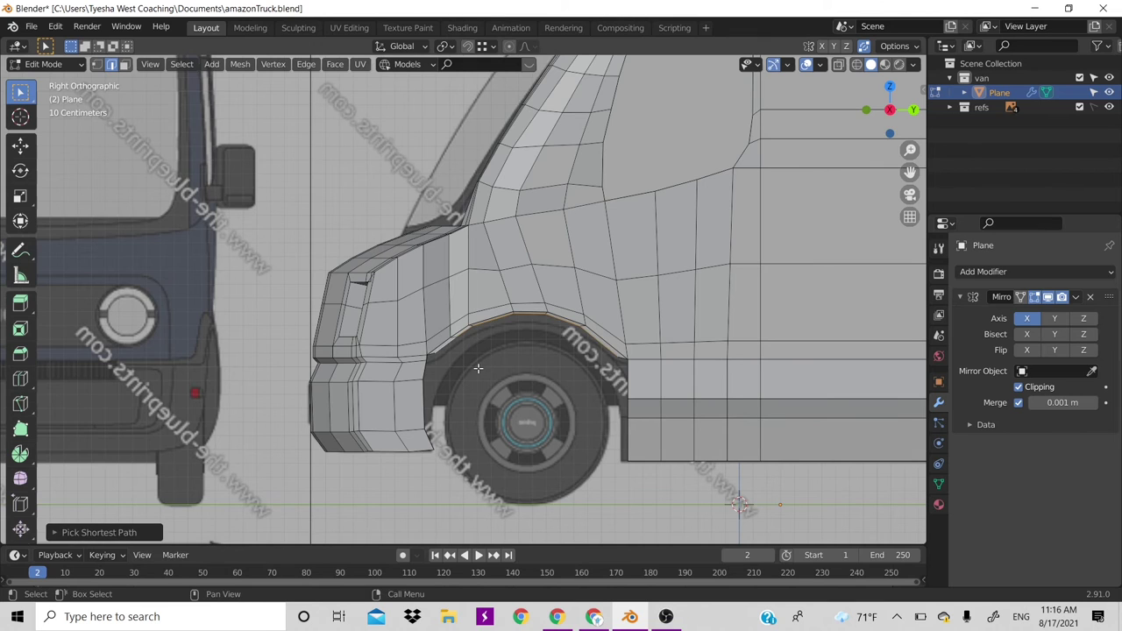
{"action": "key", "text": "g"}
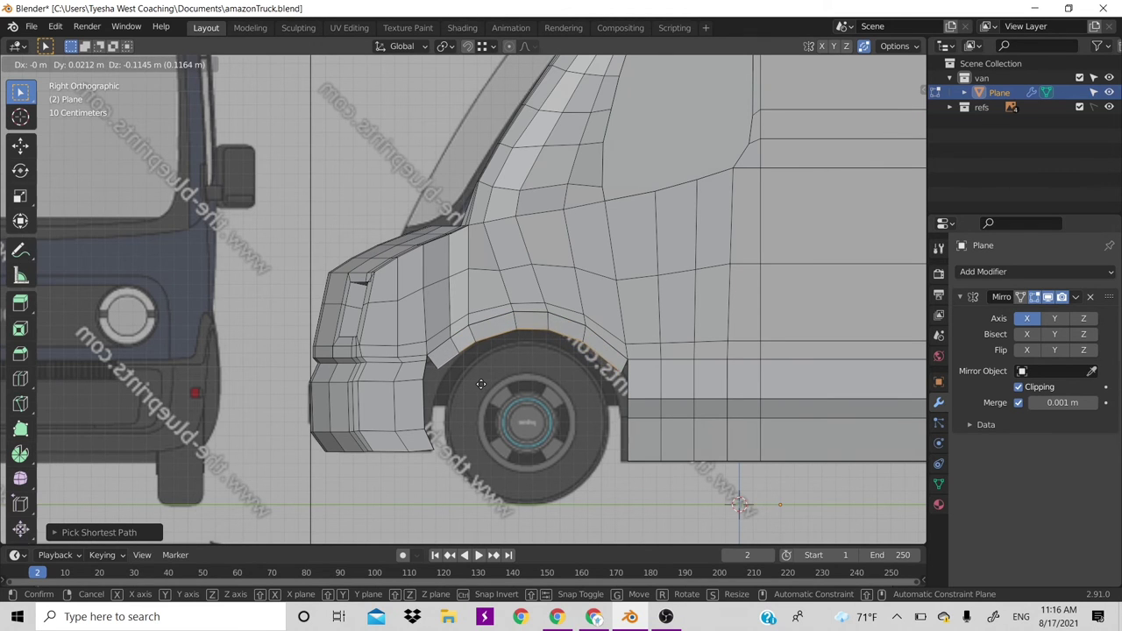
{"action": "left_click", "coordinate": [478, 384]}
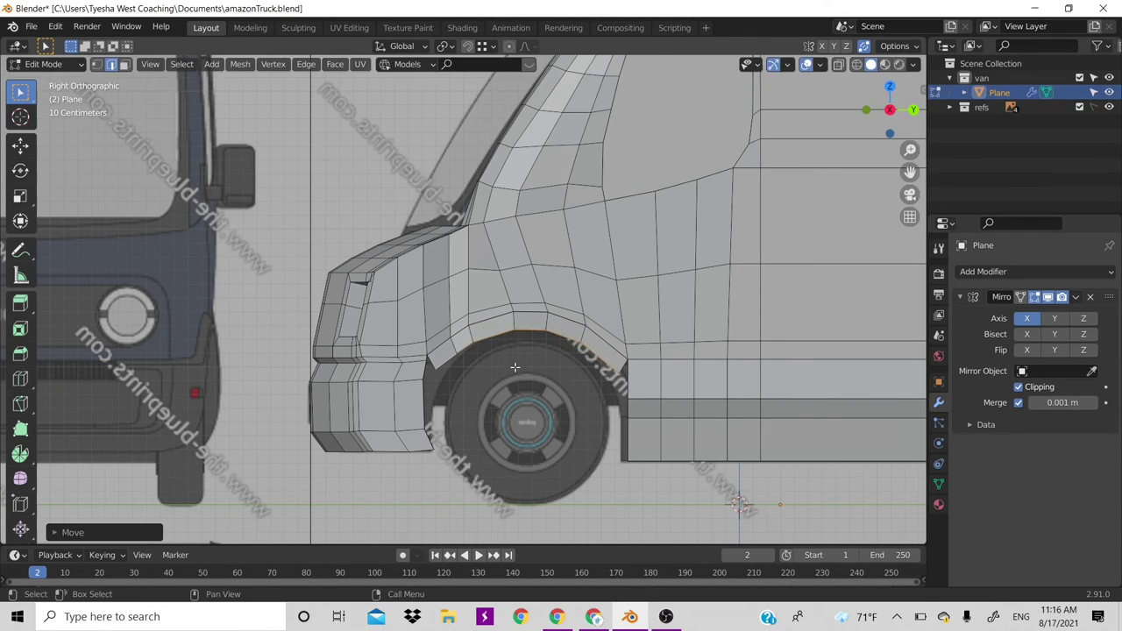
In vertex select, move four wheel-arch vertices onto the wheel outline
{"action": "key", "text": "alt+a"}
{"action": "key", "text": "1"}
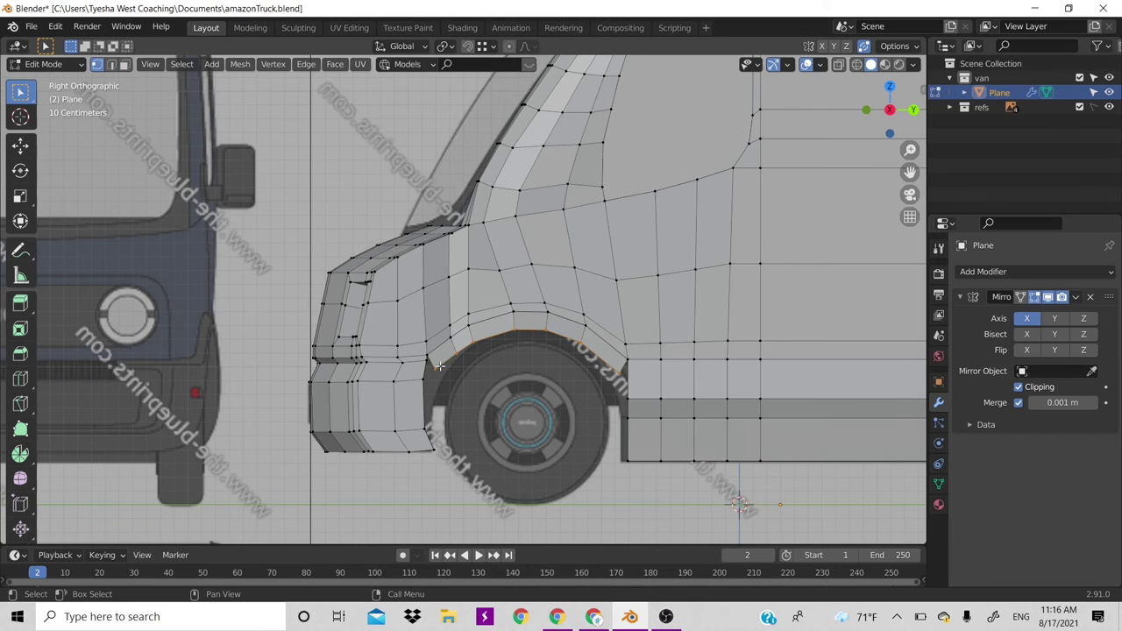
{"action": "key", "text": "g"}
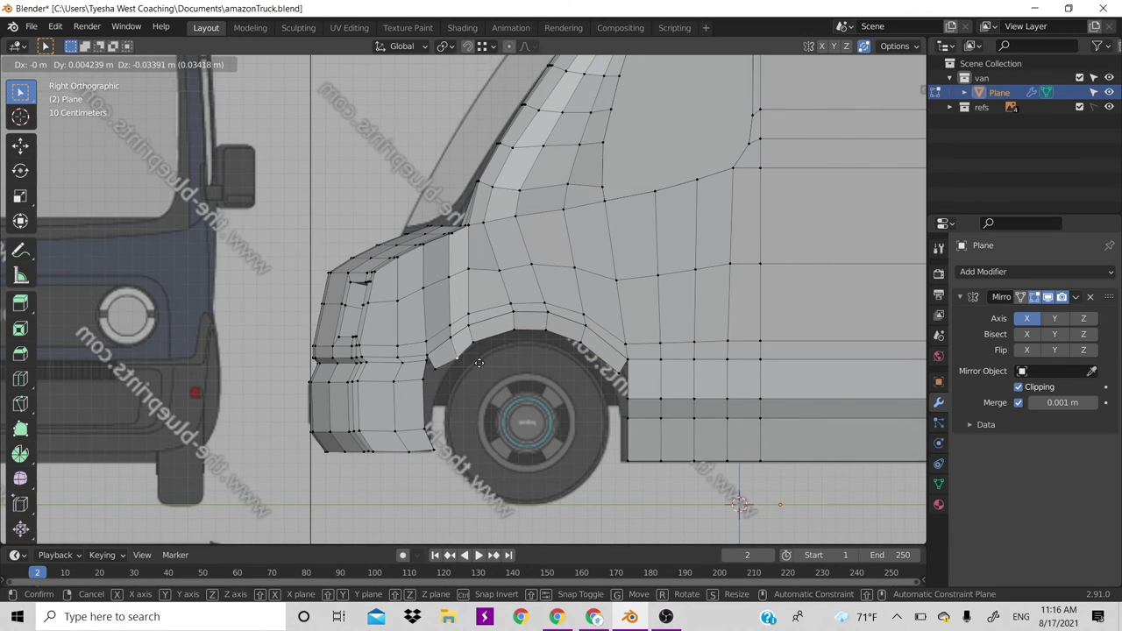
{"action": "left_click", "coordinate": [478, 362]}
{"action": "key", "text": "g"}
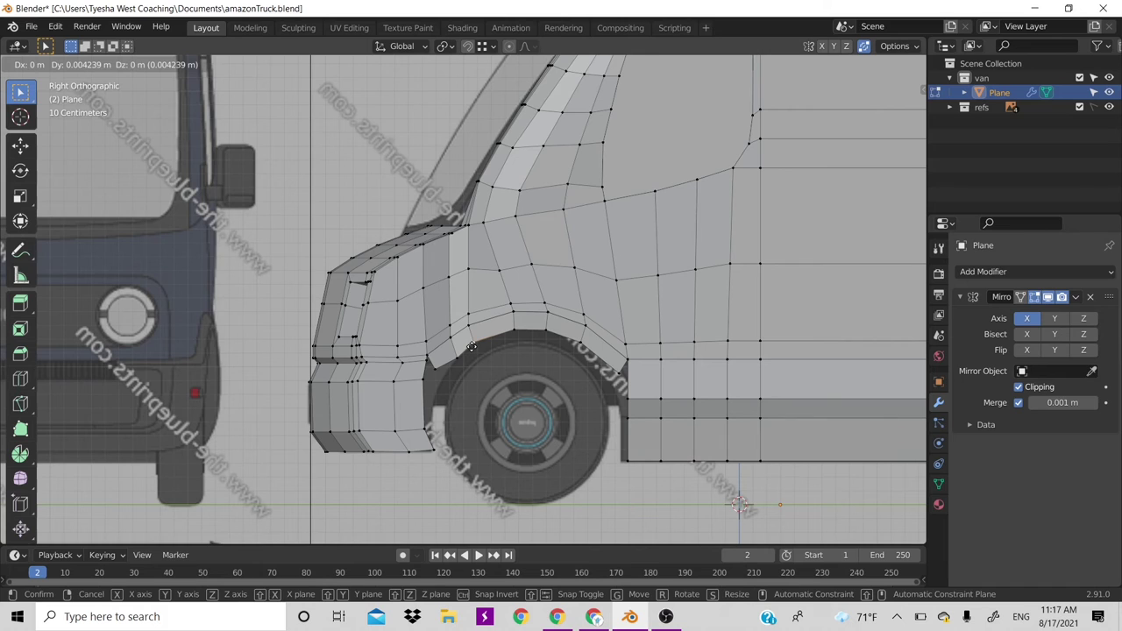
{"action": "left_click", "coordinate": [472, 347]}
{"action": "key", "text": "g"}
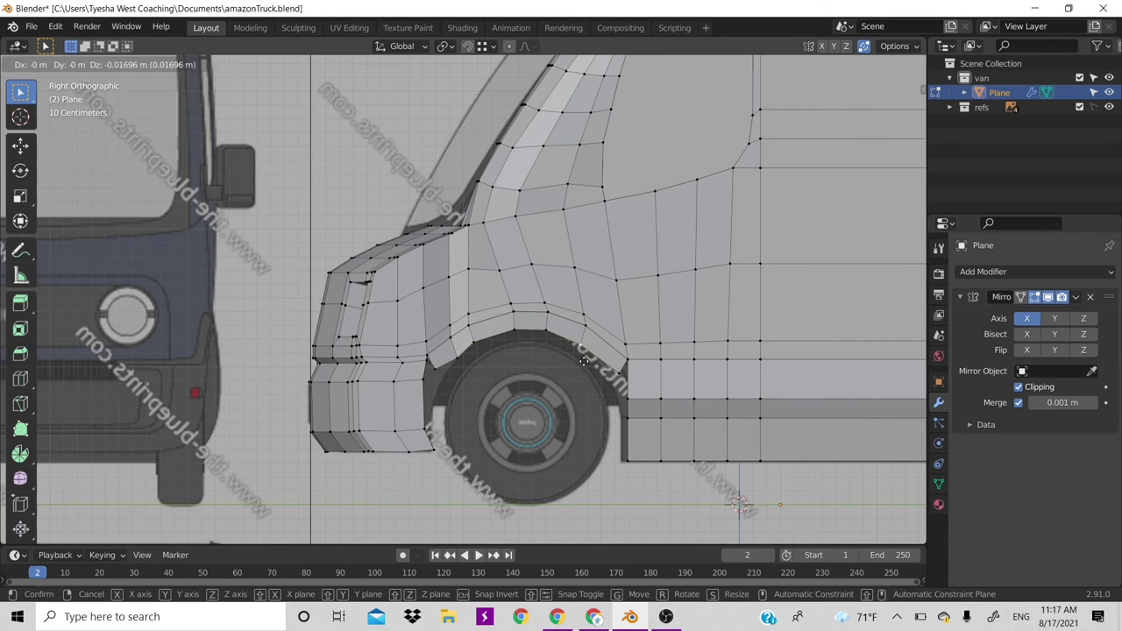
{"action": "left_click", "coordinate": [595, 360]}
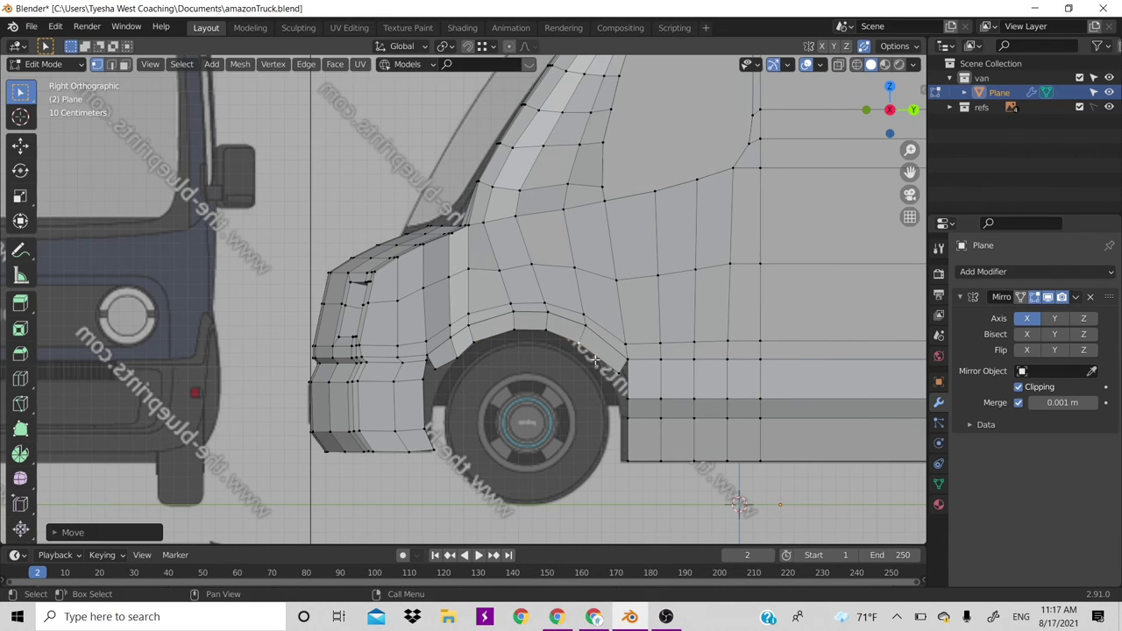
{"action": "key", "text": "g"}
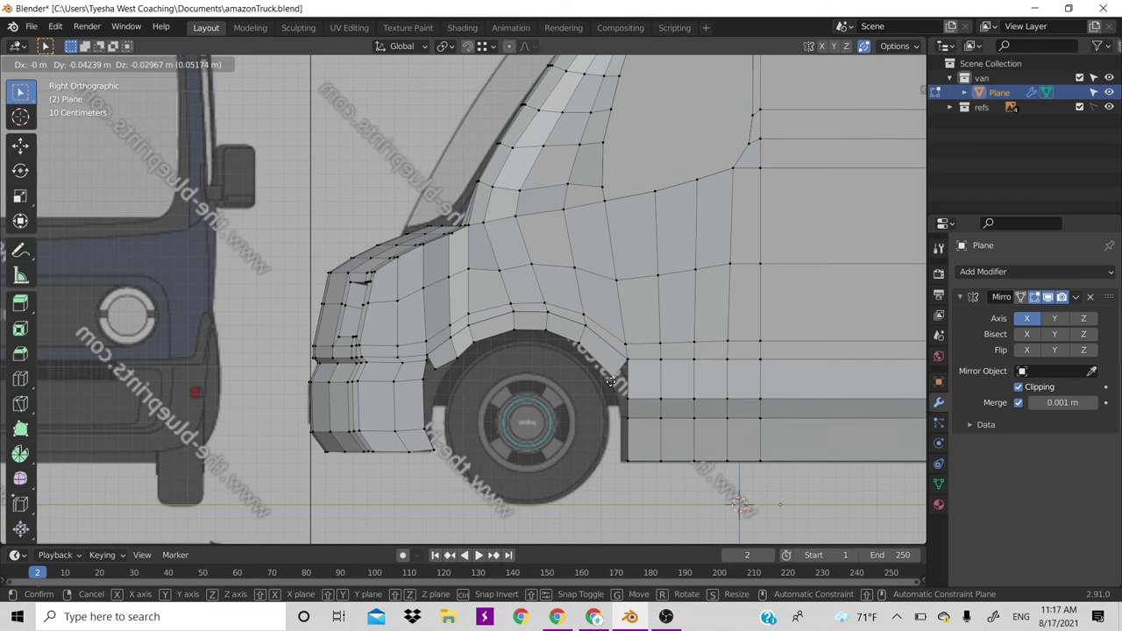
{"action": "left_click", "coordinate": [609, 383]}
Lower the front arch vertices to follow the bottom of the wheel outline
{"action": "left_click", "coordinate": [436, 372]}
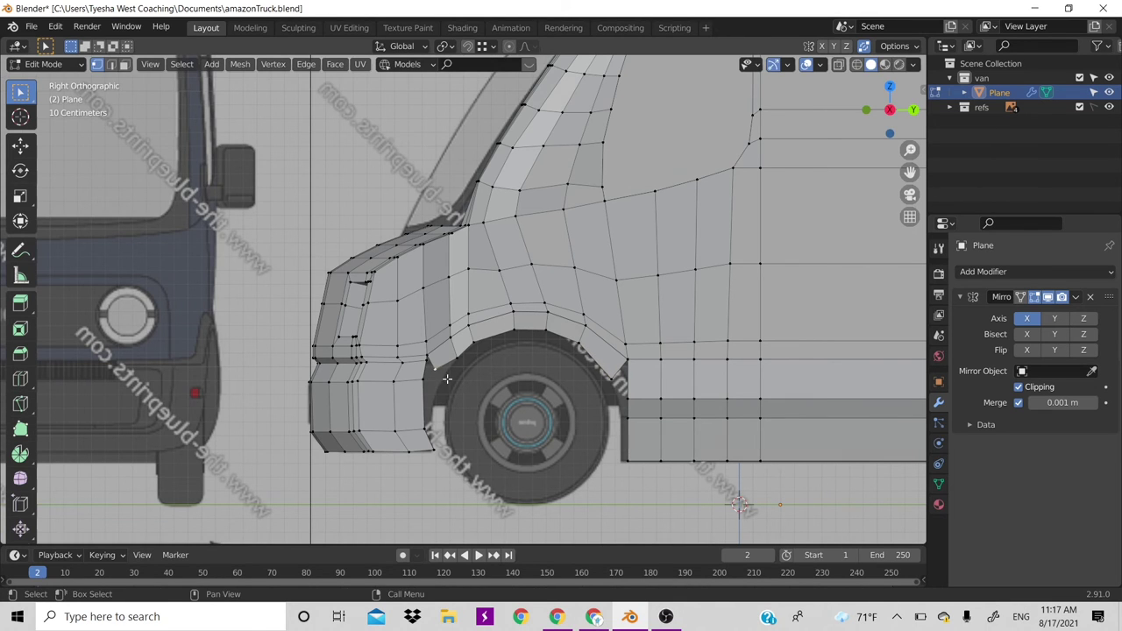
{"action": "key", "text": "g"}
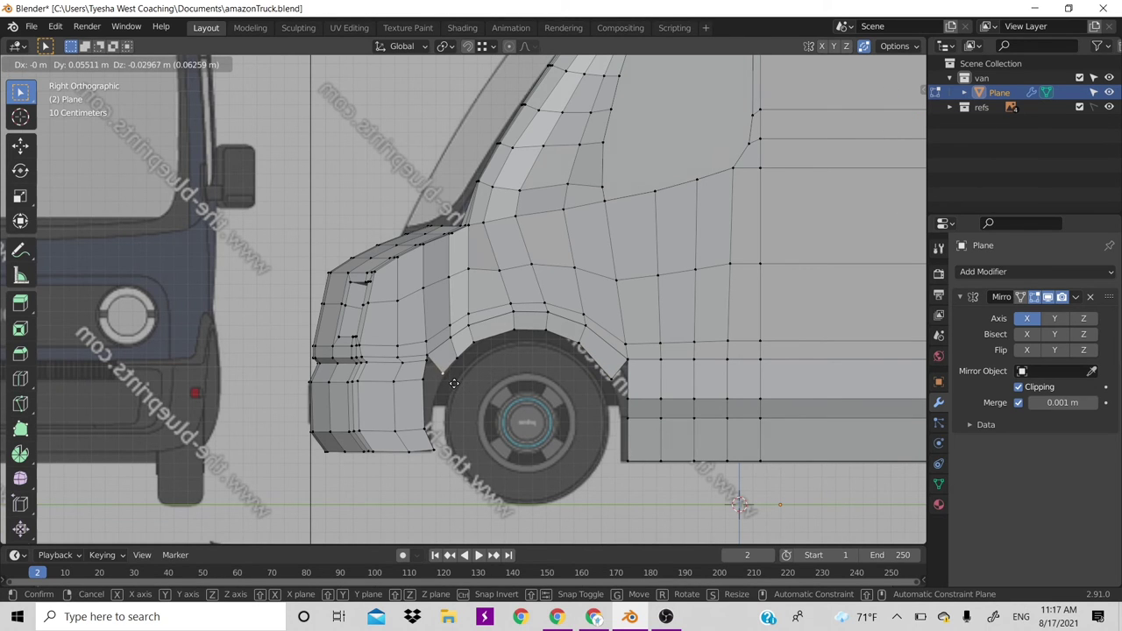
{"action": "left_click", "coordinate": [454, 383]}
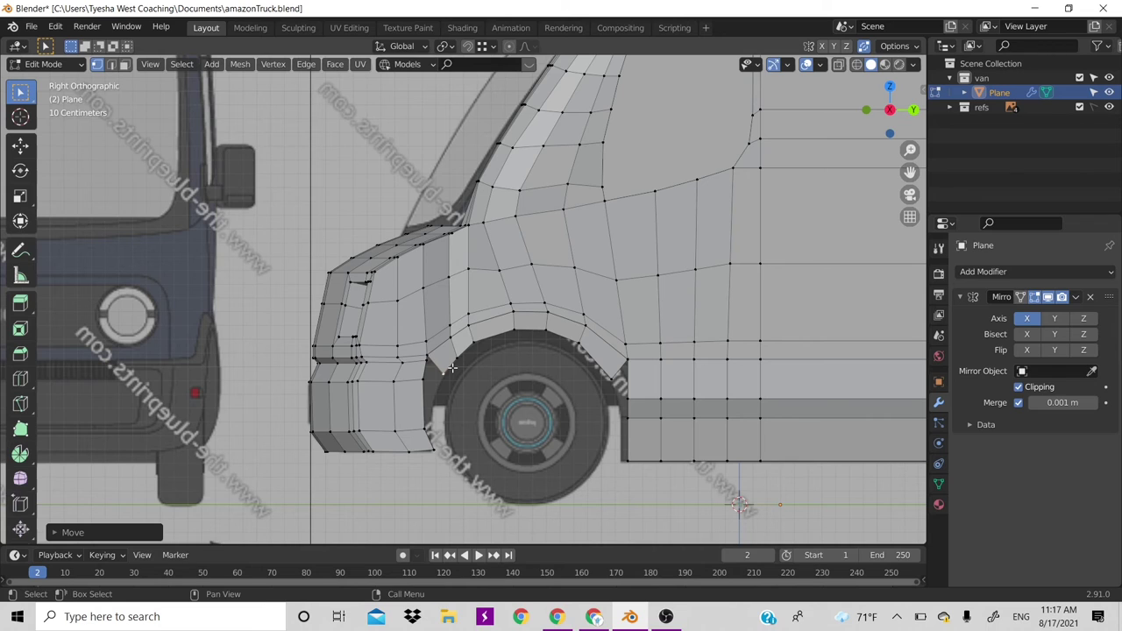
{"action": "key", "text": "g"}
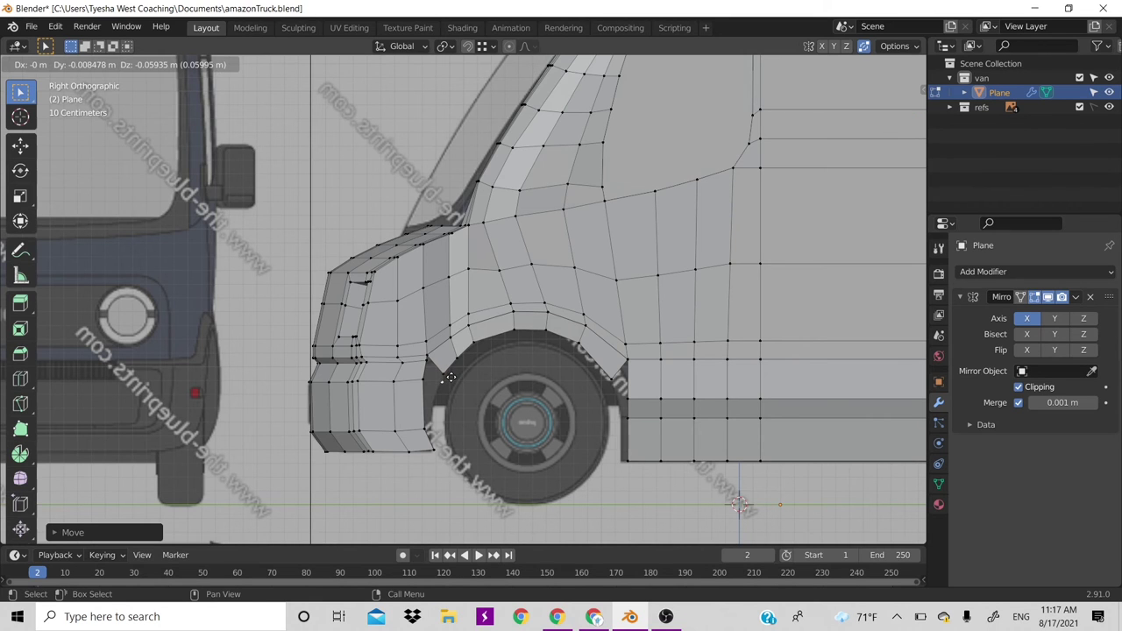
{"action": "left_click", "coordinate": [449, 379]}
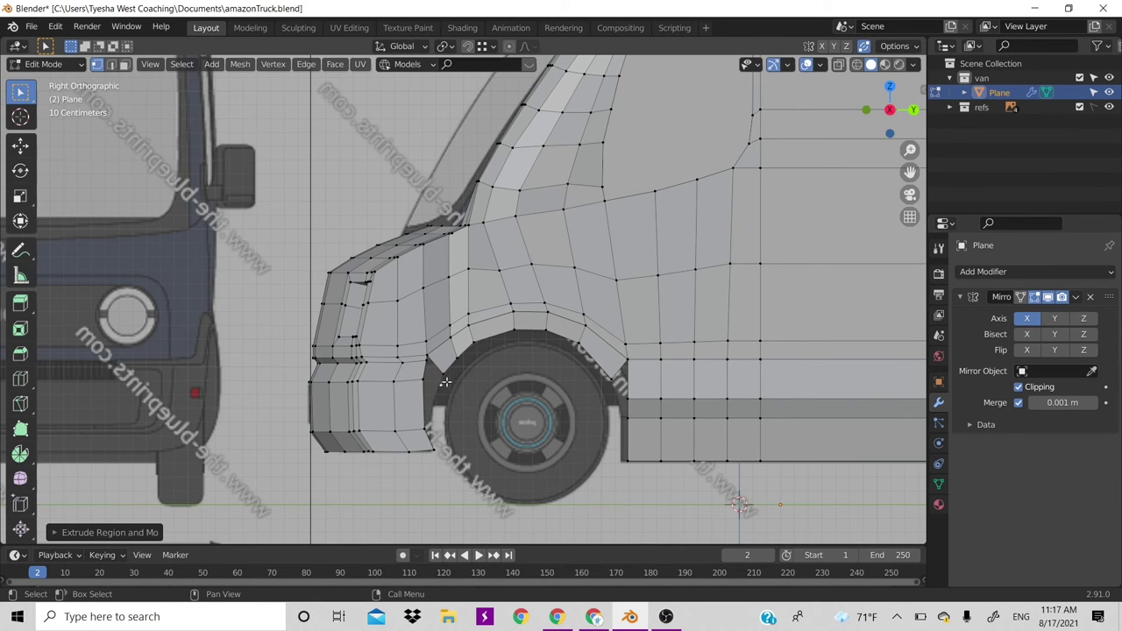
Extrude the arch's front vertex down to a new vertex near the bumper
{"action": "key", "text": "e"}
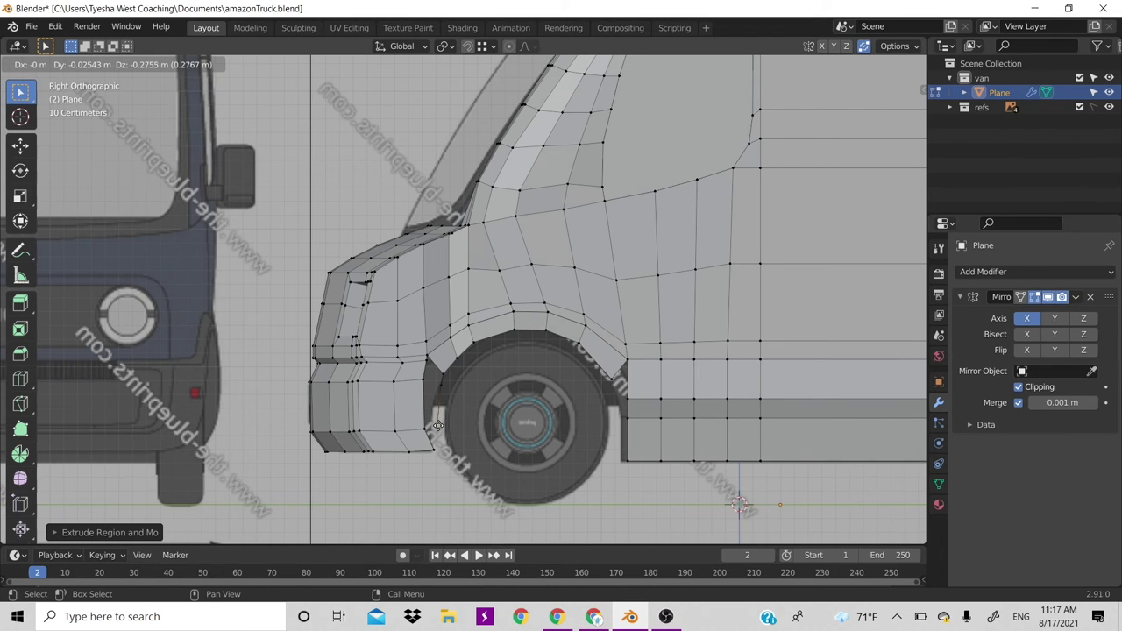
{"action": "left_click", "coordinate": [439, 429]}
{"action": "key", "text": "e"}
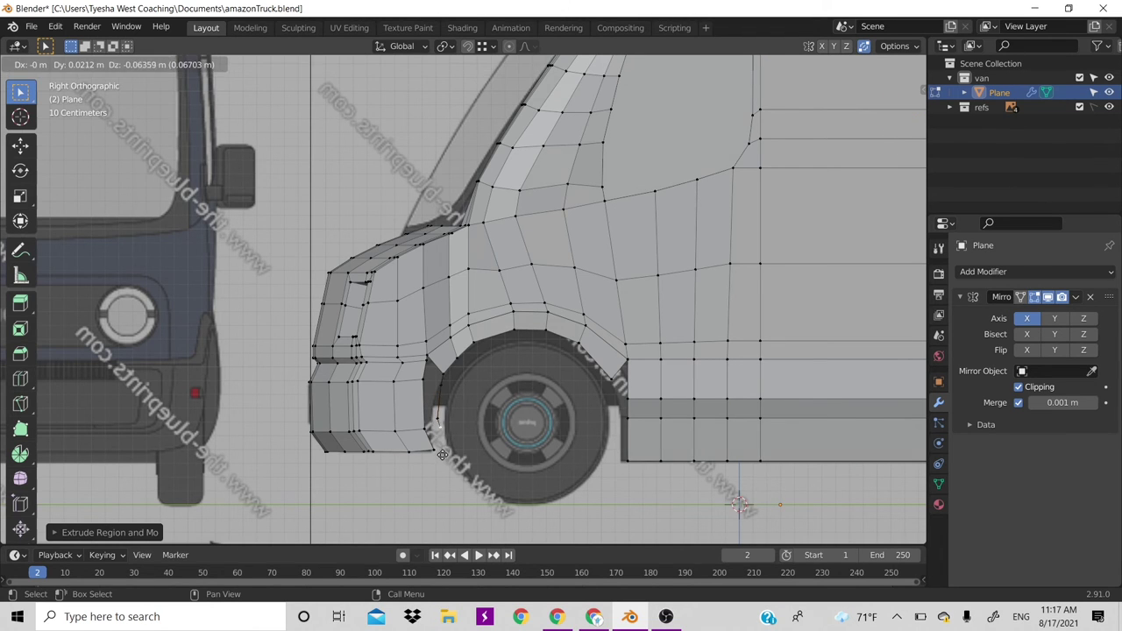
{"action": "left_click", "coordinate": [438, 466]}
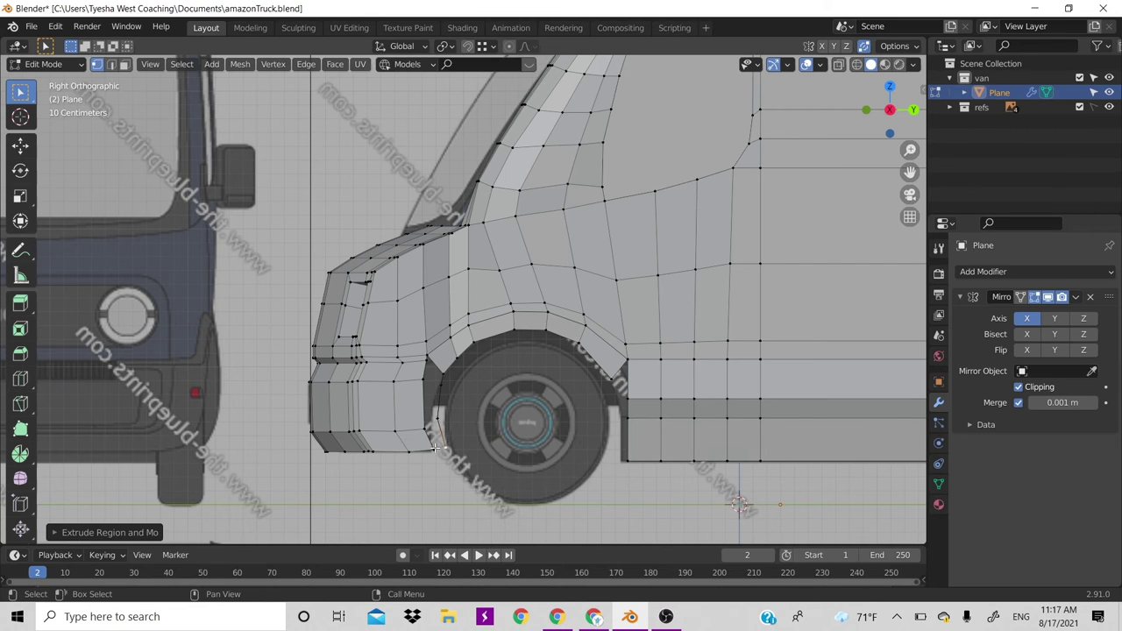
Reposition the bottom arch vertex and give it a small nudge
{"action": "left_click", "coordinate": [436, 448], "text": "shift"}
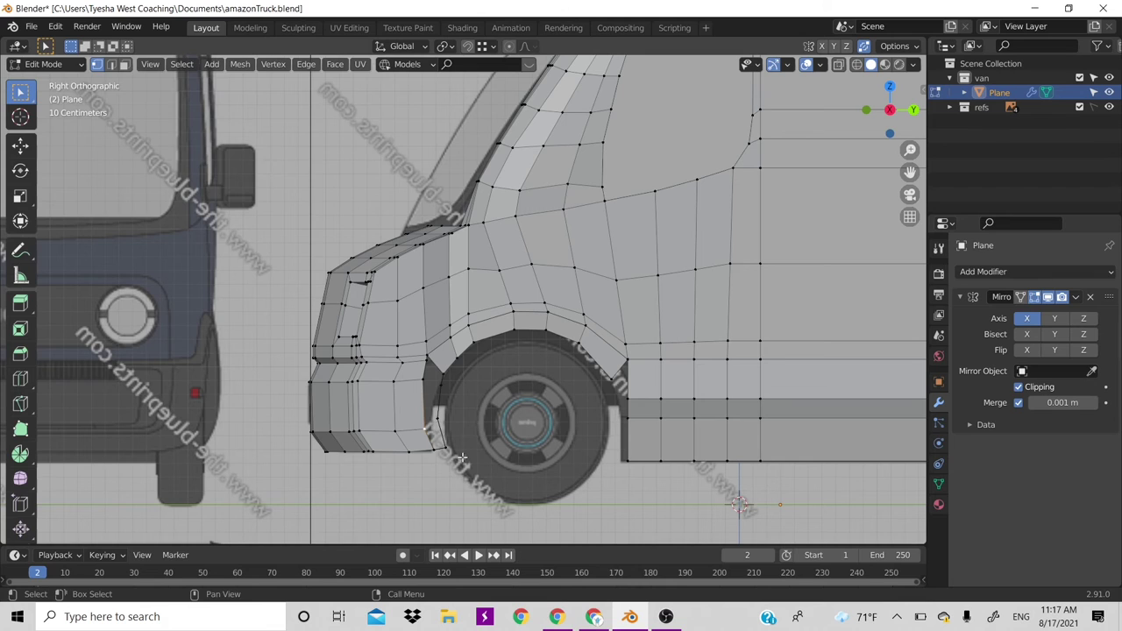
{"action": "key", "text": "g"}
{"action": "left_click", "coordinate": [479, 483]}
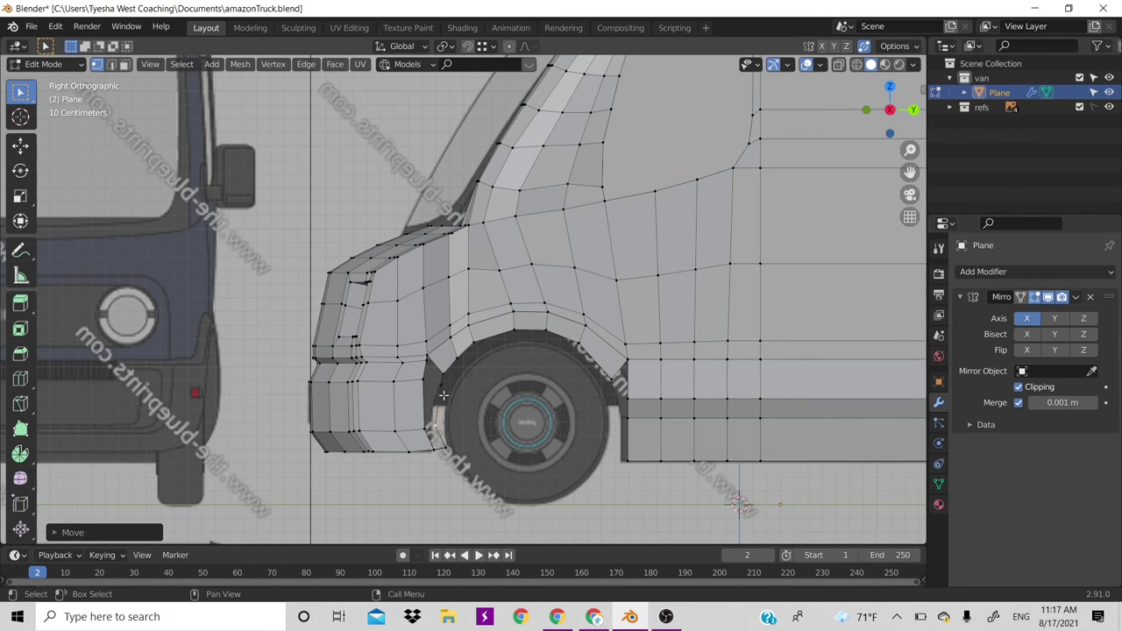
{"action": "key", "text": "g"}
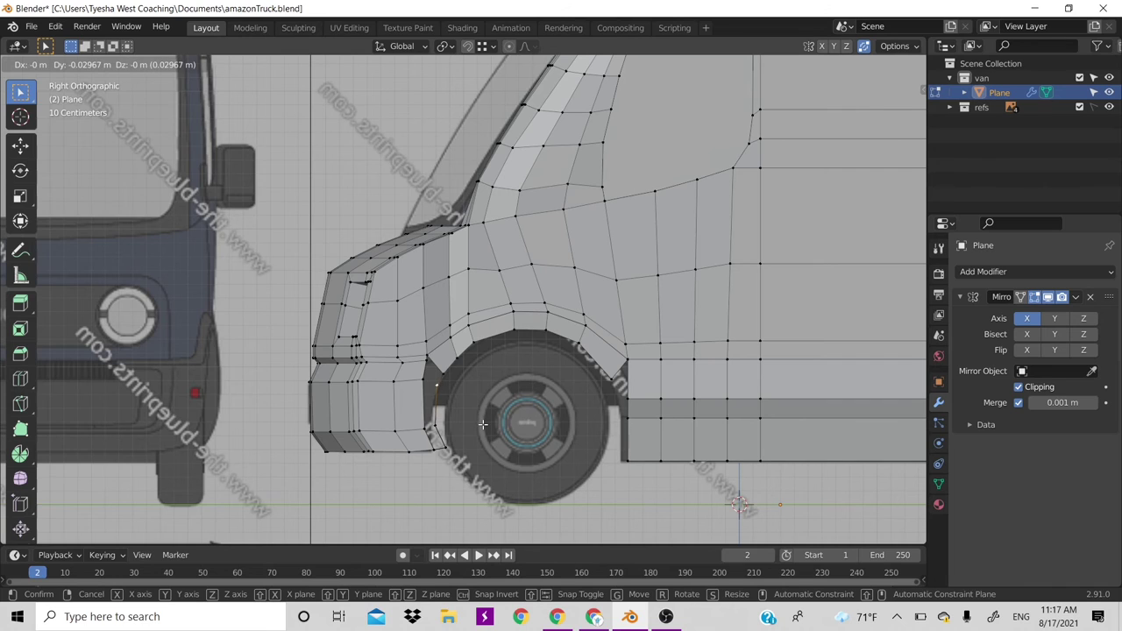
{"action": "left_click", "coordinate": [484, 413]}
Select the narrow face beside the wheel-arch front
{"action": "left_click", "coordinate": [436, 375], "text": "shift"}
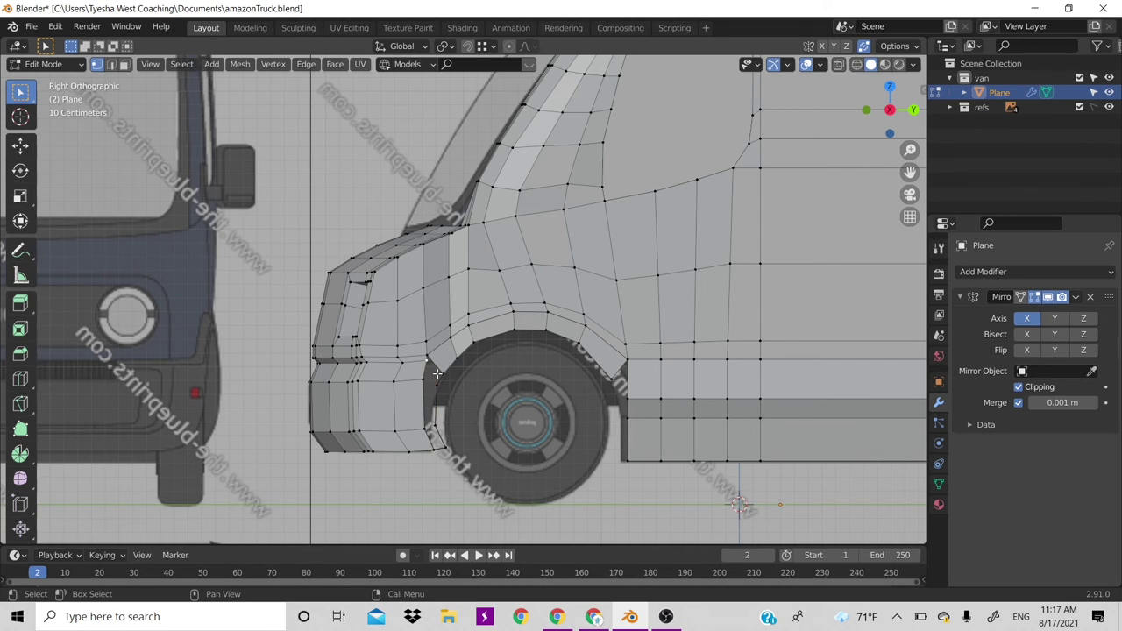
{"action": "left_click", "coordinate": [439, 372], "text": "alt"}
{"action": "key", "text": "alt+a"}
{"action": "left_click", "coordinate": [429, 365], "text": "shift"}
{"action": "left_click", "coordinate": [426, 377], "text": "shift"}
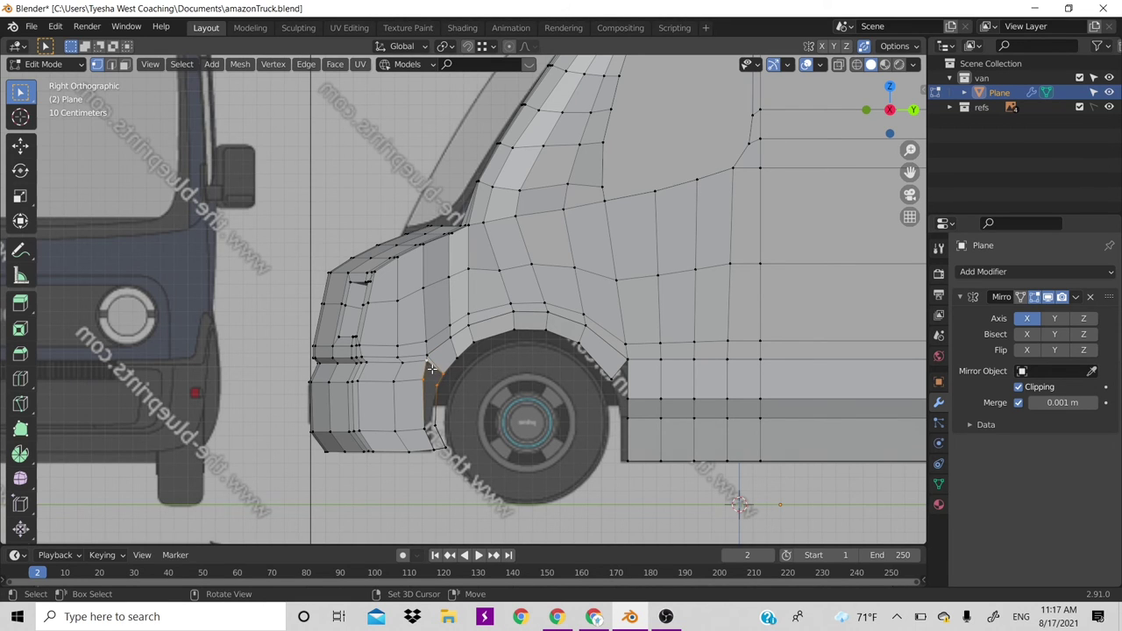
{"action": "left_click", "coordinate": [445, 392], "text": "shift"}
{"action": "left_click", "coordinate": [432, 396], "text": "shift"}
{"action": "left_click", "coordinate": [445, 450], "text": "shift"}
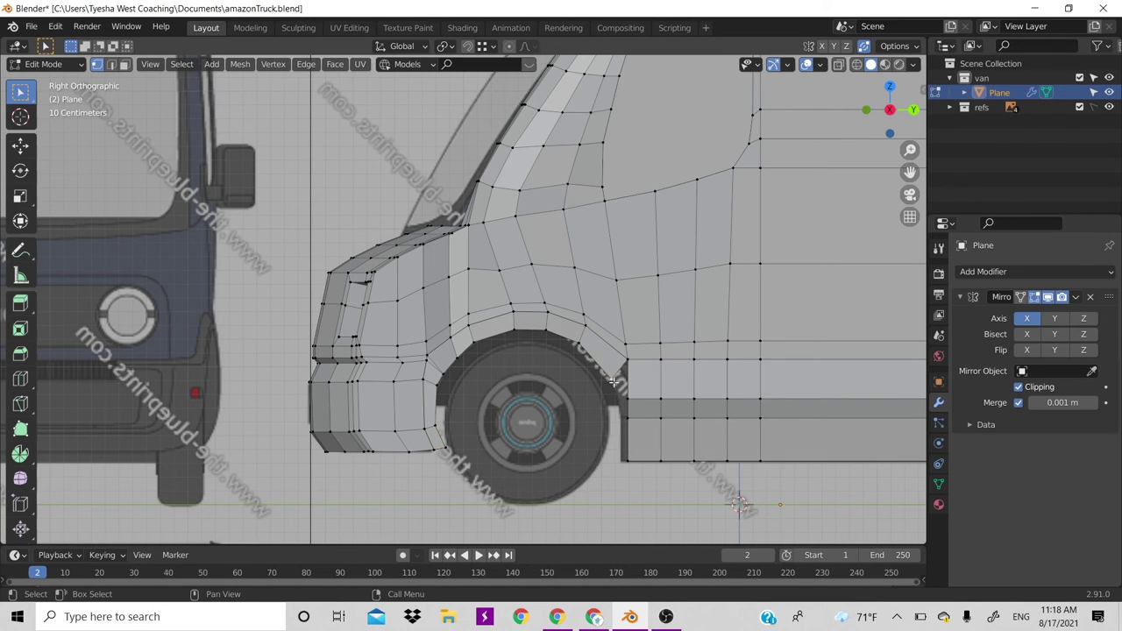
Extrude the arch's rear-edge vertex down to the bottom of the side panel
{"action": "key", "text": "g"}
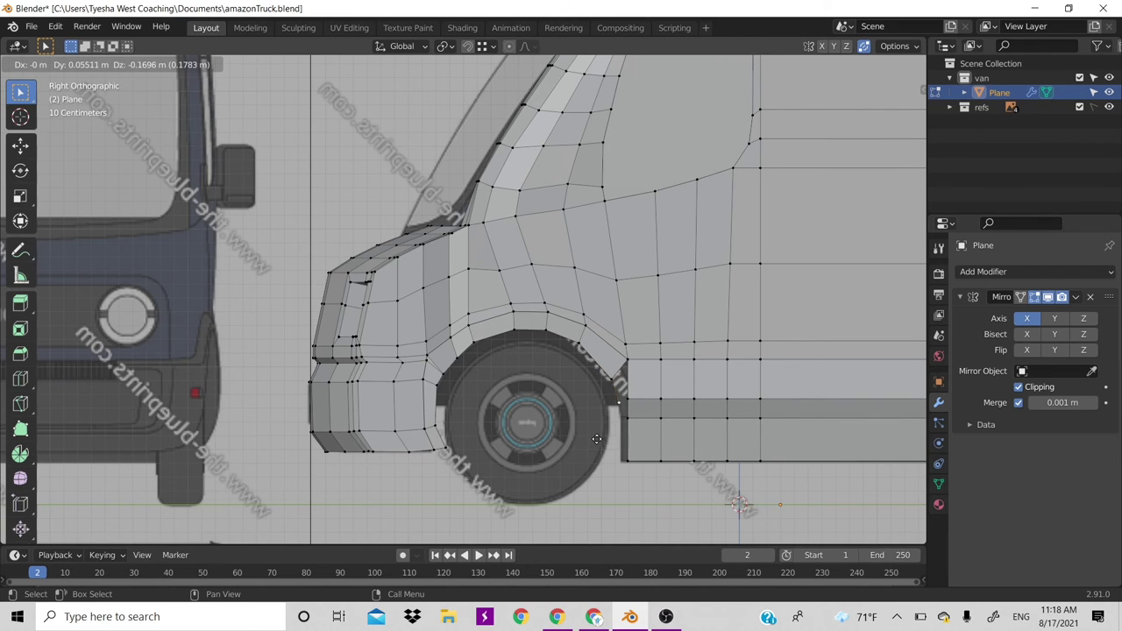
{"action": "left_click", "coordinate": [594, 440]}
{"action": "key", "text": "e"}
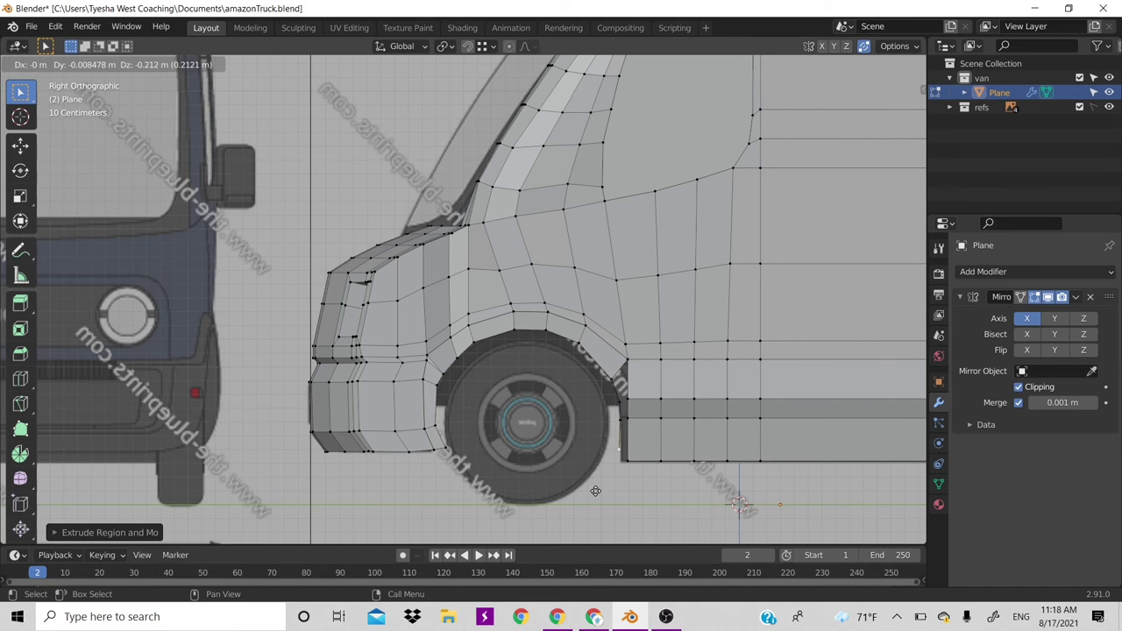
{"action": "left_click", "coordinate": [600, 497]}
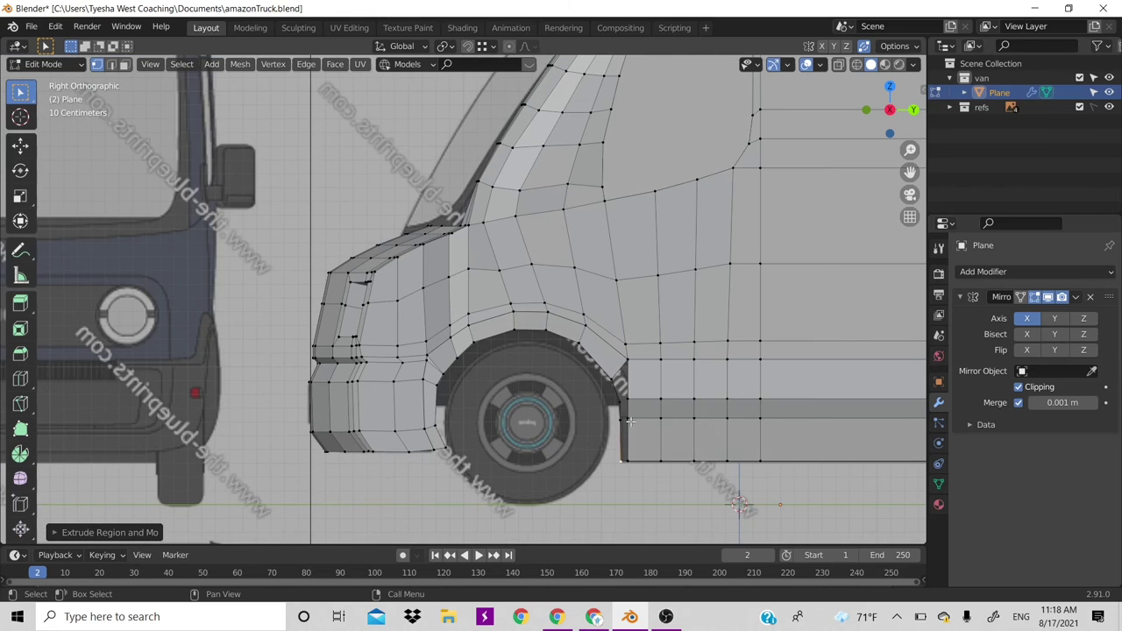
Select the rear arch-edge vertices, then clear the selection and orbit to an angled view
{"action": "scroll", "coordinate": [628, 372], "scroll_direction": "down", "scroll_amount": 2}
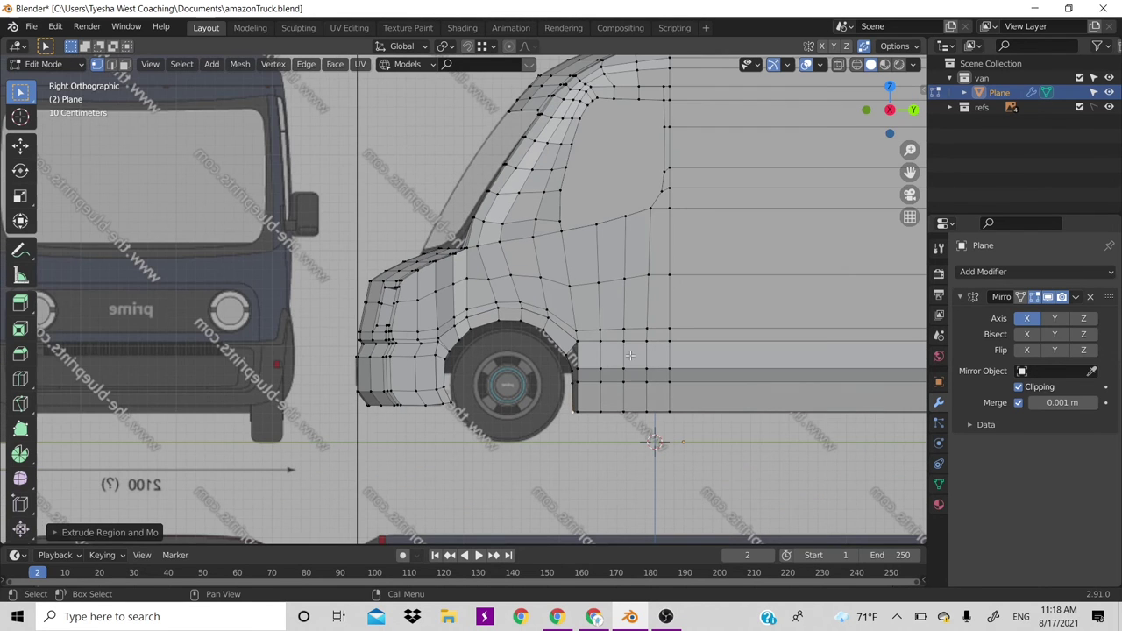
{"action": "left_click", "coordinate": [576, 369]}
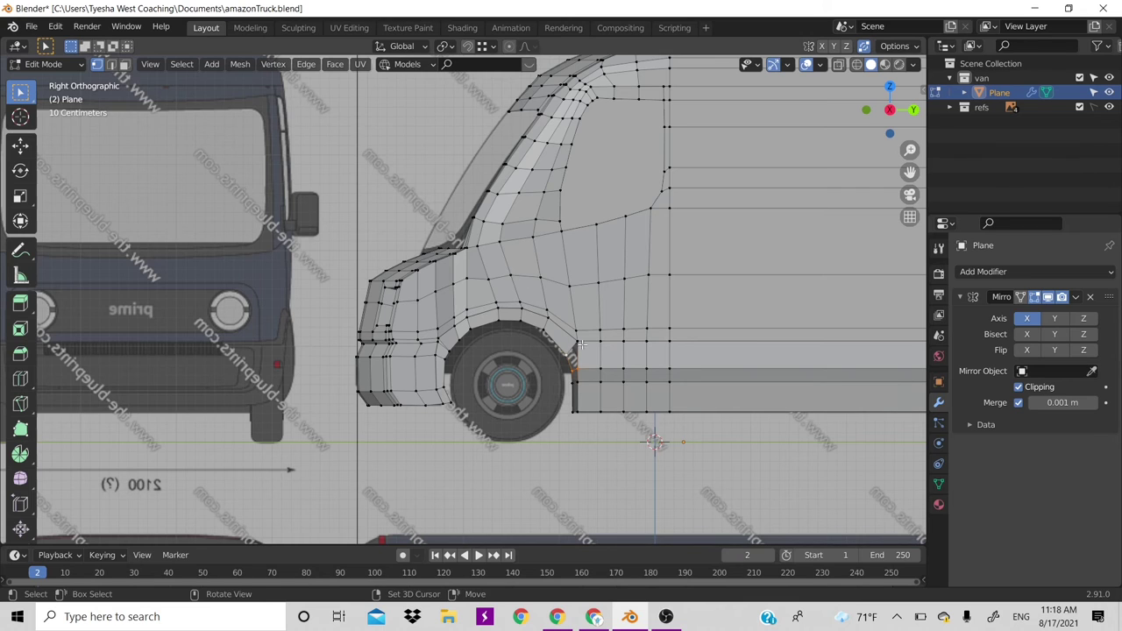
{"action": "left_click", "coordinate": [577, 352], "text": "shift"}
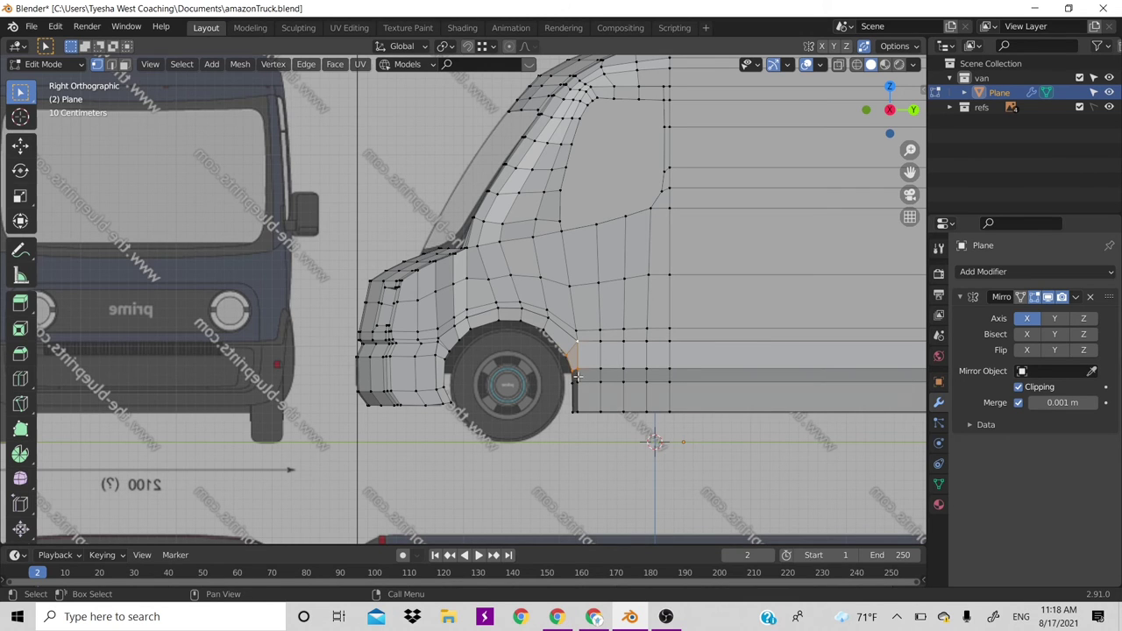
{"action": "key", "text": "alt+a"}
{"action": "scroll", "coordinate": [573, 412], "scroll_direction": "down", "scroll_amount": 2}
{"action": "left_click_drag", "start_coordinate": [881, 118], "coordinate": [721, 301]}
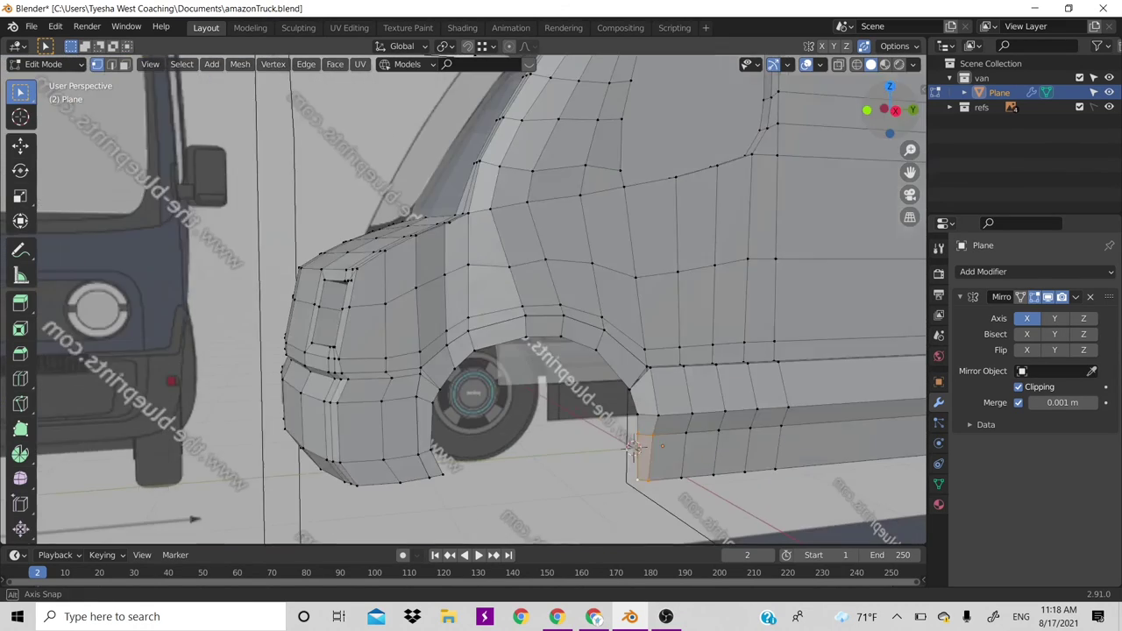
{"action": "scroll", "coordinate": [722, 301], "scroll_direction": "down", "scroll_amount": 3}
Review the van in Object Mode with overlays hidden from a three-quarter angle, then restore overlays
{"action": "key", "text": "Tab"}
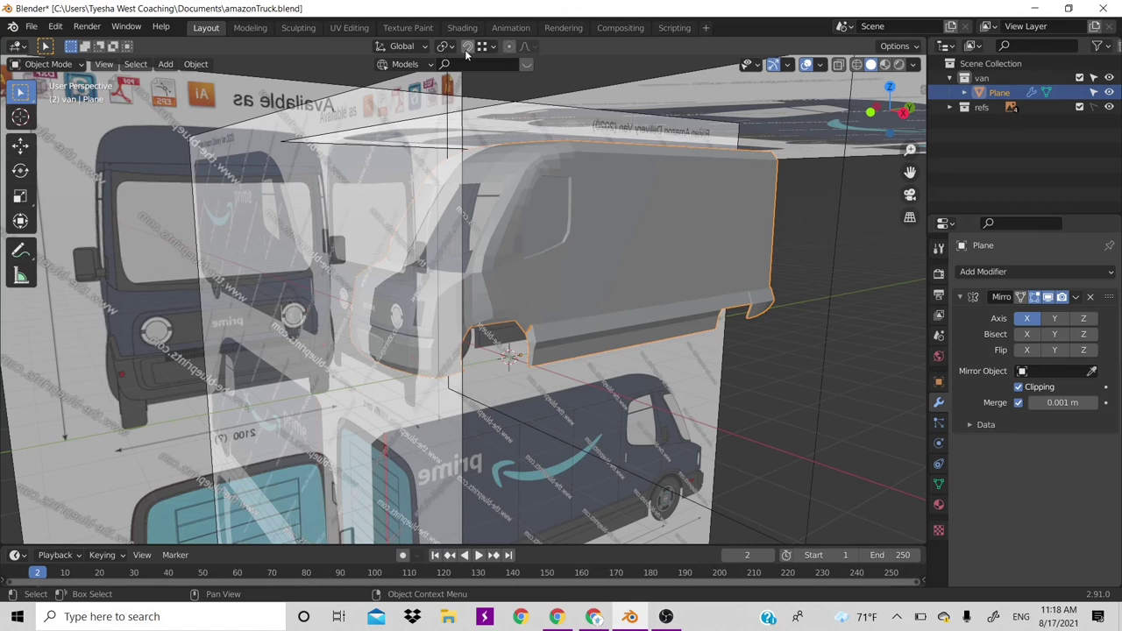
{"action": "left_click", "coordinate": [807, 64]}
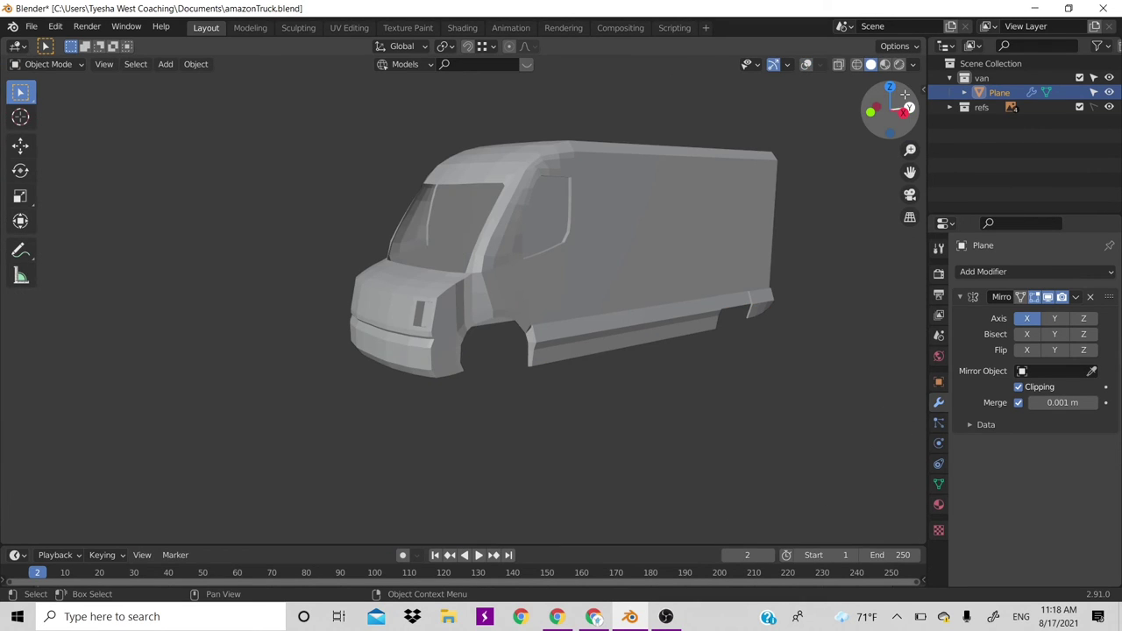
{"action": "left_click_drag", "start_coordinate": [892, 96], "coordinate": [898, 110]}
{"action": "middle_click_drag", "start_coordinate": [727, 206], "coordinate": [727, 205]}
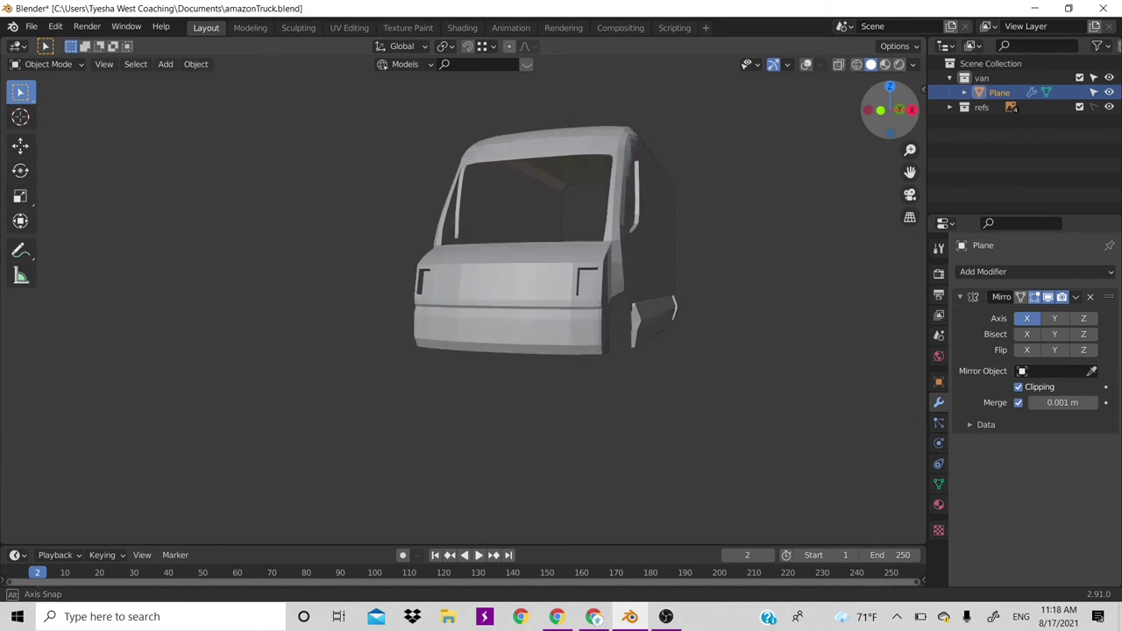
{"action": "scroll", "coordinate": [737, 235], "scroll_direction": "up", "scroll_amount": 2}
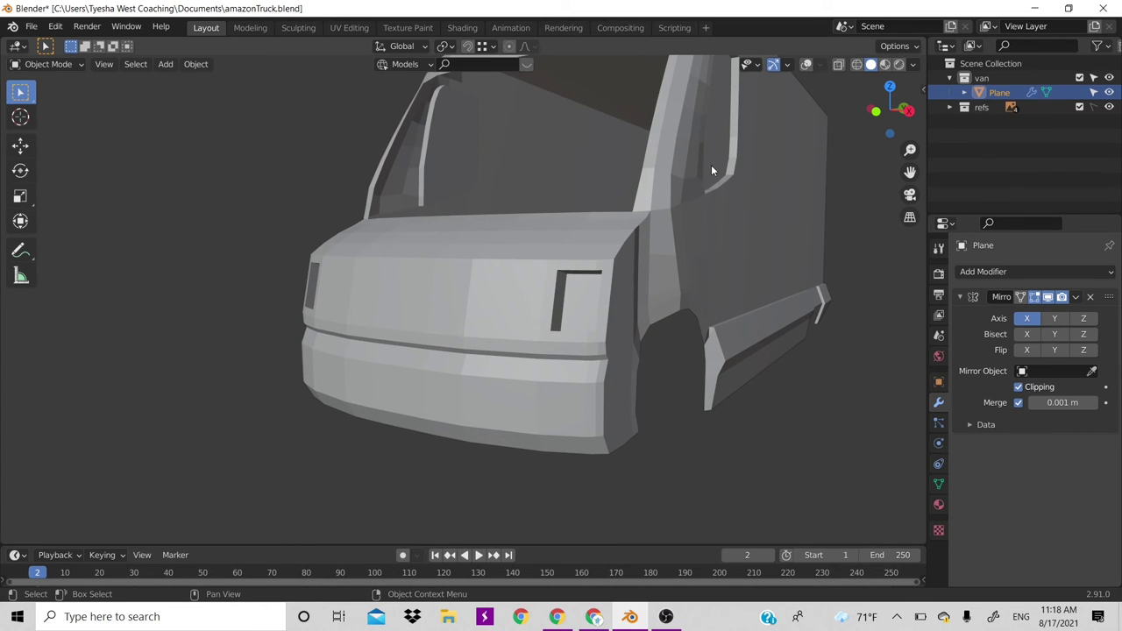
{"action": "left_click", "coordinate": [807, 65]}
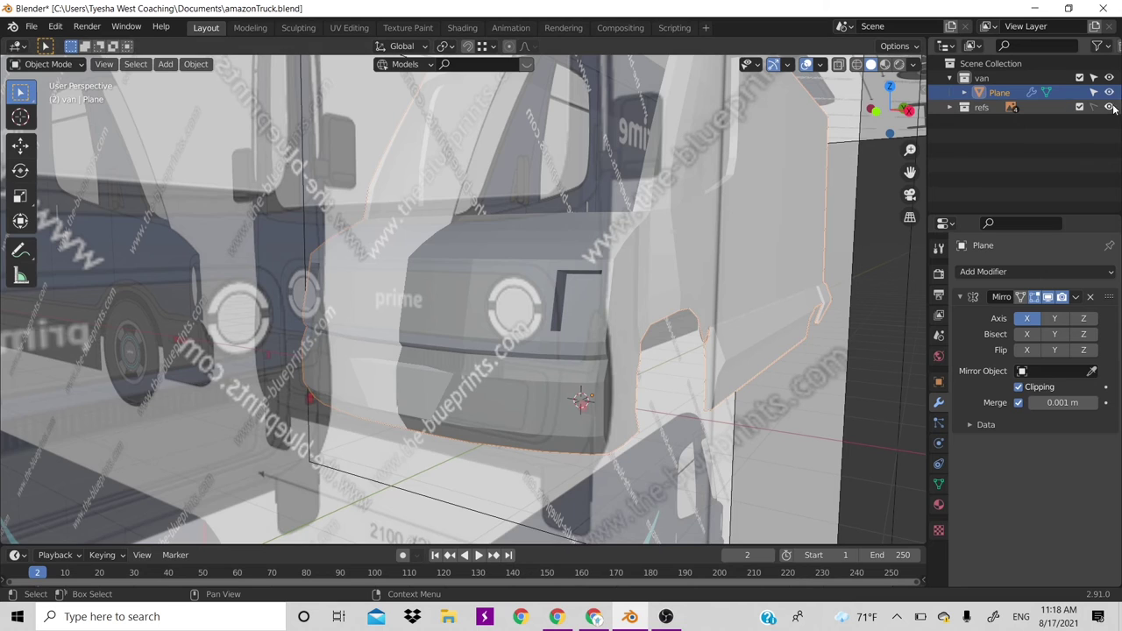
Hide the refs blueprints and shift the edge path above the front arch about 0.042 m along X
{"action": "key", "text": "1"}
{"action": "key", "text": "Tab"}
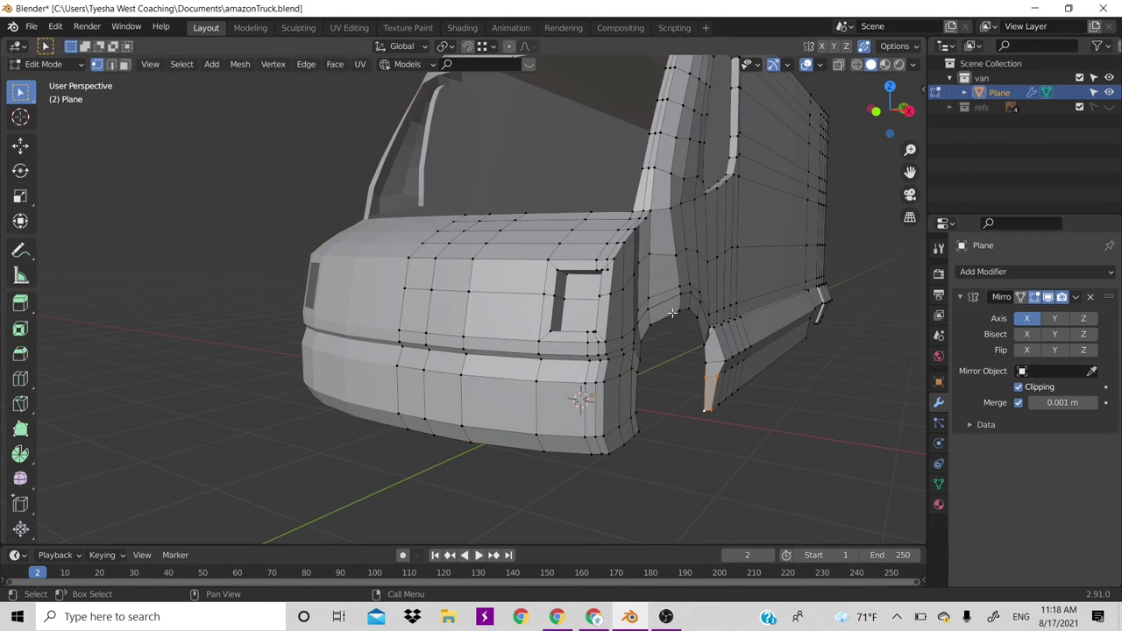
{"action": "left_click", "coordinate": [677, 308]}
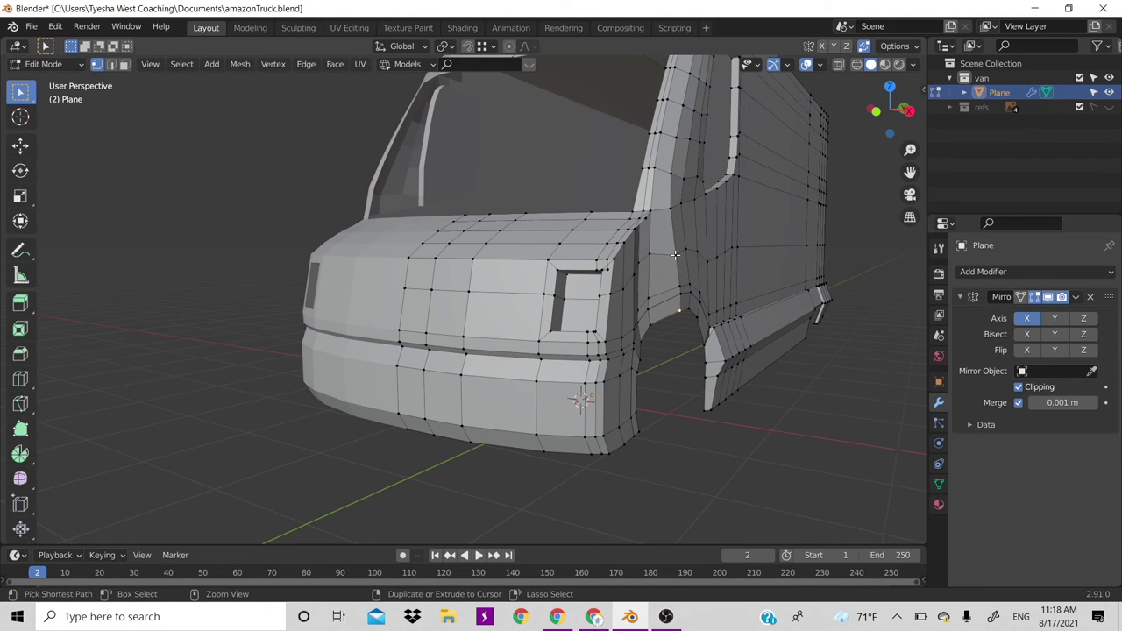
{"action": "left_click", "coordinate": [676, 254], "text": "ctrl"}
{"action": "key", "text": "g"}
{"action": "key", "text": "x"}
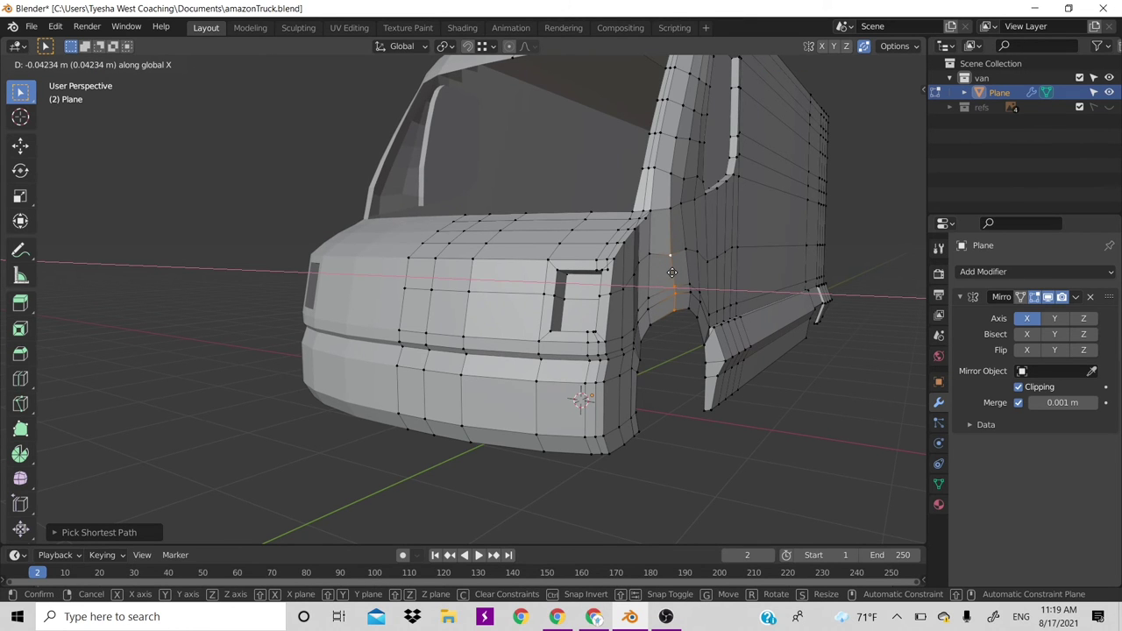
{"action": "left_click", "coordinate": [672, 272]}
Orbit around the truck to check the change, ending in front view
{"action": "scroll", "coordinate": [671, 272], "scroll_direction": "down", "scroll_amount": 5}
{"action": "scroll", "coordinate": [672, 272], "scroll_direction": "up", "scroll_amount": 2}
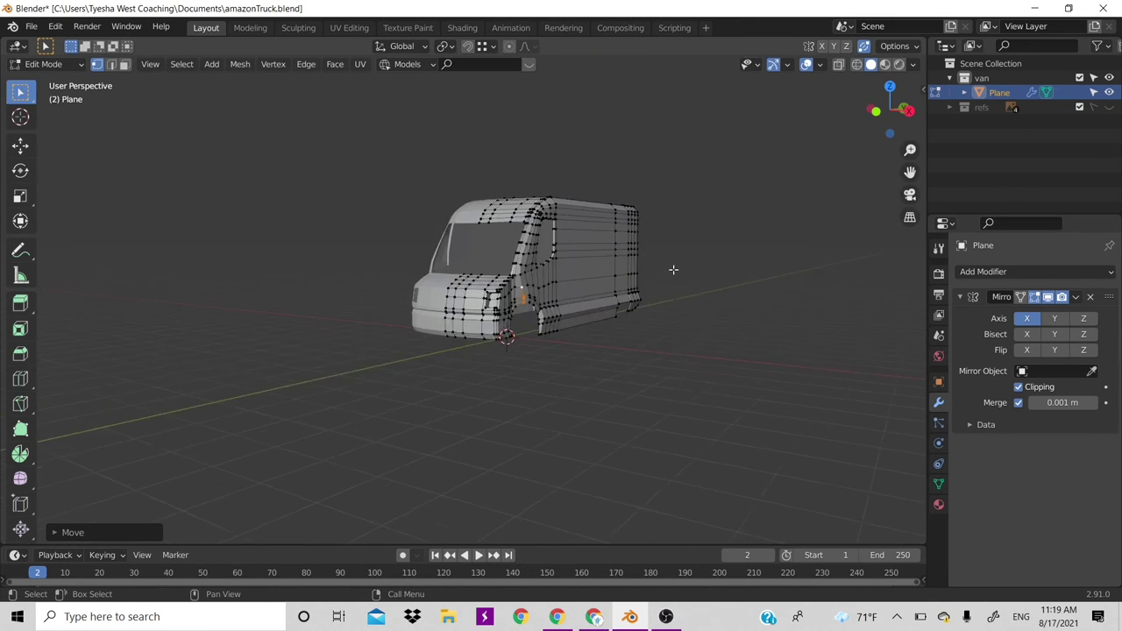
{"action": "scroll", "coordinate": [672, 272], "scroll_direction": "up", "scroll_amount": 2}
{"action": "mouse_move", "coordinate": [890, 110]}
{"action": "left_mouse_down"}
{"action": "mouse_move", "coordinate": [842, 114]}
{"action": "mouse_move", "coordinate": [684, 244]}
{"action": "left_mouse_up"}
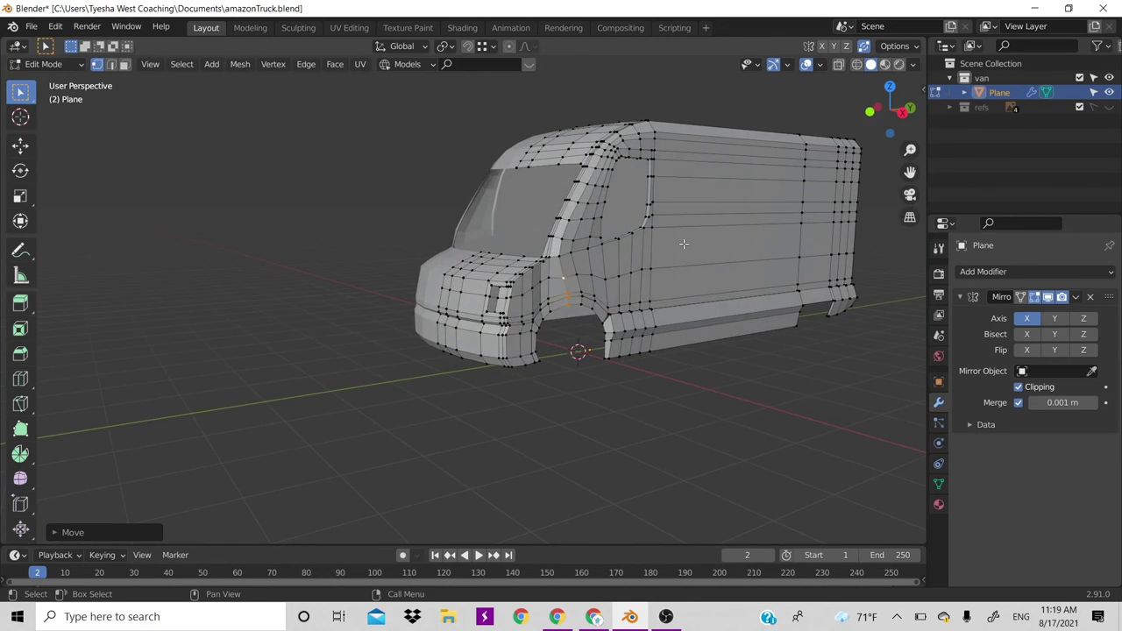
{"action": "scroll", "coordinate": [684, 243], "scroll_direction": "up", "scroll_amount": 2}
{"action": "key", "text": "KP_1"}
{"action": "scroll", "coordinate": [601, 241], "scroll_direction": "up", "scroll_amount": 2}
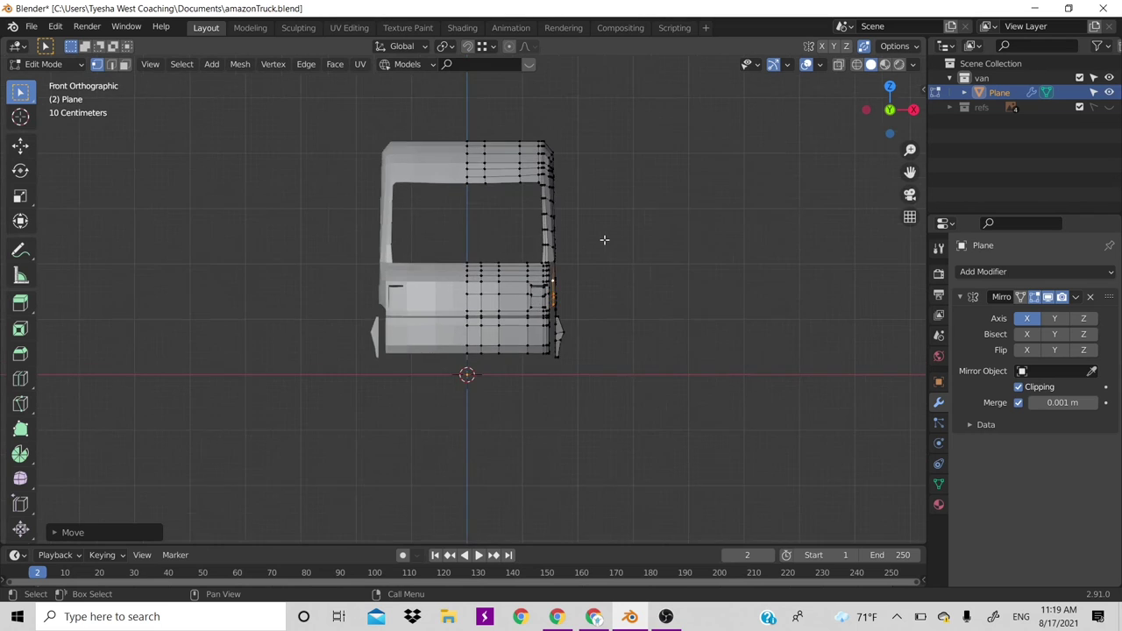
{"action": "scroll", "coordinate": [605, 239], "scroll_direction": "up", "scroll_amount": 2}
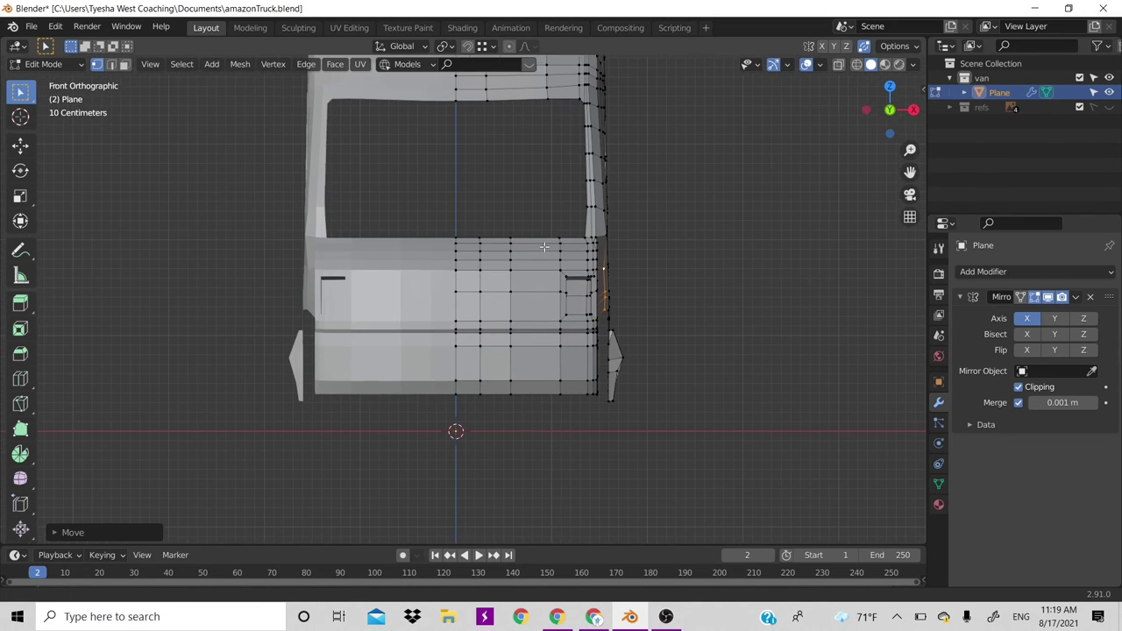
{"action": "middle_click_drag", "start_coordinate": [693, 231], "coordinate": [621, 244], "text": "shift"}
{"action": "key", "text": "Left"}
{"action": "key", "text": "Left"}
{"action": "scroll", "coordinate": [621, 244], "scroll_direction": "up", "scroll_amount": 1}
{"action": "scroll", "coordinate": [621, 243], "scroll_direction": "up", "scroll_amount": 2}
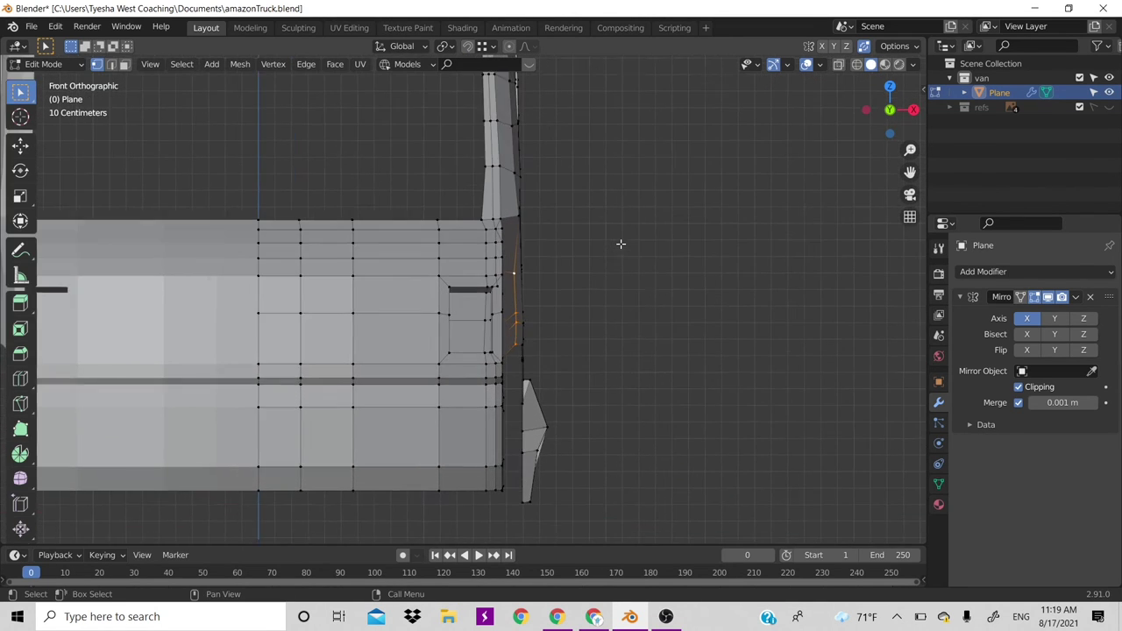
{"action": "scroll", "coordinate": [631, 255], "scroll_direction": "up", "scroll_amount": 1}
{"action": "middle_click_drag", "start_coordinate": [571, 243], "coordinate": [517, 243], "text": "shift"}
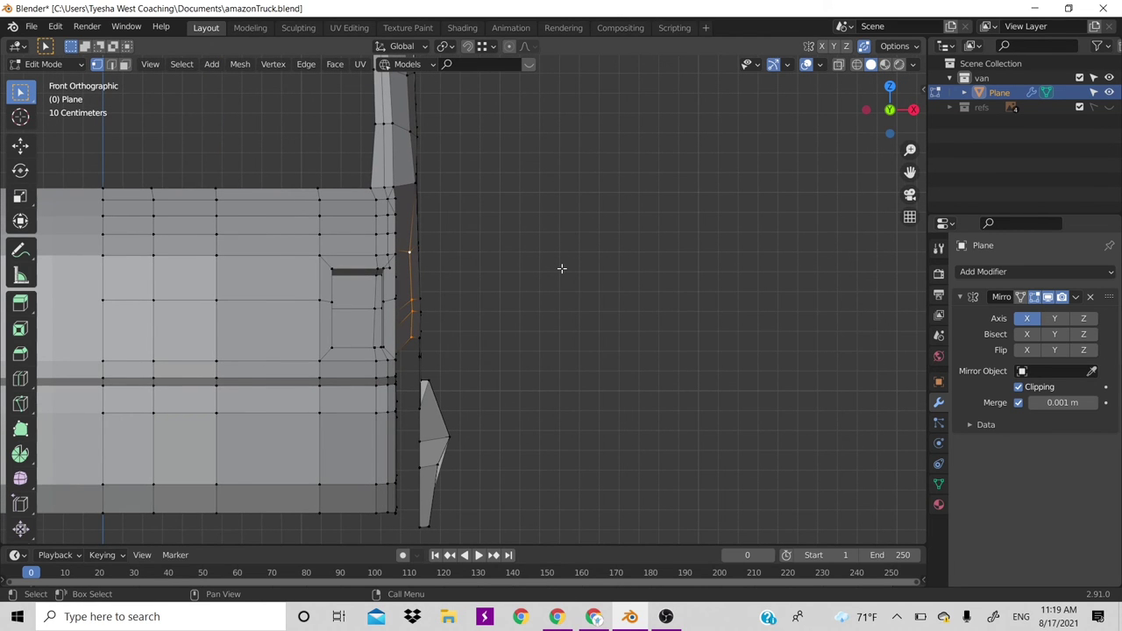
{"action": "left_click_drag", "start_coordinate": [889, 111], "coordinate": [814, 166]}
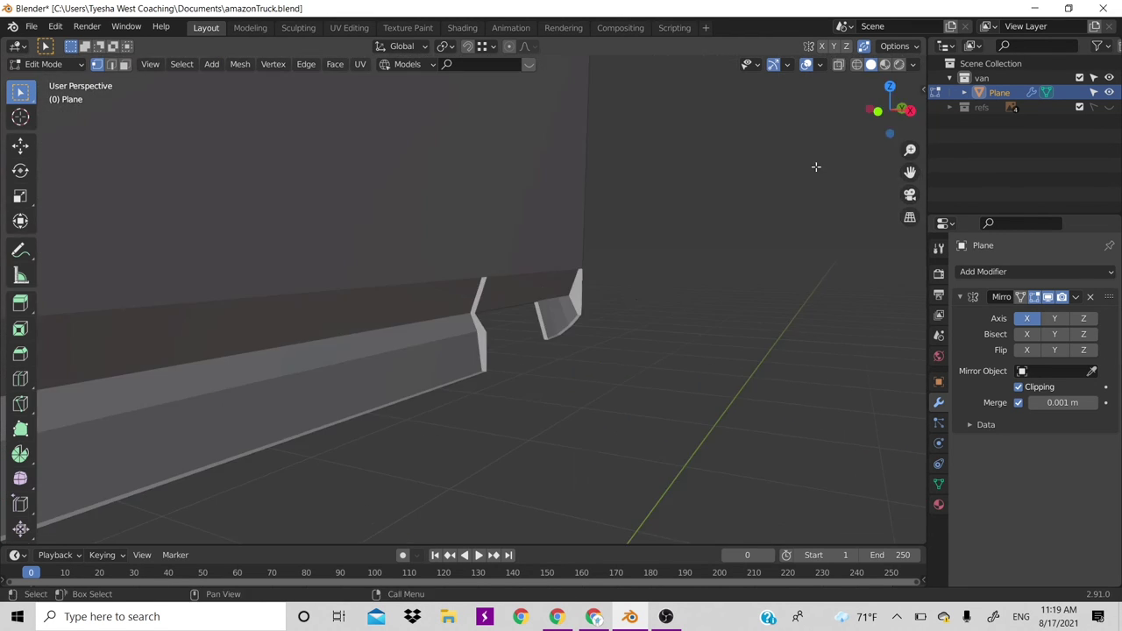
Pull the vertex at the wheel-arch top inward along X by about 0.058 m
{"action": "scroll", "coordinate": [631, 298], "scroll_direction": "down", "scroll_amount": 5}
{"action": "scroll", "coordinate": [631, 298], "scroll_direction": "up", "scroll_amount": 2}
{"action": "scroll", "coordinate": [631, 298], "scroll_direction": "up", "scroll_amount": 2}
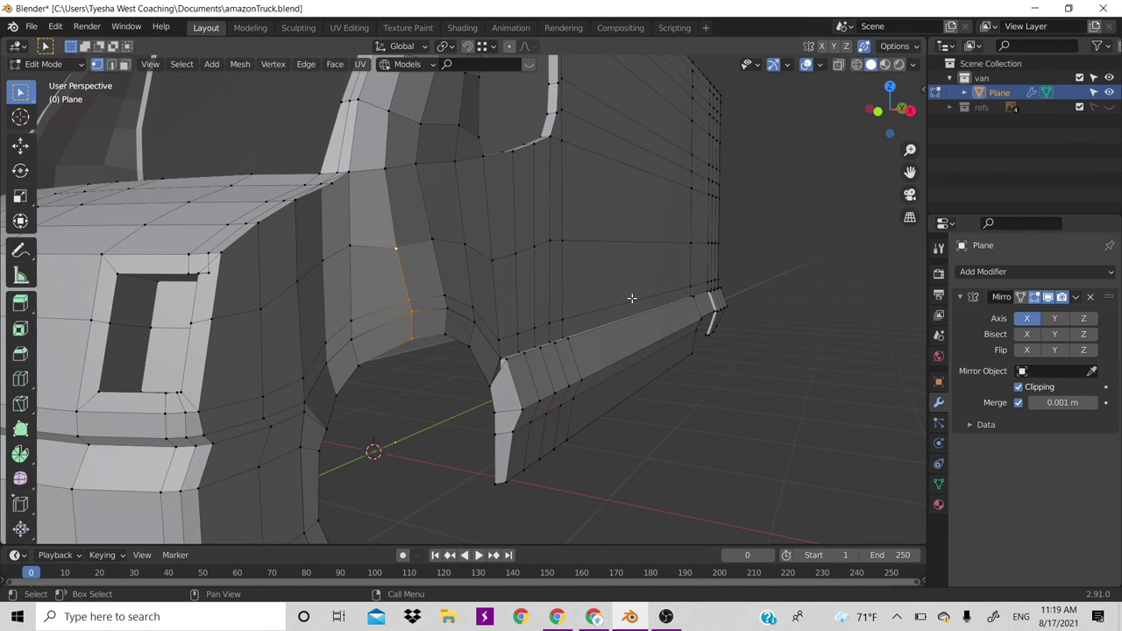
{"action": "left_click", "coordinate": [421, 338]}
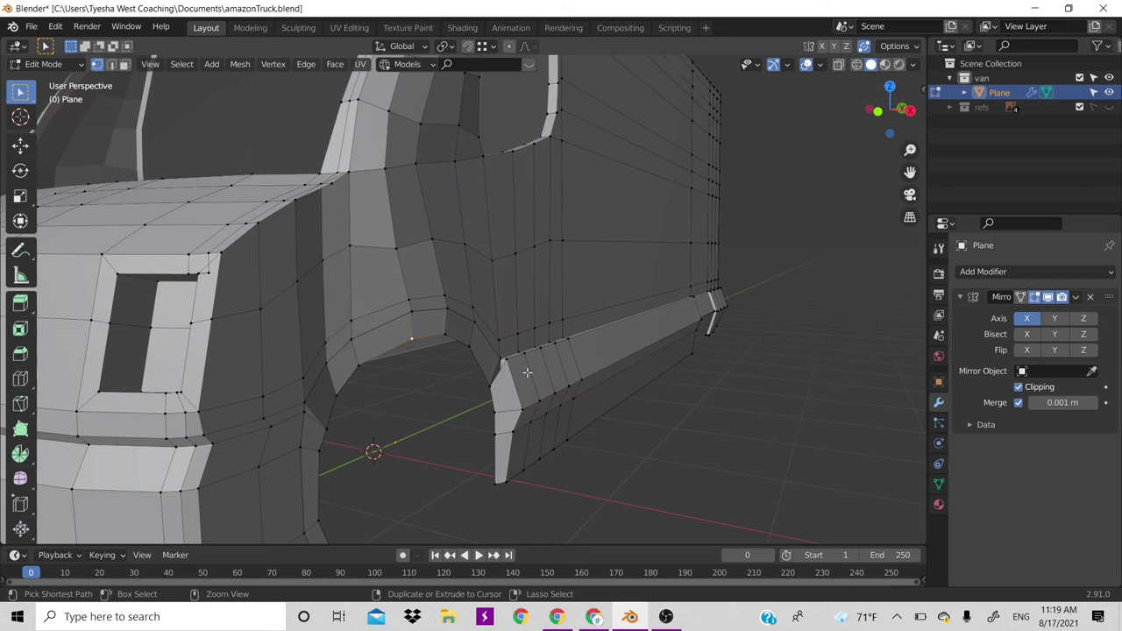
{"action": "key", "text": "g"}
{"action": "key", "text": "x"}
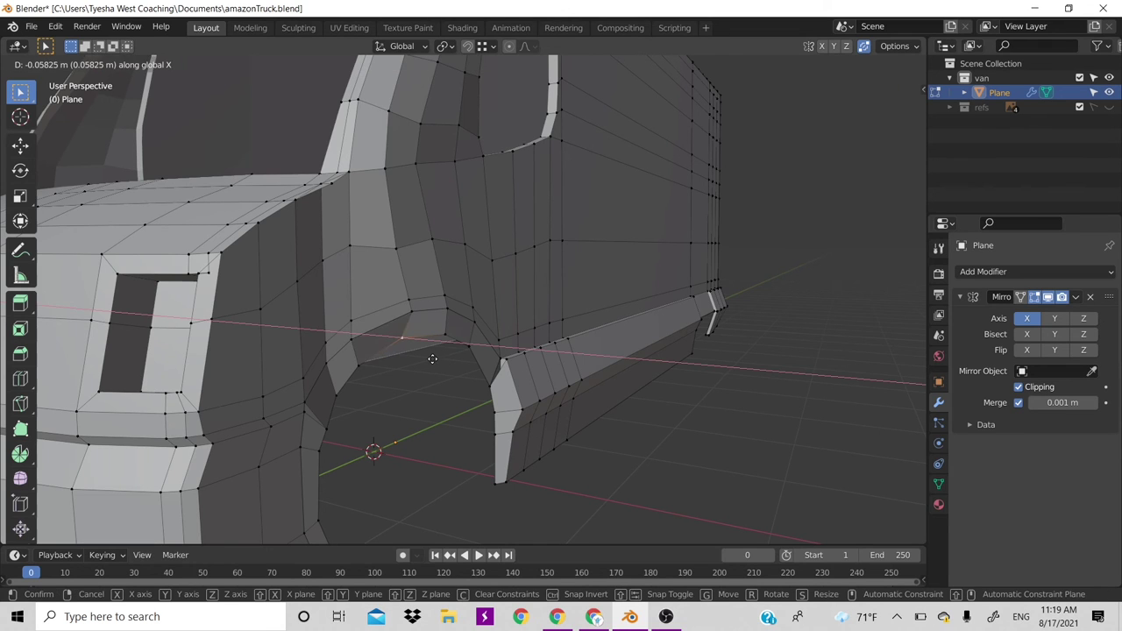
{"action": "left_click", "coordinate": [438, 363]}
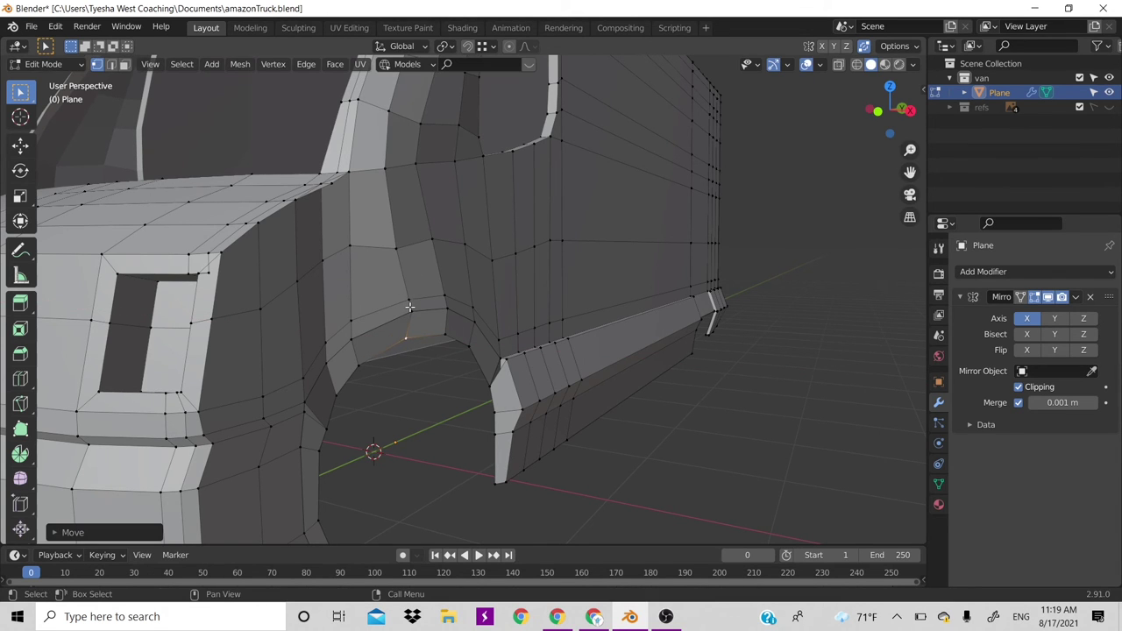
Pull the neighbouring vertex under the arch inward along X by about 0.046 m
{"action": "left_click", "coordinate": [408, 309]}
{"action": "key", "text": "g"}
{"action": "key", "text": "x"}
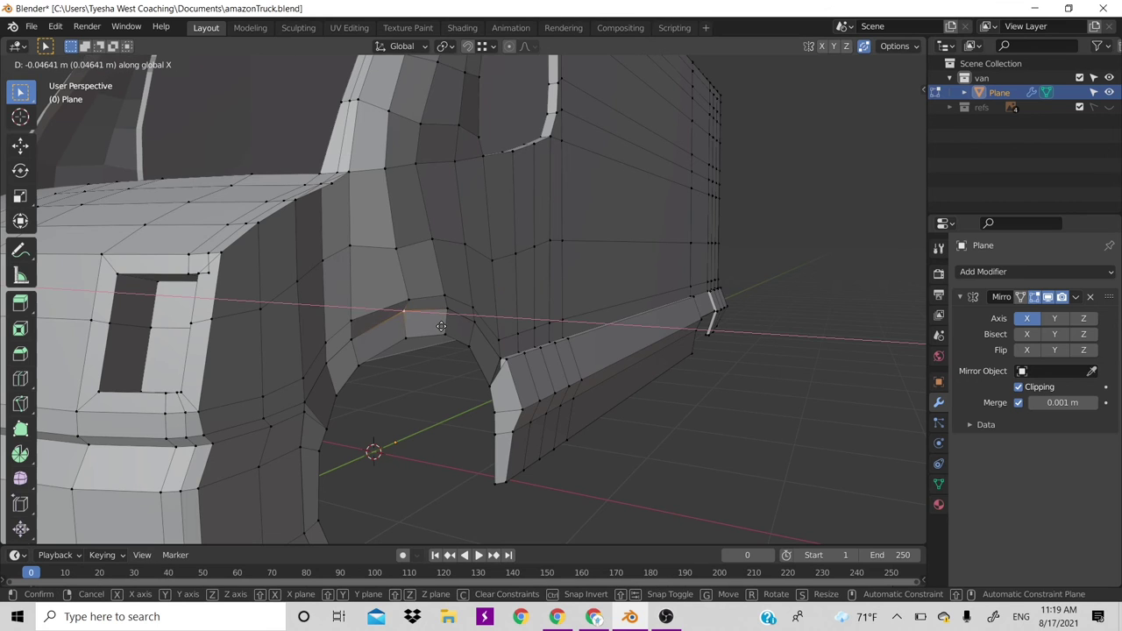
{"action": "left_click", "coordinate": [438, 318]}
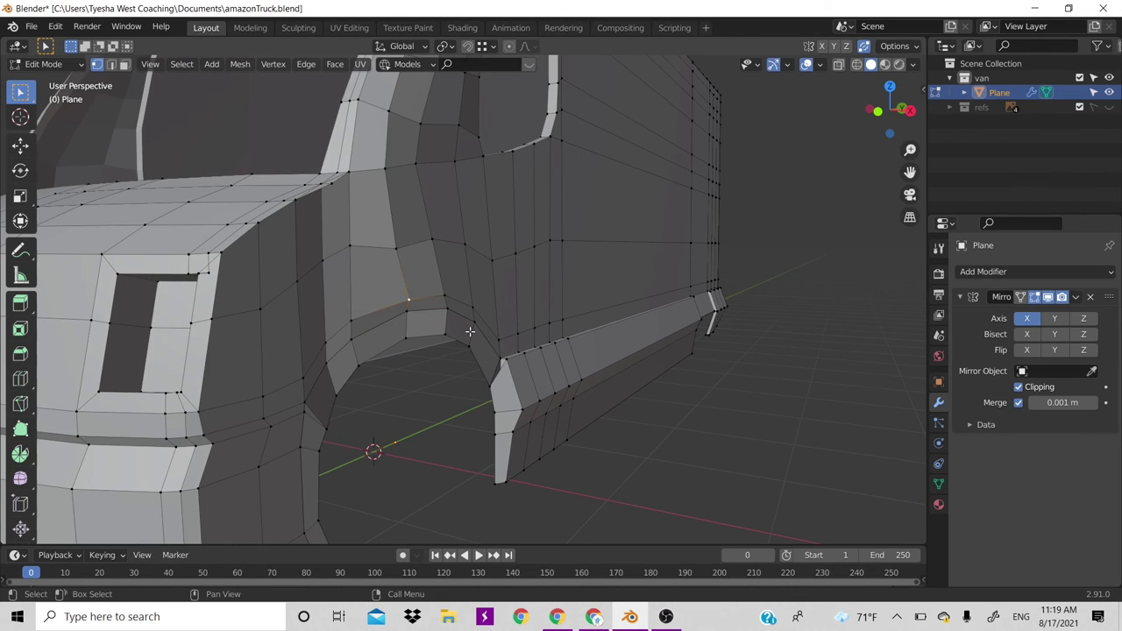
{"action": "key", "text": "g"}
{"action": "key", "text": "x"}
{"action": "left_click", "coordinate": [466, 331]}
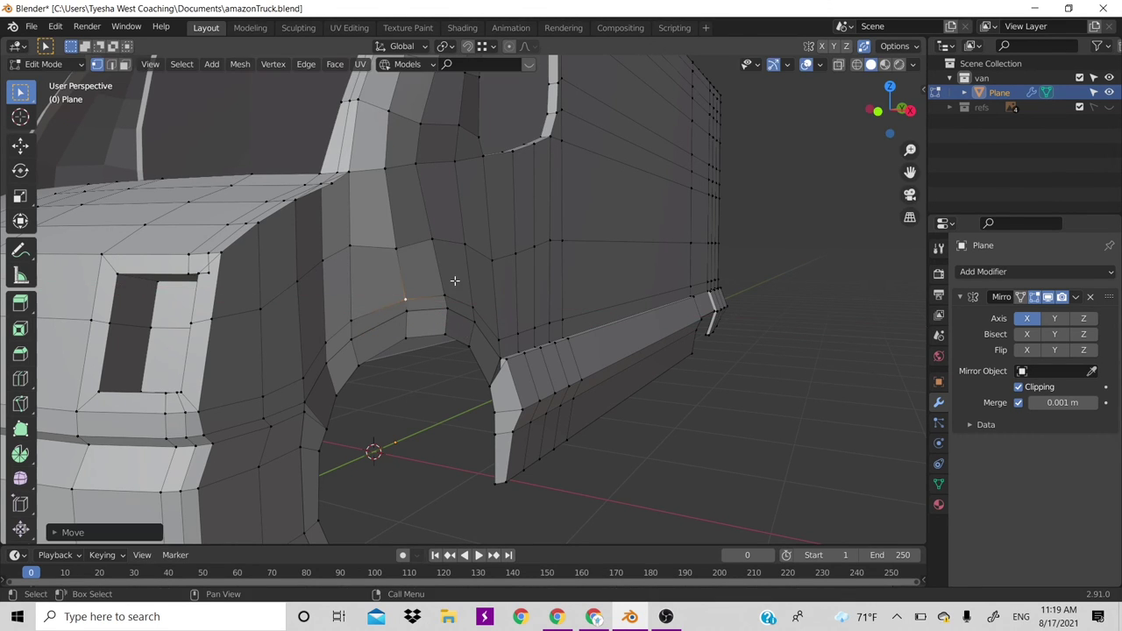
{"action": "scroll", "coordinate": [455, 280], "scroll_direction": "down", "scroll_amount": 5}
{"action": "scroll", "coordinate": [455, 281], "scroll_direction": "down", "scroll_amount": 3}
{"action": "key", "text": "KP_1"}
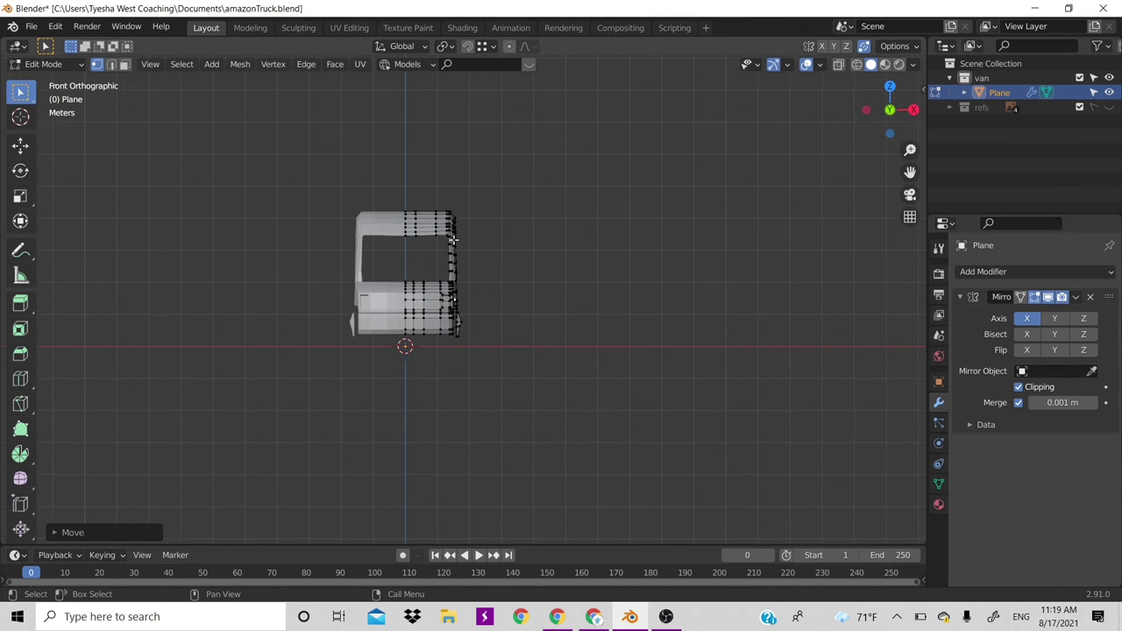
Shift the side edge behind the wheel arch slightly inward along X
{"action": "scroll", "coordinate": [453, 254], "scroll_direction": "up", "scroll_amount": 6}
{"action": "scroll", "coordinate": [410, 249], "scroll_direction": "up", "scroll_amount": 1}
{"action": "left_click", "coordinate": [408, 250]}
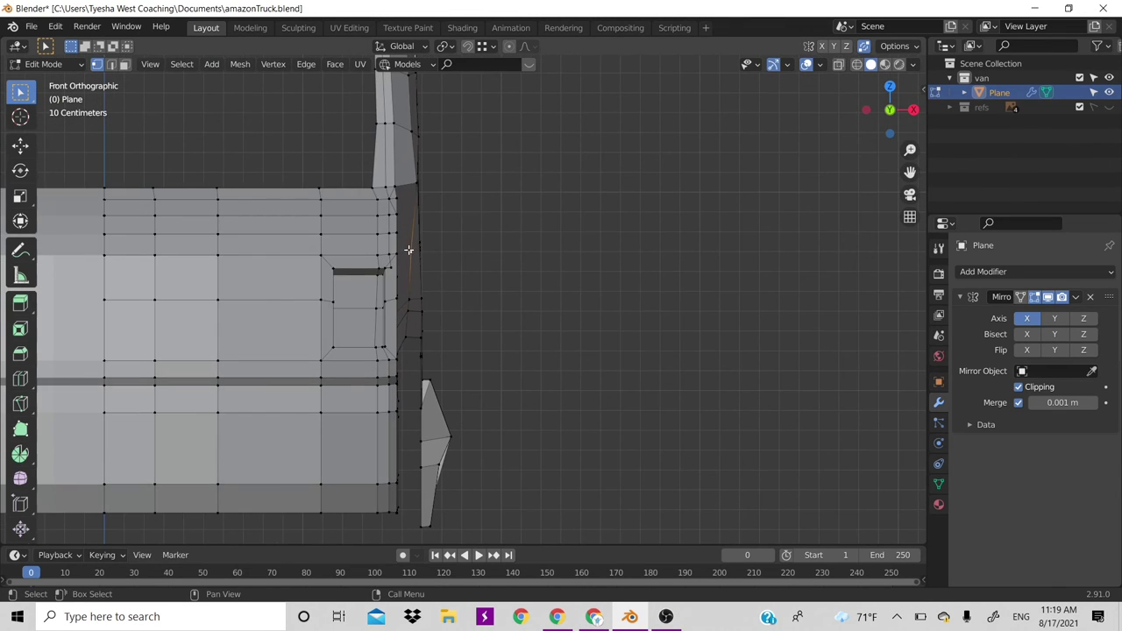
{"action": "key", "text": "g"}
{"action": "key", "text": "x"}
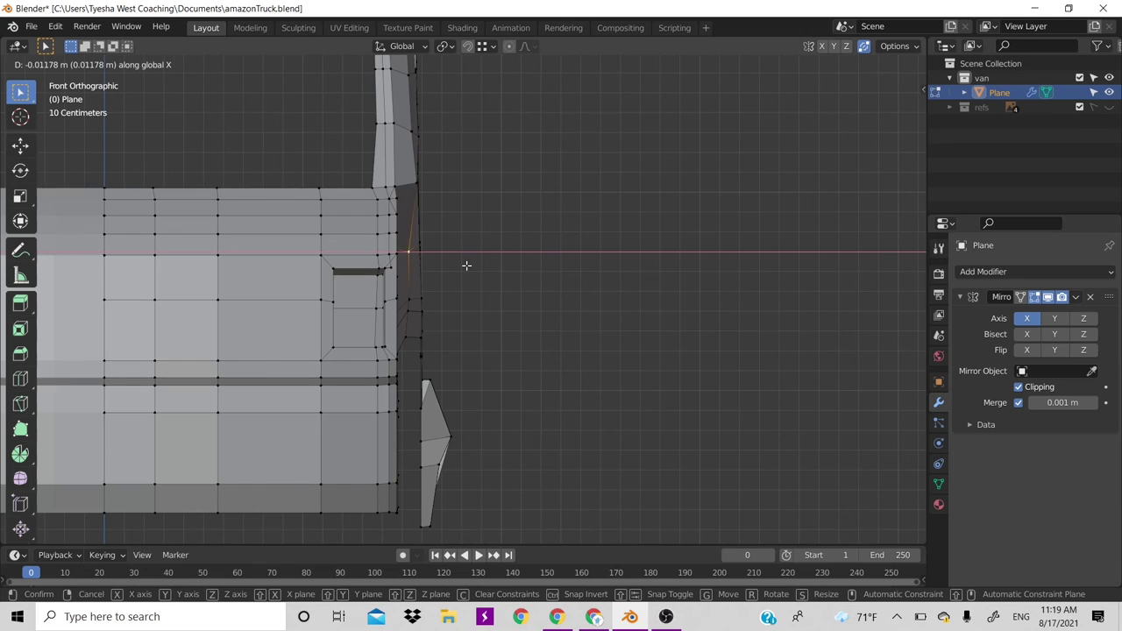
{"action": "left_click", "coordinate": [465, 266]}
Pull the two vertices higher up the pillar slightly inward along X
{"action": "left_click", "coordinate": [413, 183]}
{"action": "key", "text": "g"}
{"action": "key", "text": "x"}
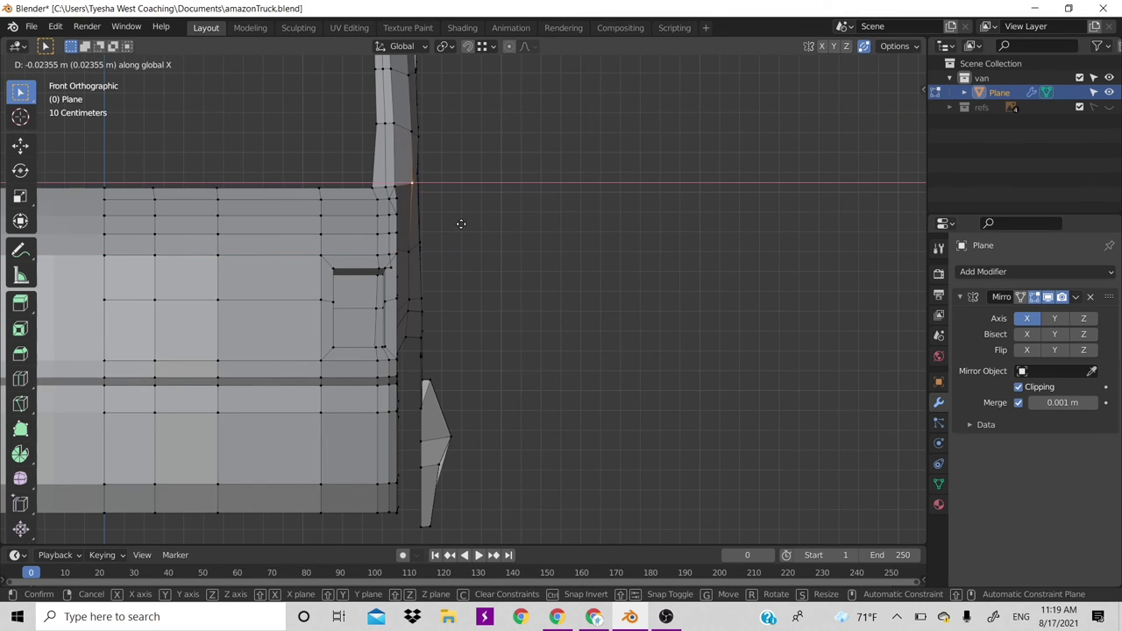
{"action": "left_click", "coordinate": [458, 207]}
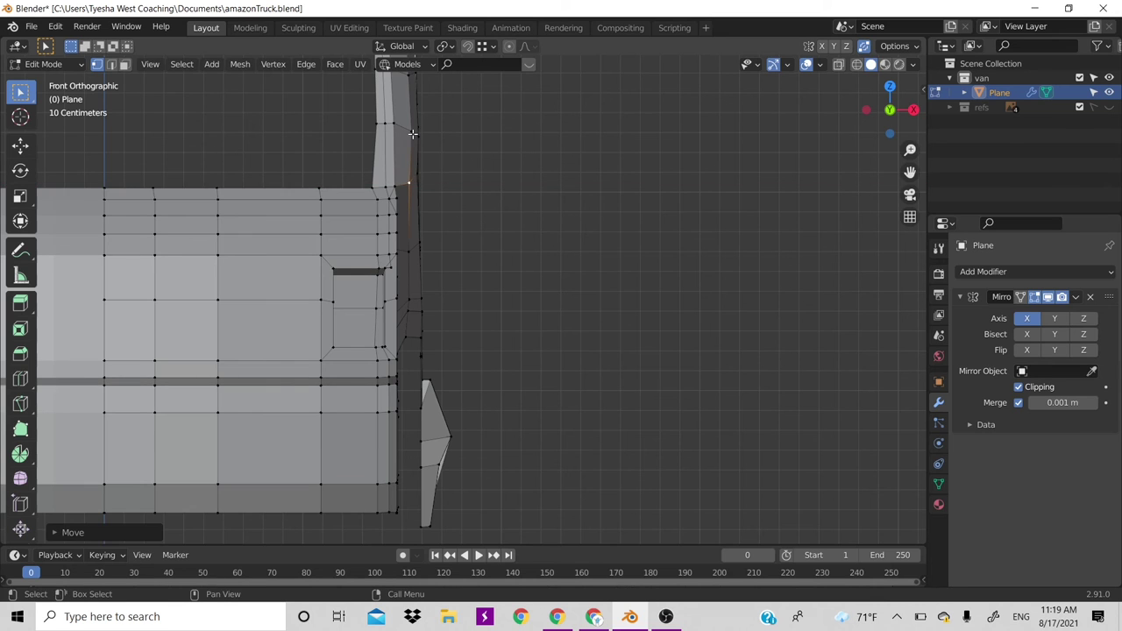
{"action": "left_click", "coordinate": [412, 134]}
{"action": "key", "text": "g"}
{"action": "key", "text": "x"}
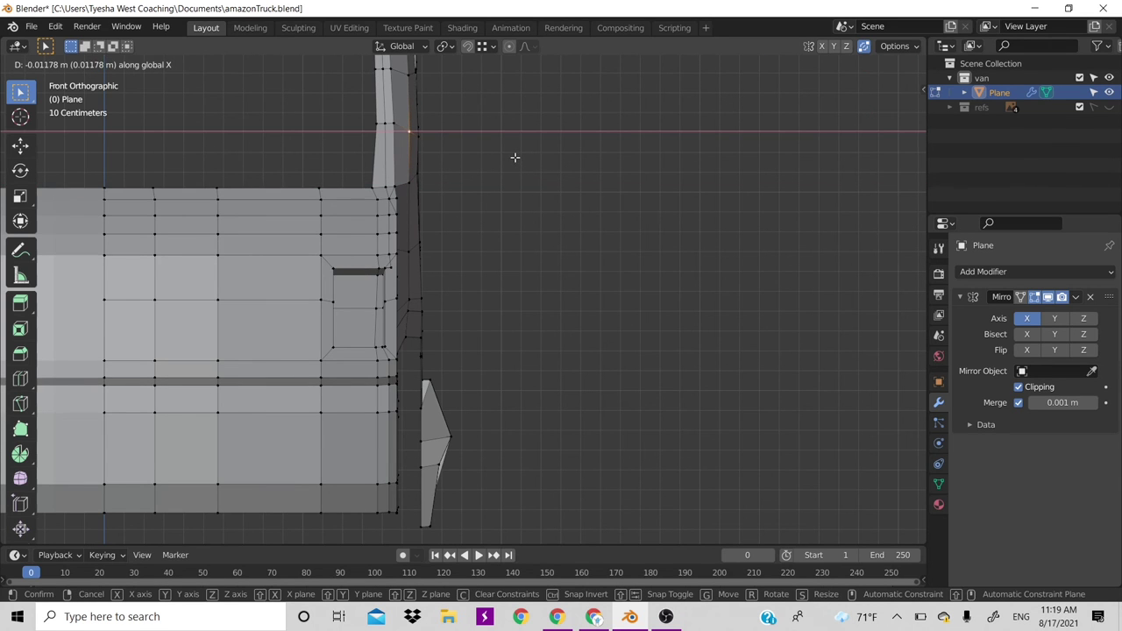
{"action": "left_click", "coordinate": [515, 157]}
{"action": "scroll", "coordinate": [497, 230], "scroll_direction": "down", "scroll_amount": 5}
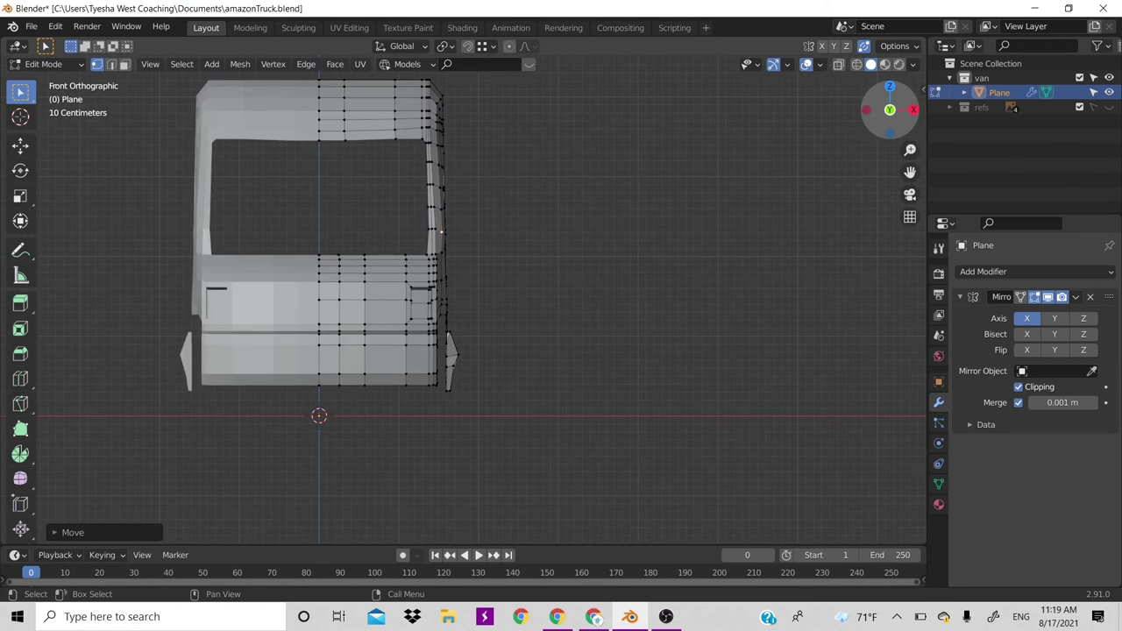
{"action": "middle_click_drag", "start_coordinate": [441, 232], "coordinate": [632, 258]}
{"action": "scroll", "coordinate": [632, 258], "scroll_direction": "down", "scroll_amount": 2}
{"action": "scroll", "coordinate": [638, 249], "scroll_direction": "down", "scroll_amount": 2}
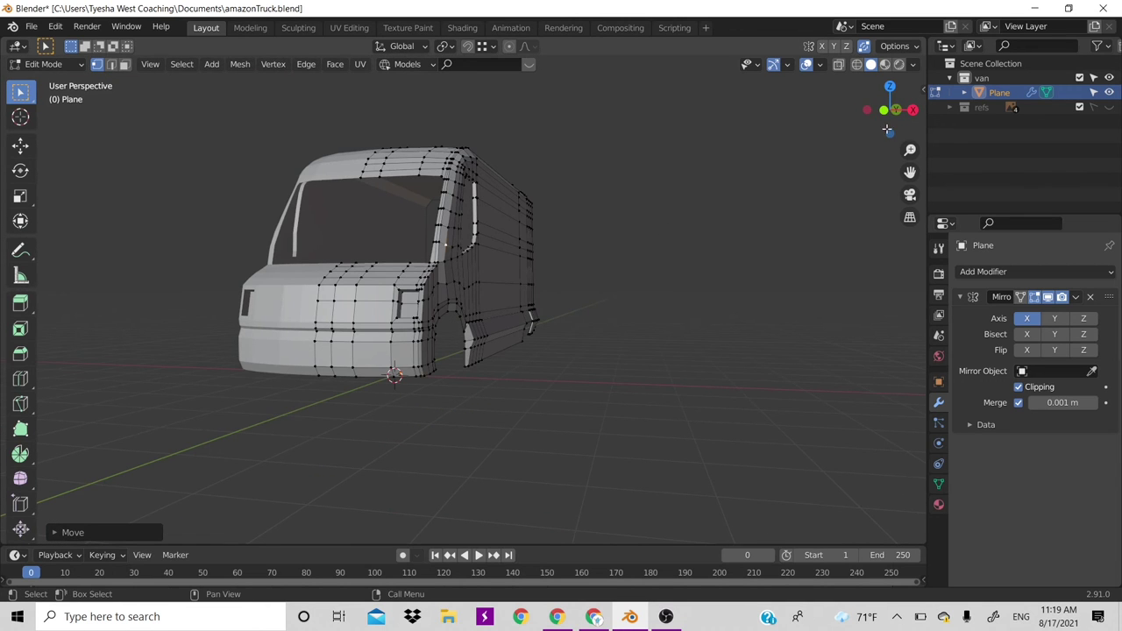
Hide overlays and set viewport lighting to MatCap with the glossy red matcap
{"action": "mouse_move", "coordinate": [888, 129]}
{"action": "left_mouse_down"}
{"action": "mouse_move", "coordinate": [913, 110]}
{"action": "mouse_move", "coordinate": [913, 67]}
{"action": "left_mouse_up"}
{"action": "left_click", "coordinate": [806, 64]}
{"action": "left_click", "coordinate": [913, 65]}
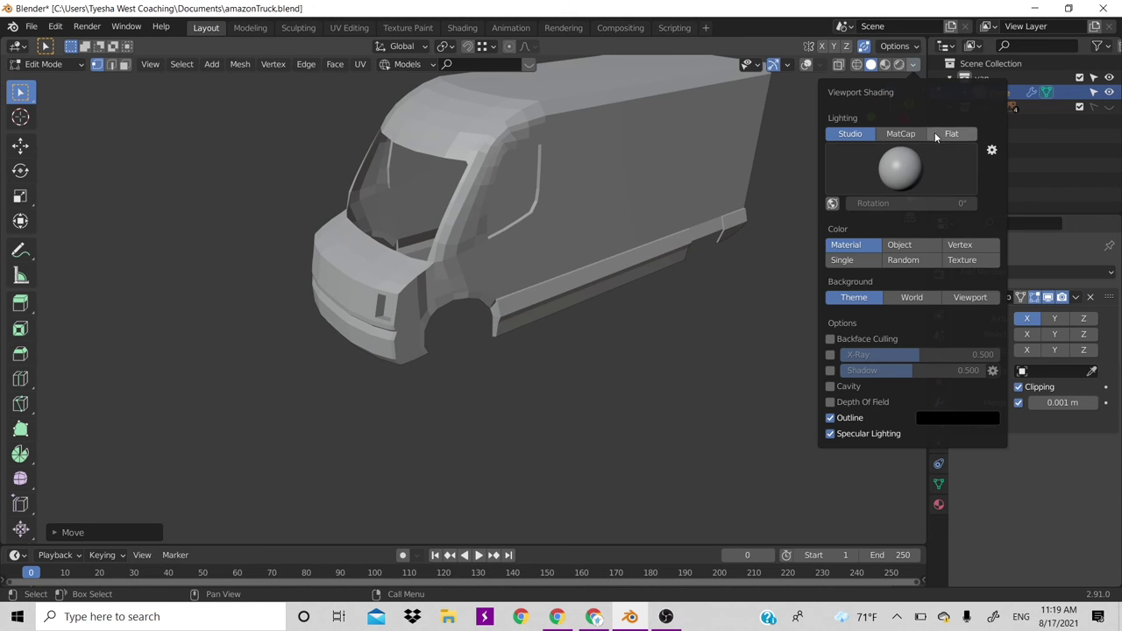
{"action": "left_click", "coordinate": [903, 134]}
{"action": "left_click", "coordinate": [910, 167]}
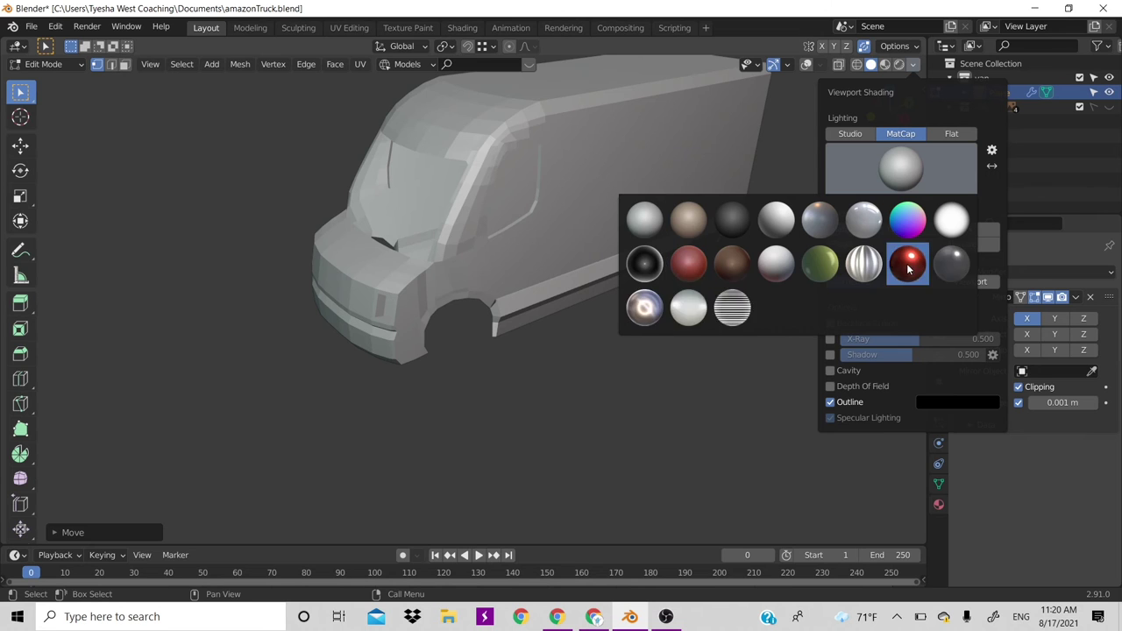
{"action": "left_click", "coordinate": [693, 265]}
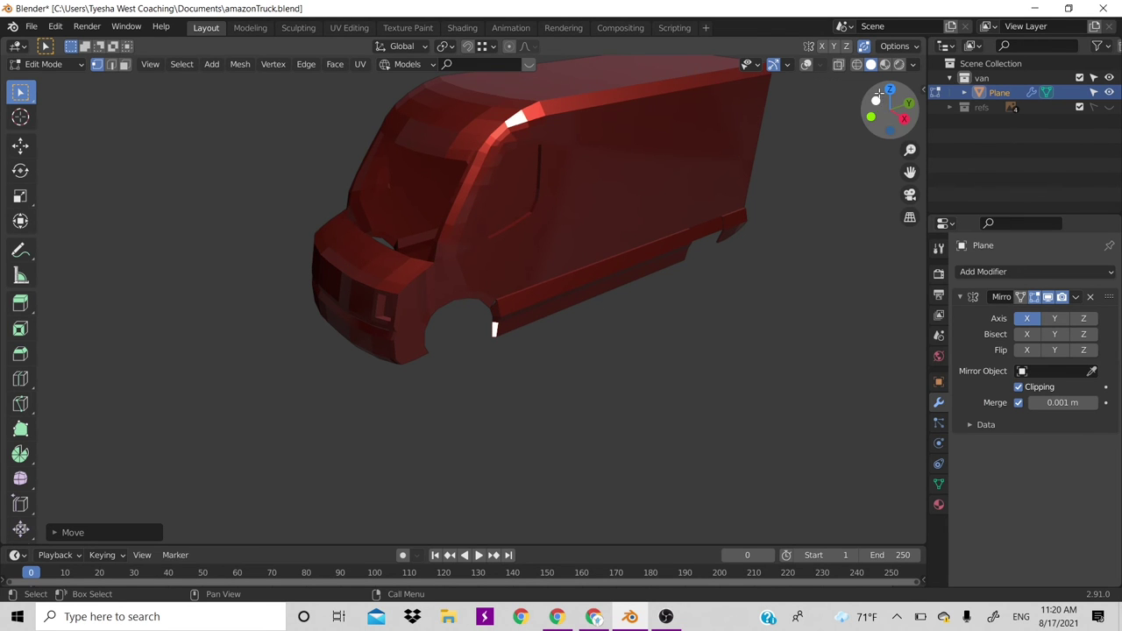
Turn overlays back on so the mesh edges show over the red van, viewed from its side
{"action": "left_click_drag", "start_coordinate": [873, 109], "coordinate": [912, 111]}
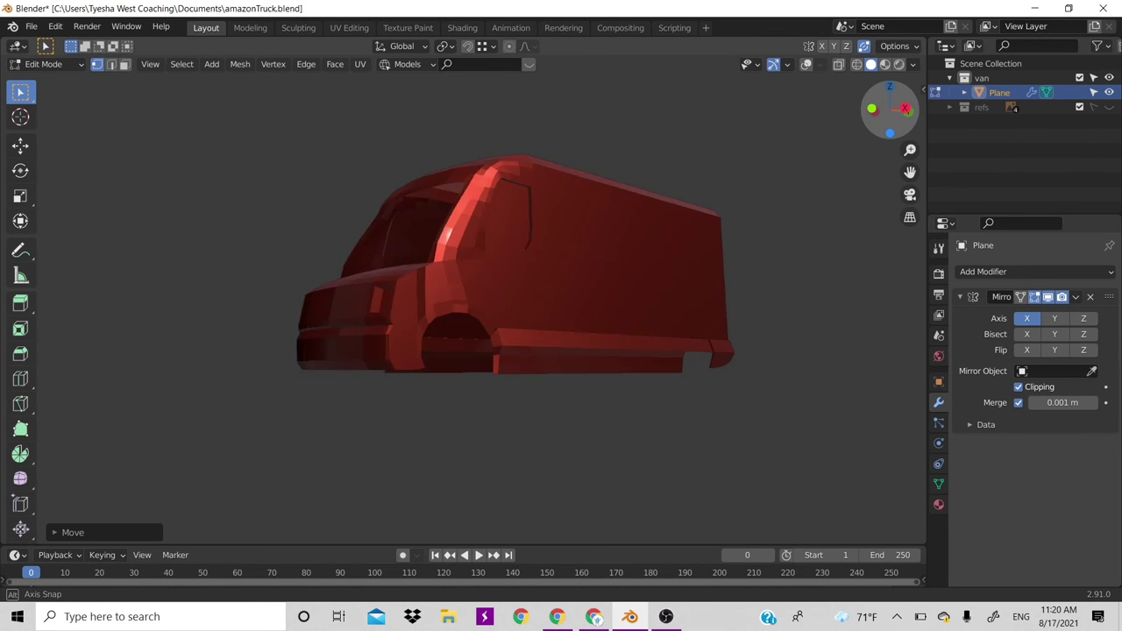
{"action": "left_click_drag", "start_coordinate": [912, 111], "coordinate": [617, 303]}
{"action": "scroll", "coordinate": [617, 302], "scroll_direction": "up", "scroll_amount": 4}
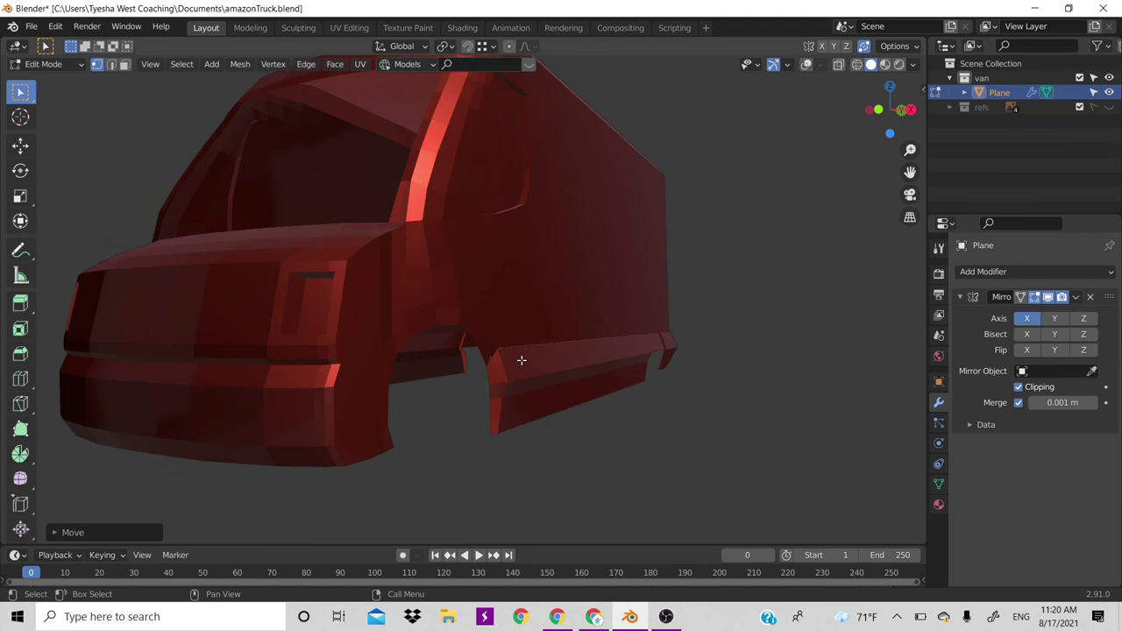
{"action": "scroll", "coordinate": [521, 358], "scroll_direction": "up", "scroll_amount": 3}
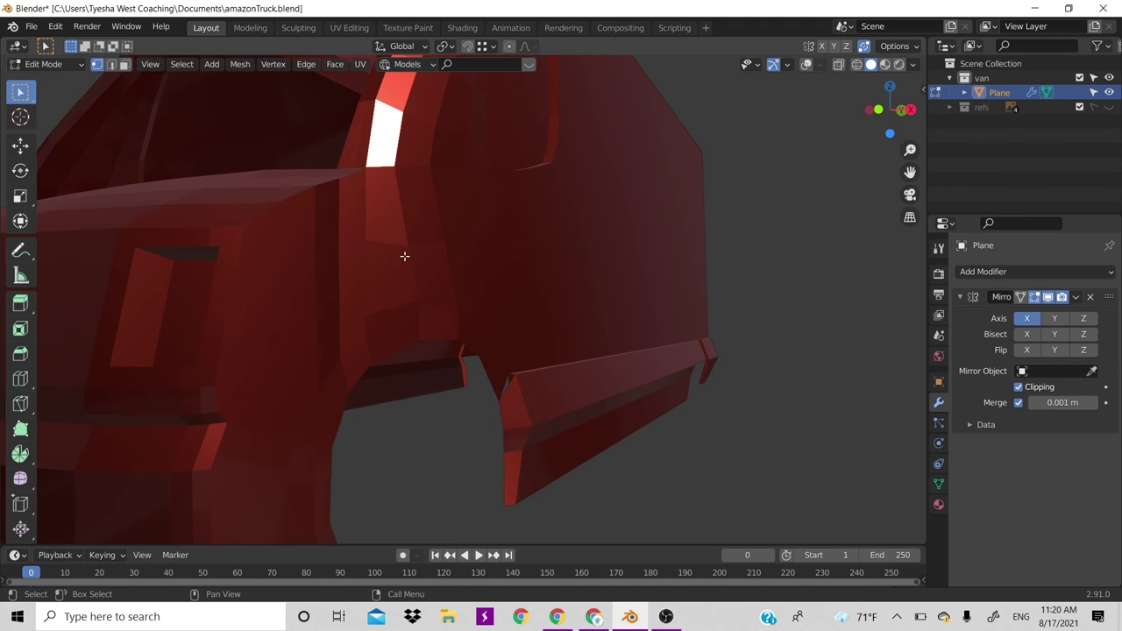
{"action": "left_click", "coordinate": [807, 66]}
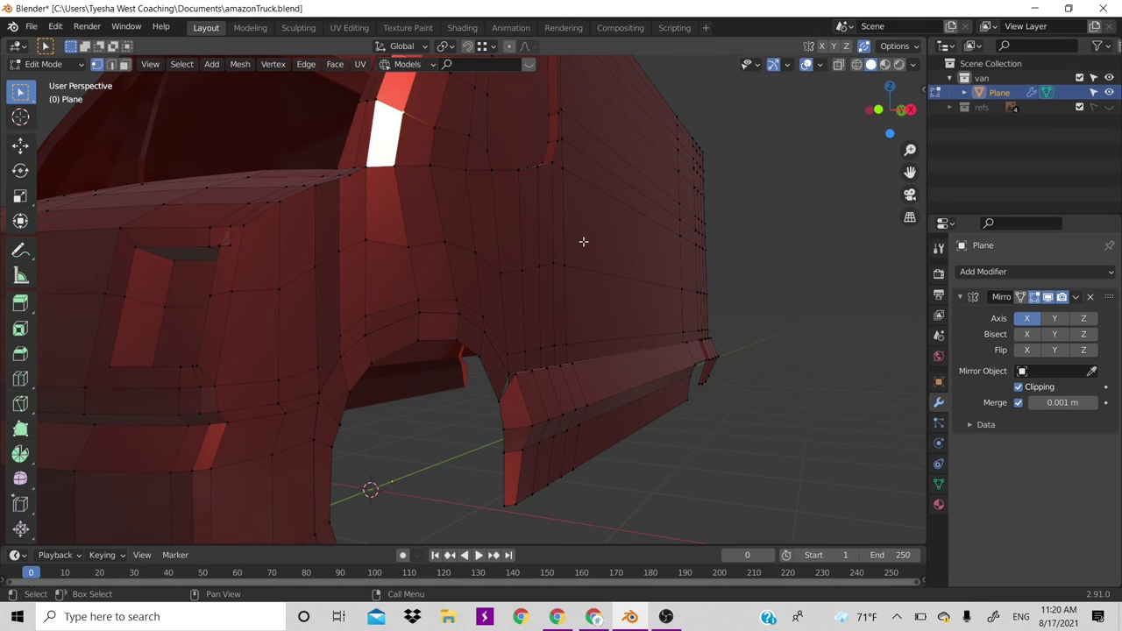
{"action": "scroll", "coordinate": [501, 286], "scroll_direction": "down", "scroll_amount": 5}
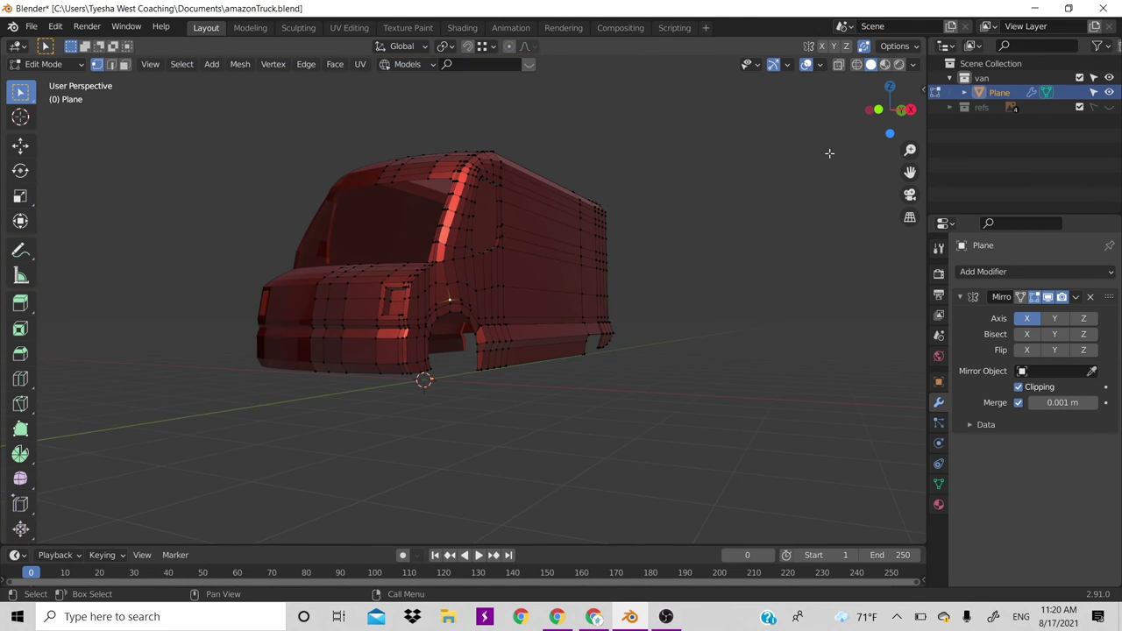
{"action": "mouse_move", "coordinate": [865, 134]}
{"action": "left_mouse_down"}
{"action": "mouse_move", "coordinate": [890, 110]}
{"action": "mouse_move", "coordinate": [617, 228]}
{"action": "left_mouse_up"}
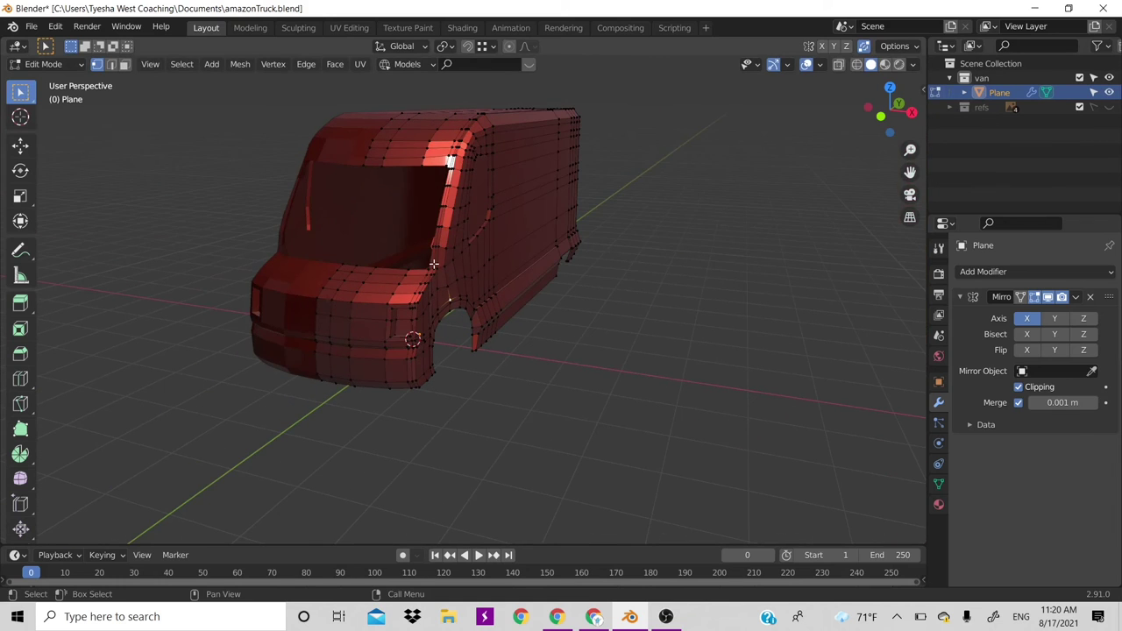
Shift the edge run beside the front wheel arch slightly along X
{"action": "left_click", "coordinate": [448, 321], "text": "ctrl"}
{"action": "key", "text": "g"}
{"action": "key", "text": "x"}
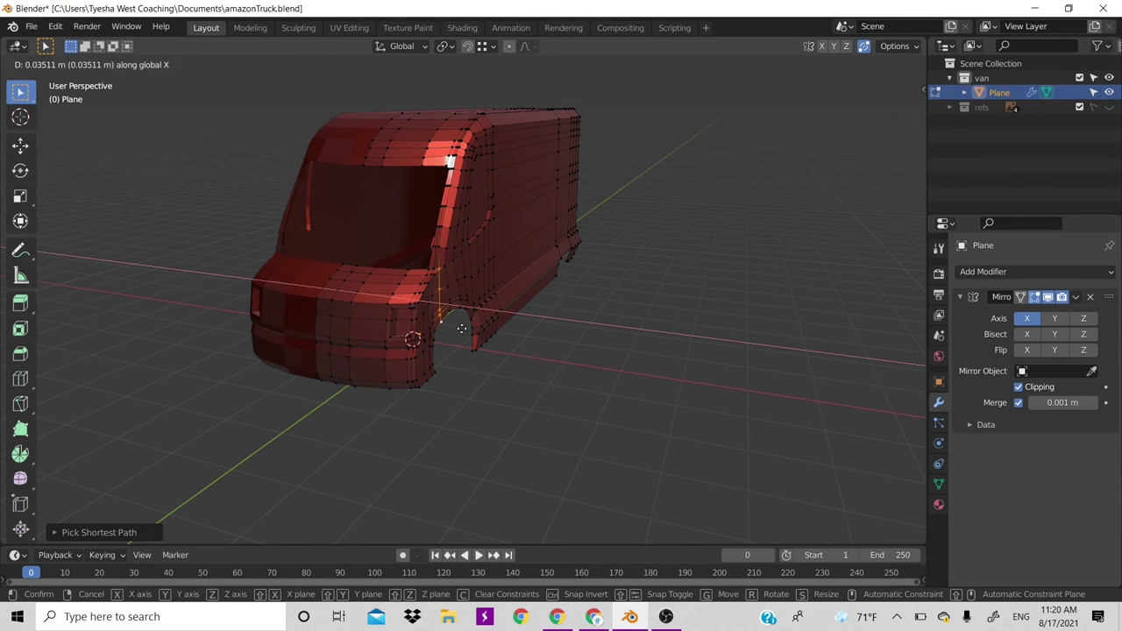
{"action": "left_click", "coordinate": [462, 329]}
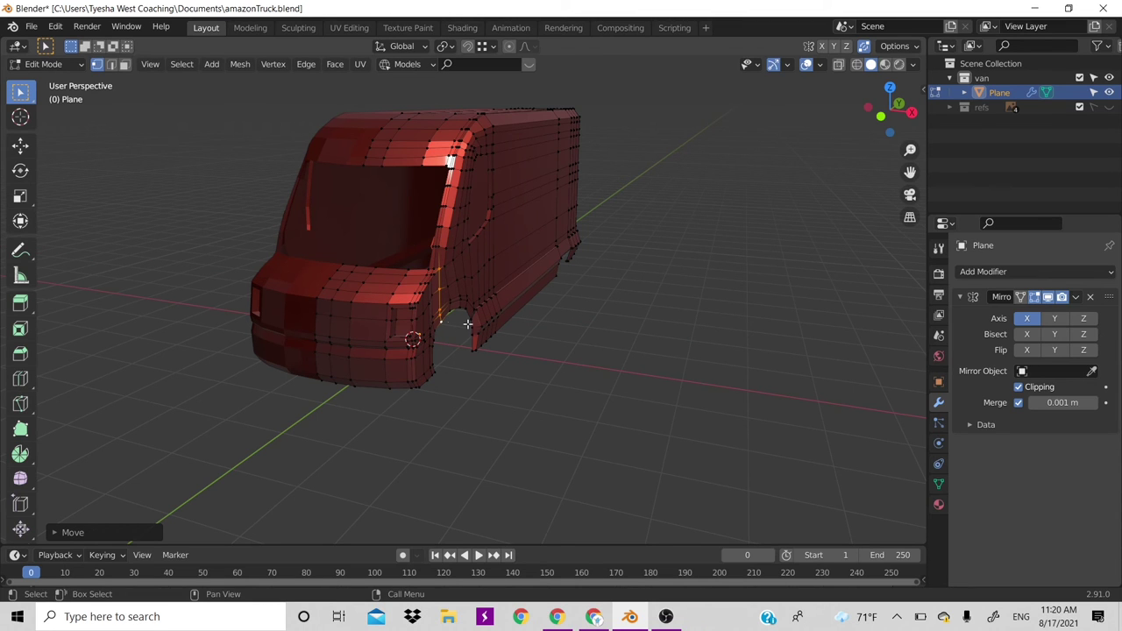
{"action": "left_click", "coordinate": [437, 332]}
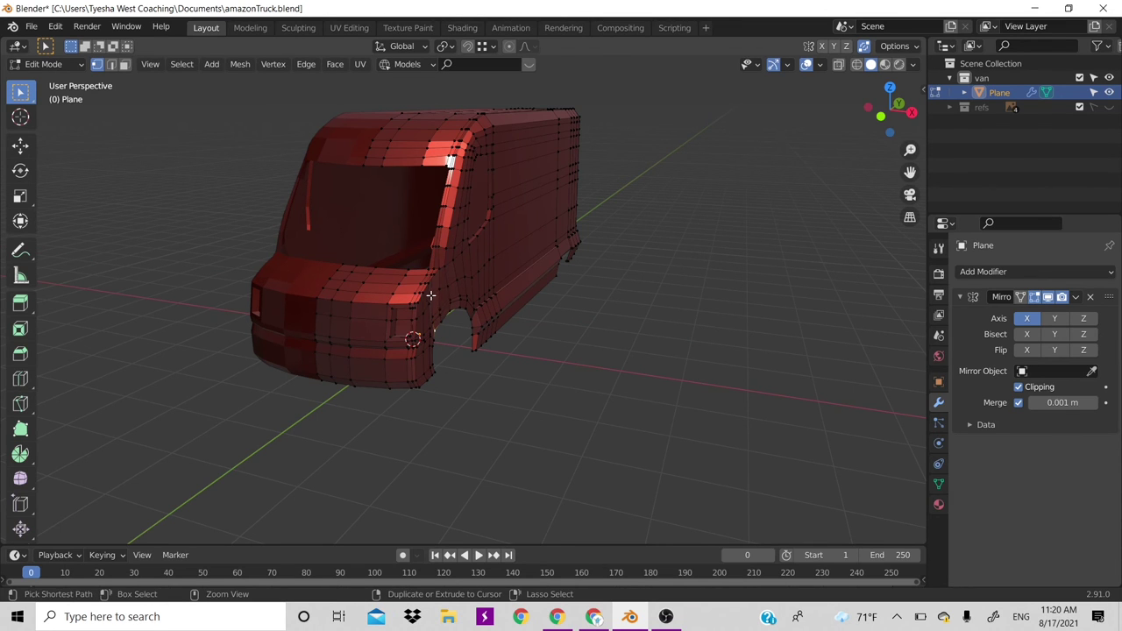
Select an edge path along the wheel arch and shift it along X
{"action": "left_click", "coordinate": [430, 295], "text": "ctrl"}
{"action": "key", "text": "g"}
{"action": "key", "text": "x"}
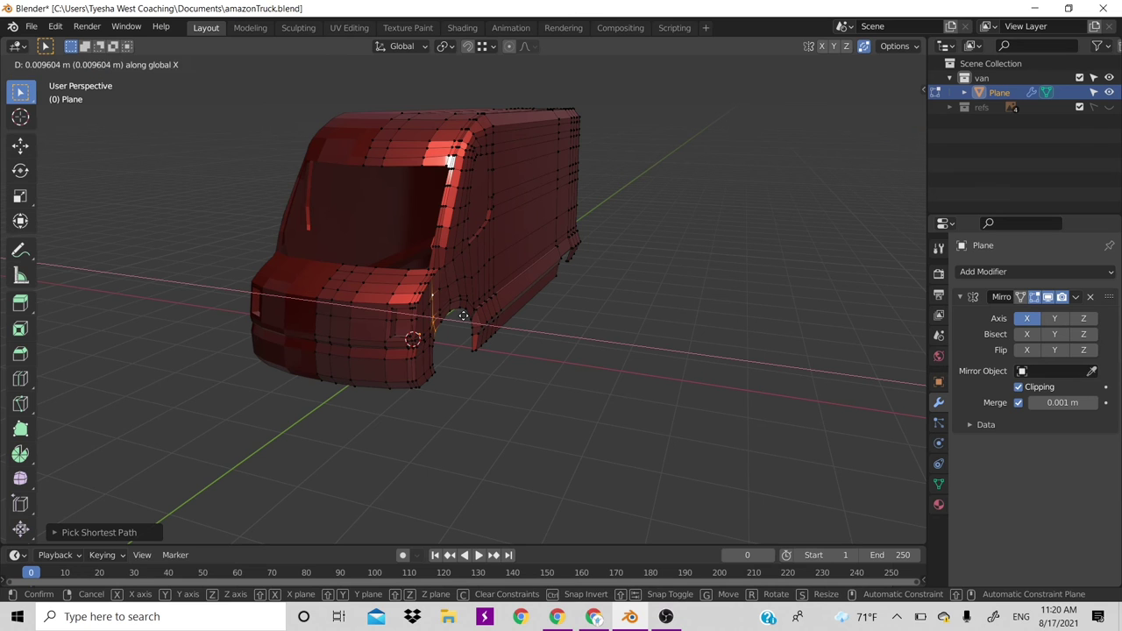
{"action": "left_click", "coordinate": [463, 316]}
In front orthographic view, nudge the wheel-arch edges further along X
{"action": "key", "text": "KP_1"}
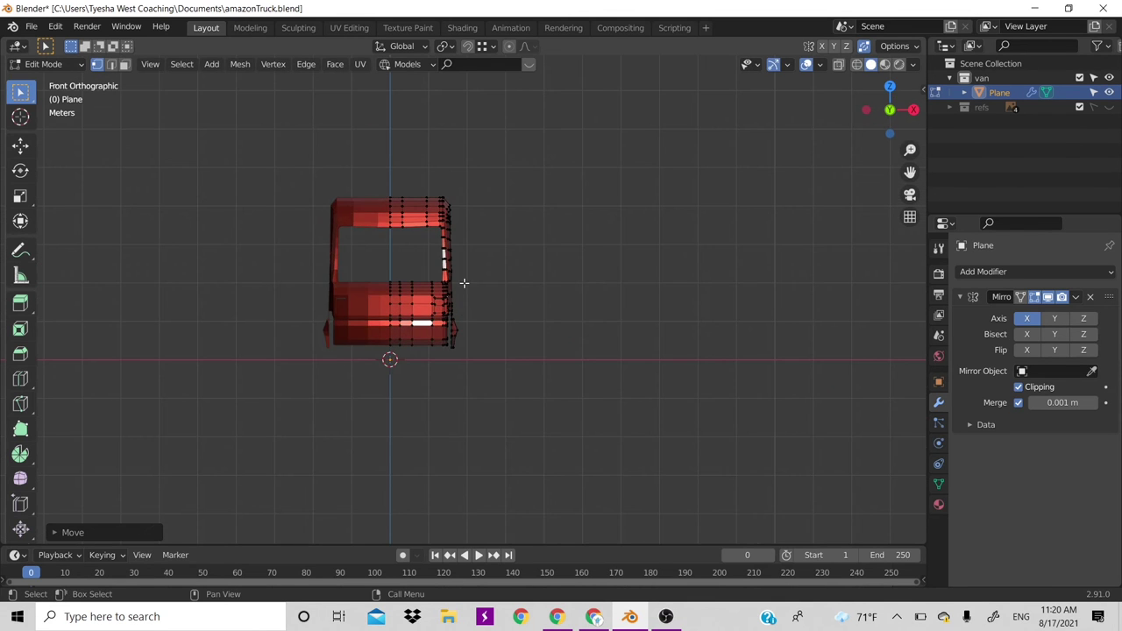
{"action": "scroll", "coordinate": [464, 282], "scroll_direction": "up", "scroll_amount": 2}
{"action": "scroll", "coordinate": [464, 282], "scroll_direction": "up", "scroll_amount": 4}
{"action": "scroll", "coordinate": [464, 283], "scroll_direction": "up", "scroll_amount": 4}
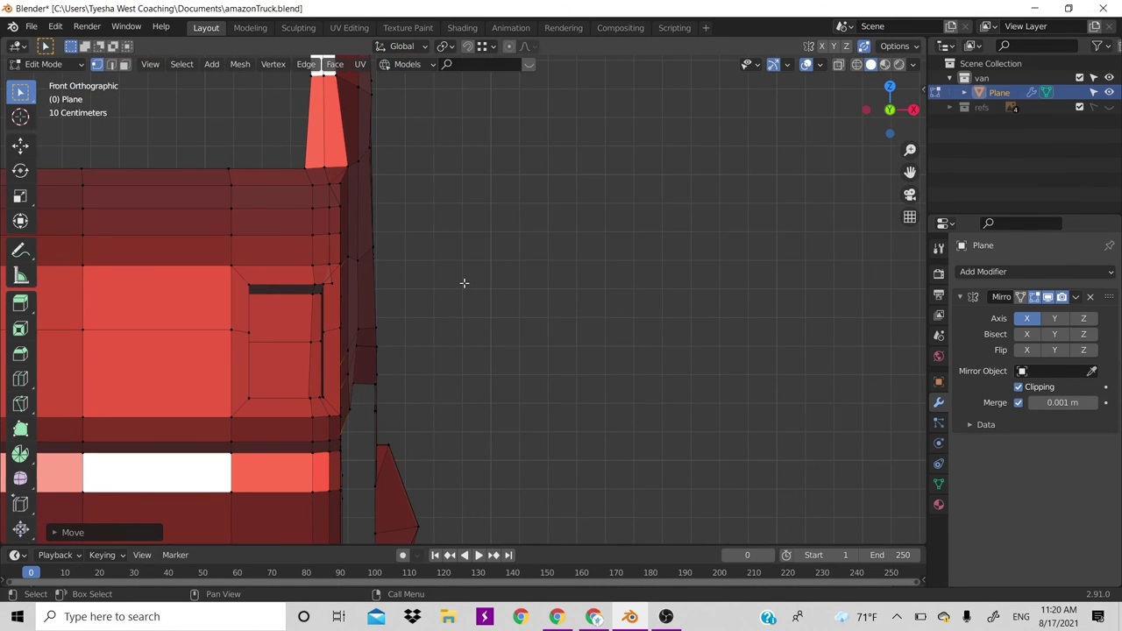
{"action": "key", "text": "g"}
{"action": "key", "text": "x"}
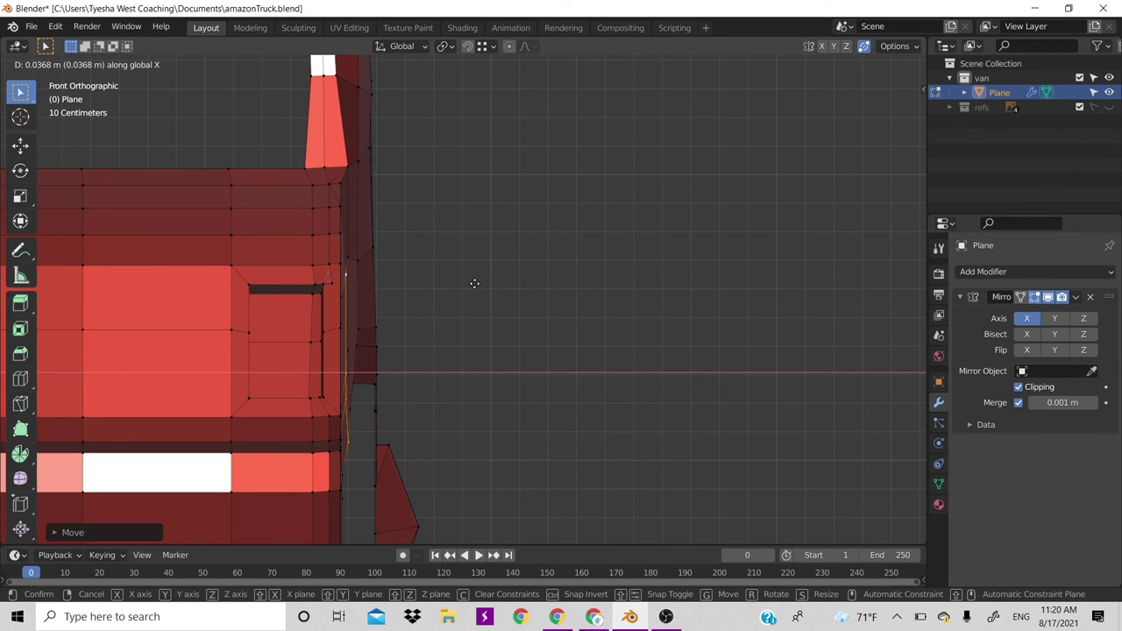
{"action": "left_click", "coordinate": [474, 283]}
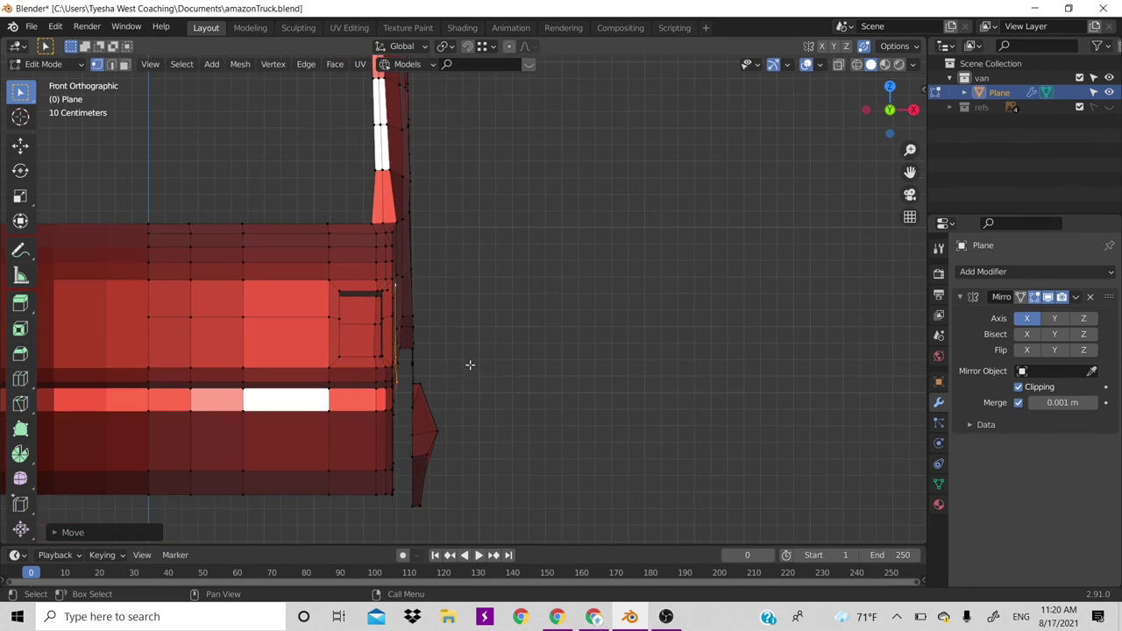
Select the edge path from the top of the wheel arch up to another vertex
{"action": "left_click_drag", "start_coordinate": [889, 111], "coordinate": [750, 270]}
{"action": "scroll", "coordinate": [750, 269], "scroll_direction": "down", "scroll_amount": 4}
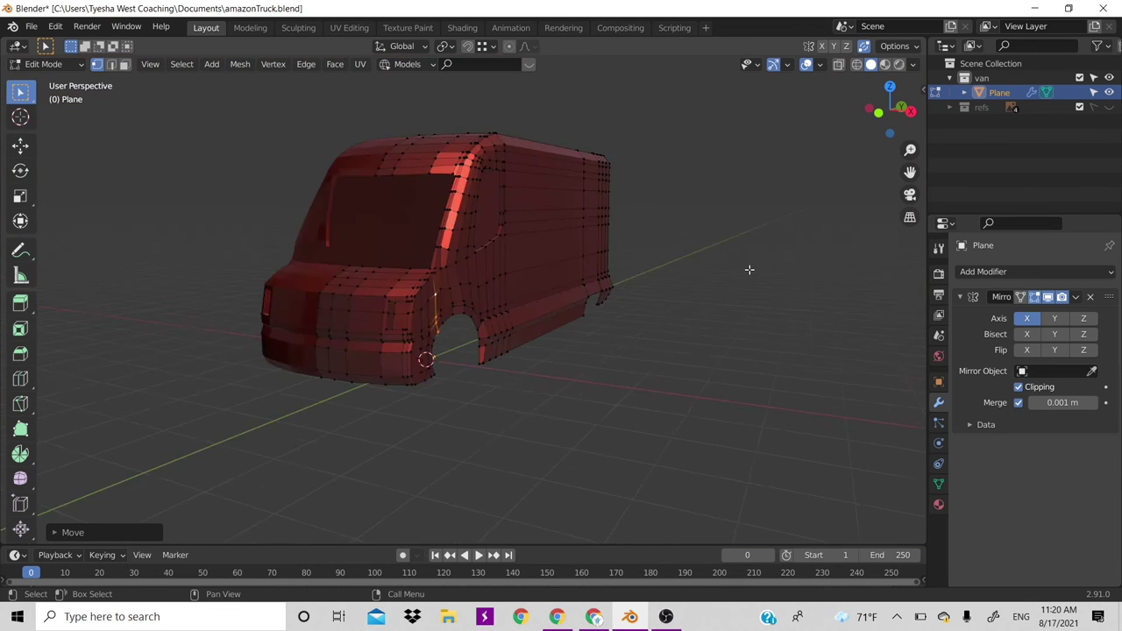
{"action": "scroll", "coordinate": [750, 269], "scroll_direction": "down", "scroll_amount": 2}
{"action": "scroll", "coordinate": [749, 270], "scroll_direction": "up", "scroll_amount": 2}
{"action": "left_click", "coordinate": [701, 333]}
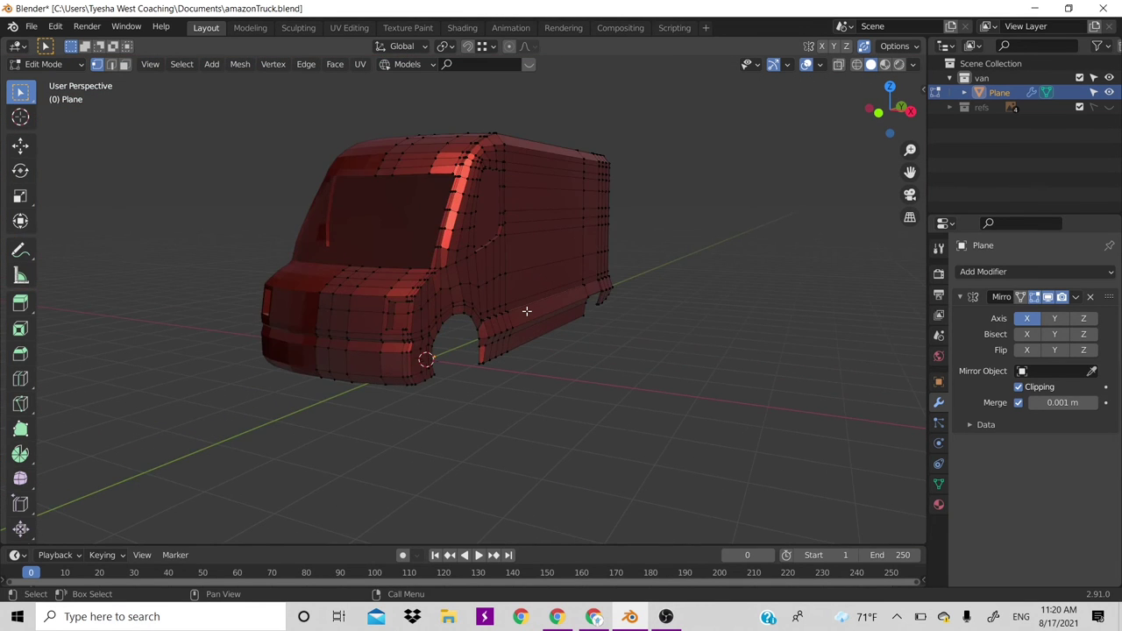
{"action": "scroll", "coordinate": [526, 311], "scroll_direction": "up", "scroll_amount": 4}
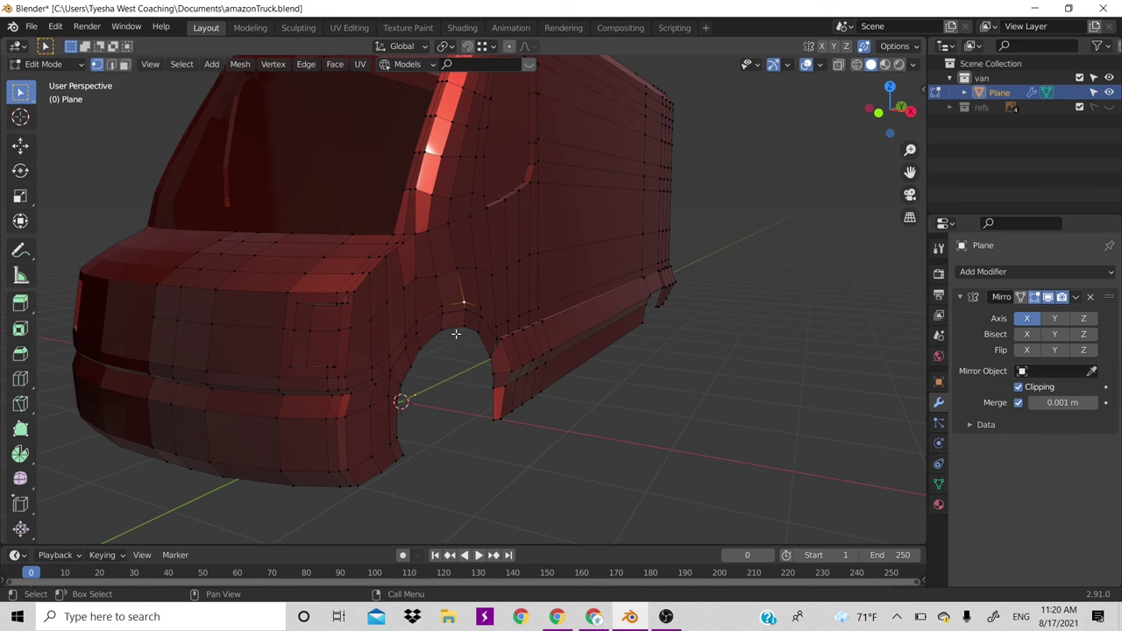
{"action": "left_click", "coordinate": [466, 300]}
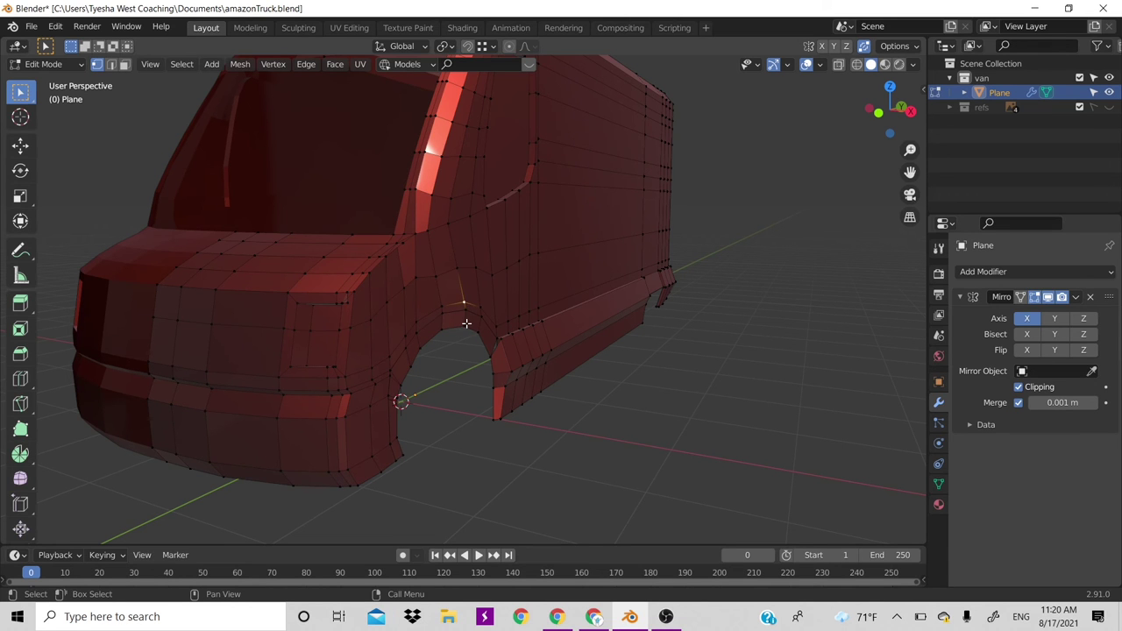
{"action": "left_click", "coordinate": [456, 268], "text": "ctrl"}
Shift the selected path about 0.018 m along X in front view, then view three-quarter
{"action": "key", "text": "KP_1"}
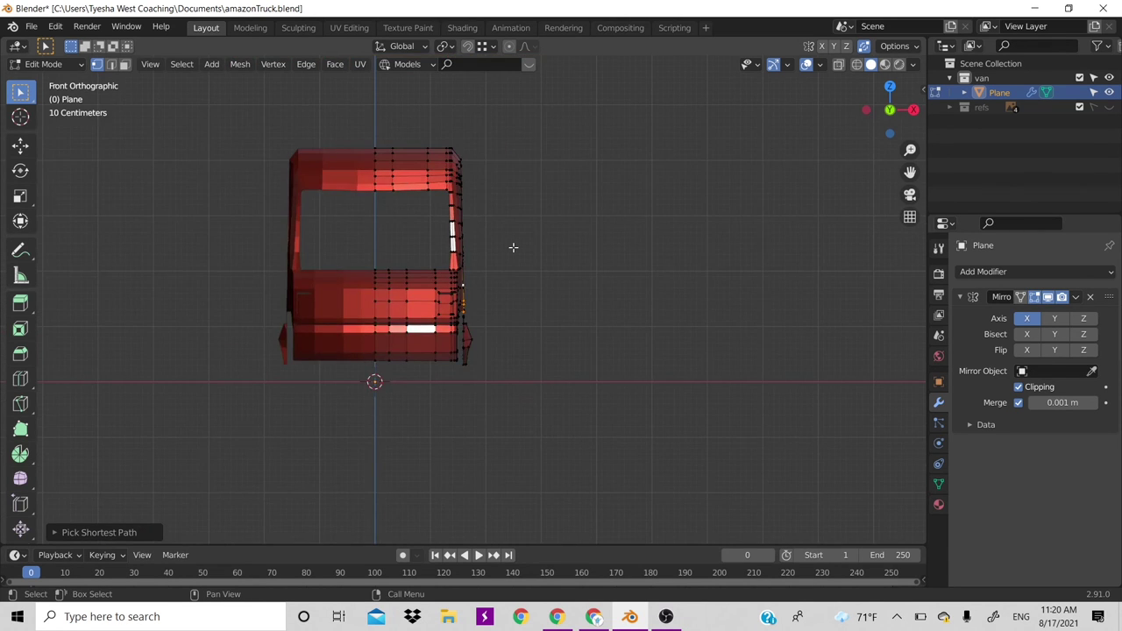
{"action": "scroll", "coordinate": [513, 248], "scroll_direction": "up", "scroll_amount": 4}
{"action": "scroll", "coordinate": [513, 248], "scroll_direction": "up", "scroll_amount": 3}
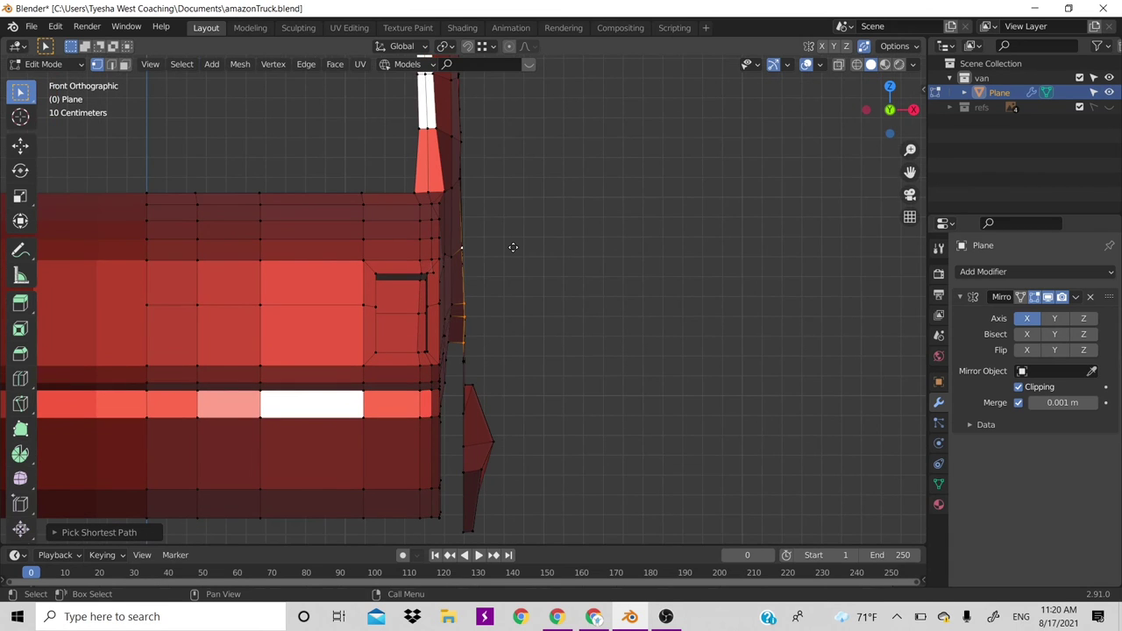
{"action": "key", "text": "g"}
{"action": "key", "text": "x"}
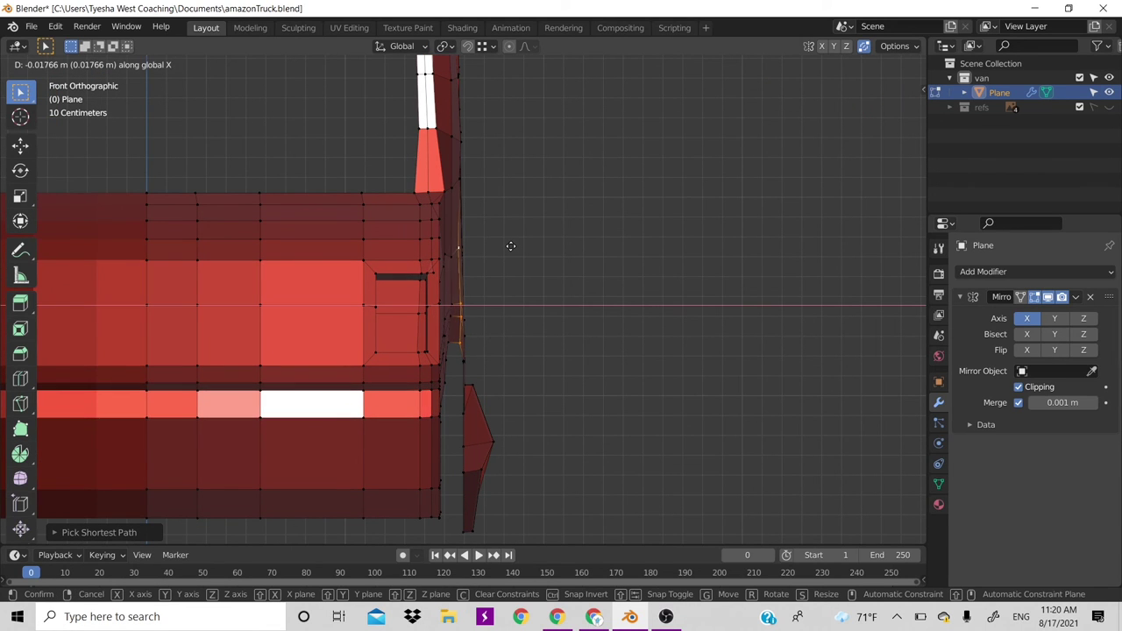
{"action": "left_click", "coordinate": [509, 246]}
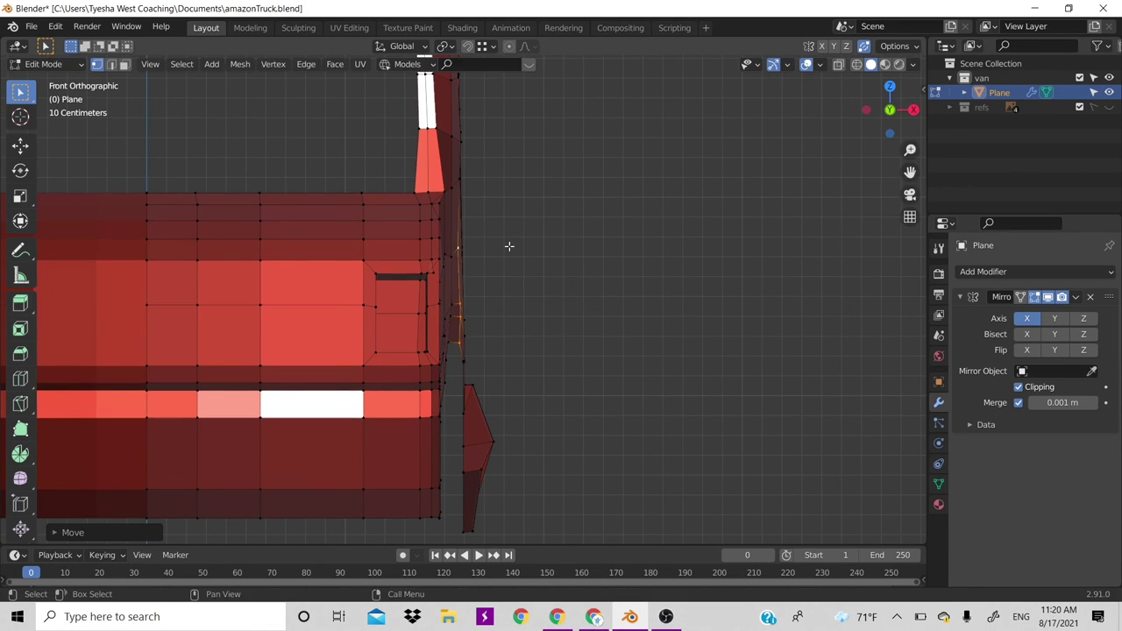
{"action": "scroll", "coordinate": [535, 290], "scroll_direction": "down", "scroll_amount": 2}
{"action": "scroll", "coordinate": [579, 368], "scroll_direction": "down", "scroll_amount": 3}
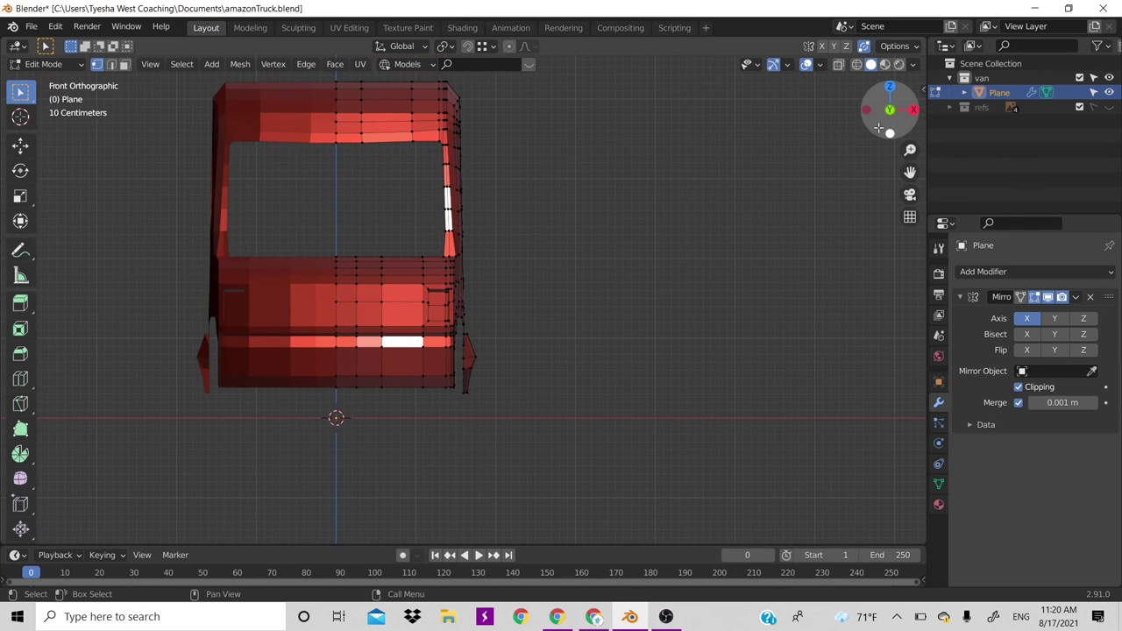
{"action": "left_click_drag", "start_coordinate": [878, 128], "coordinate": [719, 221]}
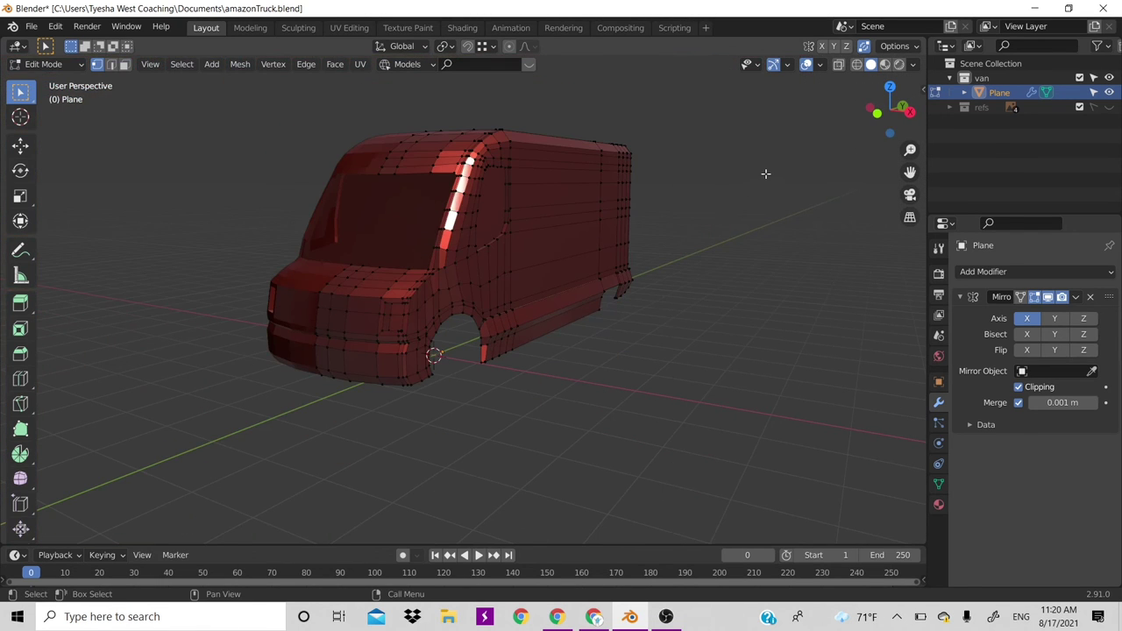
Inspect the whole van in Object Mode, then re-enter Edit Mode in right orthographic view
{"action": "key", "text": "Tab"}
{"action": "scroll", "coordinate": [568, 426], "scroll_direction": "up", "scroll_amount": 1}
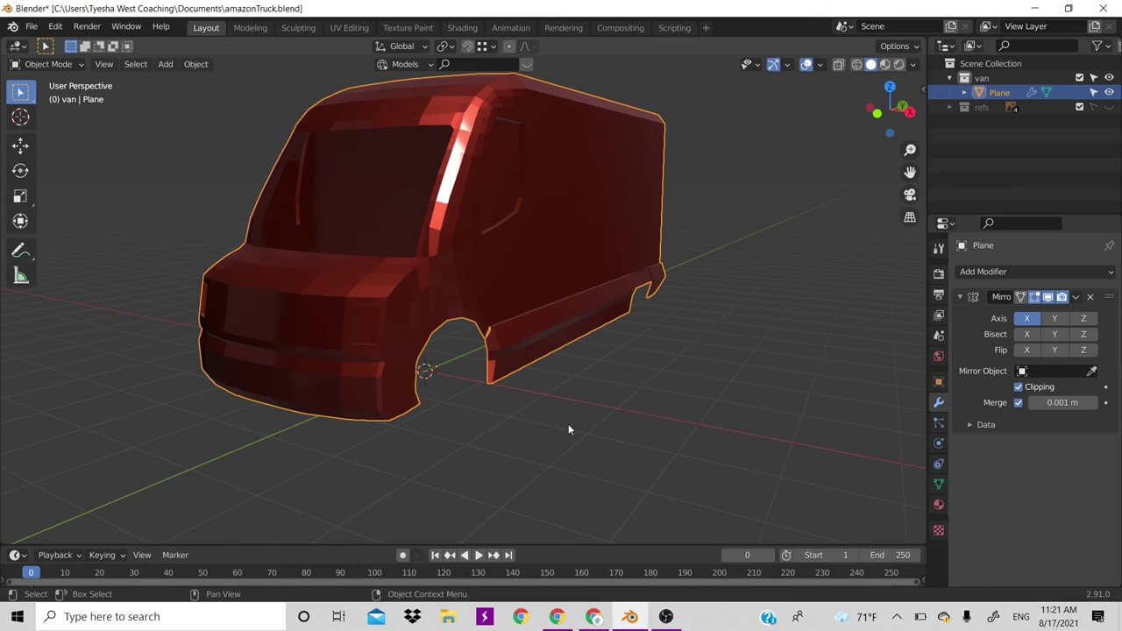
{"action": "left_click_drag", "start_coordinate": [912, 98], "coordinate": [842, 107]}
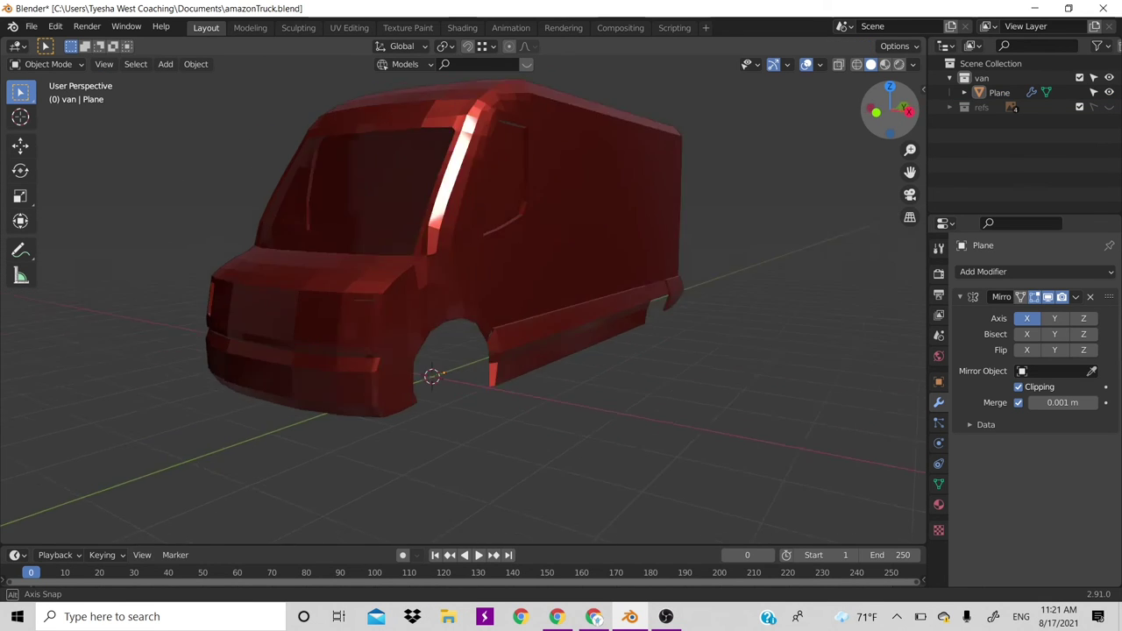
{"action": "left_click_drag", "start_coordinate": [842, 107], "coordinate": [659, 238]}
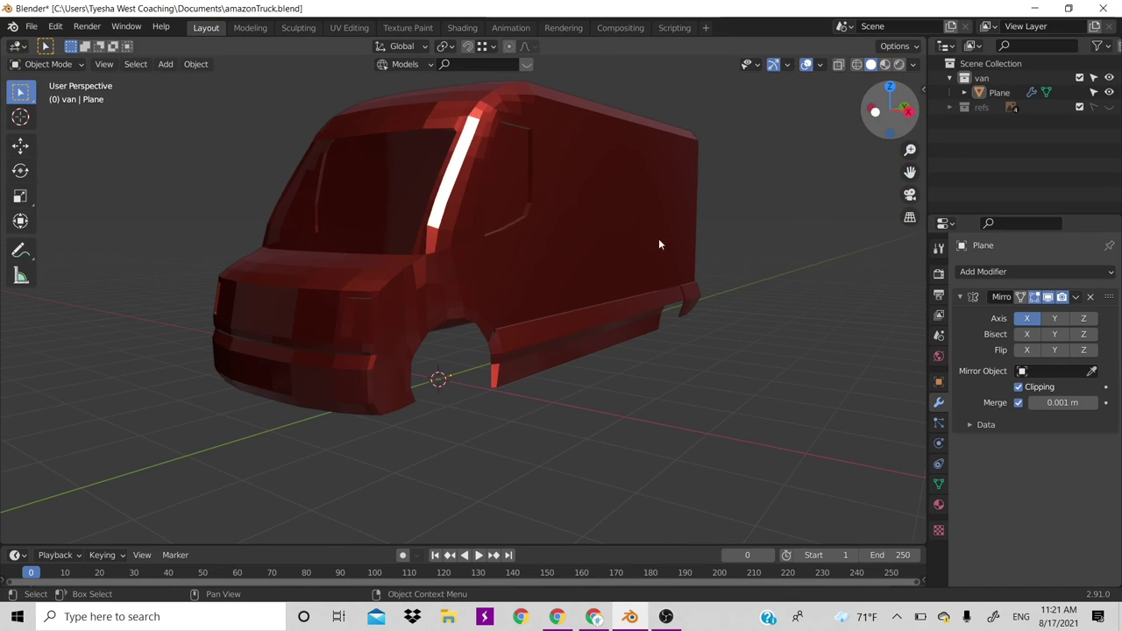
{"action": "key", "text": "Tab"}
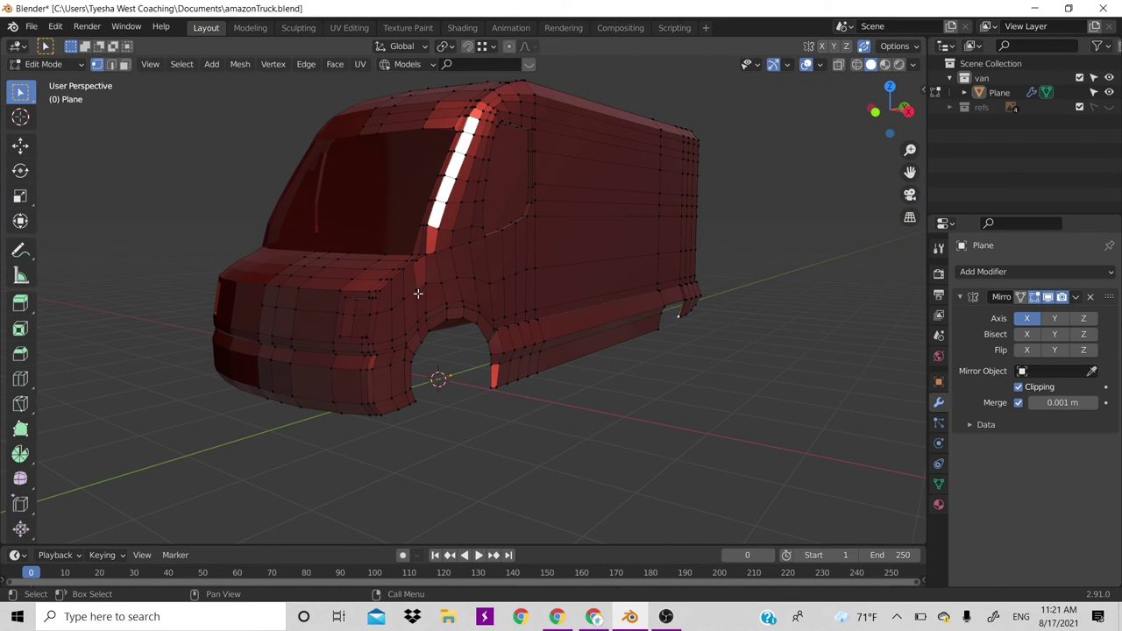
{"action": "key", "text": "KP_3"}
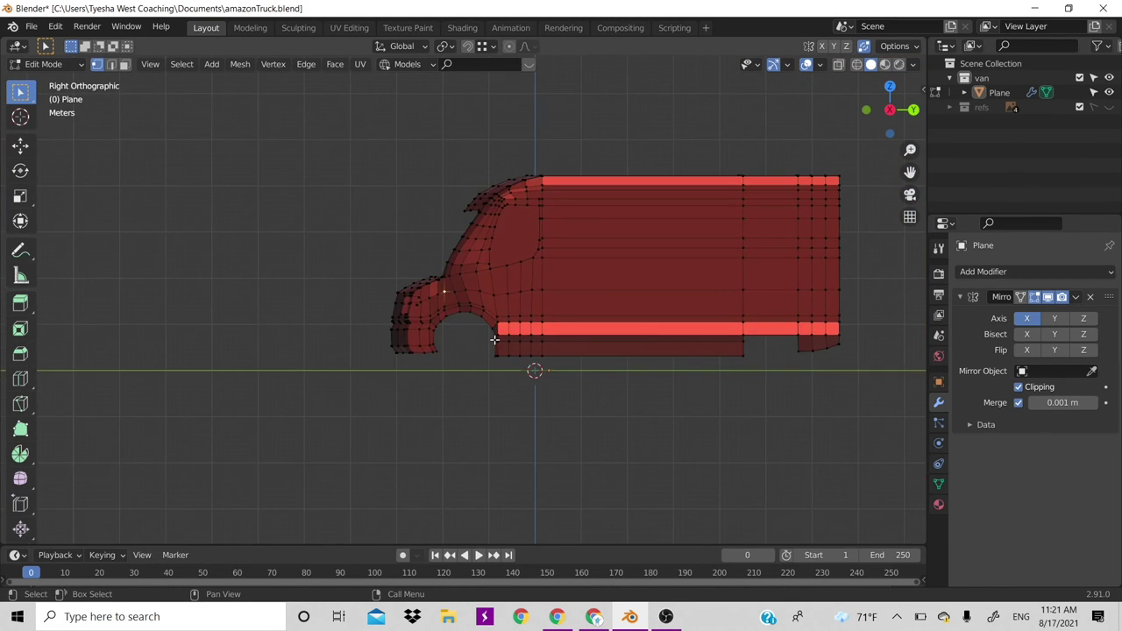
Move the selected vertex and one above the front wheel arch vertically along Z
{"action": "scroll", "coordinate": [495, 340], "scroll_direction": "up", "scroll_amount": 2}
{"action": "scroll", "coordinate": [494, 339], "scroll_direction": "up", "scroll_amount": 1}
{"action": "key", "text": "g"}
{"action": "key", "text": "z"}
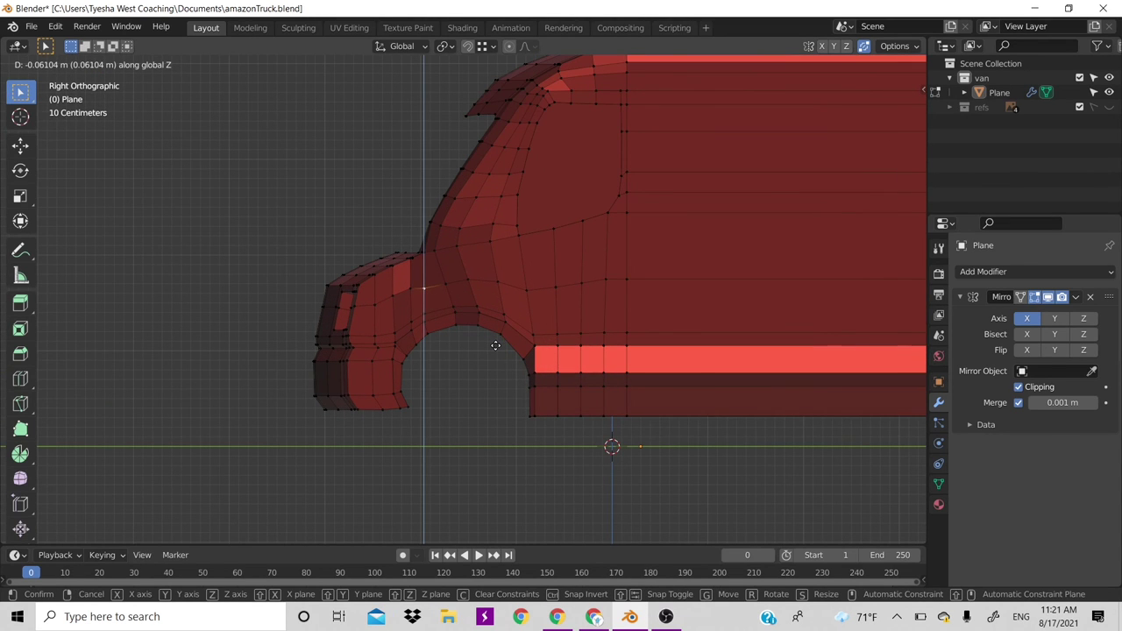
{"action": "left_click", "coordinate": [497, 347]}
{"action": "left_click", "coordinate": [452, 288]}
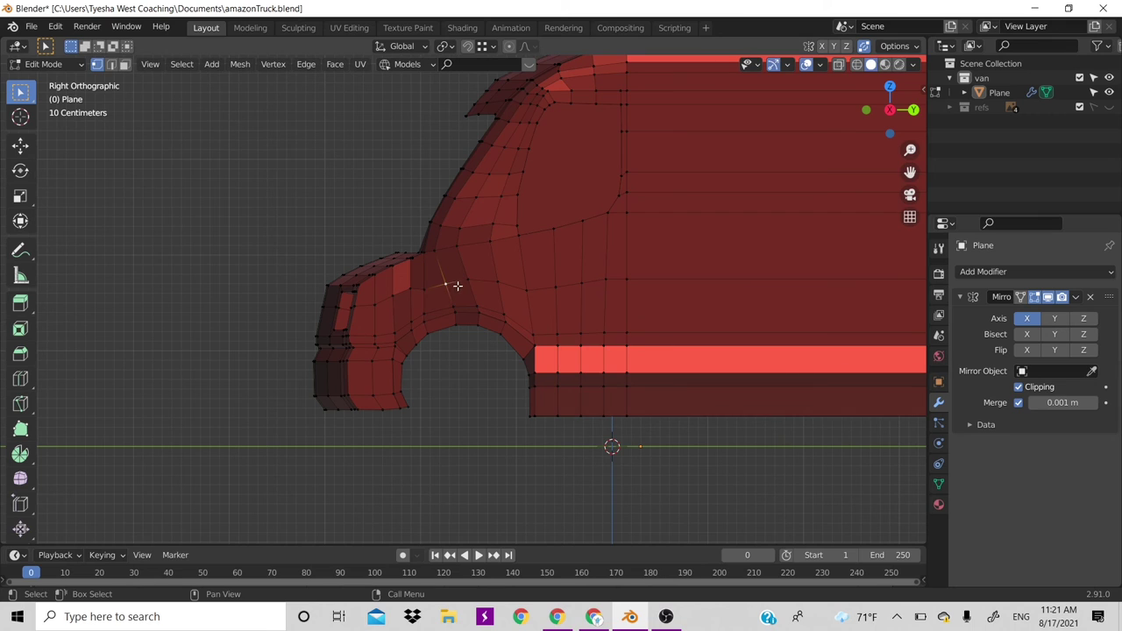
{"action": "key", "text": "g"}
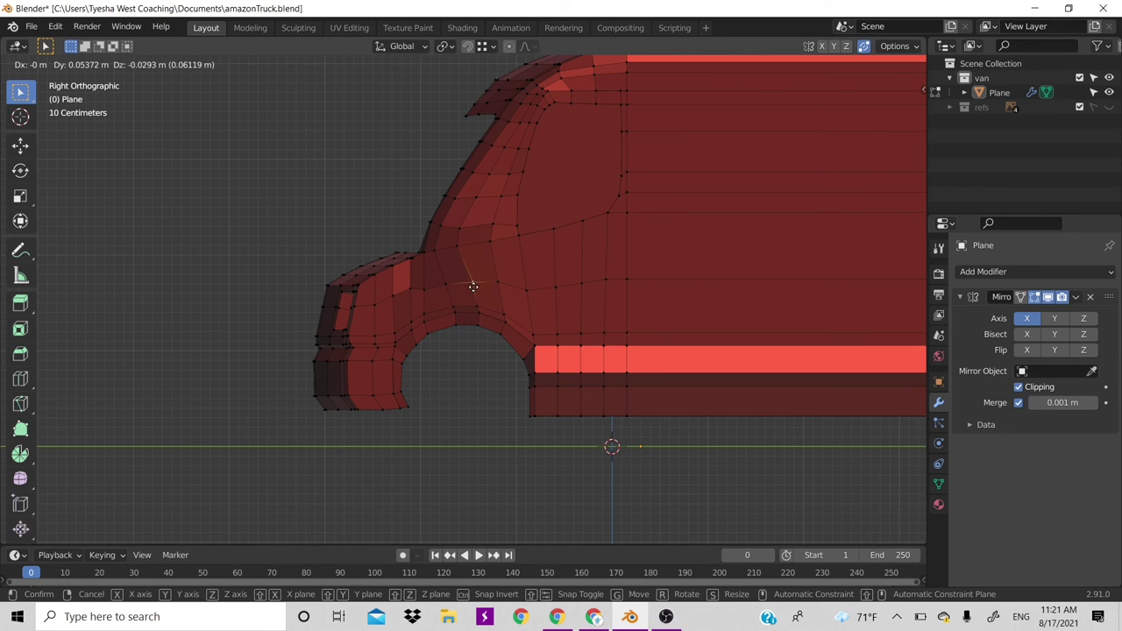
{"action": "key", "text": "z"}
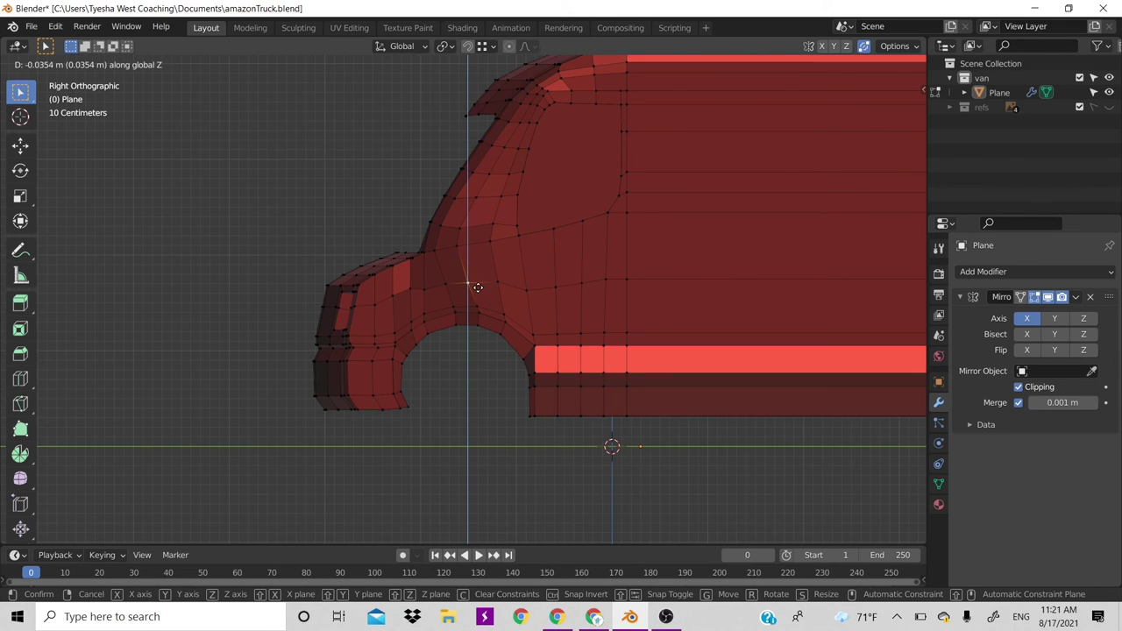
{"action": "left_click", "coordinate": [480, 287]}
Adjust the height of another vertex above the wheel arch along Z twice
{"action": "left_click", "coordinate": [496, 286]}
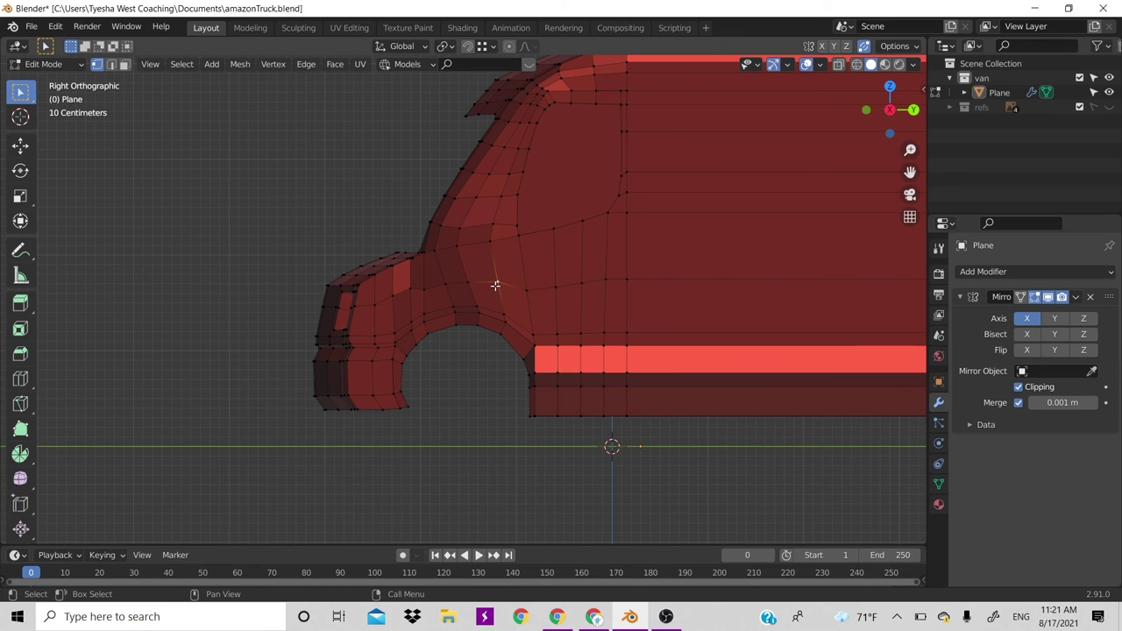
{"action": "key", "text": "g"}
{"action": "key", "text": "z"}
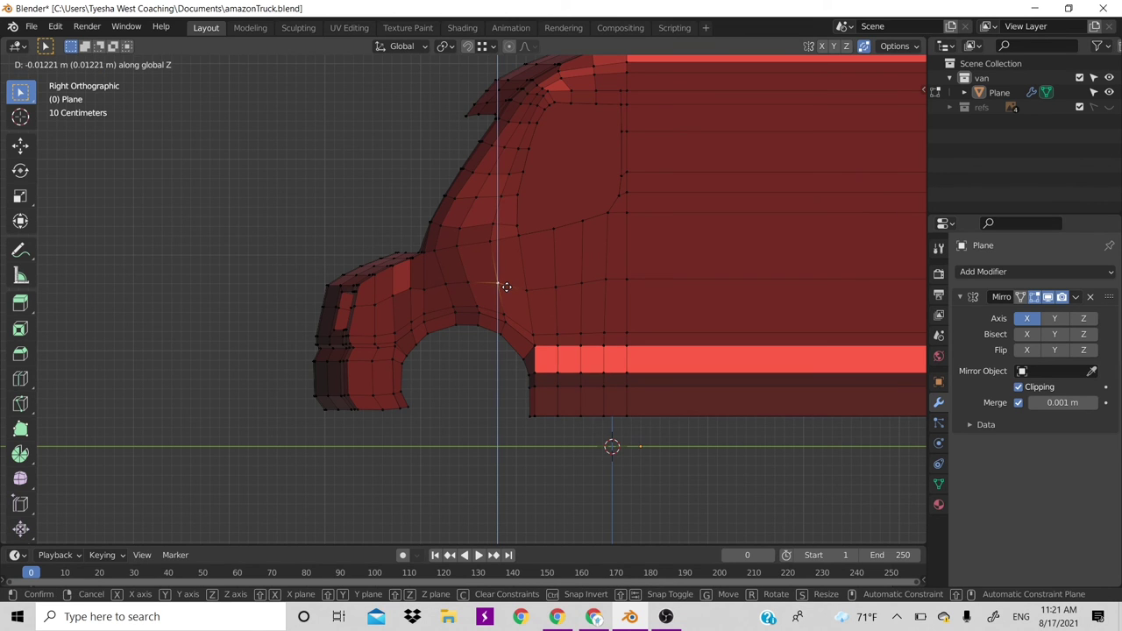
{"action": "left_click", "coordinate": [507, 286]}
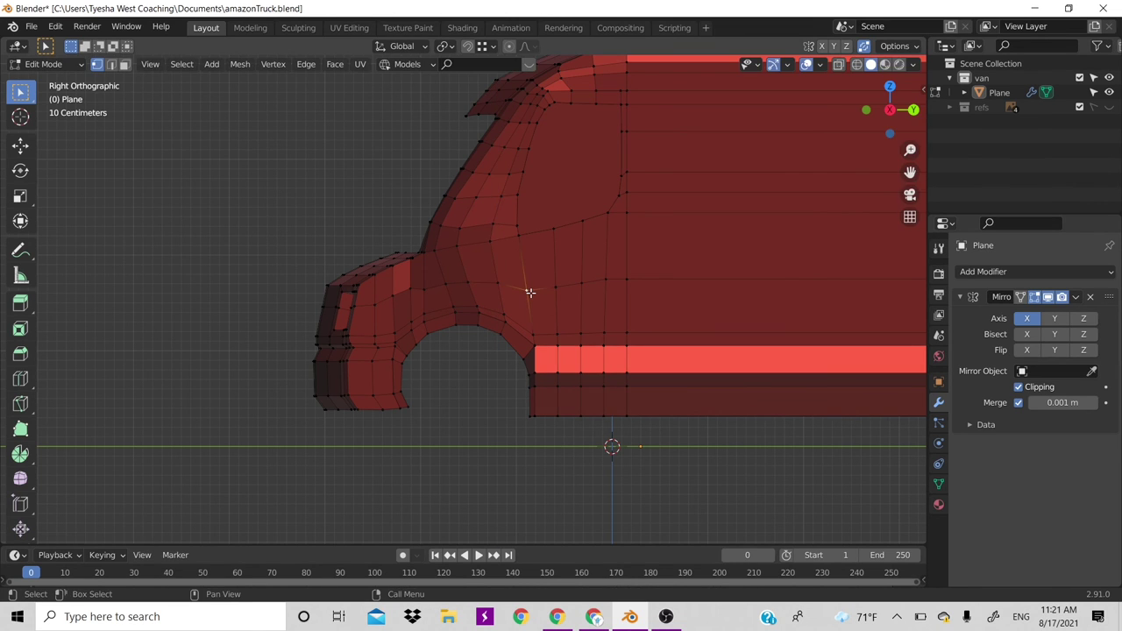
{"action": "key", "text": "g"}
{"action": "key", "text": "z"}
{"action": "left_click", "coordinate": [531, 295]}
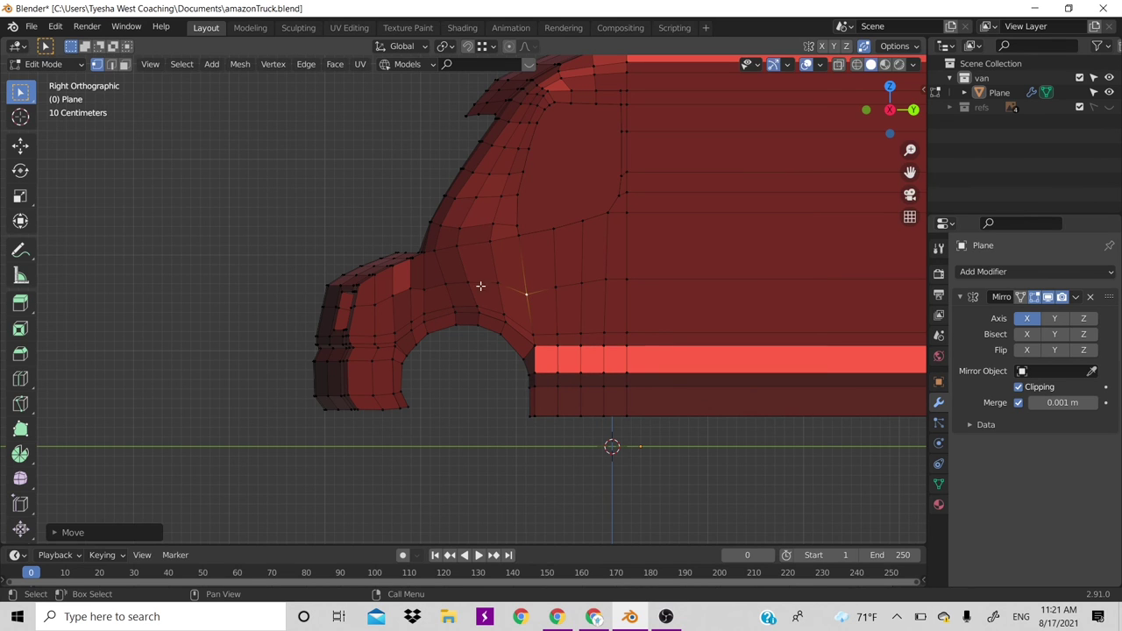
{"action": "left_click", "coordinate": [421, 289]}
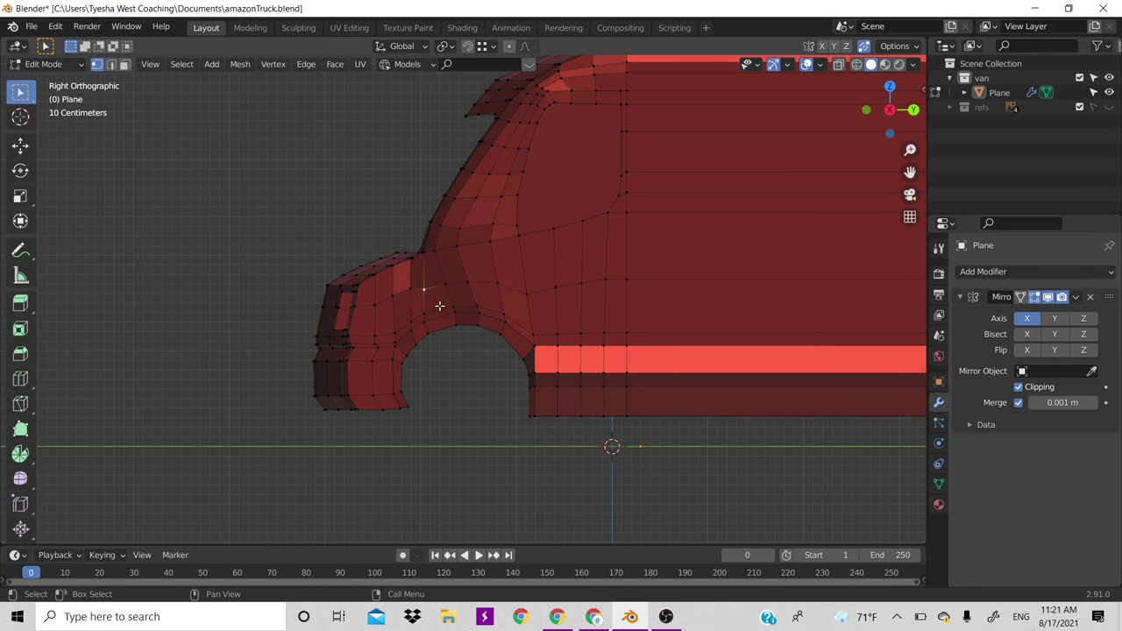
Raise or lower three more vertices over the arch's front along Z
{"action": "key", "text": "g"}
{"action": "key", "text": "z"}
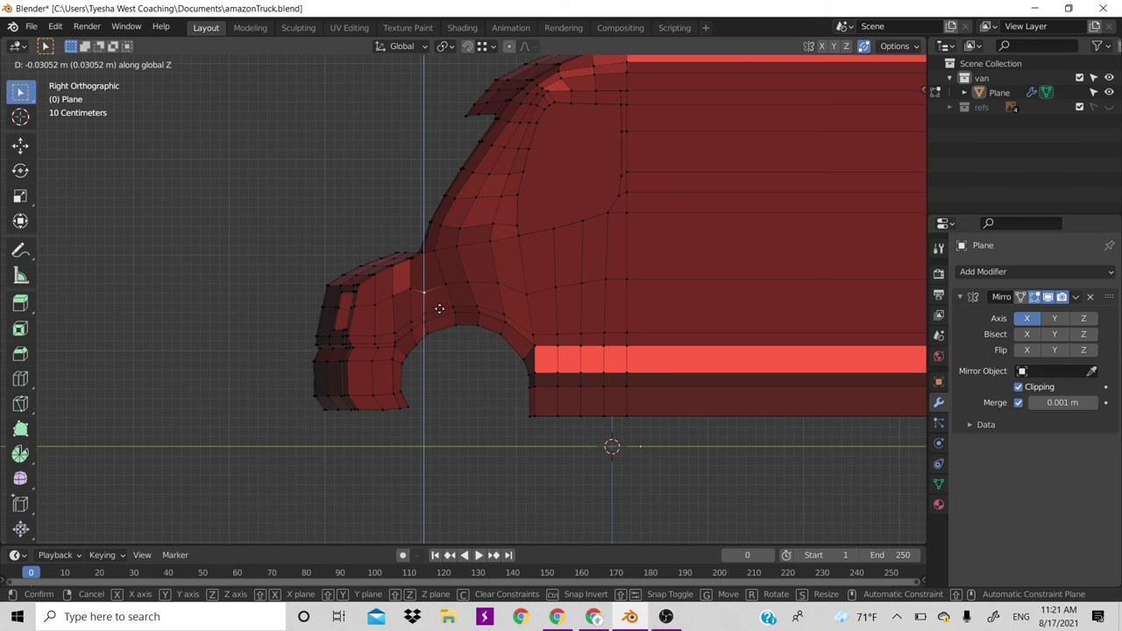
{"action": "left_click", "coordinate": [438, 306]}
{"action": "left_click", "coordinate": [407, 292]}
{"action": "key", "text": "g"}
{"action": "key", "text": "z"}
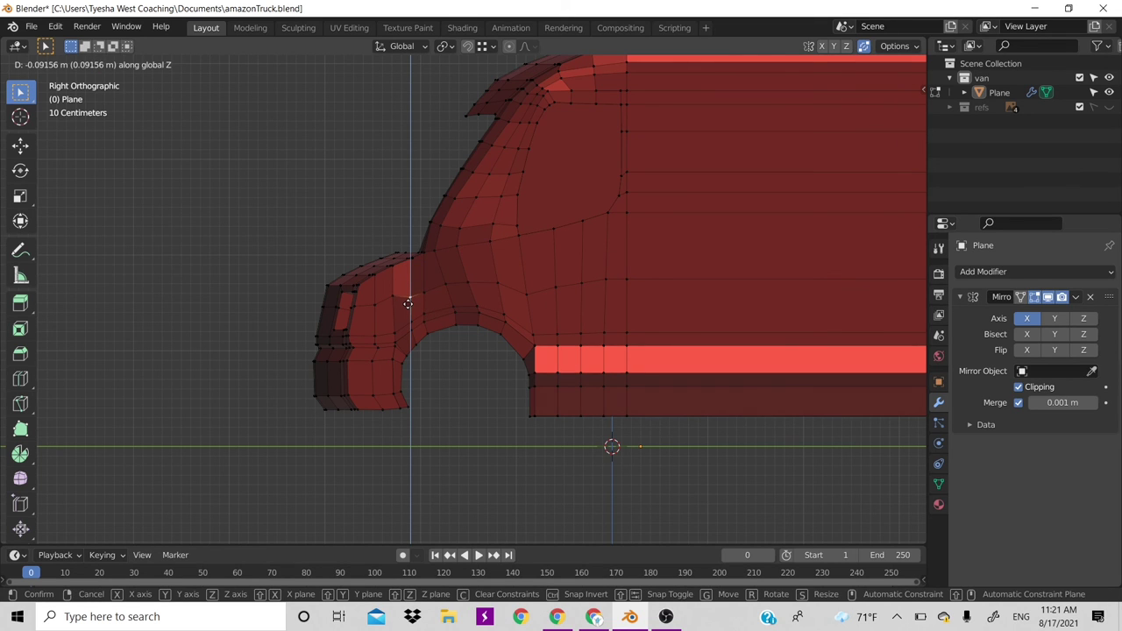
{"action": "left_click", "coordinate": [408, 303]}
{"action": "left_click", "coordinate": [391, 298]}
{"action": "key", "text": "g"}
{"action": "key", "text": "z"}
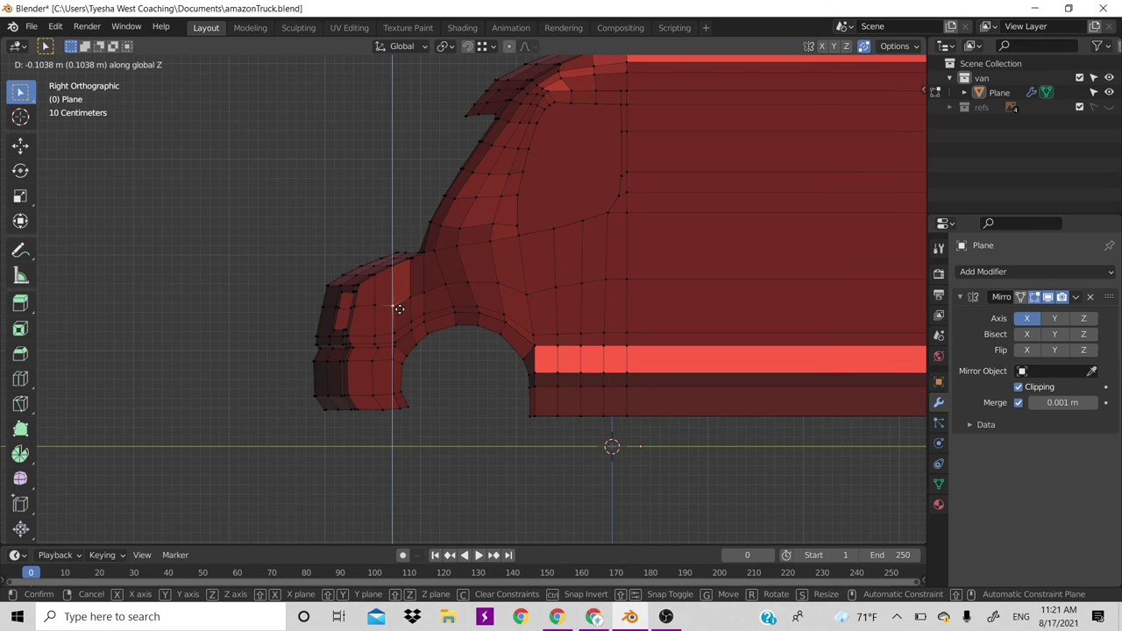
{"action": "left_click", "coordinate": [399, 308]}
Tweak one last vertex above the arch vertically, then orbit in close to inspect
{"action": "left_click", "coordinate": [428, 292]}
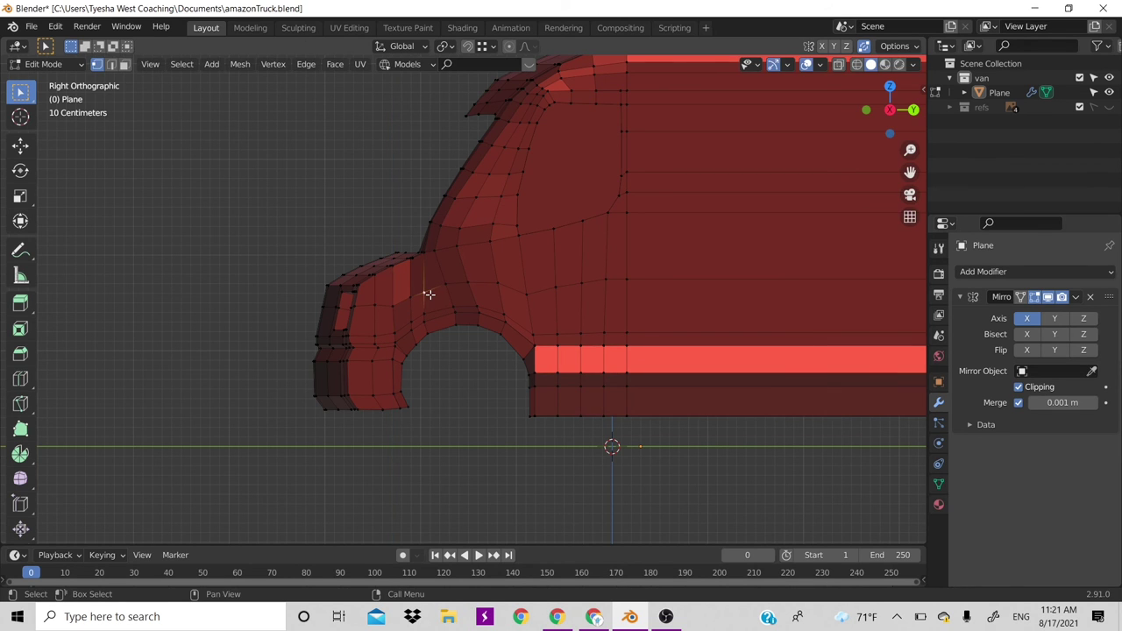
{"action": "key", "text": "g"}
{"action": "key", "text": "z"}
{"action": "left_click", "coordinate": [431, 293]}
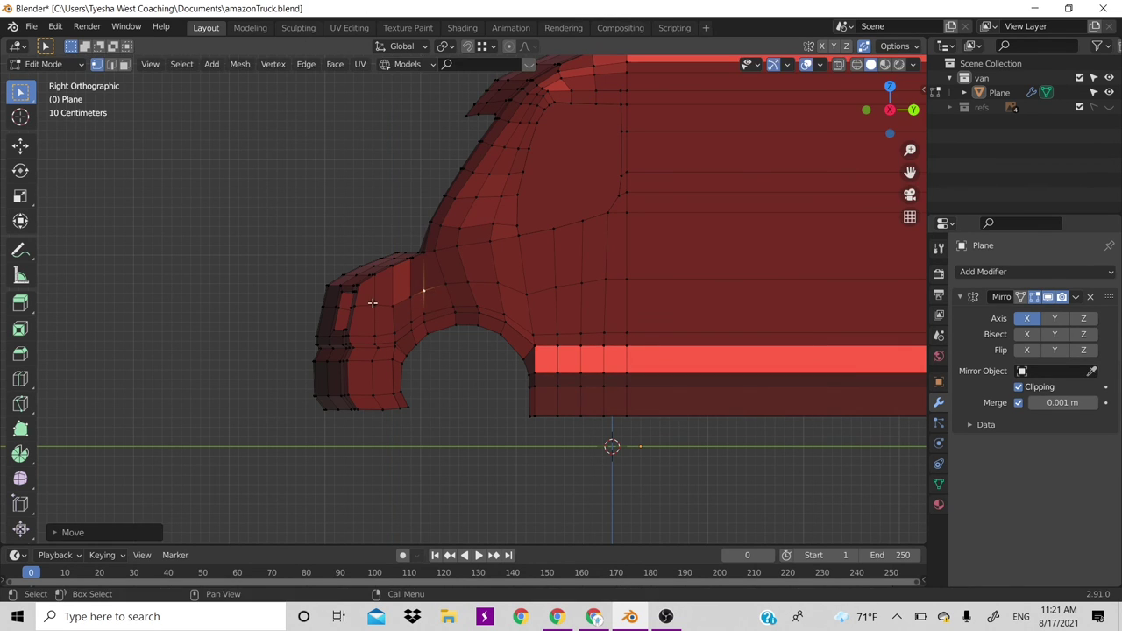
{"action": "scroll", "coordinate": [514, 358], "scroll_direction": "down", "scroll_amount": 1}
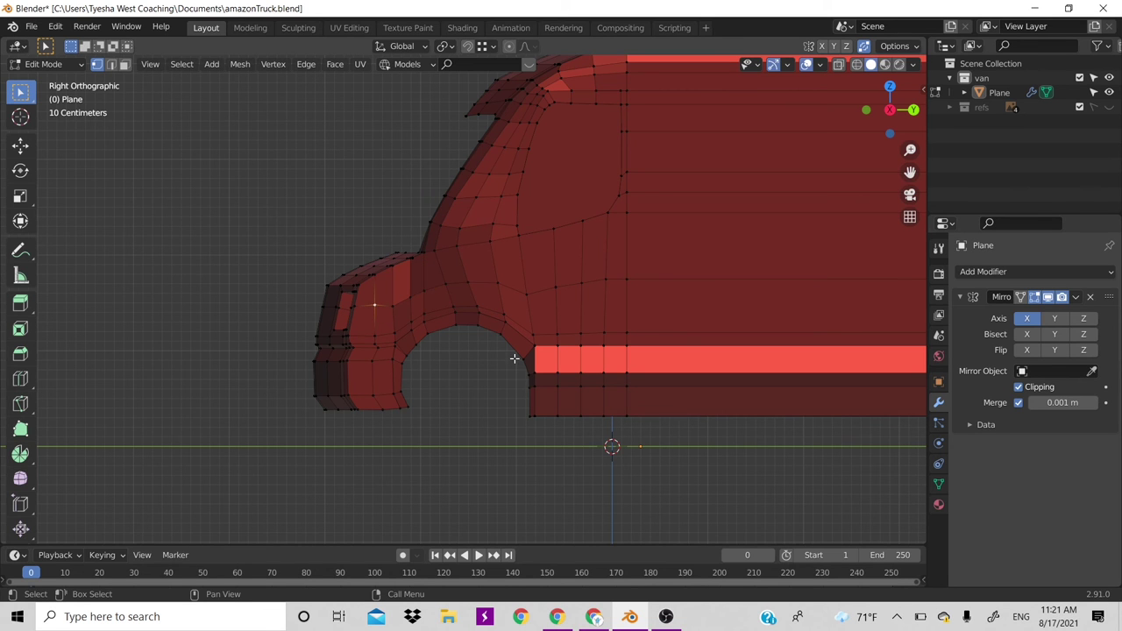
{"action": "scroll", "coordinate": [514, 358], "scroll_direction": "down", "scroll_amount": 1}
{"action": "mouse_move", "coordinate": [890, 110]}
{"action": "left_mouse_down"}
{"action": "mouse_move", "coordinate": [868, 123]}
{"action": "mouse_move", "coordinate": [877, 118]}
{"action": "left_mouse_up"}
{"action": "scroll", "coordinate": [748, 198], "scroll_direction": "down", "scroll_amount": 3}
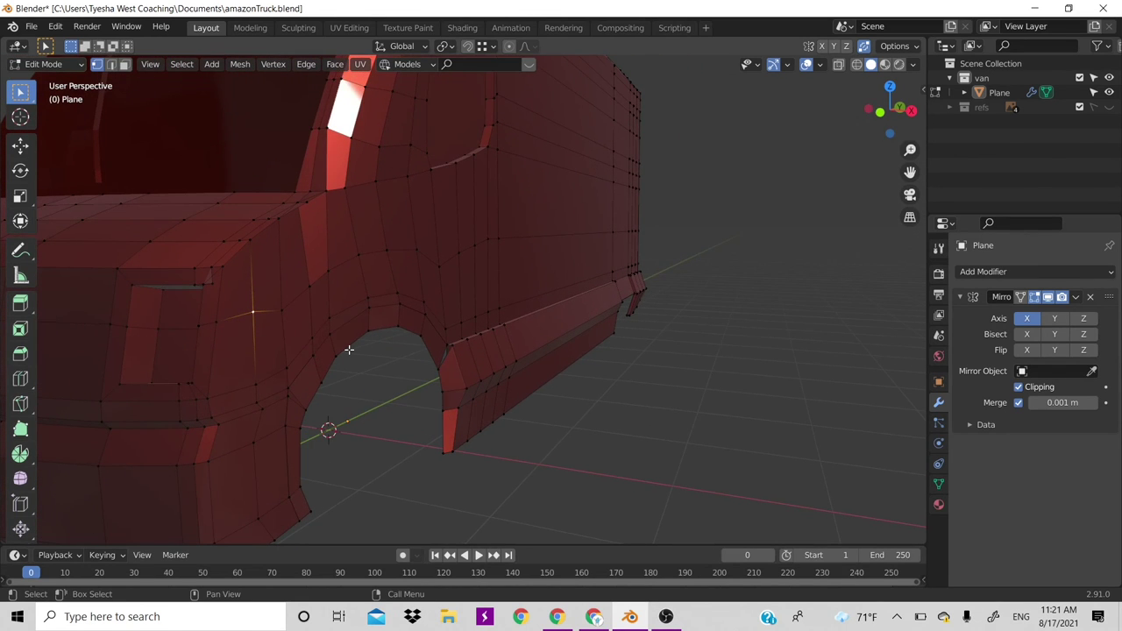
In right view, move the vertex above the arch about 0.017 m back and 0.015 m lower
{"action": "scroll", "coordinate": [349, 350], "scroll_direction": "down", "scroll_amount": 3}
{"action": "key", "text": "KP_3"}
{"action": "scroll", "coordinate": [453, 304], "scroll_direction": "up", "scroll_amount": 2}
{"action": "scroll", "coordinate": [452, 304], "scroll_direction": "up", "scroll_amount": 2}
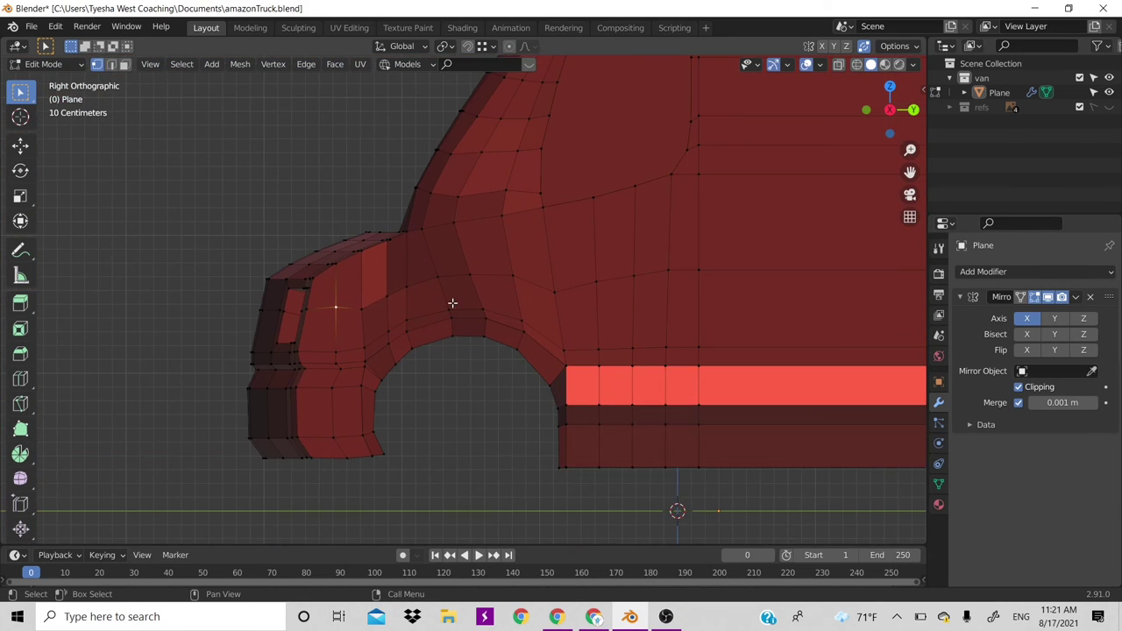
{"action": "scroll", "coordinate": [453, 303], "scroll_direction": "up", "scroll_amount": 2}
{"action": "left_click_drag", "start_coordinate": [410, 306], "coordinate": [464, 343]}
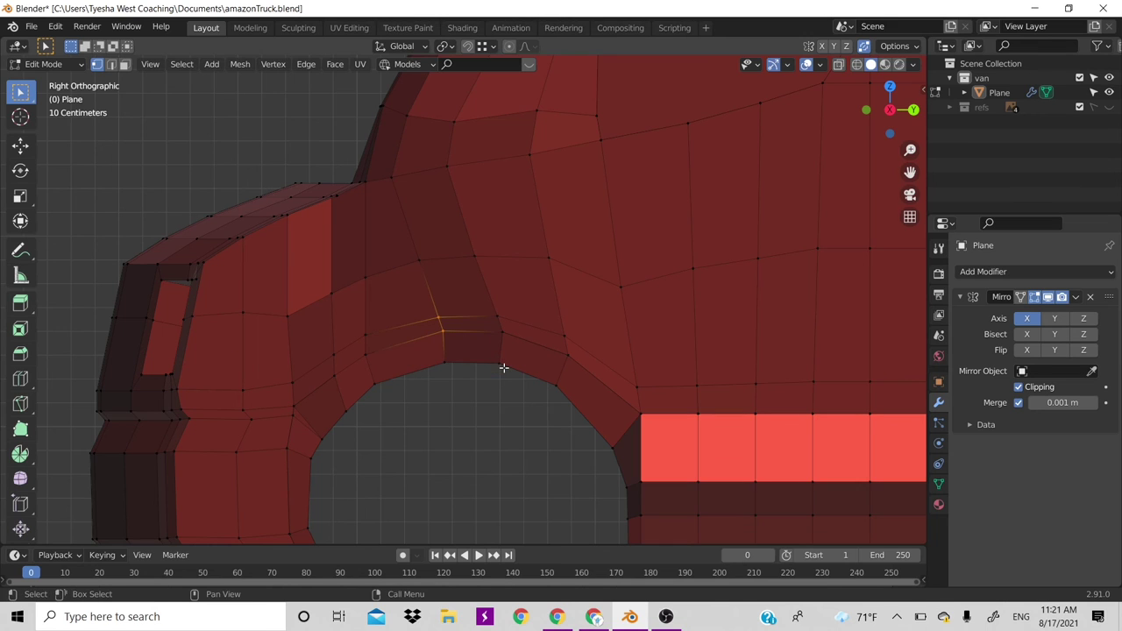
{"action": "key", "text": "g"}
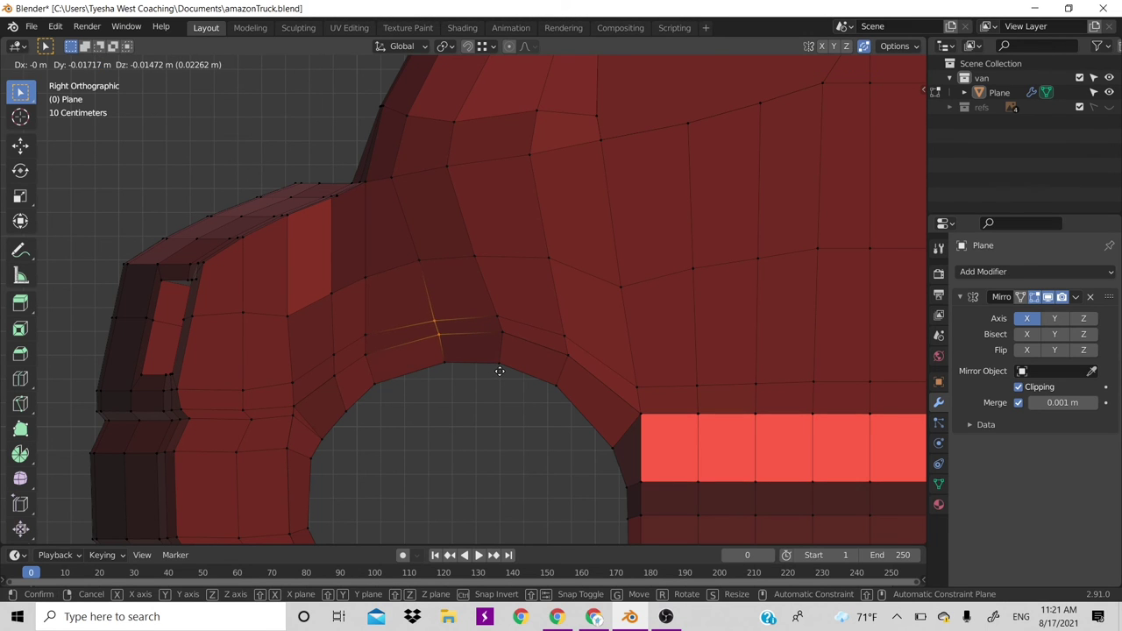
{"action": "left_click", "coordinate": [497, 370]}
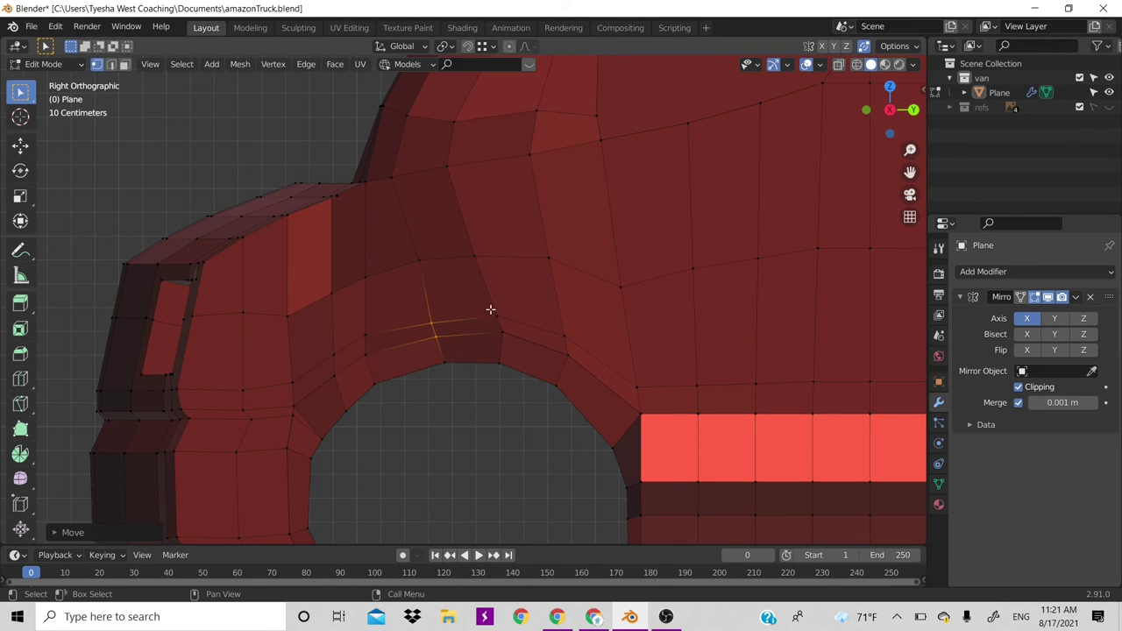
{"action": "left_click_drag", "start_coordinate": [432, 326], "coordinate": [497, 330]}
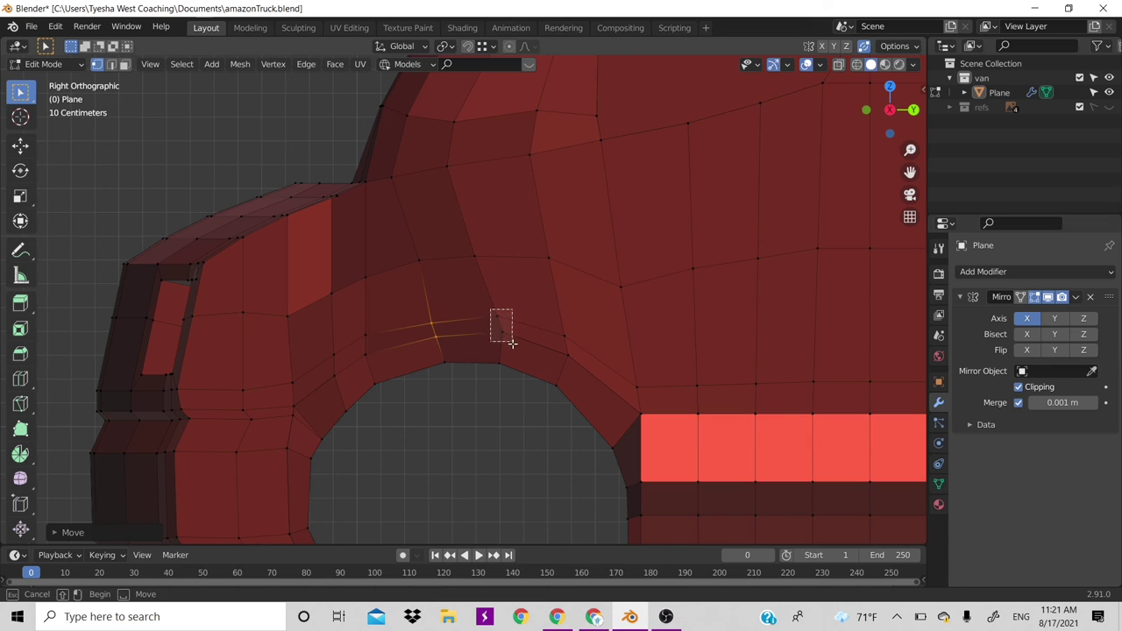
Show the reference images in X-ray and move three wheel-arch vertices to follow the arch curve
{"action": "left_click", "coordinate": [1109, 107]}
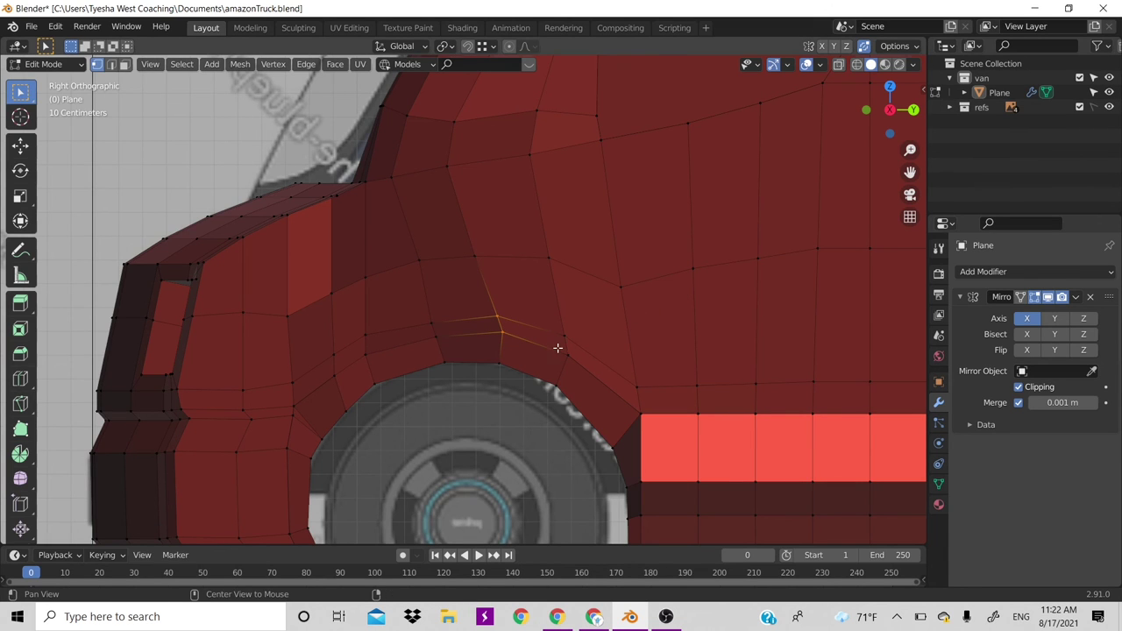
{"action": "key", "text": "alt+z"}
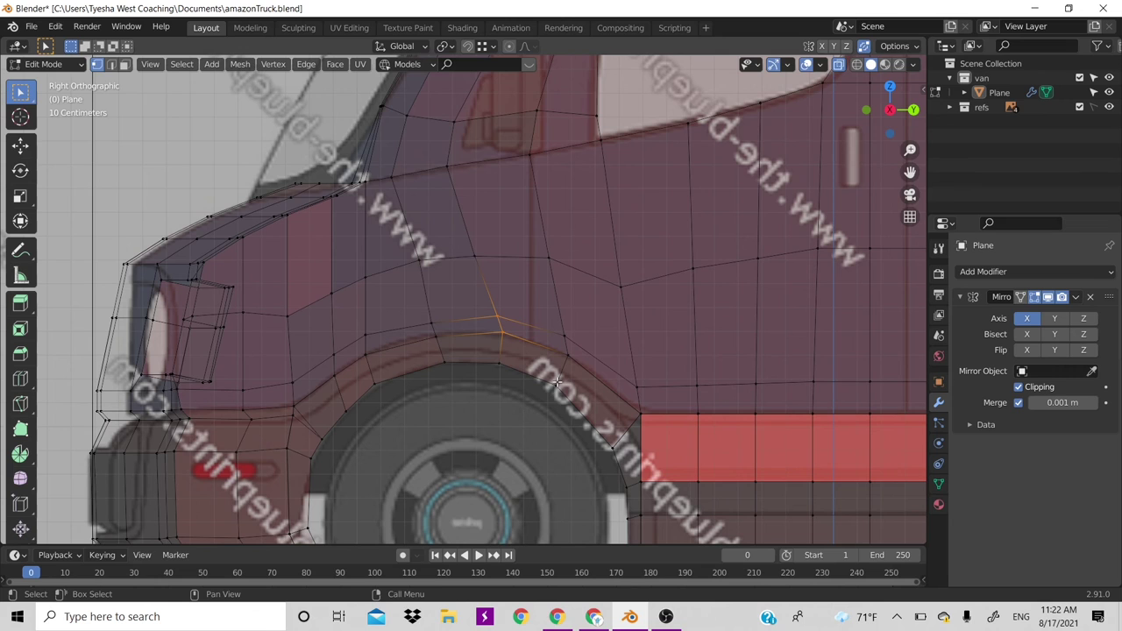
{"action": "key", "text": "g"}
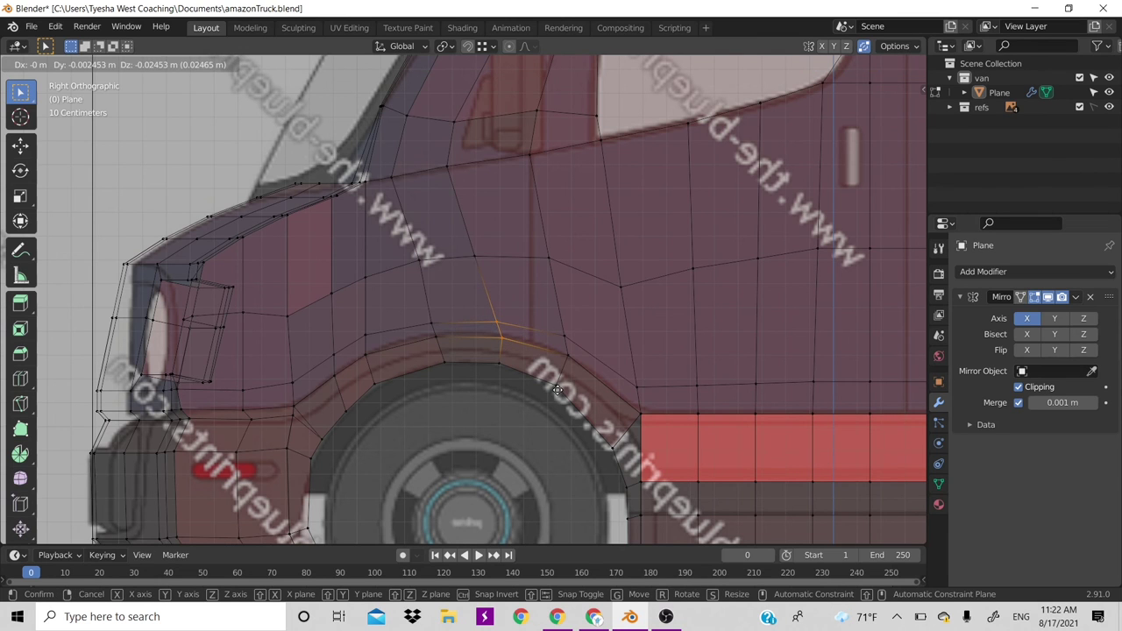
{"action": "left_click", "coordinate": [557, 389]}
{"action": "left_click_drag", "start_coordinate": [558, 333], "coordinate": [579, 391]}
{"action": "key", "text": "g"}
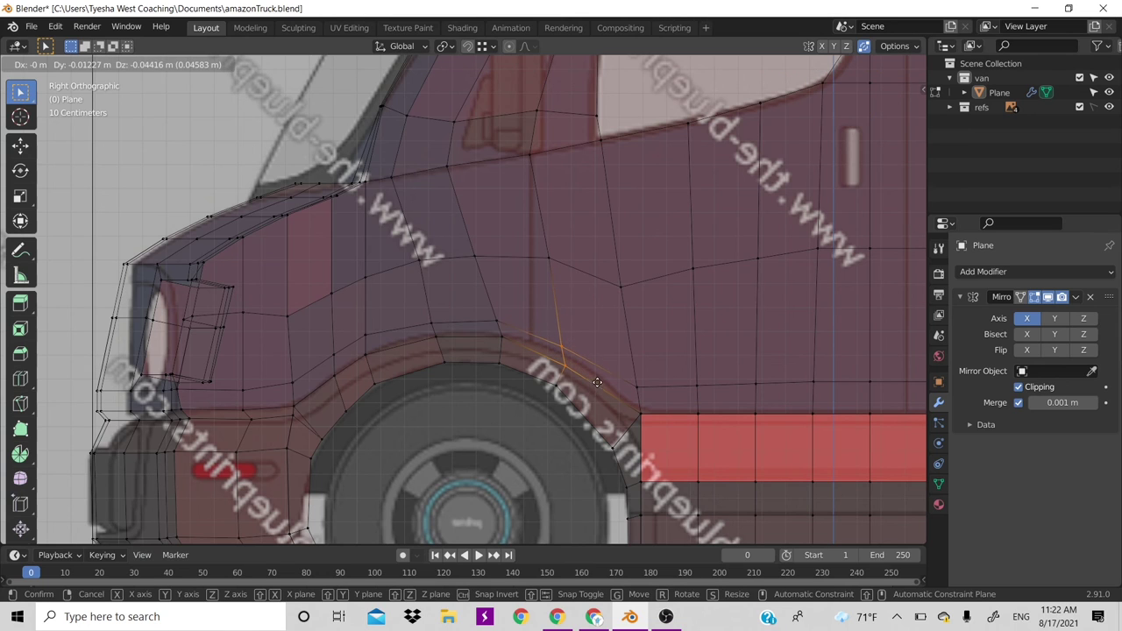
{"action": "left_click", "coordinate": [600, 378]}
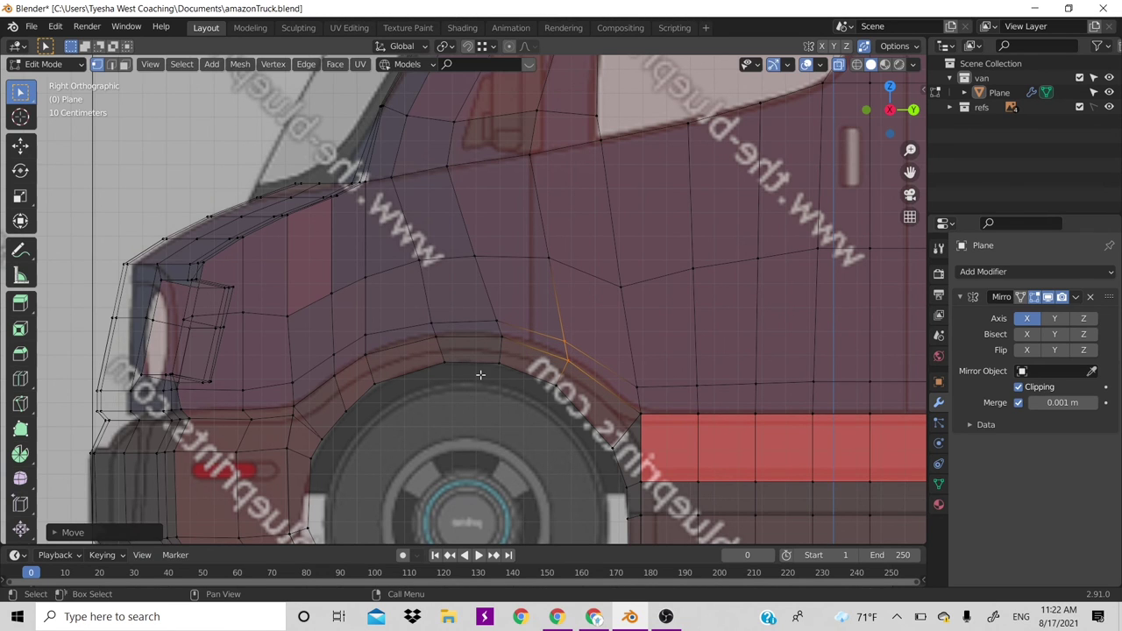
{"action": "left_click", "coordinate": [365, 339]}
{"action": "key", "text": "g"}
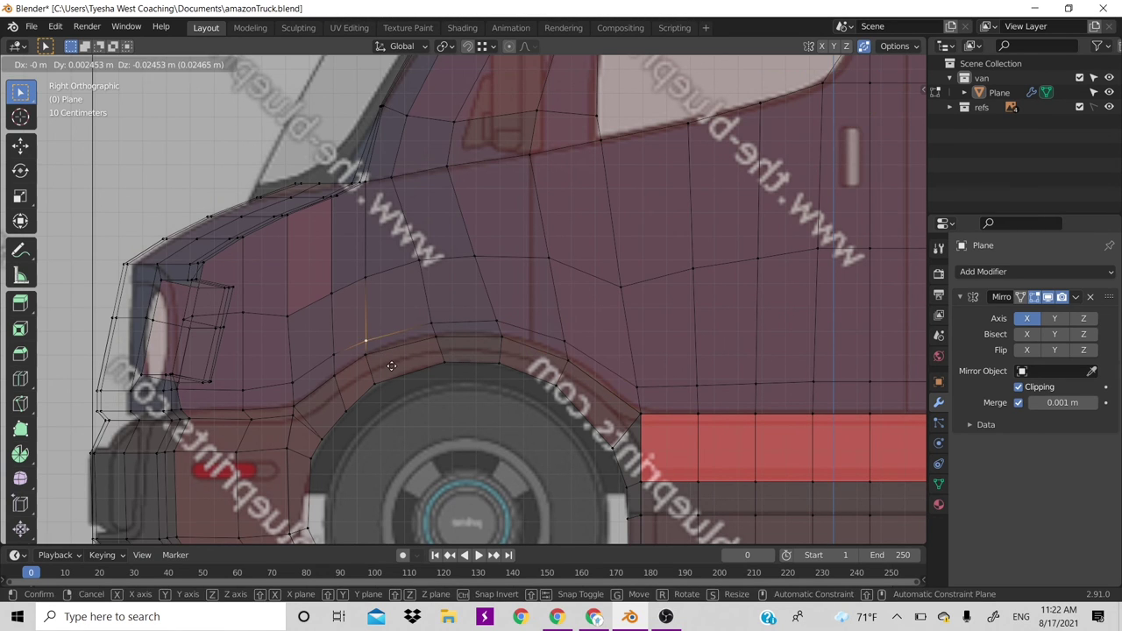
{"action": "left_click", "coordinate": [392, 365]}
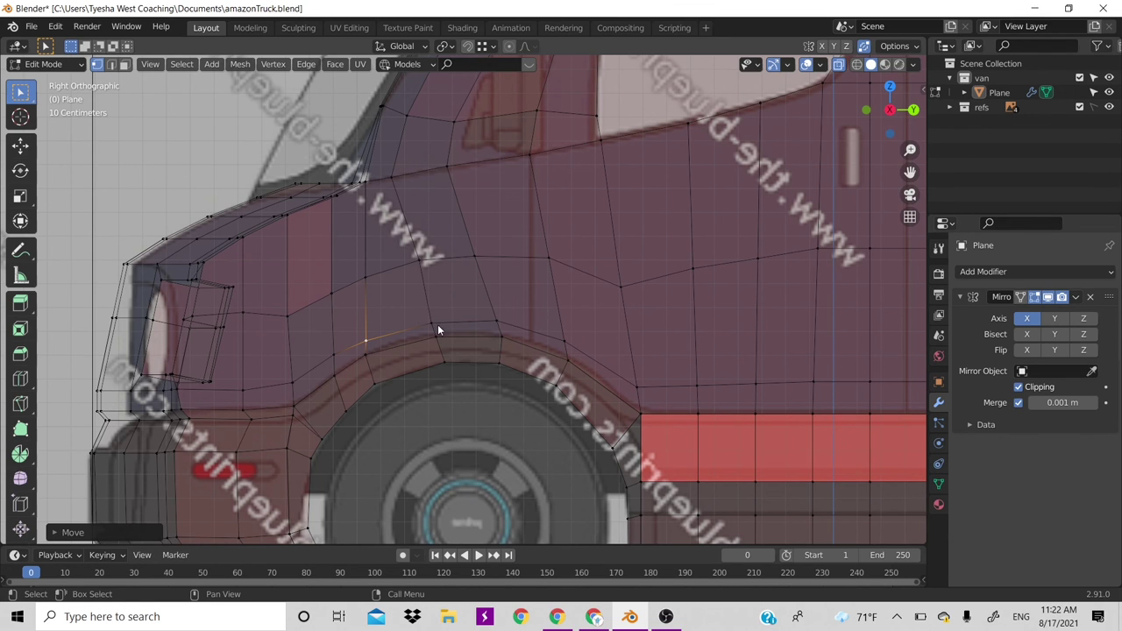
Turn X-ray off and orbit around and under the wheel arch to check its shape
{"action": "key", "text": "alt+z"}
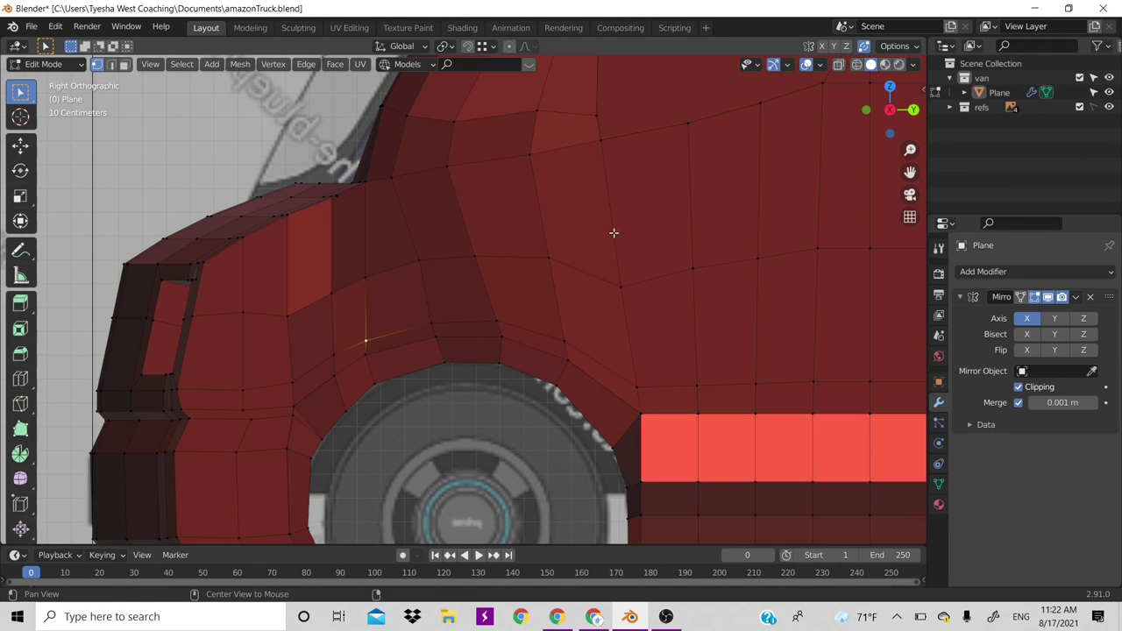
{"action": "scroll", "coordinate": [492, 324], "scroll_direction": "down", "scroll_amount": 5}
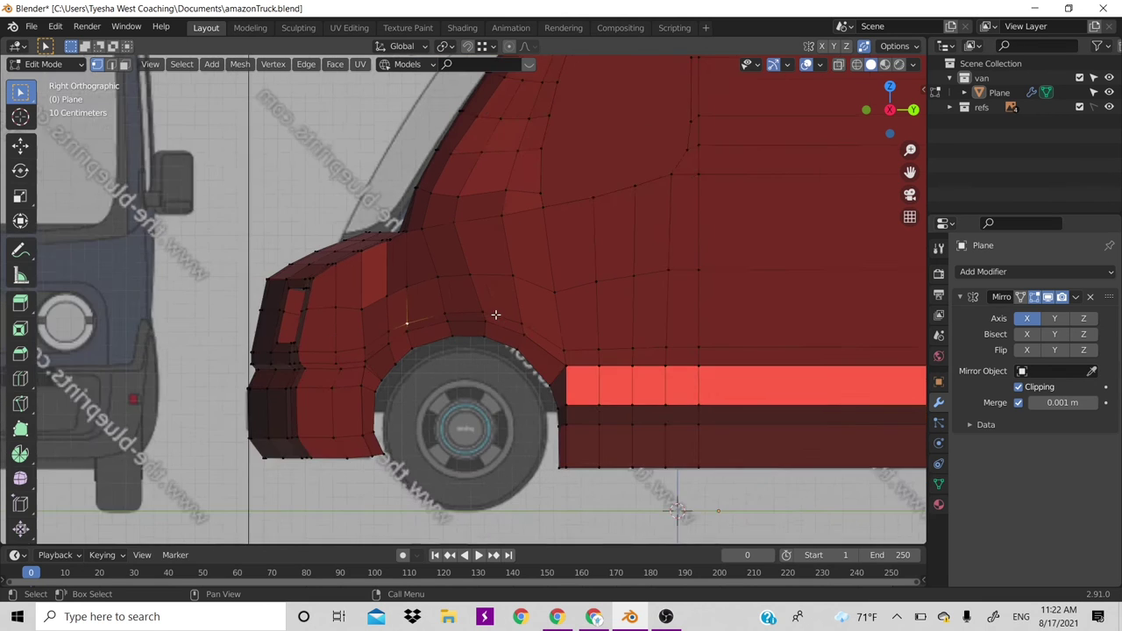
{"action": "scroll", "coordinate": [492, 324], "scroll_direction": "down", "scroll_amount": 2}
{"action": "mouse_move", "coordinate": [890, 110]}
{"action": "left_mouse_down"}
{"action": "mouse_move", "coordinate": [868, 132]}
{"action": "mouse_move", "coordinate": [842, 132]}
{"action": "mouse_move", "coordinate": [868, 123]}
{"action": "left_mouse_up"}
{"action": "scroll", "coordinate": [643, 333], "scroll_direction": "down", "scroll_amount": 5}
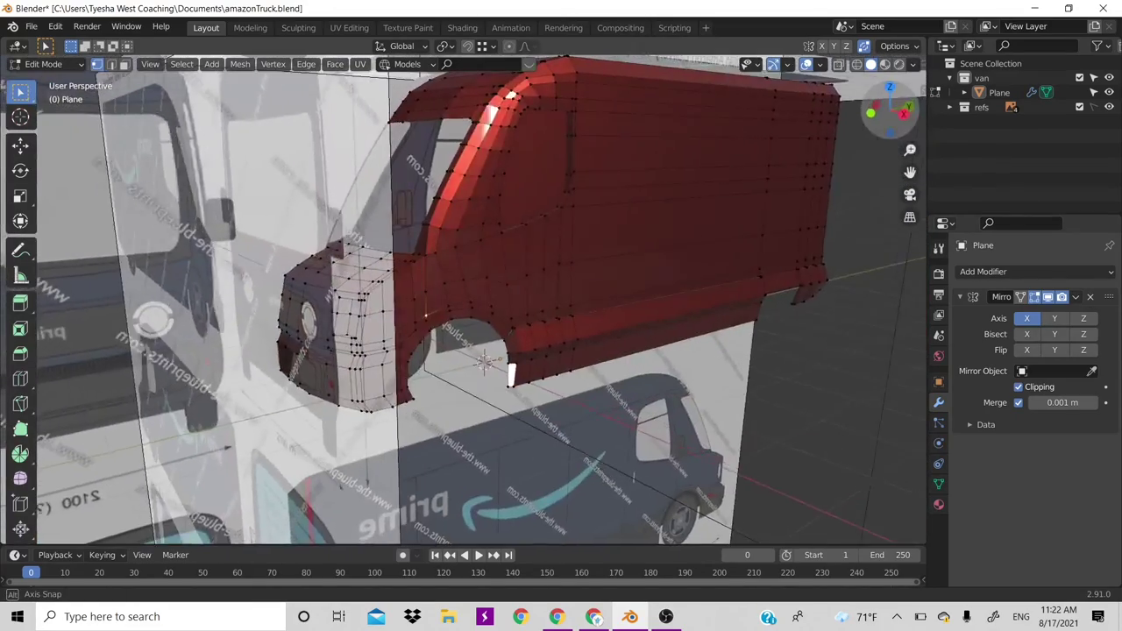
{"action": "middle_click_drag", "start_coordinate": [620, 278], "coordinate": [620, 279]}
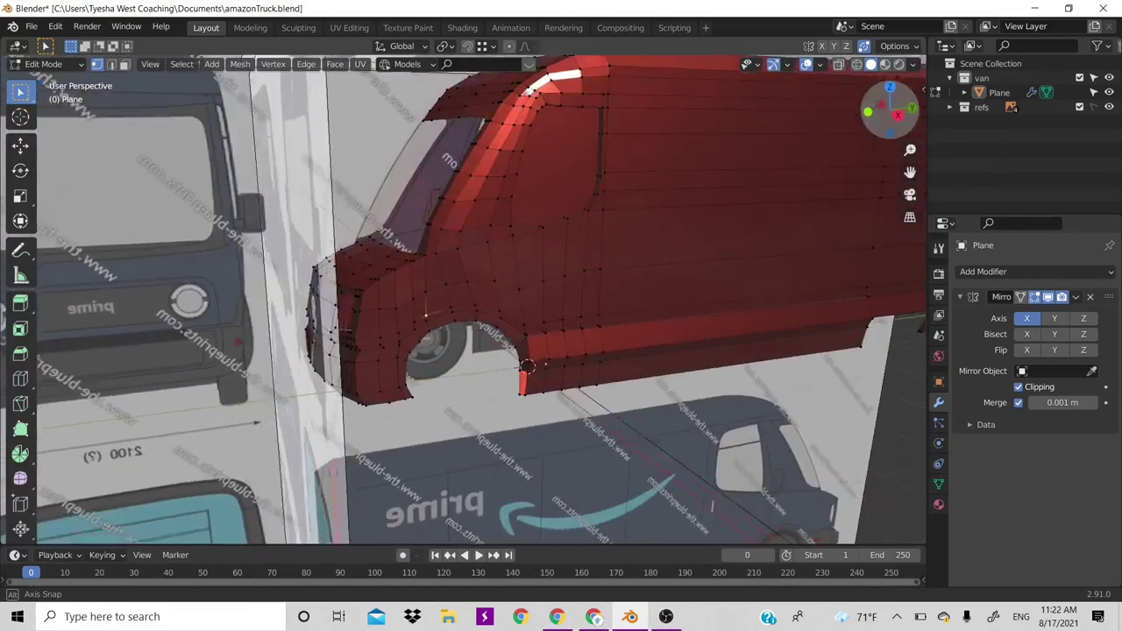
{"action": "scroll", "coordinate": [620, 279], "scroll_direction": "up", "scroll_amount": 3}
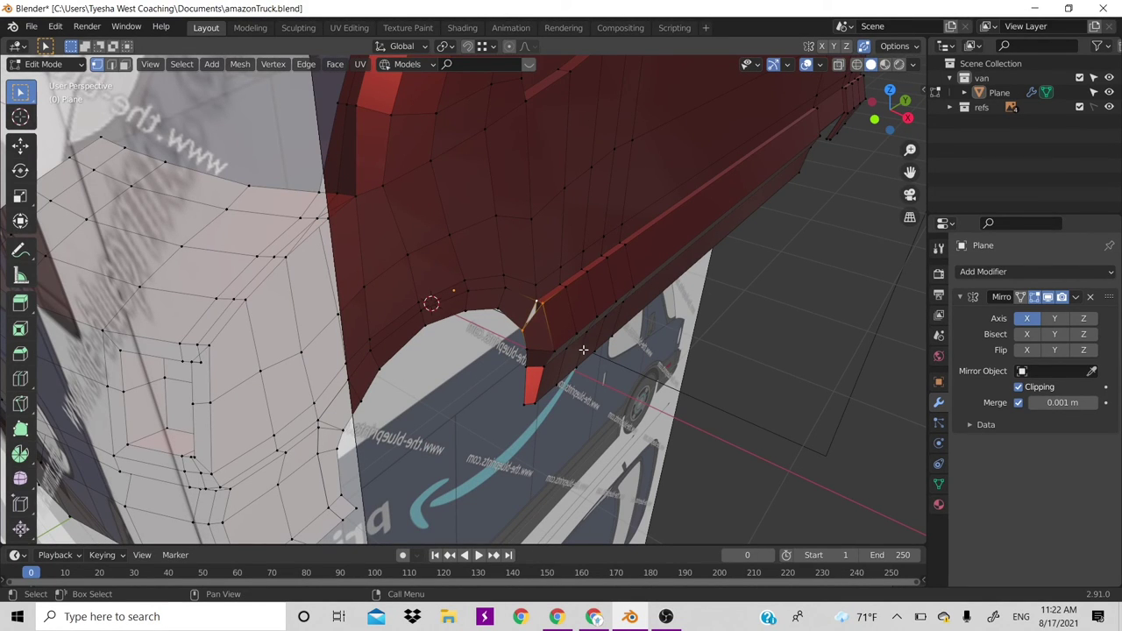
{"action": "left_click", "coordinate": [630, 355]}
{"action": "key", "text": "KP_4"}
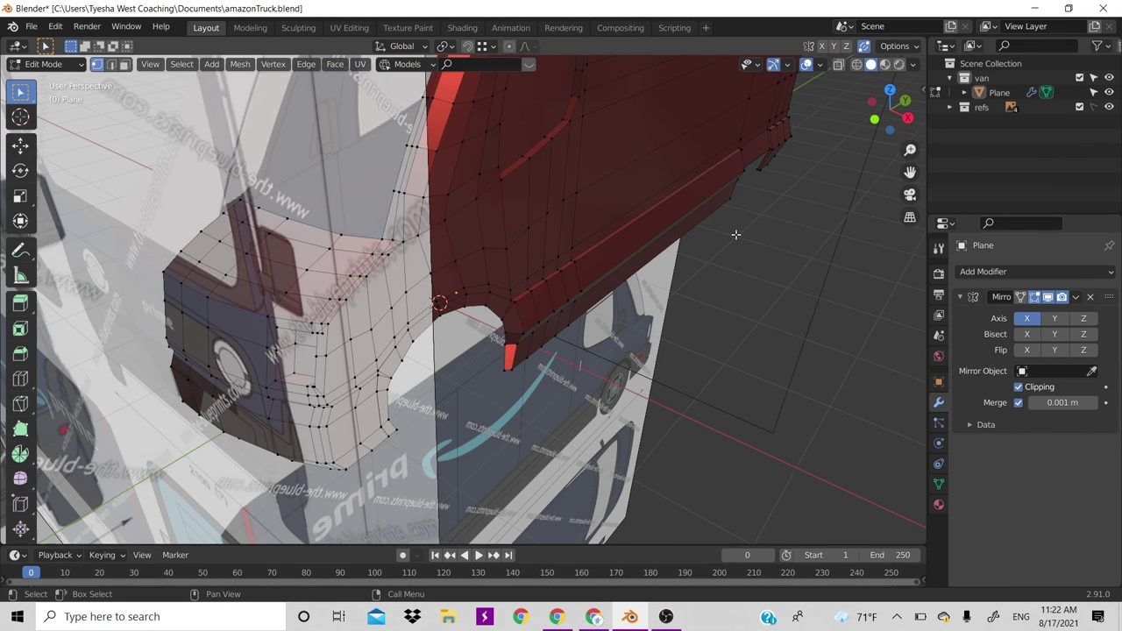
In Object Mode, hide the reference blueprints and rename Plane to 'van'
{"action": "key", "text": "Tab"}
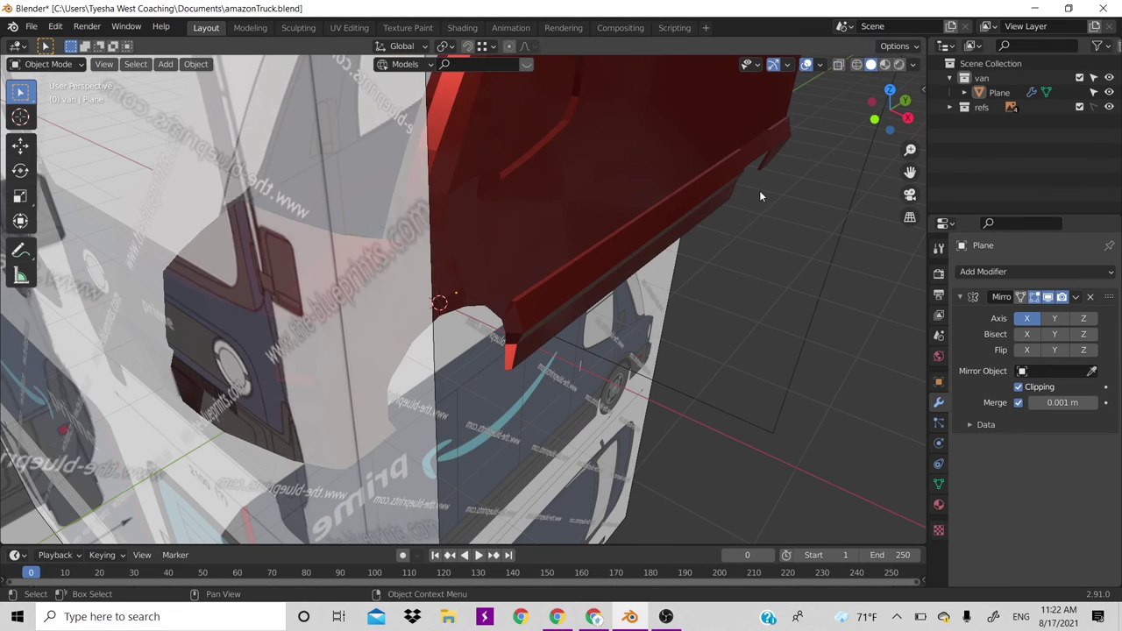
{"action": "scroll", "coordinate": [760, 191], "scroll_direction": "down", "scroll_amount": 5}
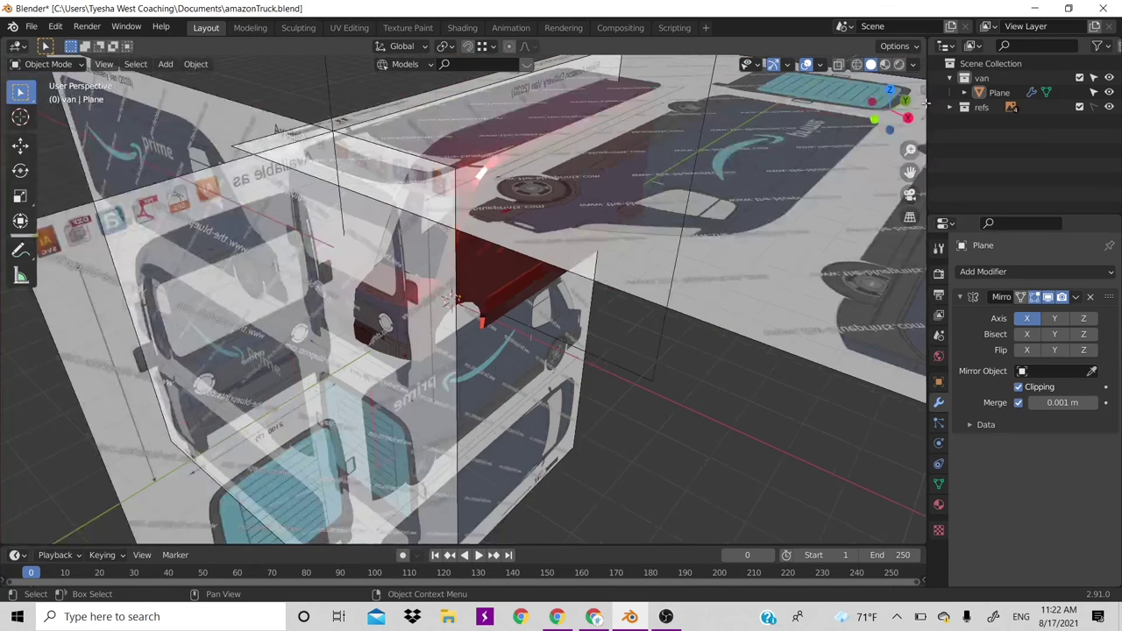
{"action": "left_click", "coordinate": [1109, 106]}
{"action": "double_click", "coordinate": [999, 92]}
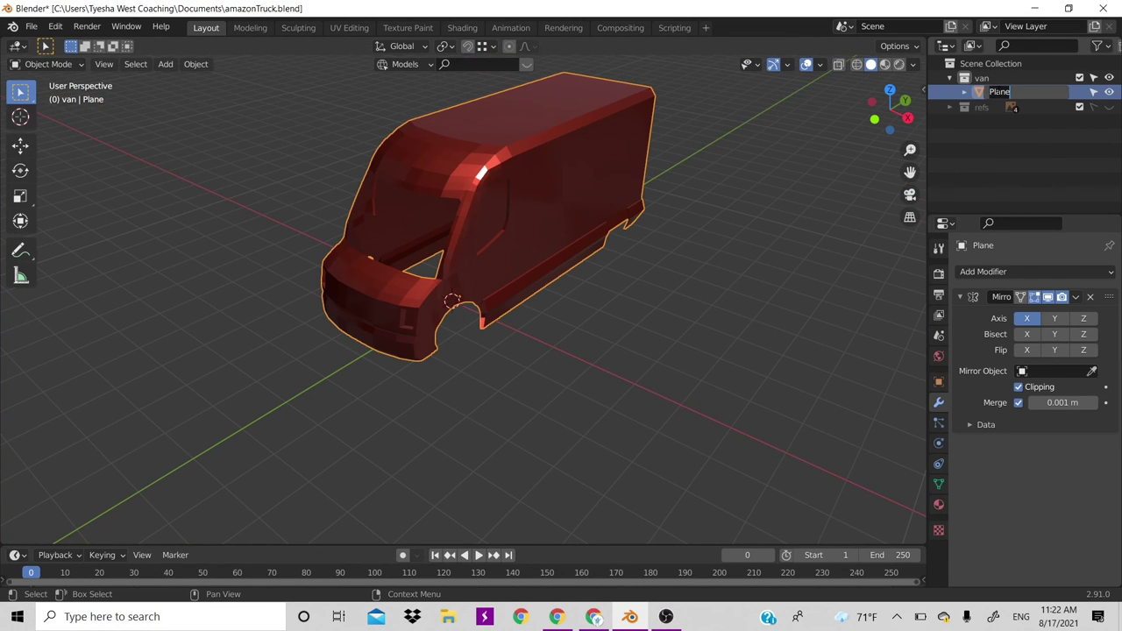
{"action": "type", "text": "van"}
{"action": "key", "text": "Return"}
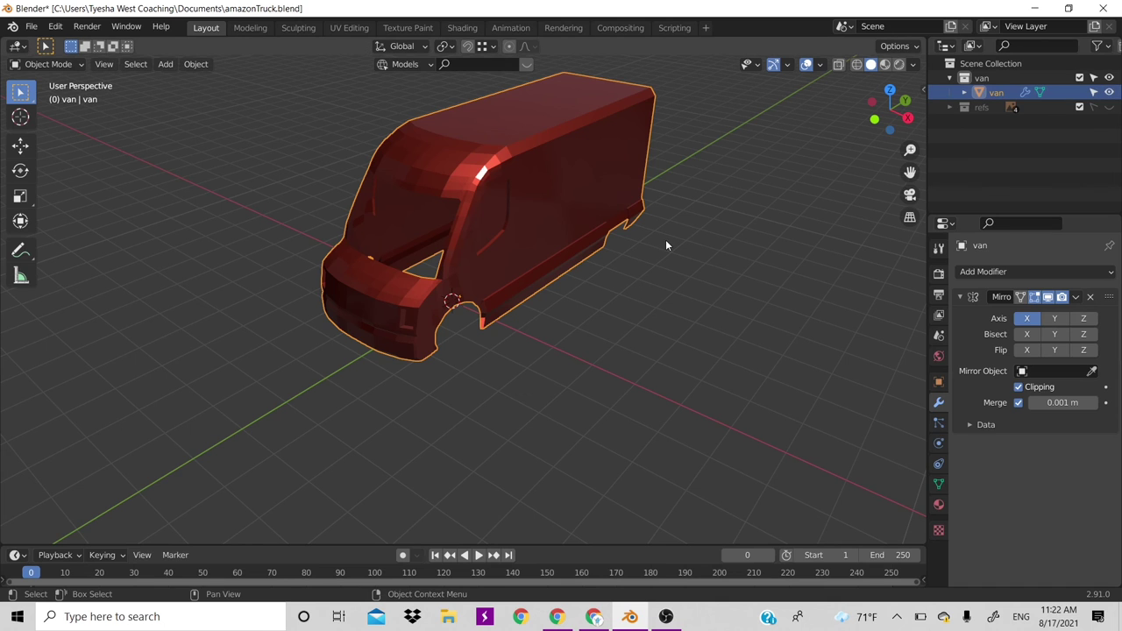
Review the van from right orthographic and angled views, reselect it, and view from behind
{"action": "middle_click_drag", "start_coordinate": [665, 246], "coordinate": [672, 192]}
{"action": "key", "text": "KP_5"}
{"action": "key", "text": "KP_3"}
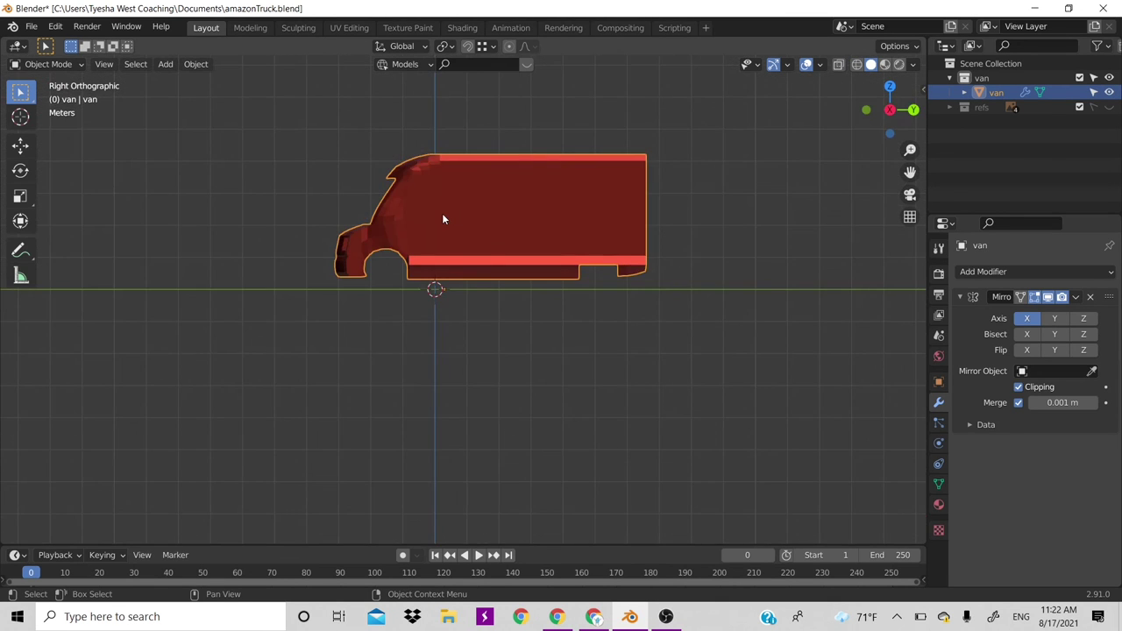
{"action": "scroll", "coordinate": [443, 218], "scroll_direction": "up", "scroll_amount": 3}
{"action": "scroll", "coordinate": [629, 259], "scroll_direction": "down", "scroll_amount": 3}
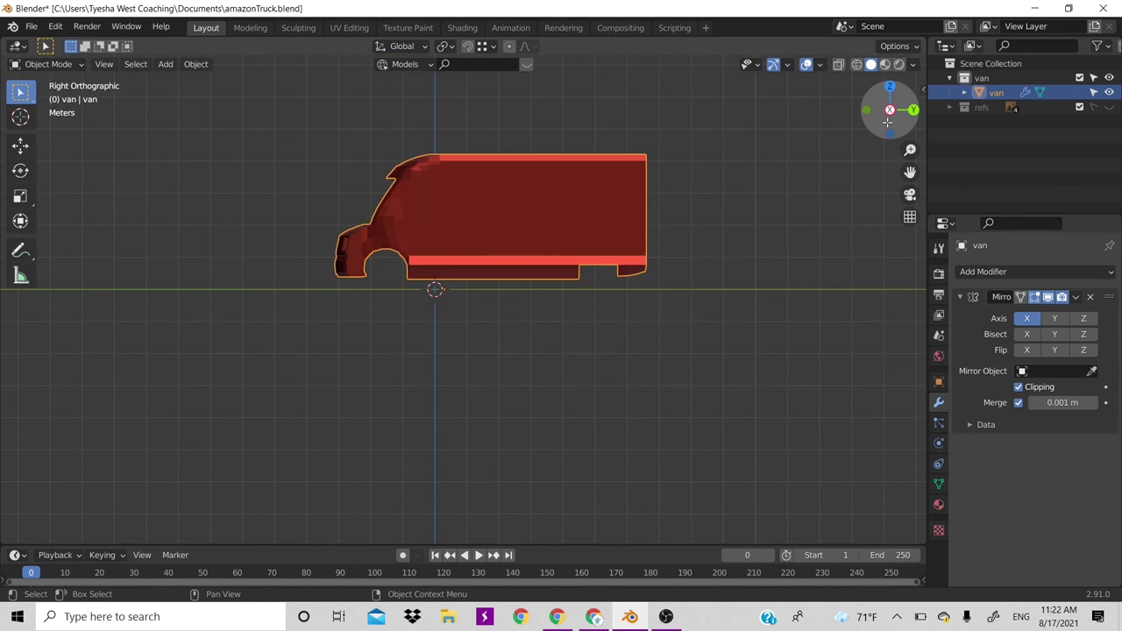
{"action": "mouse_move", "coordinate": [888, 123]}
{"action": "left_mouse_down"}
{"action": "mouse_move", "coordinate": [856, 122]}
{"action": "mouse_move", "coordinate": [956, 118]}
{"action": "left_mouse_up"}
{"action": "left_click", "coordinate": [855, 117]}
{"action": "left_click", "coordinate": [460, 293]}
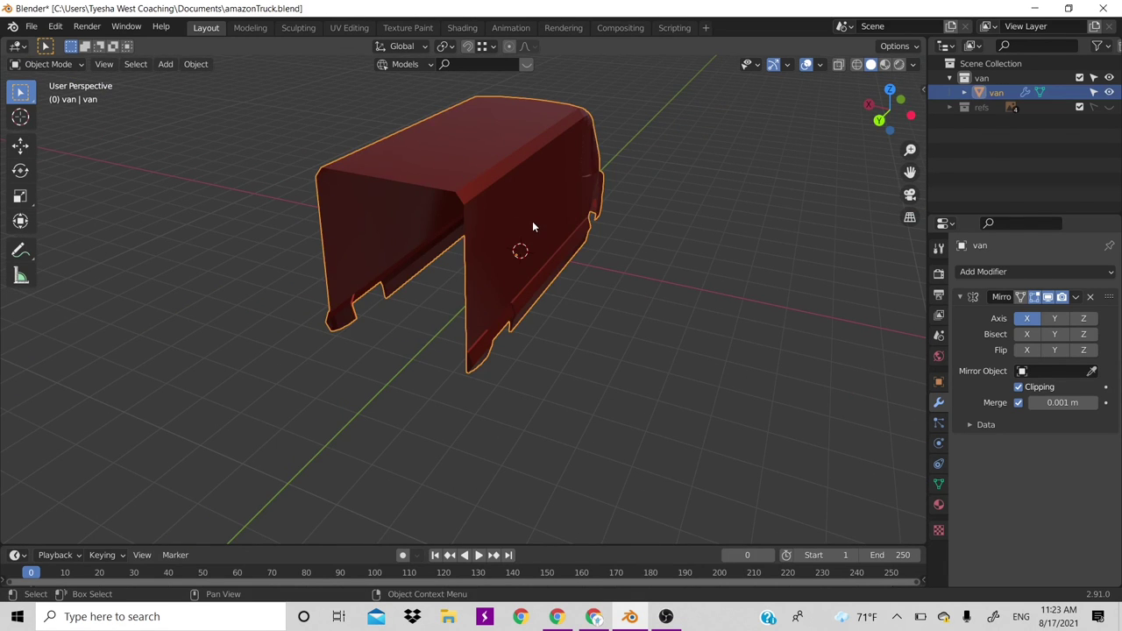
{"action": "key", "text": "ctrl+KP_1"}
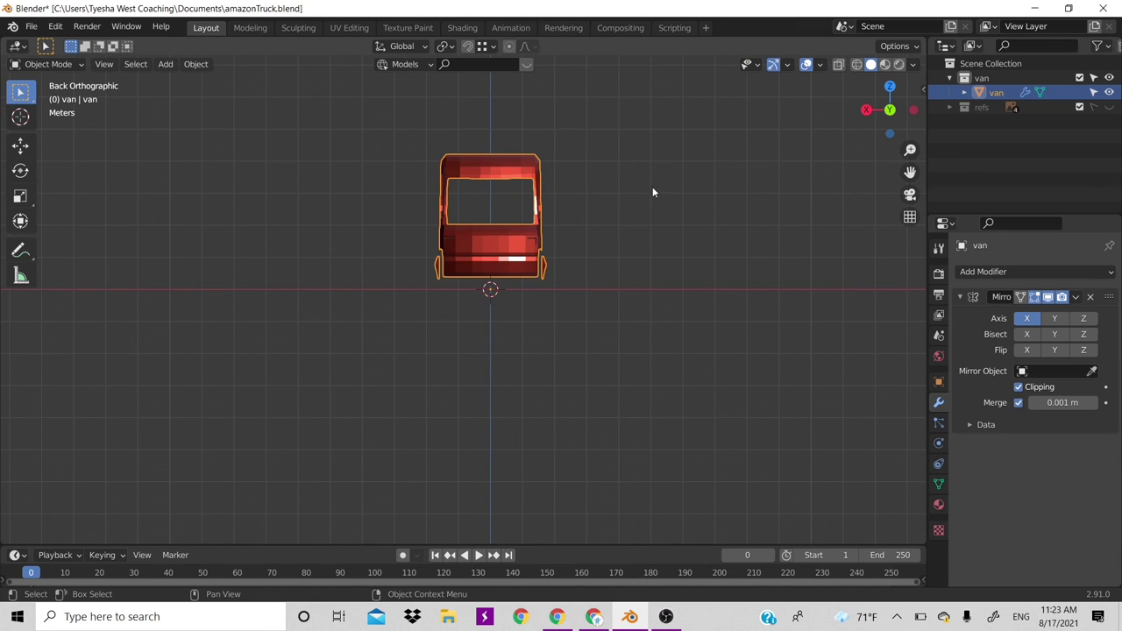
{"action": "left_click", "coordinate": [1109, 107]}
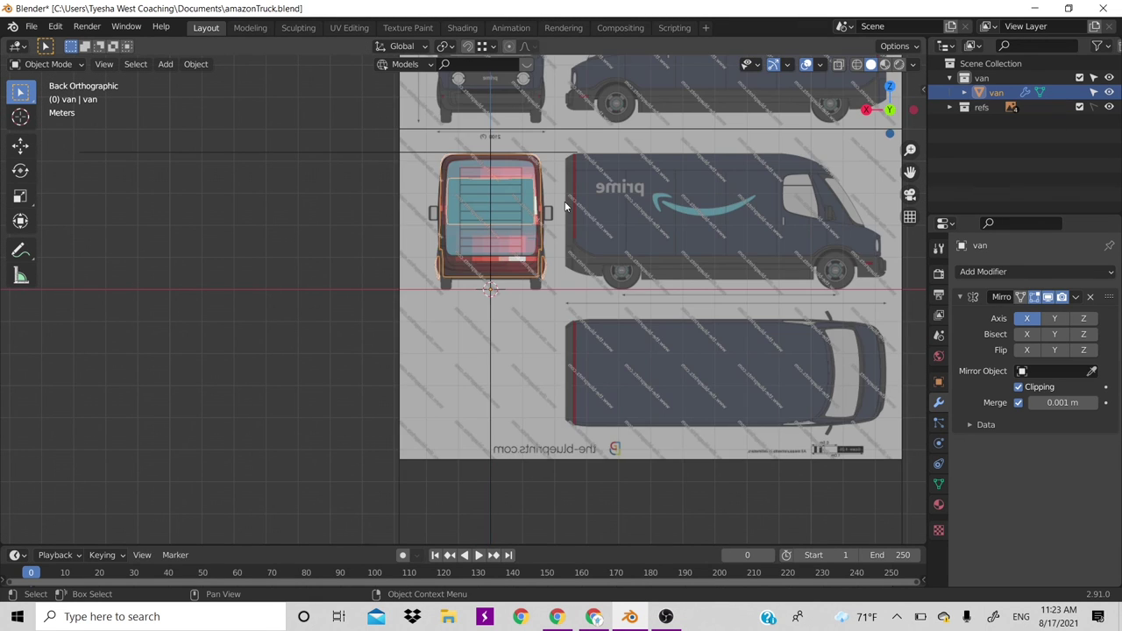
{"action": "scroll", "coordinate": [589, 173], "scroll_direction": "up", "scroll_amount": 3}
{"action": "scroll", "coordinate": [589, 174], "scroll_direction": "up", "scroll_amount": 4}
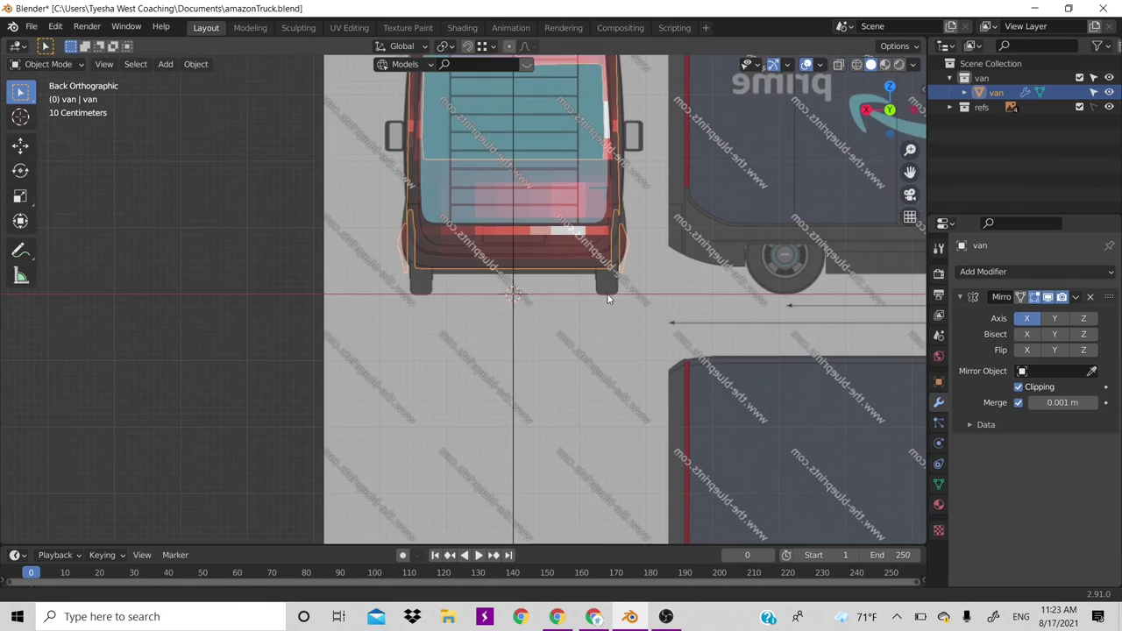
{"action": "scroll", "coordinate": [618, 154], "scroll_direction": "up", "scroll_amount": 5, "text": "shift"}
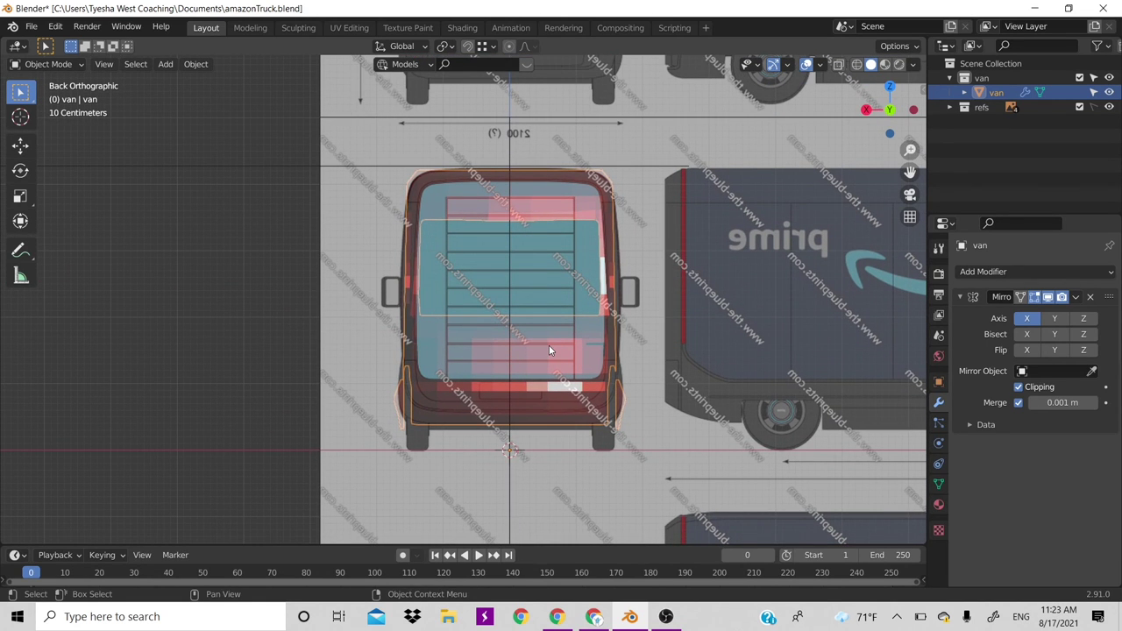
{"action": "key", "text": "alt+z"}
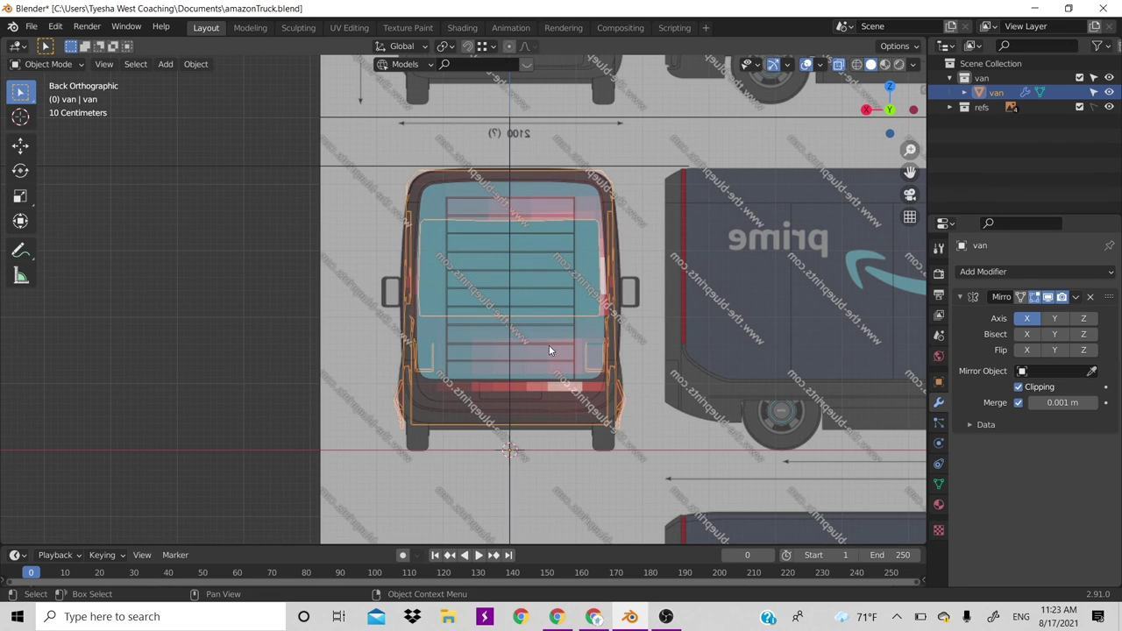
{"action": "key", "text": "alt+z"}
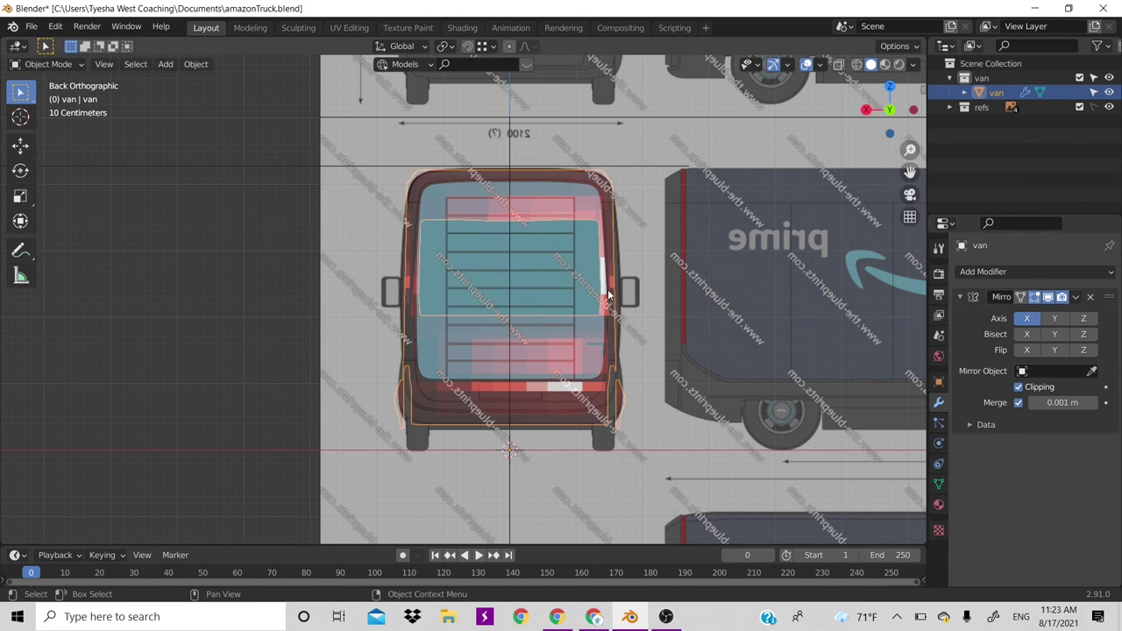
{"action": "left_click", "coordinate": [1109, 107]}
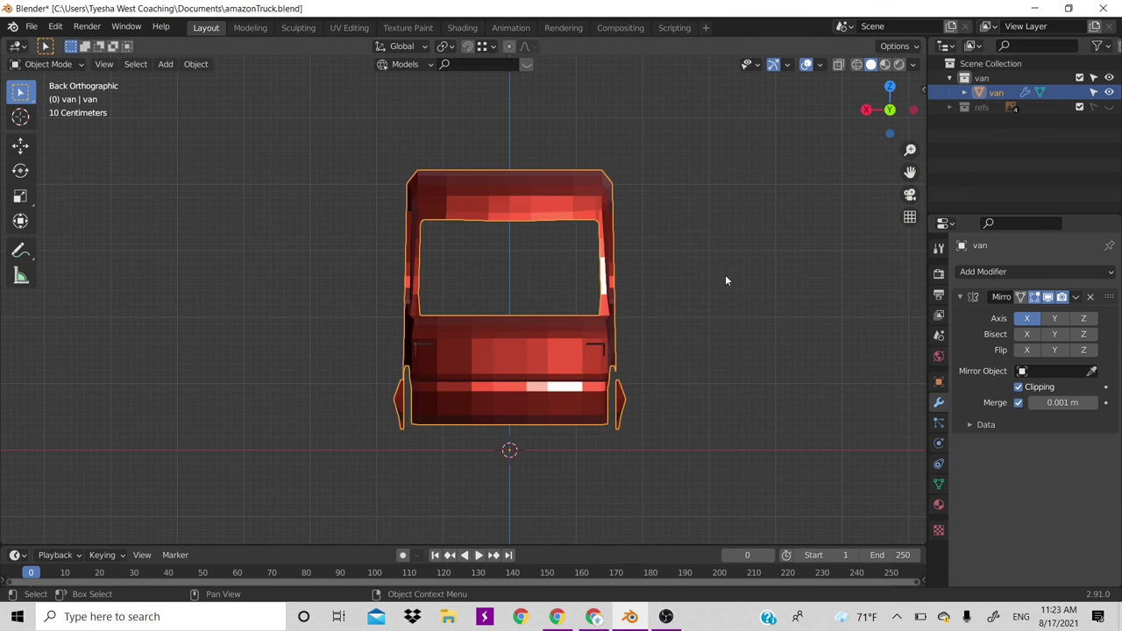
{"action": "key", "text": "KP_1"}
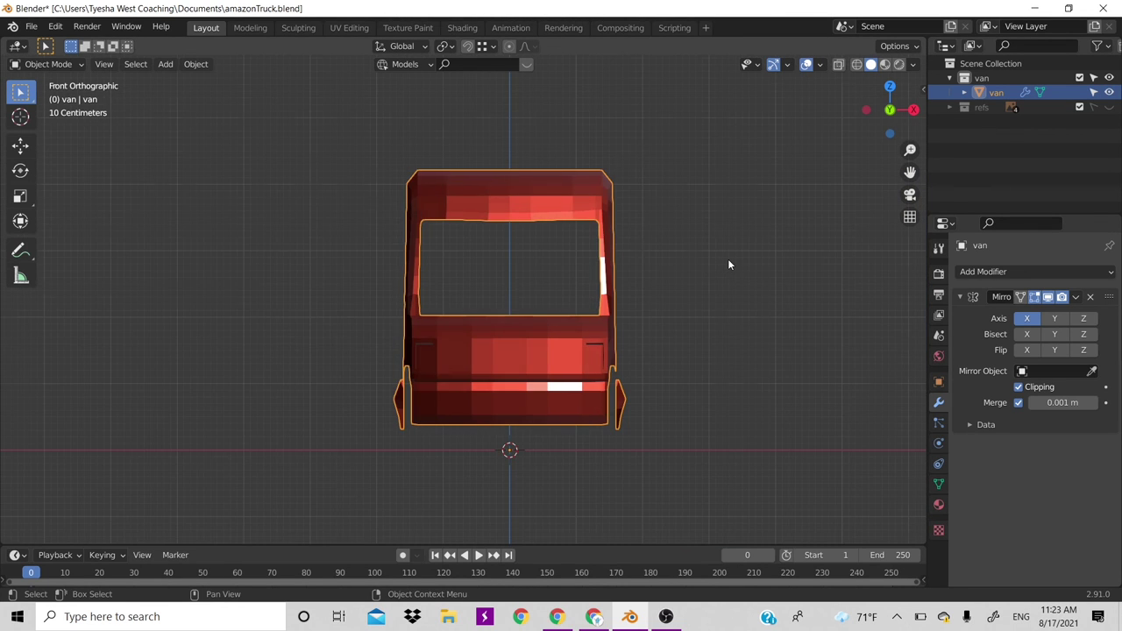
{"action": "scroll", "coordinate": [728, 263], "scroll_direction": "down", "scroll_amount": 2}
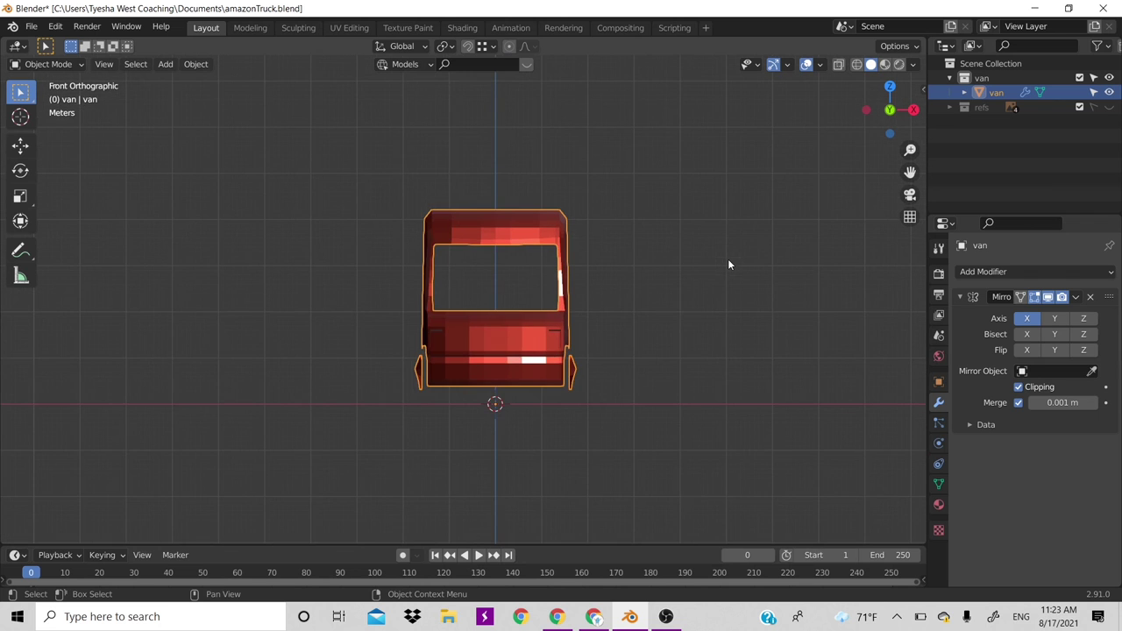
{"action": "left_click_drag", "start_coordinate": [876, 104], "coordinate": [660, 272]}
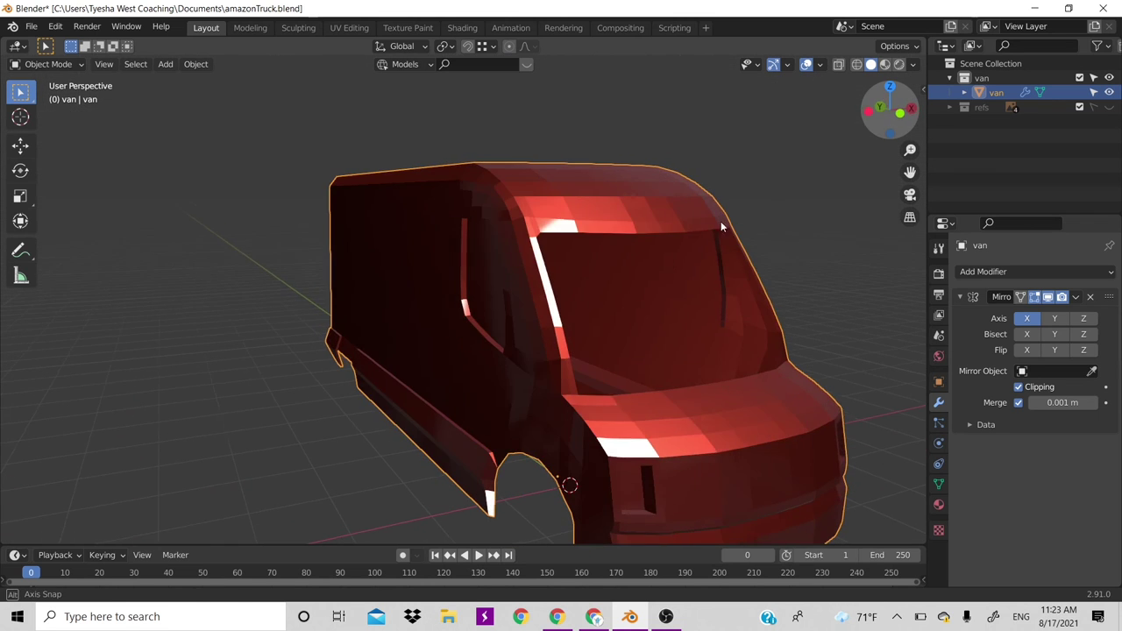
{"action": "key", "text": "ctrl+KP_1"}
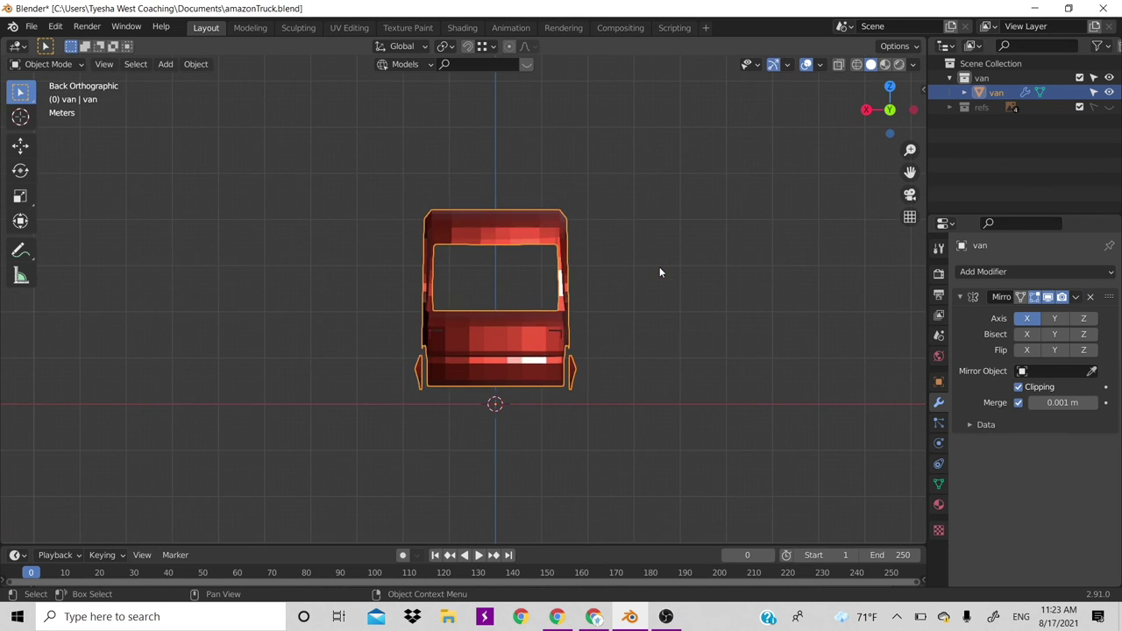
{"action": "scroll", "coordinate": [659, 266], "scroll_direction": "up", "scroll_amount": 4}
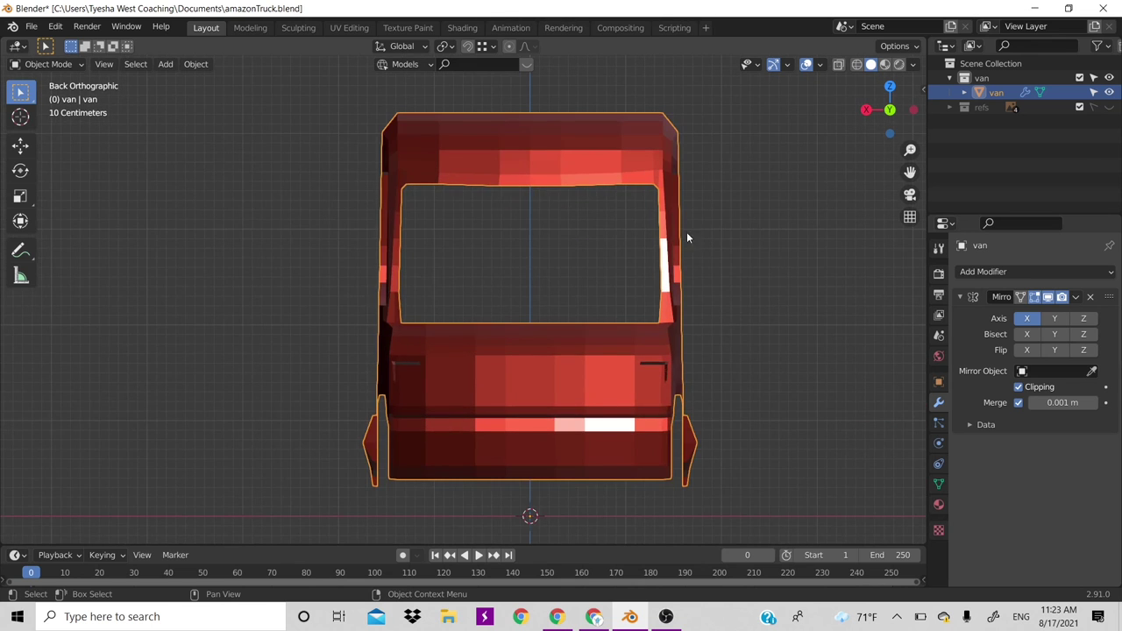
In Edit Mode, select the edge path down the van's open rear side, undoing a premature fill
{"action": "key", "text": "Tab"}
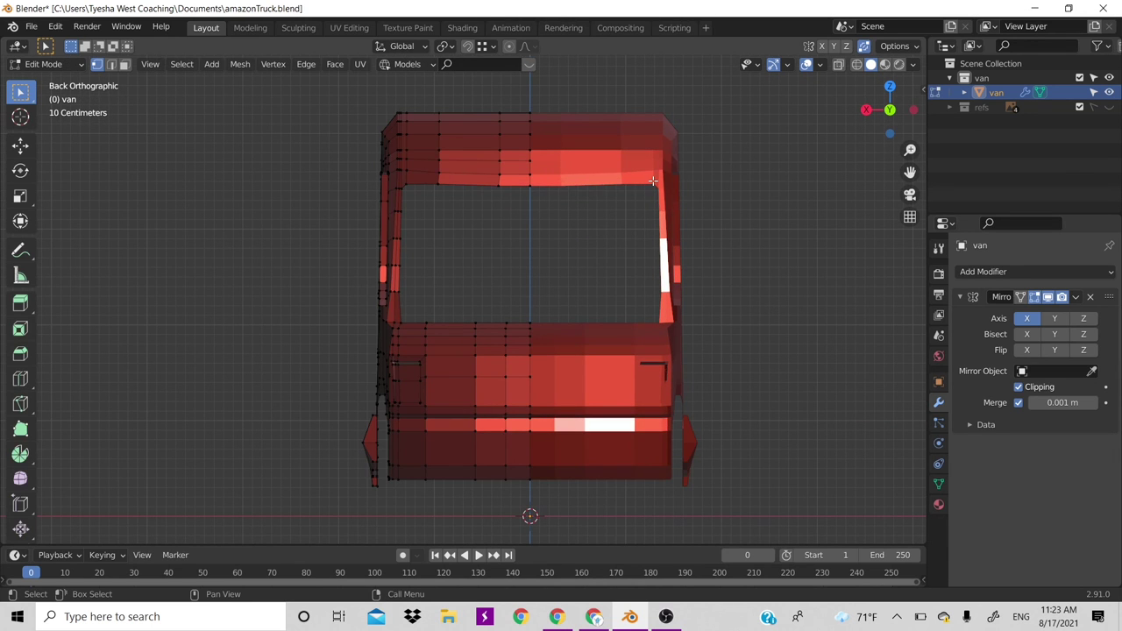
{"action": "left_click_drag", "start_coordinate": [889, 111], "coordinate": [634, 255]}
{"action": "scroll", "coordinate": [634, 255], "scroll_direction": "down", "scroll_amount": 3}
{"action": "scroll", "coordinate": [635, 256], "scroll_direction": "down", "scroll_amount": 3}
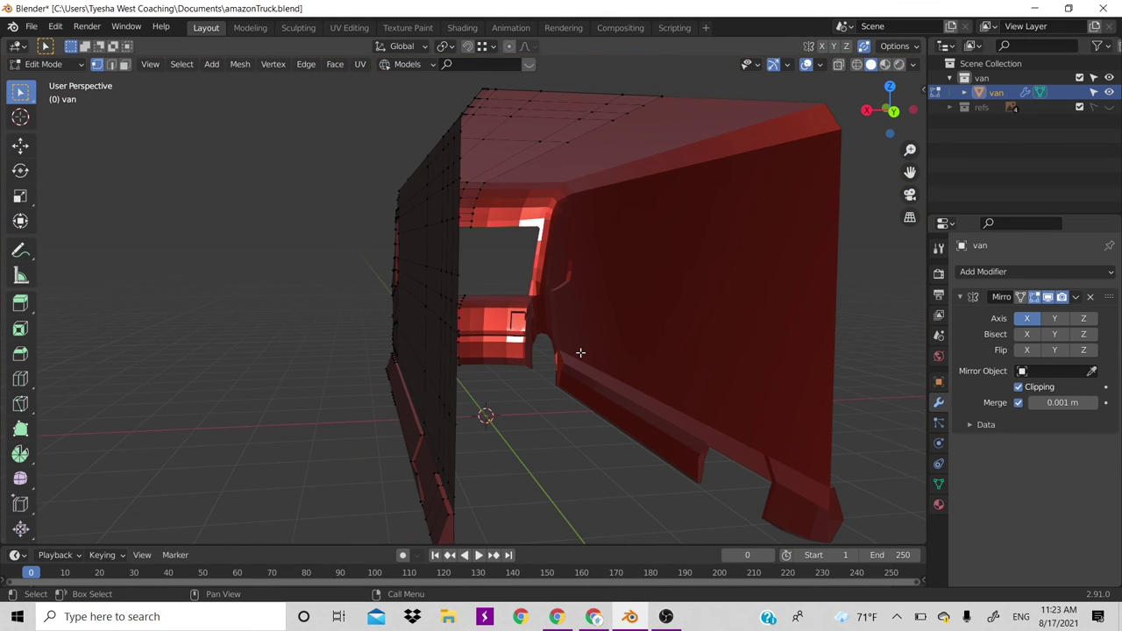
{"action": "scroll", "coordinate": [526, 395], "scroll_direction": "down", "scroll_amount": 2}
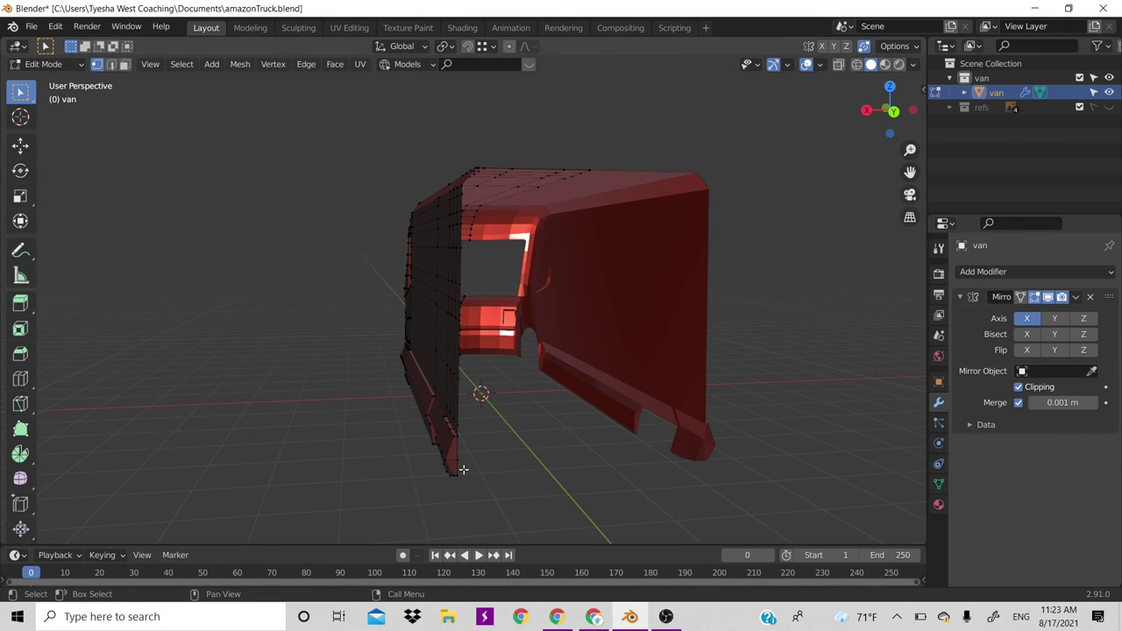
{"action": "left_click", "coordinate": [459, 471], "text": "alt"}
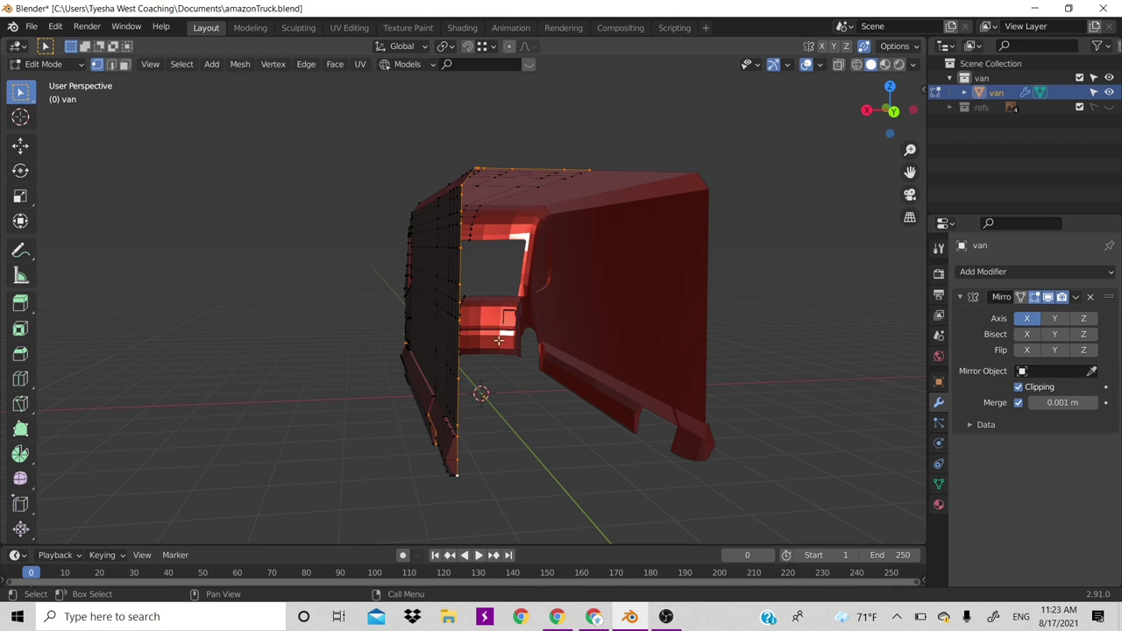
{"action": "left_click", "coordinate": [585, 174]}
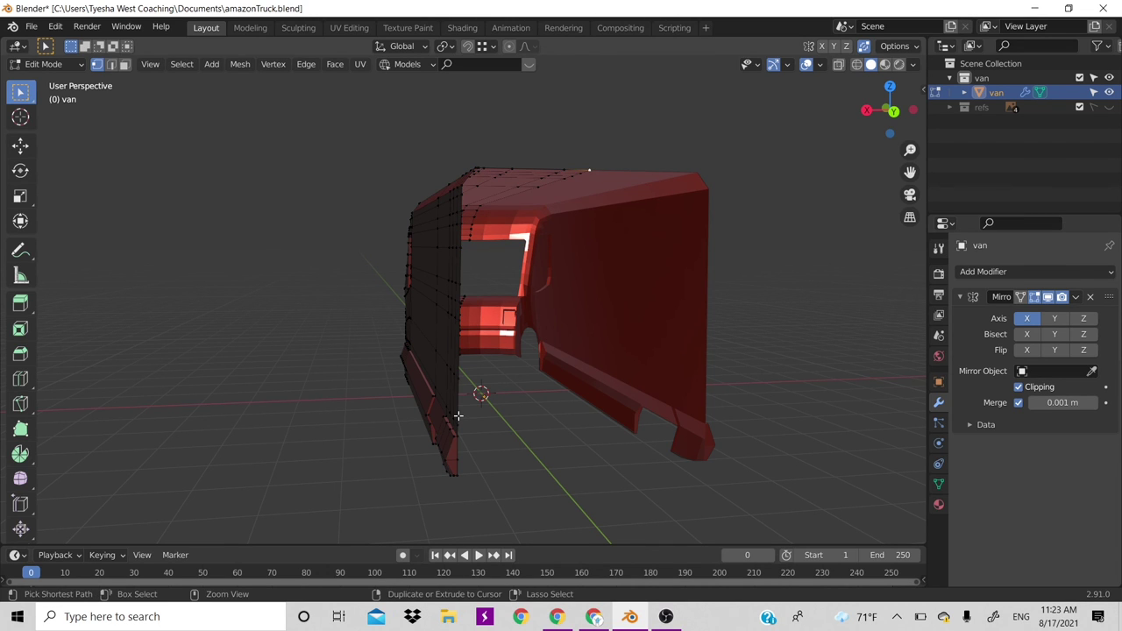
{"action": "left_click", "coordinate": [460, 474], "text": "ctrl"}
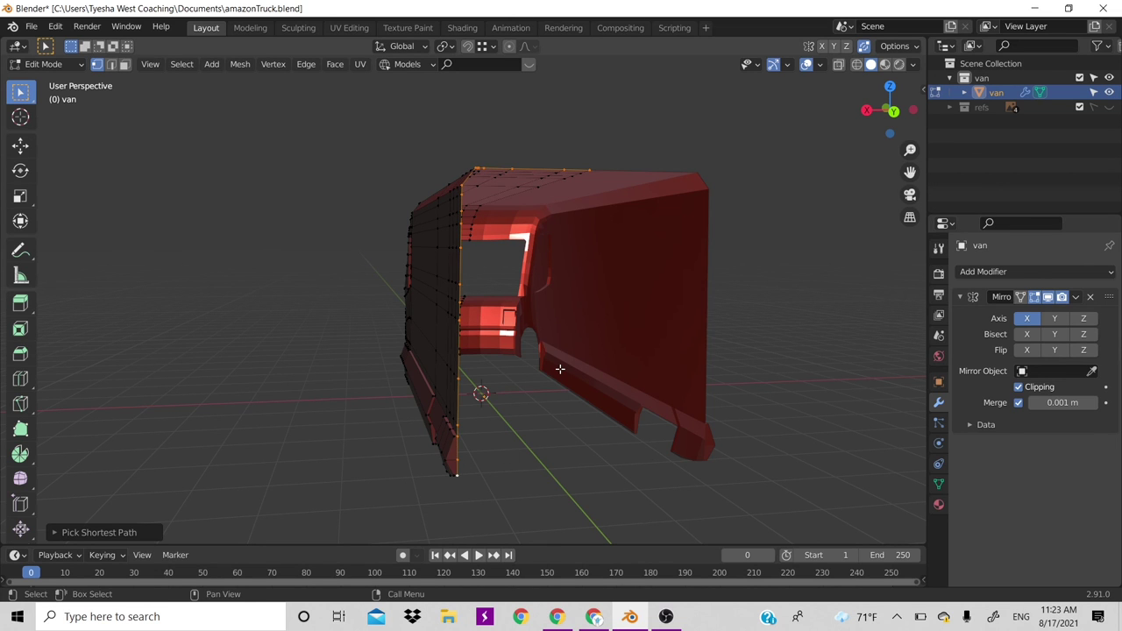
{"action": "key", "text": "ctrl+KP_1"}
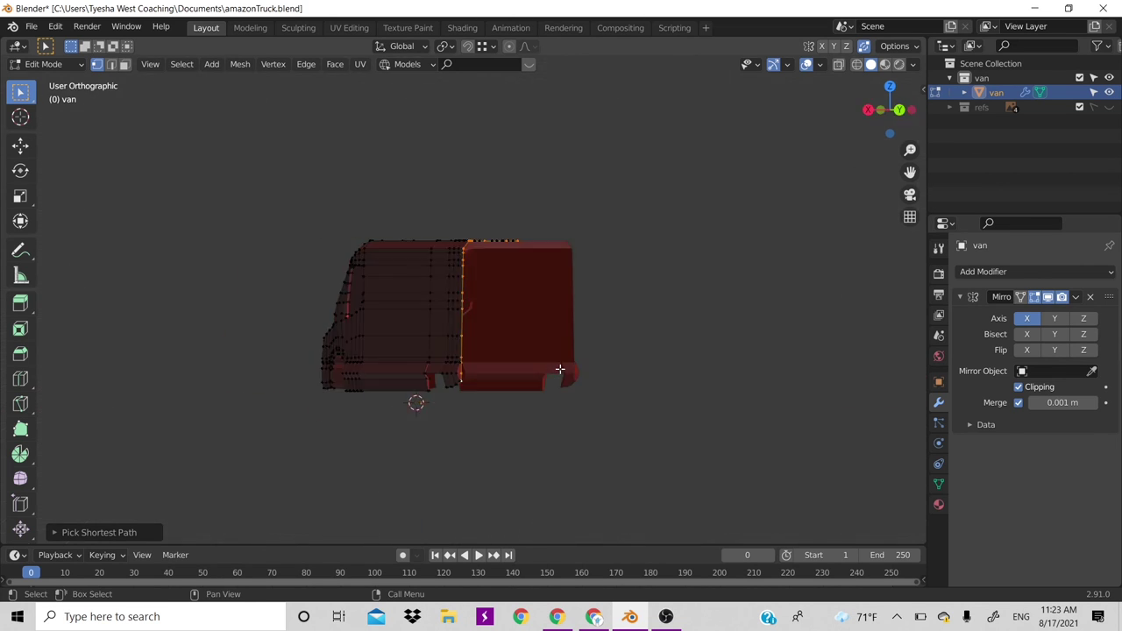
{"action": "scroll", "coordinate": [518, 290], "scroll_direction": "up", "scroll_amount": 3}
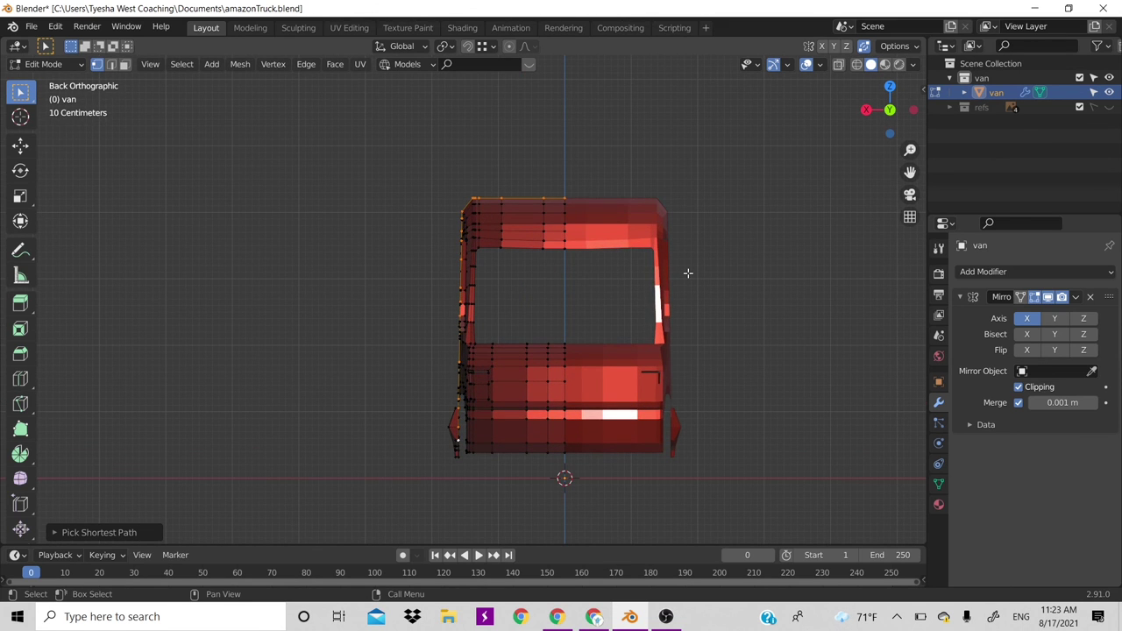
{"action": "key", "text": "f"}
{"action": "key", "text": "ctrl+z"}
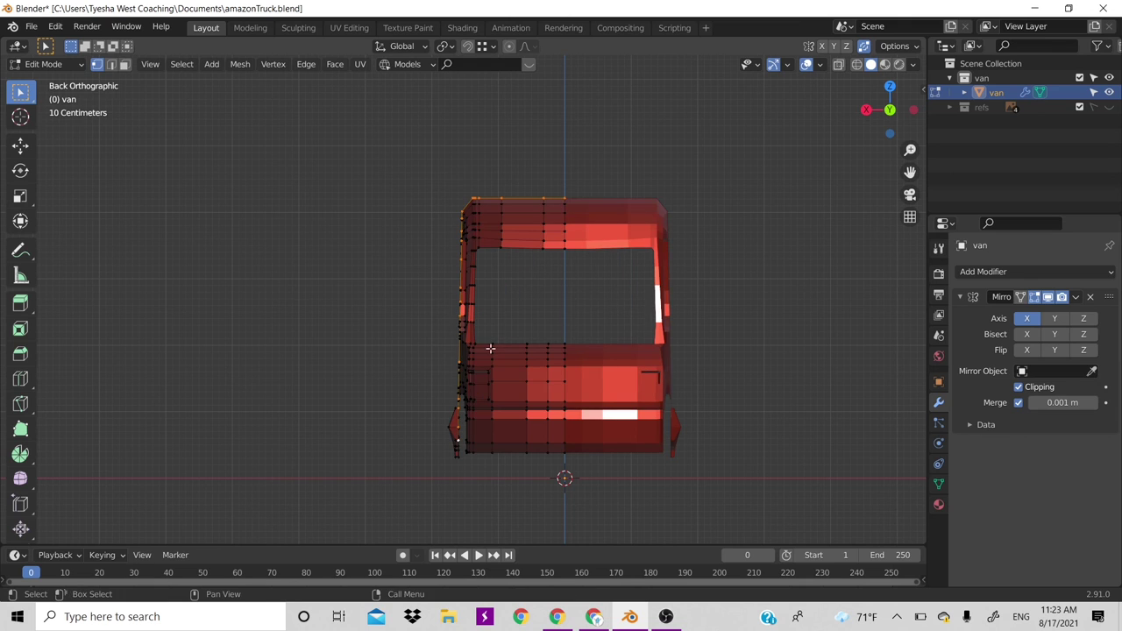
Extrude the bottom corner vertex along X toward the van's centre
{"action": "left_click", "coordinate": [461, 442]}
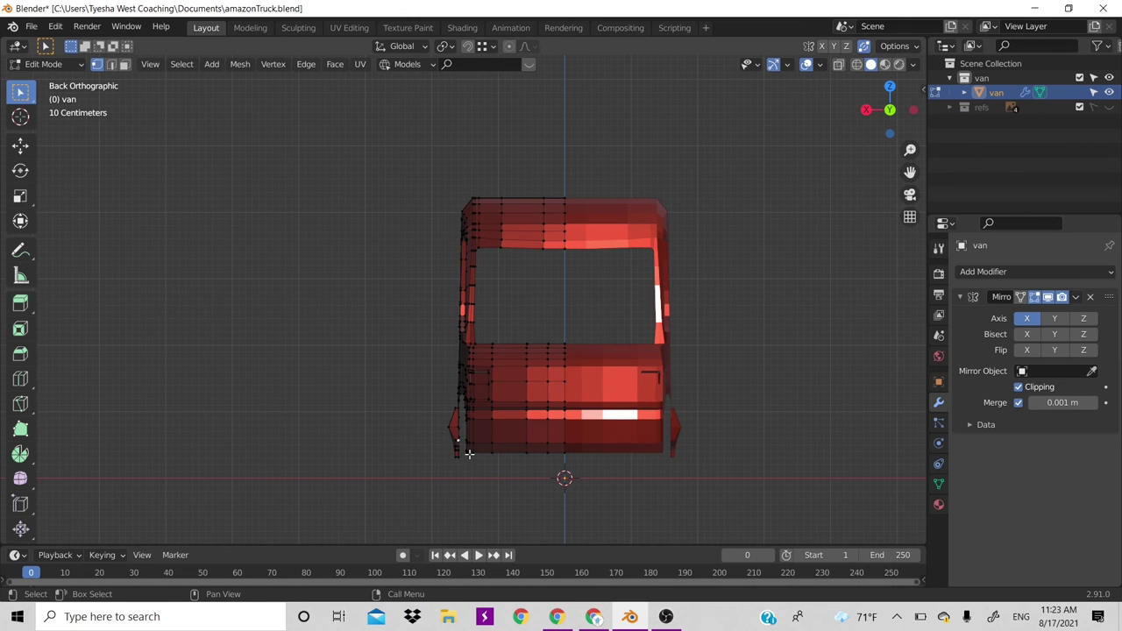
{"action": "key", "text": "e"}
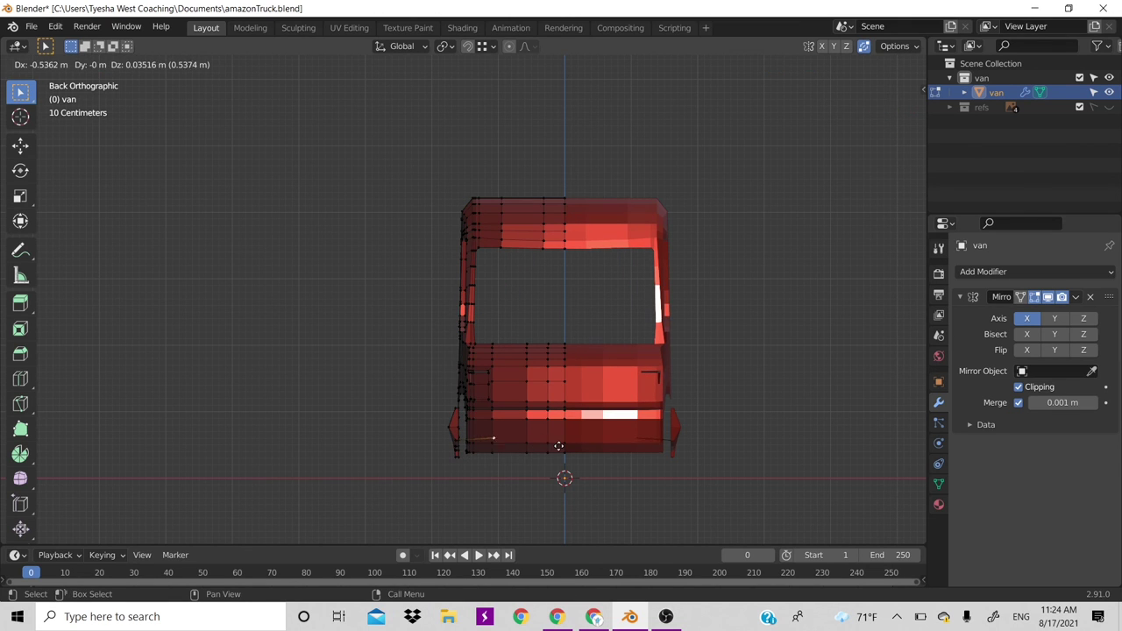
{"action": "key", "text": "x"}
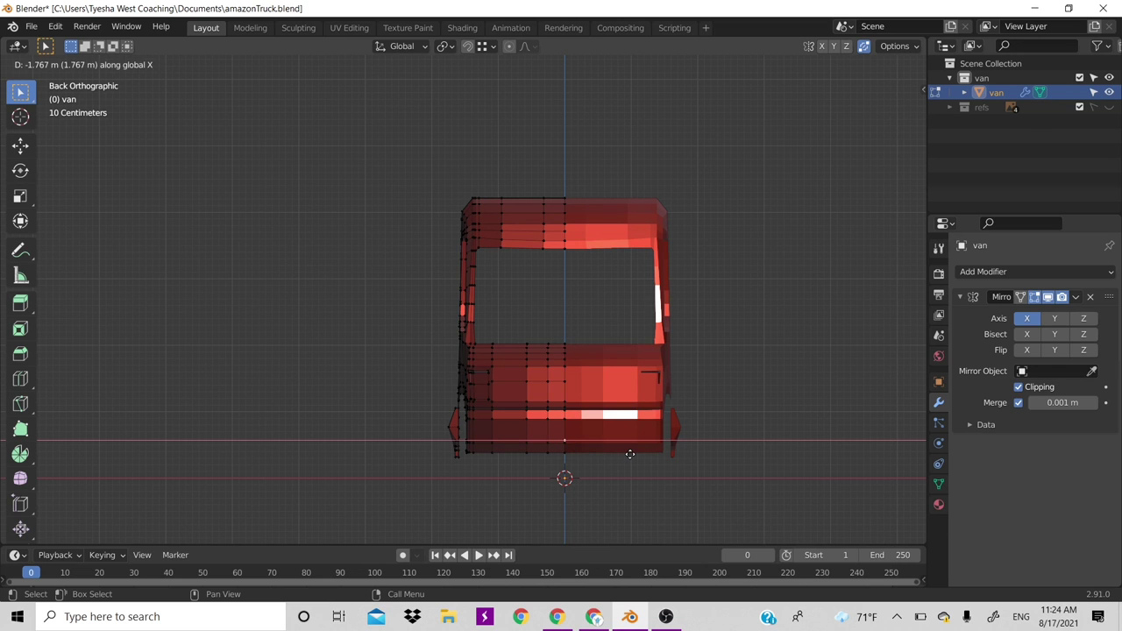
{"action": "left_click", "coordinate": [630, 455]}
Select the edge path from the top vertex to the new vertex and fill the rear opening with a face
{"action": "scroll", "coordinate": [665, 358], "scroll_direction": "down", "scroll_amount": 1}
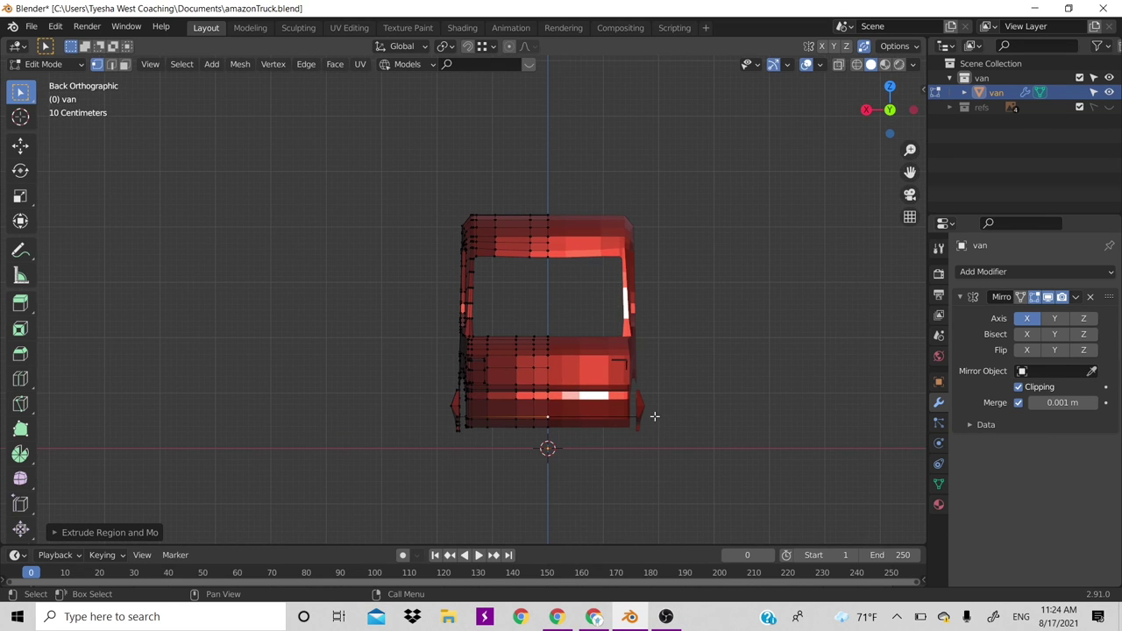
{"action": "left_click_drag", "start_coordinate": [890, 110], "coordinate": [633, 284]}
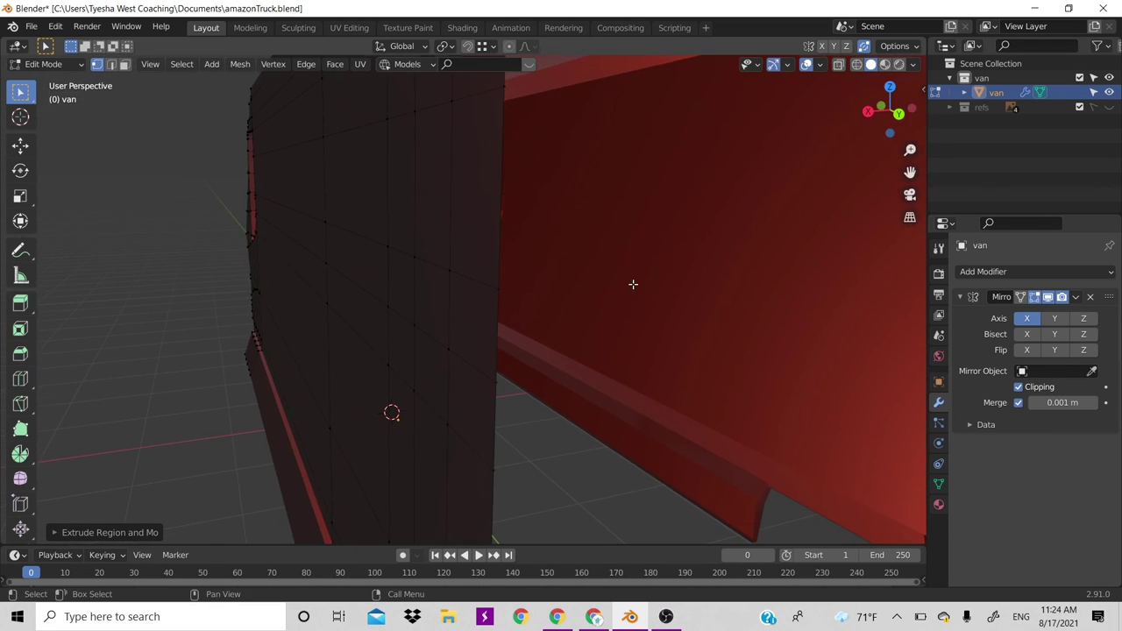
{"action": "scroll", "coordinate": [633, 284], "scroll_direction": "down", "scroll_amount": 6}
{"action": "scroll", "coordinate": [508, 253], "scroll_direction": "up", "scroll_amount": 1}
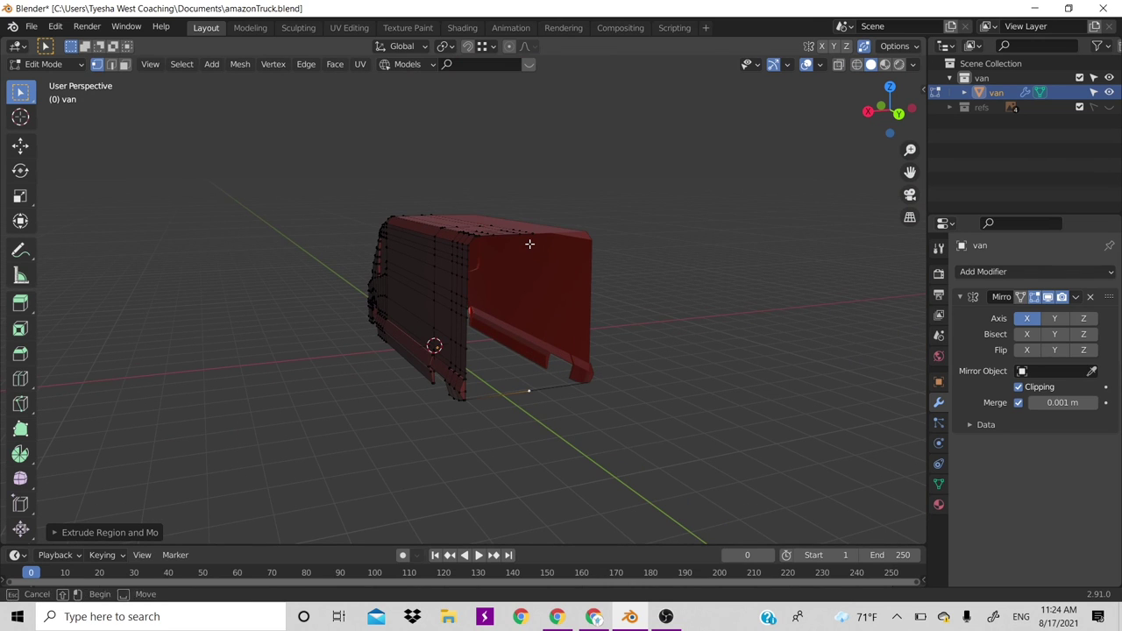
{"action": "left_click", "coordinate": [531, 235]}
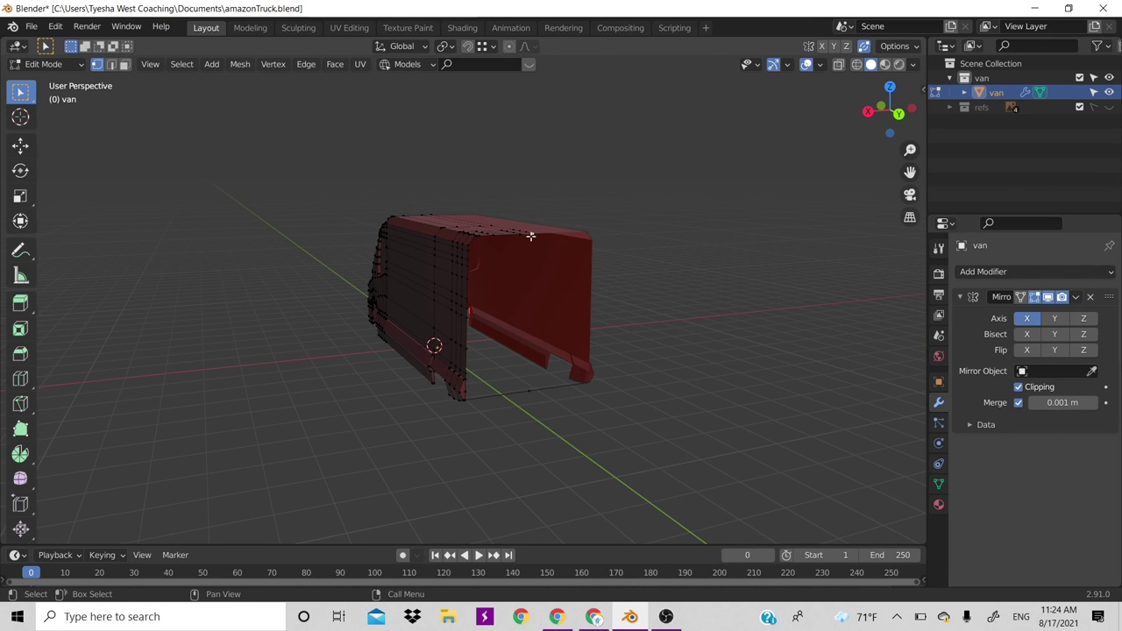
{"action": "left_click", "coordinate": [533, 389], "text": "ctrl"}
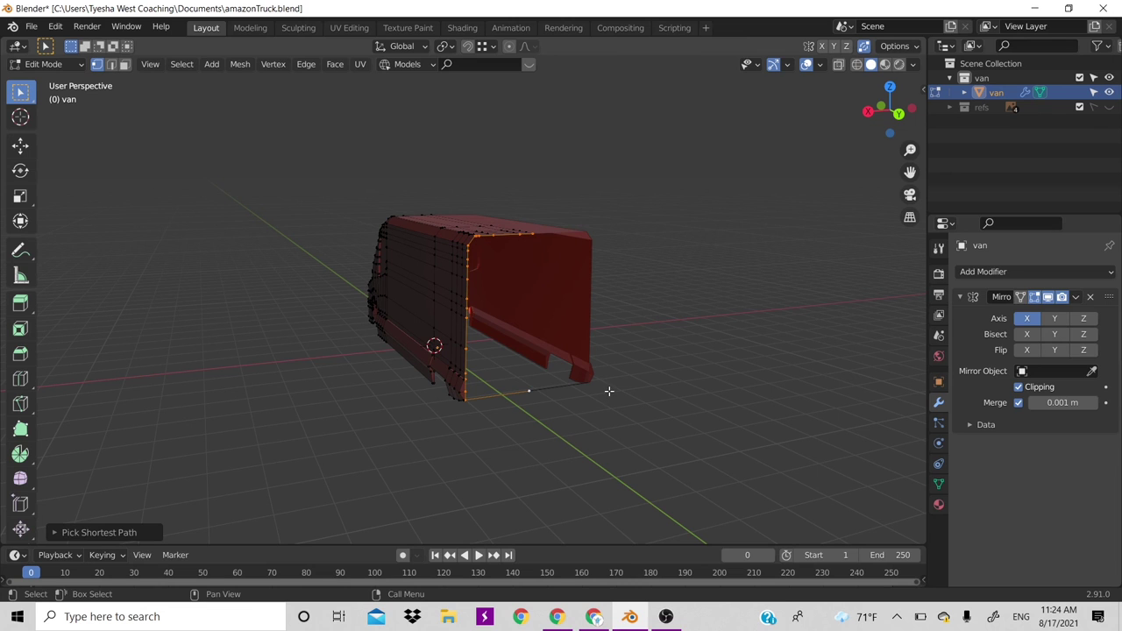
{"action": "key", "text": "f"}
{"action": "scroll", "coordinate": [605, 351], "scroll_direction": "up", "scroll_amount": 3}
Inset the new rear face with Boundary turned off to form a border
{"action": "scroll", "coordinate": [604, 353], "scroll_direction": "down", "scroll_amount": 1}
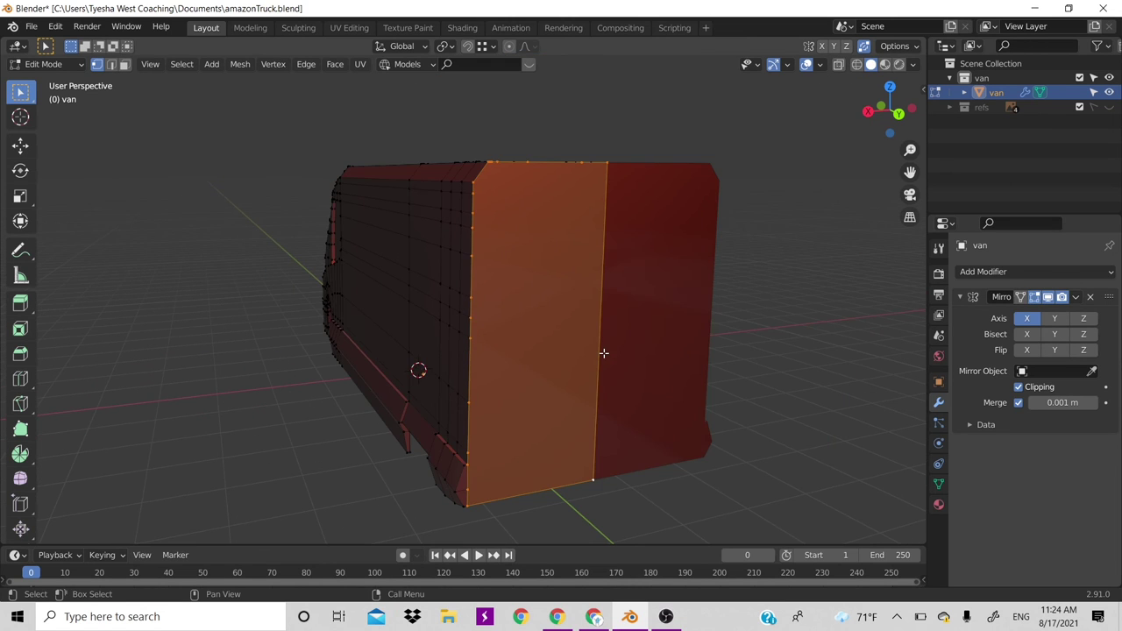
{"action": "key", "text": "k"}
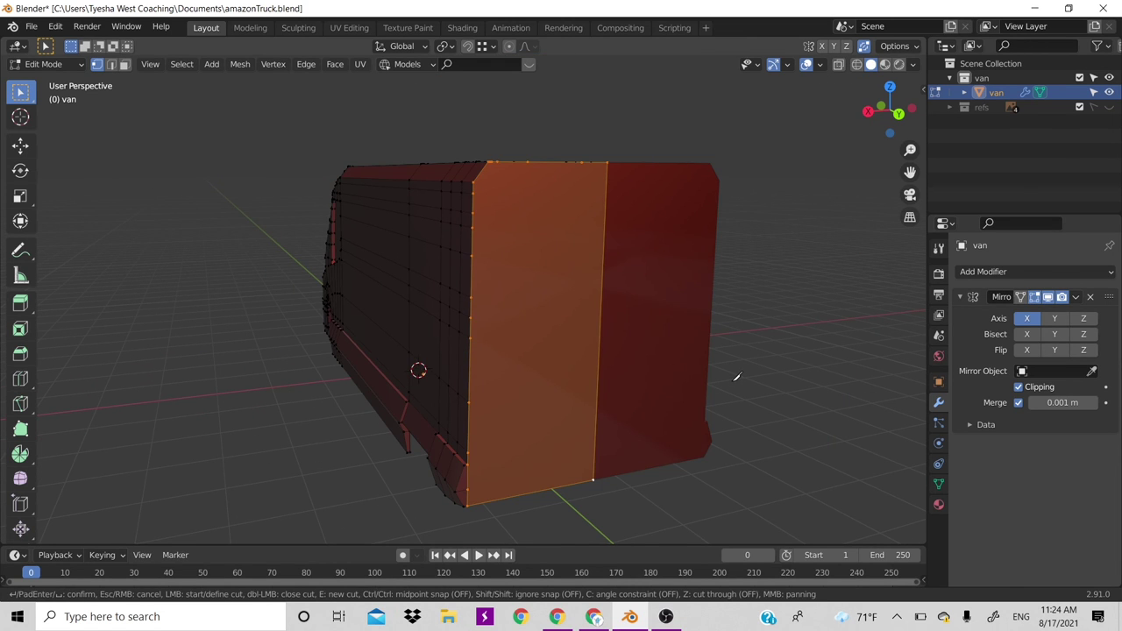
{"action": "key", "text": "Escape"}
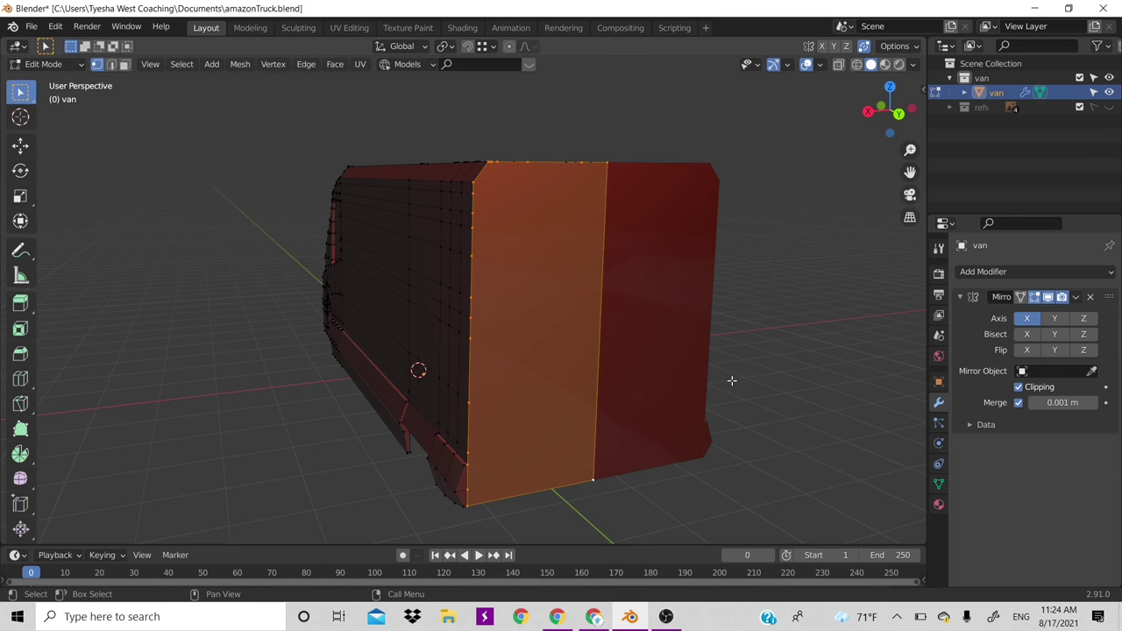
{"action": "key", "text": "i"}
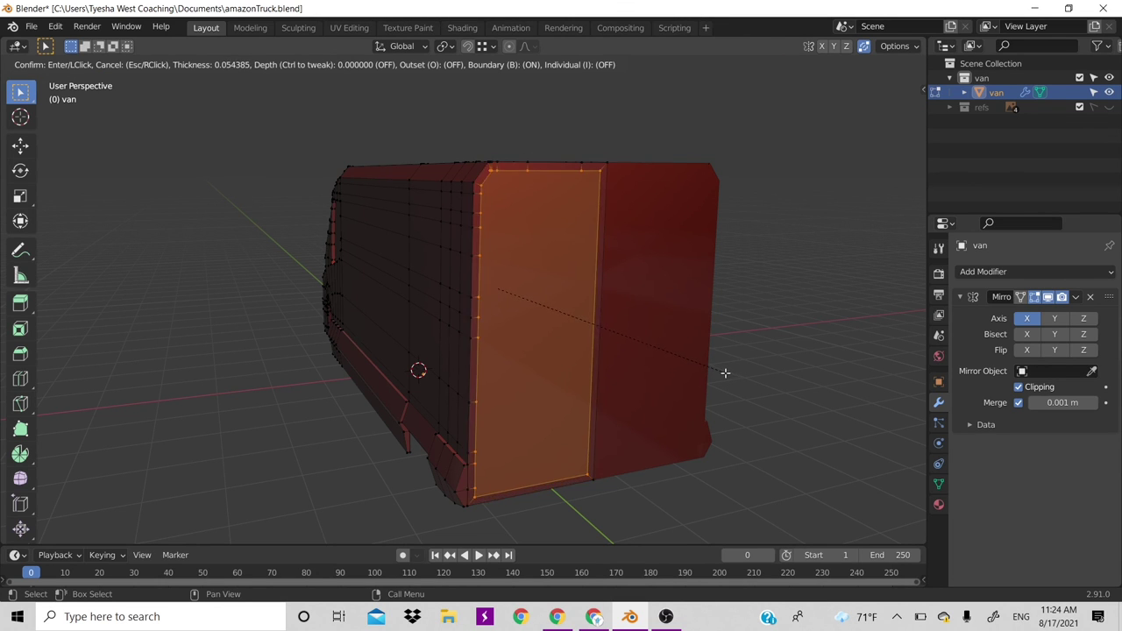
{"action": "key", "text": "b"}
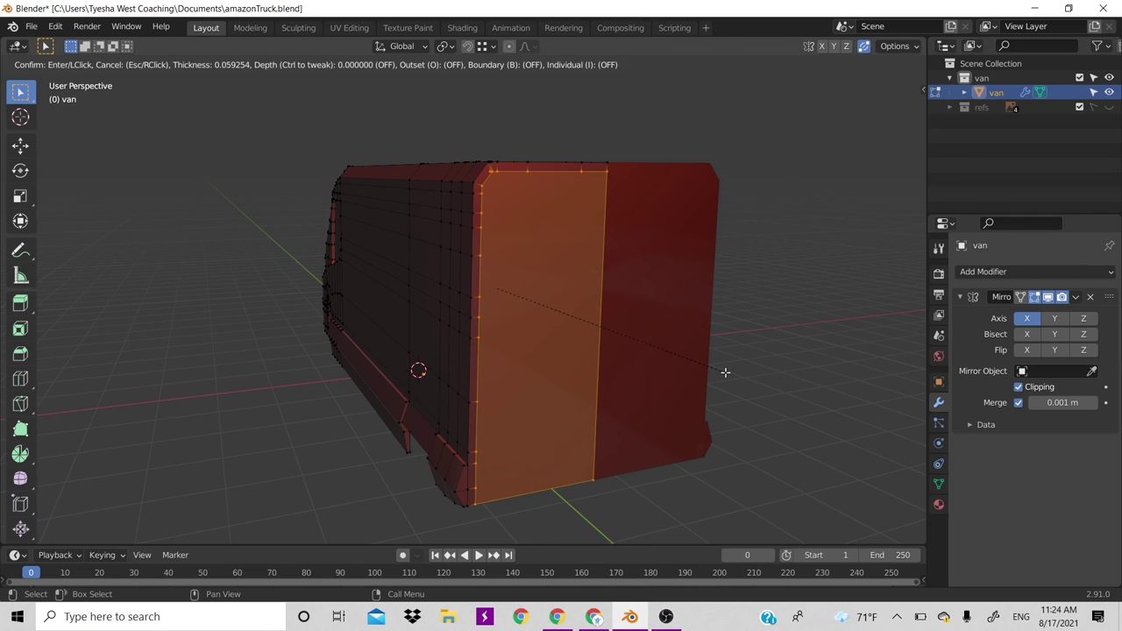
{"action": "left_click", "coordinate": [725, 373]}
In the straight-on back view, zoom to the top-left corner and select the inset's corner vertex
{"action": "scroll", "coordinate": [591, 263], "scroll_direction": "up", "scroll_amount": 2}
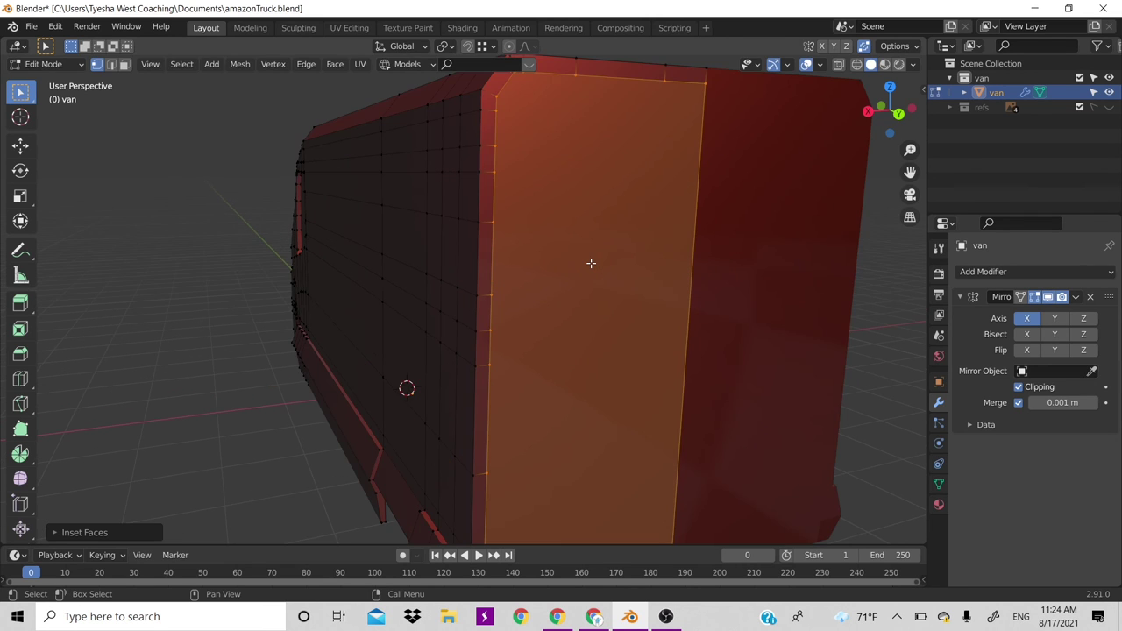
{"action": "key", "text": "KP_5"}
{"action": "key", "text": "ctrl+KP_1"}
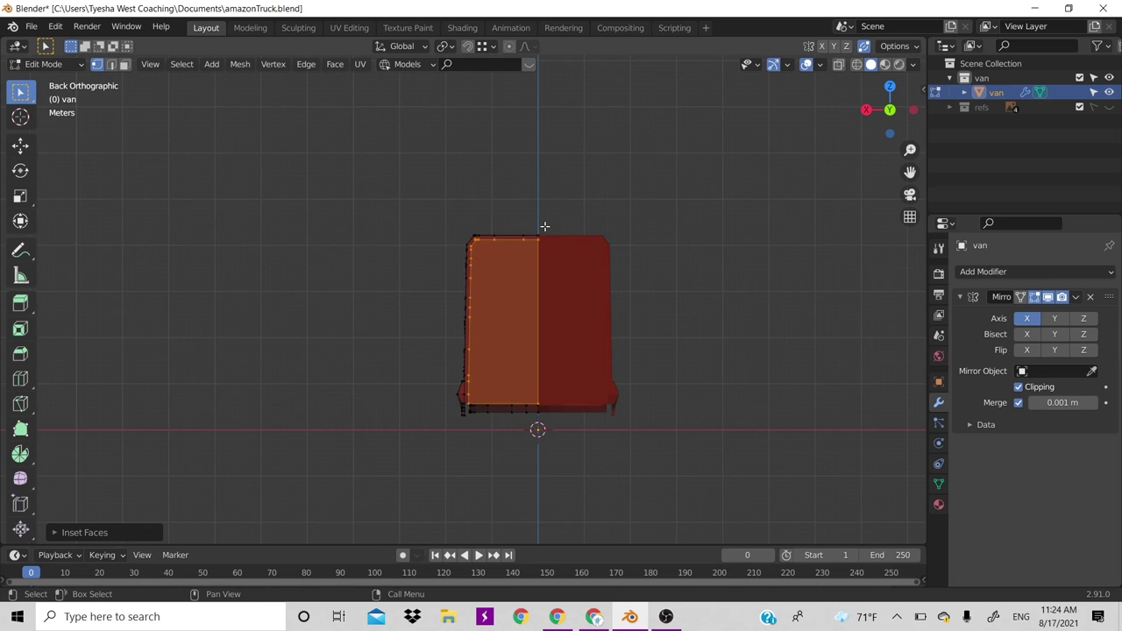
{"action": "scroll", "coordinate": [545, 227], "scroll_direction": "up", "scroll_amount": 1}
{"action": "mouse_move", "coordinate": [576, 236]}
{"action": "middle_mouse_down", "text": "shift"}
{"action": "mouse_move", "coordinate": [559, 328]}
{"action": "mouse_move", "coordinate": [520, 315]}
{"action": "middle_mouse_up", "text": "shift"}
{"action": "scroll", "coordinate": [520, 316], "scroll_direction": "up", "scroll_amount": 1}
{"action": "scroll", "coordinate": [534, 421], "scroll_direction": "up", "scroll_amount": 1}
{"action": "mouse_move", "coordinate": [474, 166]}
{"action": "middle_mouse_down", "text": "shift"}
{"action": "mouse_move", "coordinate": [486, 321]}
{"action": "mouse_move", "coordinate": [521, 251]}
{"action": "middle_mouse_up", "text": "shift"}
{"action": "scroll", "coordinate": [485, 323], "scroll_direction": "up", "scroll_amount": 1}
{"action": "scroll", "coordinate": [485, 323], "scroll_direction": "up", "scroll_amount": 1}
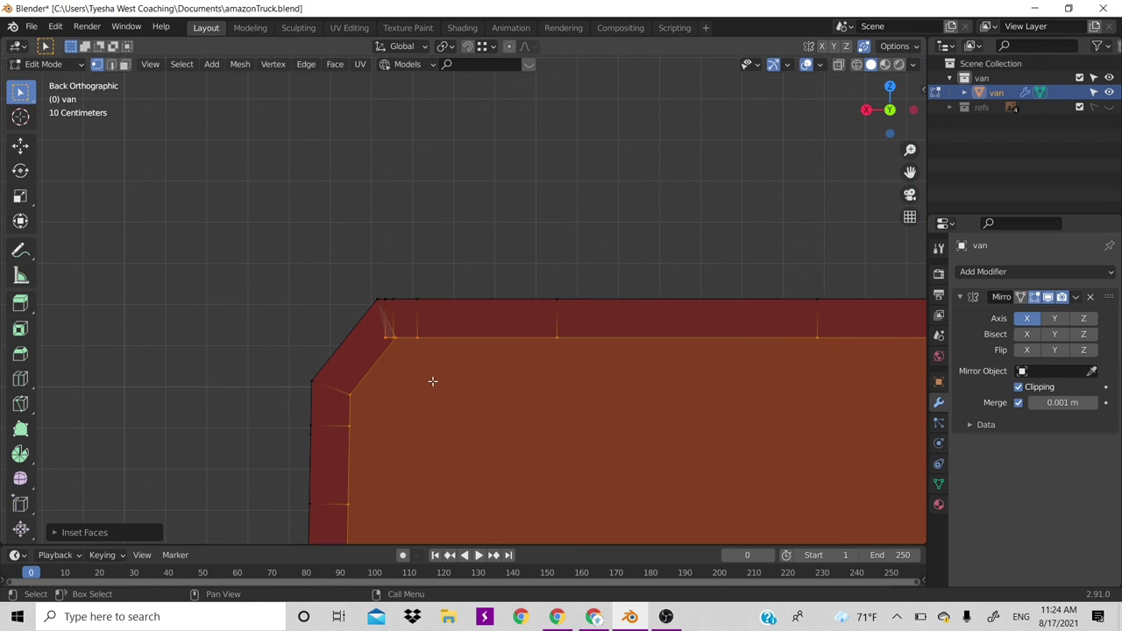
{"action": "left_click", "coordinate": [386, 340]}
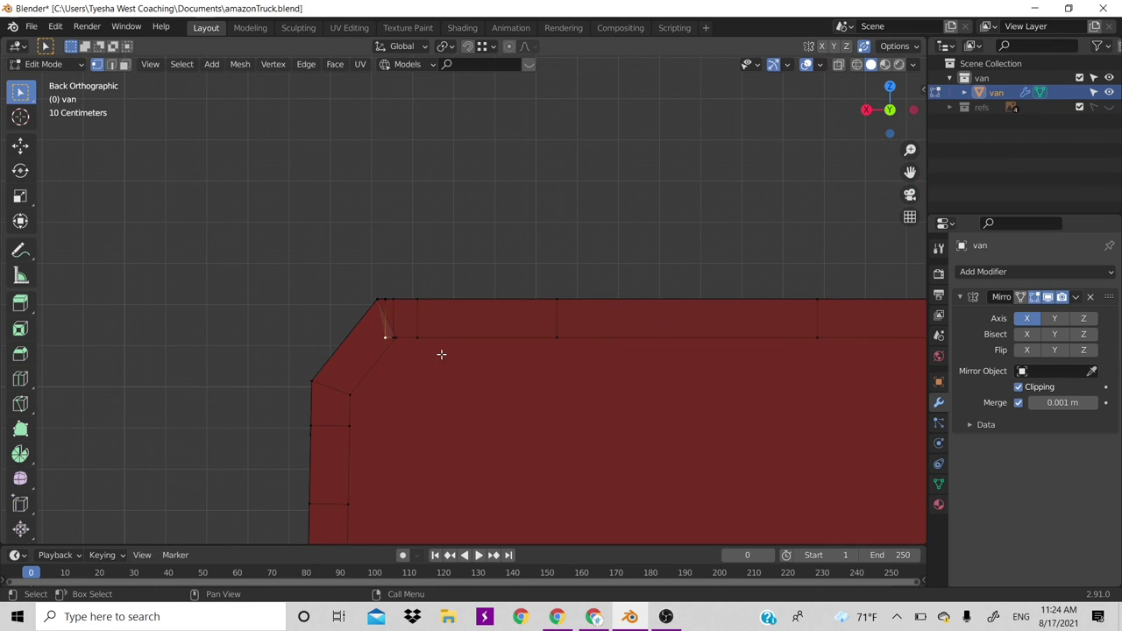
{"action": "left_click", "coordinate": [392, 338]}
Slide the top corner vertex along X to about 0.043 m
{"action": "key", "text": "g"}
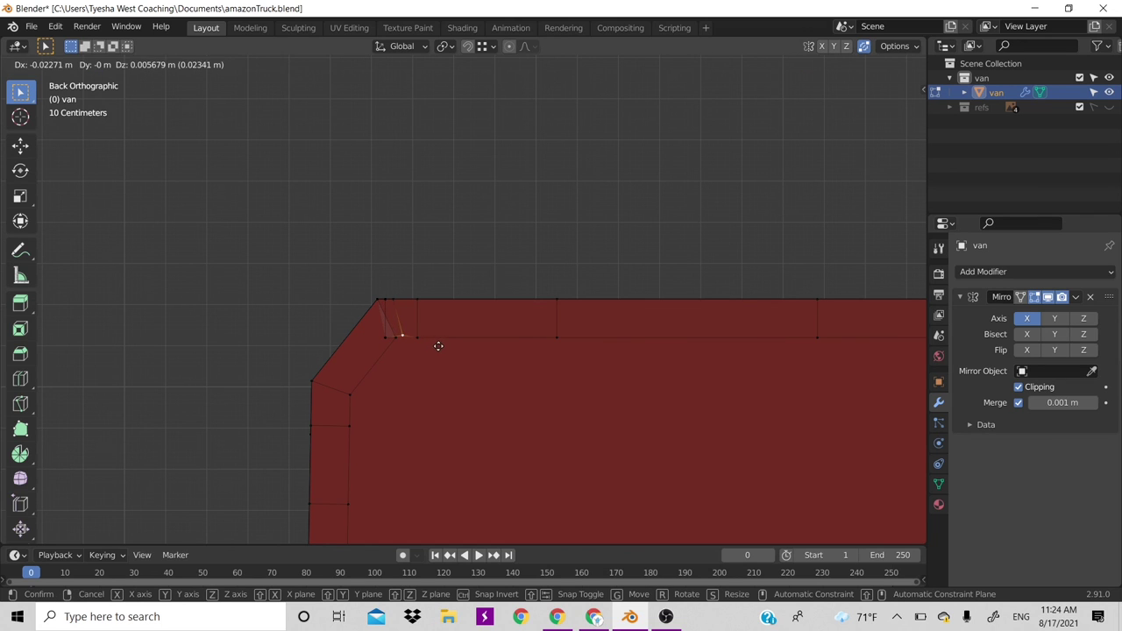
{"action": "key", "text": "x"}
{"action": "left_click", "coordinate": [441, 349]}
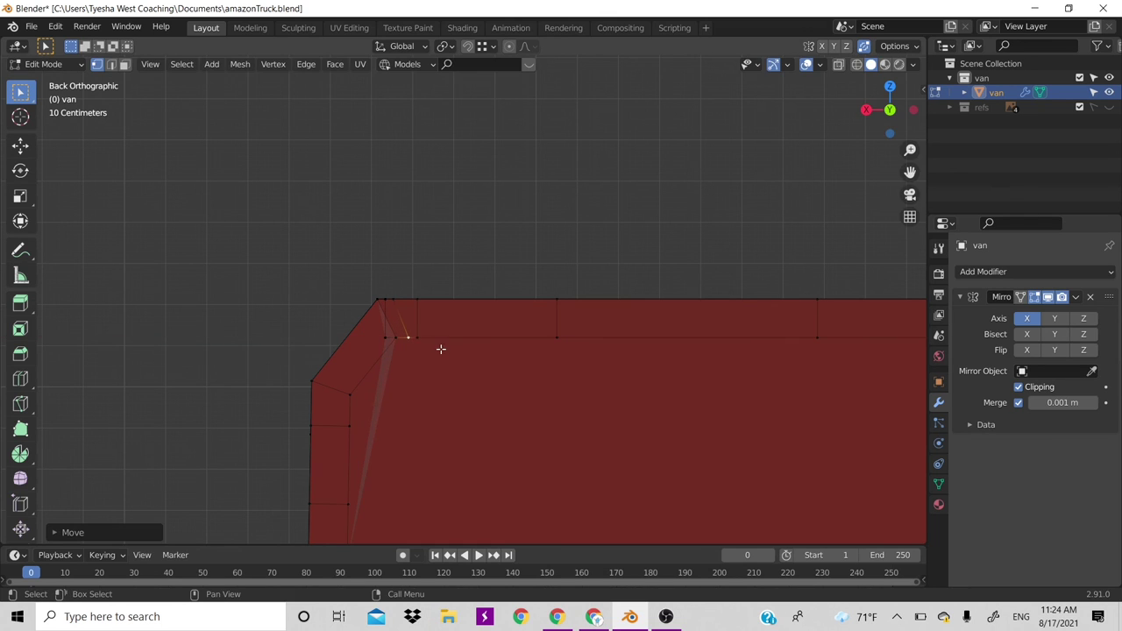
{"action": "key", "text": "ctrl+z"}
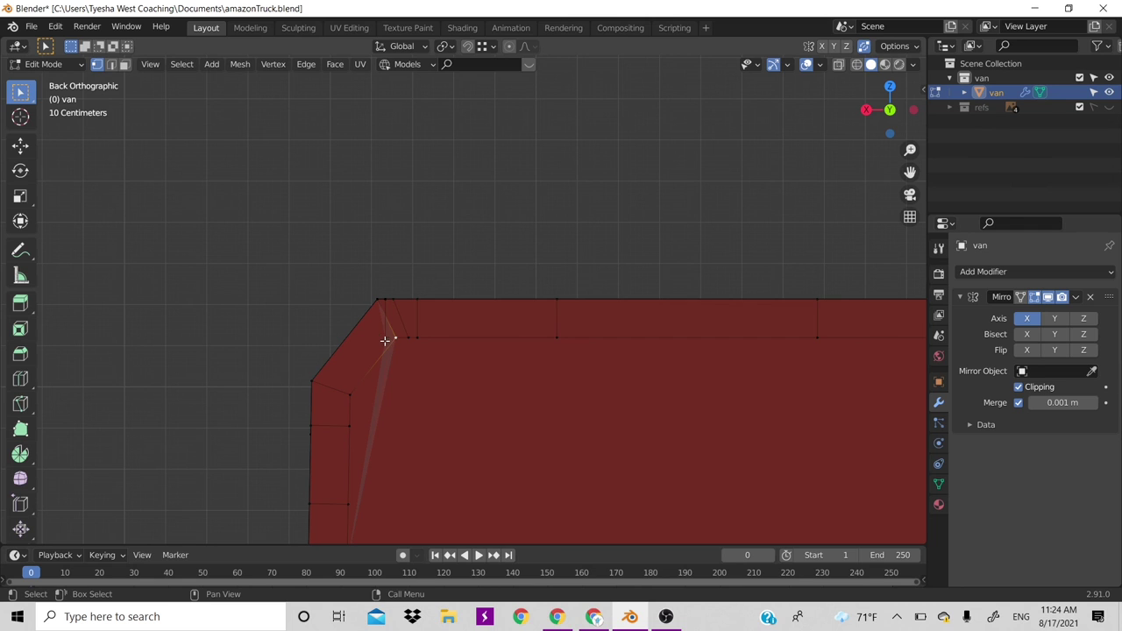
{"action": "key", "text": "g"}
{"action": "key", "text": "x"}
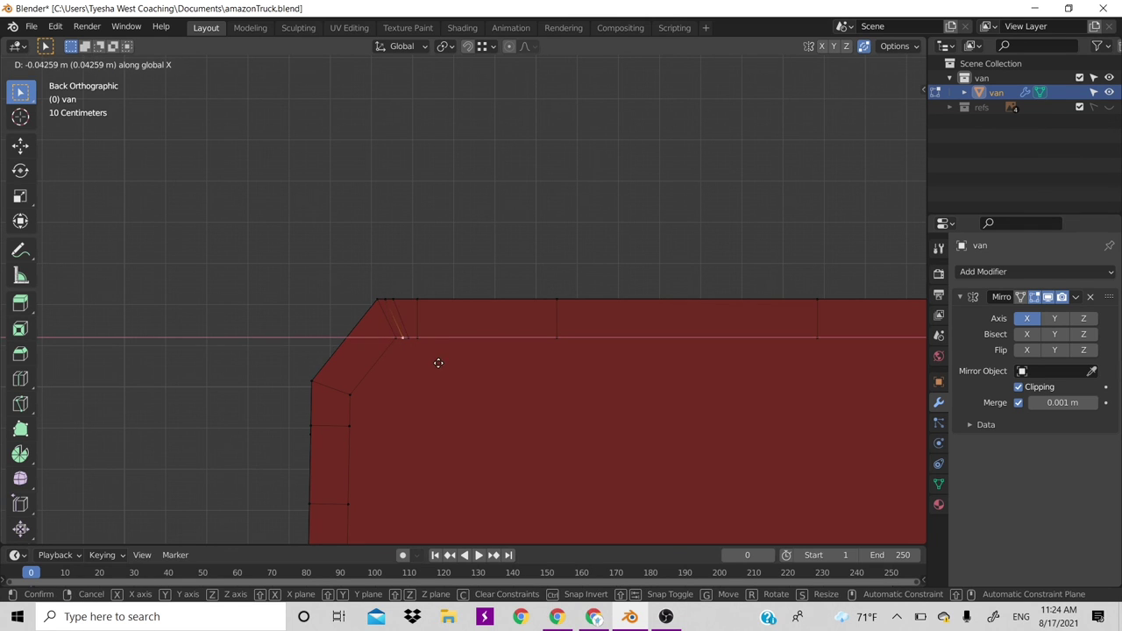
{"action": "left_click", "coordinate": [440, 363]}
{"action": "scroll", "coordinate": [448, 403], "scroll_direction": "down", "scroll_amount": 2}
{"action": "scroll", "coordinate": [448, 403], "scroll_direction": "down", "scroll_amount": 5}
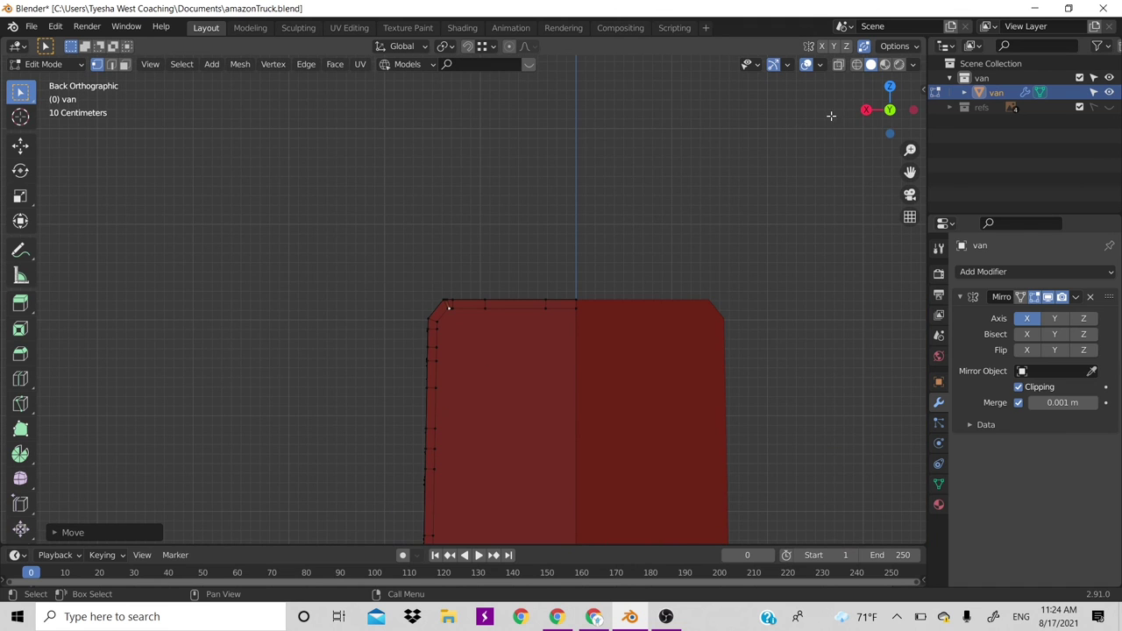
{"action": "left_click_drag", "start_coordinate": [873, 117], "coordinate": [731, 271]}
{"action": "scroll", "coordinate": [731, 271], "scroll_direction": "down", "scroll_amount": 5}
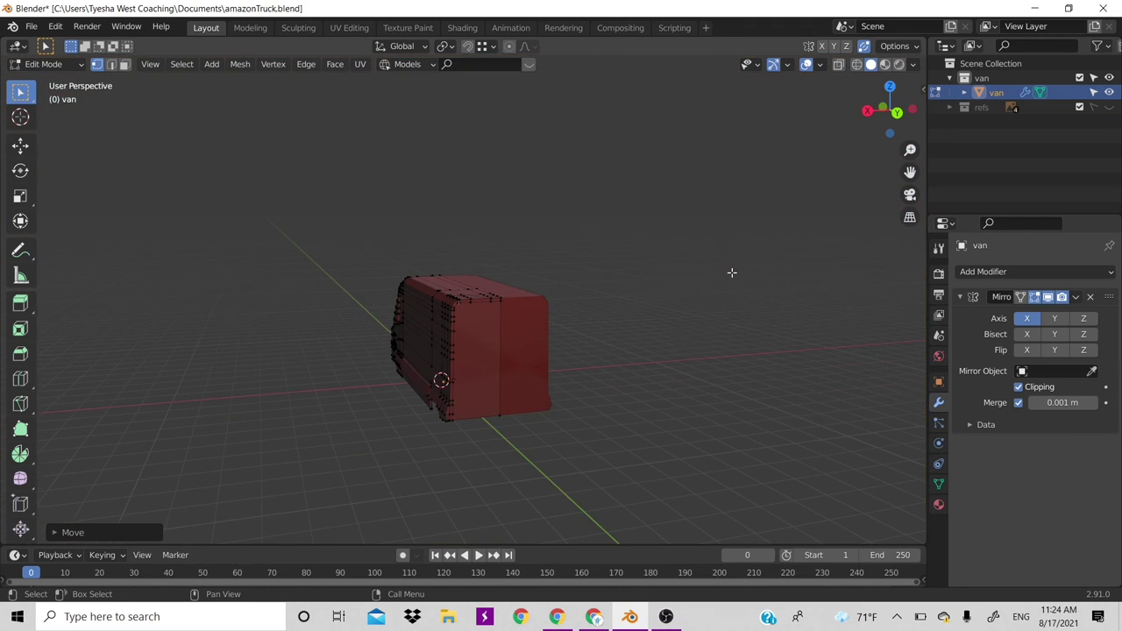
{"action": "middle_click_drag", "start_coordinate": [731, 271], "coordinate": [507, 482]}
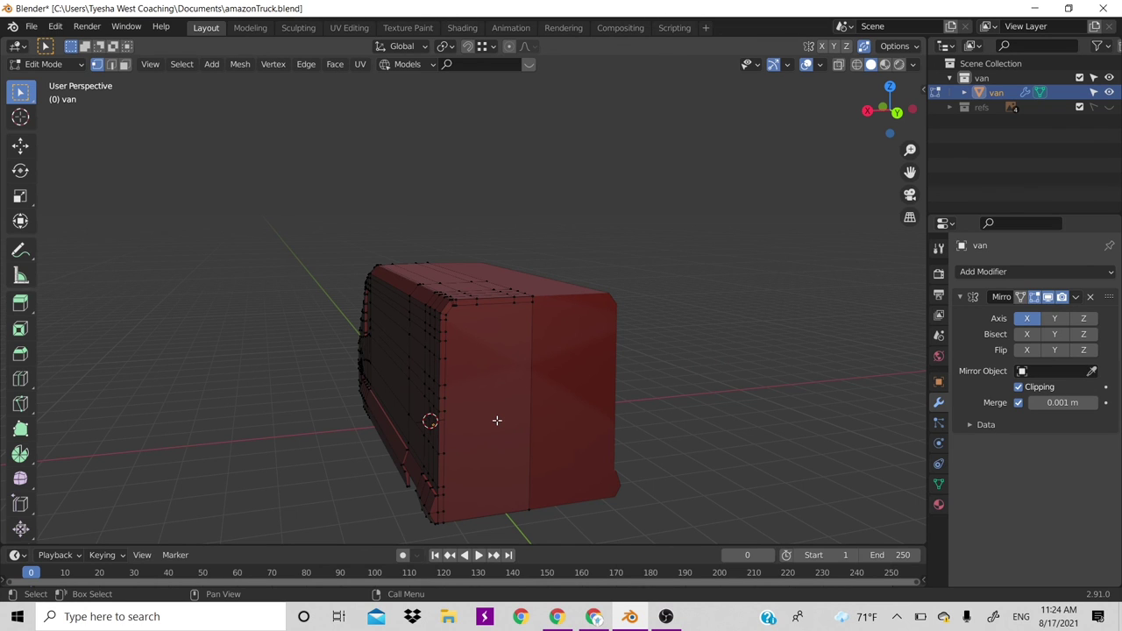
Slightly extrude the left rear door face and inset it to form a border
{"action": "key", "text": "2"}
{"action": "key", "text": "3"}
{"action": "left_click", "coordinate": [509, 419]}
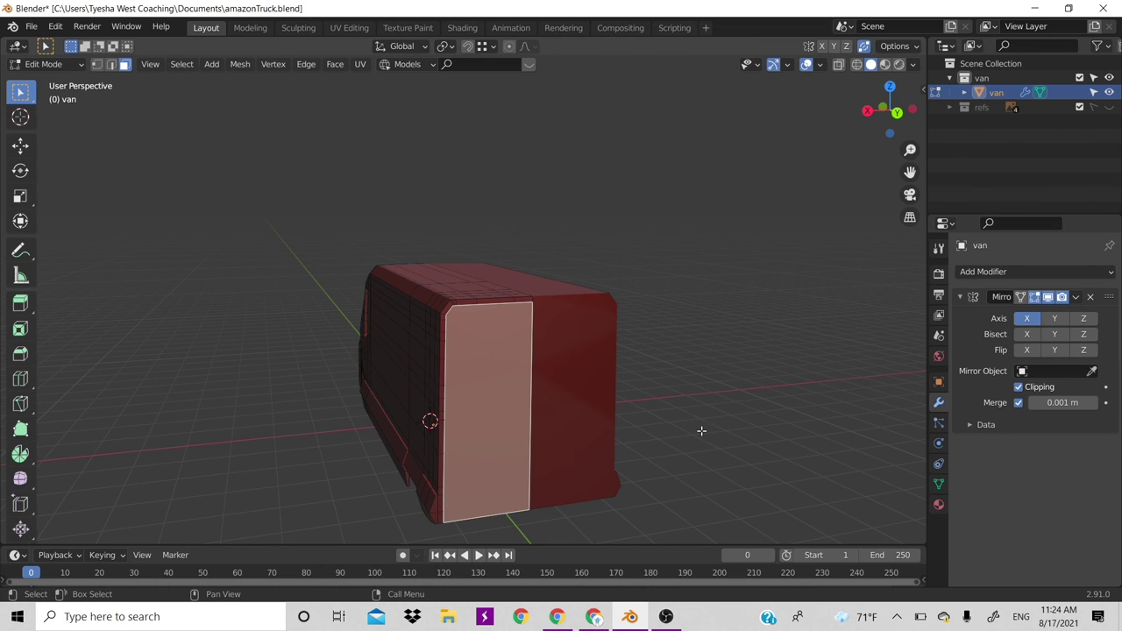
{"action": "key", "text": "e"}
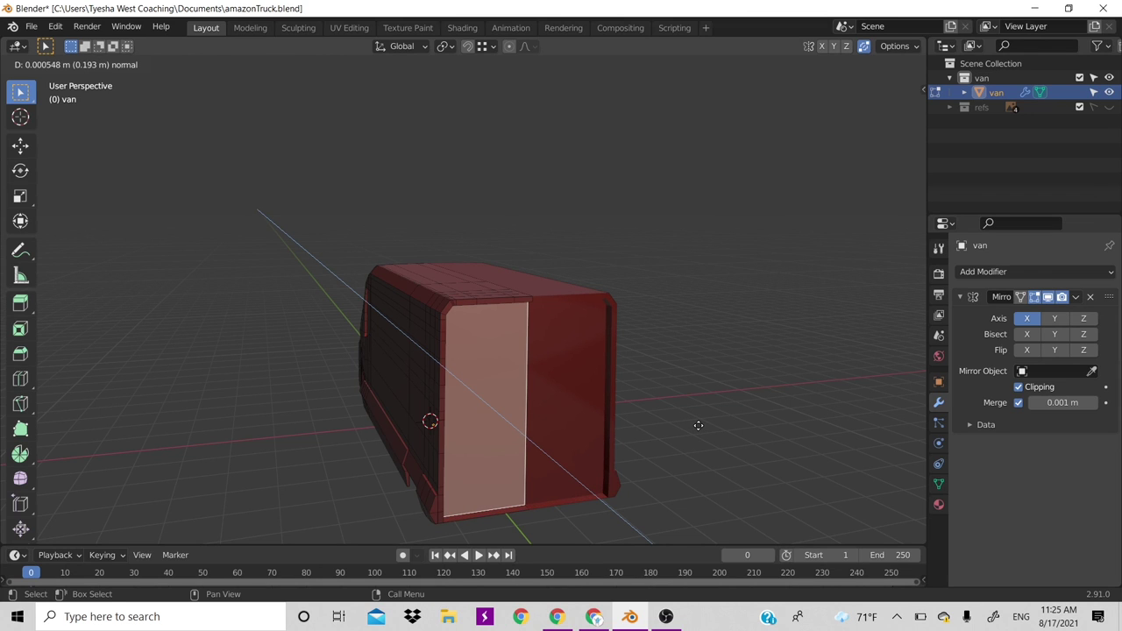
{"action": "left_click", "coordinate": [699, 425]}
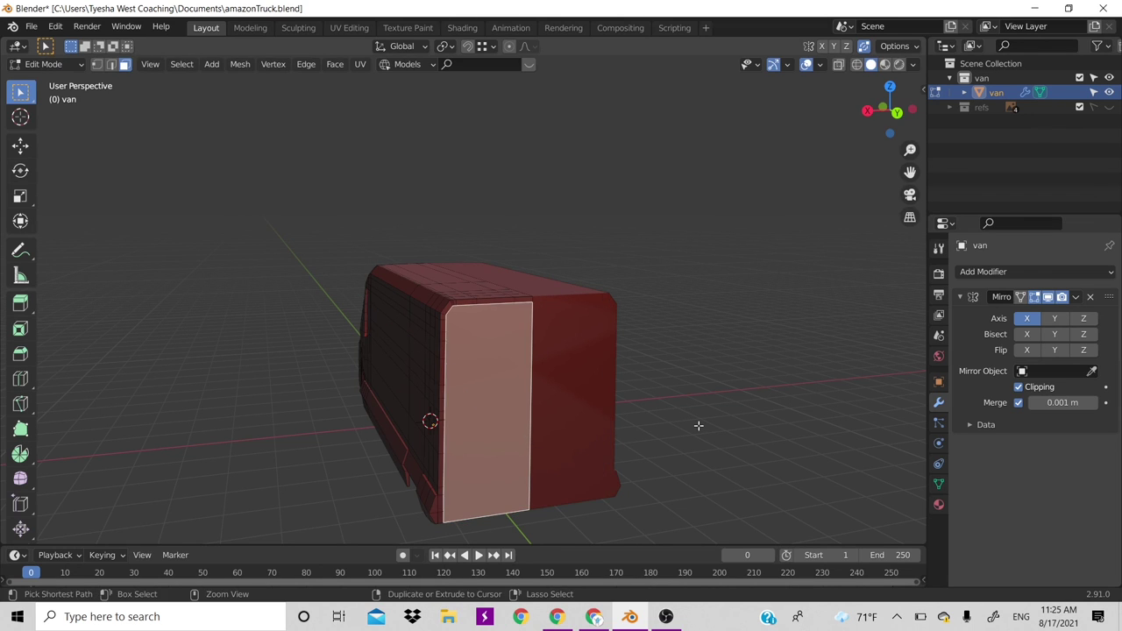
{"action": "key", "text": "i"}
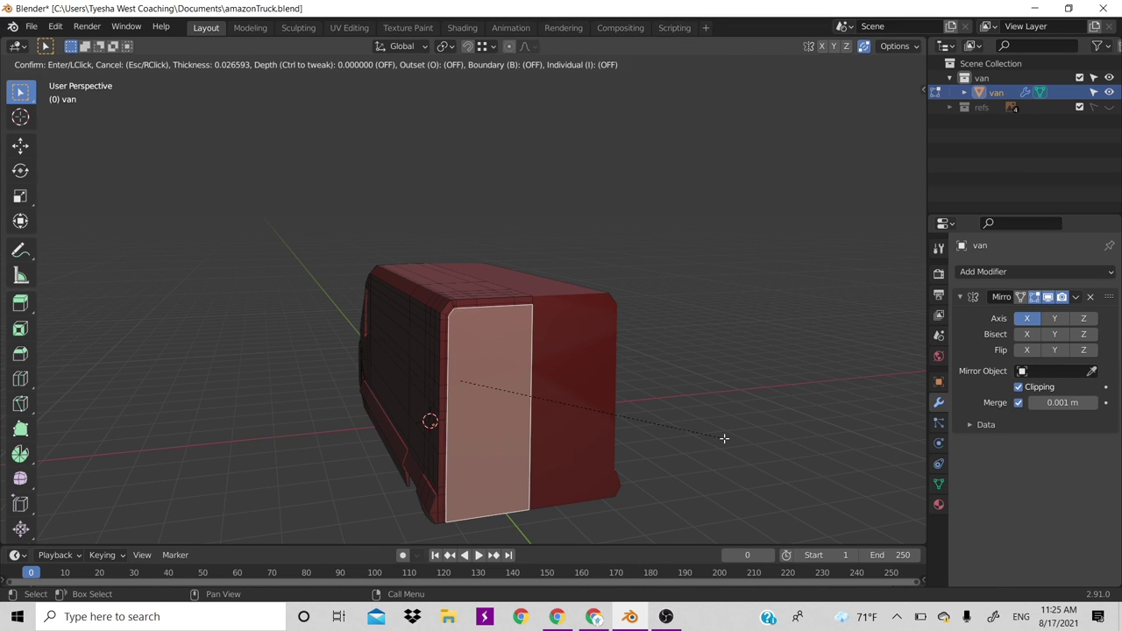
{"action": "left_click", "coordinate": [724, 439]}
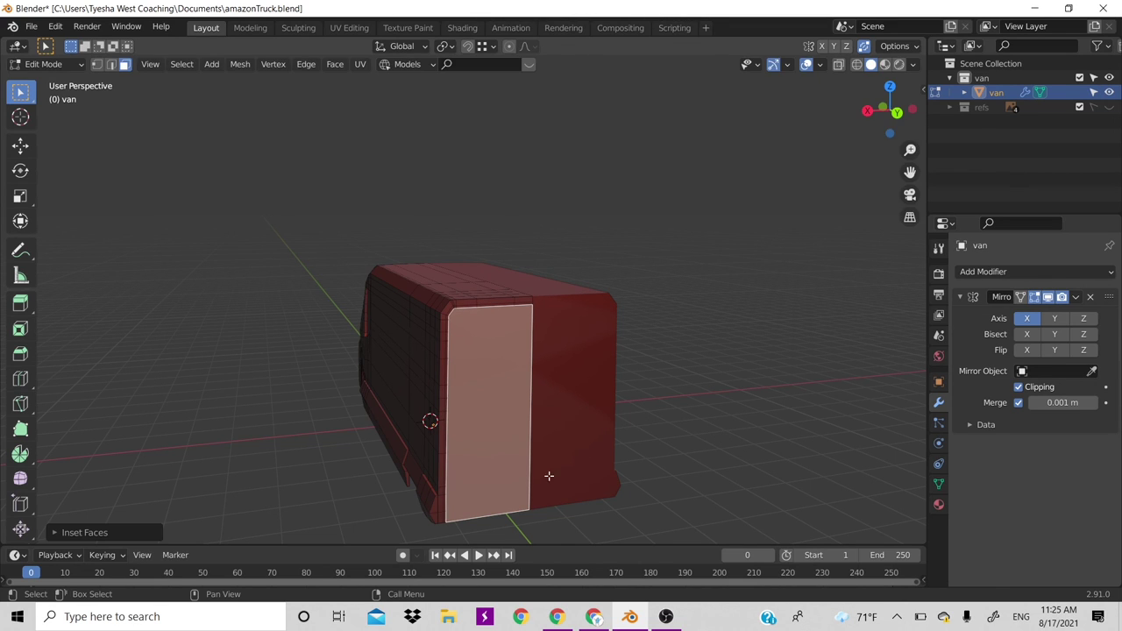
Raise the door panel's bottom edge along Z by roughly 0.14 m
{"action": "key", "text": "2"}
{"action": "left_click", "coordinate": [488, 511]}
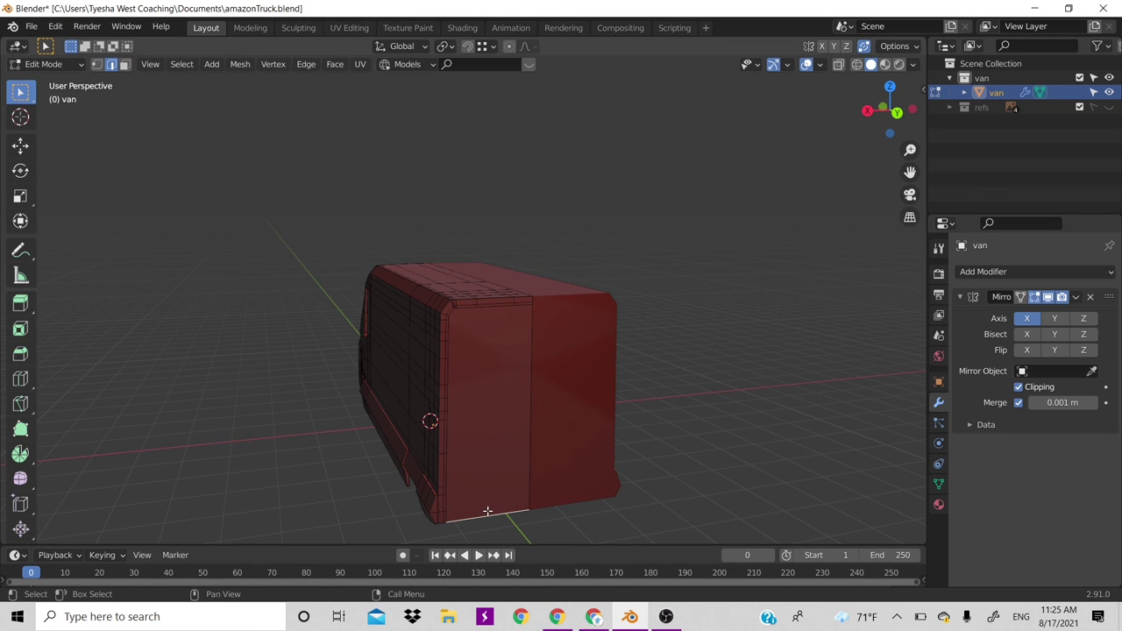
{"action": "key", "text": "KP_3"}
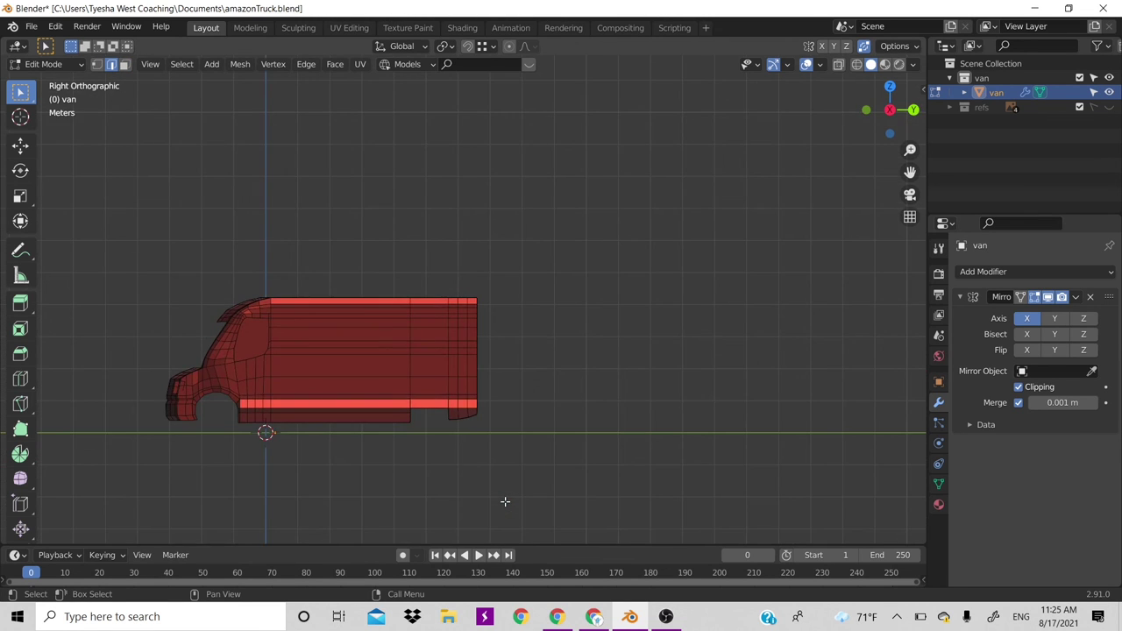
{"action": "key", "text": "KP_6"}
{"action": "key", "text": "KP_6"}
{"action": "key", "text": "KP_6"}
{"action": "key", "text": "KP_6"}
{"action": "key", "text": "KP_6"}
{"action": "key", "text": "KP_6"}
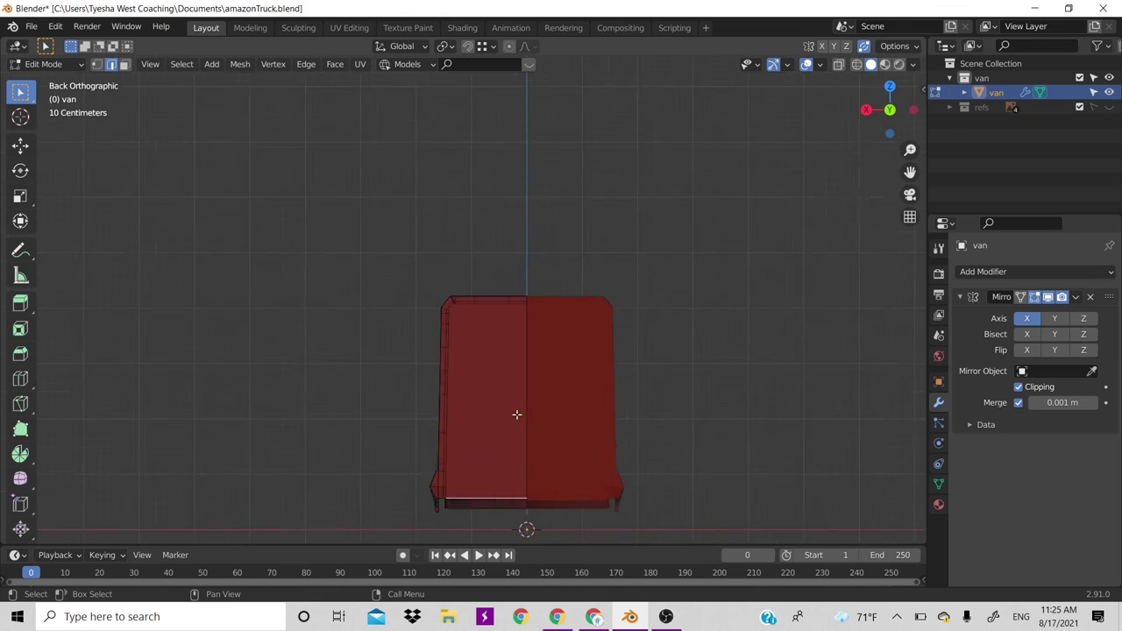
{"action": "scroll", "coordinate": [516, 414], "scroll_direction": "up", "scroll_amount": 2}
{"action": "middle_click_drag", "start_coordinate": [553, 463], "coordinate": [542, 366], "text": "shift"}
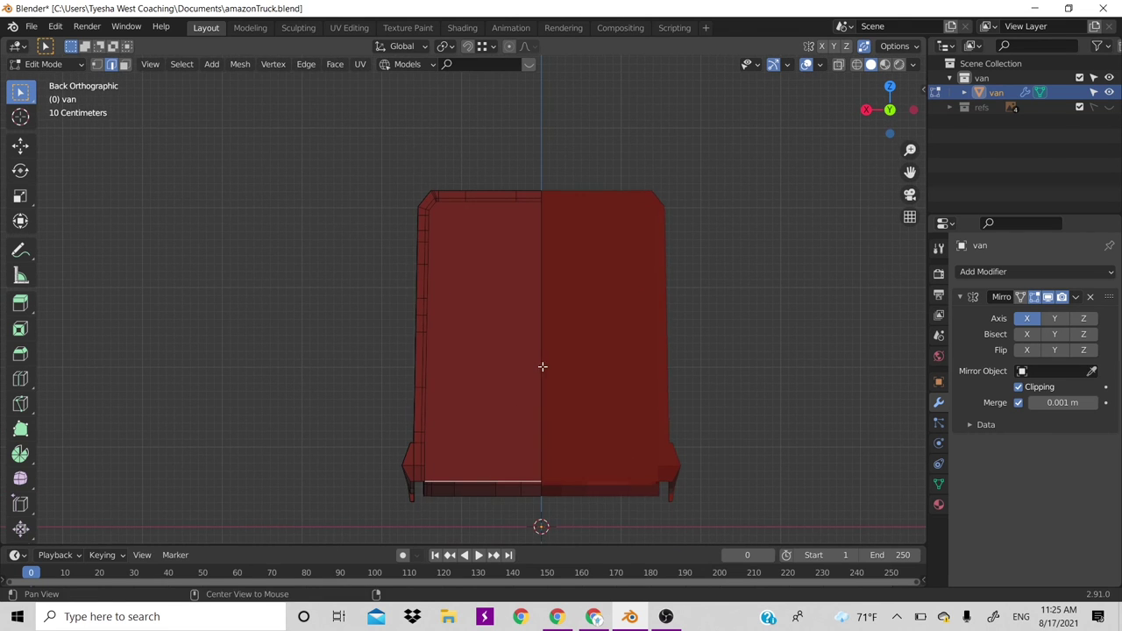
{"action": "key", "text": "g"}
{"action": "key", "text": "z"}
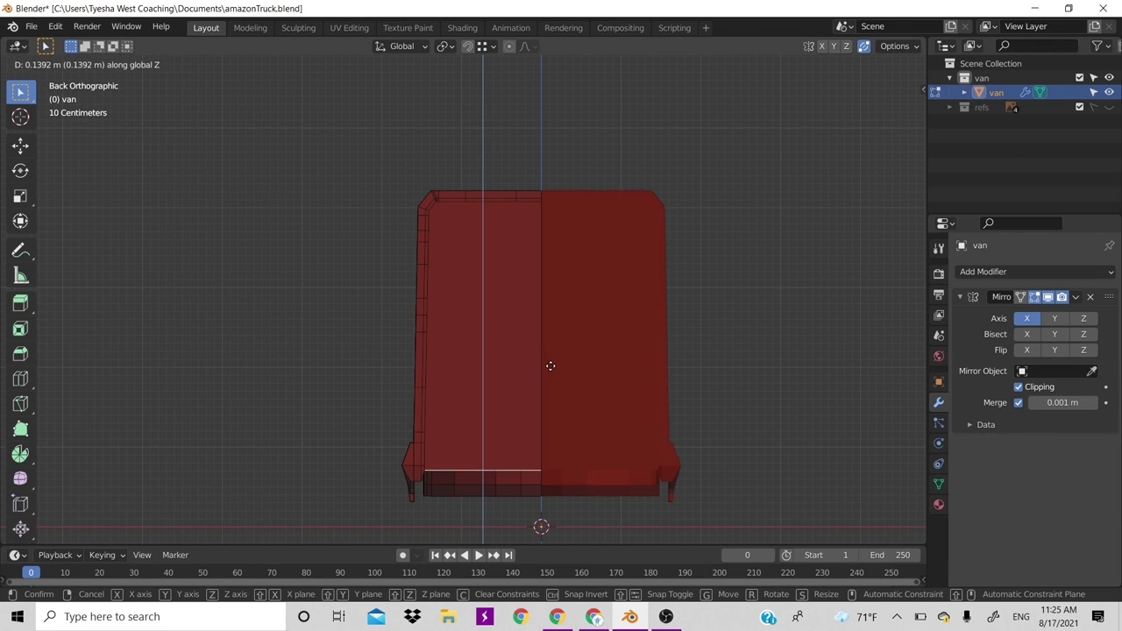
{"action": "left_click", "coordinate": [550, 367]}
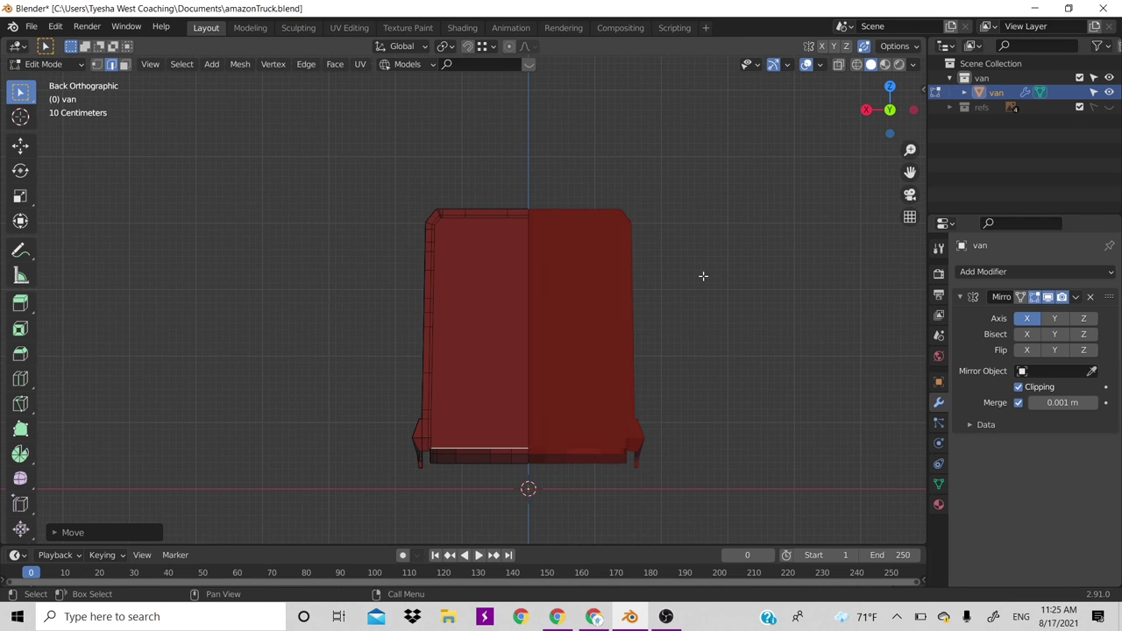
{"action": "key", "text": "KP_5"}
{"action": "middle_click_drag", "start_coordinate": [551, 366], "coordinate": [571, 394]}
Extrude the left rear door face outward
{"action": "scroll", "coordinate": [572, 395], "scroll_direction": "down", "scroll_amount": 5}
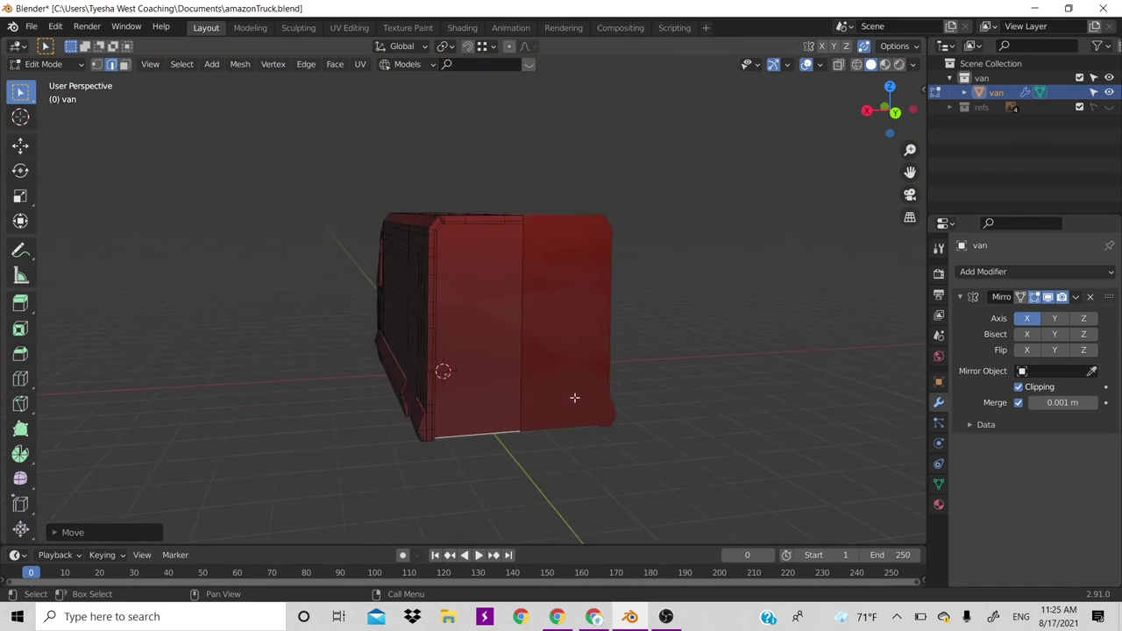
{"action": "scroll", "coordinate": [574, 396], "scroll_direction": "down", "scroll_amount": 3}
{"action": "scroll", "coordinate": [575, 398], "scroll_direction": "up", "scroll_amount": 3}
{"action": "scroll", "coordinate": [574, 398], "scroll_direction": "up", "scroll_amount": 2}
{"action": "left_click", "coordinate": [504, 344]}
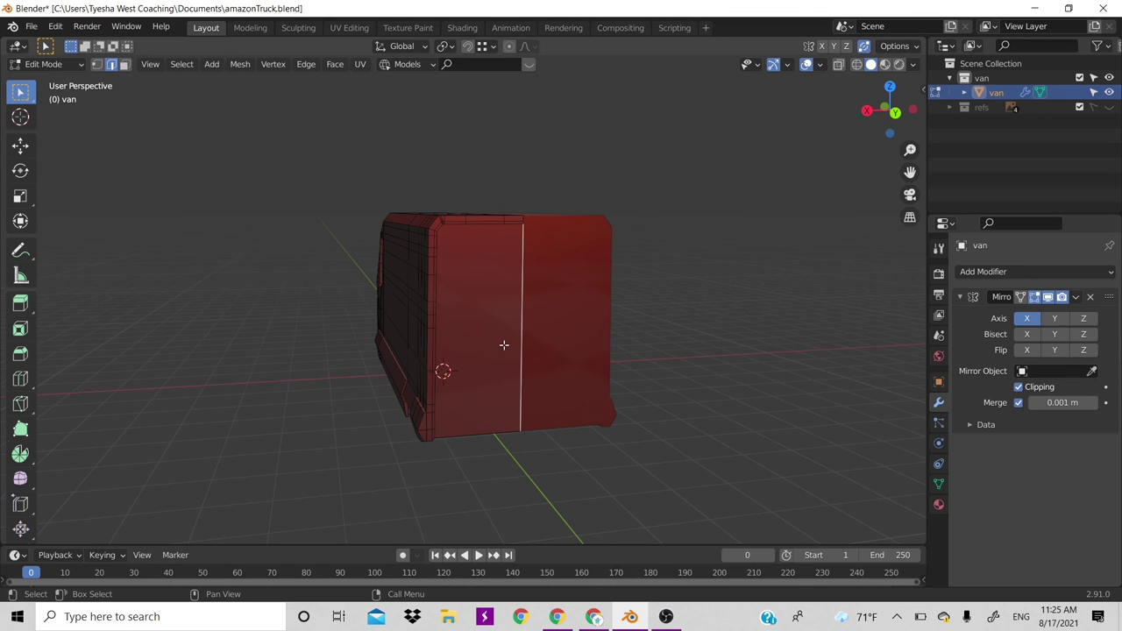
{"action": "key", "text": "3"}
{"action": "left_click", "coordinate": [504, 344]}
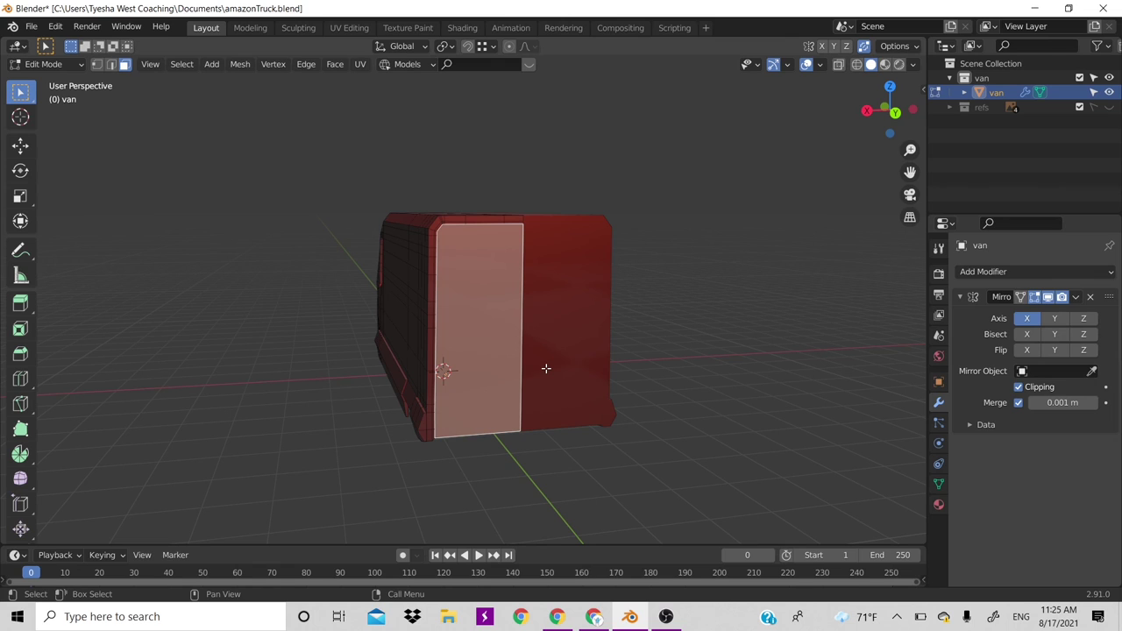
{"action": "key", "text": "e"}
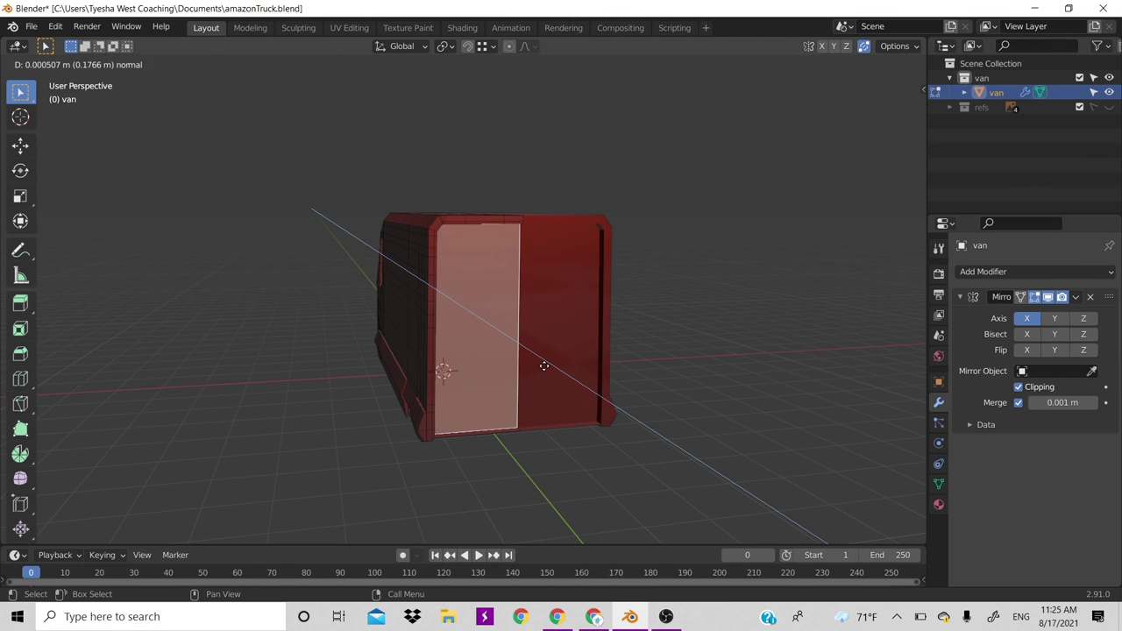
{"action": "left_click", "coordinate": [540, 369]}
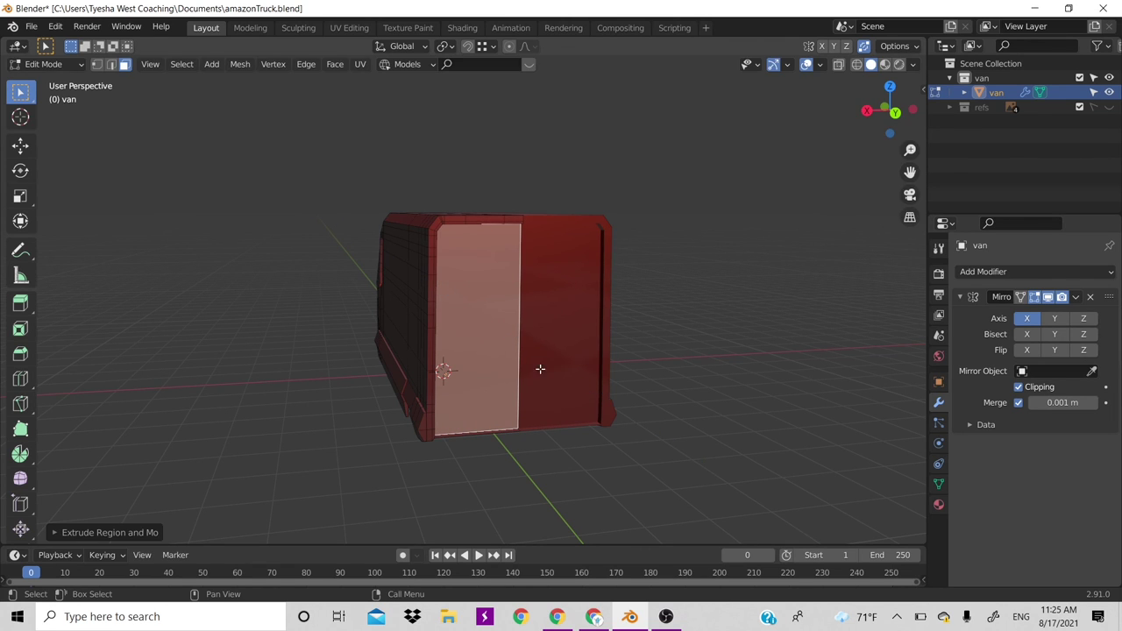
Extrude the thin strip below the door outward about 0.10 m into a ledge
{"action": "left_click", "coordinate": [485, 431]}
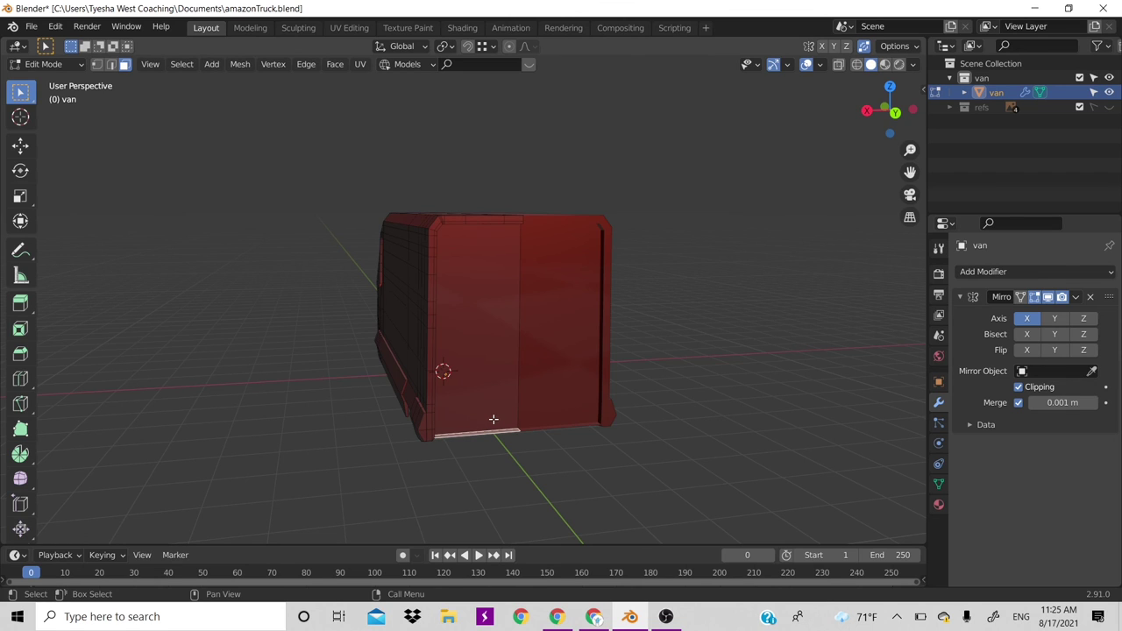
{"action": "key", "text": "ctrl+r"}
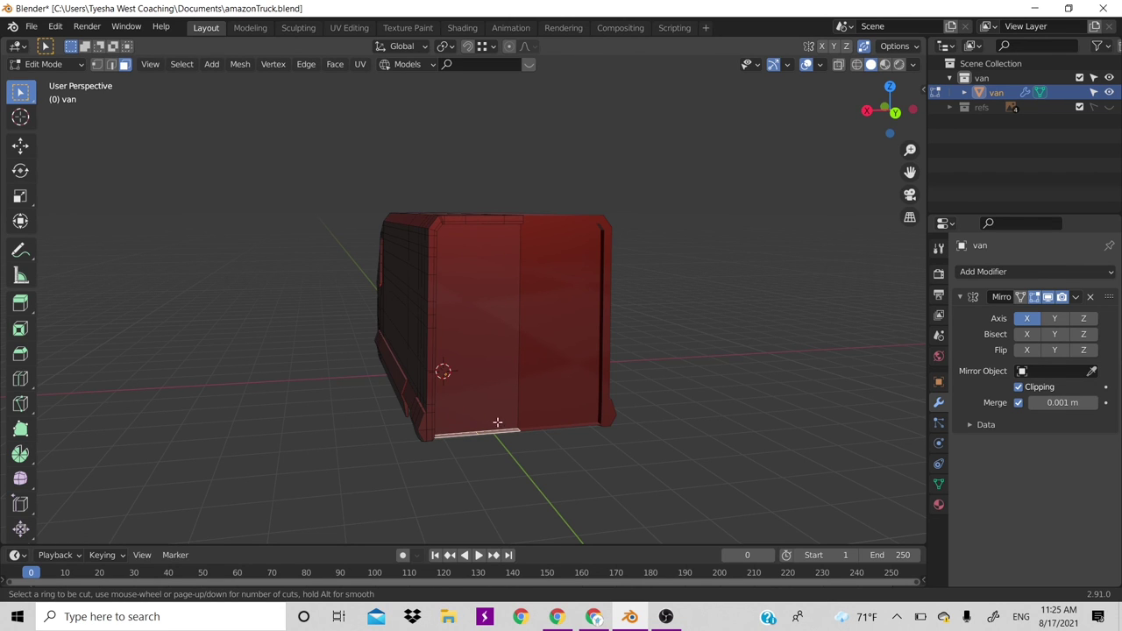
{"action": "key", "text": "Escape"}
{"action": "key", "text": "e"}
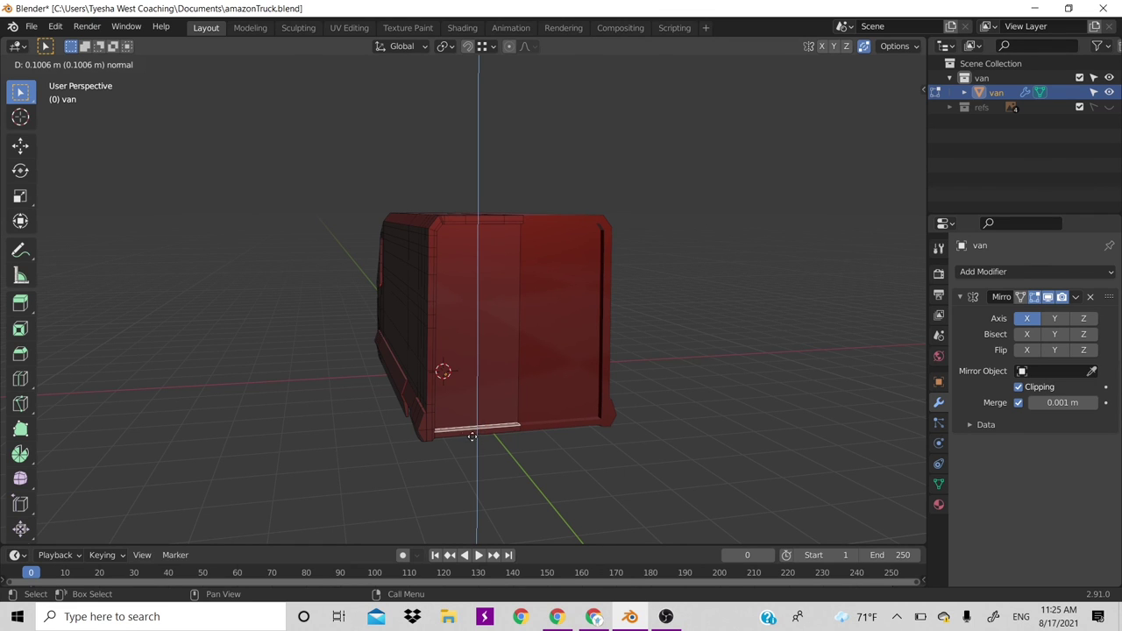
{"action": "key", "text": "Escape"}
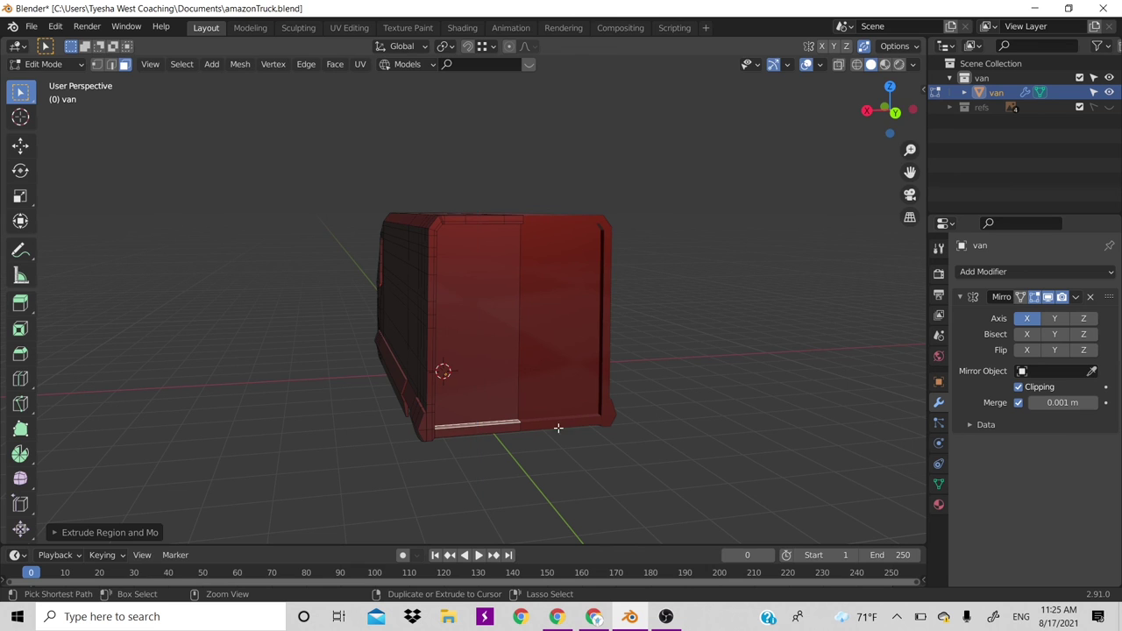
{"action": "left_click", "coordinate": [745, 298]}
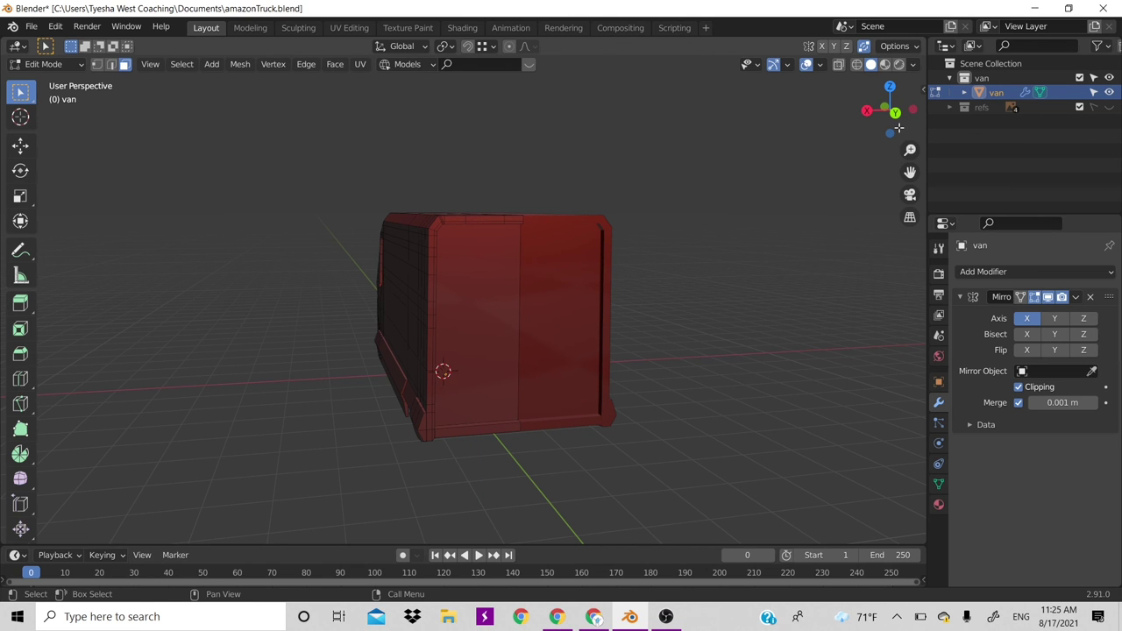
{"action": "left_click_drag", "start_coordinate": [899, 128], "coordinate": [894, 123]}
{"action": "left_click", "coordinate": [491, 368]}
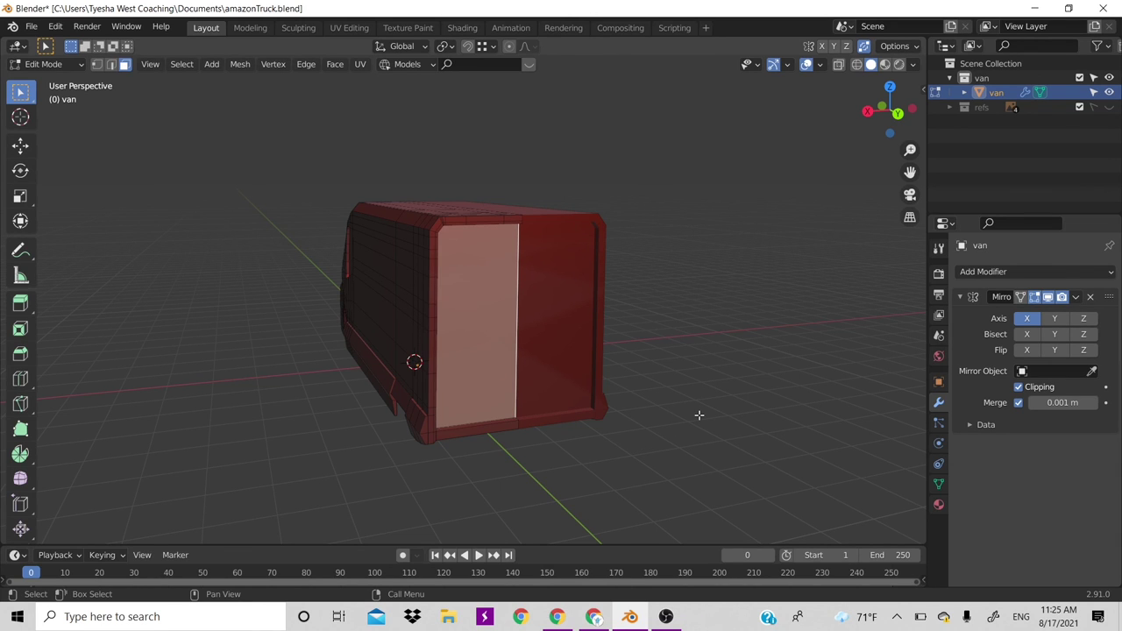
Inspect the finished van in Object Mode, save amazonTruck.blend, and bring OBS Studio forward
{"action": "left_click", "coordinate": [699, 415]}
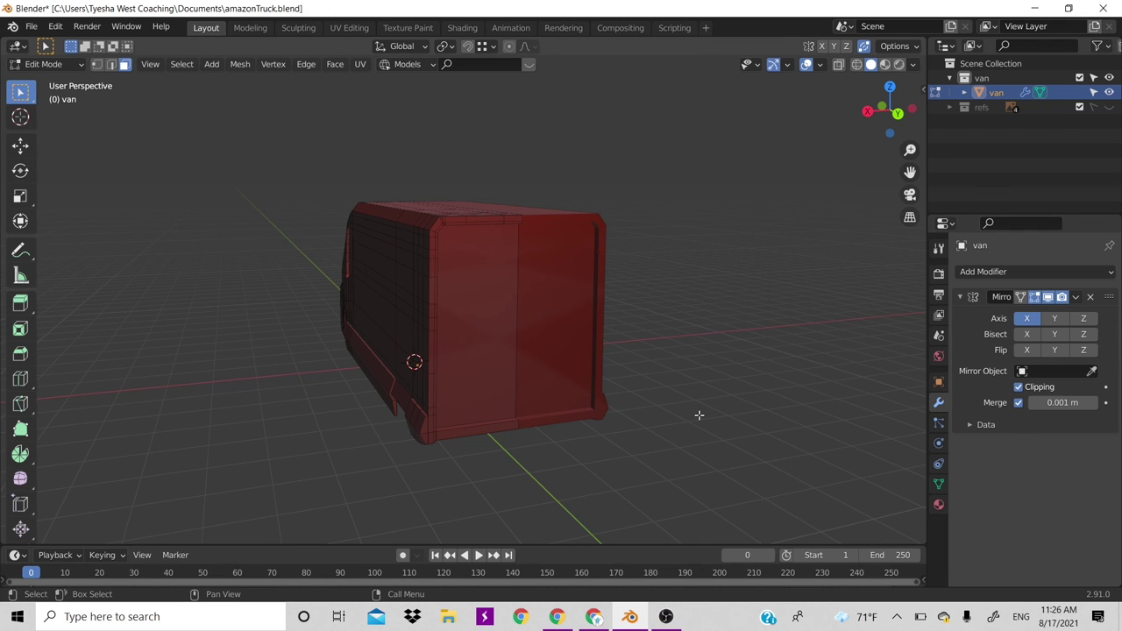
{"action": "key", "text": "Tab"}
{"action": "left_click_drag", "start_coordinate": [891, 110], "coordinate": [666, 123]}
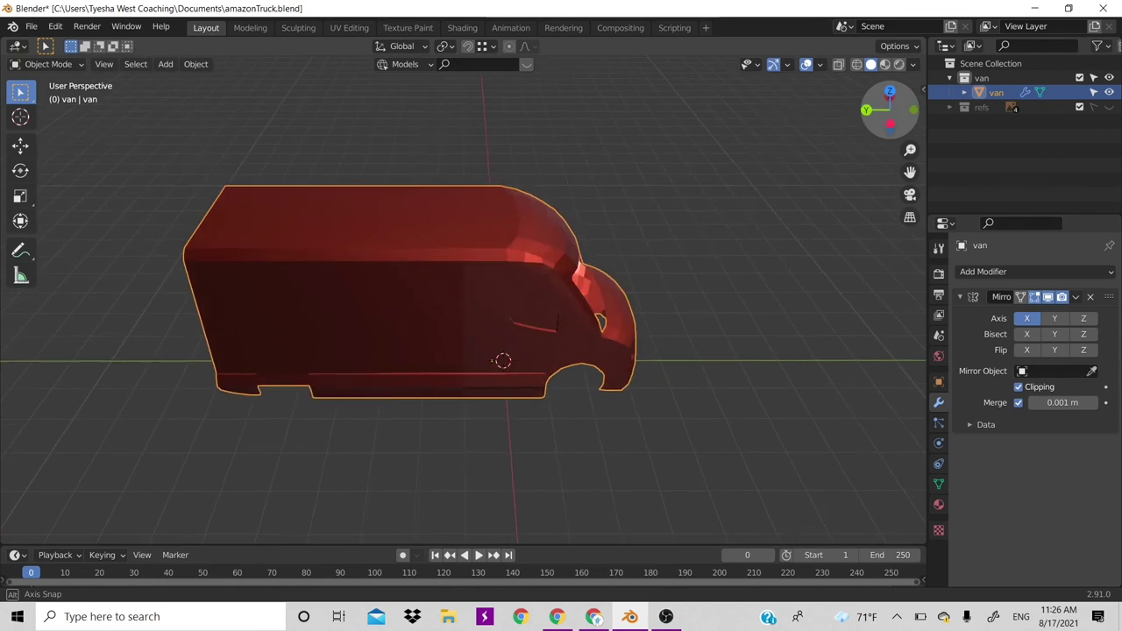
{"action": "left_click_drag", "start_coordinate": [890, 111], "coordinate": [886, 119]}
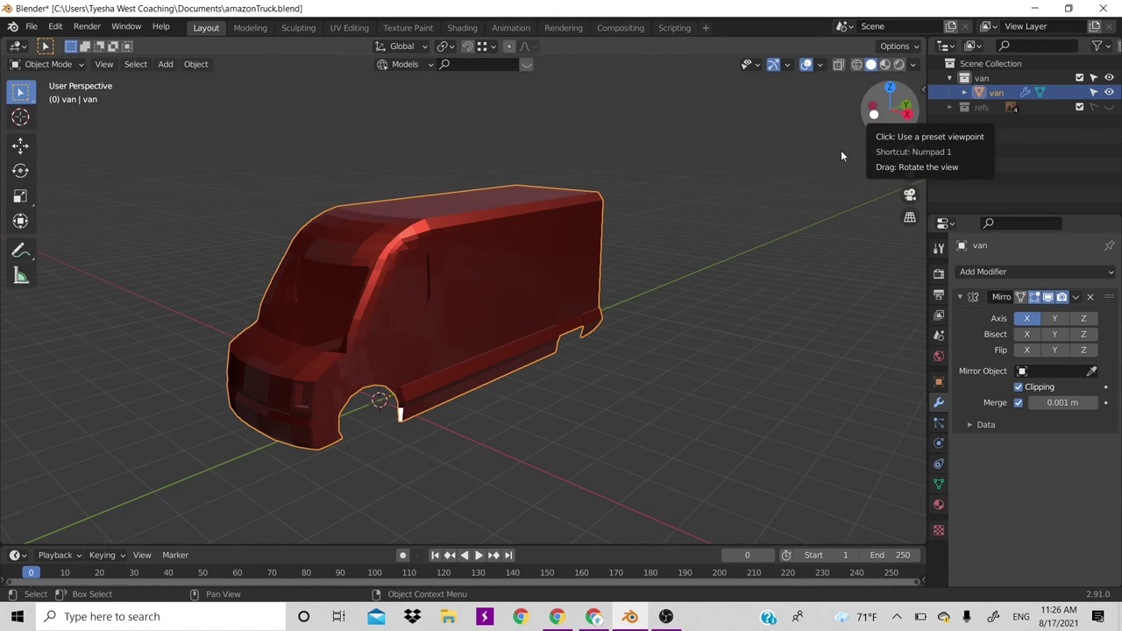
{"action": "key", "text": "ctrl+s"}
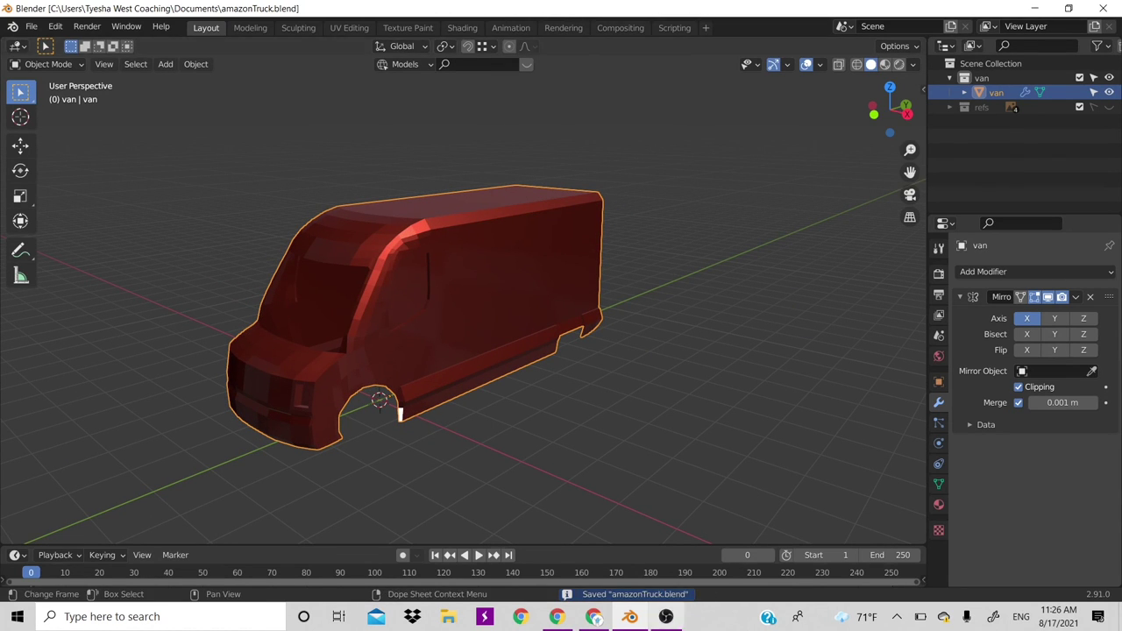
{"action": "key", "text": "alt+Tab"}
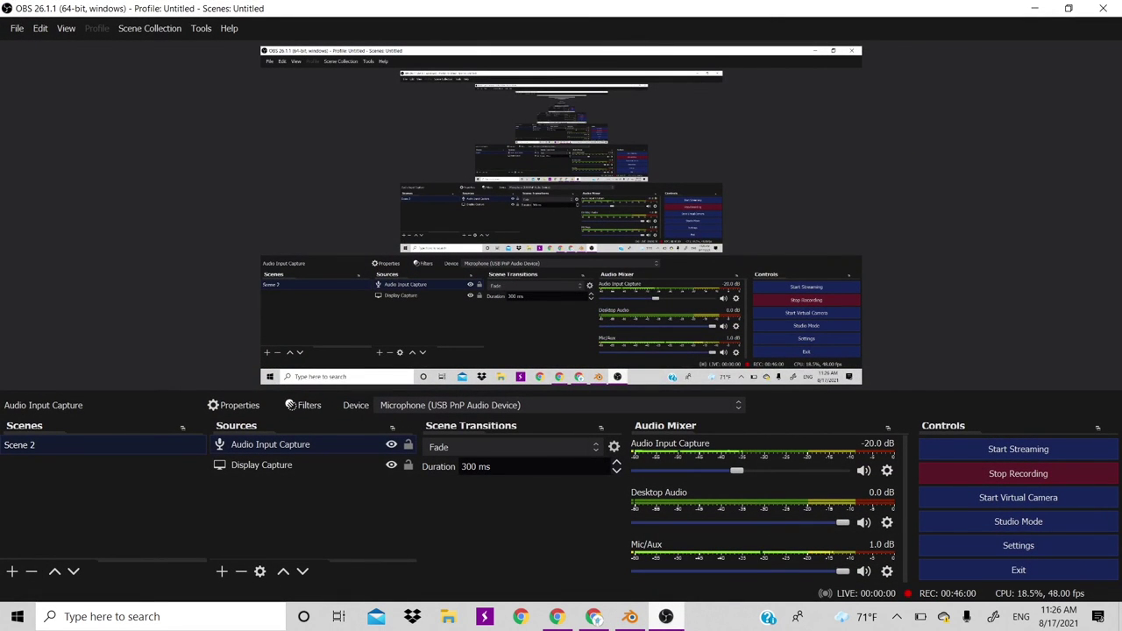